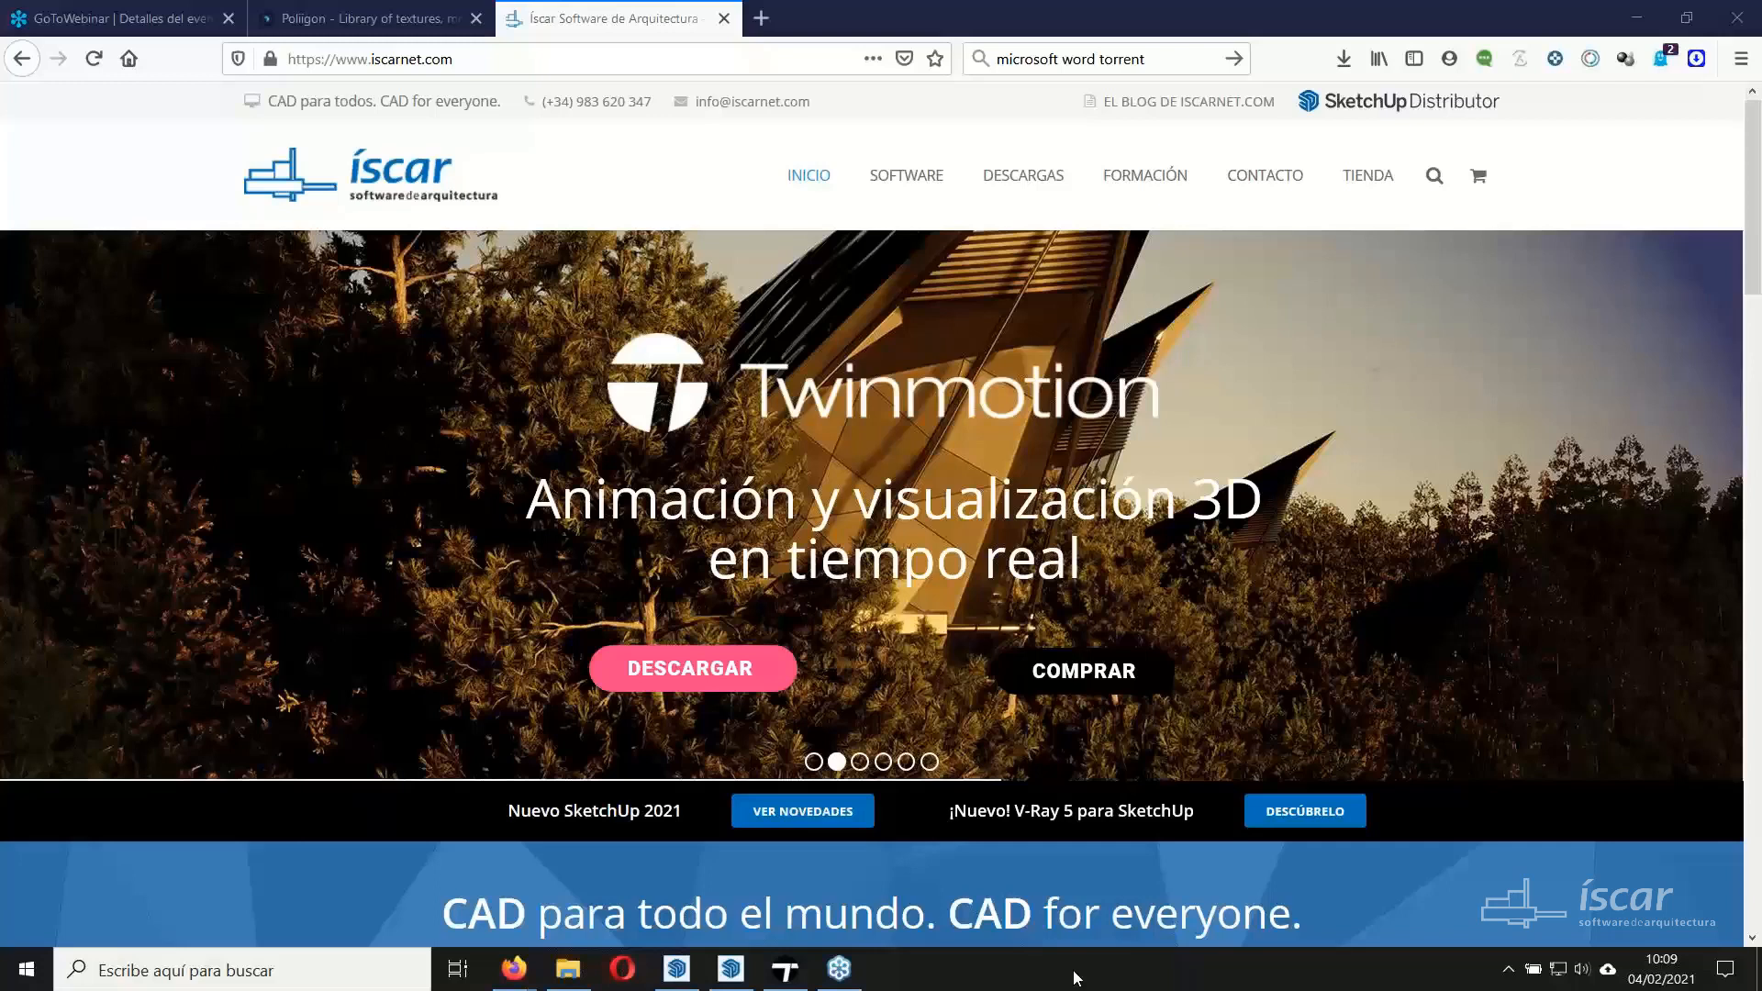
Switch to SketchUp and examine the complete furnished apartment model, from the bathroom area to the kitchen and living room.
{"action": "left_click", "coordinate": [676, 969]}
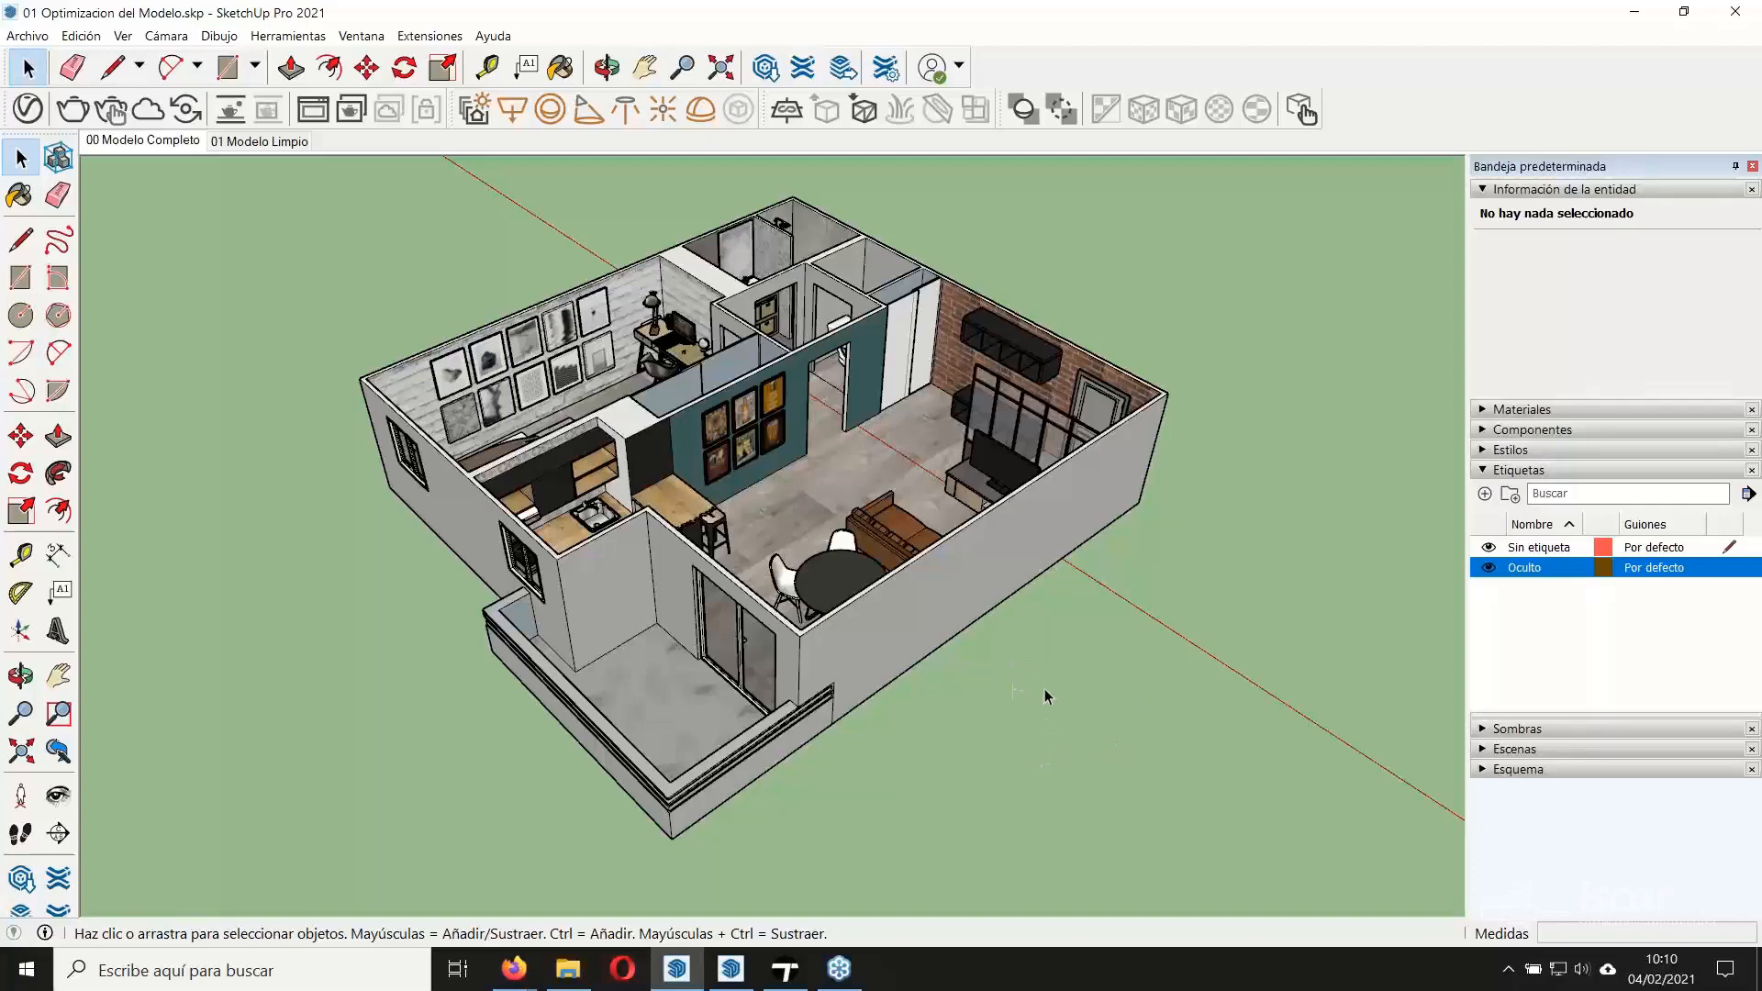
{"action": "mouse_move", "coordinate": [1078, 668]}
{"action": "middle_mouse_down"}
{"action": "mouse_move", "coordinate": [1098, 672]}
{"action": "mouse_move", "coordinate": [991, 614]}
{"action": "mouse_move", "coordinate": [947, 561]}
{"action": "mouse_move", "coordinate": [936, 652]}
{"action": "mouse_move", "coordinate": [984, 615]}
{"action": "mouse_move", "coordinate": [951, 633]}
{"action": "middle_mouse_up"}
{"action": "scroll", "coordinate": [945, 558], "scroll_direction": "up", "scroll_amount": 3}
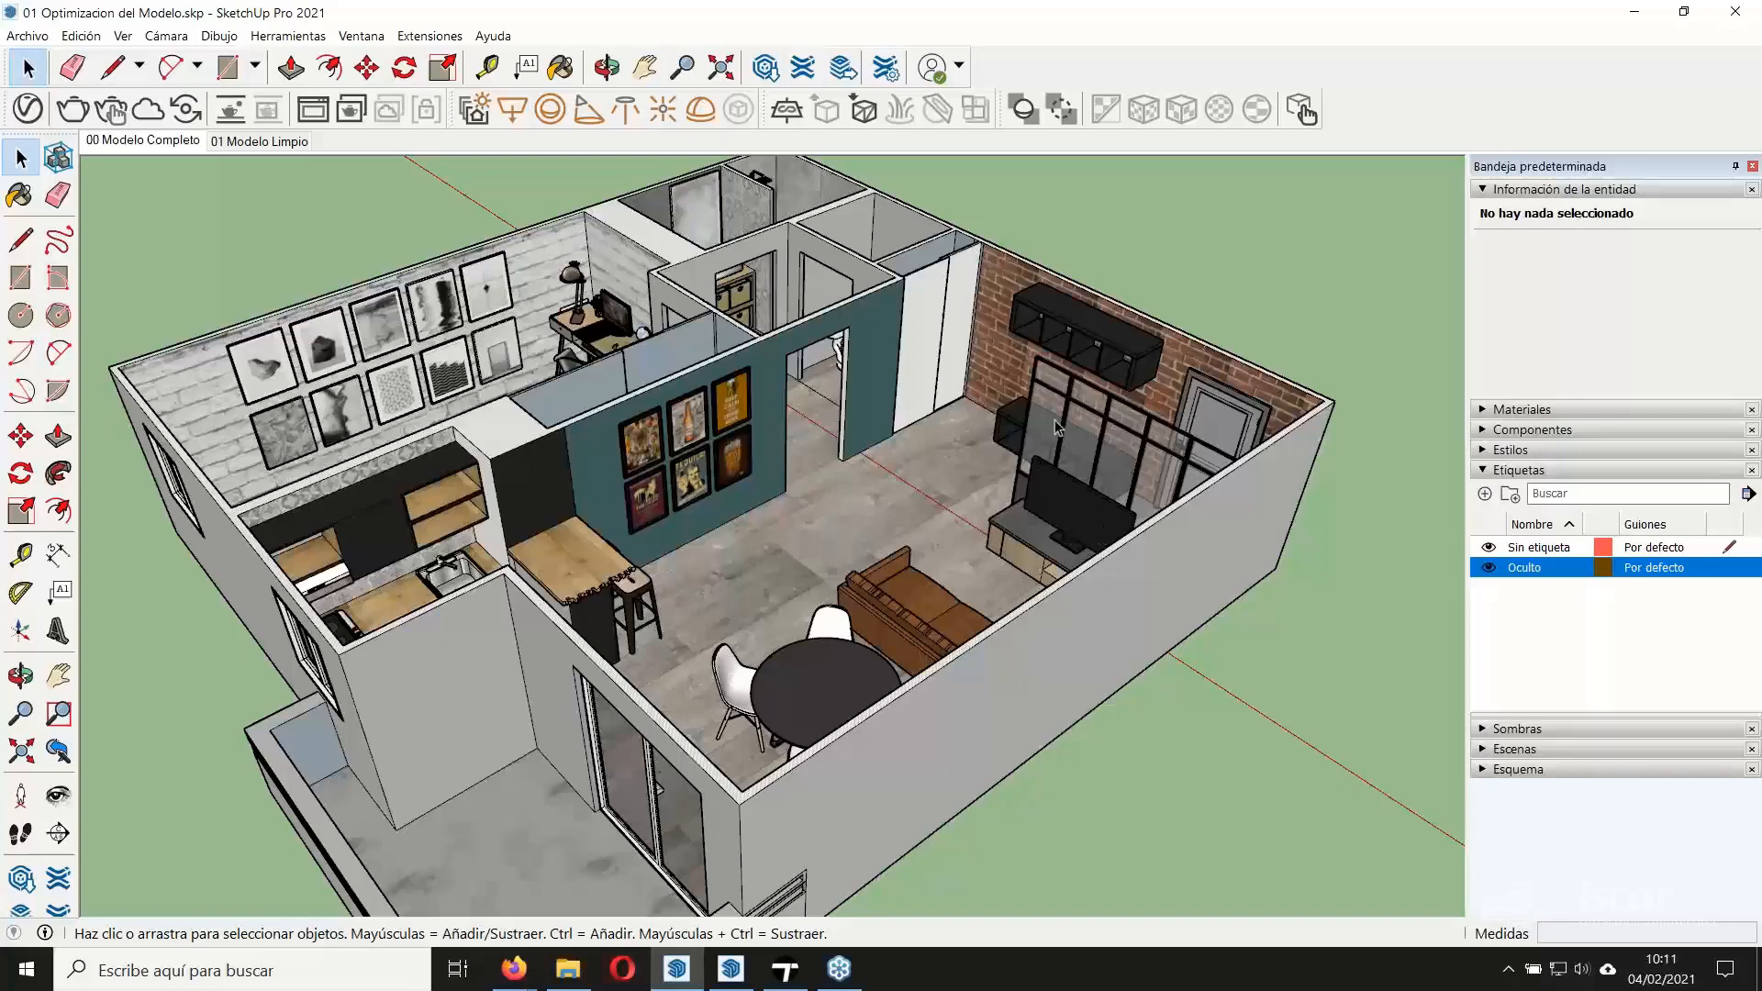
{"action": "middle_click_drag", "start_coordinate": [923, 545], "coordinate": [665, 708]}
{"action": "scroll", "coordinate": [804, 511], "scroll_direction": "up", "scroll_amount": 6}
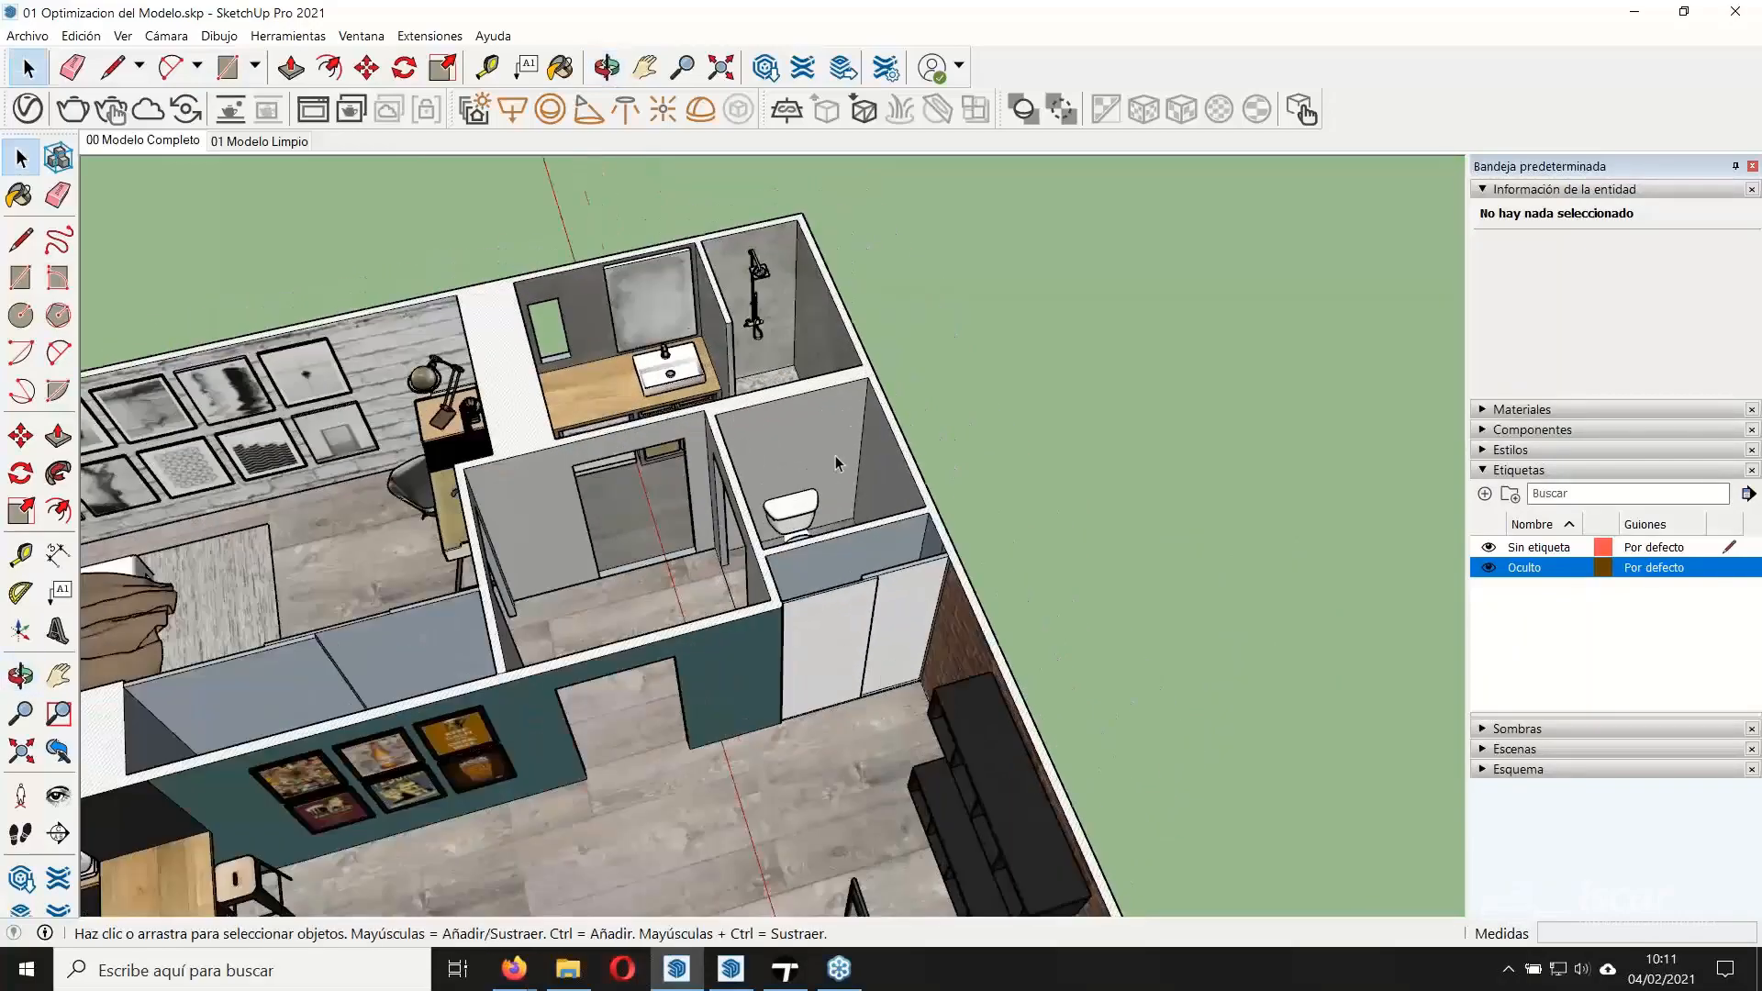
{"action": "scroll", "coordinate": [826, 592], "scroll_direction": "up", "scroll_amount": 5}
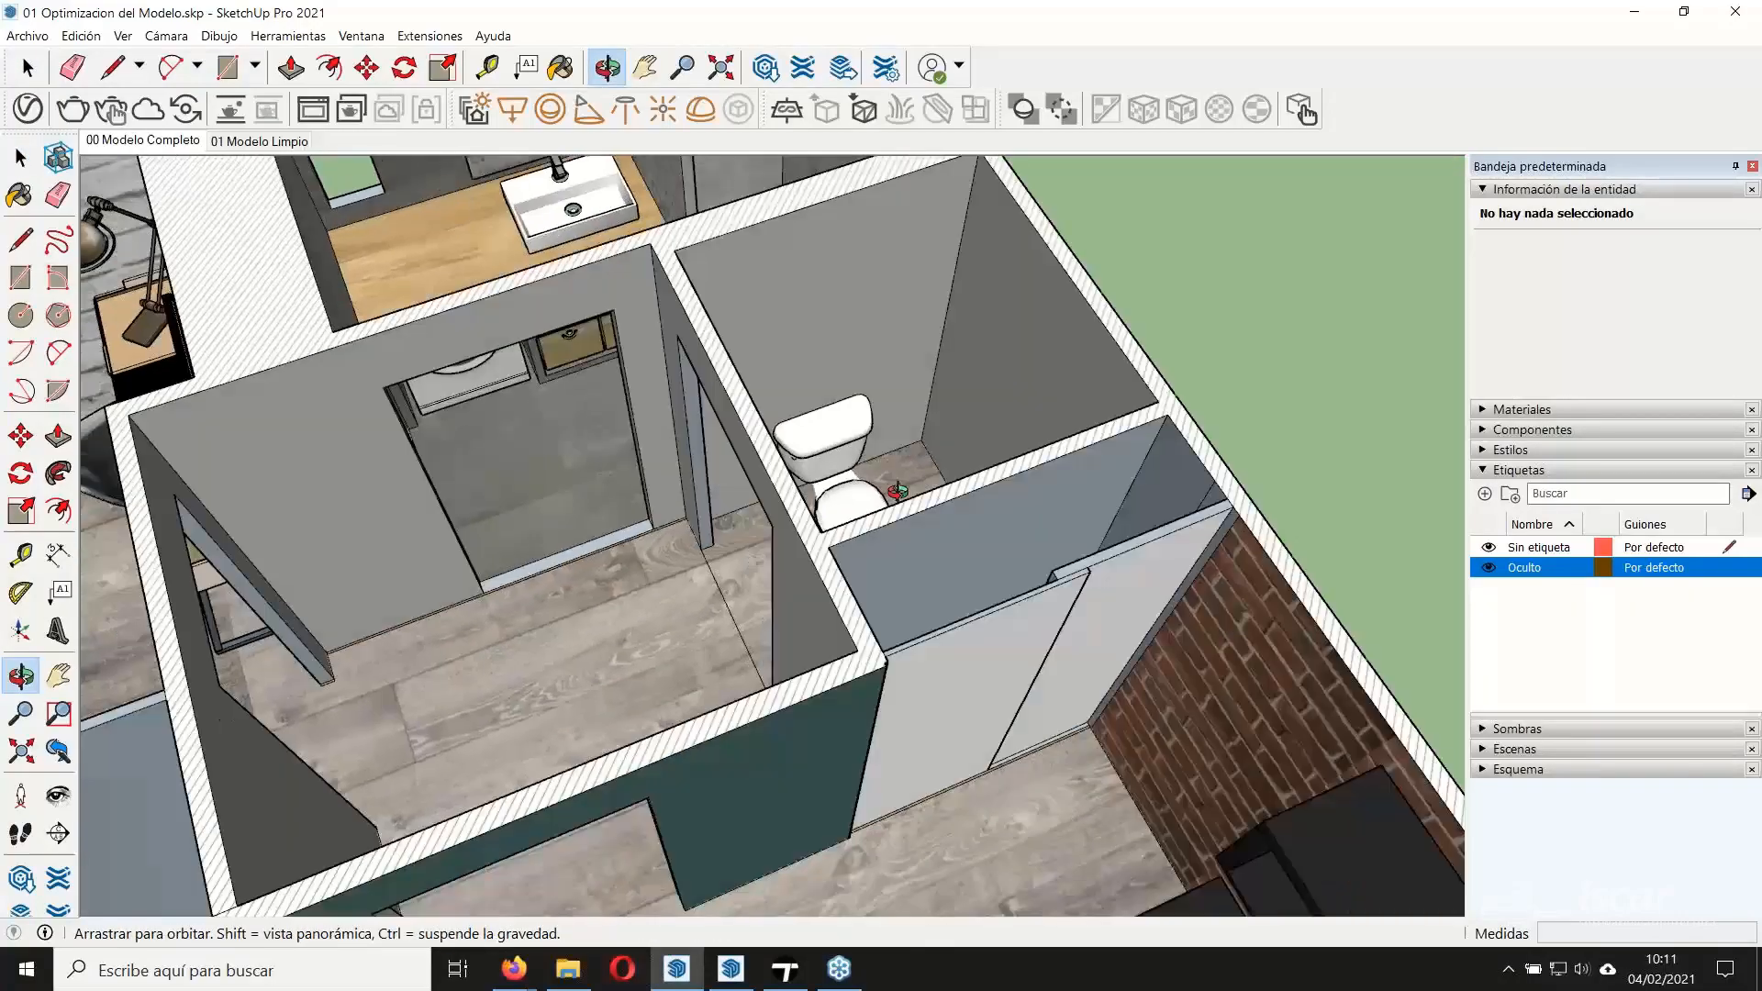
{"action": "scroll", "coordinate": [905, 503], "scroll_direction": "down", "scroll_amount": 10}
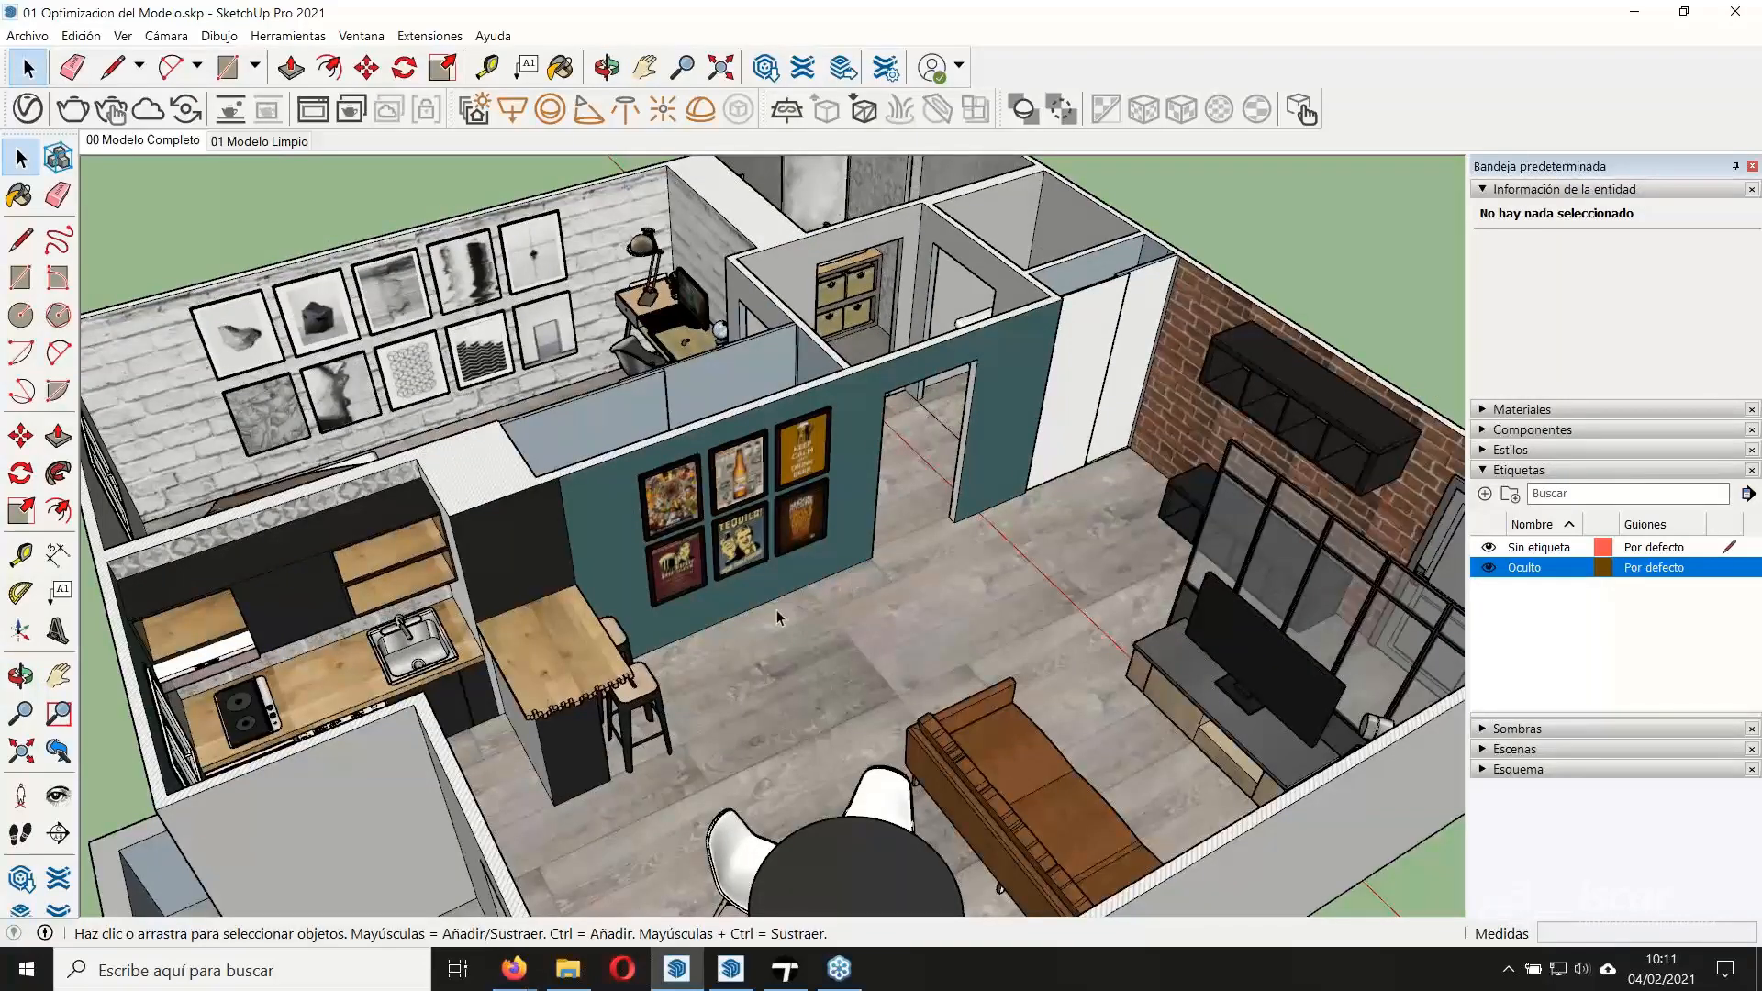
{"action": "middle_click_drag", "start_coordinate": [729, 618], "coordinate": [764, 586]}
{"action": "scroll", "coordinate": [756, 606], "scroll_direction": "down", "scroll_amount": 2}
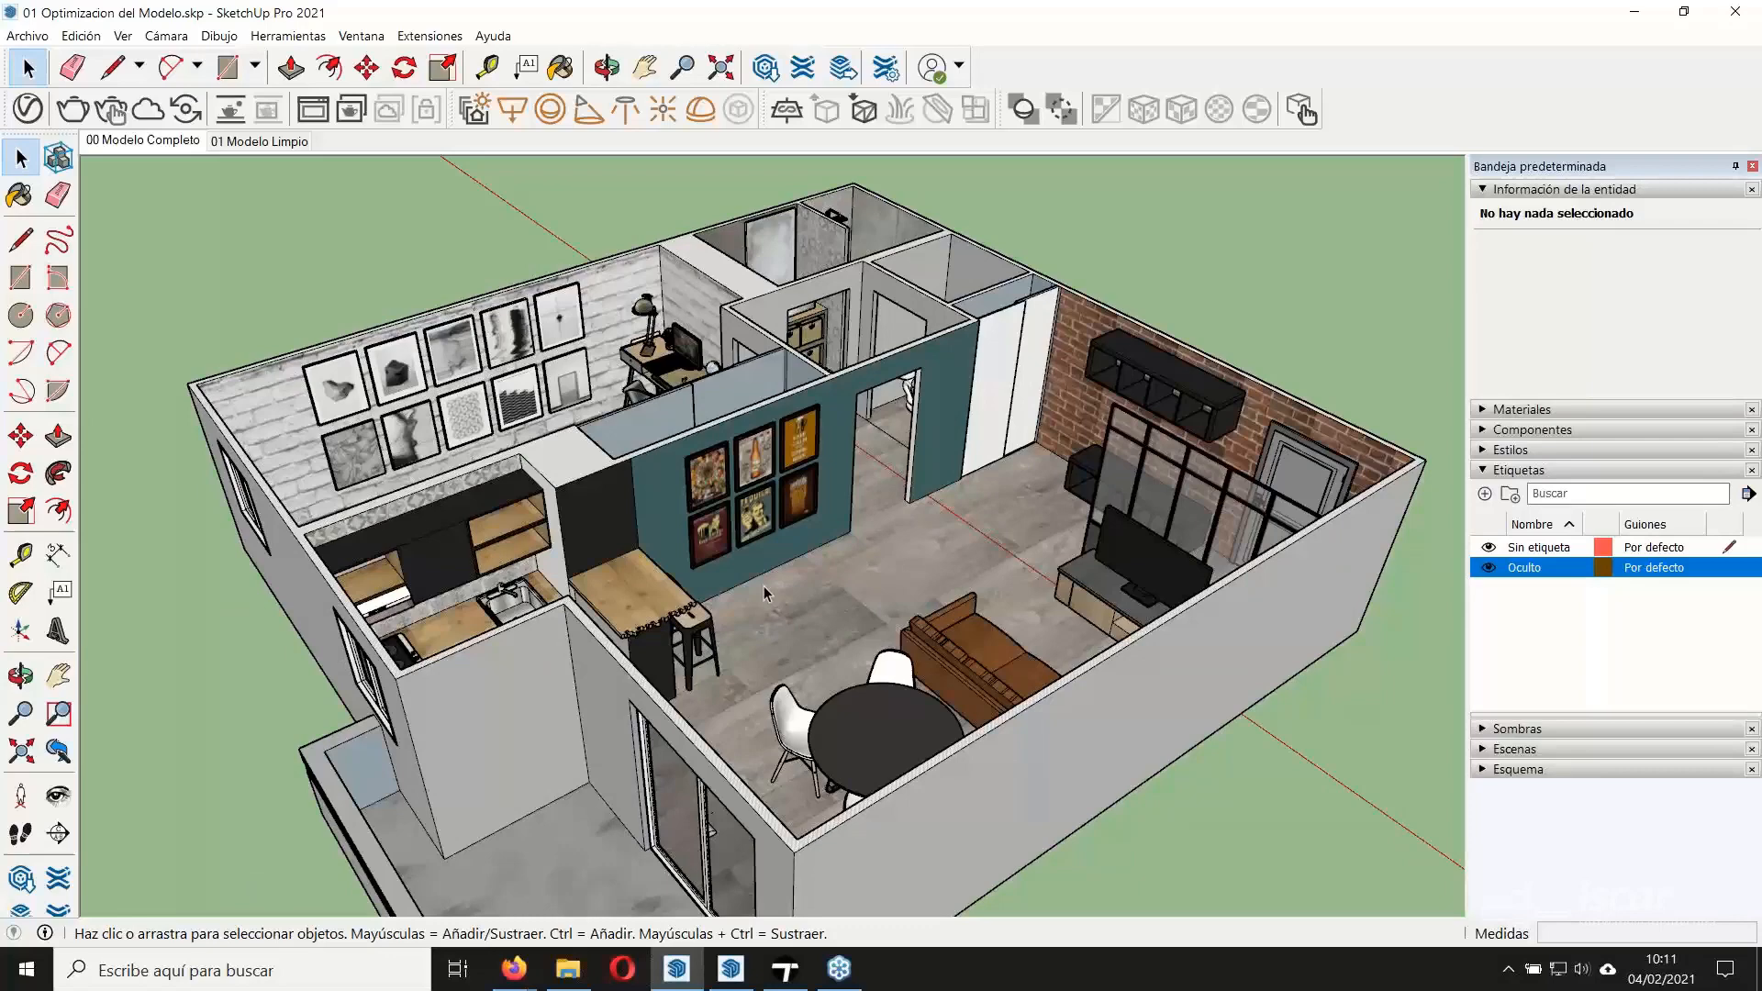
Show the 01 Modelo Limpio scene and examine the stripped-down apartment, including the kitchen counter's jagged wooden edge.
{"action": "left_click", "coordinate": [260, 140]}
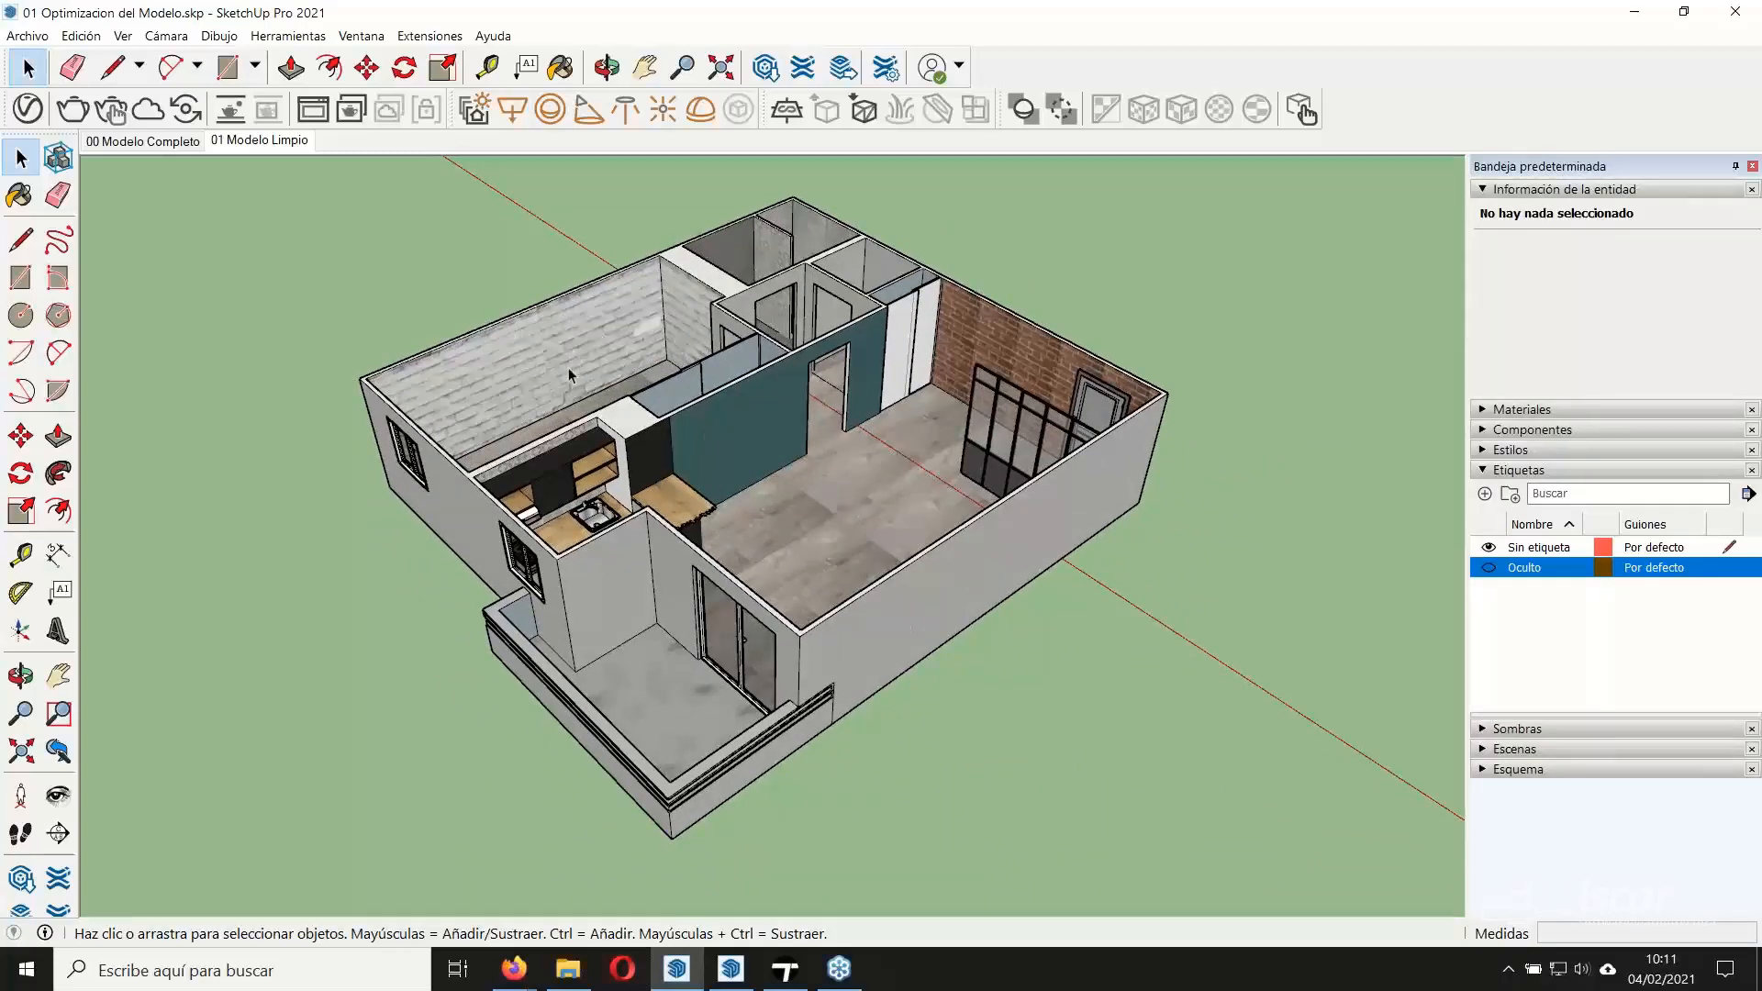
{"action": "middle_click_drag", "start_coordinate": [755, 496], "coordinate": [668, 491]}
{"action": "scroll", "coordinate": [651, 292], "scroll_direction": "up", "scroll_amount": 2}
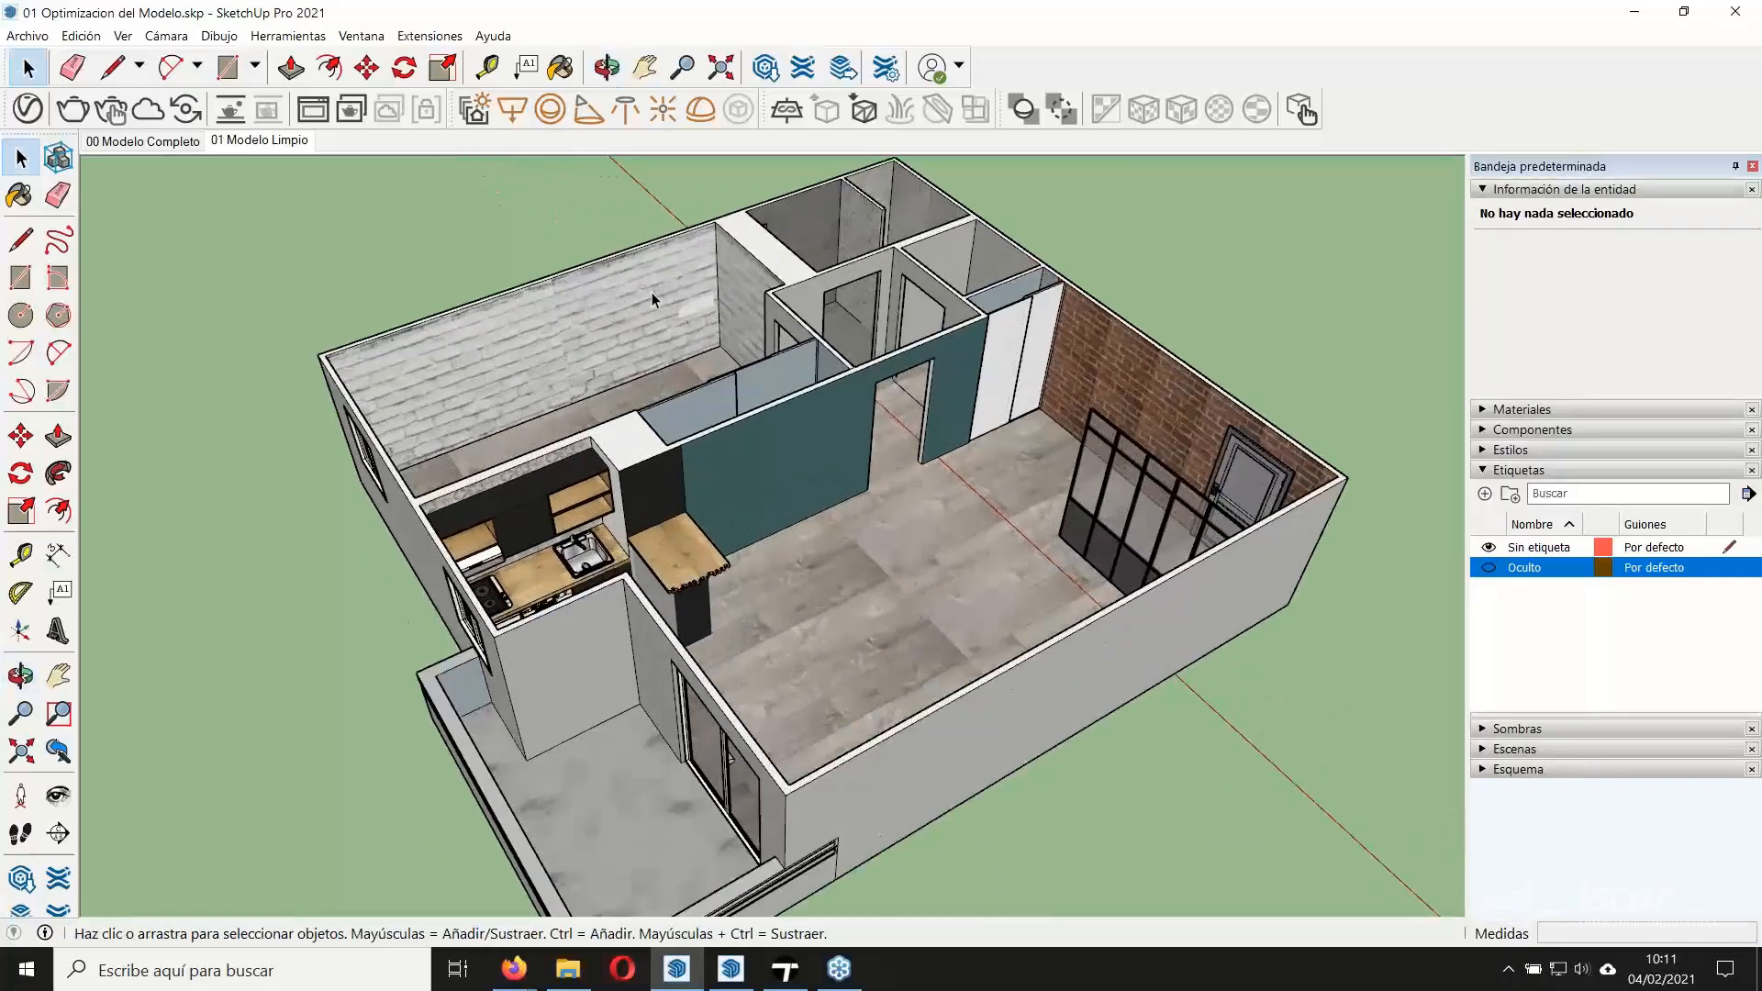
{"action": "scroll", "coordinate": [652, 291], "scroll_direction": "up", "scroll_amount": 3}
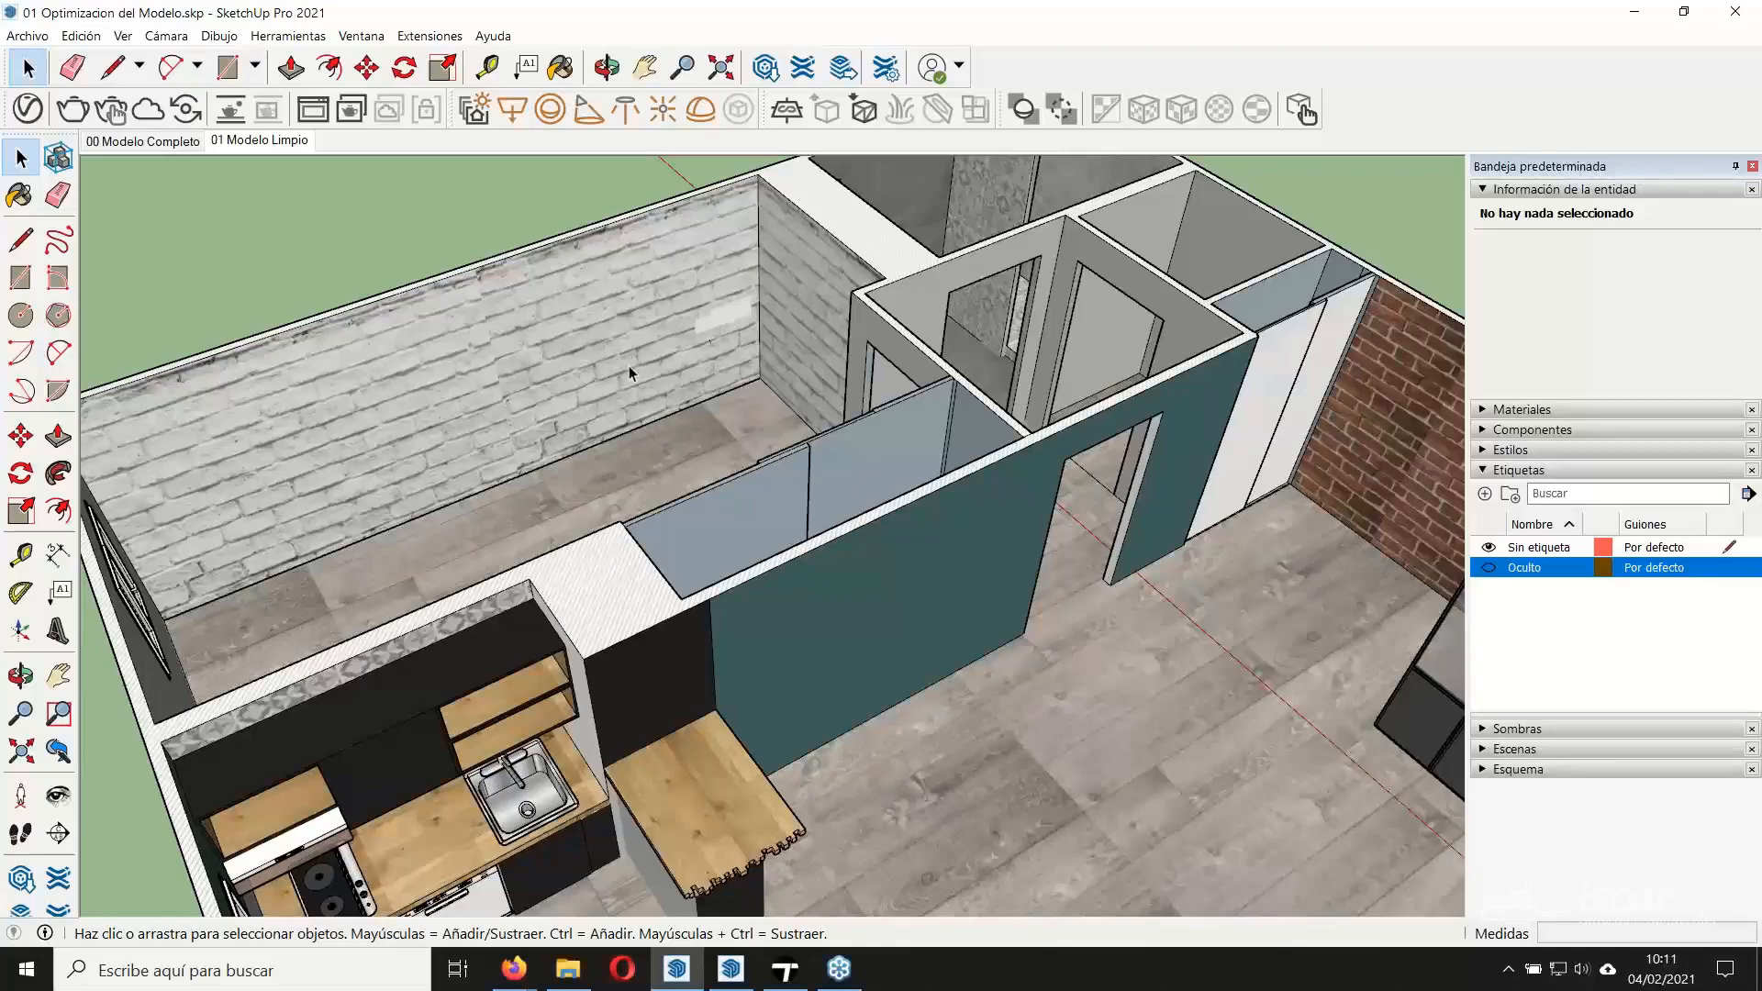
{"action": "scroll", "coordinate": [680, 431], "scroll_direction": "down", "scroll_amount": 4}
{"action": "middle_click_drag", "start_coordinate": [719, 516], "coordinate": [817, 676]}
{"action": "scroll", "coordinate": [462, 659], "scroll_direction": "up", "scroll_amount": 10}
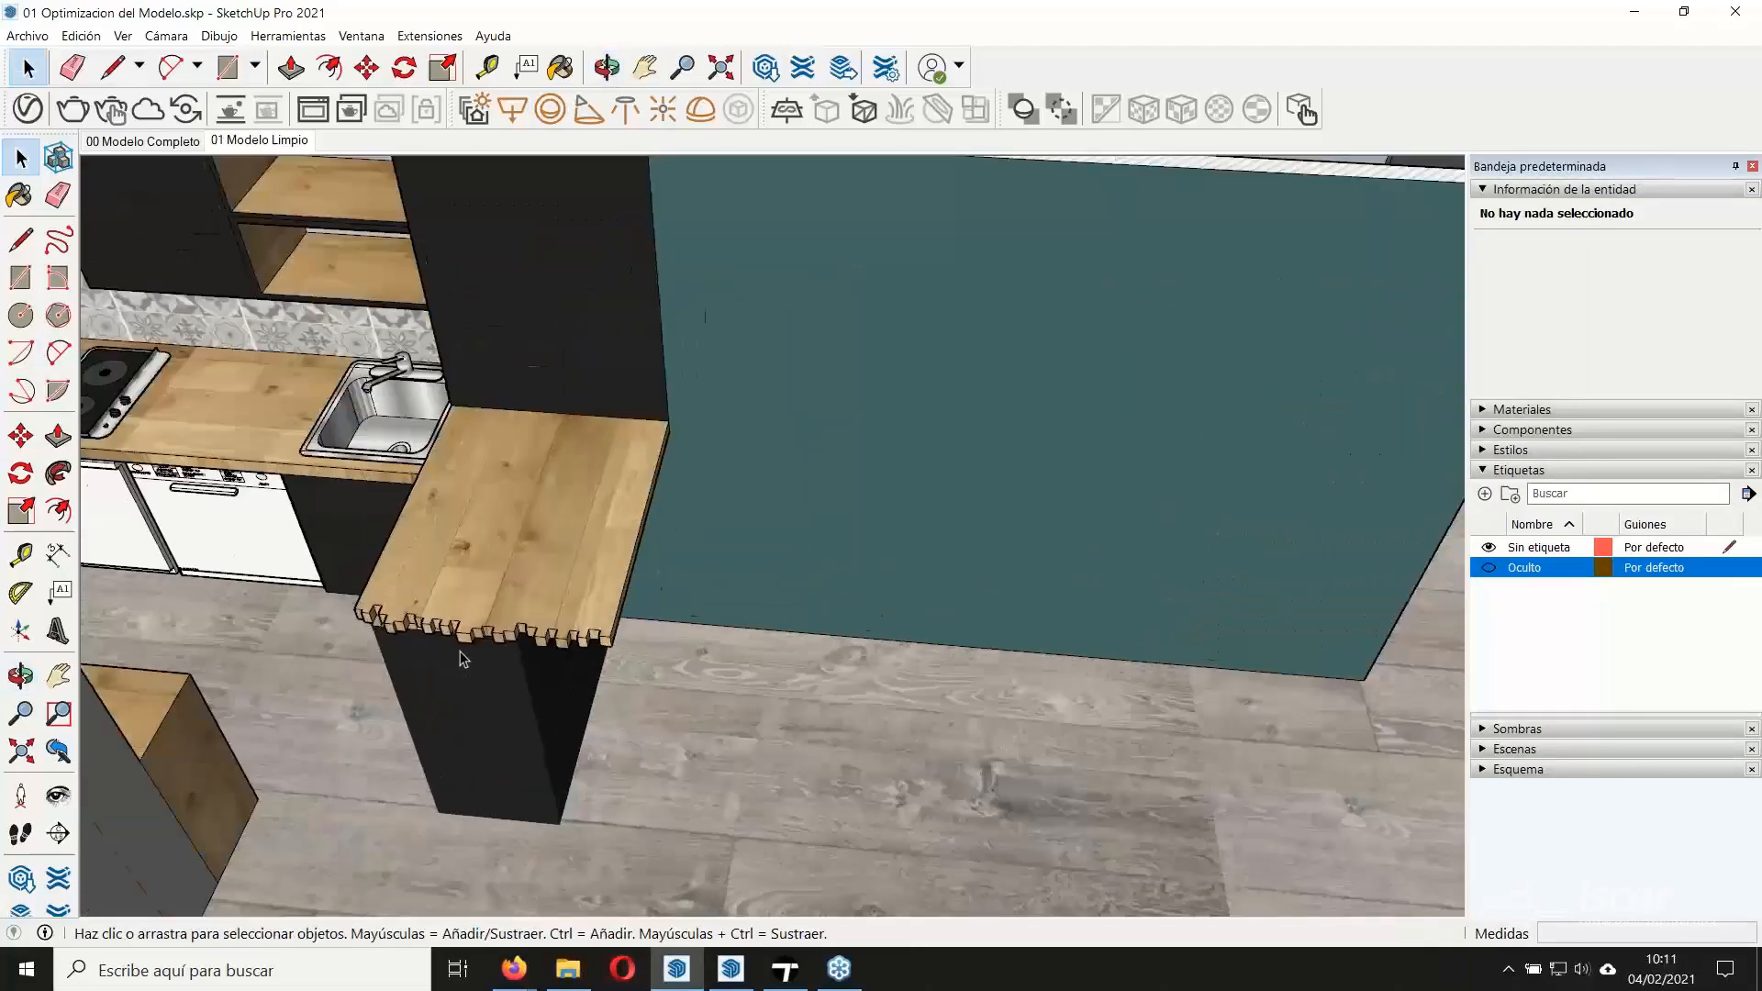
{"action": "middle_click_drag", "start_coordinate": [464, 659], "coordinate": [701, 637]}
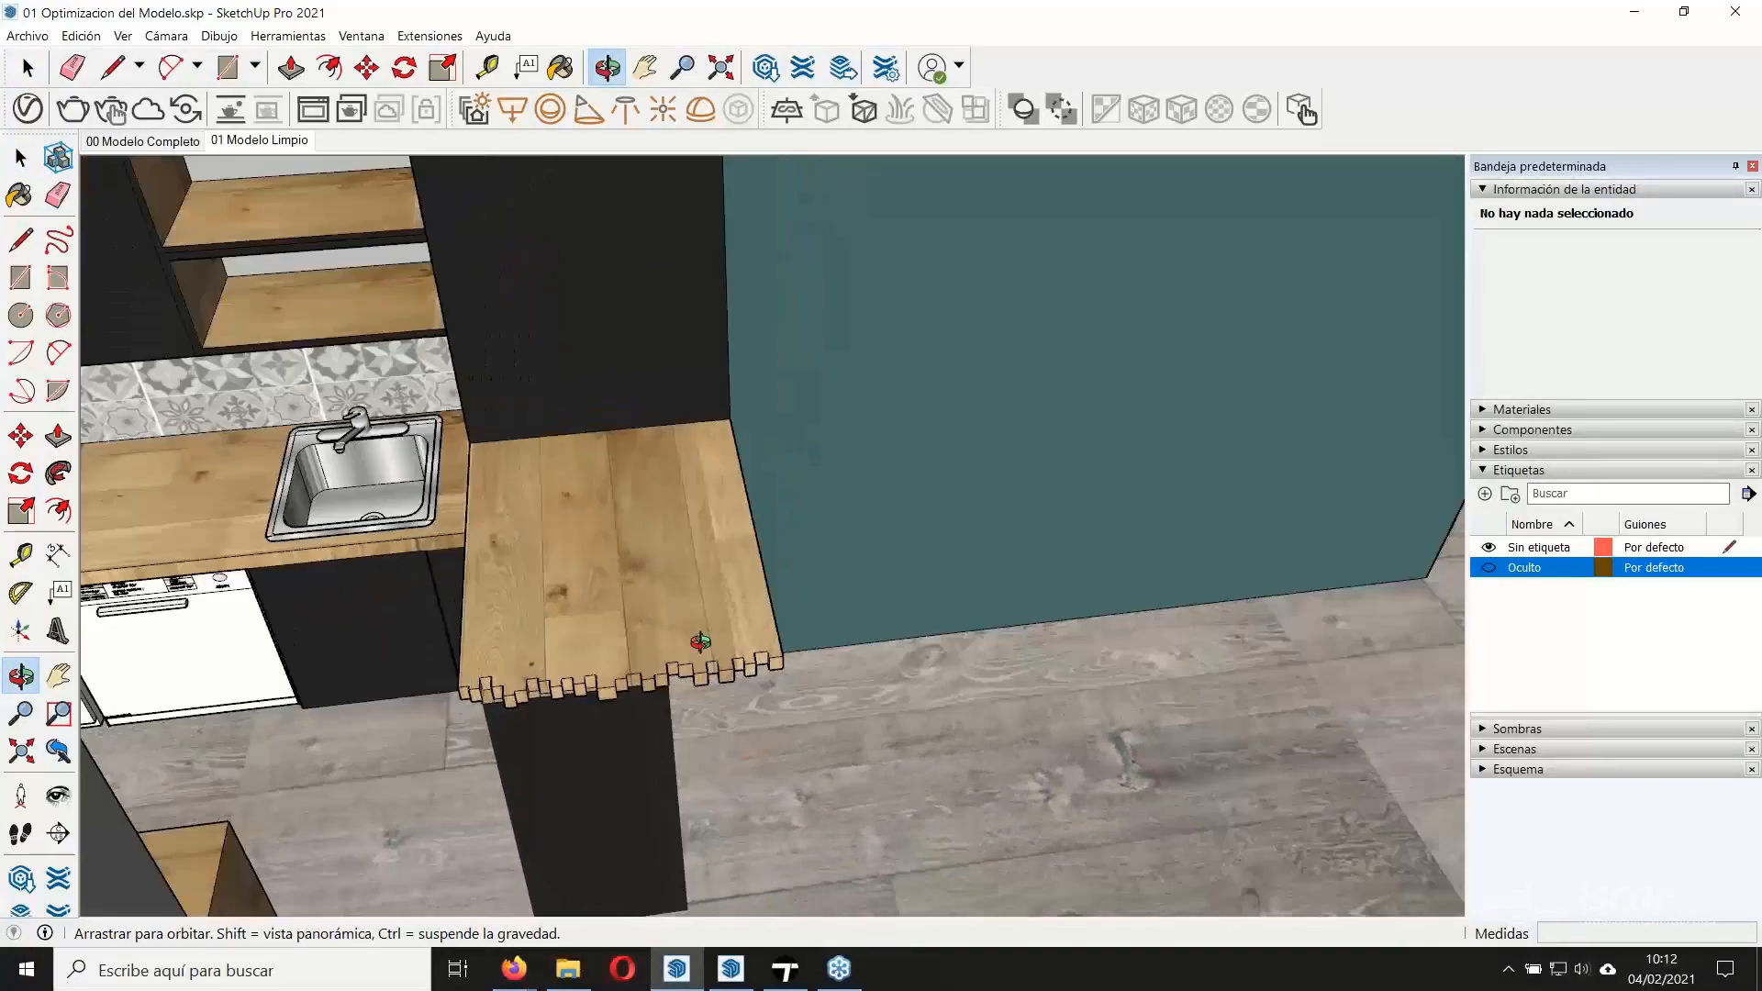
{"action": "scroll", "coordinate": [709, 550], "scroll_direction": "down", "scroll_amount": 8}
{"action": "middle_click_drag", "start_coordinate": [712, 553], "coordinate": [798, 331]}
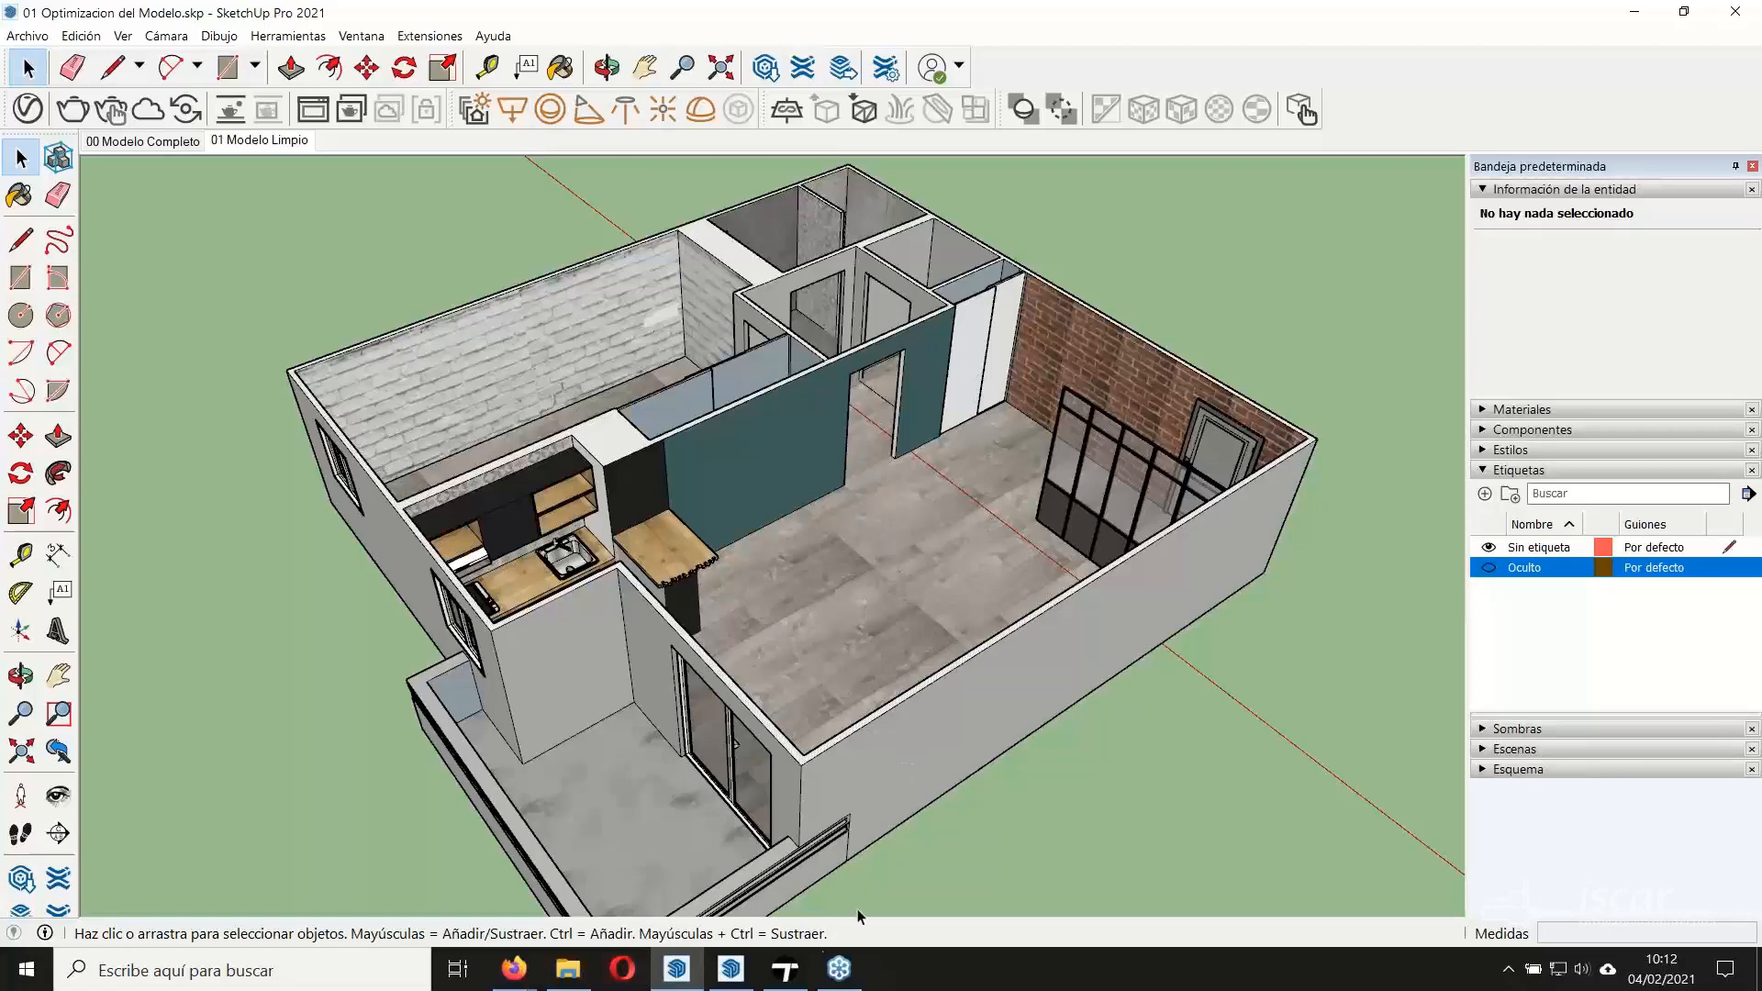
Switch to Twinmotion and examine the imported apartment from above and inside the furnished living and dining area.
{"action": "left_click", "coordinate": [787, 969]}
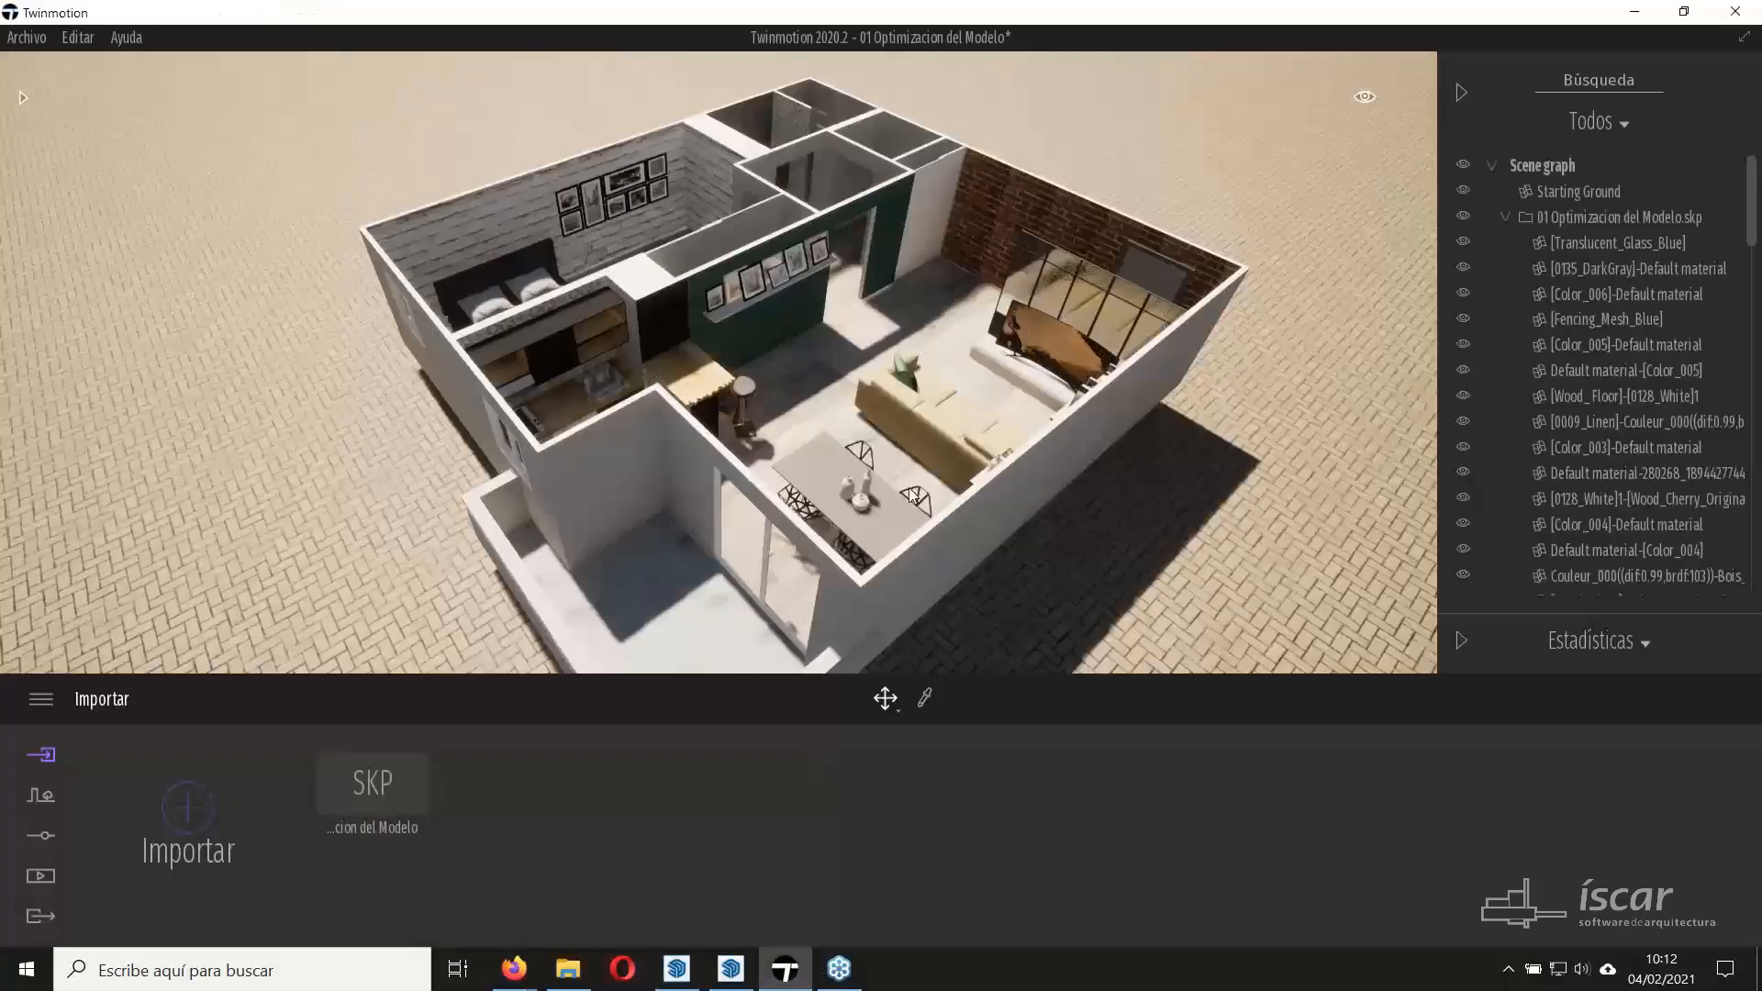
{"action": "middle_click_drag", "start_coordinate": [890, 490], "coordinate": [751, 505]}
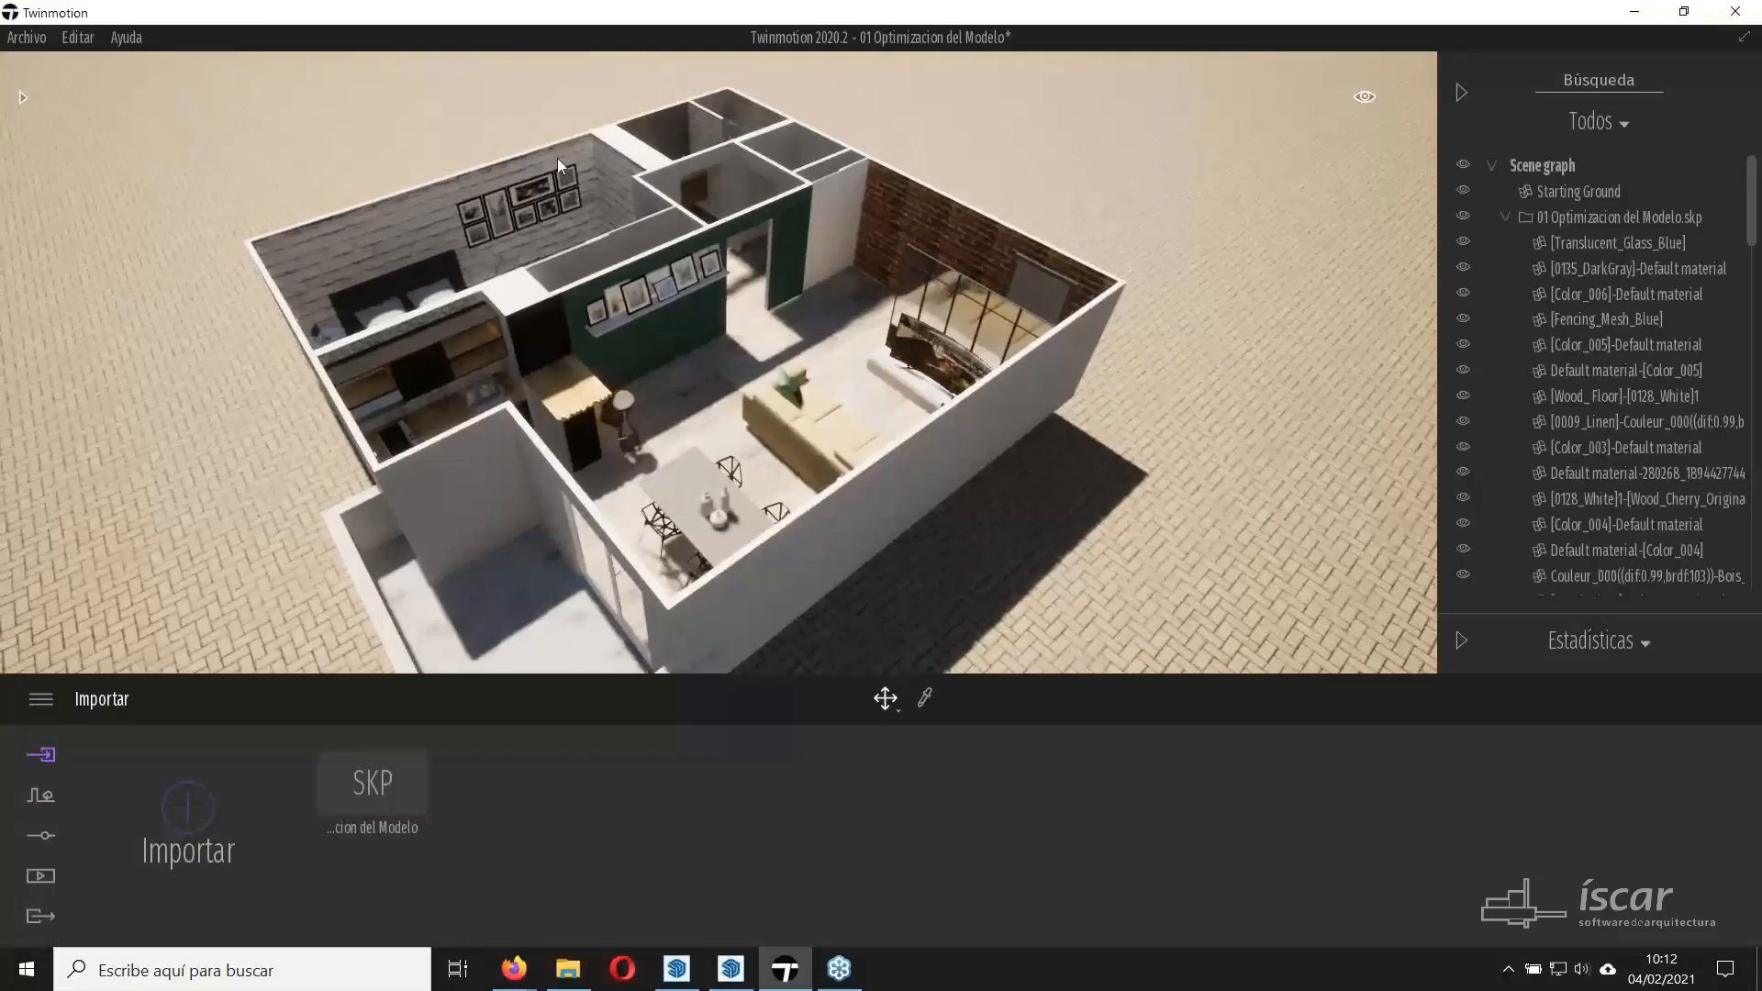
{"action": "scroll", "coordinate": [644, 245], "scroll_direction": "up", "scroll_amount": 2}
{"action": "middle_click_drag", "start_coordinate": [480, 398], "coordinate": [734, 441], "text": "shift"}
{"action": "middle_click_drag", "start_coordinate": [202, 387], "coordinate": [4, 378], "text": "shift"}
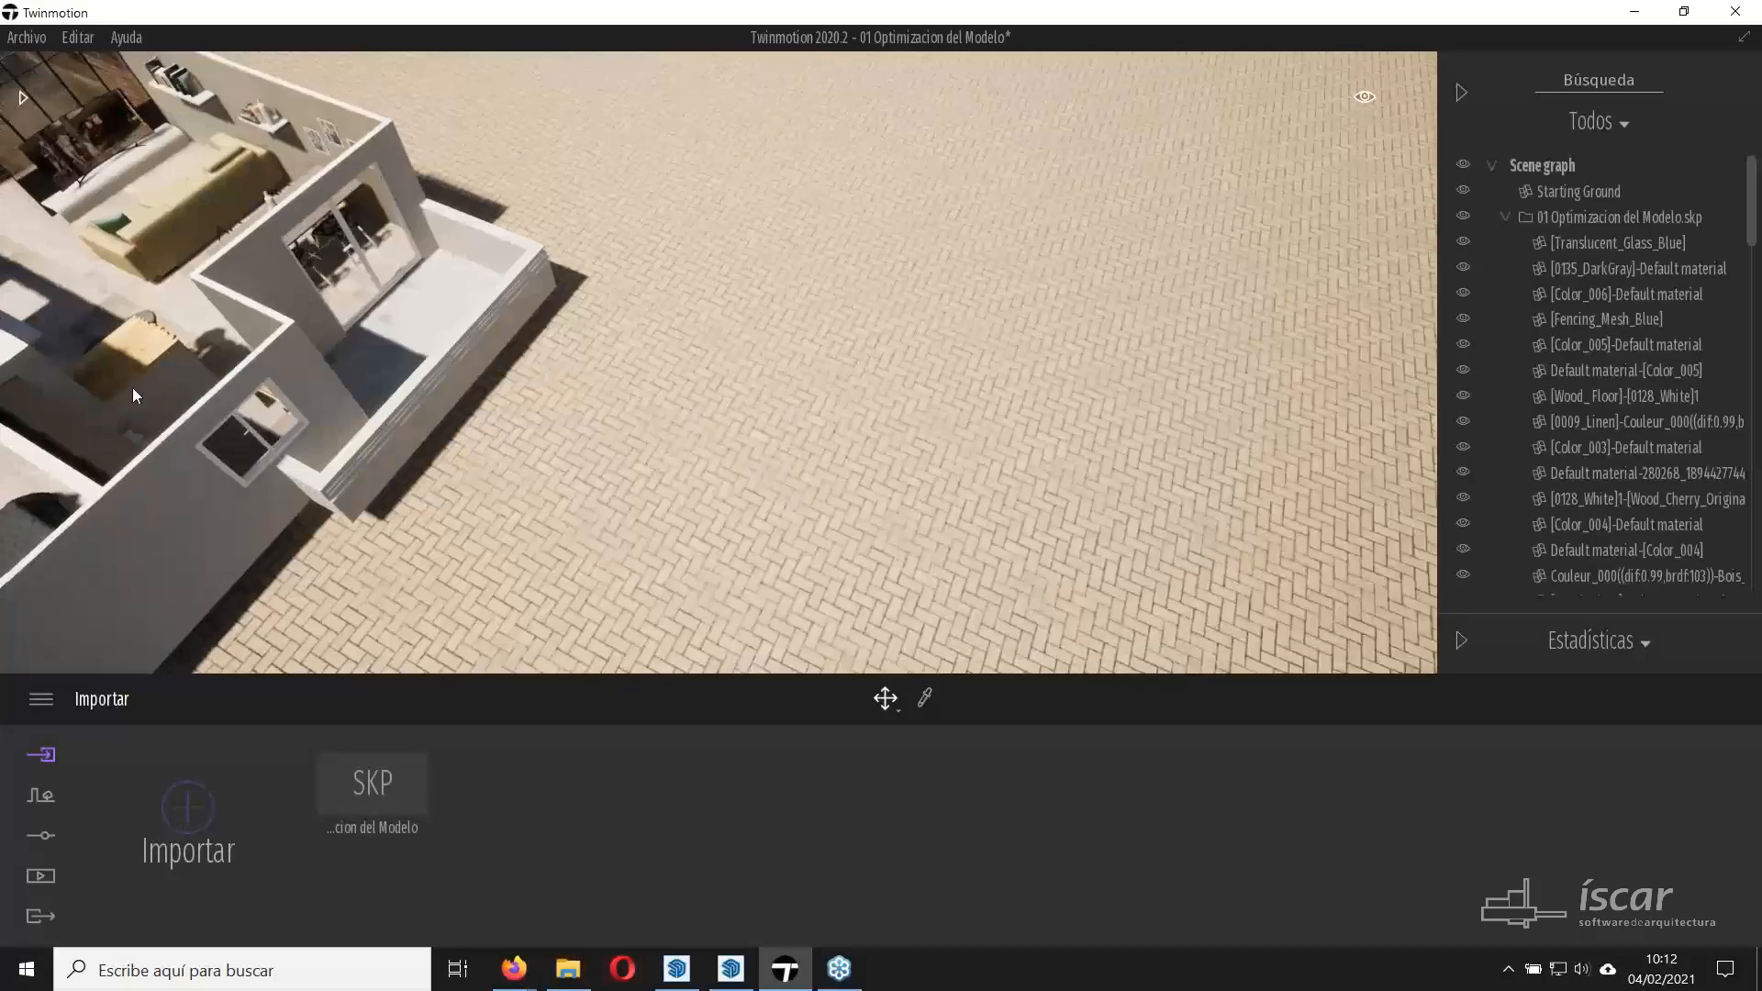
{"action": "mouse_move", "coordinate": [135, 396]}
{"action": "right_mouse_down"}
{"action": "mouse_move", "coordinate": [193, 381]}
{"action": "mouse_move", "coordinate": [138, 390]}
{"action": "mouse_move", "coordinate": [120, 371]}
{"action": "right_mouse_up"}
{"action": "key", "text": "w"}
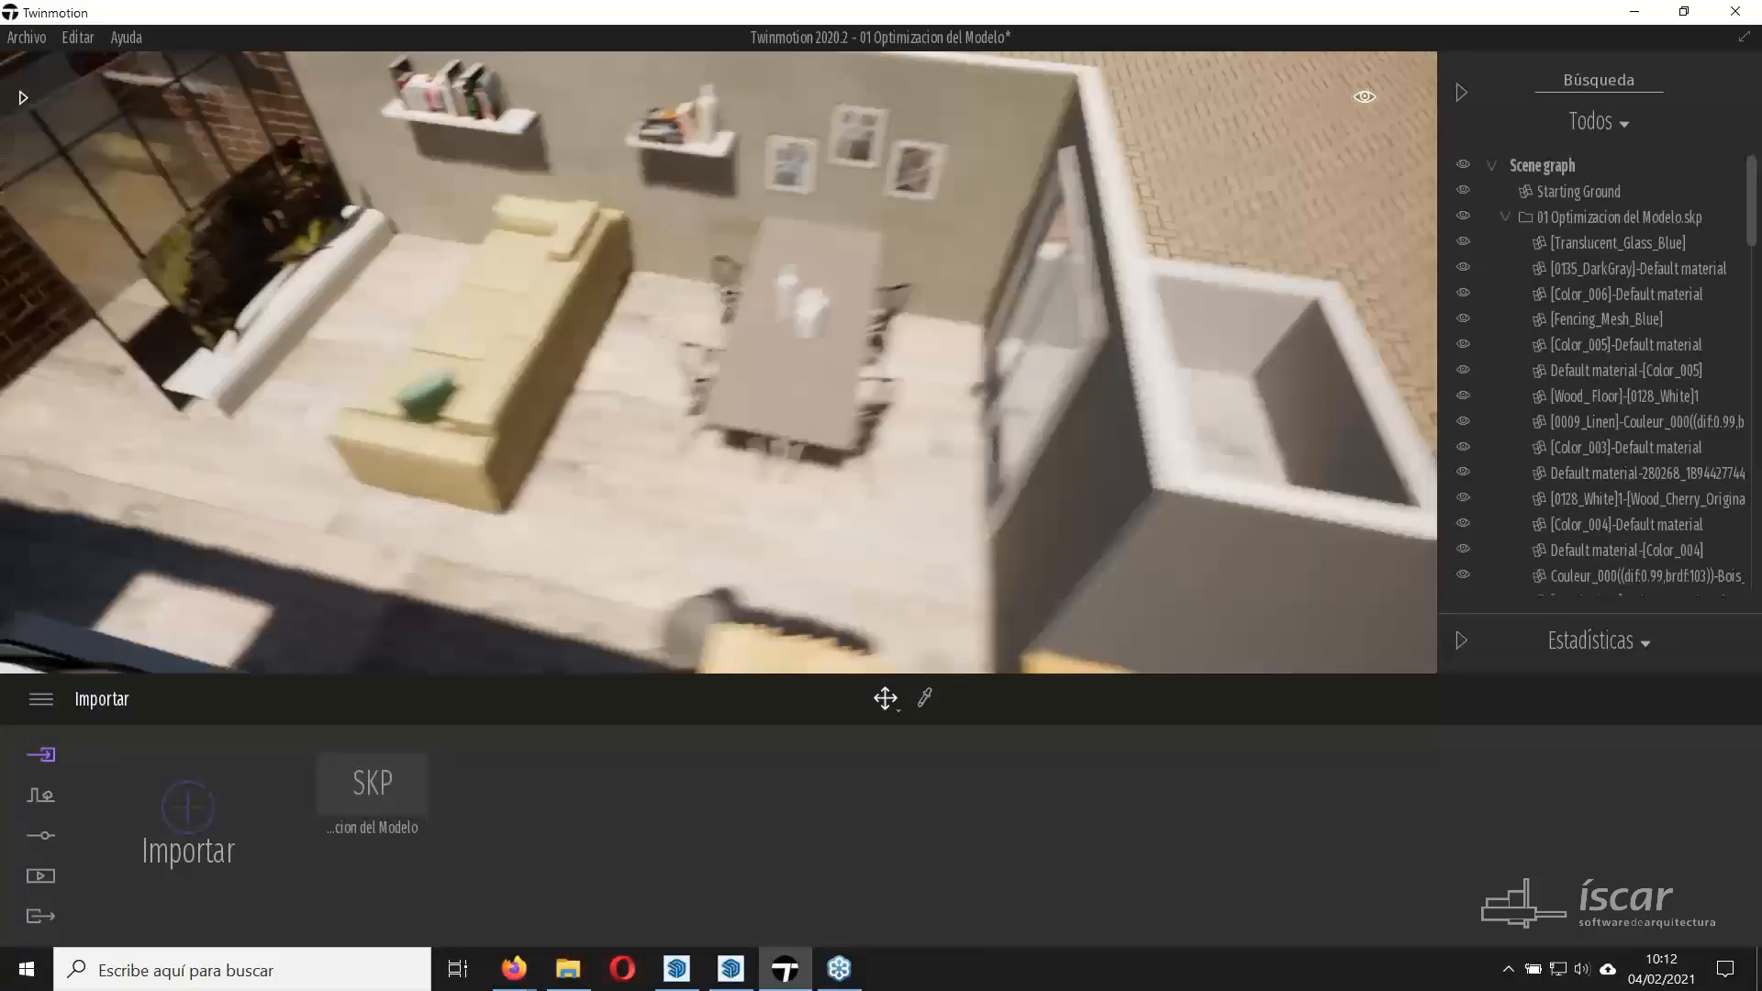
{"action": "middle_click_drag", "start_coordinate": [385, 349], "coordinate": [635, 312], "text": "shift"}
{"action": "scroll", "coordinate": [635, 312], "scroll_direction": "up", "scroll_amount": 3}
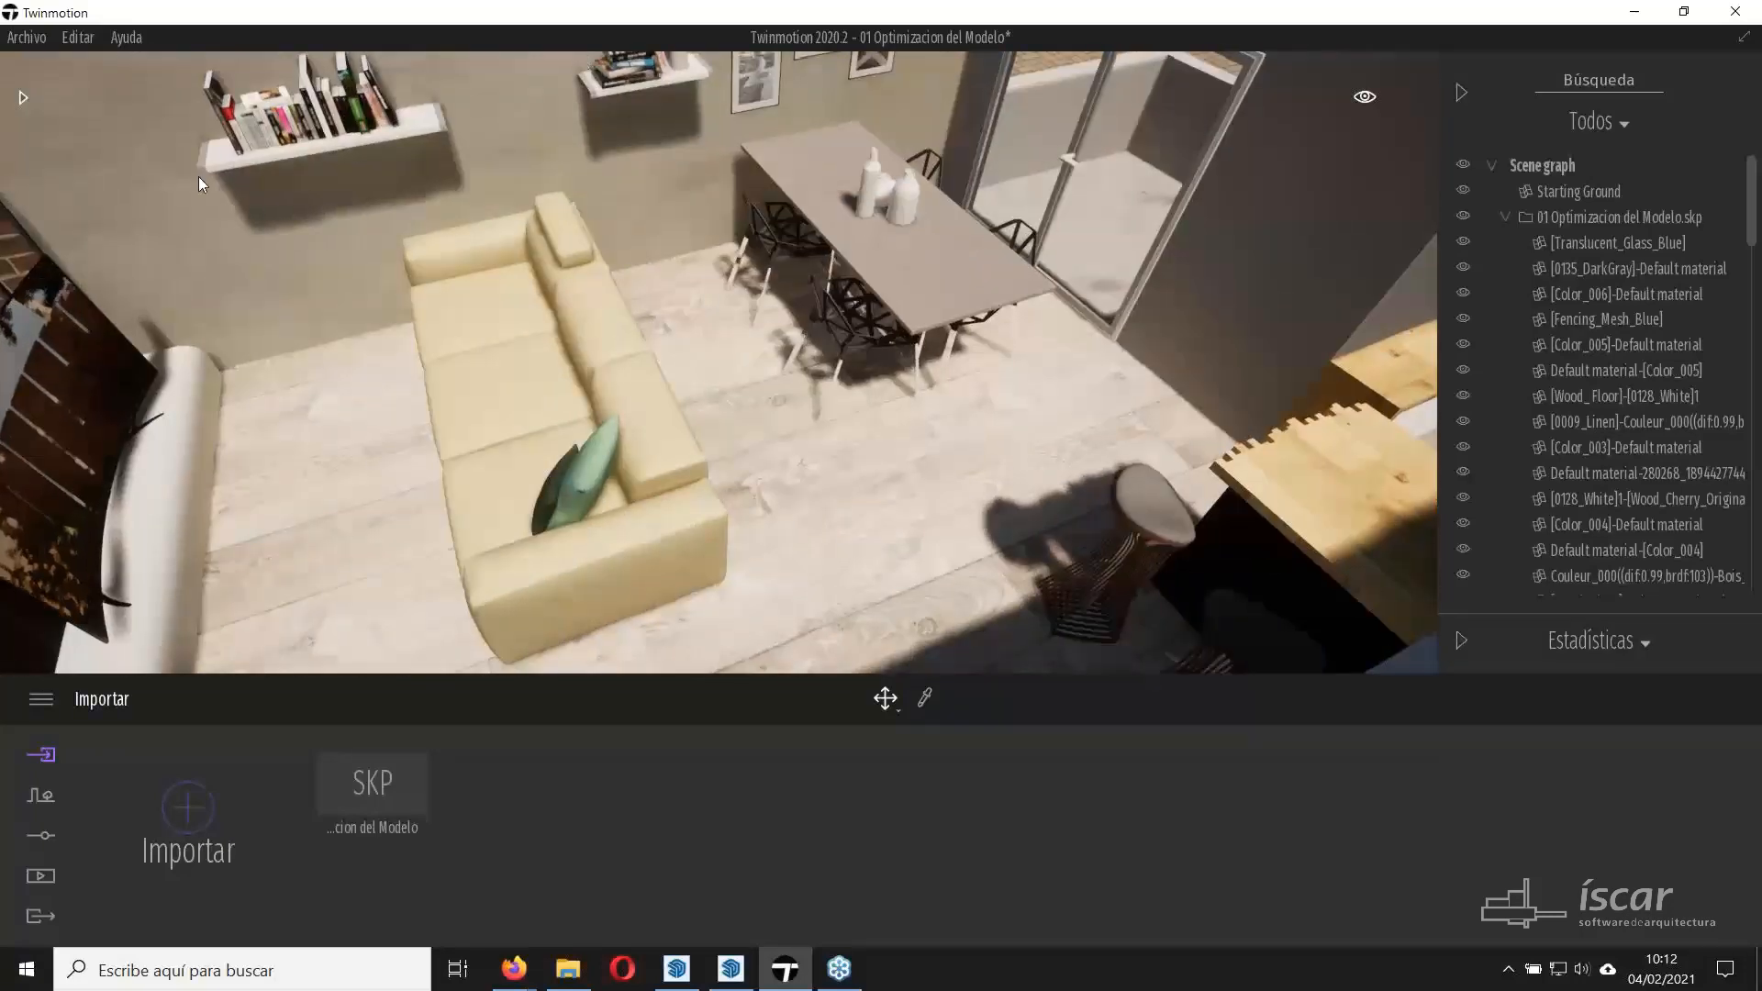
Place a Vixen 3 seater sofa from the living room Canapés library next to the existing sofa.
{"action": "left_click", "coordinate": [23, 95]}
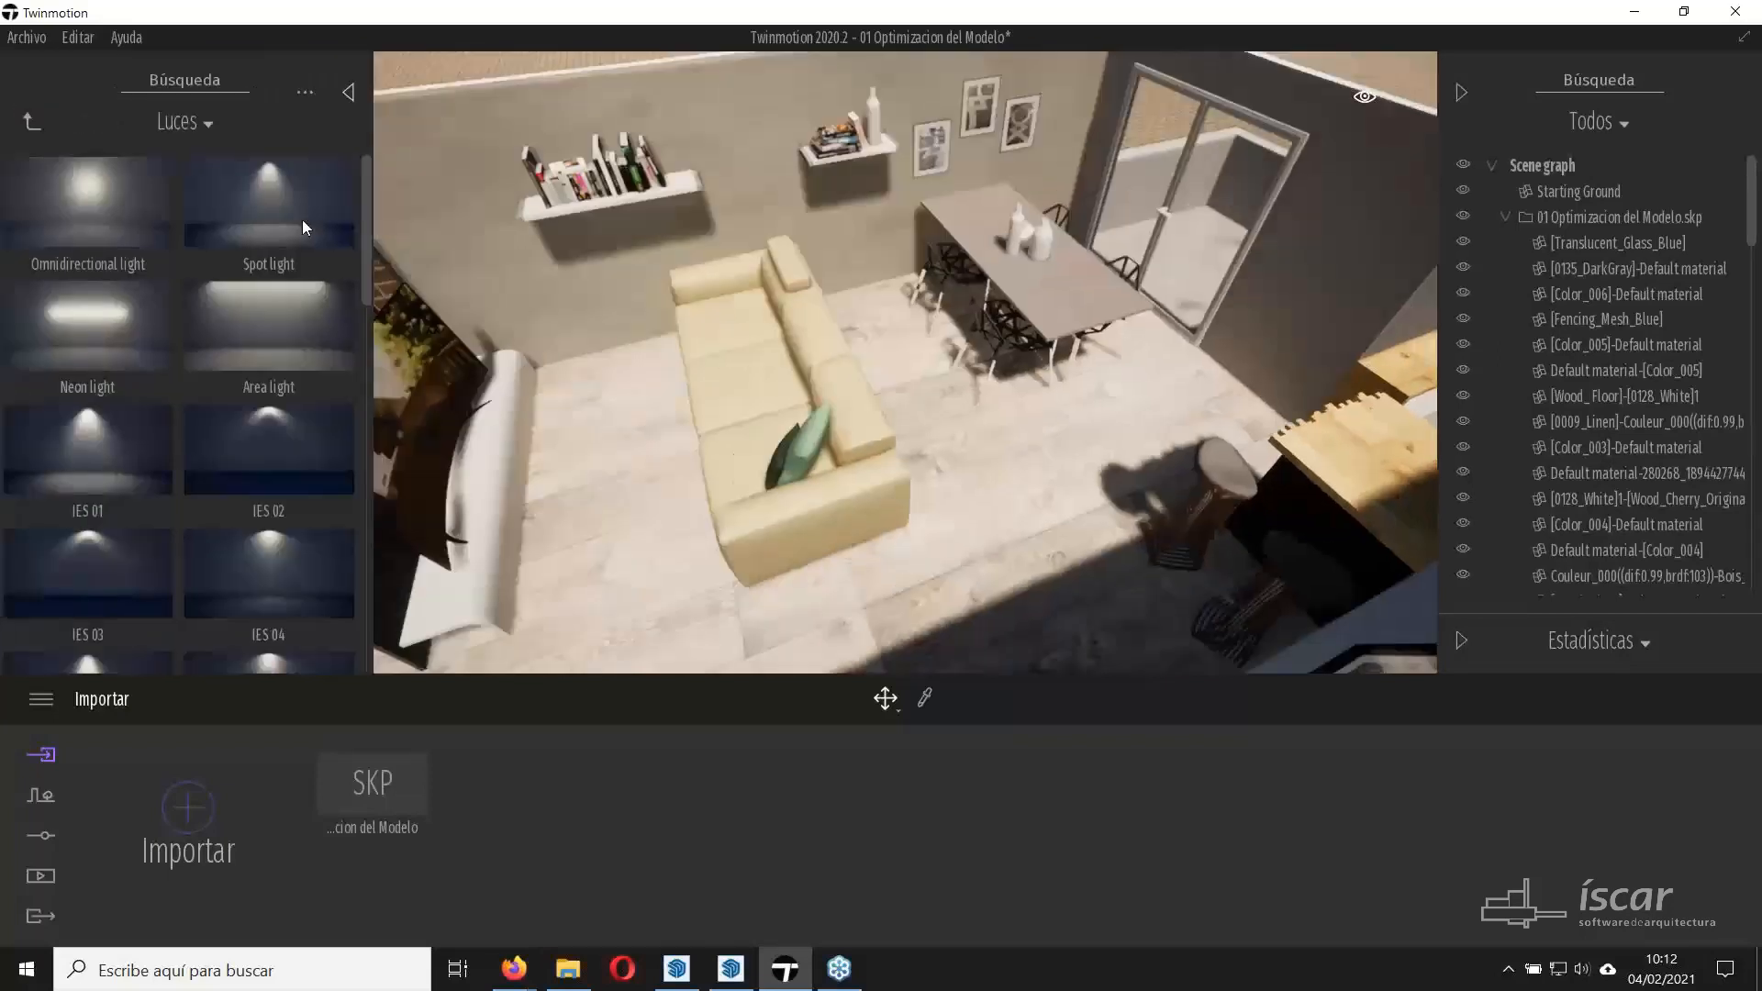
{"action": "left_click", "coordinate": [32, 124]}
{"action": "left_click", "coordinate": [101, 349]}
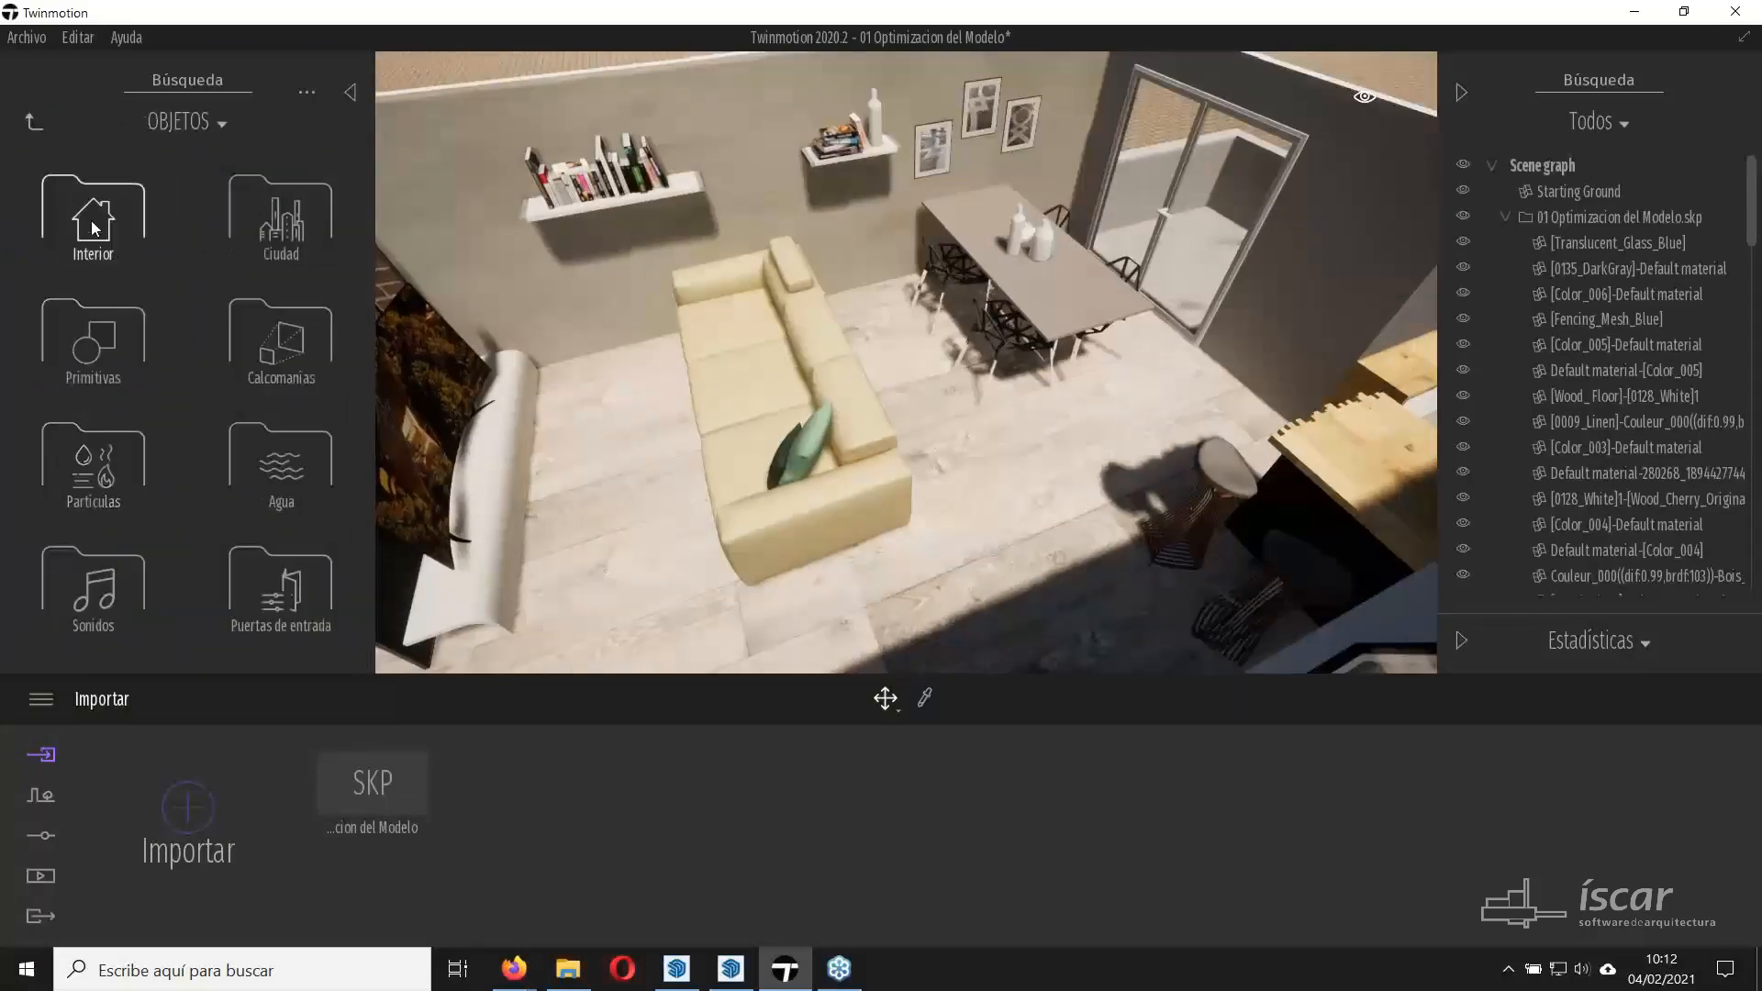
{"action": "left_click", "coordinate": [95, 229]}
{"action": "left_click", "coordinate": [107, 244]}
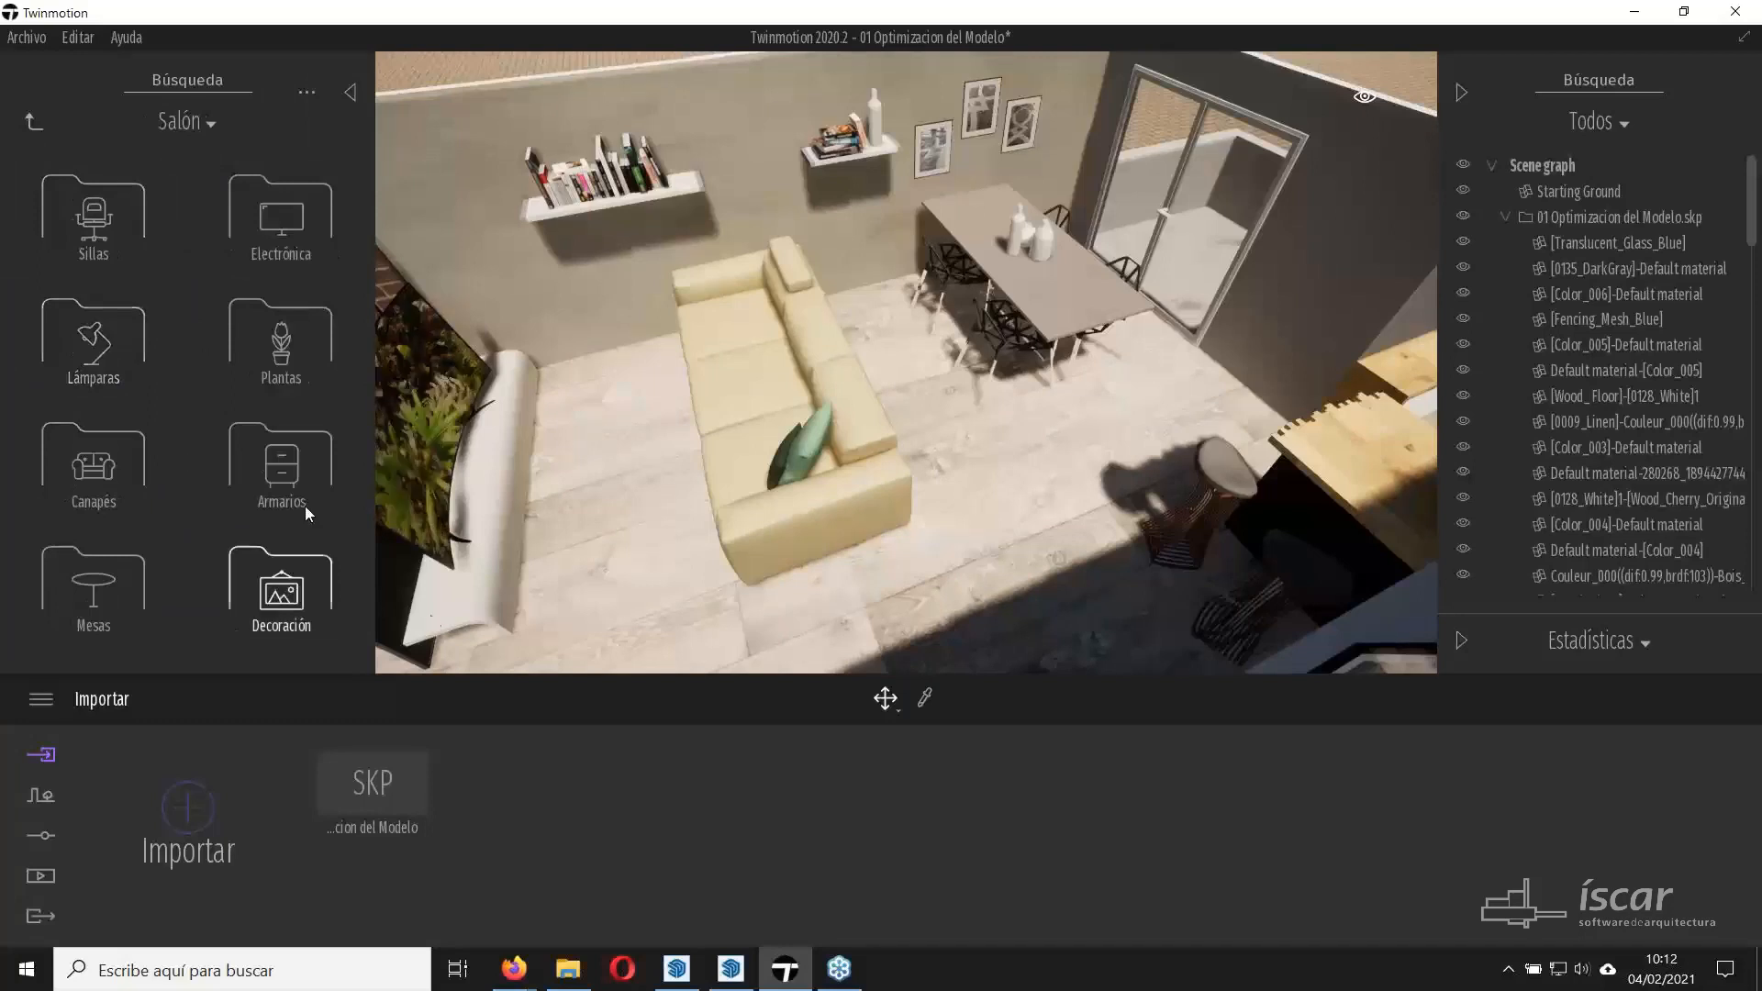
{"action": "left_click", "coordinate": [118, 471]}
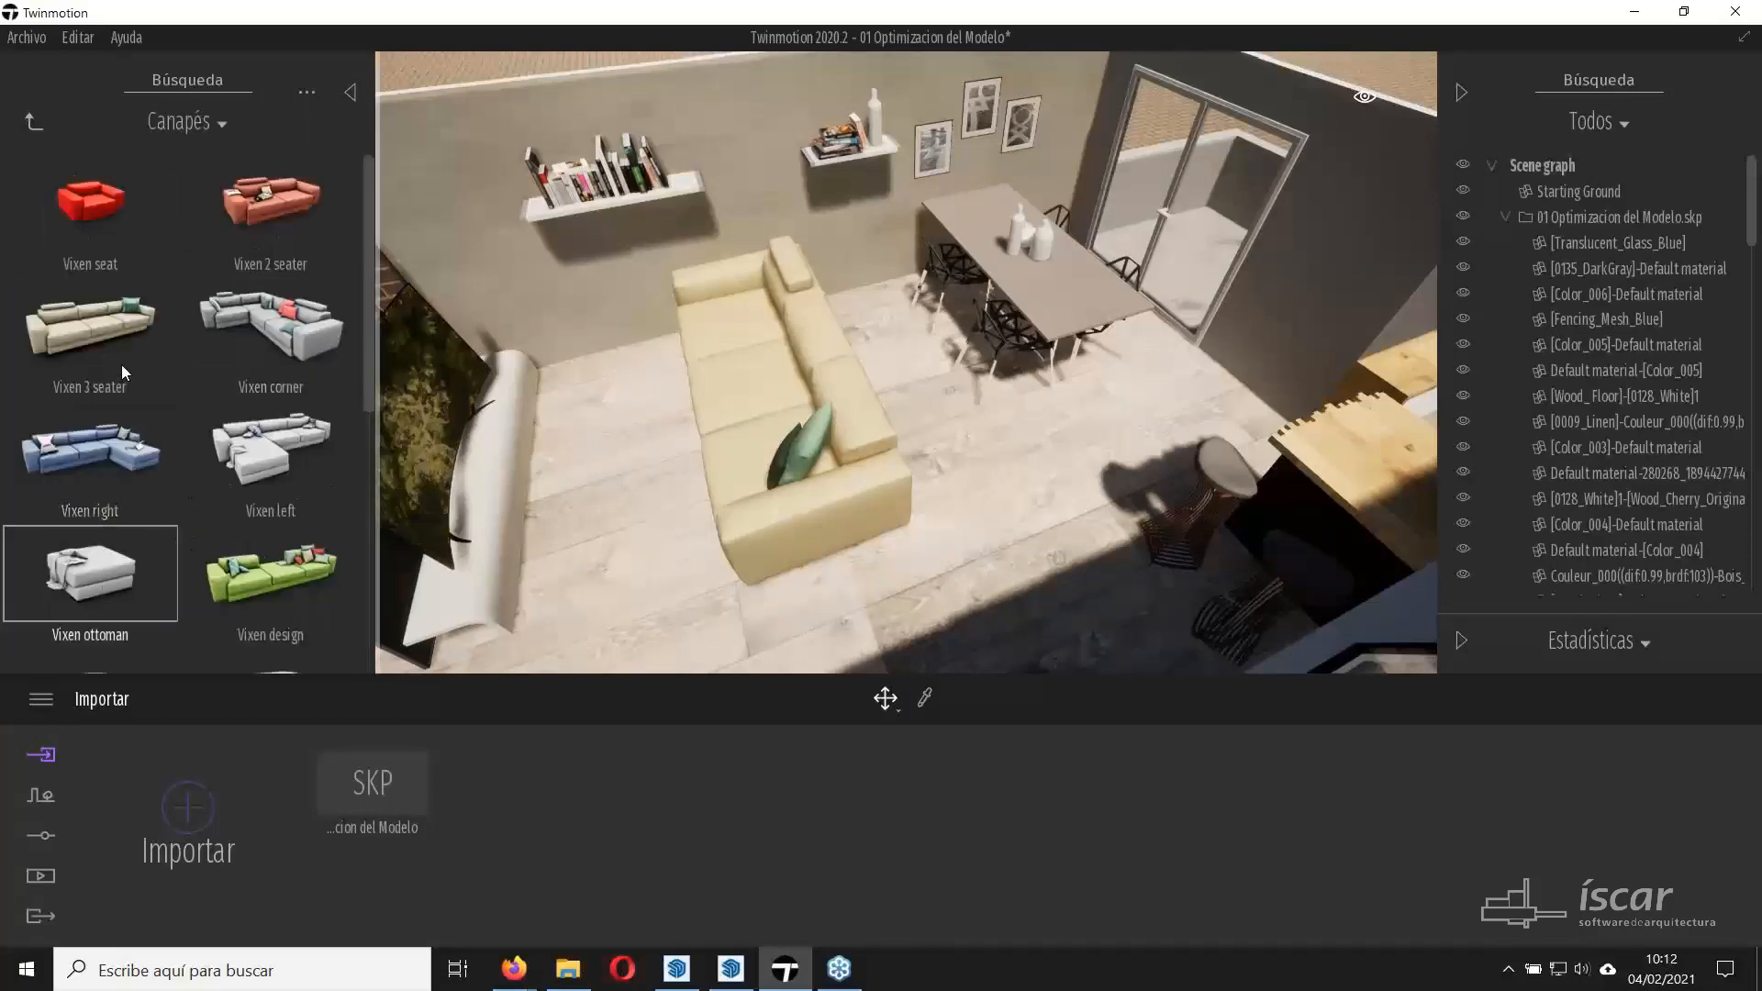
{"action": "left_click_drag", "start_coordinate": [92, 323], "coordinate": [611, 525]}
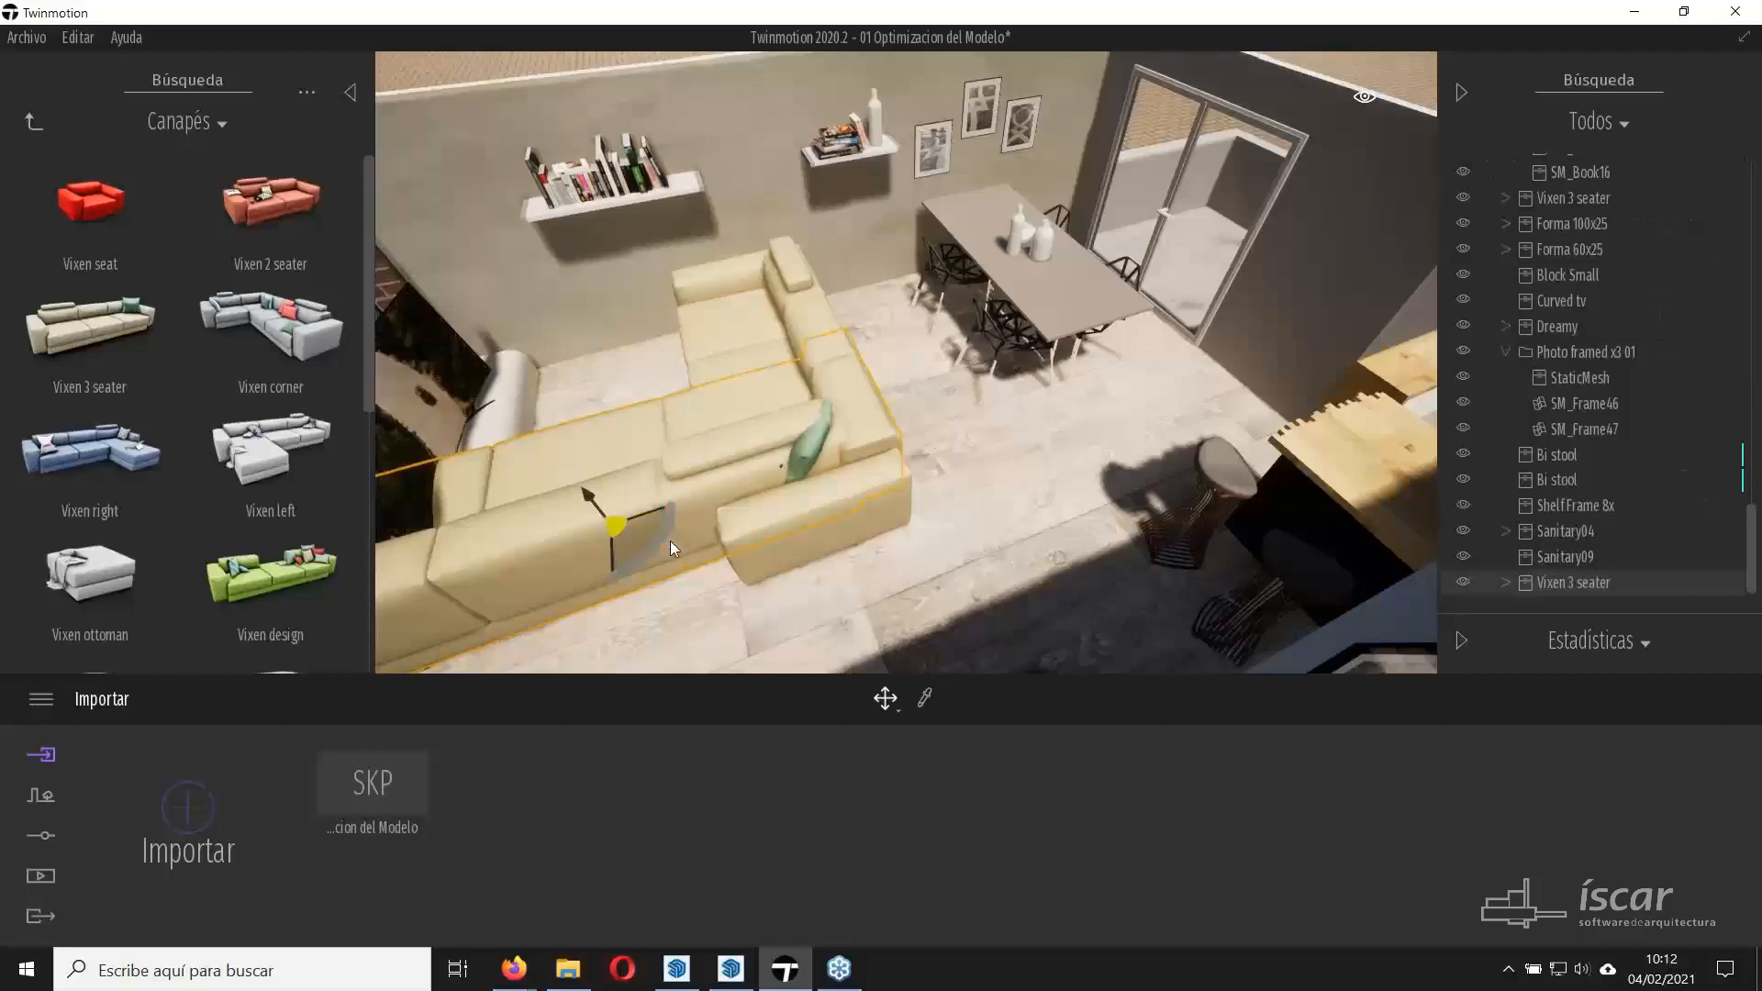
Rotate the added sofa parallel to the existing one, scale it down, and delete it.
{"action": "left_click_drag", "start_coordinate": [655, 549], "coordinate": [681, 511]}
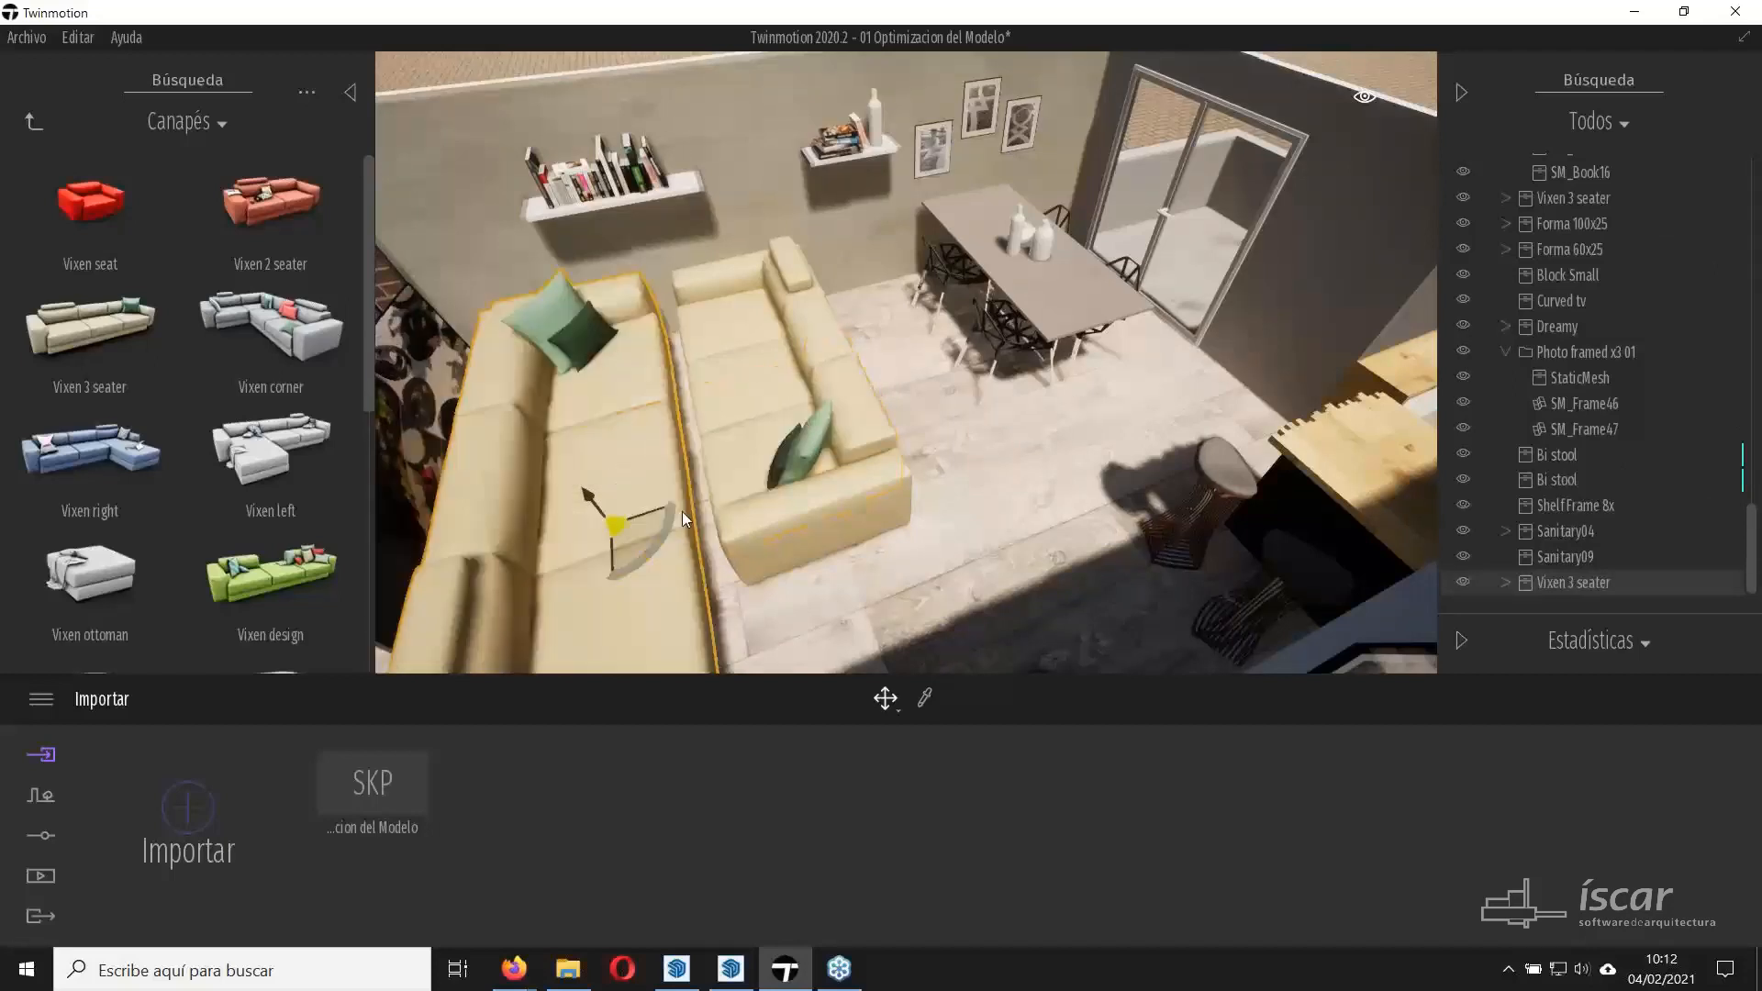
{"action": "key", "text": "Tab"}
{"action": "left_click_drag", "start_coordinate": [612, 580], "coordinate": [585, 498]}
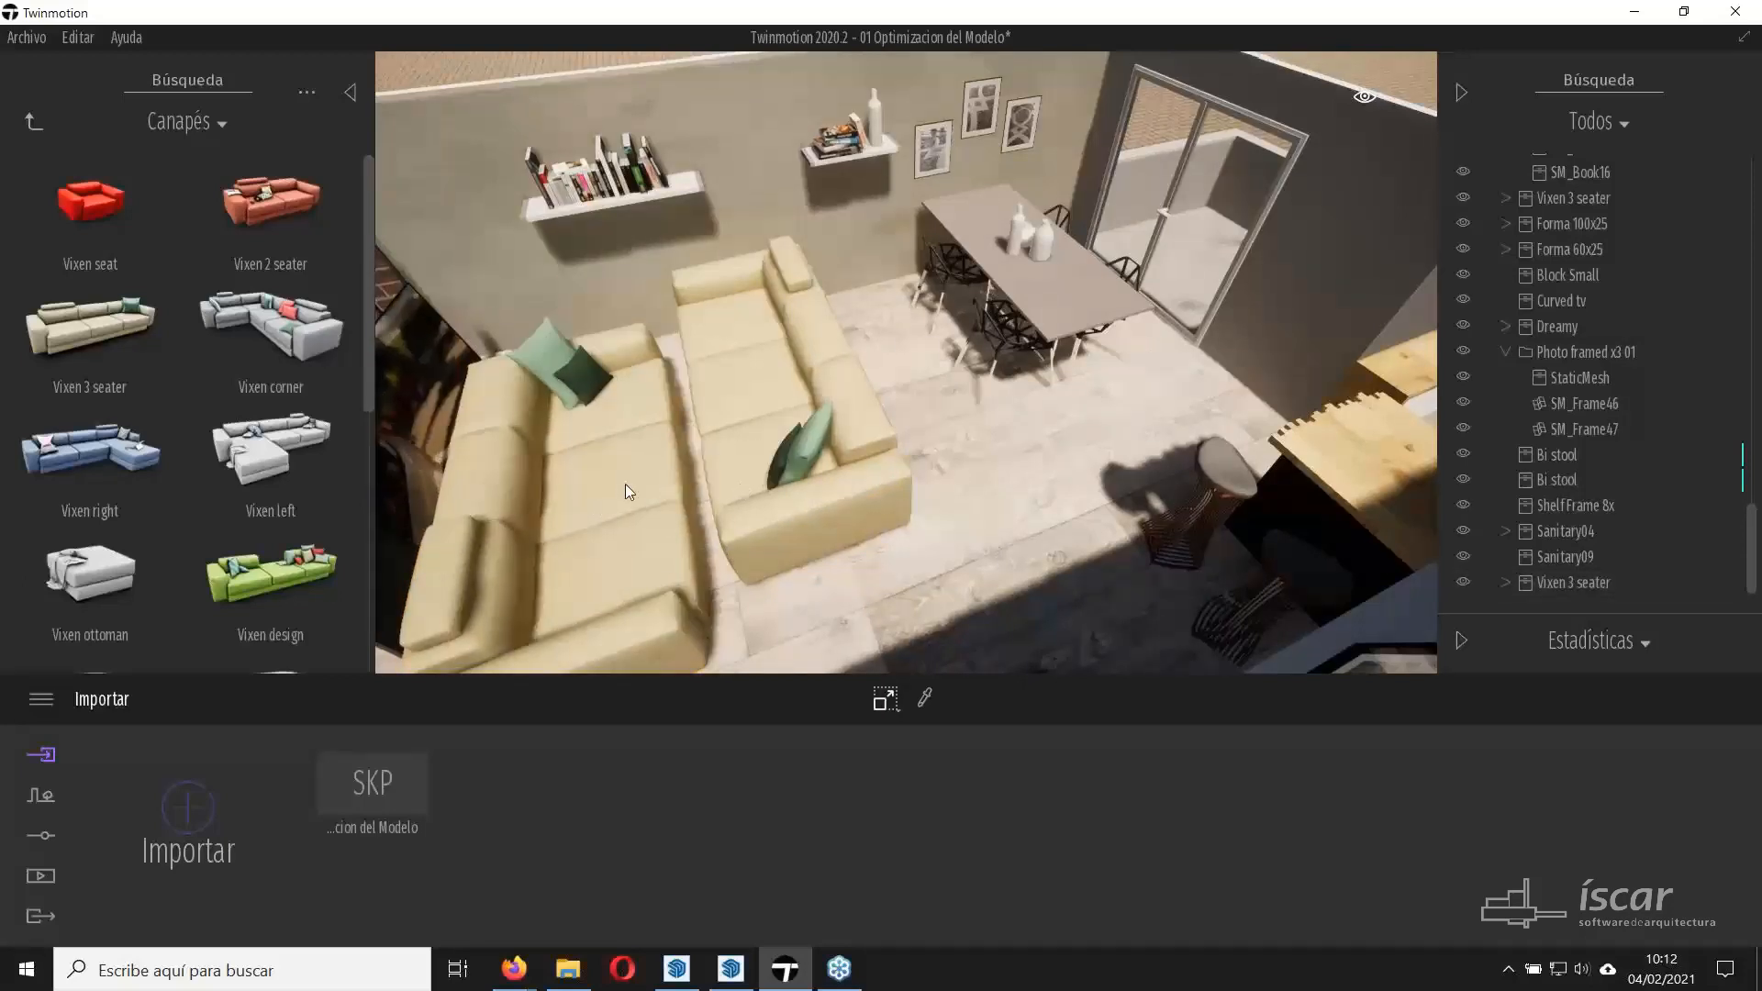
{"action": "key", "text": "Delete"}
Try to add a Dreamy table set from the Mesas library on the floor near the existing dining table.
{"action": "right_click_drag", "start_coordinate": [625, 483], "coordinate": [588, 500]}
{"action": "key", "text": "w"}
{"action": "scroll", "coordinate": [684, 378], "scroll_direction": "down", "scroll_amount": 2}
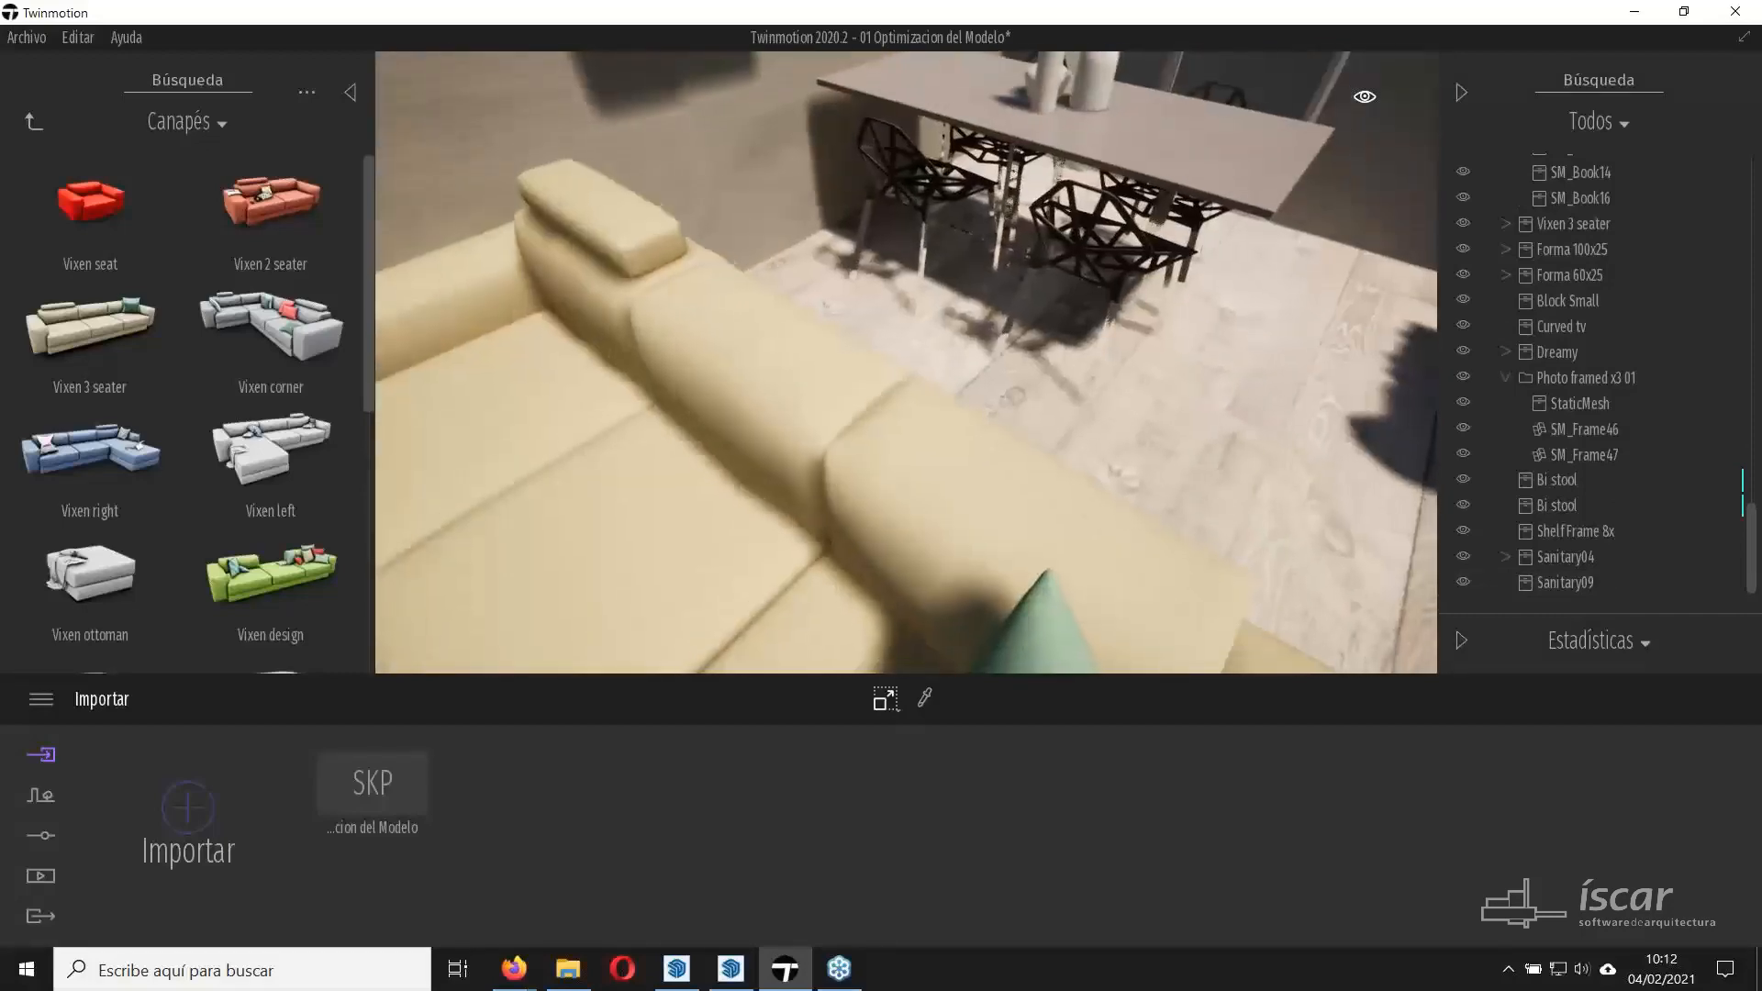
{"action": "scroll", "coordinate": [684, 378], "scroll_direction": "up", "scroll_amount": 4}
{"action": "right_click_drag", "start_coordinate": [684, 378], "coordinate": [1056, 377]}
{"action": "scroll", "coordinate": [906, 362], "scroll_direction": "up", "scroll_amount": 2}
{"action": "right_click_drag", "start_coordinate": [906, 363], "coordinate": [955, 243]}
{"action": "scroll", "coordinate": [906, 362], "scroll_direction": "down", "scroll_amount": 5}
{"action": "scroll", "coordinate": [906, 362], "scroll_direction": "up", "scroll_amount": 3}
{"action": "right_click_drag", "start_coordinate": [906, 363], "coordinate": [798, 399]}
{"action": "left_click", "coordinate": [30, 119]}
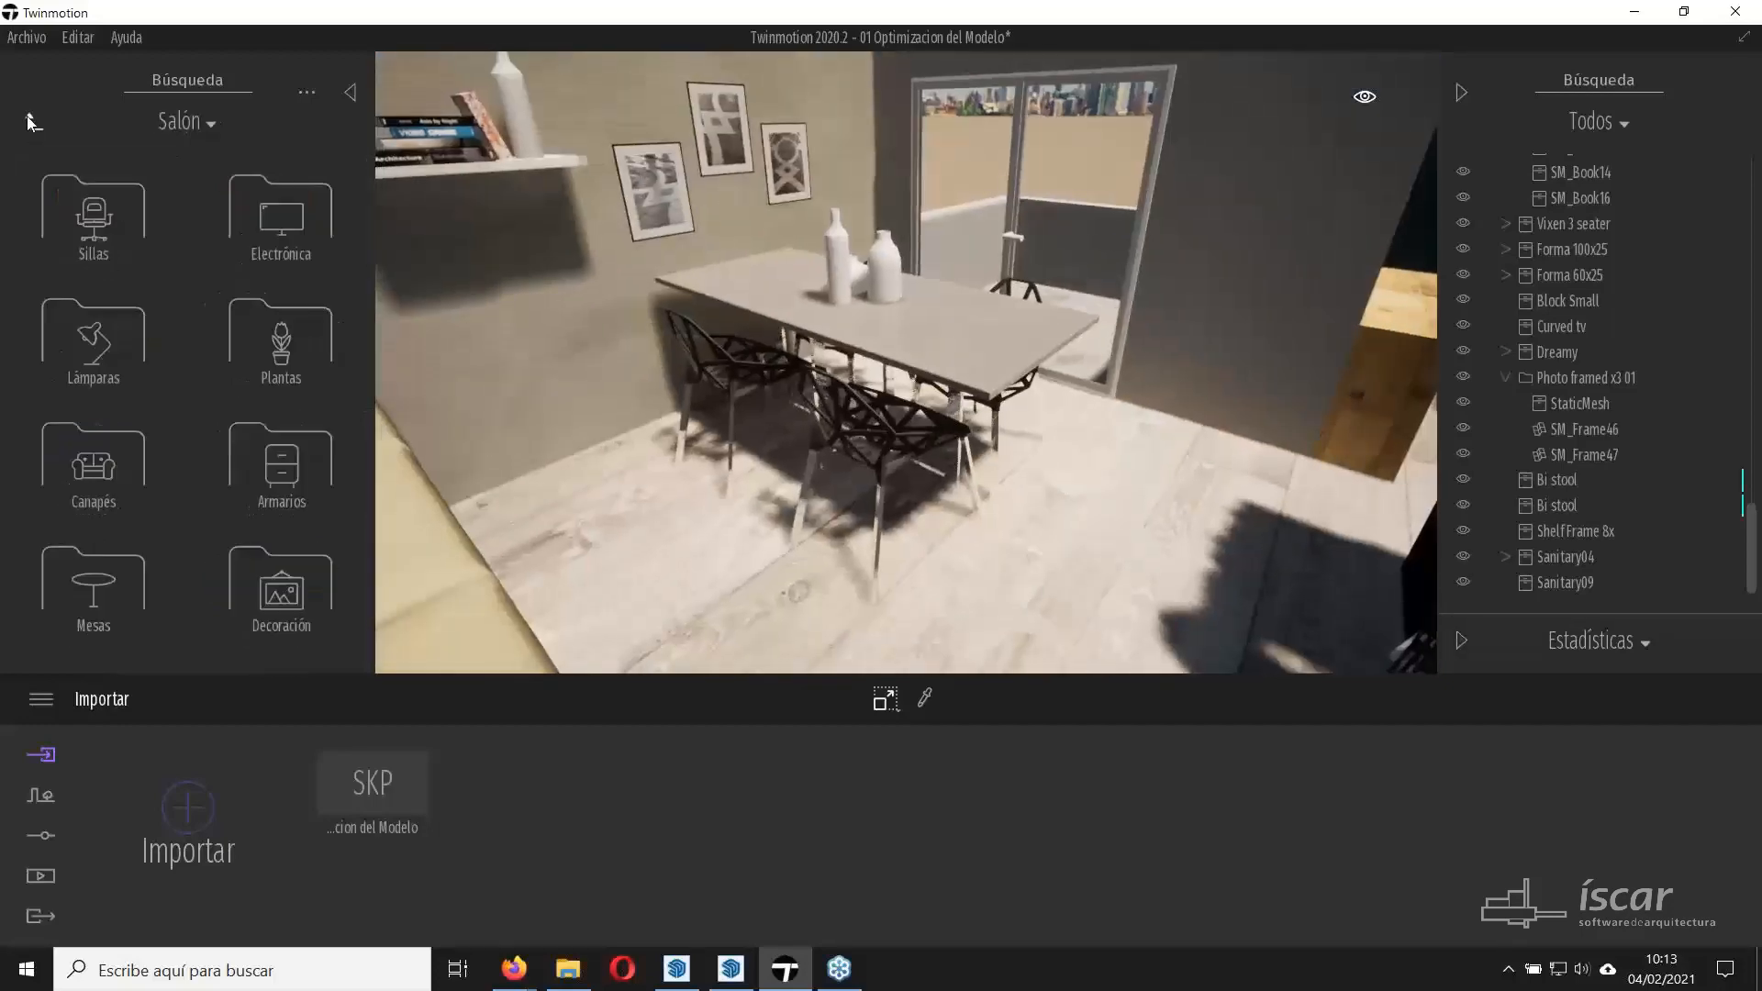
{"action": "left_click", "coordinate": [96, 587]}
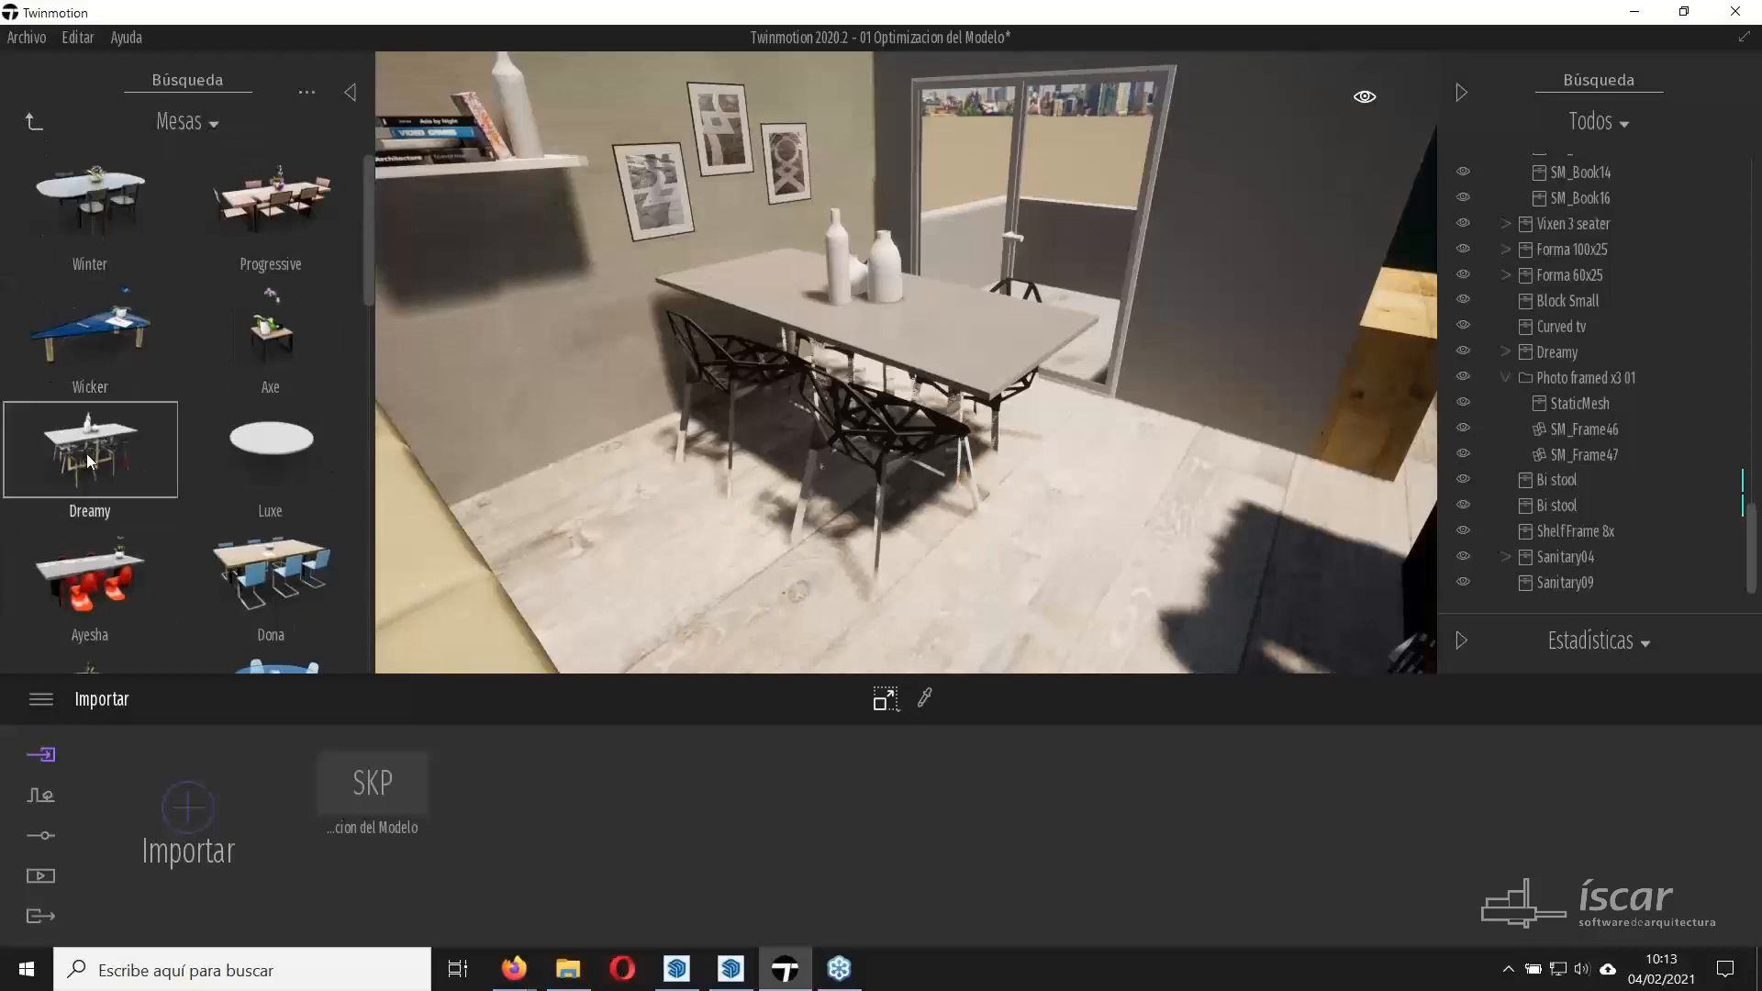
{"action": "left_click_drag", "start_coordinate": [90, 460], "coordinate": [1167, 607]}
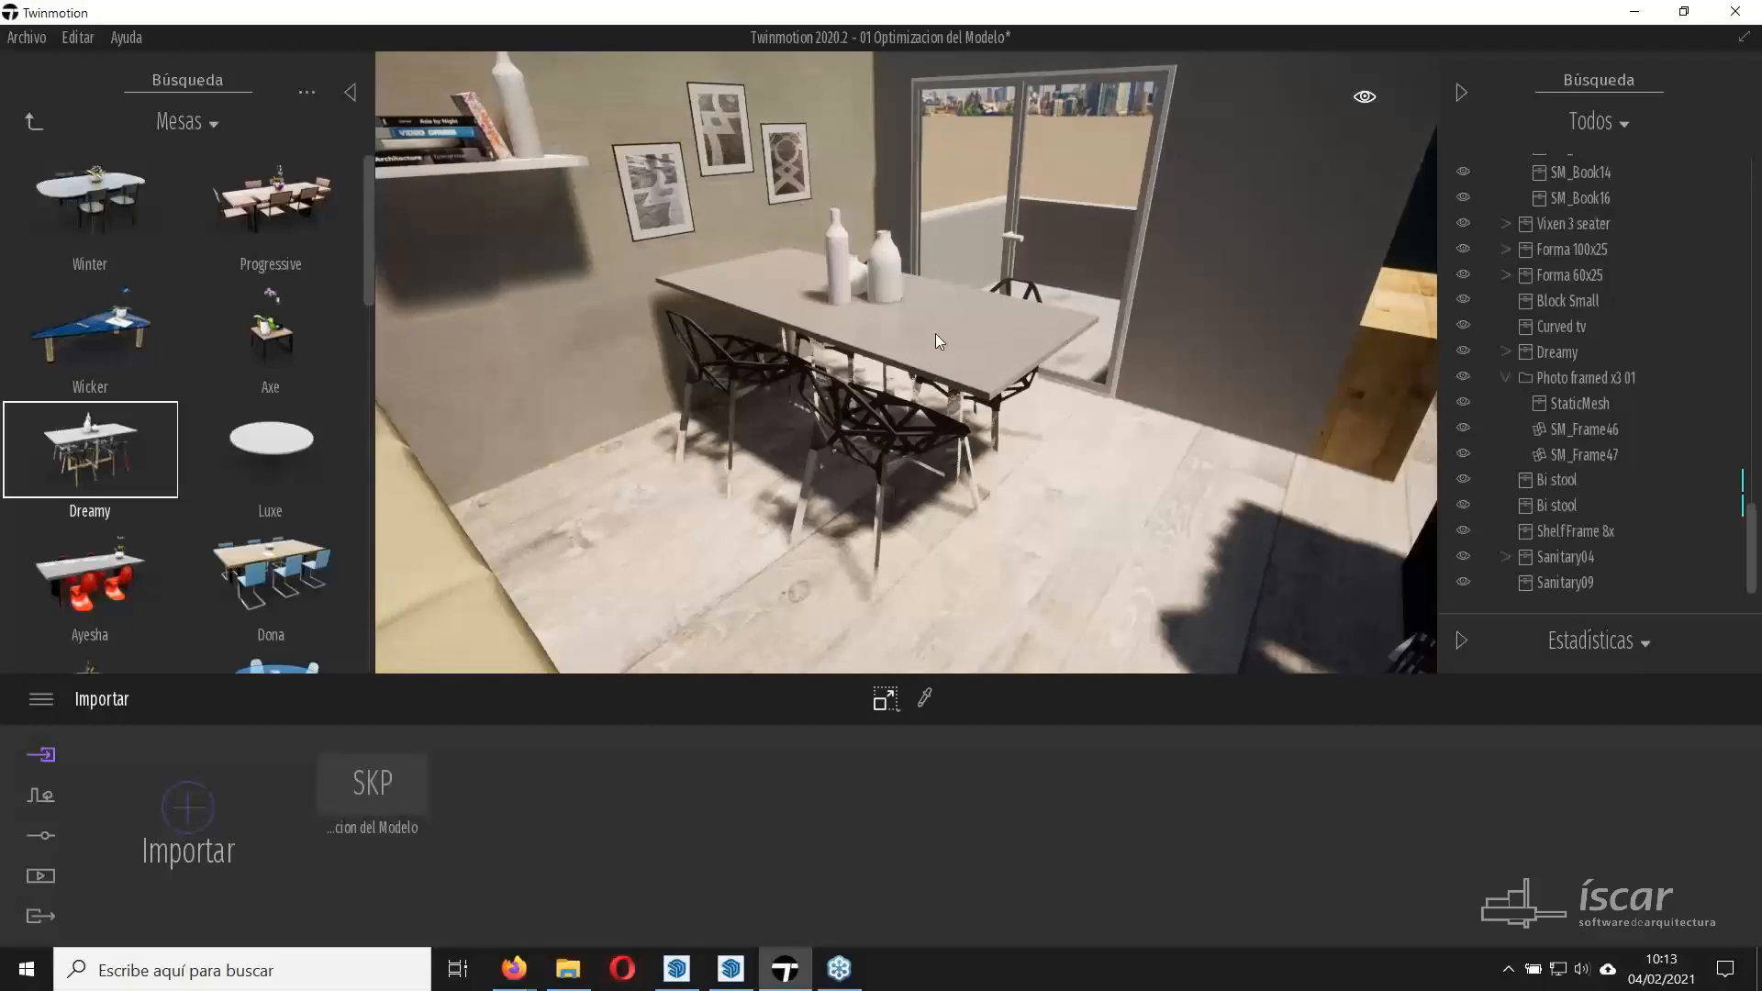
Select the front chair on its own inside the Dreamy table set and rotate it in place.
{"action": "left_click", "coordinate": [906, 339]}
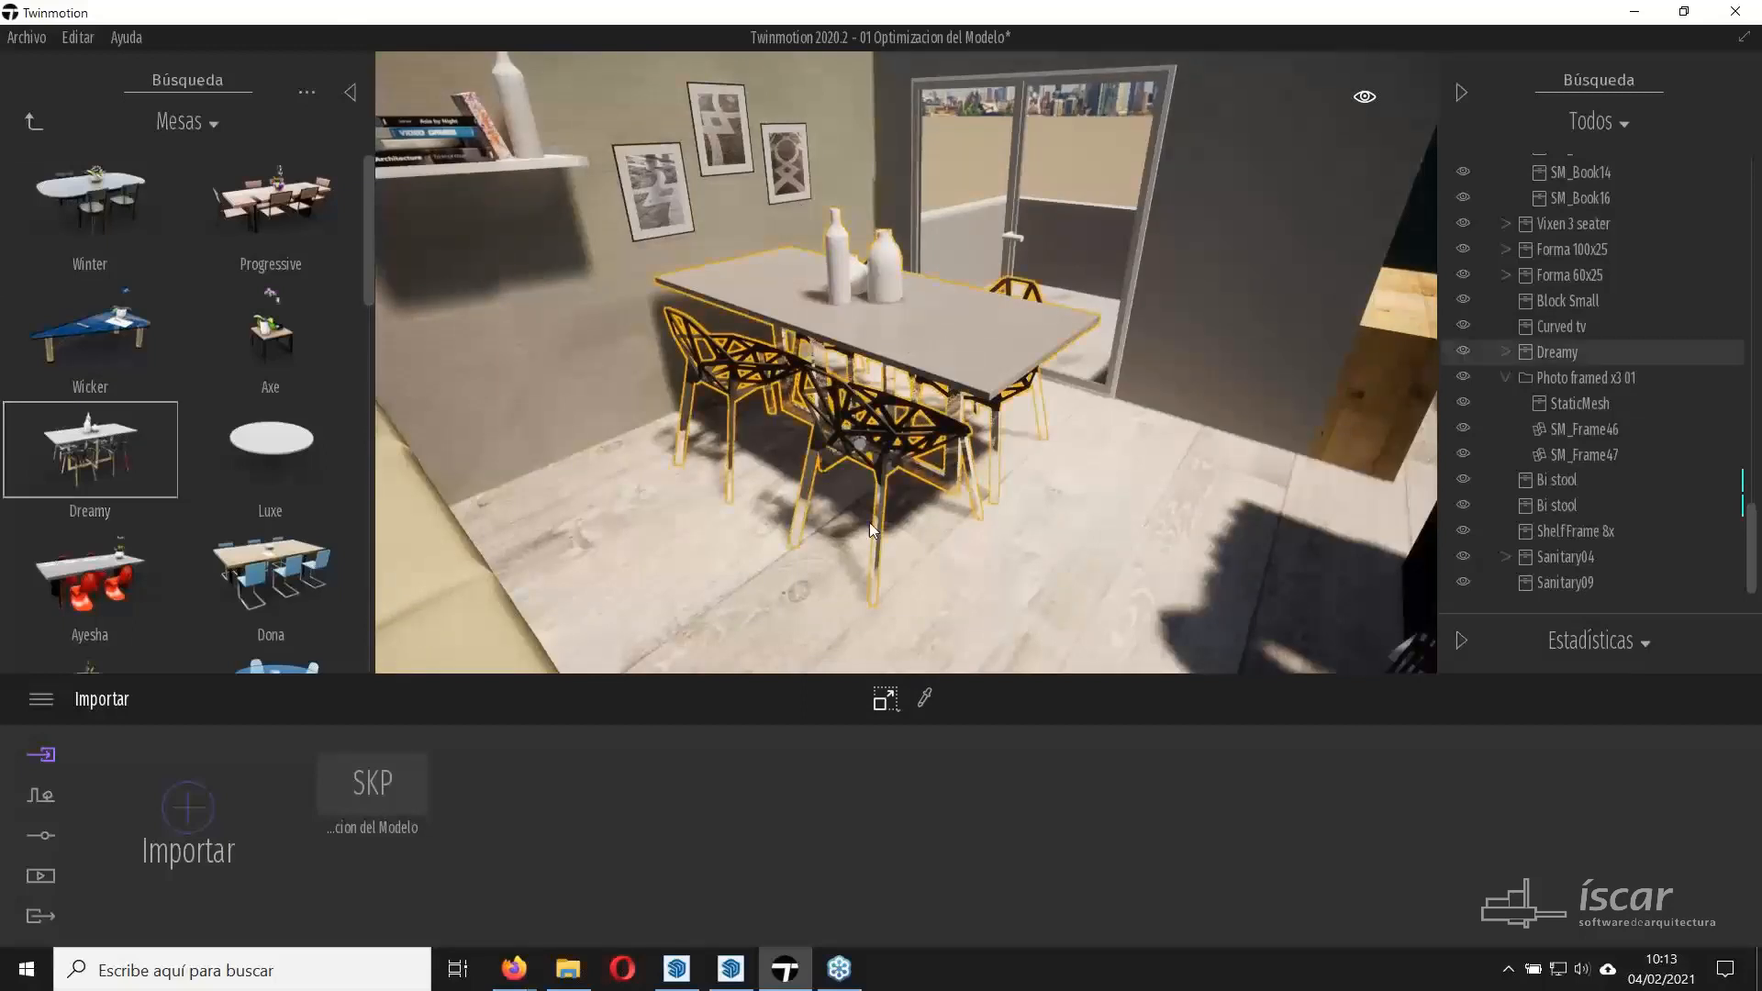
{"action": "double_click", "coordinate": [878, 418]}
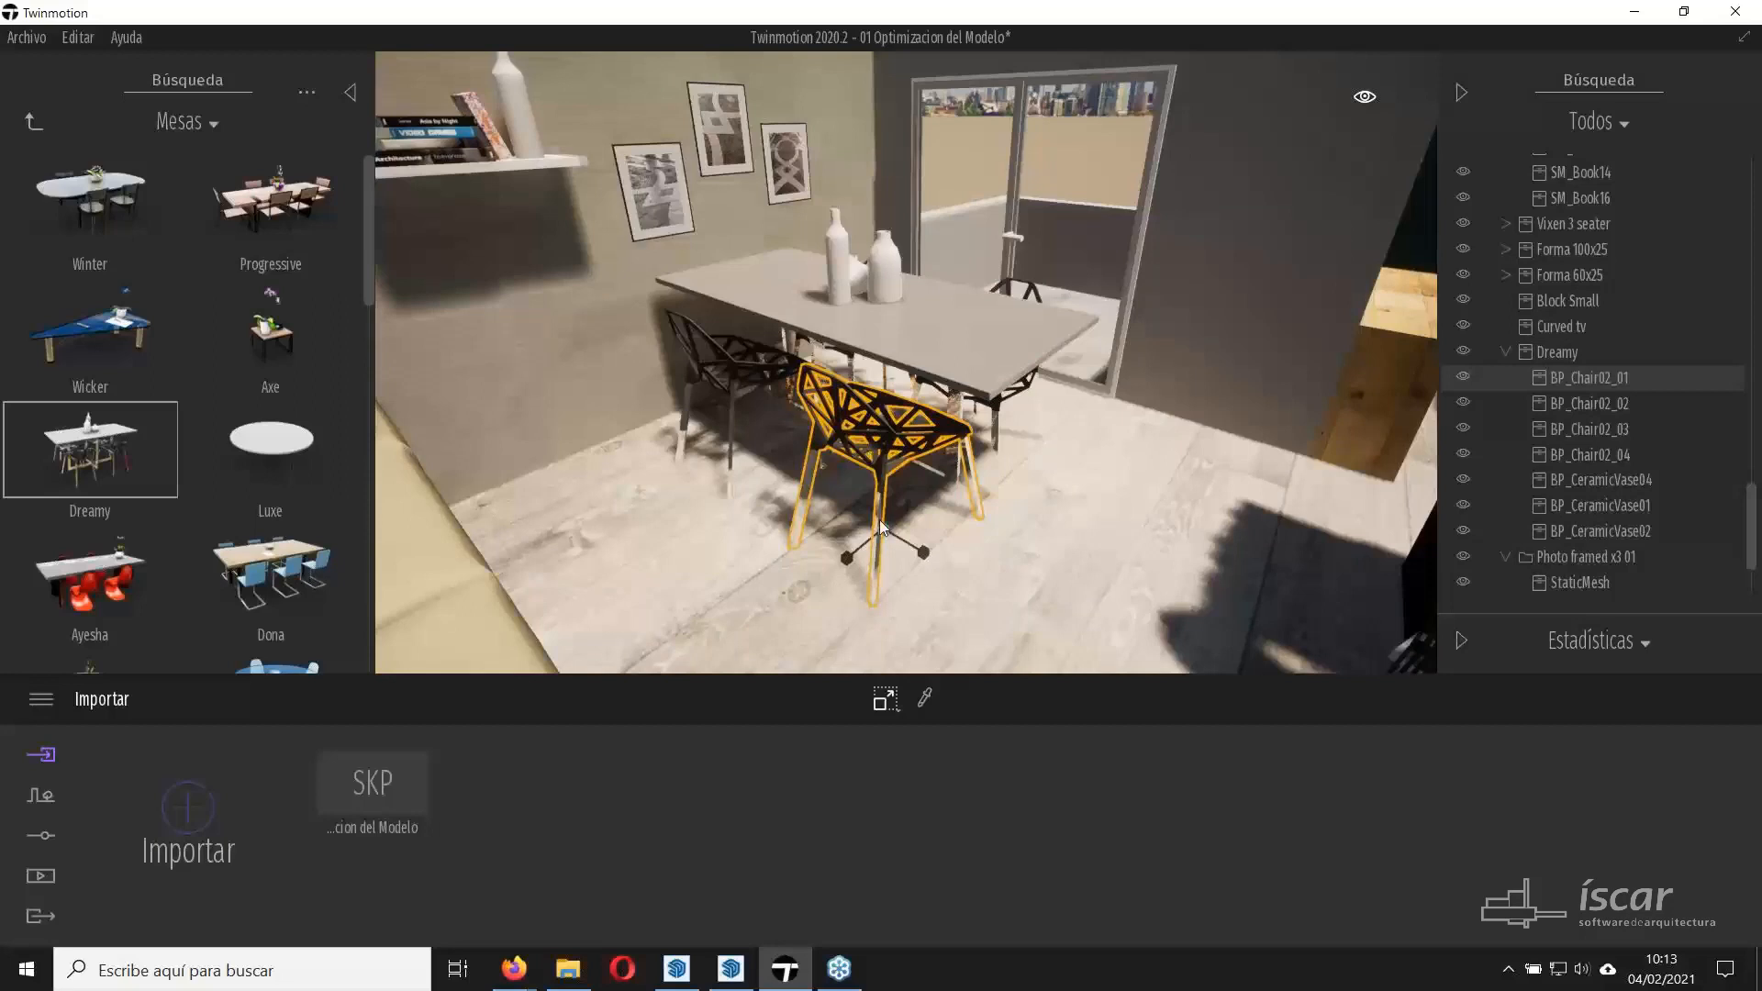
{"action": "left_click", "coordinate": [894, 712]}
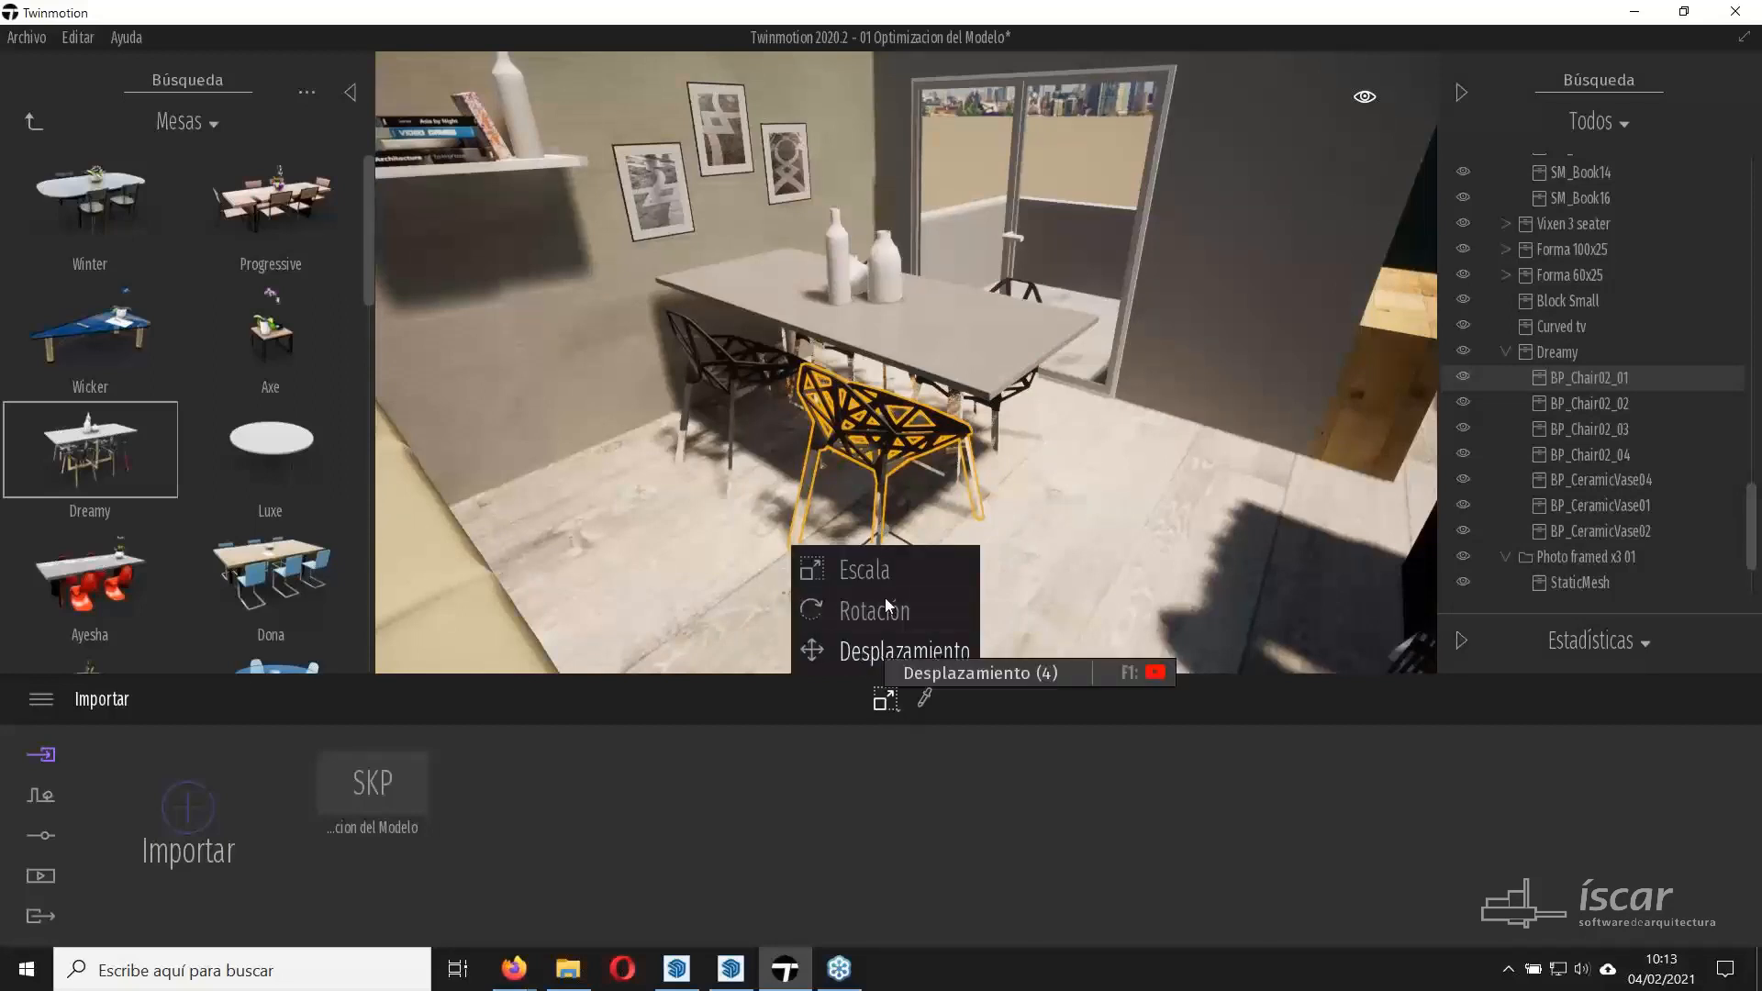
{"action": "left_click", "coordinate": [853, 613]}
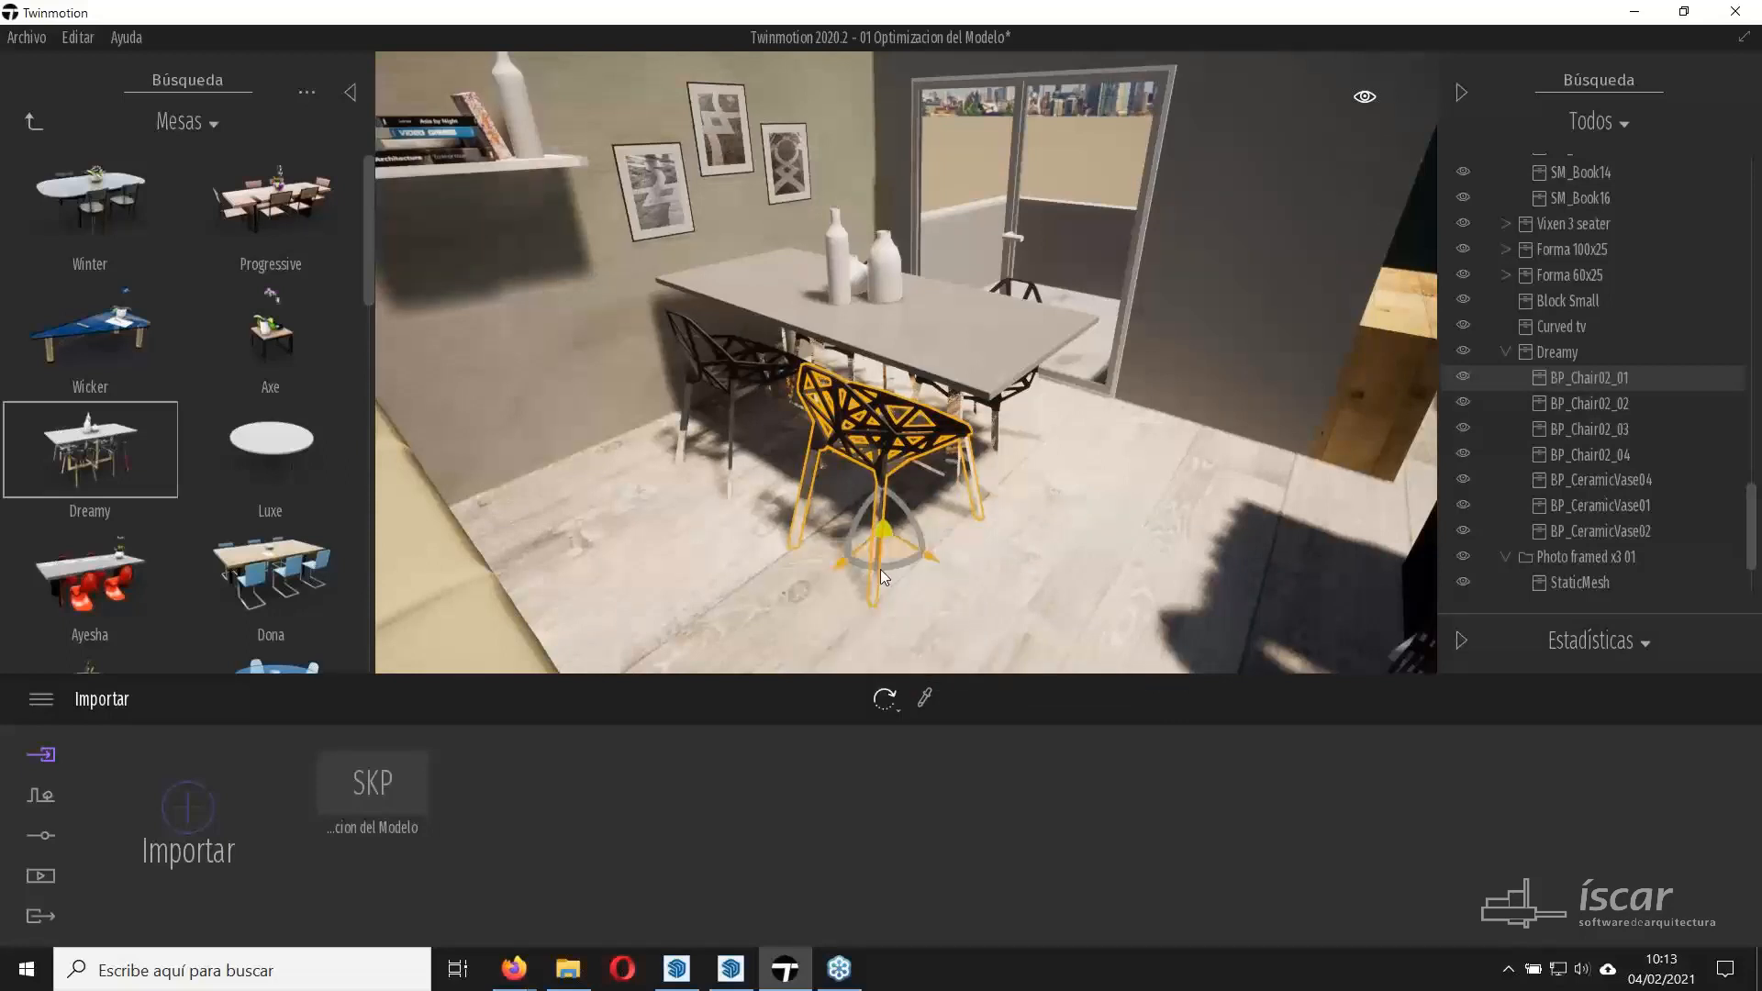
{"action": "left_click_drag", "start_coordinate": [879, 569], "coordinate": [909, 626]}
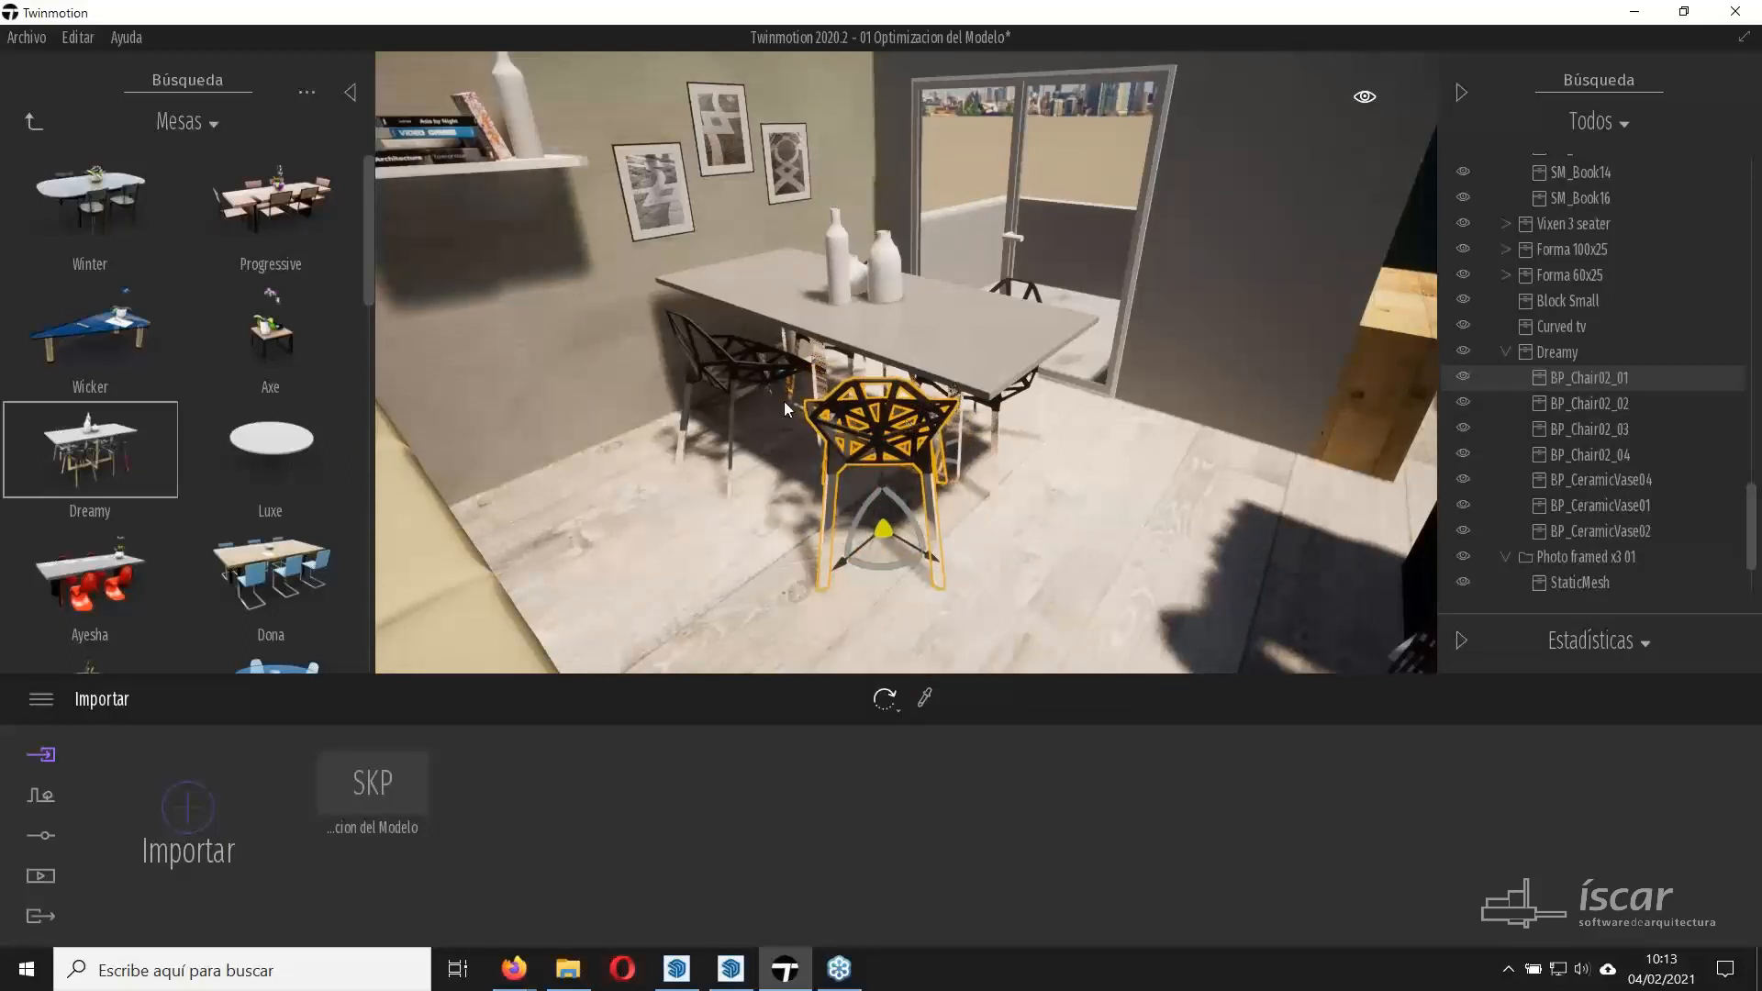
Open the Ladrillo category of the materials library for the white brick walls of the room with the framed pictures.
{"action": "right_click_drag", "start_coordinate": [881, 331], "coordinate": [1322, 358]}
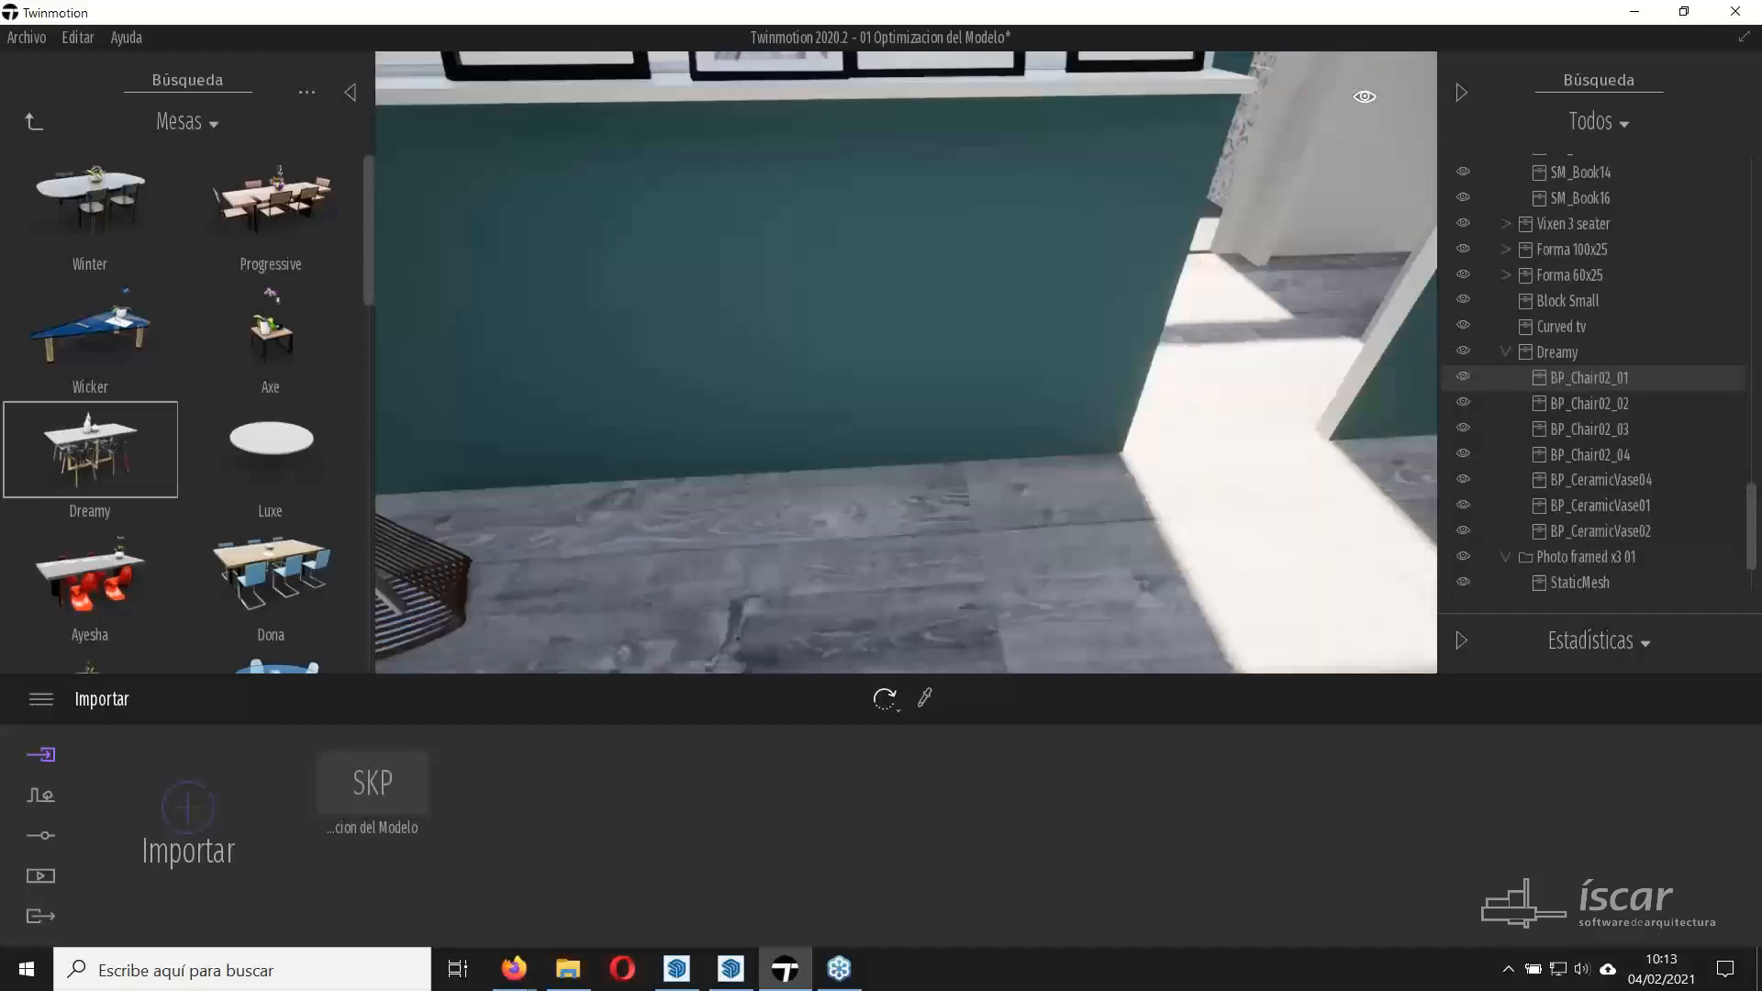
{"action": "key", "text": "e"}
{"action": "right_click_drag", "start_coordinate": [906, 362], "coordinate": [964, 348]}
{"action": "key", "text": "w"}
{"action": "mouse_move", "coordinate": [1053, 286]}
{"action": "right_mouse_down"}
{"action": "mouse_move", "coordinate": [1014, 283]}
{"action": "mouse_move", "coordinate": [1053, 287]}
{"action": "right_mouse_up"}
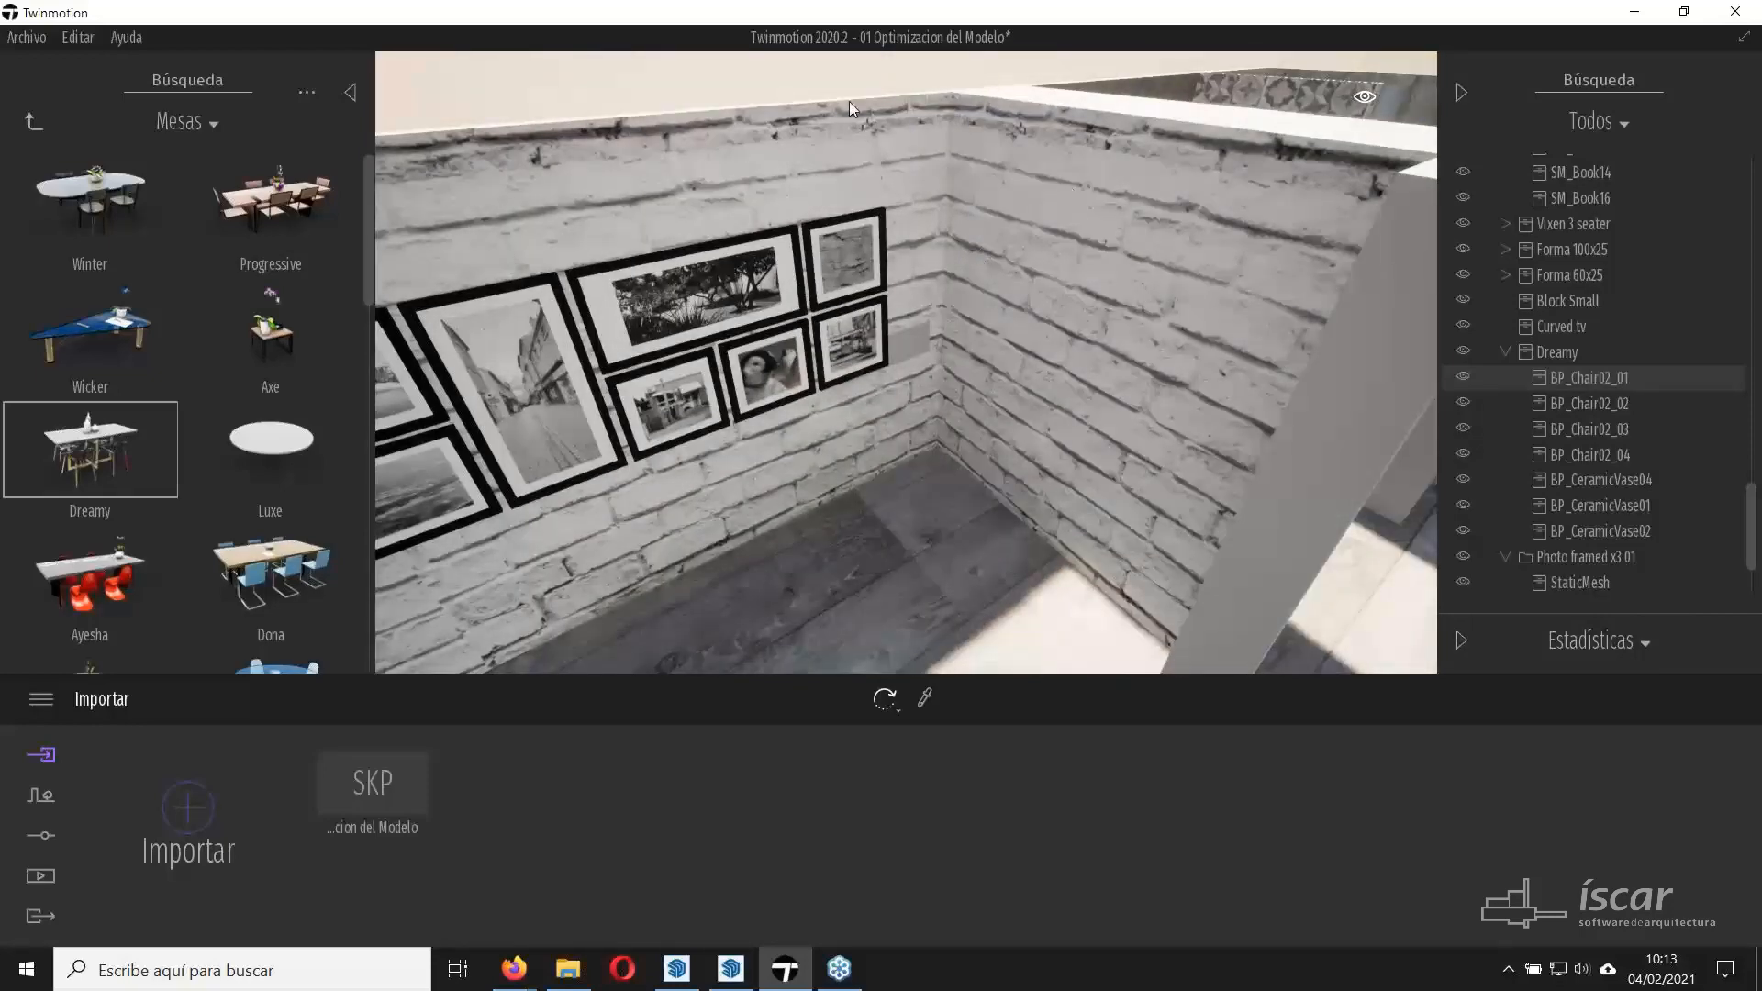
{"action": "left_click", "coordinate": [37, 127]}
{"action": "left_click", "coordinate": [37, 126]}
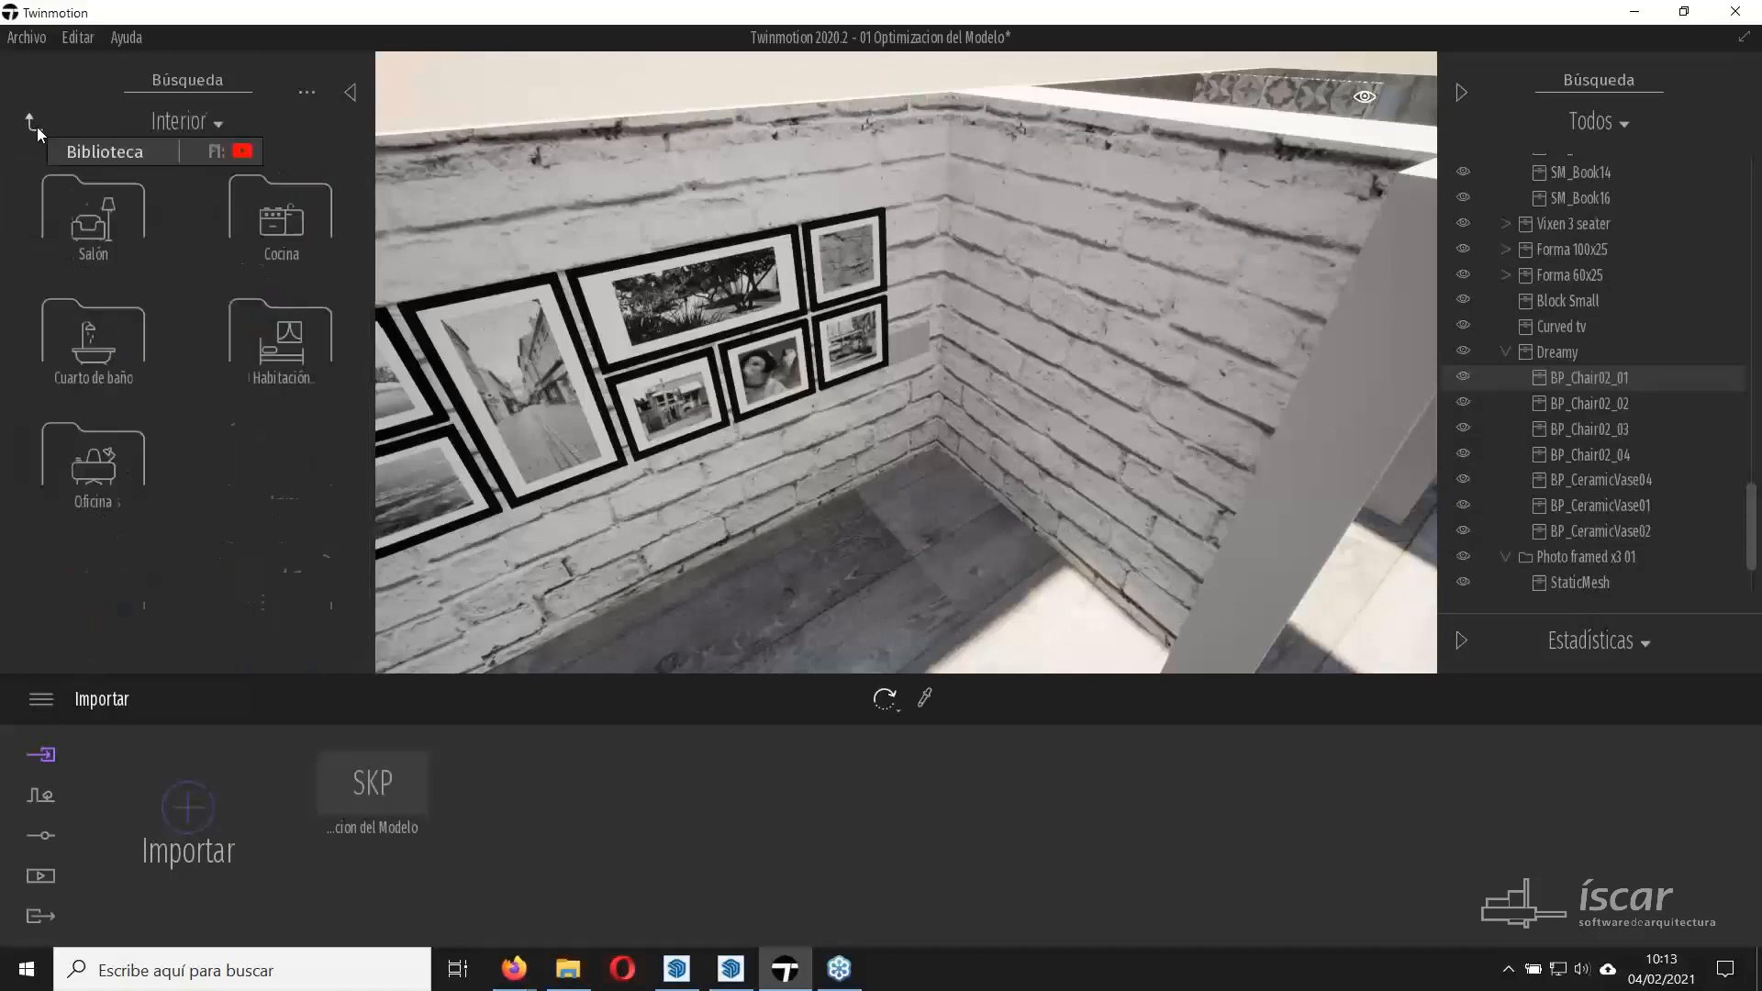
{"action": "left_click", "coordinate": [36, 127]}
{"action": "left_click", "coordinate": [37, 127]}
{"action": "left_click", "coordinate": [98, 222]}
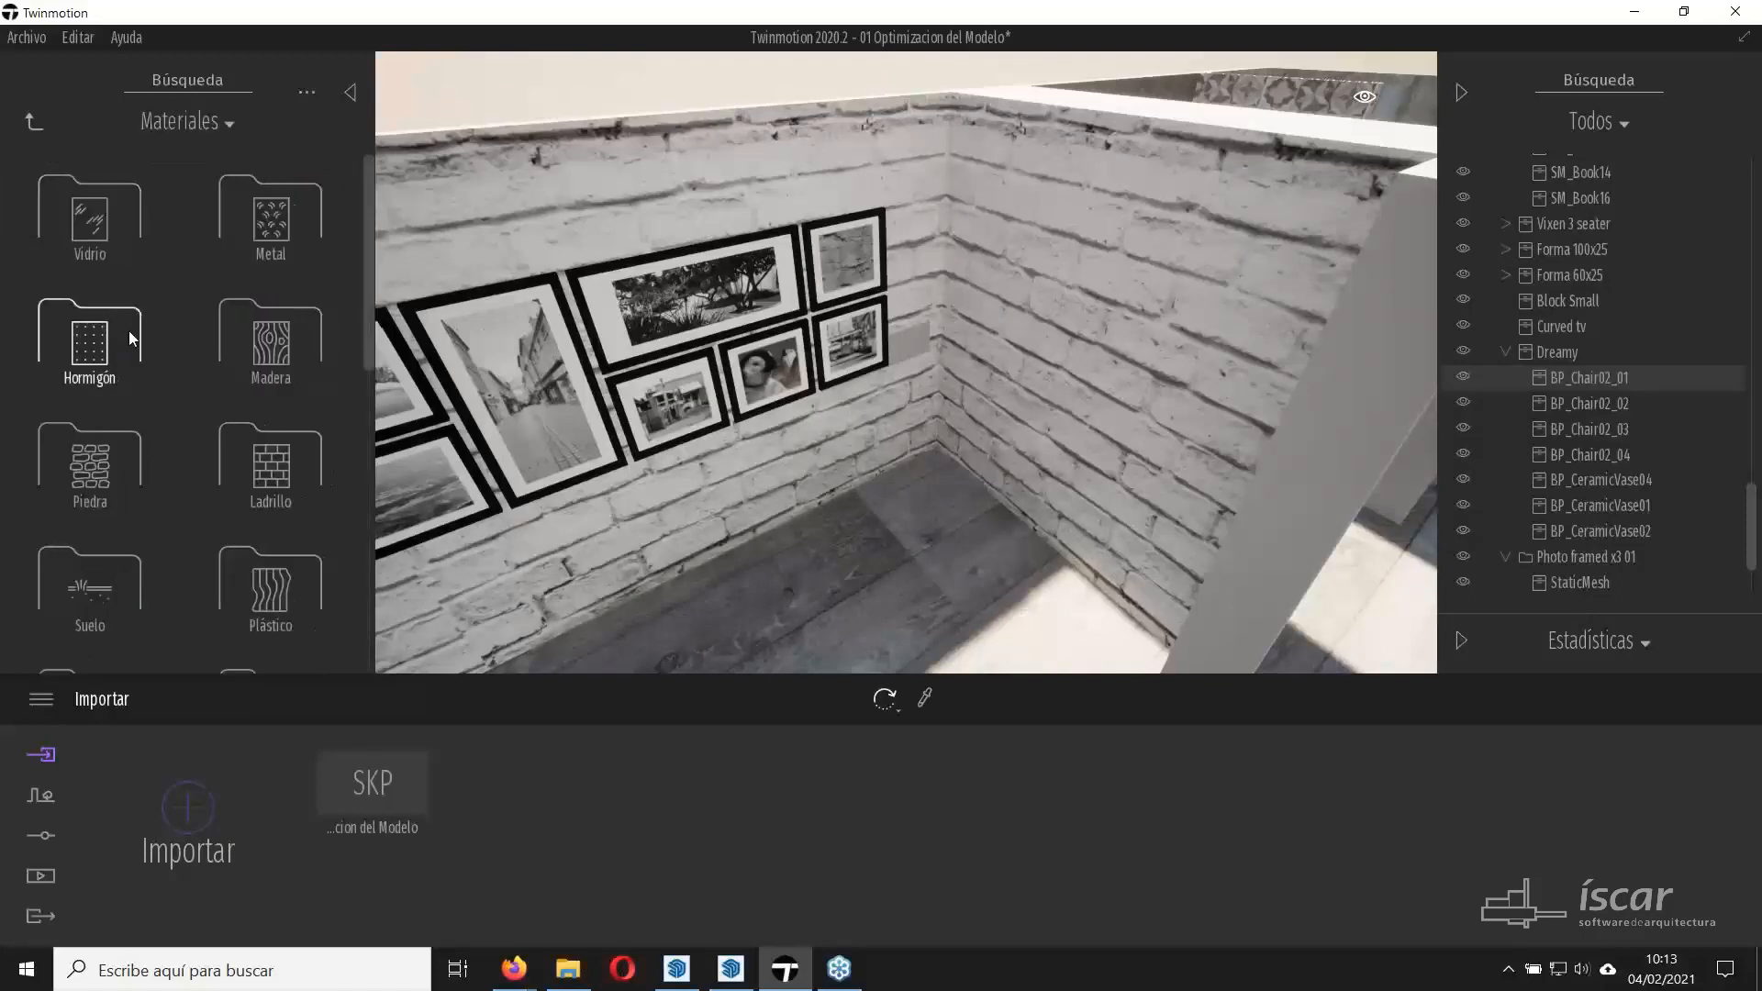
{"action": "left_click", "coordinate": [264, 470]}
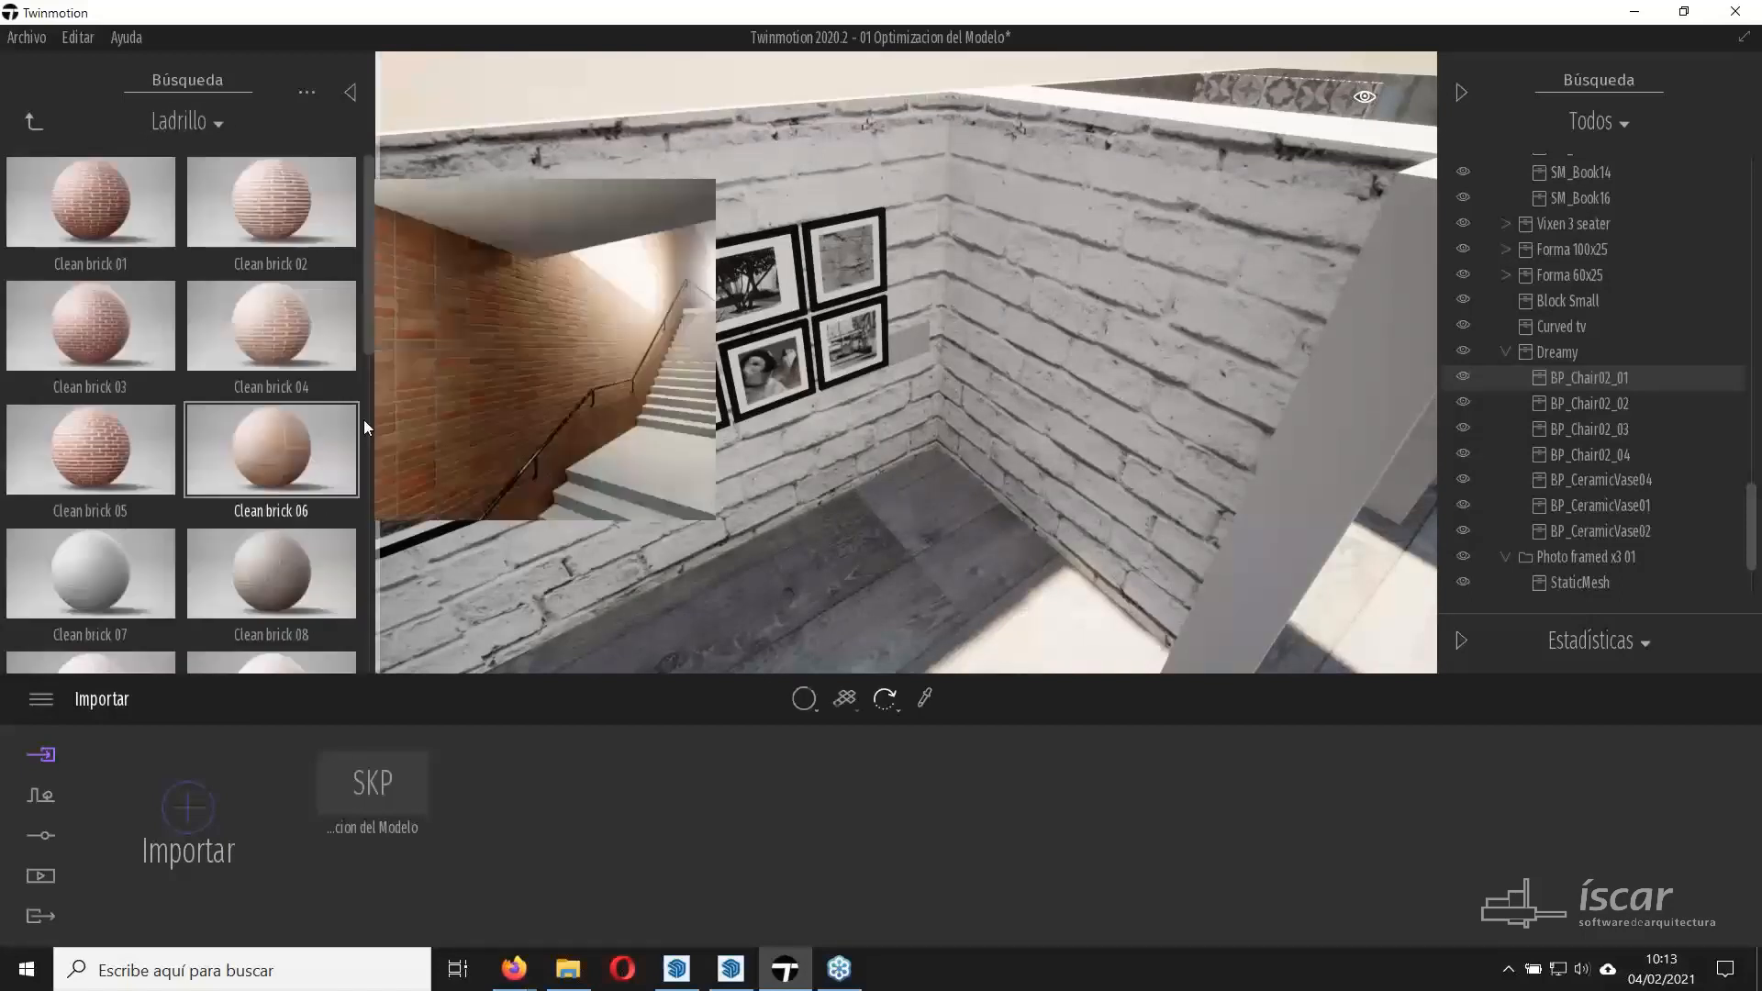
Apply the Painted brick 01 material to the white brick wall beside the framed pictures.
{"action": "left_click_drag", "start_coordinate": [369, 263], "coordinate": [367, 396]}
{"action": "scroll", "coordinate": [354, 472], "scroll_direction": "down", "scroll_amount": 5}
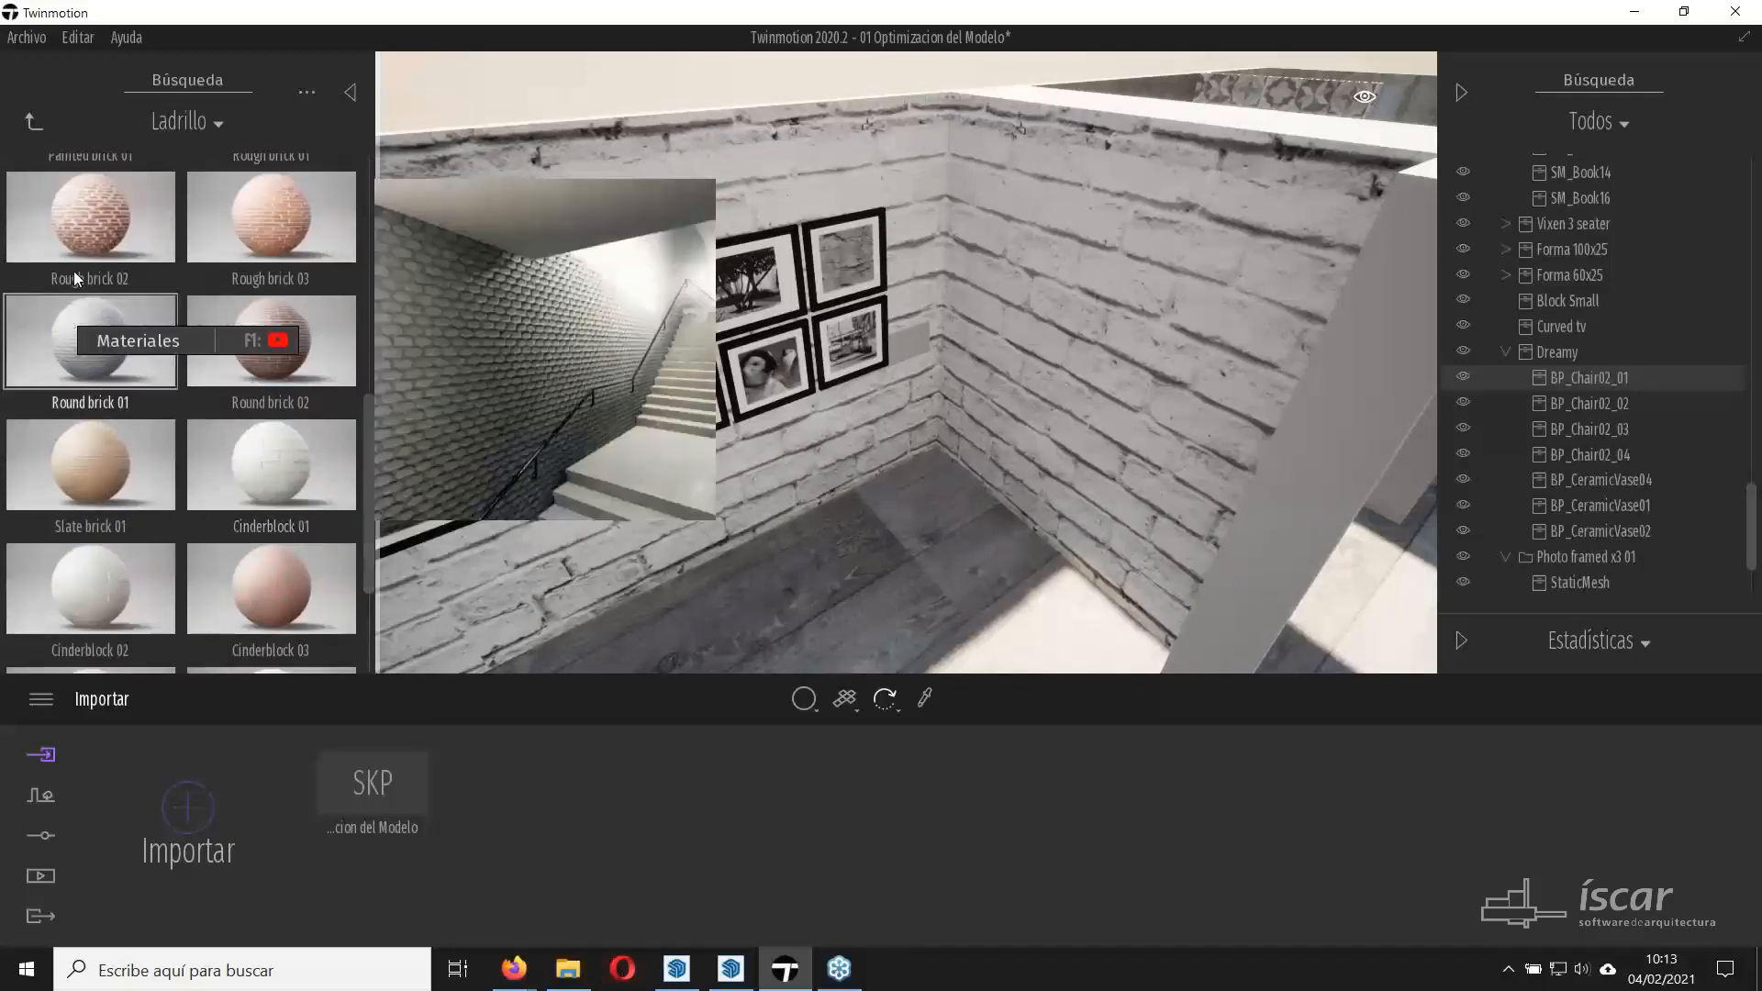
{"action": "scroll", "coordinate": [267, 333], "scroll_direction": "up", "scroll_amount": 3}
{"action": "mouse_move", "coordinate": [115, 286]}
{"action": "left_mouse_down"}
{"action": "mouse_move", "coordinate": [712, 298]}
{"action": "mouse_move", "coordinate": [940, 206]}
{"action": "left_mouse_up"}
Open the Sanitaries category of the interior bathroom objects, with the small empty room beside the bathroom in view.
{"action": "mouse_move", "coordinate": [830, 553]}
{"action": "right_mouse_down"}
{"action": "mouse_move", "coordinate": [955, 449]}
{"action": "mouse_move", "coordinate": [1083, 441]}
{"action": "mouse_move", "coordinate": [992, 487]}
{"action": "right_mouse_up"}
{"action": "key", "text": "w"}
{"action": "key", "text": "w"}
{"action": "key", "text": "s"}
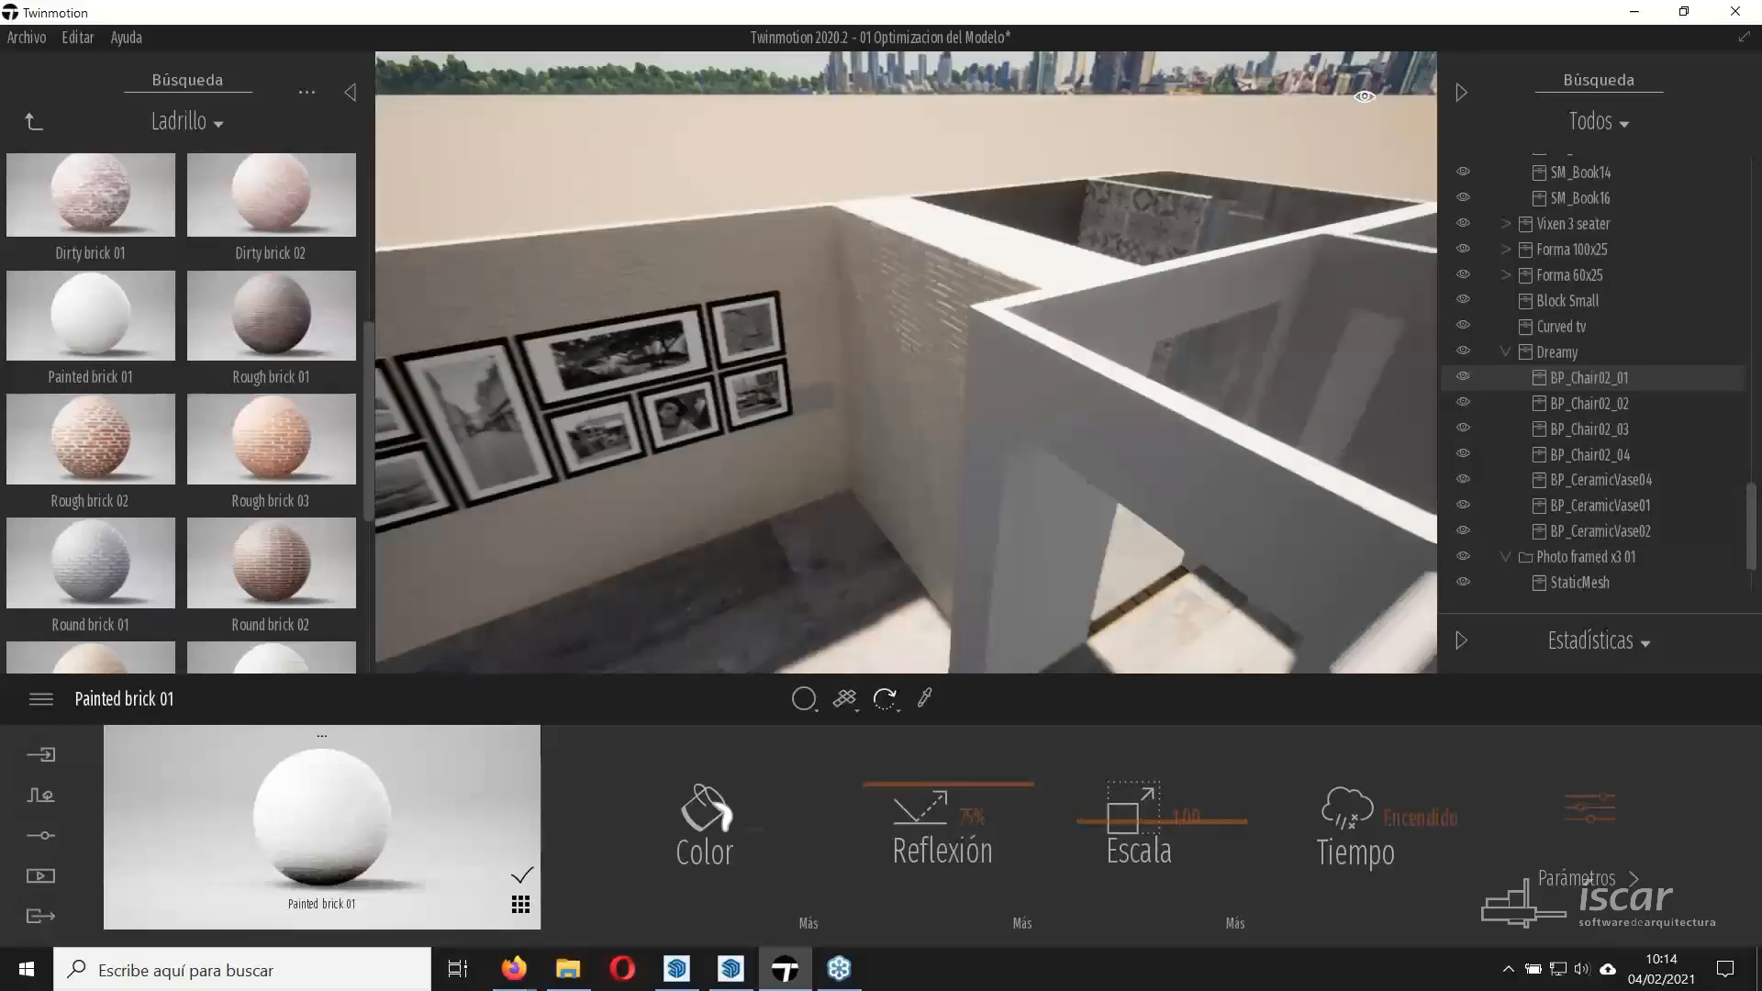
{"action": "key", "text": "s"}
{"action": "right_click_drag", "start_coordinate": [991, 487], "coordinate": [932, 578]}
{"action": "key", "text": "e"}
{"action": "key", "text": "w"}
{"action": "key", "text": "w"}
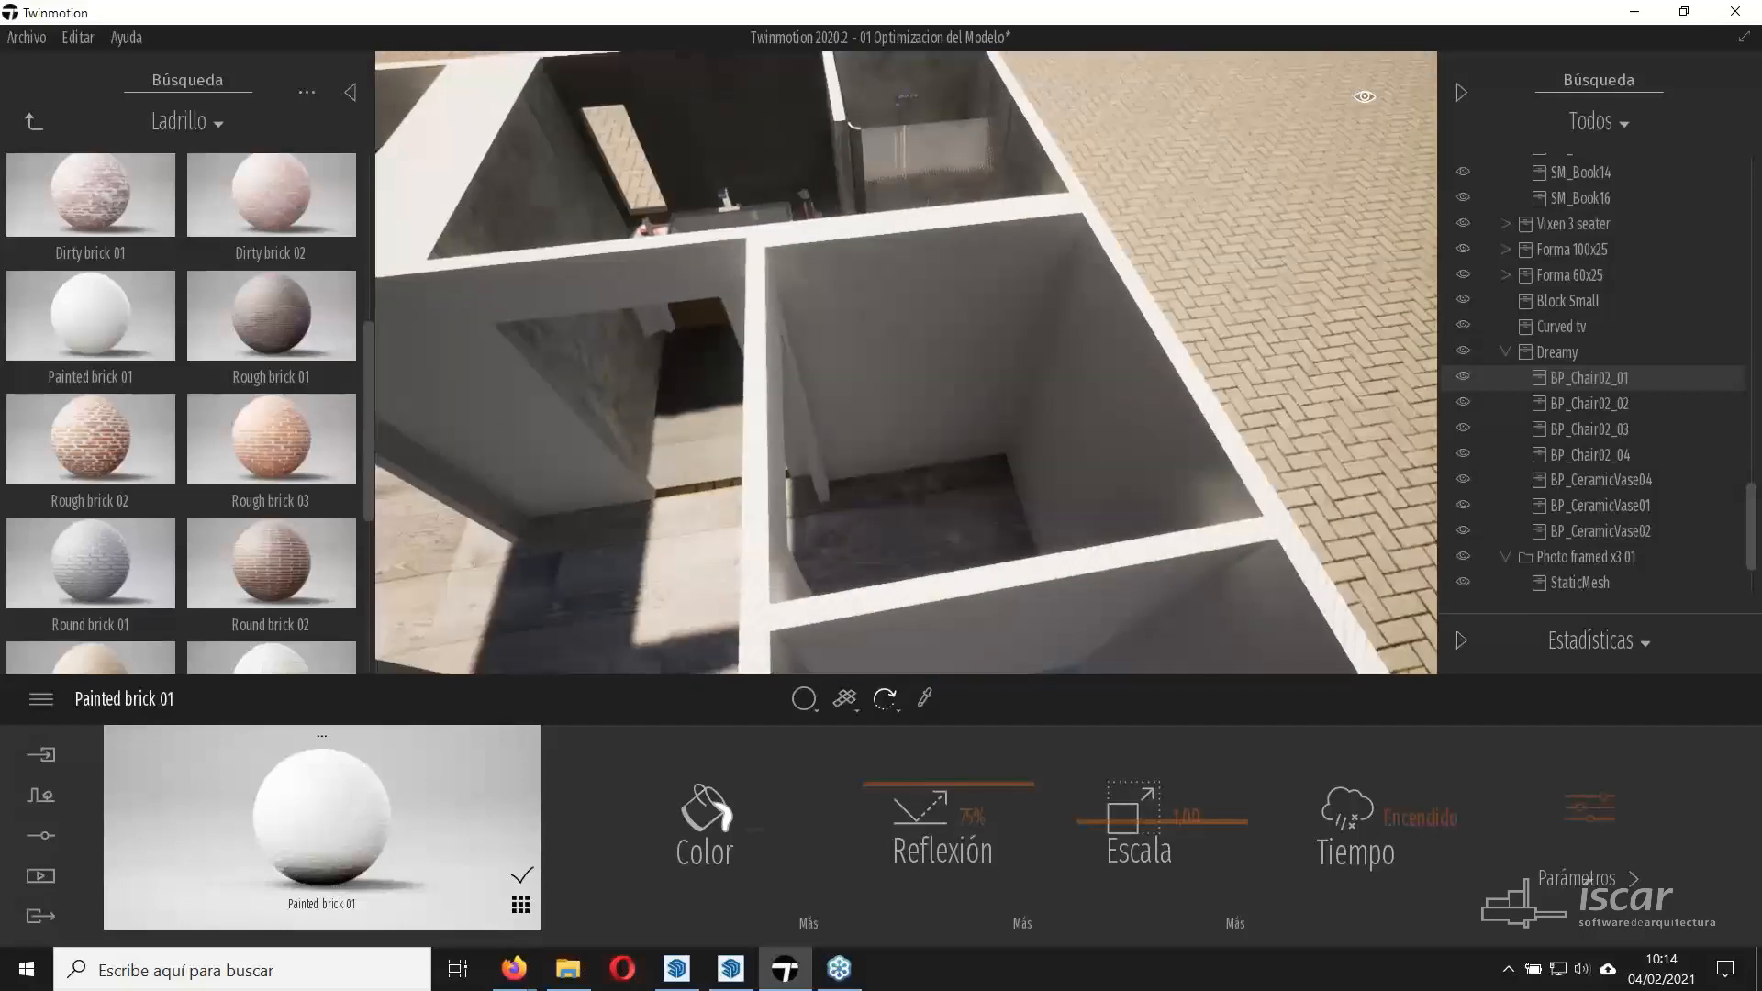
{"action": "left_click", "coordinate": [28, 129]}
{"action": "left_click", "coordinate": [94, 338]}
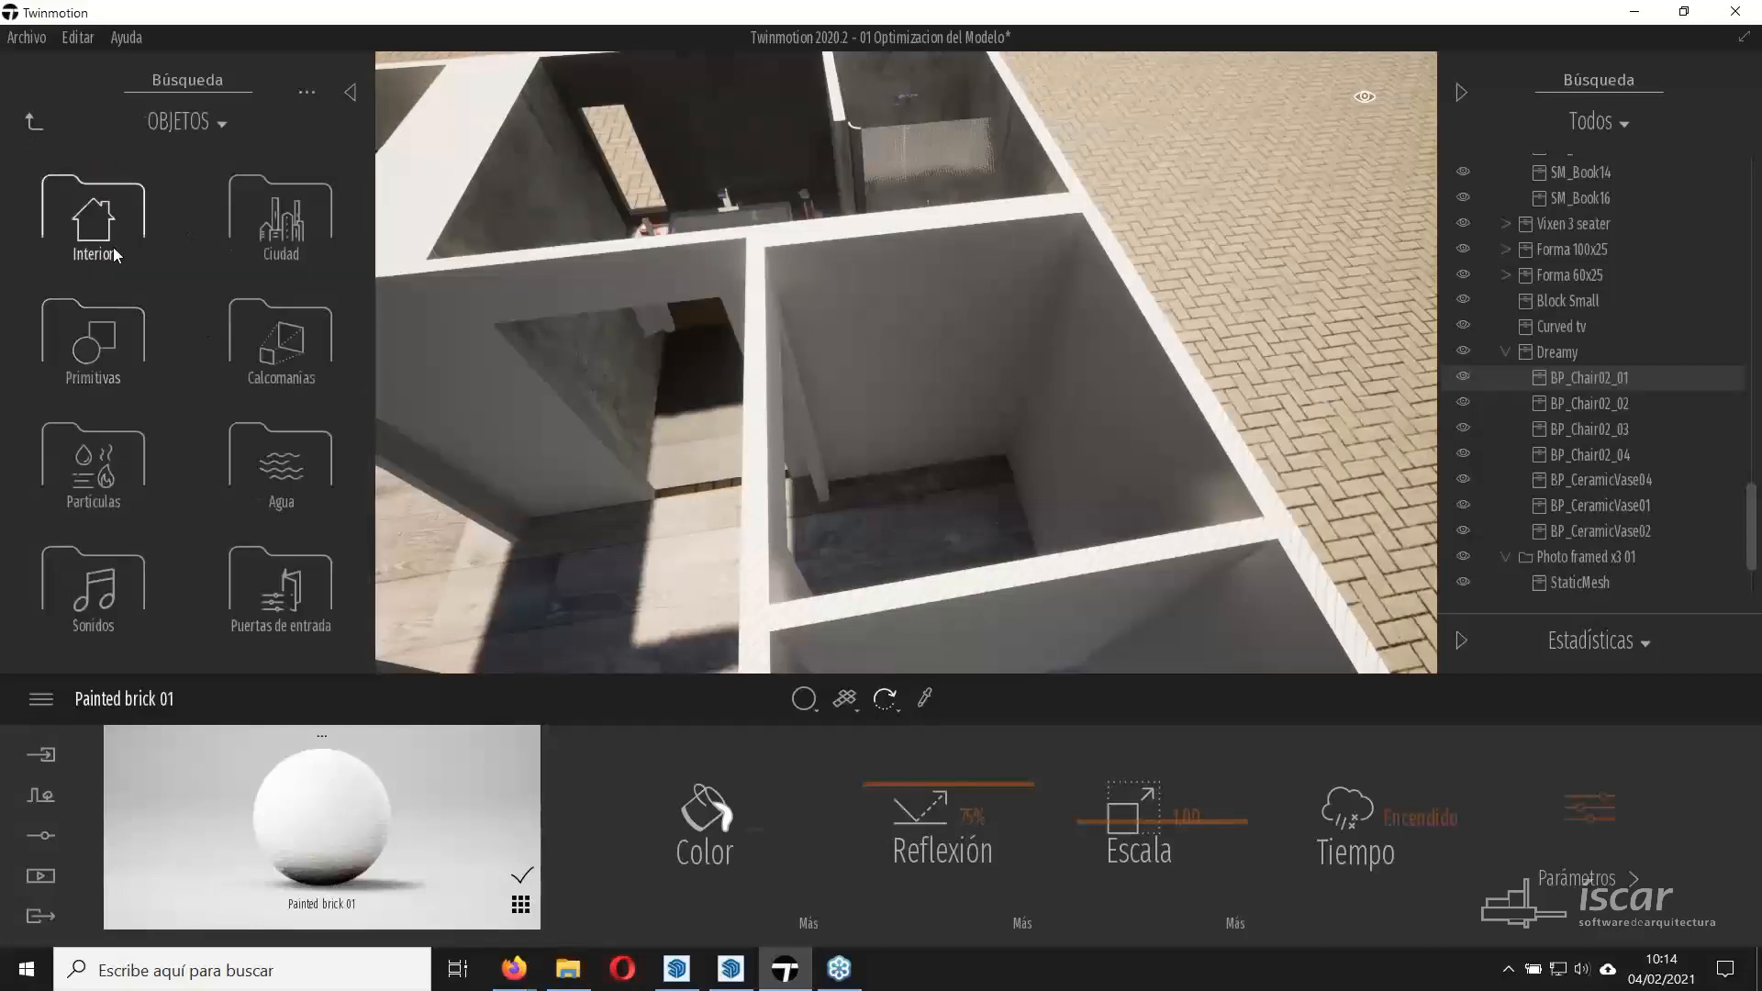
{"action": "left_click", "coordinate": [113, 254]}
{"action": "left_click", "coordinate": [184, 505]}
{"action": "left_click", "coordinate": [76, 220]}
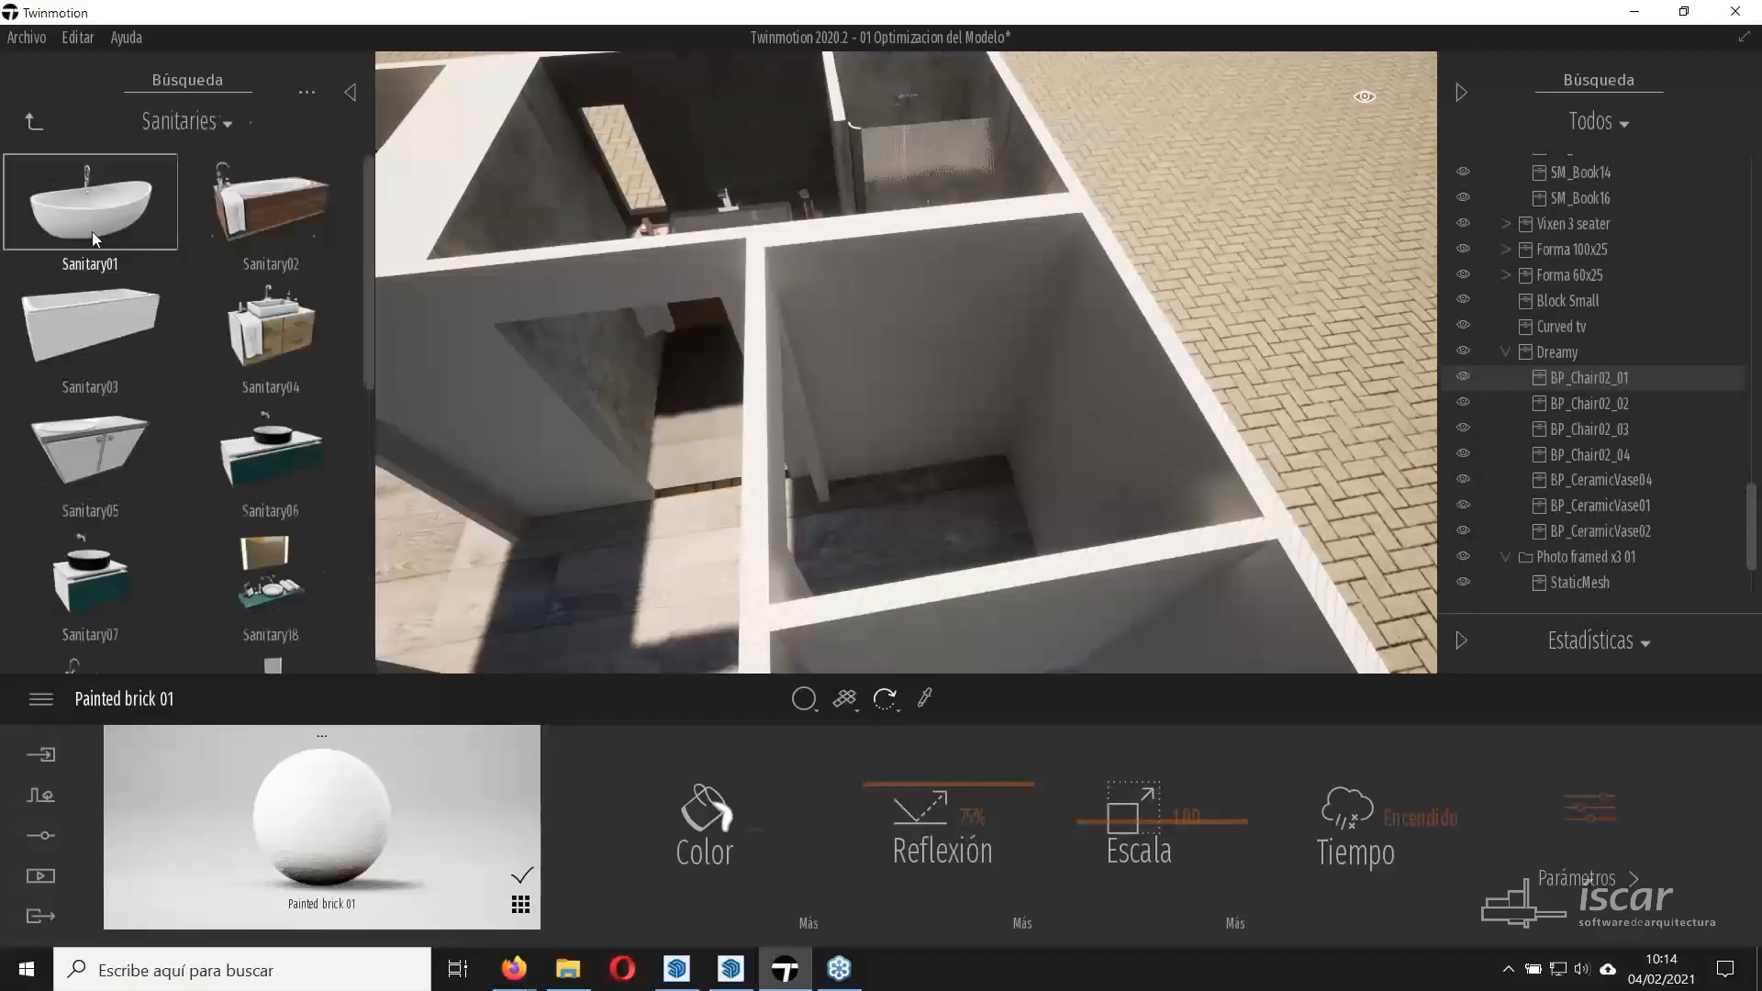
Place the Sanitary13 toilet on the floor of the small empty room and rotate it so its tank faces the back wall.
{"action": "scroll", "coordinate": [196, 396], "scroll_direction": "down", "scroll_amount": 5}
{"action": "scroll", "coordinate": [205, 382], "scroll_direction": "down", "scroll_amount": 3}
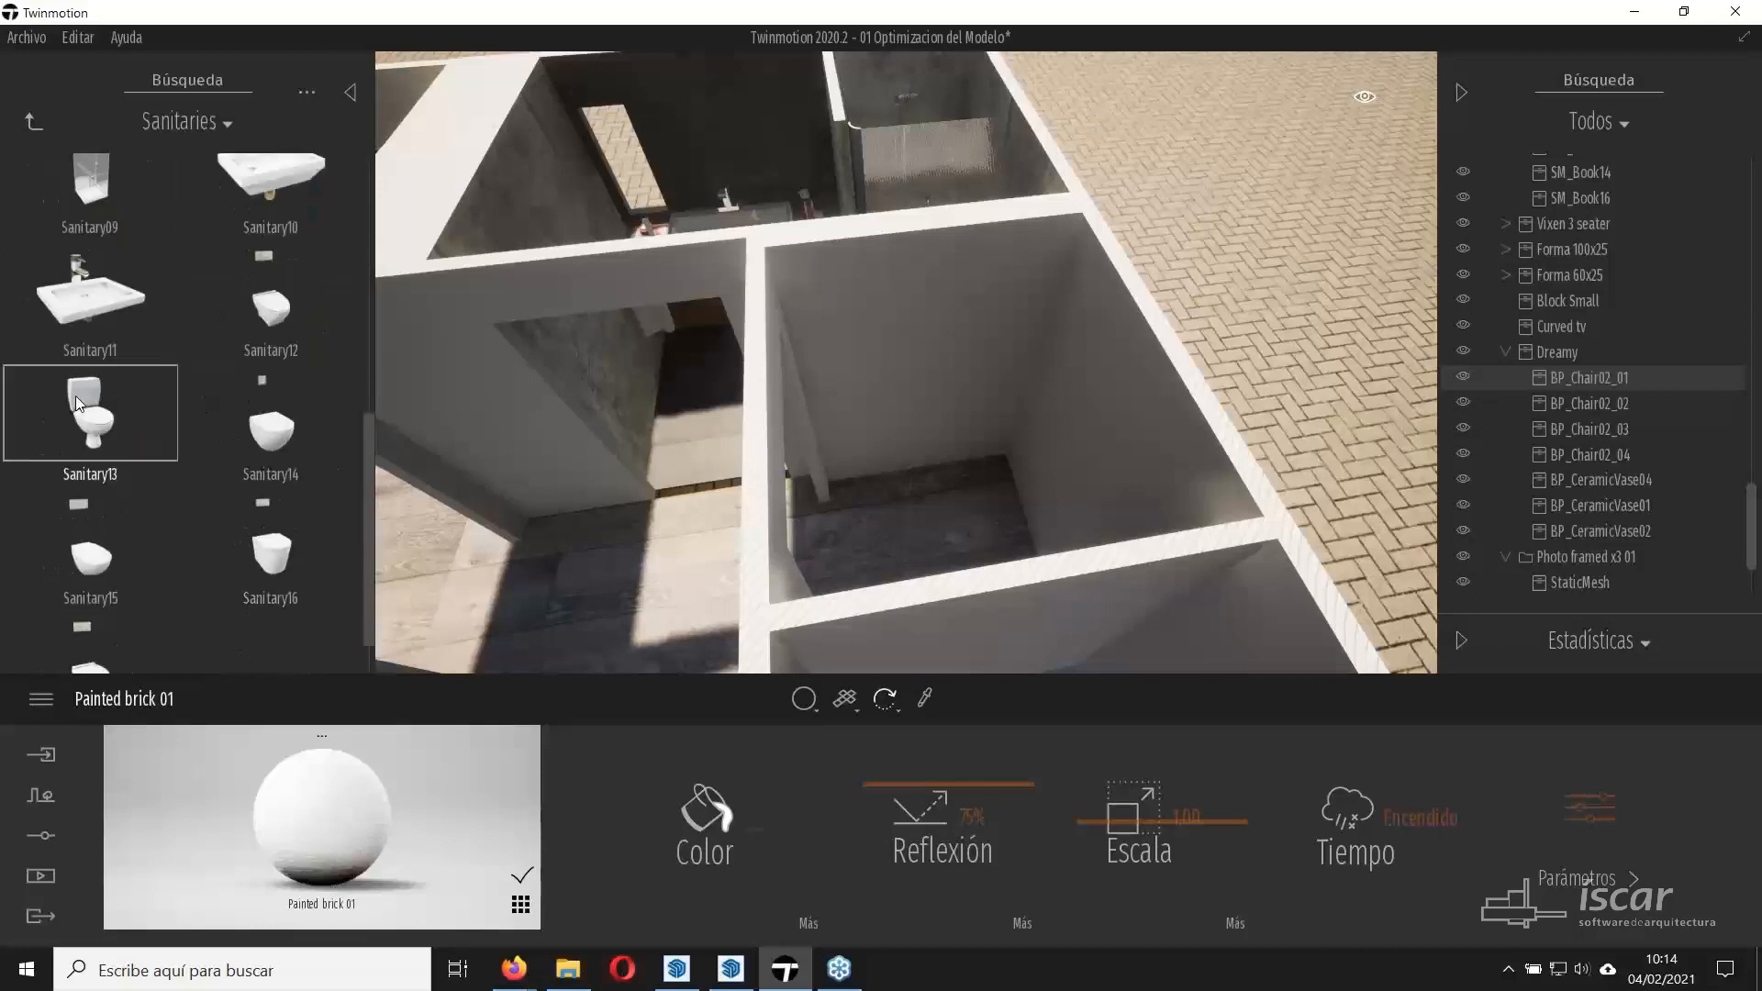
{"action": "left_click_drag", "start_coordinate": [90, 417], "coordinate": [918, 536]}
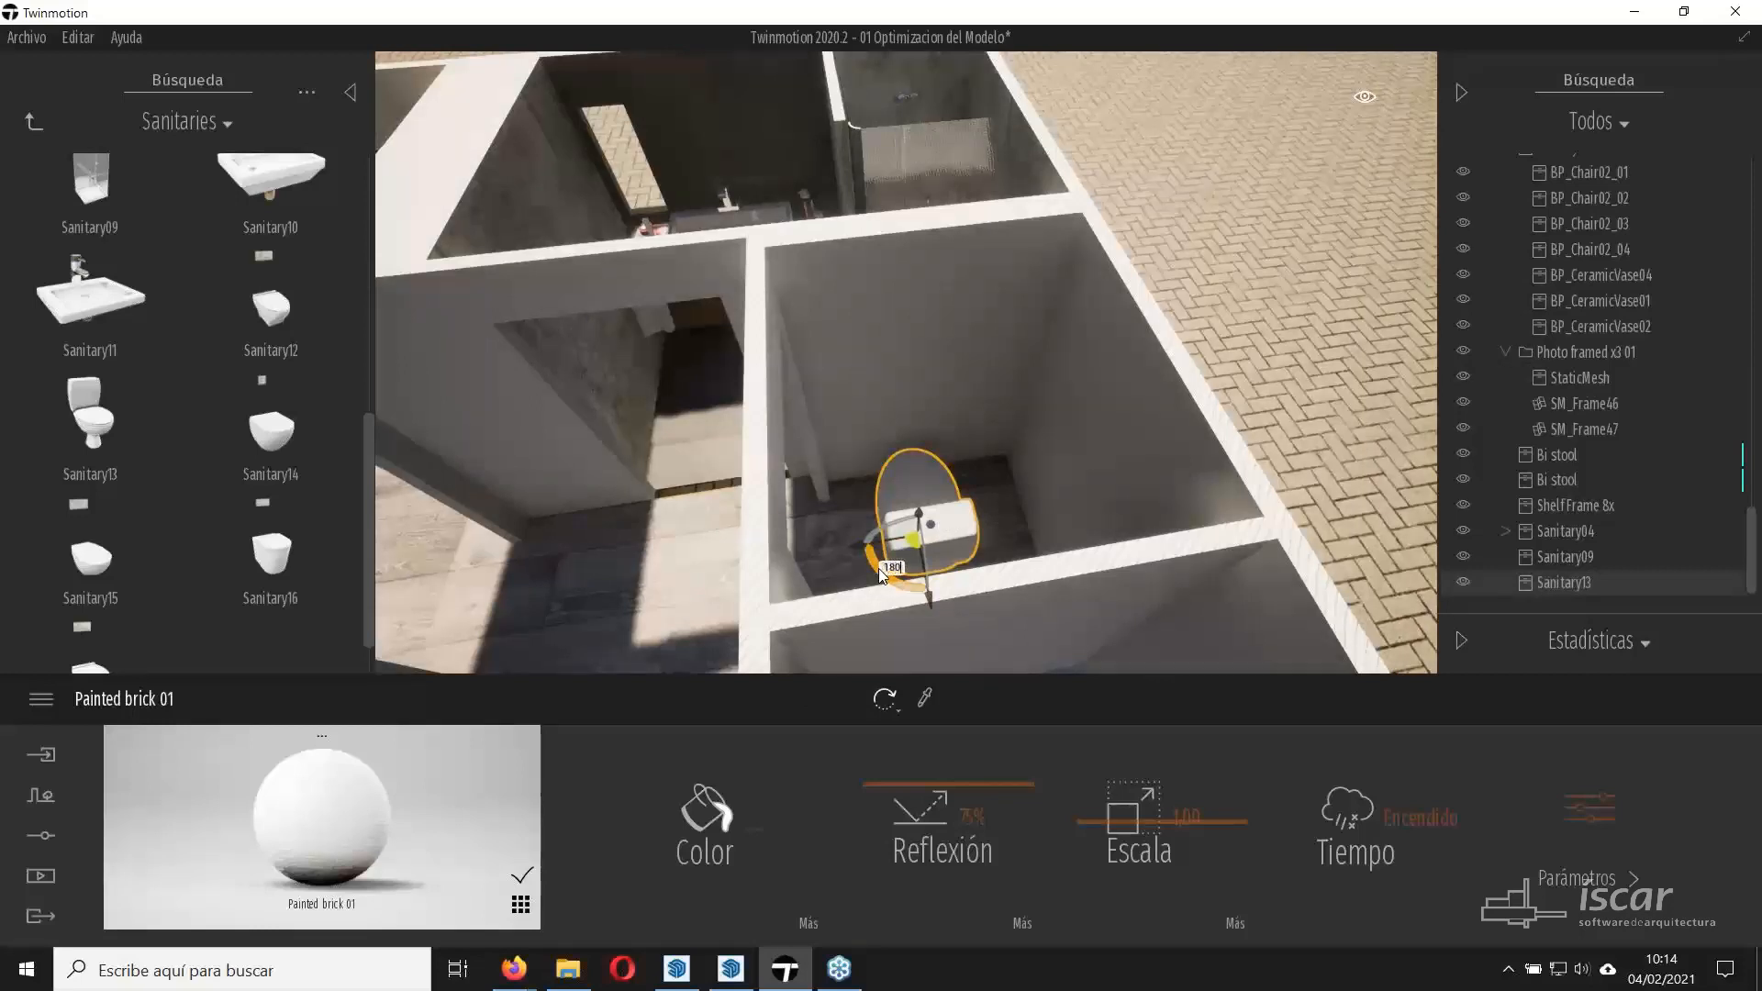
{"action": "mouse_move", "coordinate": [879, 576]}
{"action": "left_mouse_down"}
{"action": "mouse_move", "coordinate": [916, 588]}
{"action": "mouse_move", "coordinate": [906, 560]}
{"action": "left_mouse_up"}
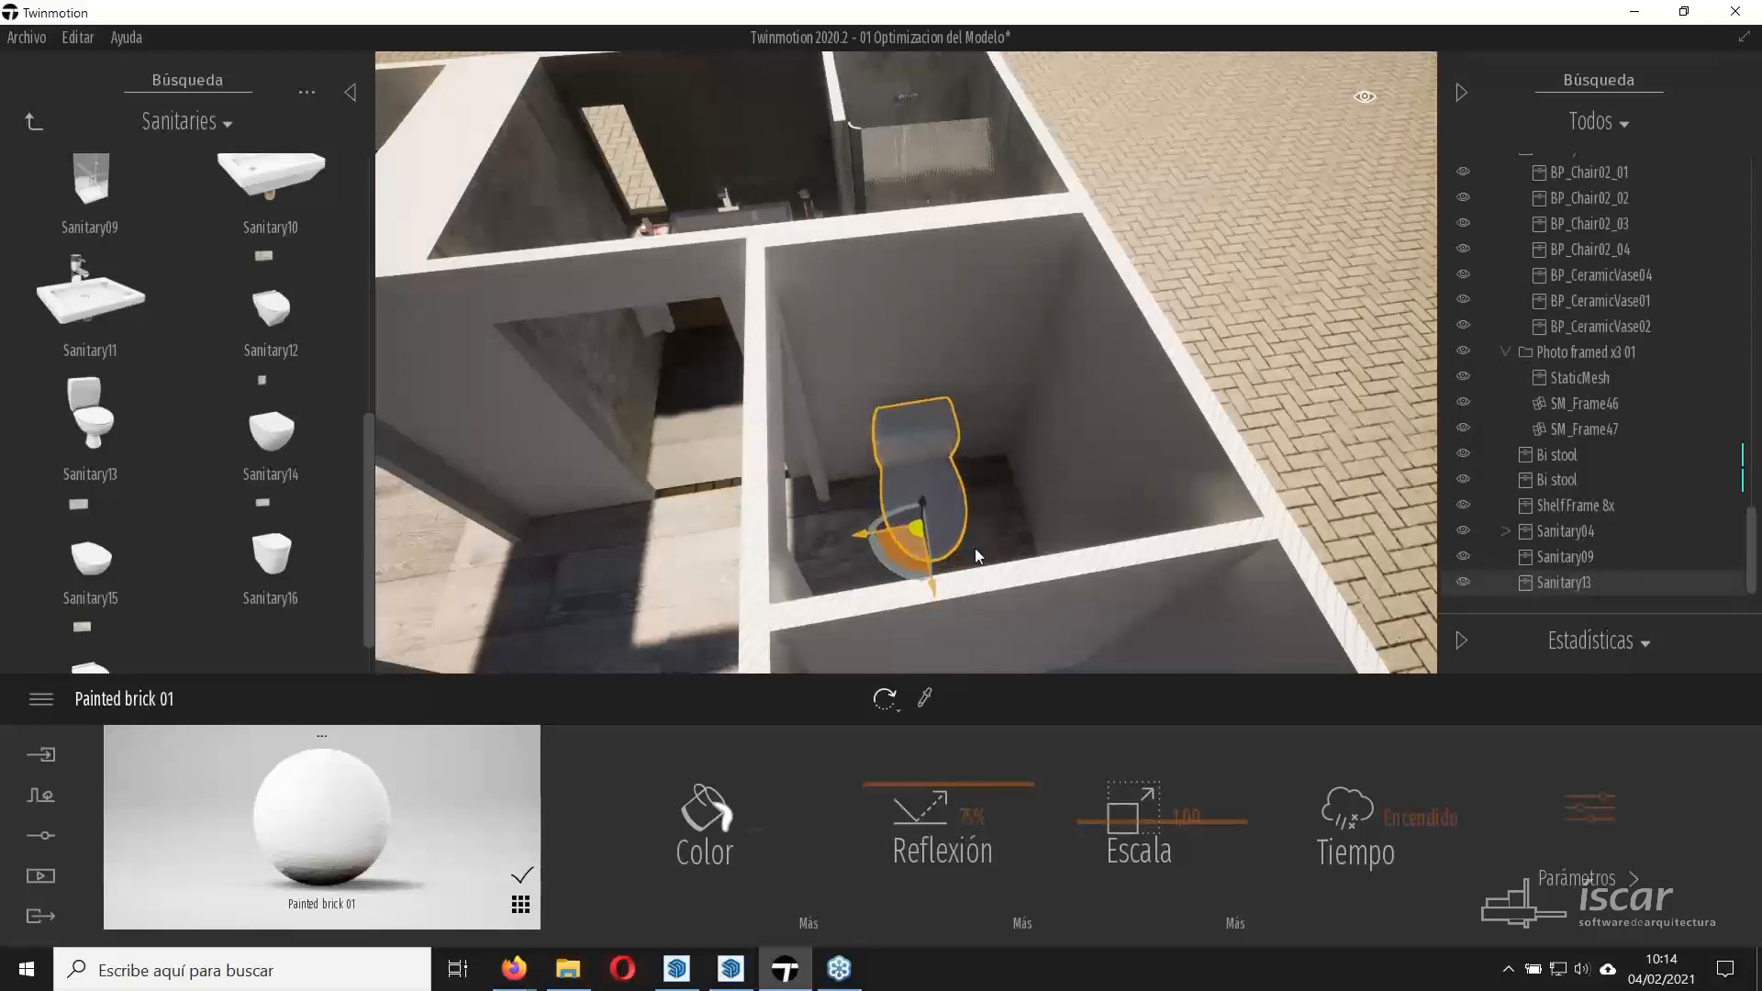
Examine the placed toilet and its surrounding room from different angles.
{"action": "middle_click_drag", "start_coordinate": [908, 495], "coordinate": [1184, 459], "text": "shift"}
{"action": "key", "text": "w"}
{"action": "right_click_drag", "start_coordinate": [918, 413], "coordinate": [1064, 468]}
{"action": "mouse_move", "coordinate": [558, 145]}
{"action": "middle_mouse_down", "text": "shift"}
{"action": "mouse_move", "coordinate": [495, 138]}
{"action": "mouse_move", "coordinate": [558, 145]}
{"action": "middle_mouse_up", "text": "shift"}
{"action": "mouse_move", "coordinate": [696, 242]}
{"action": "right_mouse_down"}
{"action": "mouse_move", "coordinate": [681, 295]}
{"action": "mouse_move", "coordinate": [718, 266]}
{"action": "right_mouse_up"}
{"action": "key", "text": "s"}
{"action": "key", "text": "s"}
{"action": "right_click_drag", "start_coordinate": [755, 470], "coordinate": [784, 440]}
{"action": "key", "text": "w"}
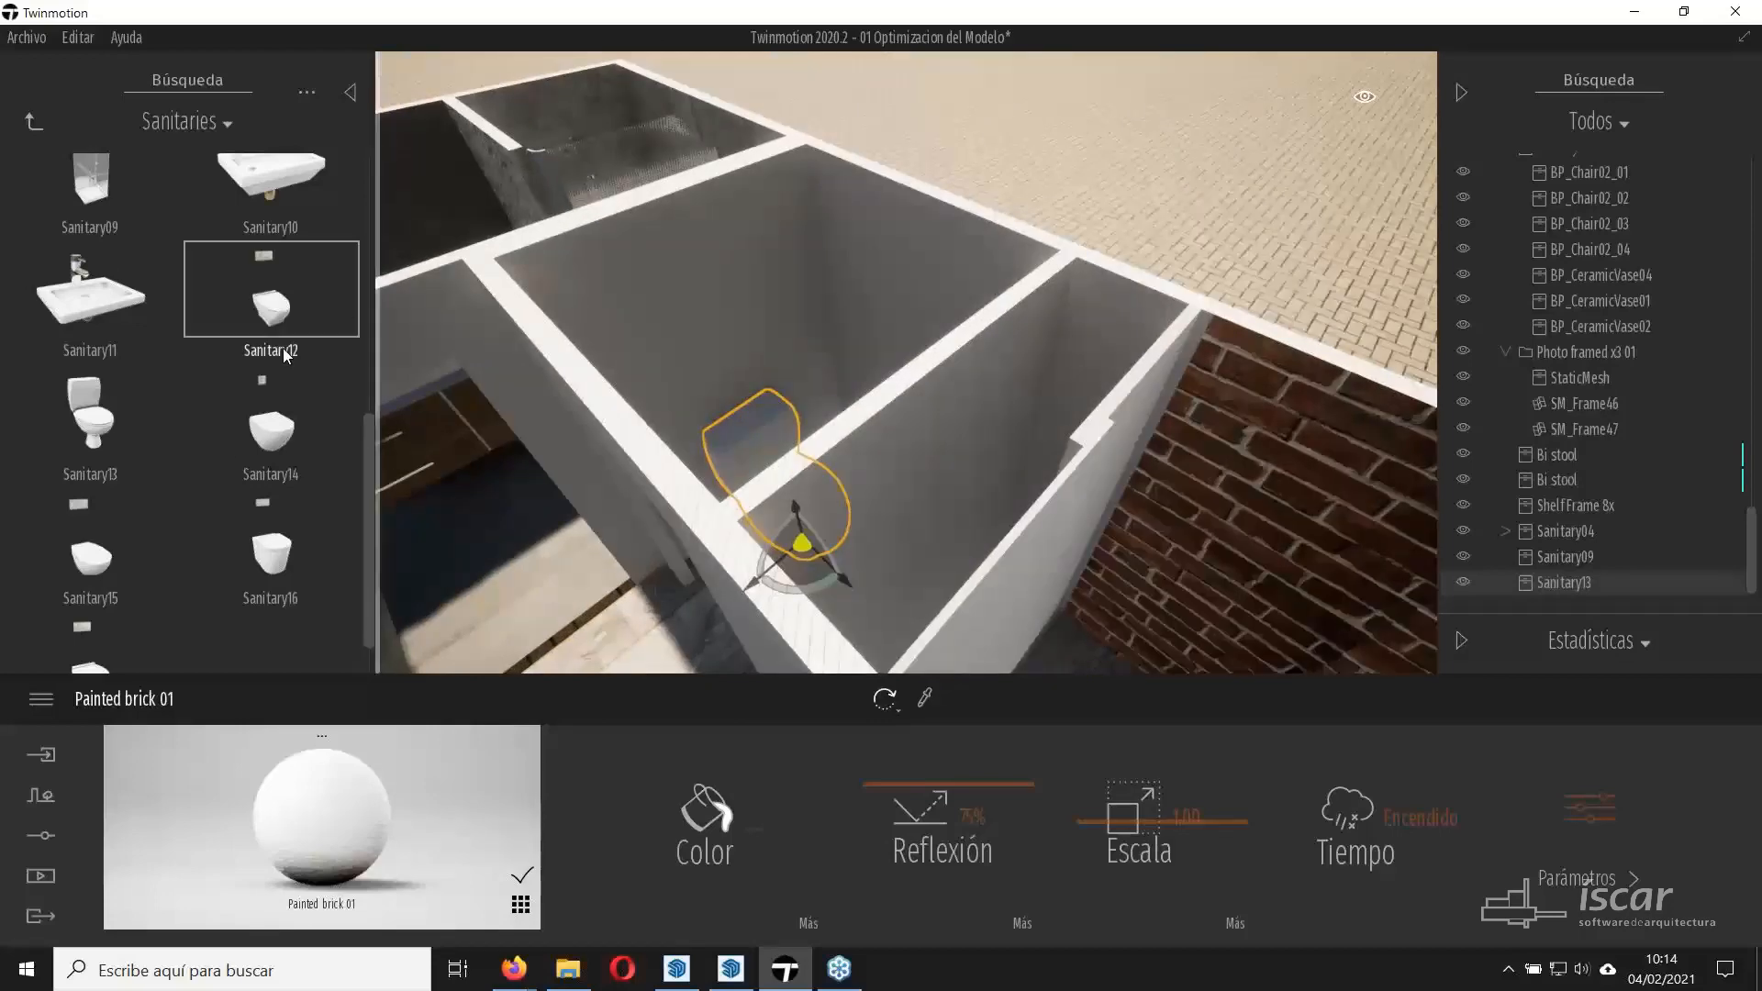
Examine the curved television up close and the overall living area from above.
{"action": "key", "text": "s"}
{"action": "right_click_drag", "start_coordinate": [1207, 519], "coordinate": [1206, 597]}
{"action": "key", "text": "w"}
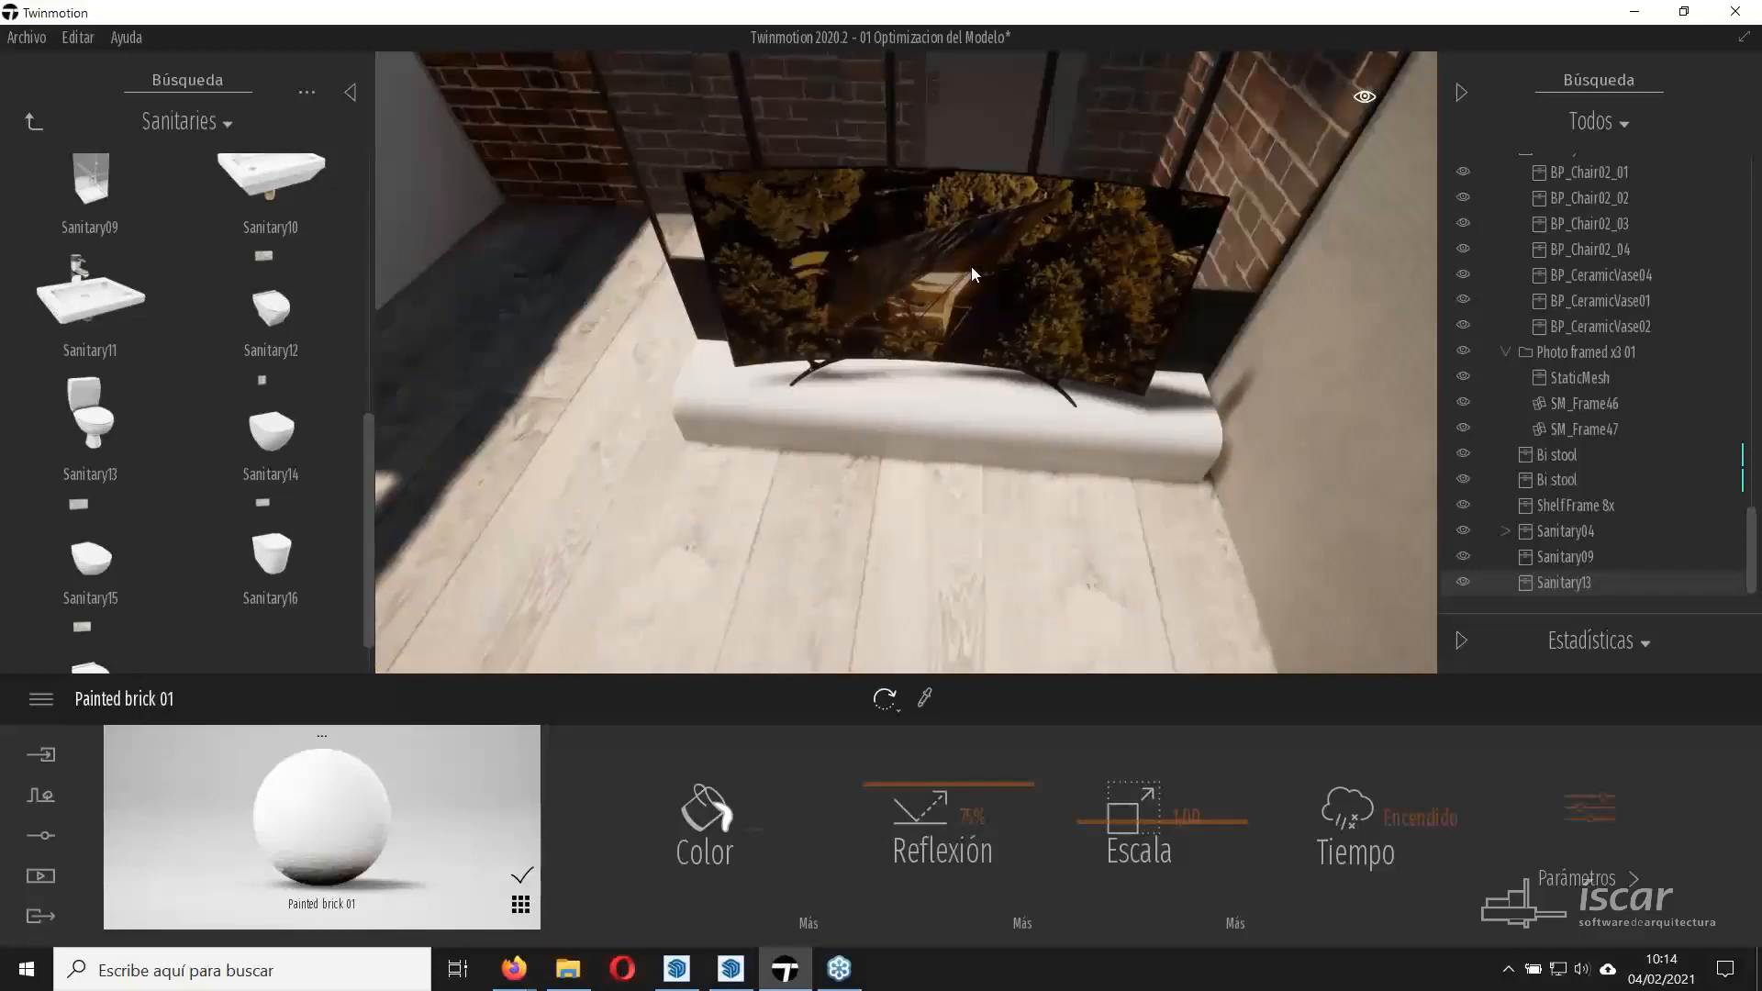
{"action": "key", "text": "s"}
{"action": "right_click_drag", "start_coordinate": [971, 266], "coordinate": [773, 272]}
{"action": "key", "text": "s"}
{"action": "key", "text": "s"}
{"action": "mouse_move", "coordinate": [887, 270]}
{"action": "right_mouse_down"}
{"action": "mouse_move", "coordinate": [885, 241]}
{"action": "mouse_move", "coordinate": [837, 244]}
{"action": "mouse_move", "coordinate": [886, 270]}
{"action": "right_mouse_up"}
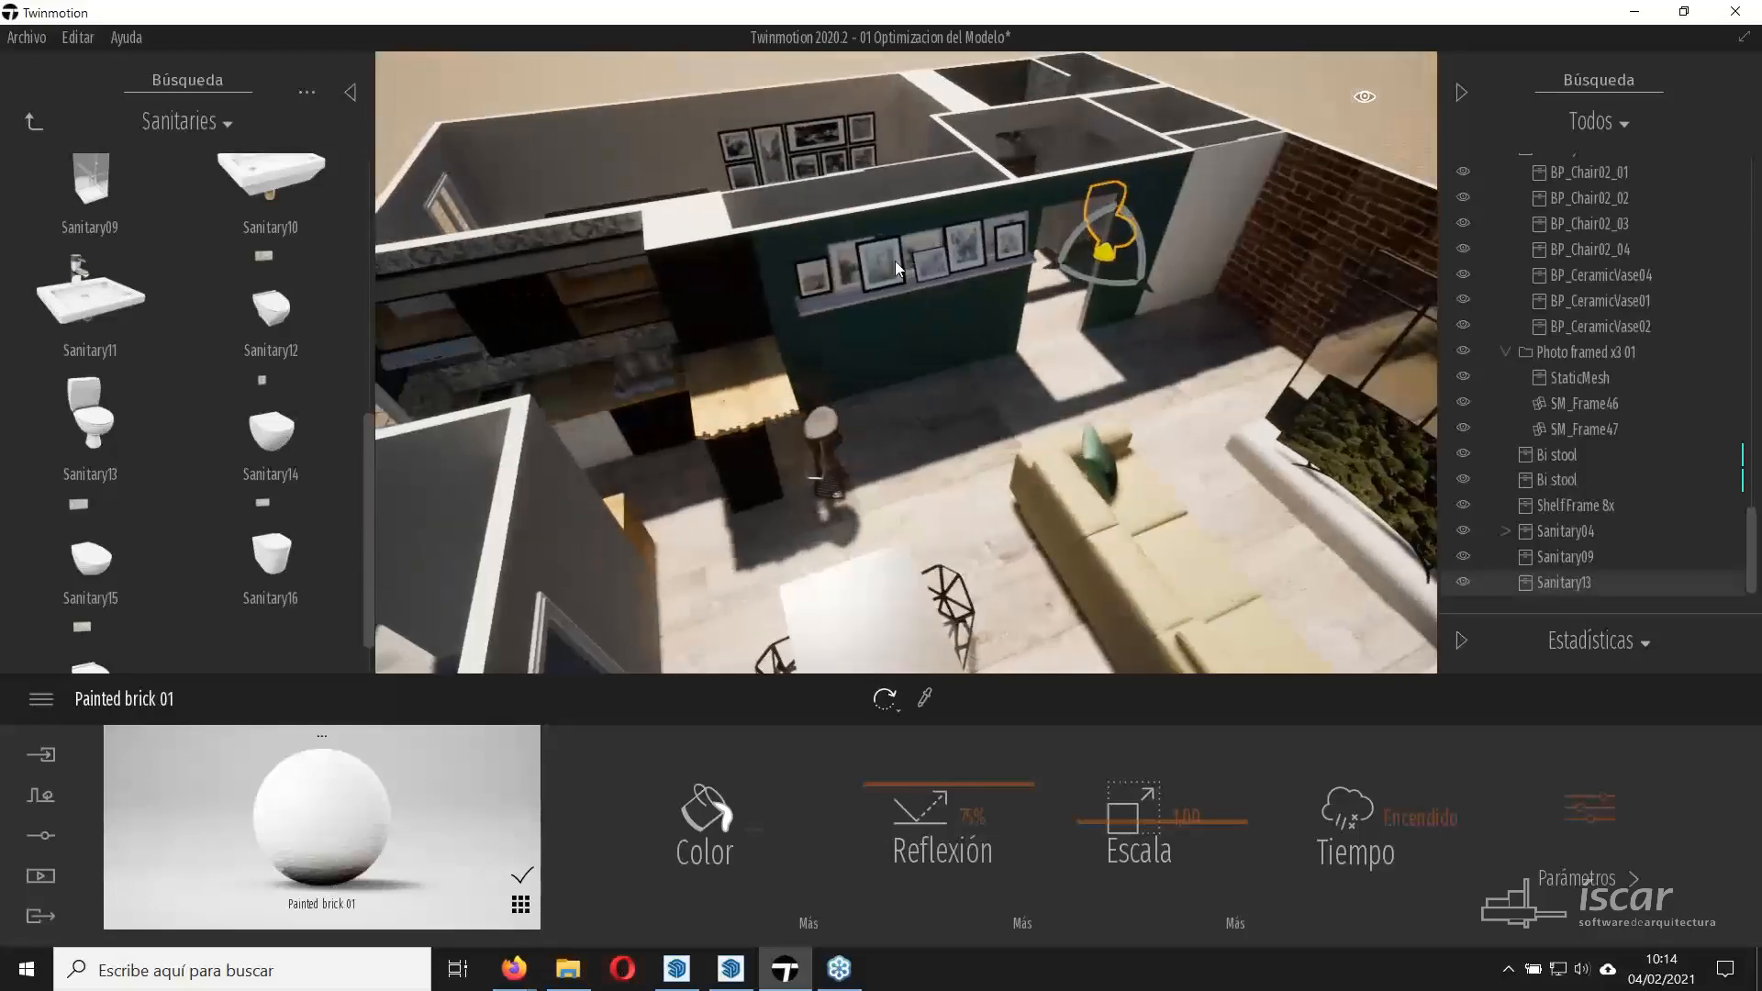
Place the Frame Composition x8 set from the living room Decoración library on the living area's brick wall.
{"action": "left_click", "coordinate": [31, 120]}
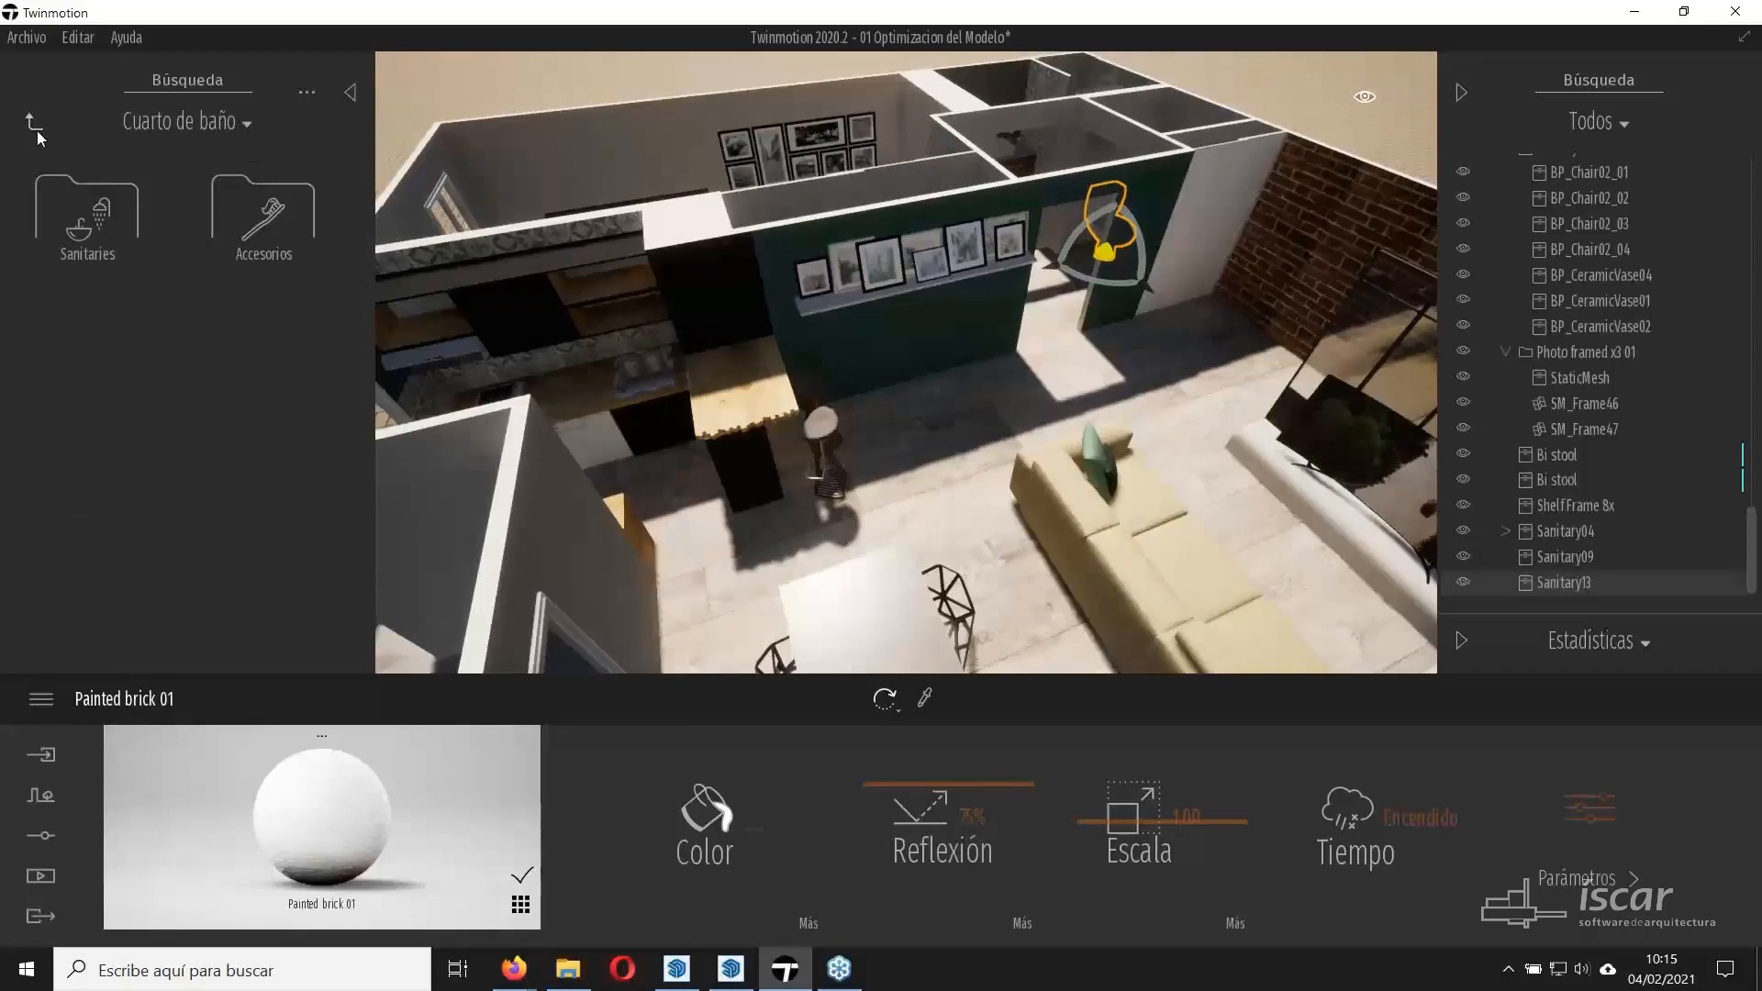
{"action": "left_click", "coordinate": [31, 121]}
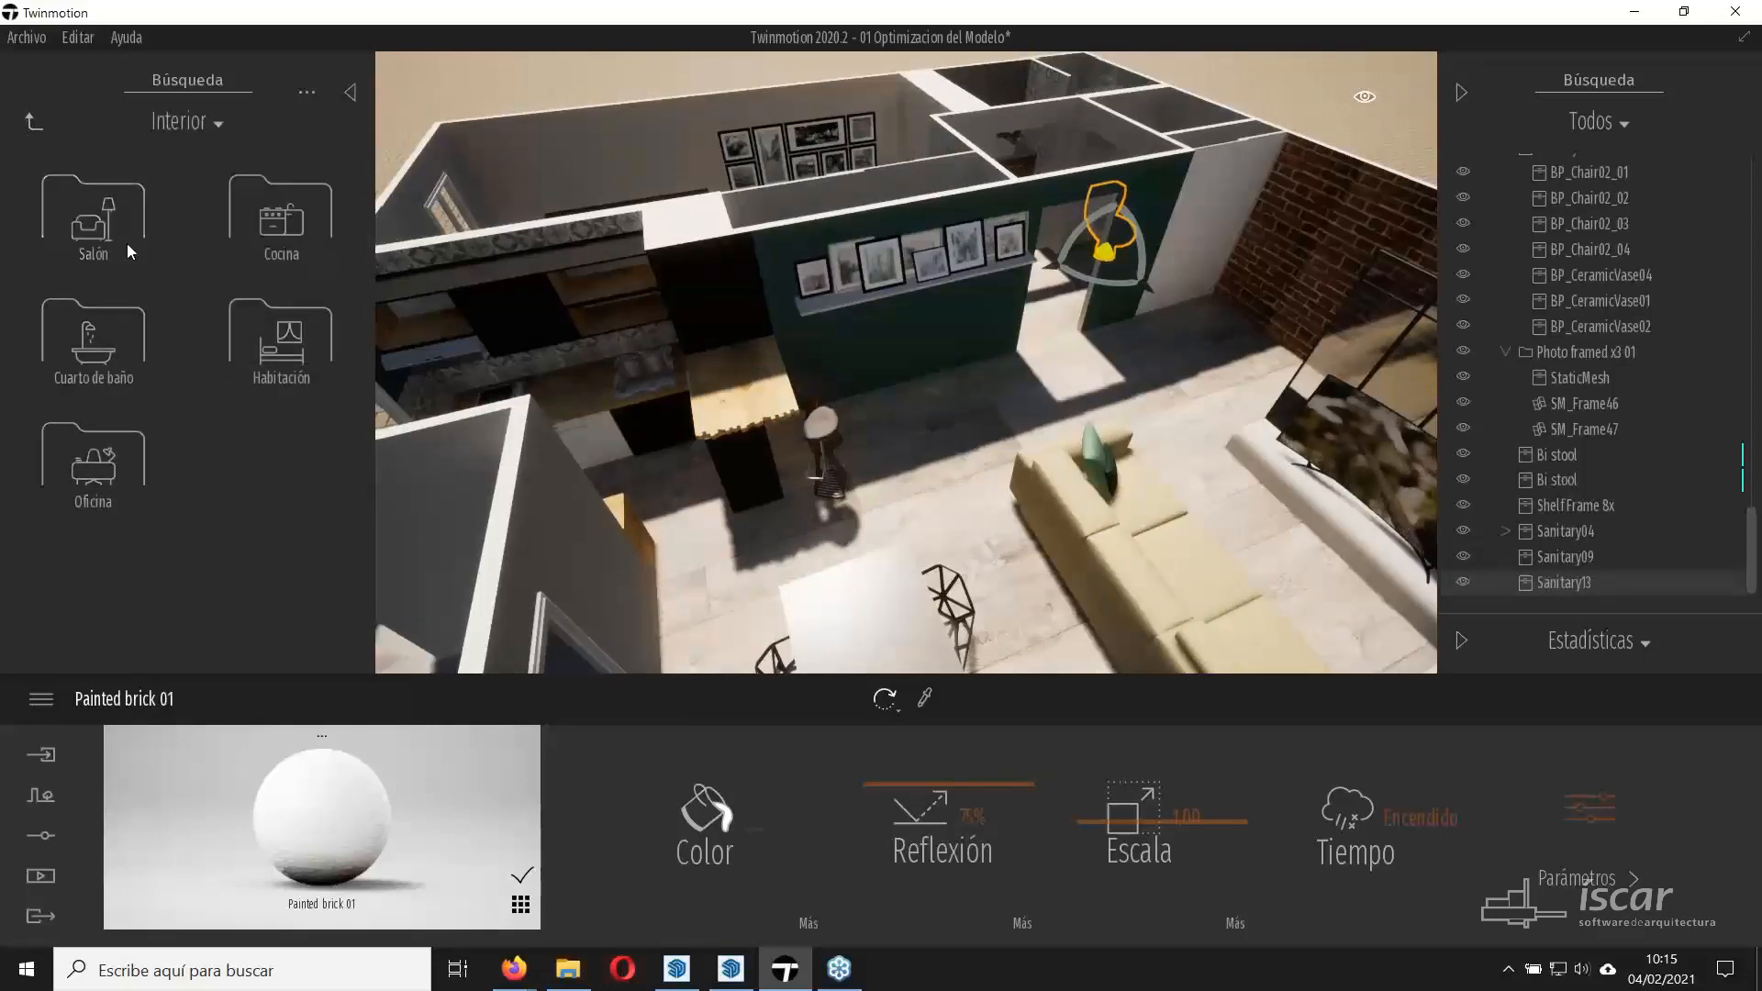
{"action": "left_click", "coordinate": [33, 120]}
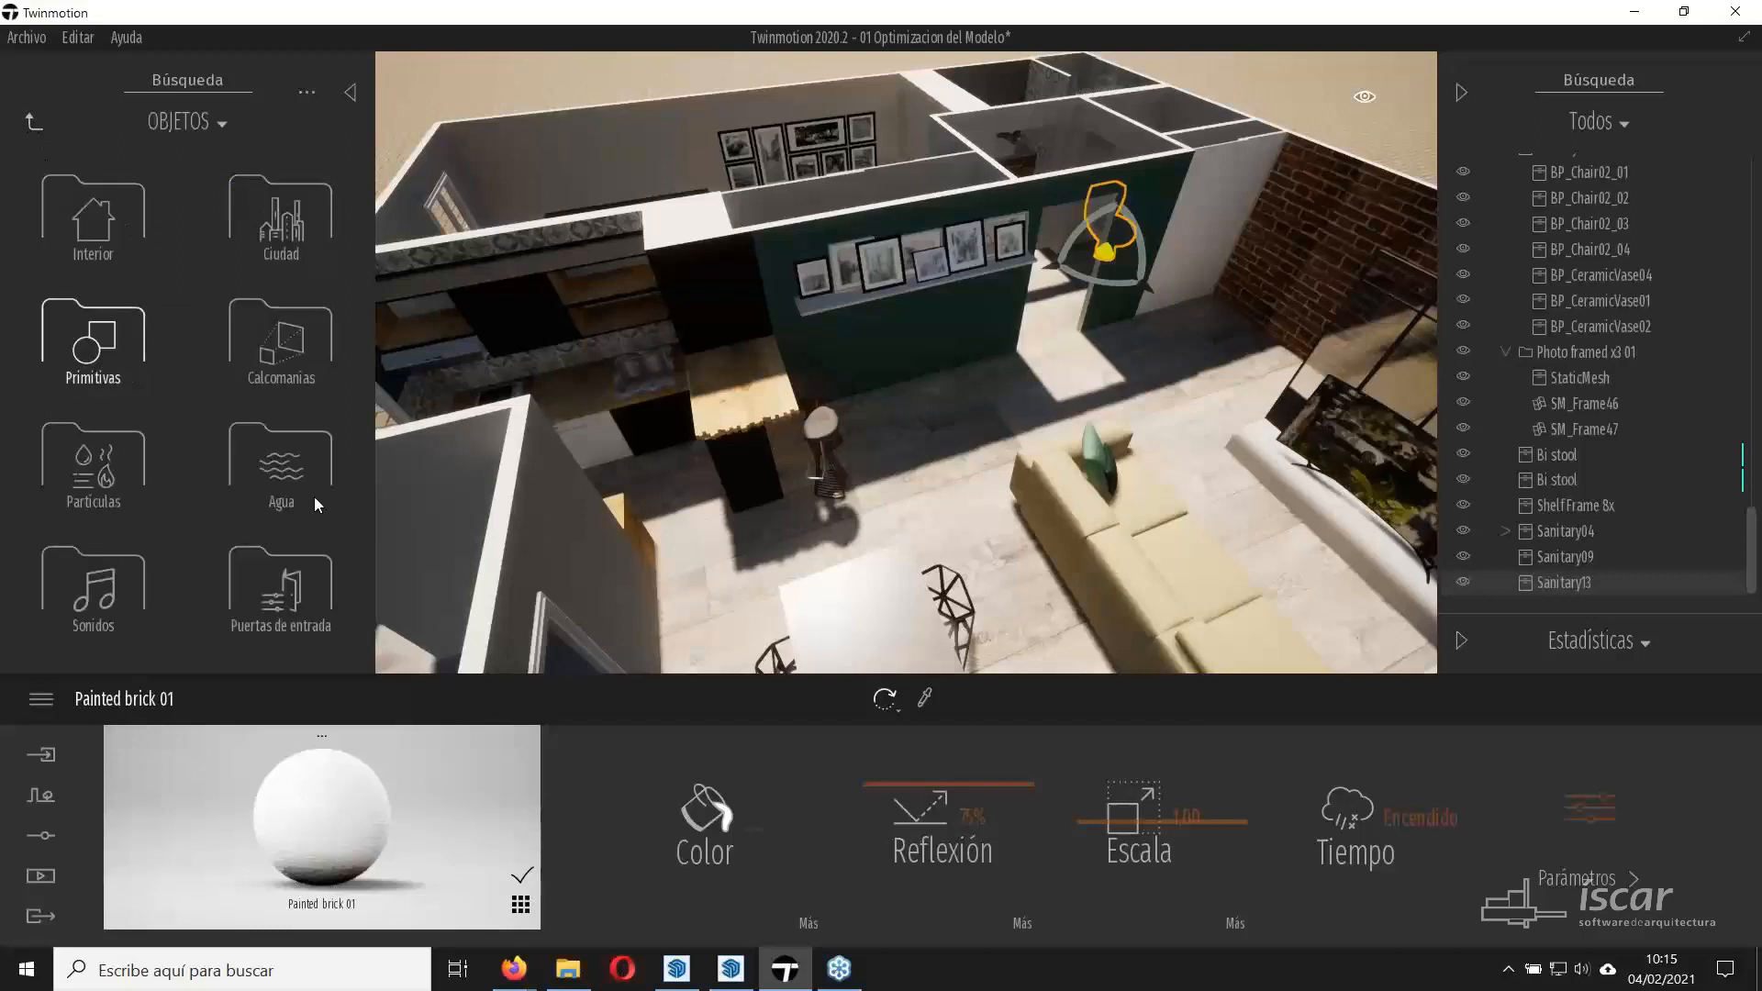
{"action": "left_click", "coordinate": [106, 234]}
{"action": "left_click", "coordinate": [103, 226]}
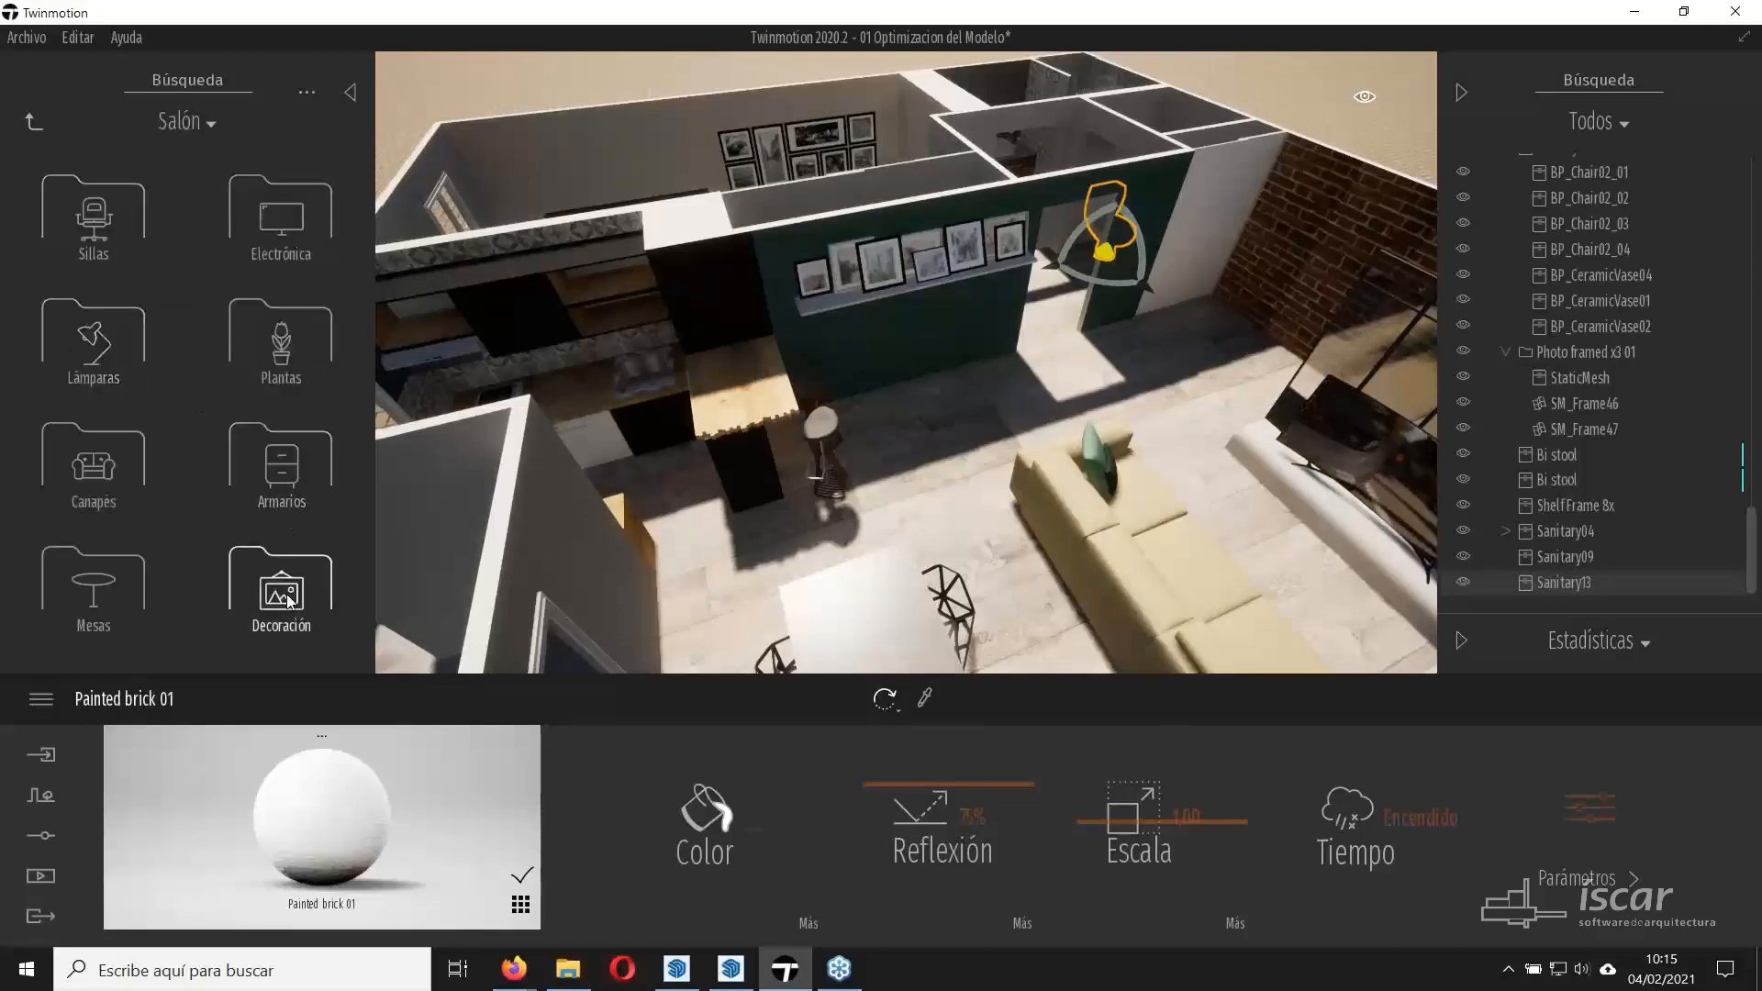
{"action": "left_click", "coordinate": [280, 592]}
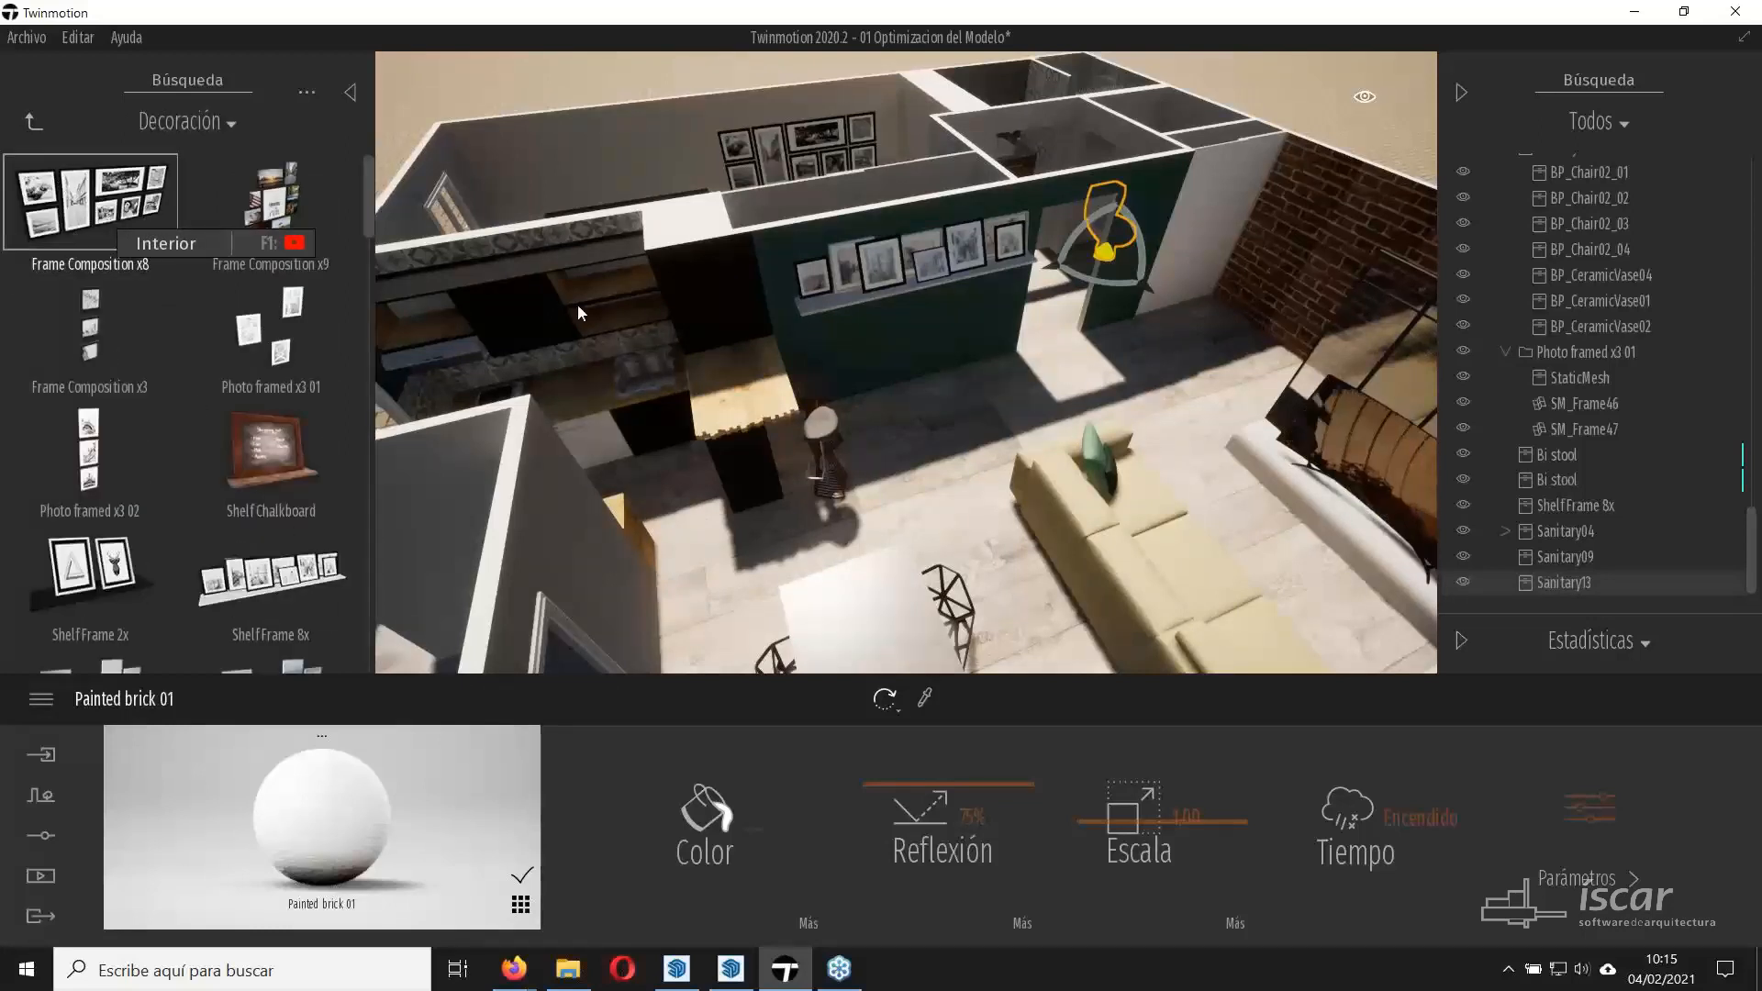
{"action": "left_click_drag", "start_coordinate": [576, 304], "coordinate": [1377, 237]}
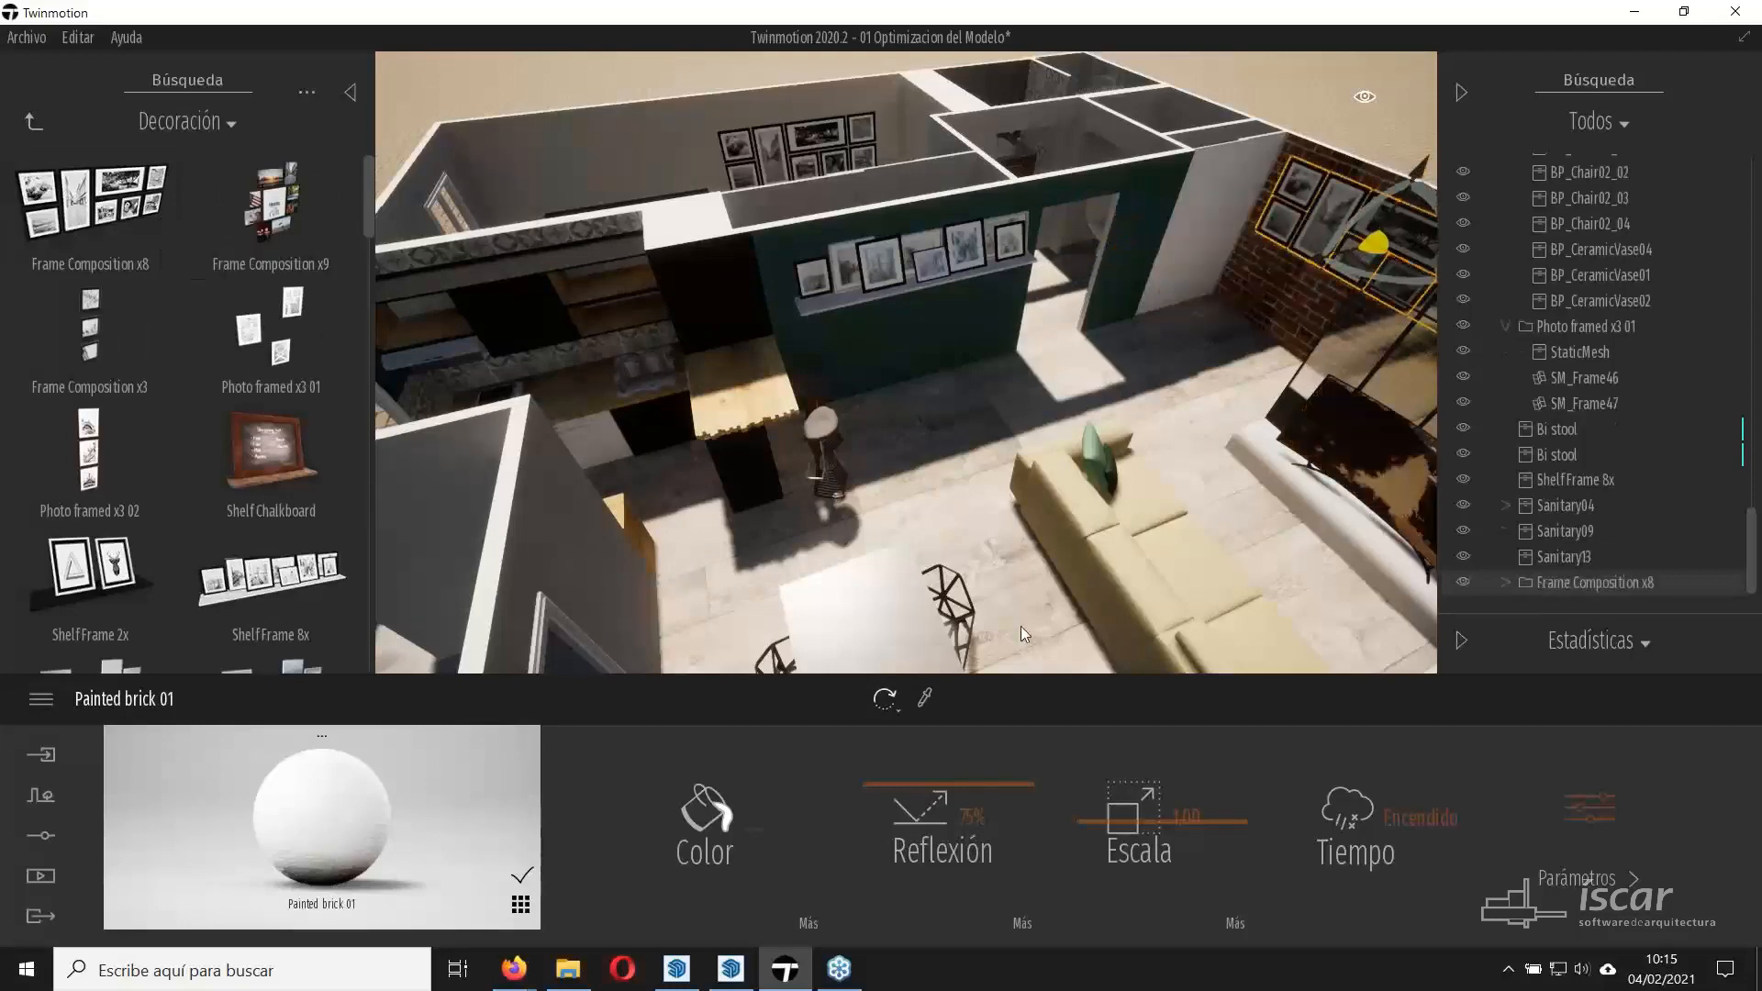
Select the large landscape-format picture on its own inside the new frame composition on the brick wall.
{"action": "right_click_drag", "start_coordinate": [1285, 367], "coordinate": [1461, 362]}
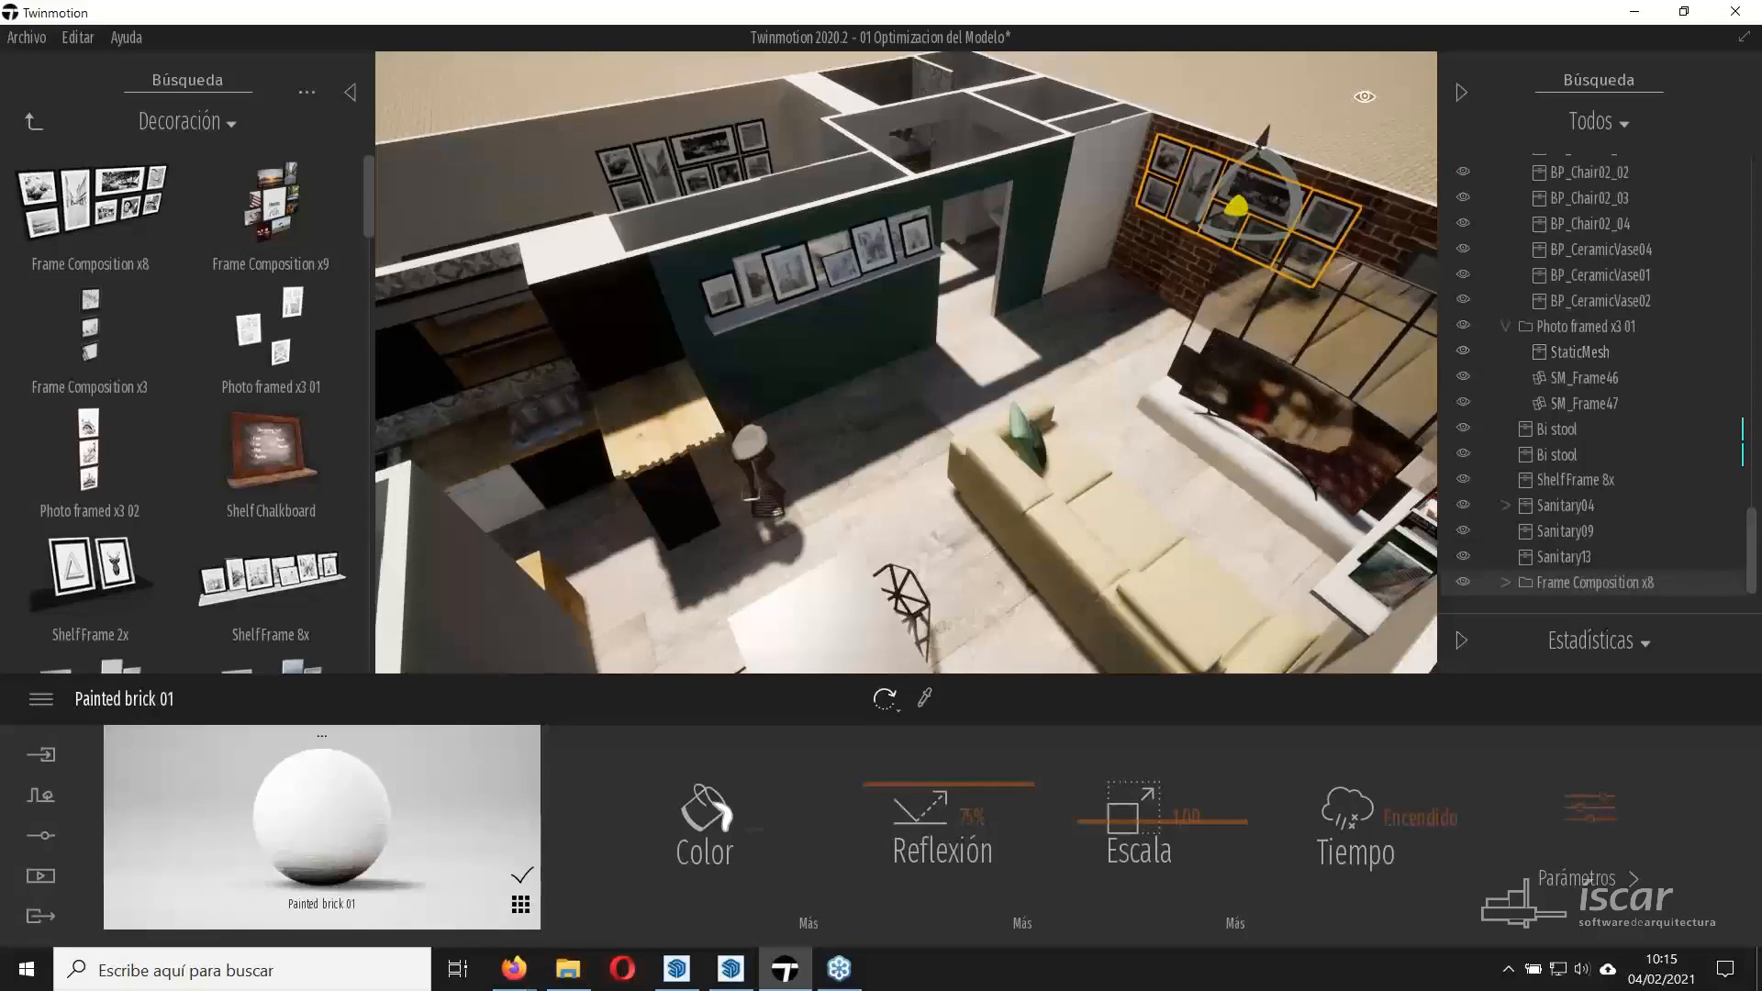
{"action": "key", "text": "w"}
{"action": "right_click_drag", "start_coordinate": [906, 363], "coordinate": [1157, 257]}
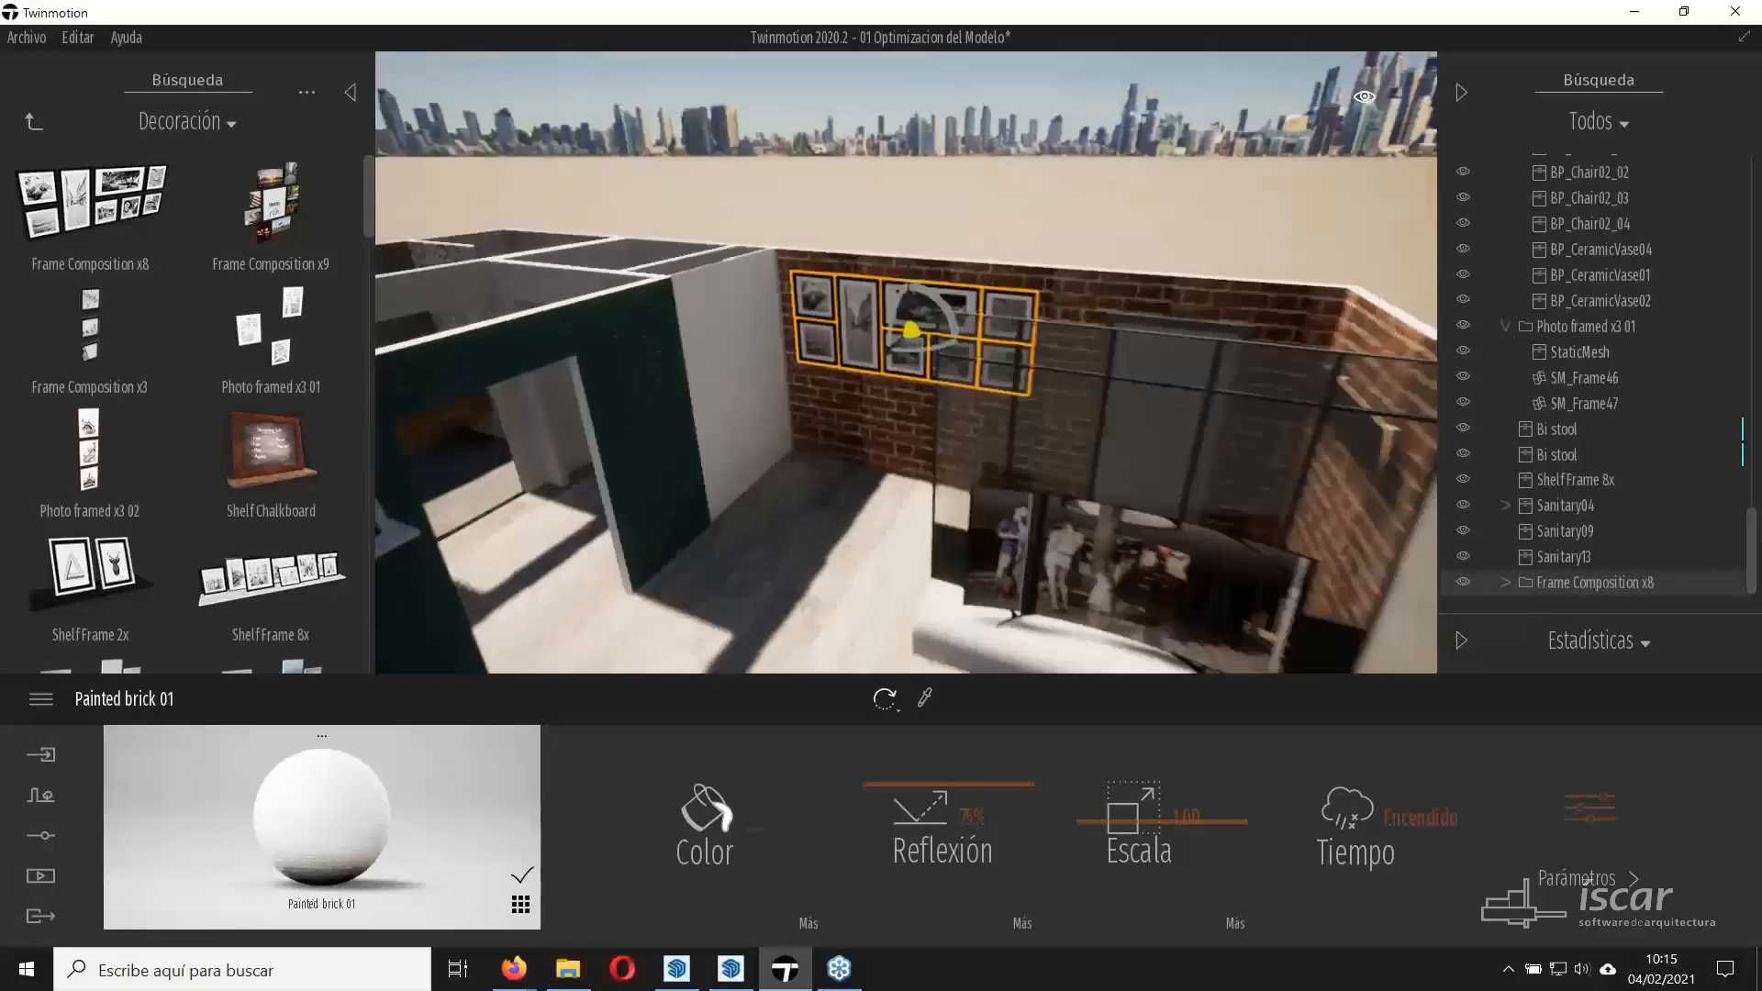
{"action": "key", "text": "w"}
{"action": "right_click_drag", "start_coordinate": [1377, 427], "coordinate": [1334, 406]}
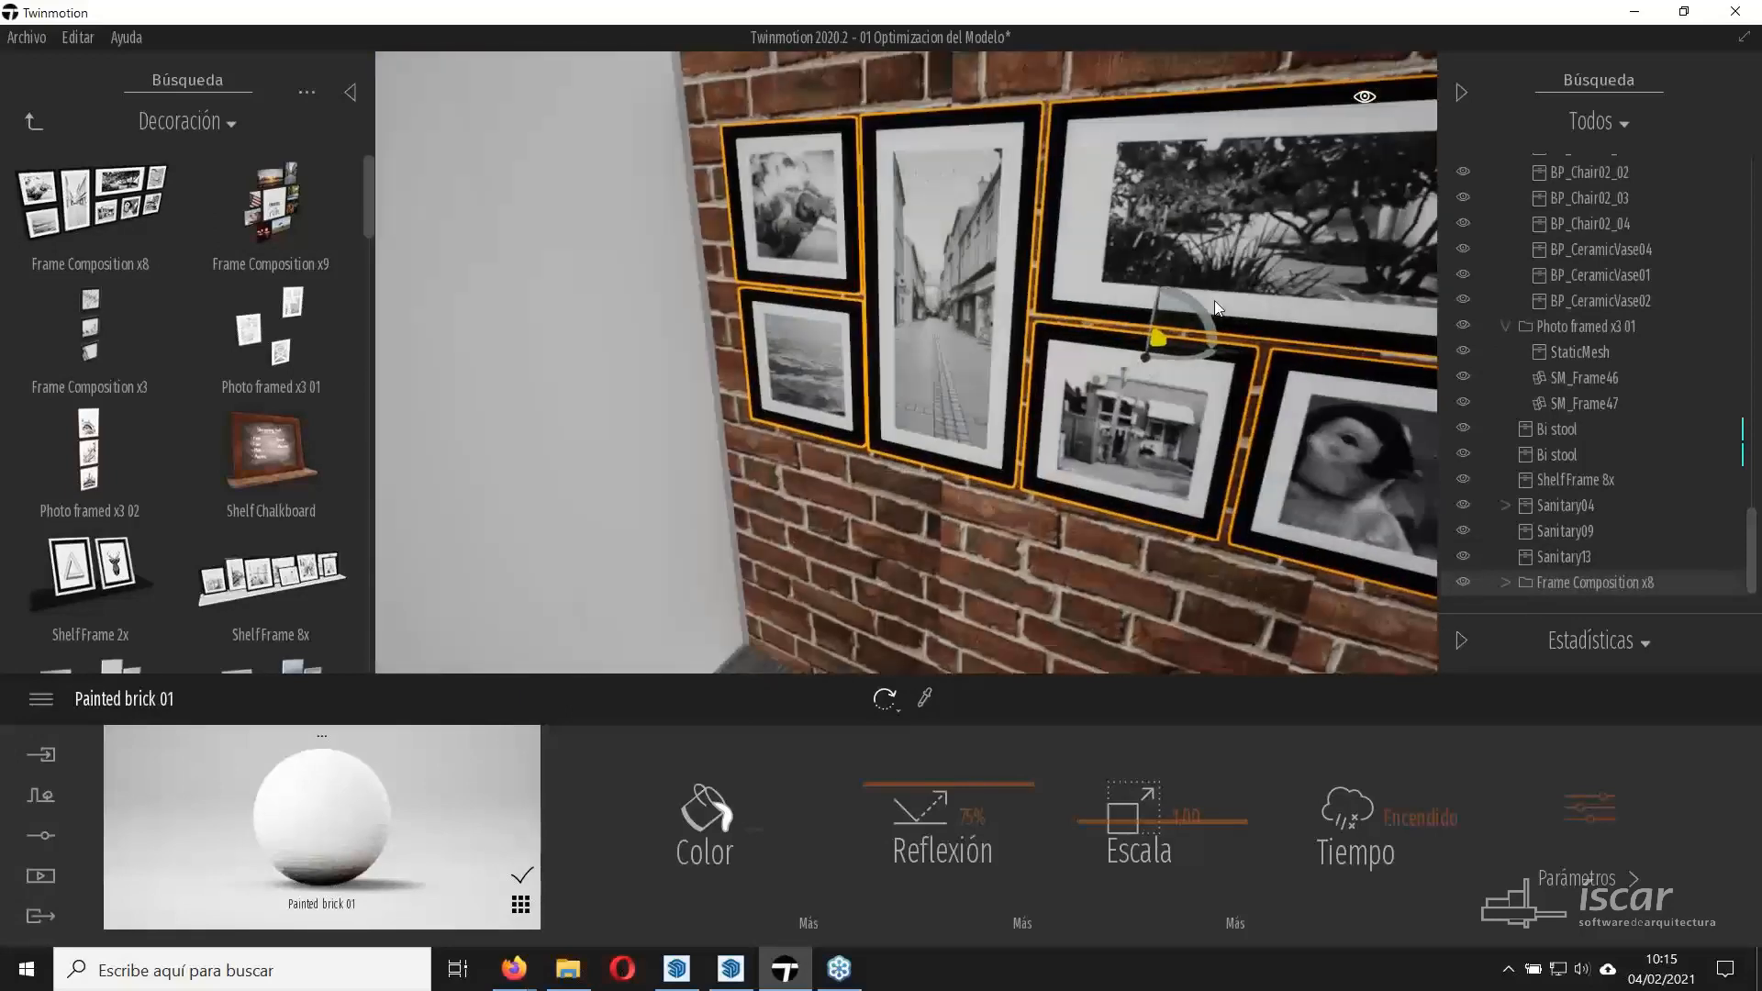
{"action": "double_click", "coordinate": [1153, 246]}
{"action": "key", "text": "s"}
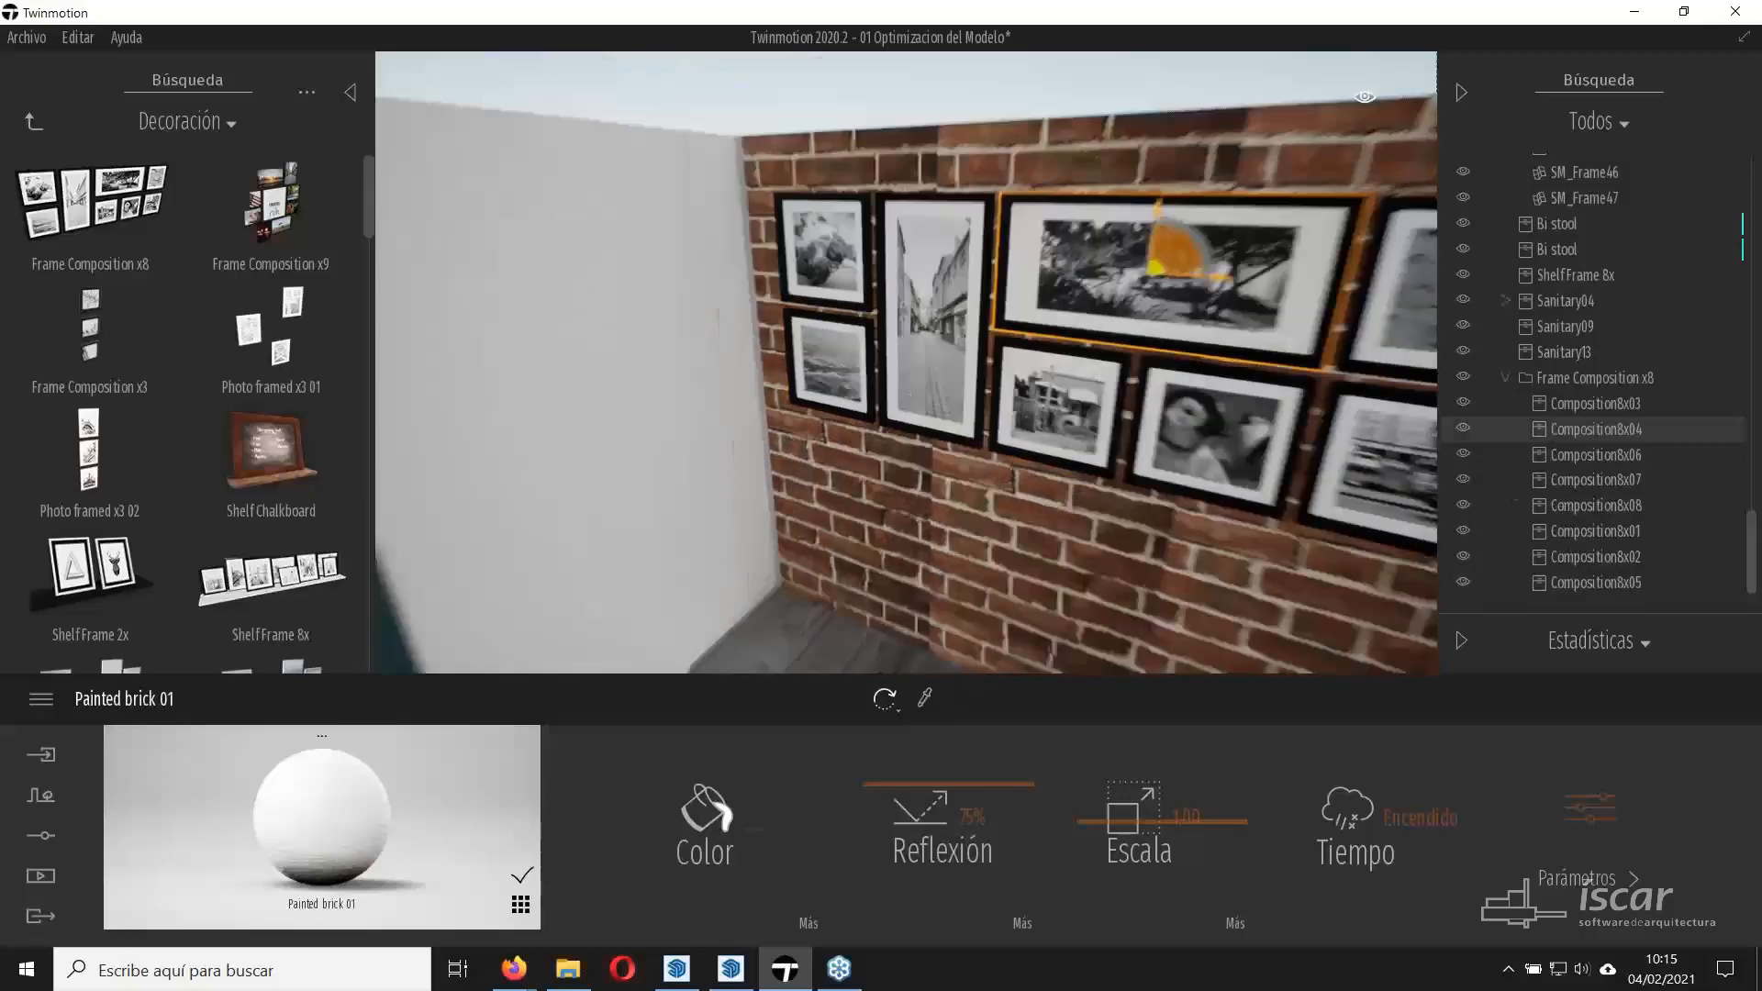
{"action": "right_click_drag", "start_coordinate": [1197, 252], "coordinate": [1046, 298]}
{"action": "key", "text": "s"}
{"action": "key", "text": "s"}
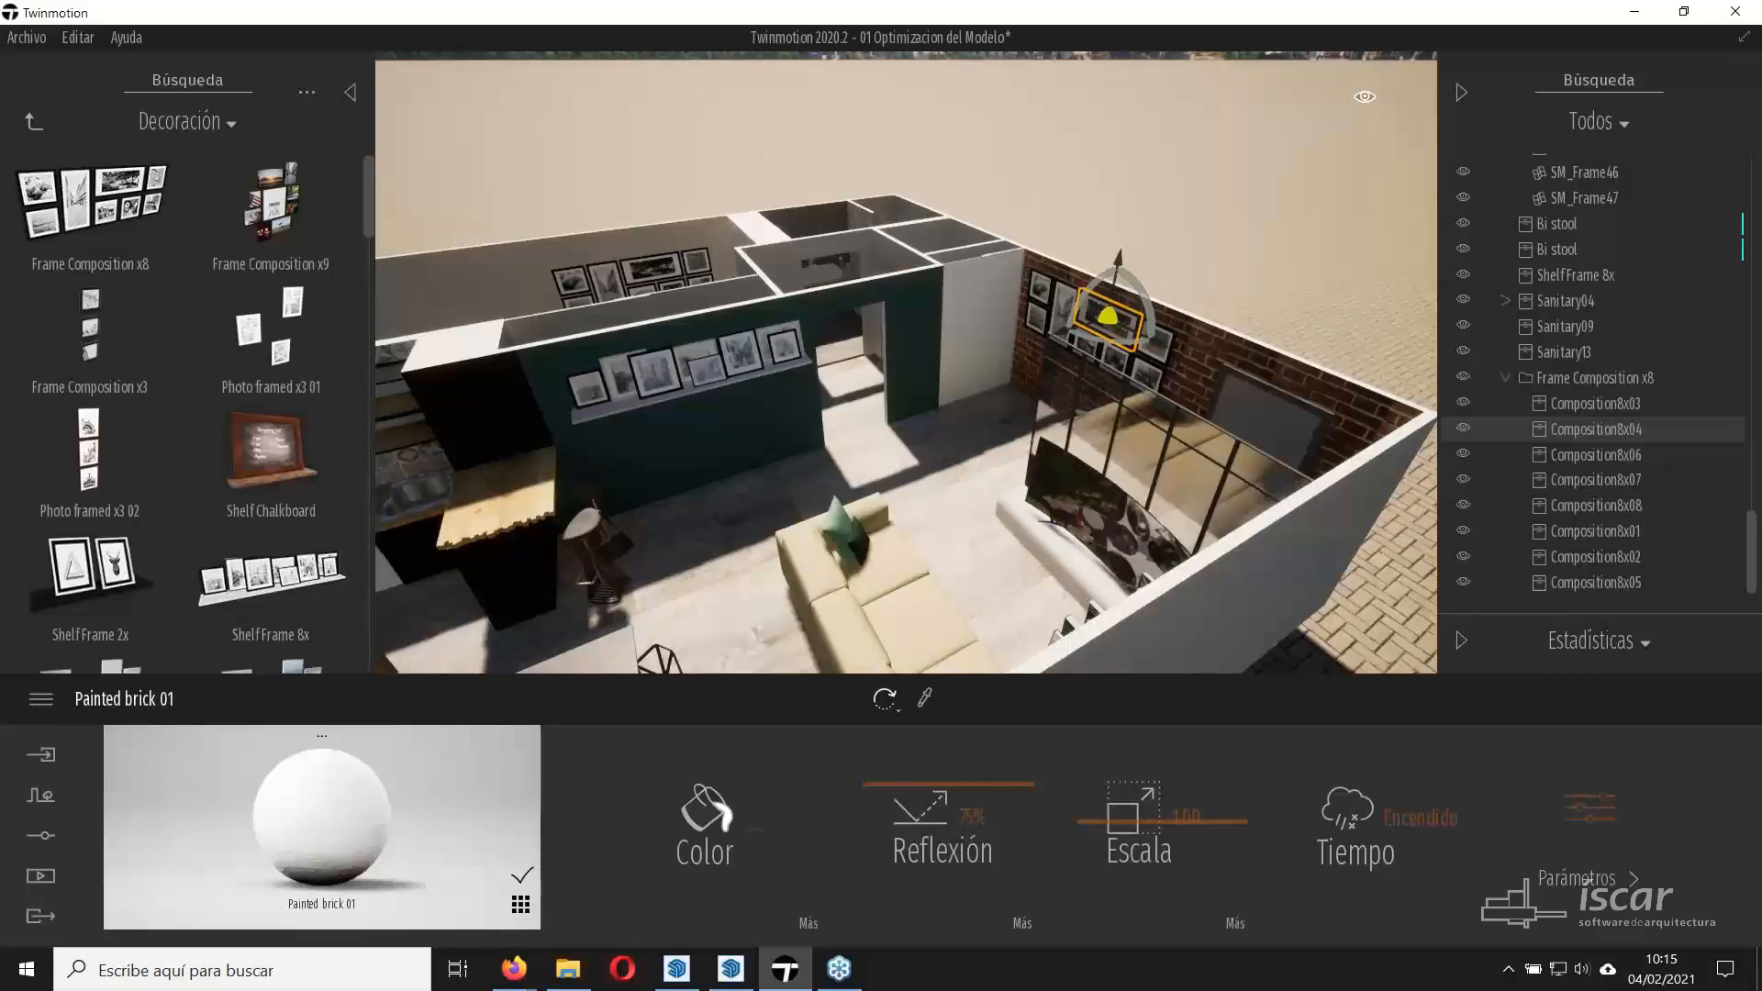
Switch to Firefox and search the web for "roadmap twinmotion" in a new tab.
{"action": "left_click", "coordinate": [514, 969]}
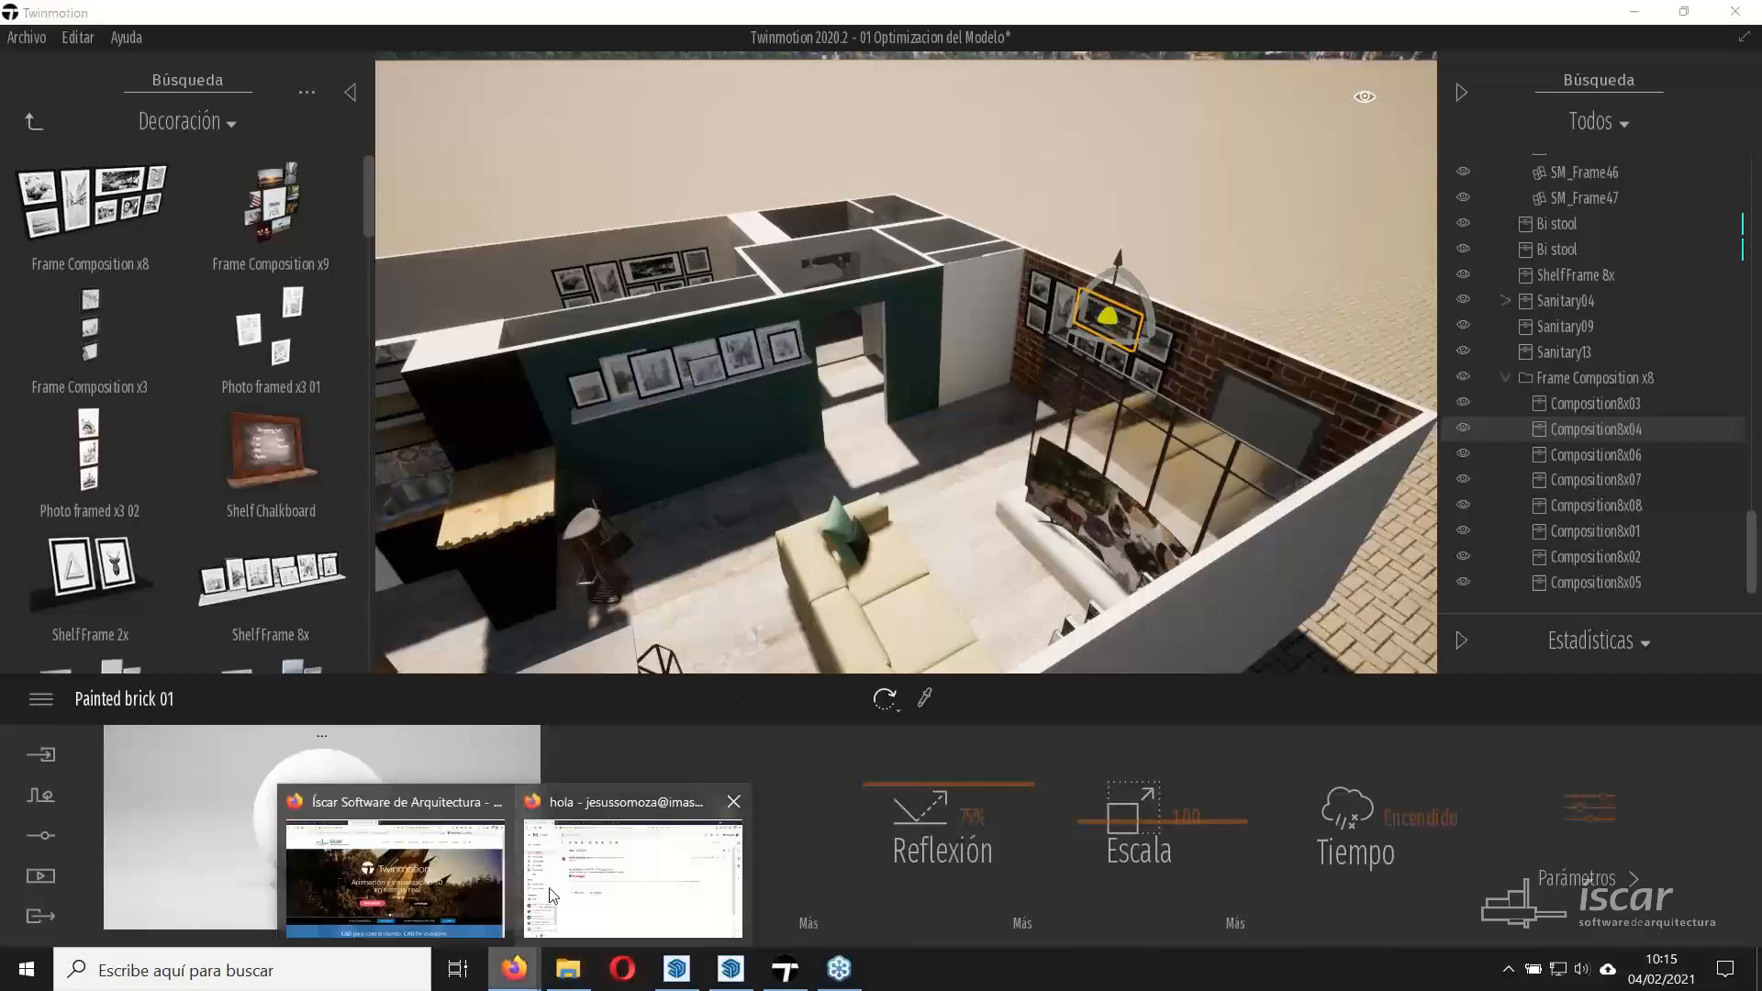
{"action": "left_click", "coordinate": [394, 877]}
{"action": "left_click", "coordinate": [761, 19]}
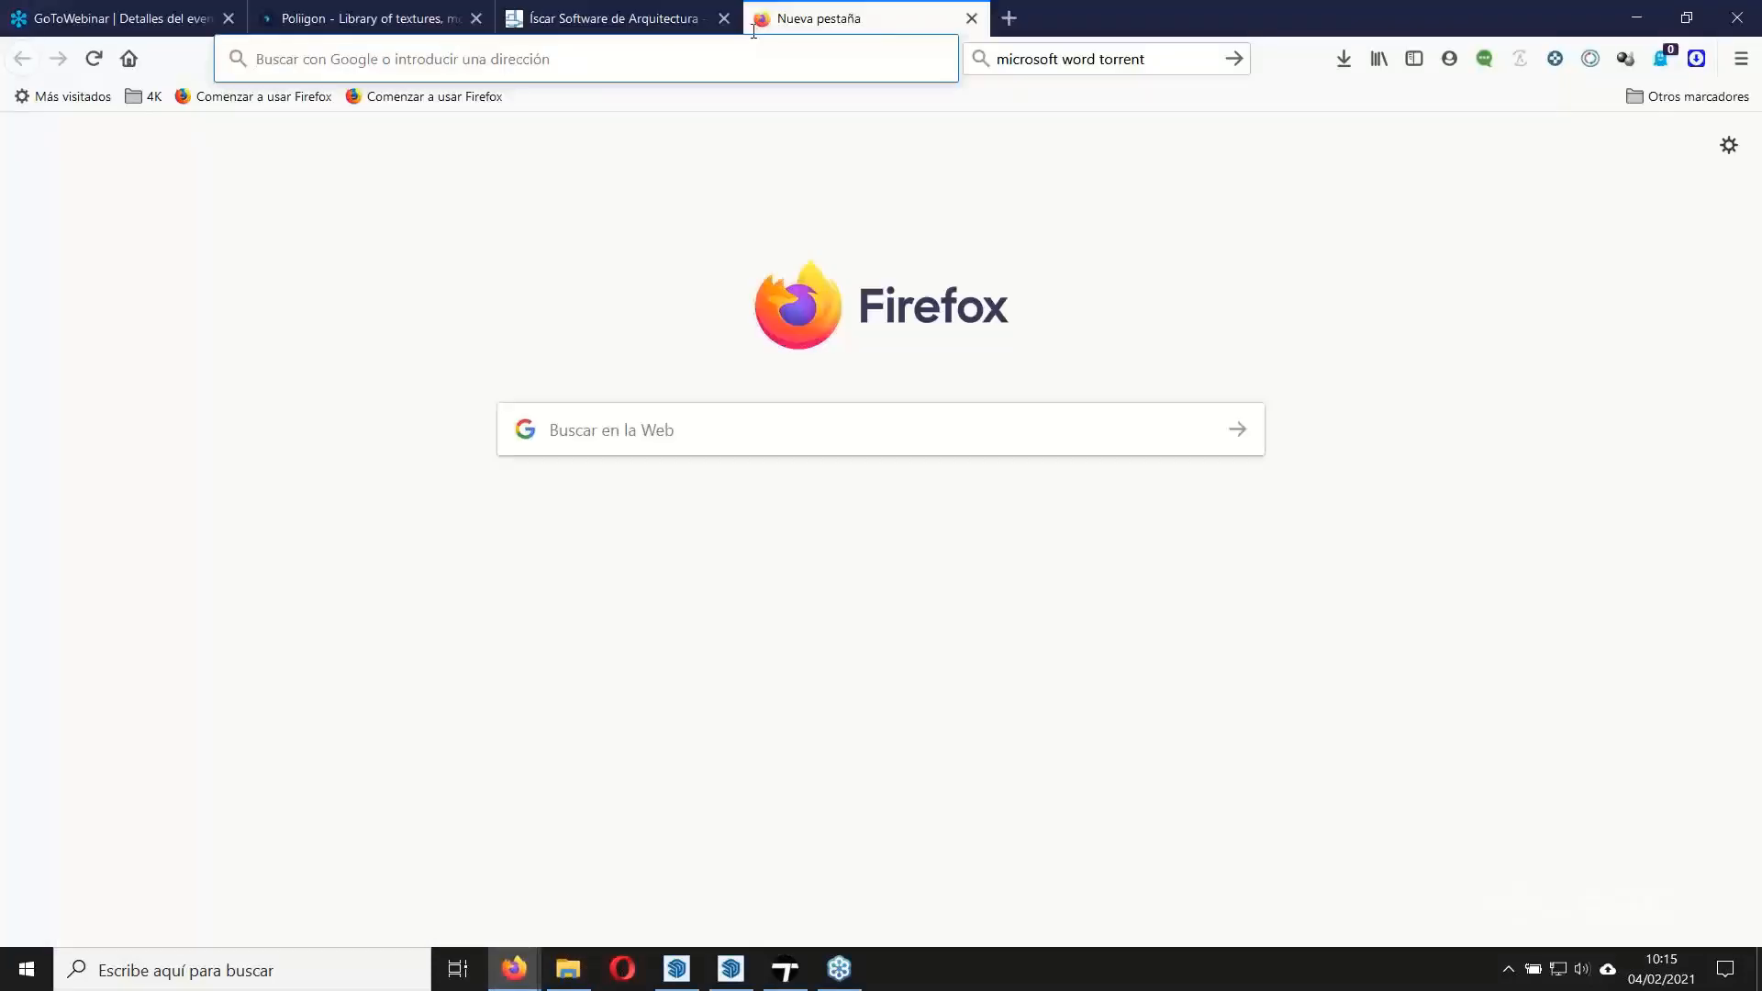
{"action": "type", "text": "roadmap"}
{"action": "key", "text": "Return"}
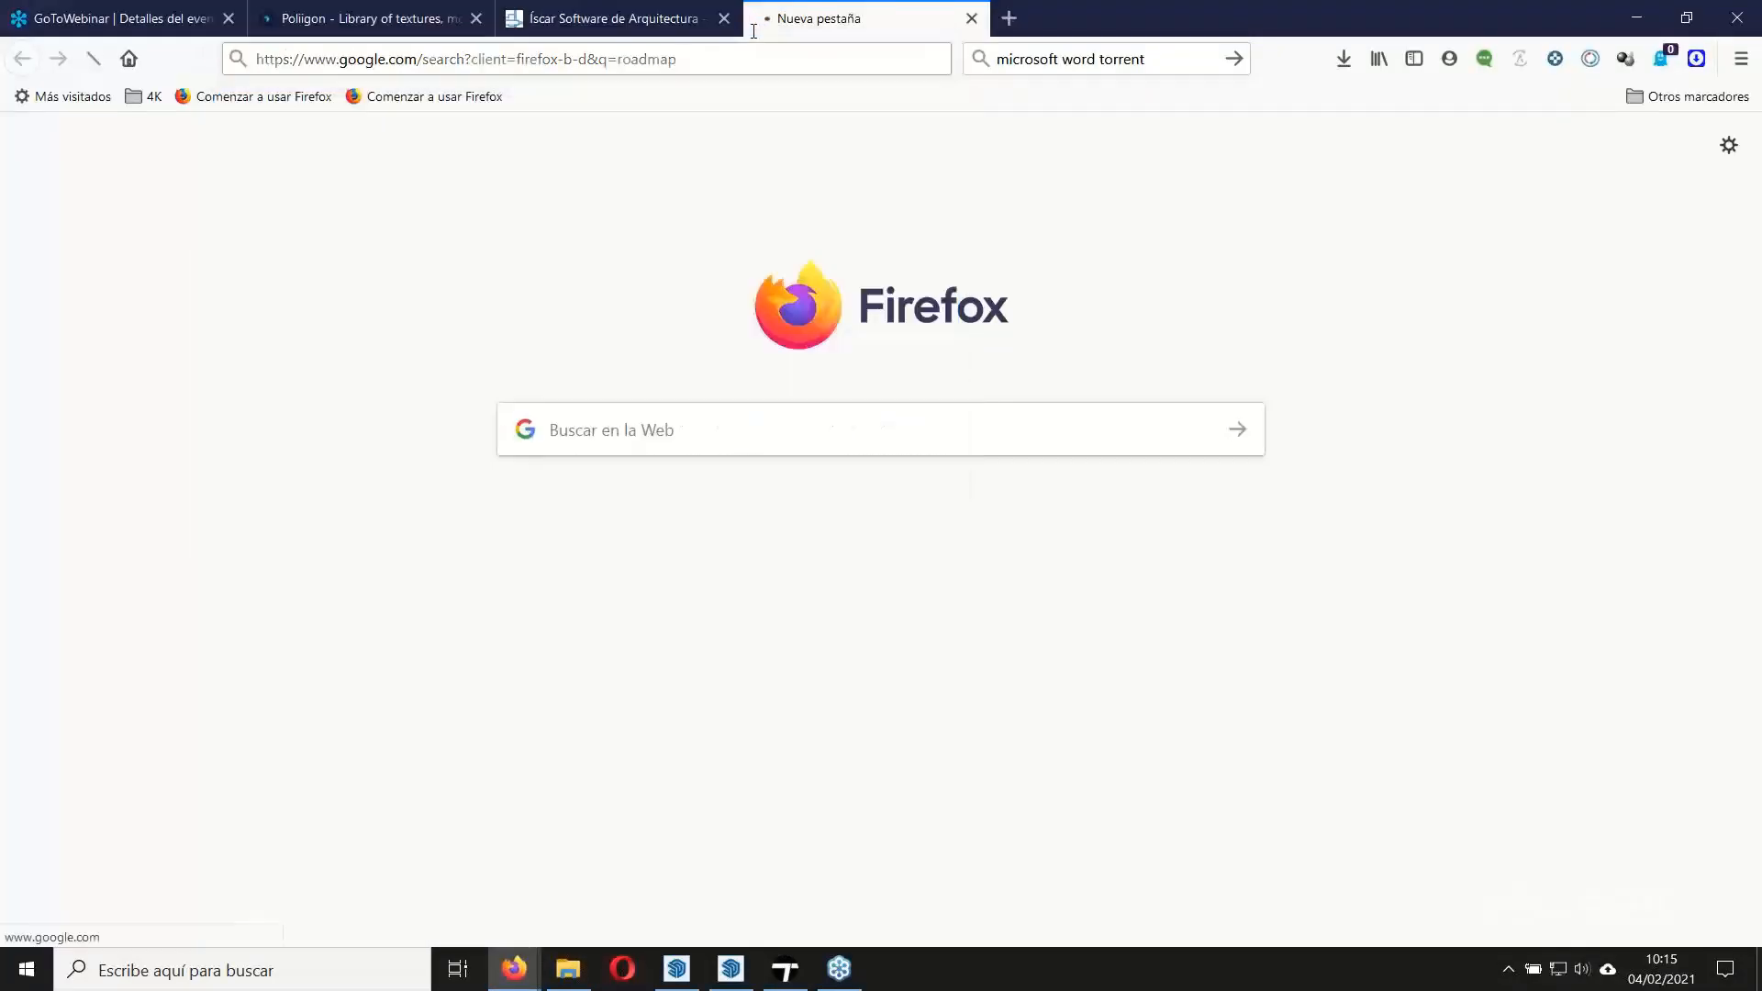
{"action": "left_click", "coordinate": [340, 128]}
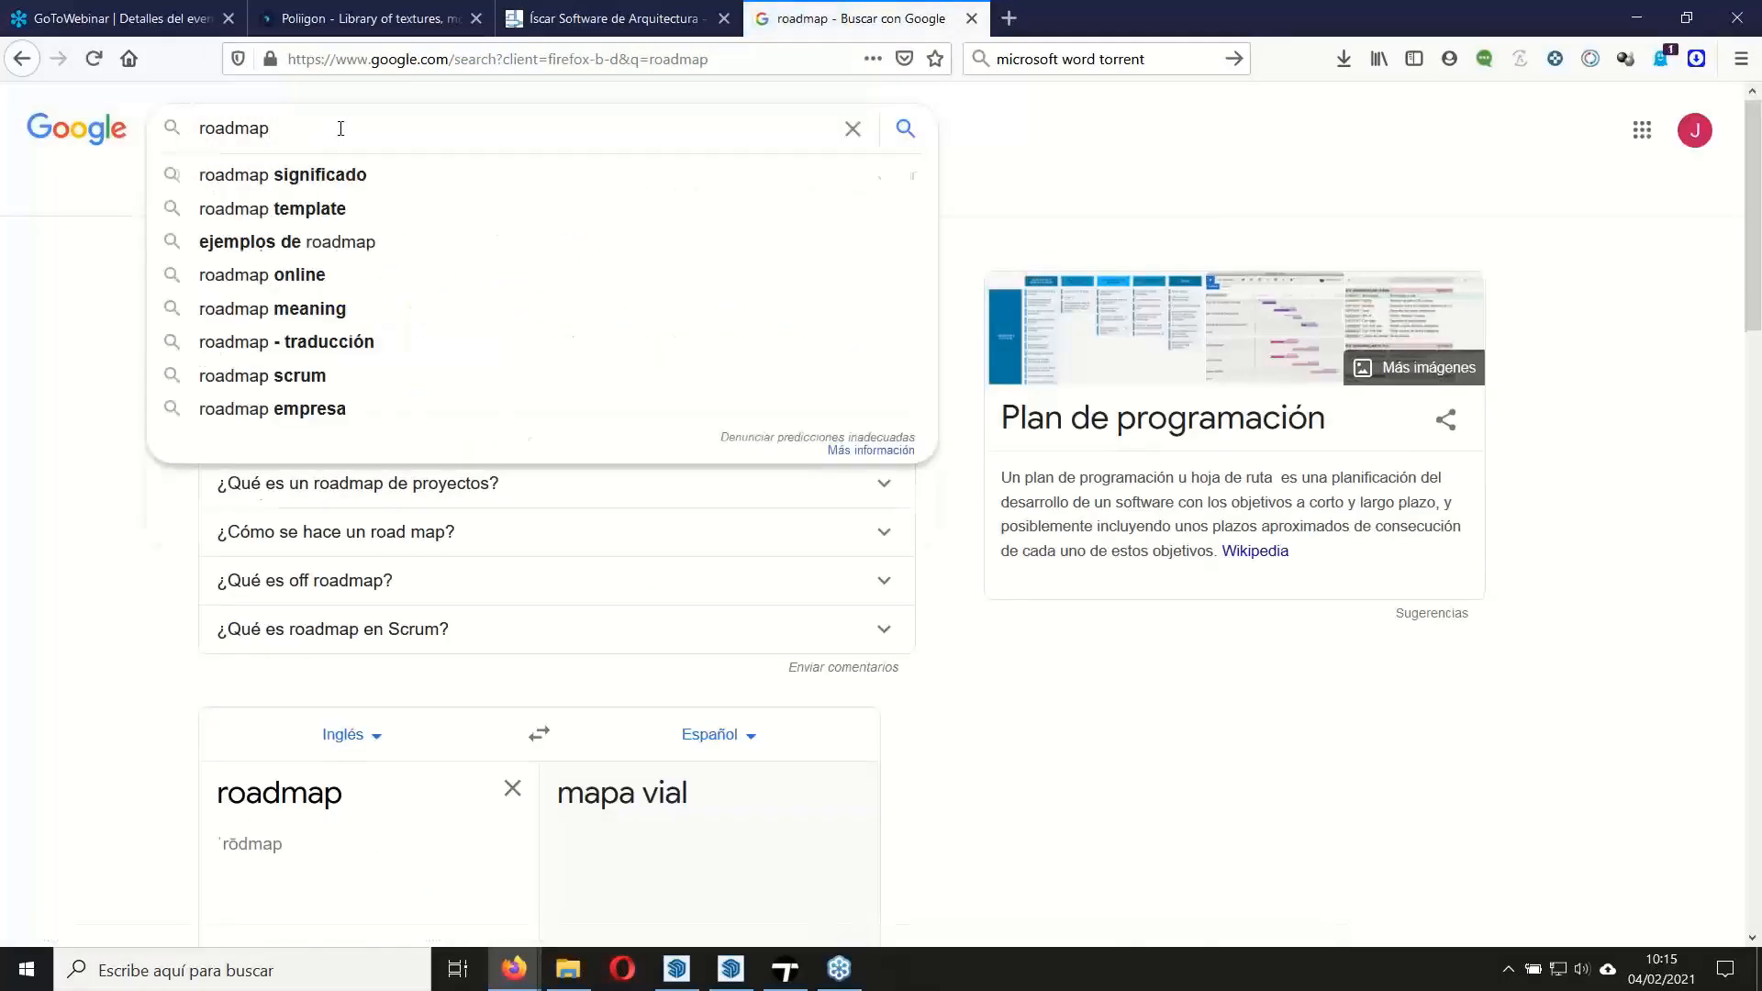
{"action": "type", "text": "twinmotion"}
{"action": "key", "text": "Return"}
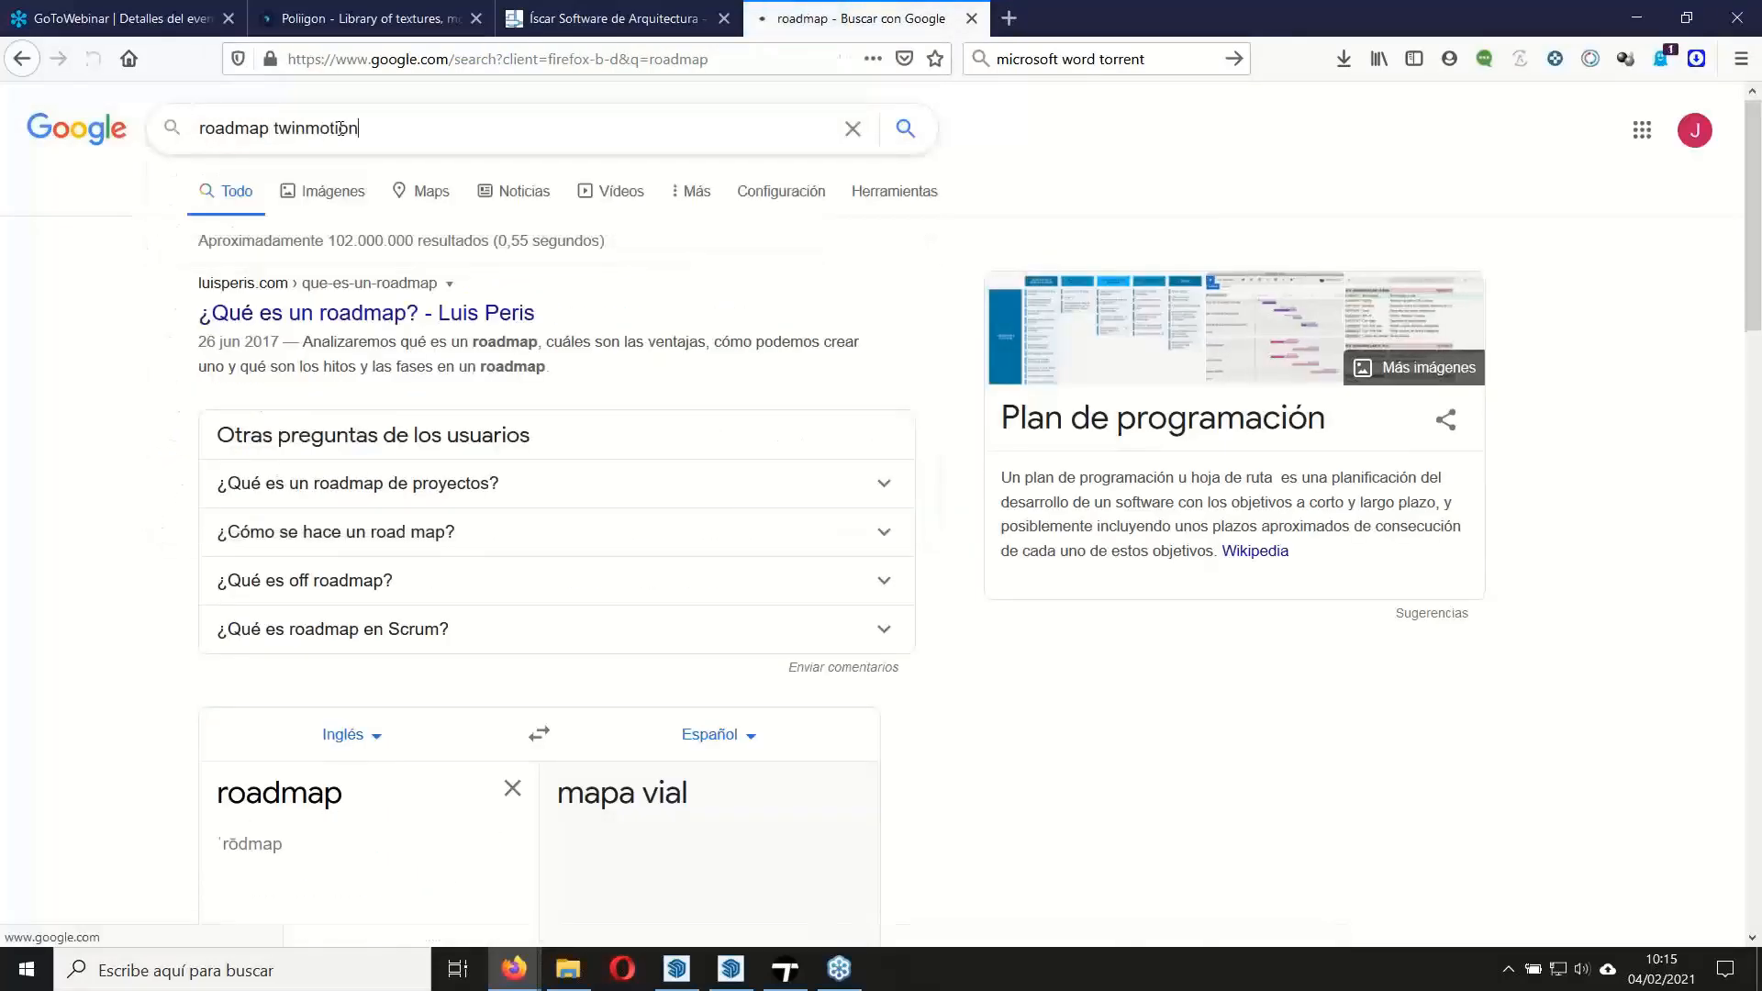
Open the In progress section of the Twinmotion Public Roadmap and read the Integration with Quixel Megascans entry.
{"action": "left_click", "coordinate": [381, 308]}
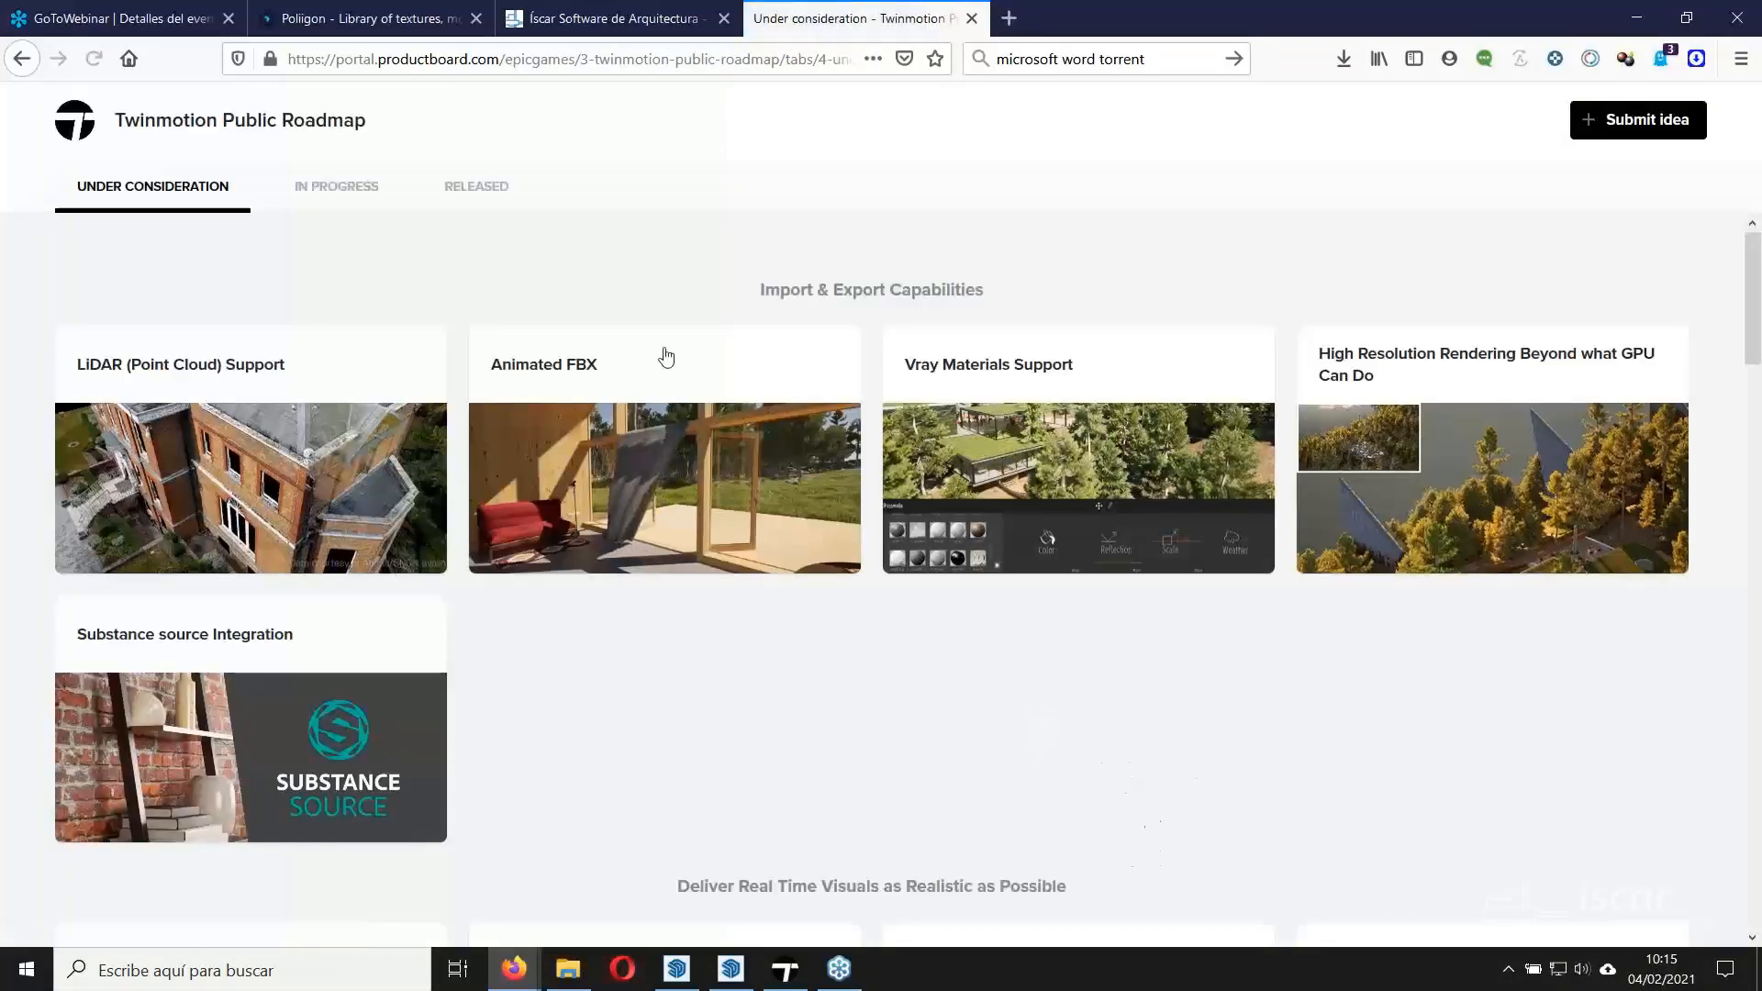
{"action": "left_click", "coordinate": [332, 184]}
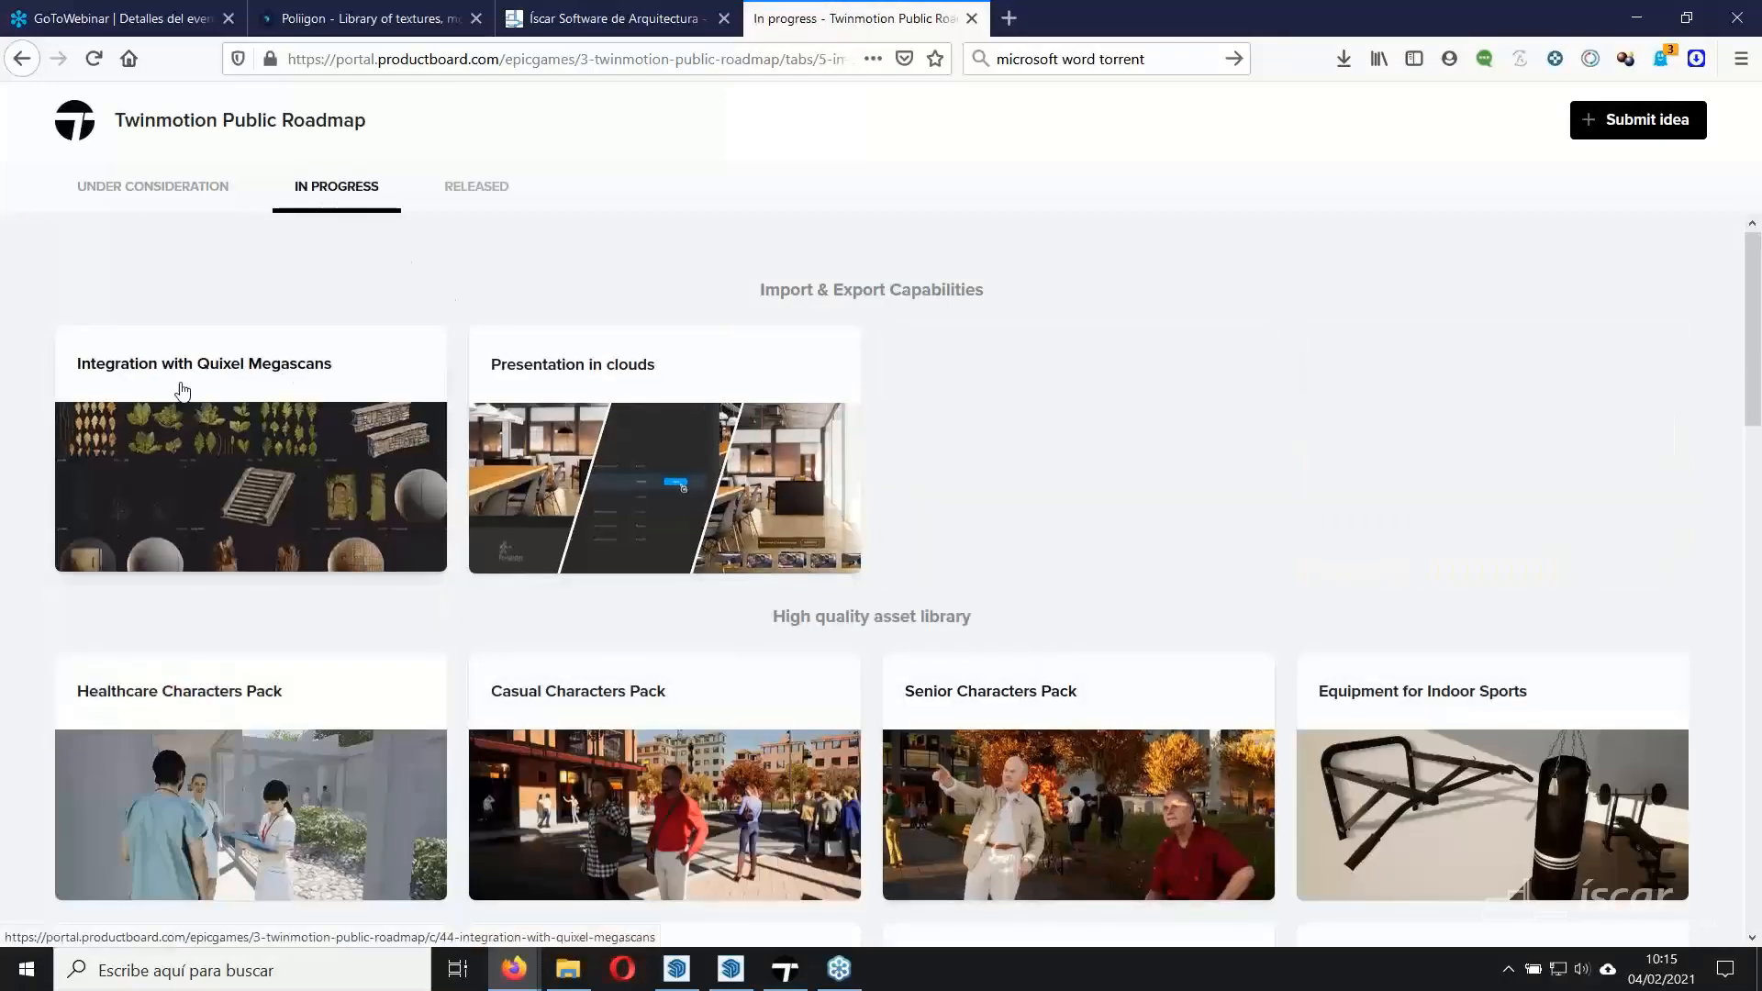
{"action": "left_click", "coordinate": [236, 491]}
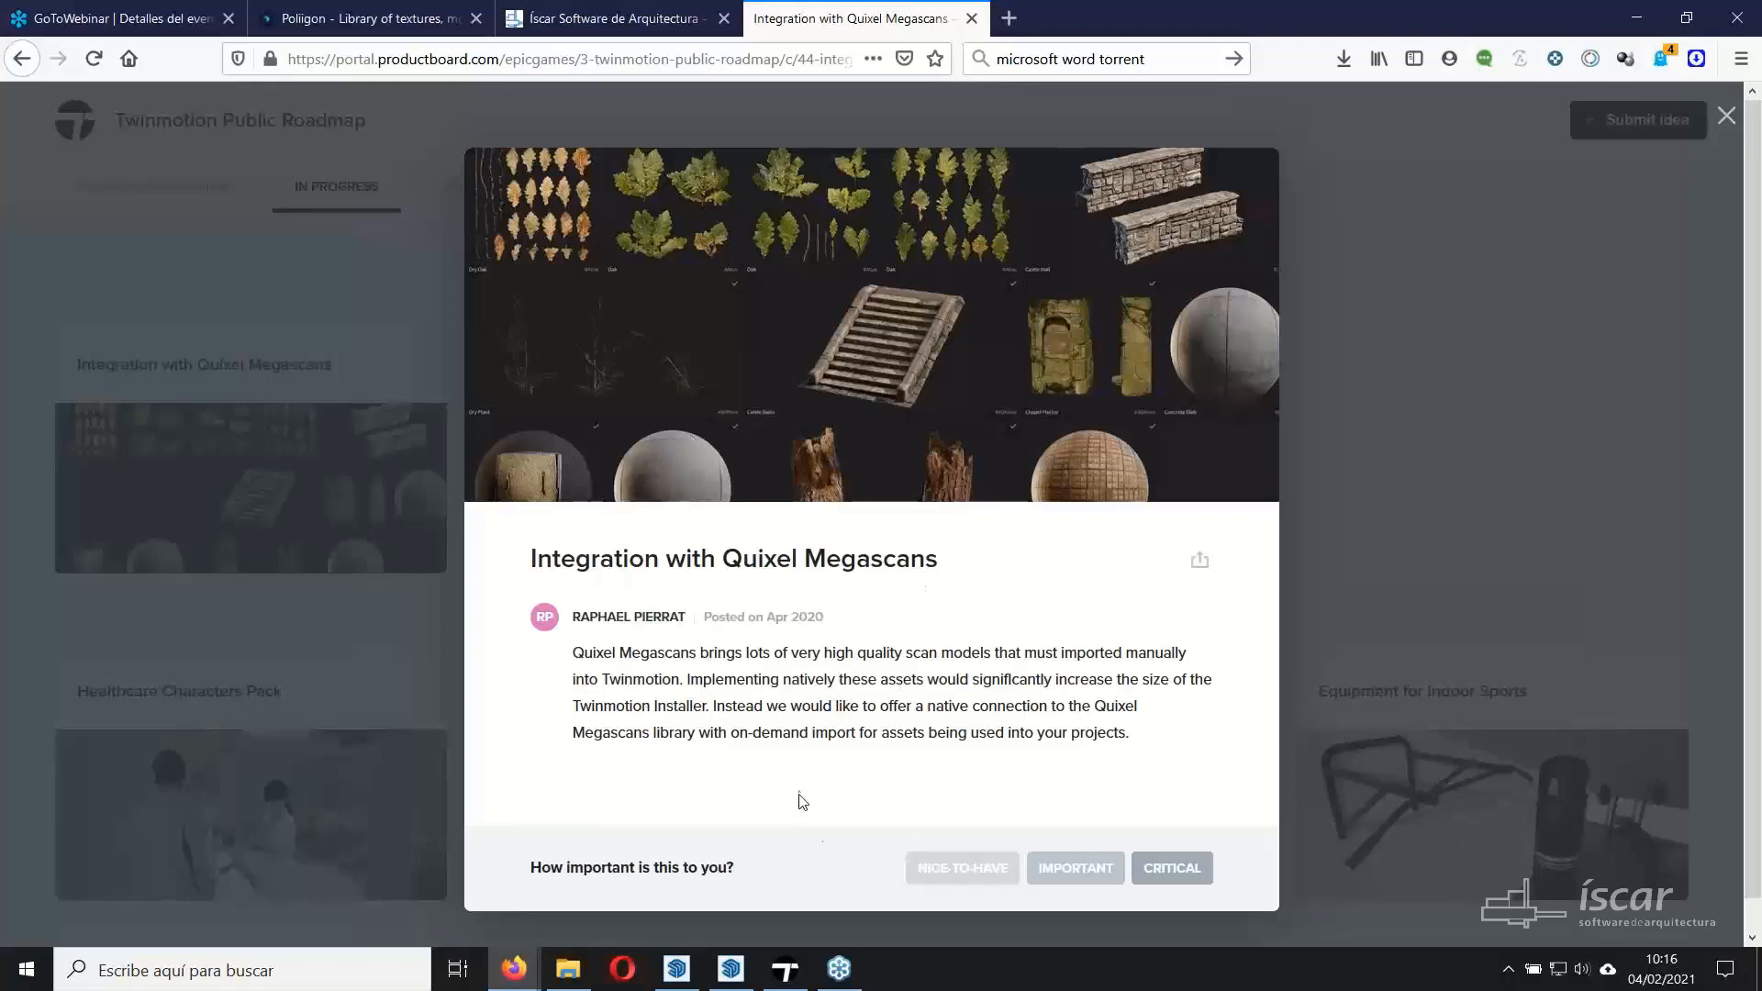
Switch to Twinmotion and place another Frame Composition x8 on the green wall below the existing shelf of frames.
{"action": "left_click", "coordinate": [785, 975]}
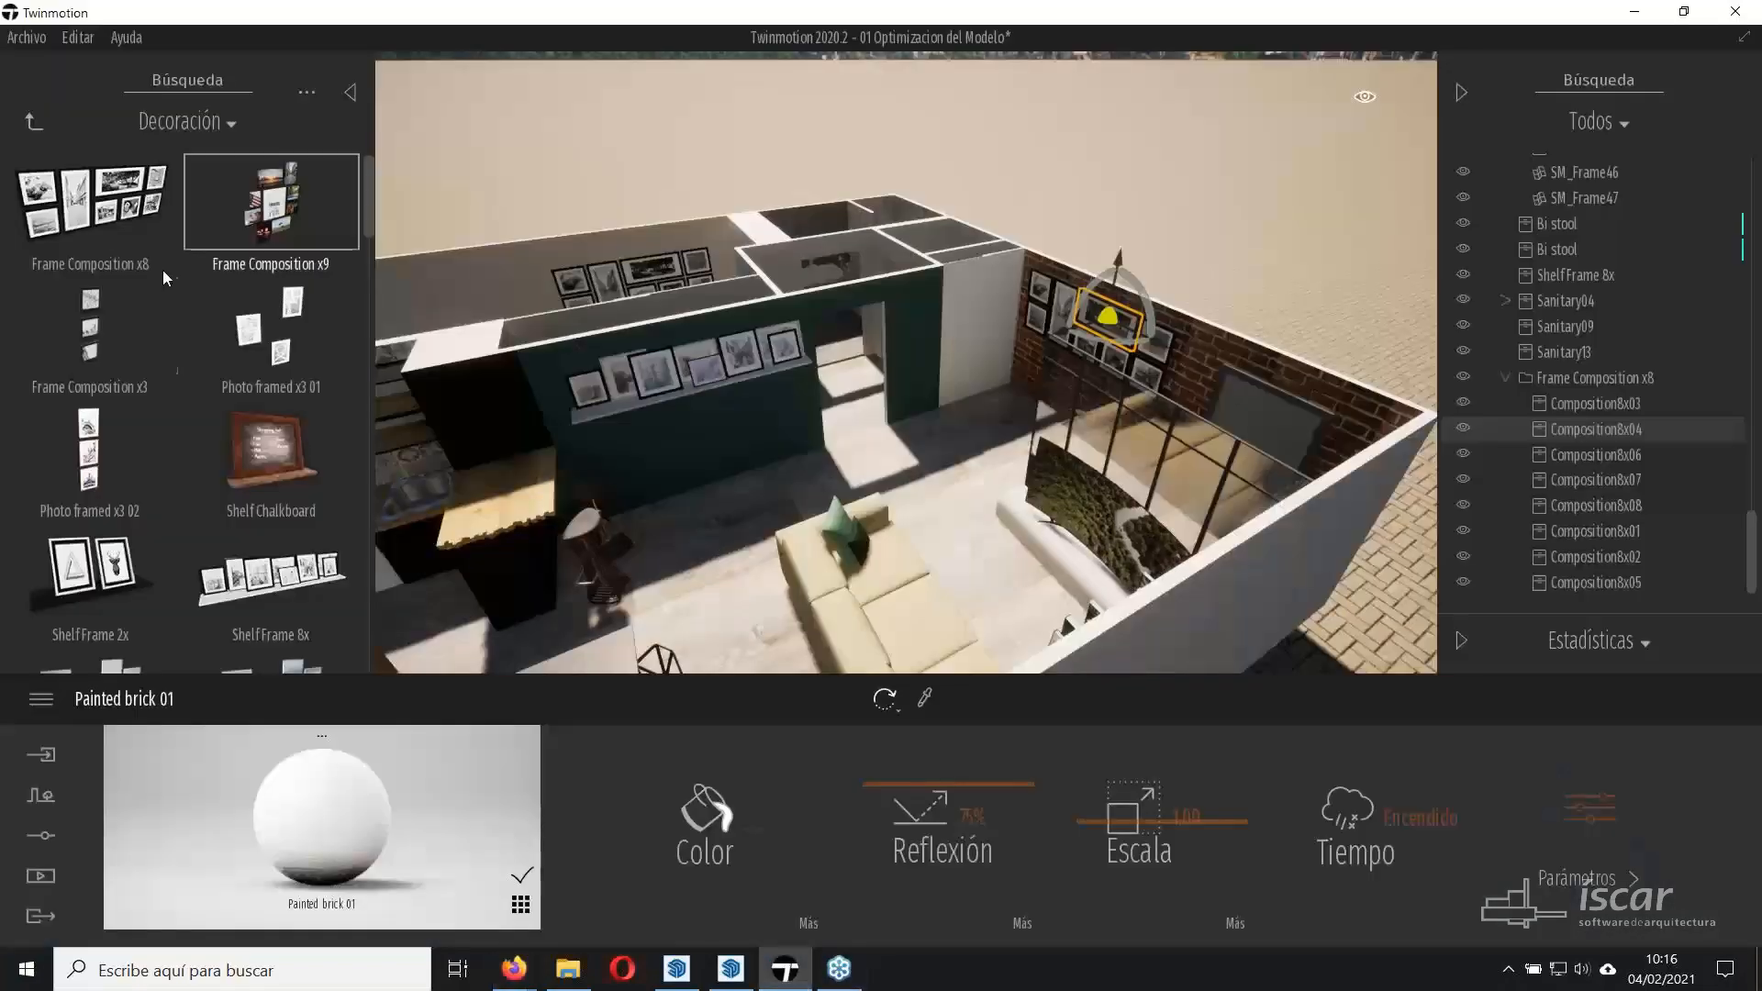
{"action": "left_click_drag", "start_coordinate": [99, 213], "coordinate": [721, 444]}
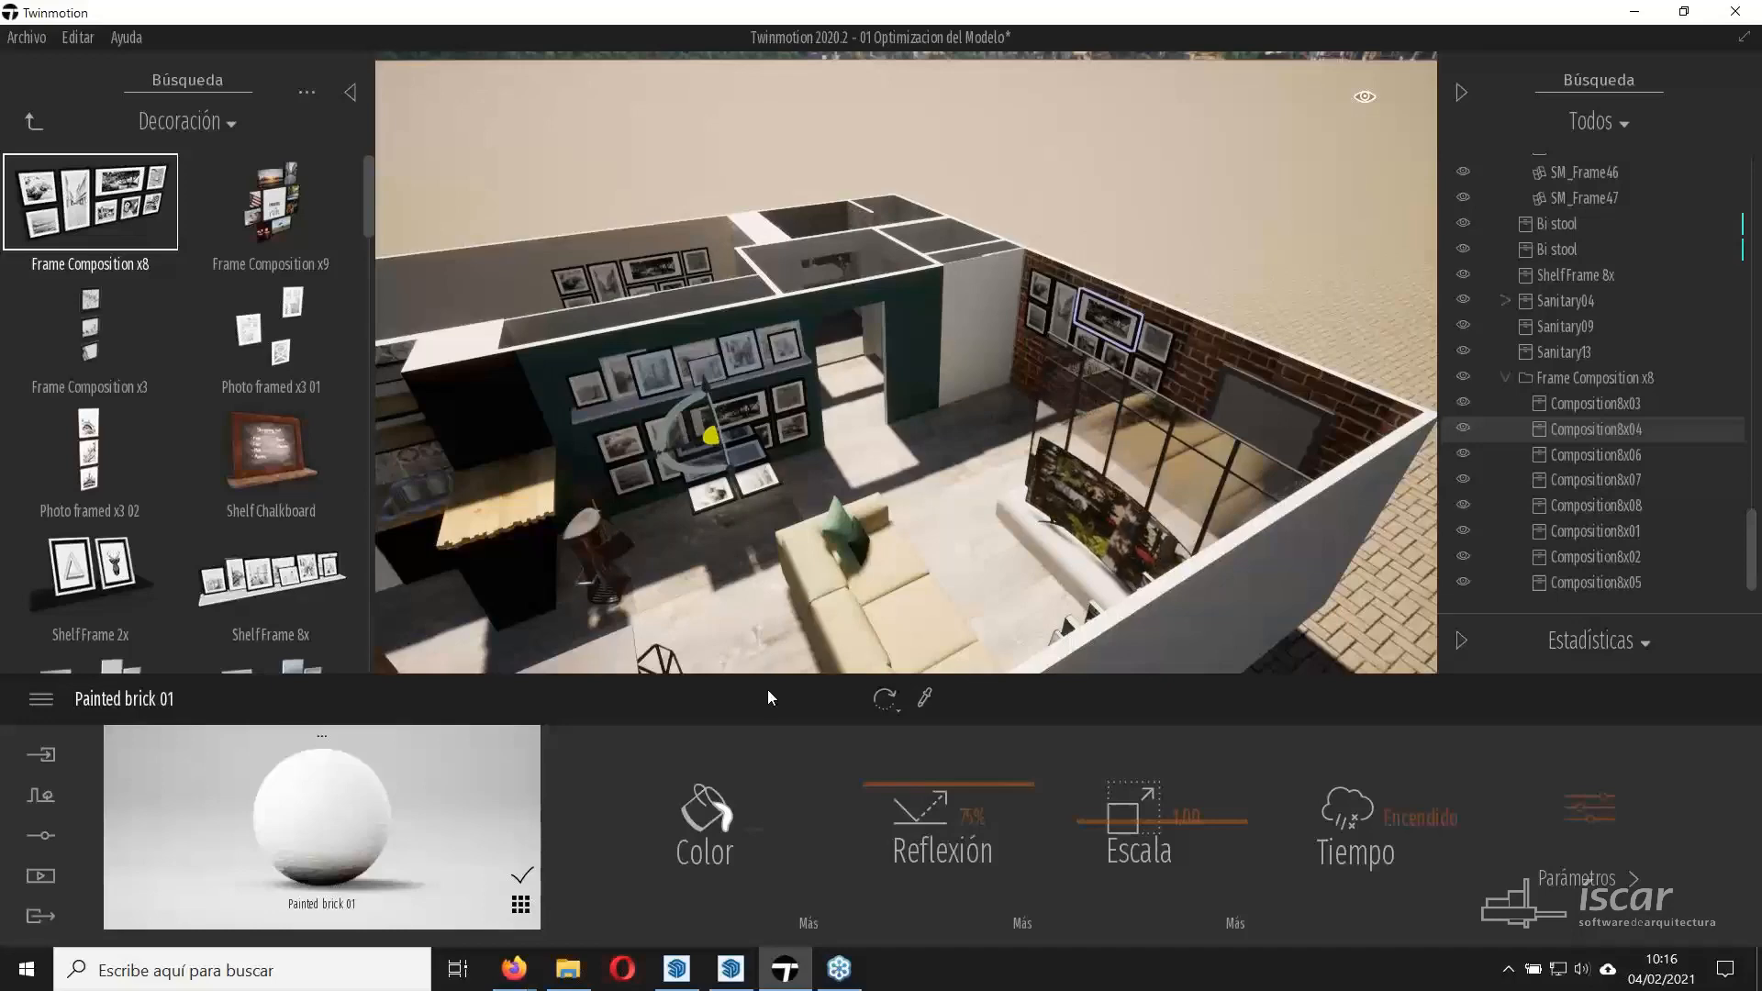
Return to the roadmap in Firefox, close the Quixel Megascans entry and look over the In progress cards.
{"action": "mouse_move", "coordinate": [514, 969]}
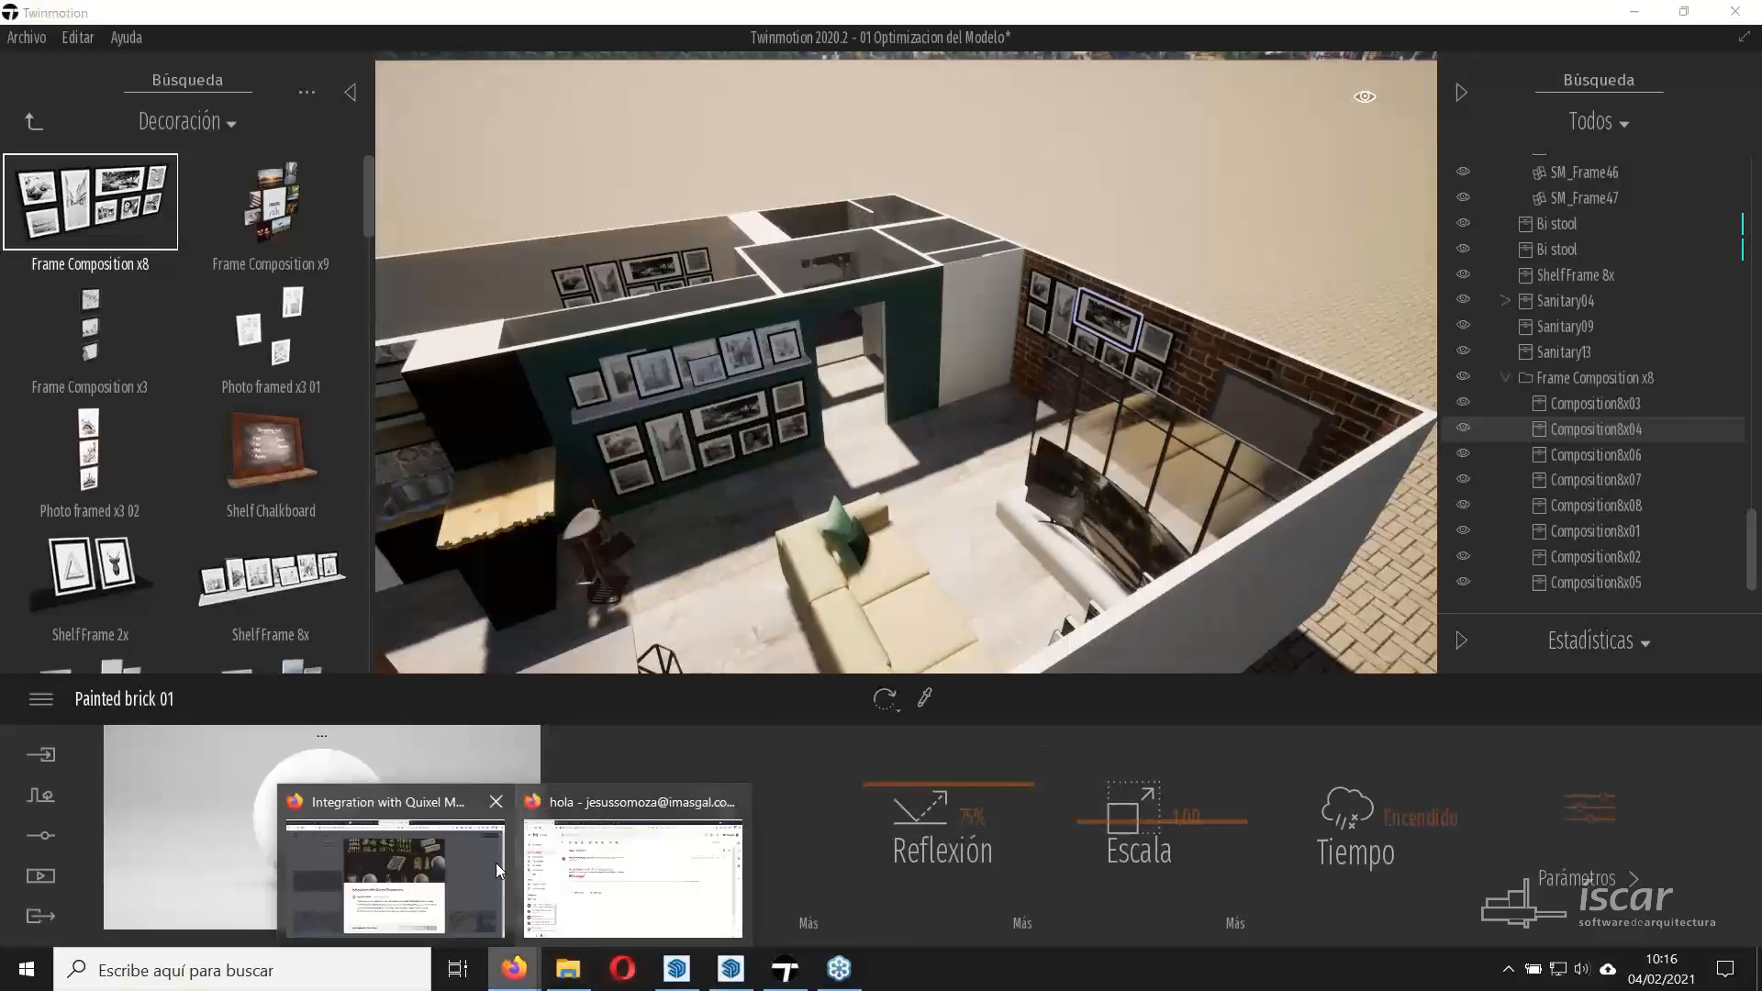
{"action": "left_click", "coordinate": [469, 907]}
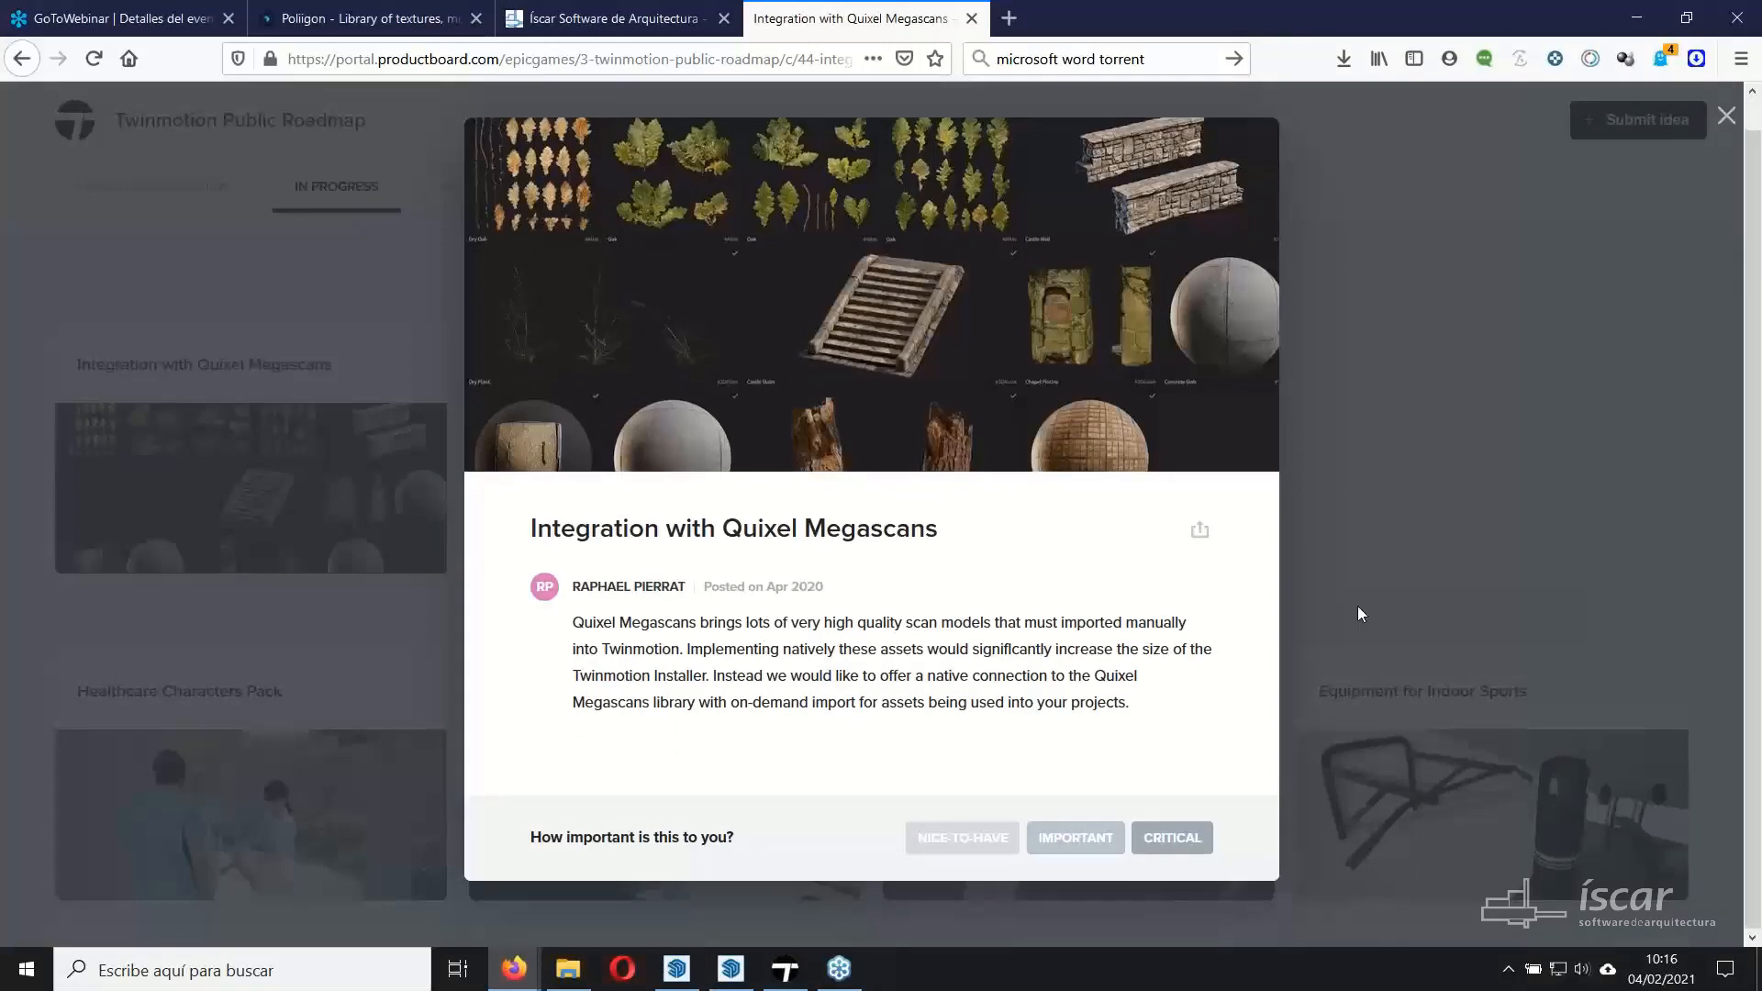
{"action": "left_click", "coordinate": [1357, 605]}
{"action": "scroll", "coordinate": [1053, 542], "scroll_direction": "down", "scroll_amount": 2}
{"action": "scroll", "coordinate": [1053, 543], "scroll_direction": "up", "scroll_amount": 1}
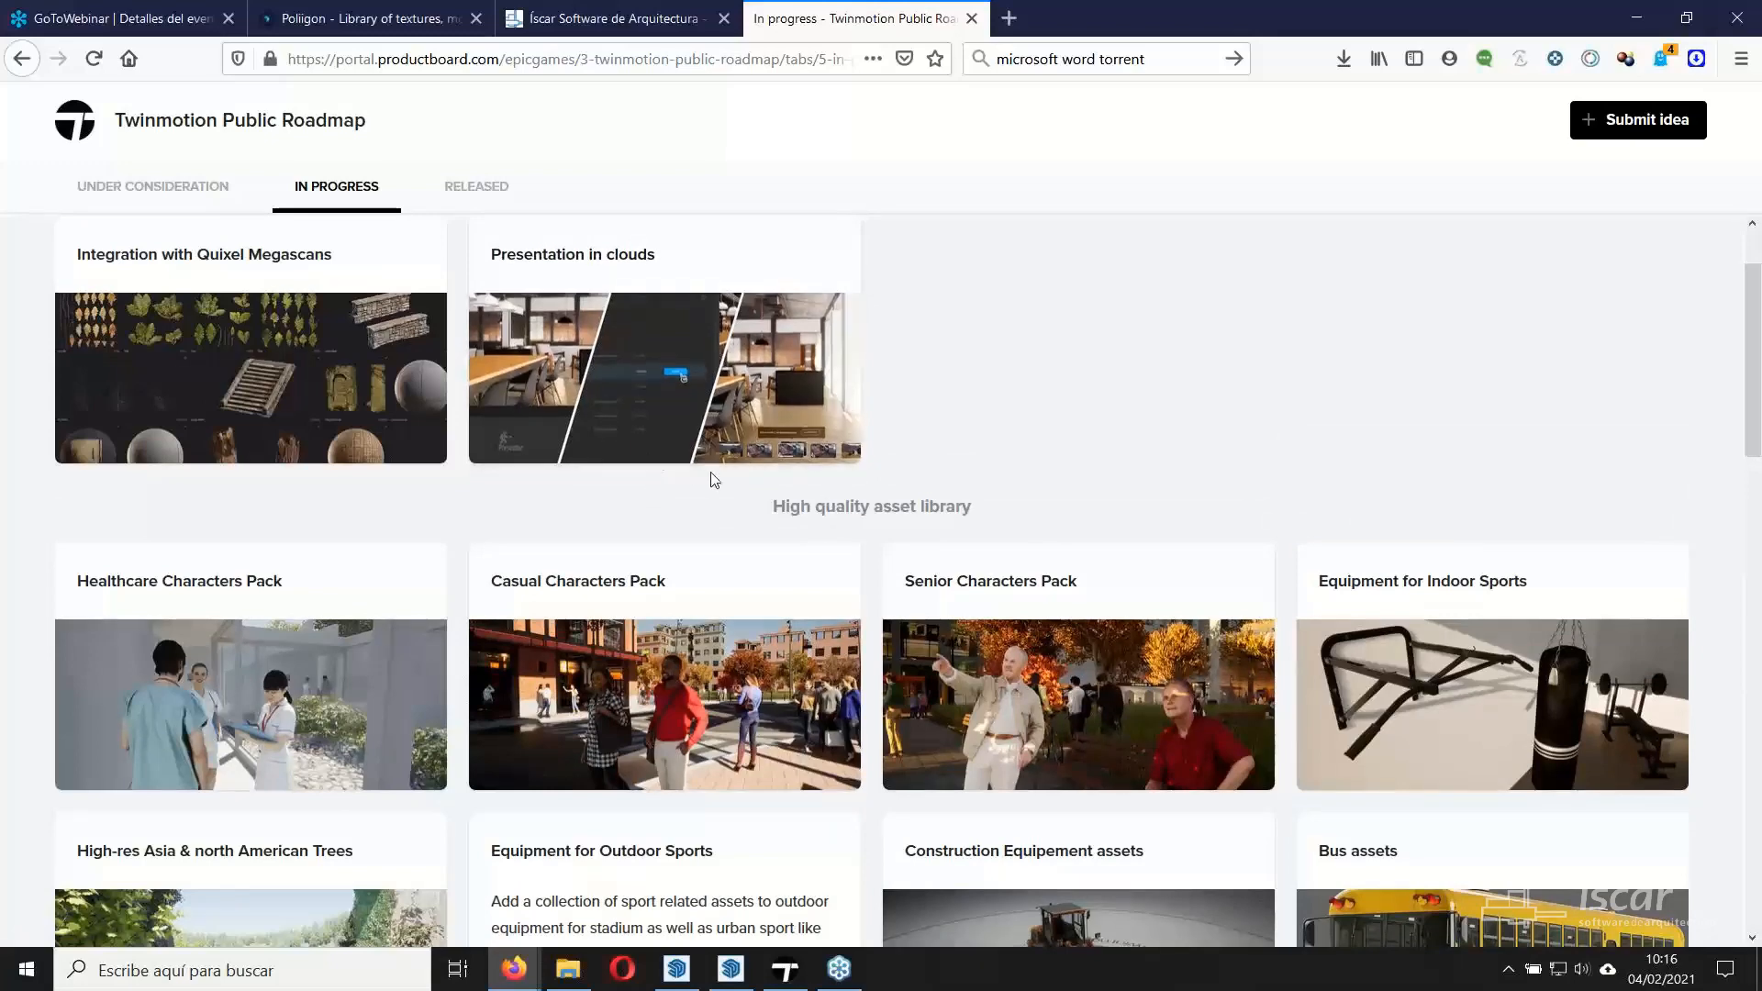
{"action": "scroll", "coordinate": [759, 504], "scroll_direction": "up", "scroll_amount": 1}
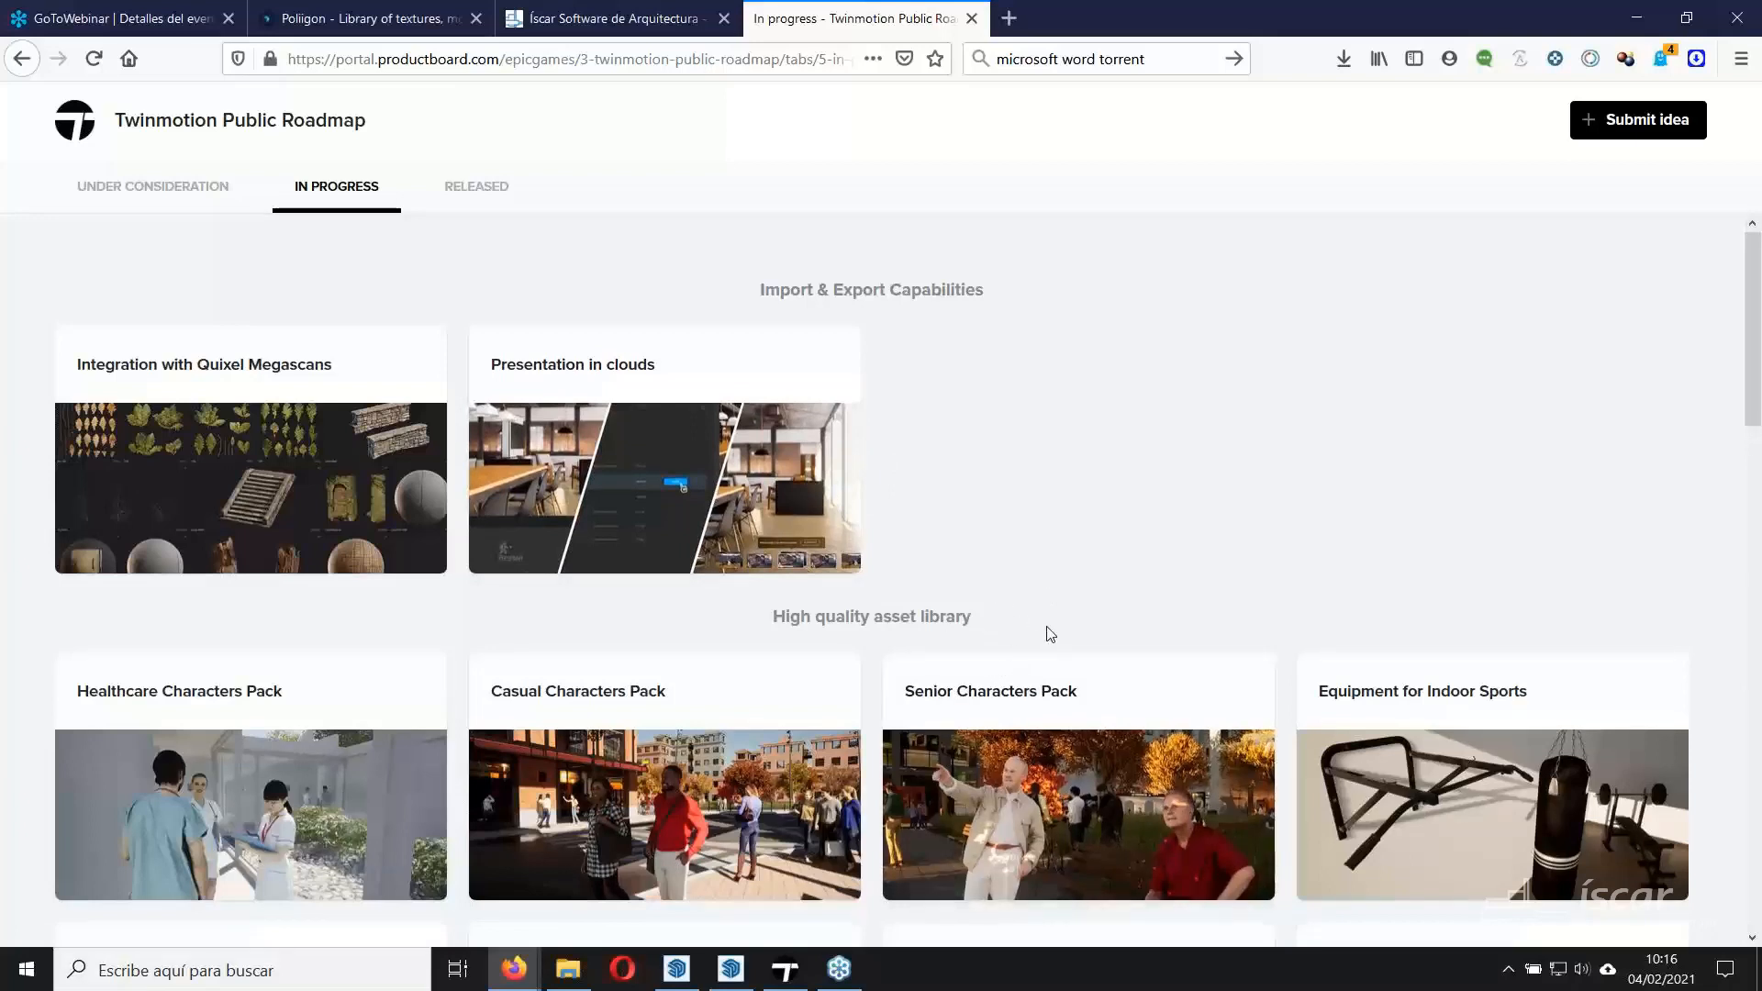
Return to Twinmotion, end the frame composition placement and view the whole apartment from farther away.
{"action": "left_click", "coordinate": [785, 969]}
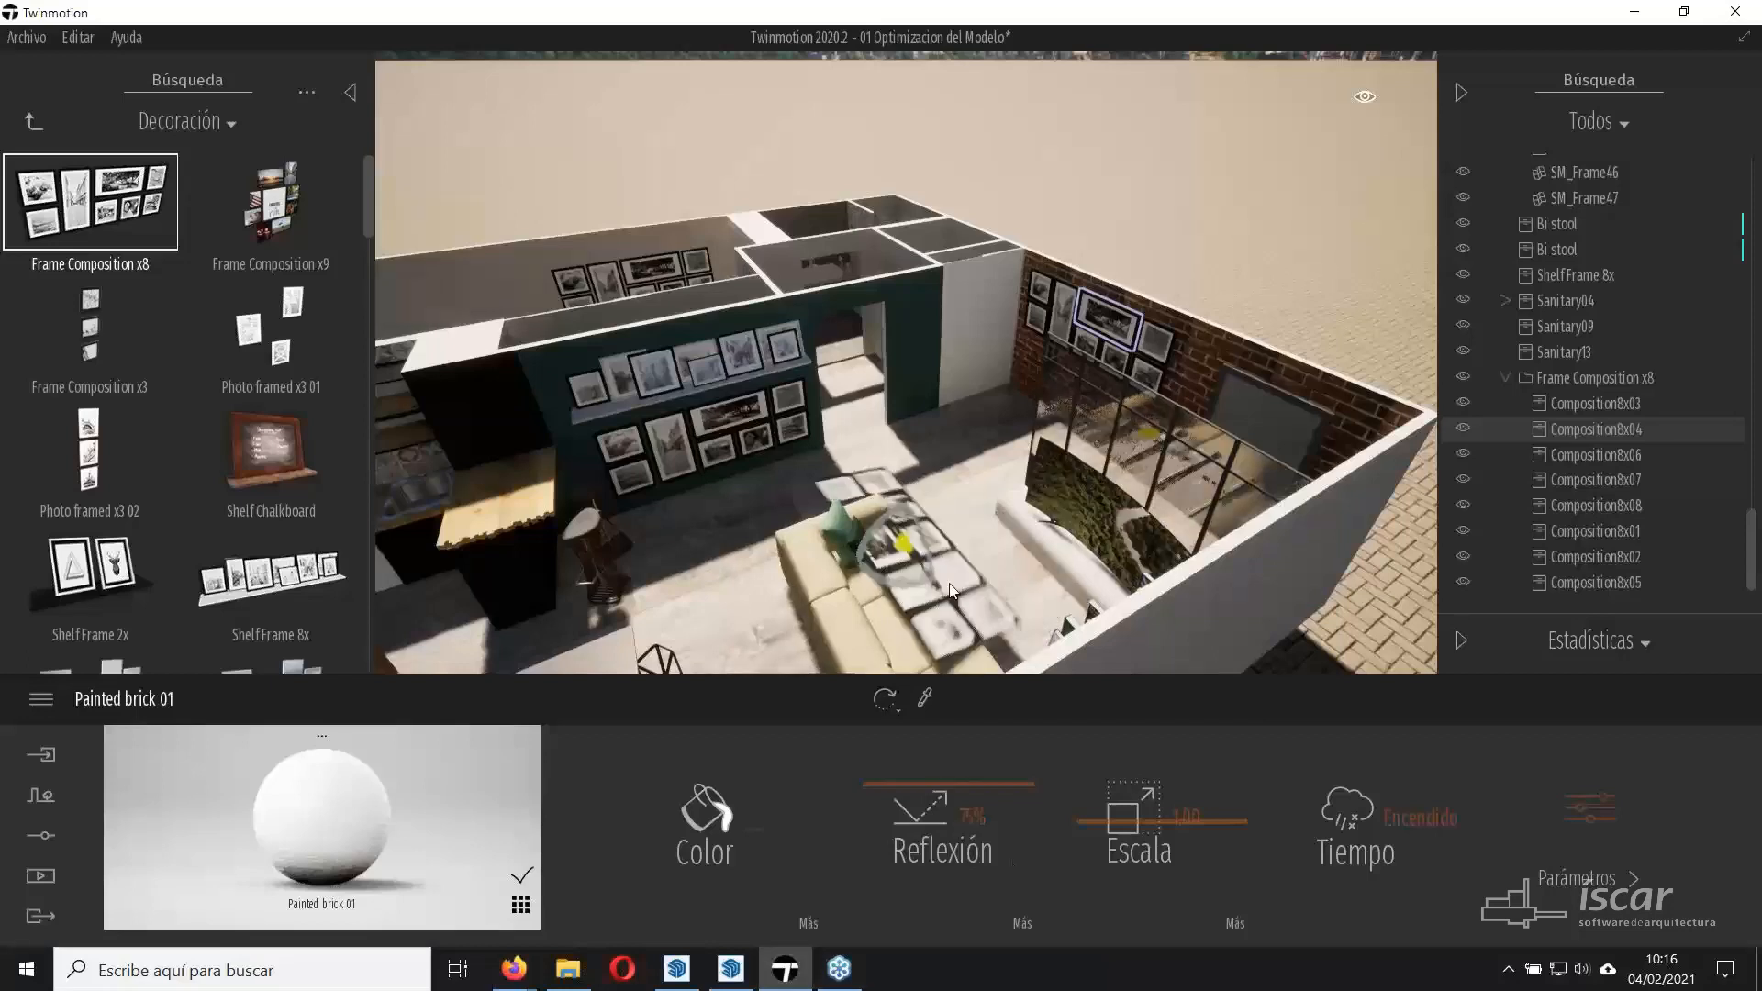
{"action": "key", "text": "Escape"}
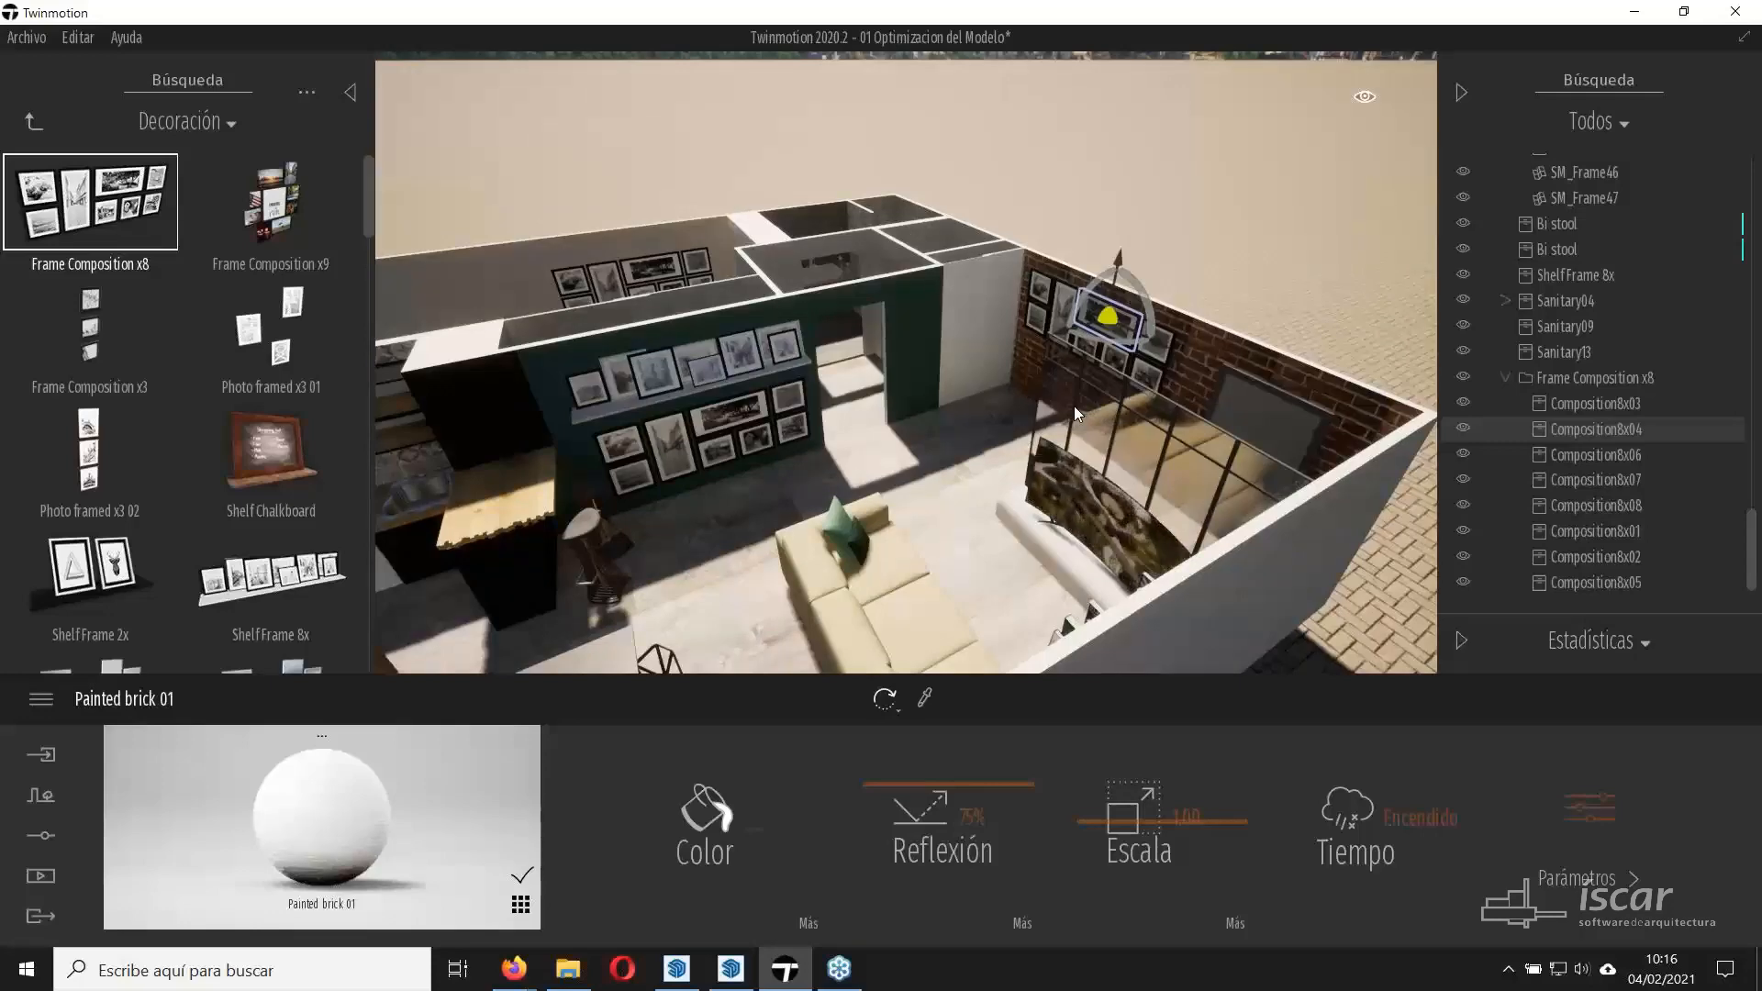
{"action": "right_click_drag", "start_coordinate": [1092, 433], "coordinate": [1172, 463]}
{"action": "key", "text": "s"}
{"action": "key", "text": "s"}
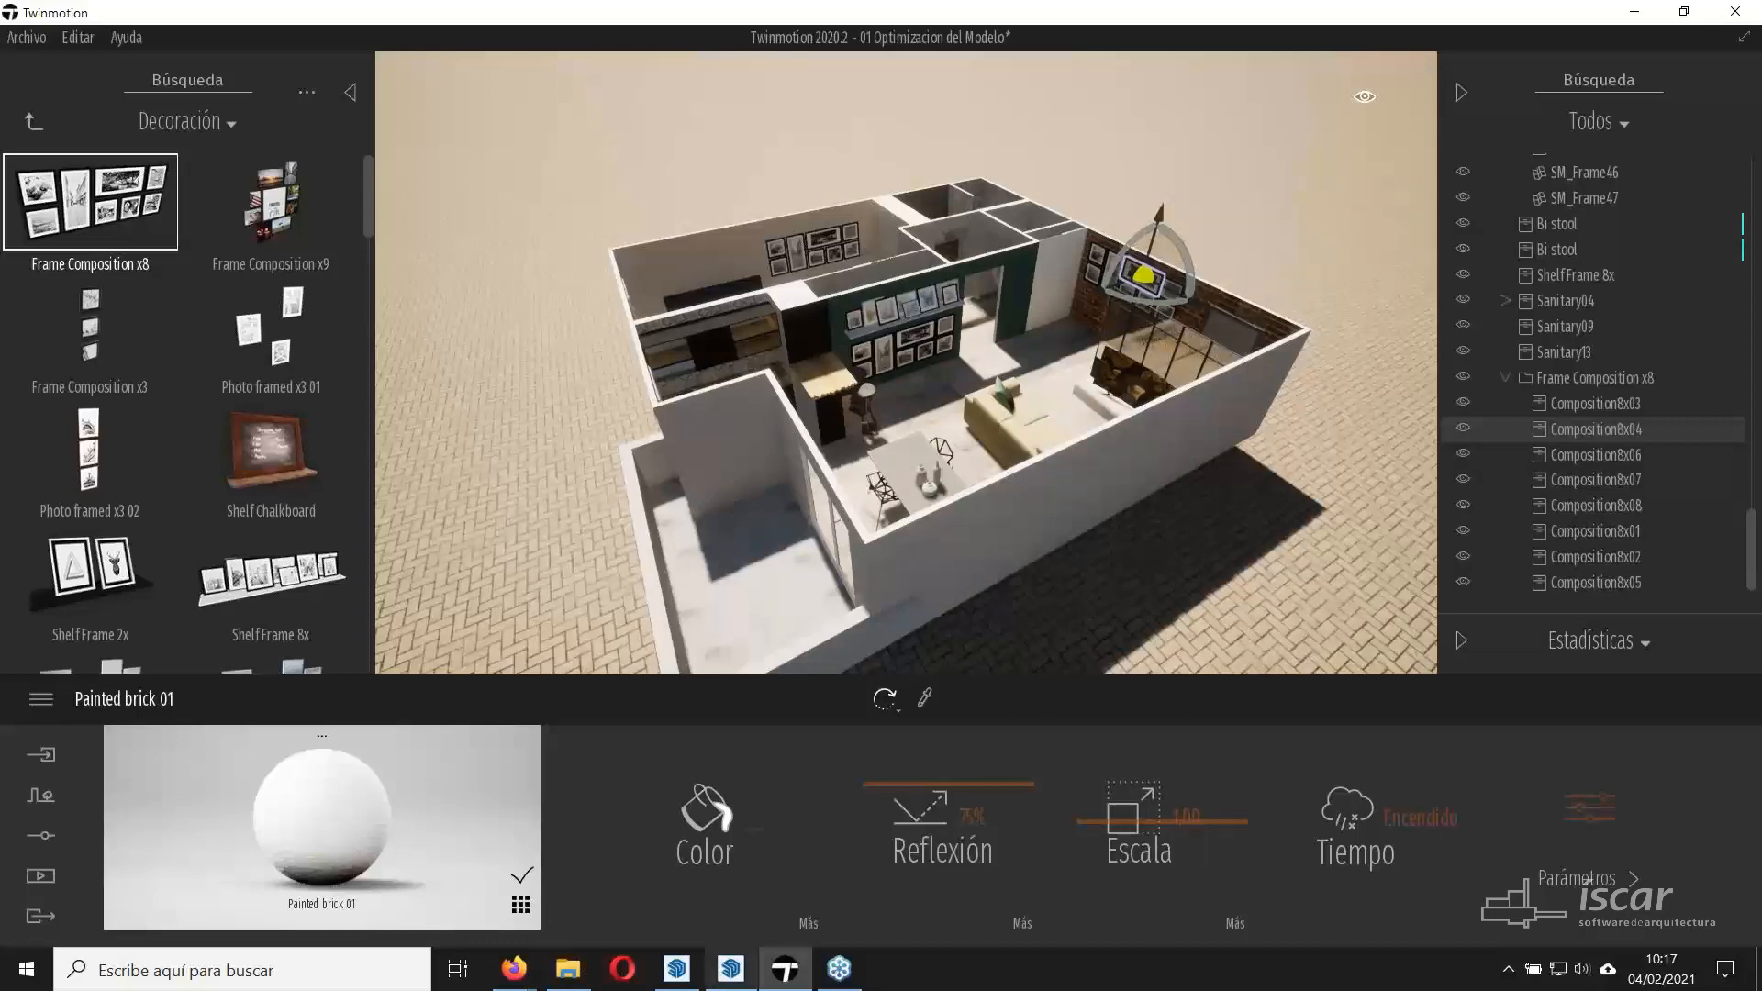
Switch to the 01_Basicos.skp model in SketchUp and check a face and an edge of the rear green cube.
{"action": "left_click", "coordinate": [677, 968]}
{"action": "left_click", "coordinate": [731, 969]}
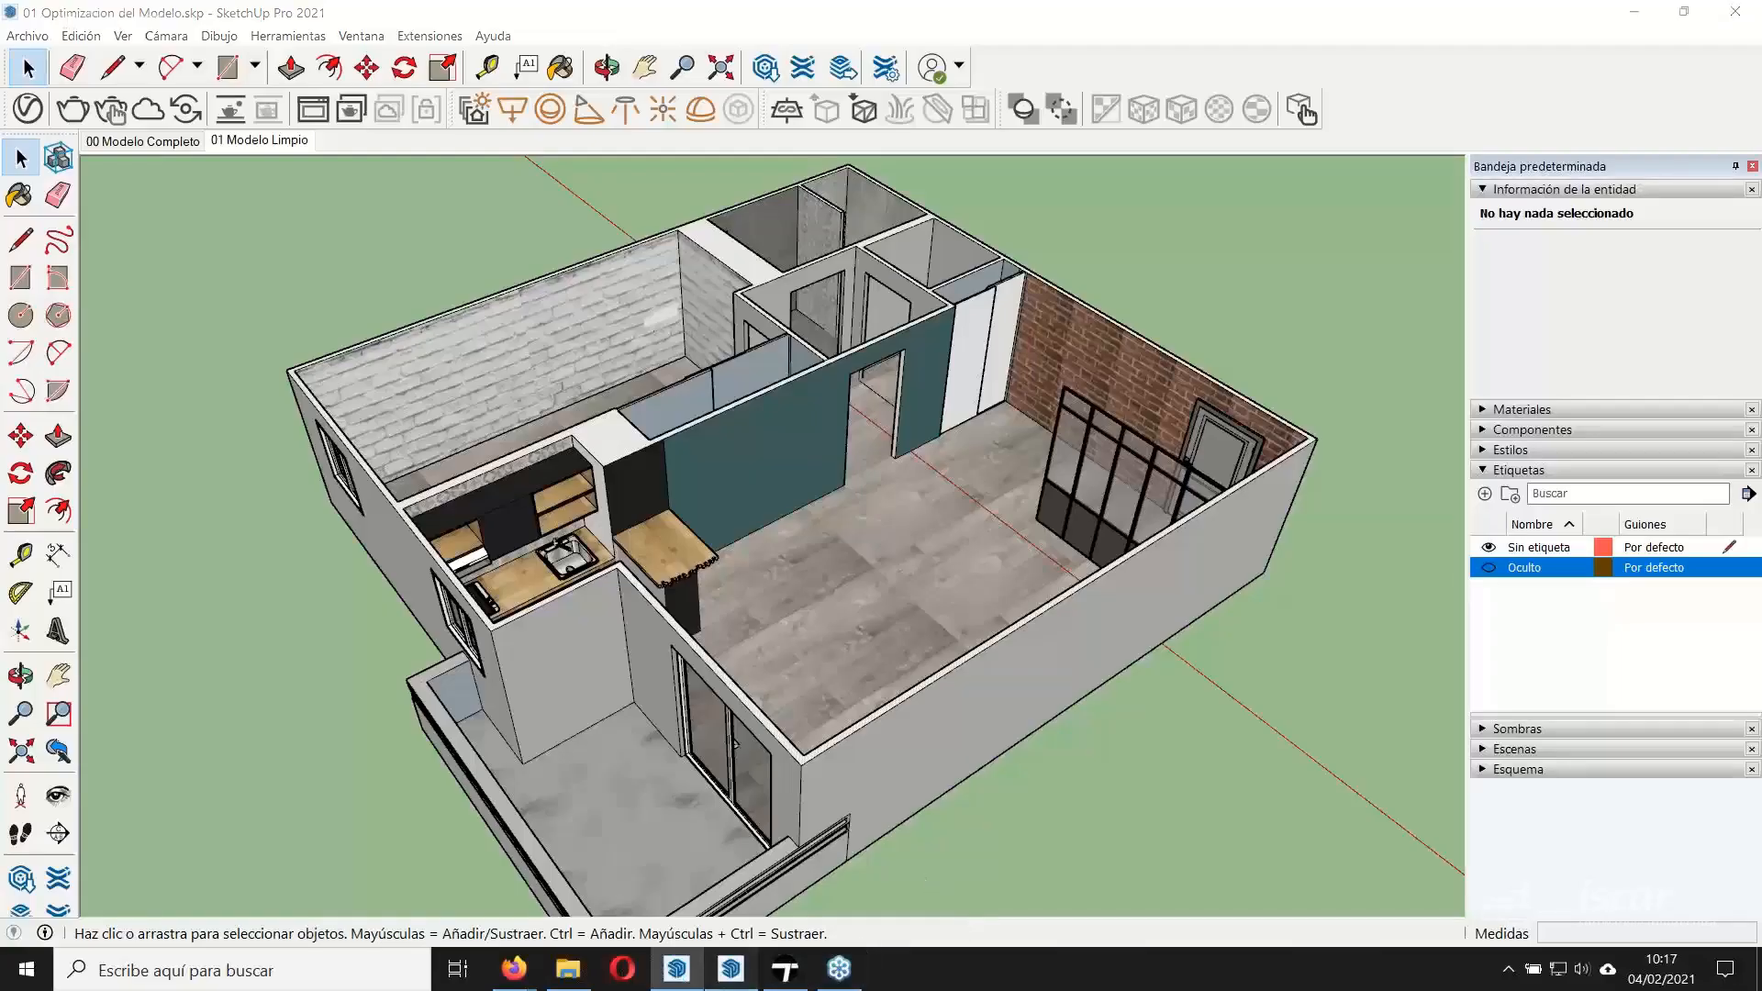
{"action": "middle_click_drag", "start_coordinate": [804, 640], "coordinate": [869, 689]}
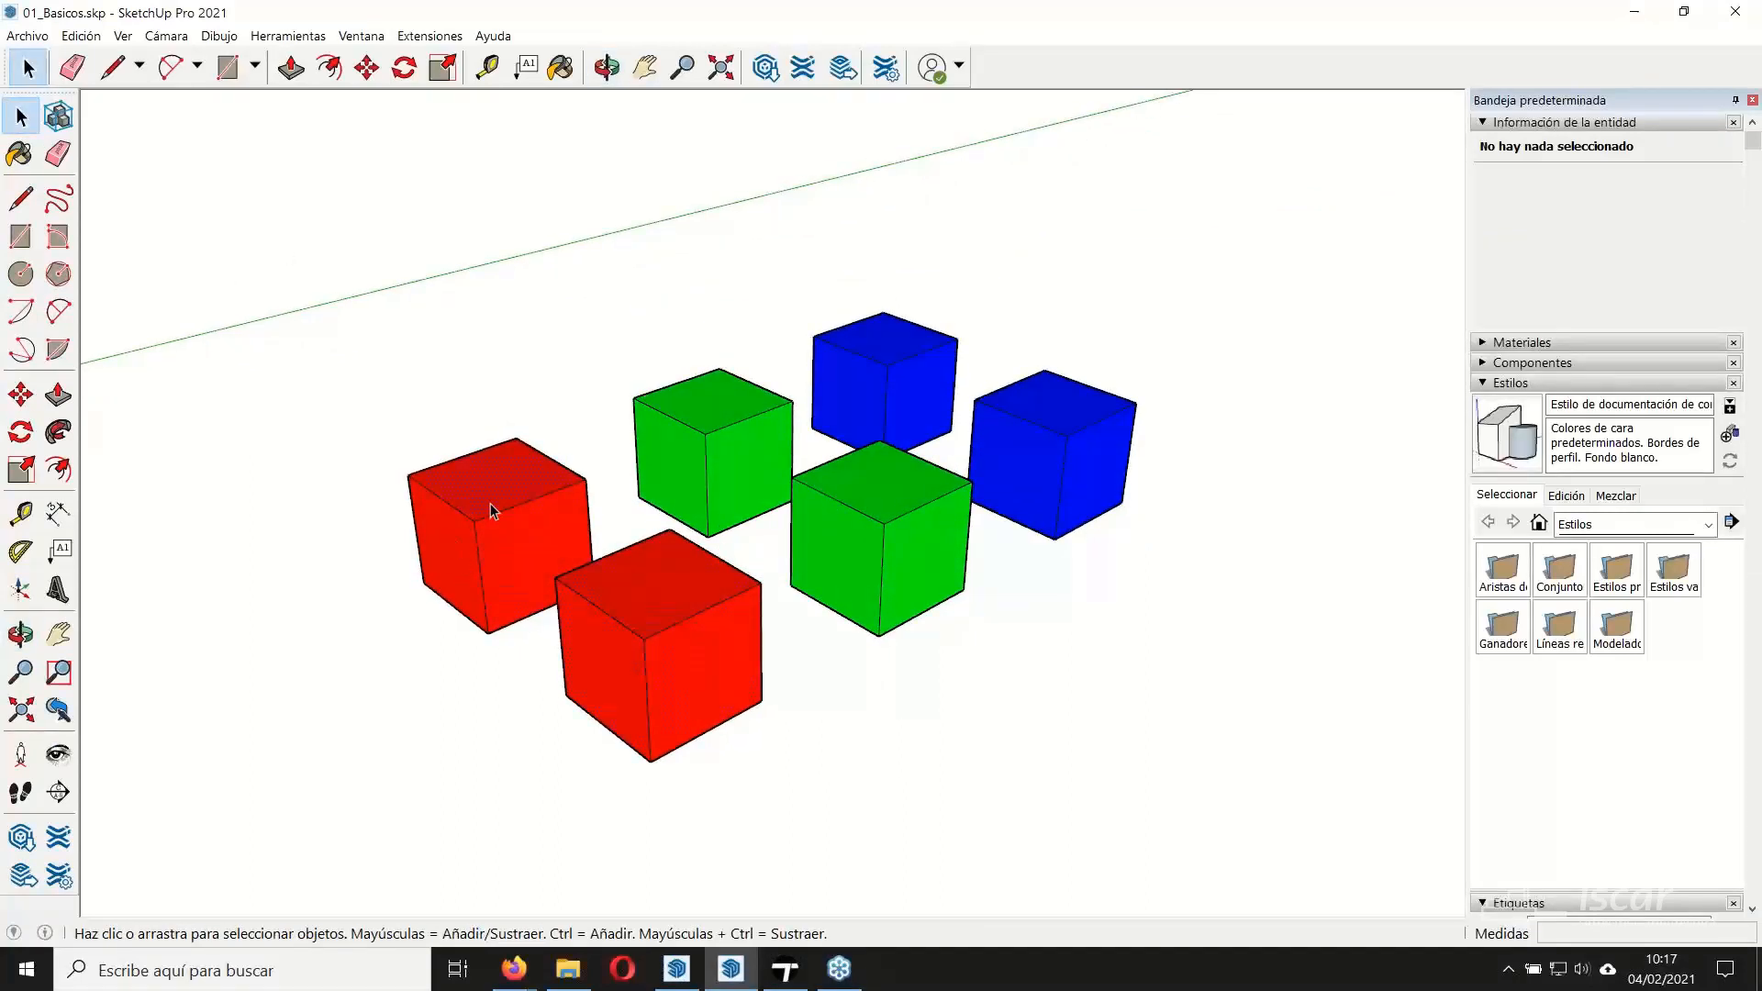
{"action": "left_click", "coordinate": [677, 456]}
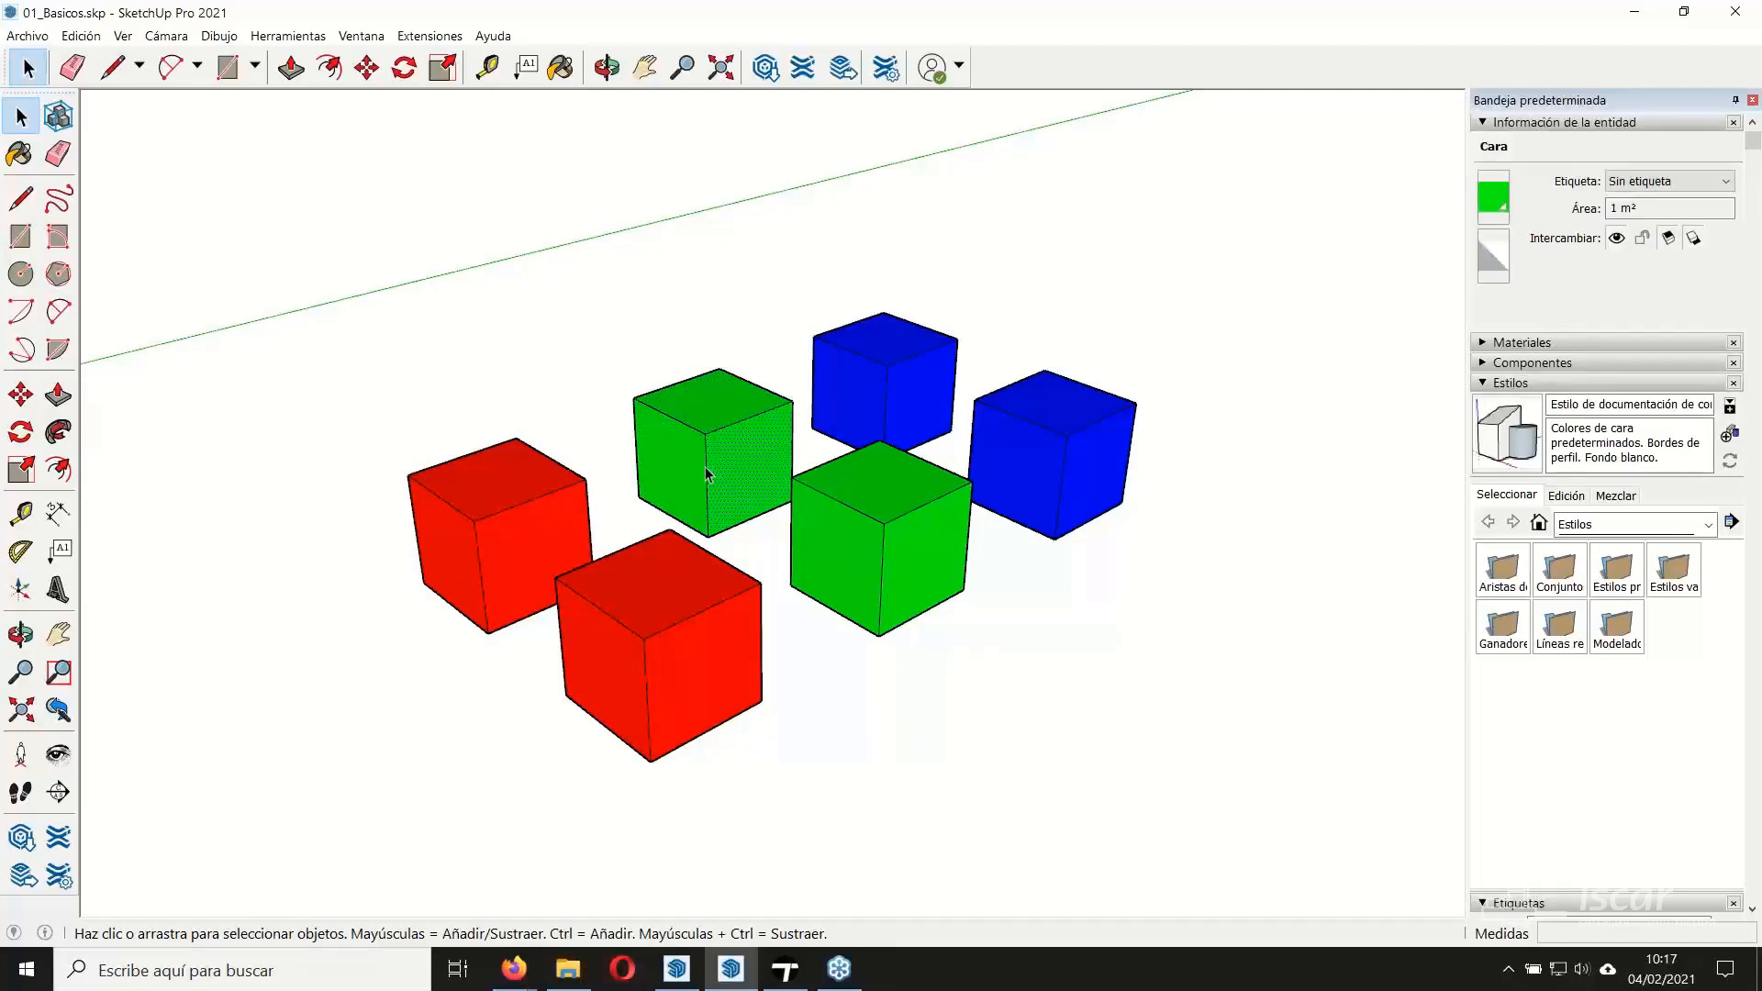
{"action": "left_click", "coordinate": [706, 470]}
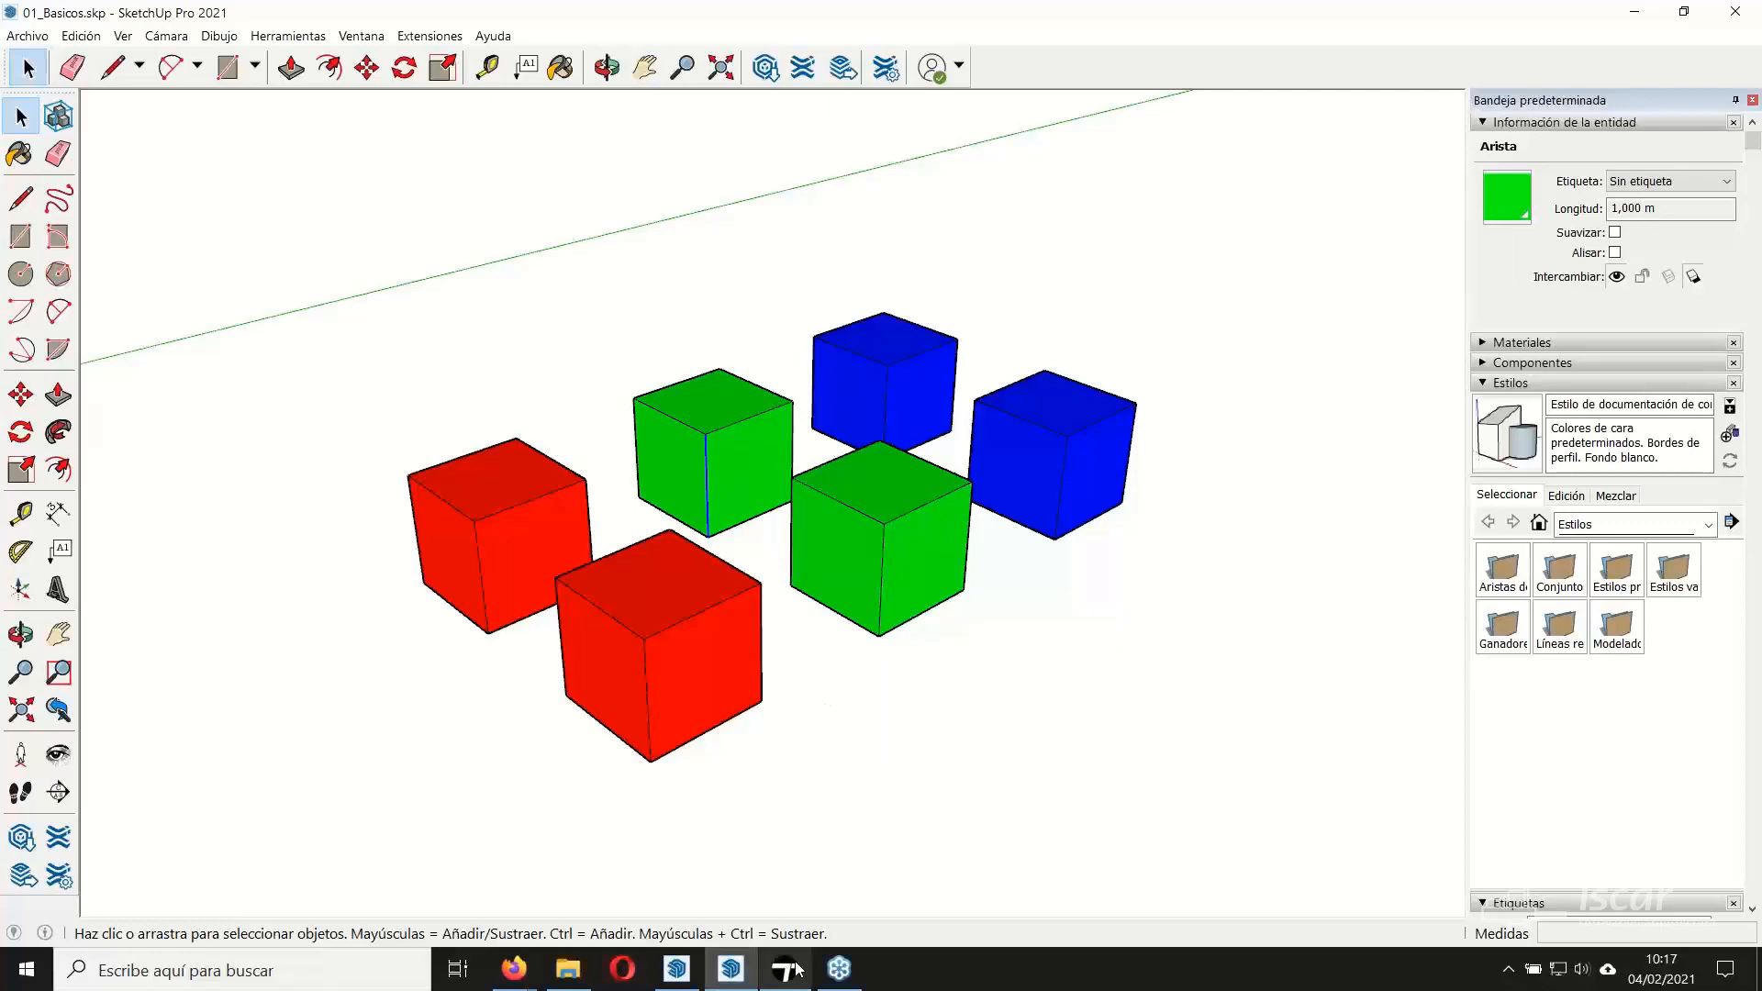
Switch to Twinmotion and start a new empty scene.
{"action": "left_click", "coordinate": [795, 969]}
{"action": "left_click", "coordinate": [30, 37]}
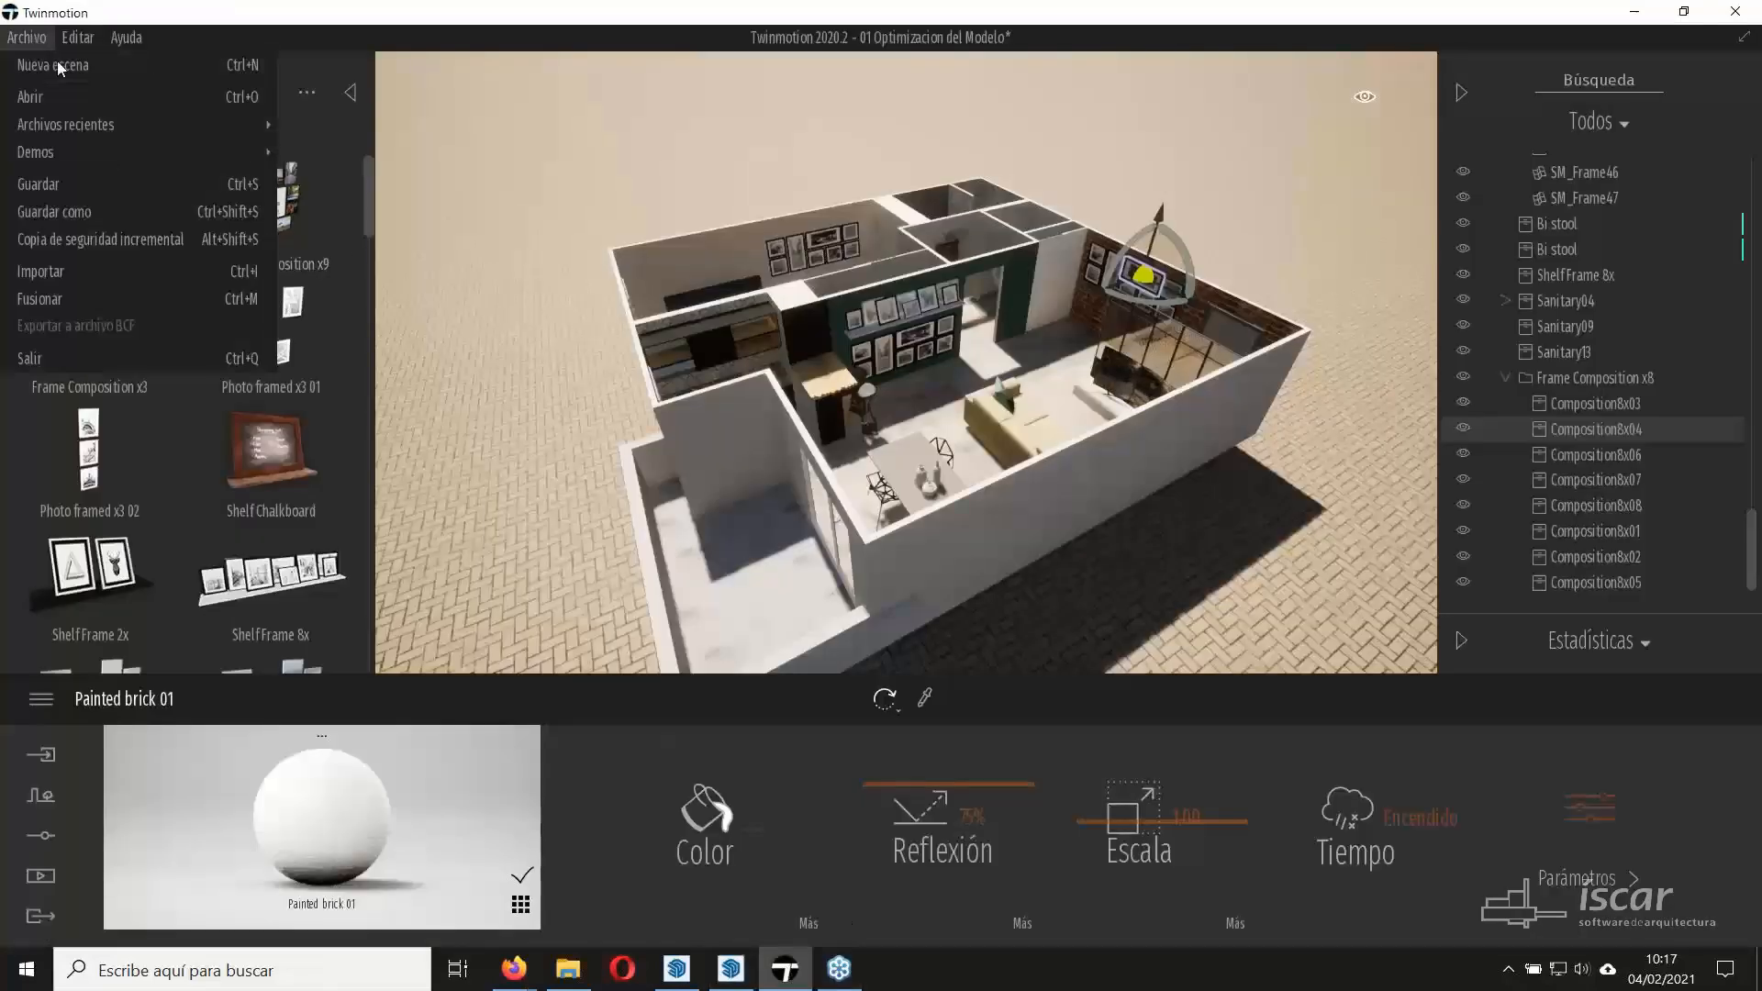
{"action": "left_click", "coordinate": [57, 60]}
{"action": "left_click", "coordinate": [921, 559]}
Import 01_Basicos.skp as geometry, reviewing the import options and keeping Fusionar por material.
{"action": "left_click", "coordinate": [27, 37]}
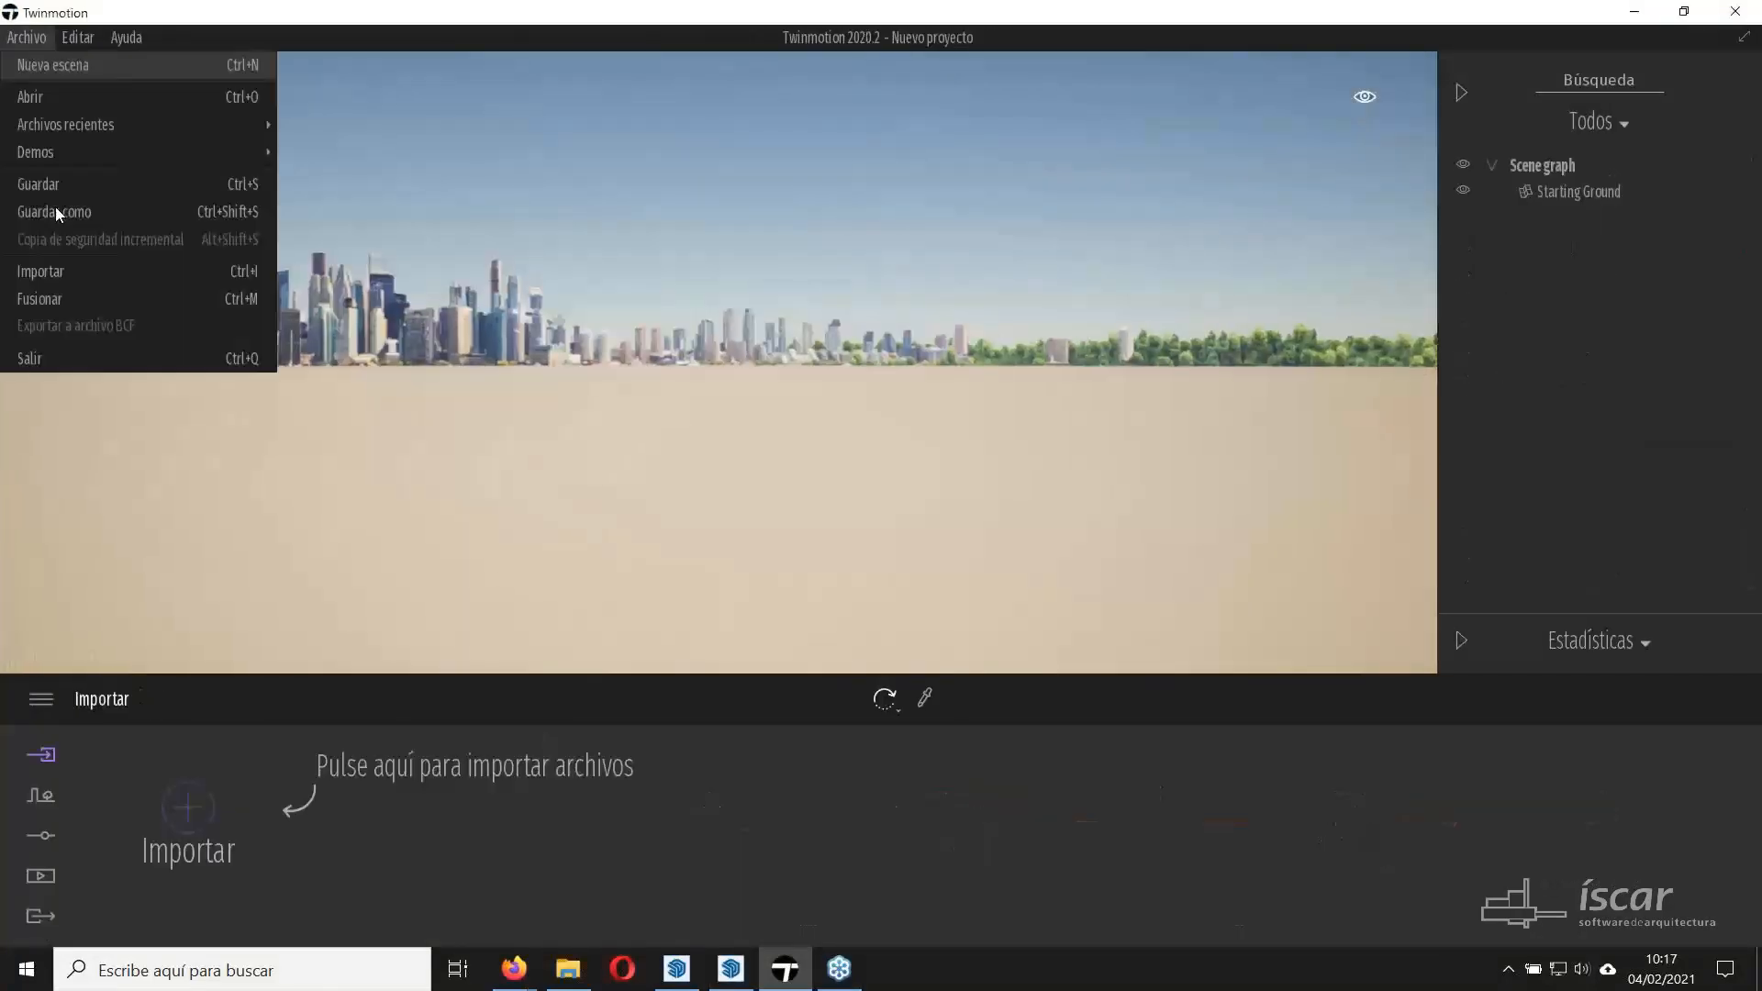
{"action": "left_click", "coordinate": [40, 270]}
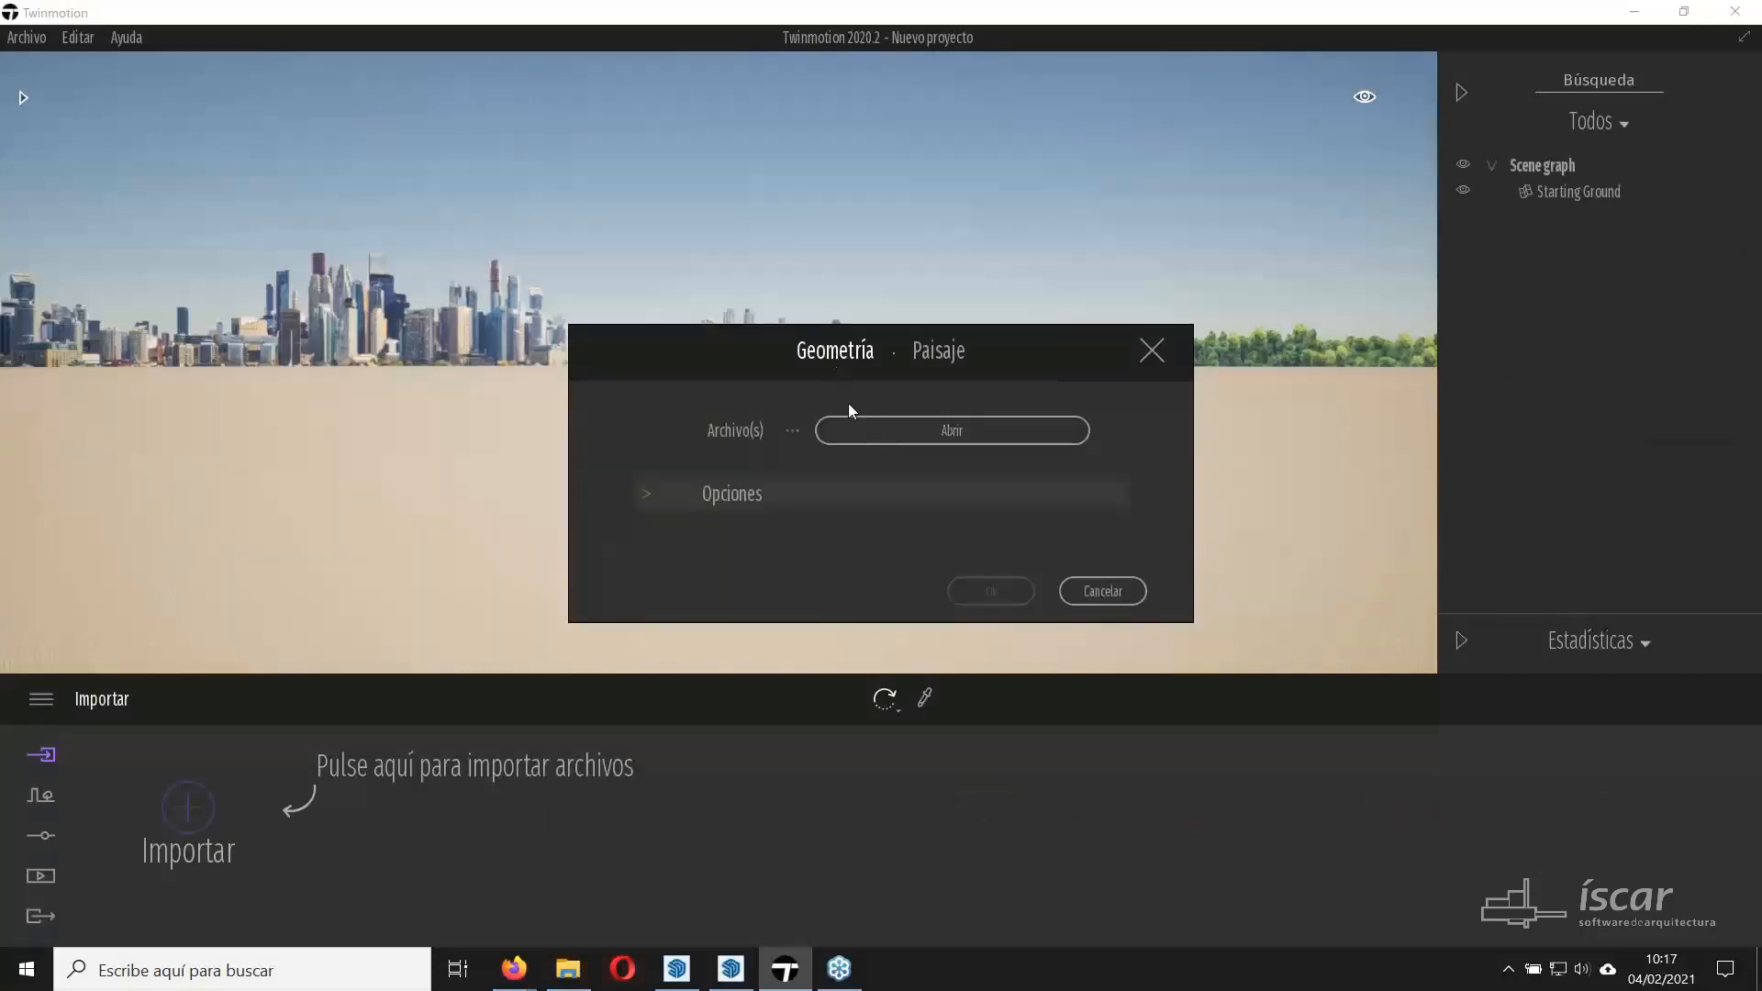
{"action": "left_click", "coordinate": [933, 433]}
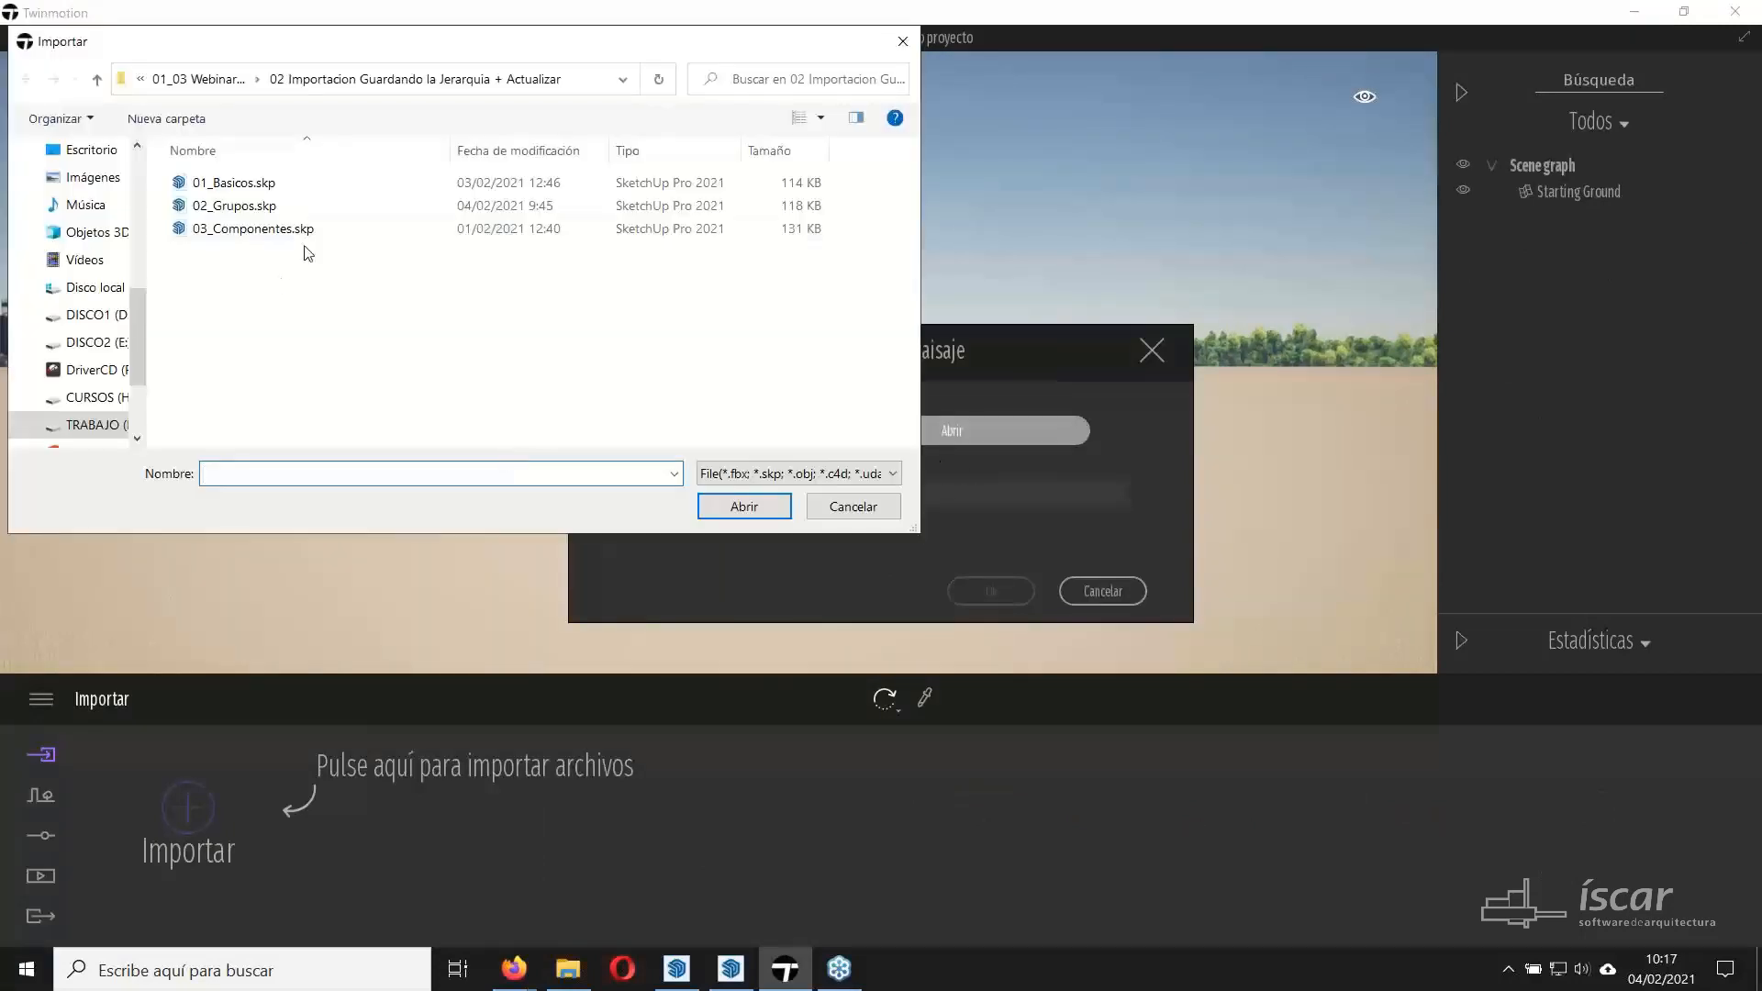
{"action": "left_click", "coordinate": [248, 186]}
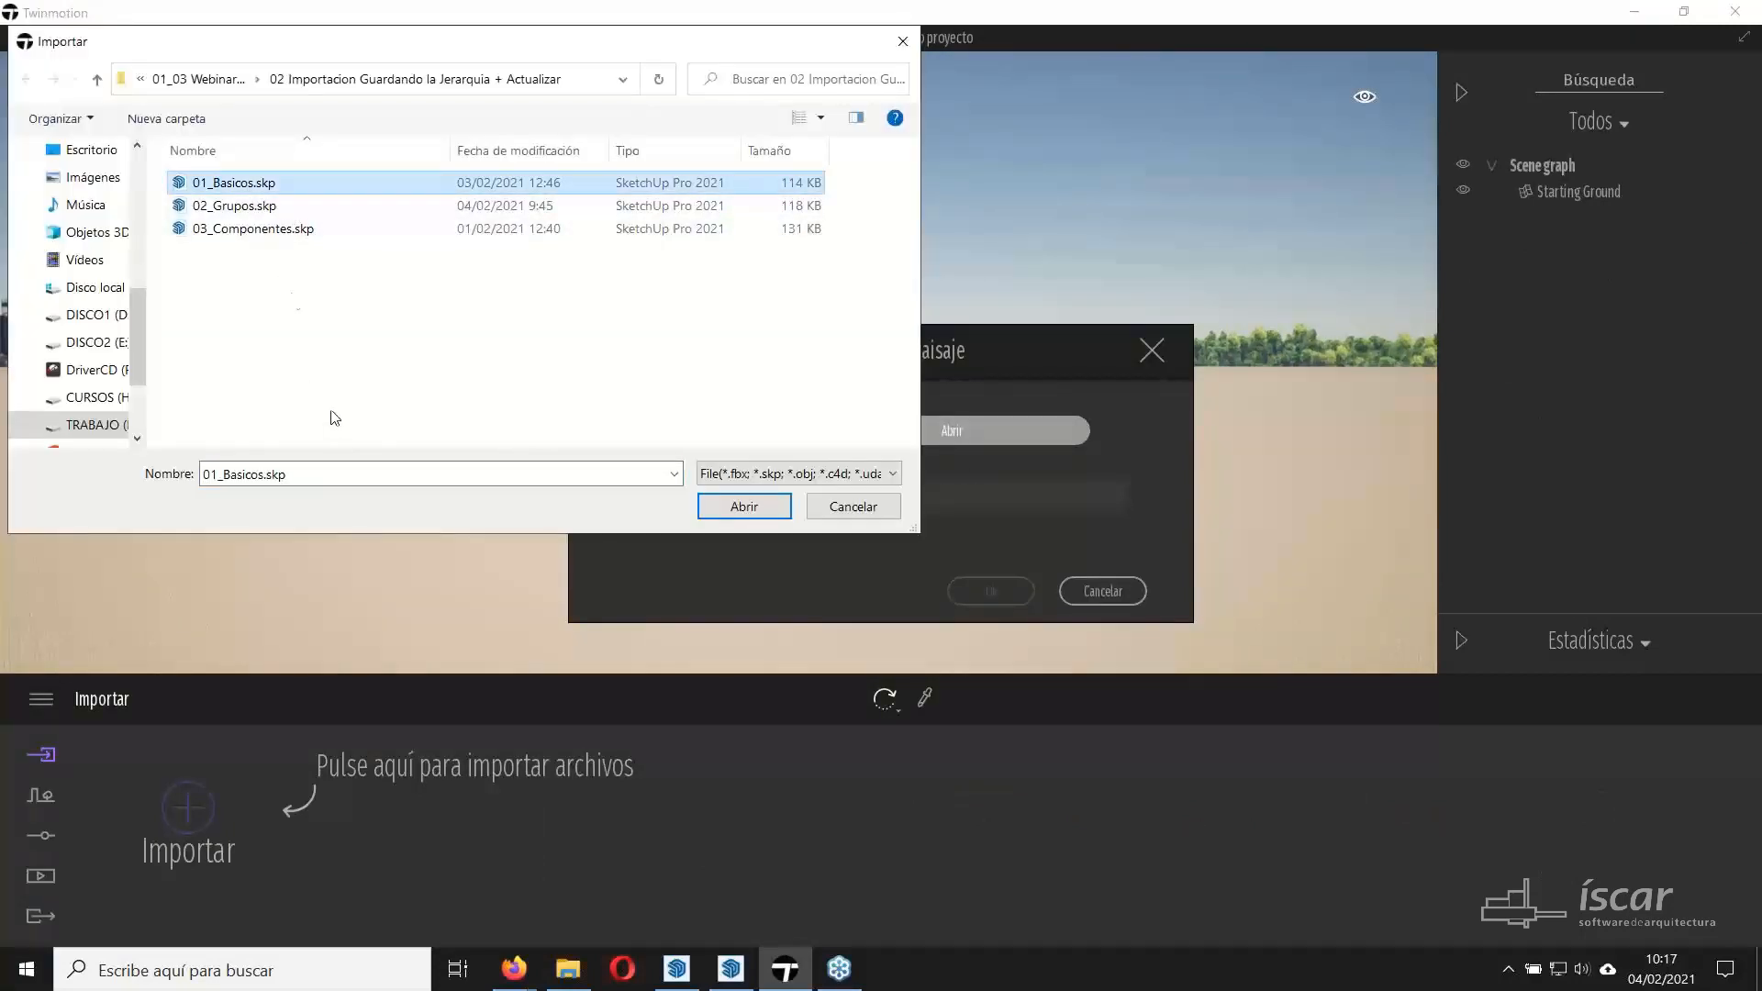
{"action": "left_click", "coordinate": [751, 508]}
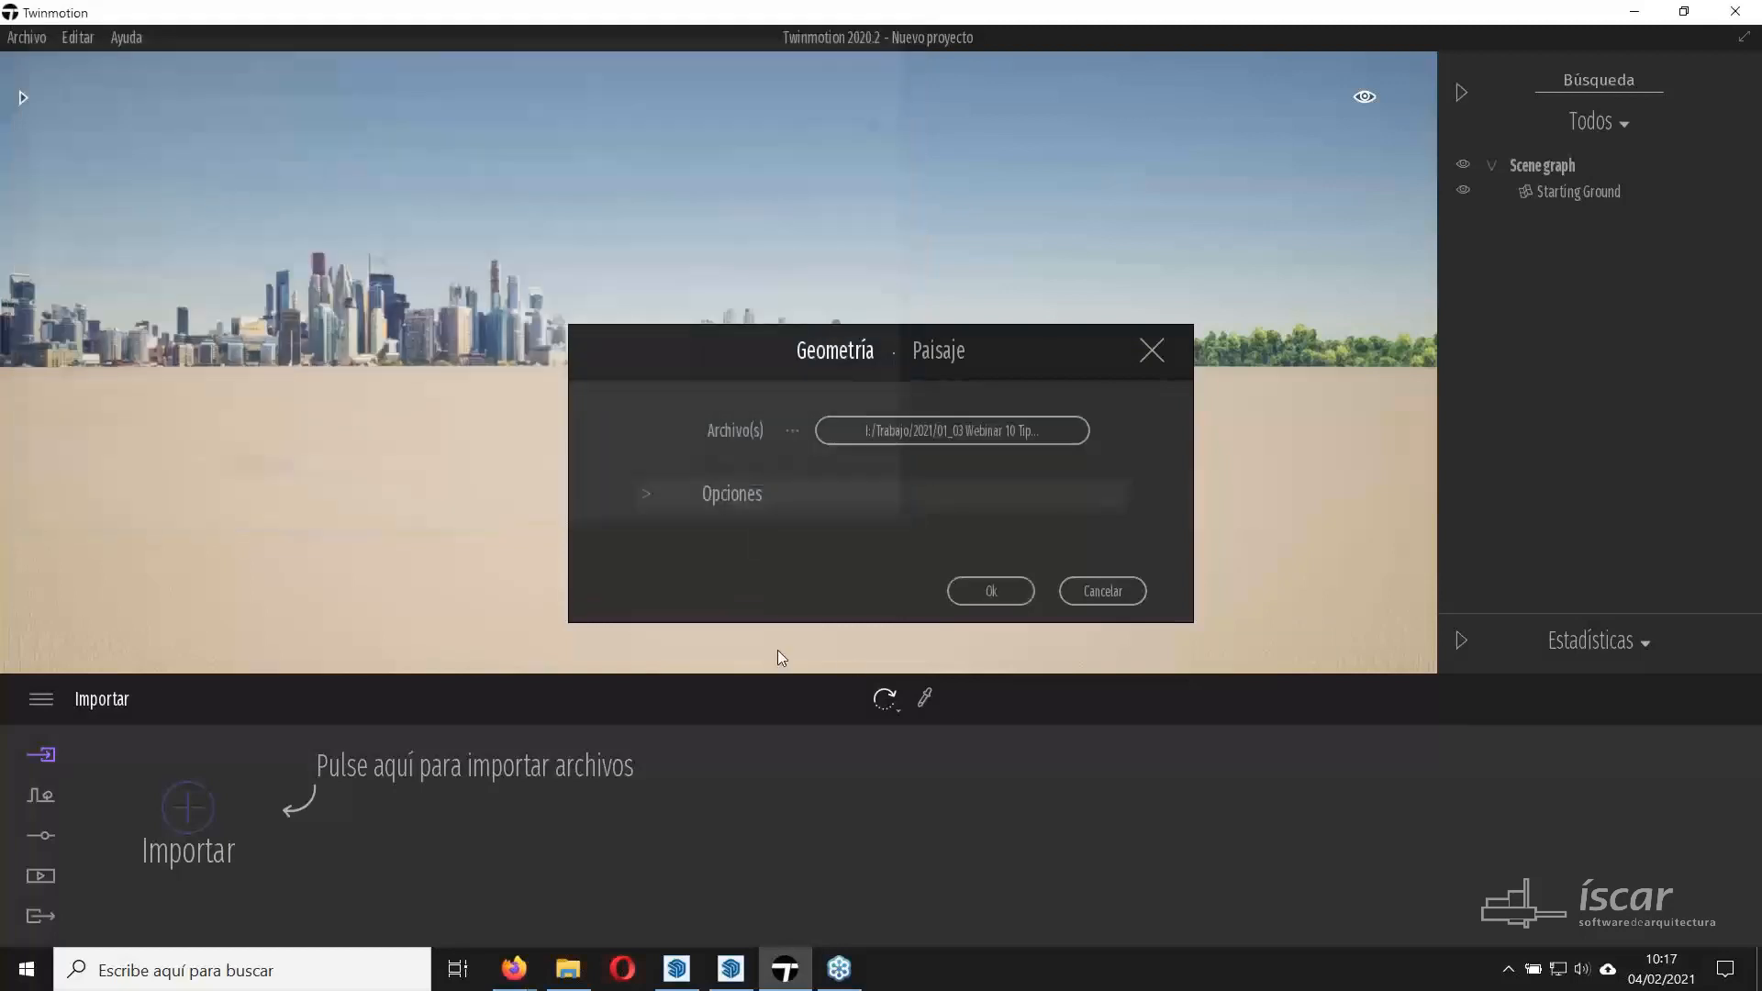
{"action": "left_click", "coordinate": [645, 494]}
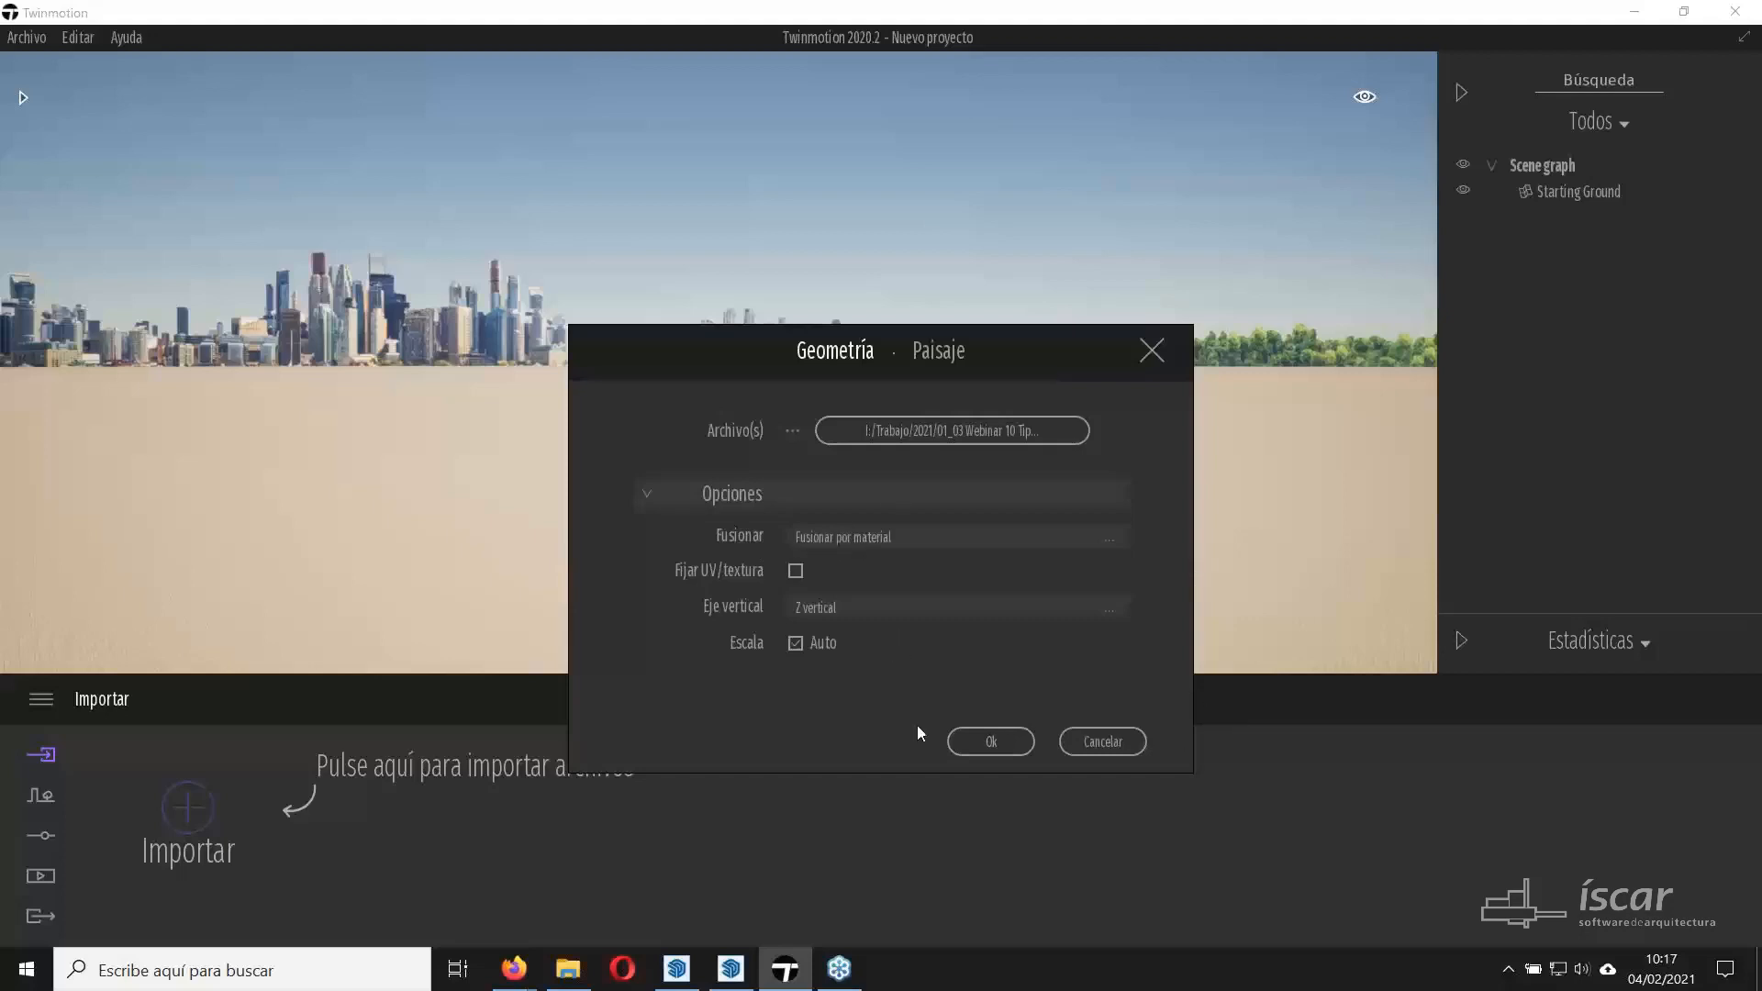
{"action": "left_click", "coordinate": [653, 497]}
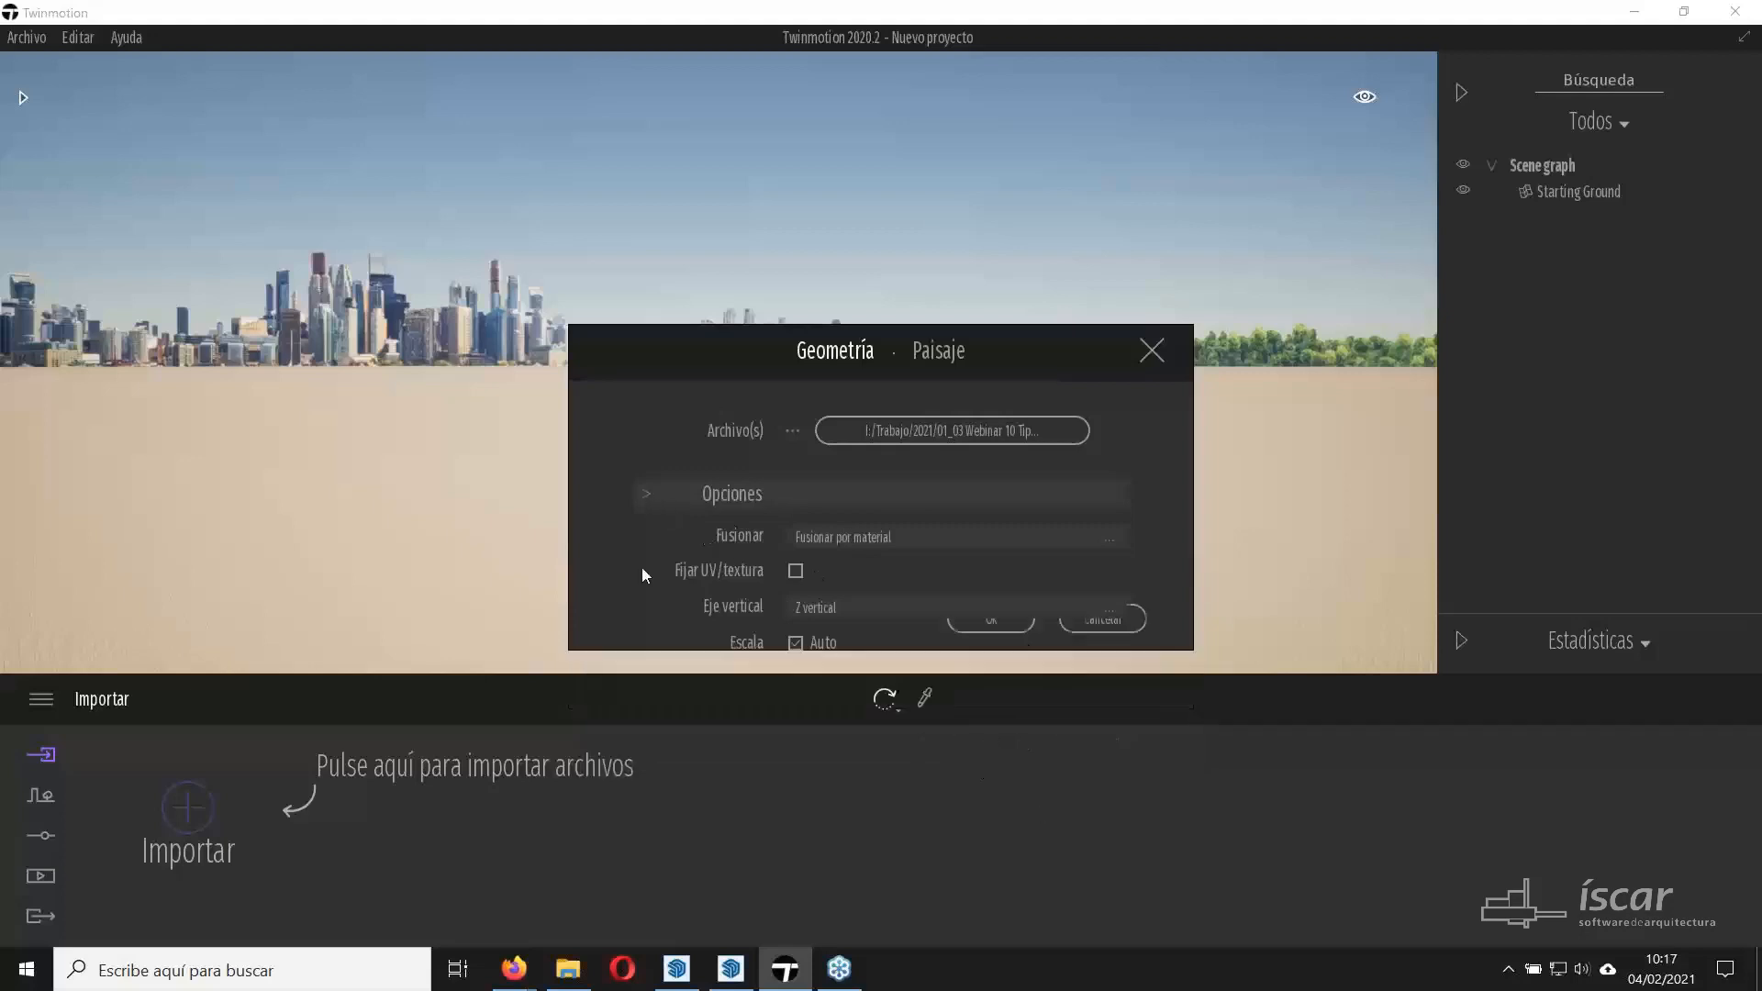
{"action": "left_click", "coordinate": [990, 591]}
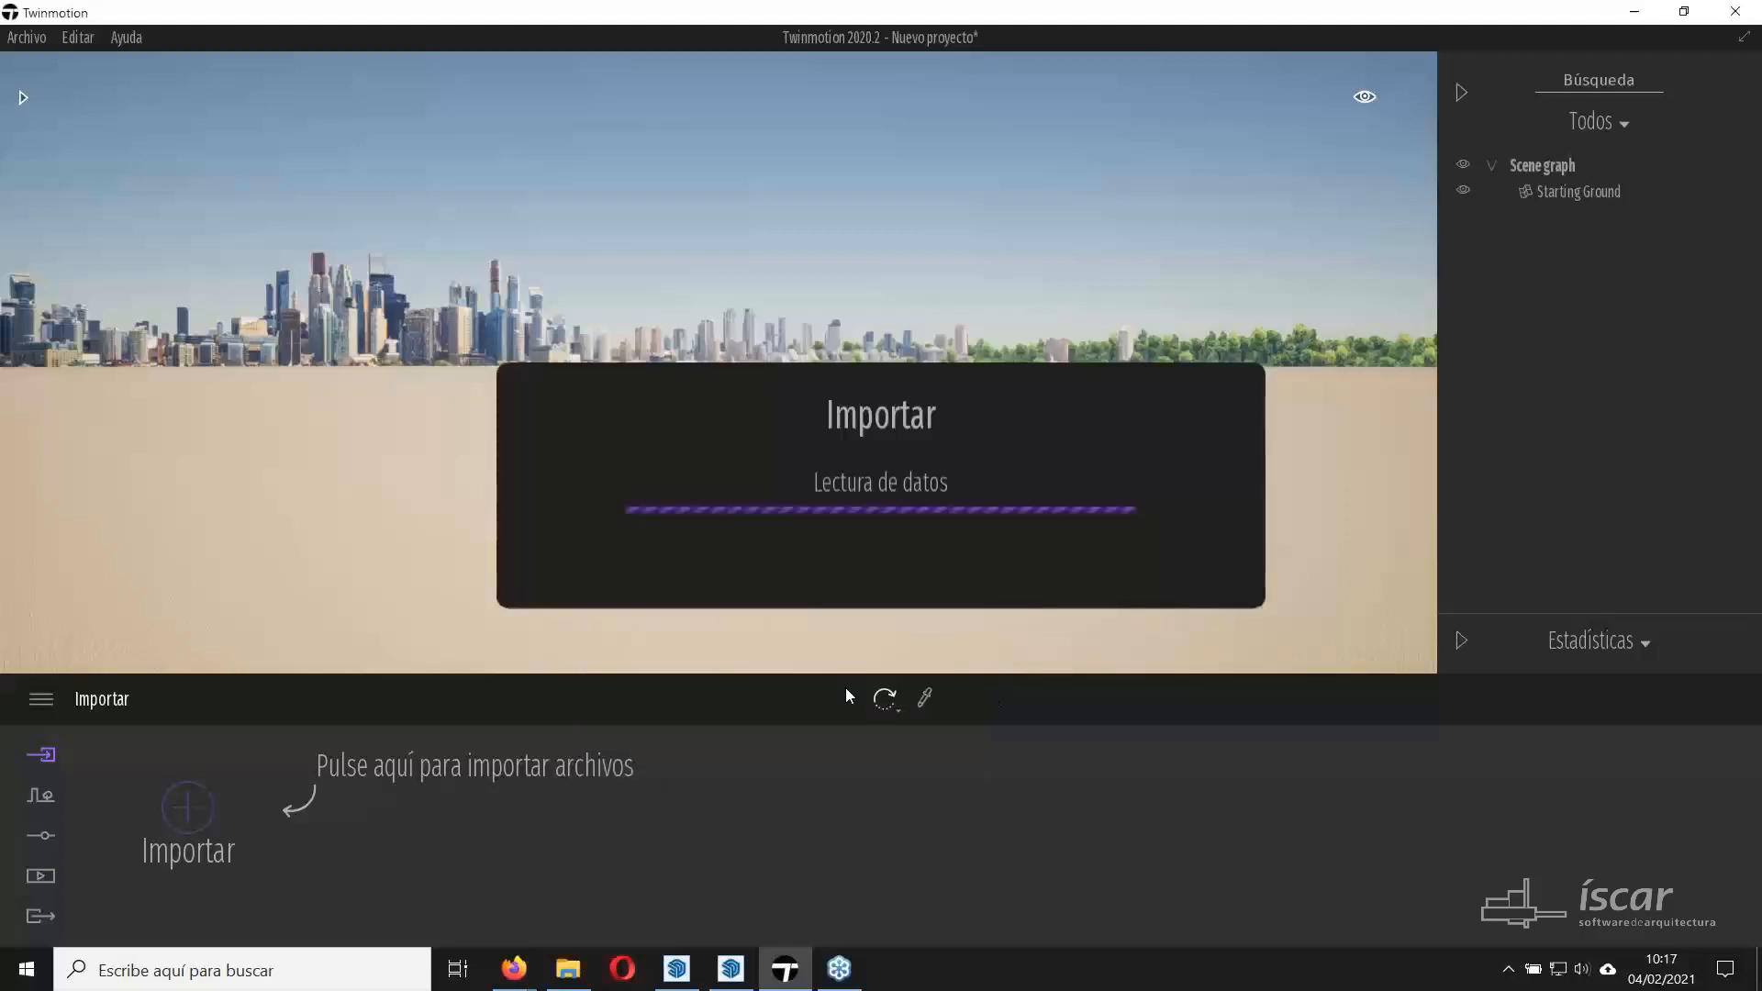
Select 01_Basicos.skp in the scene graph and bring the imported coloured cubes into view.
{"action": "left_click", "coordinate": [1586, 216]}
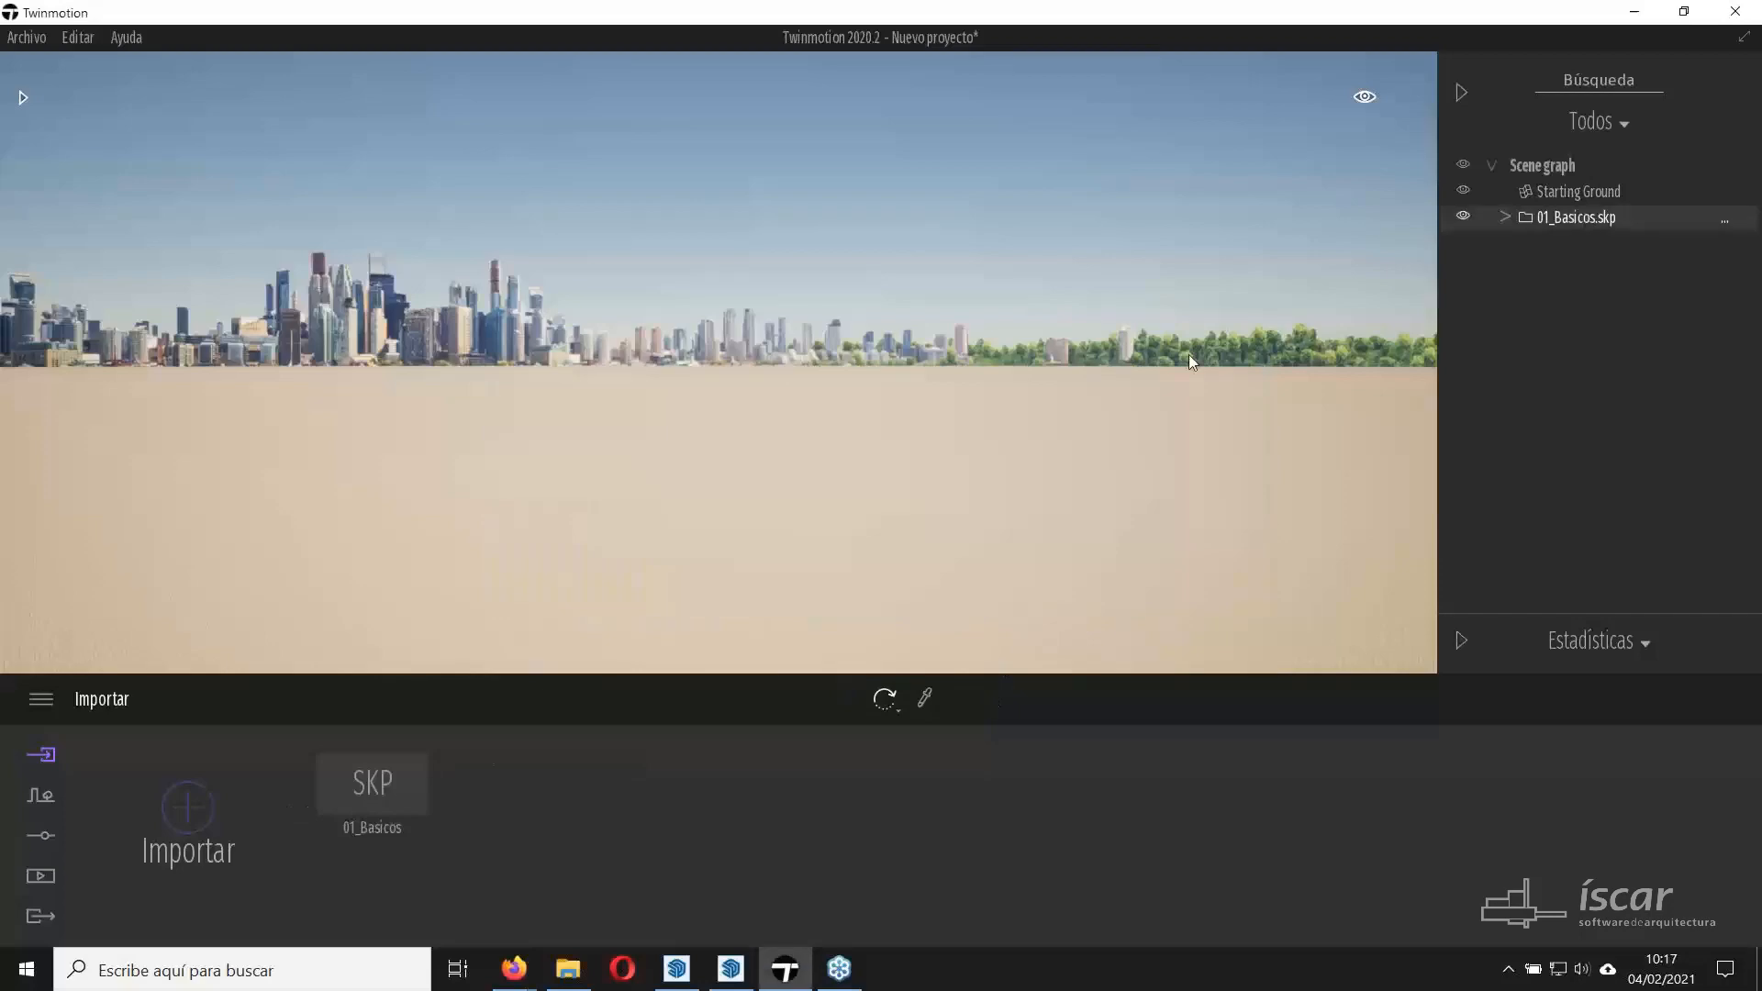
{"action": "key", "text": "f"}
{"action": "right_click_drag", "start_coordinate": [1187, 354], "coordinate": [1404, 486]}
{"action": "key", "text": "e"}
{"action": "key", "text": "a"}
{"action": "key", "text": "w"}
Select the merged red cubes and apply the Chestnut 01 A material from the Madera library to them.
{"action": "left_click", "coordinate": [18, 101]}
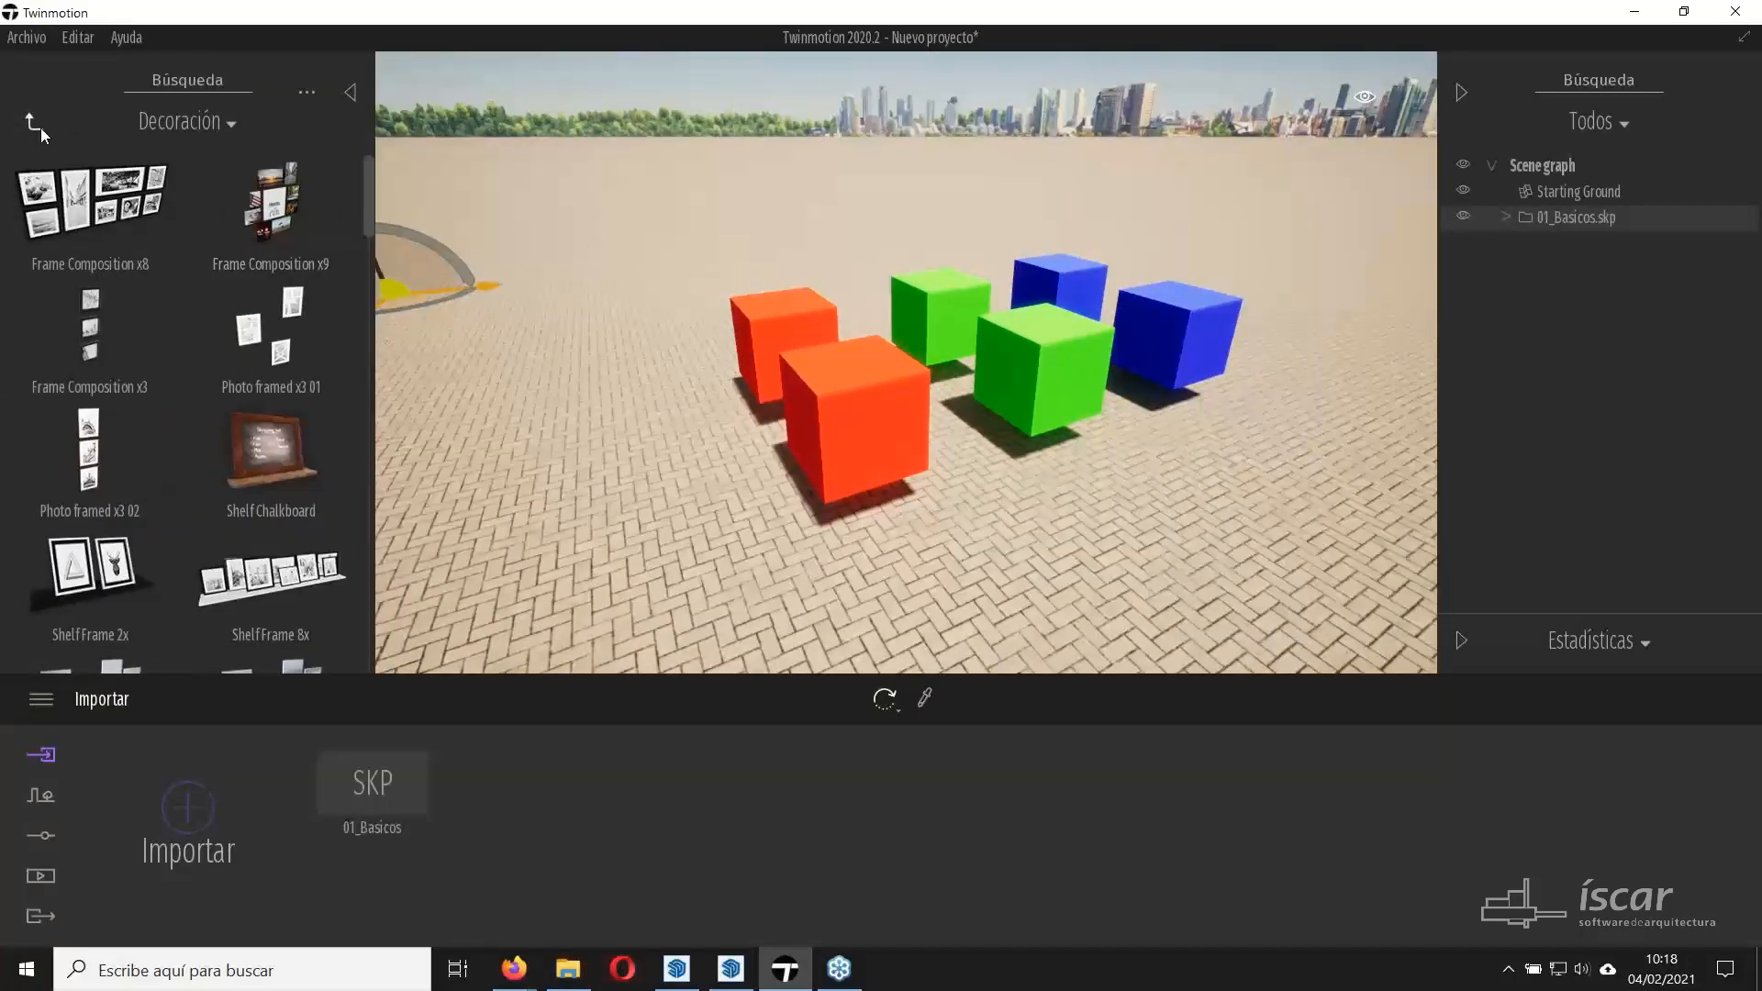
{"action": "left_click", "coordinate": [38, 125]}
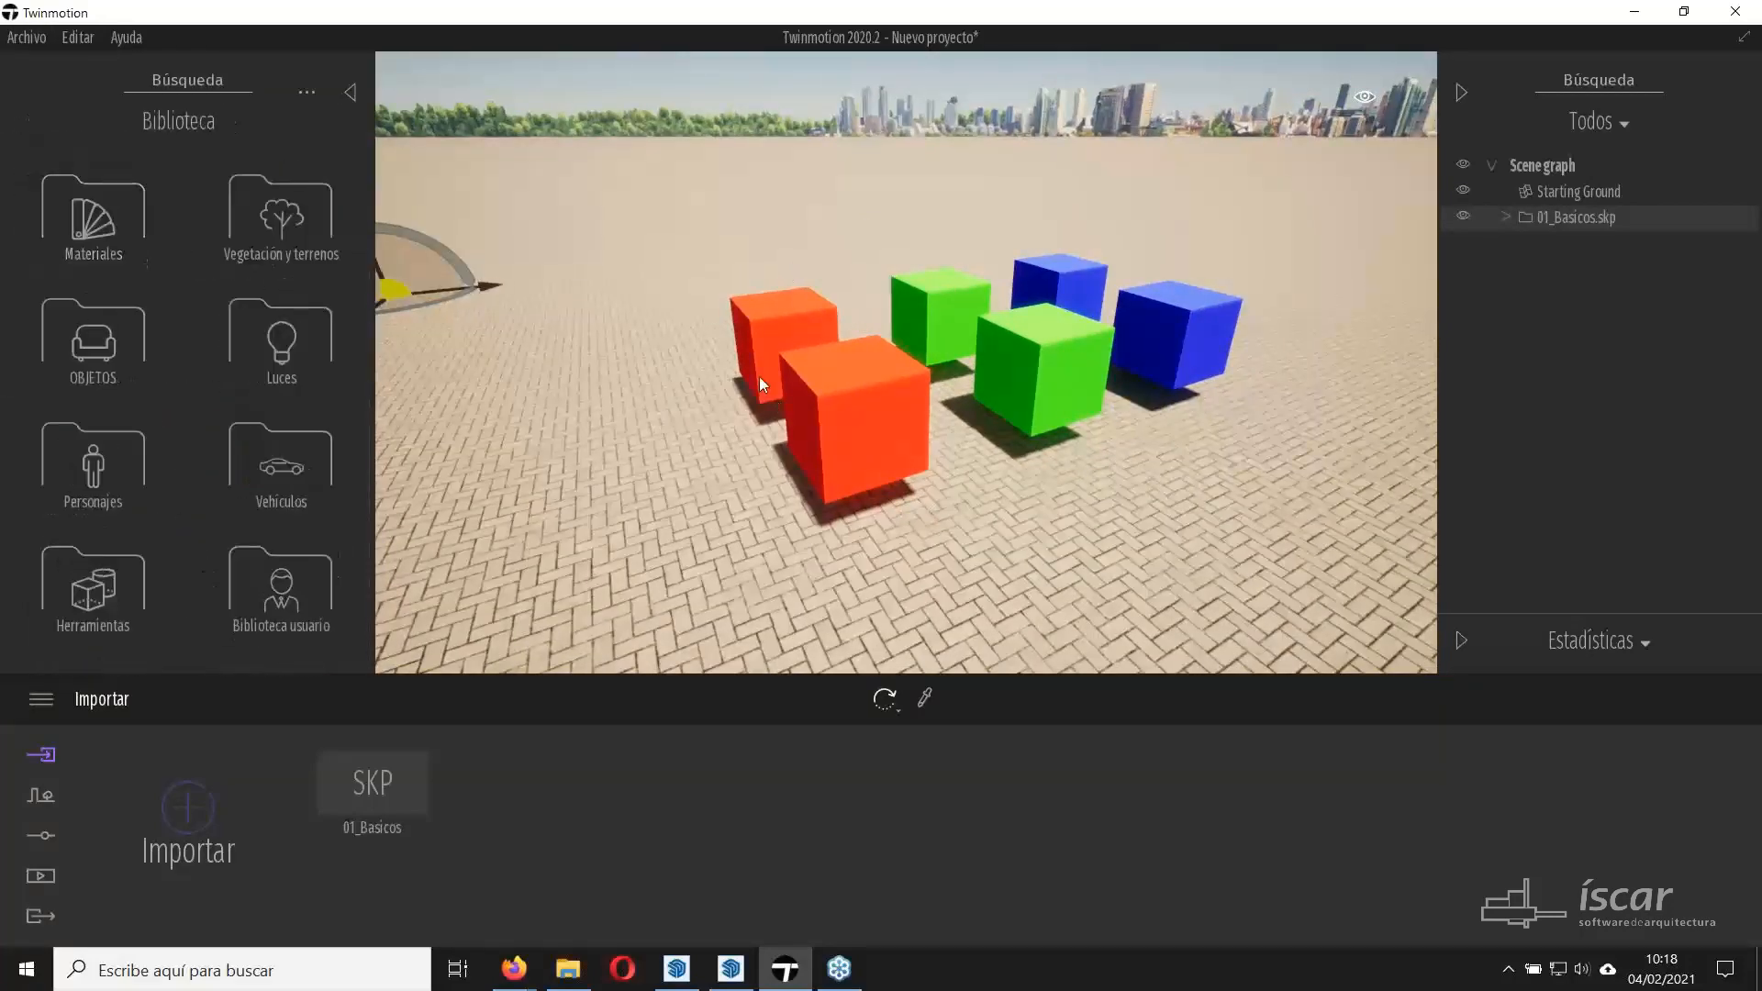
{"action": "left_click", "coordinate": [905, 426]}
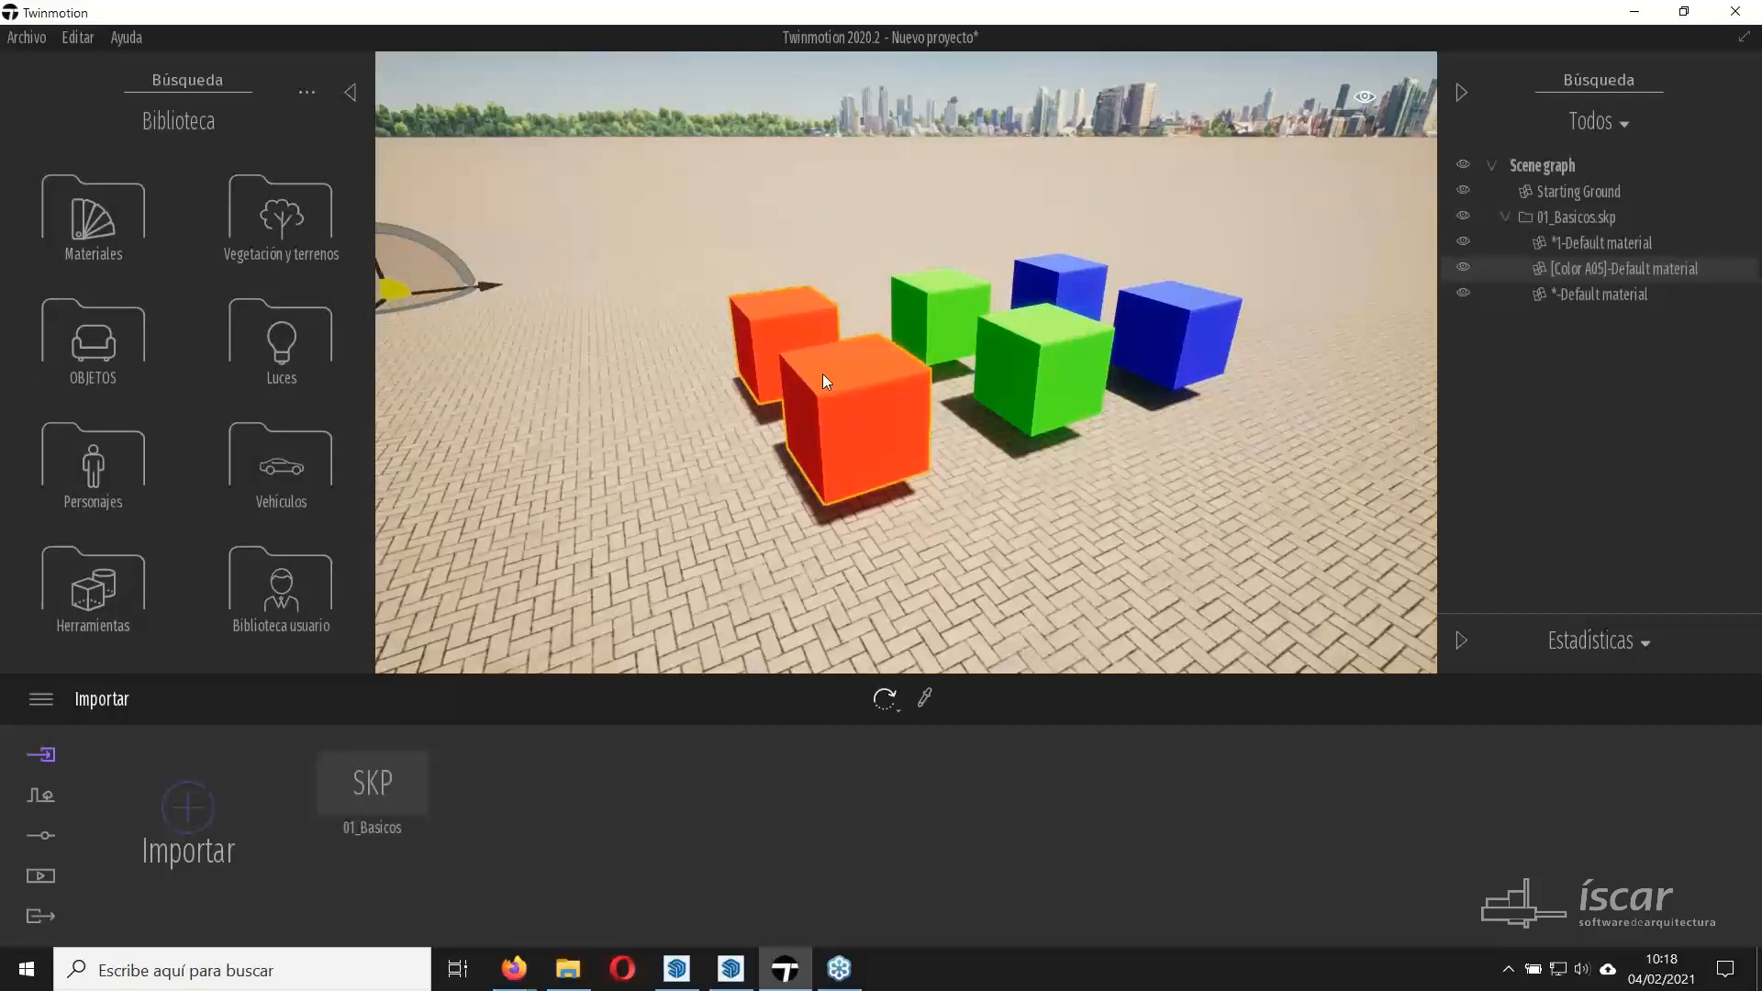
{"action": "right_click_drag", "start_coordinate": [822, 373], "coordinate": [701, 328]}
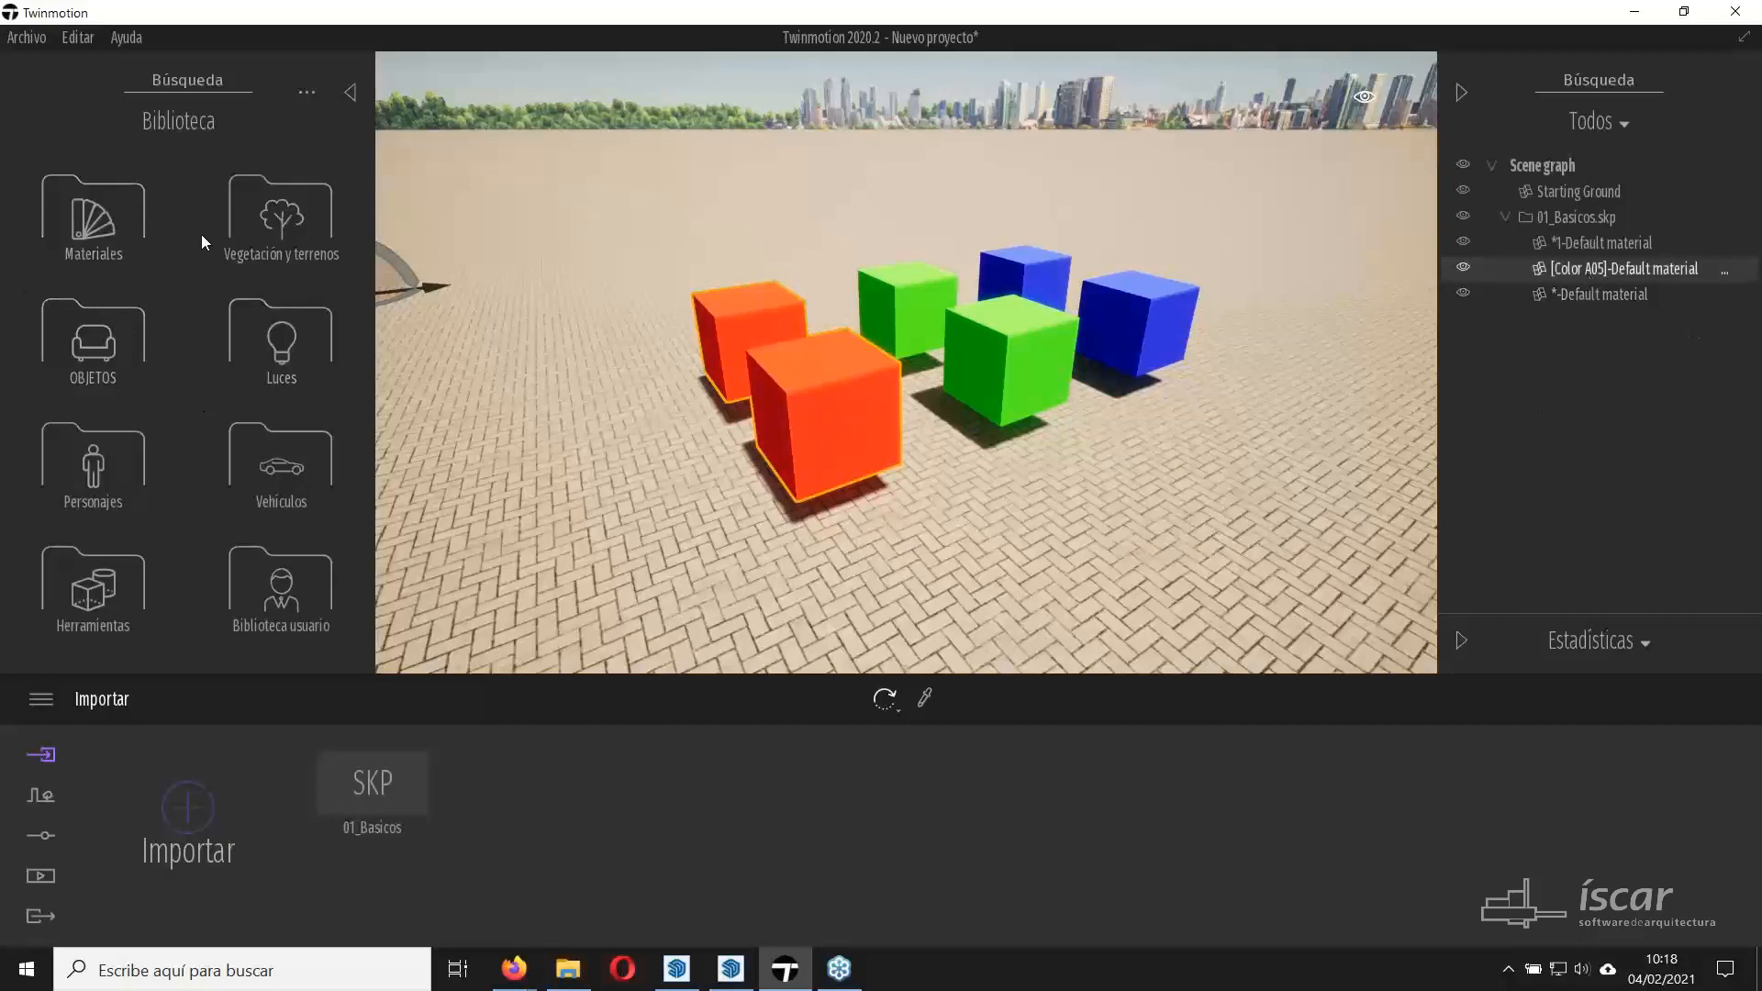
{"action": "left_click", "coordinate": [129, 225]}
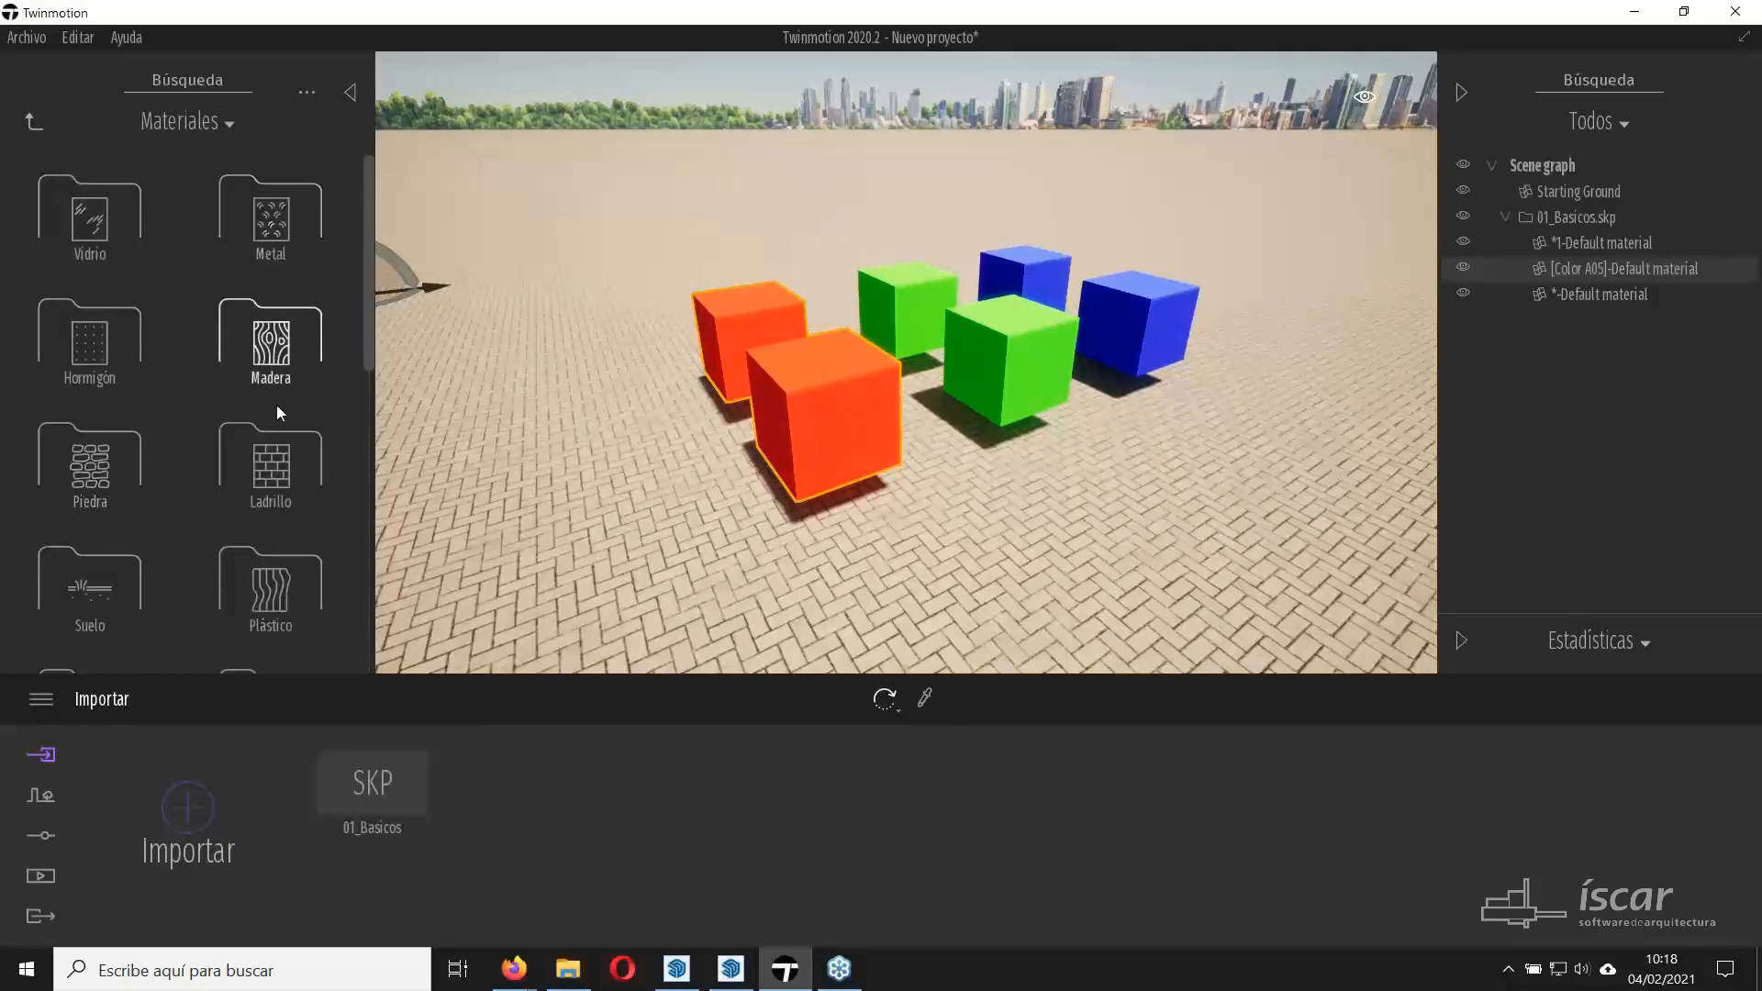
{"action": "left_click", "coordinate": [273, 363]}
{"action": "left_click_drag", "start_coordinate": [656, 433], "coordinate": [870, 430]}
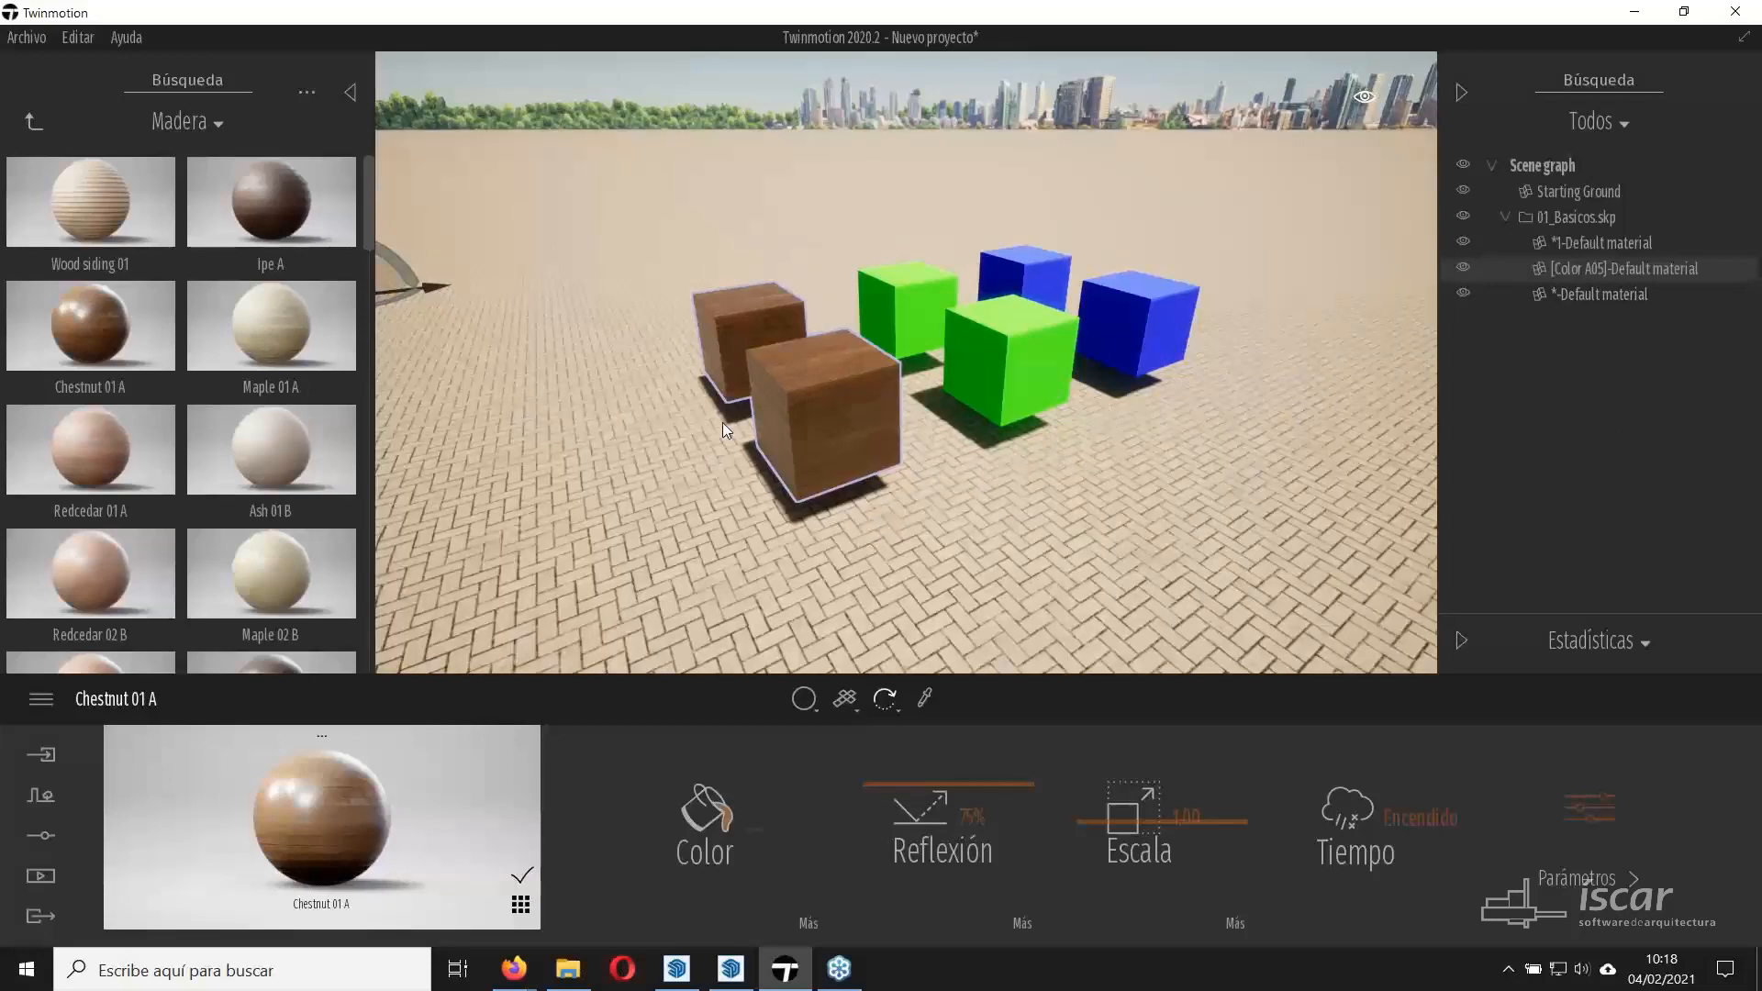
Switch to SketchUp, open 02_Grupos.skp and select a red and a green cube one by one to inspect them.
{"action": "left_click", "coordinate": [730, 968]}
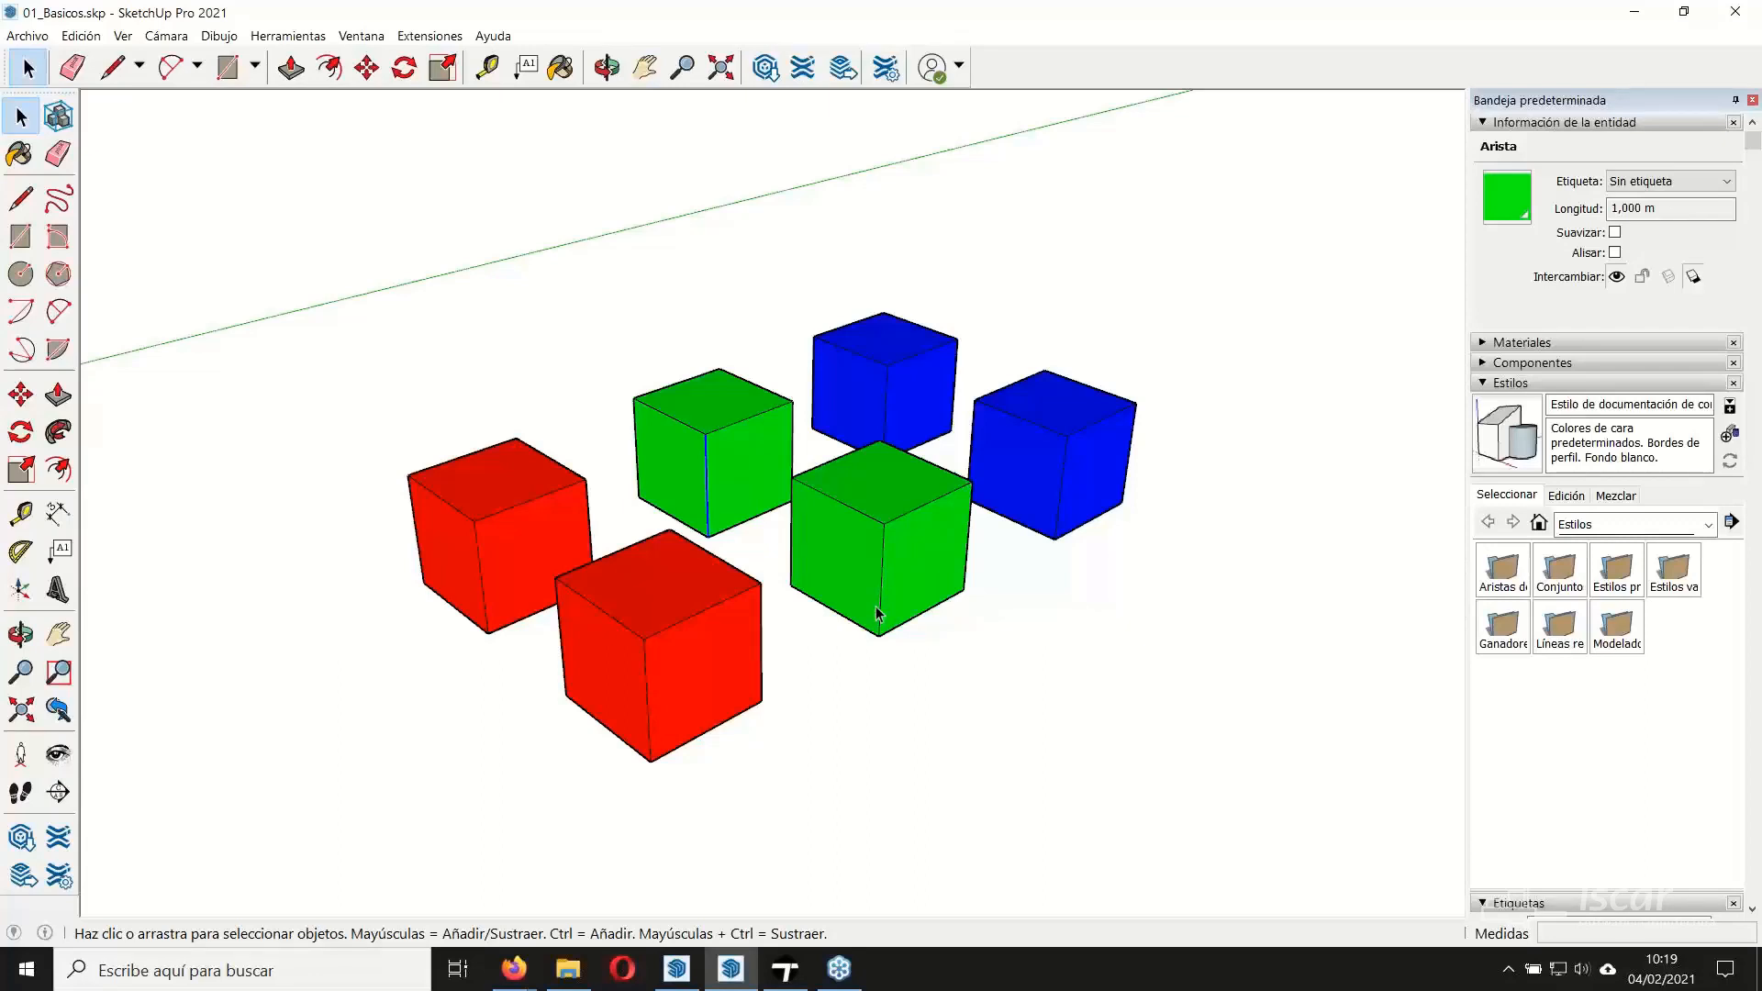
{"action": "left_click", "coordinate": [28, 36]}
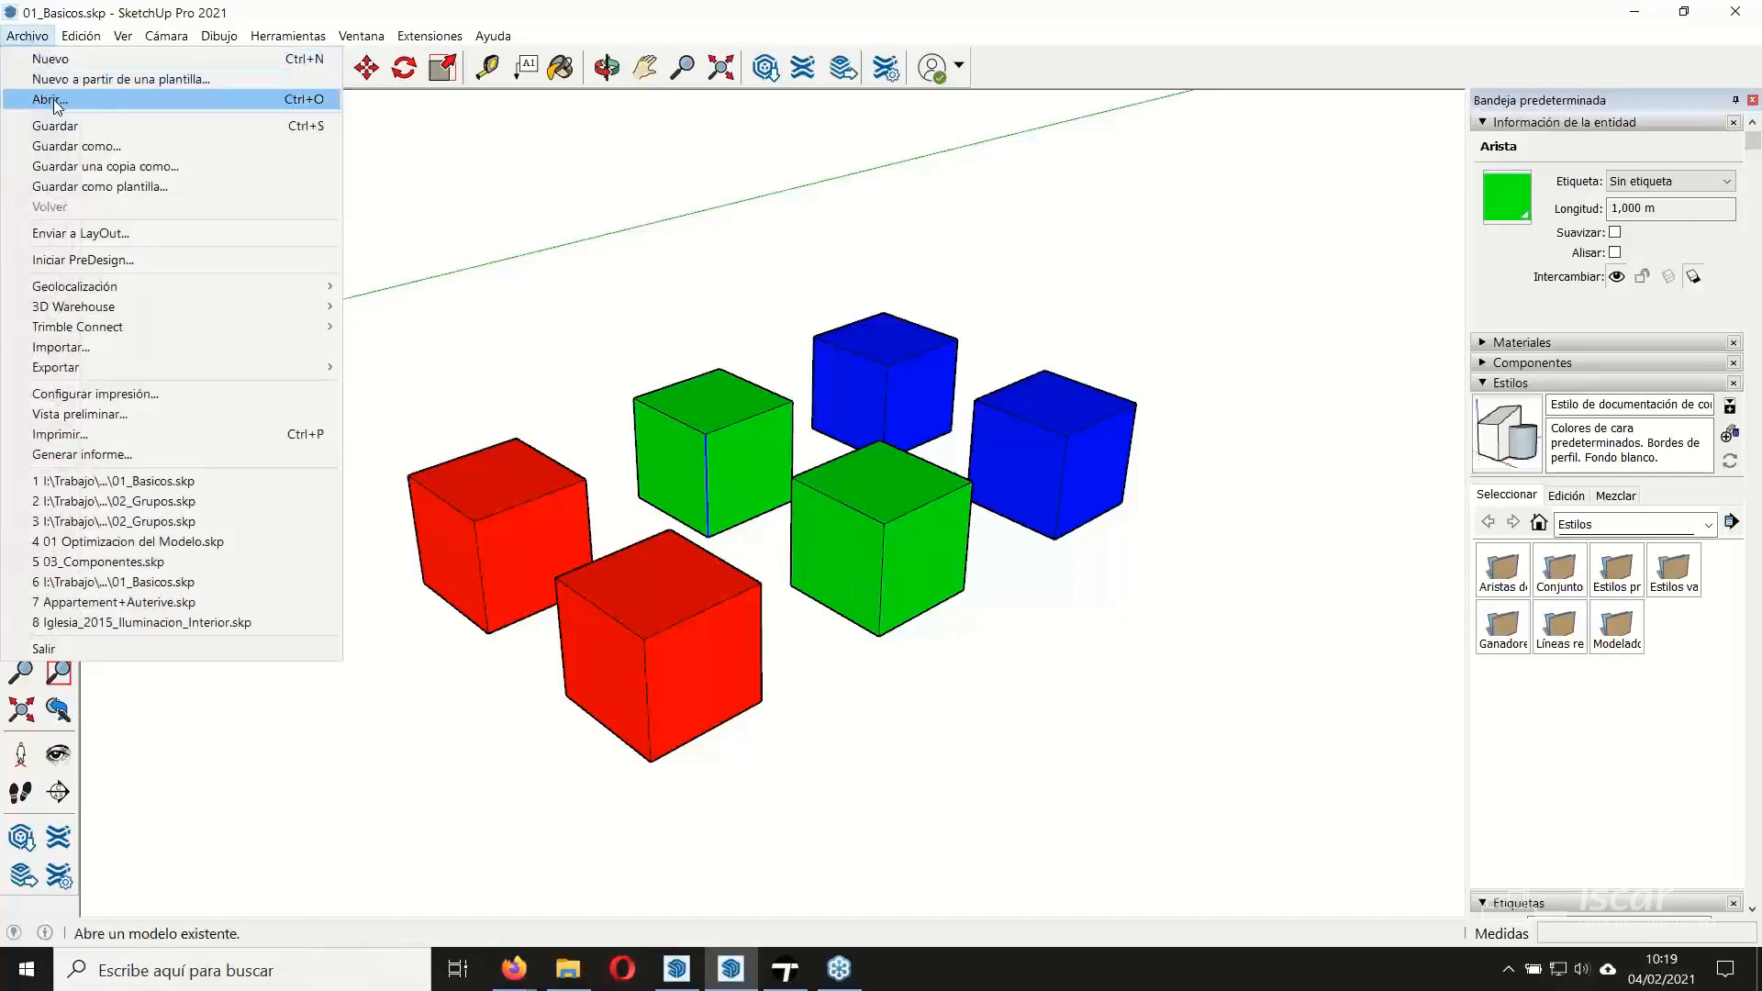
{"action": "left_click", "coordinate": [53, 99]}
{"action": "left_click", "coordinate": [769, 360]}
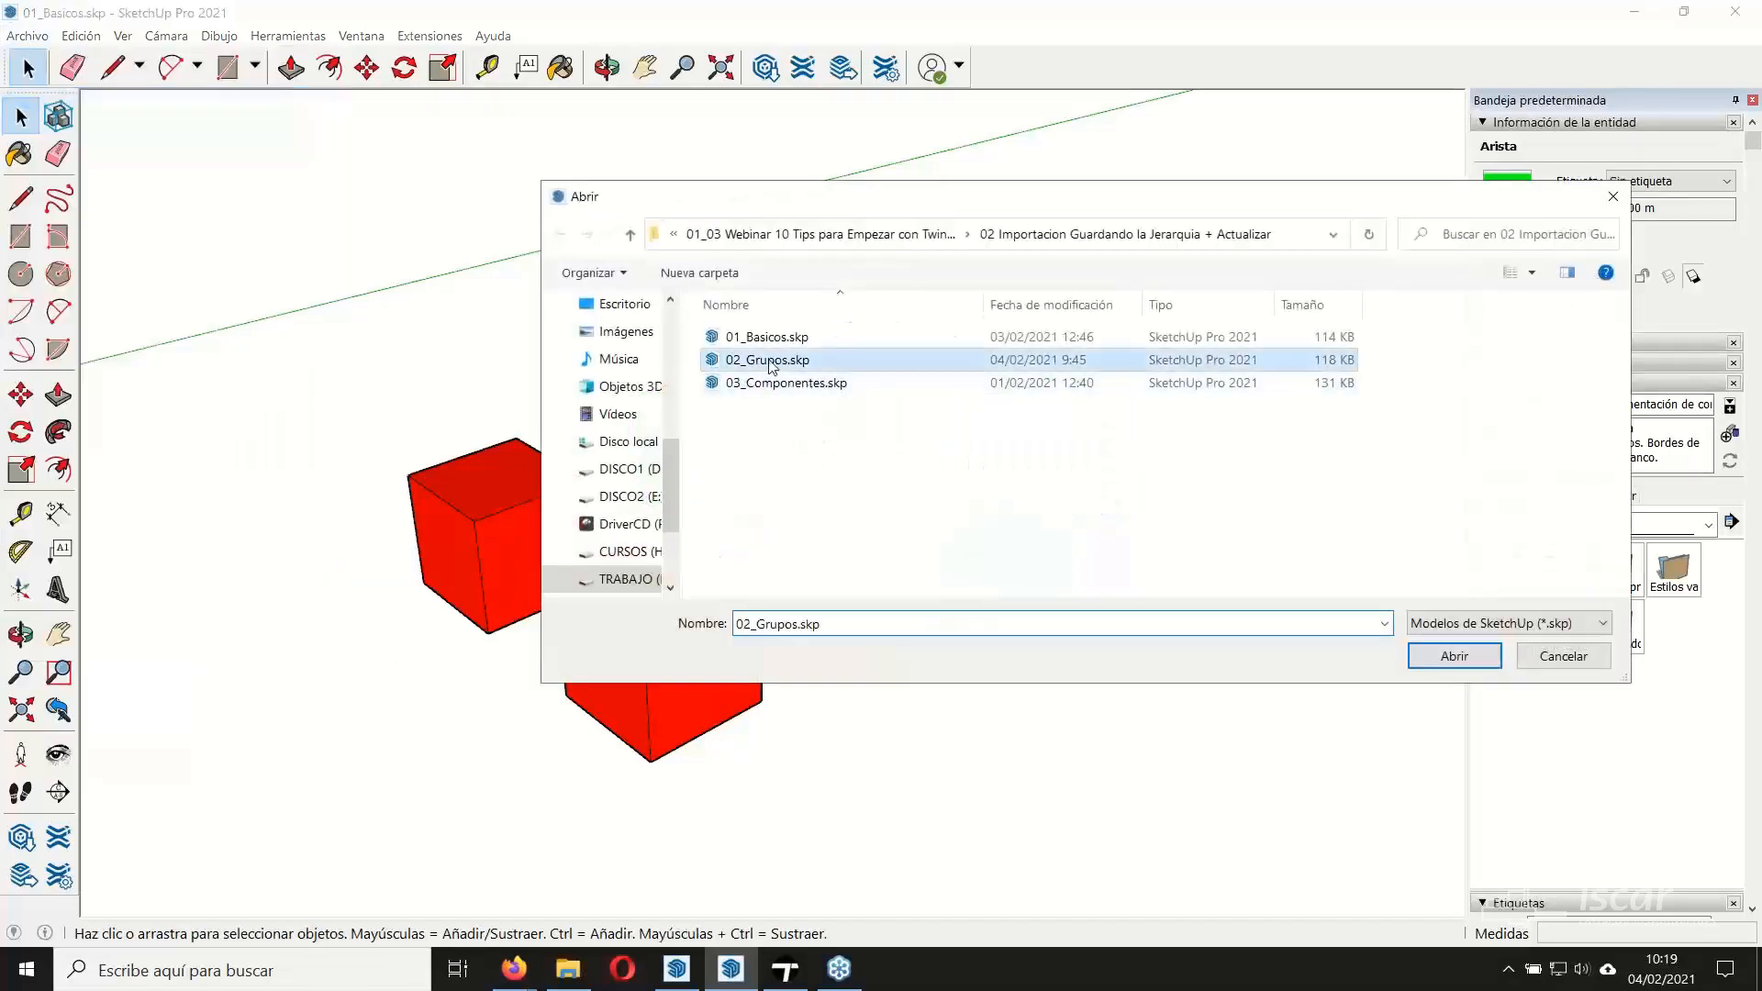
{"action": "left_click", "coordinate": [1454, 657]}
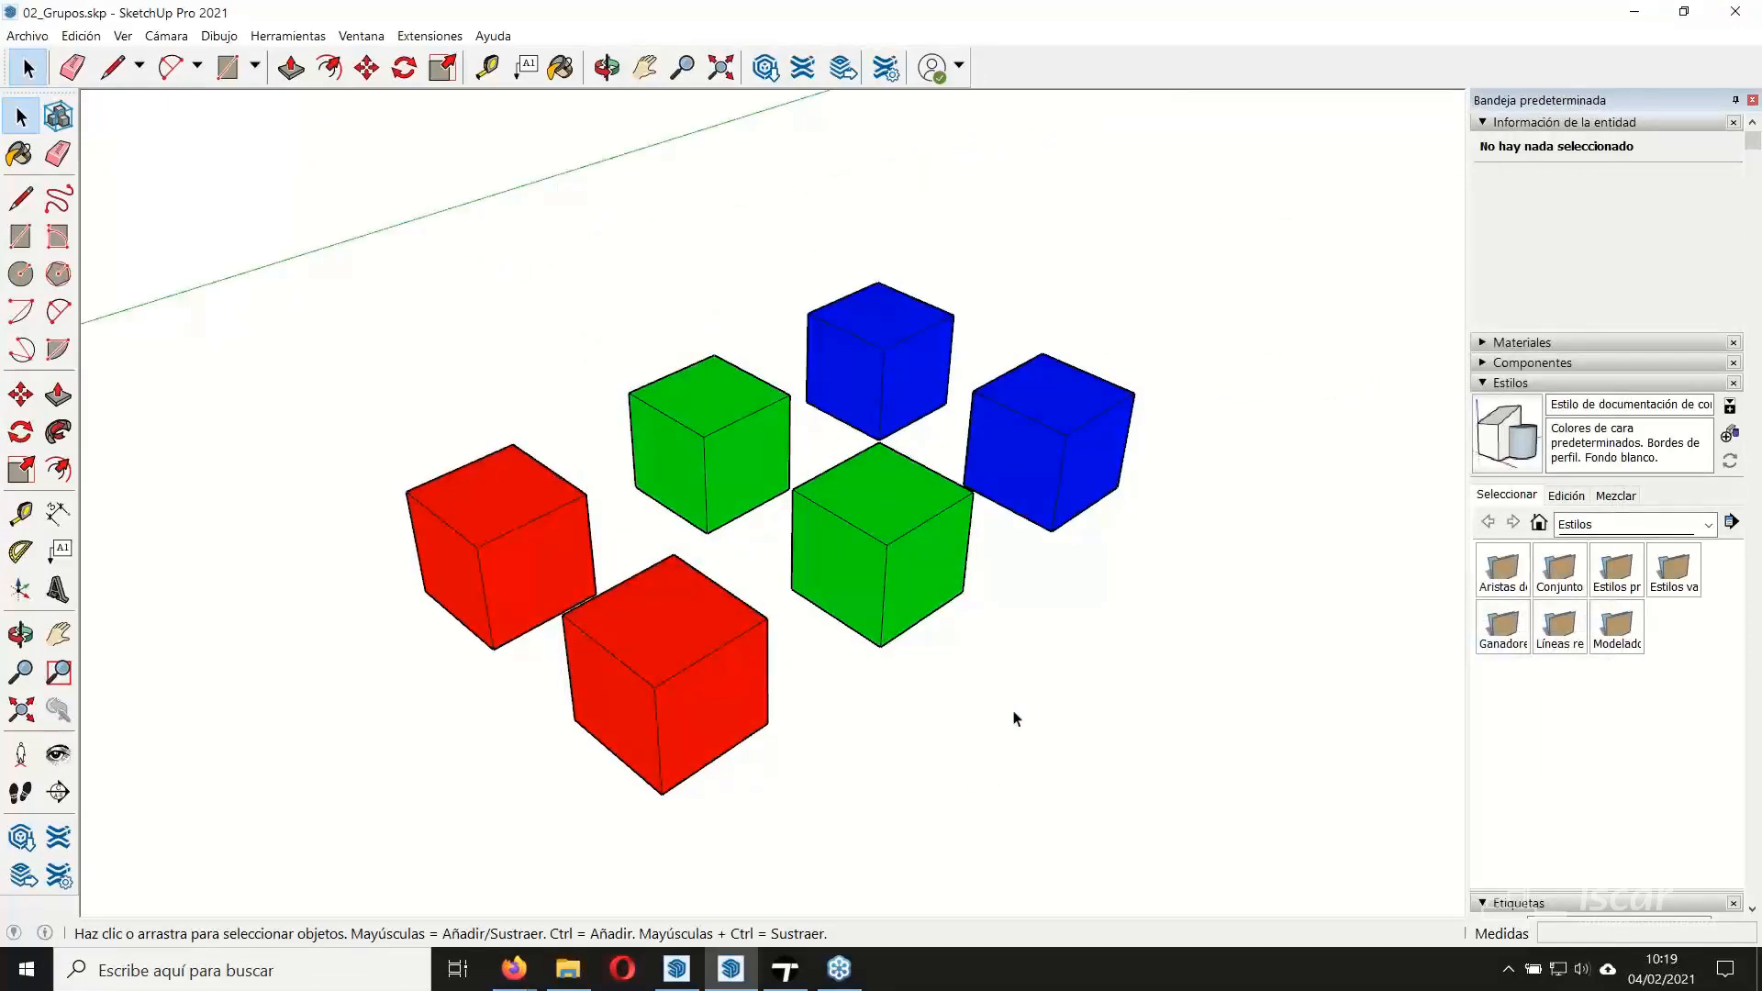
{"action": "left_click", "coordinate": [526, 523]}
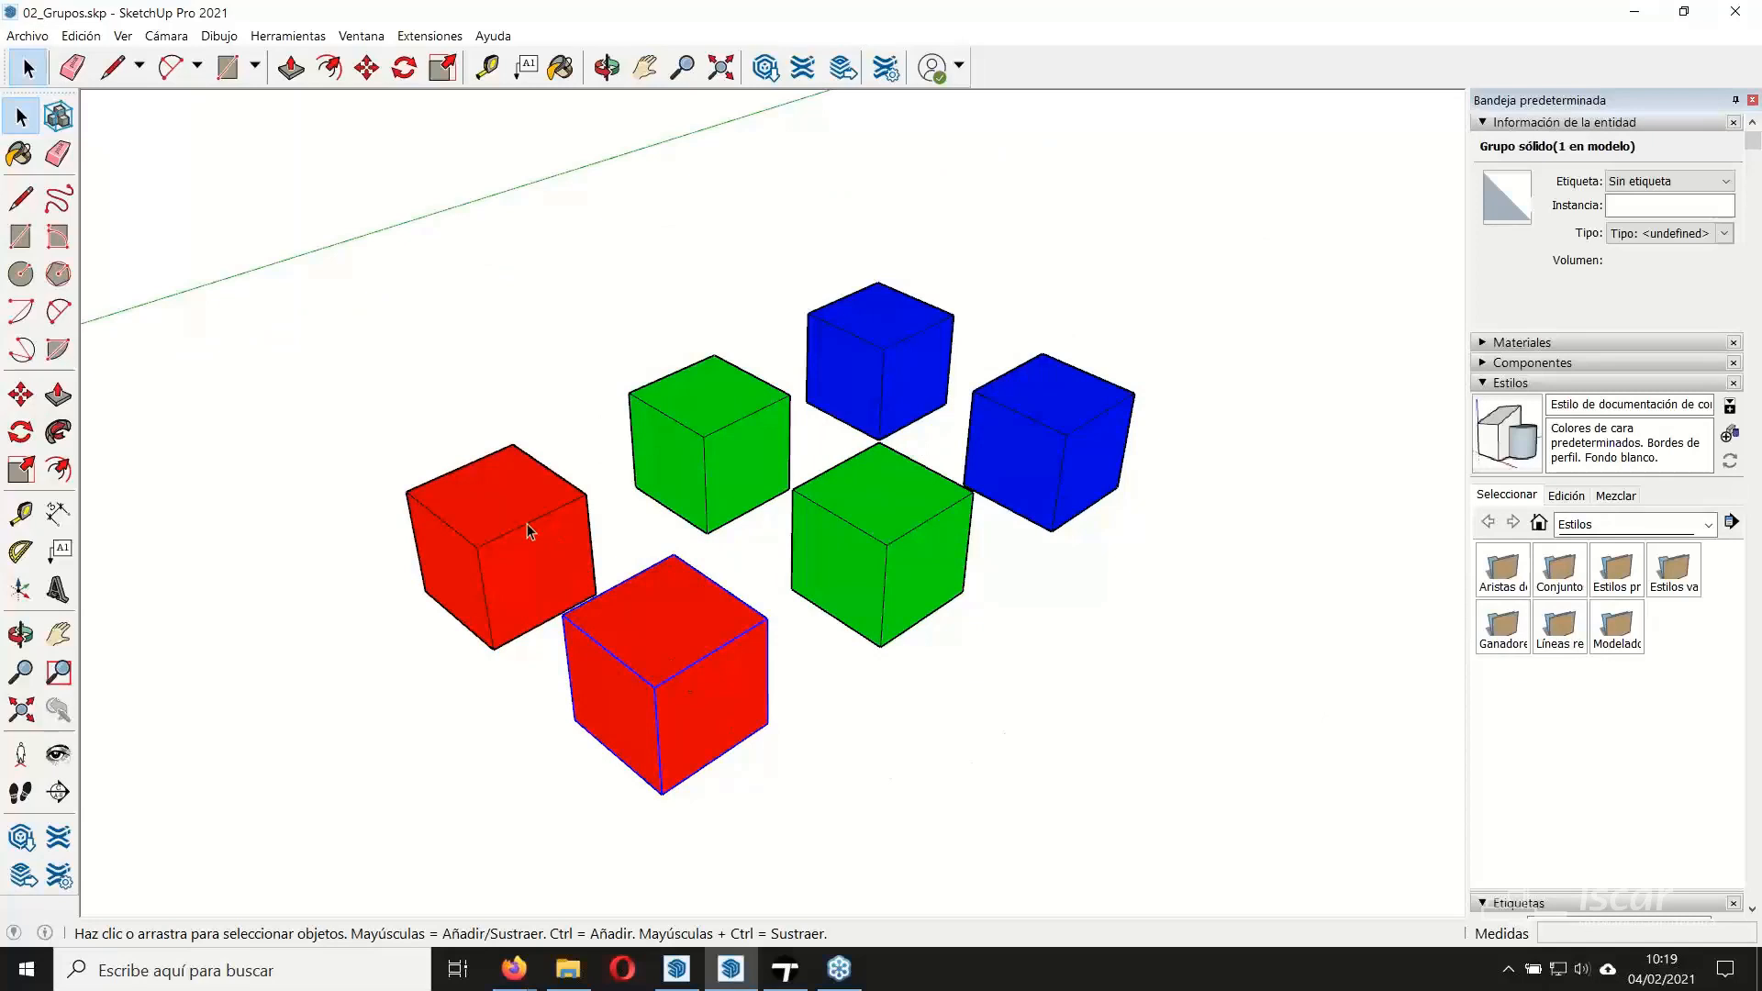
{"action": "left_click", "coordinate": [680, 437]}
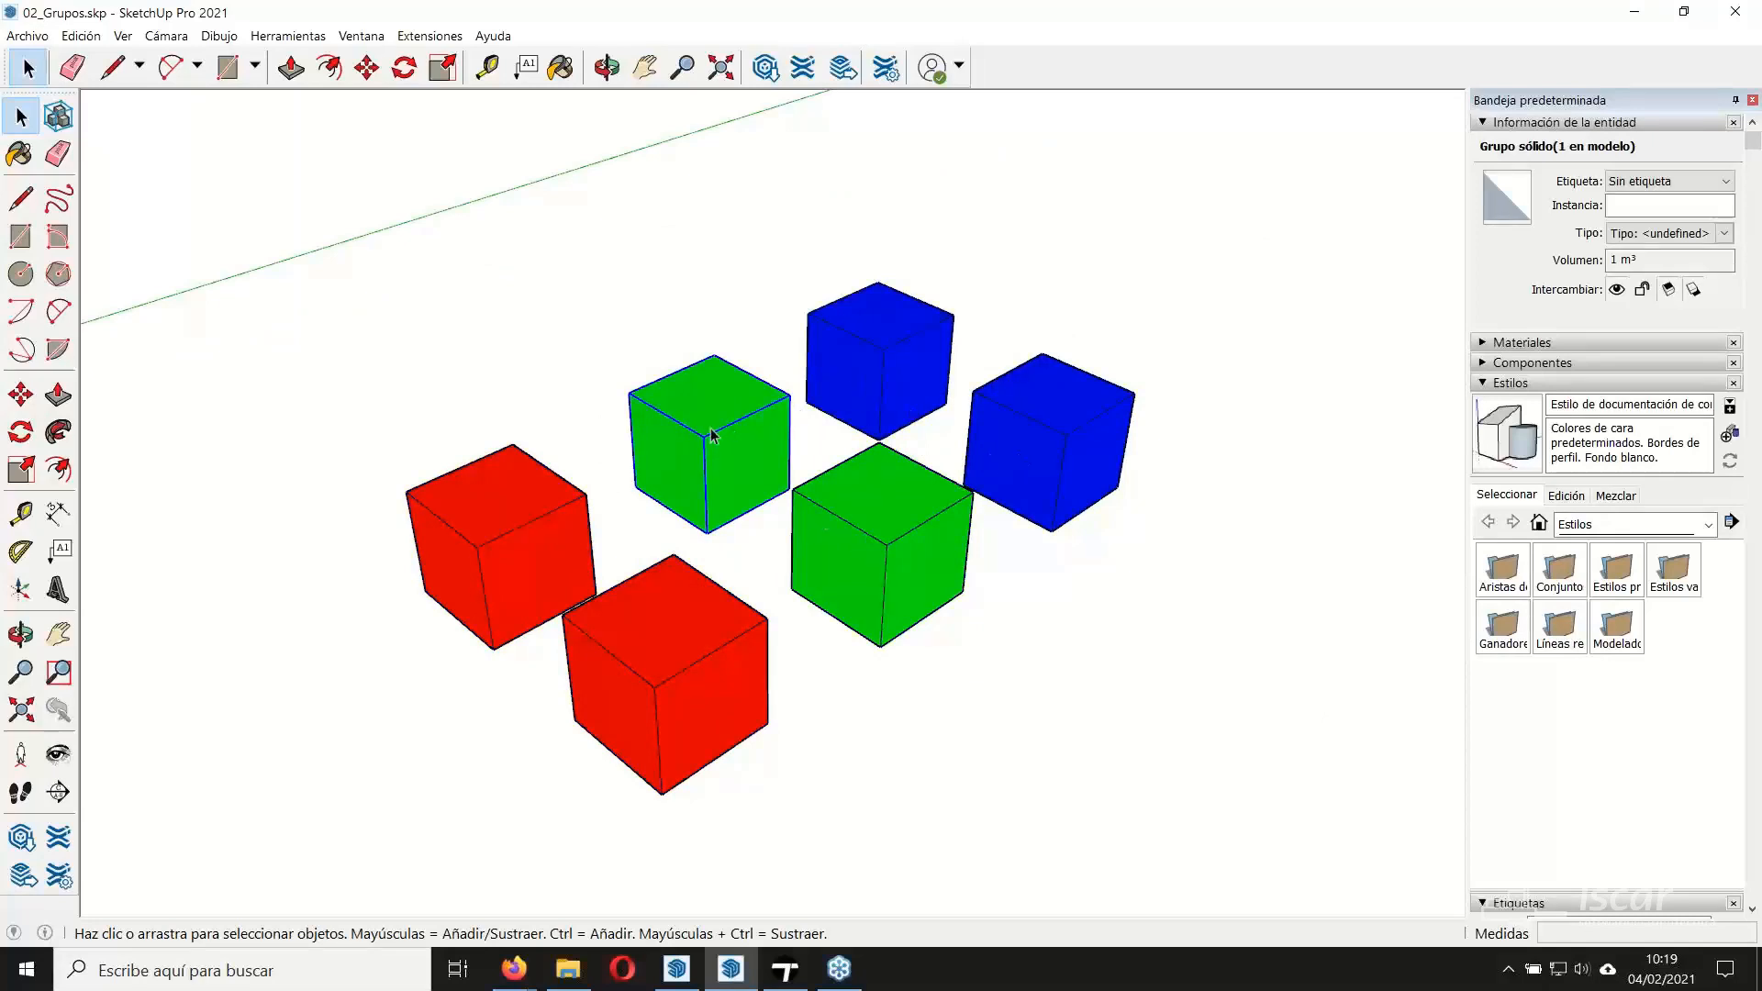
Select the red, green and blue cubes one by one to inspect them as groups, and clear the selection.
{"action": "left_click", "coordinate": [522, 515]}
{"action": "left_click", "coordinate": [642, 662]}
{"action": "left_click", "coordinate": [859, 578]}
{"action": "left_click", "coordinate": [1041, 482]}
{"action": "left_click", "coordinate": [890, 762]}
Switch to Twinmotion and start a new empty scene, discarding the current one.
{"action": "left_click", "coordinate": [786, 971]}
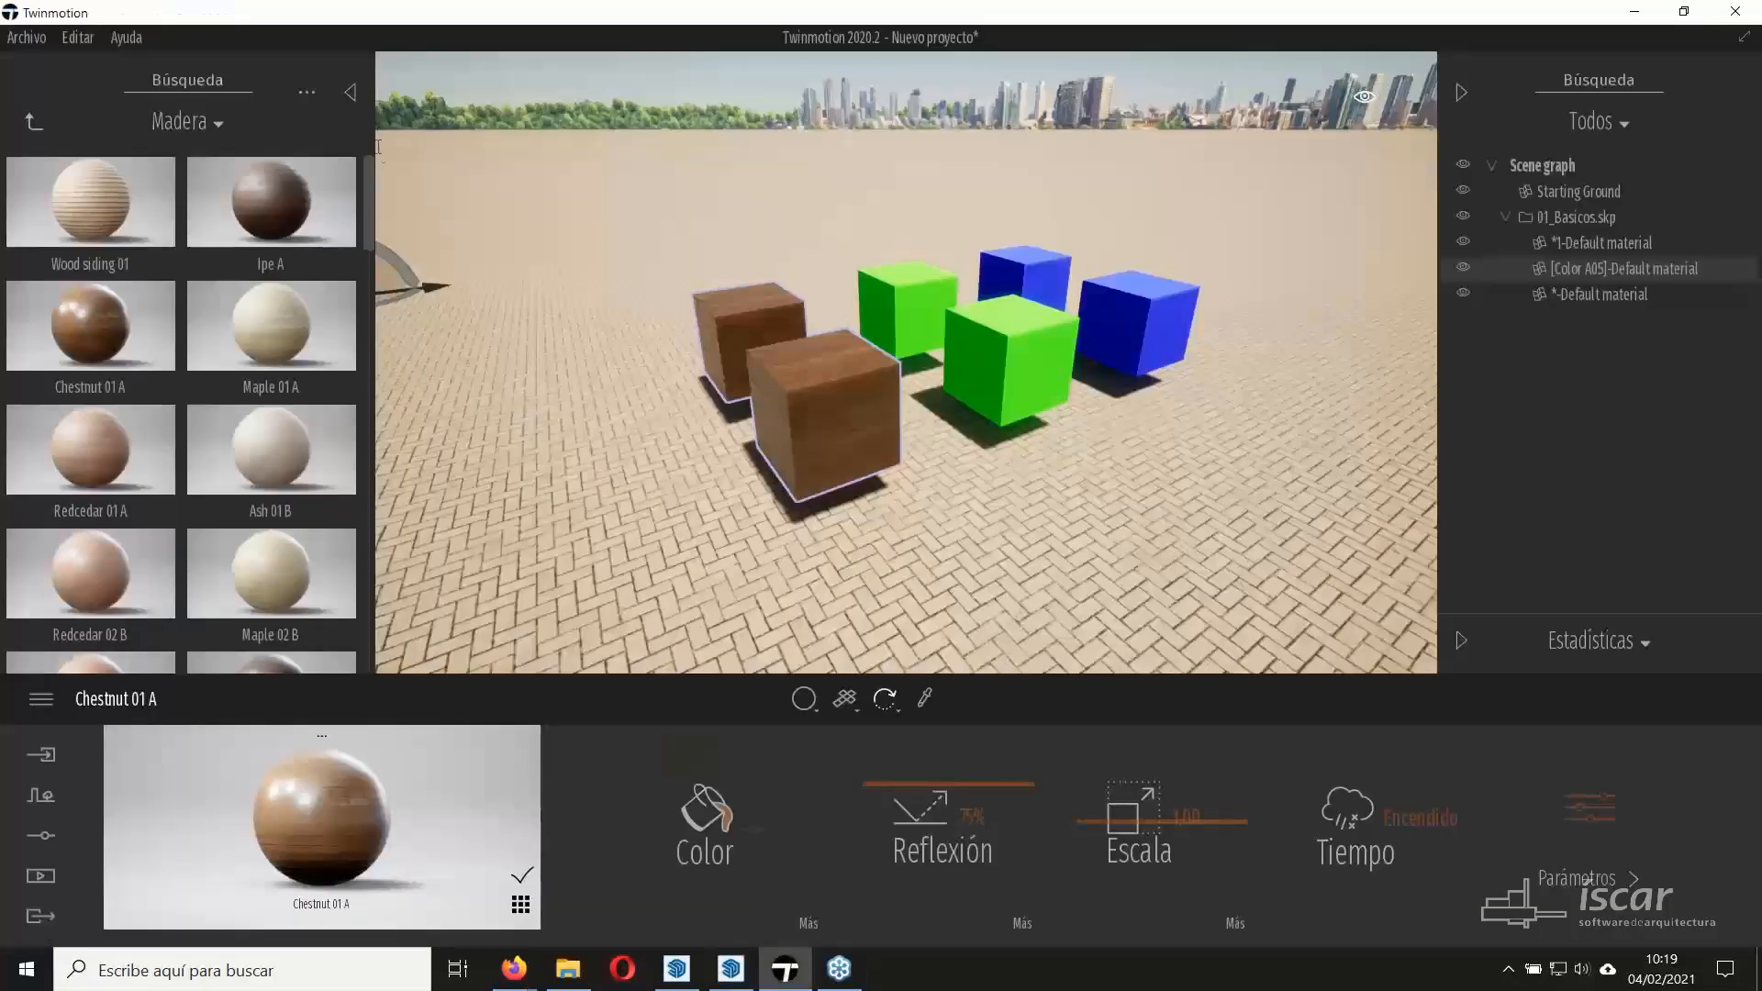
{"action": "left_click", "coordinate": [27, 37]}
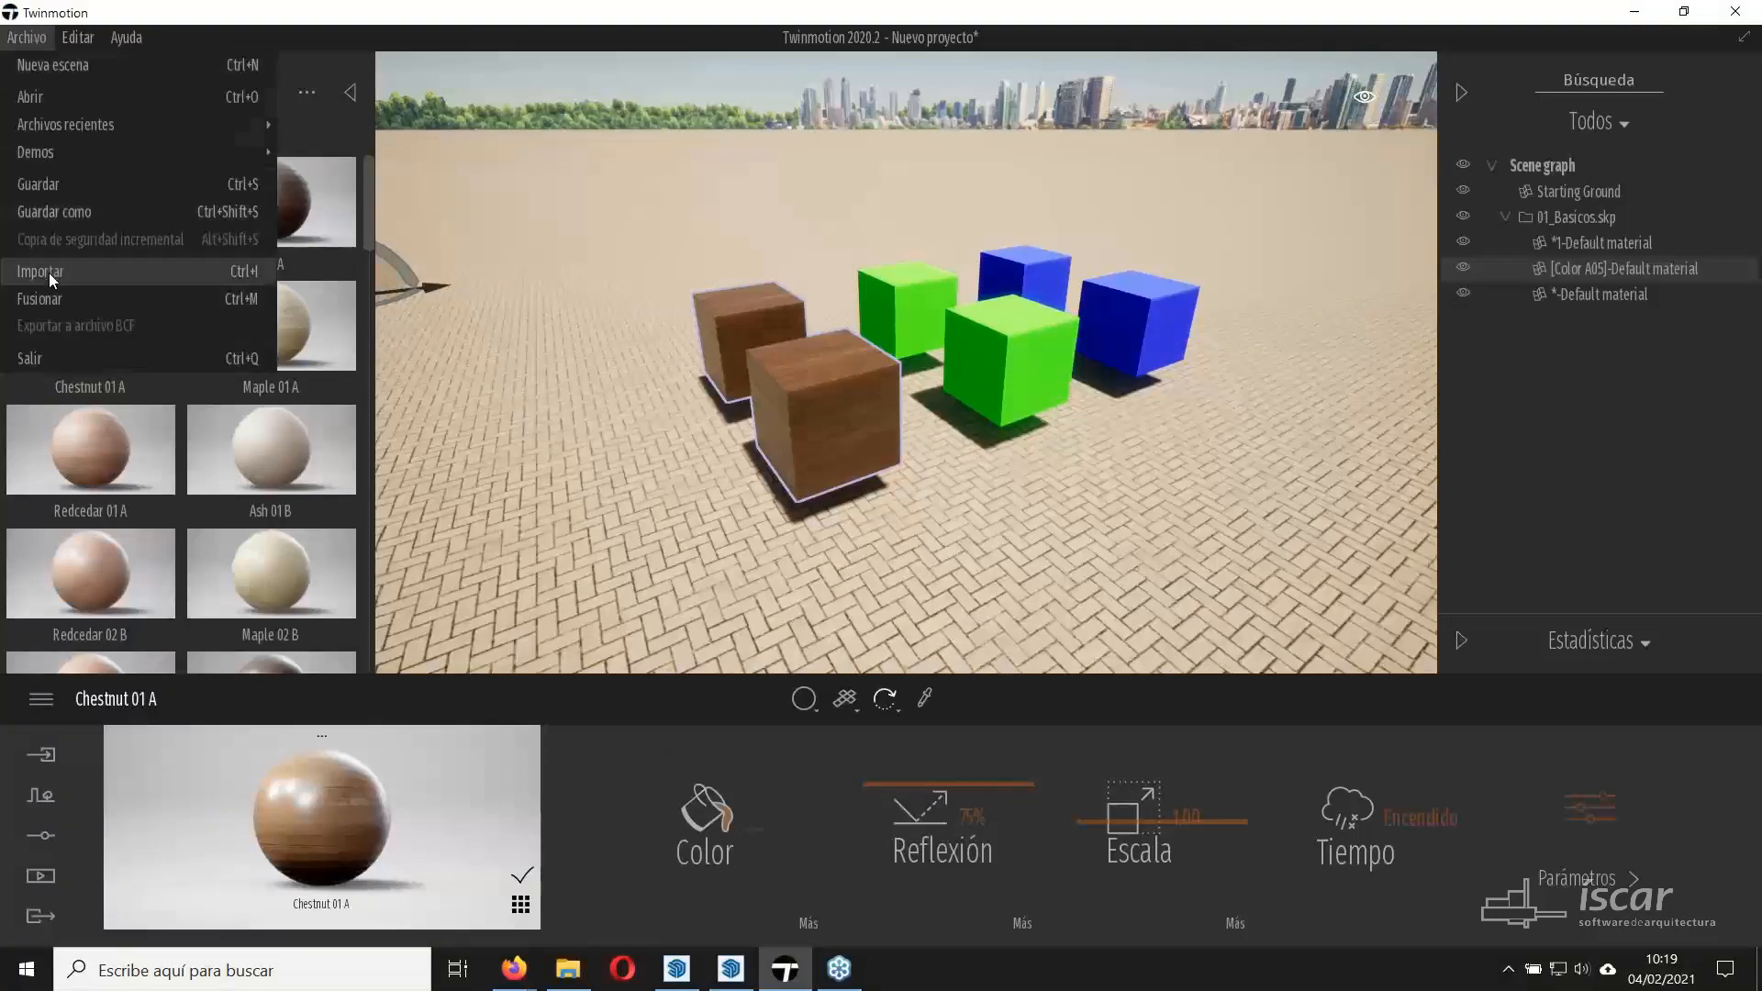
{"action": "left_click", "coordinate": [48, 273]}
{"action": "left_click", "coordinate": [1130, 598]}
{"action": "left_click", "coordinate": [27, 36]}
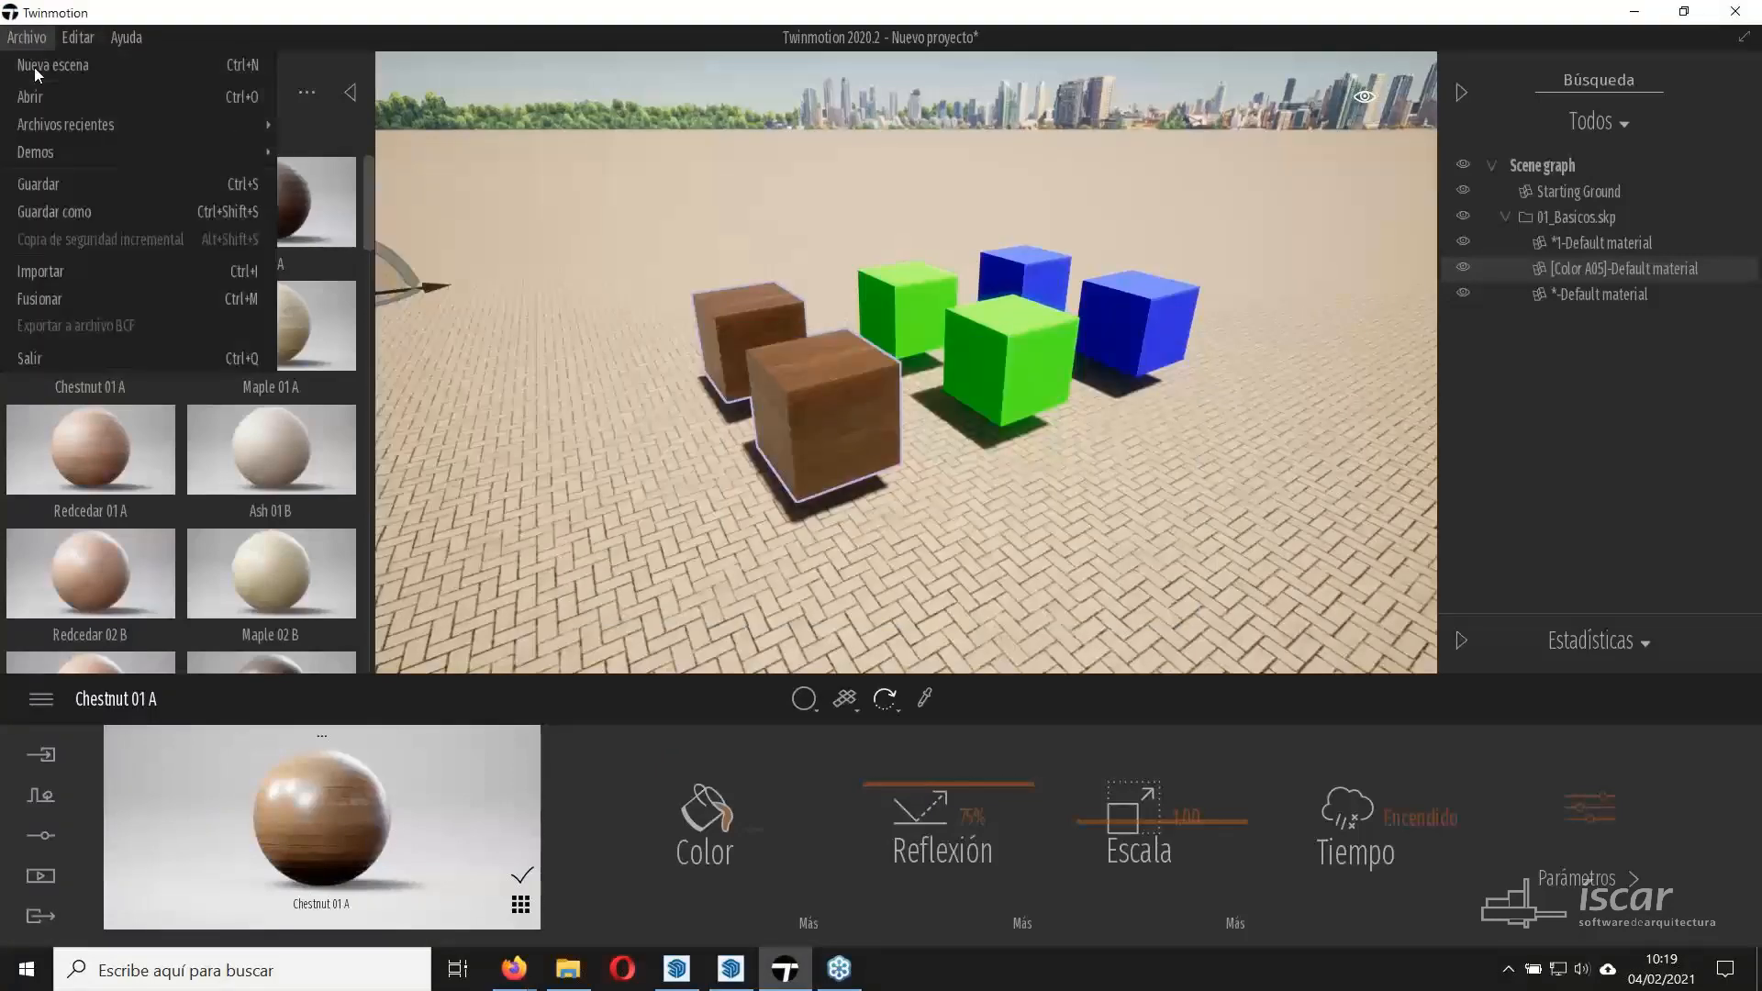
{"action": "left_click", "coordinate": [55, 64]}
{"action": "left_click", "coordinate": [928, 560]}
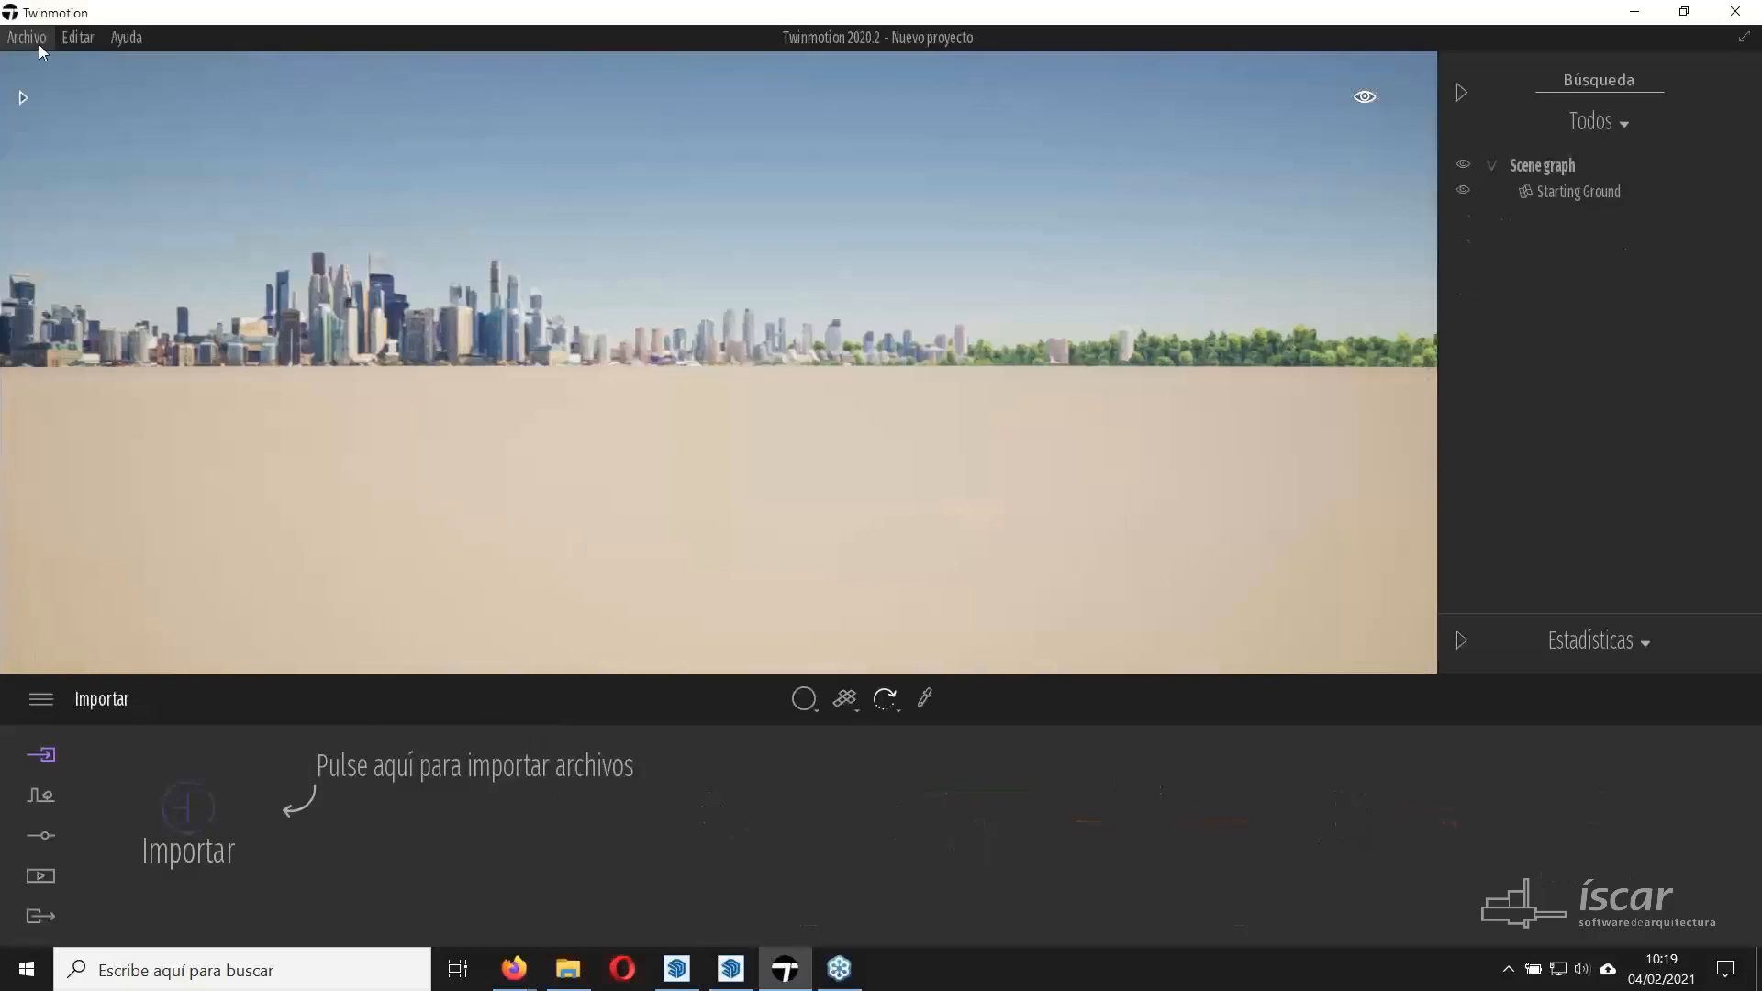
Import 02_Grupos.skp as geometry with the merge option set to Guardar la jerarquía.
{"action": "left_click", "coordinate": [37, 40]}
{"action": "left_click", "coordinate": [230, 272]}
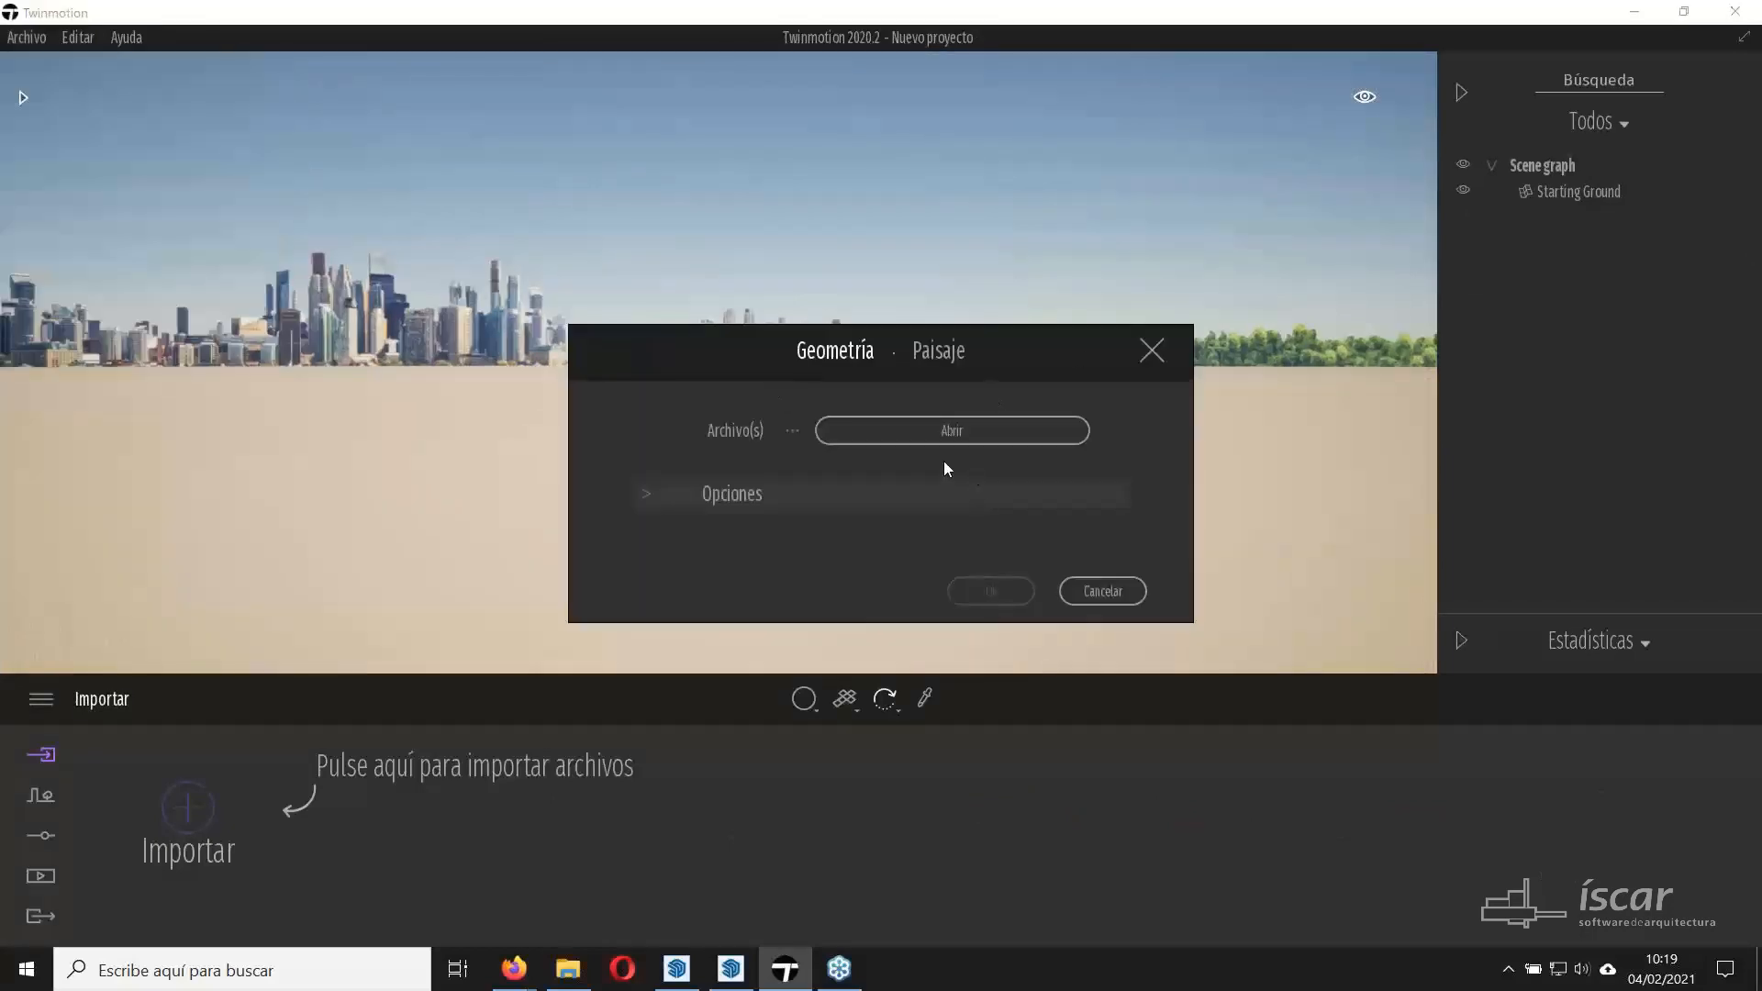
{"action": "left_click", "coordinate": [944, 433]}
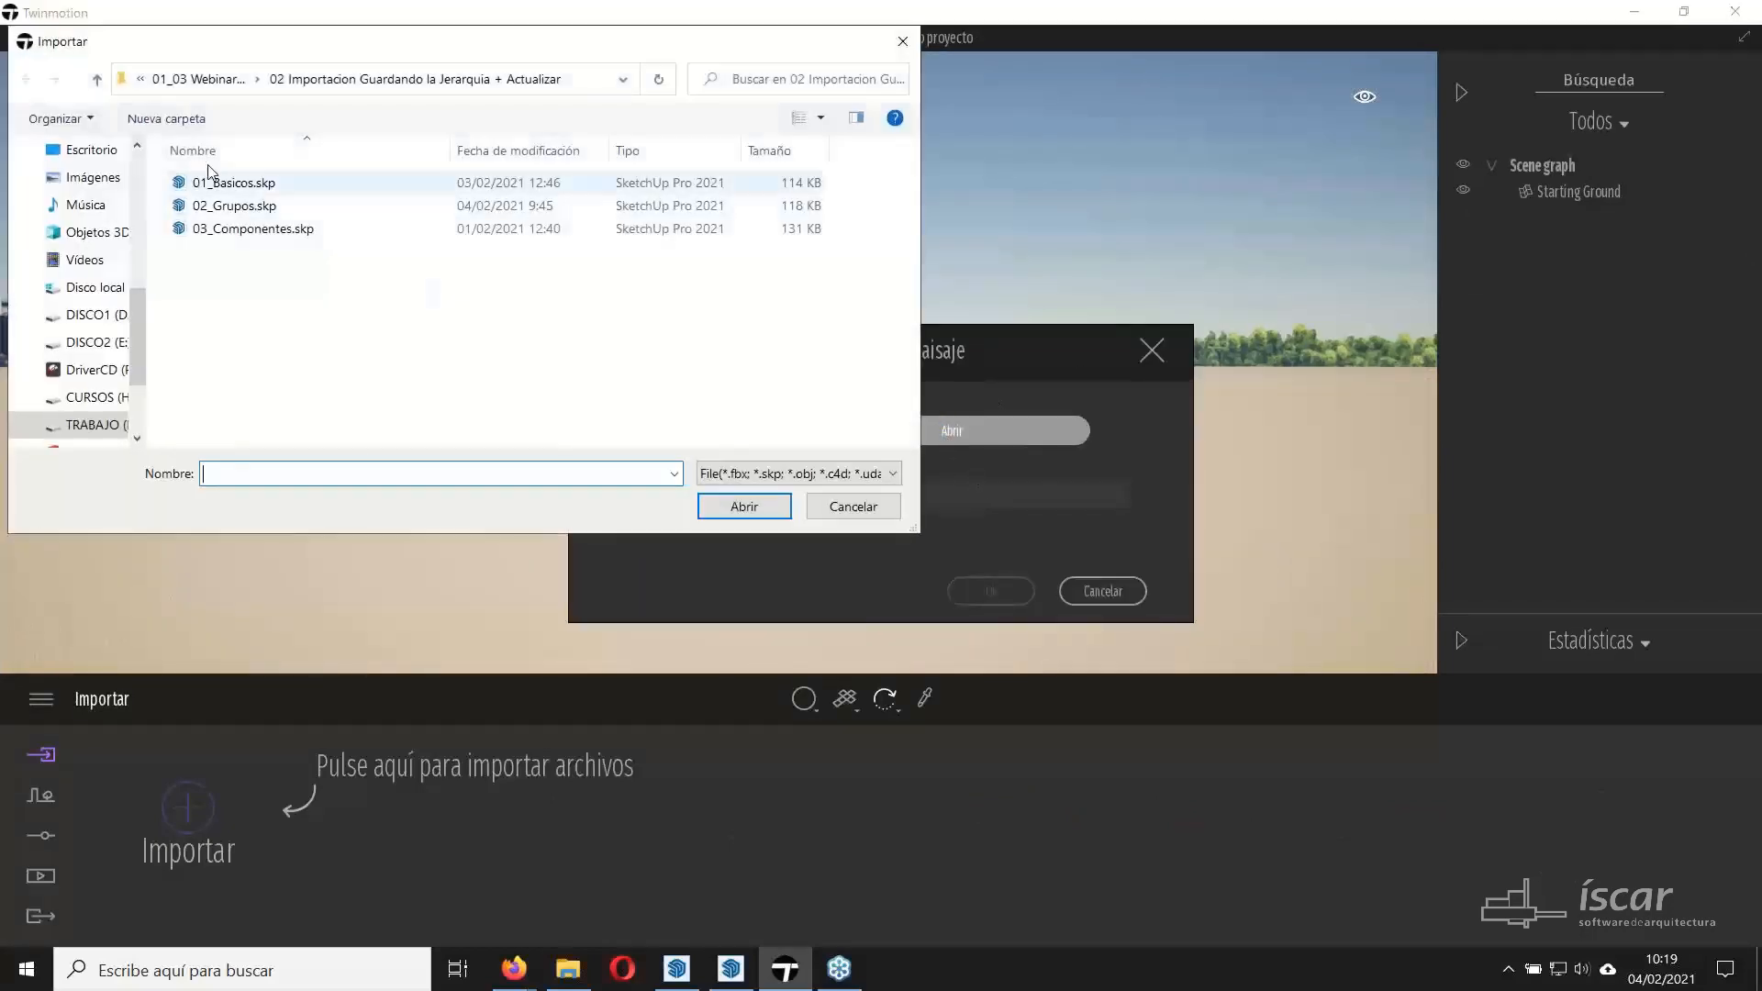
{"action": "left_click", "coordinate": [225, 205]}
{"action": "left_click", "coordinate": [744, 506]}
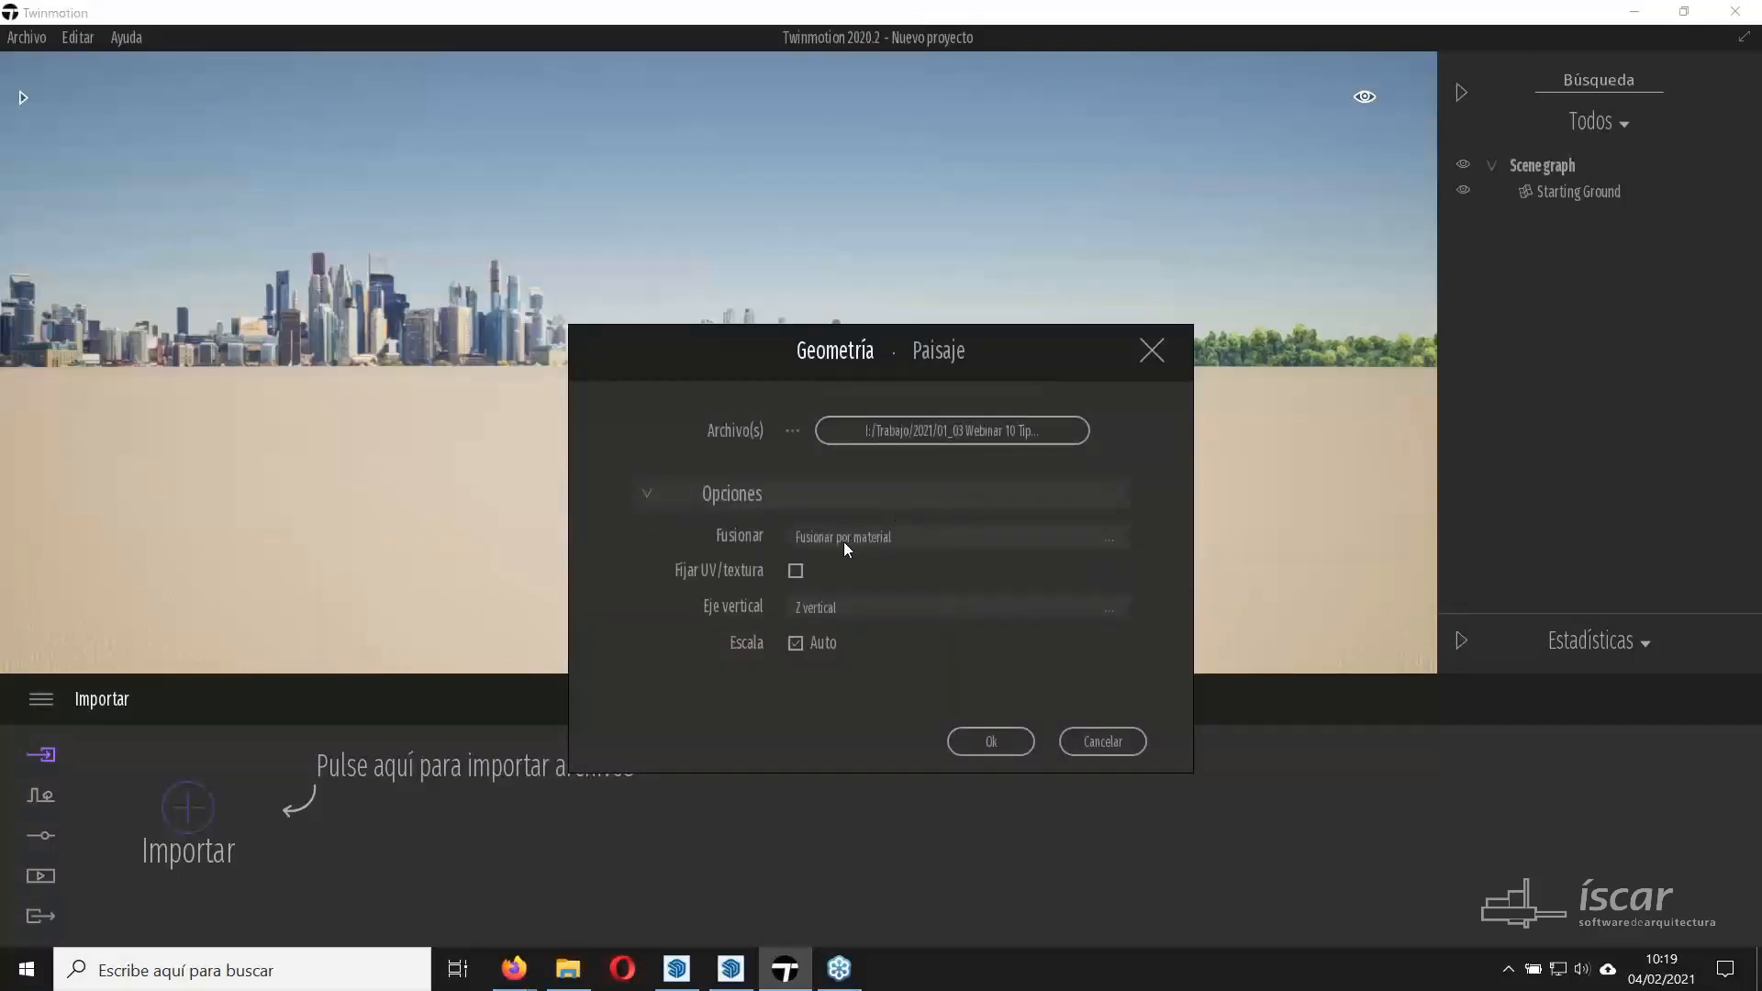
{"action": "left_click", "coordinate": [1107, 541]}
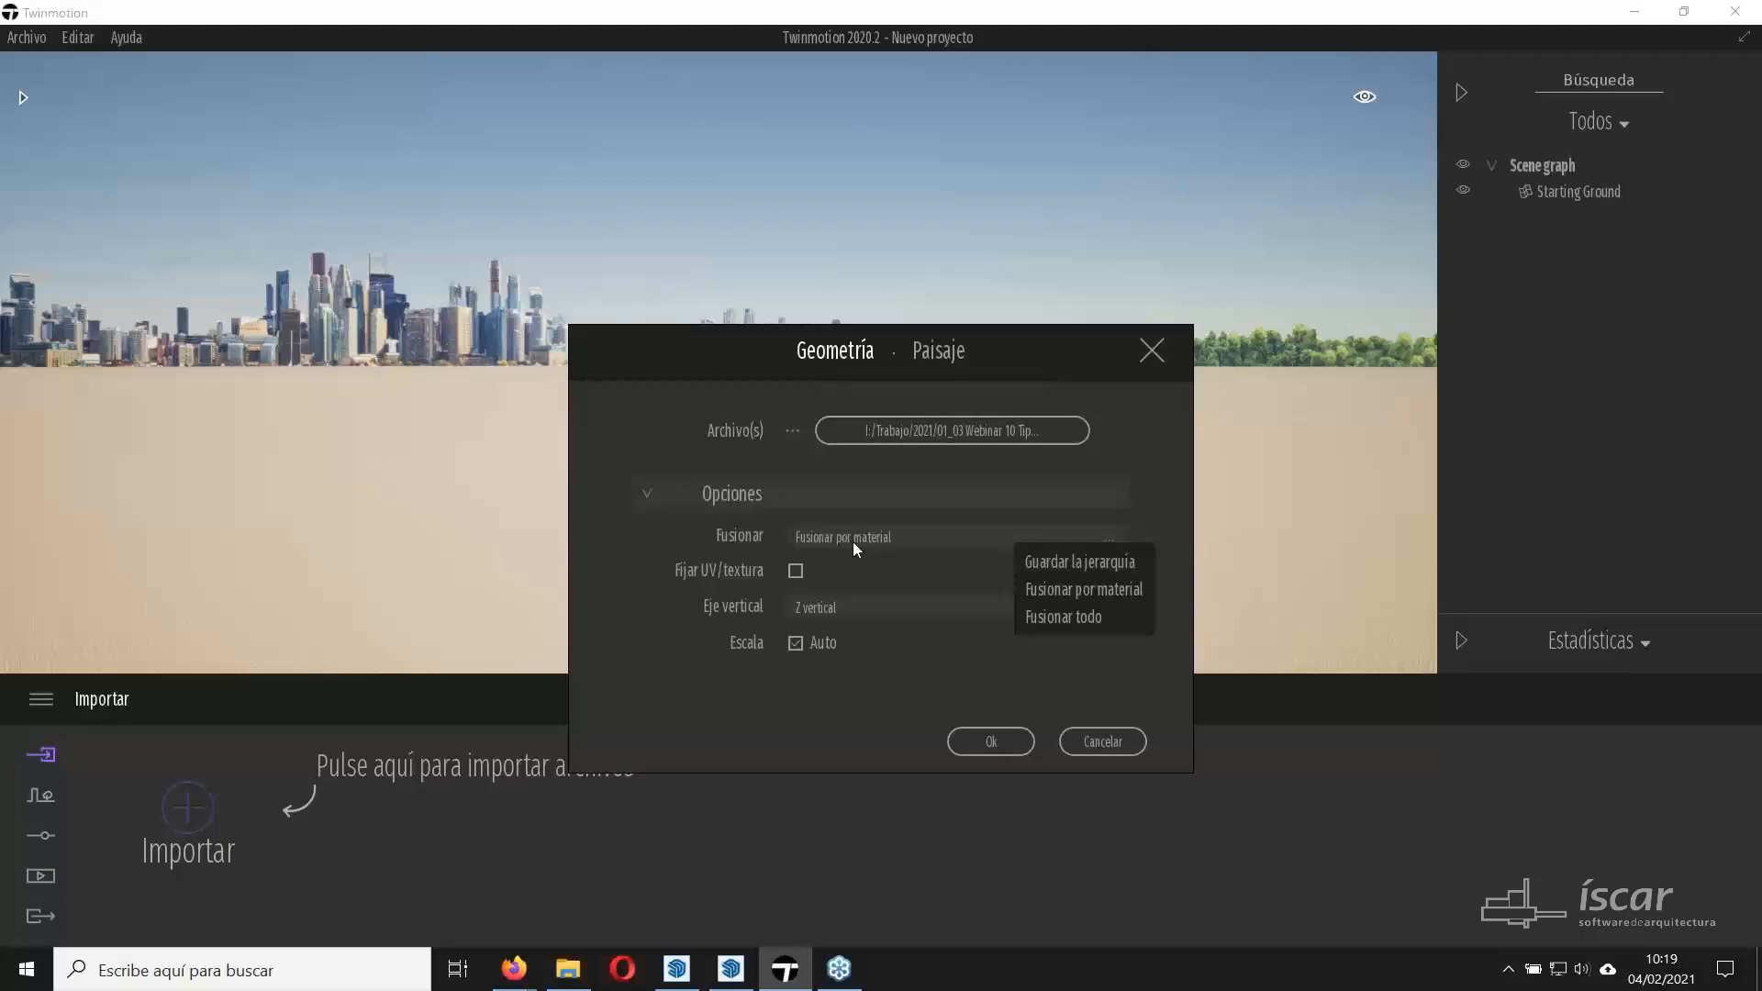
{"action": "left_click", "coordinate": [1048, 561]}
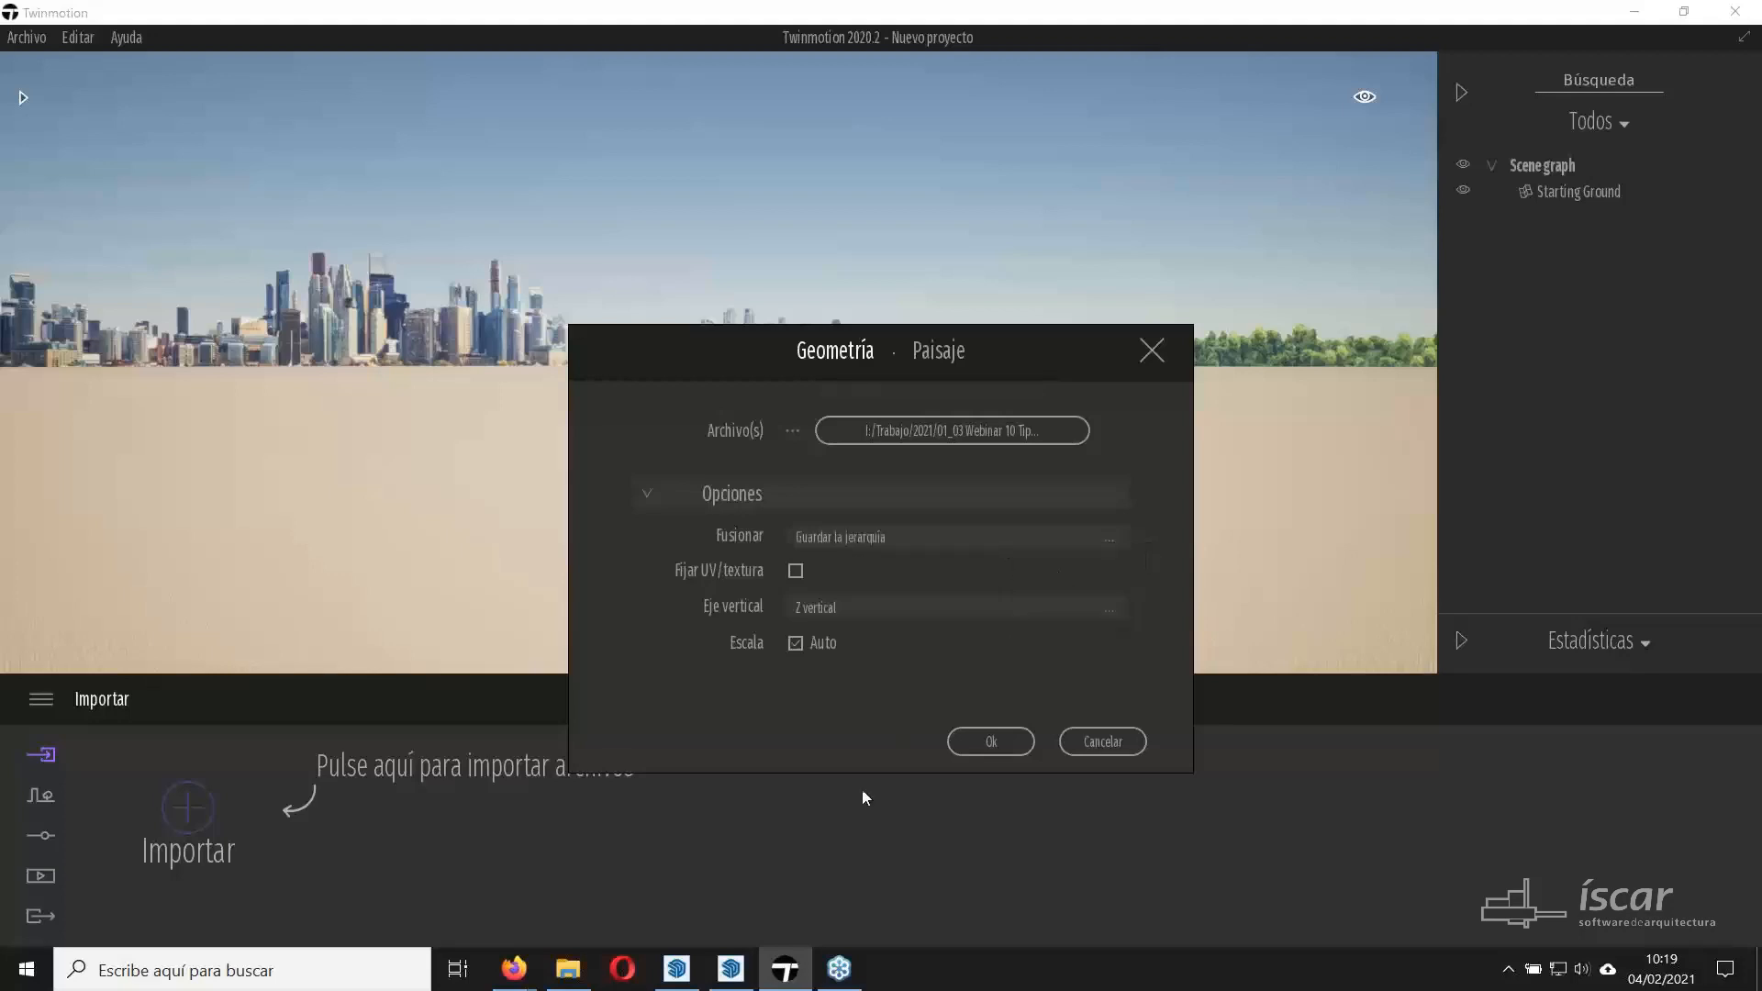
{"action": "left_click", "coordinate": [989, 740]}
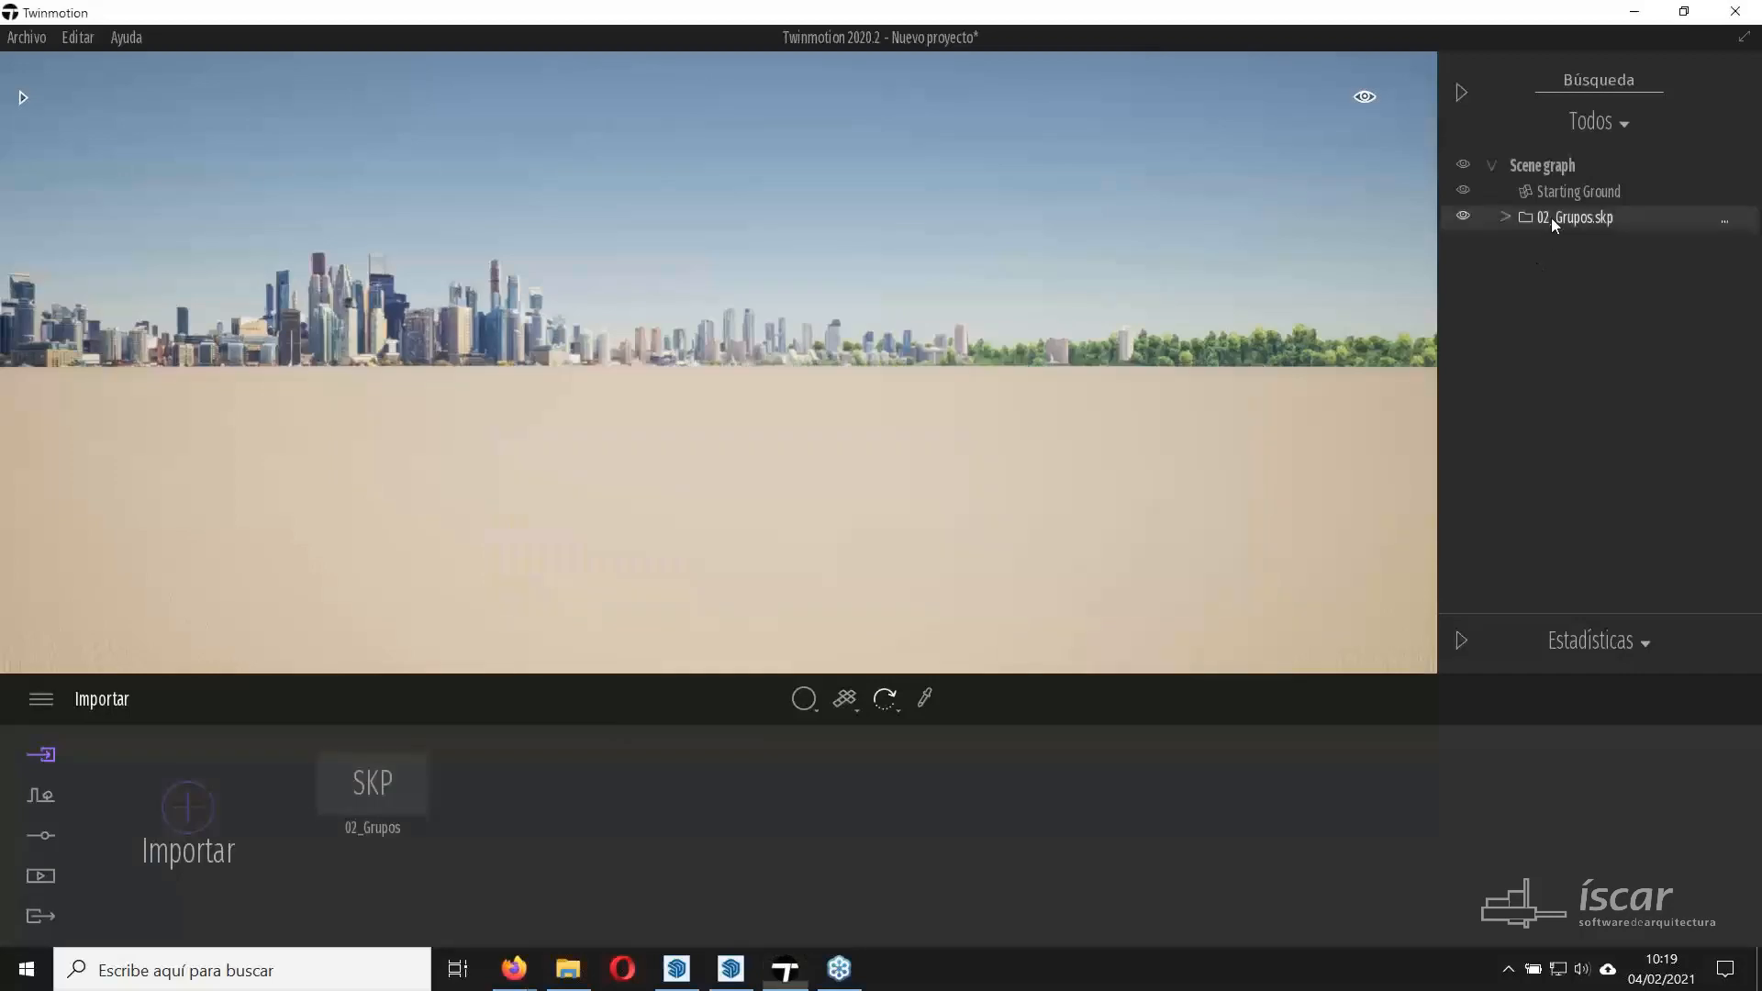
Bring the imported cubes into view and expand 02_Grupos.skp in the scene graph to examine its groups.
{"action": "key", "text": "f"}
{"action": "middle_click_drag", "start_coordinate": [826, 439], "coordinate": [1094, 466], "text": "shift"}
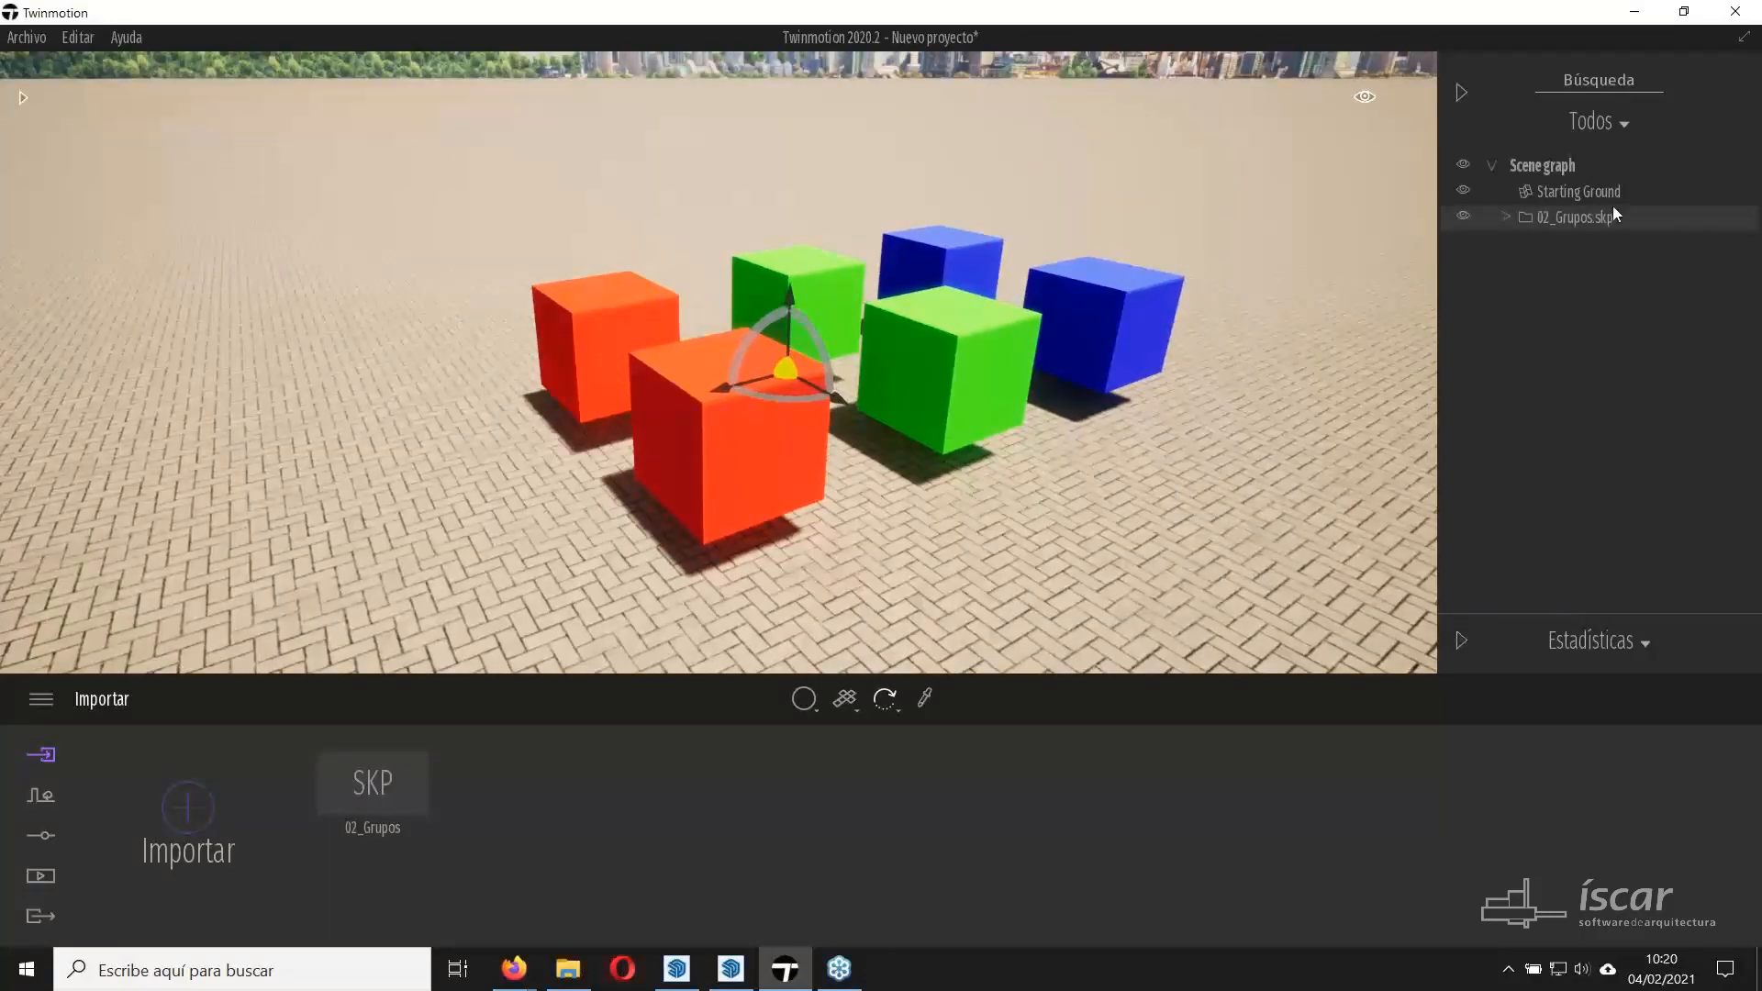
{"action": "left_click", "coordinate": [1506, 218]}
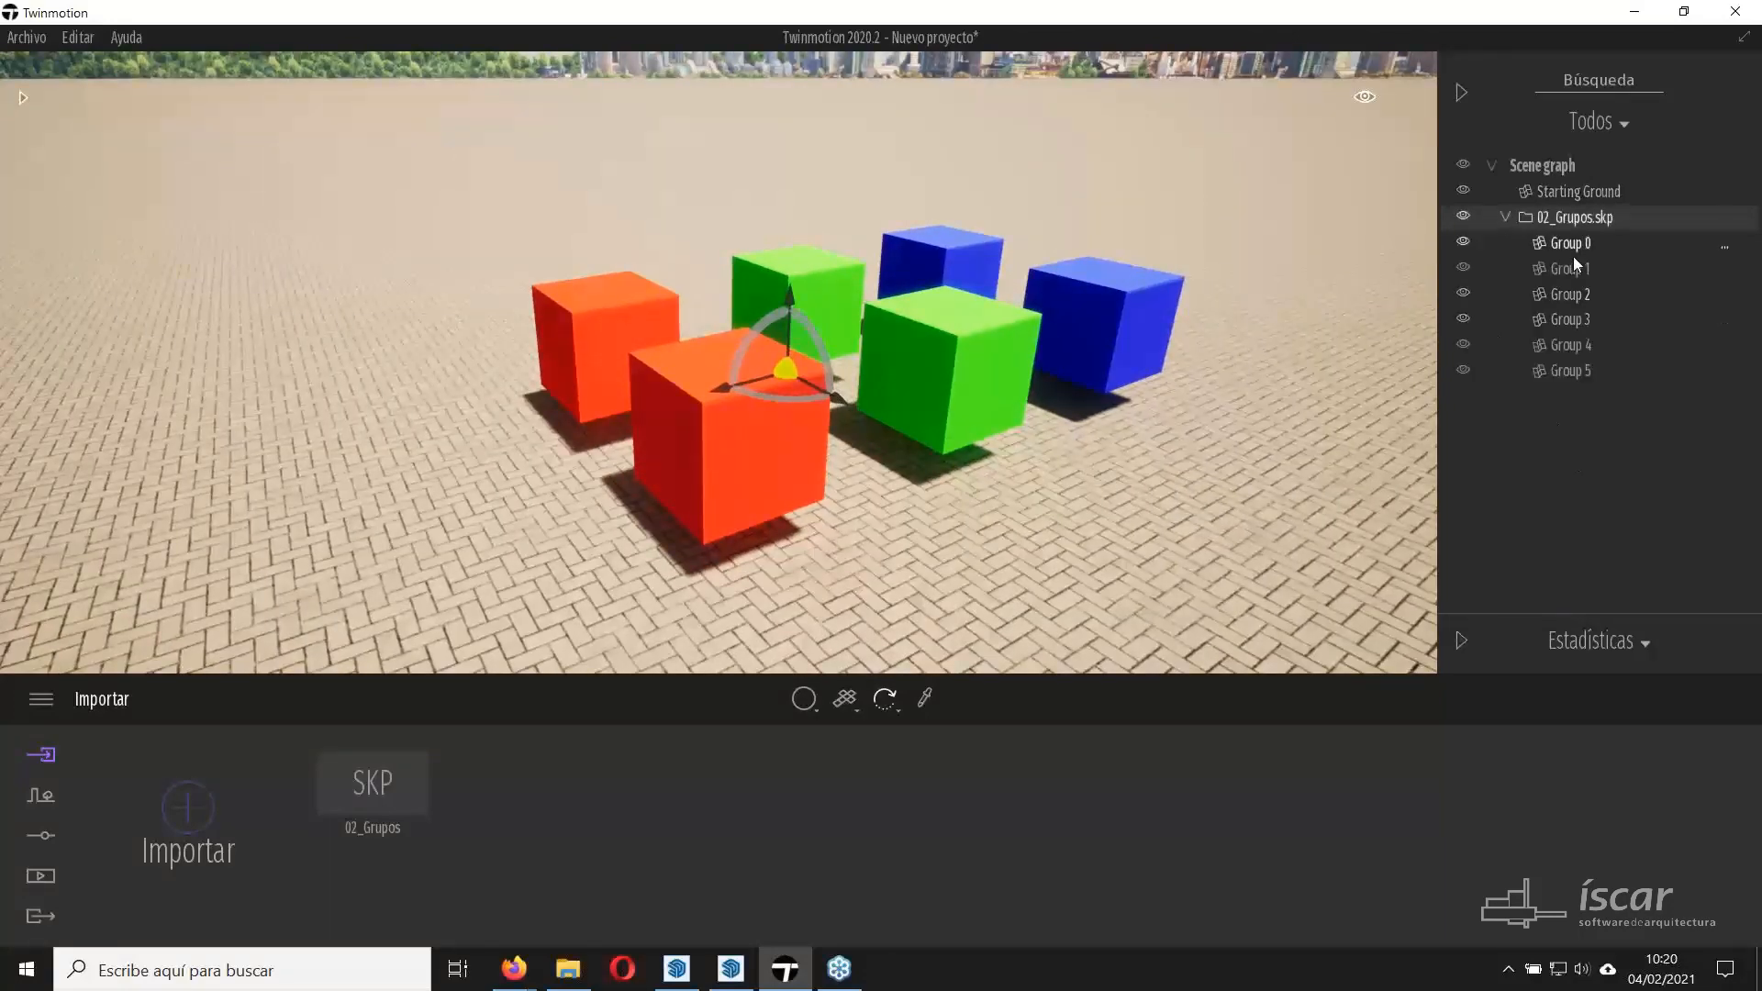
{"action": "left_click", "coordinate": [1565, 320]}
Set the material mode to Reemplazar material and apply Chestnut 01 A from the Madera library to the red cubes.
{"action": "left_click", "coordinate": [817, 701]}
{"action": "left_click", "coordinate": [803, 606]}
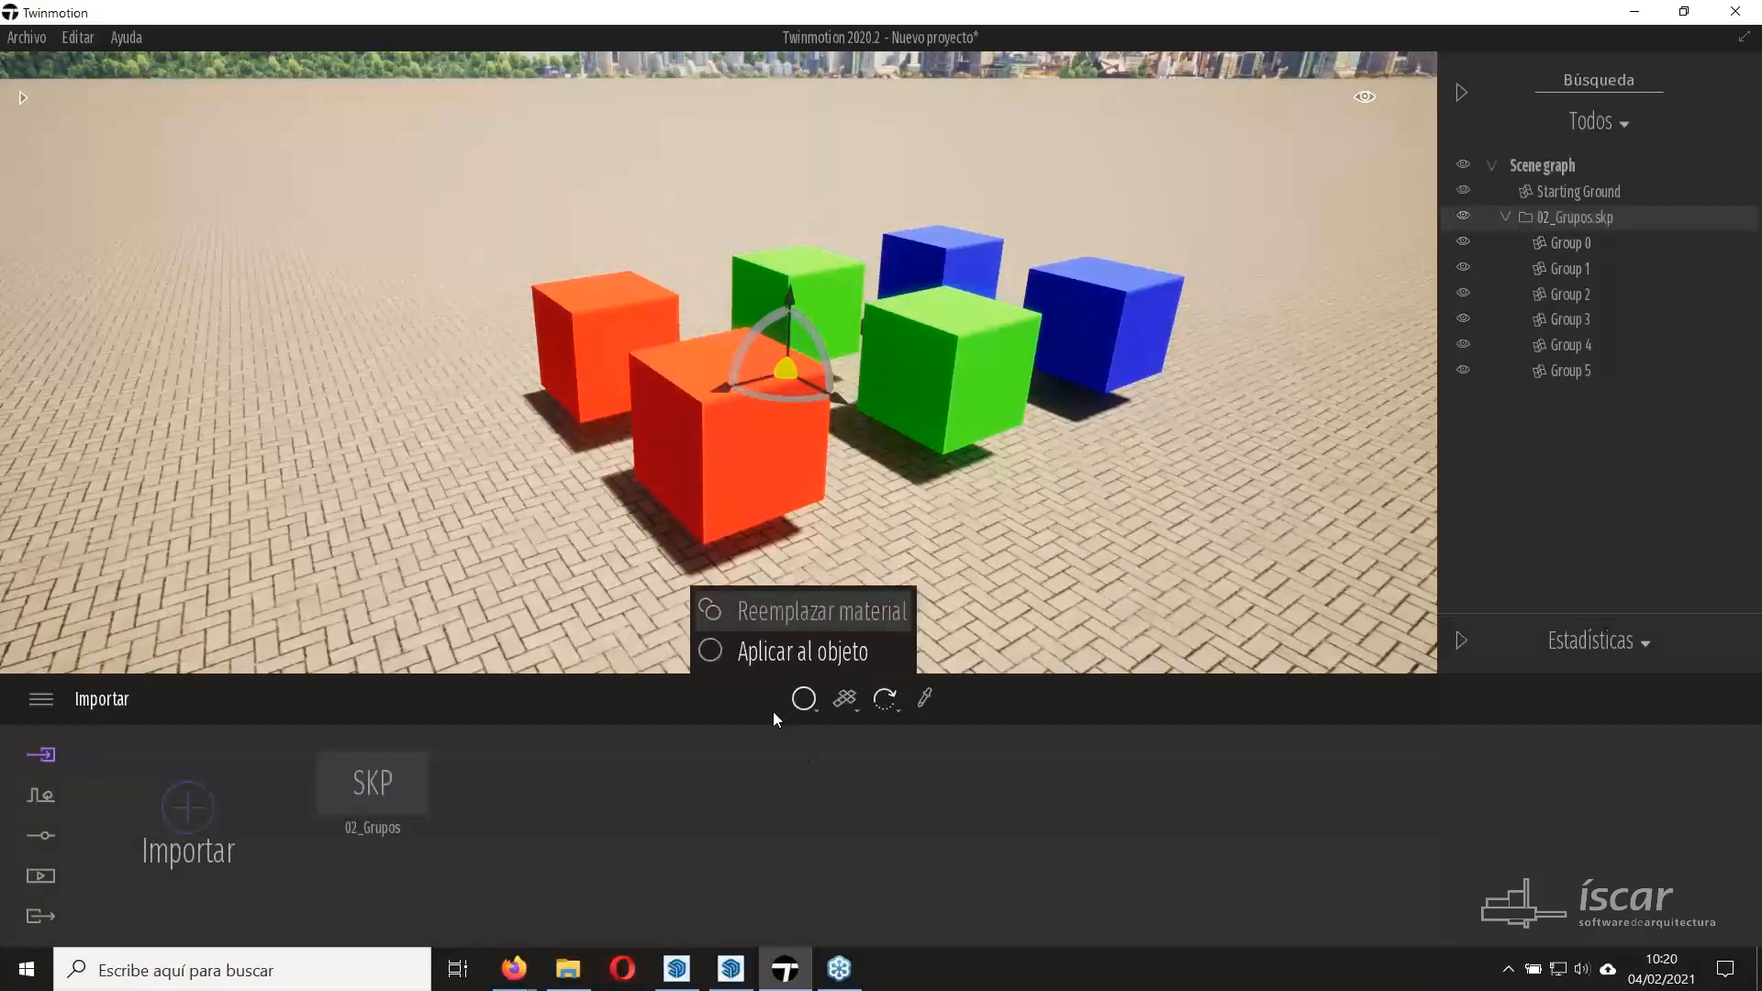
{"action": "left_click", "coordinate": [23, 98]}
{"action": "mouse_move", "coordinate": [163, 377]}
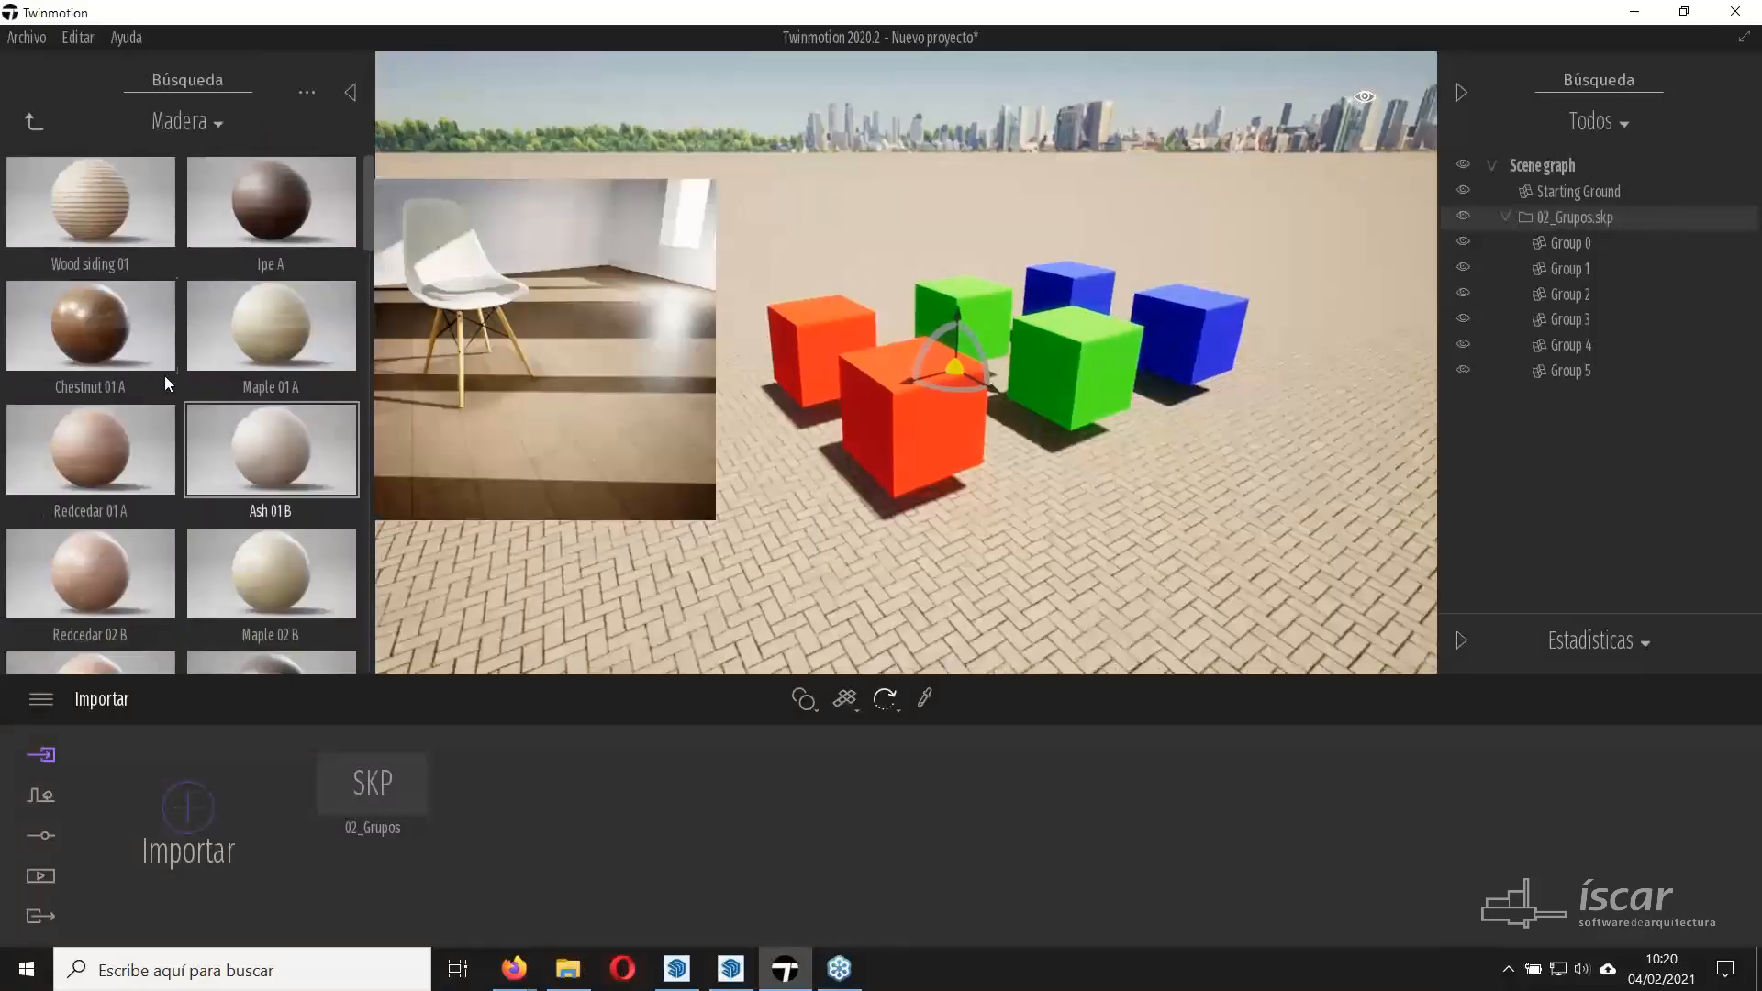
{"action": "left_click_drag", "start_coordinate": [108, 325], "coordinate": [903, 435]}
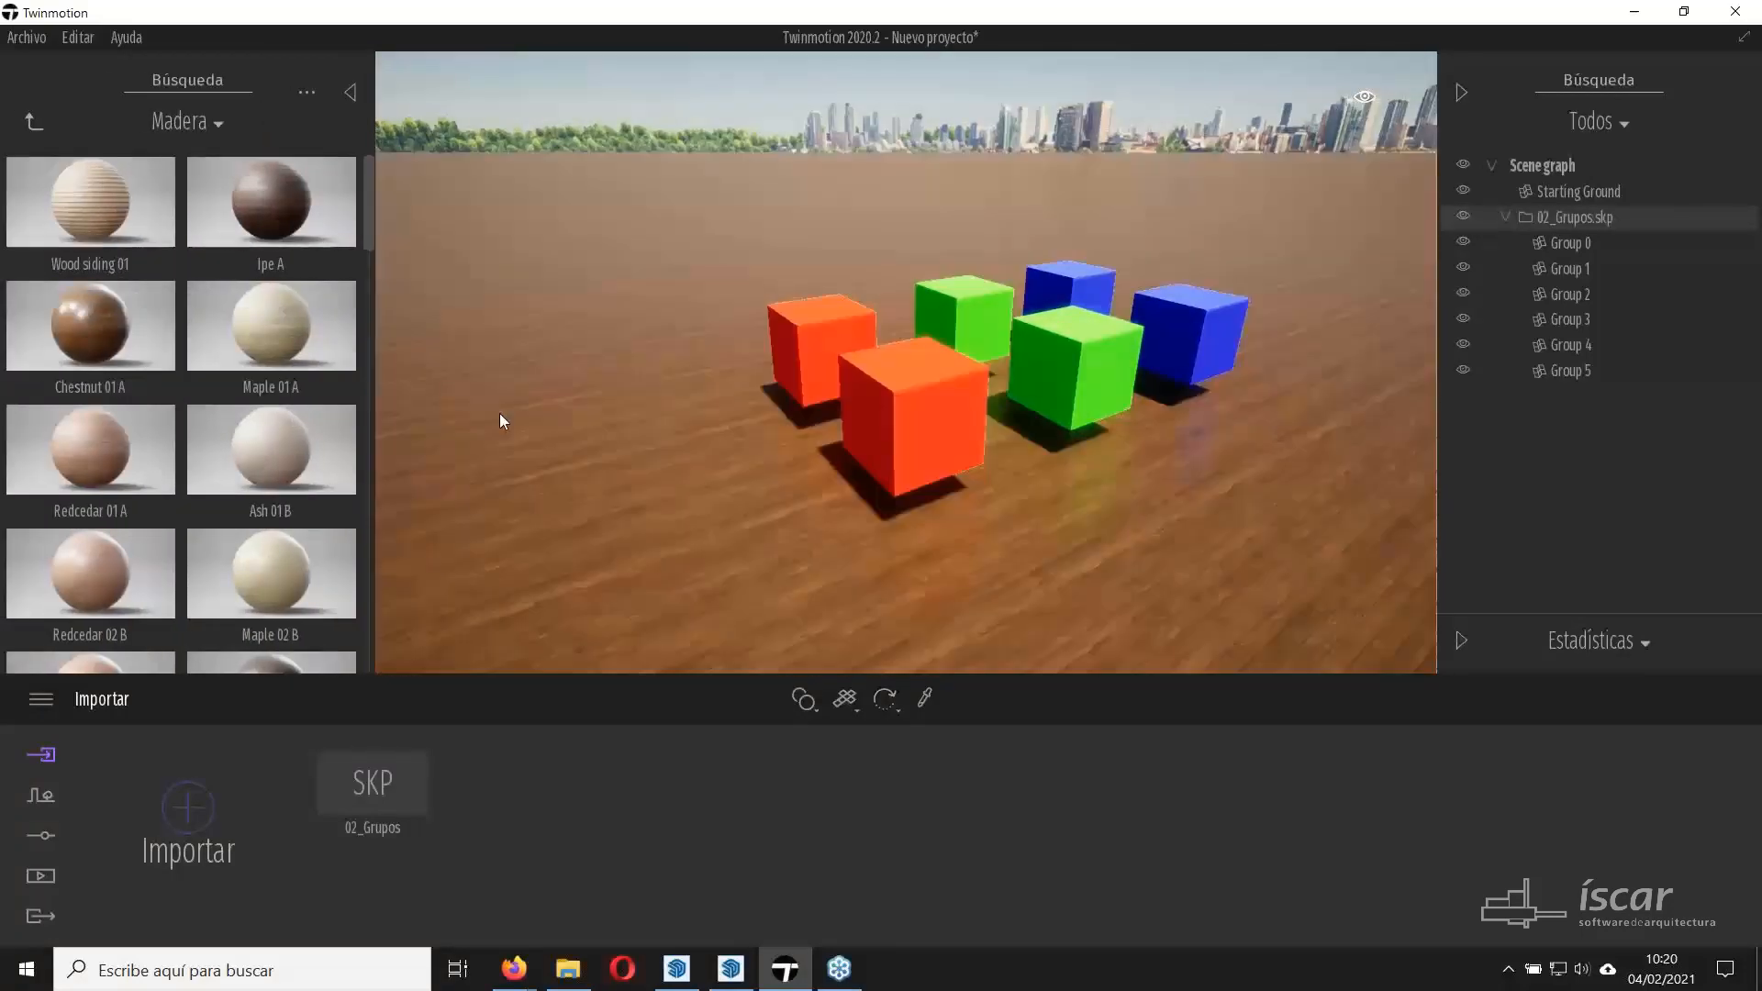
{"action": "left_click_drag", "start_coordinate": [499, 413], "coordinate": [899, 416]}
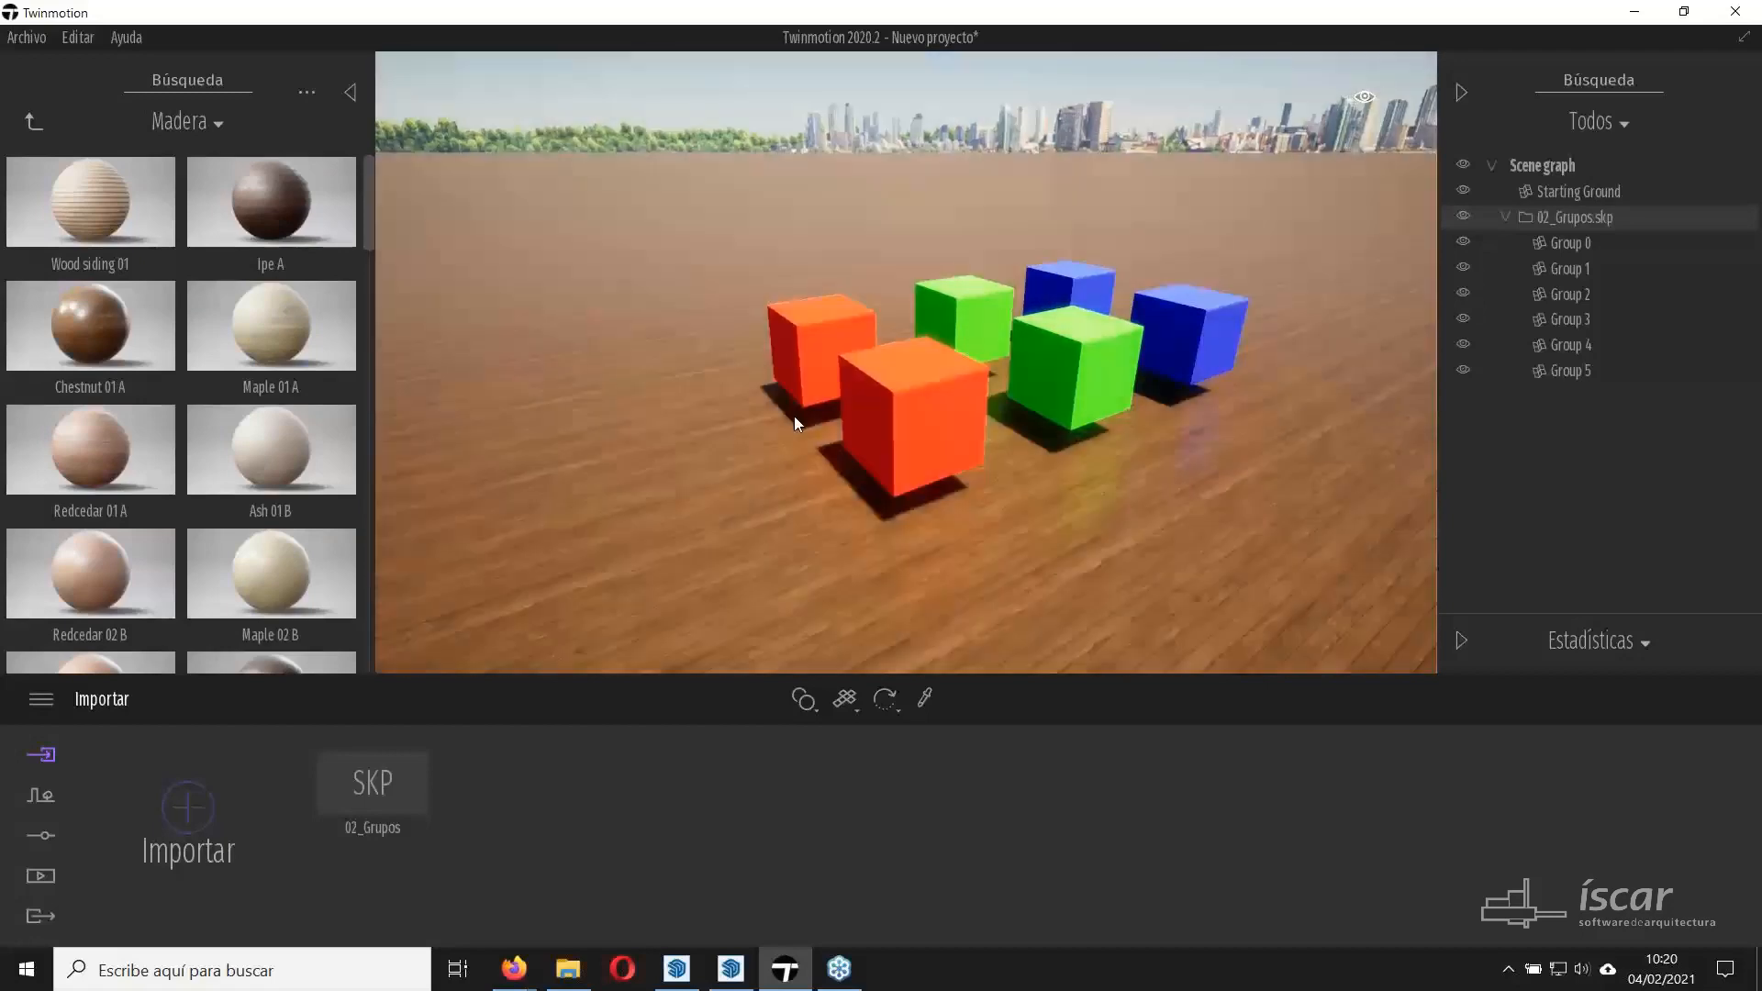
{"action": "left_click_drag", "start_coordinate": [794, 416], "coordinate": [879, 410]}
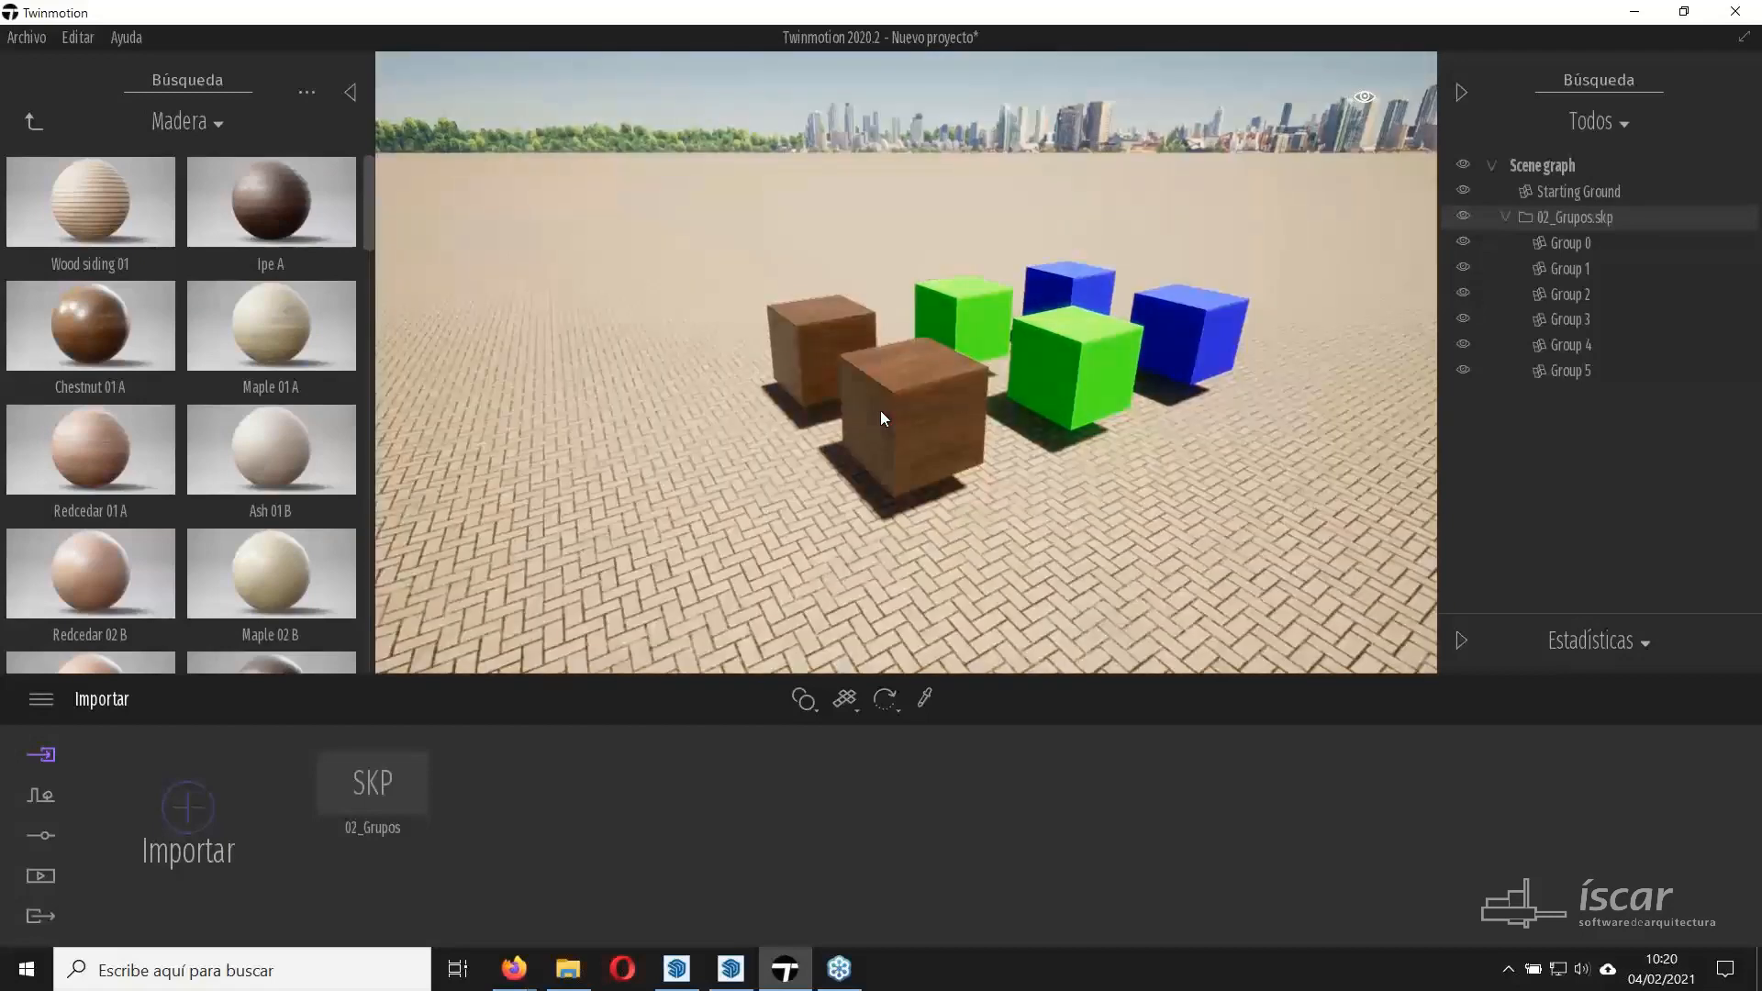
{"action": "left_click", "coordinate": [880, 412]}
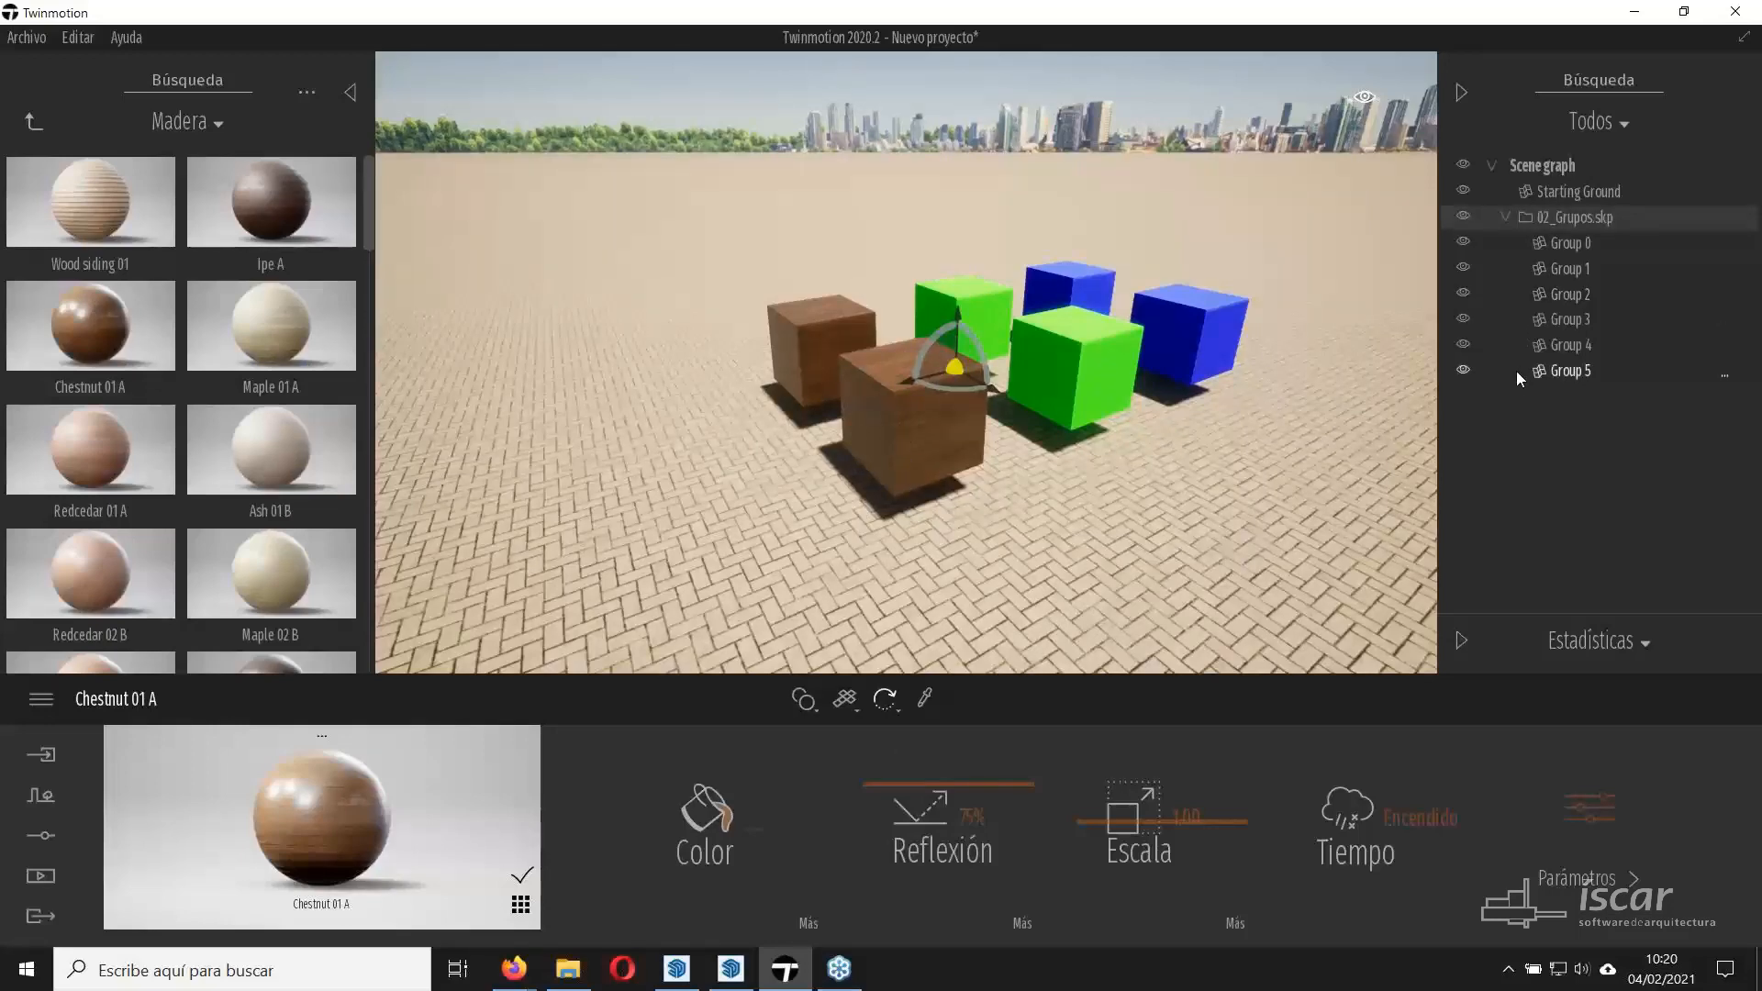
Set the material mode to Aplicar al objeto and apply Maple 01 A to the front Chestnut cube only.
{"action": "left_click", "coordinate": [805, 702]}
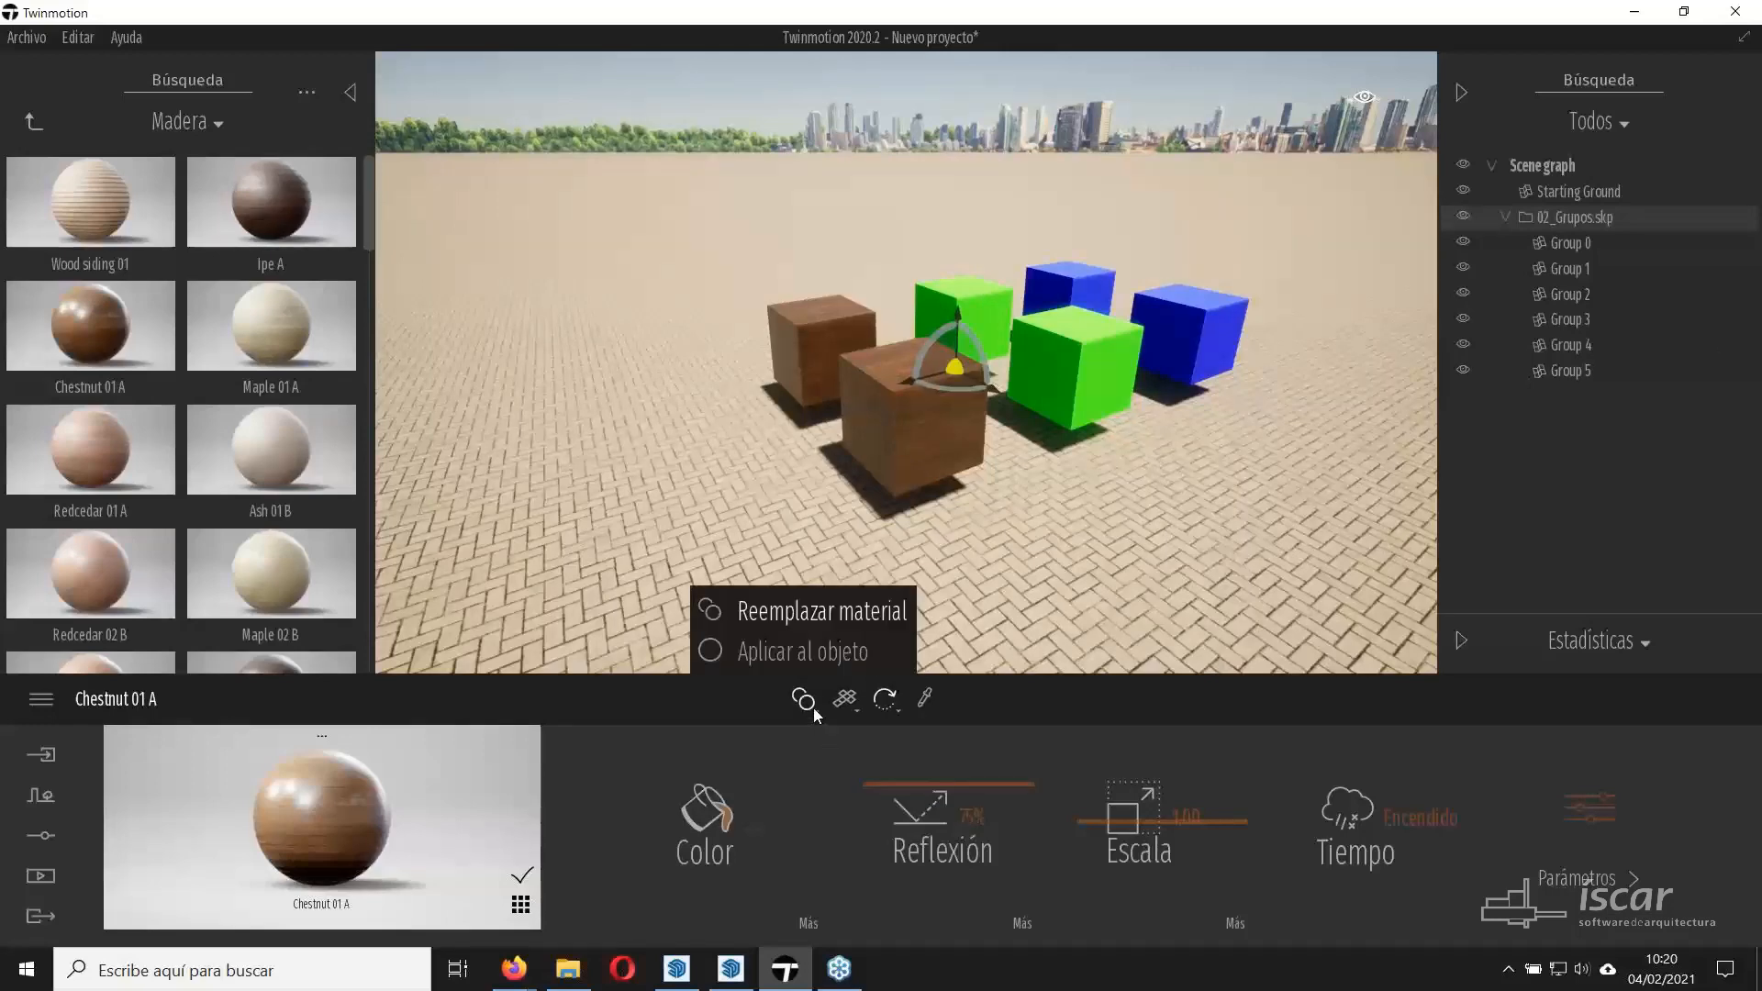
{"action": "left_click", "coordinate": [811, 655]}
{"action": "mouse_move", "coordinate": [316, 385]}
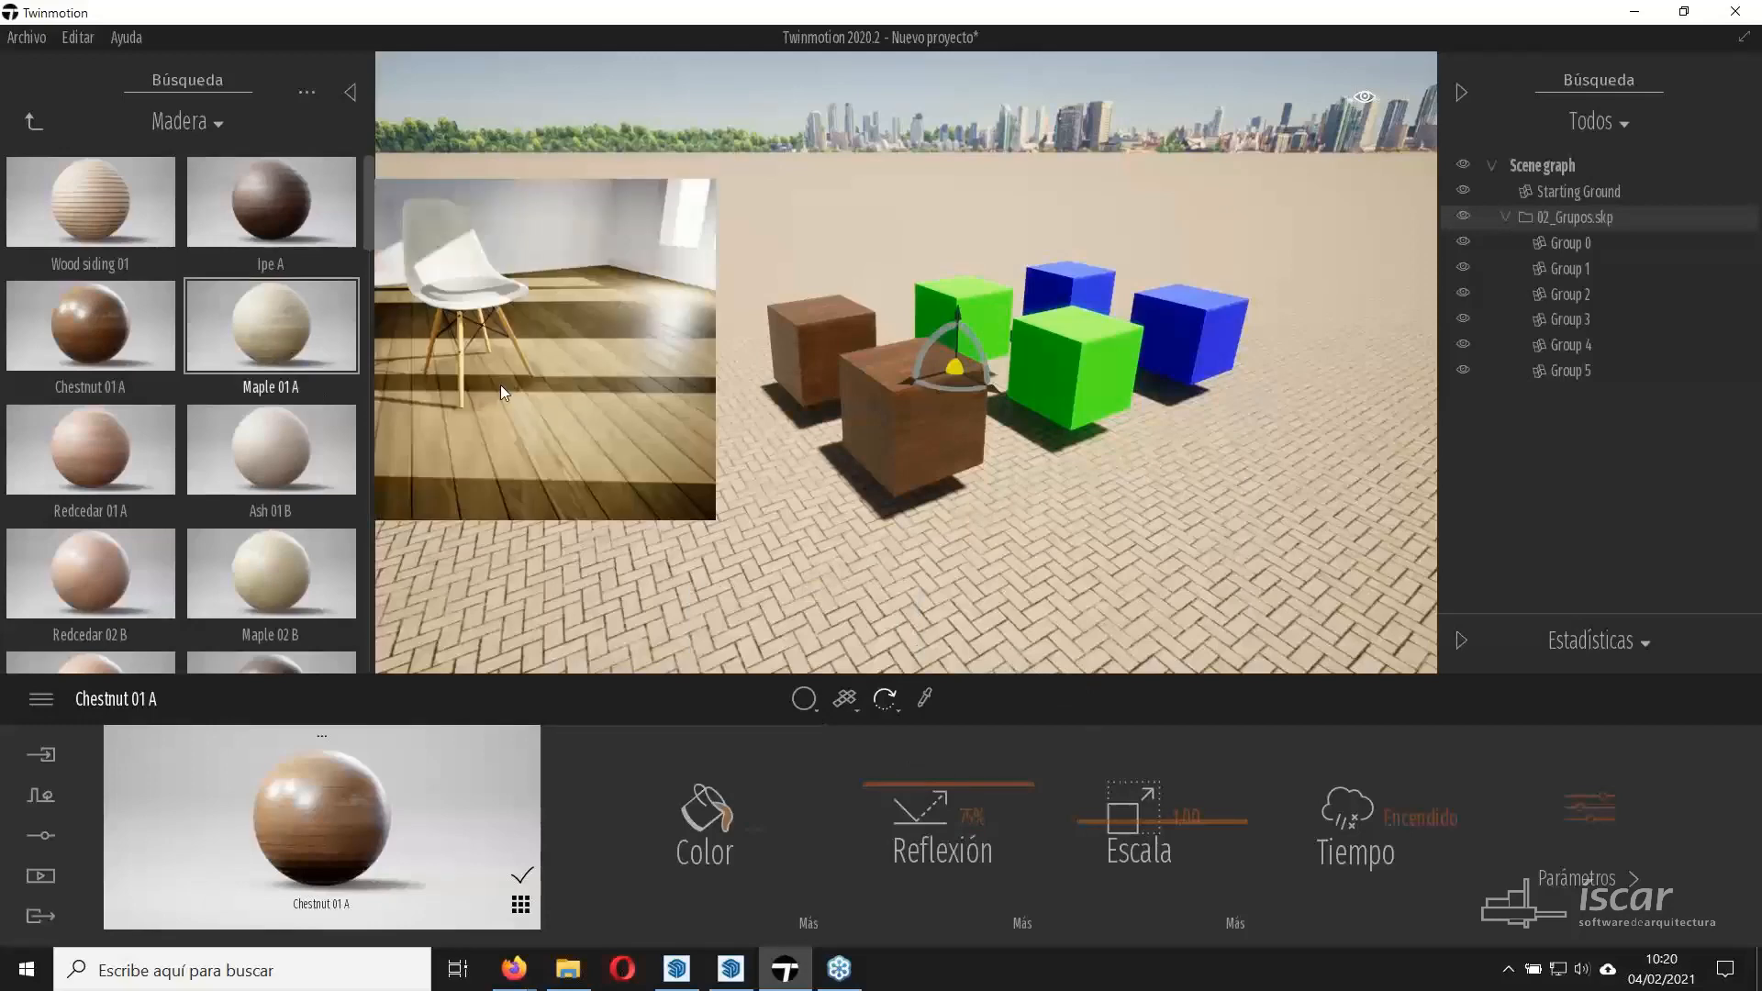
{"action": "left_click_drag", "start_coordinate": [499, 384], "coordinate": [875, 400]}
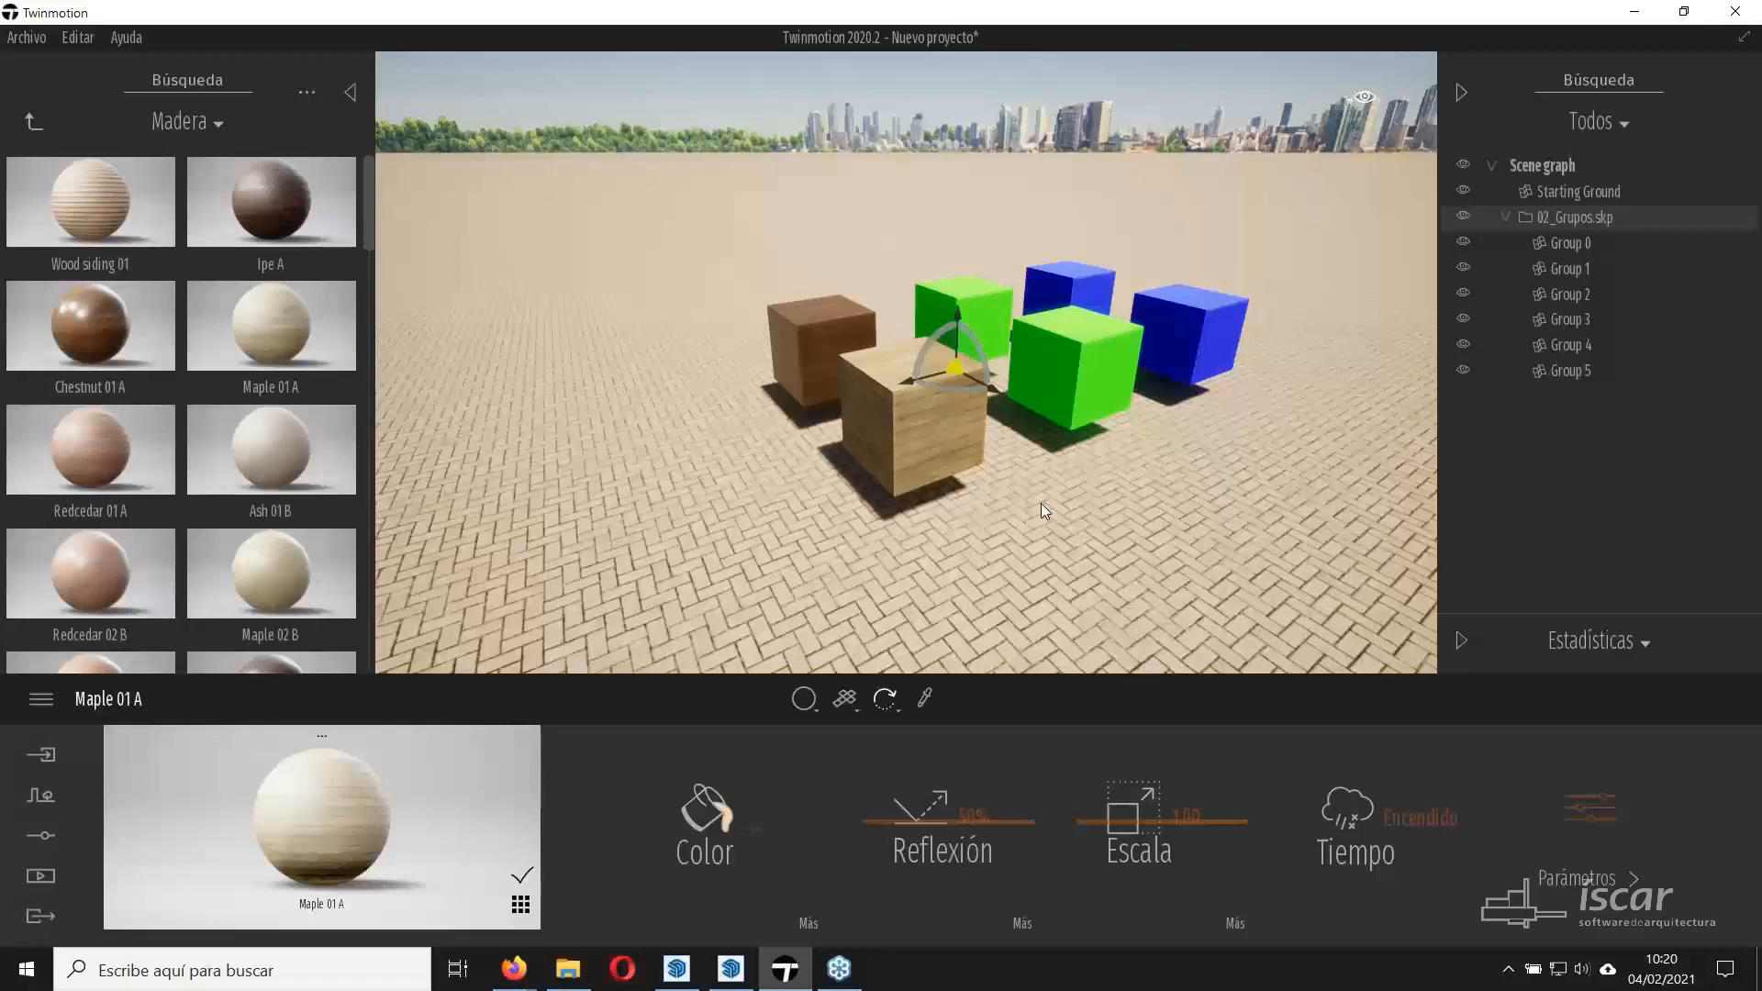
Review the geometry import options, including the Fusionar setting, without importing a file.
{"action": "left_click", "coordinate": [29, 39]}
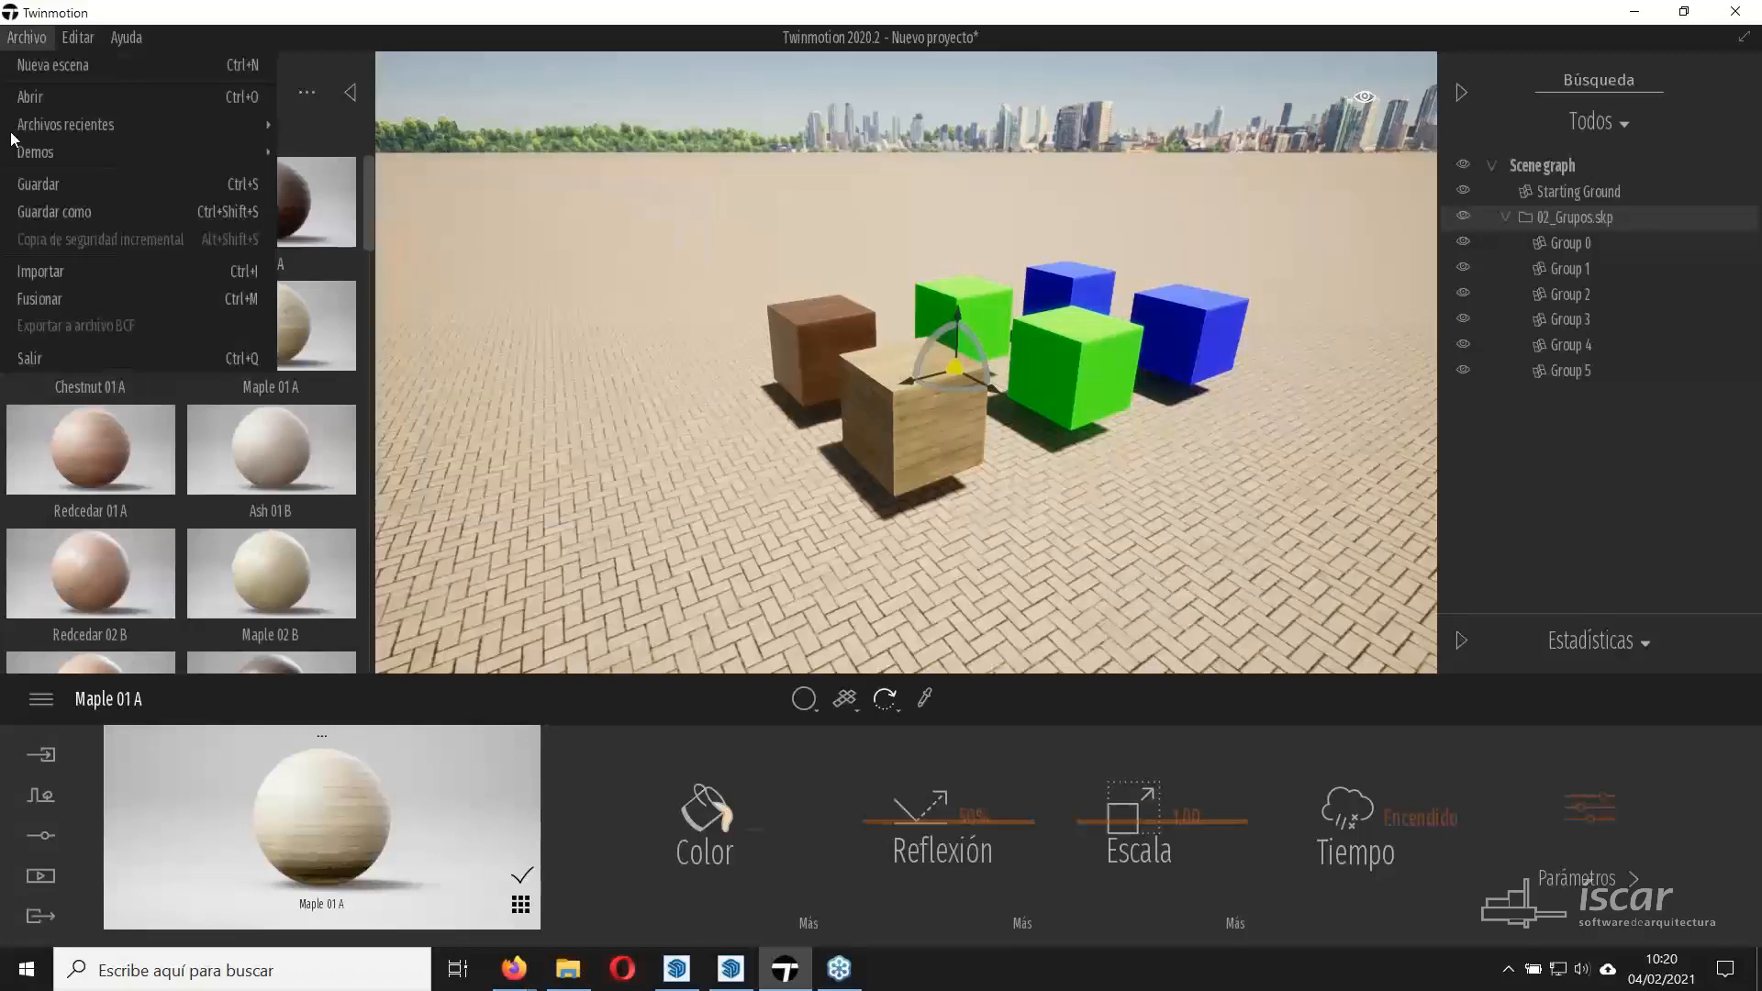
{"action": "left_click", "coordinate": [52, 272]}
{"action": "left_click", "coordinate": [669, 494]}
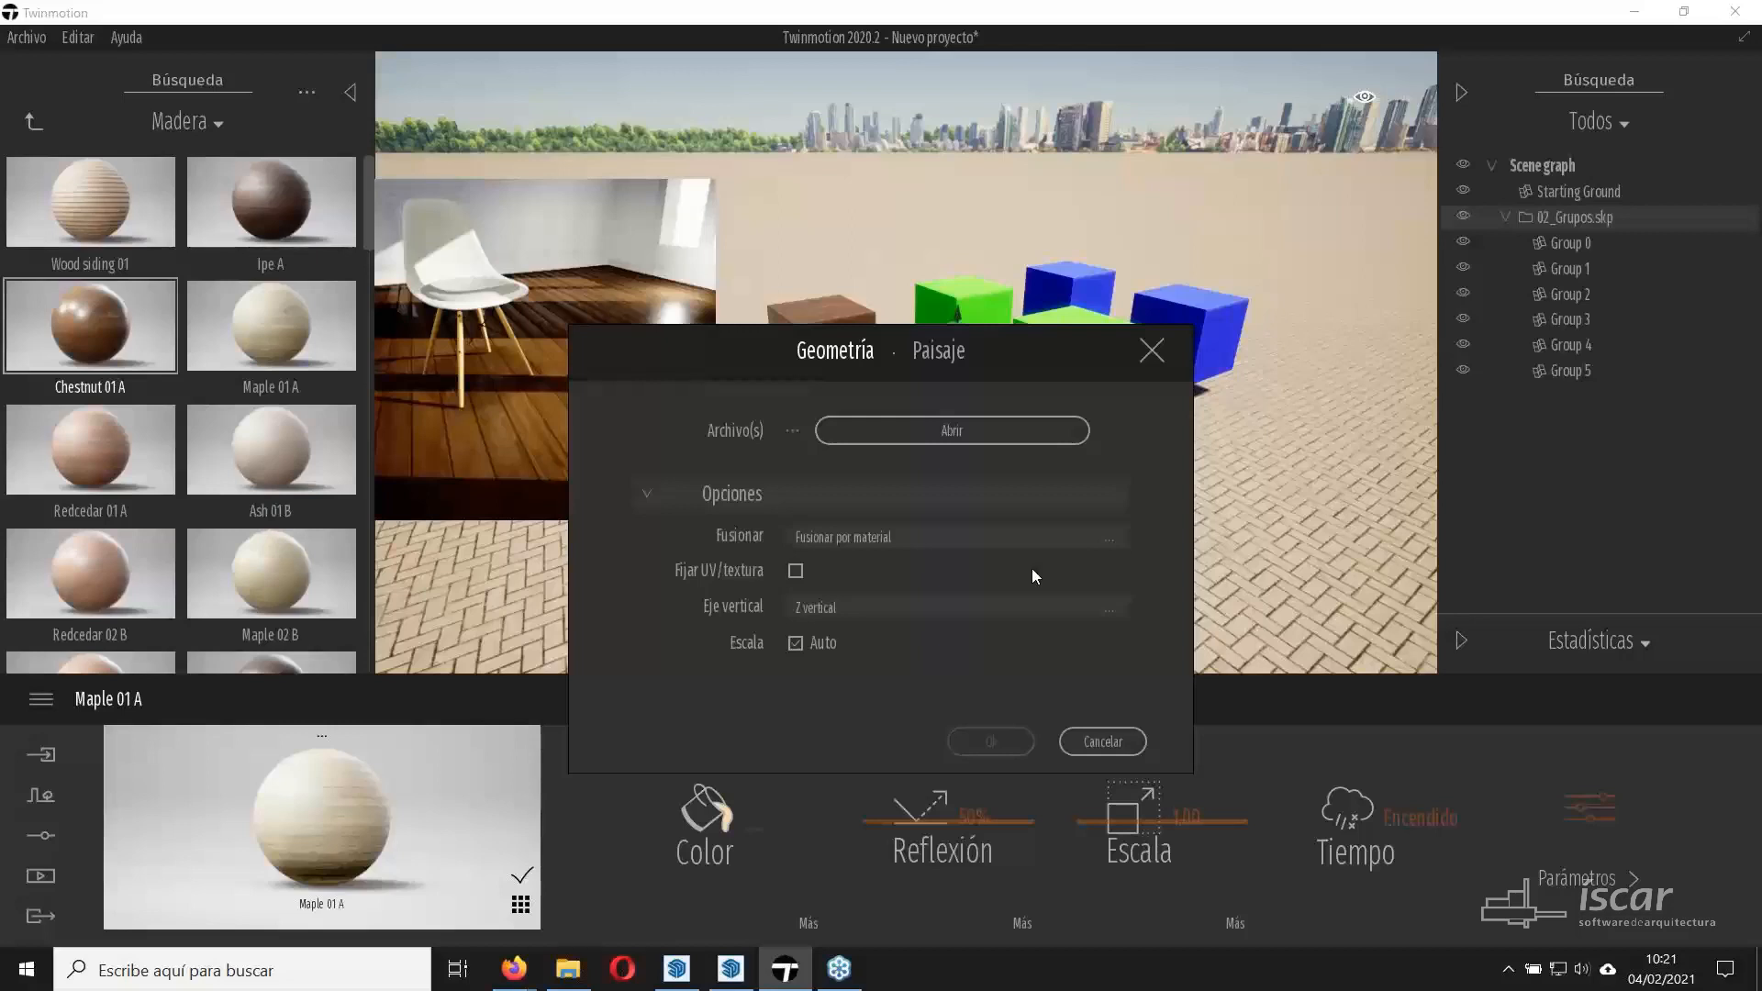
{"action": "left_click", "coordinate": [1105, 742]}
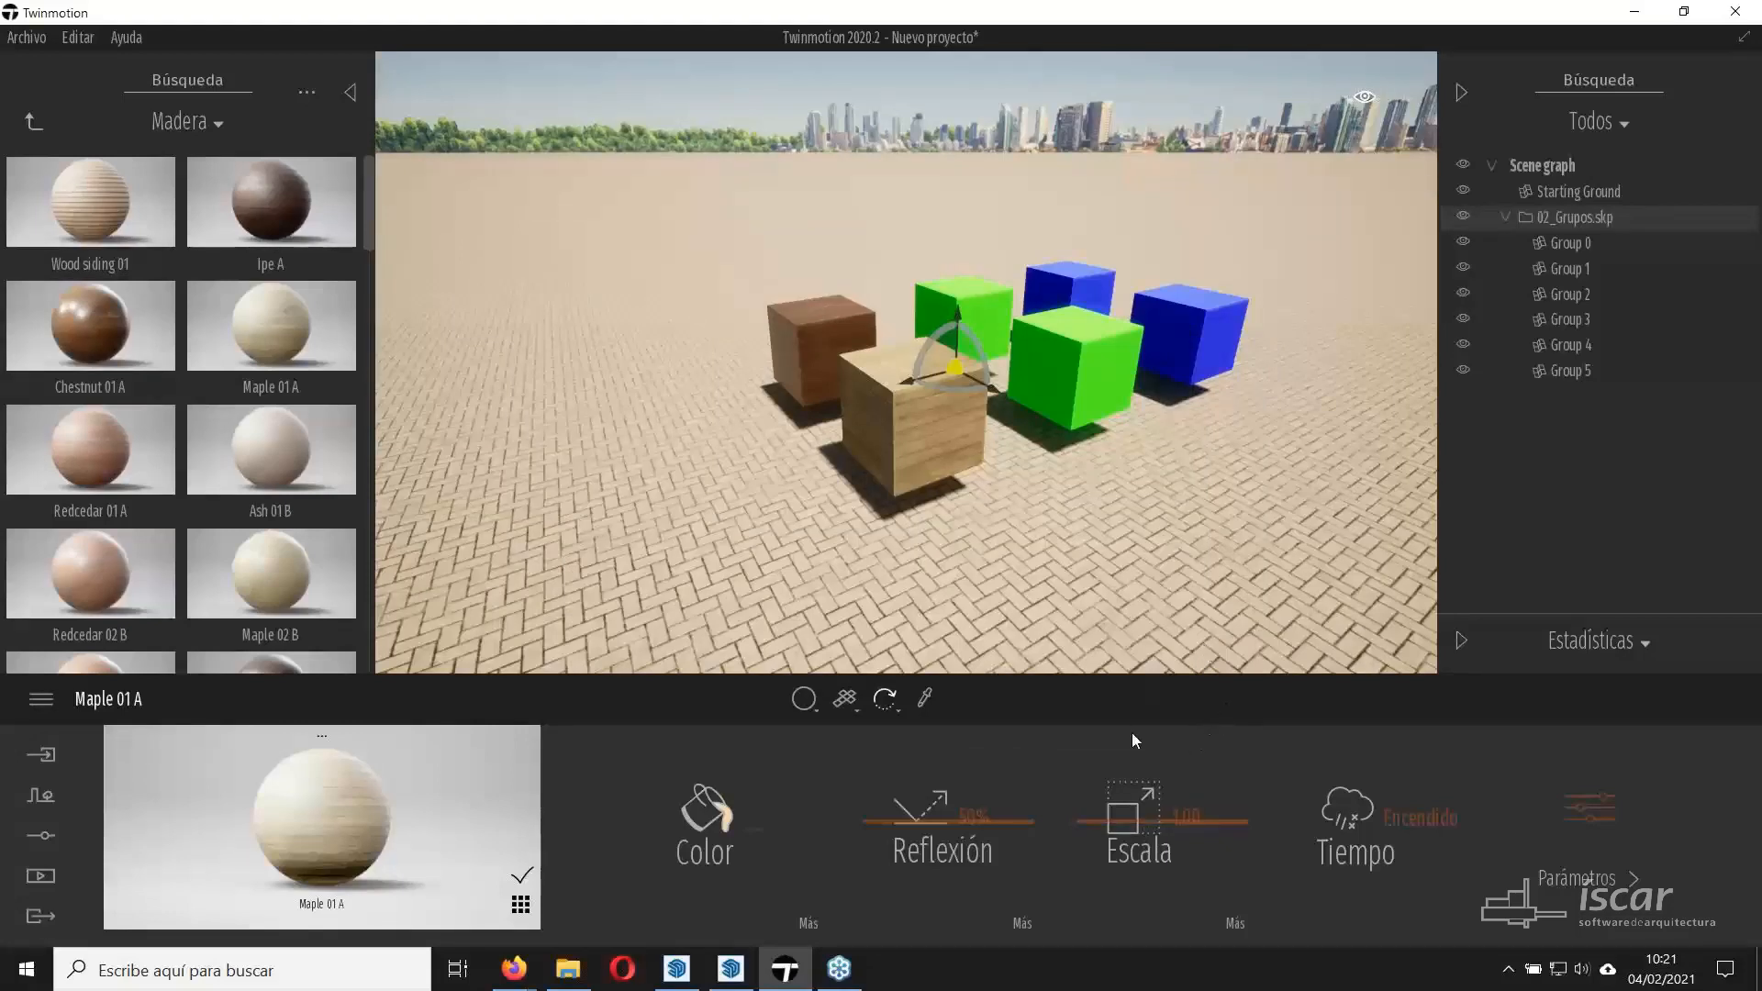
Switch to SketchUp, copy the front green cube about 2.06 m forward along the green row, and save the file.
{"action": "mouse_move", "coordinate": [731, 975]}
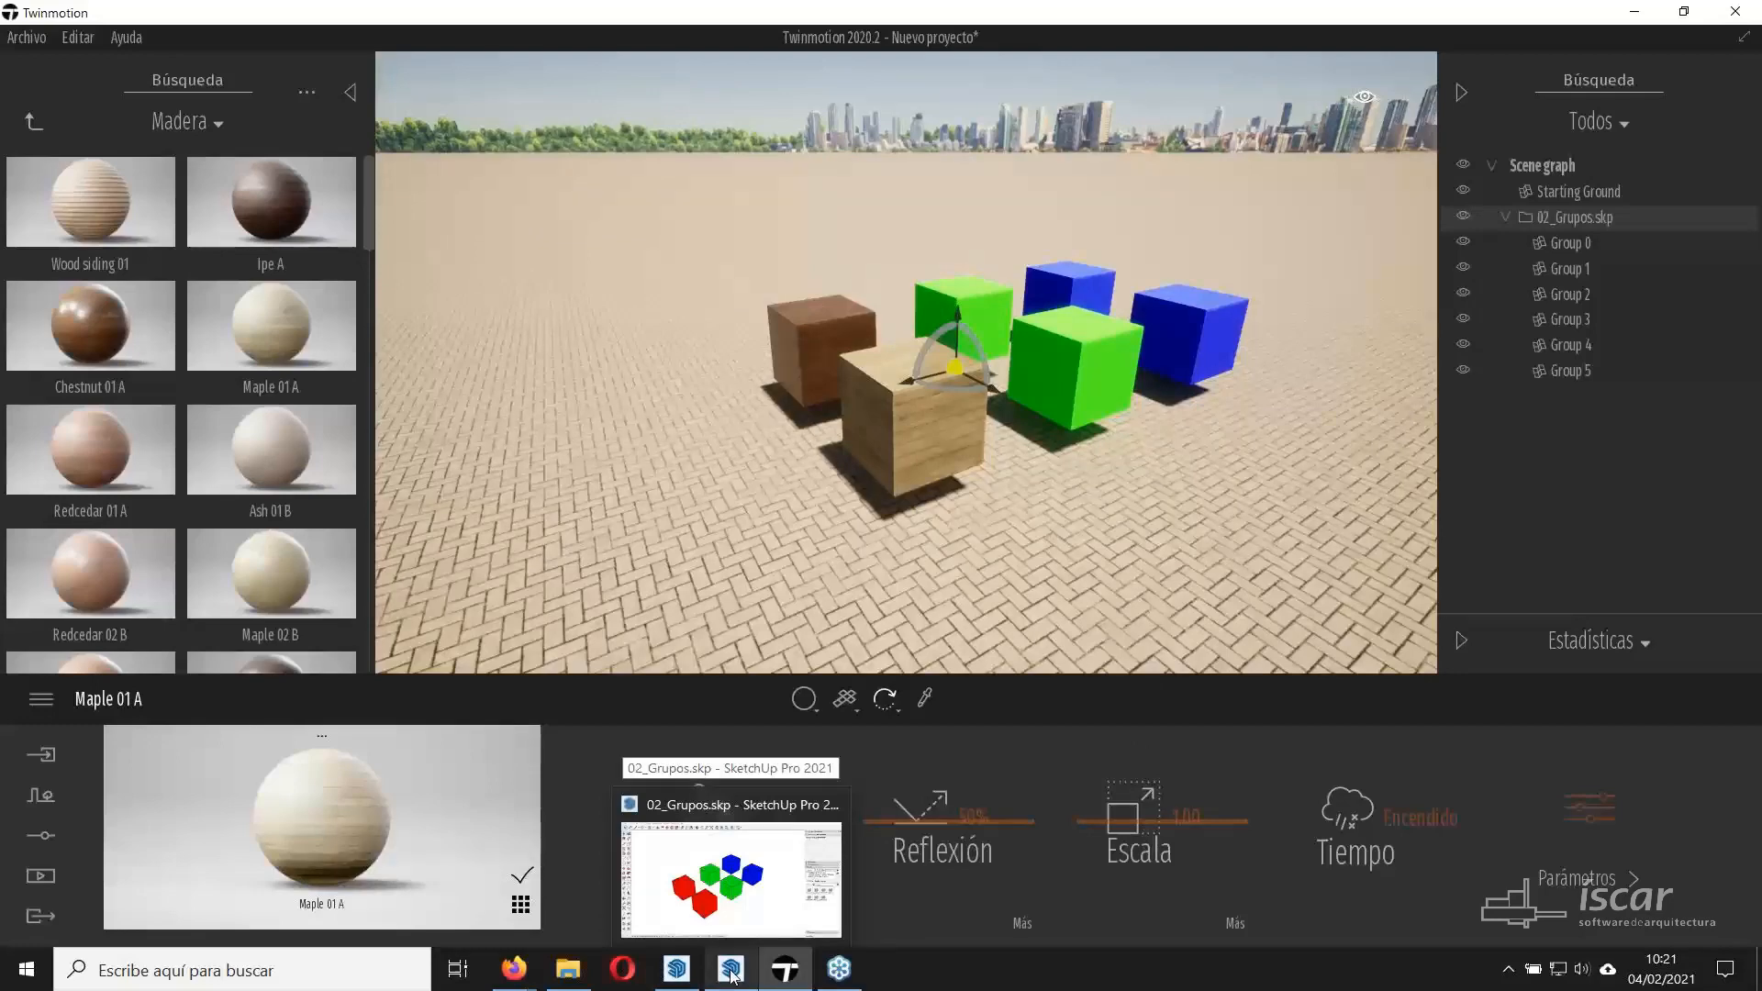
{"action": "left_click", "coordinate": [731, 973]}
{"action": "left_click", "coordinate": [904, 607]}
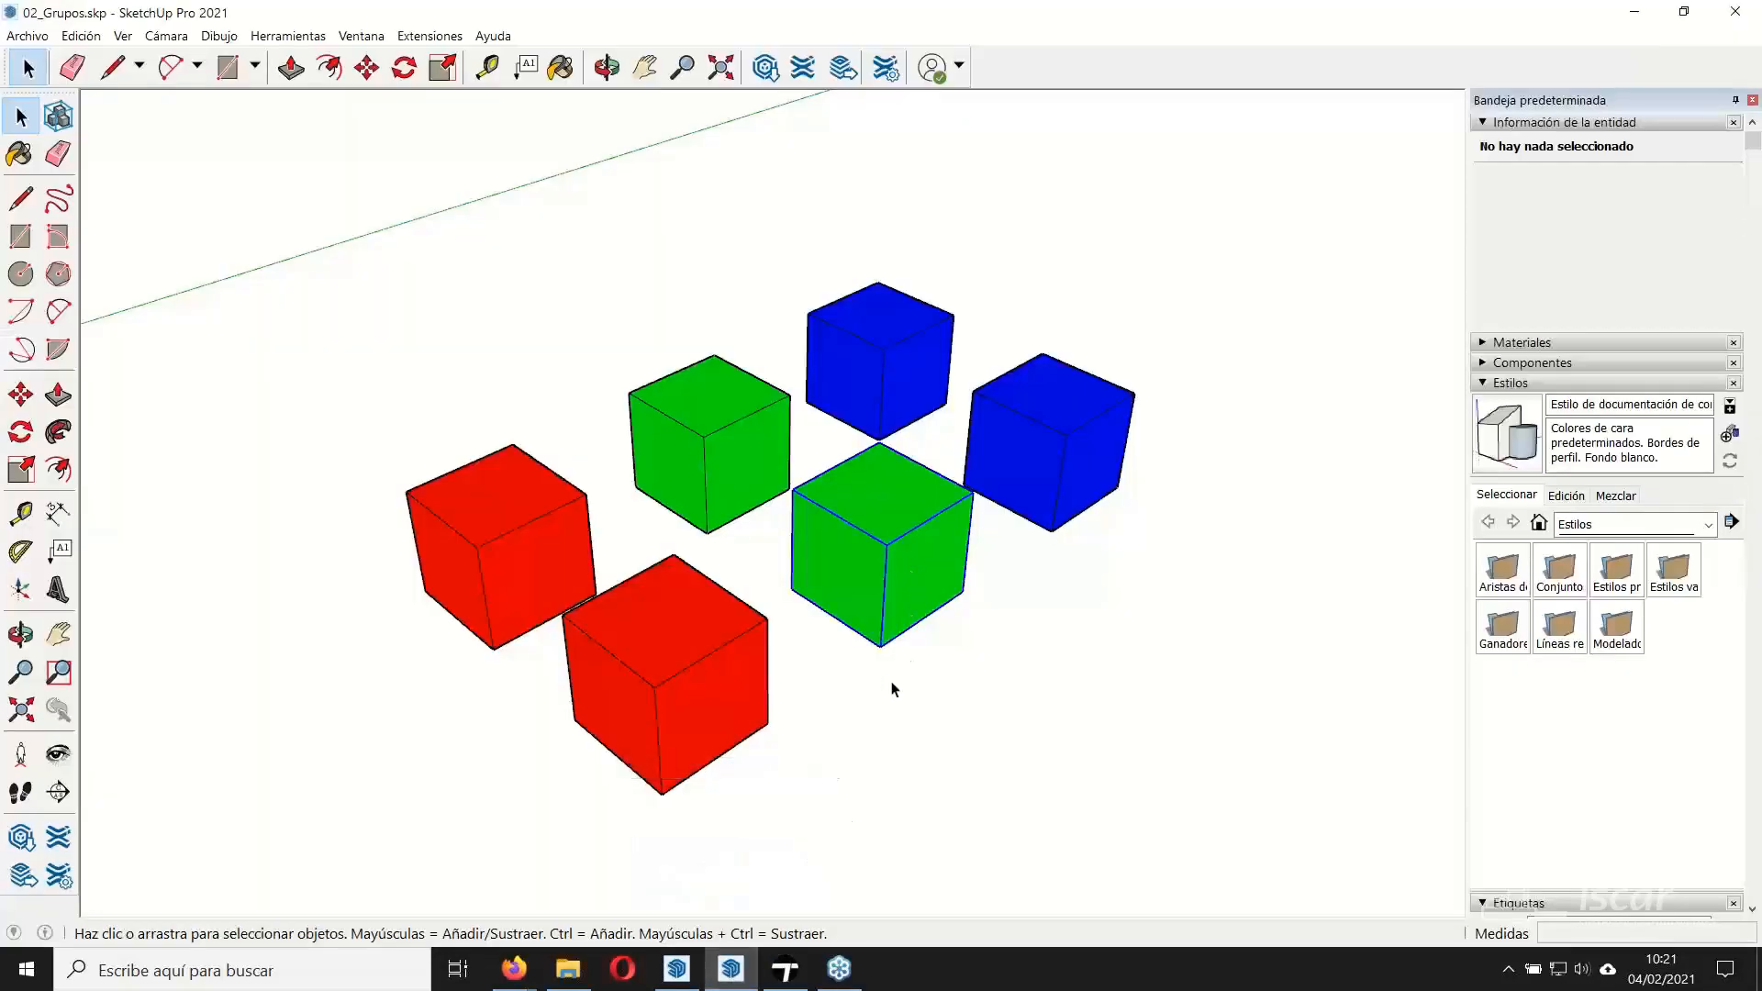
{"action": "key", "text": "m"}
{"action": "left_click", "coordinate": [707, 532]}
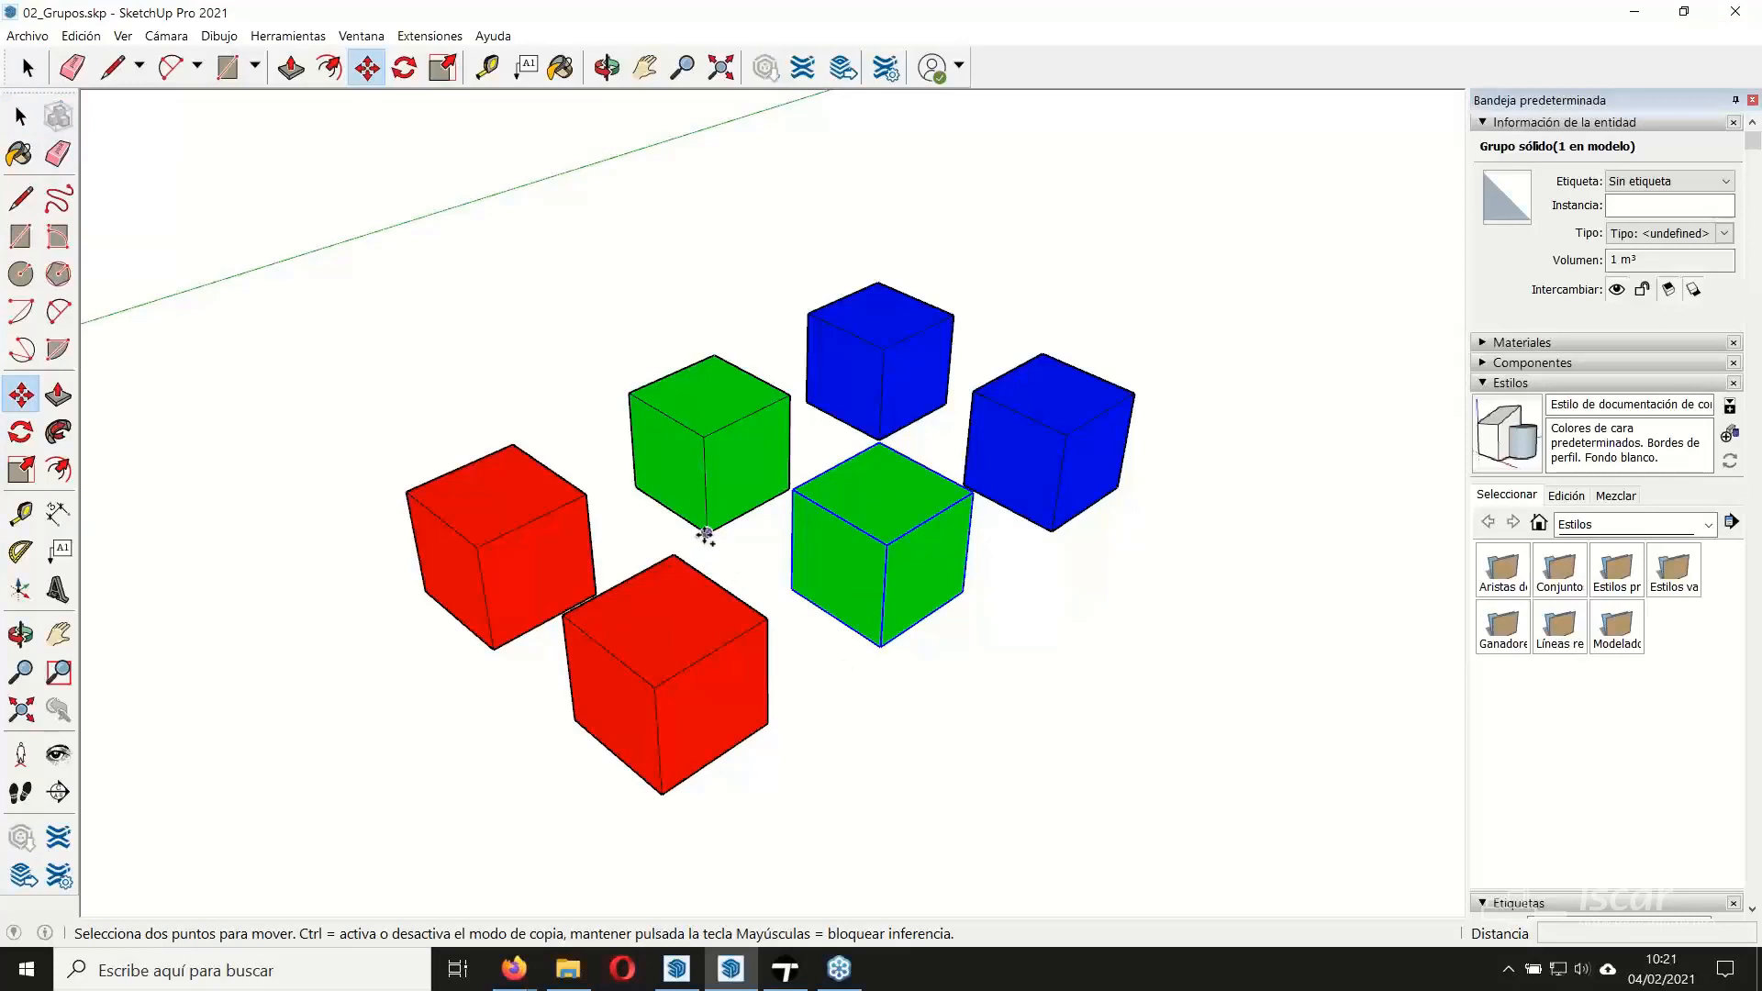
{"action": "key", "text": "ctrl"}
{"action": "left_click", "coordinate": [890, 806]}
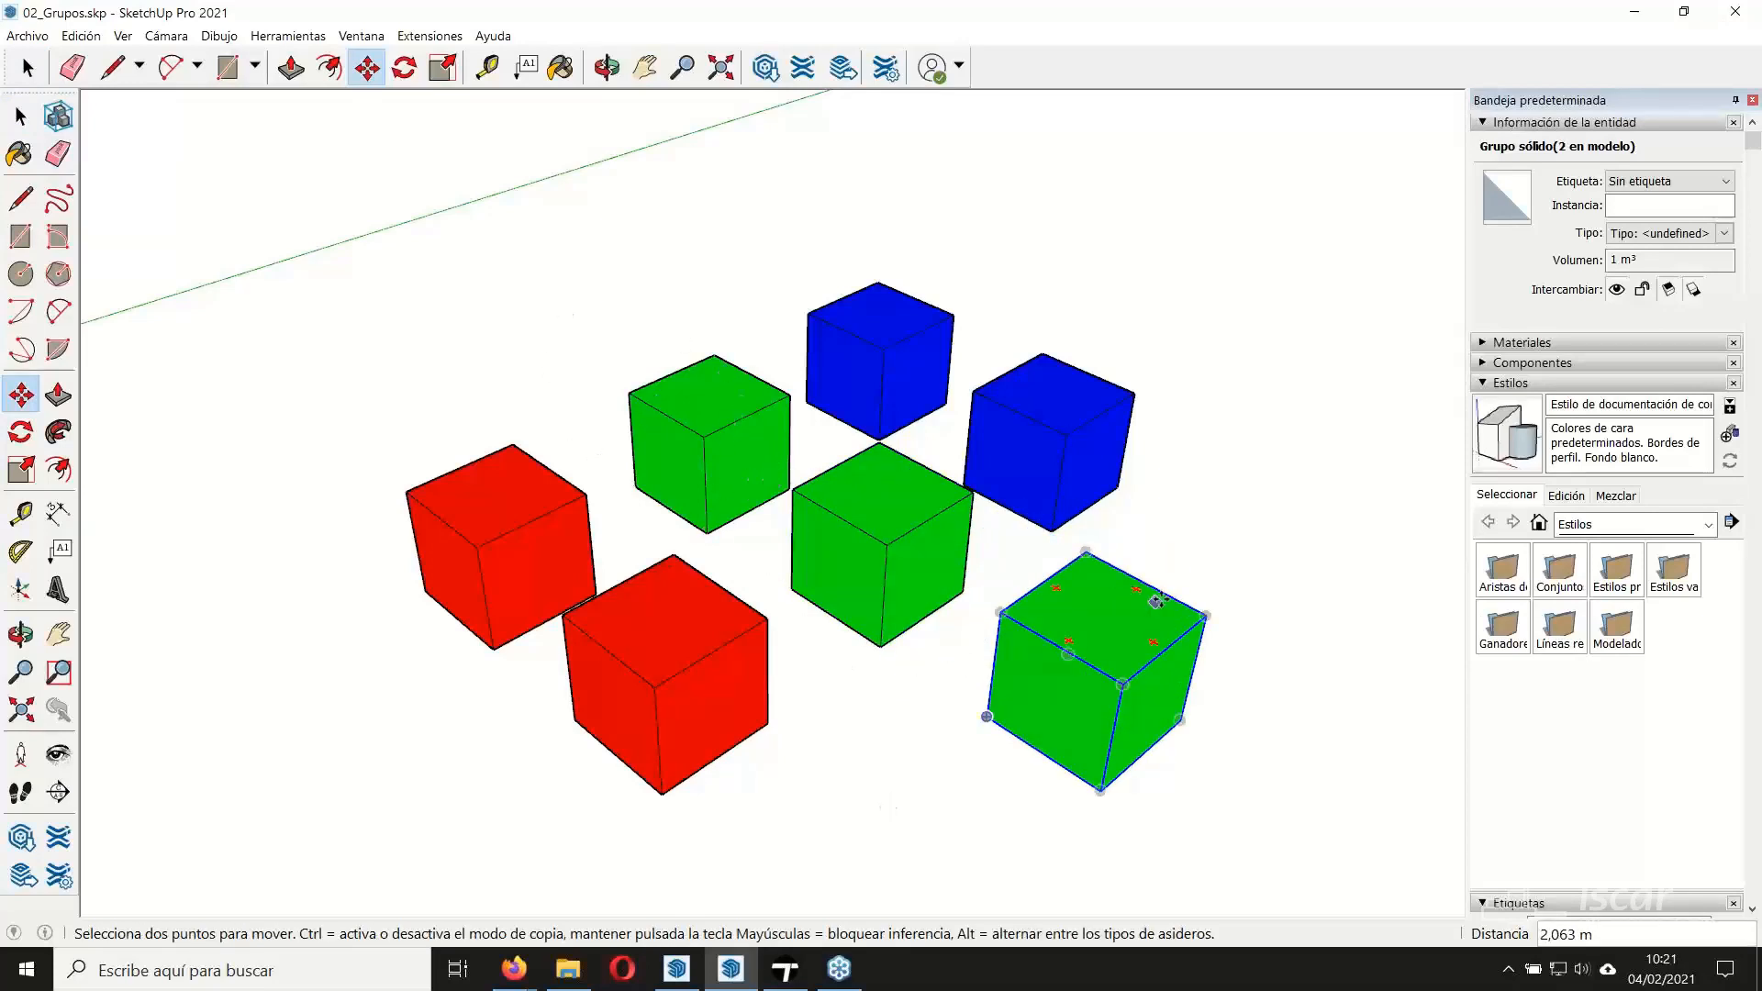
{"action": "left_click", "coordinate": [27, 36]}
{"action": "left_click", "coordinate": [55, 126]}
Switch to Twinmotion and update the imported 02_Grupos file from its saved source.
{"action": "left_click", "coordinate": [785, 973]}
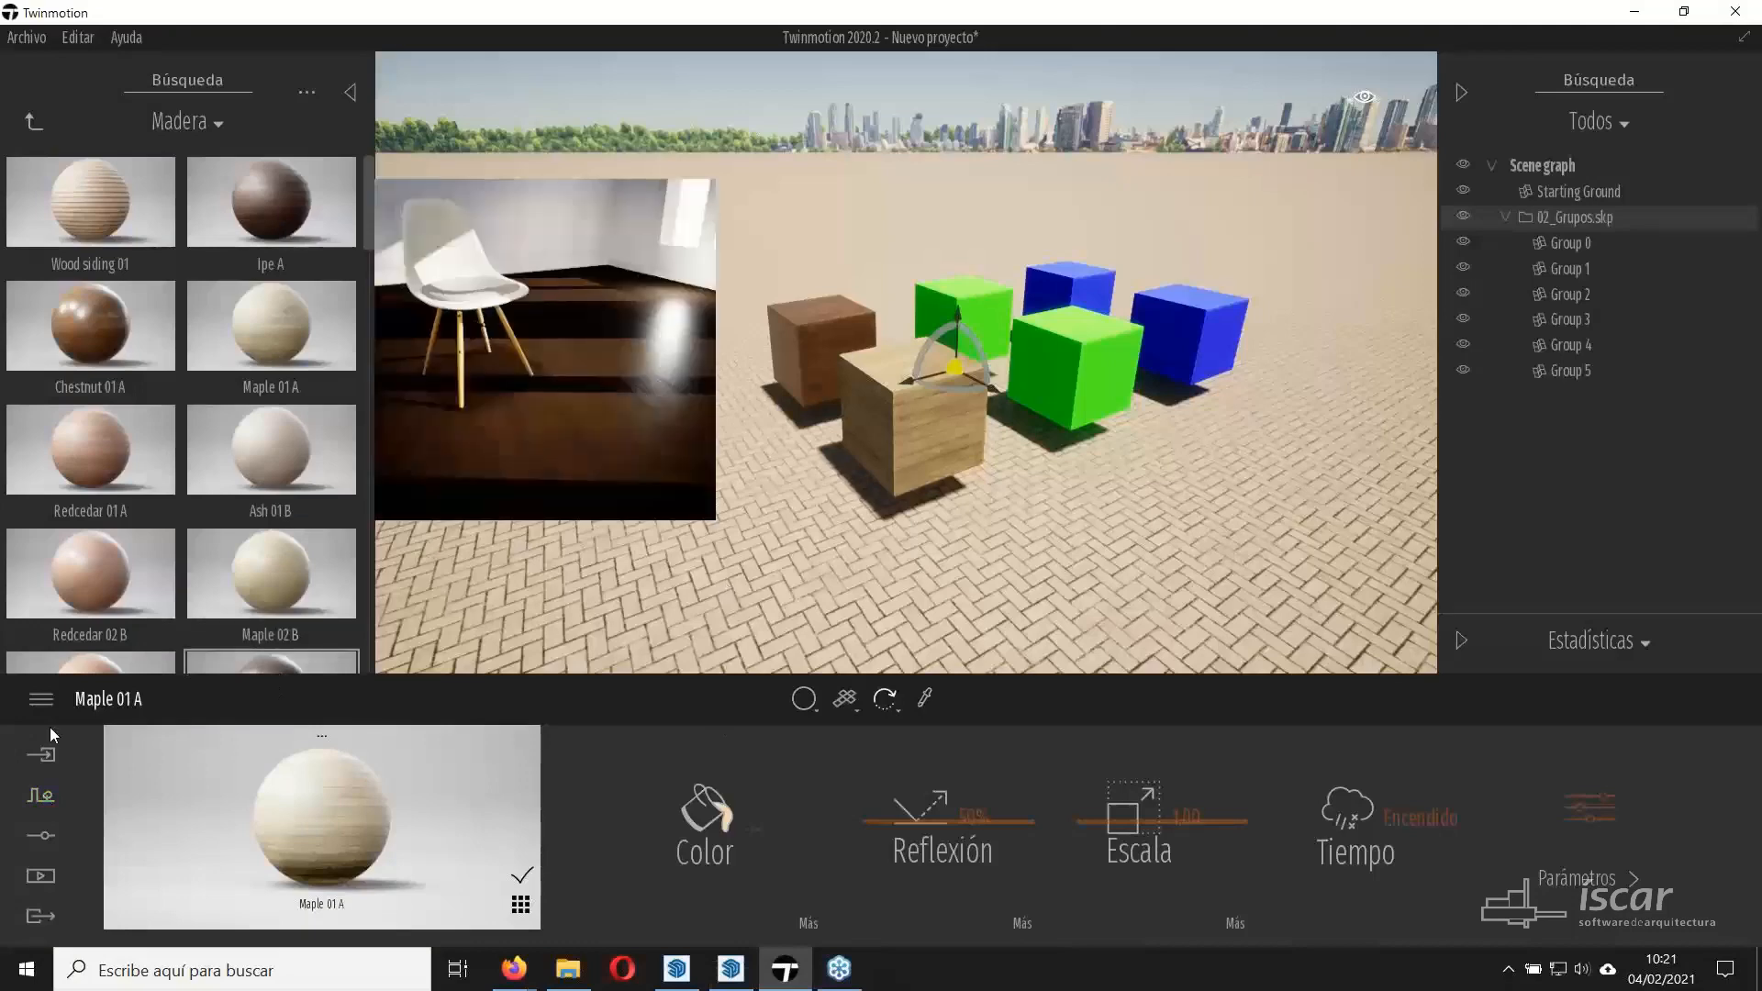
{"action": "left_click", "coordinate": [41, 755]}
{"action": "mouse_move", "coordinate": [398, 801]}
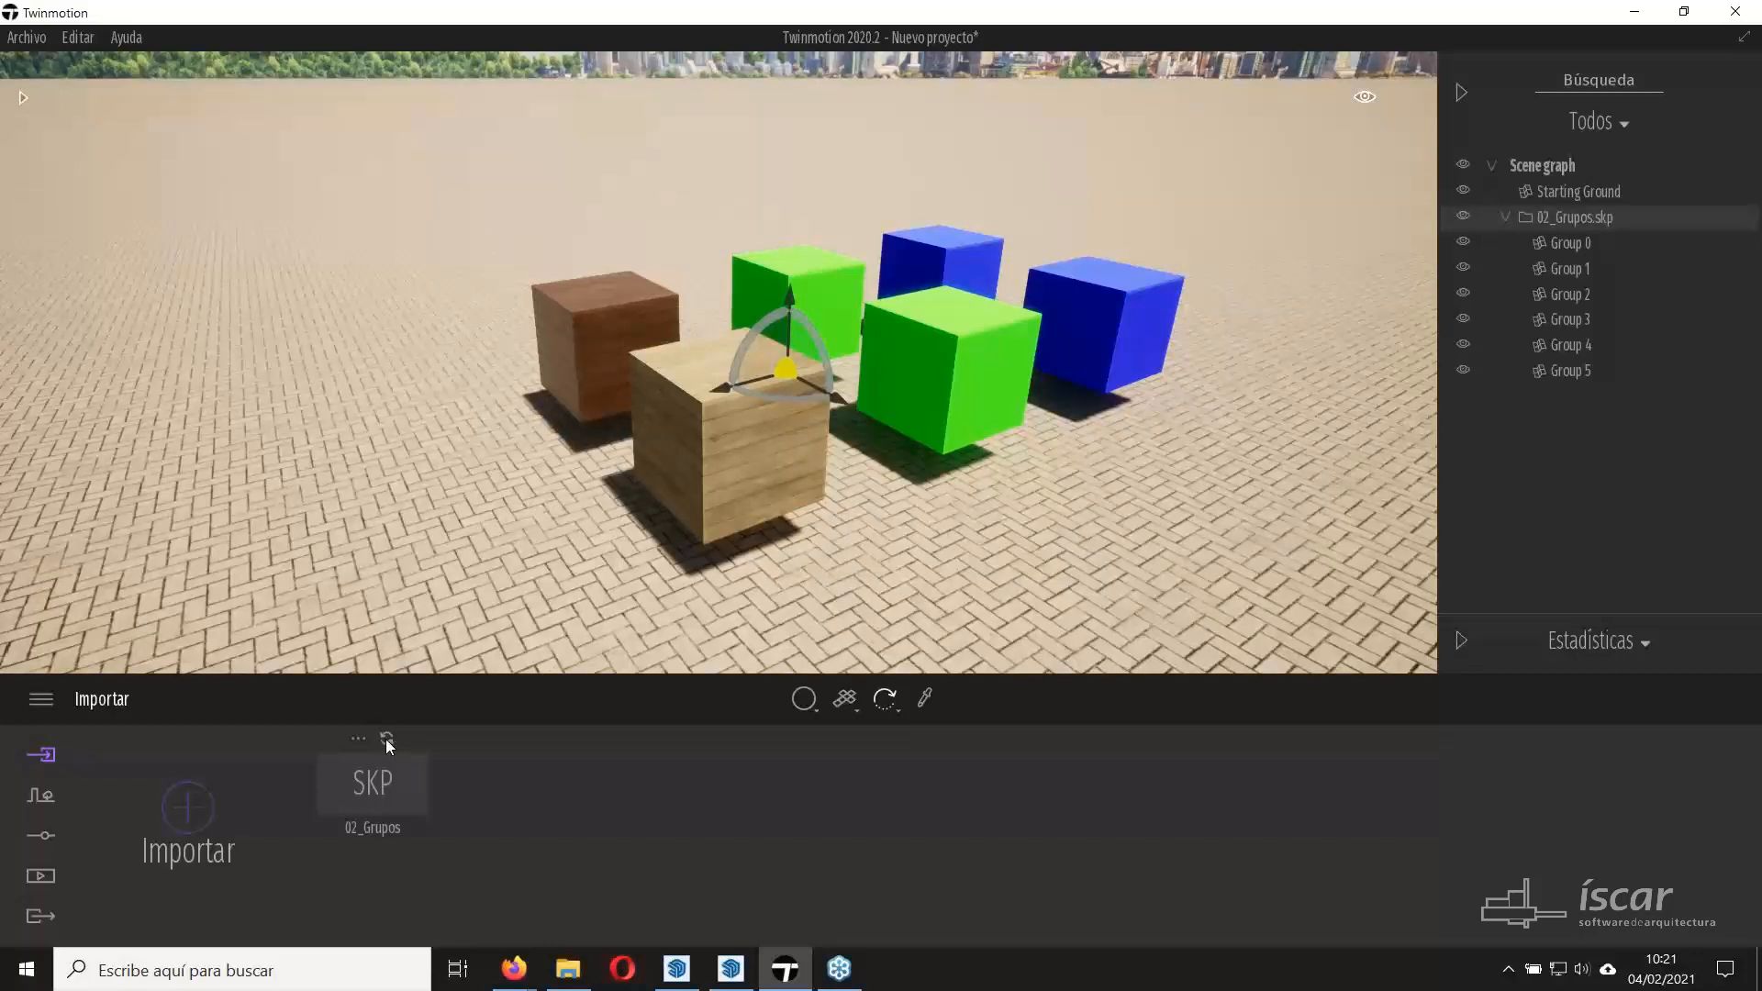
{"action": "left_click", "coordinate": [26, 36]}
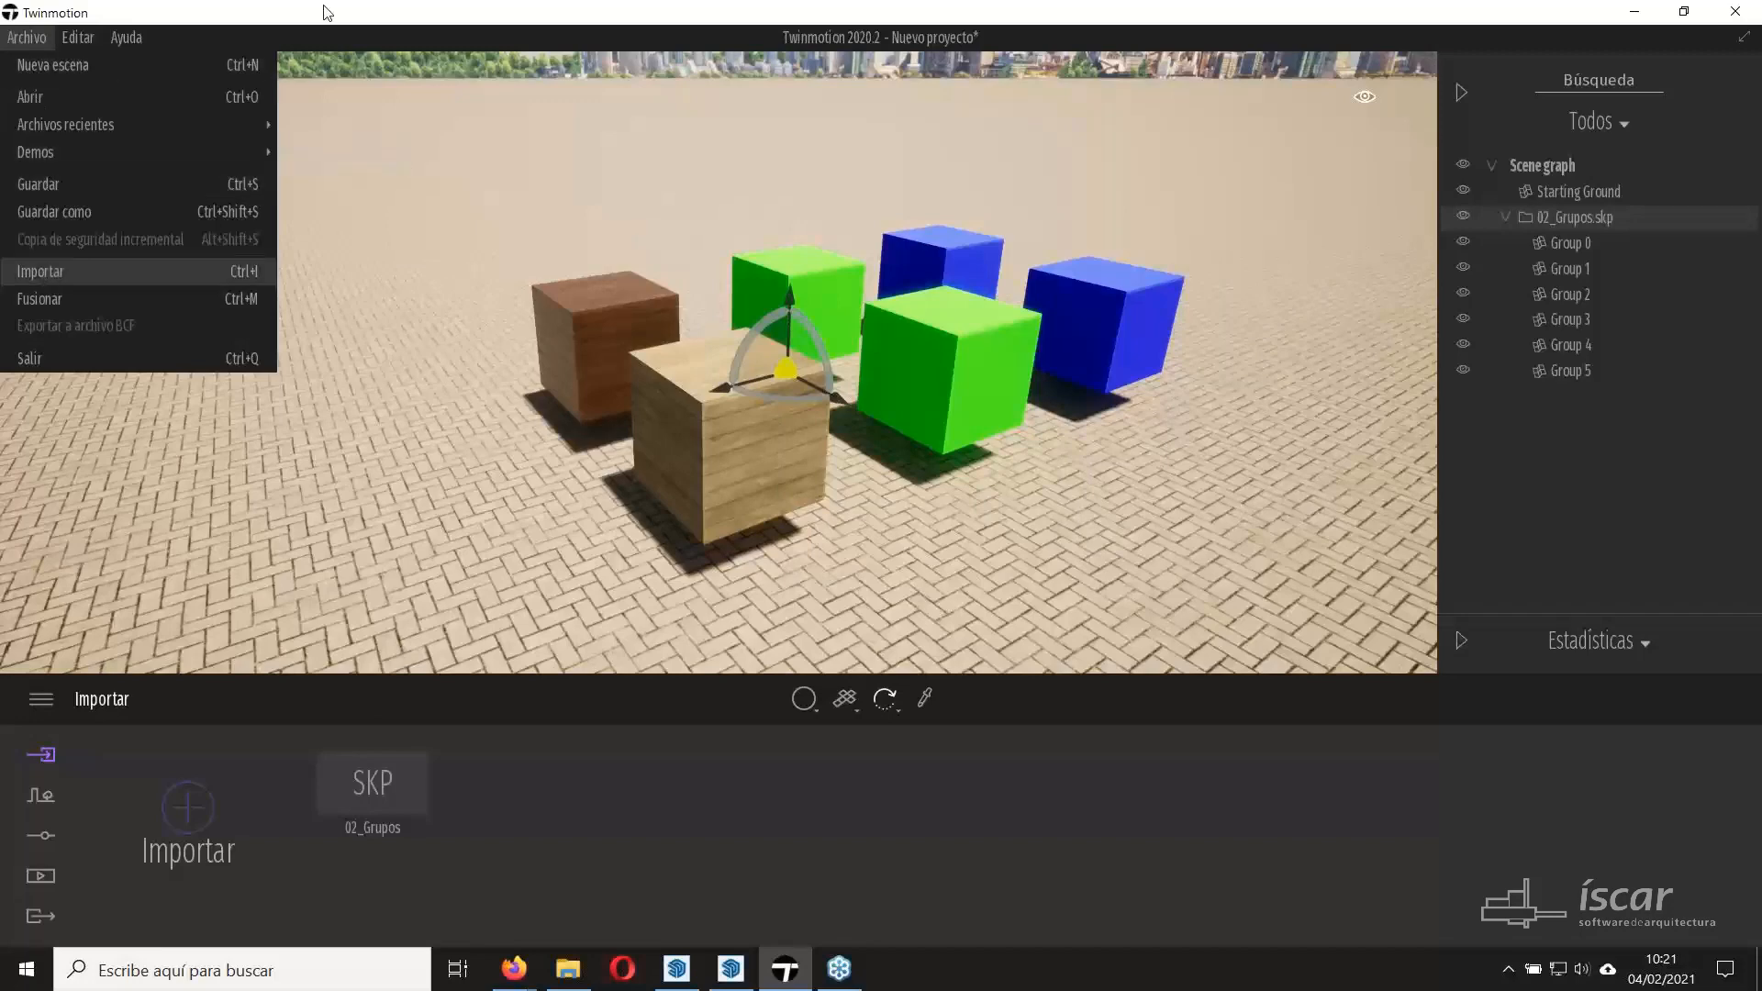
{"action": "left_click", "coordinate": [387, 739]}
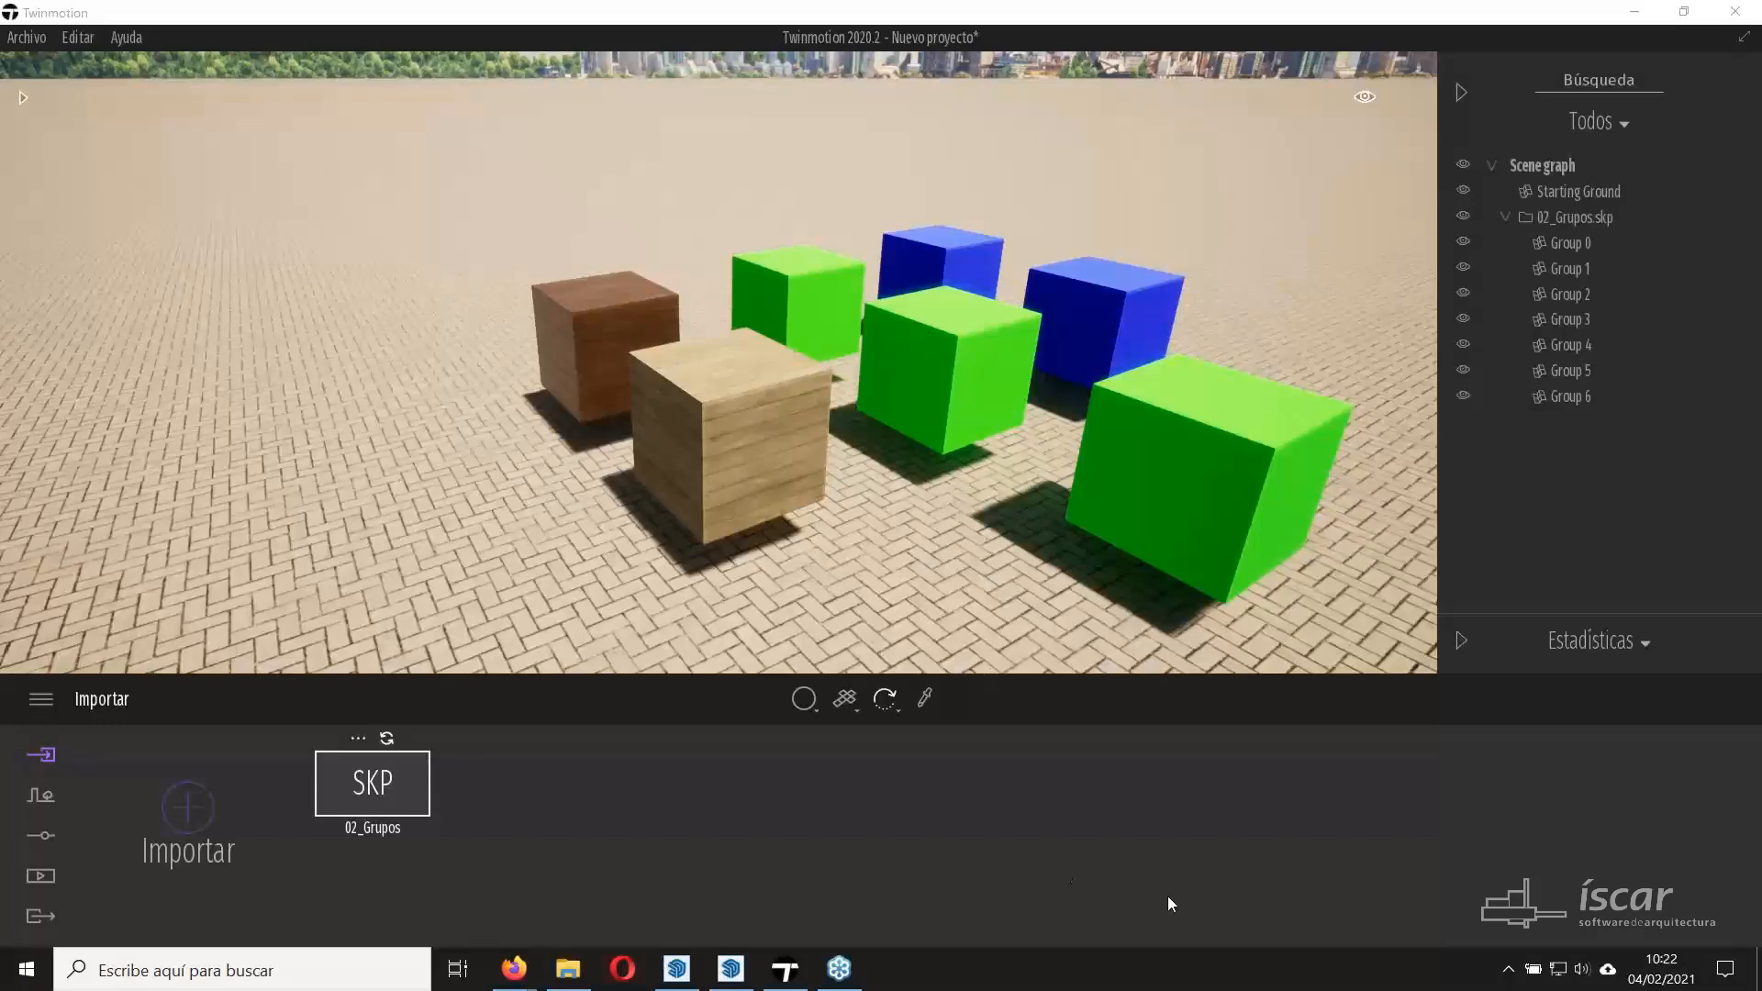
Compare the 02_Grupos model in SketchUp with the updated cubes in the Twinmotion scene.
{"action": "left_click", "coordinate": [731, 971]}
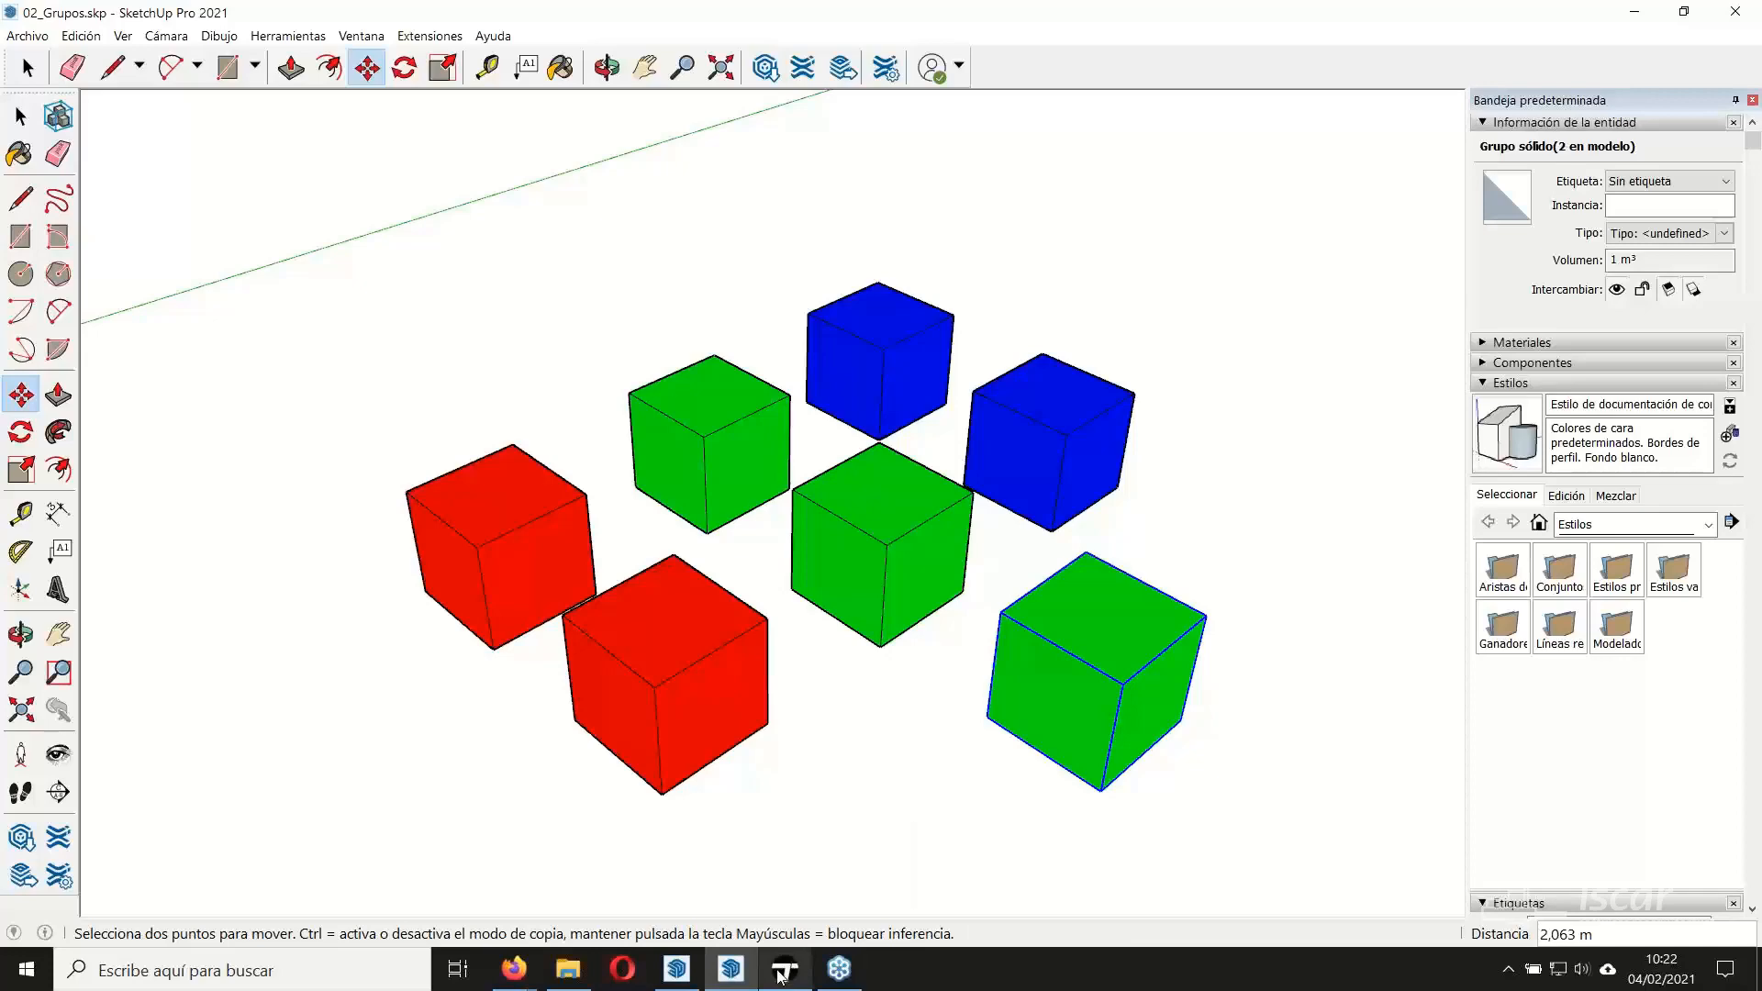
{"action": "mouse_move", "coordinate": [781, 973]}
{"action": "left_click", "coordinate": [774, 834]}
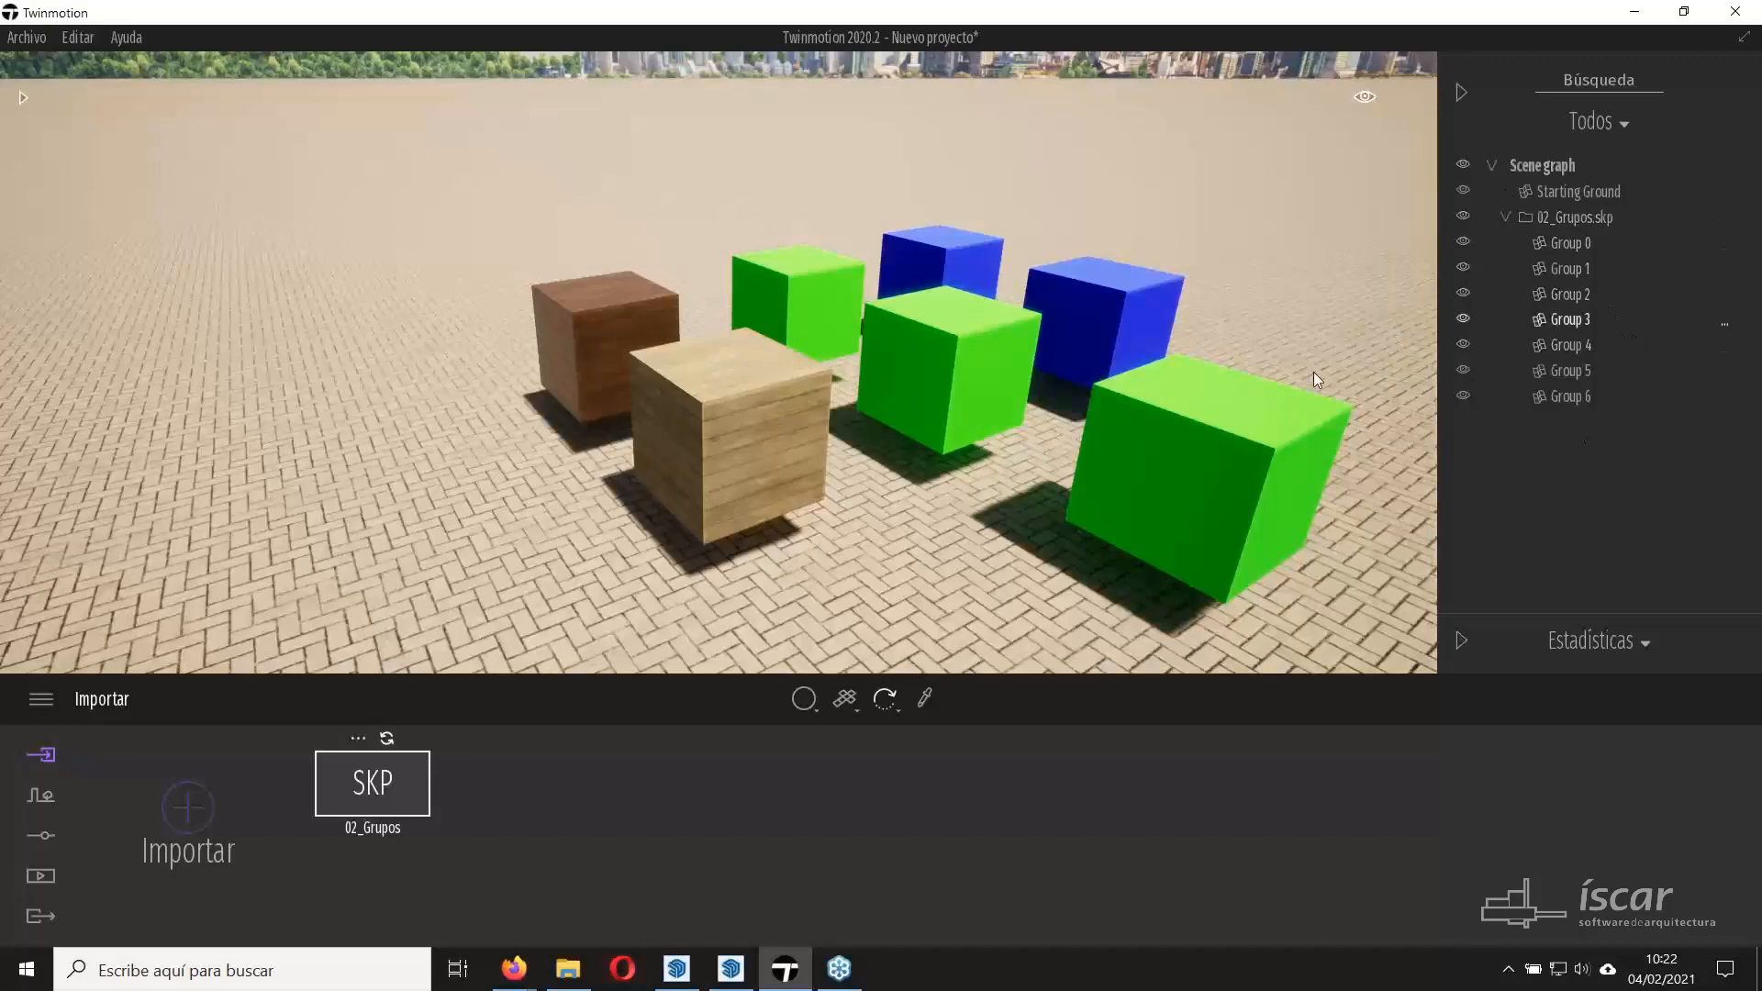
{"action": "scroll", "coordinate": [1307, 358], "scroll_direction": "down", "scroll_amount": 5}
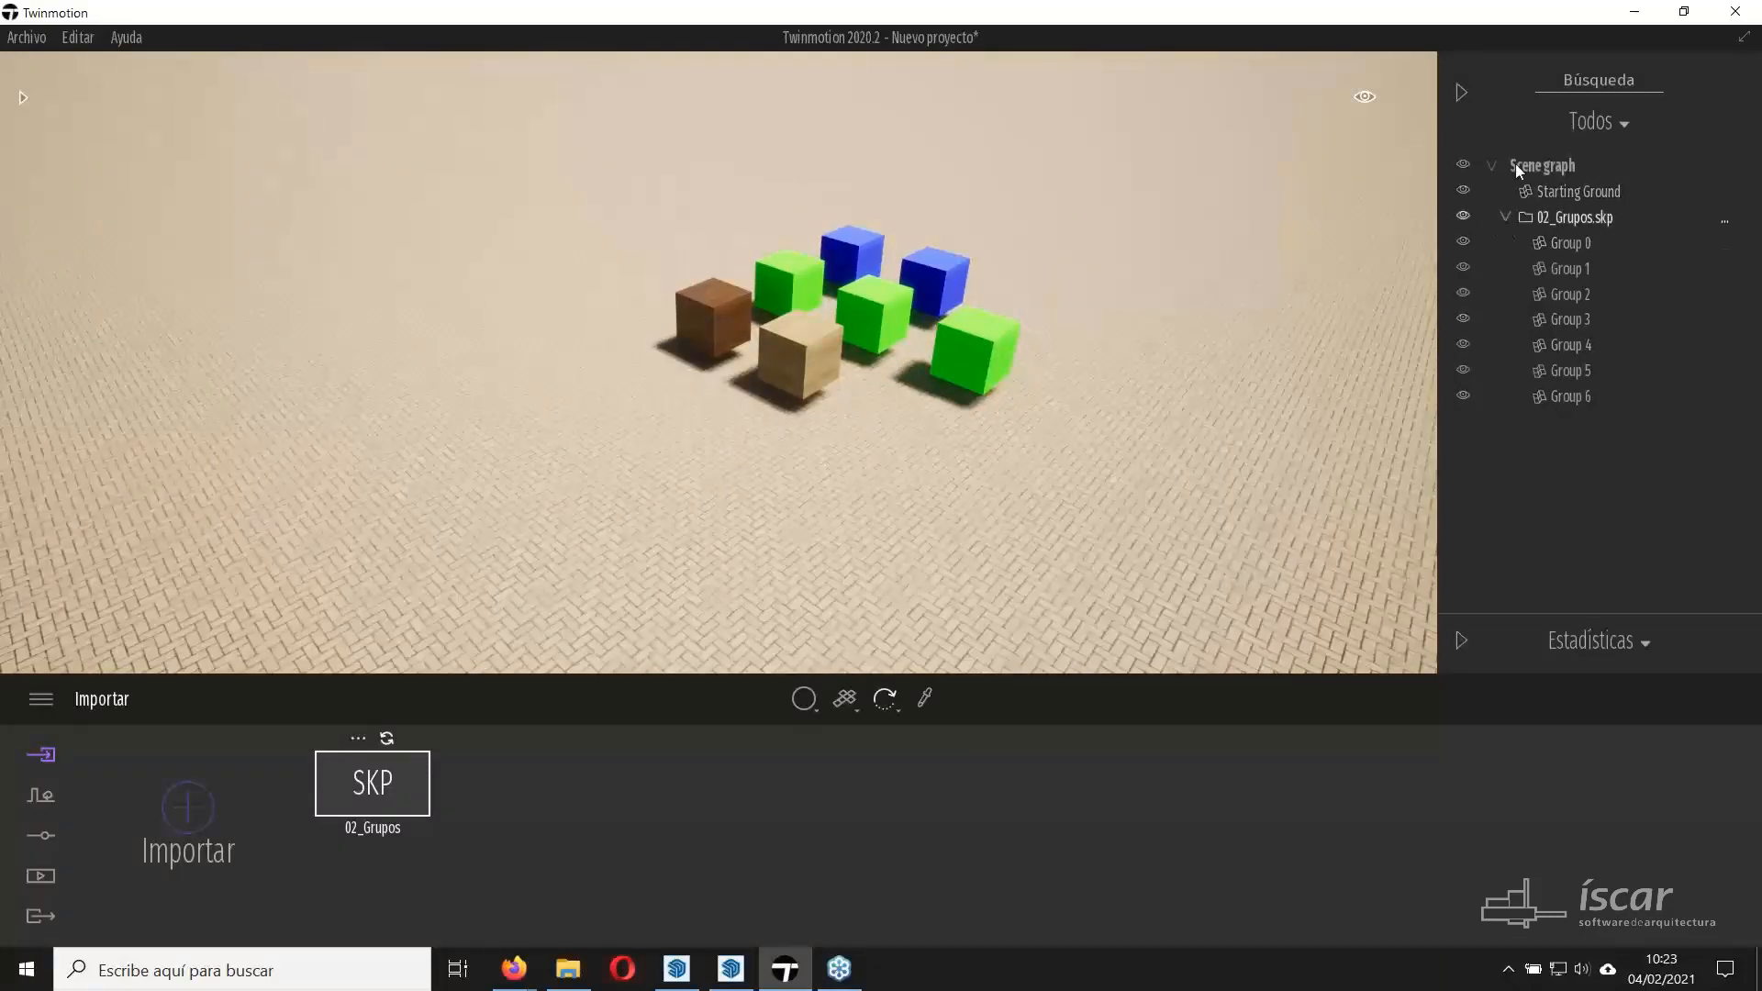
Collapse the 02_Grupos.skp branch of the scene graph and open the Primitivas category of objects in the library.
{"action": "left_click", "coordinate": [1506, 220]}
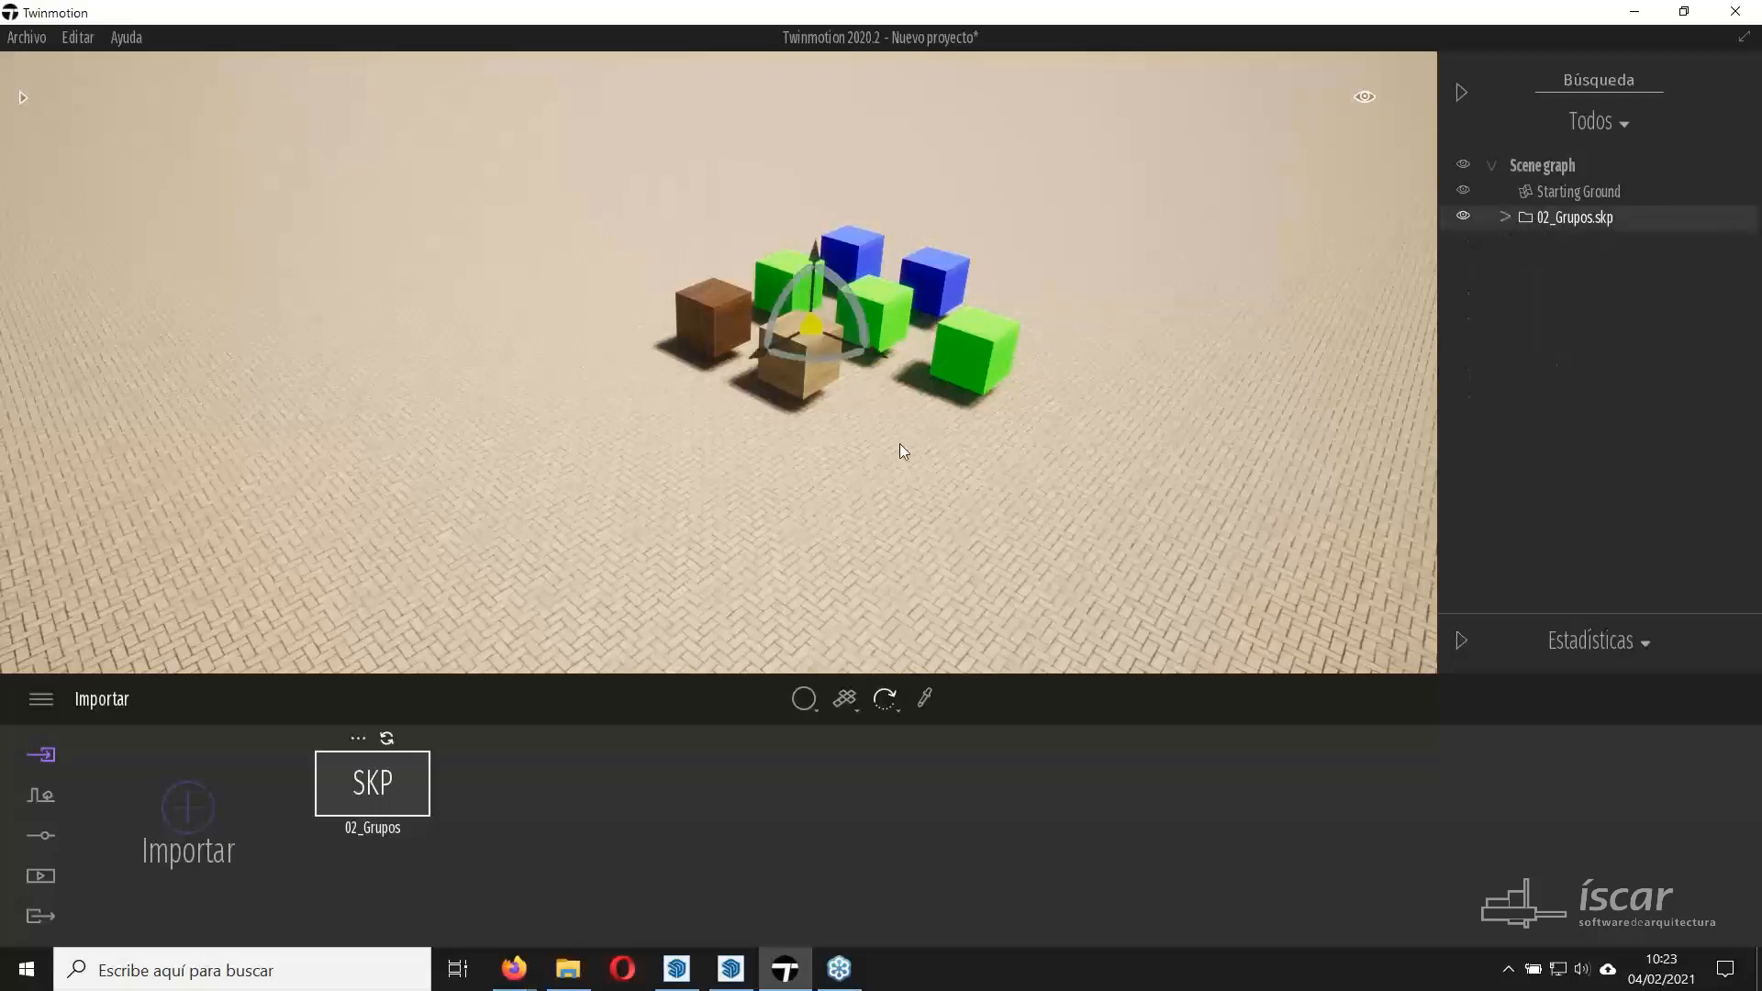
{"action": "left_click", "coordinate": [731, 454]}
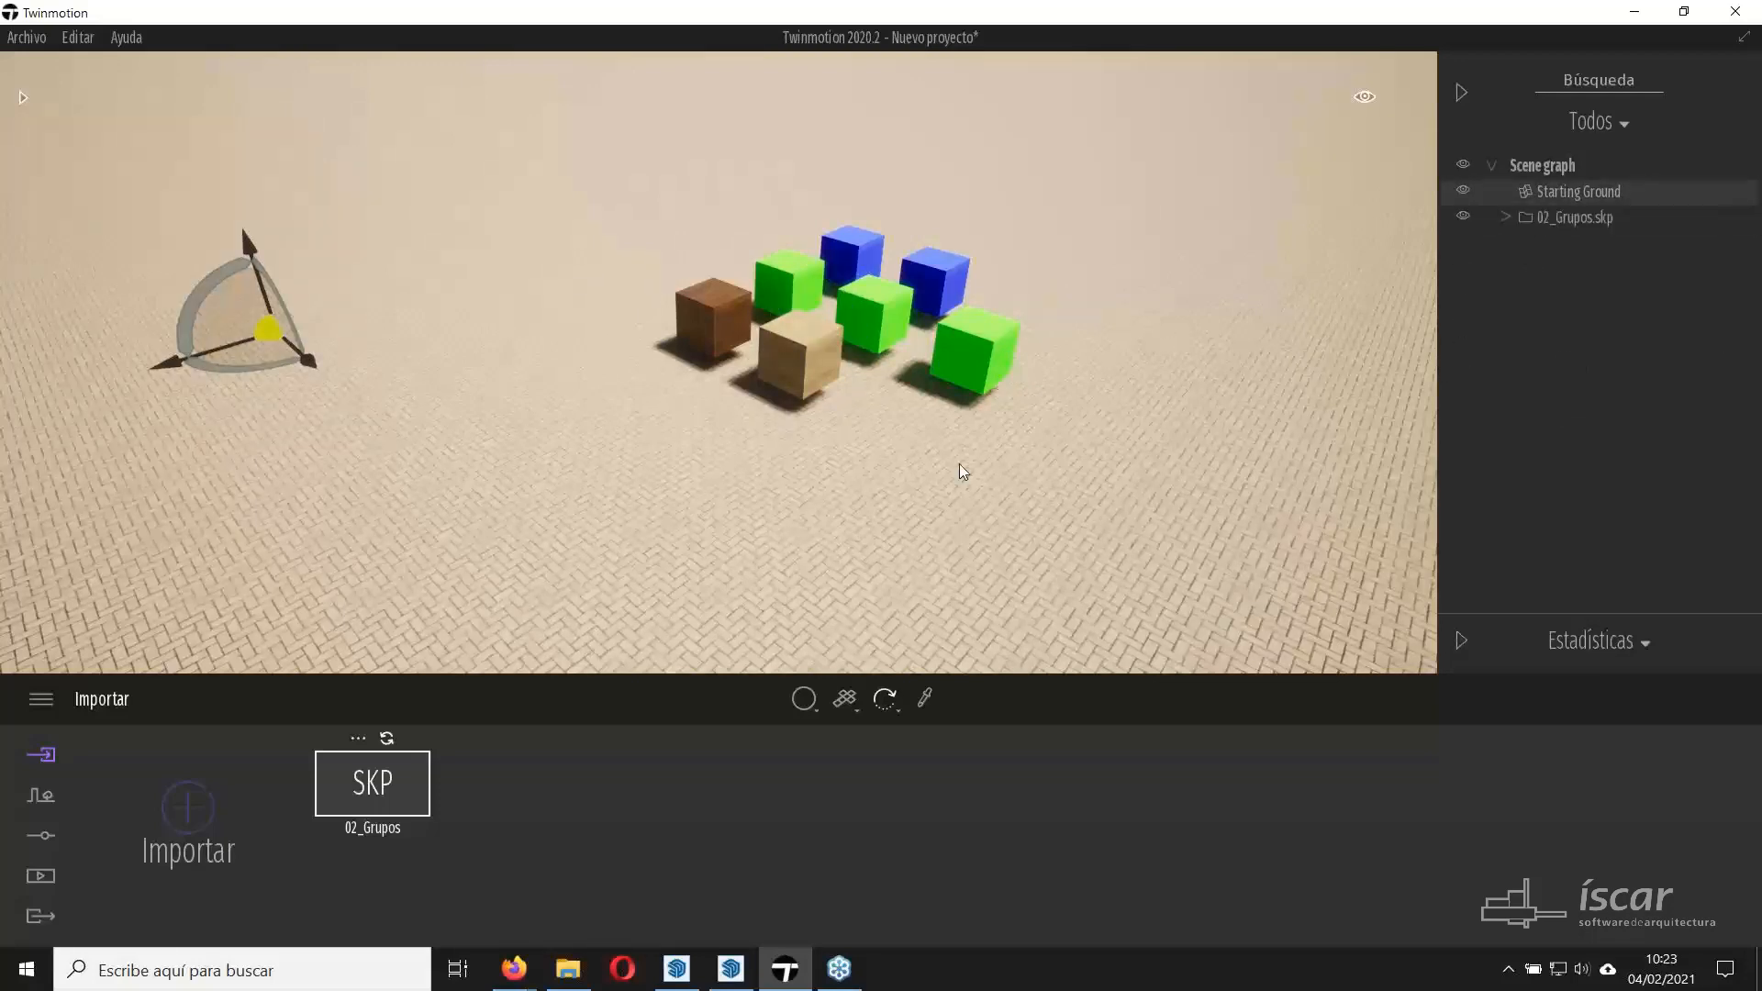
{"action": "left_click", "coordinate": [23, 98]}
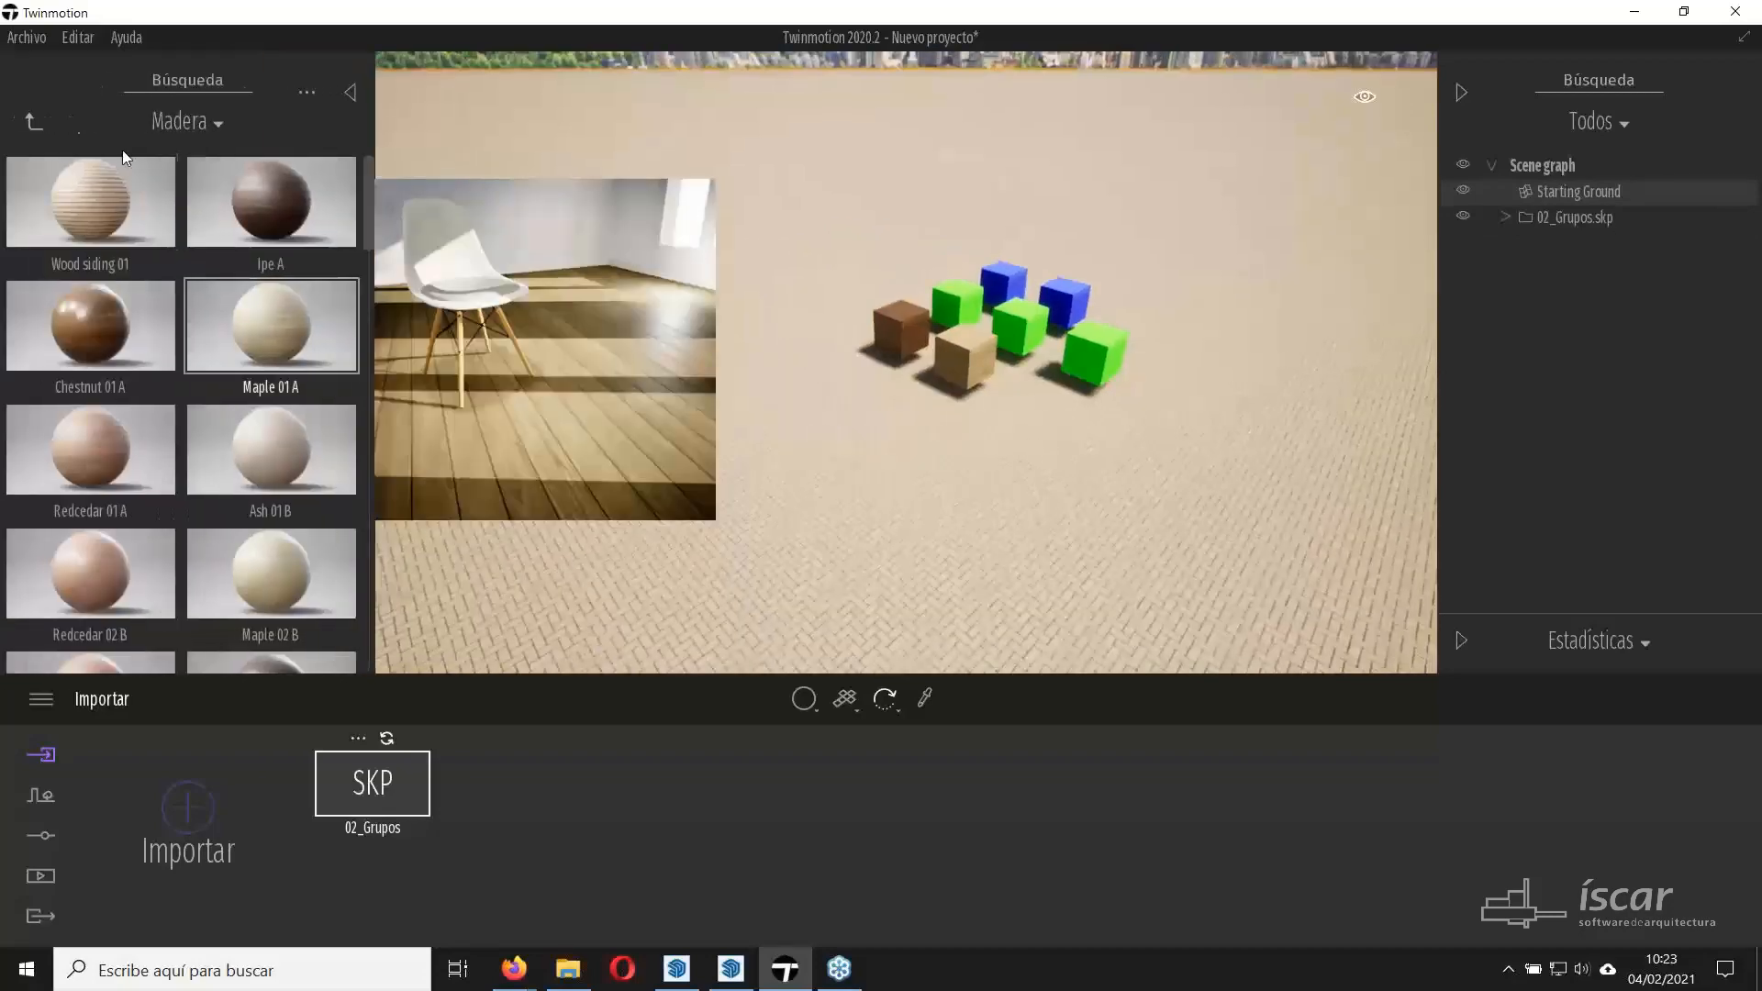
{"action": "left_click", "coordinate": [35, 124]}
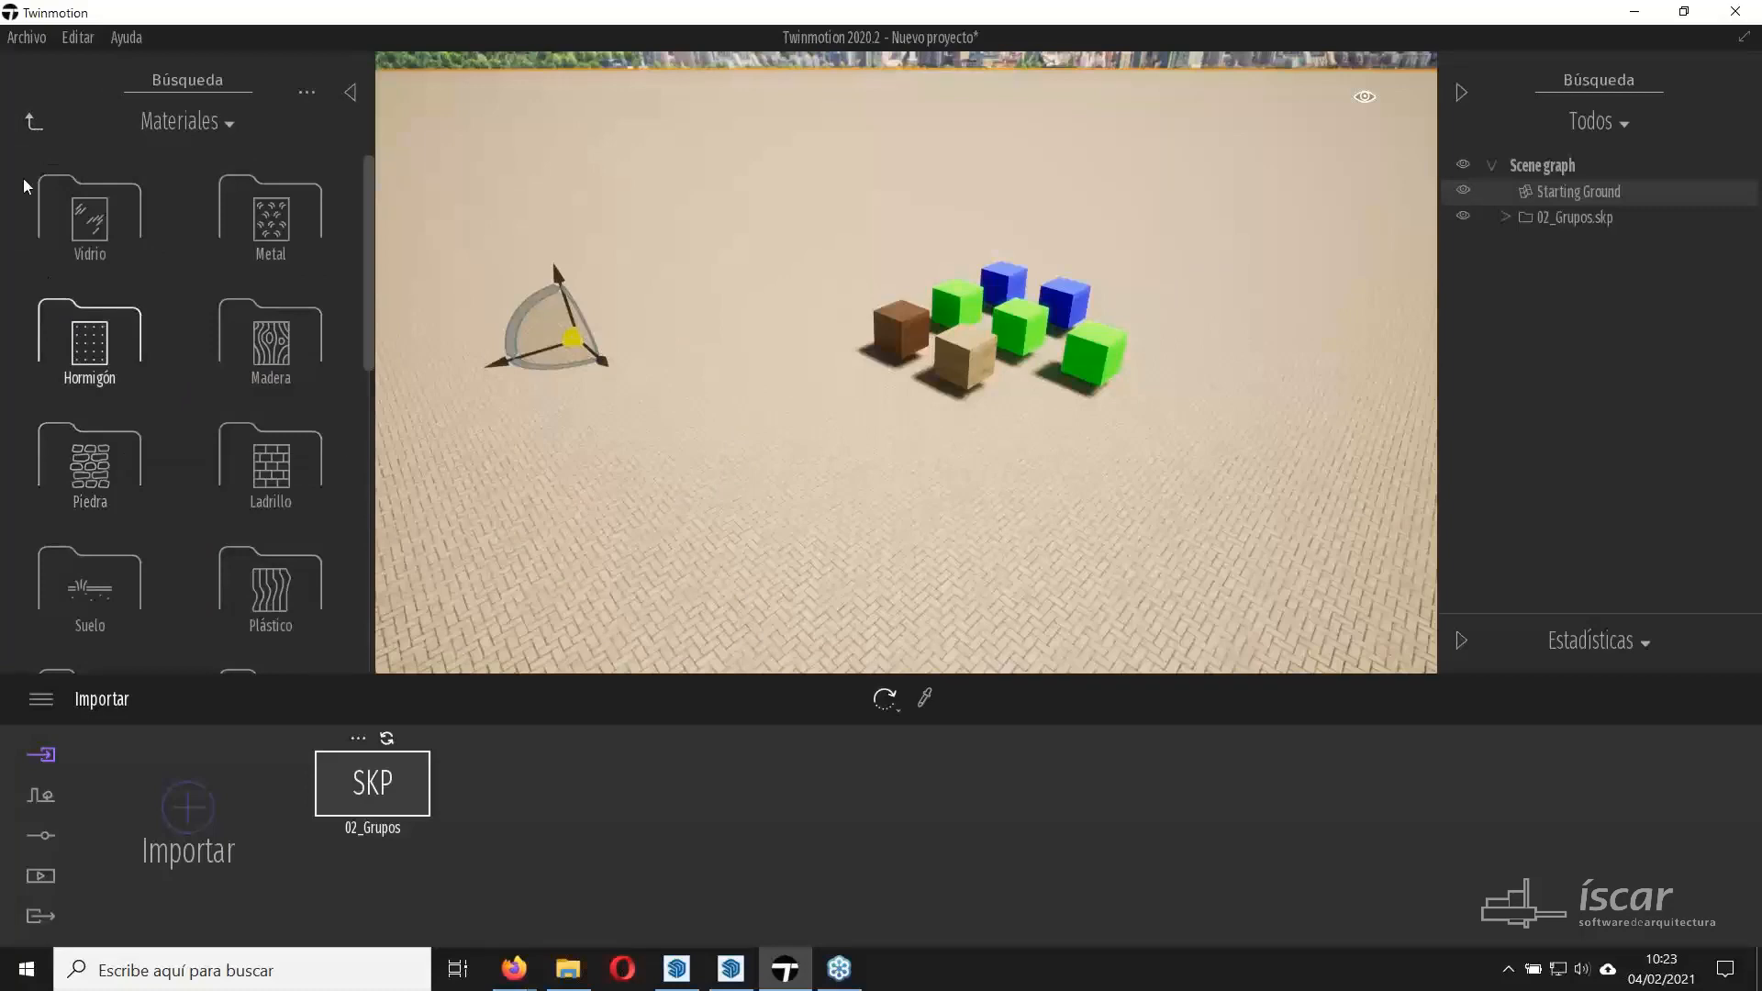
{"action": "left_click", "coordinate": [28, 122]}
{"action": "left_click", "coordinate": [79, 362]}
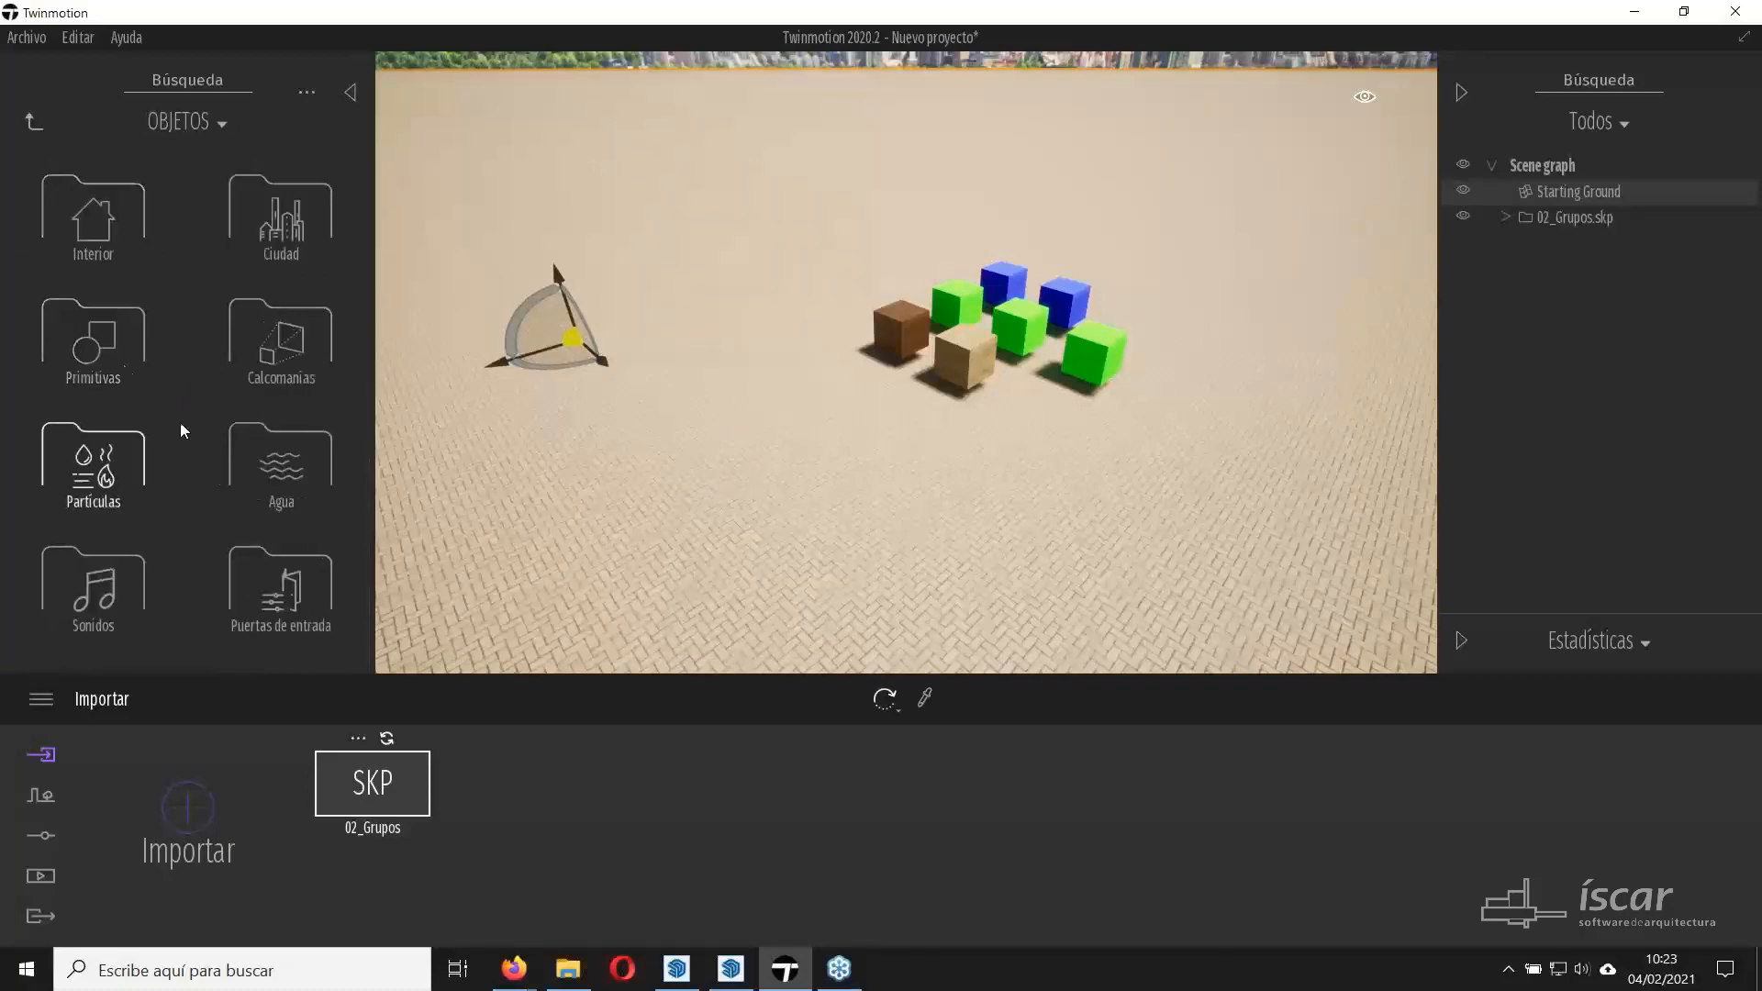
{"action": "left_click", "coordinate": [105, 351]}
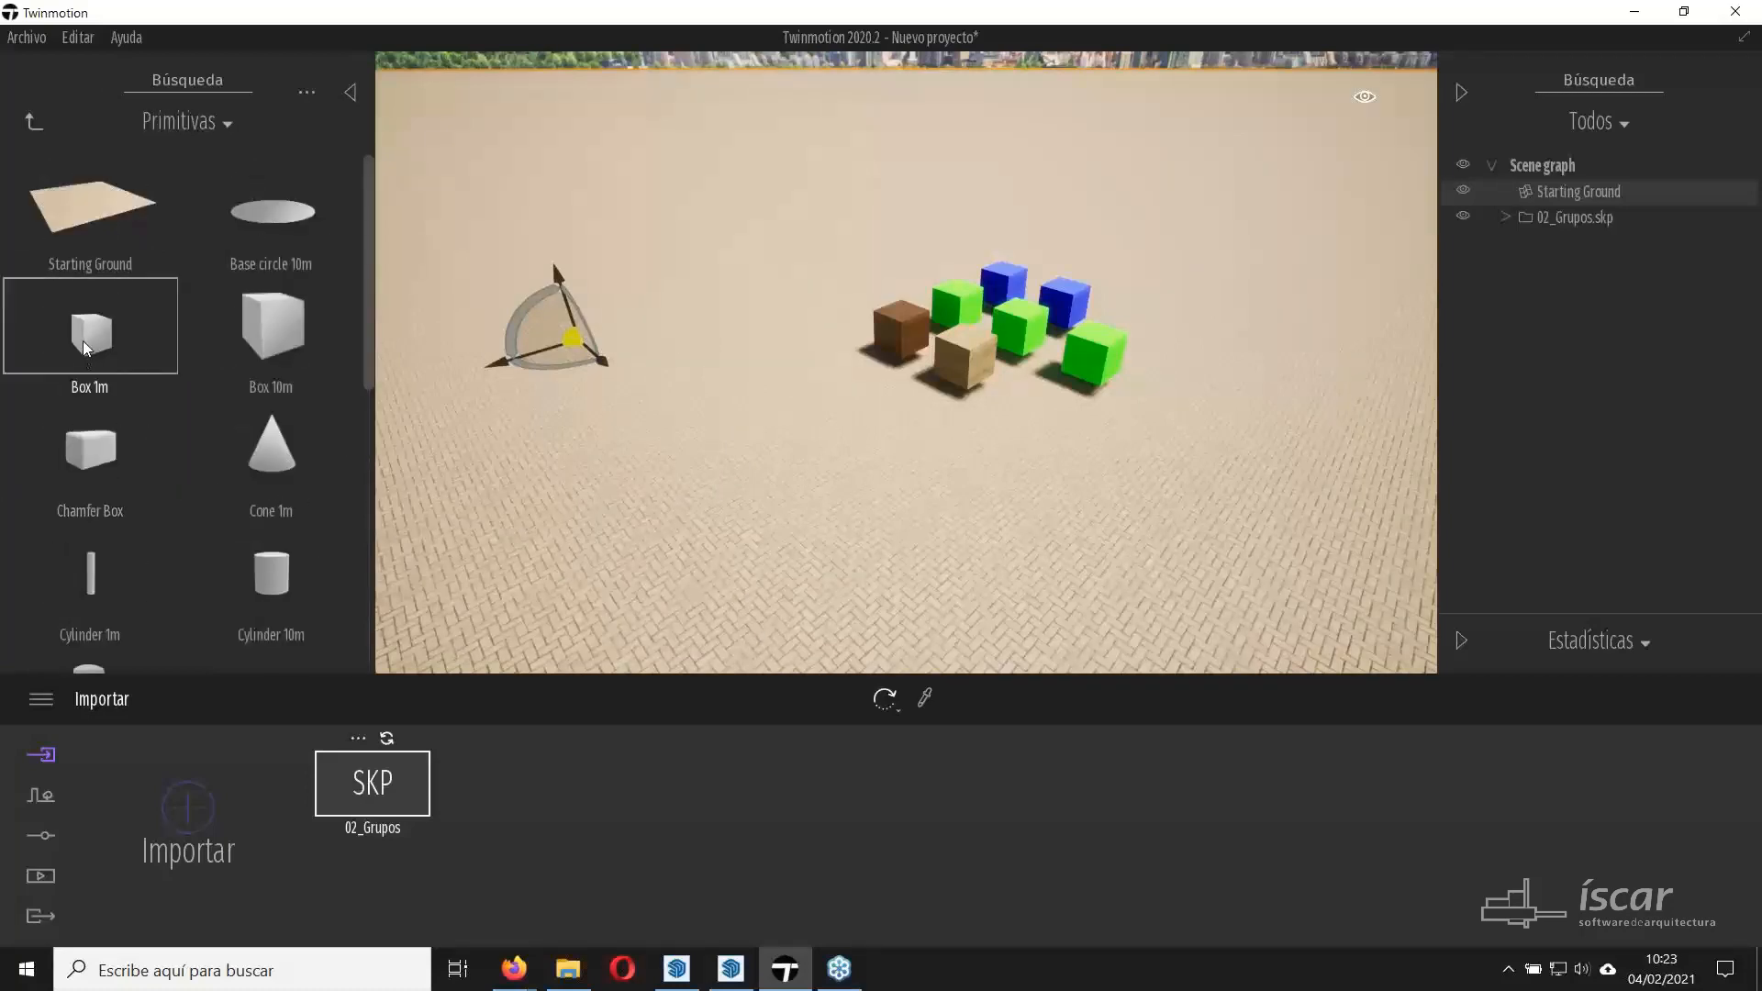
Place eight Box 1m primitives on the ground, scattered around the coloured cubes.
{"action": "left_click_drag", "start_coordinate": [83, 340], "coordinate": [604, 295]}
{"action": "left_click", "coordinate": [604, 296]}
{"action": "left_click", "coordinate": [813, 191]}
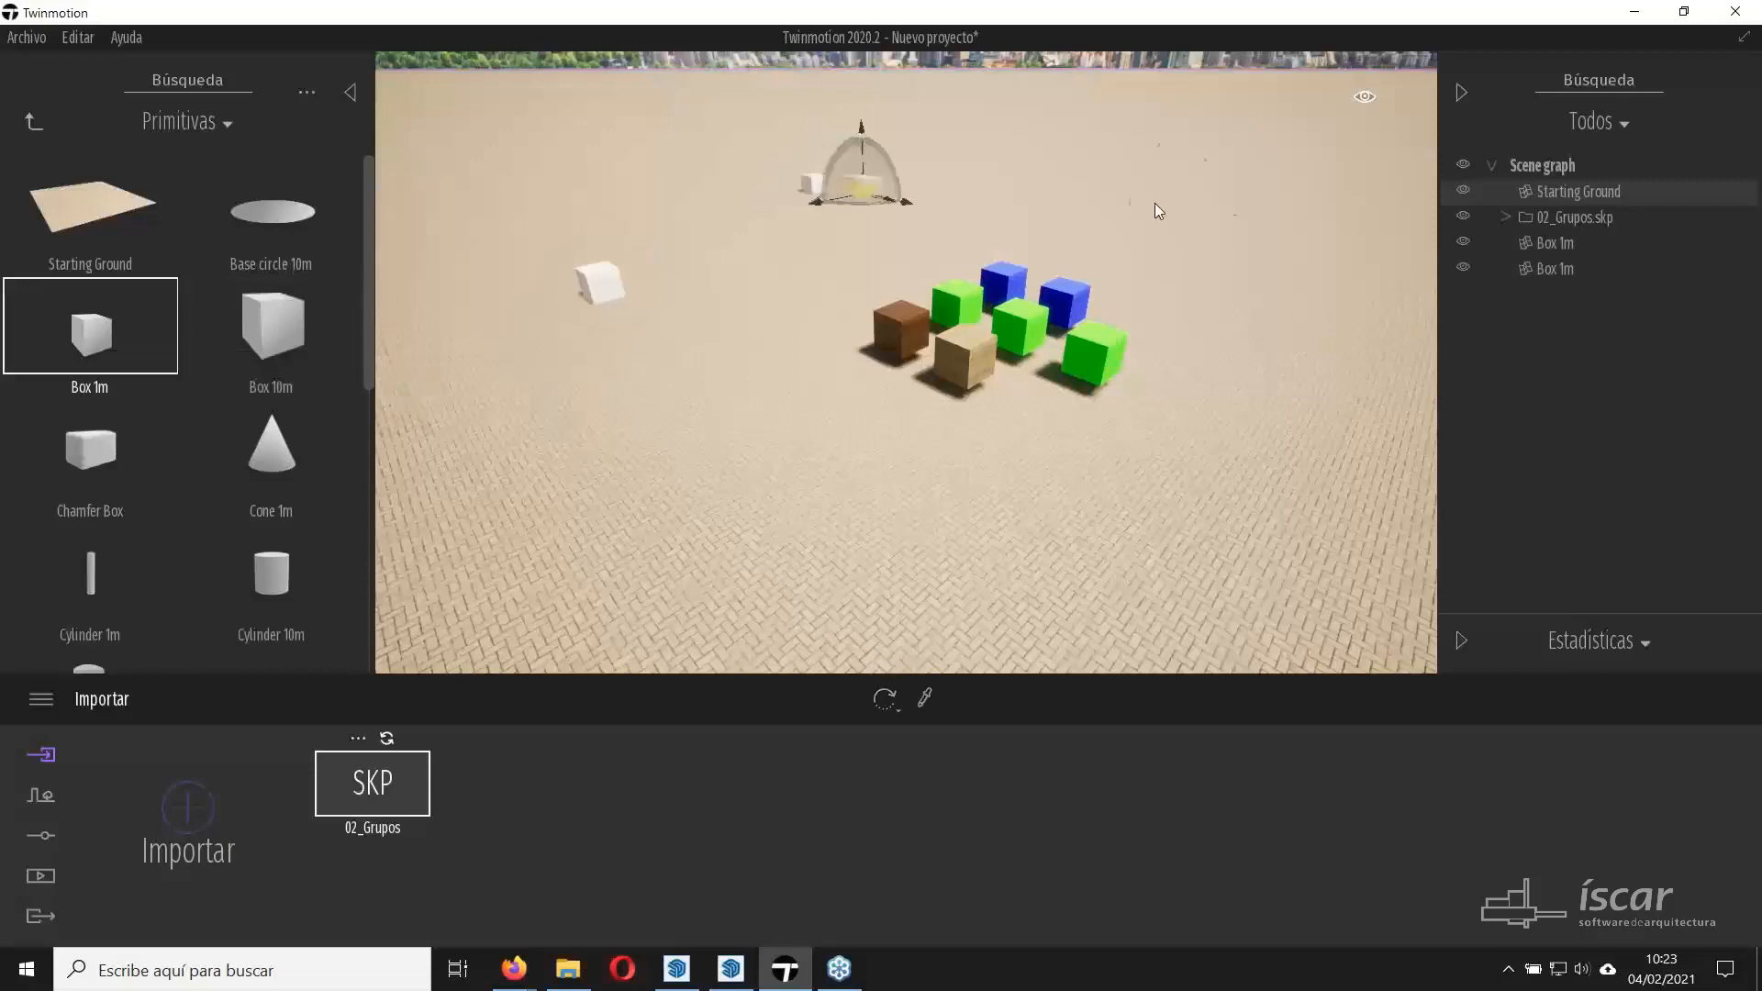
{"action": "left_click", "coordinate": [1154, 202]}
{"action": "left_click", "coordinate": [1331, 241]}
{"action": "left_click", "coordinate": [1270, 461]}
{"action": "left_click", "coordinate": [679, 555]}
{"action": "left_click", "coordinate": [722, 355]}
{"action": "left_click", "coordinate": [615, 244]}
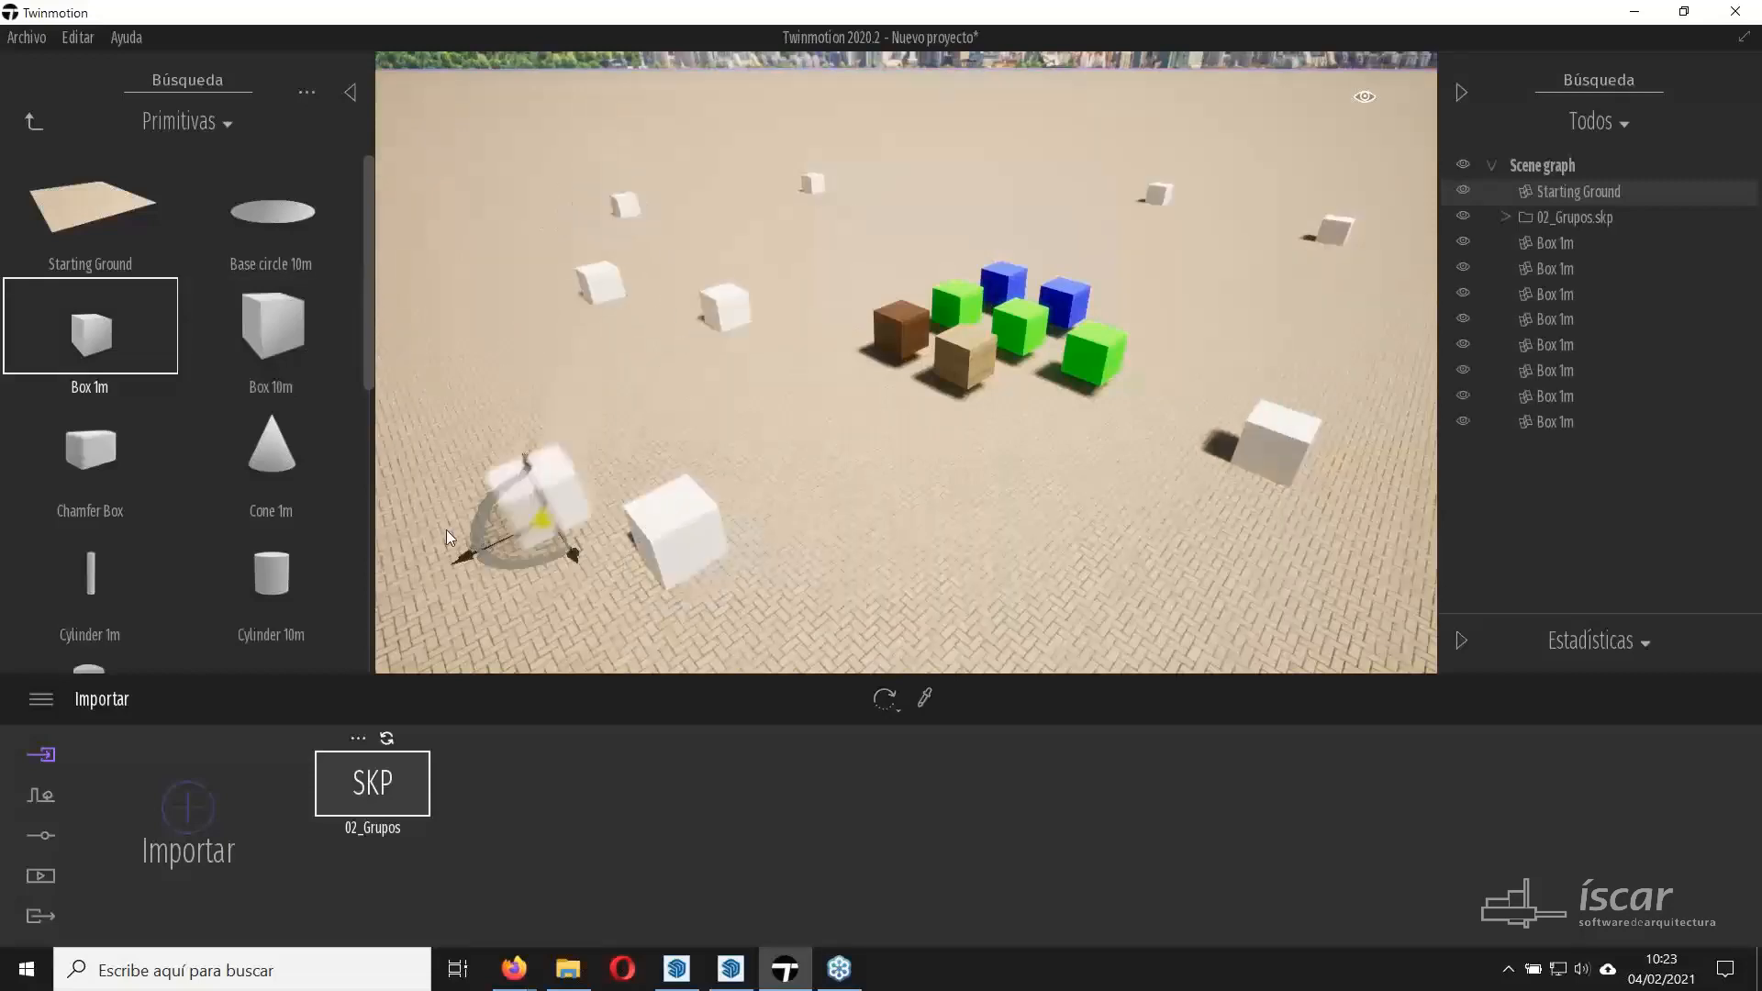
Place nine Cone 1m primitives on the ground between the boxes and coloured cubes.
{"action": "left_click", "coordinate": [312, 461]}
{"action": "left_click", "coordinate": [819, 474]}
{"action": "left_click", "coordinate": [709, 349]}
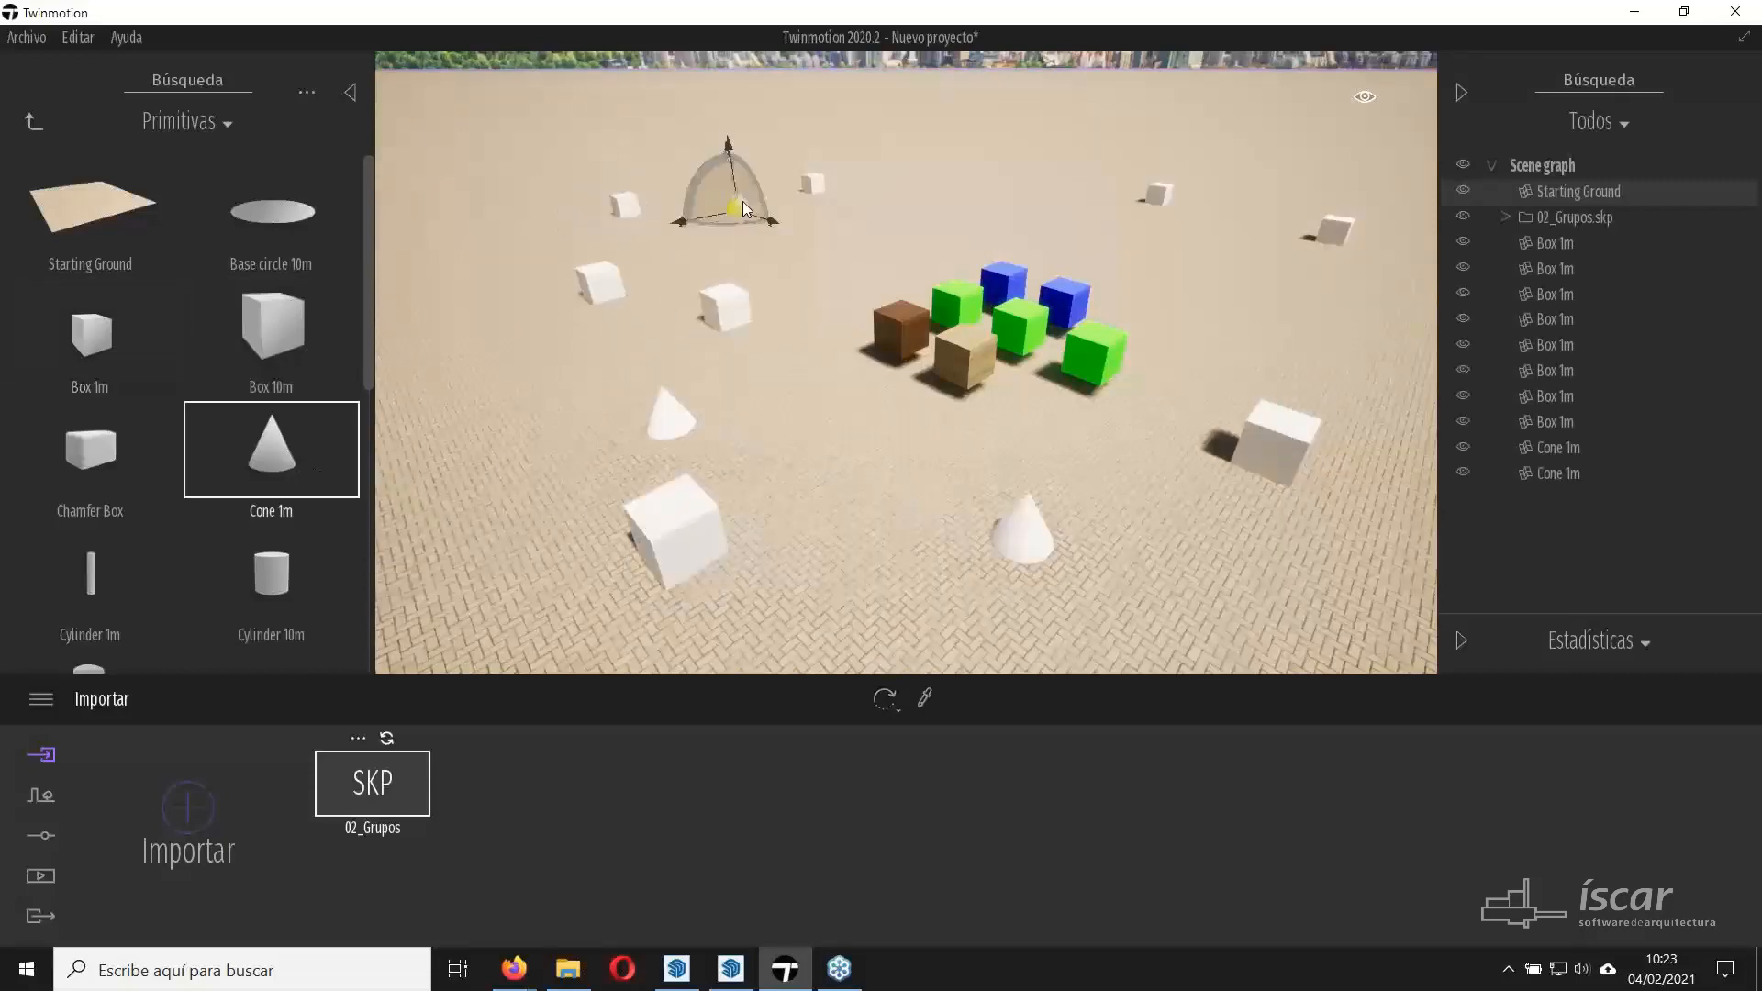
{"action": "left_click", "coordinate": [742, 201]}
{"action": "left_click", "coordinate": [887, 240]}
{"action": "left_click", "coordinate": [998, 190]}
{"action": "left_click", "coordinate": [1190, 284]}
{"action": "left_click", "coordinate": [1277, 610]}
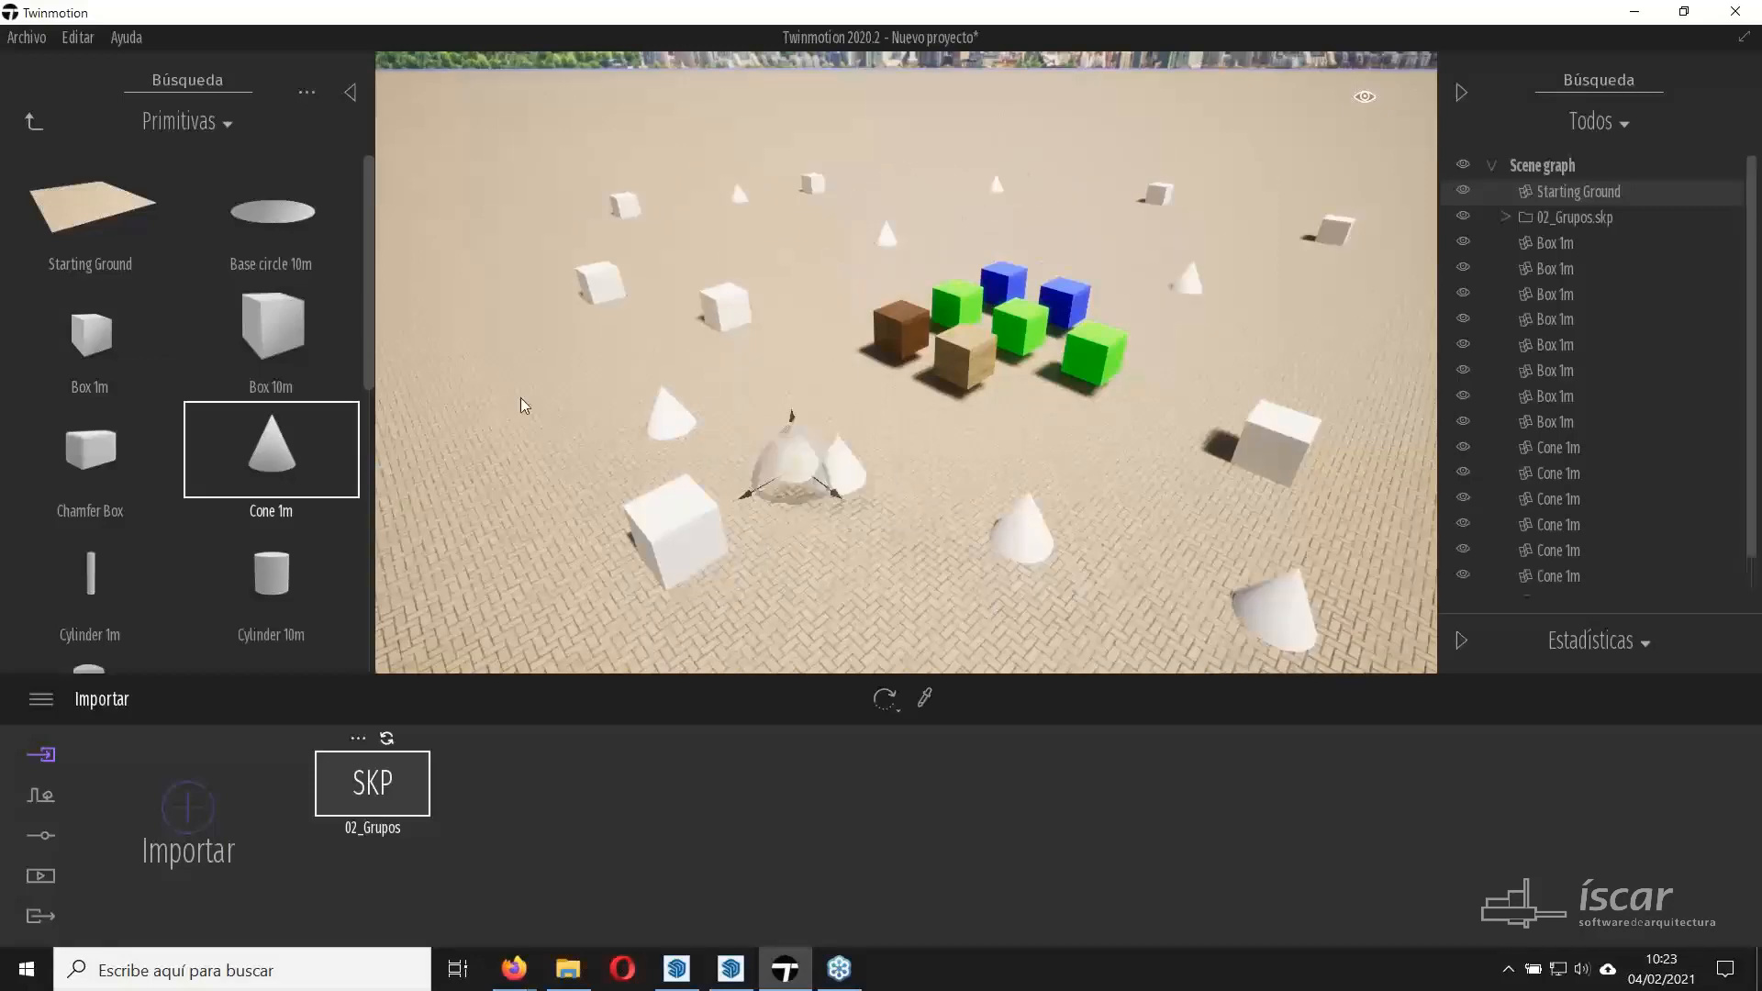
{"action": "left_click", "coordinate": [841, 468]}
{"action": "left_click", "coordinate": [516, 390]}
{"action": "key", "text": "Escape"}
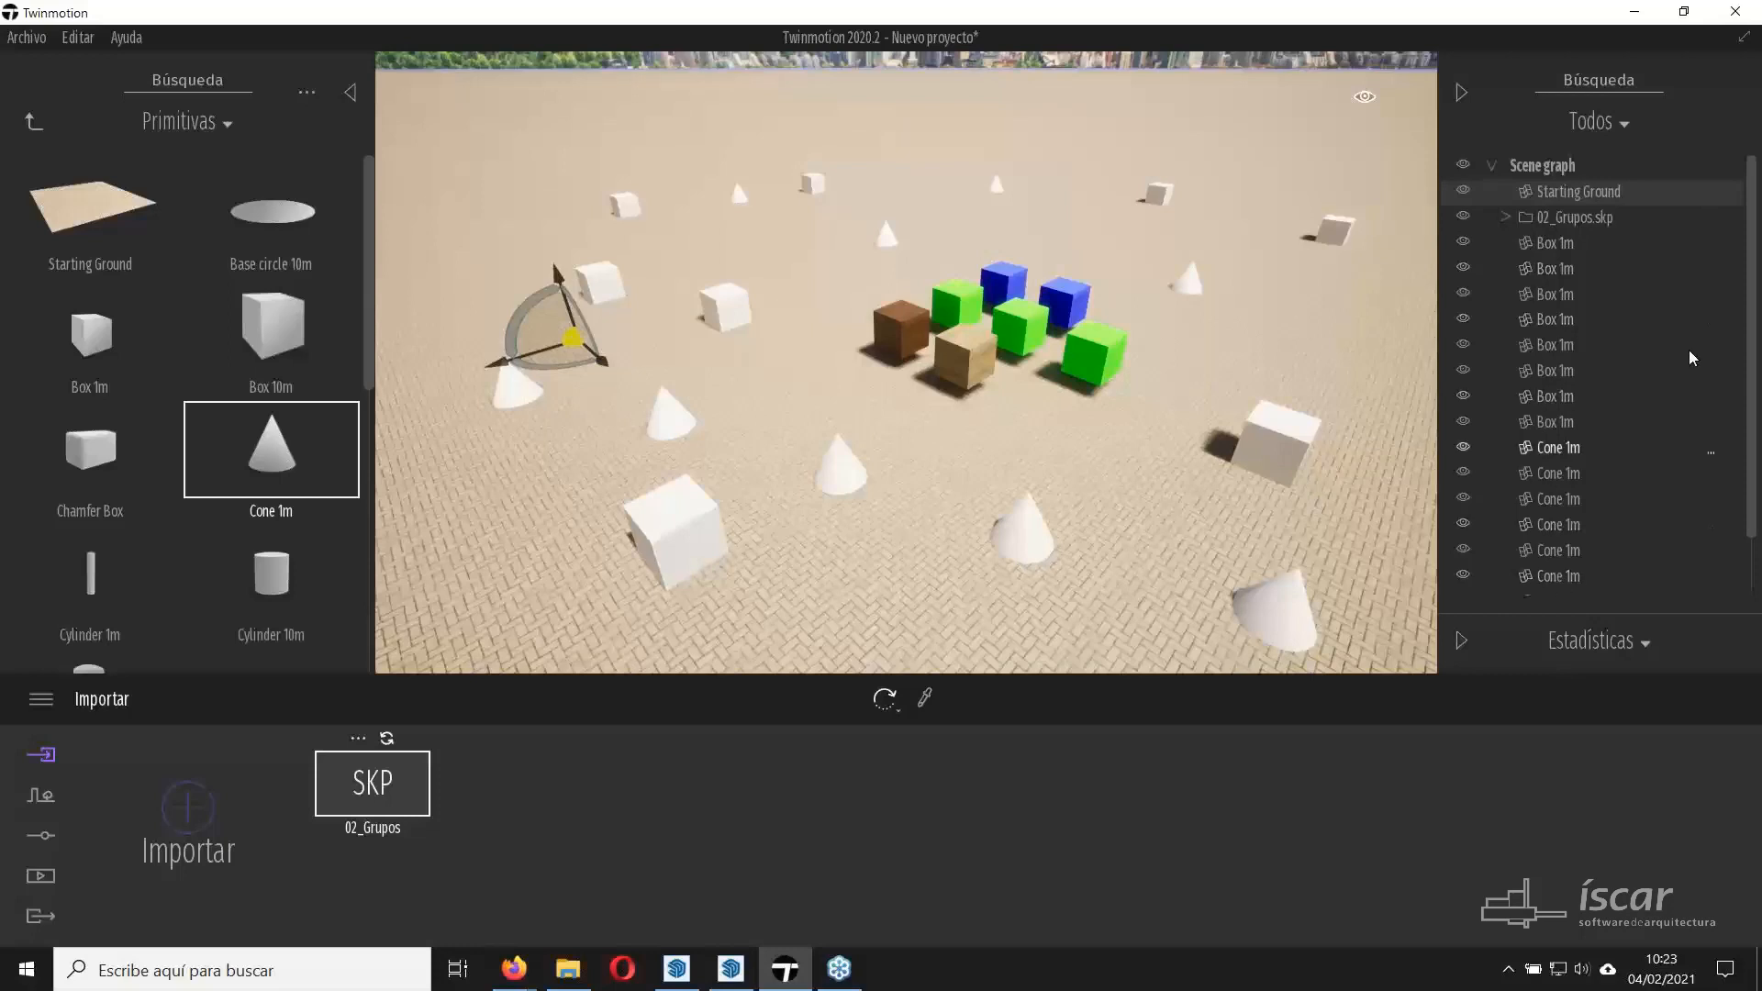
Create a new container named Caja 1M from the last Box 1m entry and move it to the scene graph's main level.
{"action": "left_click_drag", "start_coordinate": [1752, 403], "coordinate": [1745, 278]}
{"action": "left_click", "coordinate": [1553, 425]}
{"action": "right_click", "coordinate": [1553, 425]}
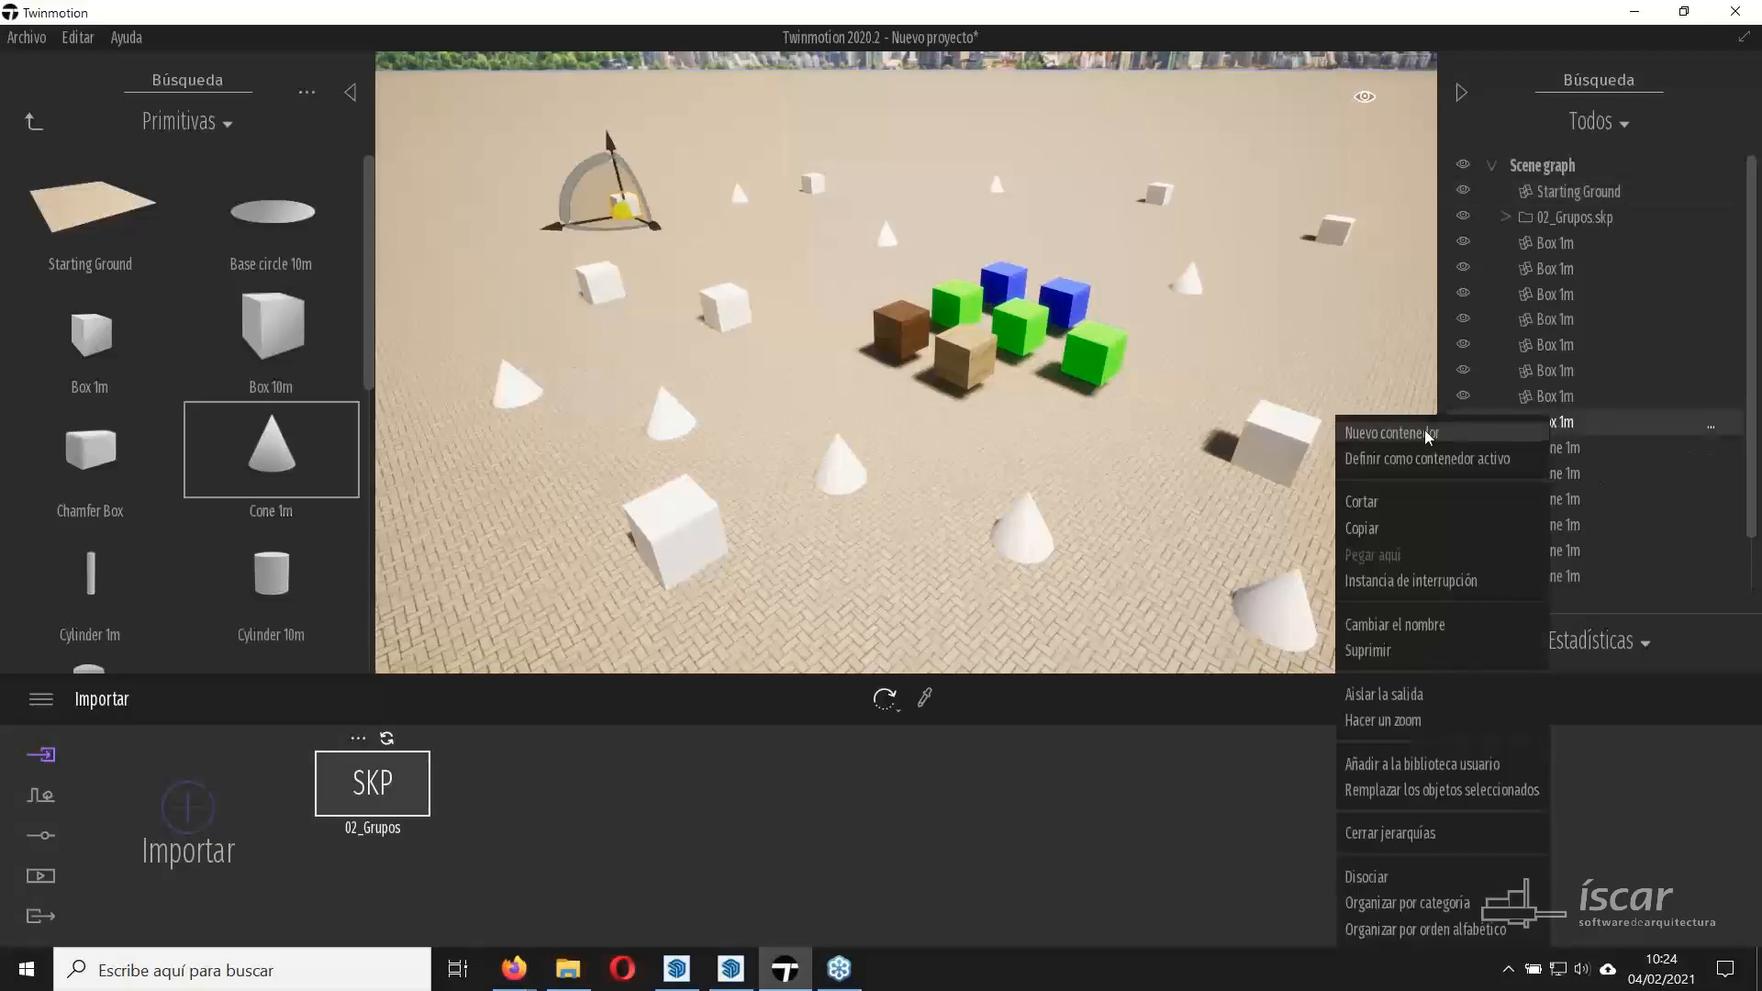
{"action": "left_click", "coordinate": [1393, 433]}
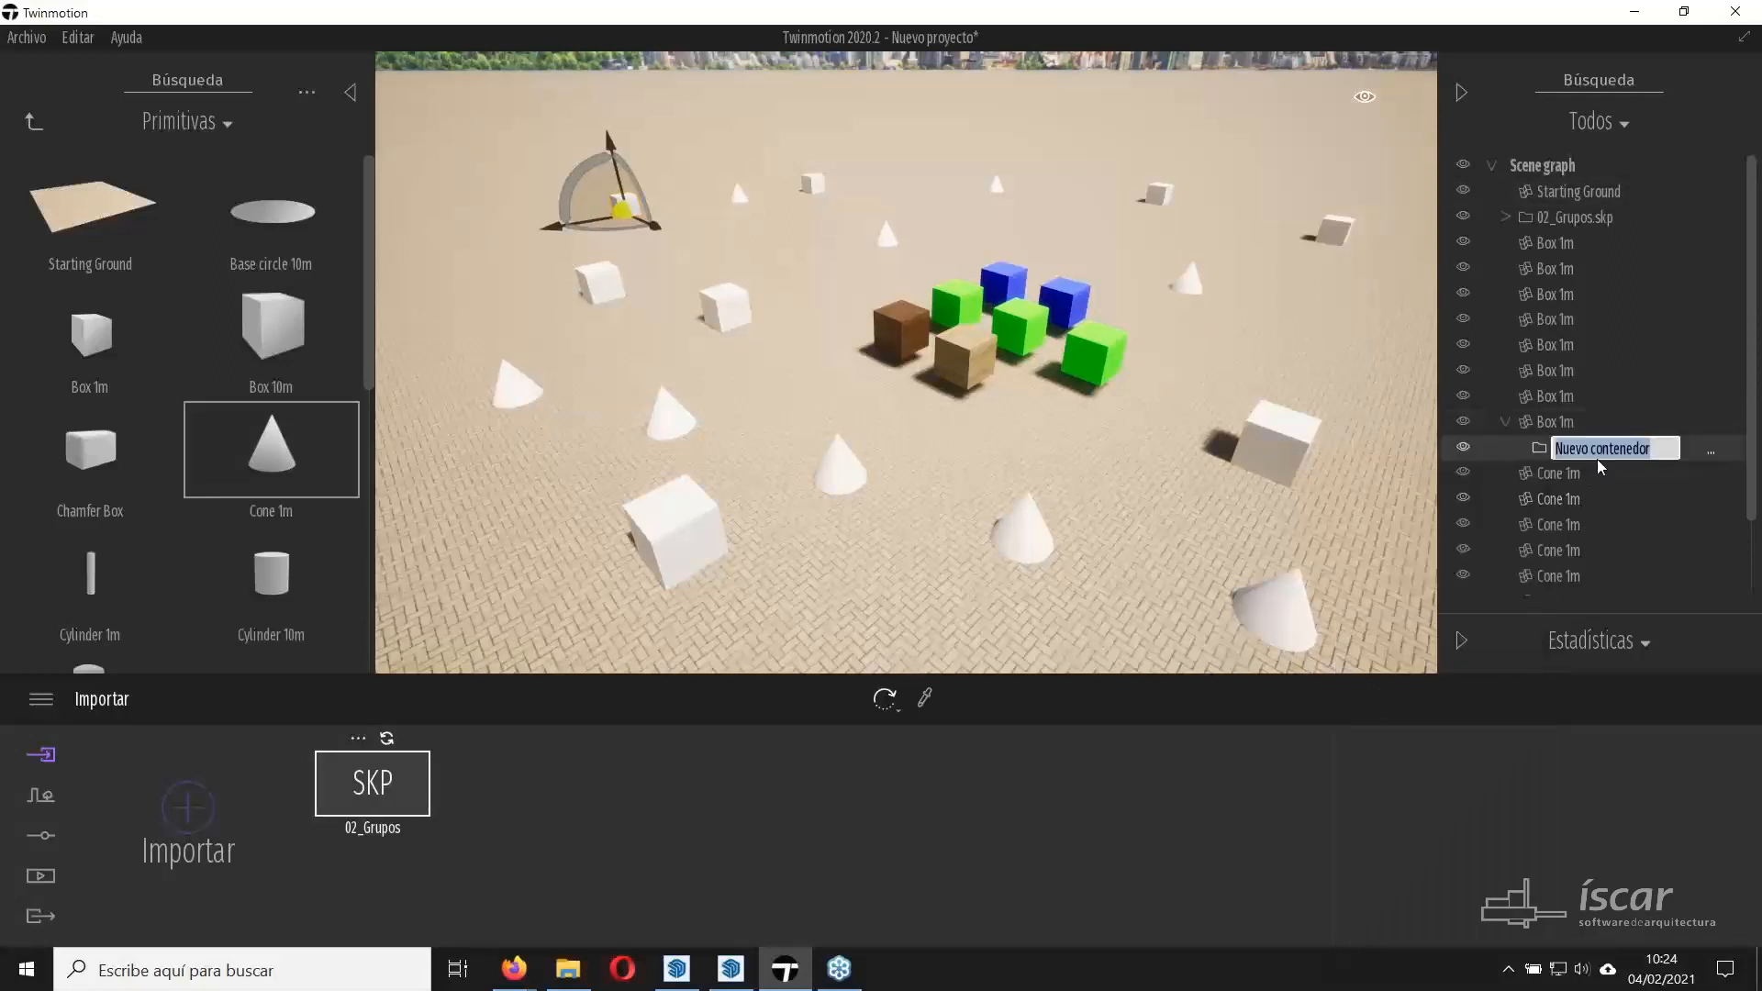
{"action": "type", "text": "Ca"}
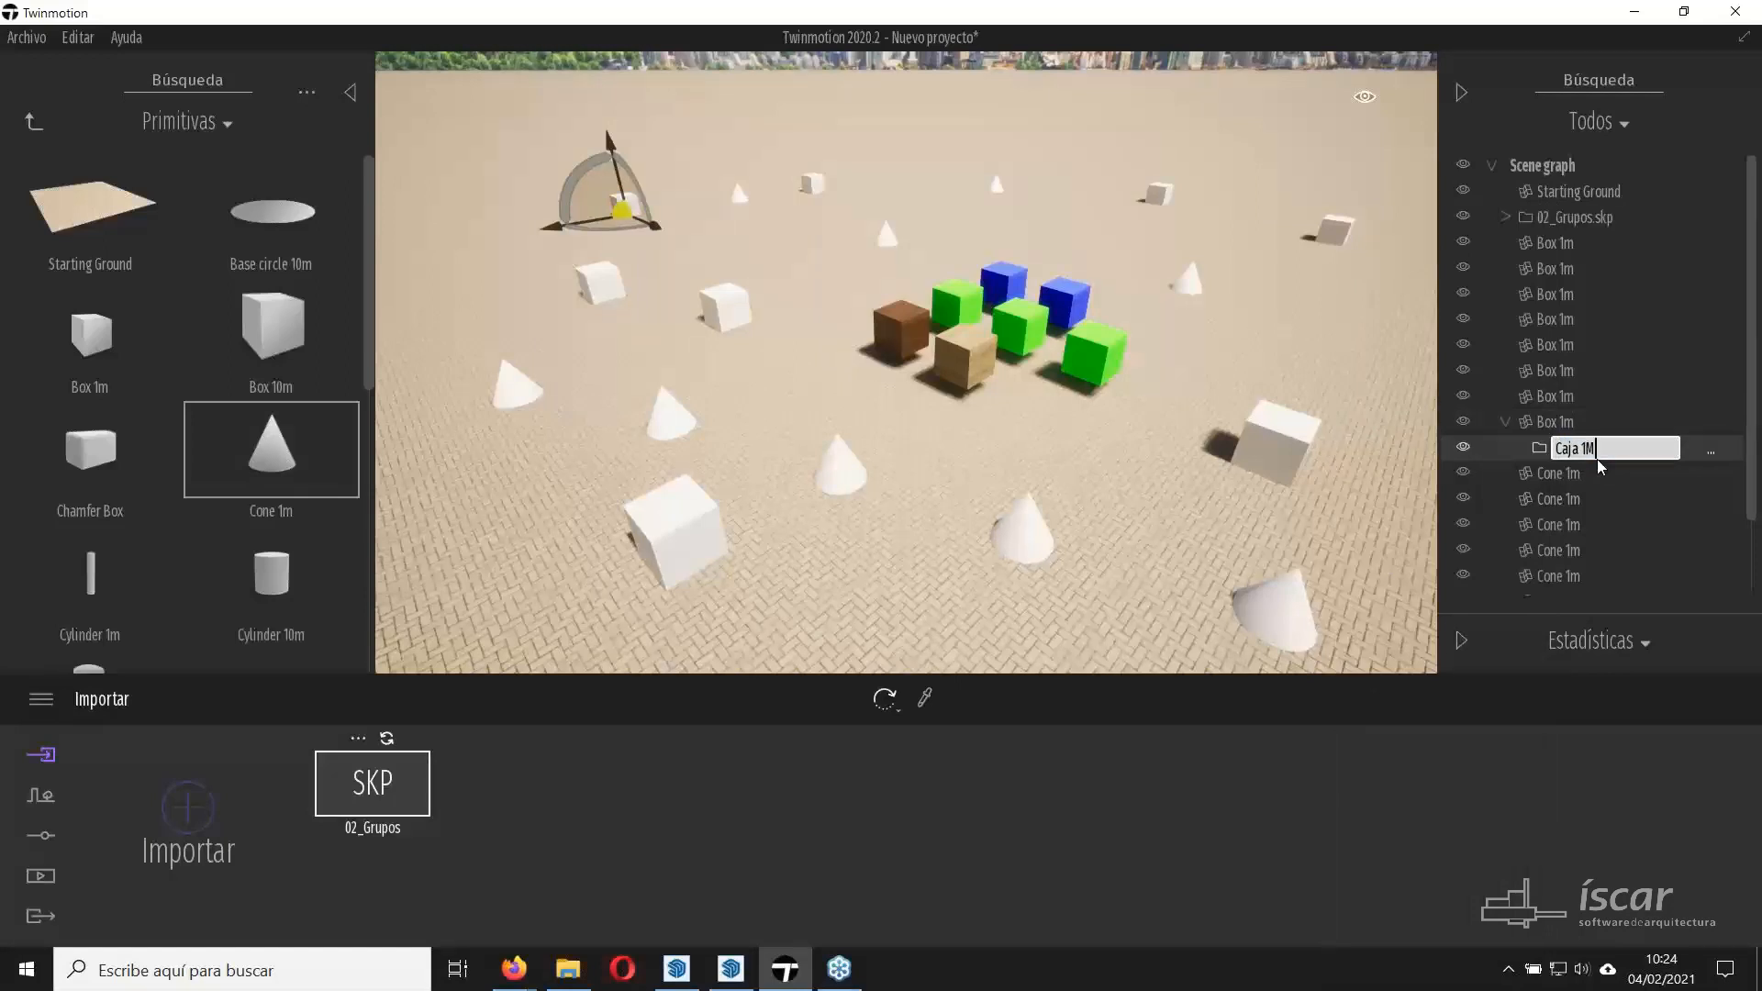
{"action": "type", "text": "ja 1M"}
{"action": "key", "text": "Return"}
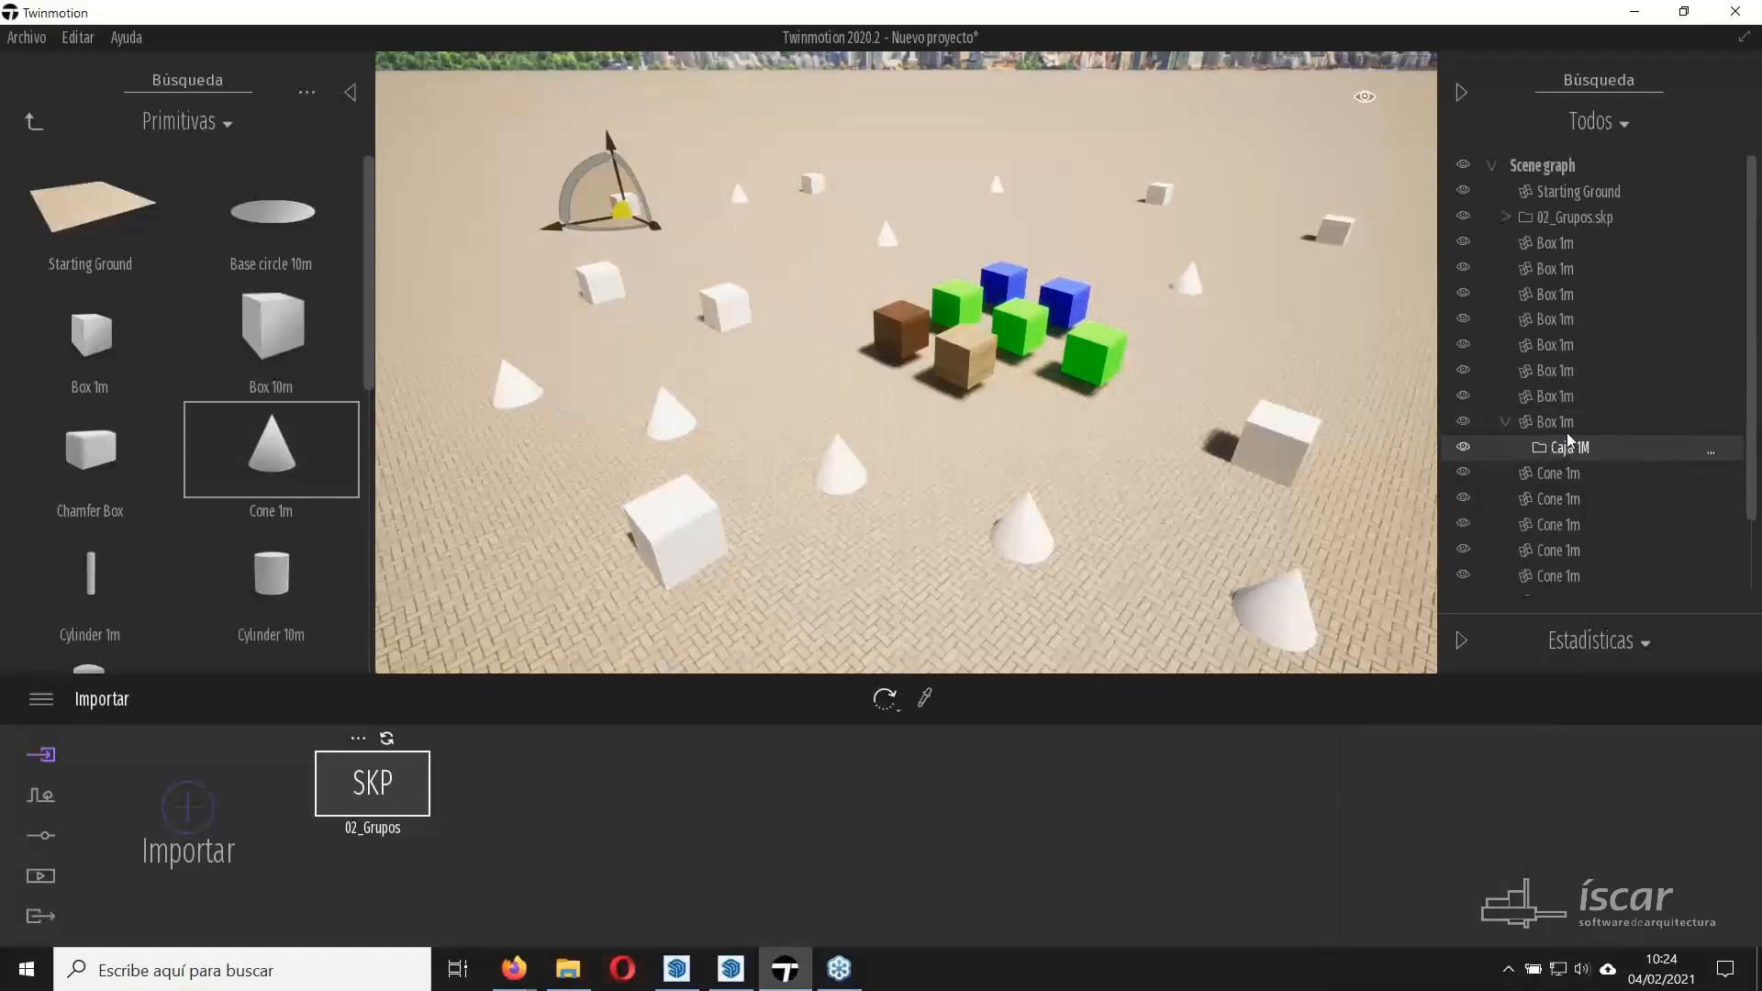
{"action": "mouse_move", "coordinate": [1569, 440]}
{"action": "left_mouse_down"}
{"action": "mouse_move", "coordinate": [1602, 415]}
{"action": "mouse_move", "coordinate": [1569, 418]}
{"action": "left_mouse_up"}
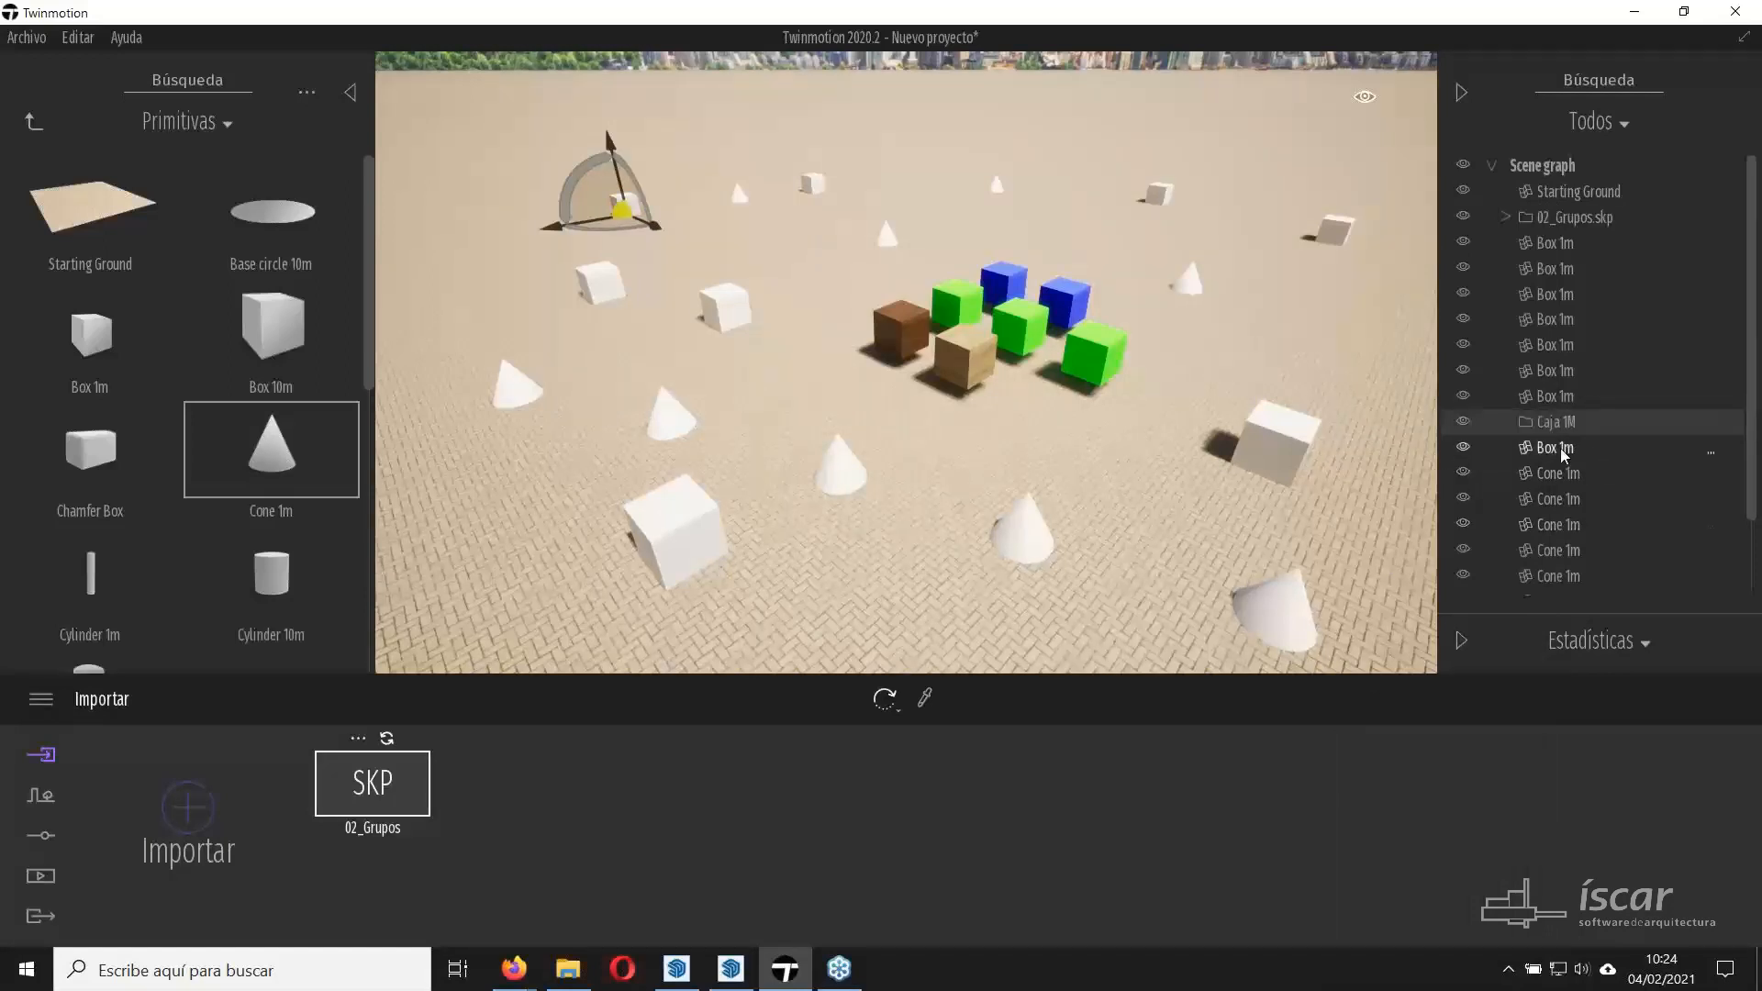
Move all eight Box 1m objects into the Caja 1M container and collapse it.
{"action": "left_click", "coordinate": [1555, 243]}
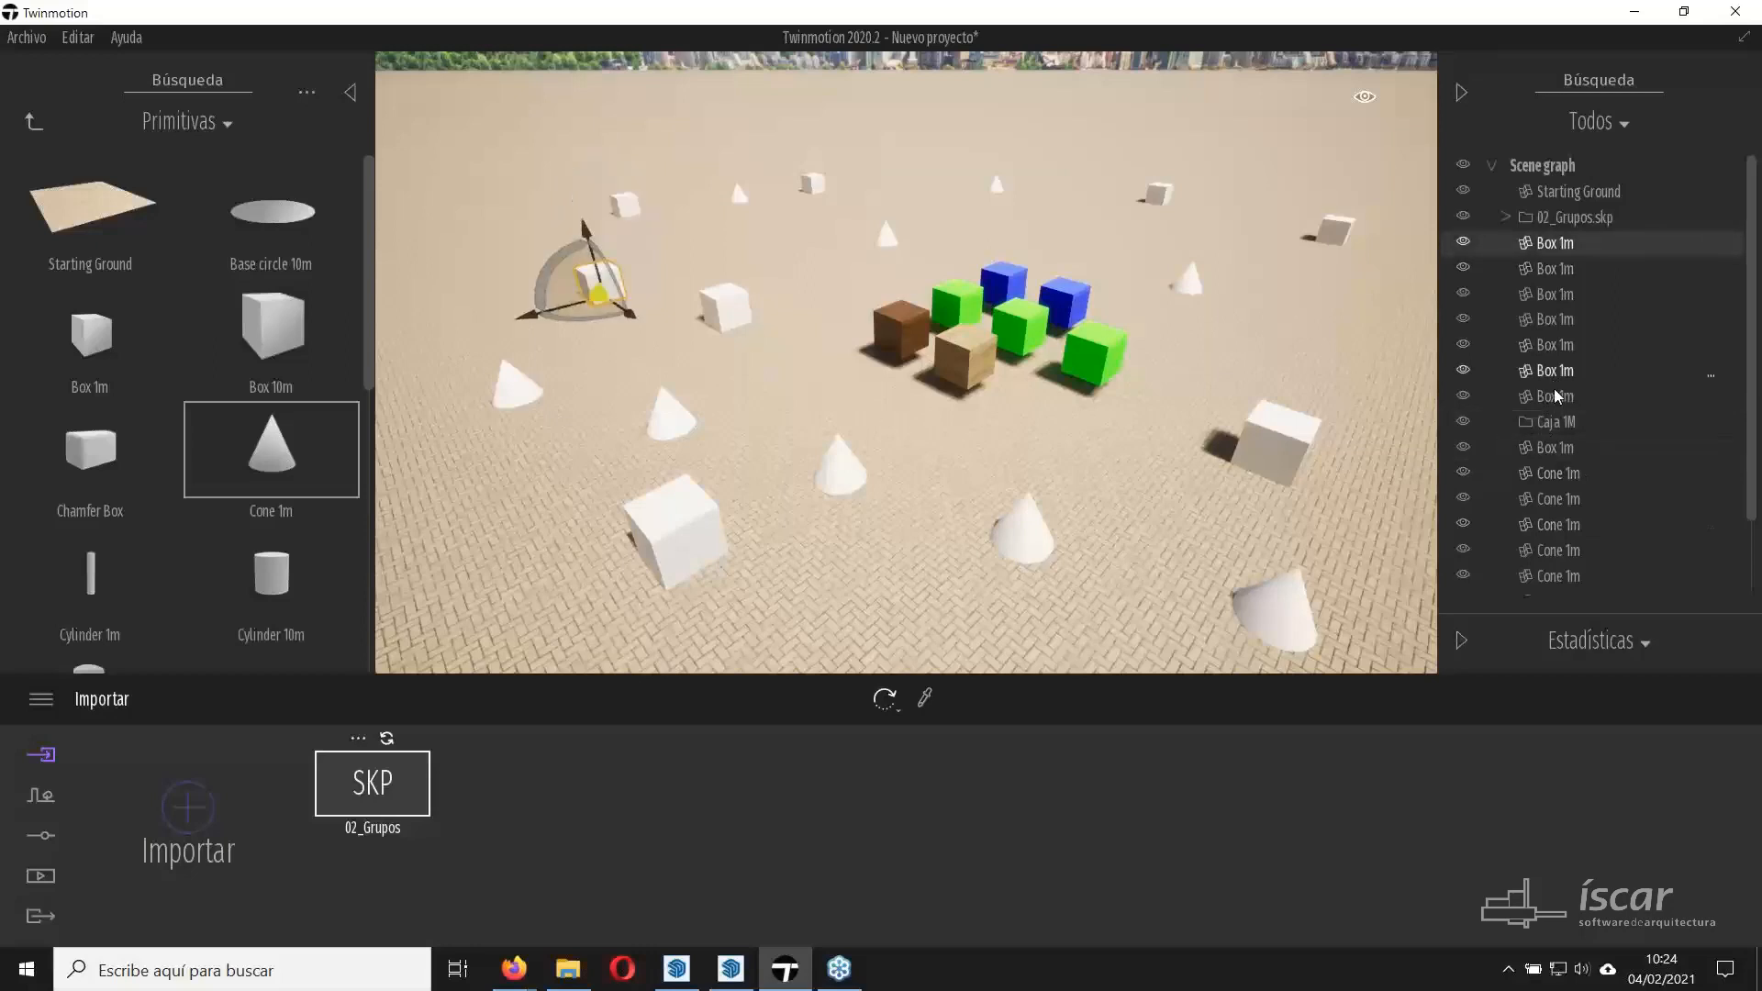
{"action": "left_click", "coordinate": [1557, 396], "text": "shift"}
{"action": "left_click", "coordinate": [1557, 447], "text": "ctrl"}
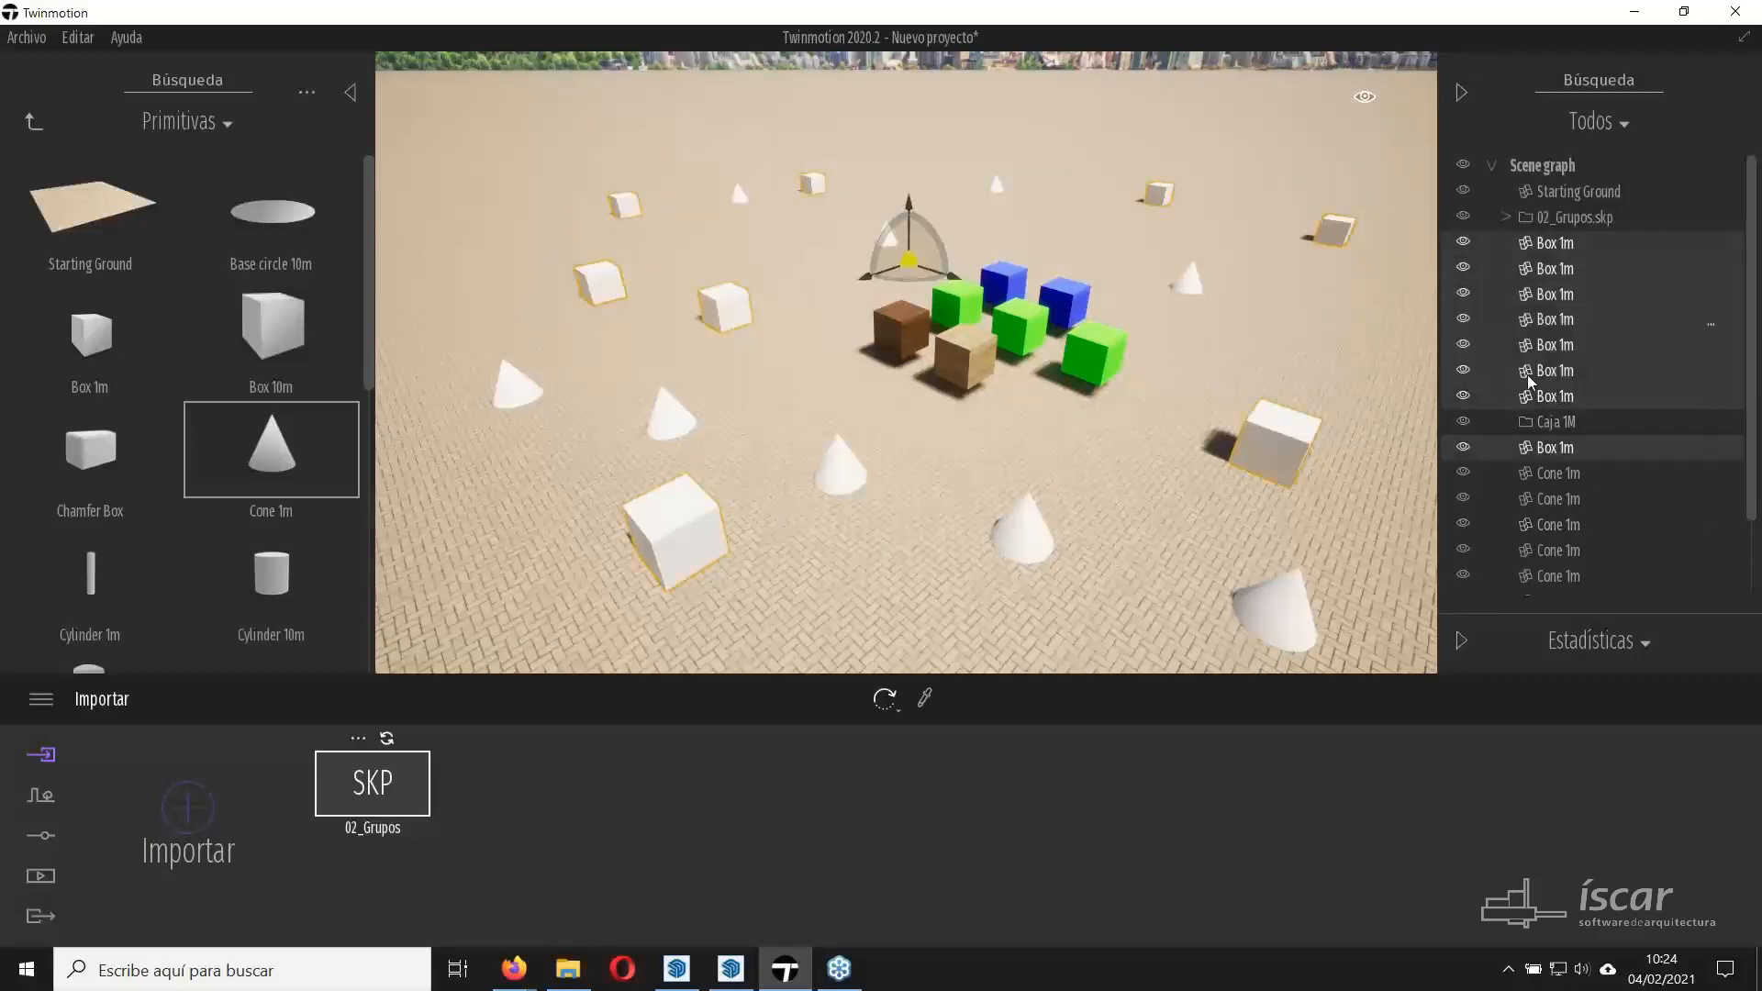
{"action": "mouse_move", "coordinate": [1551, 447]}
{"action": "left_mouse_down"}
{"action": "mouse_move", "coordinate": [1567, 424]}
{"action": "mouse_move", "coordinate": [1502, 514]}
{"action": "mouse_move", "coordinate": [1560, 423]}
{"action": "left_mouse_up"}
{"action": "left_click", "coordinate": [1506, 243]}
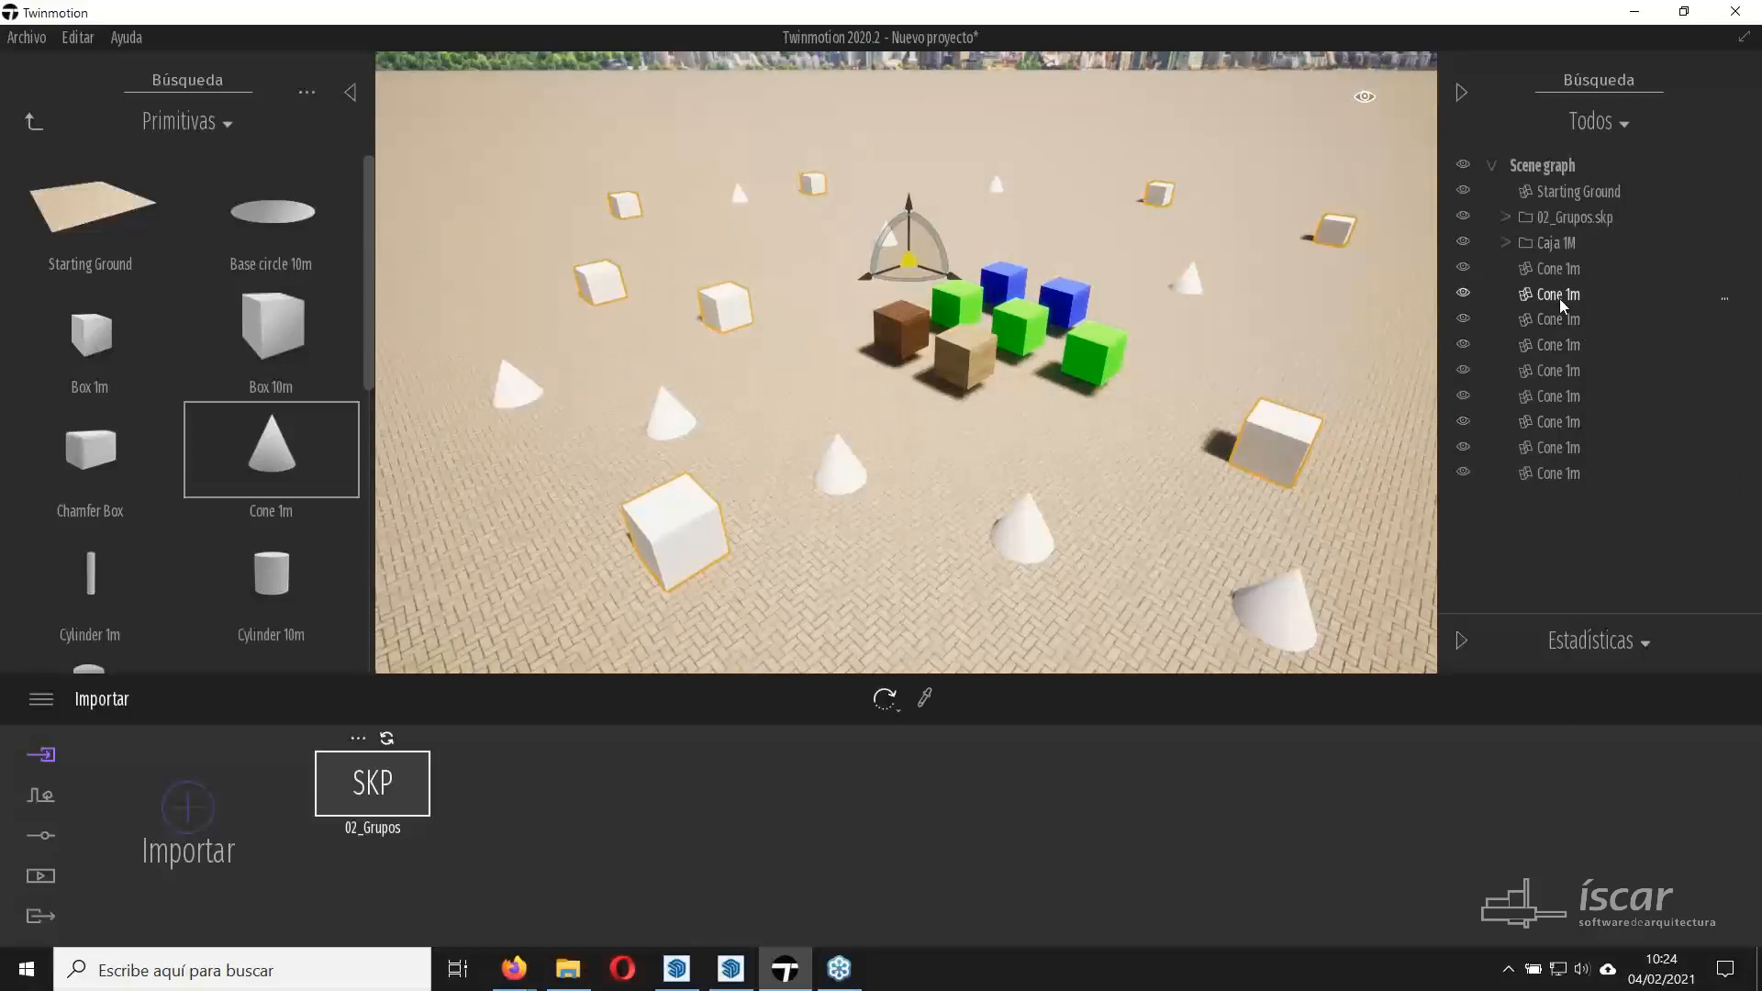
Create a new container named Conos from the last Cone 1m entry and move it to the scene graph's main level.
{"action": "left_click", "coordinate": [1551, 473]}
{"action": "right_click", "coordinate": [1551, 472]}
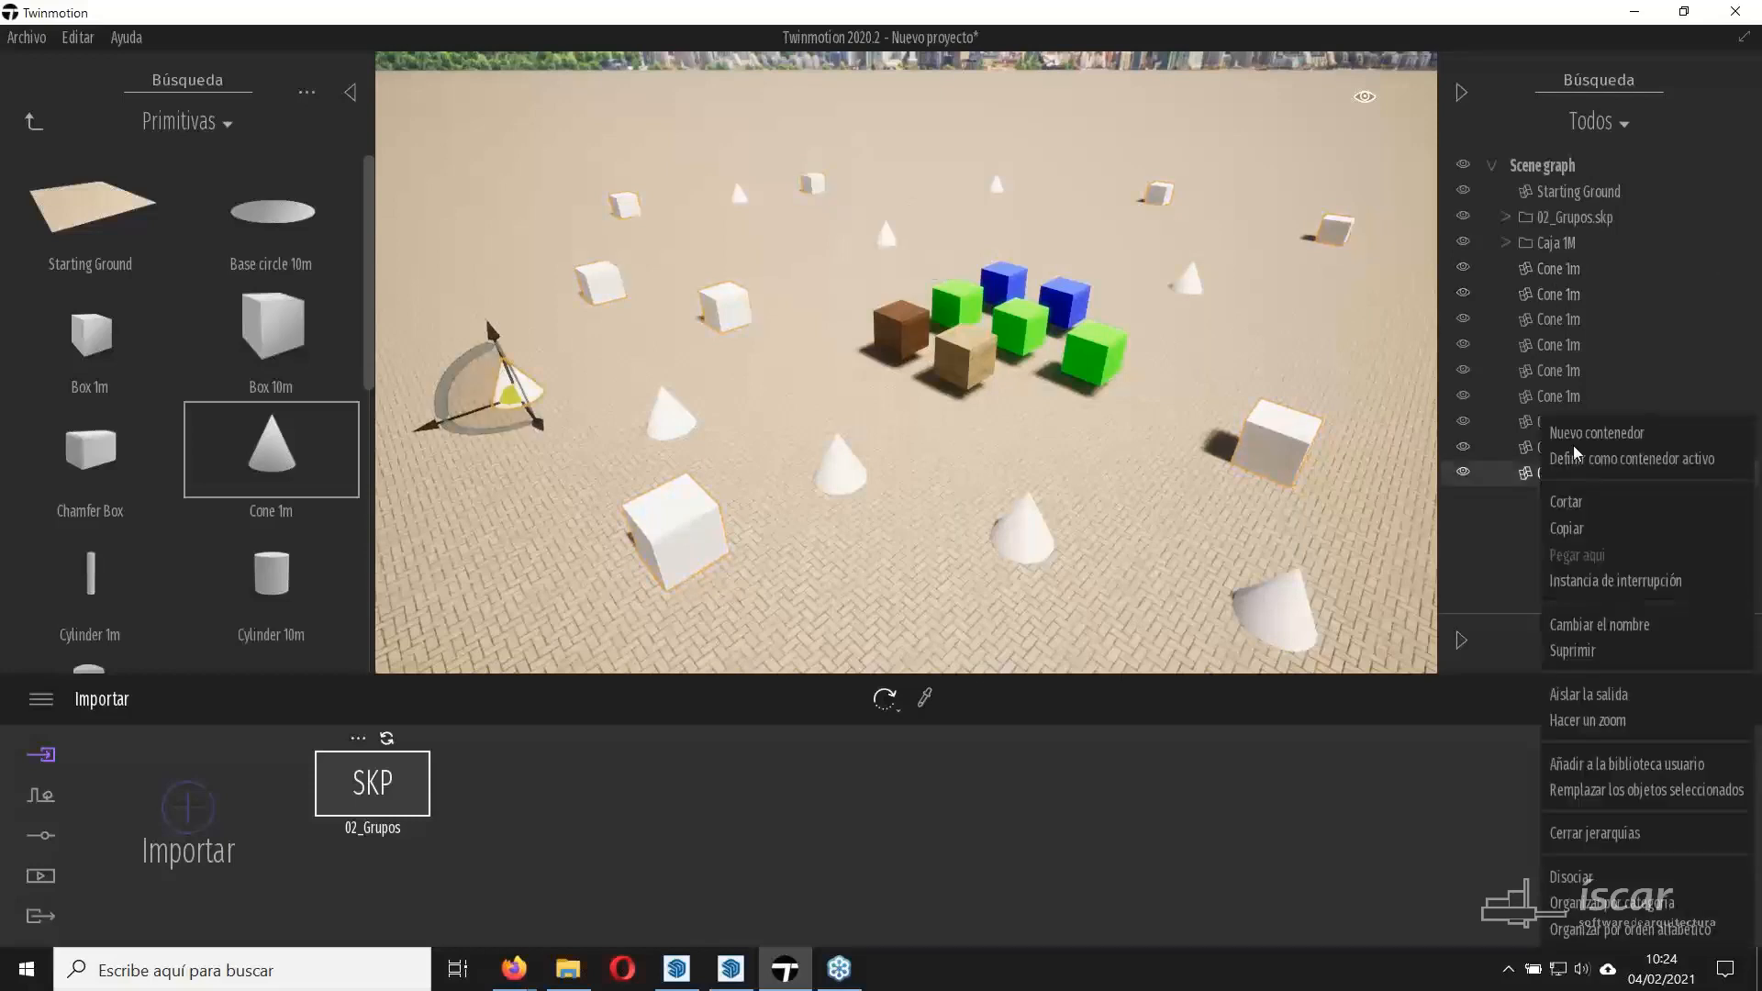
{"action": "left_click", "coordinate": [1575, 437]}
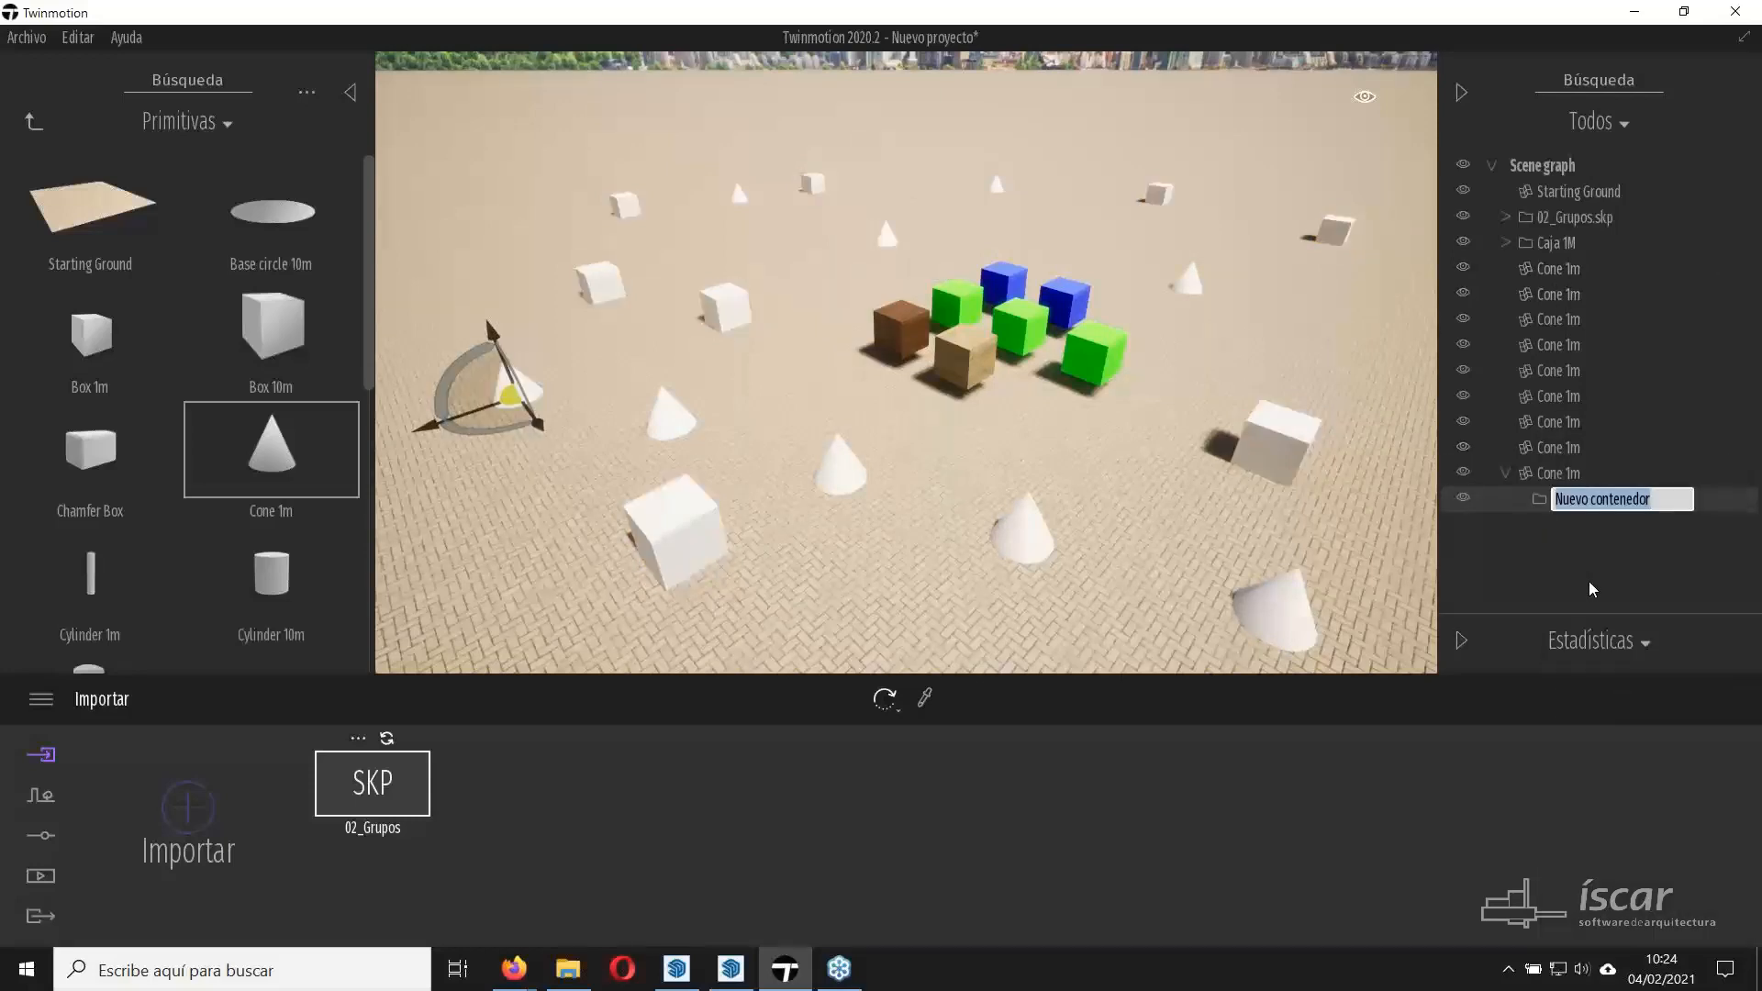
{"action": "type", "text": "Conos"}
{"action": "key", "text": "Return"}
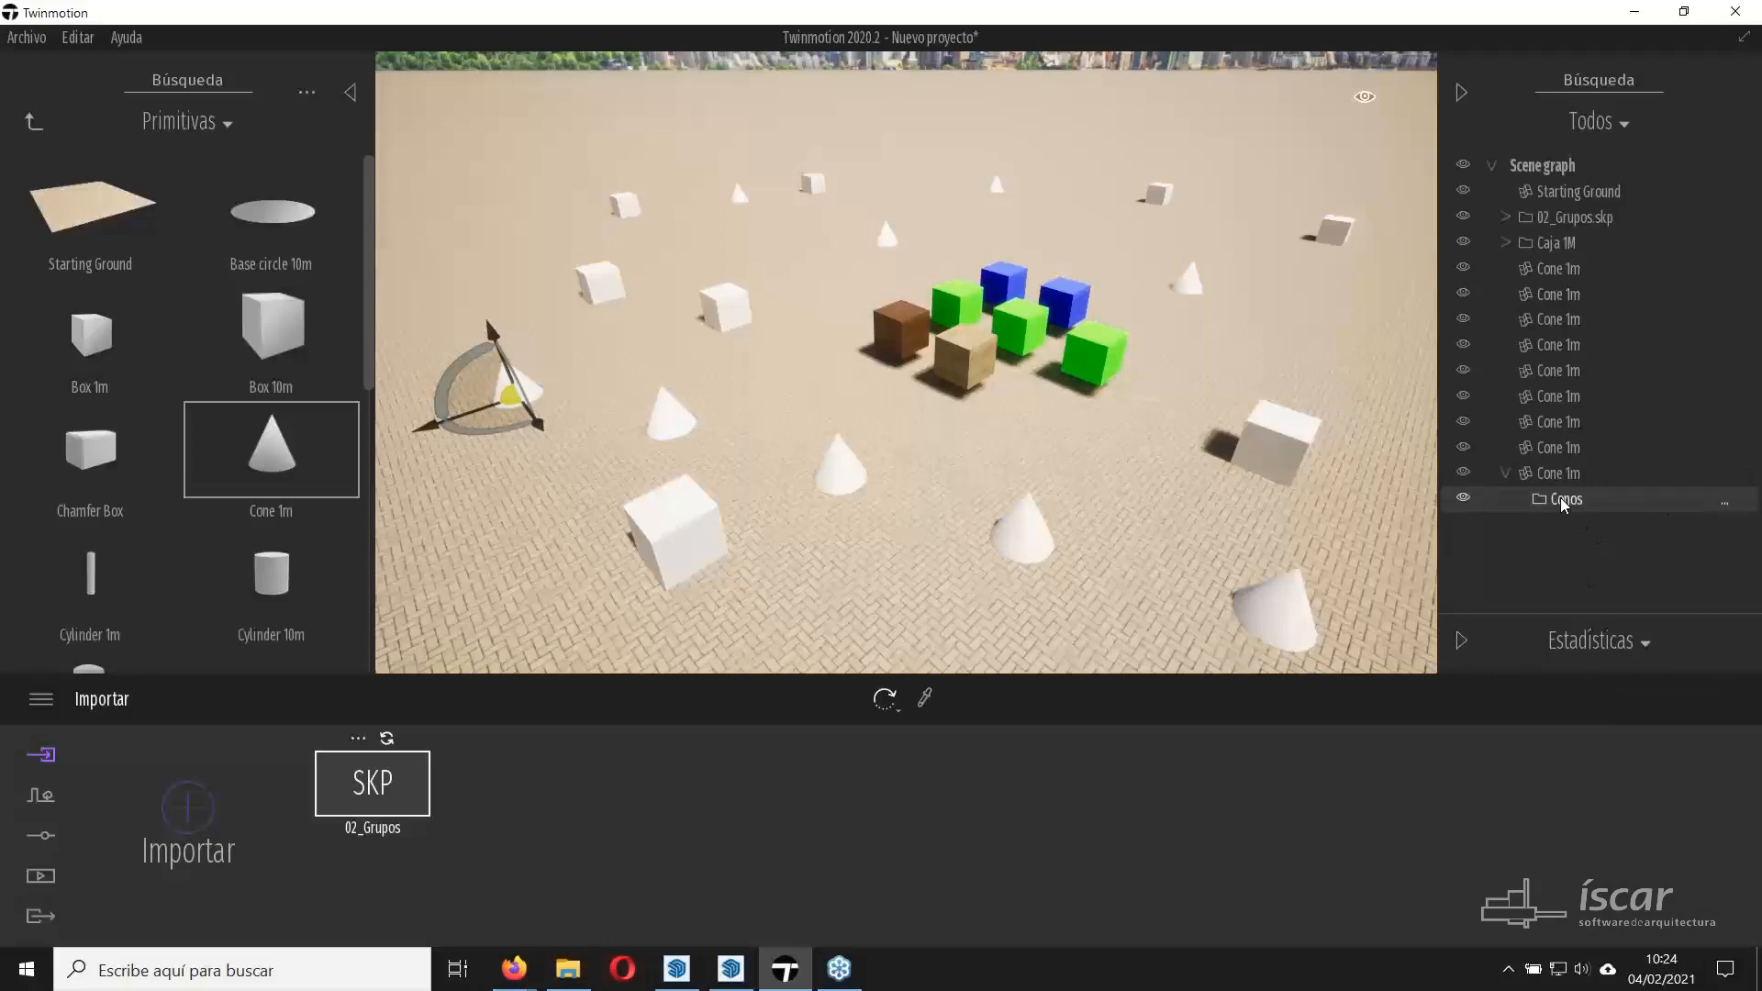
{"action": "left_click_drag", "start_coordinate": [1563, 501], "coordinate": [1557, 474]}
Move all nine Cone 1m objects into the Conos container, collapse it and clear the selection.
{"action": "left_click", "coordinate": [1557, 268]}
{"action": "left_click", "coordinate": [1558, 447], "text": "shift"}
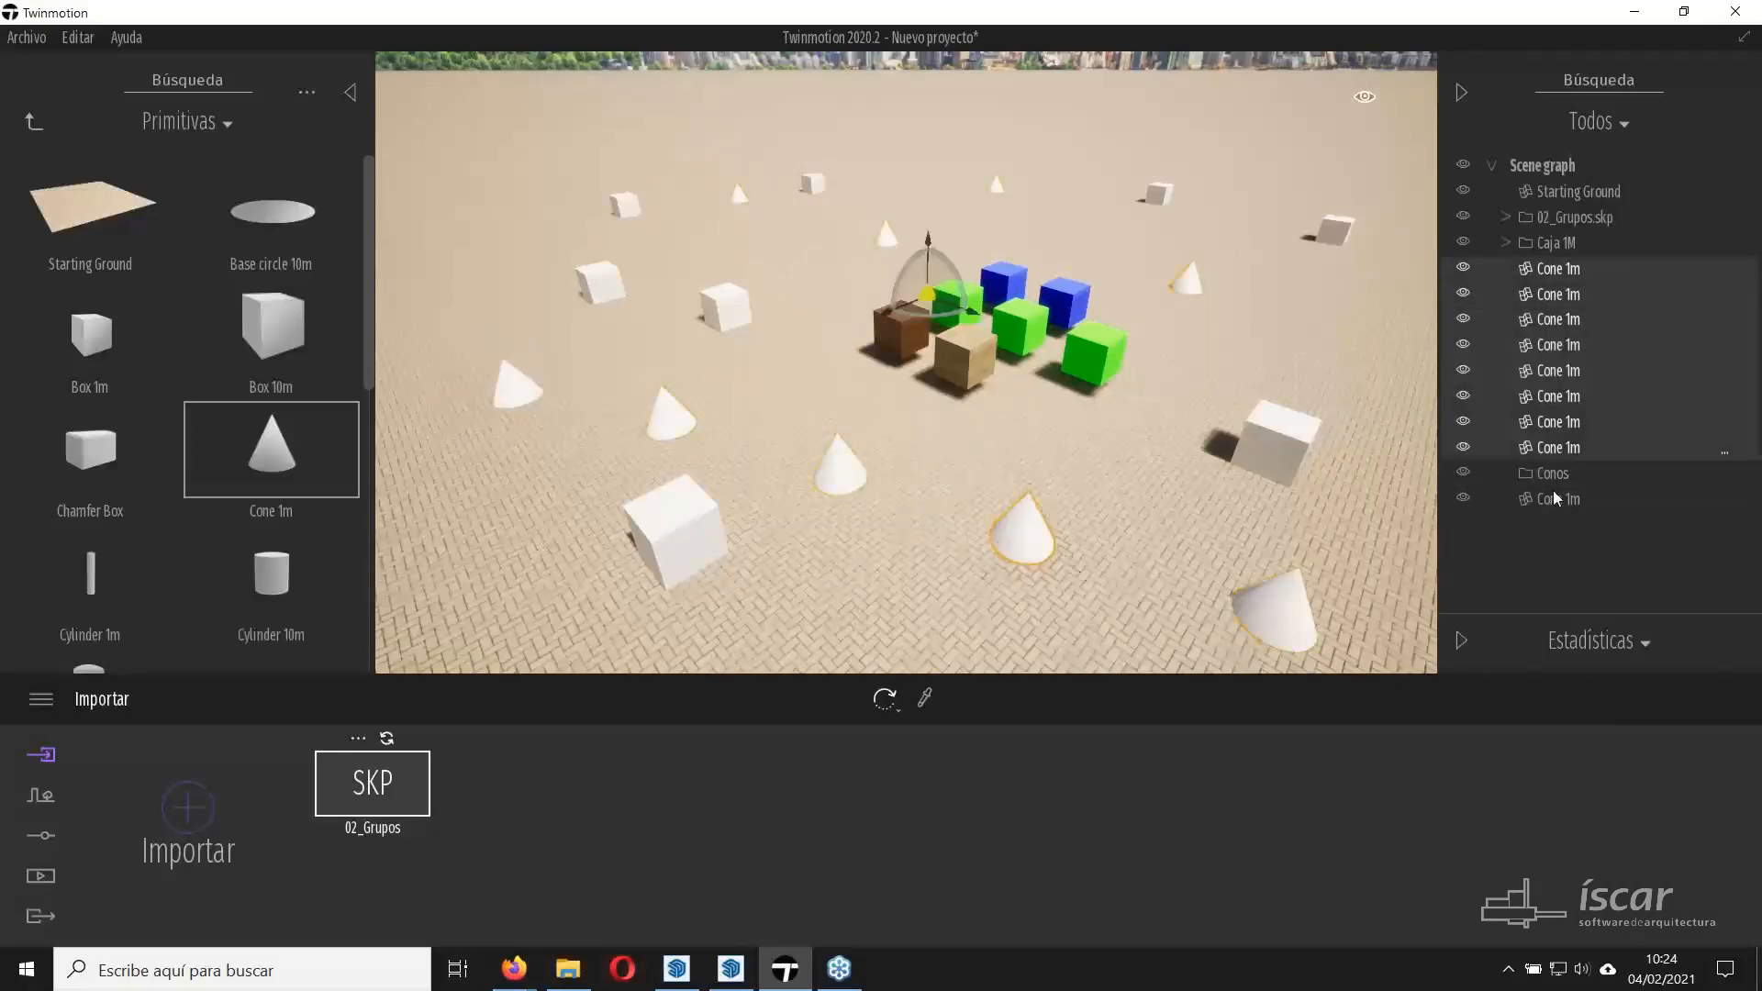
{"action": "left_click", "coordinate": [1552, 496], "text": "ctrl"}
{"action": "left_click_drag", "start_coordinate": [1553, 495], "coordinate": [1546, 481]}
{"action": "left_click", "coordinate": [1506, 266]}
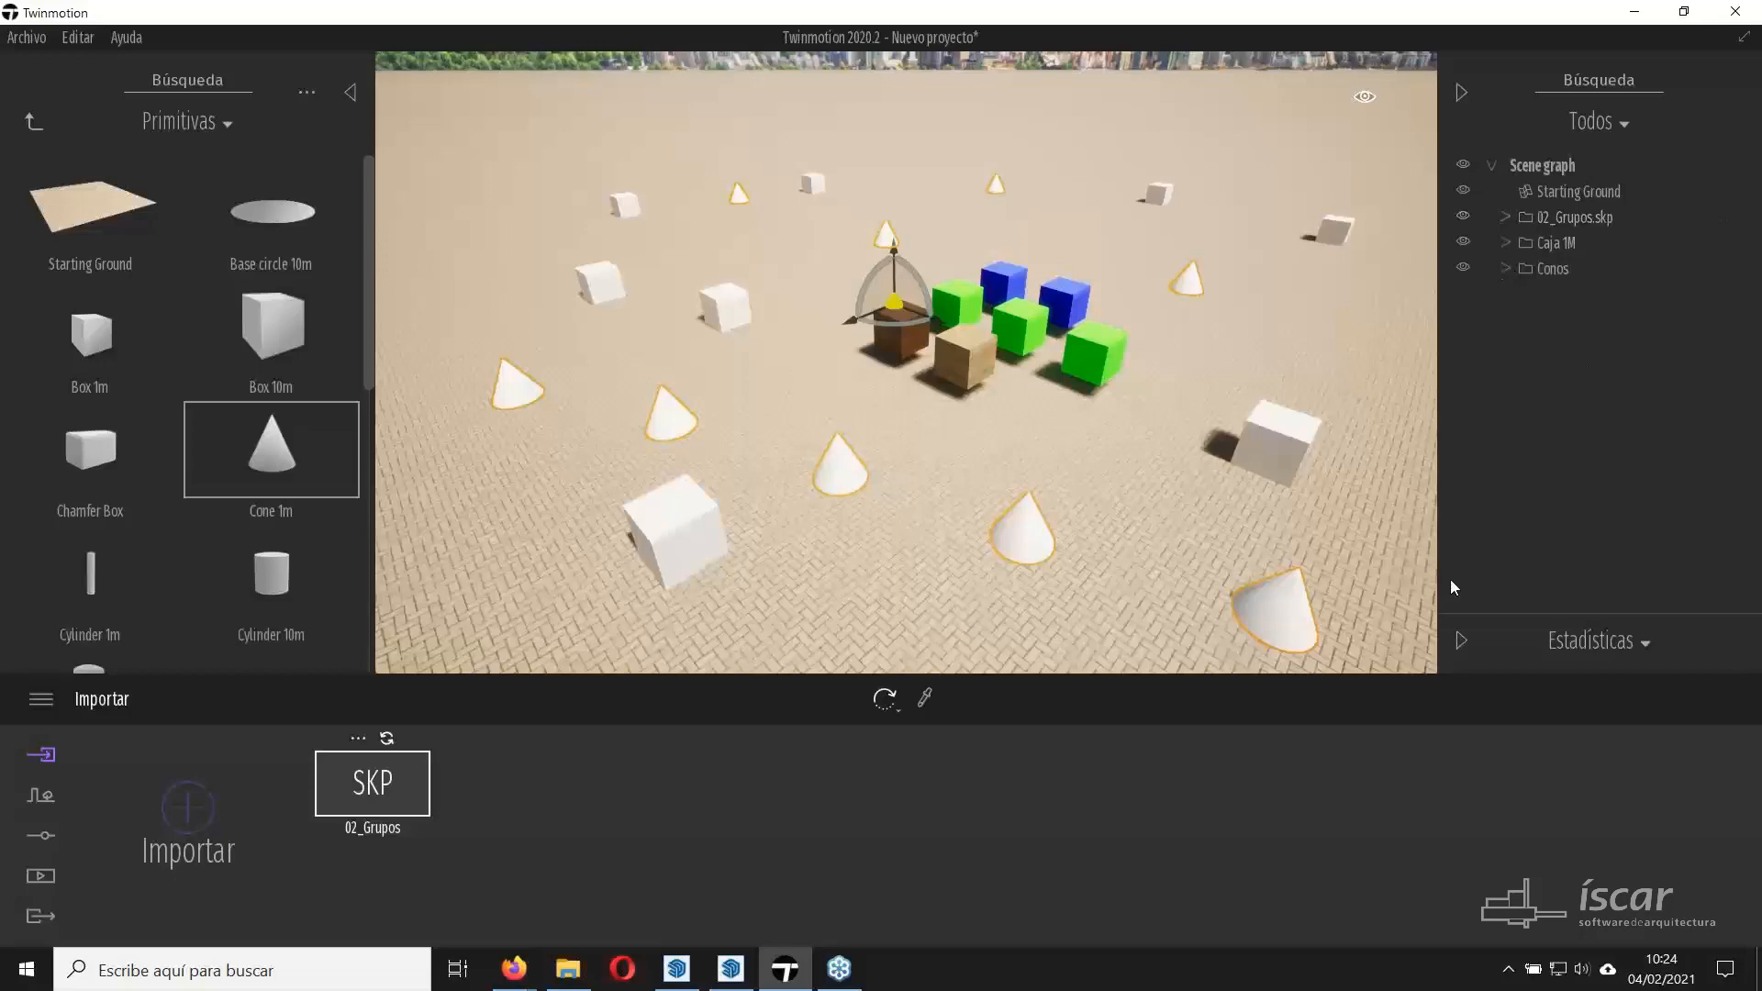
{"action": "left_click", "coordinate": [1377, 379]}
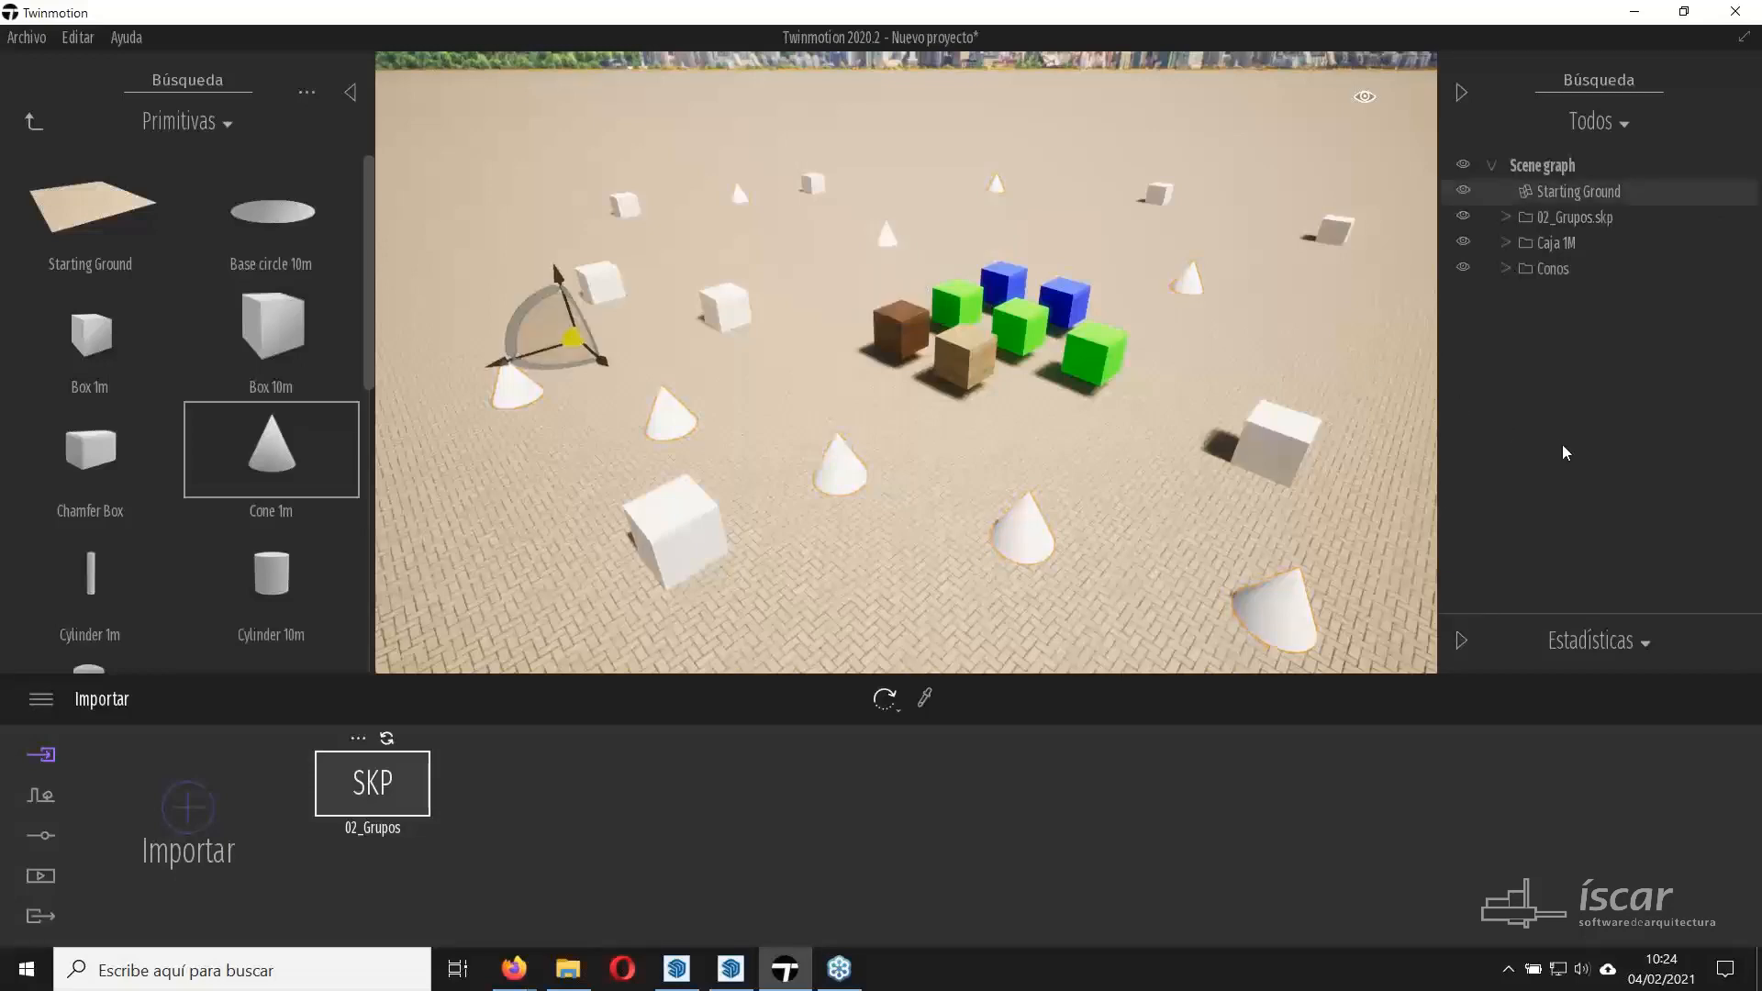
{"action": "left_click", "coordinate": [1566, 453]}
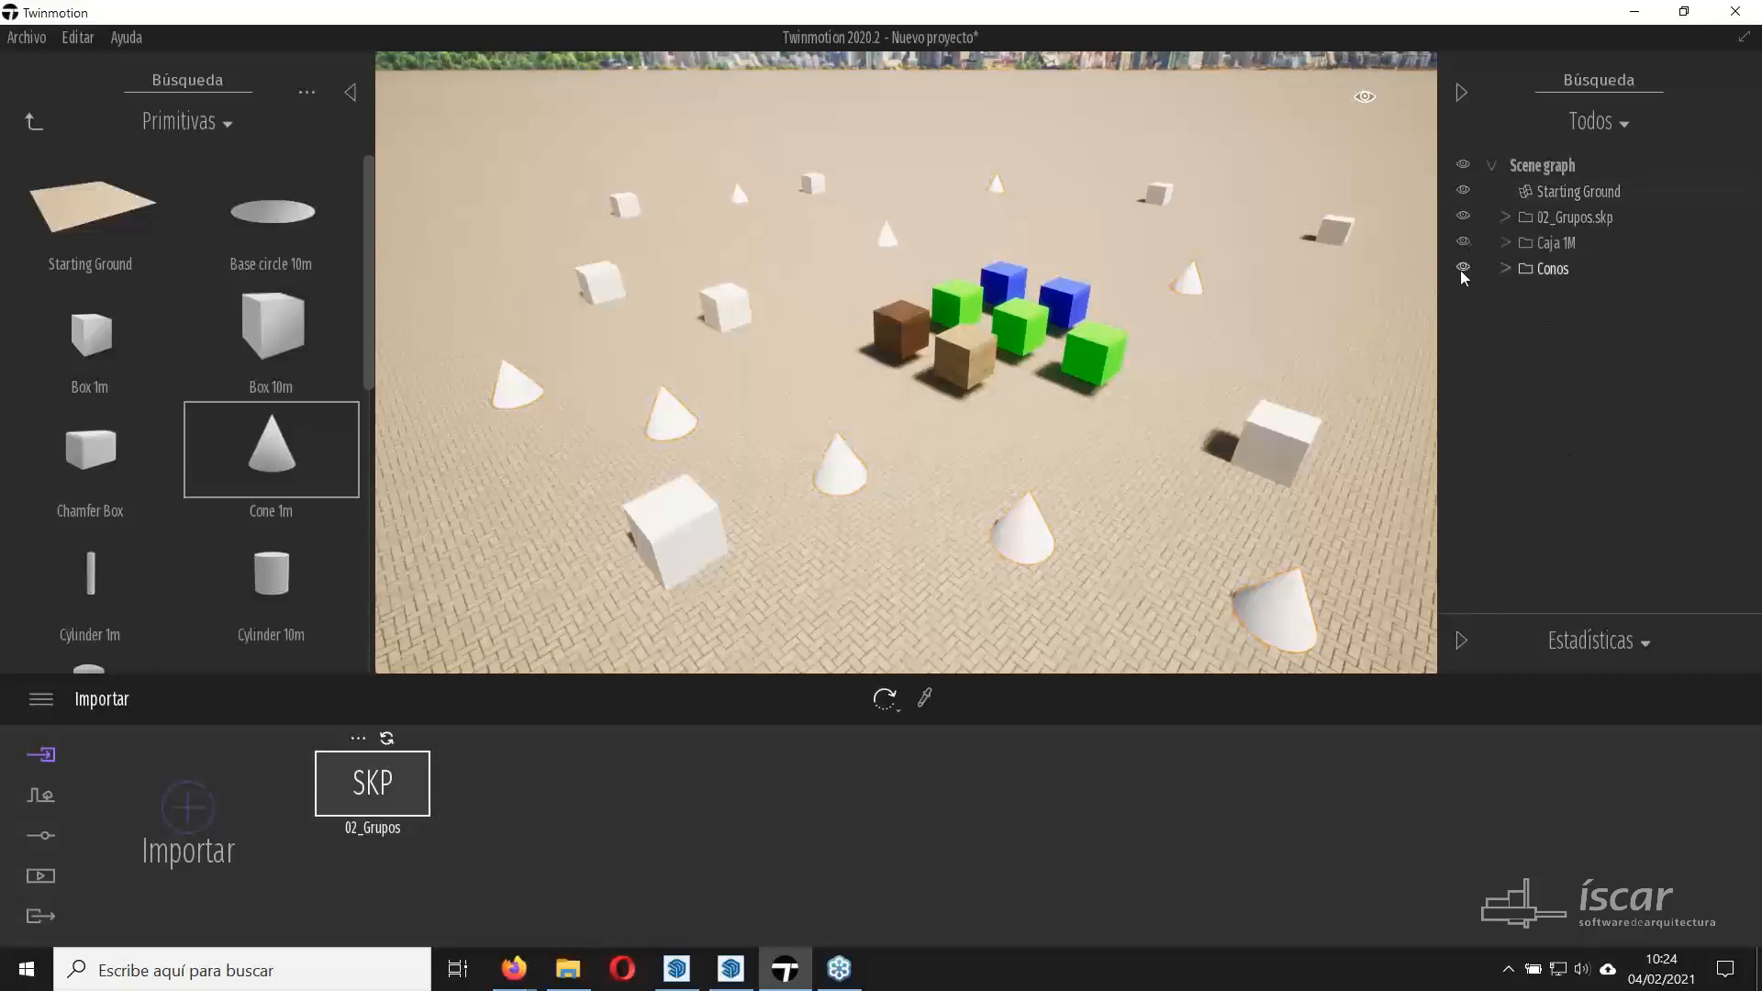
Hide and show the Conos, Caja 1M and 02_Grupos.skp containers in turn, leaving all three shown.
{"action": "left_click", "coordinate": [1463, 268]}
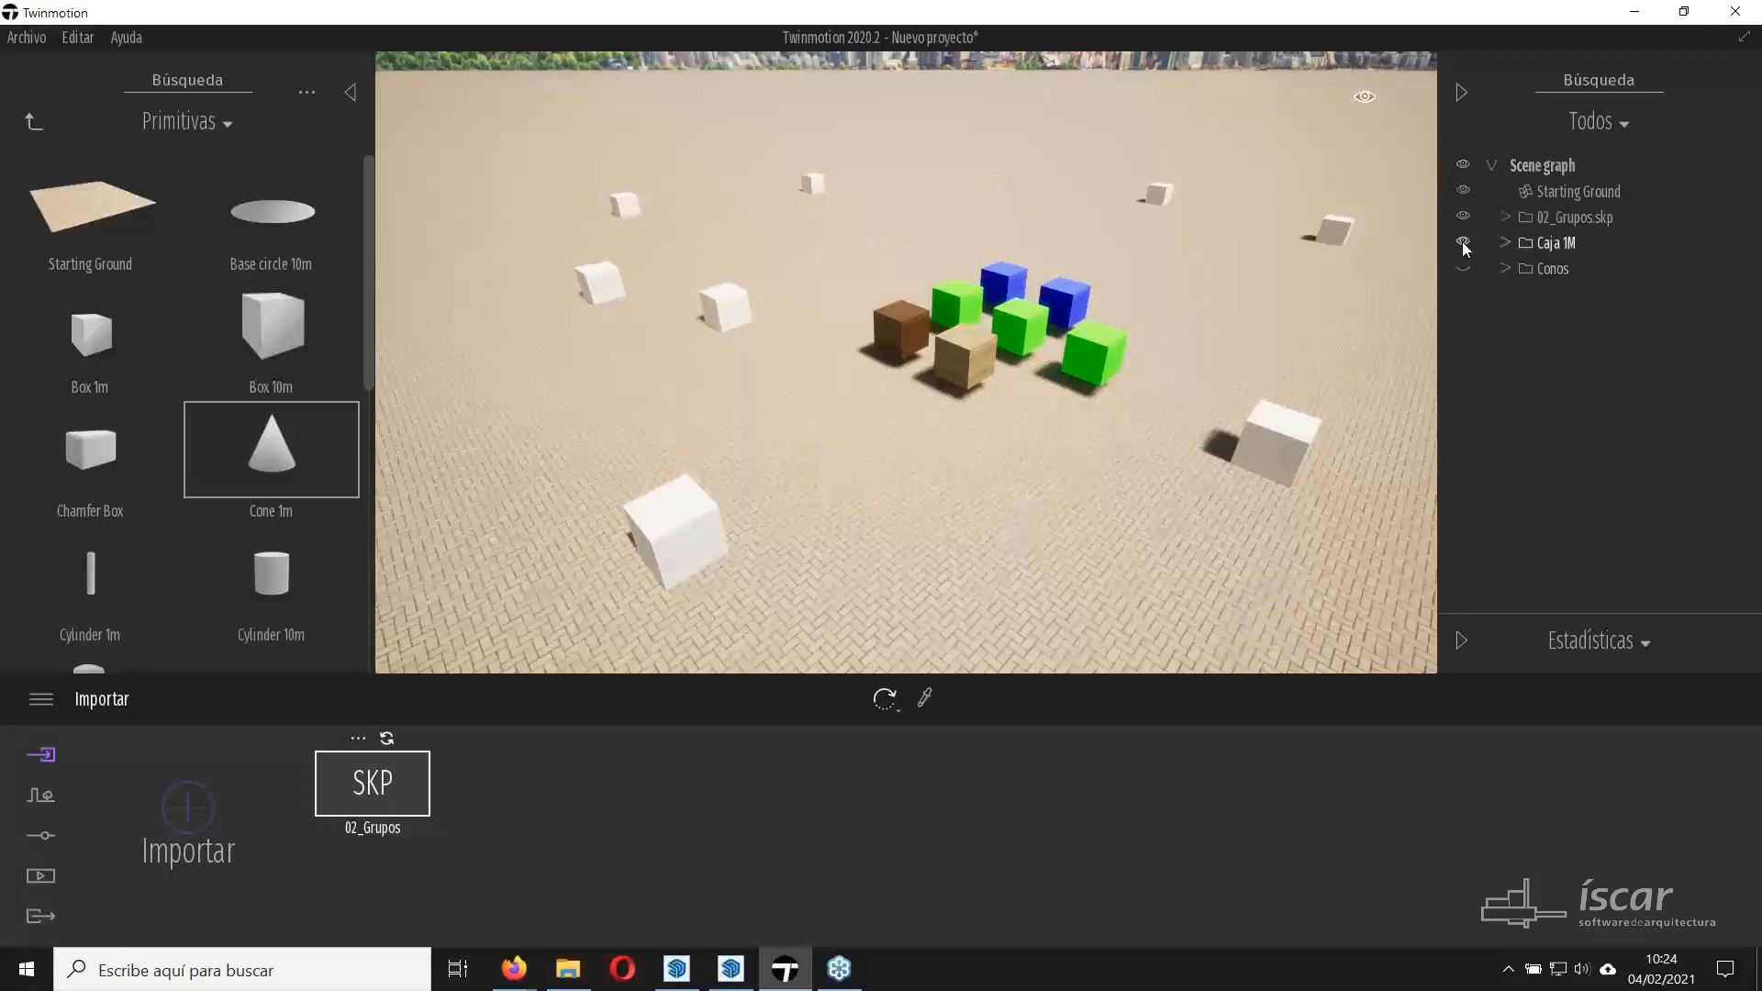
{"action": "left_click", "coordinate": [1463, 243]}
{"action": "left_click", "coordinate": [1461, 217]}
{"action": "left_click", "coordinate": [1459, 218]}
{"action": "left_click", "coordinate": [1463, 242]}
{"action": "left_click", "coordinate": [1463, 268]}
{"action": "left_click", "coordinate": [1463, 243]}
{"action": "left_click", "coordinate": [1463, 217]}
{"action": "left_click", "coordinate": [1463, 242]}
{"action": "left_click", "coordinate": [1463, 268]}
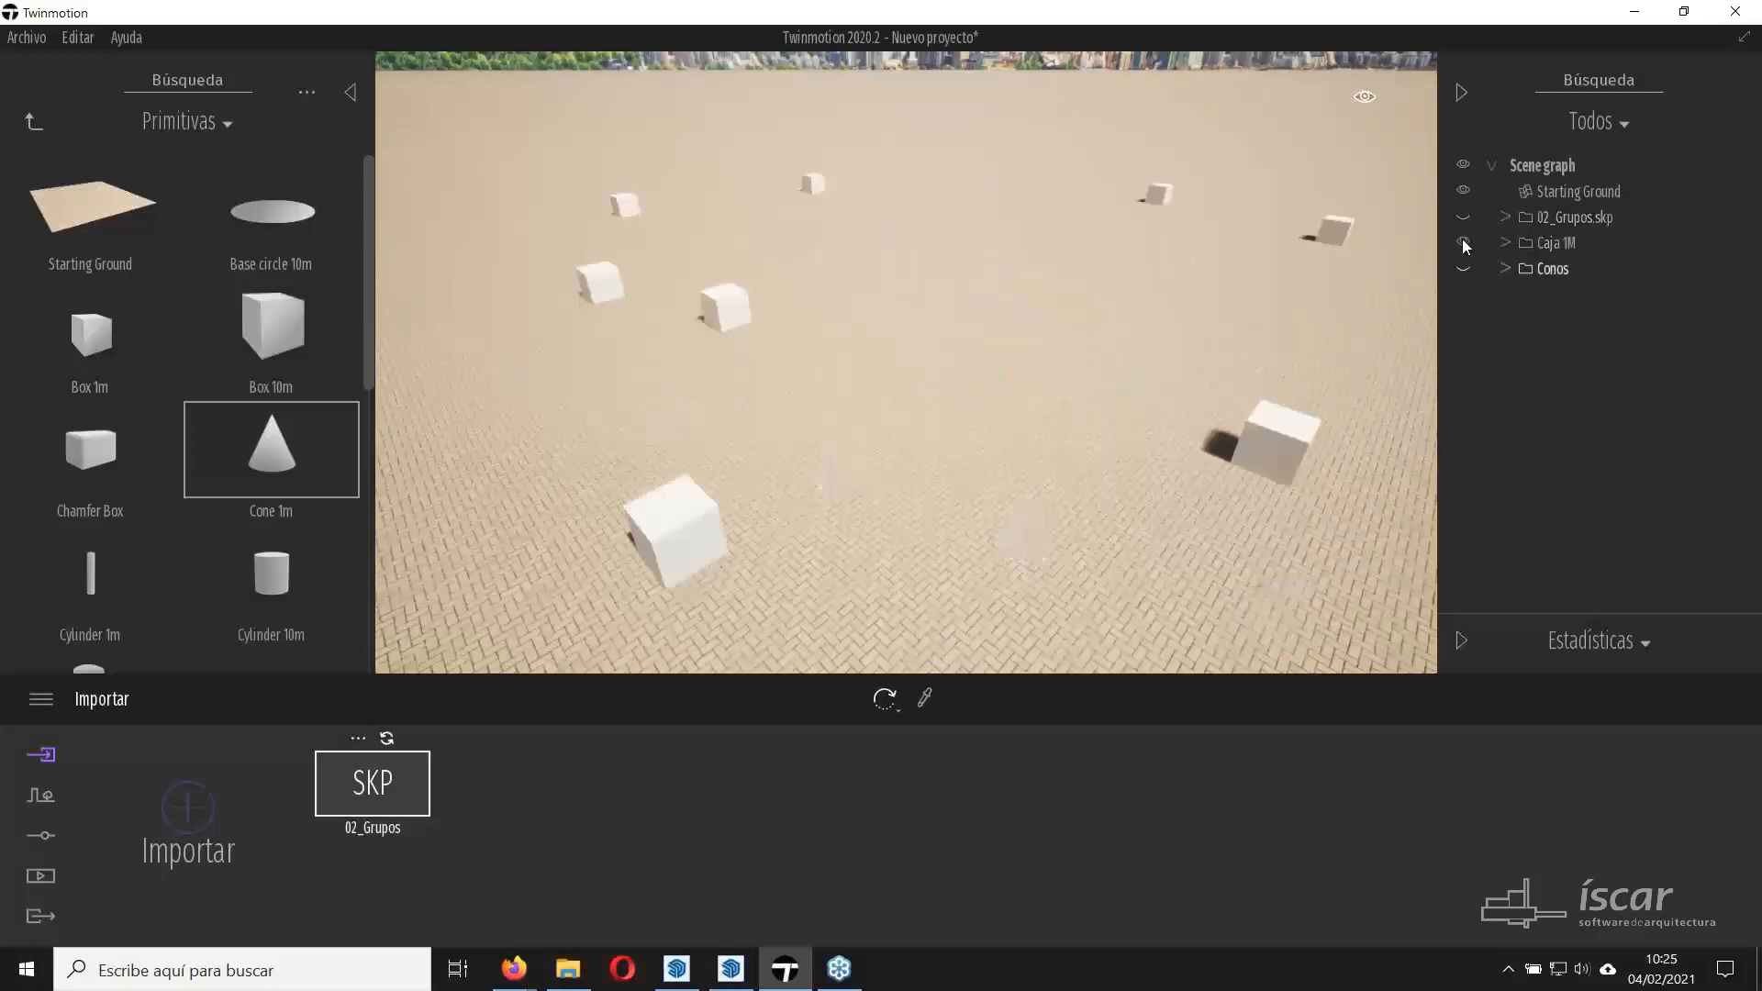
{"action": "left_click", "coordinate": [1463, 242]}
{"action": "left_click", "coordinate": [1463, 216]}
{"action": "left_click", "coordinate": [1463, 242]}
{"action": "left_click", "coordinate": [1463, 268]}
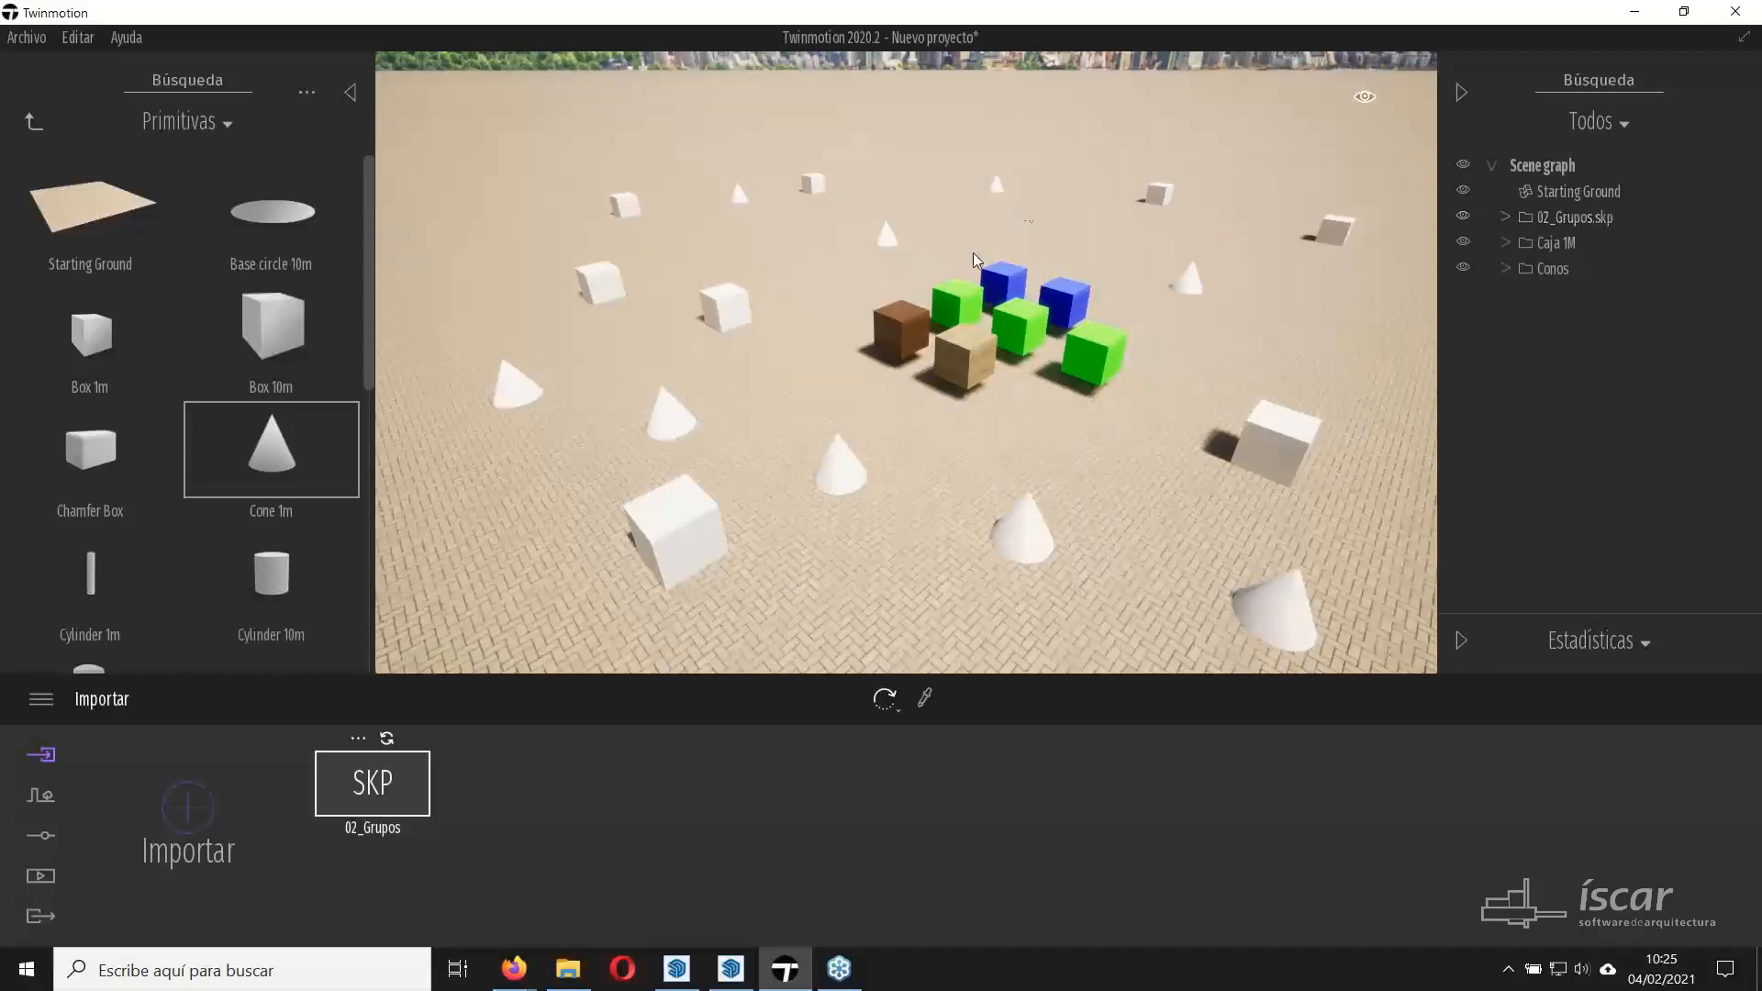
Define Caja 1M as the active container and place nine more Box 1m primitives inside it around the scene.
{"action": "right_click", "coordinate": [1552, 248]}
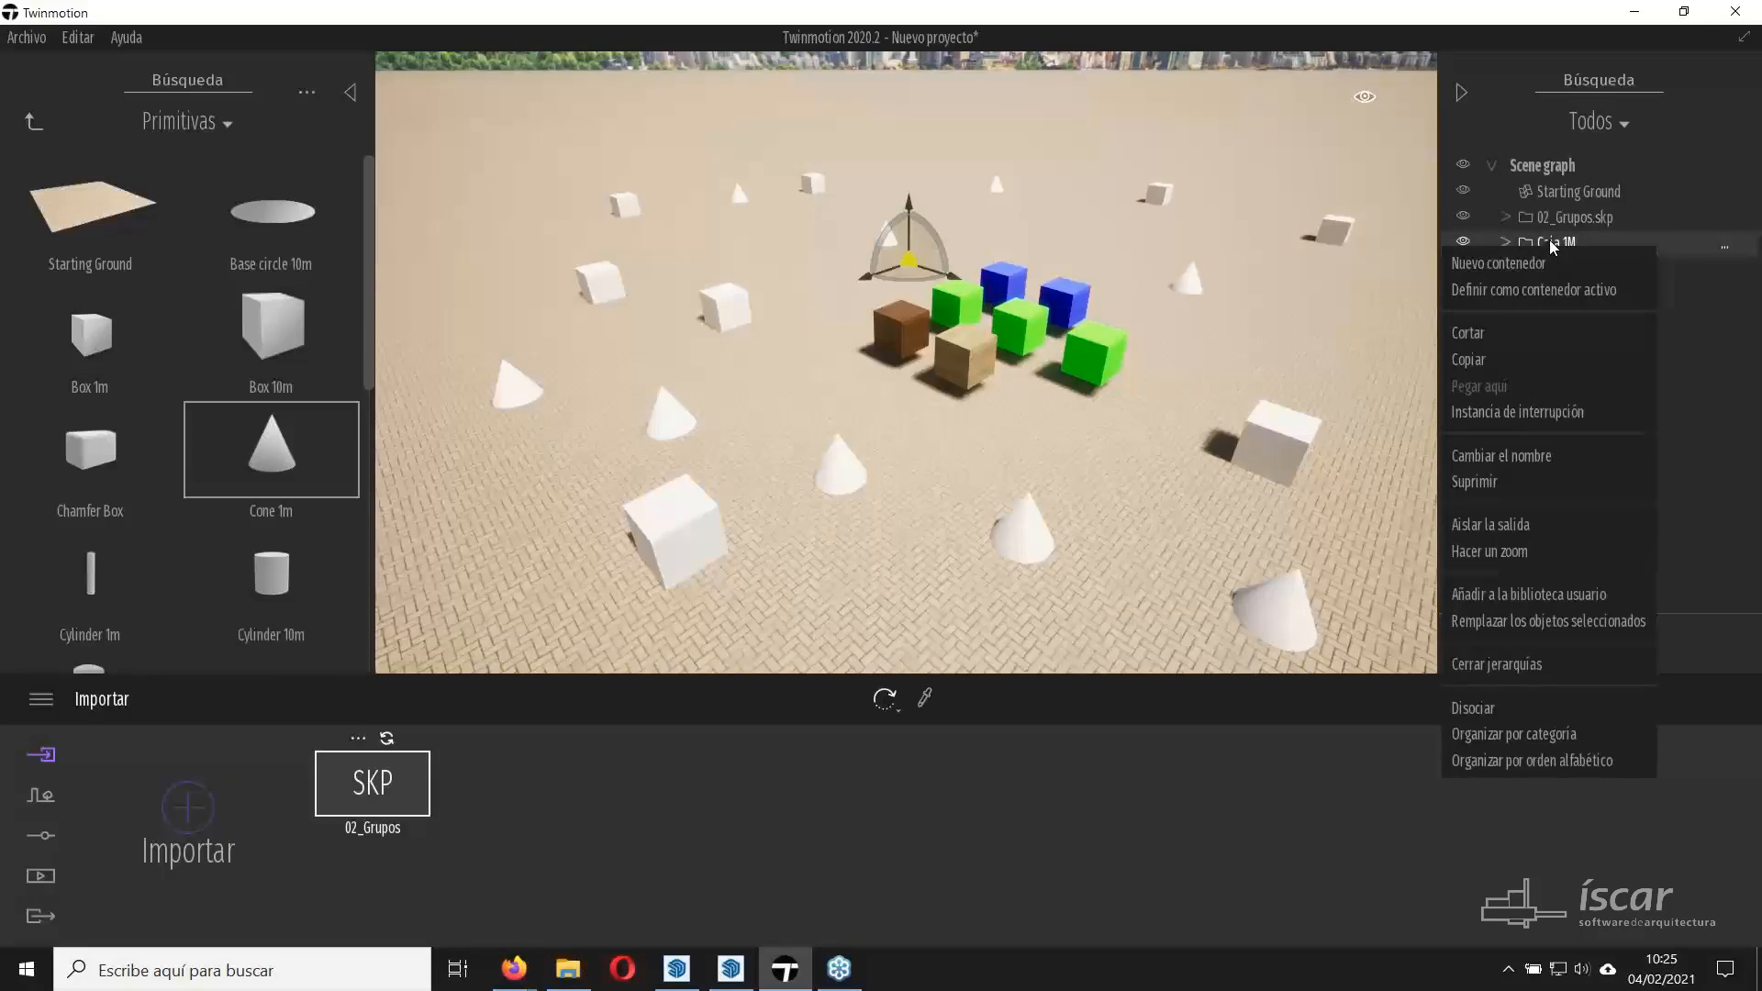
{"action": "left_click", "coordinate": [1508, 292]}
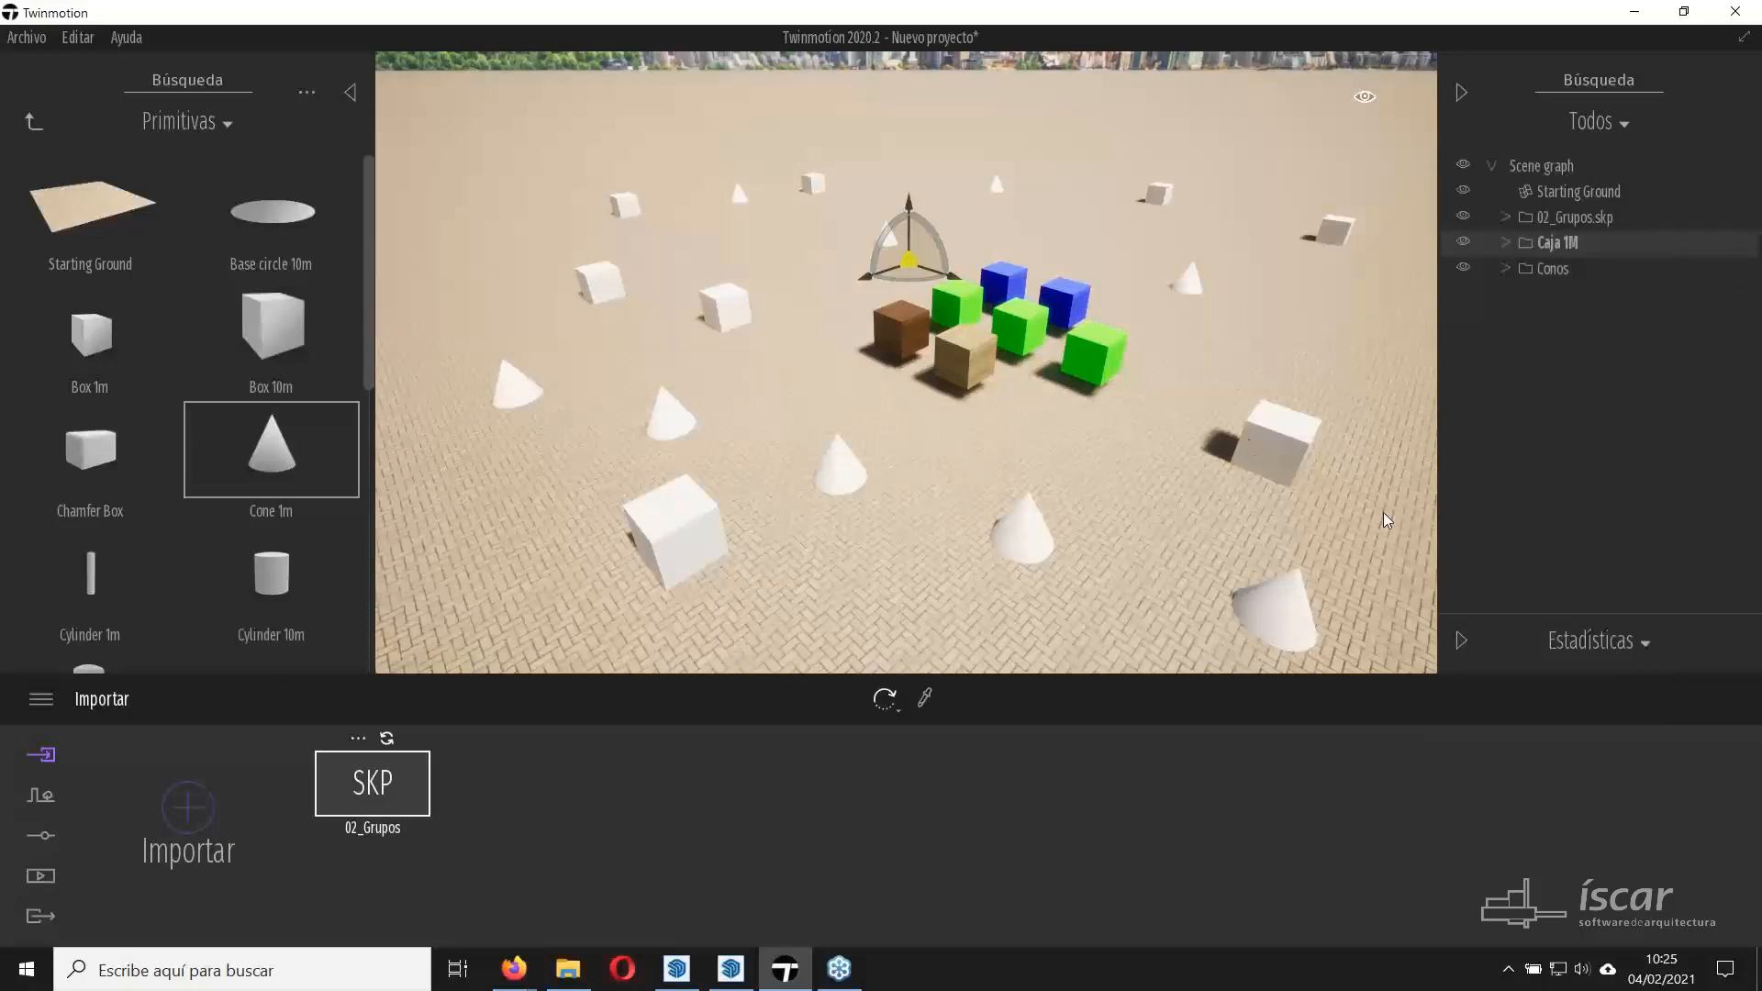
{"action": "left_click", "coordinate": [123, 351]}
{"action": "left_click", "coordinate": [598, 353]}
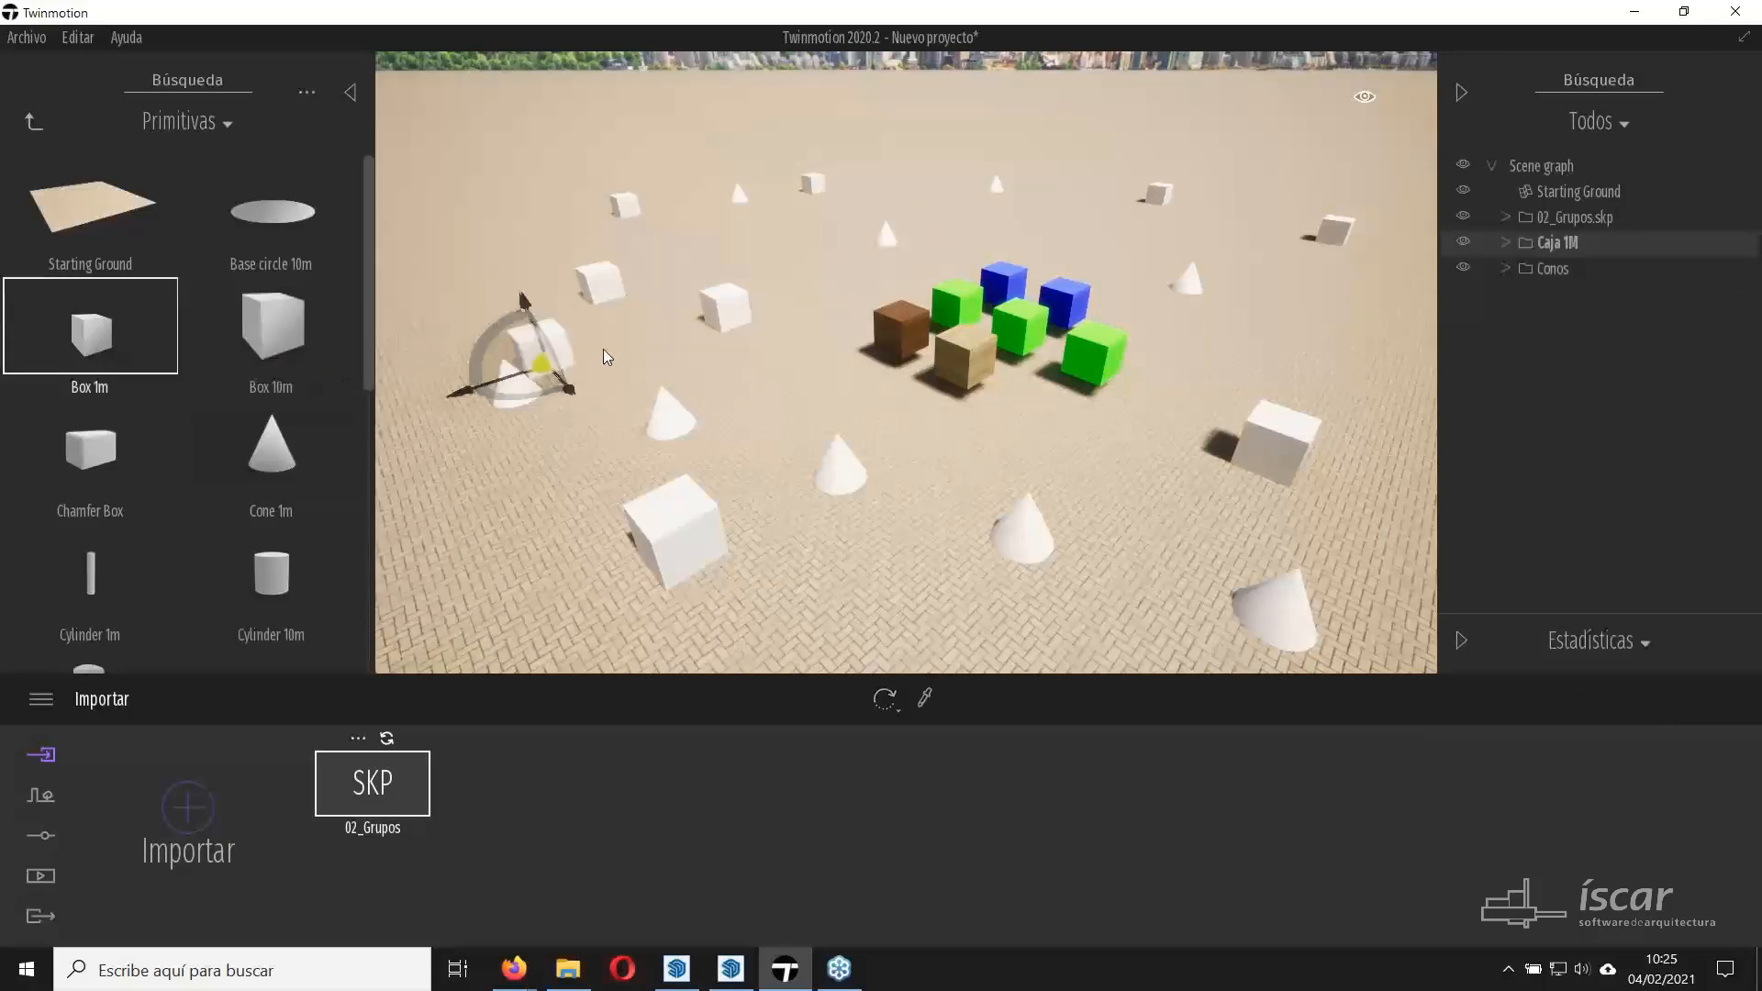
{"action": "left_click", "coordinate": [521, 265]}
{"action": "left_click", "coordinate": [668, 256]}
{"action": "left_click", "coordinate": [927, 169]}
{"action": "left_click", "coordinate": [1092, 241]}
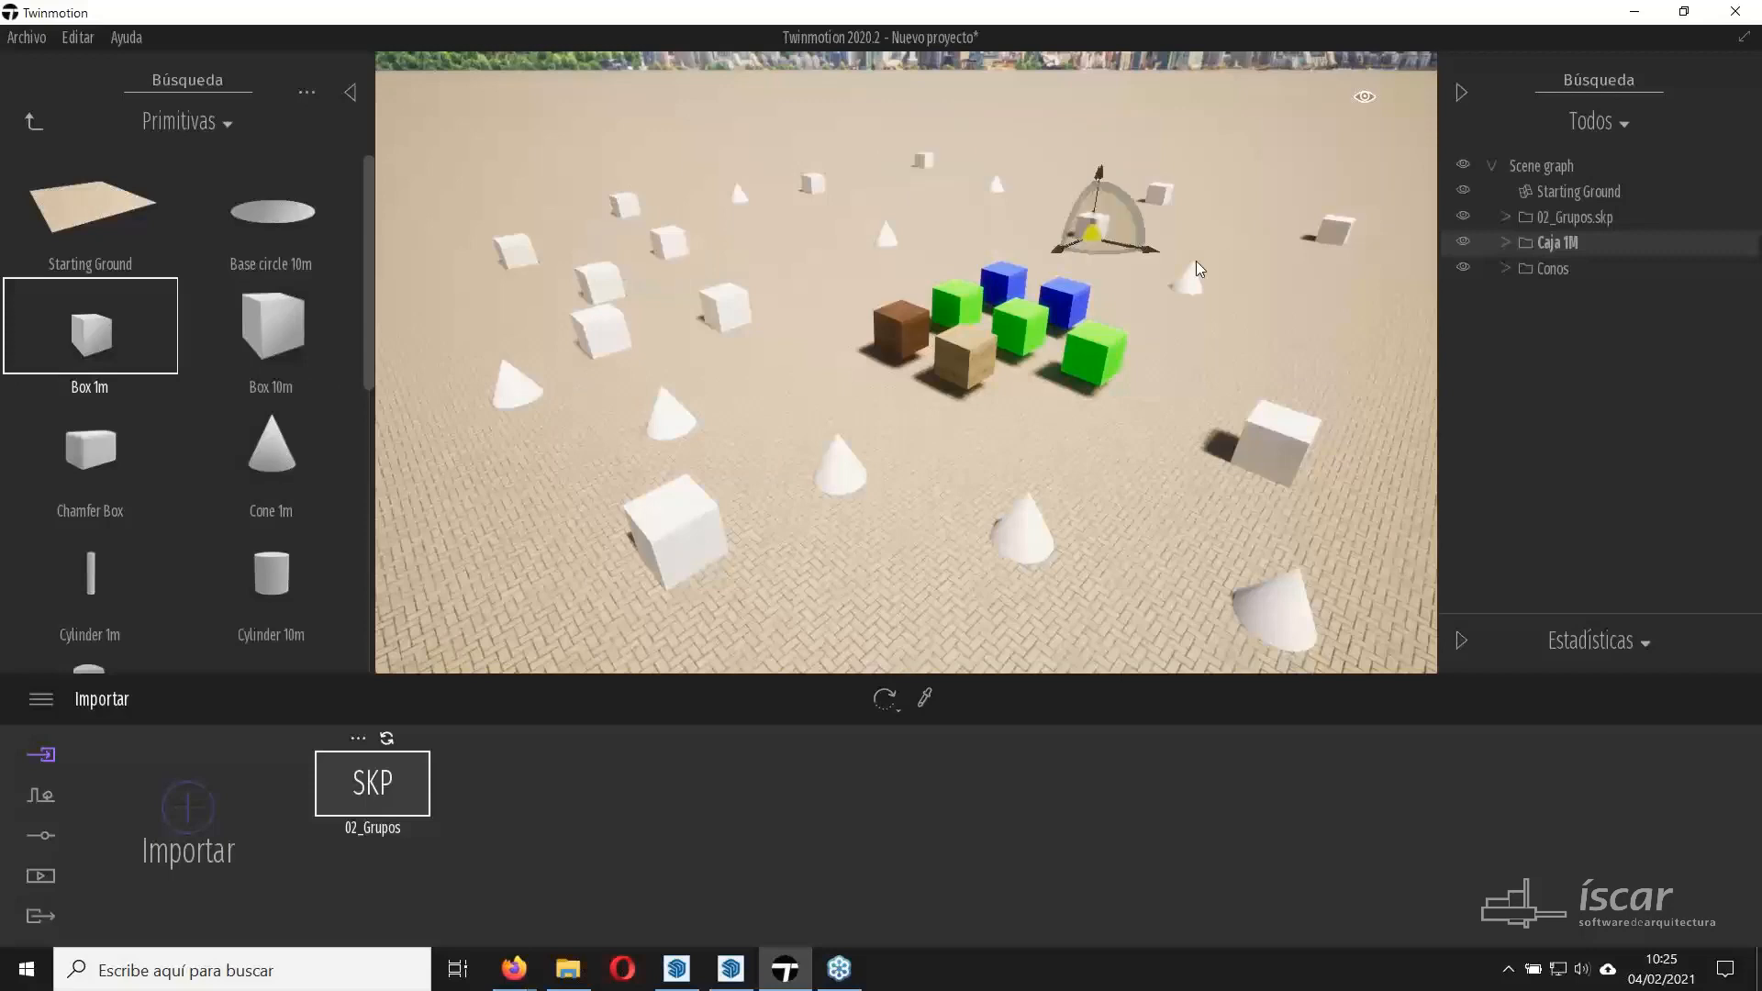
{"action": "left_click", "coordinate": [1276, 265]}
{"action": "left_click", "coordinate": [1184, 411]}
{"action": "left_click", "coordinate": [944, 614]}
{"action": "left_click", "coordinate": [837, 468]}
{"action": "left_click", "coordinate": [802, 319]}
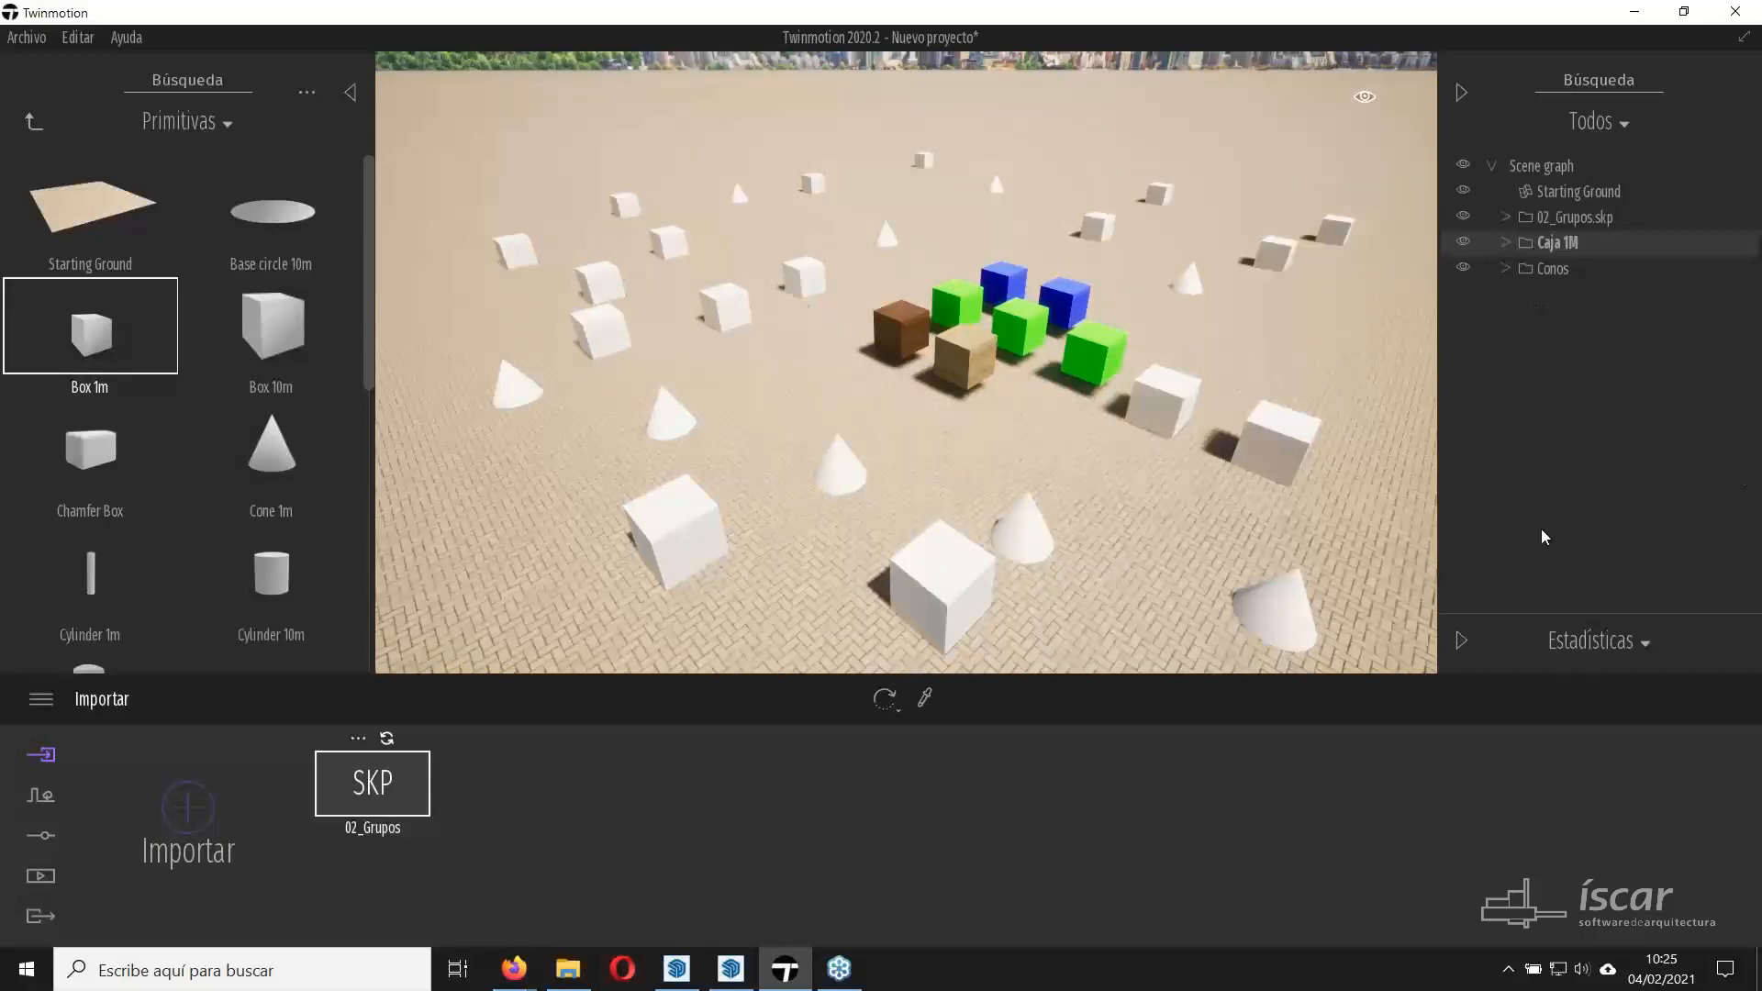
{"action": "left_click", "coordinate": [1506, 242]}
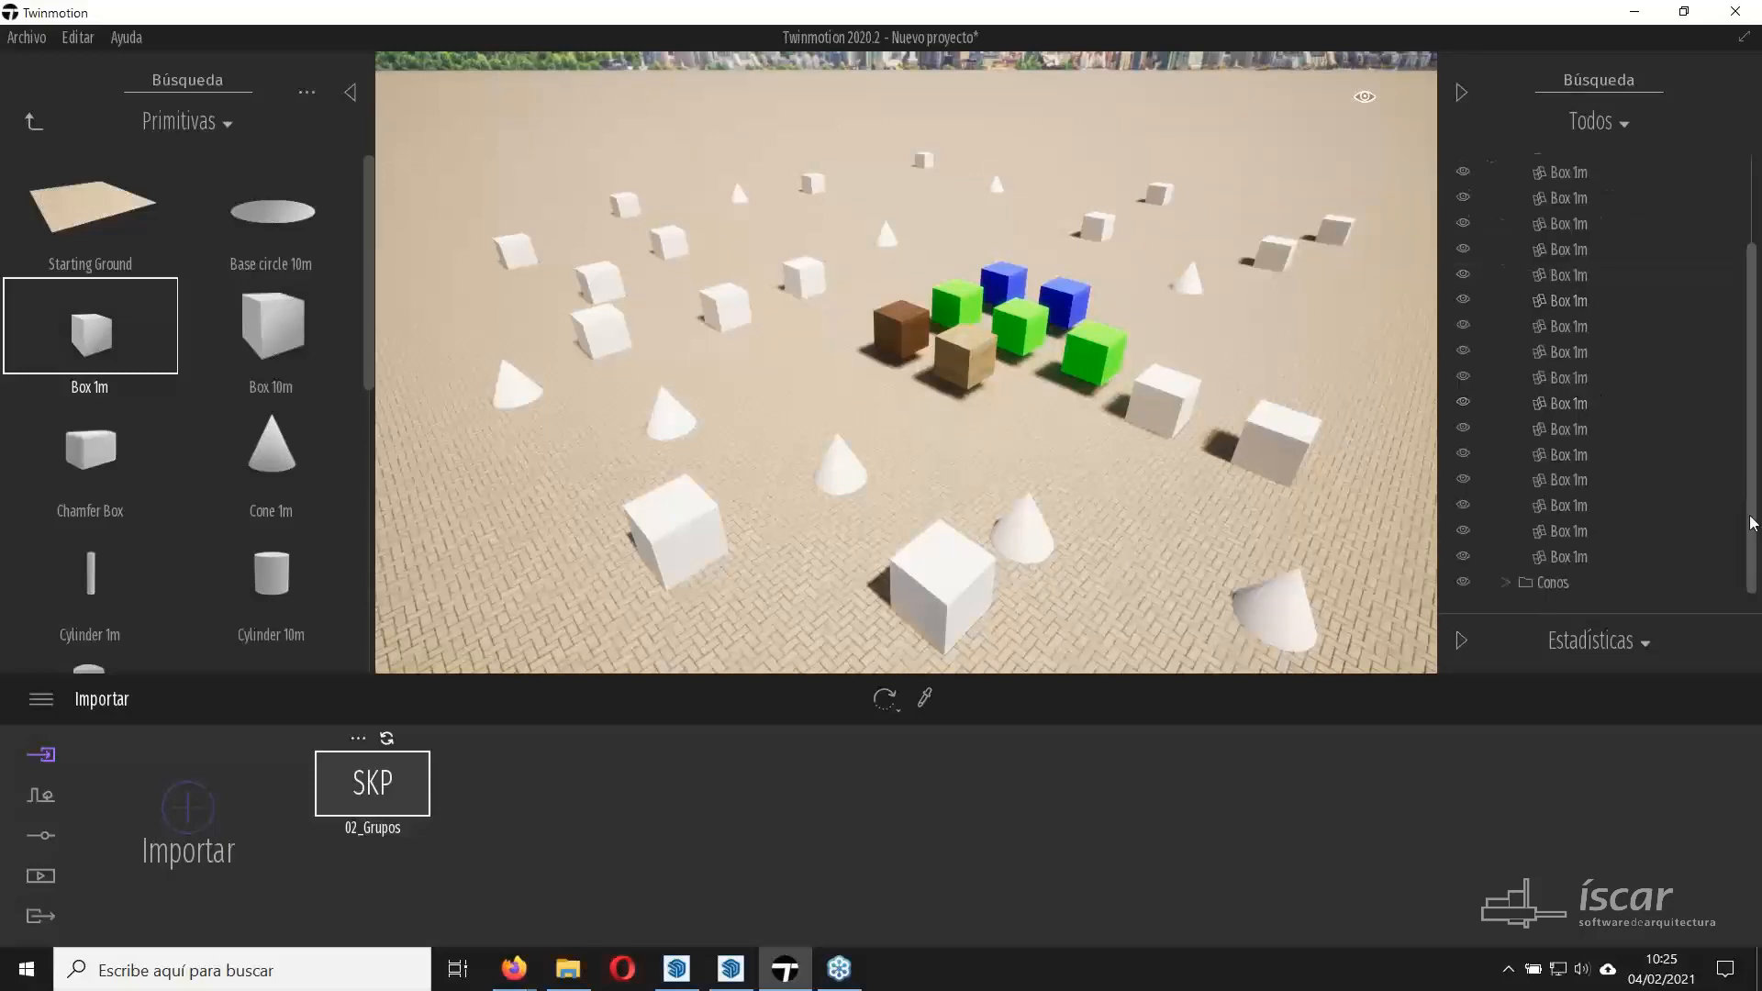
Collapse the Caja 1M container and define the Scene graph root as the active container.
{"action": "left_click", "coordinate": [1522, 244]}
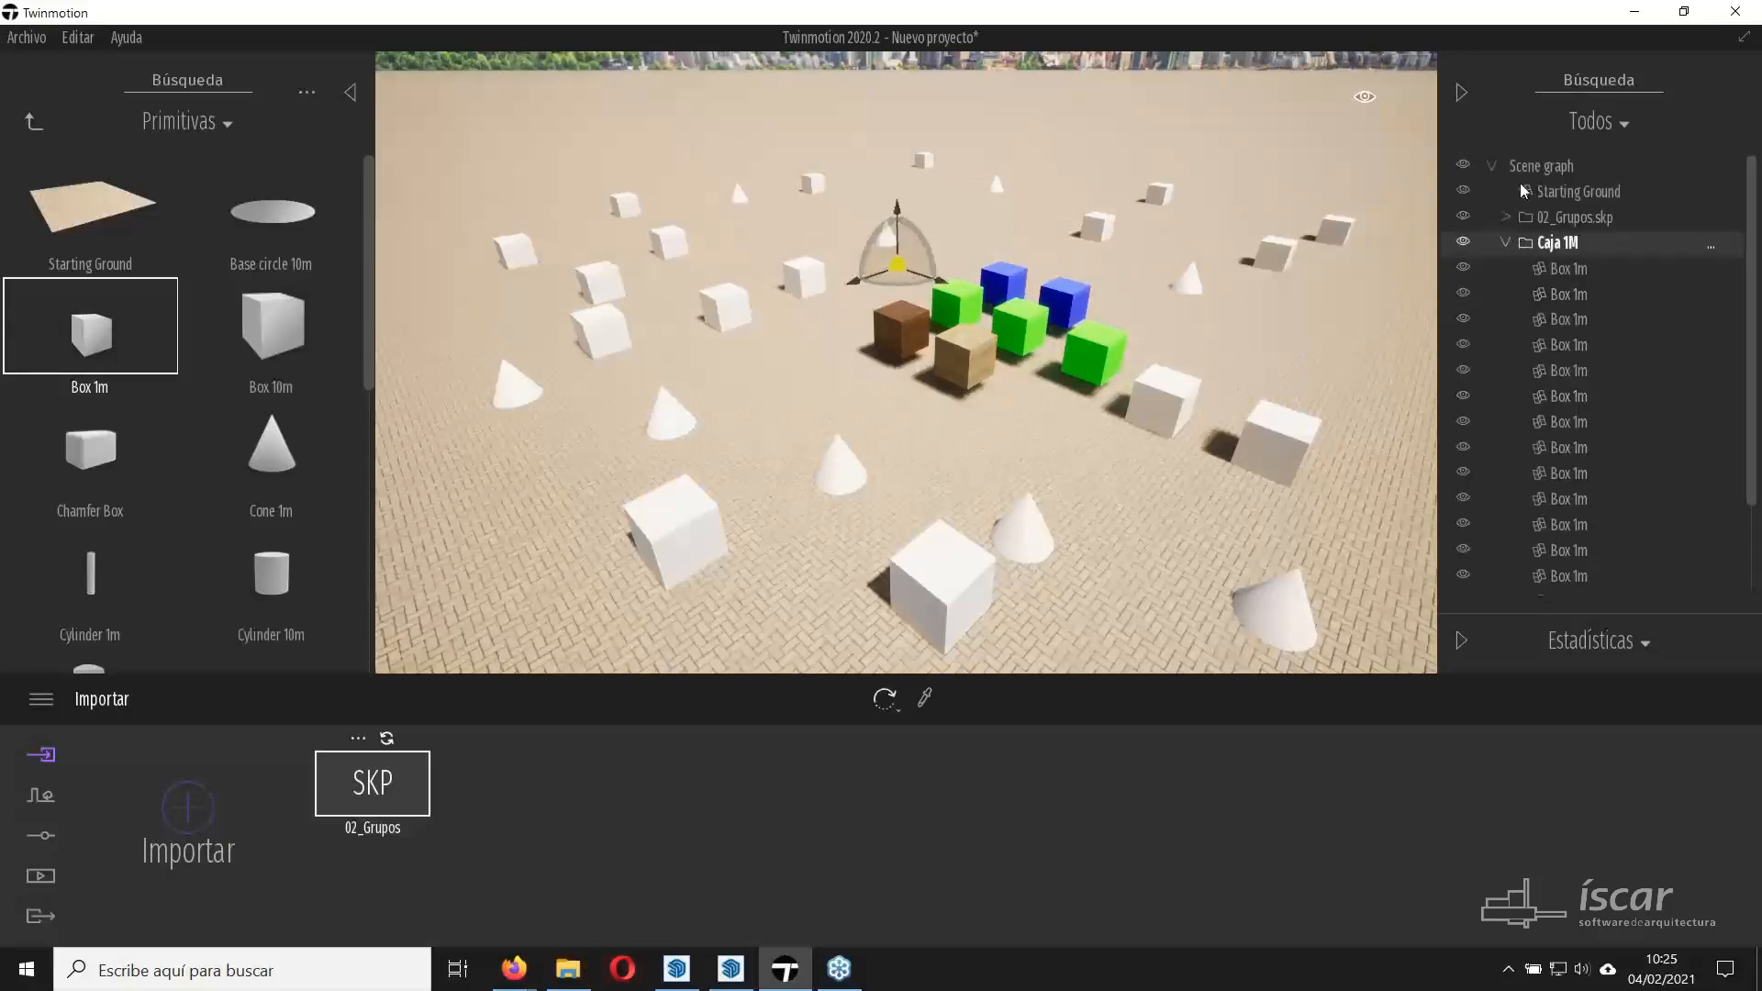
{"action": "left_click", "coordinate": [1505, 244]}
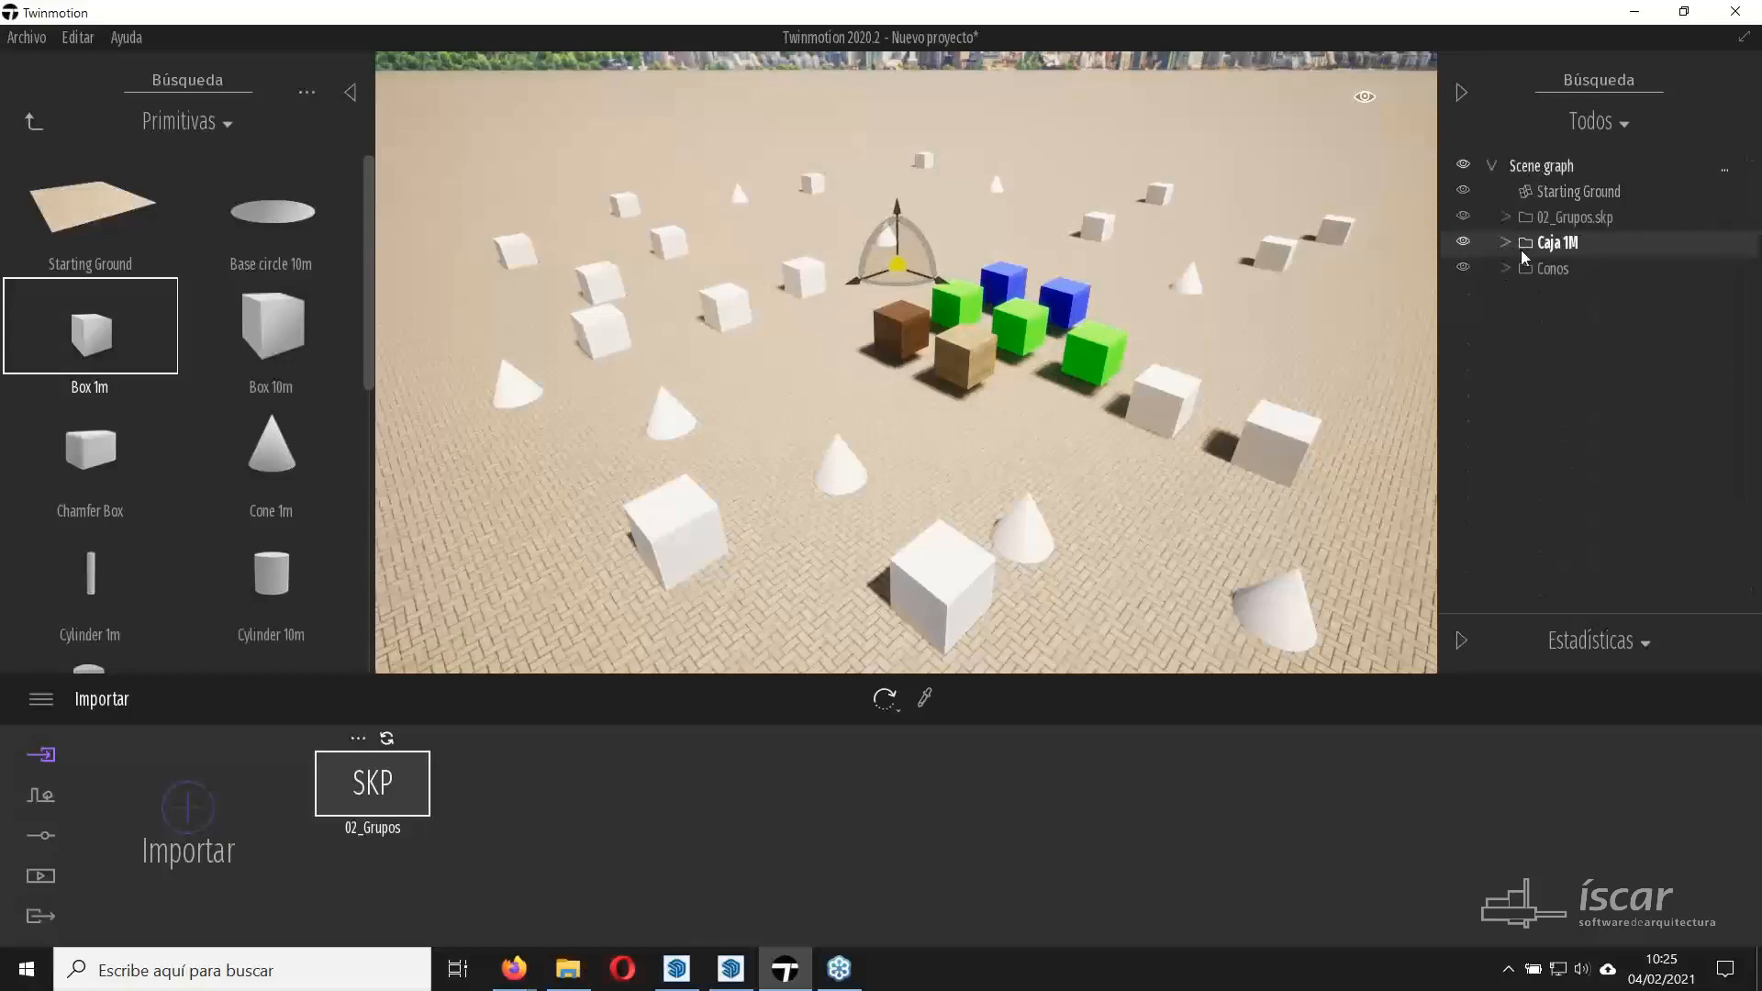
{"action": "right_click", "coordinate": [1534, 169]}
{"action": "left_click", "coordinate": [1536, 217]}
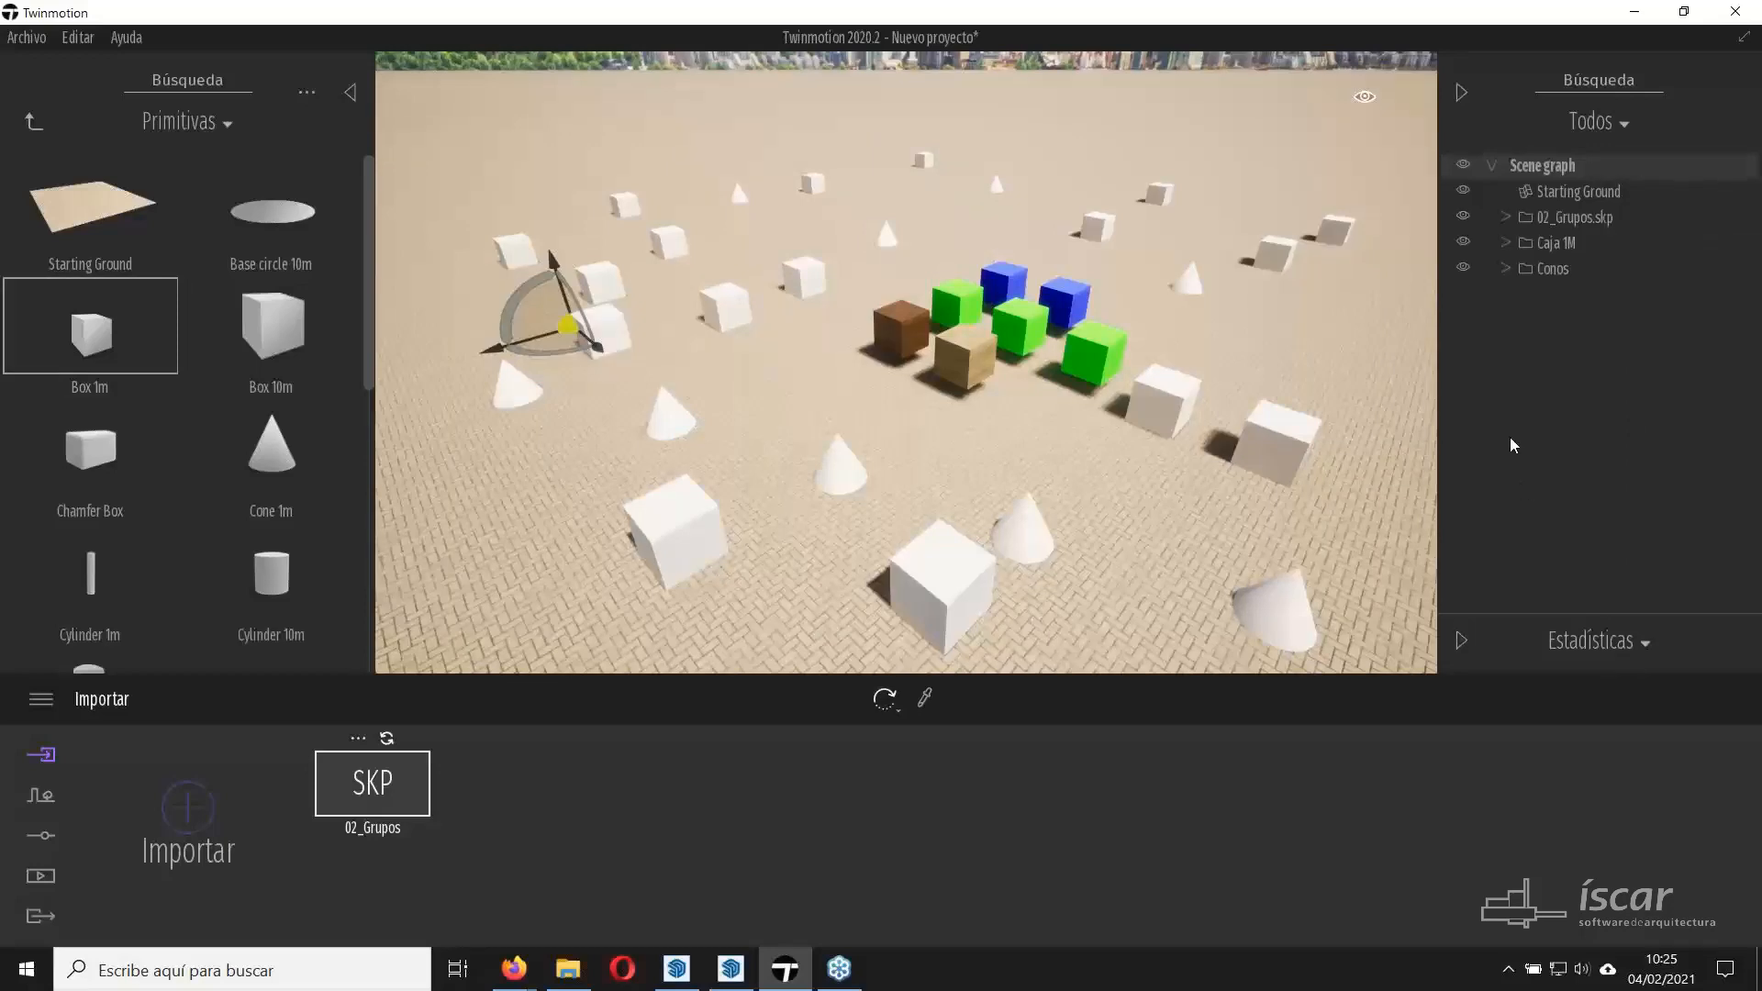
Place three Cone 1m primitives around the coloured boxes at the scene graph's main level and check the contents of the Conos container.
{"action": "left_click_drag", "start_coordinate": [268, 445], "coordinate": [589, 413]}
{"action": "left_click", "coordinate": [769, 363]}
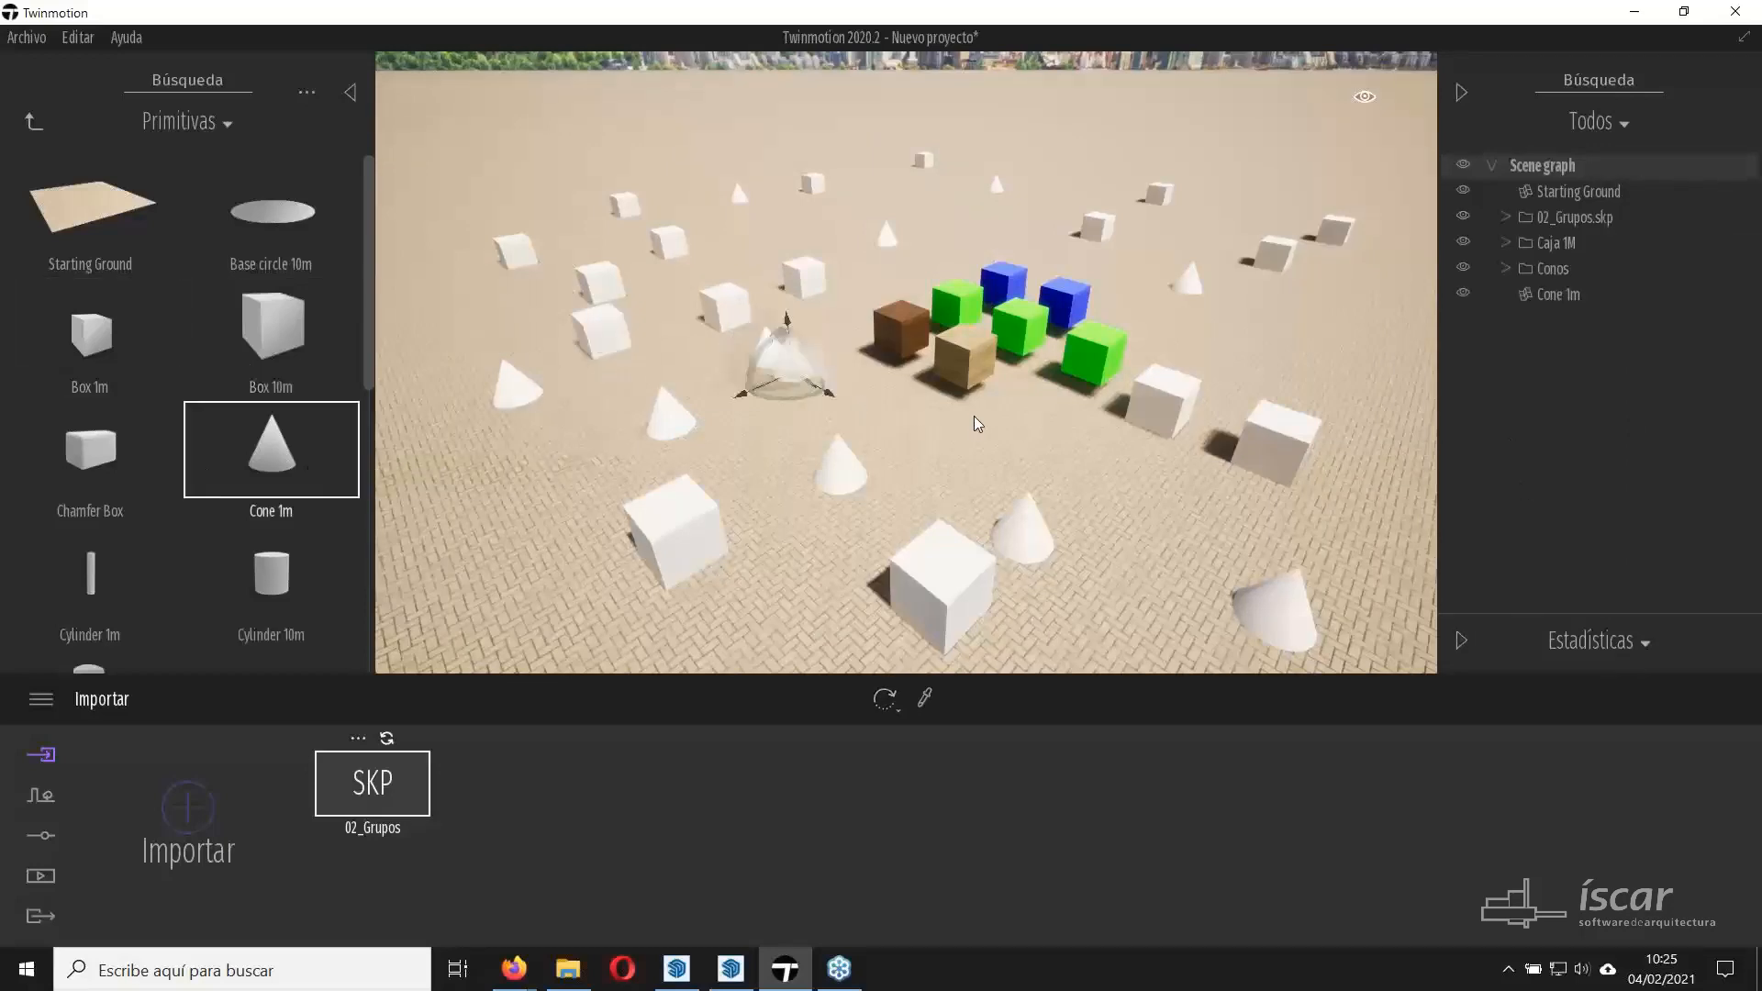
{"action": "left_click", "coordinate": [977, 419]}
{"action": "left_click", "coordinate": [1094, 449]}
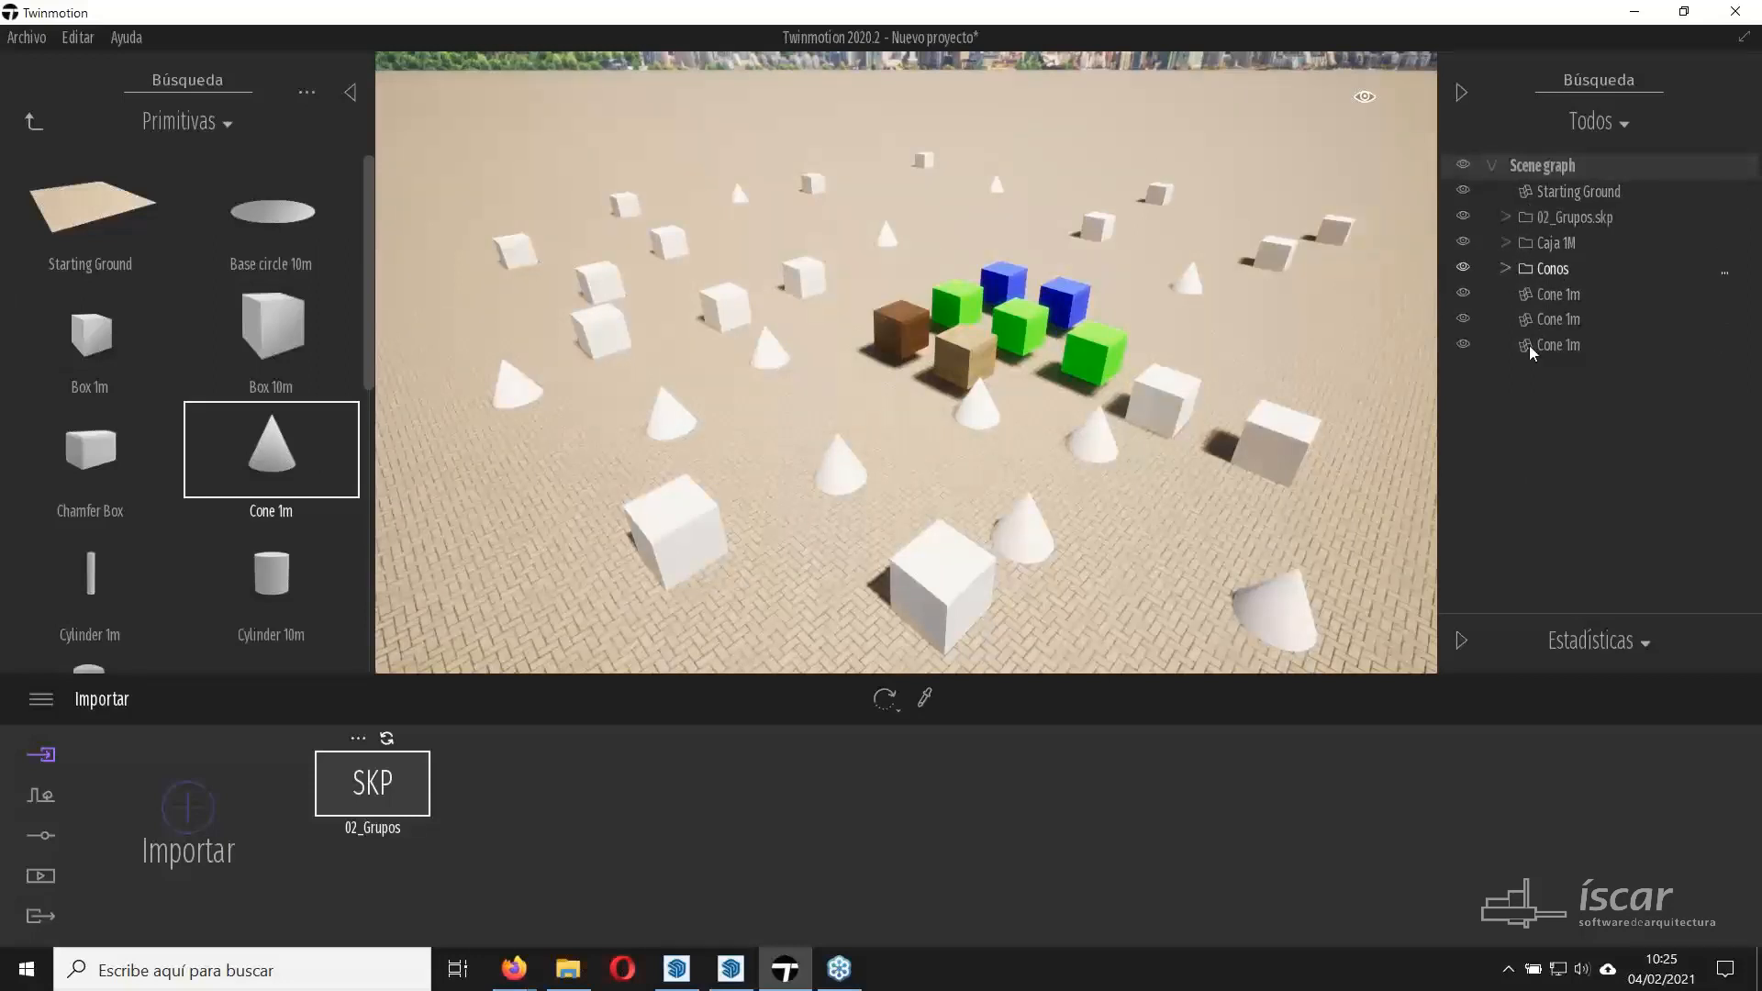
{"action": "left_click", "coordinate": [1506, 269]}
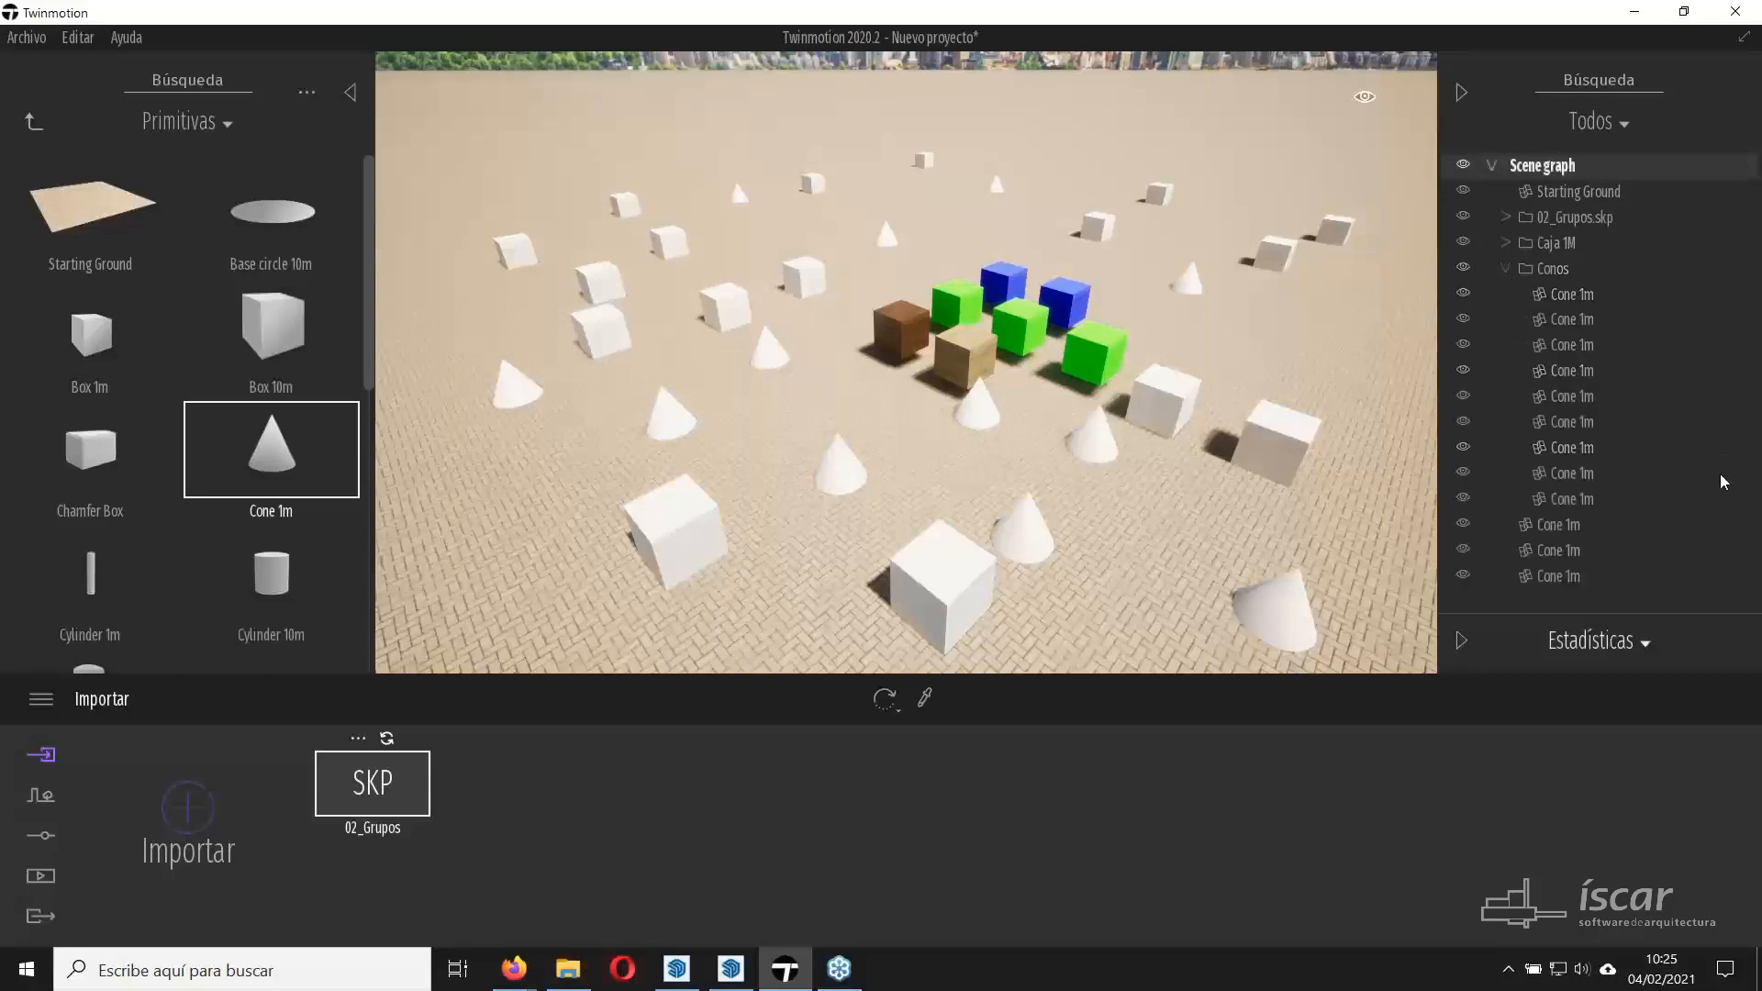
{"action": "left_click", "coordinate": [1490, 275]}
{"action": "left_click", "coordinate": [1505, 268]}
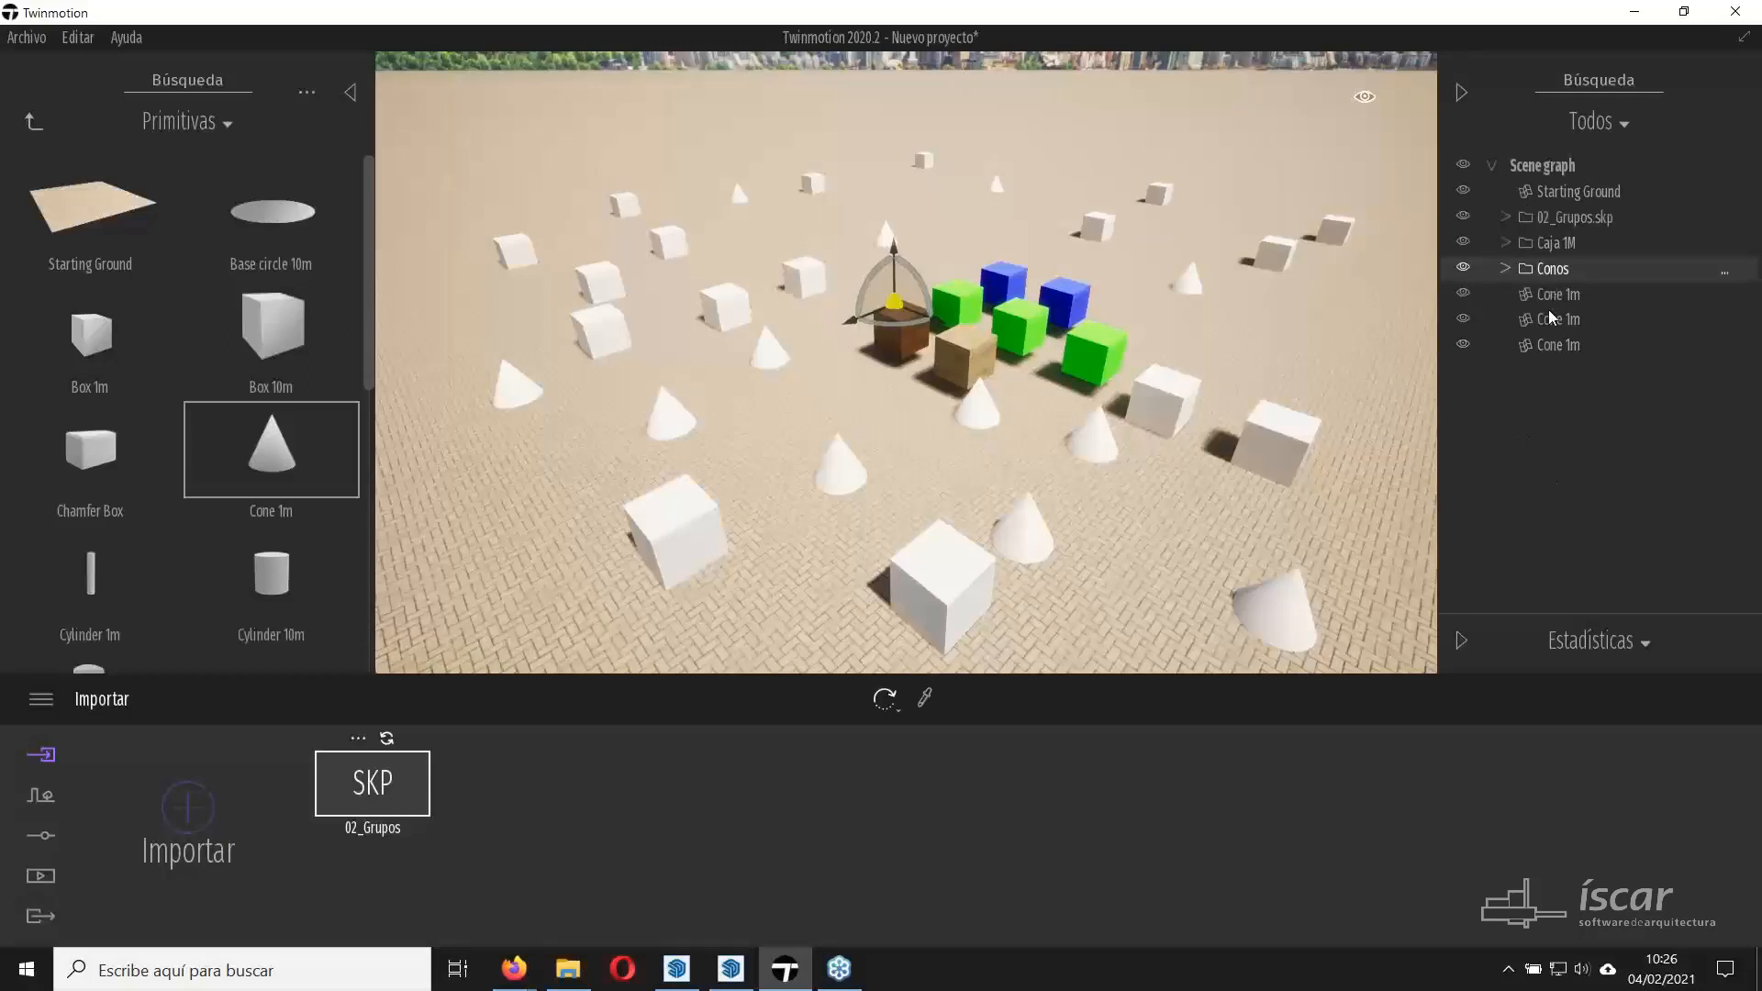
Hide the 02_Grupos.skp container and create the first image of the scene in the image media.
{"action": "left_click", "coordinate": [41, 876]}
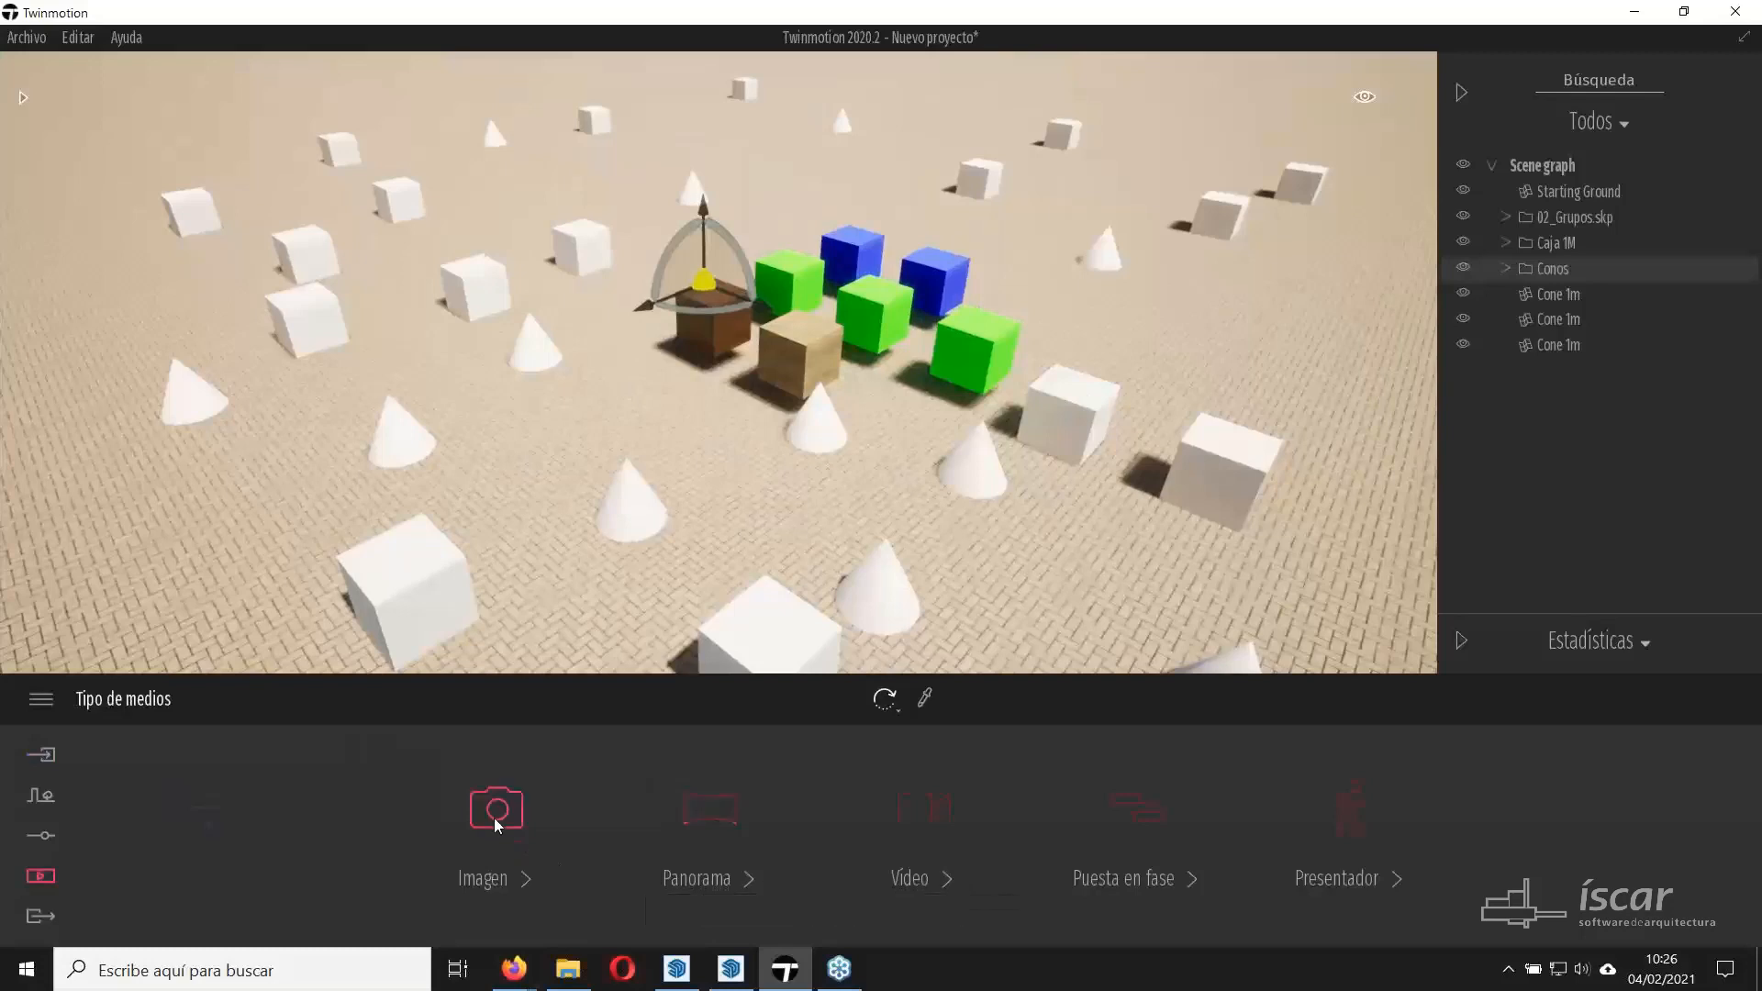
{"action": "left_click", "coordinate": [496, 808]}
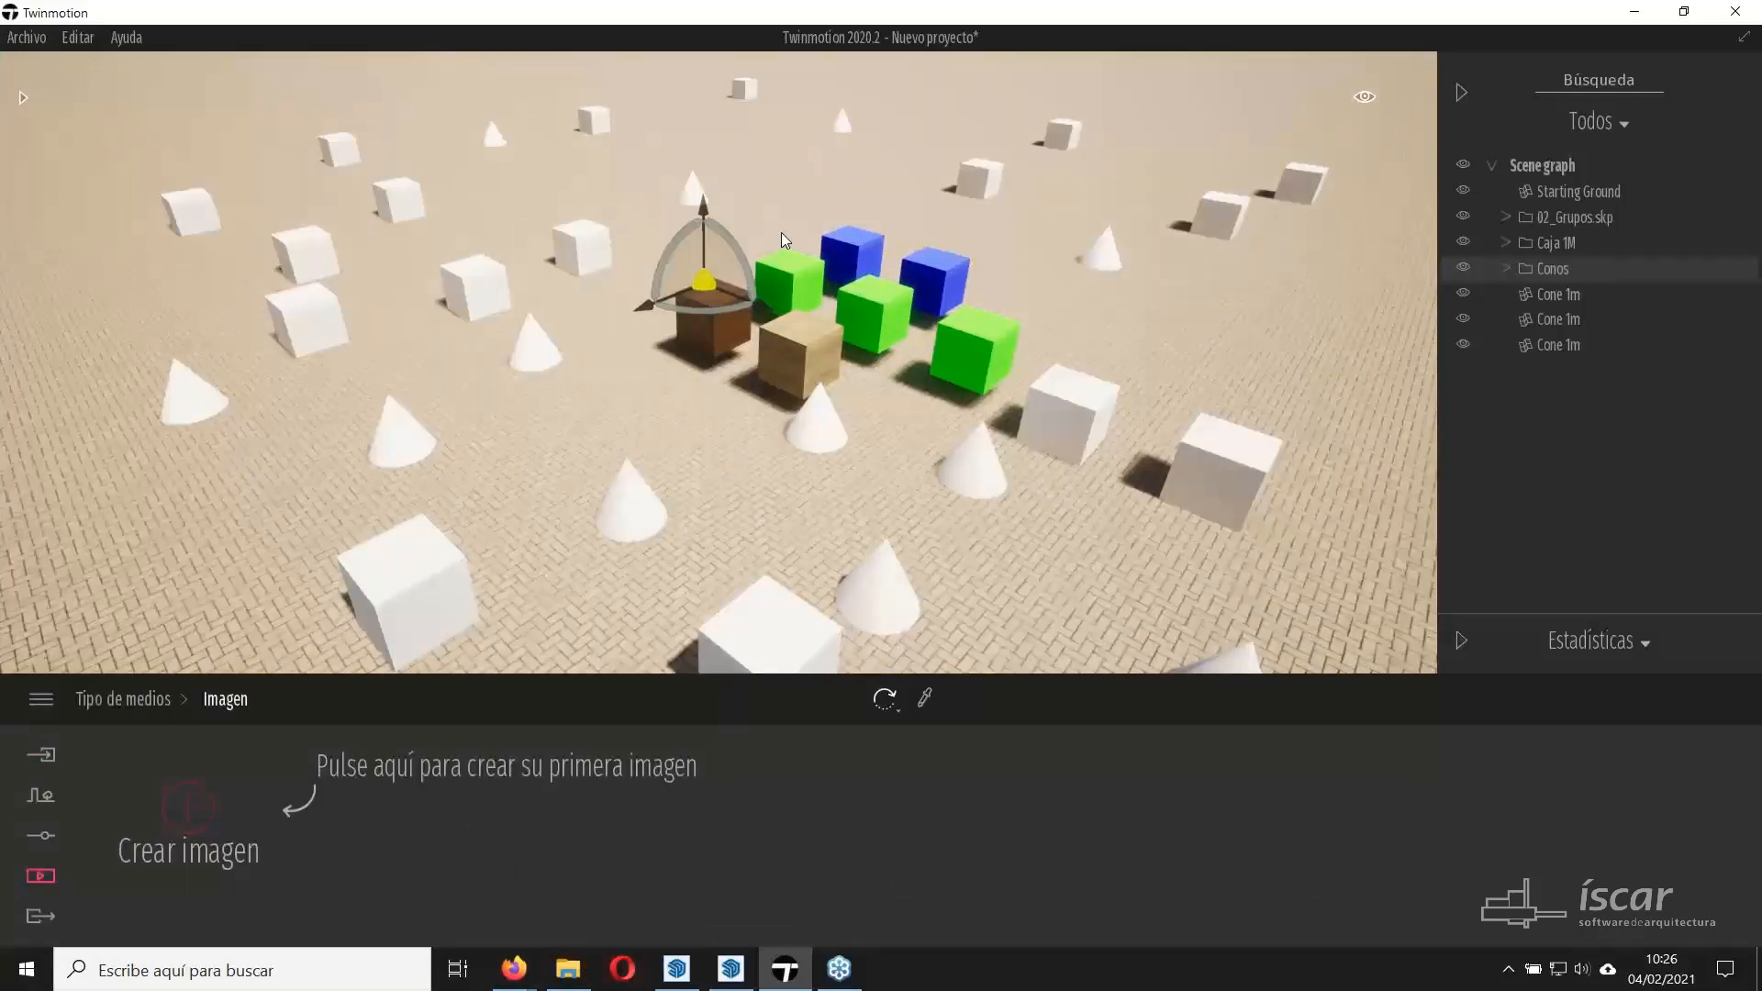
{"action": "left_click", "coordinate": [1463, 217]}
{"action": "left_click", "coordinate": [190, 822]}
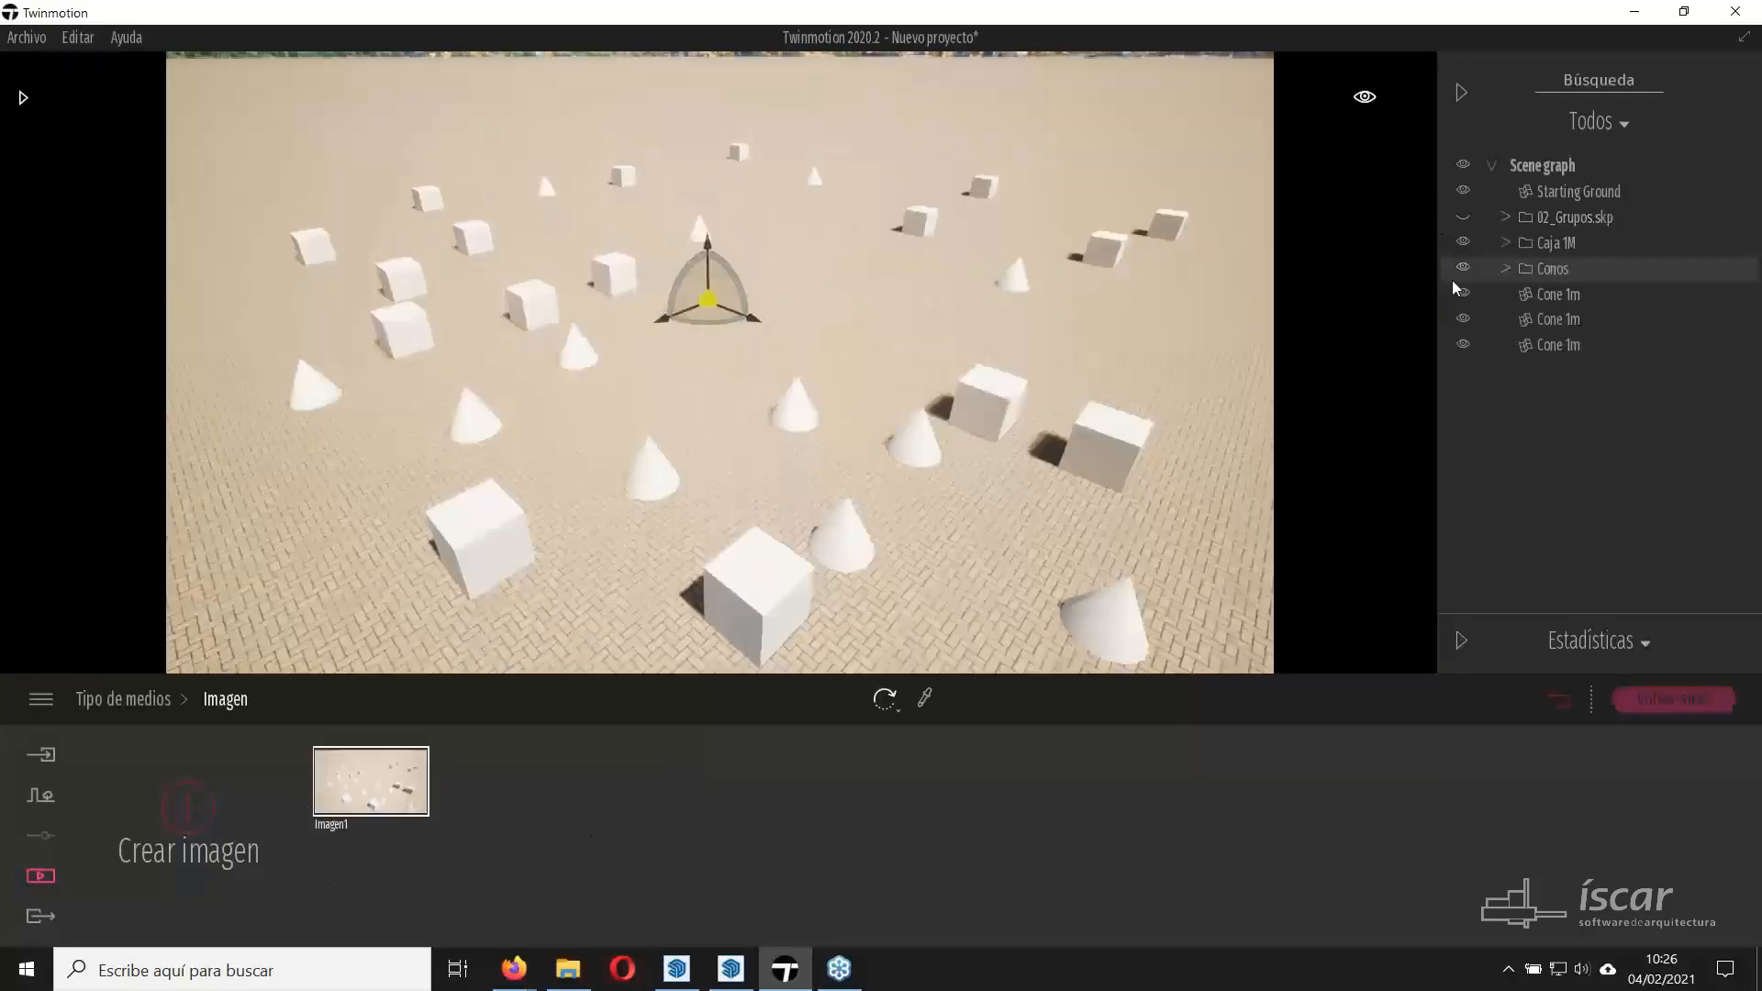
Create a second image with Caja 1M also hidden and a third with Conos hidden as well.
{"action": "left_click", "coordinate": [1463, 242]}
{"action": "left_click", "coordinate": [179, 806]}
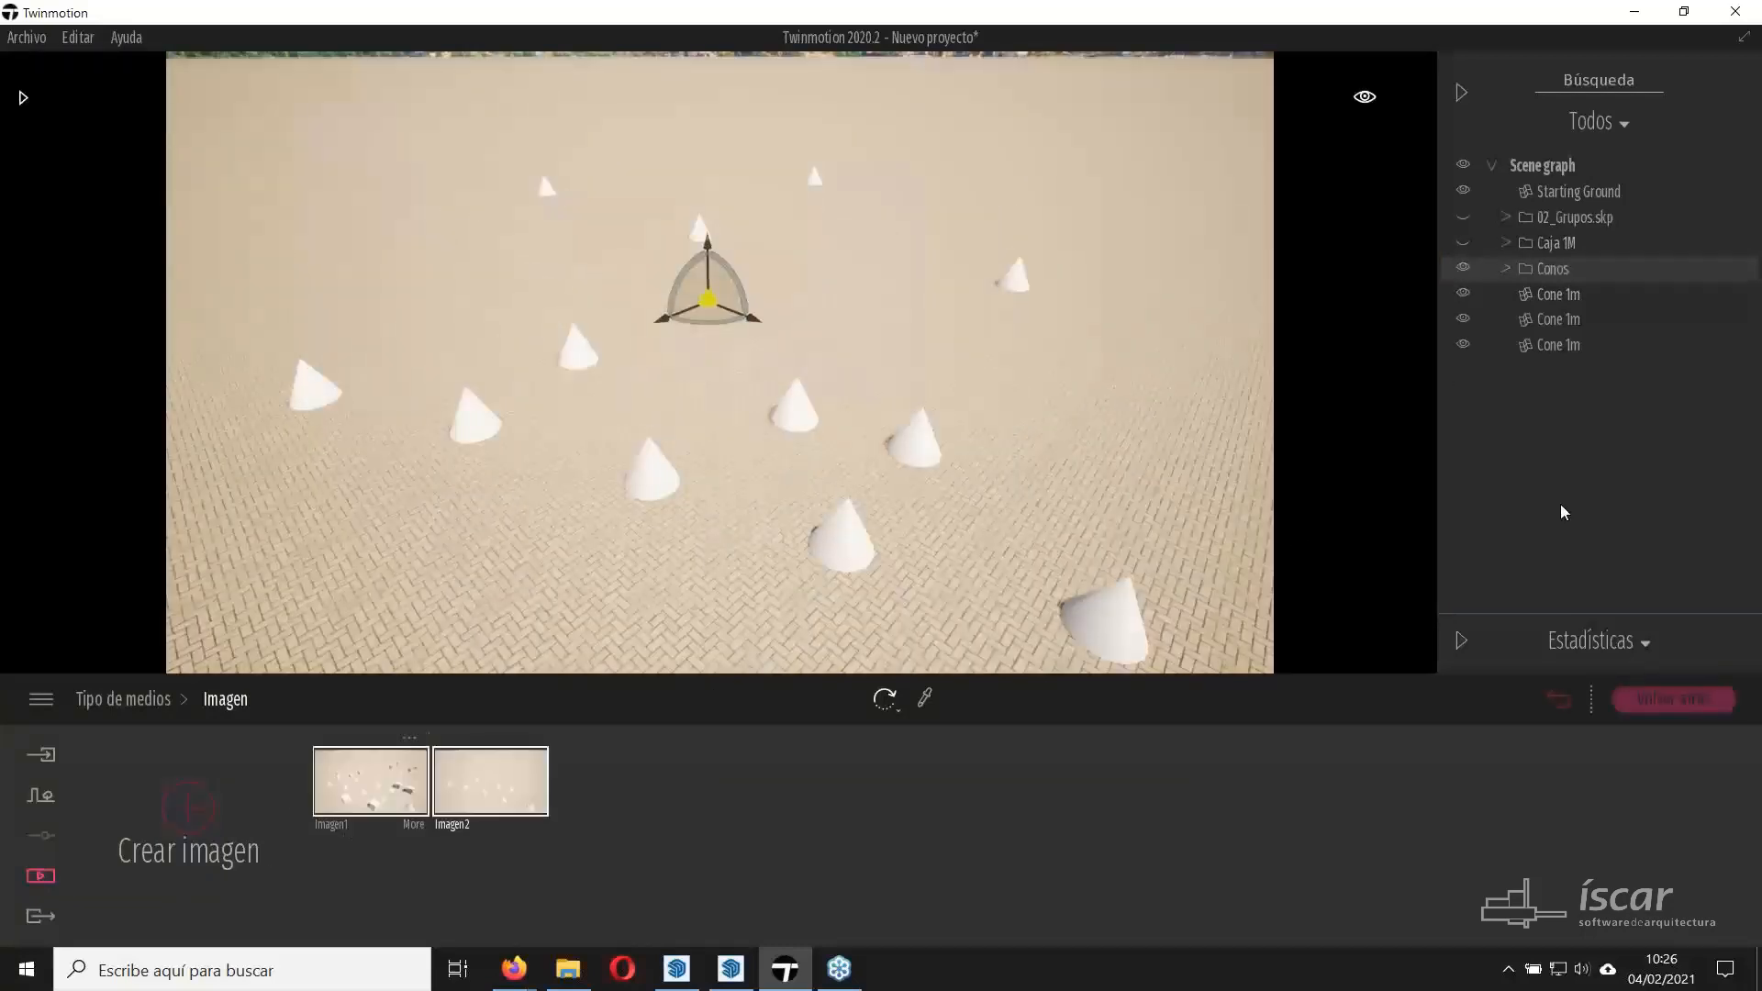
{"action": "left_click", "coordinate": [1463, 268]}
{"action": "left_click", "coordinate": [160, 813]}
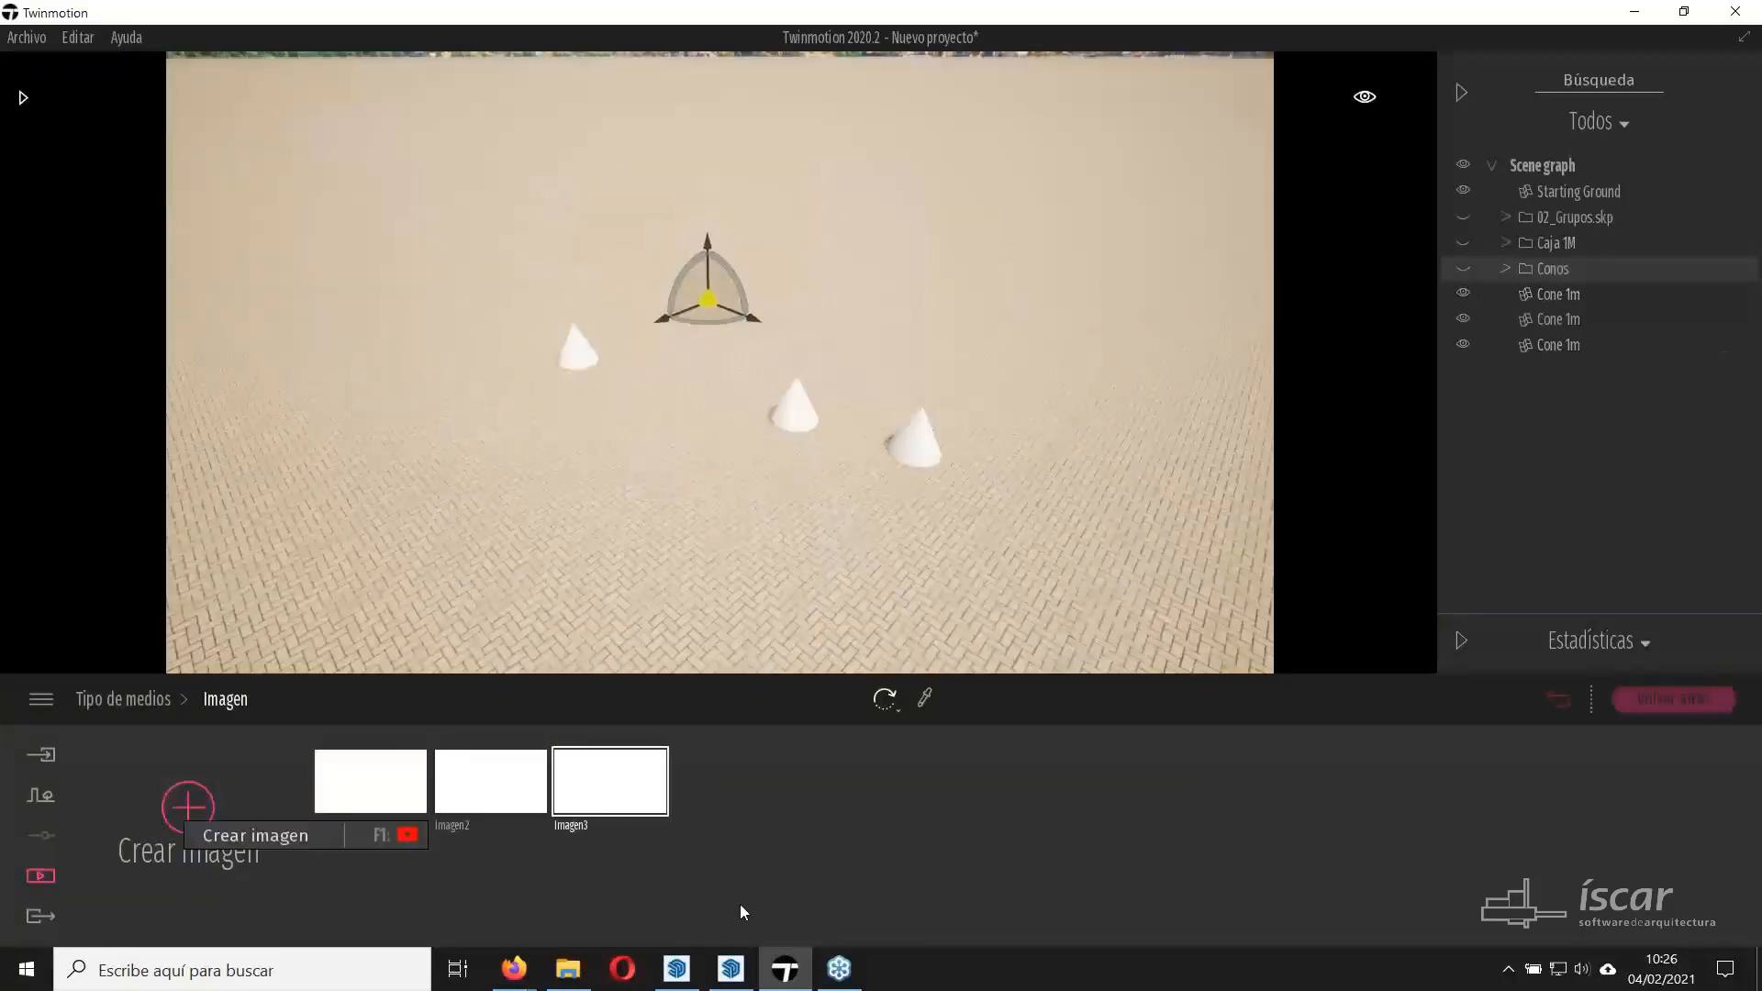
Switch between the saved images, return to Imagen1, show the 02_Grupos.skp container and create a fourth image.
{"action": "left_click", "coordinate": [479, 797]}
{"action": "left_click", "coordinate": [351, 788]}
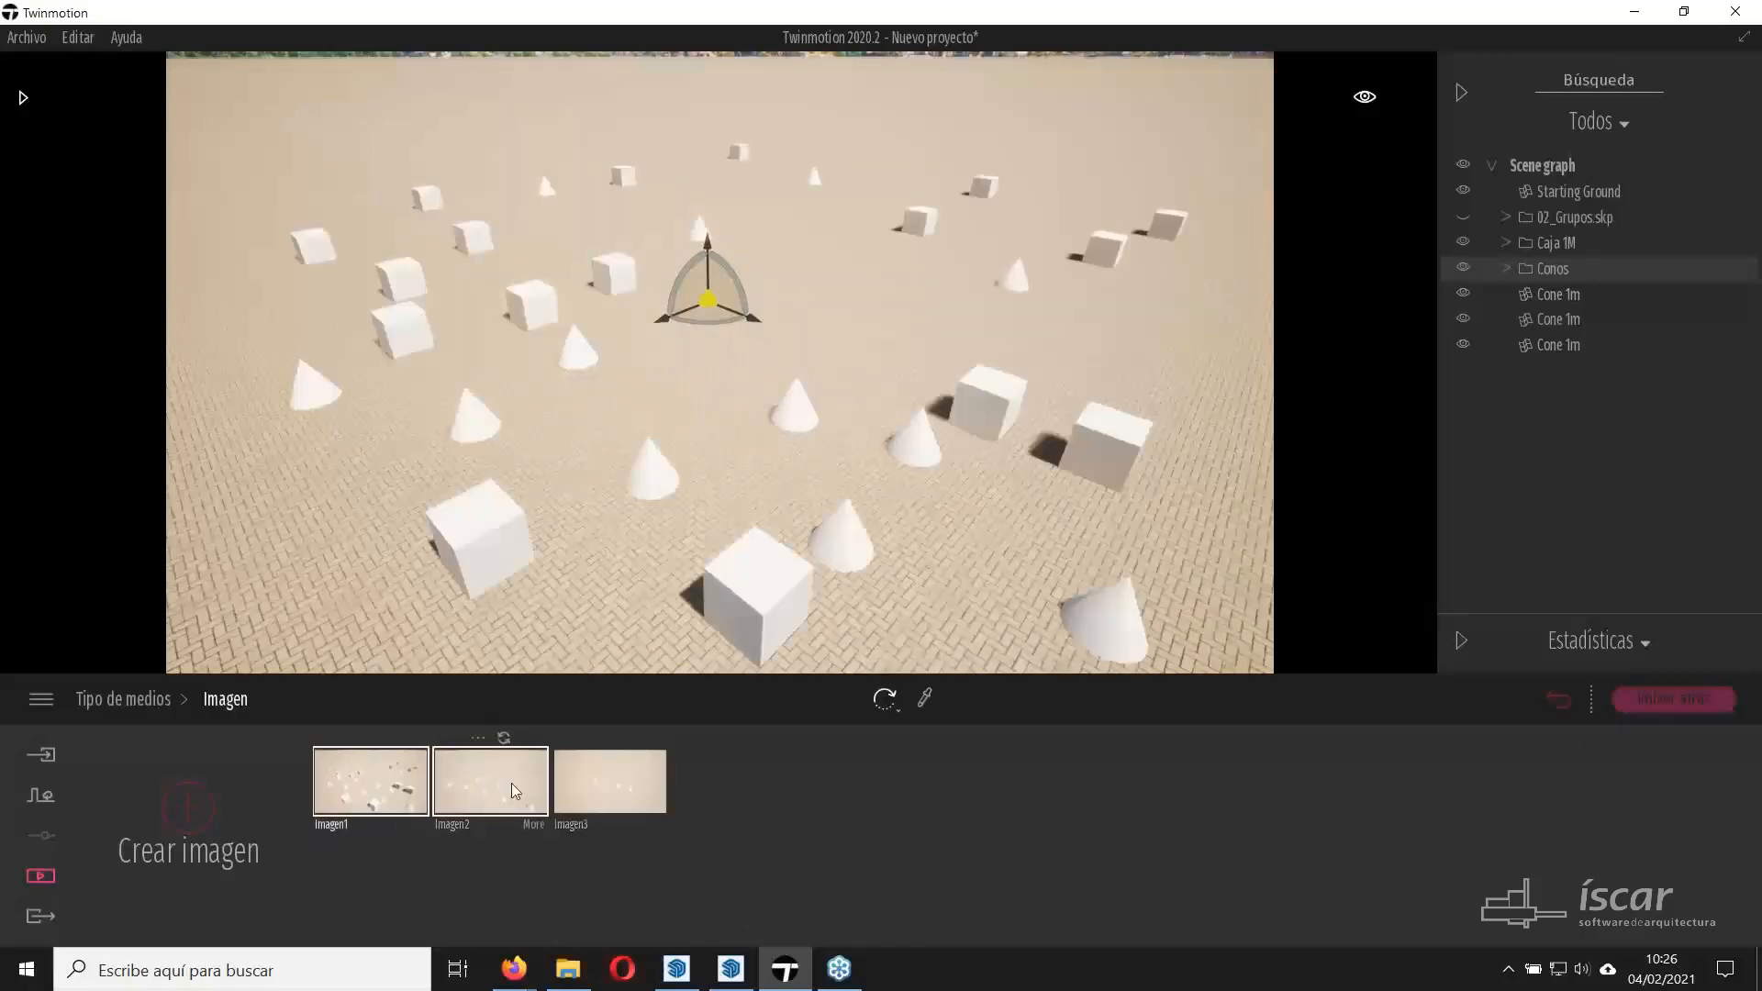
{"action": "left_click", "coordinate": [504, 782]}
{"action": "left_click", "coordinate": [384, 778]}
{"action": "left_click", "coordinate": [1463, 217]}
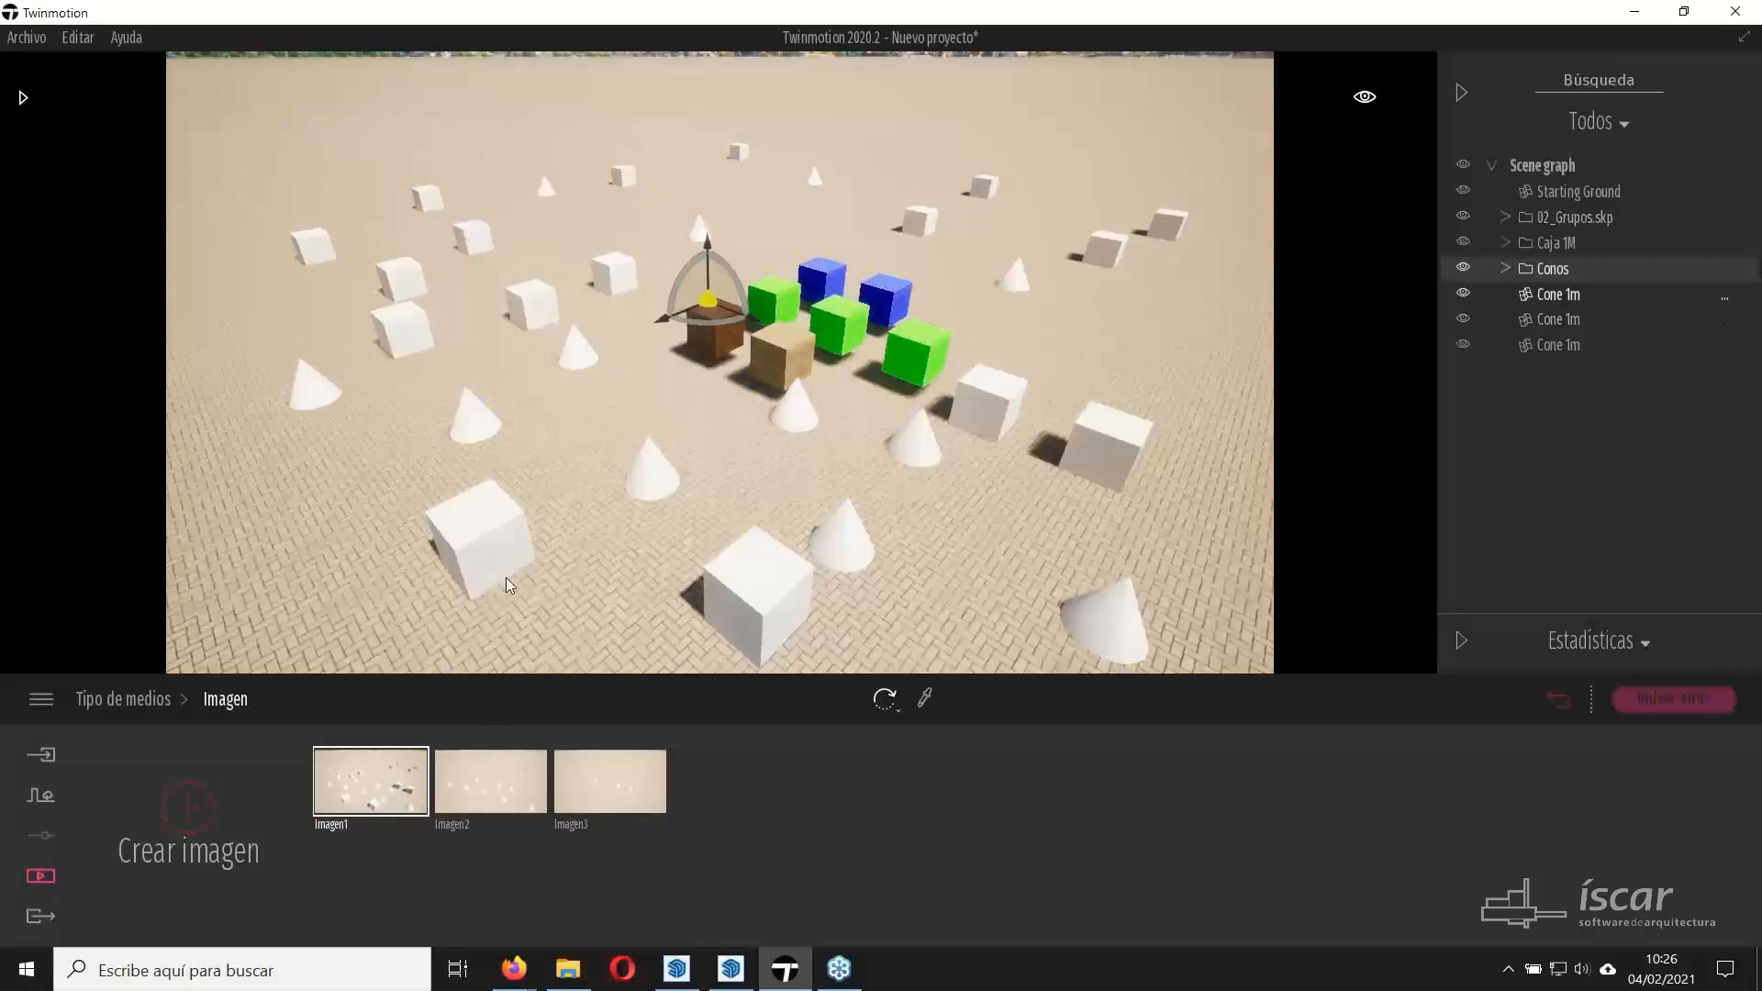
{"action": "left_click", "coordinate": [188, 808]}
Recall Imagen3, Imagen2 and Imagen1 to compare their container visibility, and review the element type filters of the scene graph.
{"action": "left_click", "coordinate": [597, 788]}
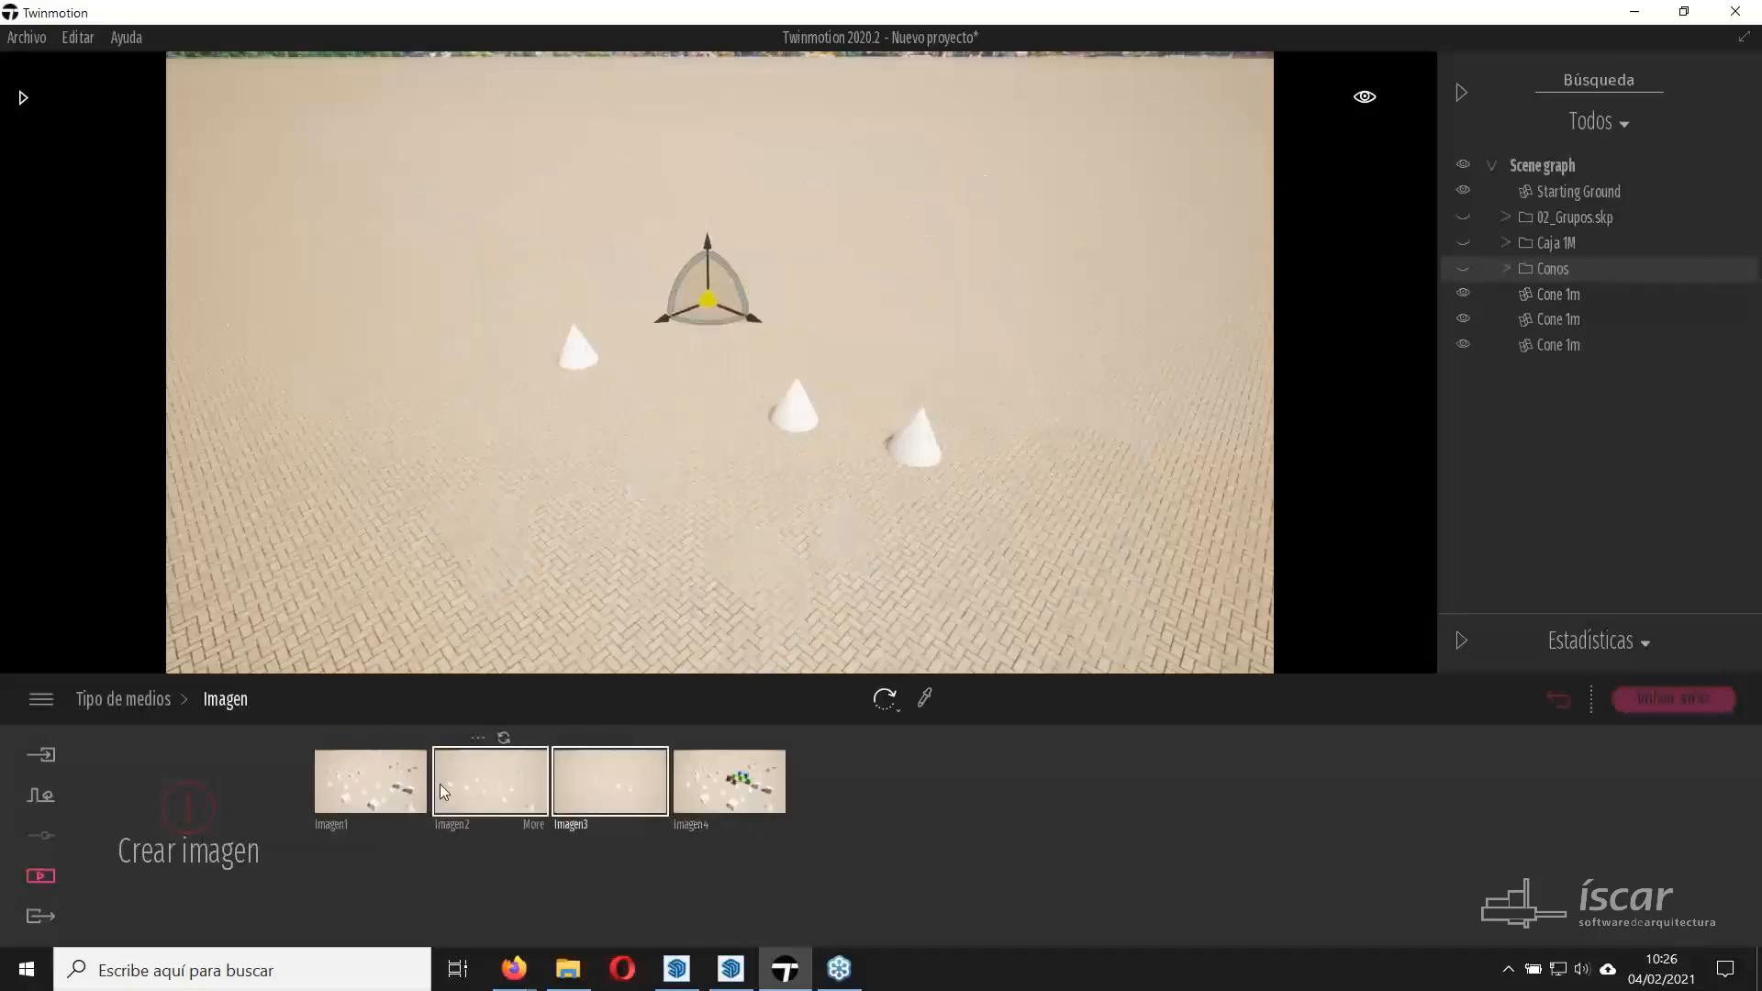
{"action": "left_click", "coordinate": [449, 789]}
{"action": "left_click", "coordinate": [402, 789]}
{"action": "left_click", "coordinate": [503, 785]}
{"action": "left_click", "coordinate": [370, 782]}
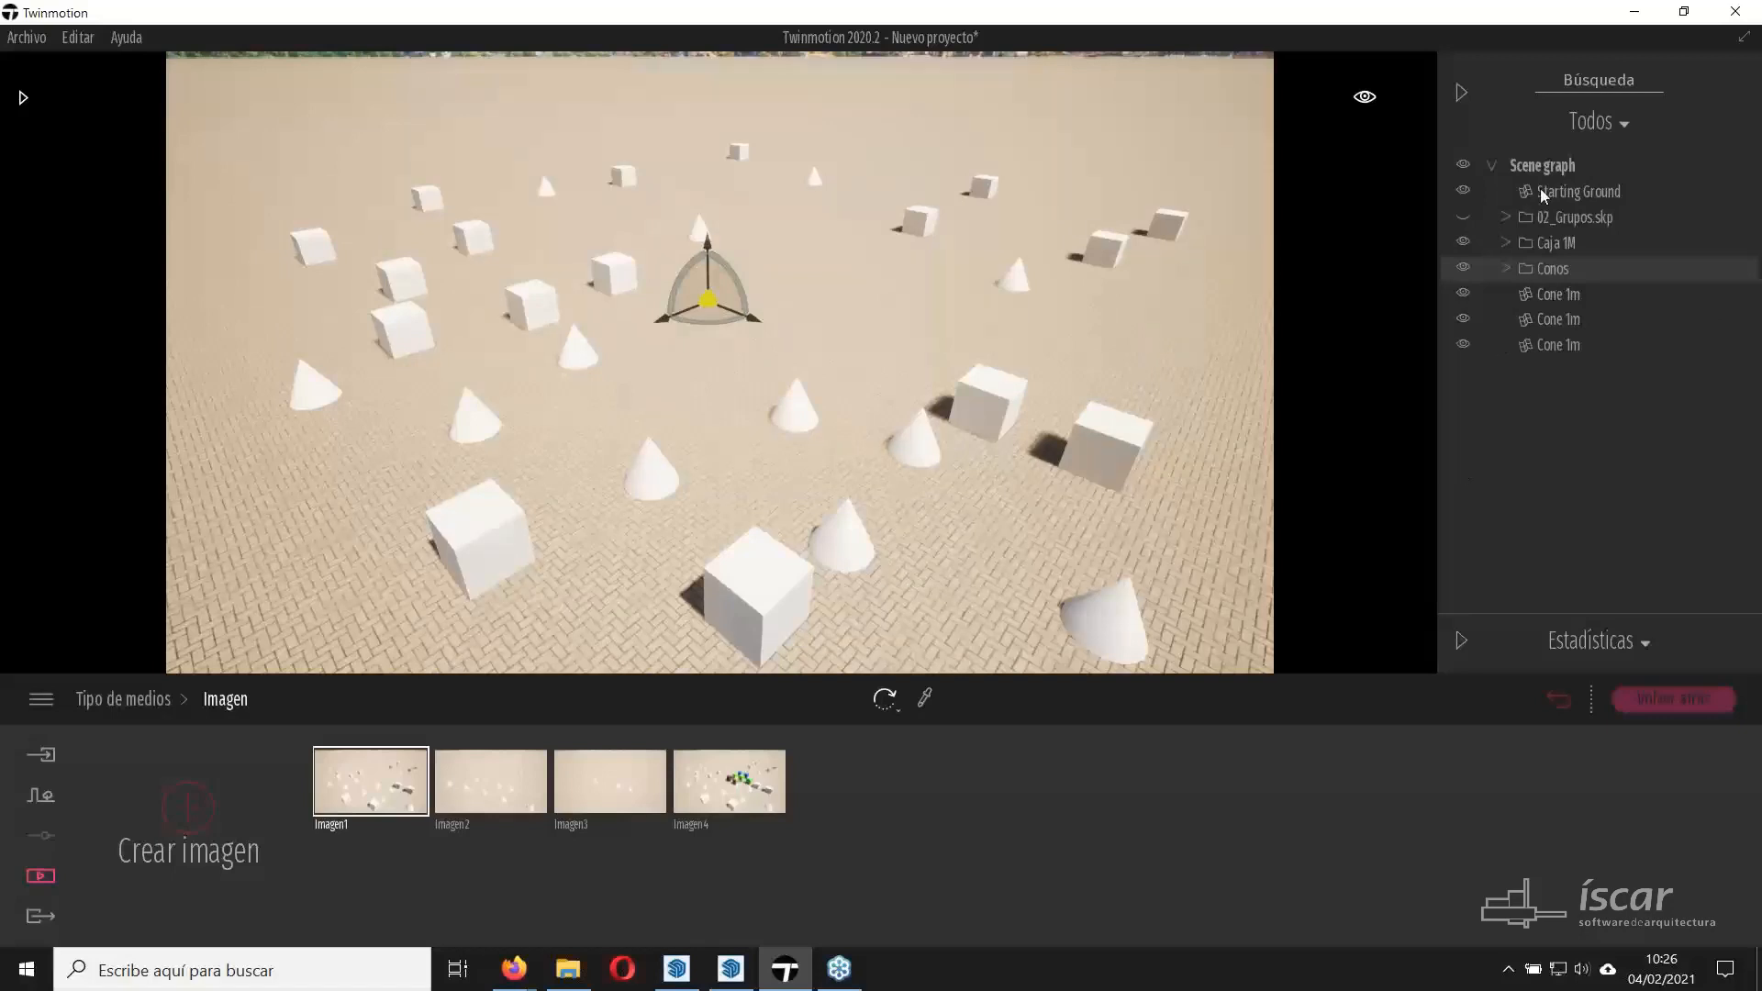
{"action": "left_click", "coordinate": [1622, 124]}
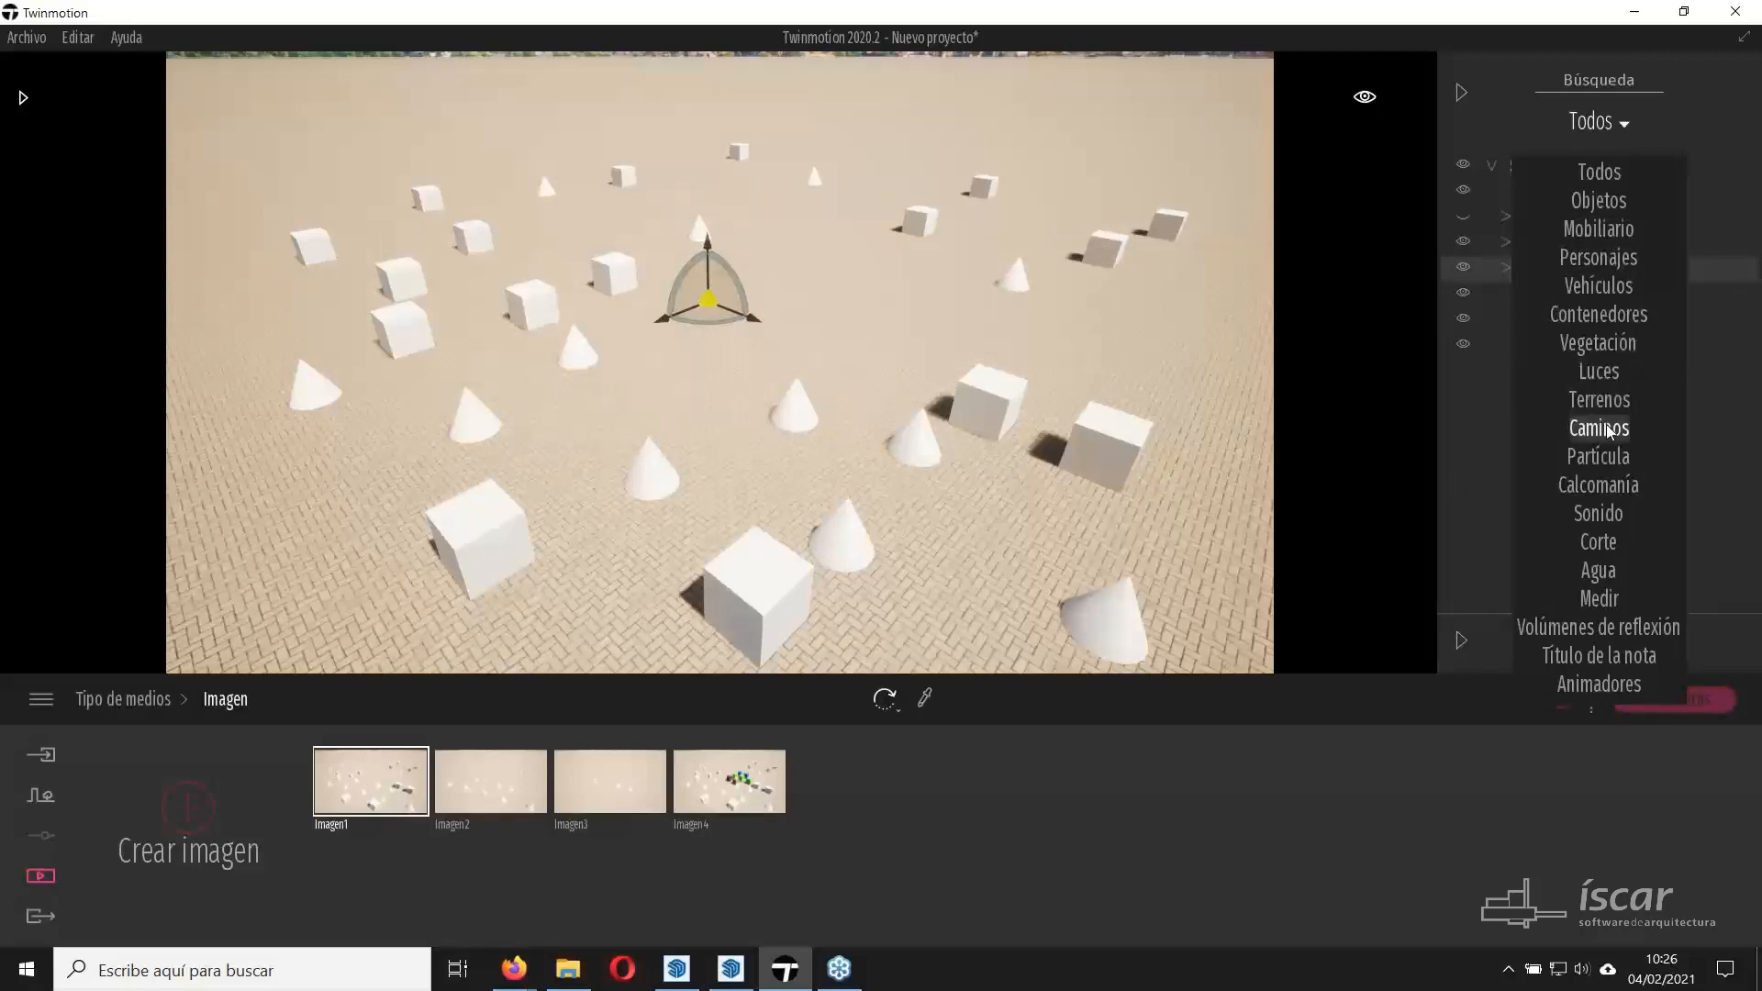
{"action": "left_click", "coordinate": [1475, 389]}
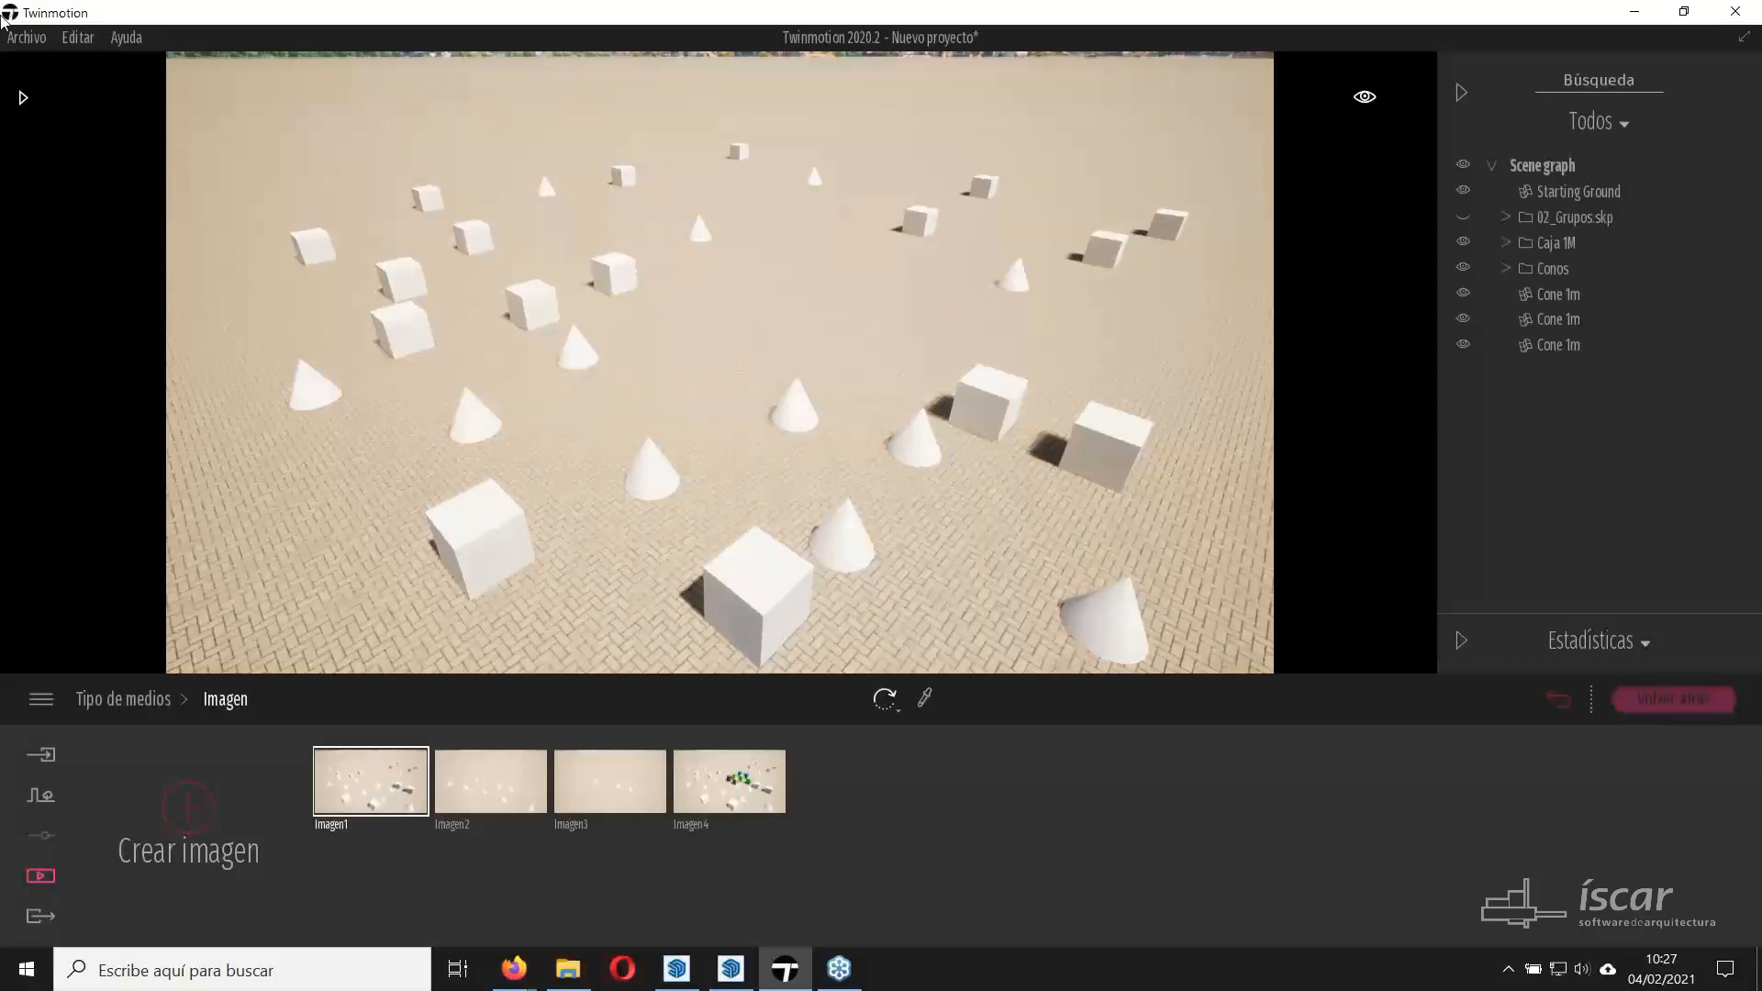
Open the project 03 Modelo Manterial Propio.tm from the 04 Materiales Propios folder without saving the current project.
{"action": "left_click", "coordinate": [26, 36]}
{"action": "left_click", "coordinate": [37, 98]}
{"action": "left_click", "coordinate": [196, 80]}
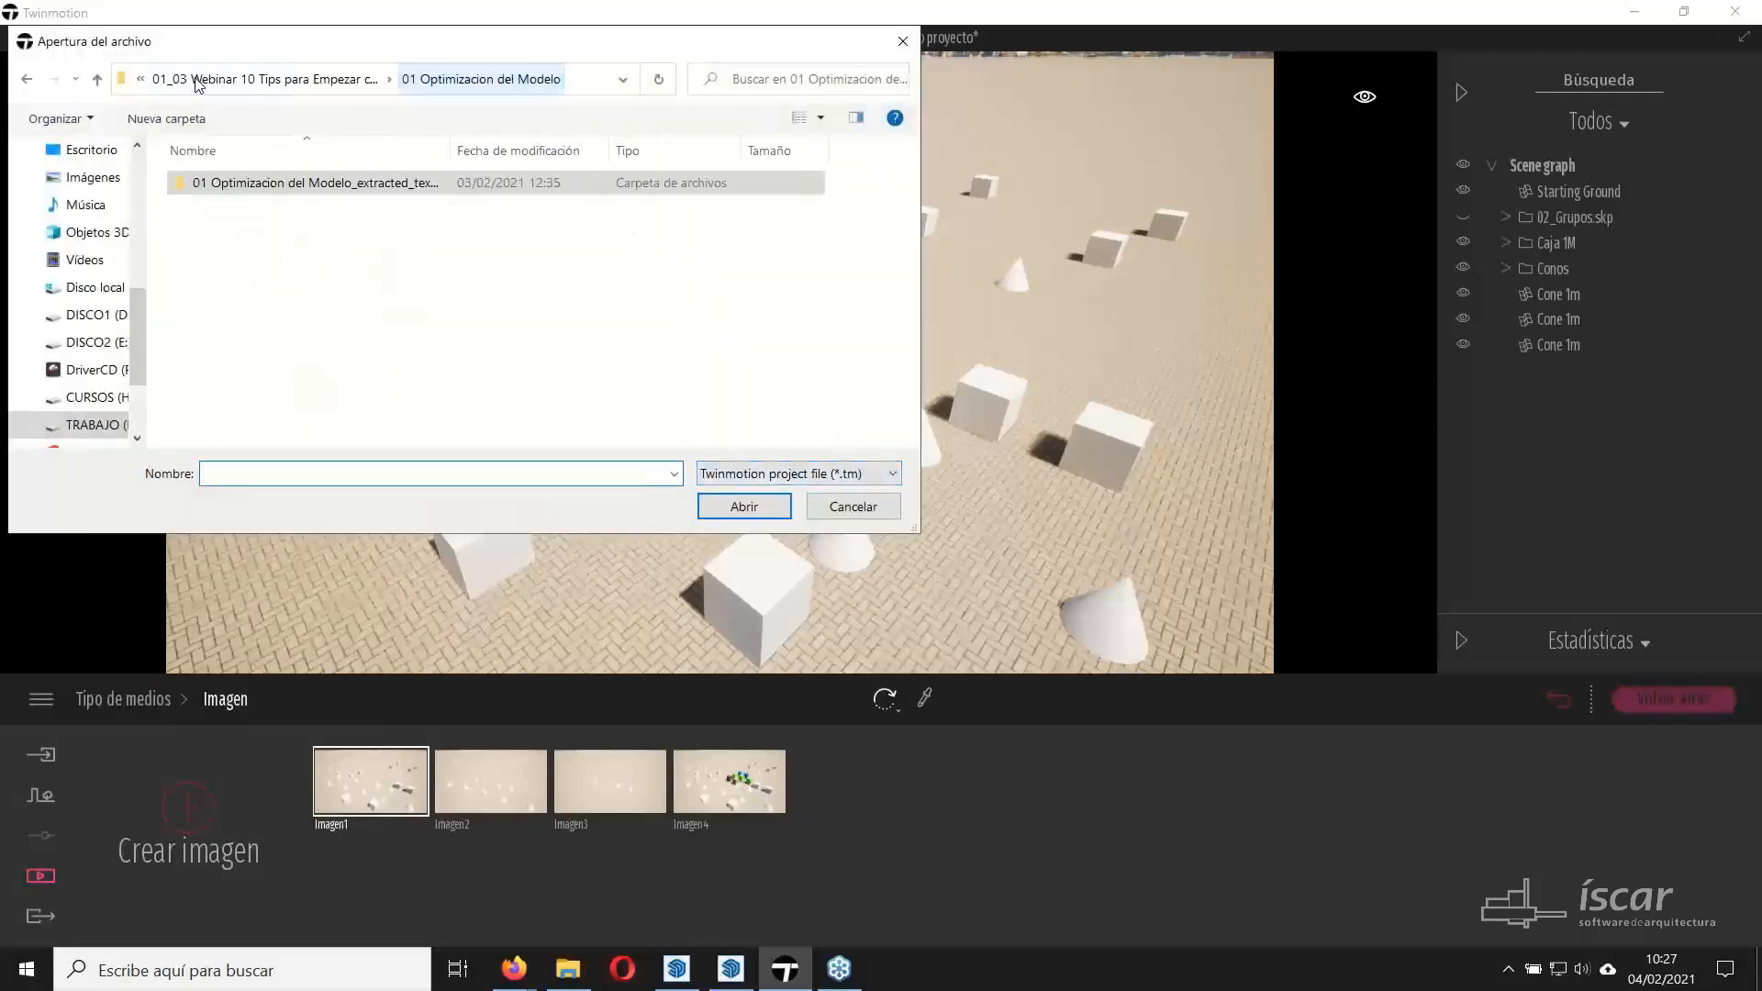
{"action": "left_click", "coordinate": [257, 82]}
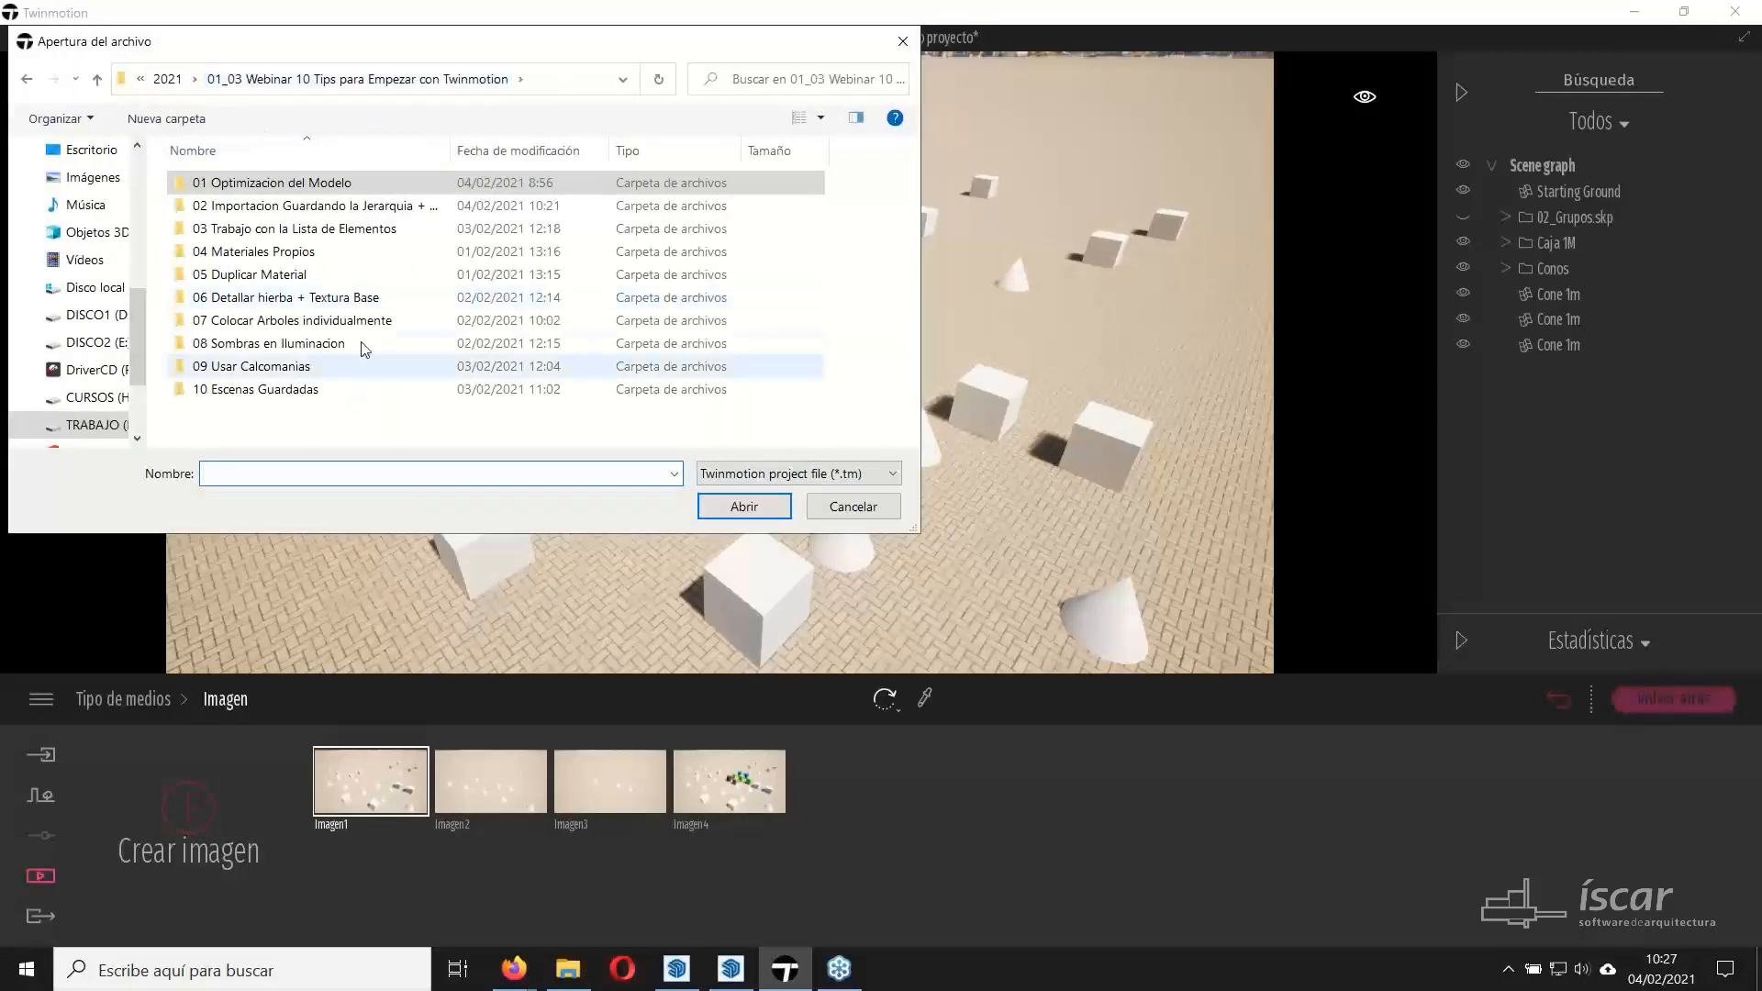
{"action": "double_click", "coordinate": [341, 252]}
{"action": "left_click", "coordinate": [268, 231]}
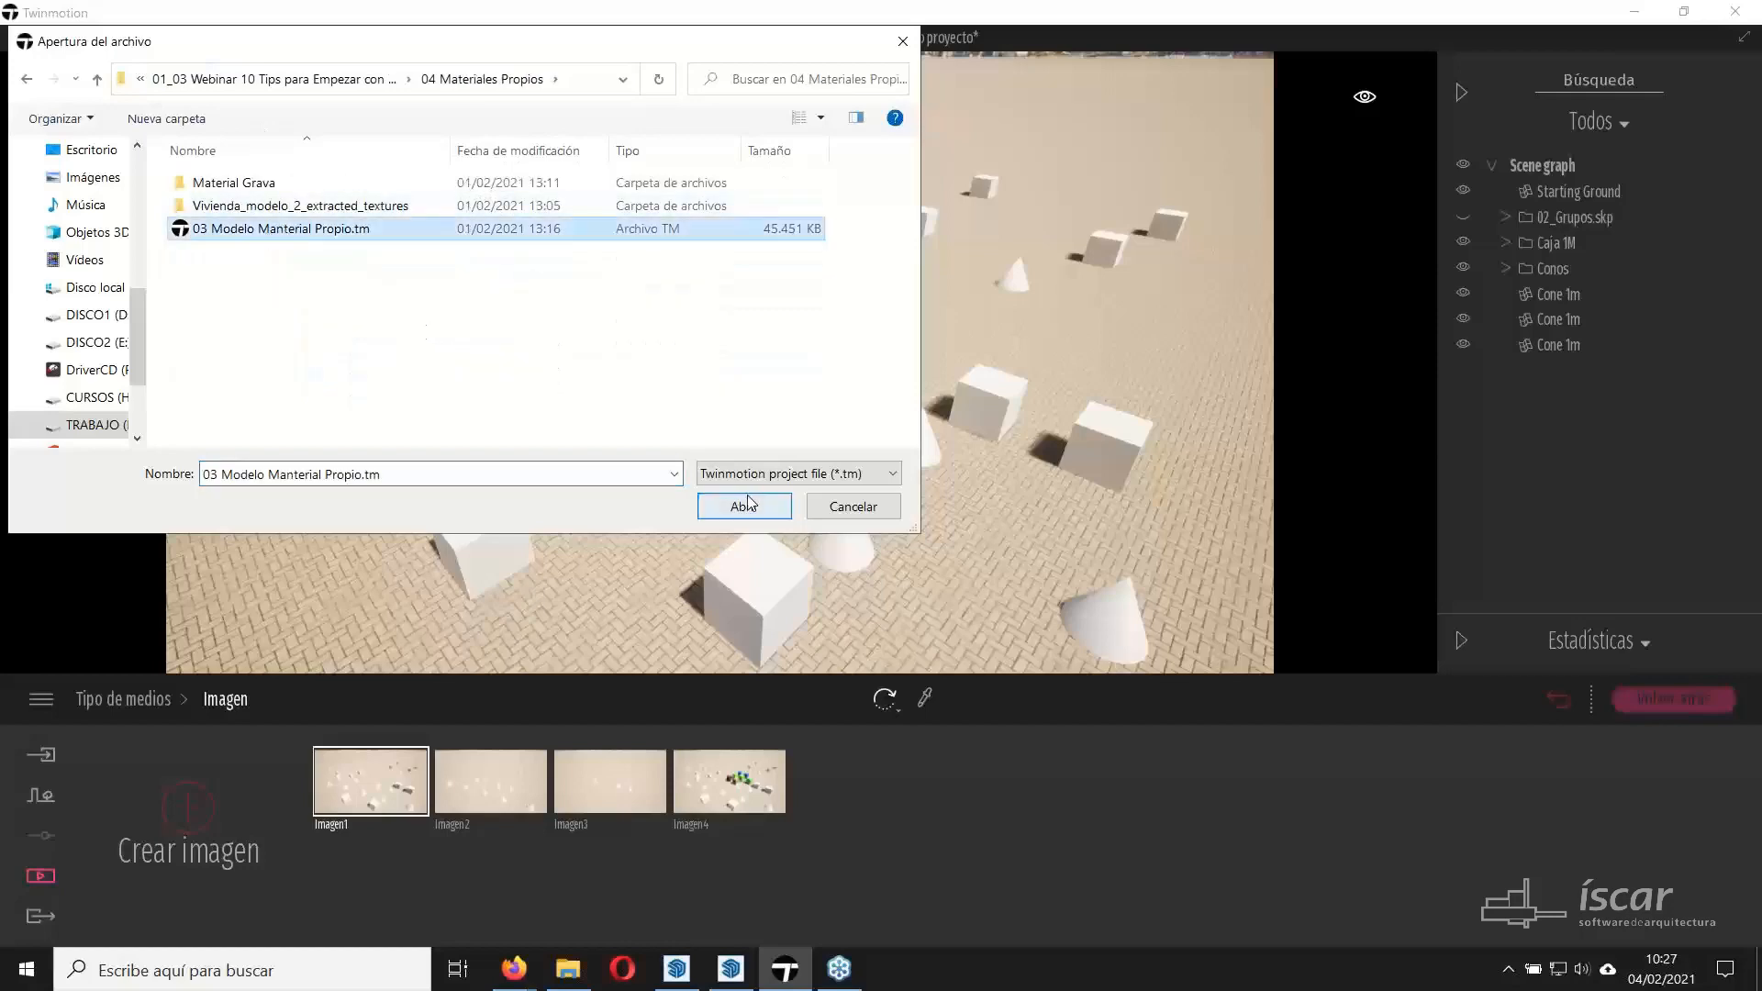
{"action": "left_click", "coordinate": [735, 501]}
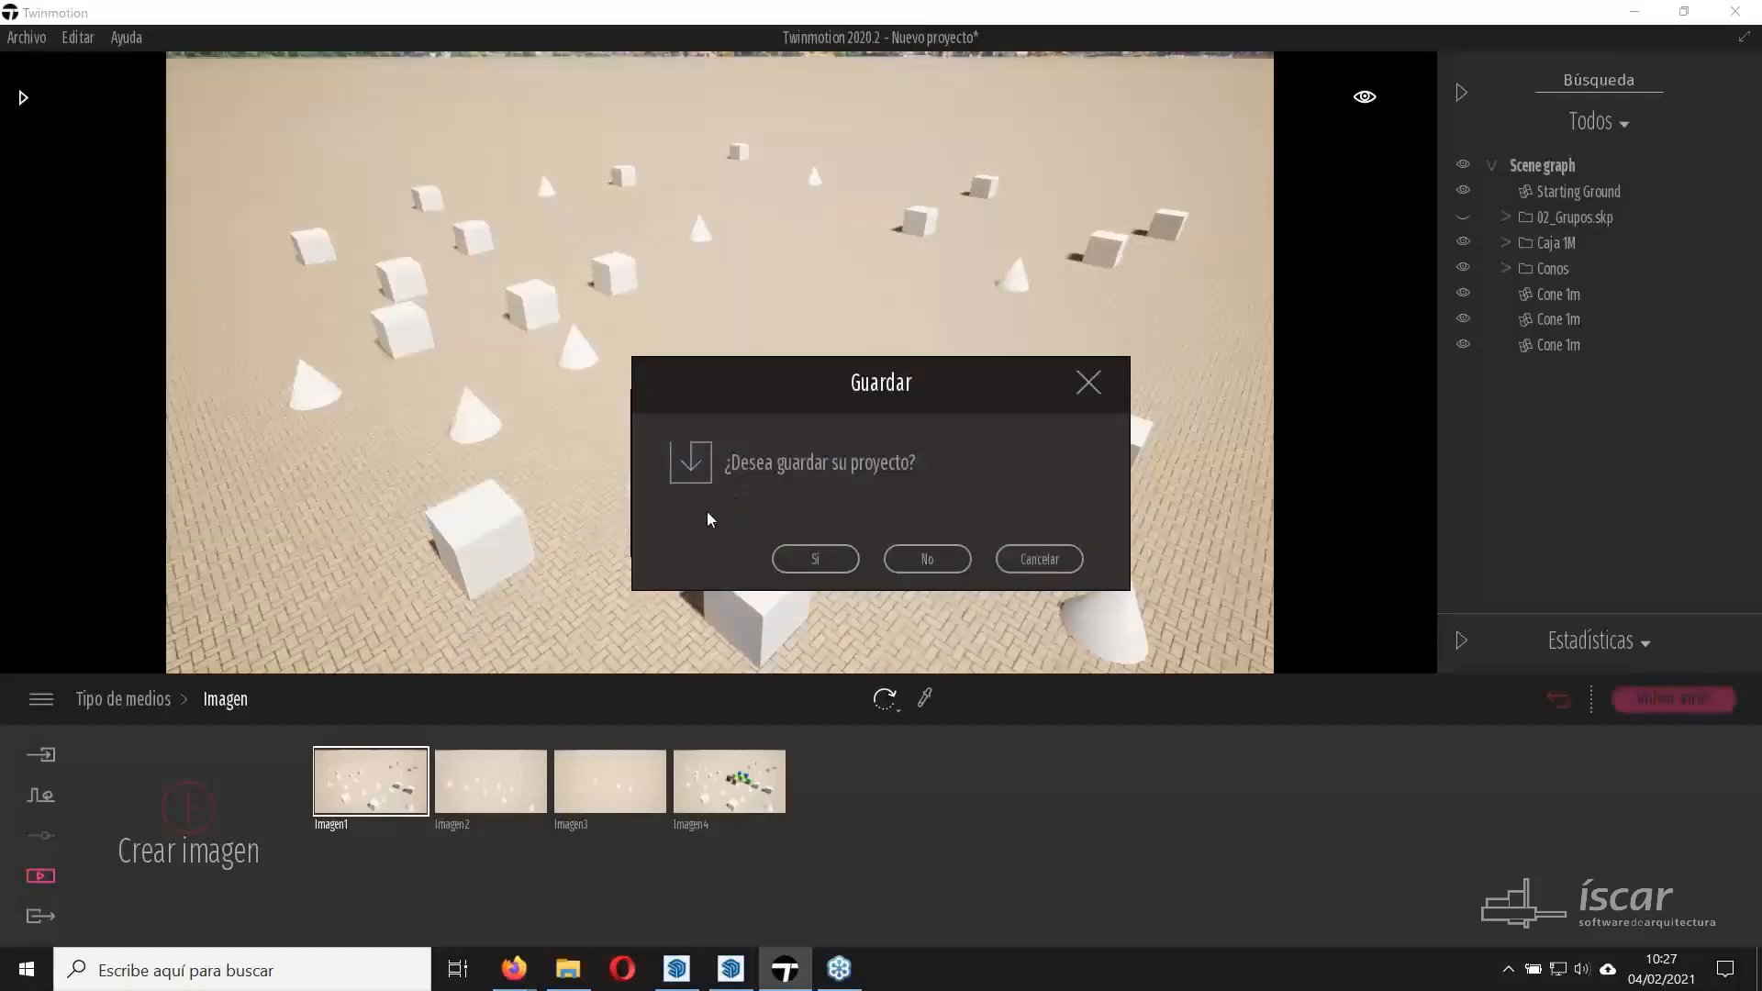
{"action": "left_click", "coordinate": [910, 567]}
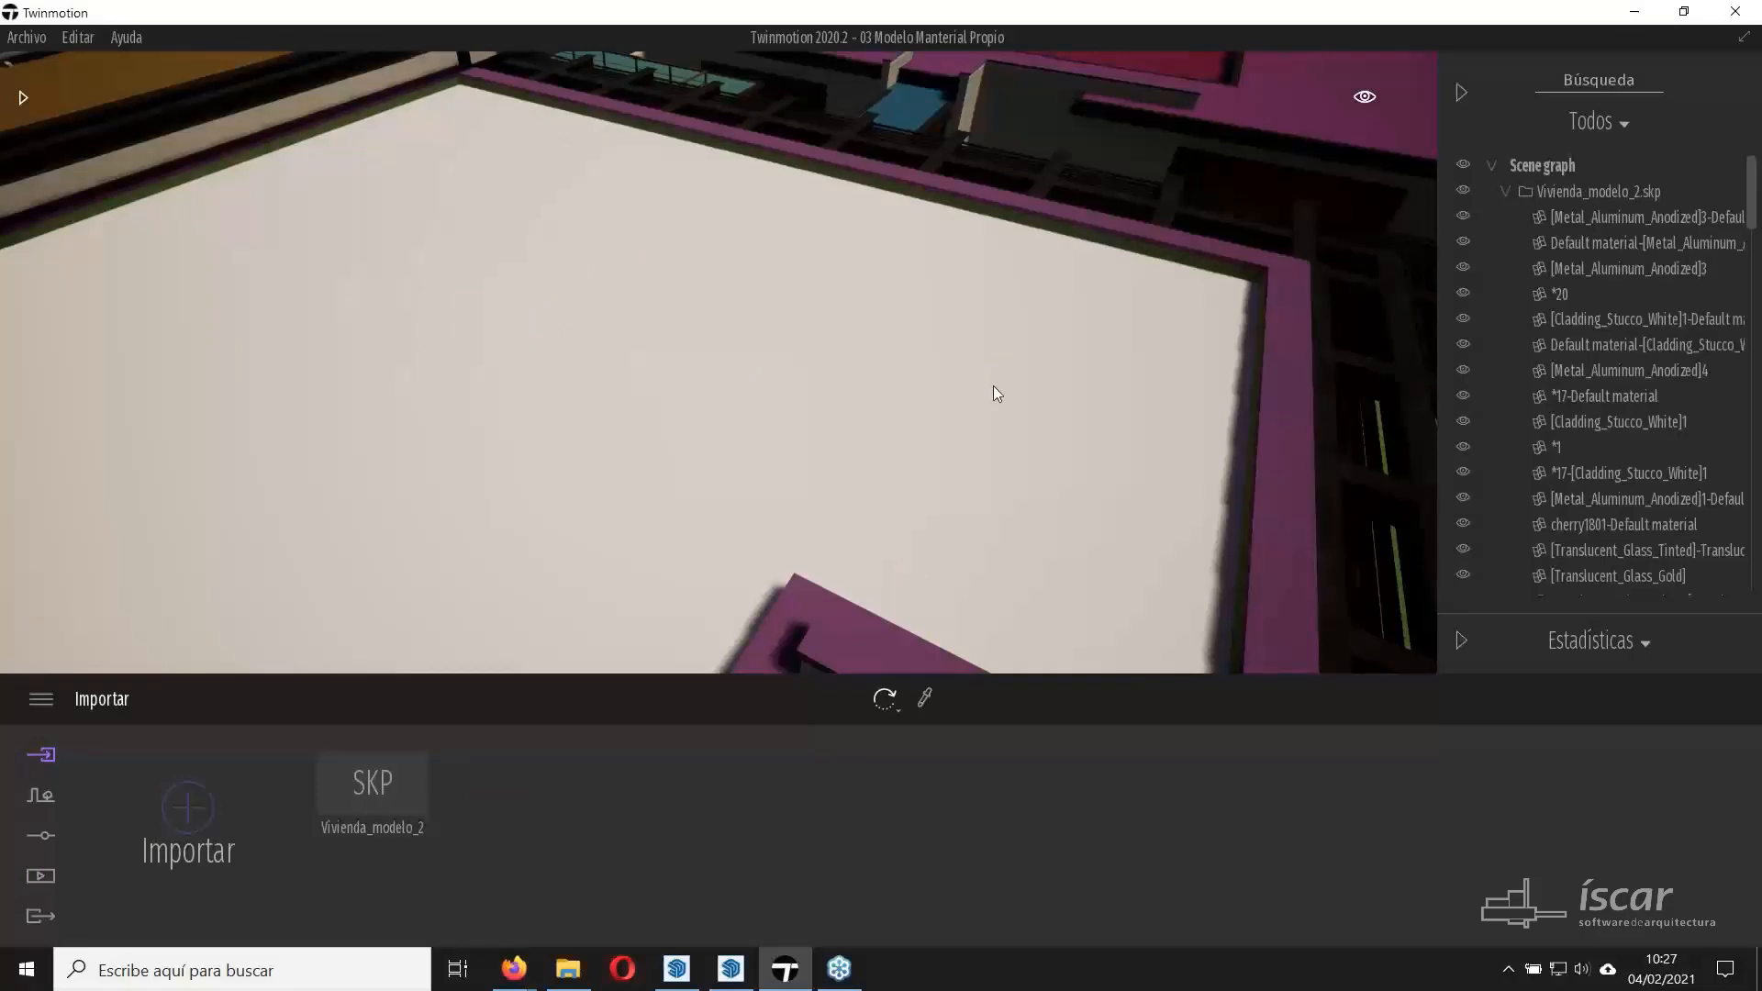
Examine the white flat roof of the house and the material categories offered in the library.
{"action": "right_click_drag", "start_coordinate": [993, 385], "coordinate": [705, 373]}
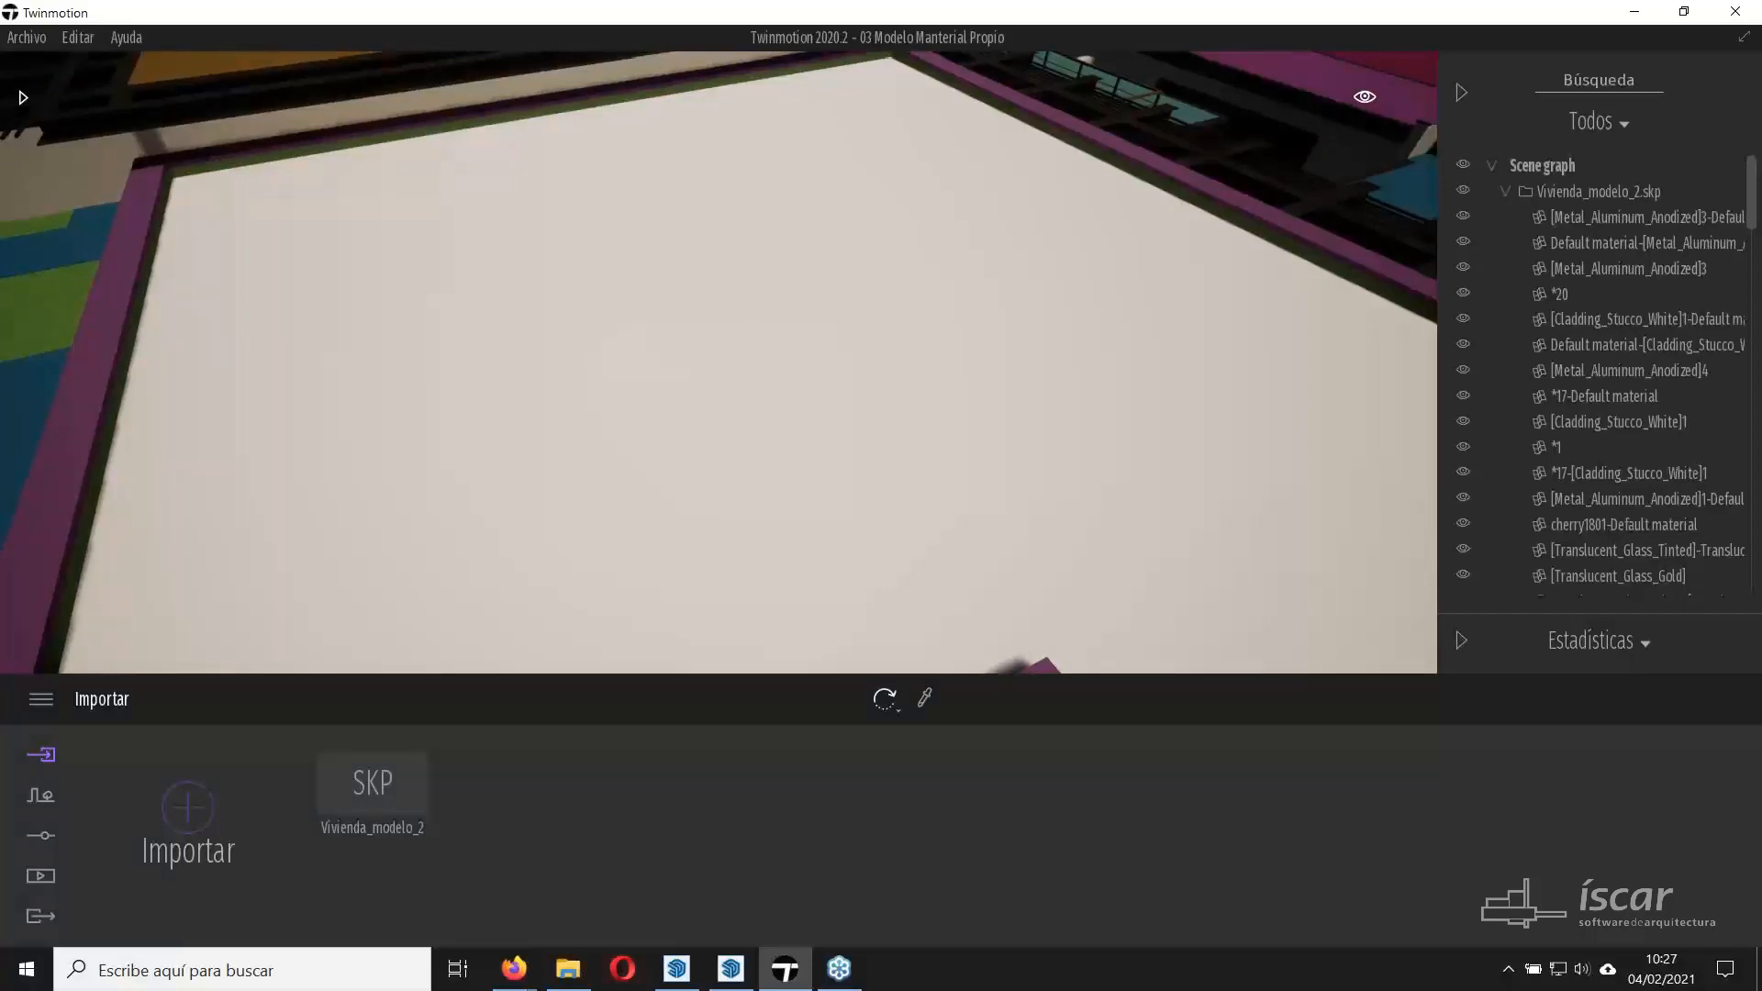
{"action": "left_click", "coordinate": [23, 98]}
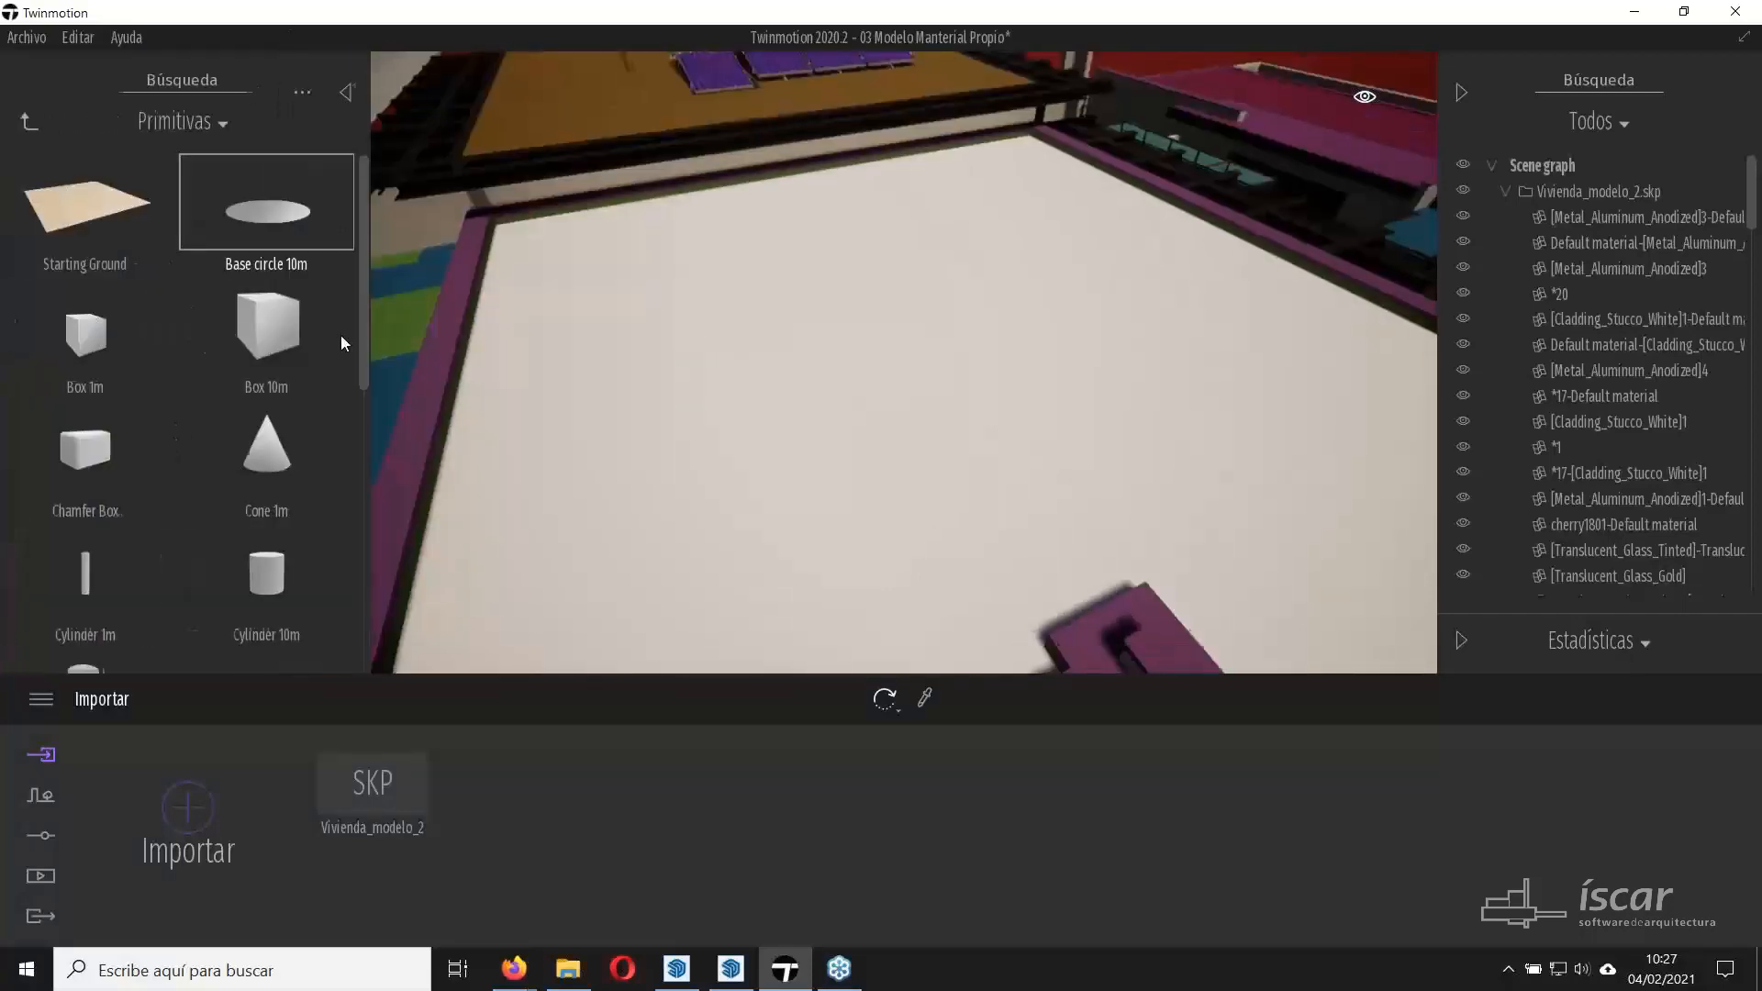
{"action": "left_click", "coordinate": [37, 123]}
{"action": "left_click", "coordinate": [37, 123]}
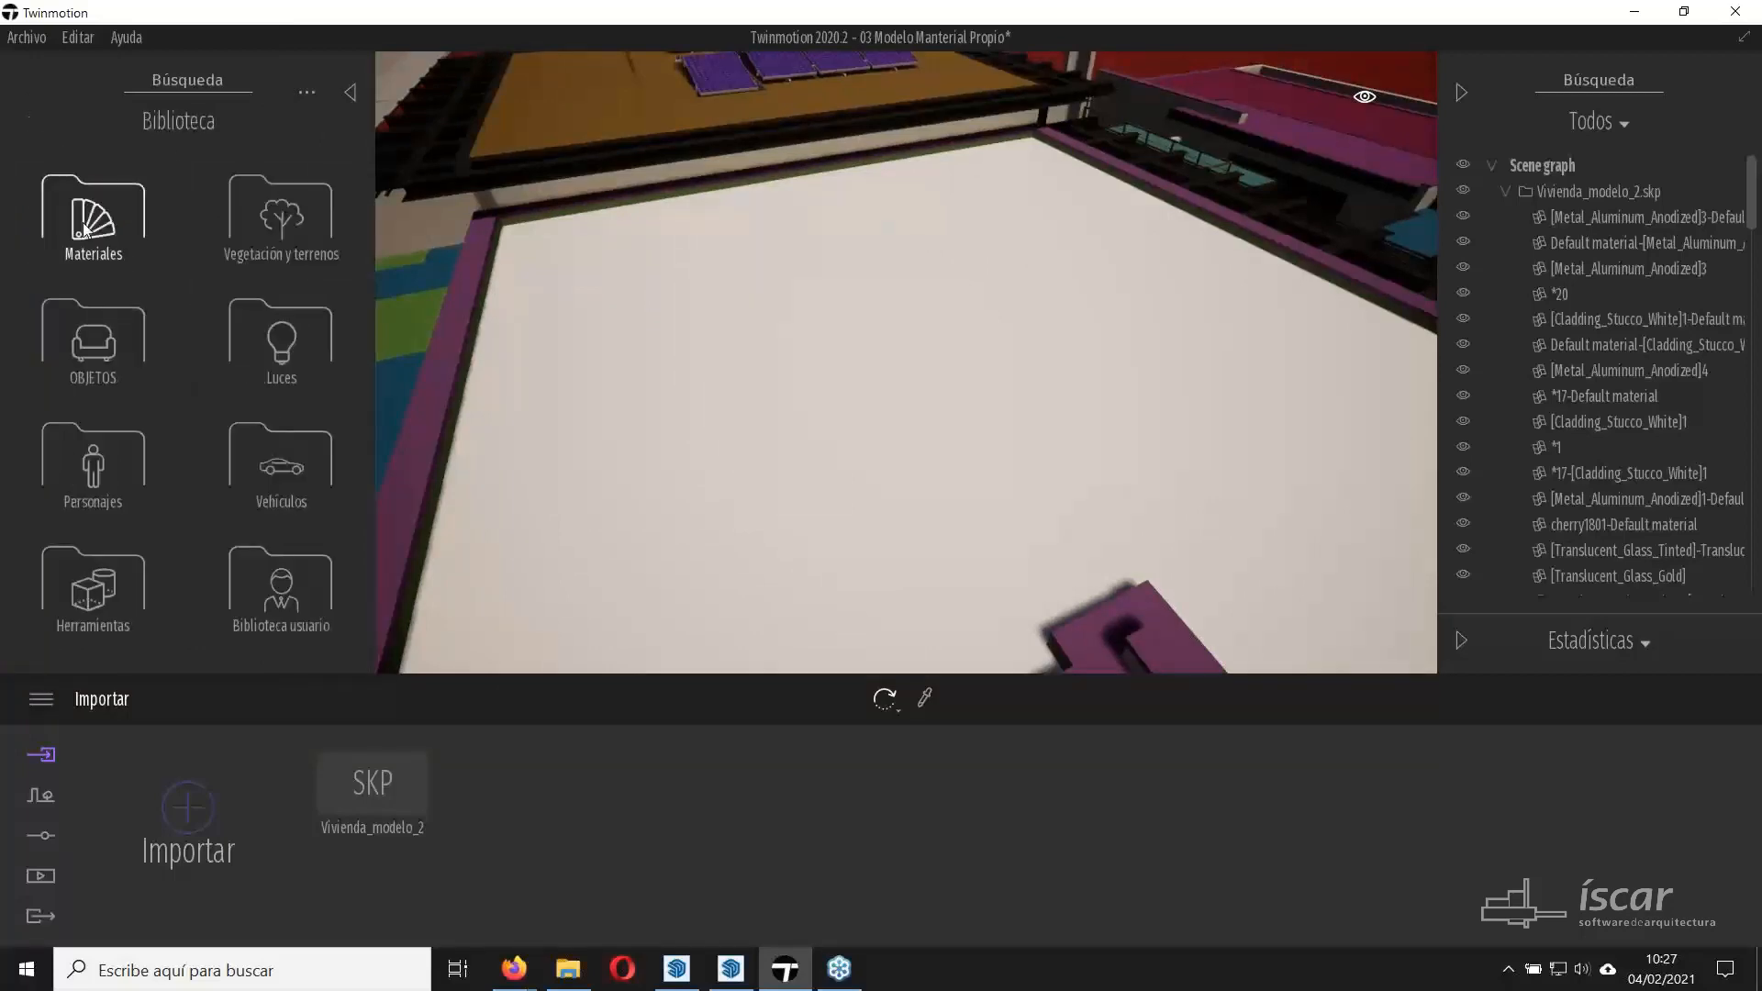
{"action": "left_click", "coordinate": [85, 230]}
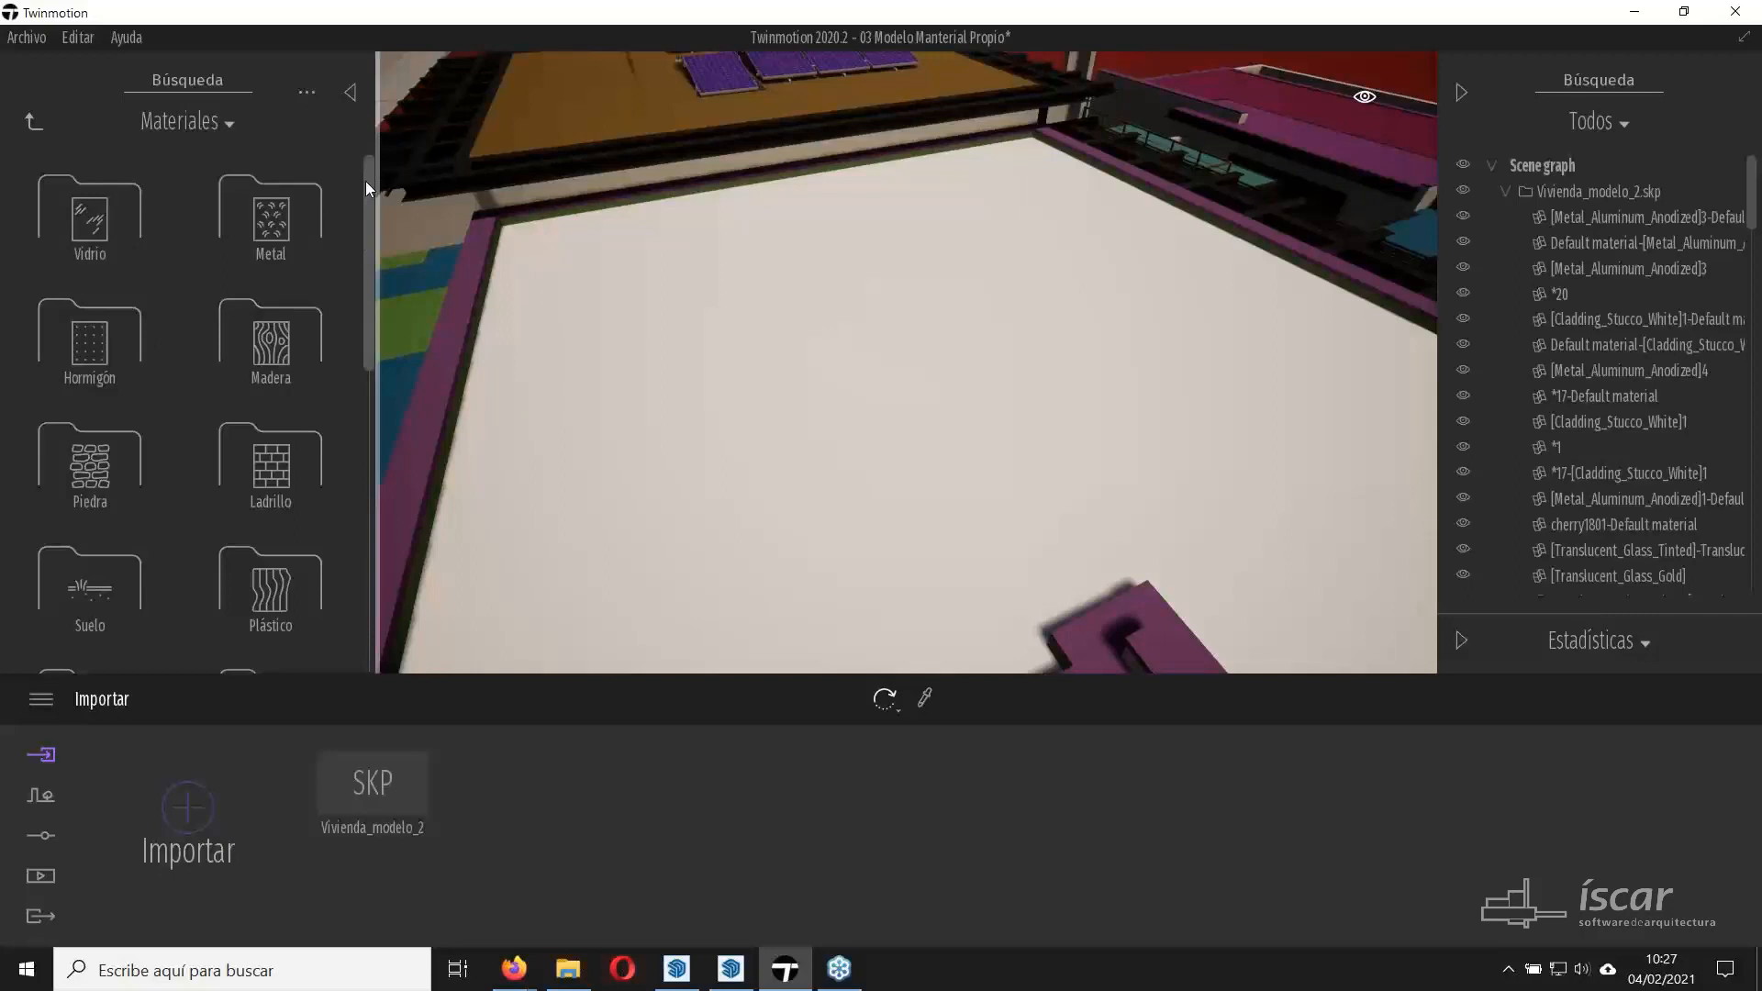
{"action": "scroll", "coordinate": [365, 250], "scroll_direction": "down", "scroll_amount": 2}
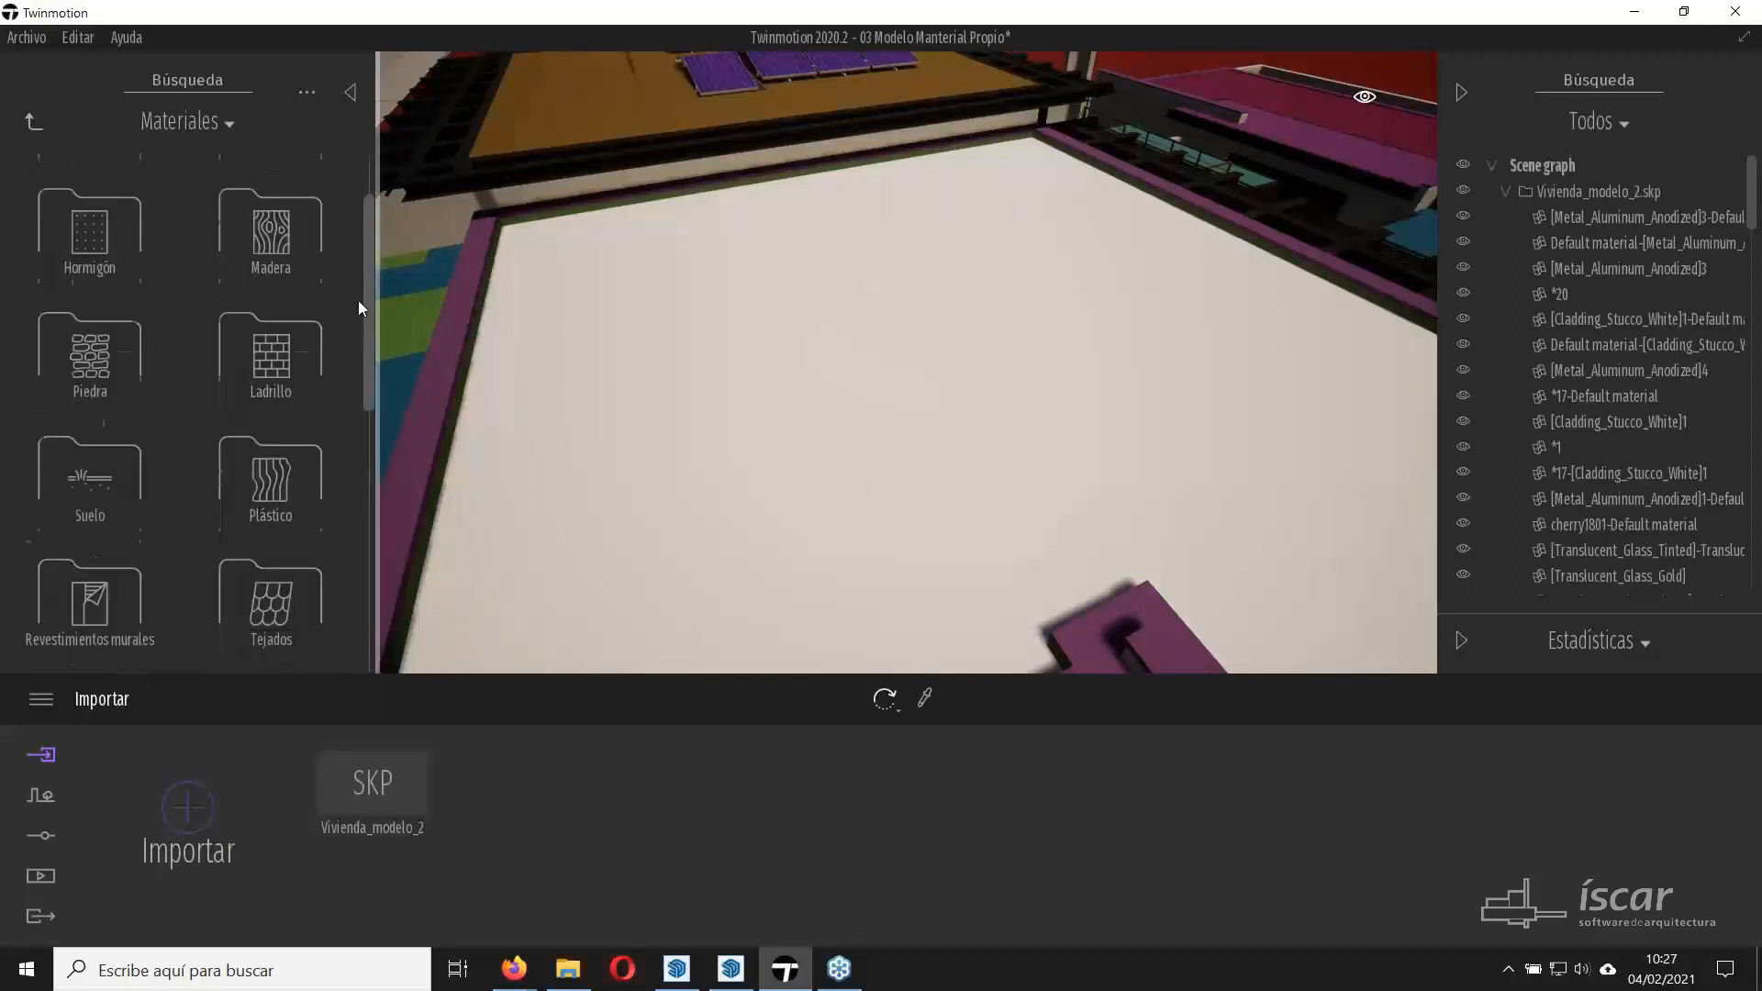
{"action": "scroll", "coordinate": [356, 312], "scroll_direction": "down", "scroll_amount": 2}
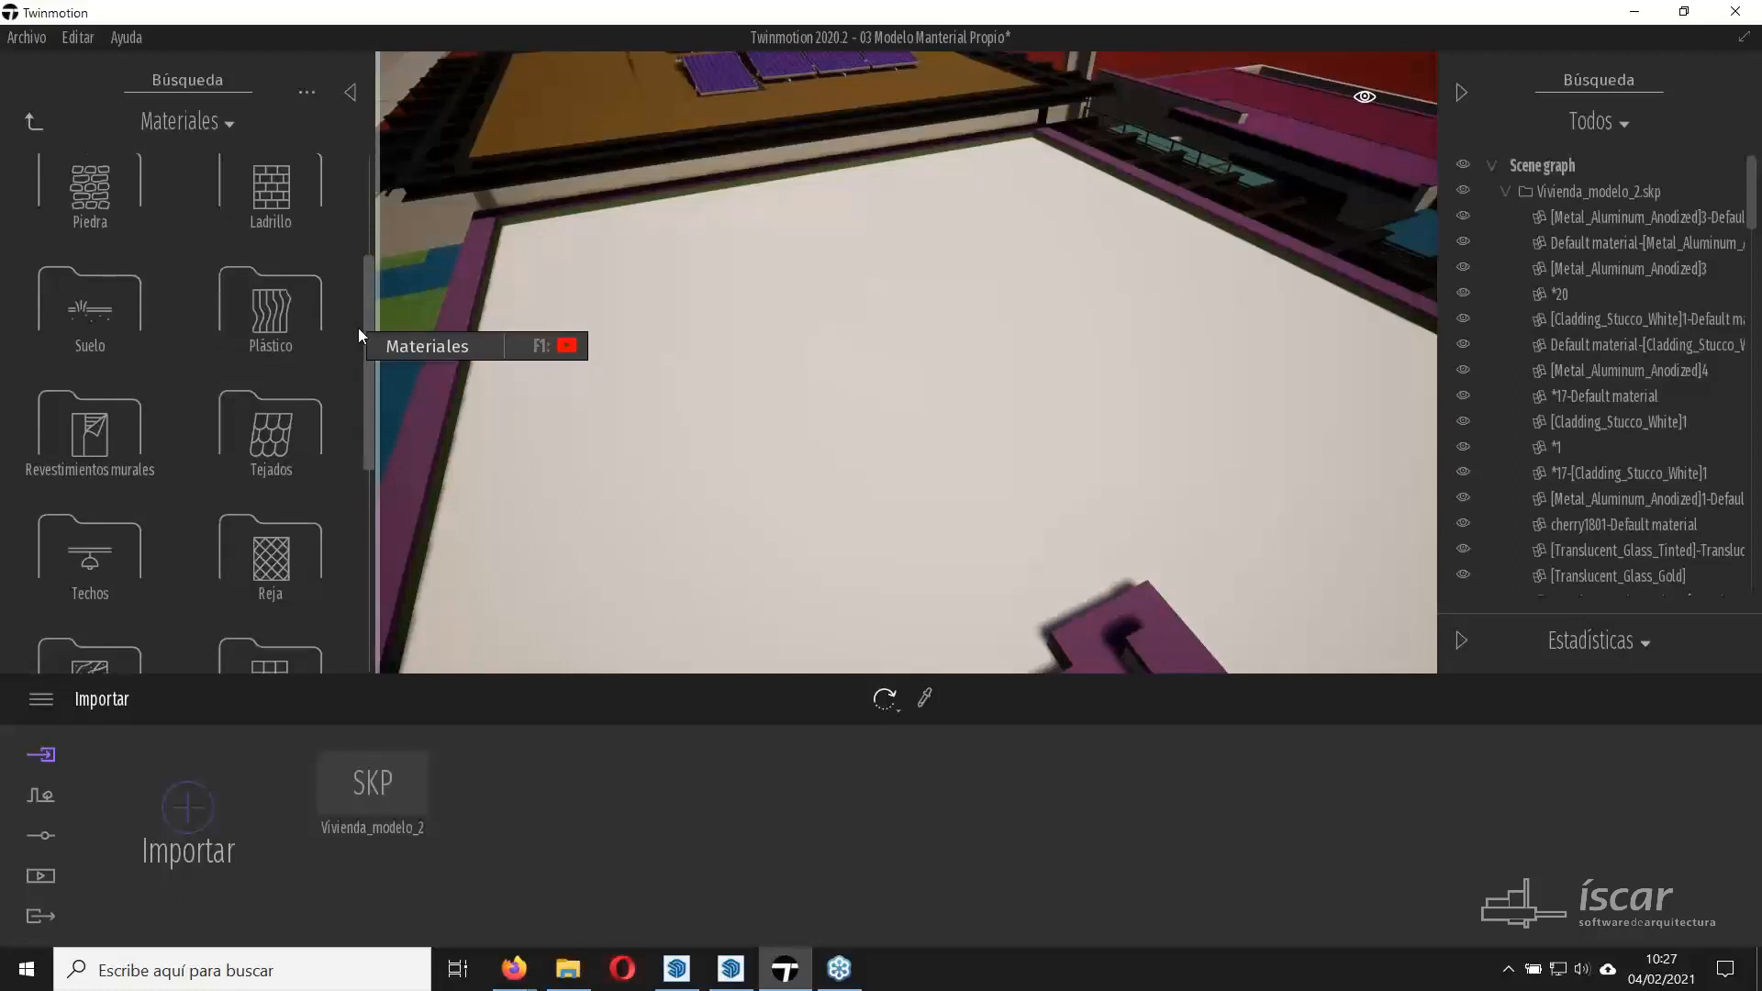
{"action": "left_click_drag", "start_coordinate": [360, 328], "coordinate": [378, 418]}
{"action": "right_click_drag", "start_coordinate": [899, 367], "coordinate": [858, 425]}
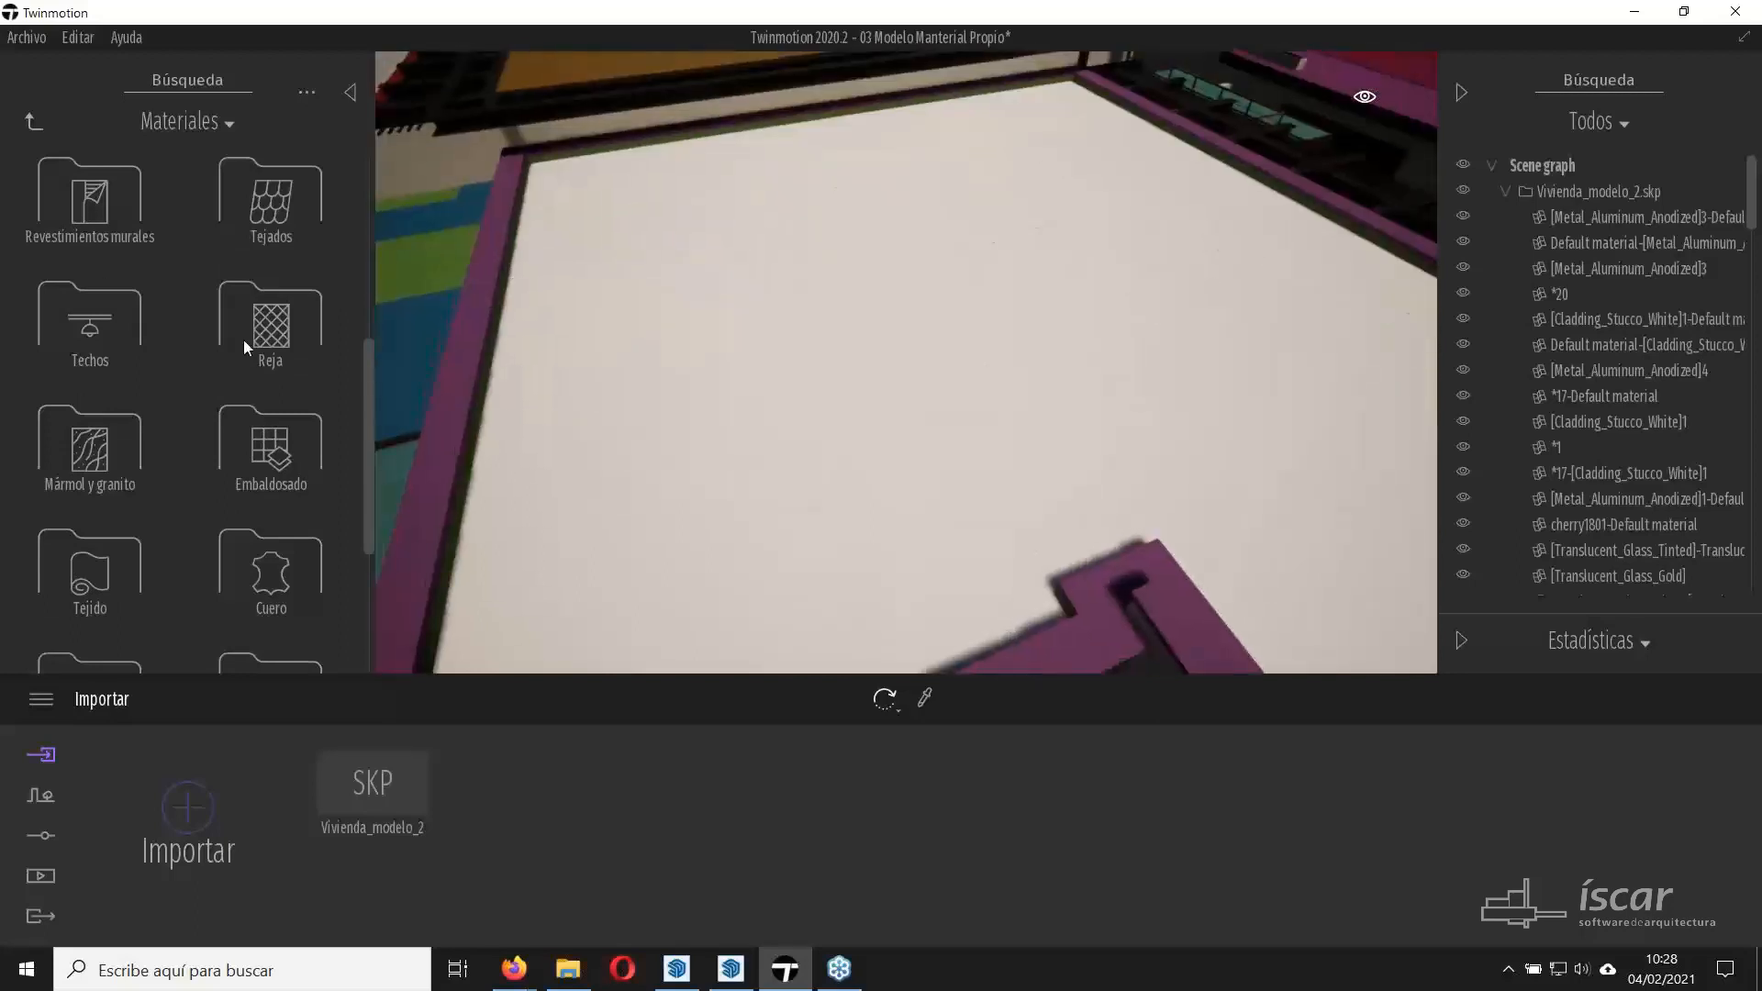
{"action": "left_click", "coordinate": [35, 121]}
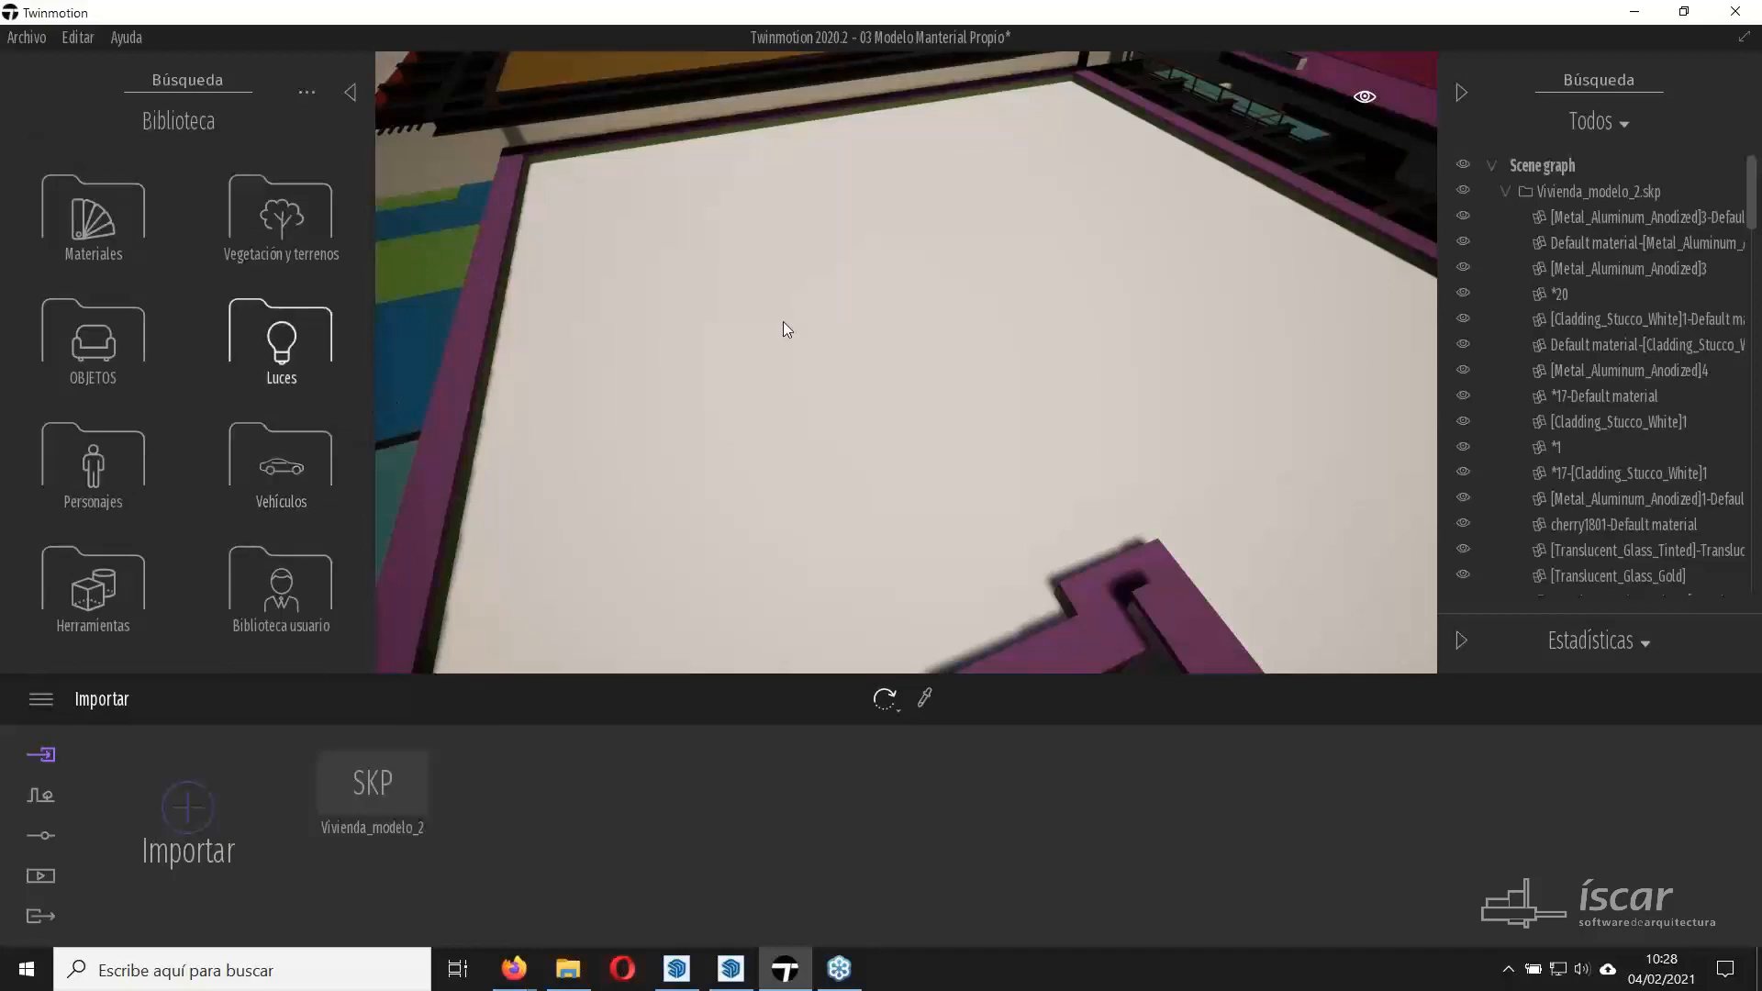
Switch to the file explorer, view the reference photo Grava Cubierta.jpg and close it.
{"action": "left_click", "coordinate": [563, 979]}
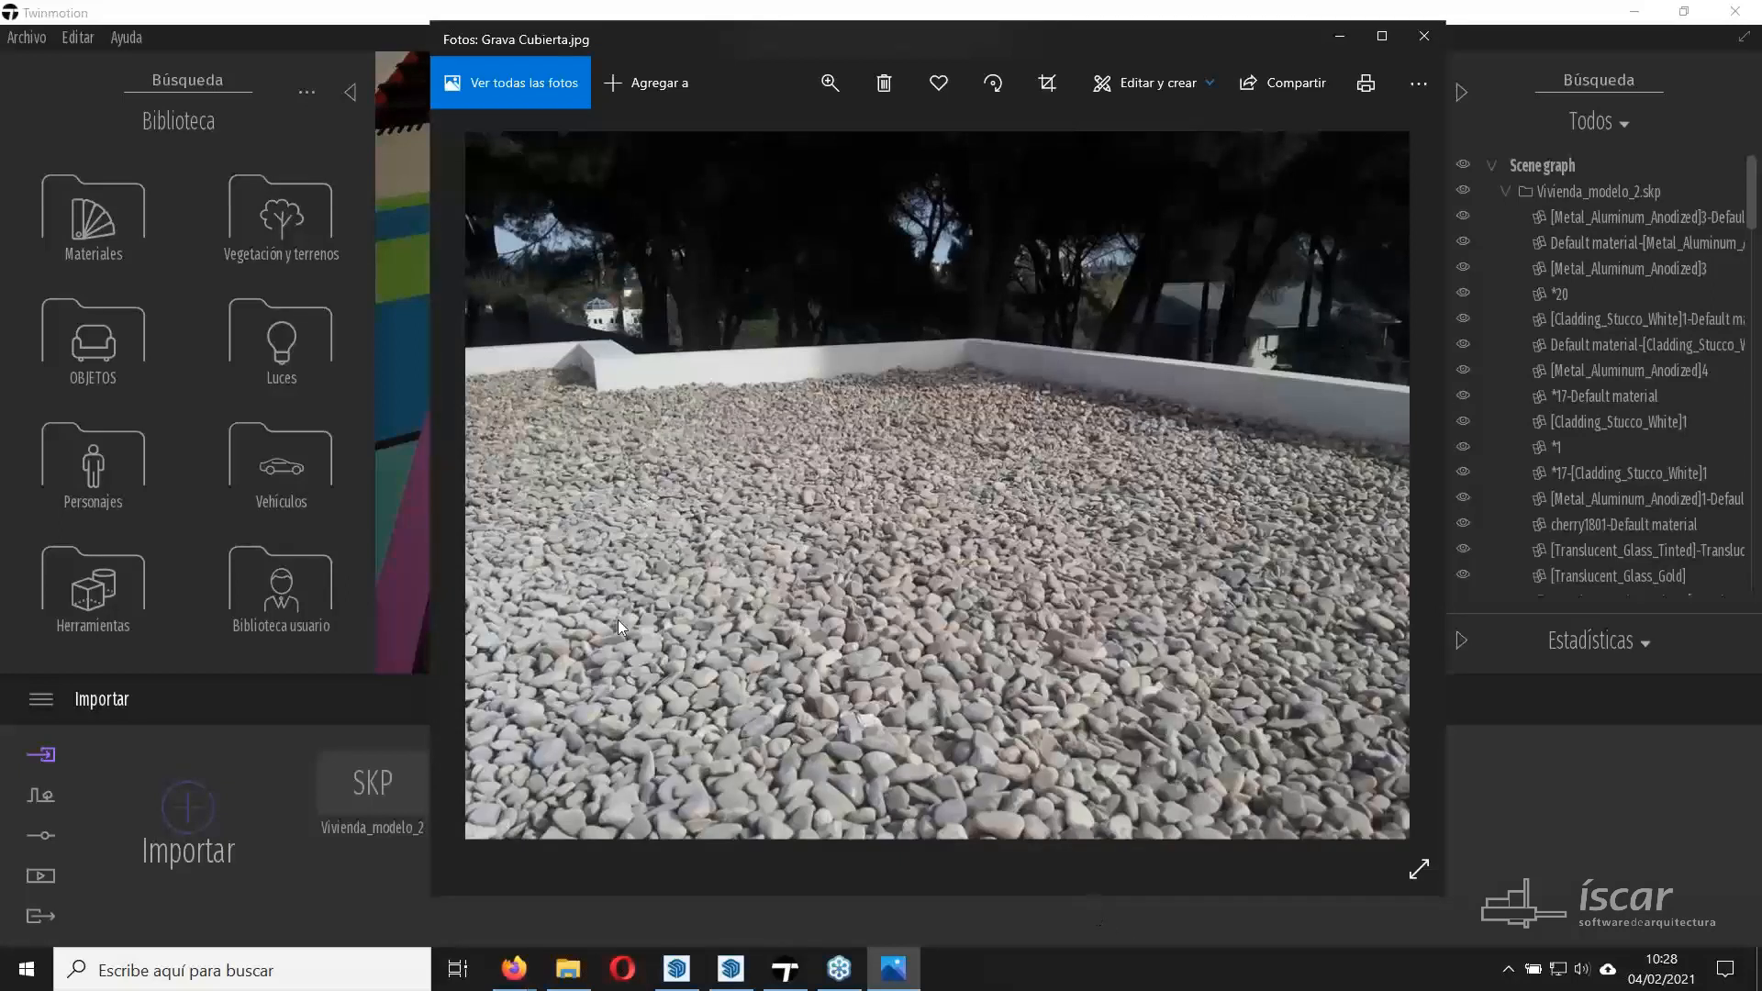
{"action": "left_click", "coordinate": [1424, 35]}
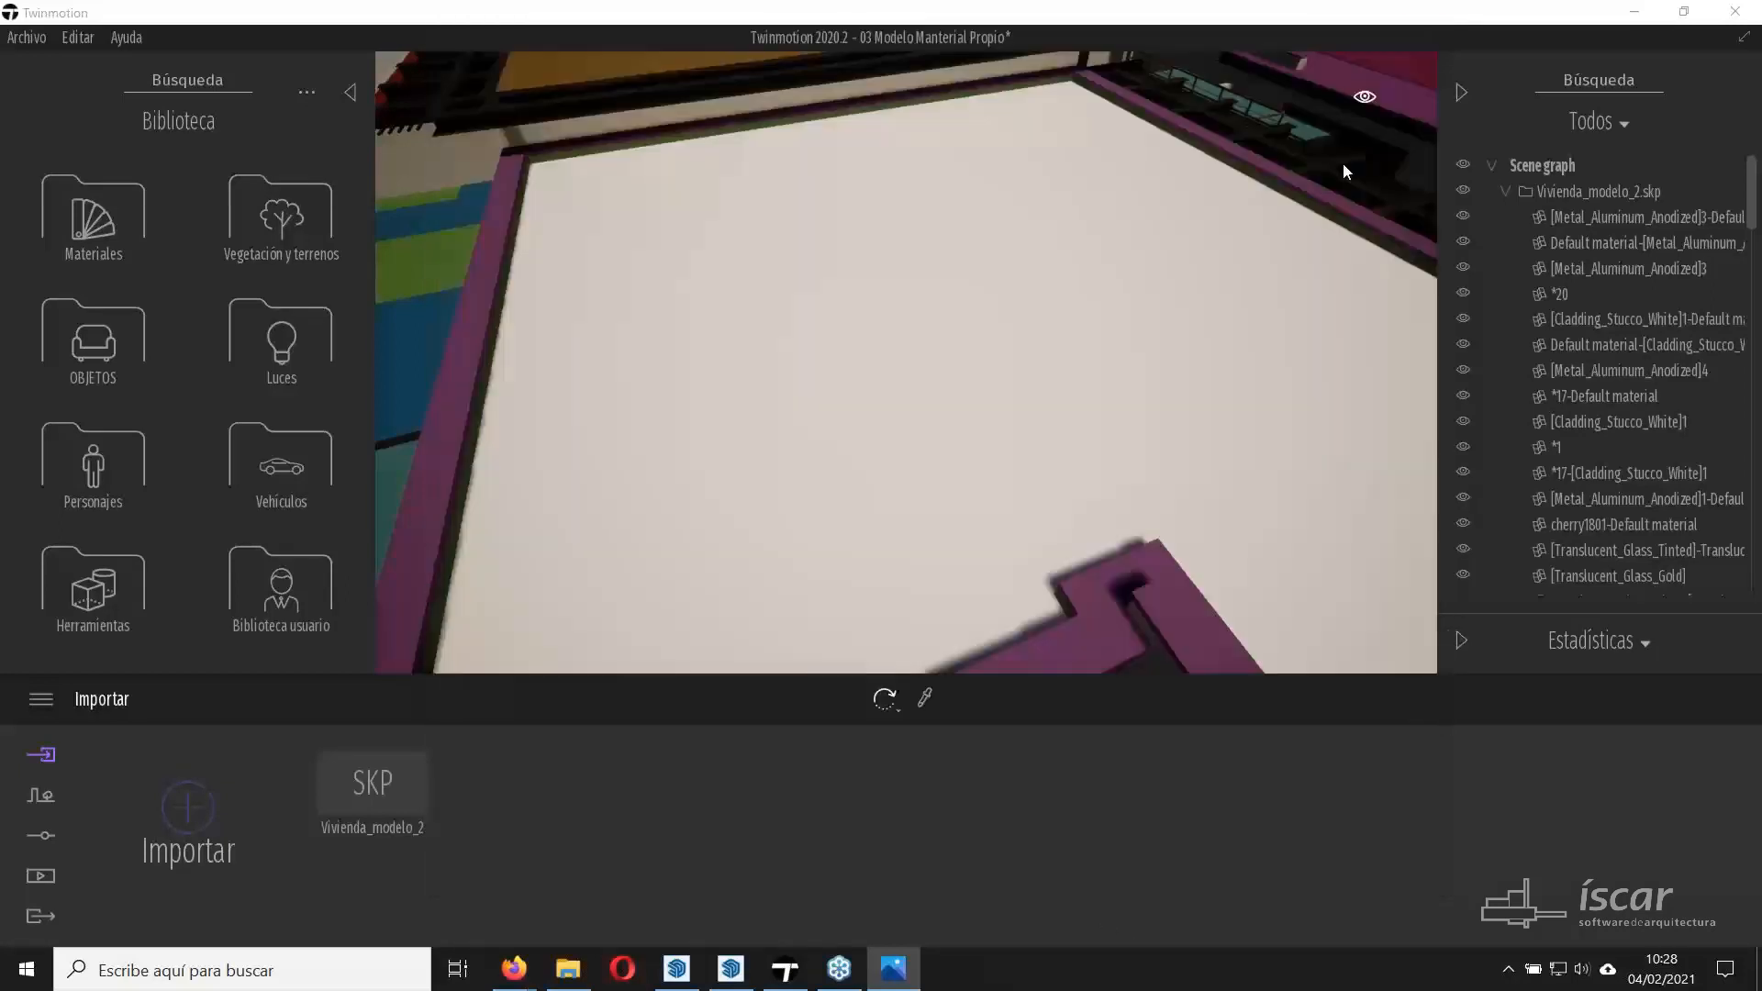
Examine the natural ground materials in the library, including Pebbles, for a gravel suited to the flat roof.
{"action": "left_click", "coordinate": [281, 217]}
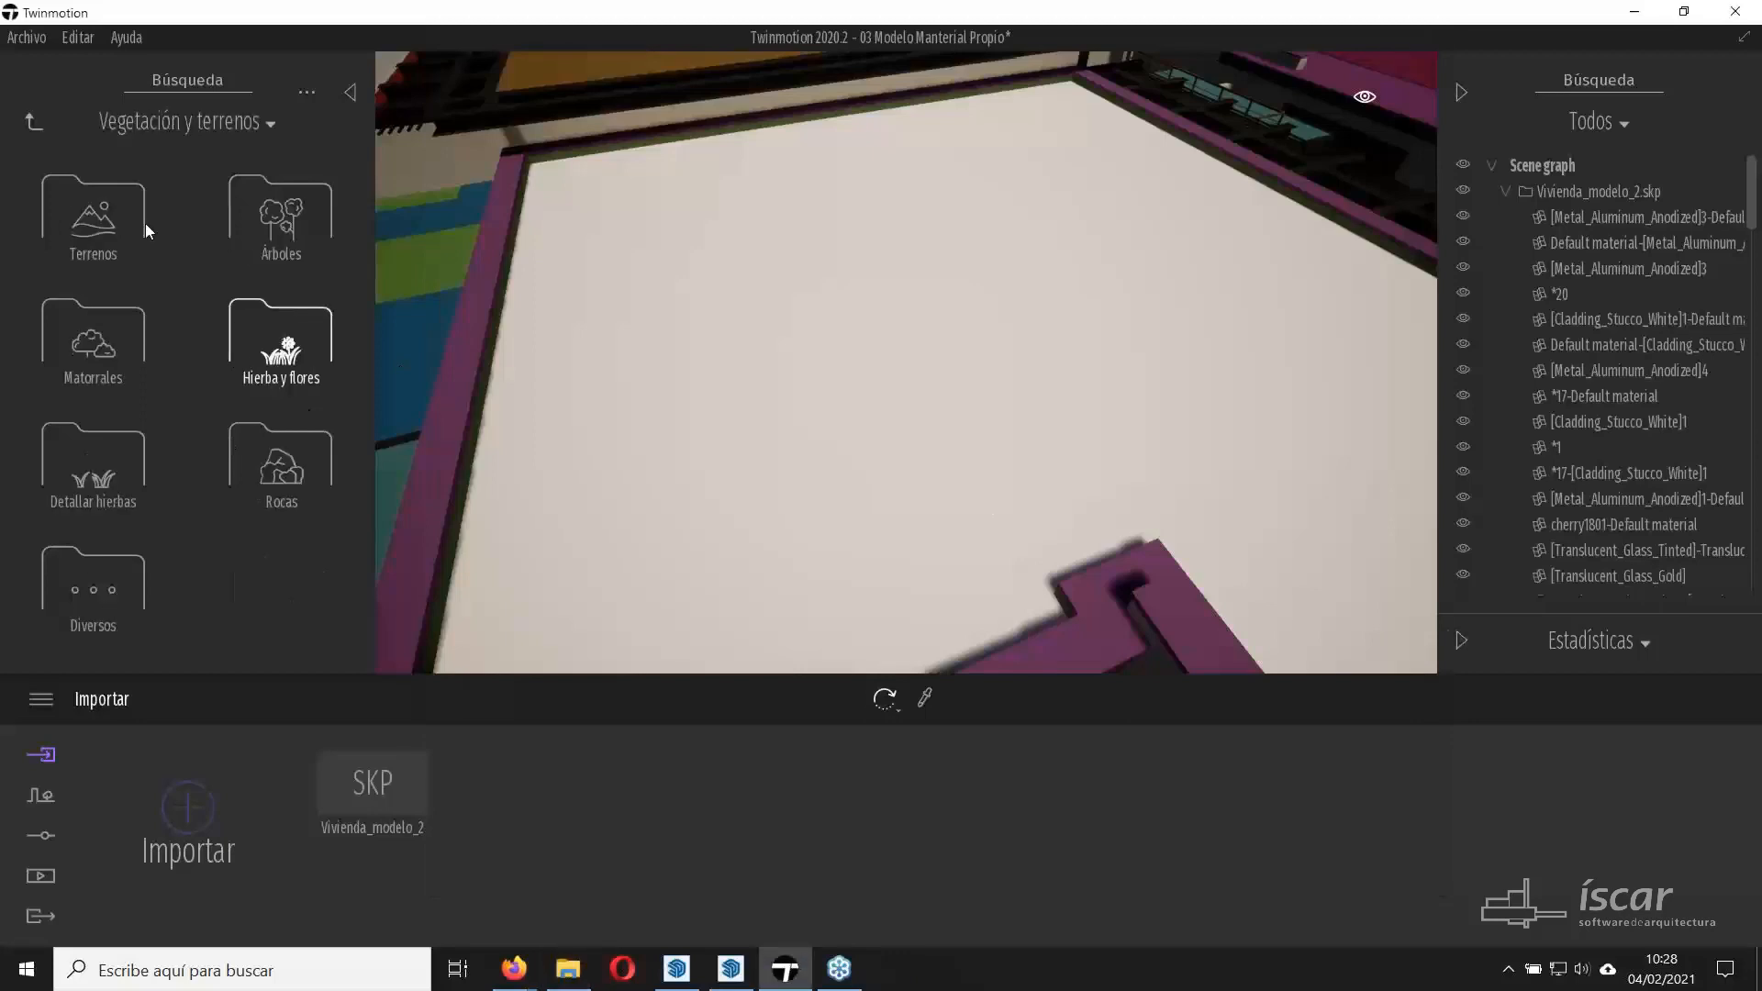
{"action": "left_click", "coordinate": [45, 164]}
{"action": "left_click", "coordinate": [92, 229]}
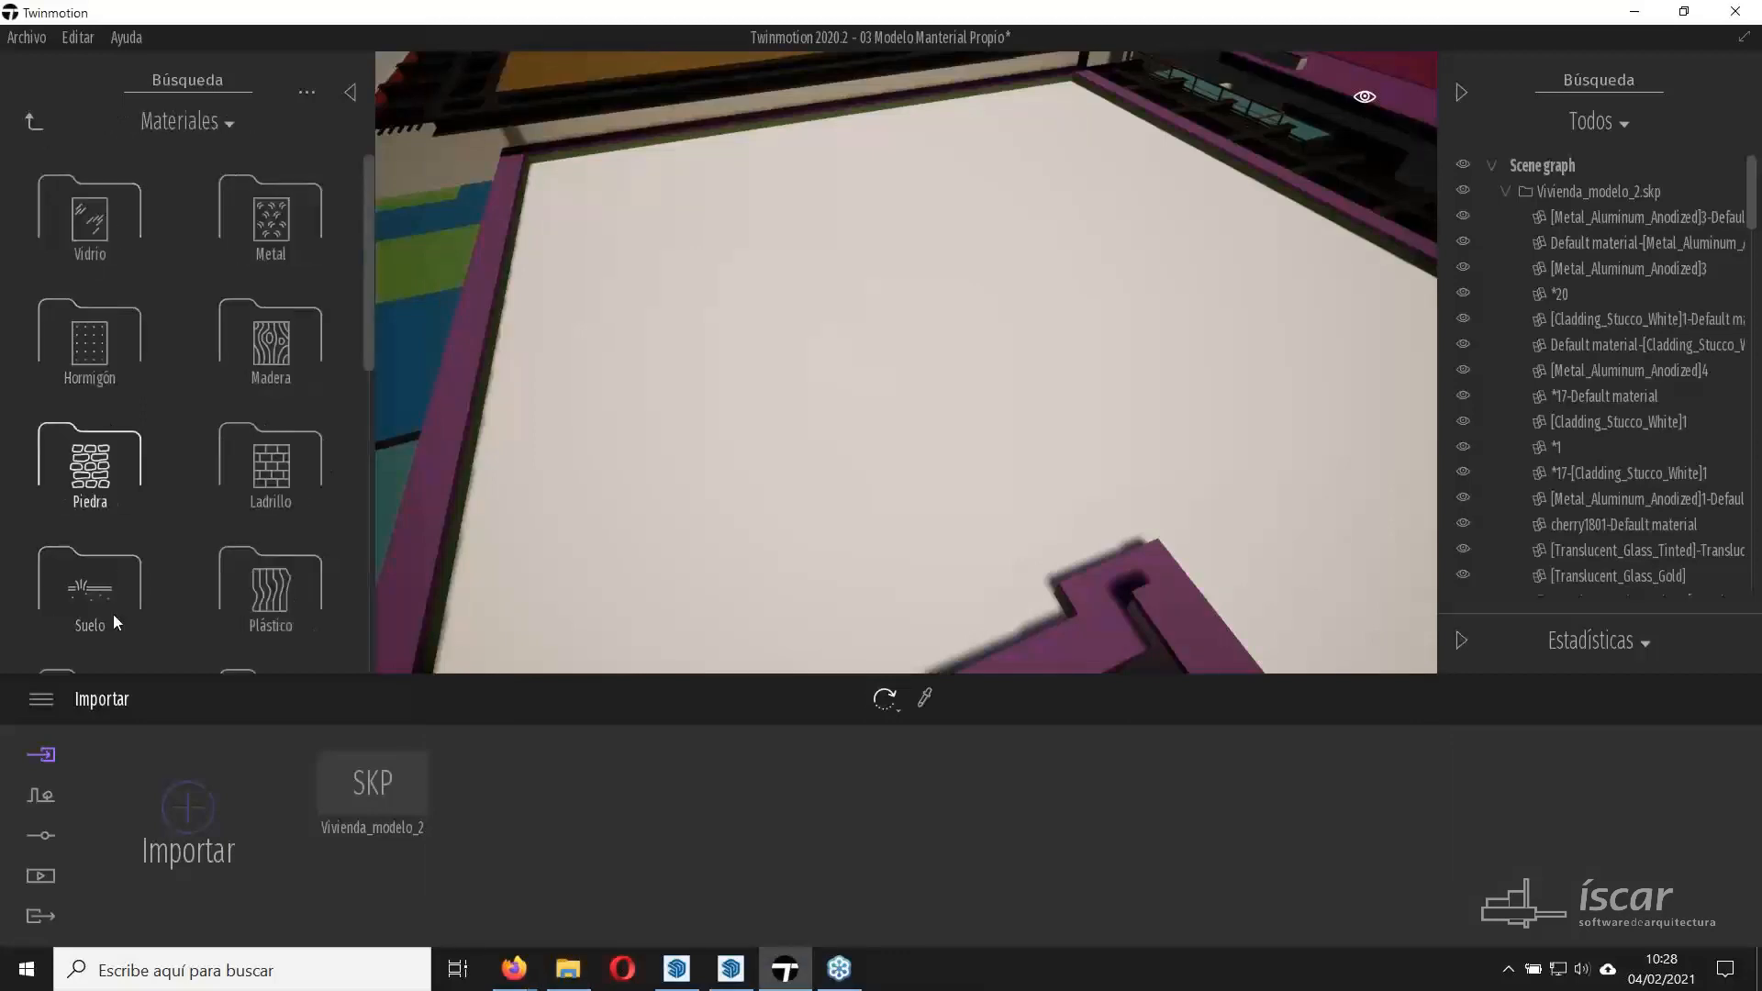
{"action": "left_click", "coordinate": [108, 596]}
{"action": "left_click", "coordinate": [245, 228]}
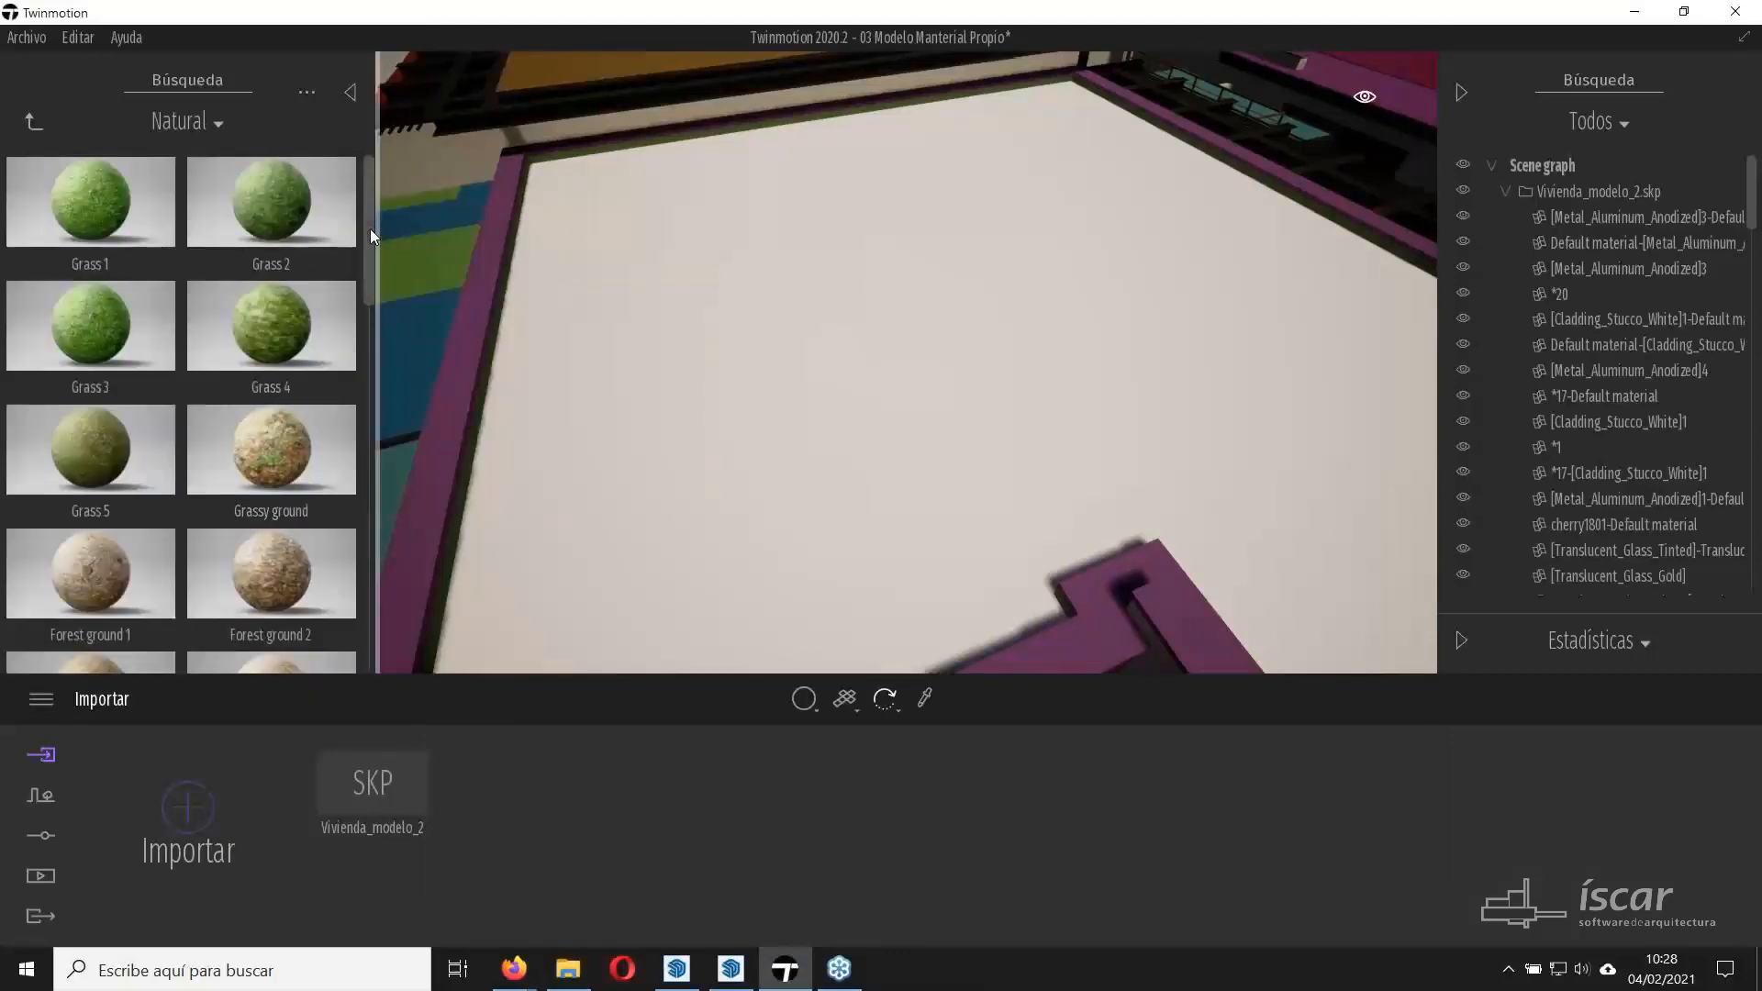
{"action": "left_click_drag", "start_coordinate": [371, 229], "coordinate": [367, 371]}
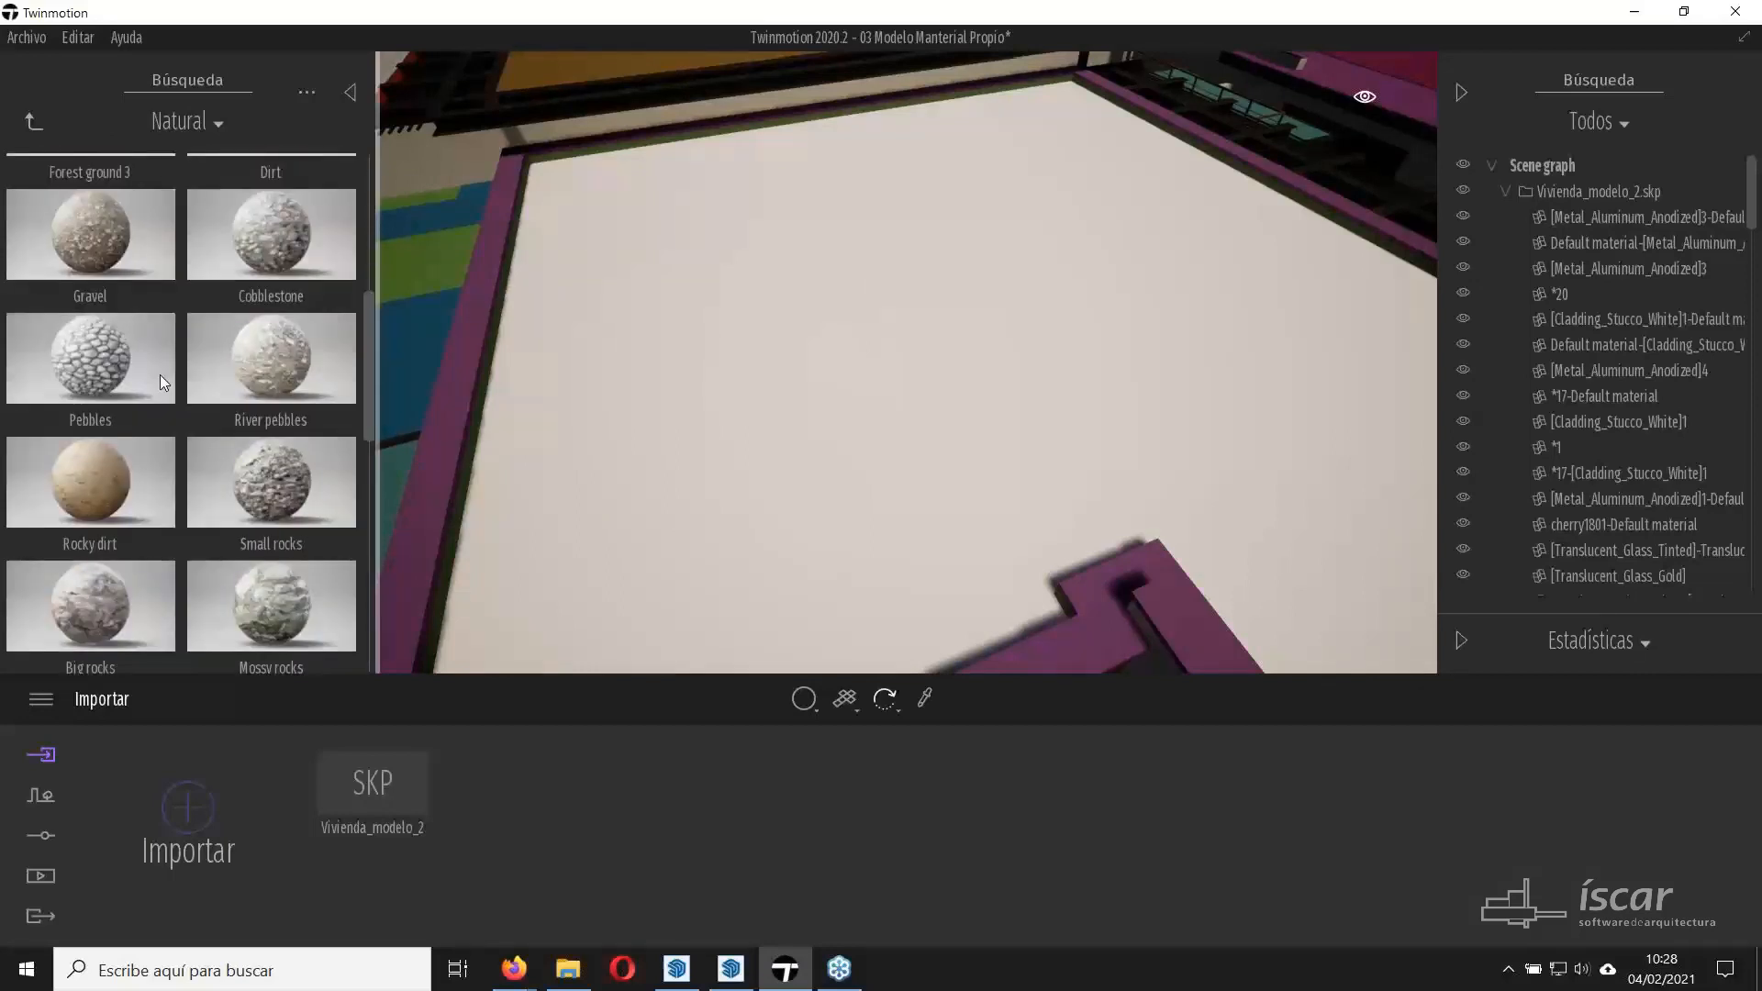
{"action": "left_click", "coordinate": [90, 360]}
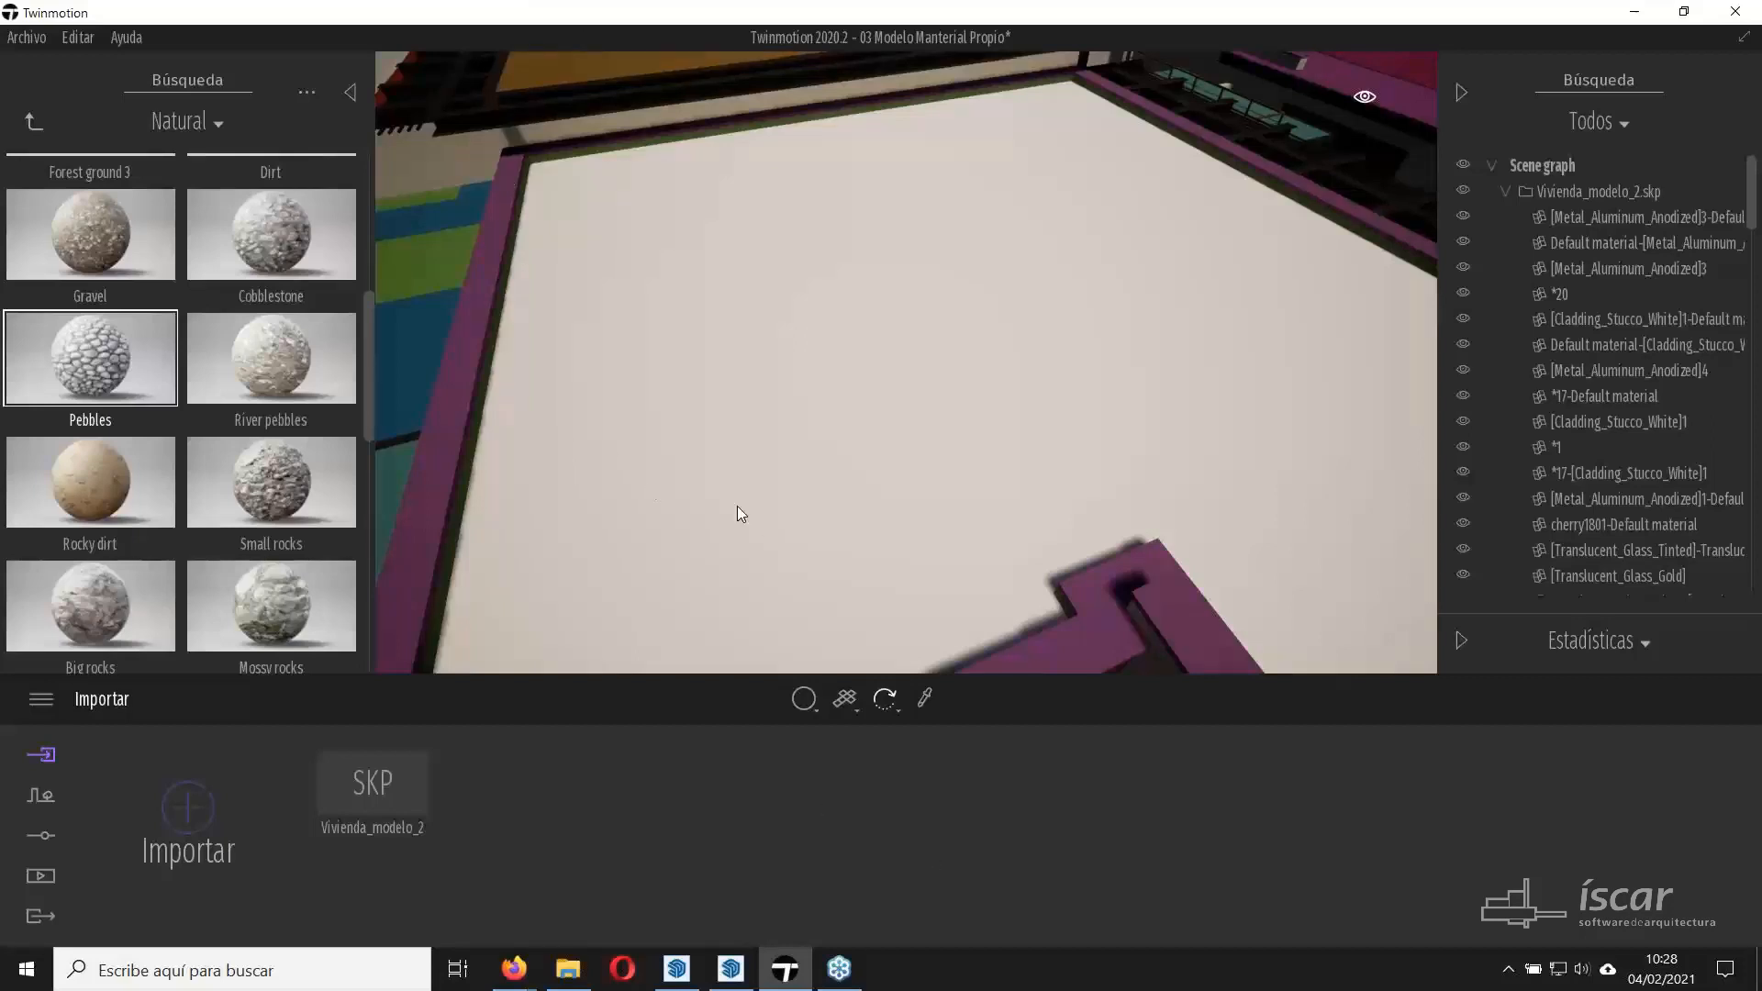
{"action": "left_click", "coordinate": [34, 122]}
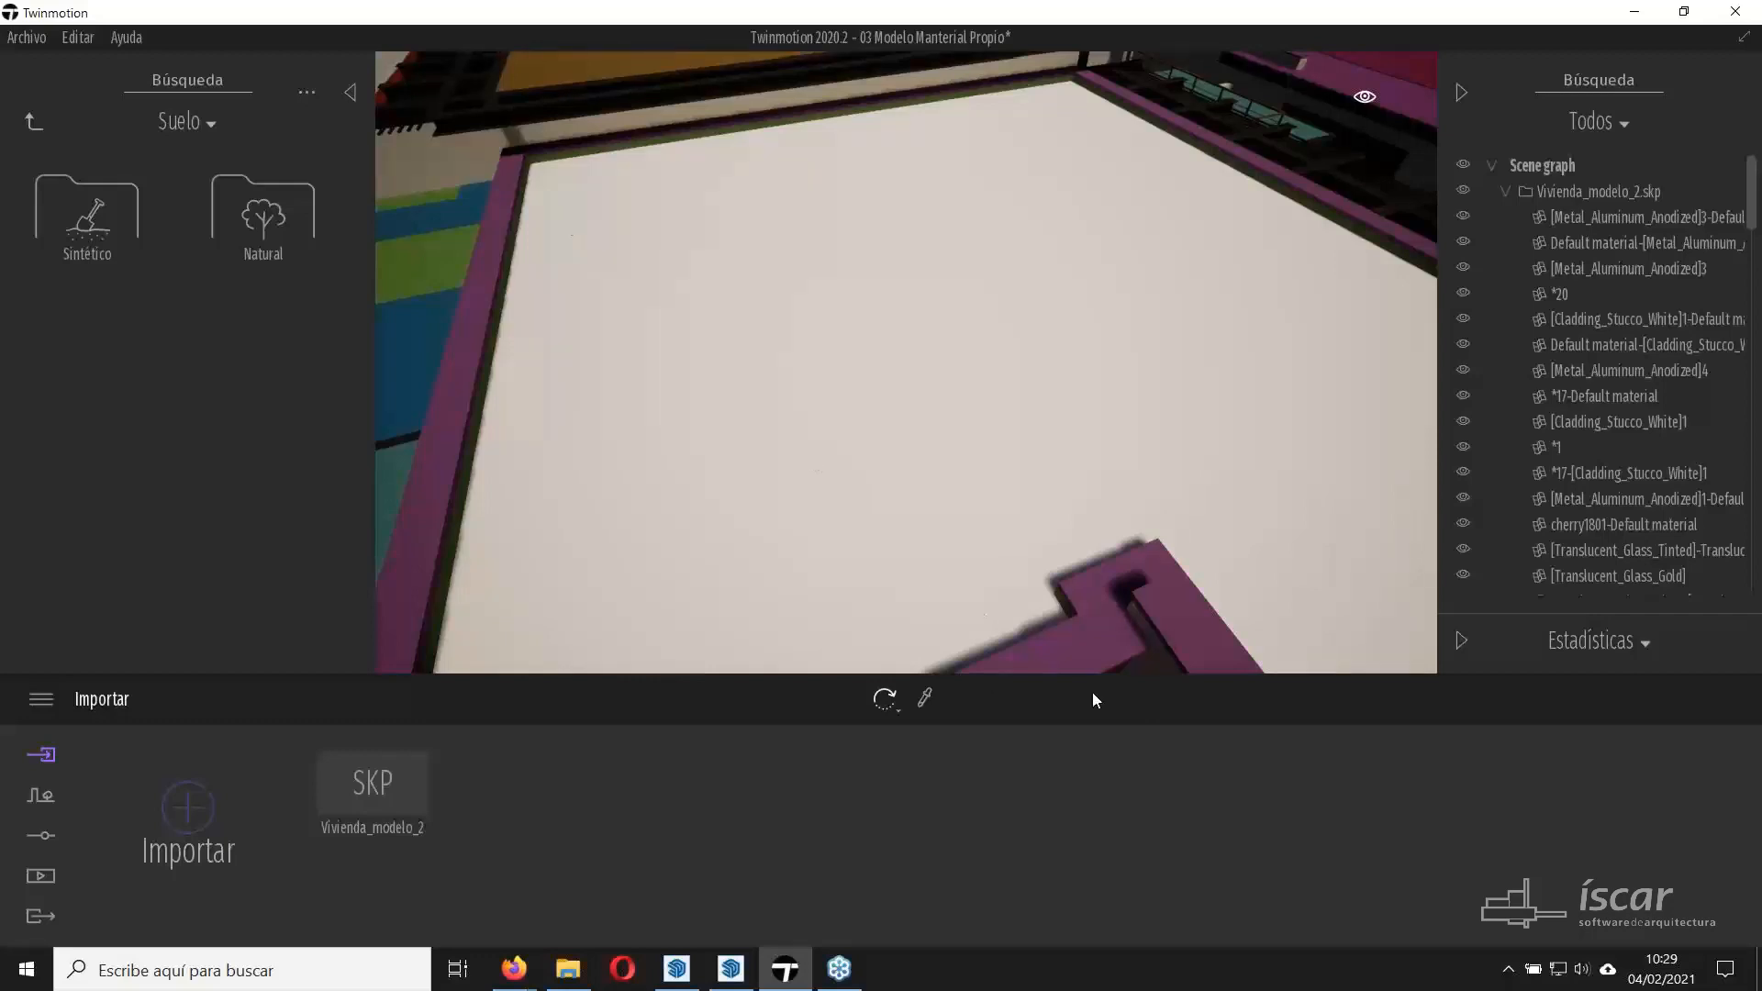
Pick the white roof's material and load the gravel image from the Material Grava folder as its color texture.
{"action": "left_click", "coordinate": [855, 387]}
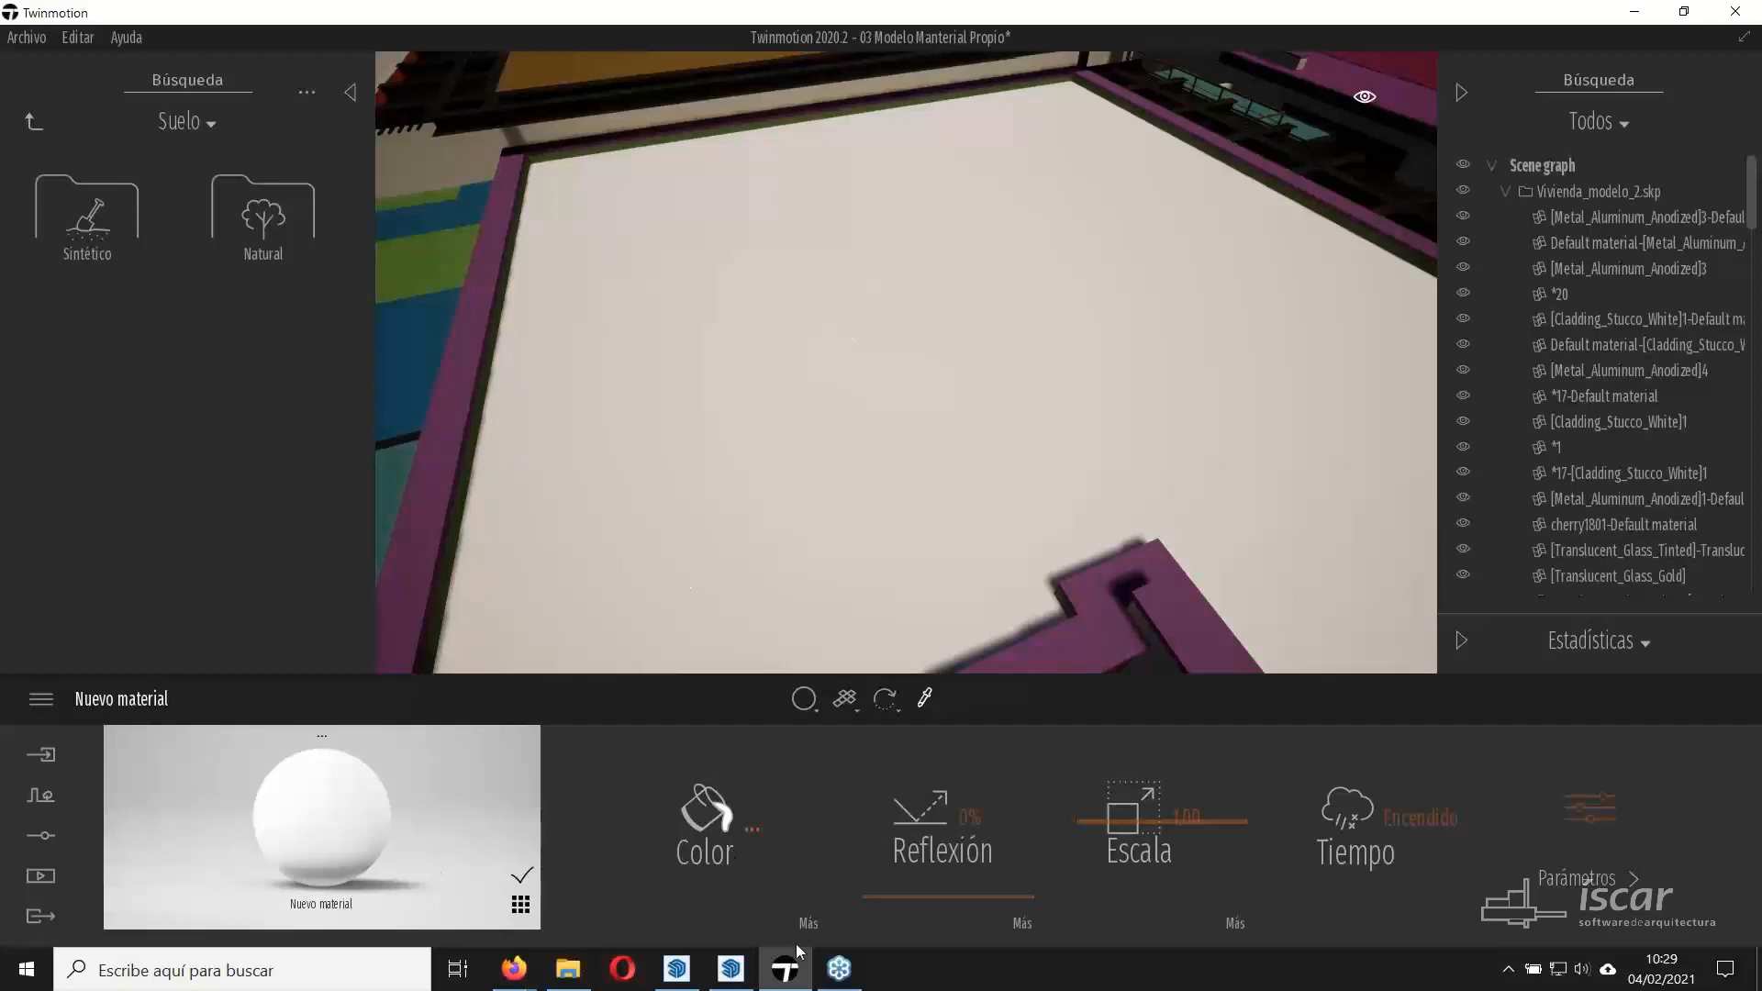
{"action": "left_click", "coordinate": [767, 816]}
{"action": "right_click", "coordinate": [767, 817]}
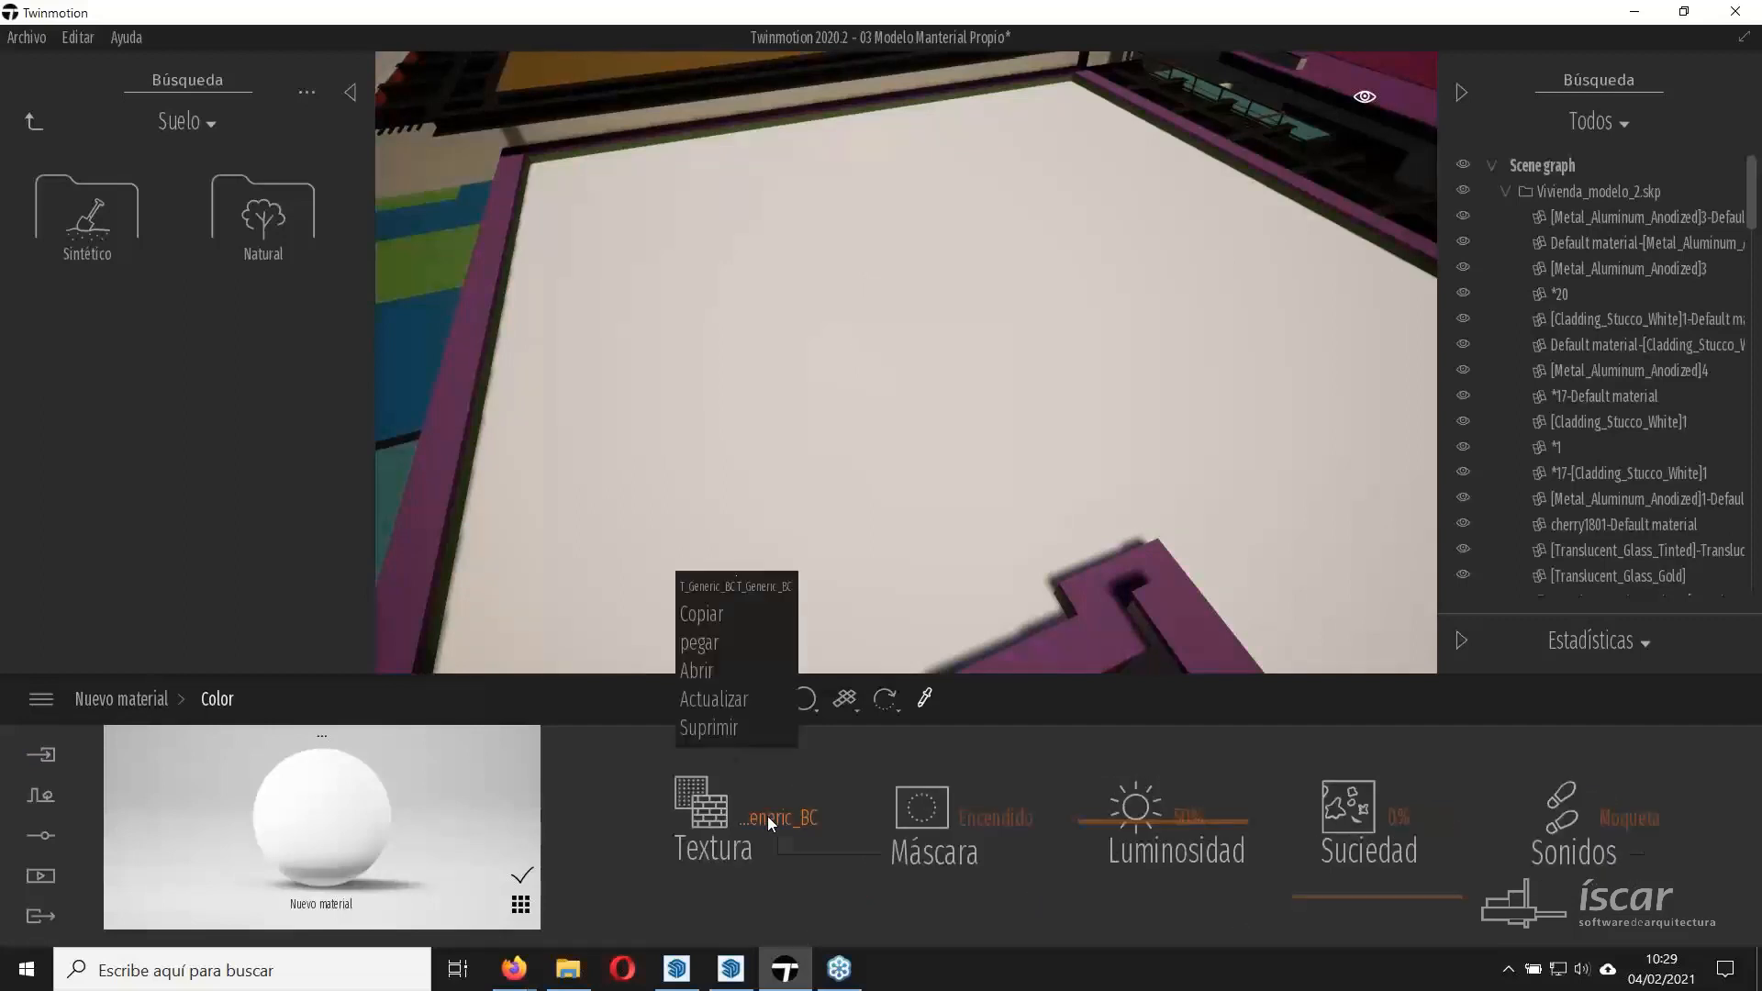
{"action": "left_click", "coordinate": [697, 671]}
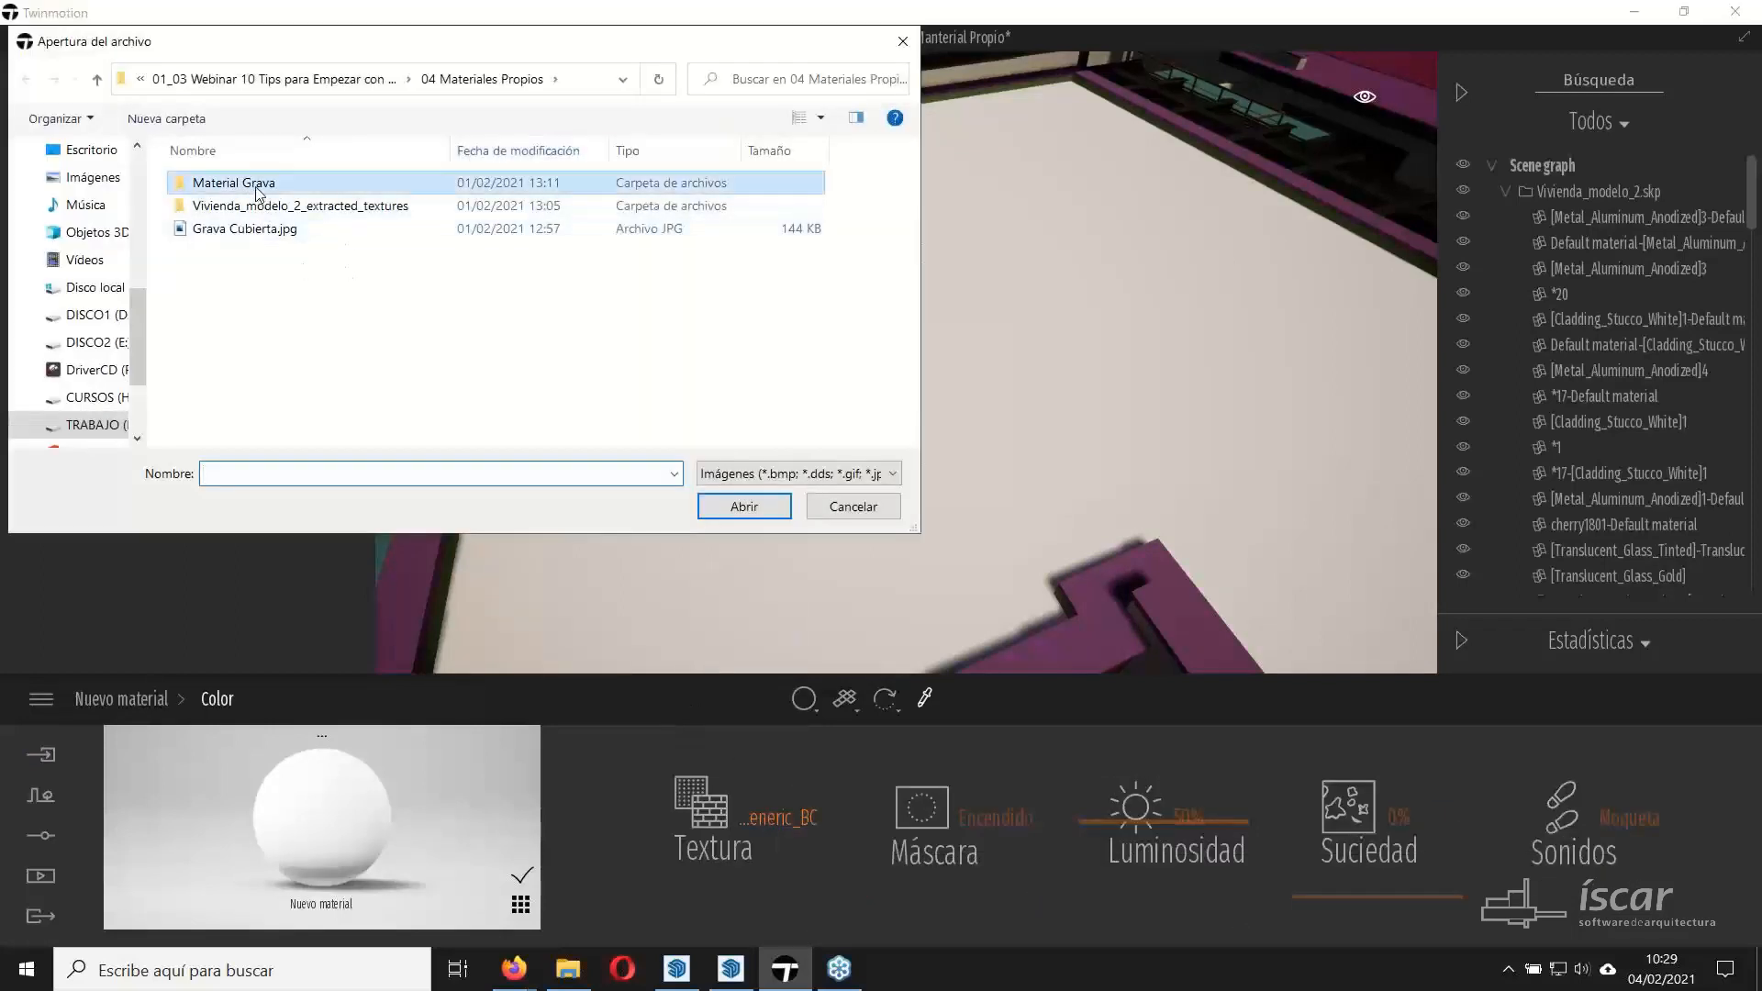
{"action": "double_click", "coordinate": [241, 174]}
{"action": "left_click", "coordinate": [349, 228]}
{"action": "left_click", "coordinate": [742, 505]}
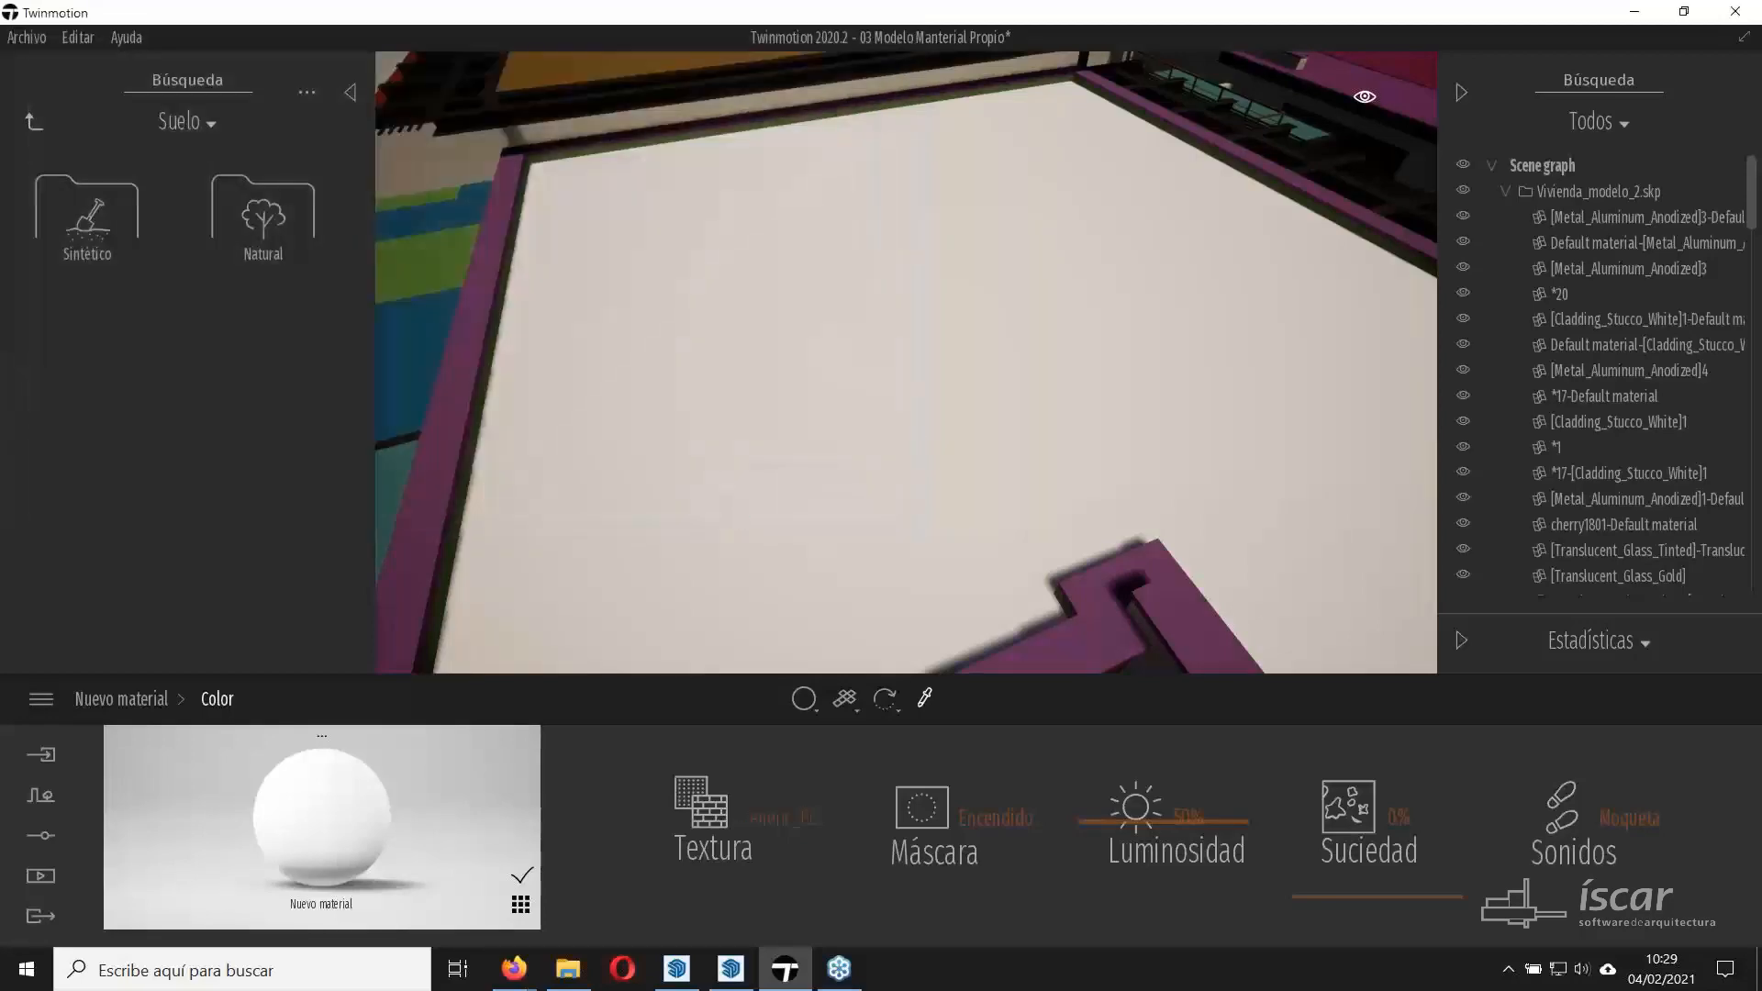
{"action": "right_click_drag", "start_coordinate": [768, 592], "coordinate": [808, 592]}
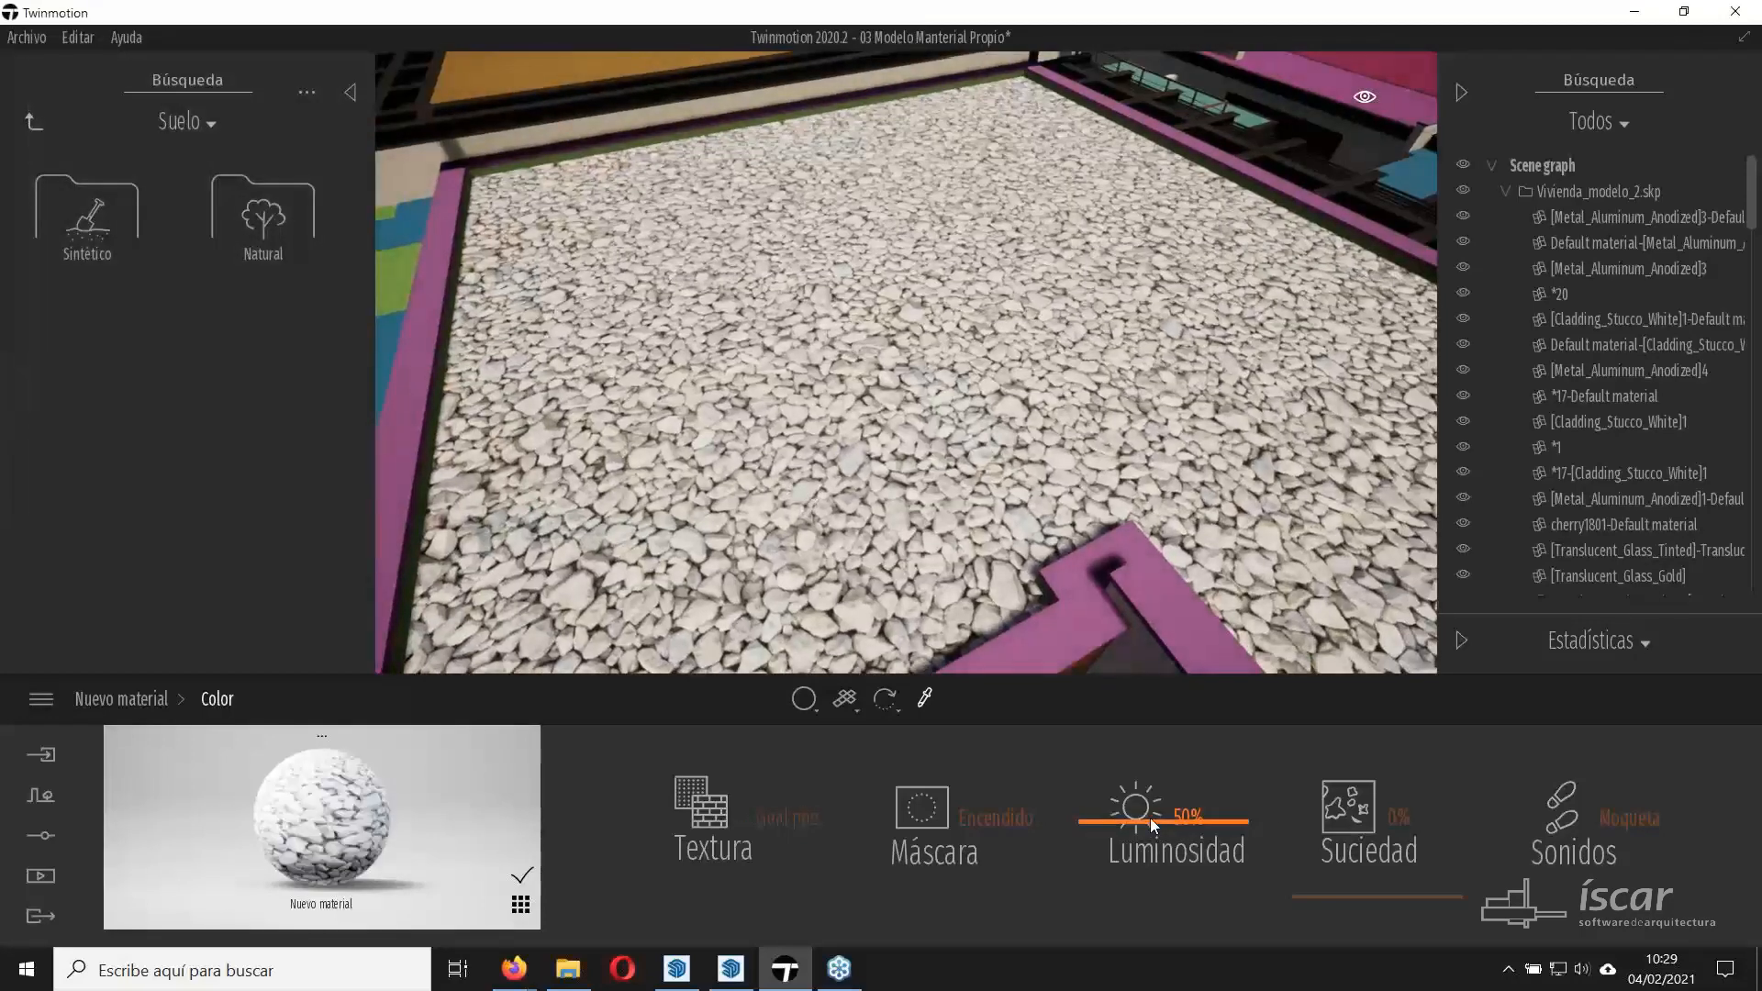
Set the scale of the roof's gravel material to 0.40 and inspect the stones up close.
{"action": "left_click", "coordinate": [122, 699]}
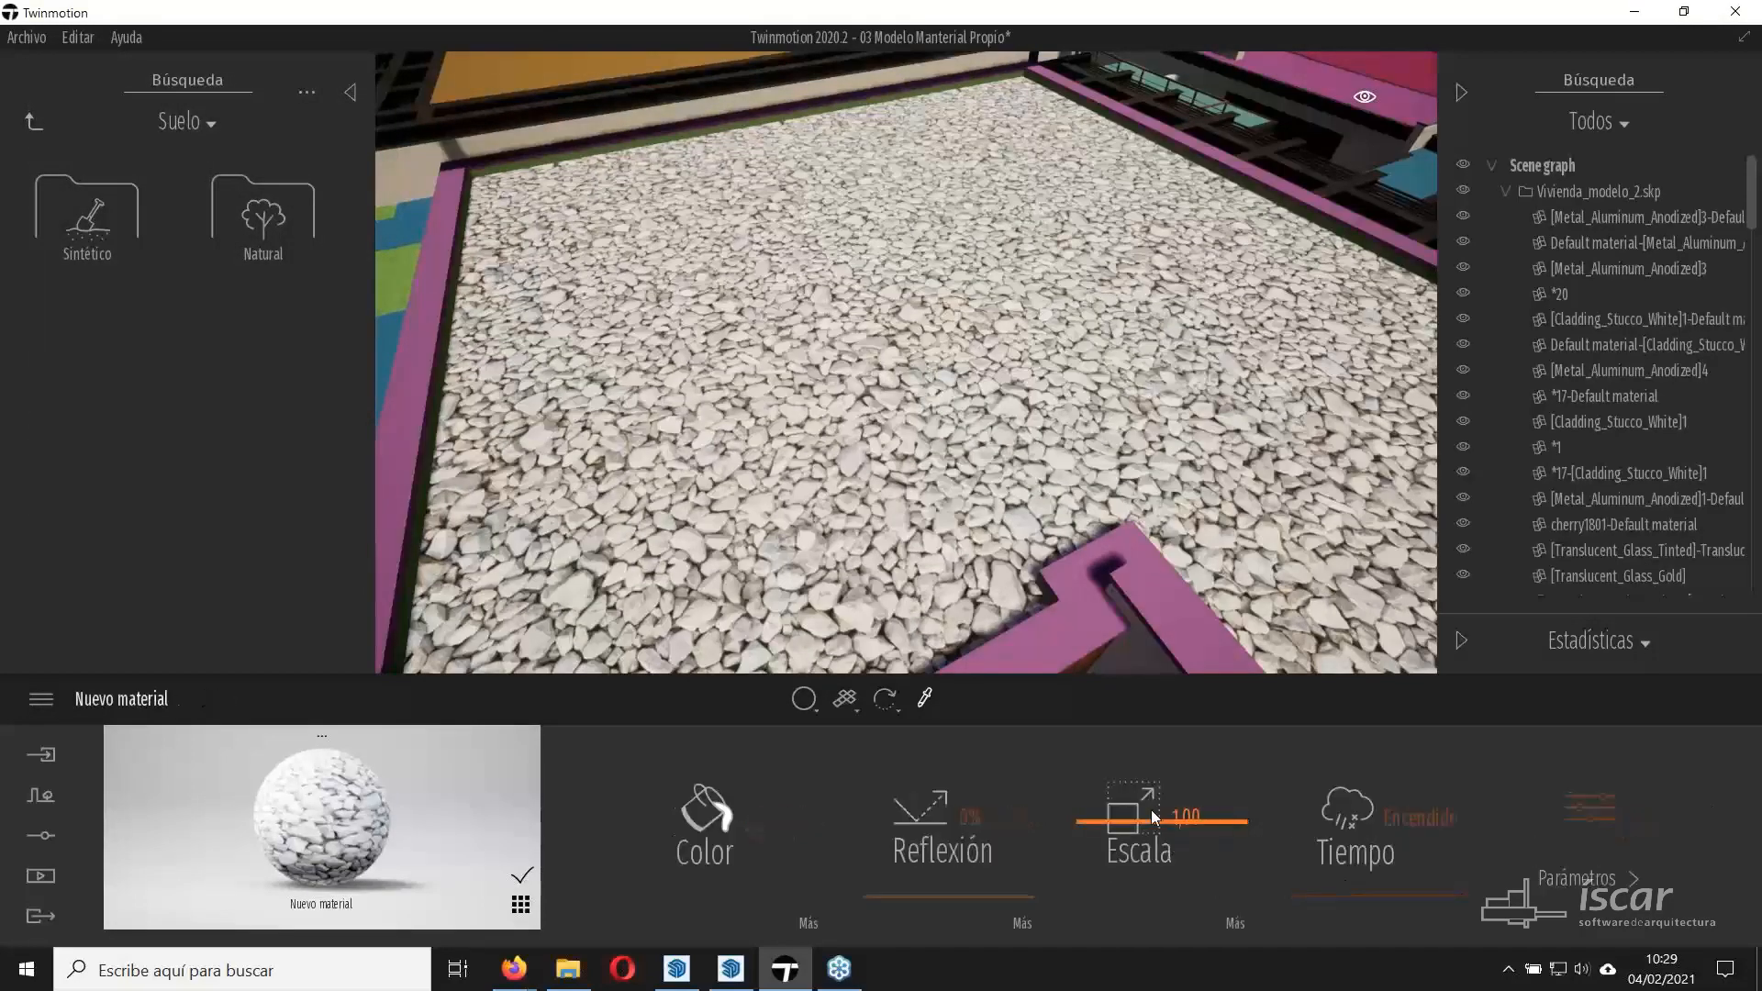
{"action": "left_click_drag", "start_coordinate": [1144, 823], "coordinate": [1145, 874]}
{"action": "scroll", "coordinate": [979, 535], "scroll_direction": "up", "scroll_amount": 8}
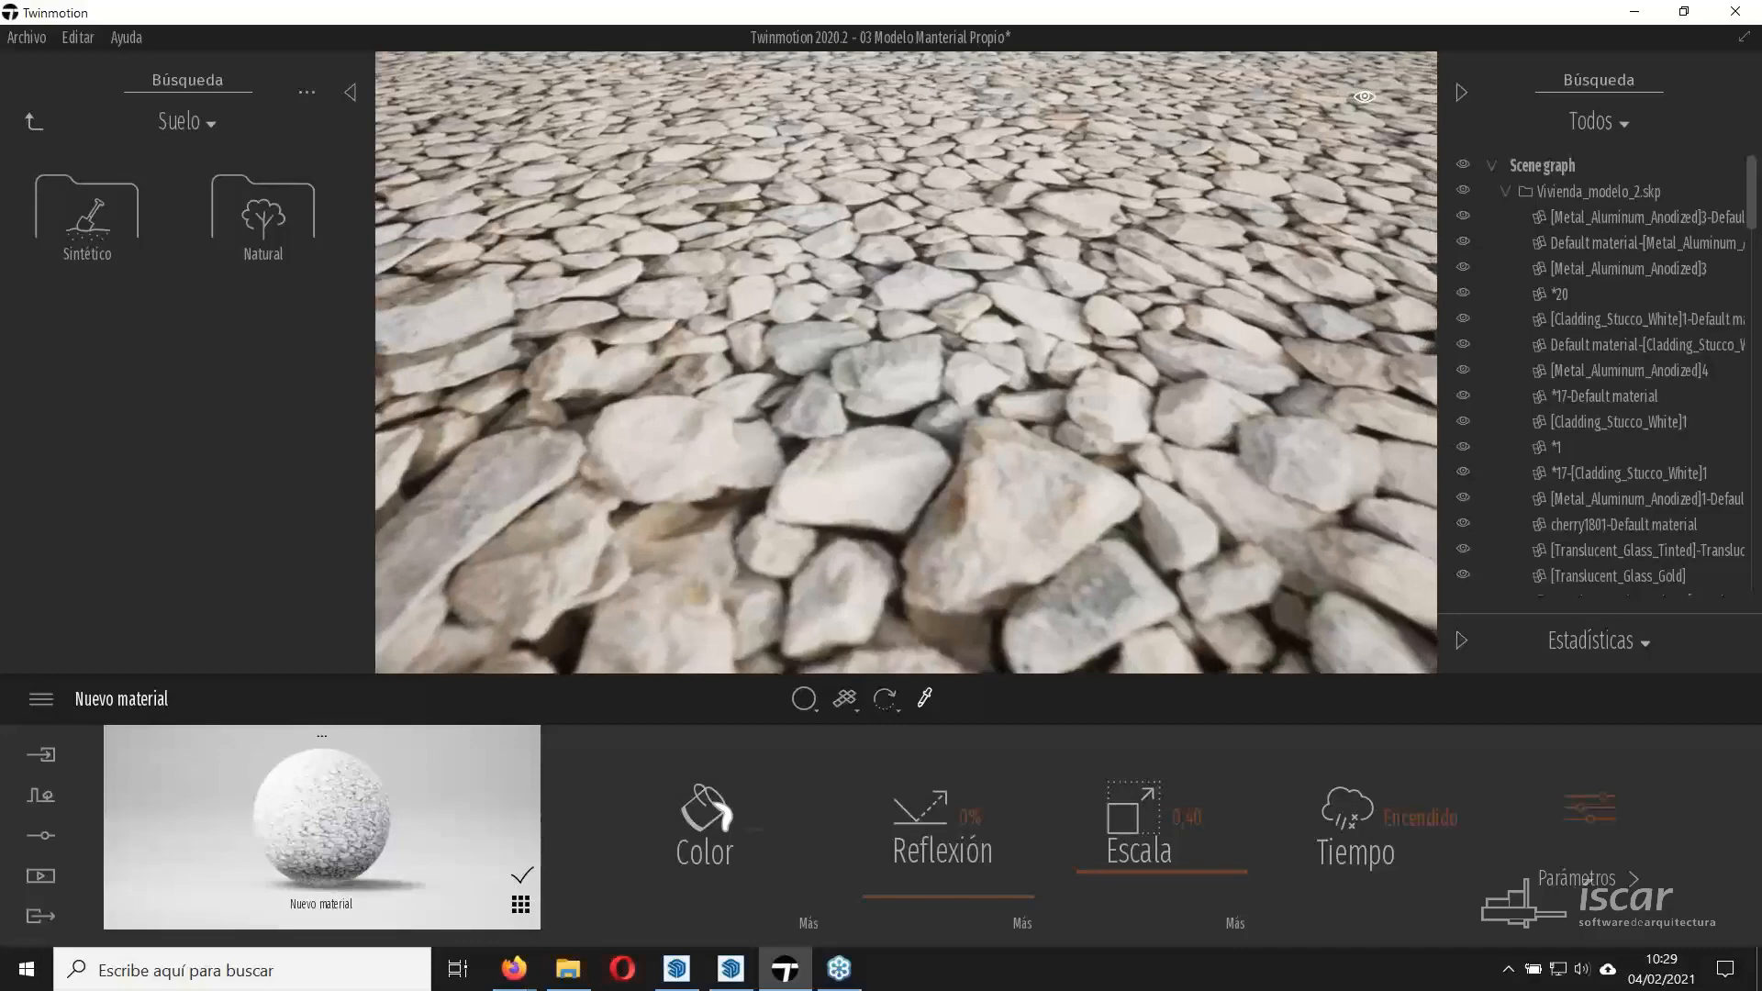
{"action": "right_click_drag", "start_coordinate": [979, 535], "coordinate": [1194, 428]}
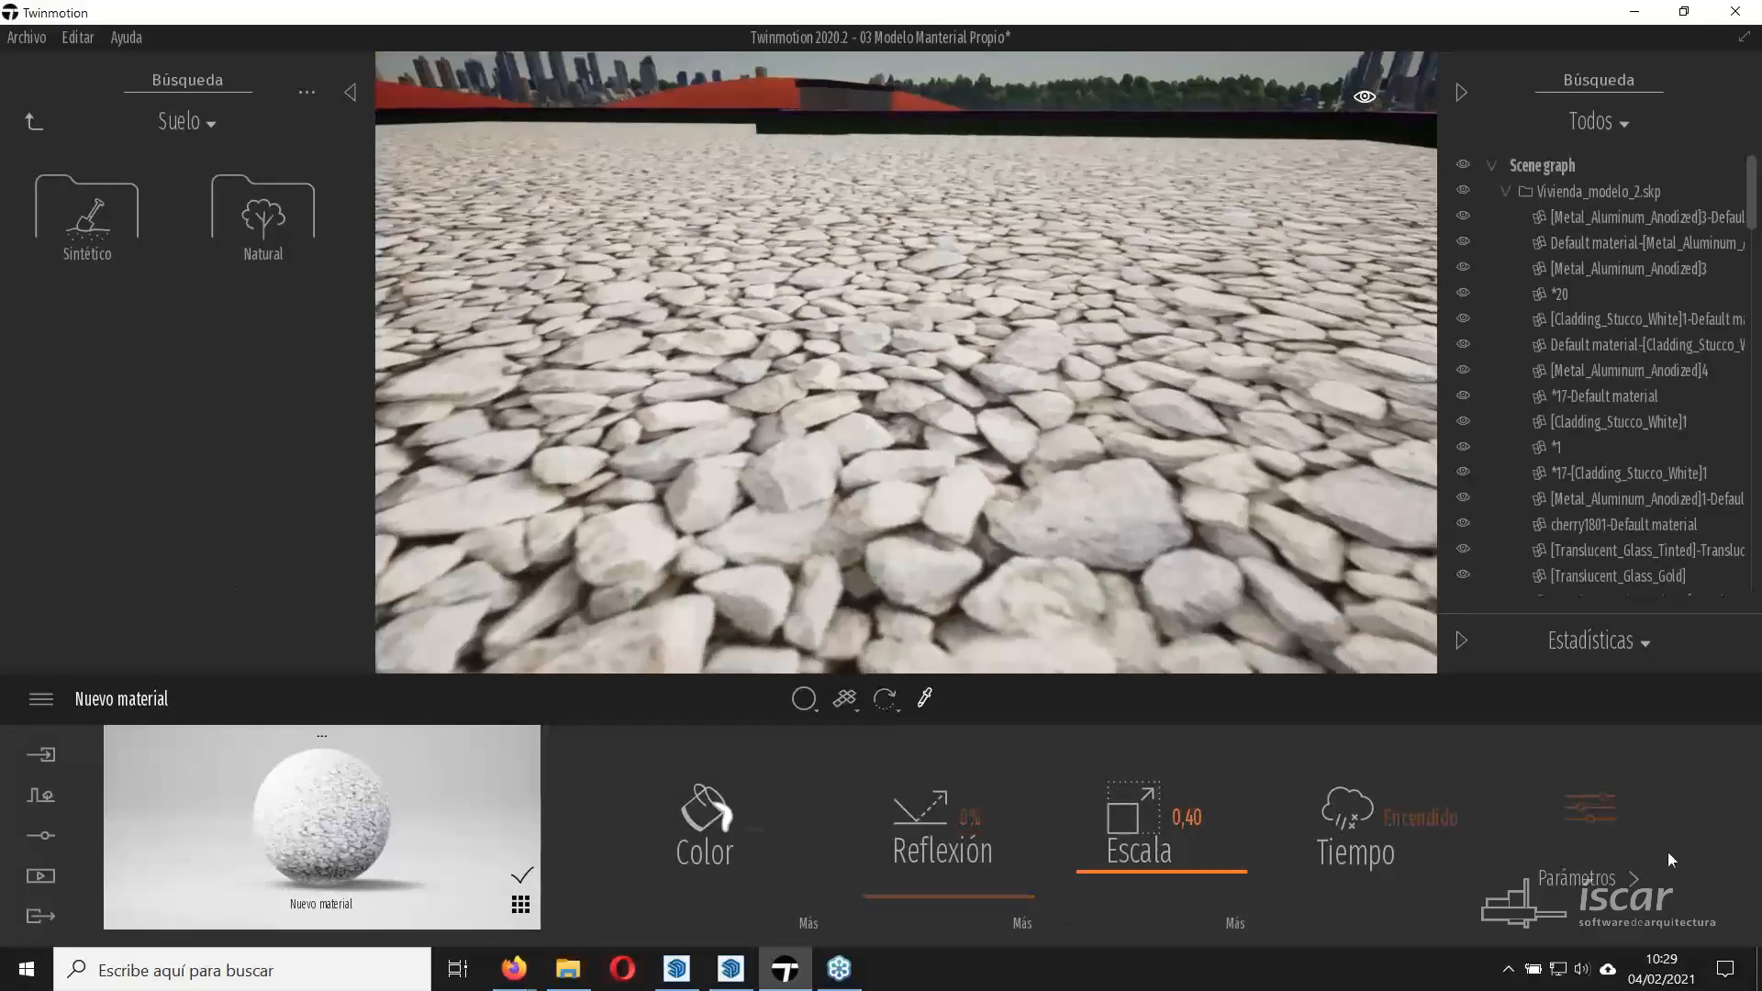
Replace the relief texture of the gravel material with the gravel relief image from disk.
{"action": "left_click", "coordinate": [1616, 820]}
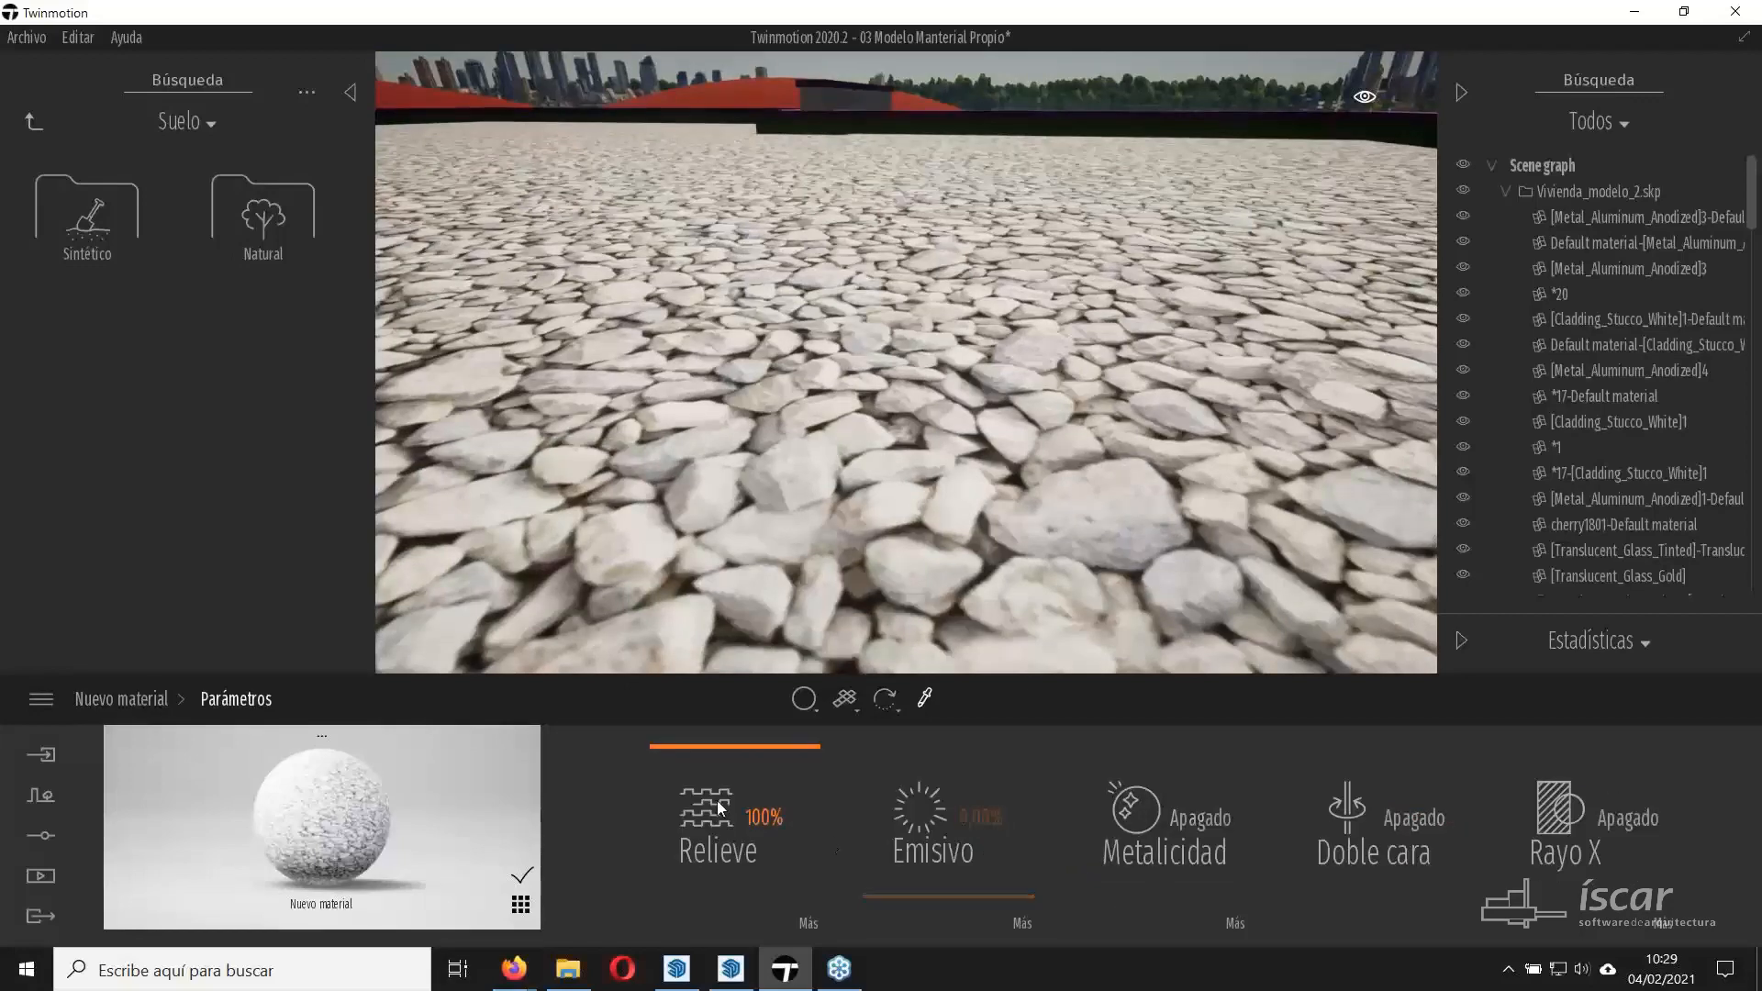
{"action": "left_click", "coordinate": [806, 925]}
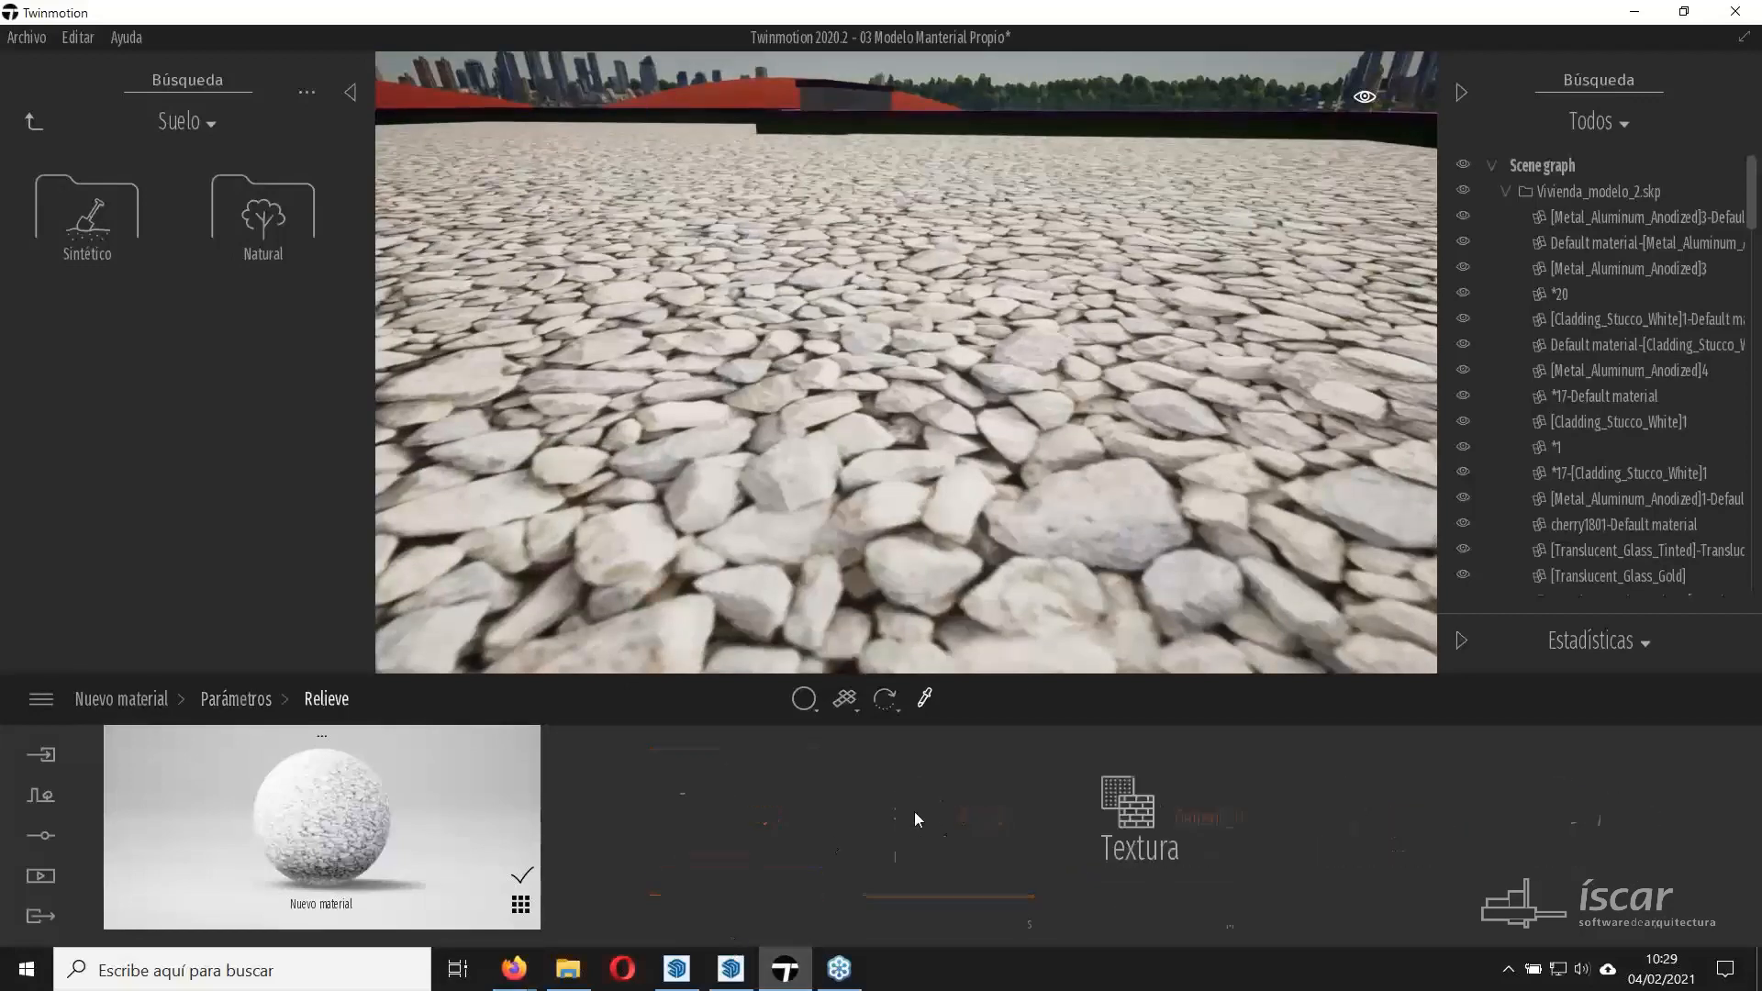
{"action": "left_click", "coordinate": [1204, 818]}
{"action": "left_click", "coordinate": [1132, 655]}
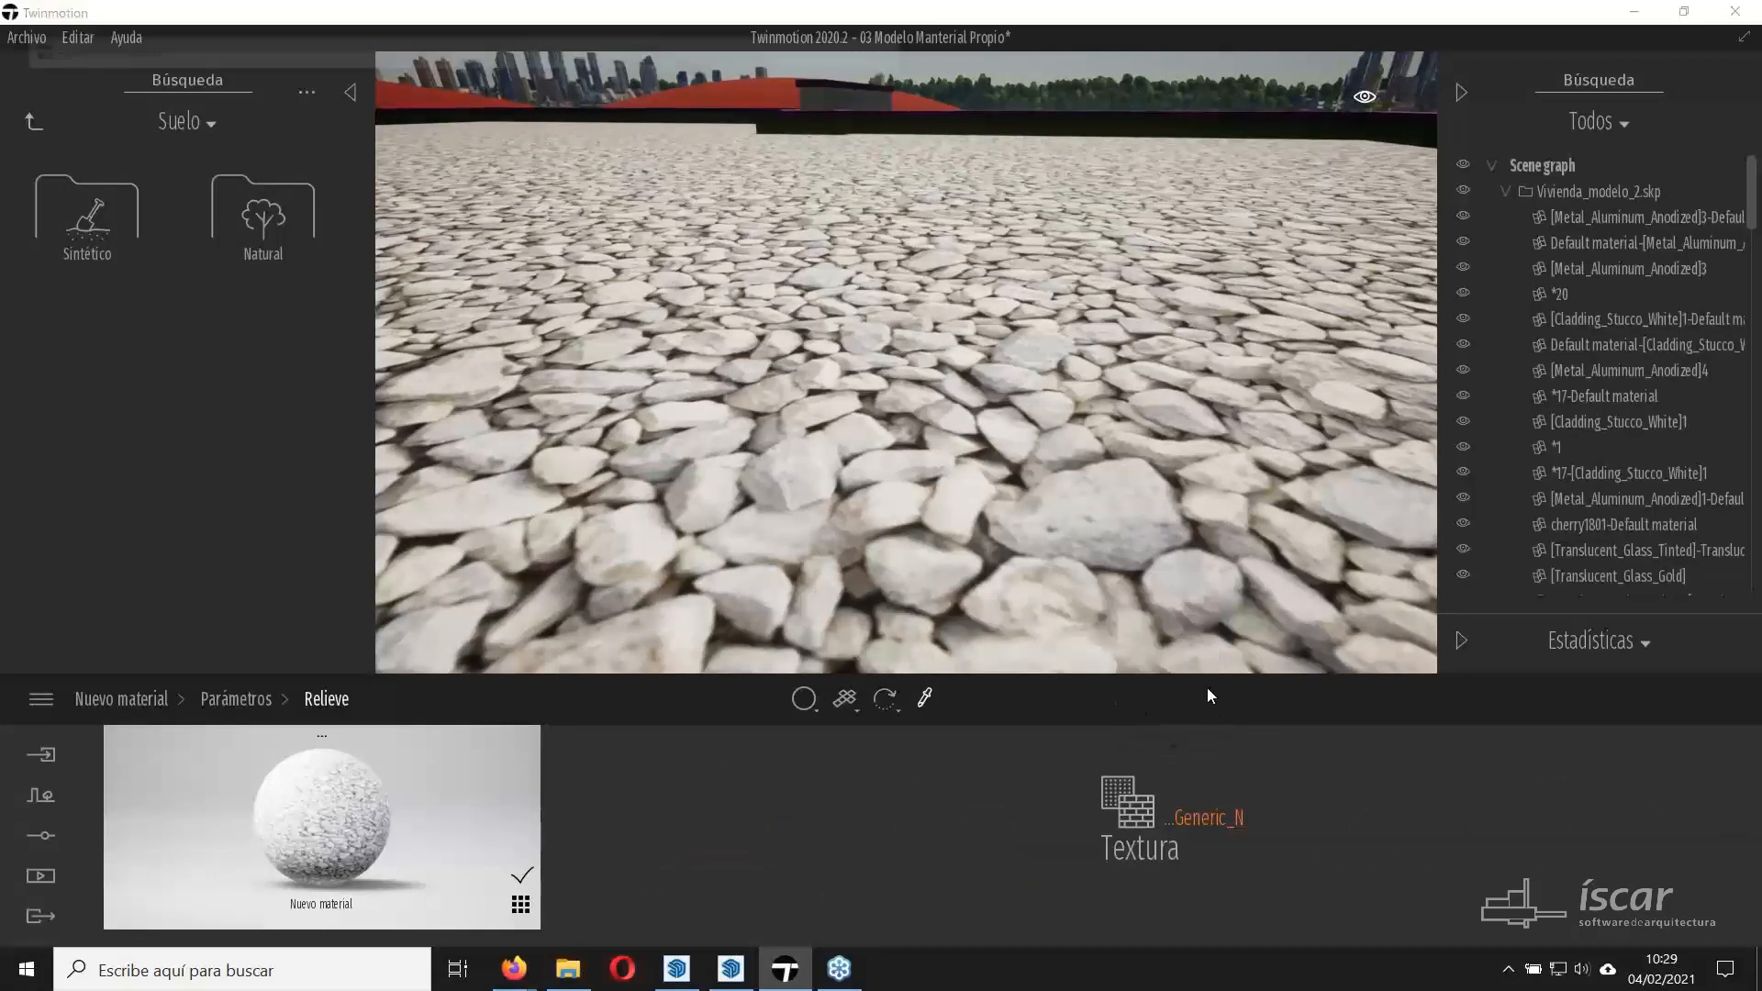
{"action": "left_click", "coordinate": [599, 195]}
{"action": "left_click", "coordinate": [739, 506]}
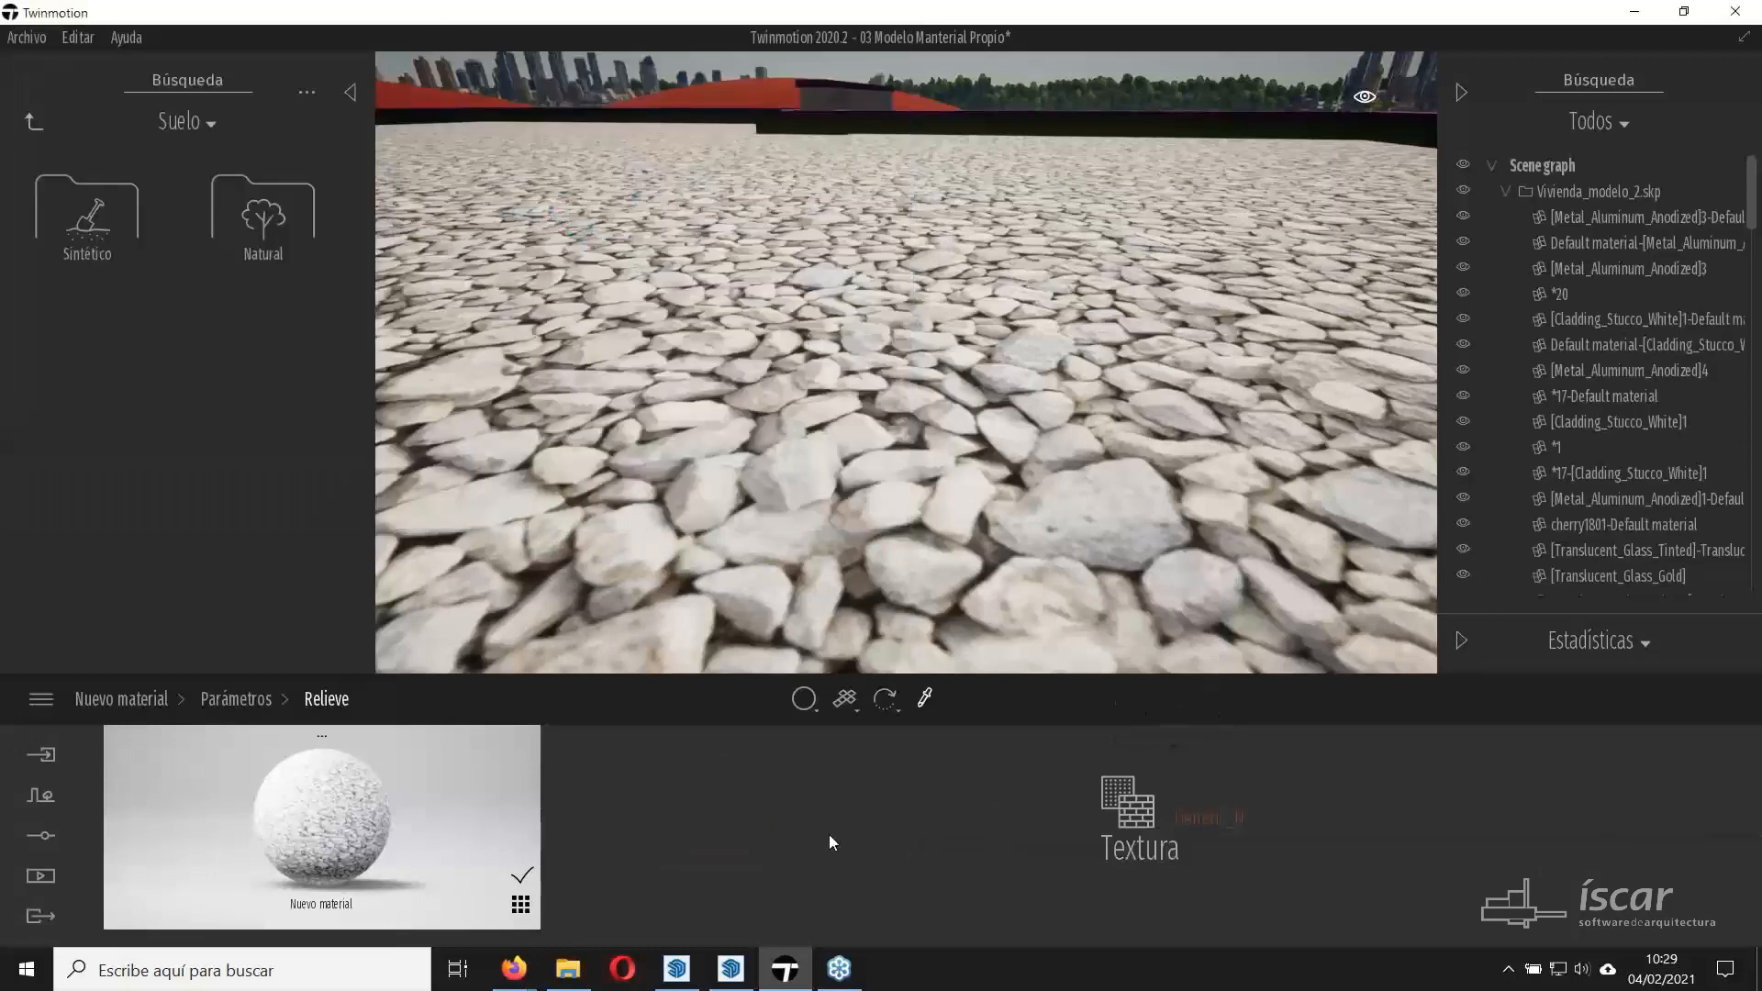
{"action": "left_click", "coordinate": [236, 698]}
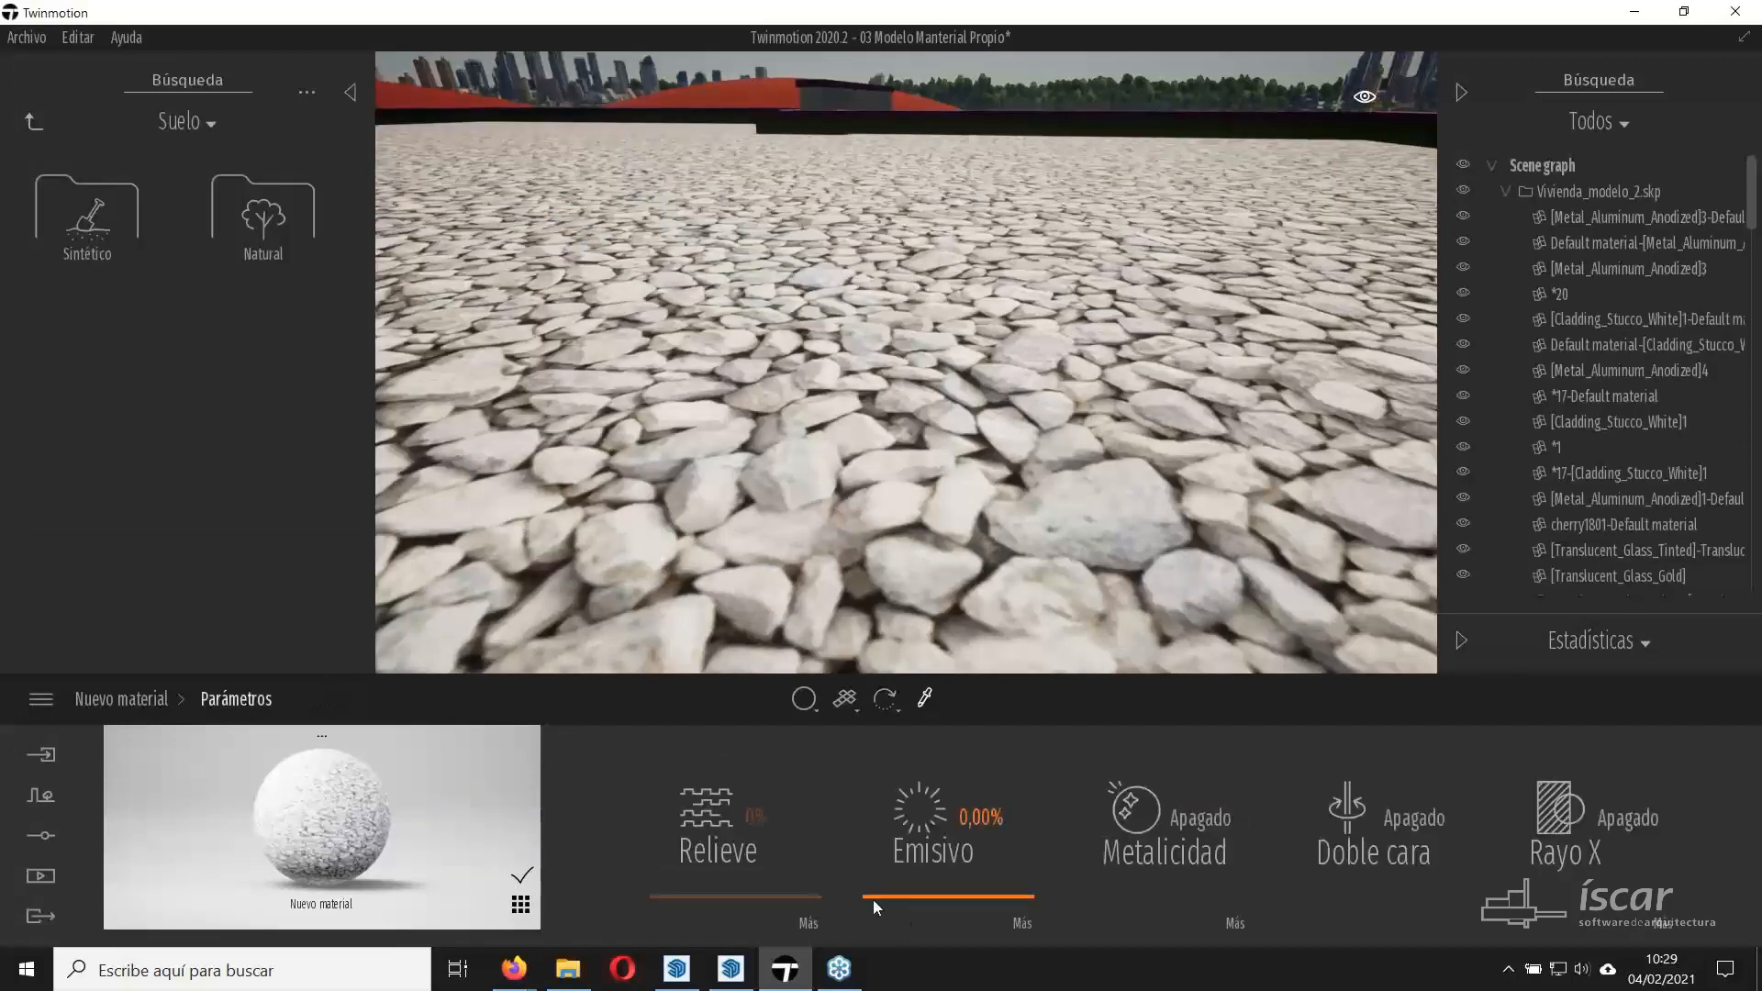
Set the relief of the gravel material to 100% and check the stones on the roof.
{"action": "left_click_drag", "start_coordinate": [718, 895], "coordinate": [772, 724]}
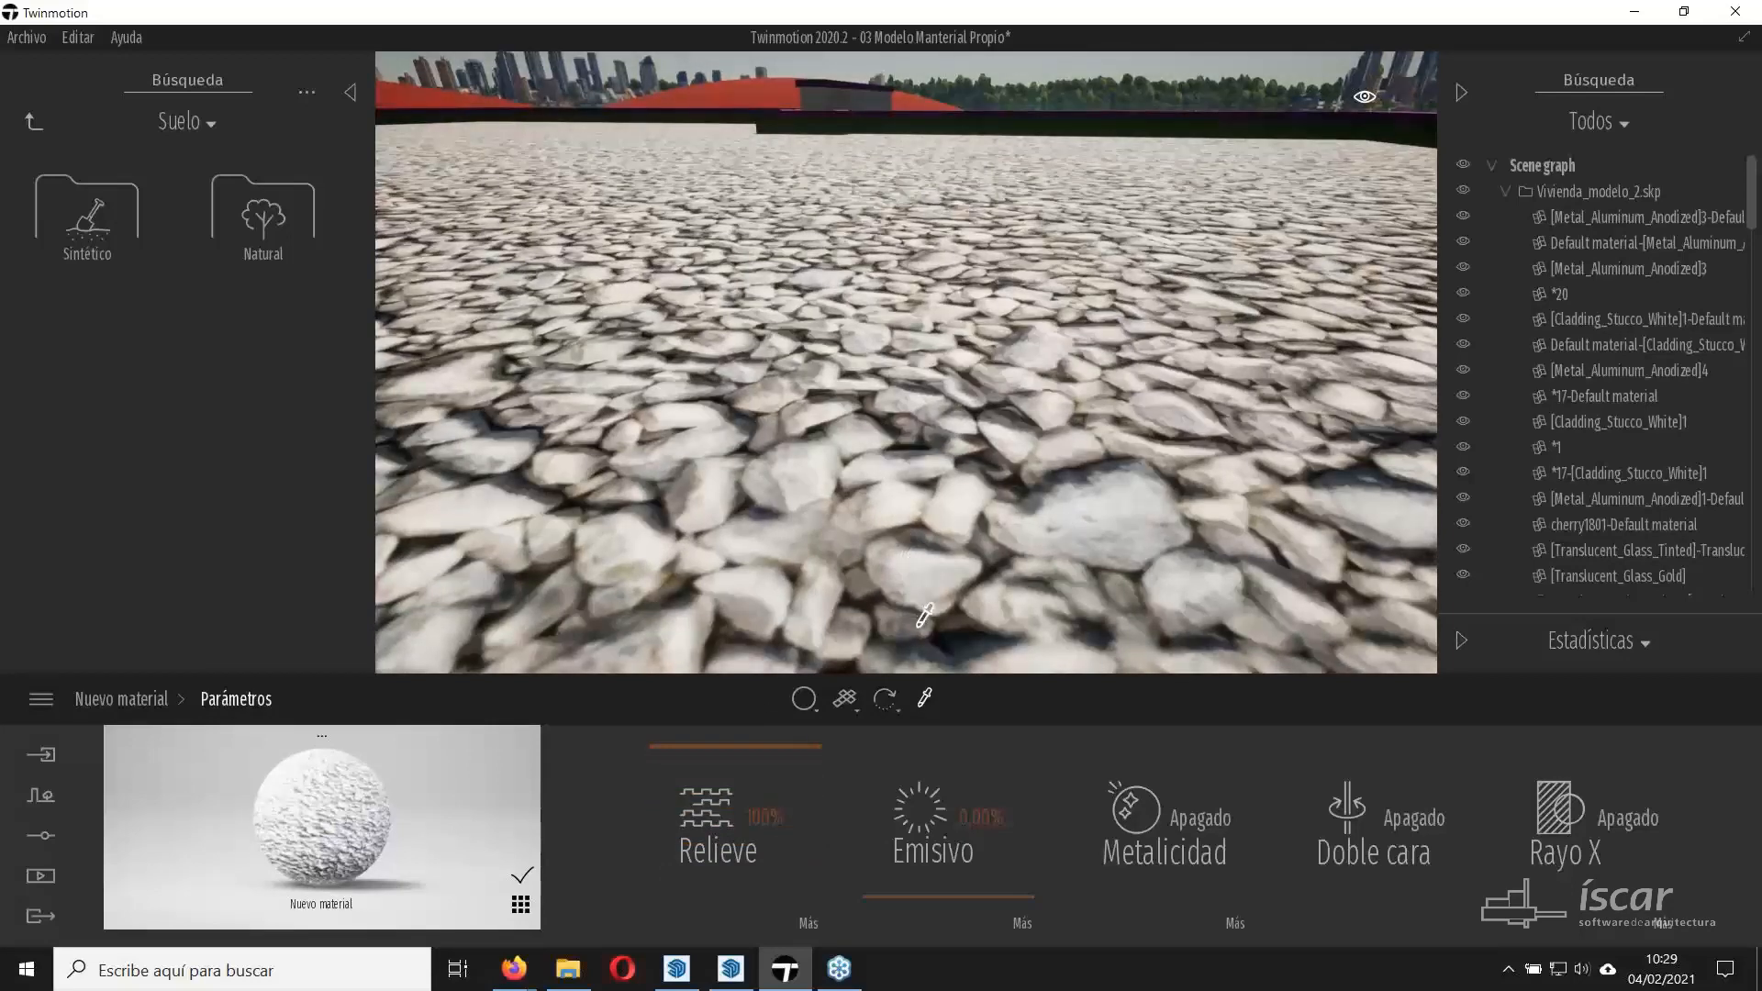
{"action": "key", "text": "Escape"}
{"action": "scroll", "coordinate": [966, 515], "scroll_direction": "down", "scroll_amount": 3}
{"action": "right_click_drag", "start_coordinate": [965, 514], "coordinate": [936, 551]}
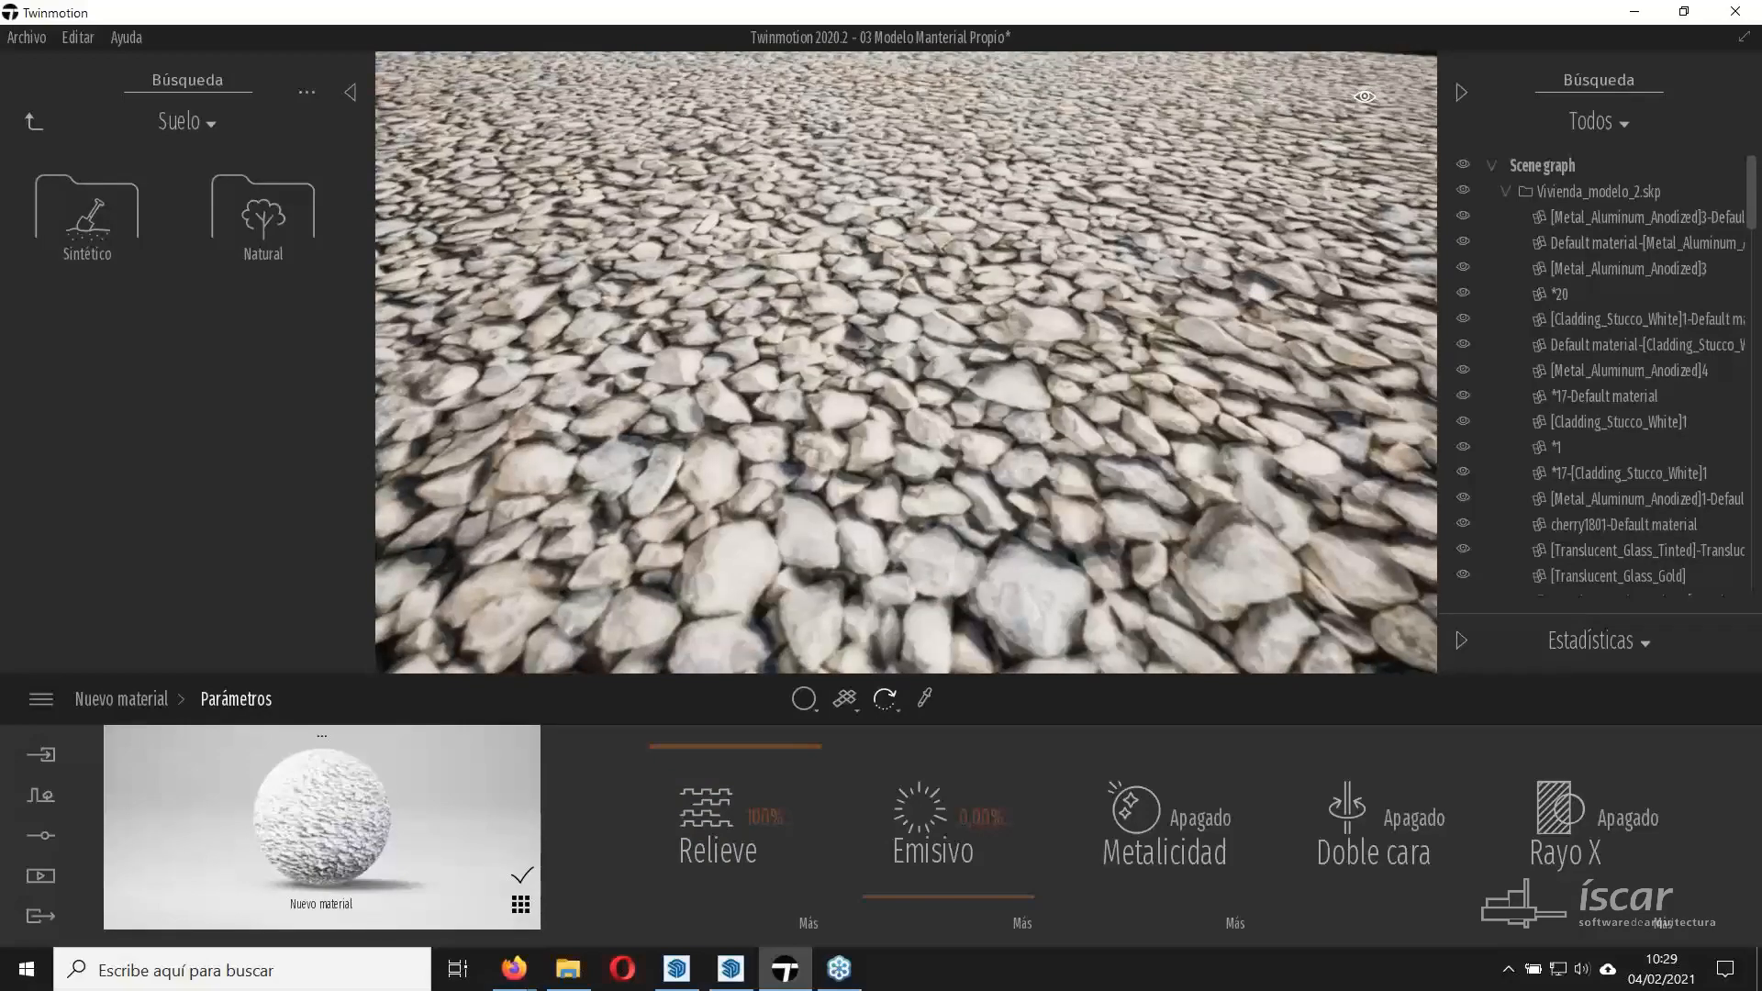
{"action": "scroll", "coordinate": [907, 362], "scroll_direction": "down", "scroll_amount": 4}
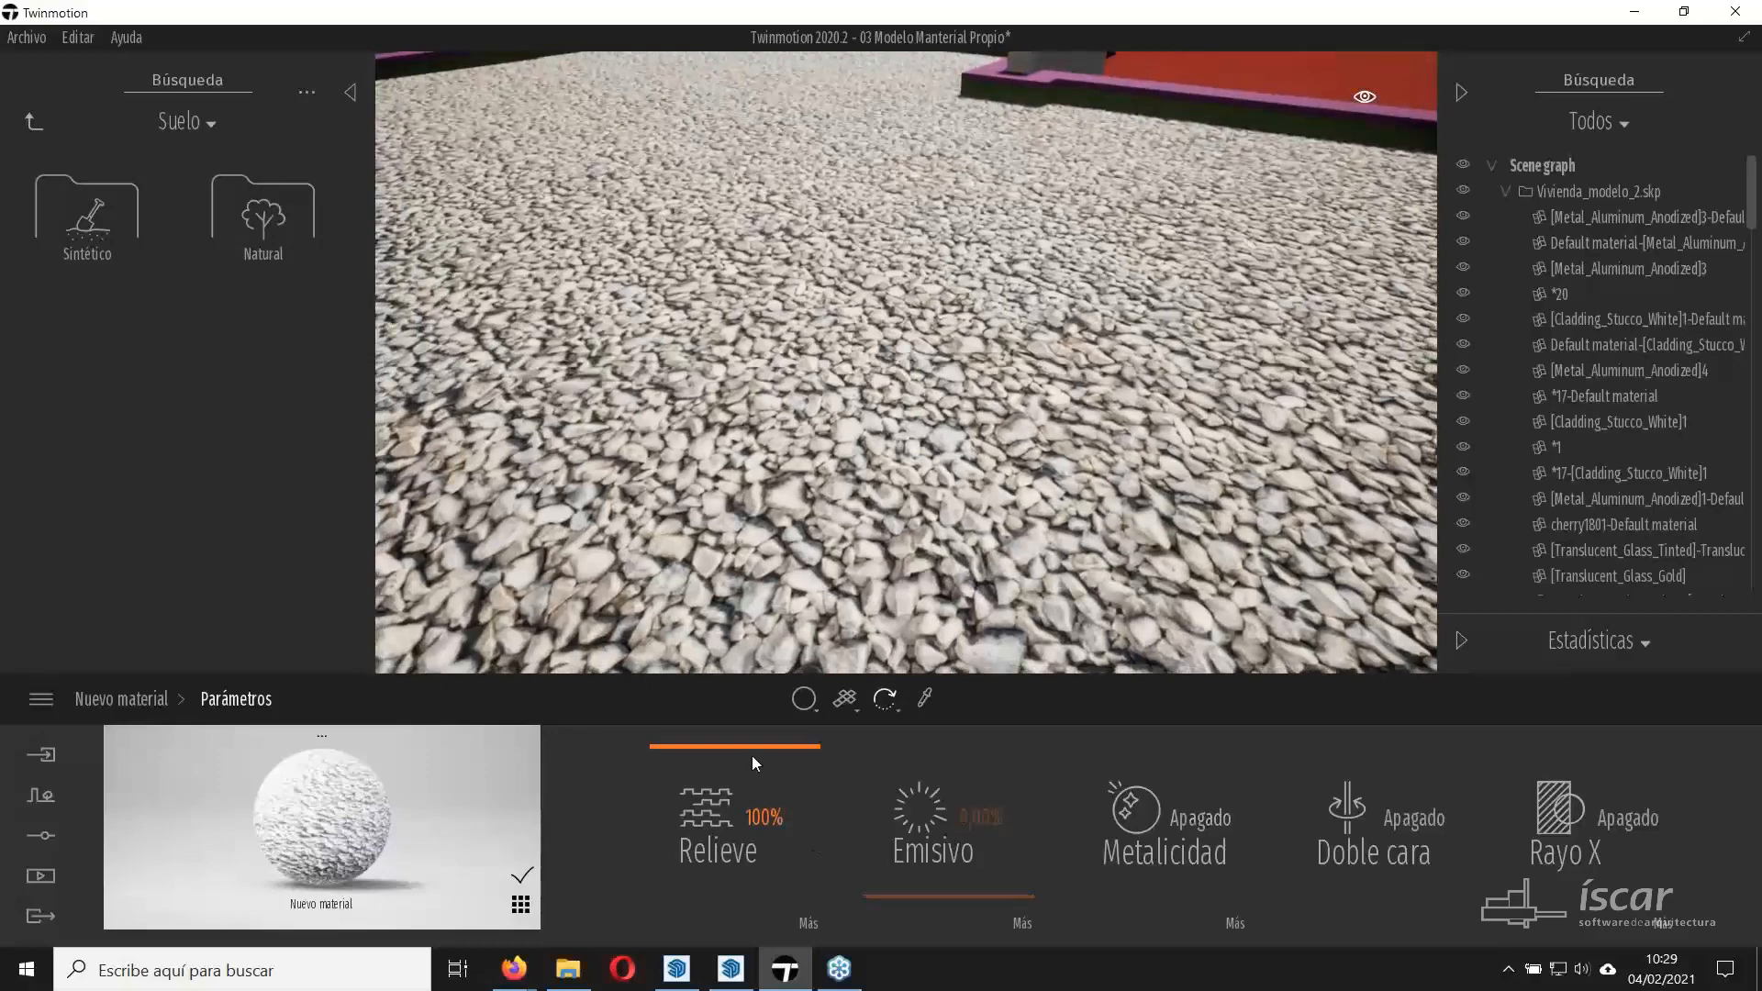
{"action": "mouse_move", "coordinate": [735, 746]}
{"action": "left_mouse_down"}
{"action": "mouse_move", "coordinate": [735, 873]}
{"action": "mouse_move", "coordinate": [733, 729]}
{"action": "left_mouse_up"}
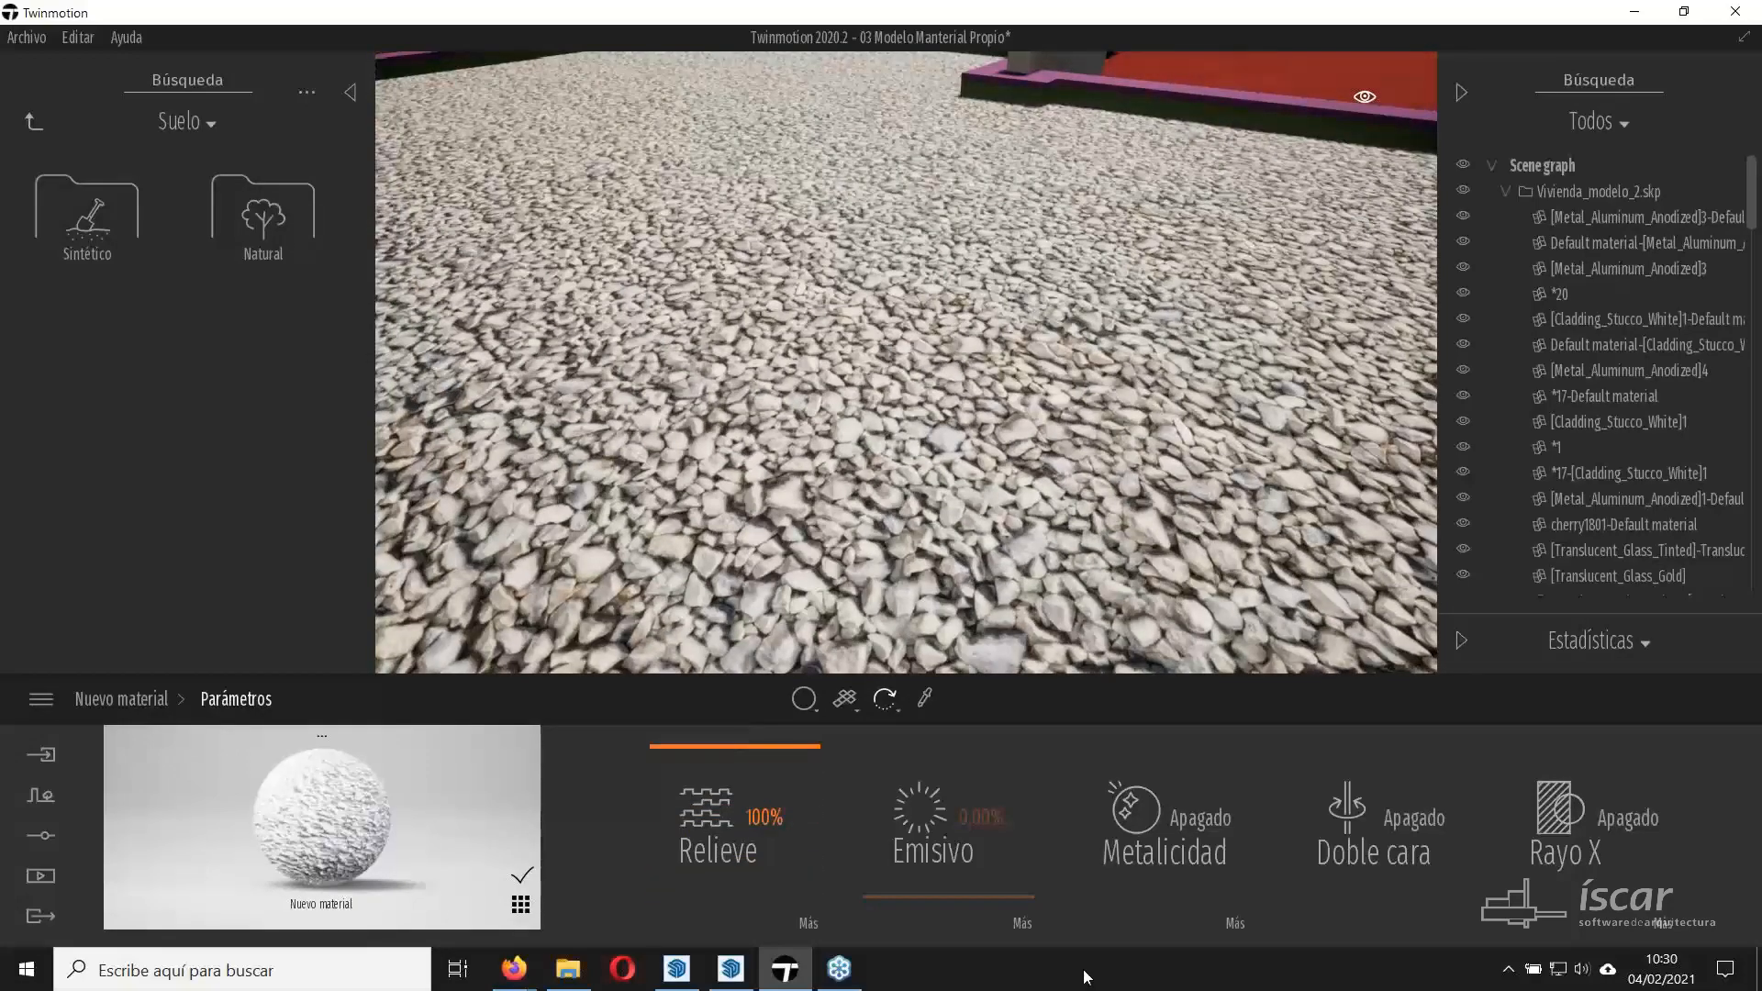
Set the reflection of the gravel material to 62% and inspect the roof from other angles.
{"action": "left_click", "coordinate": [164, 699]}
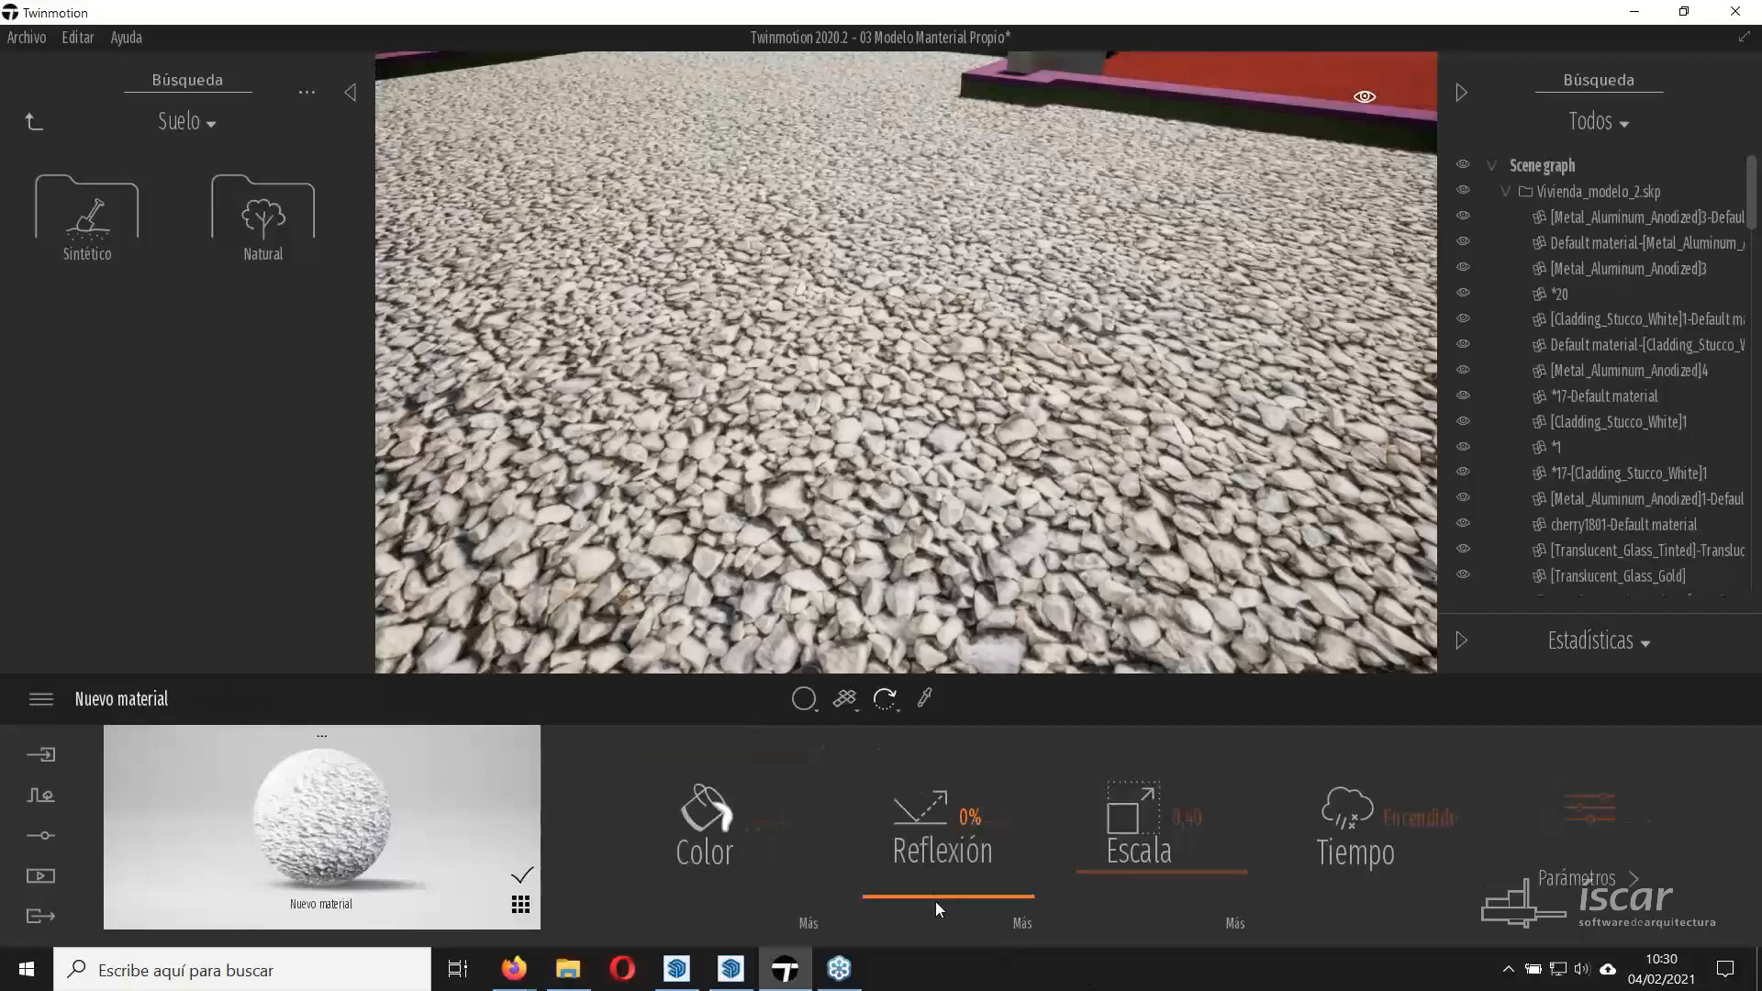
{"action": "left_click_drag", "start_coordinate": [934, 901], "coordinate": [955, 811]}
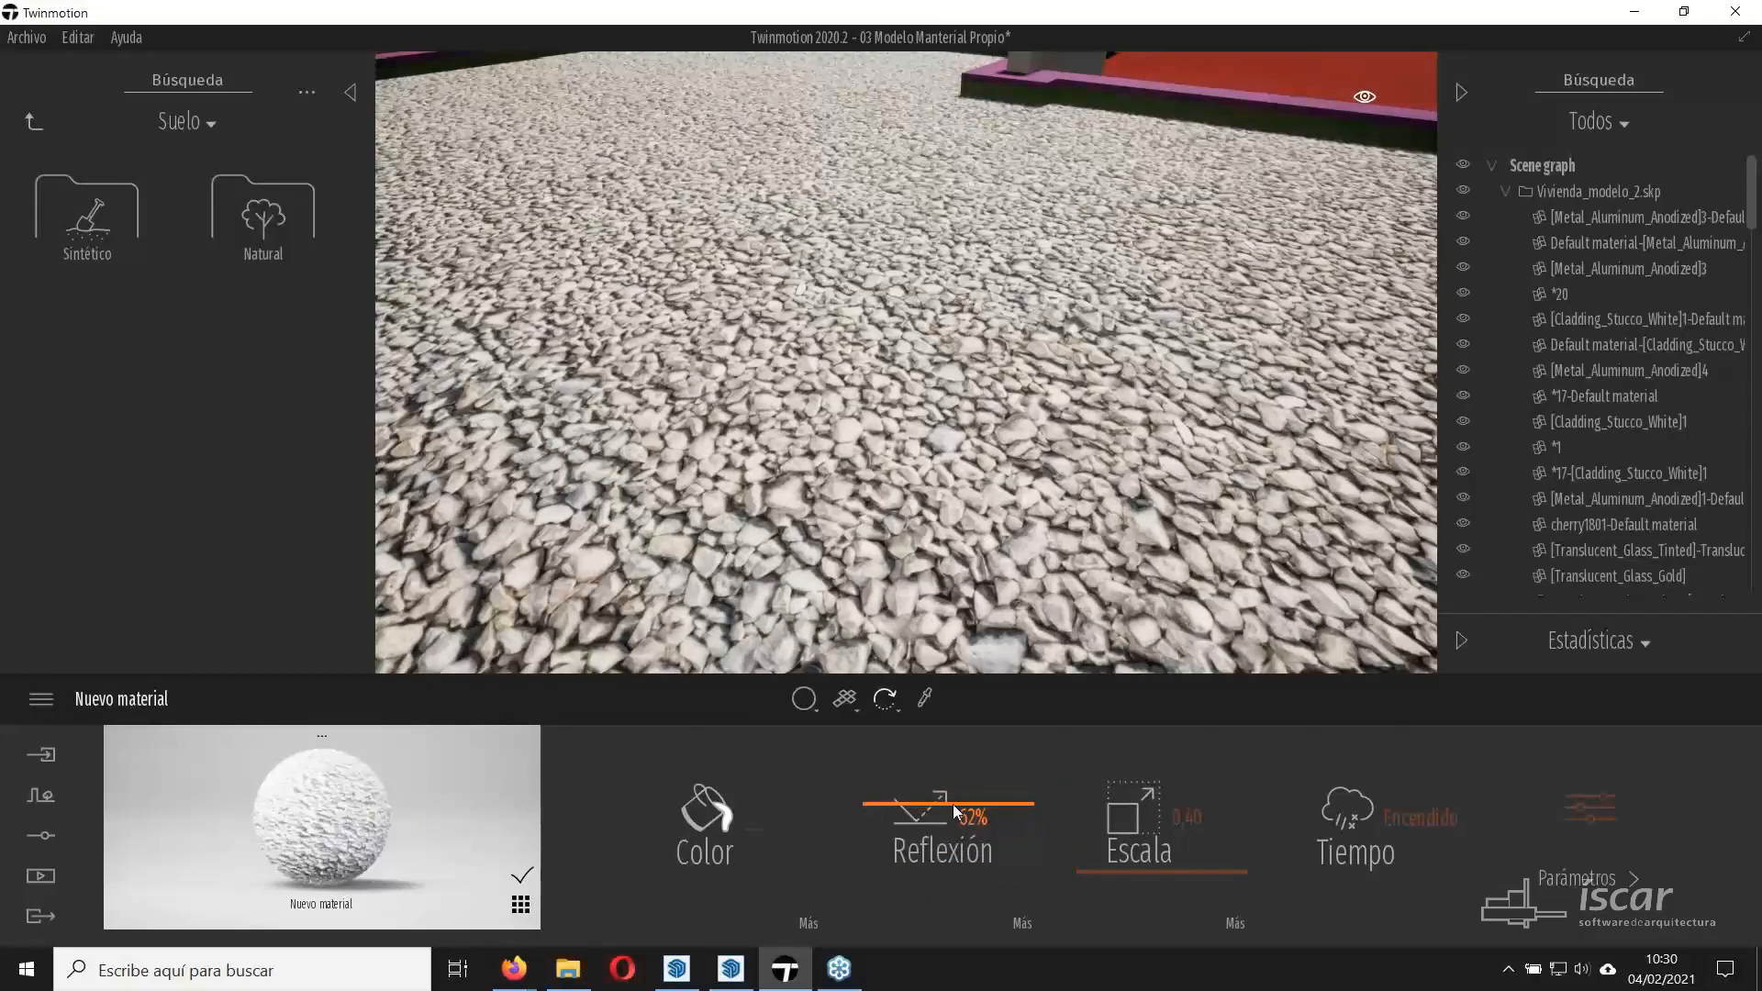
{"action": "middle_click_drag", "start_coordinate": [927, 496], "coordinate": [1072, 431], "text": "shift"}
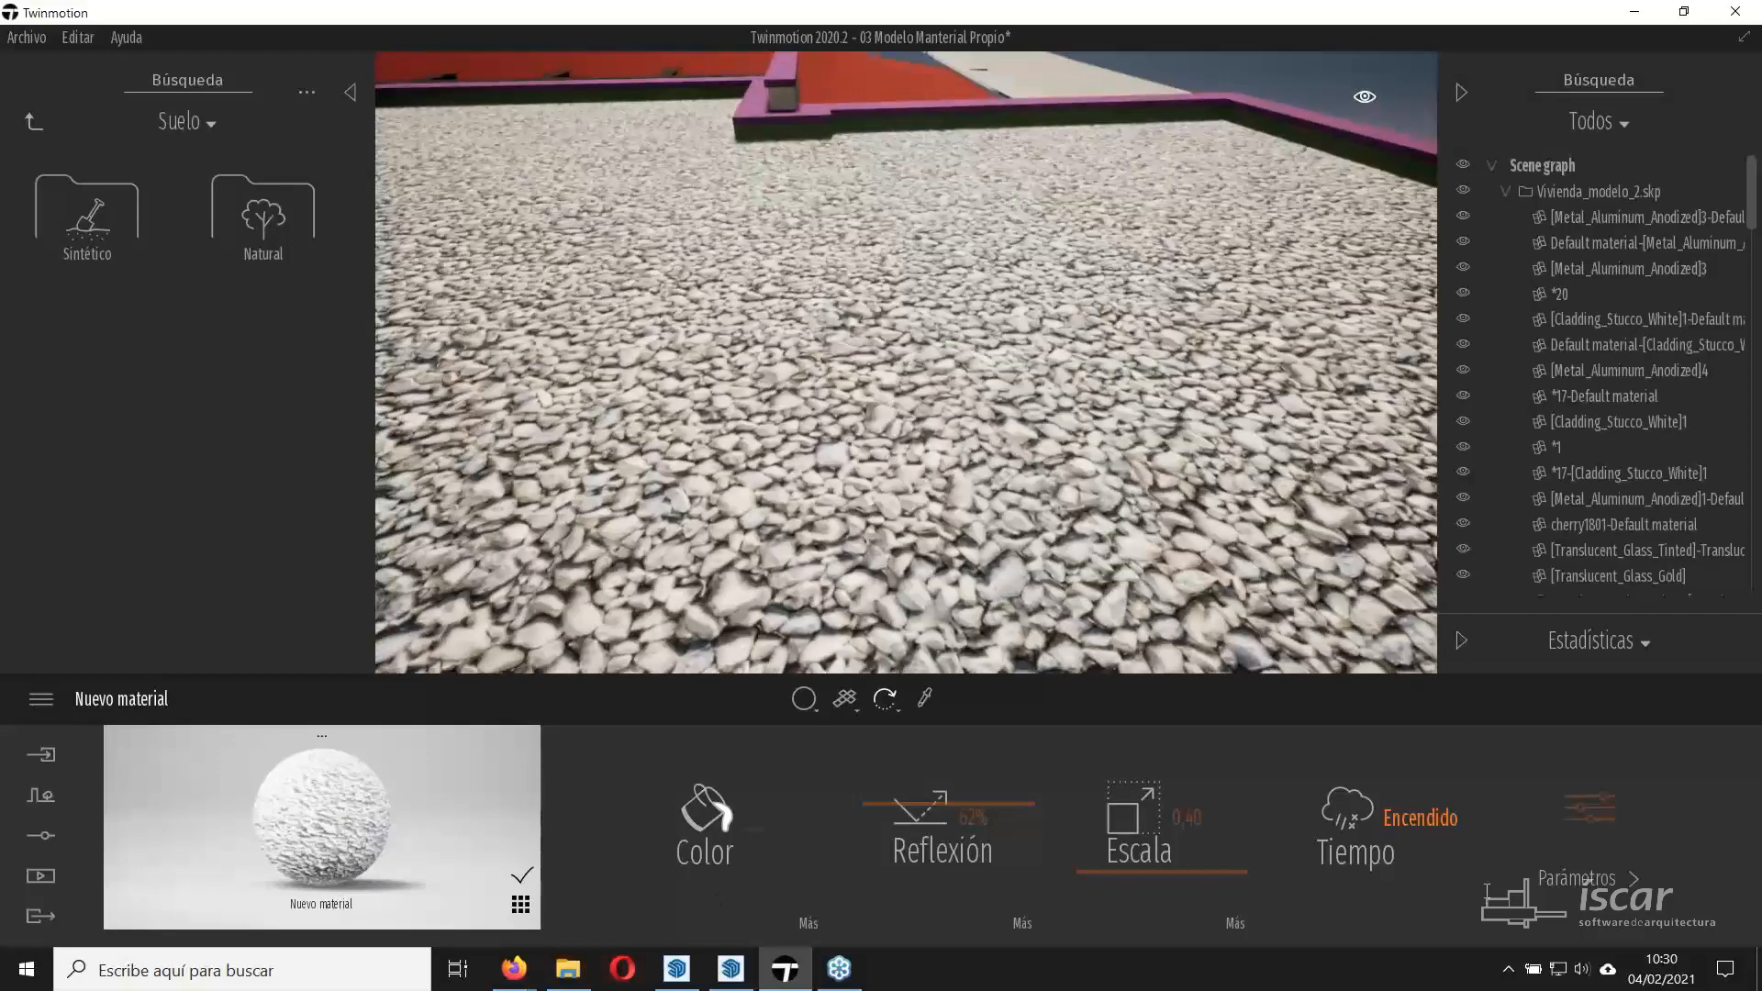
{"action": "mouse_move", "coordinate": [1040, 510]}
{"action": "right_mouse_down"}
{"action": "mouse_move", "coordinate": [989, 517]}
{"action": "mouse_move", "coordinate": [1017, 497]}
{"action": "right_mouse_up"}
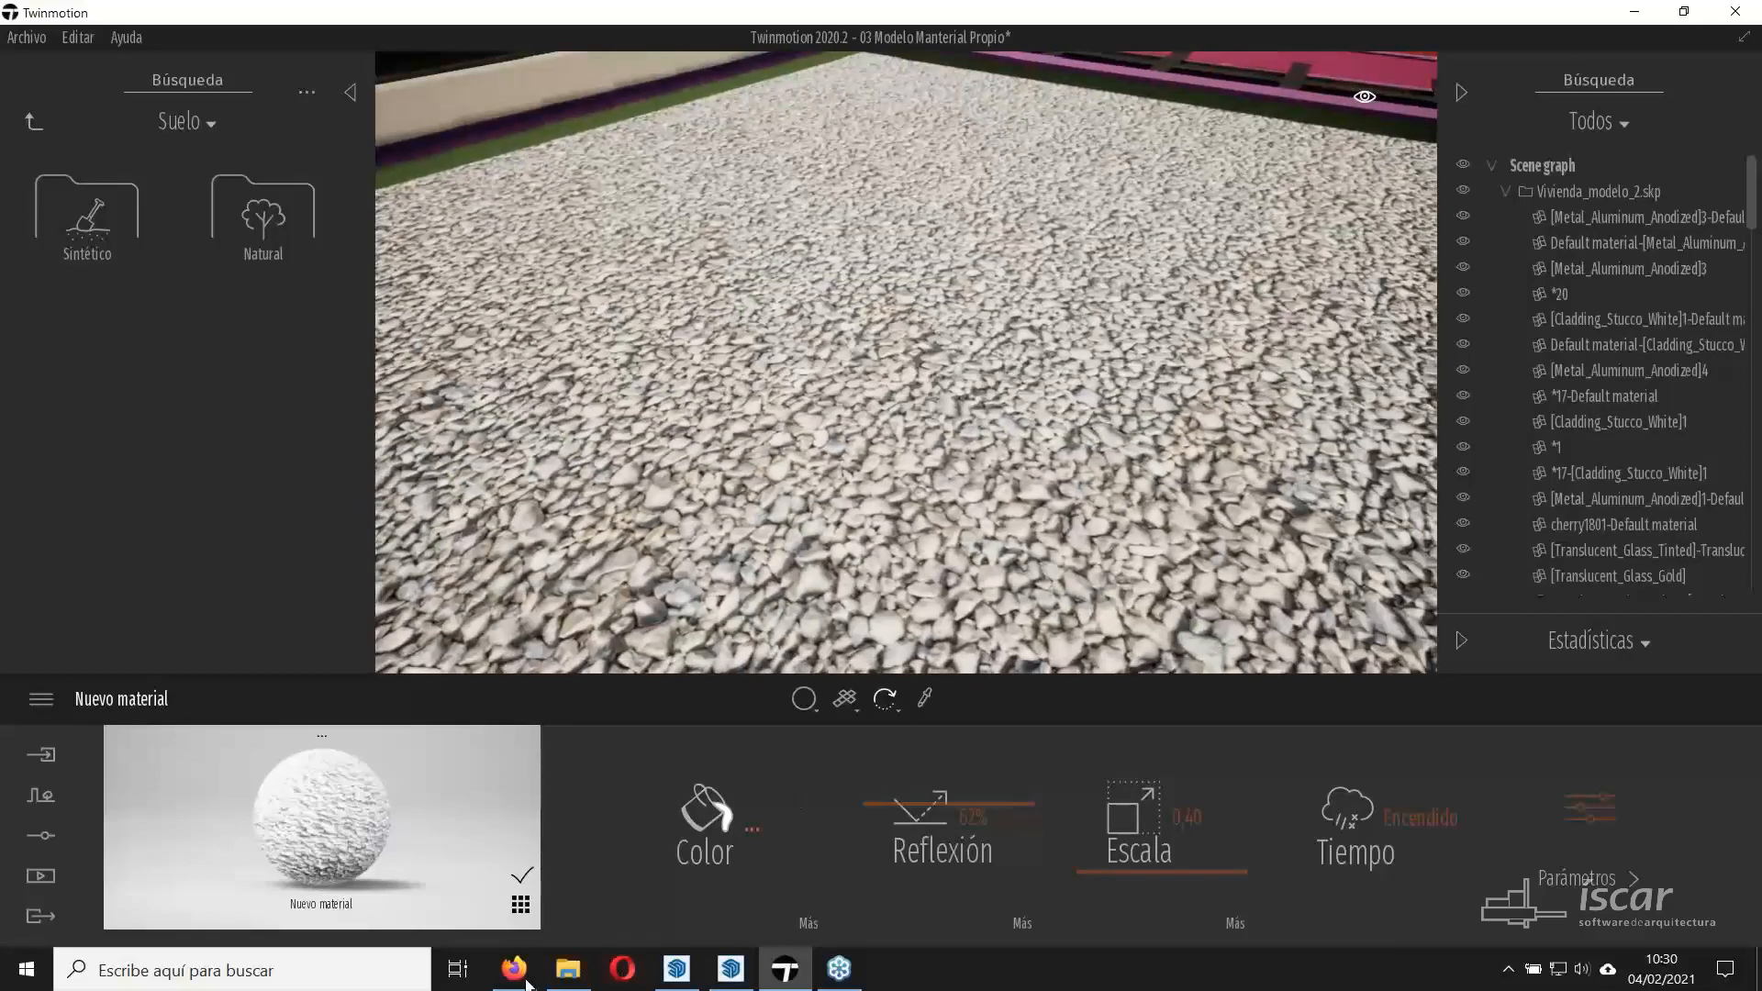
Switch to the Poliigon website in Firefox and search its library for "grave".
{"action": "mouse_move", "coordinate": [514, 965]}
{"action": "left_click", "coordinate": [427, 894]}
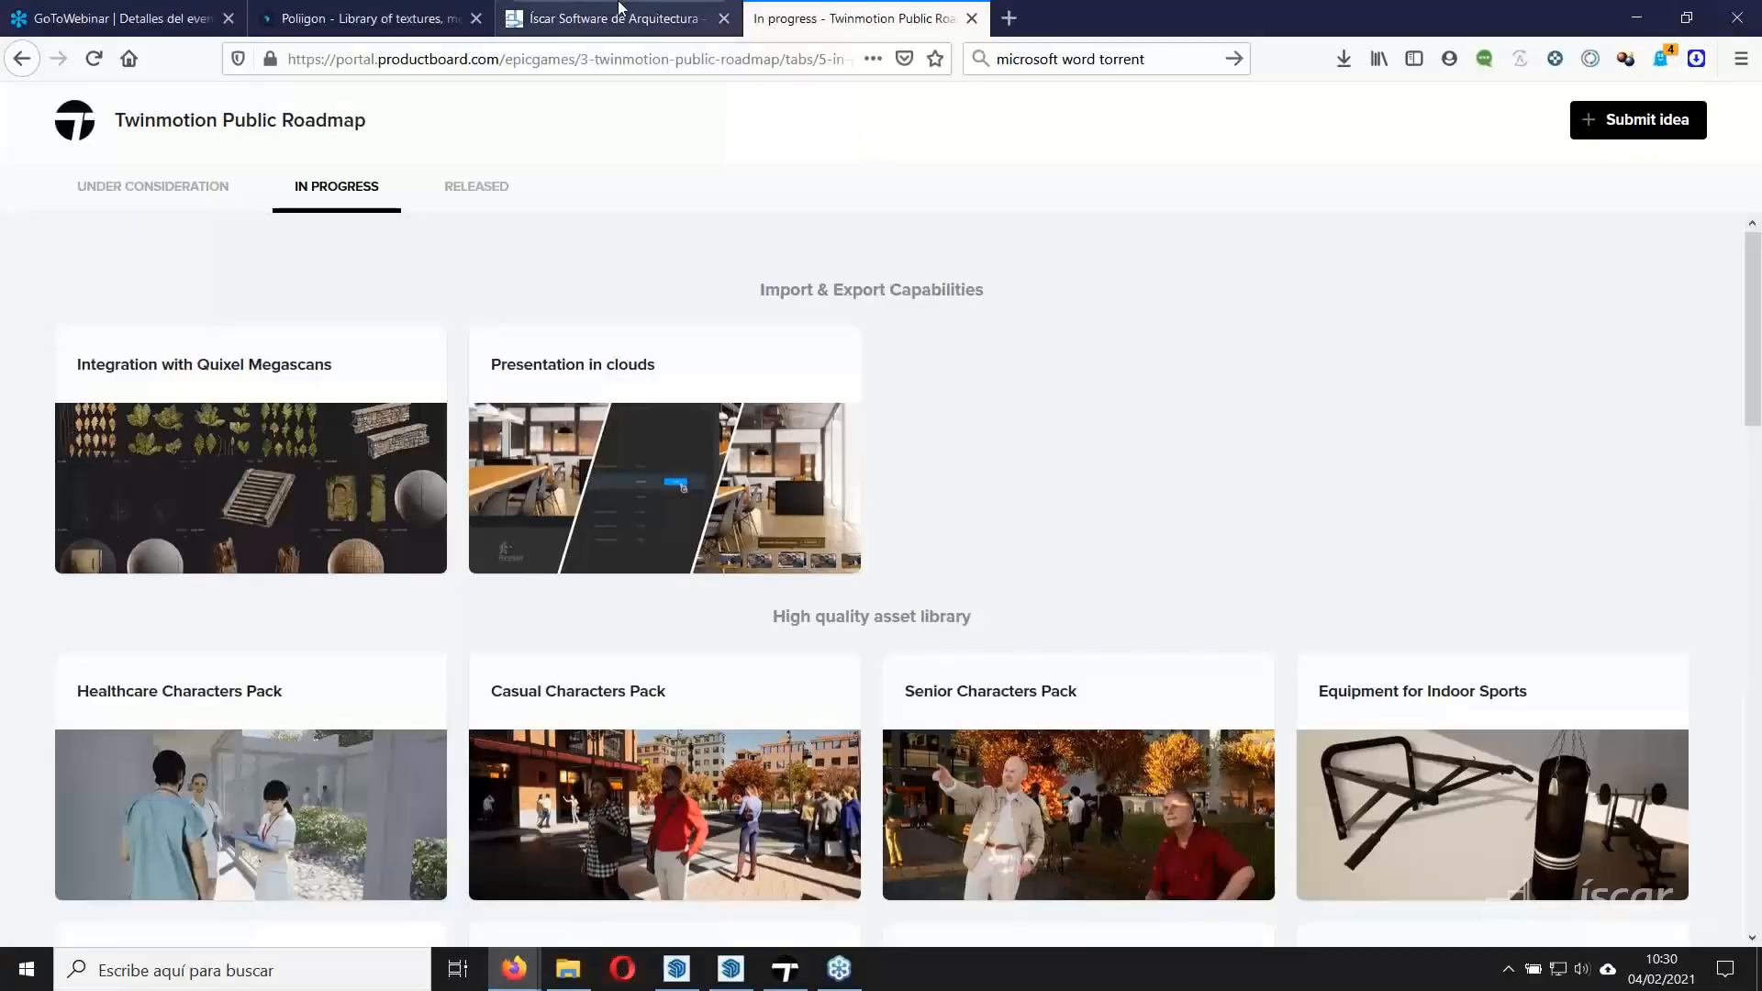
{"action": "left_click", "coordinate": [405, 11]}
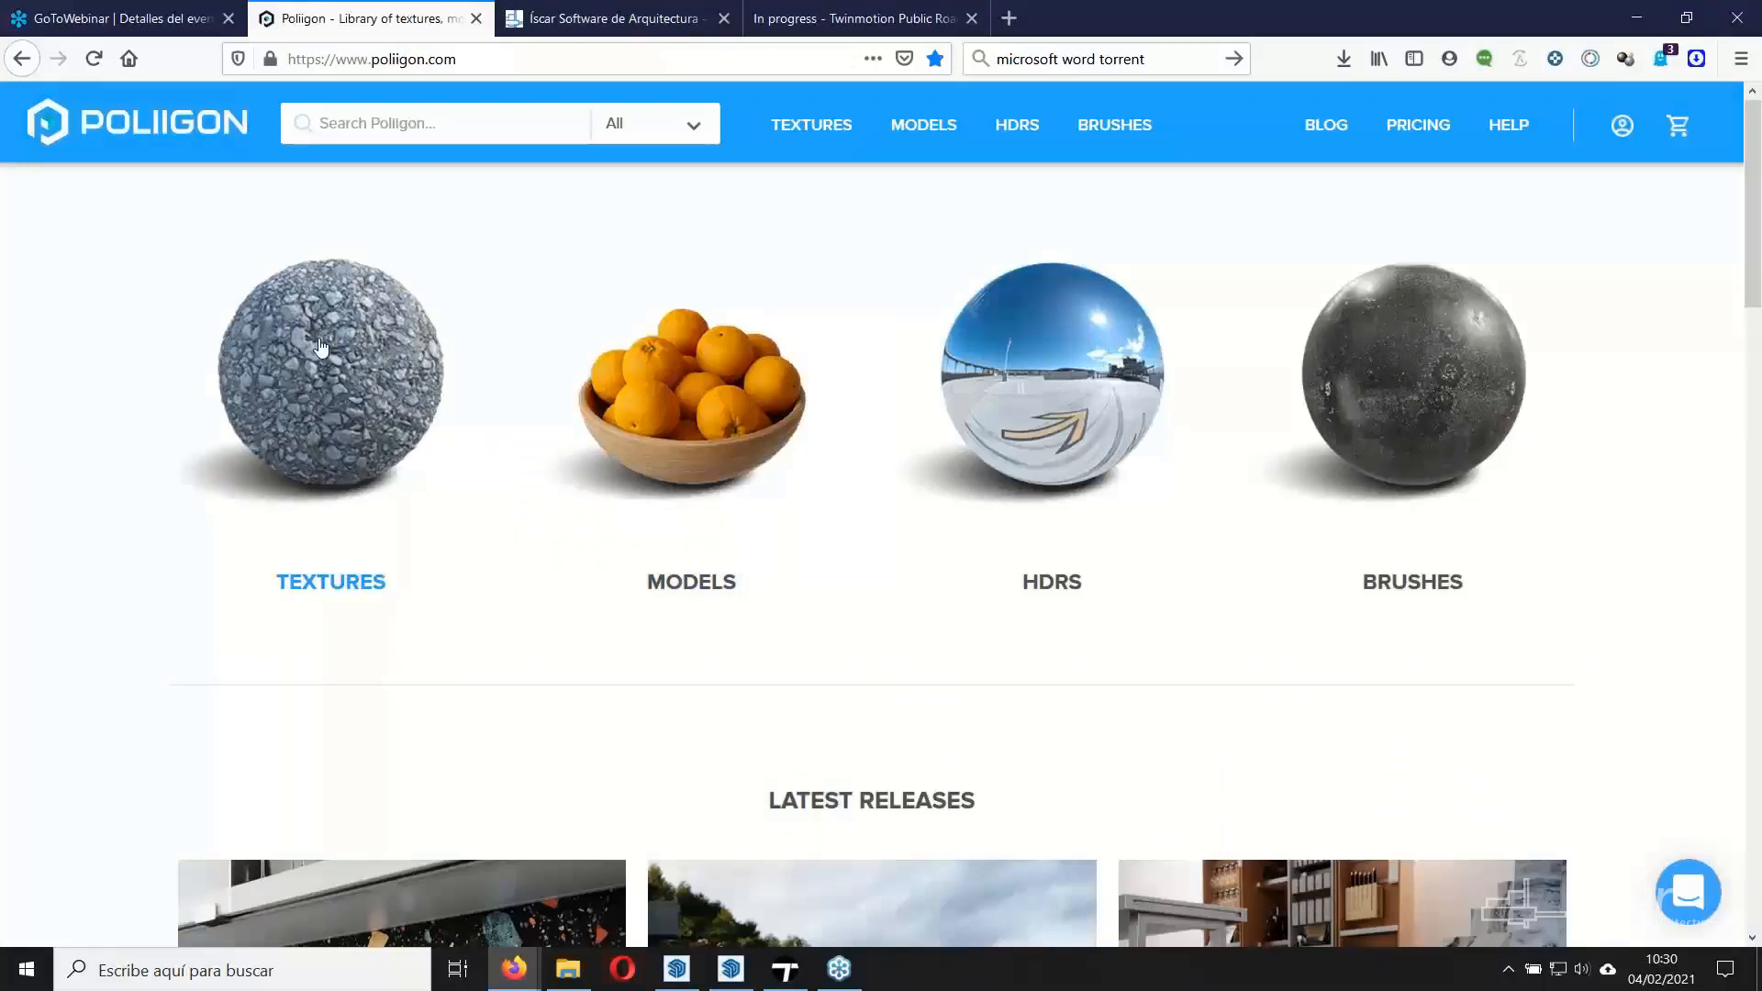
{"action": "left_click", "coordinate": [434, 123]}
{"action": "type", "text": "grave"}
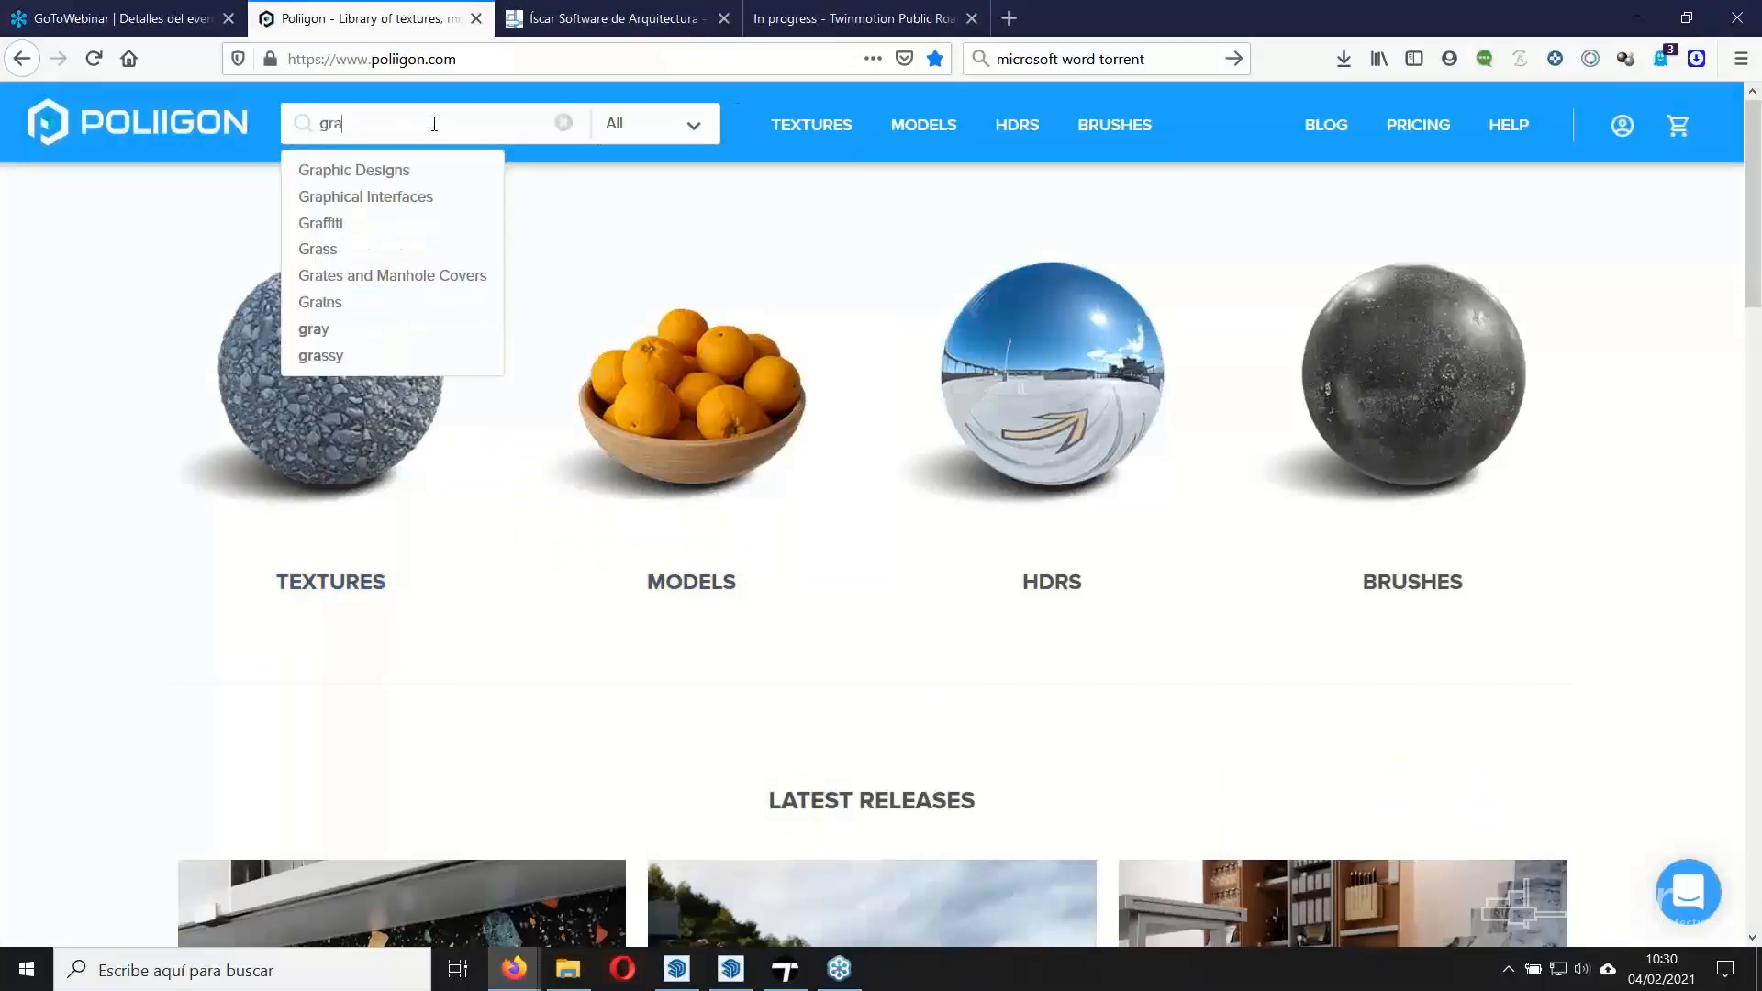
{"action": "key", "text": "Return"}
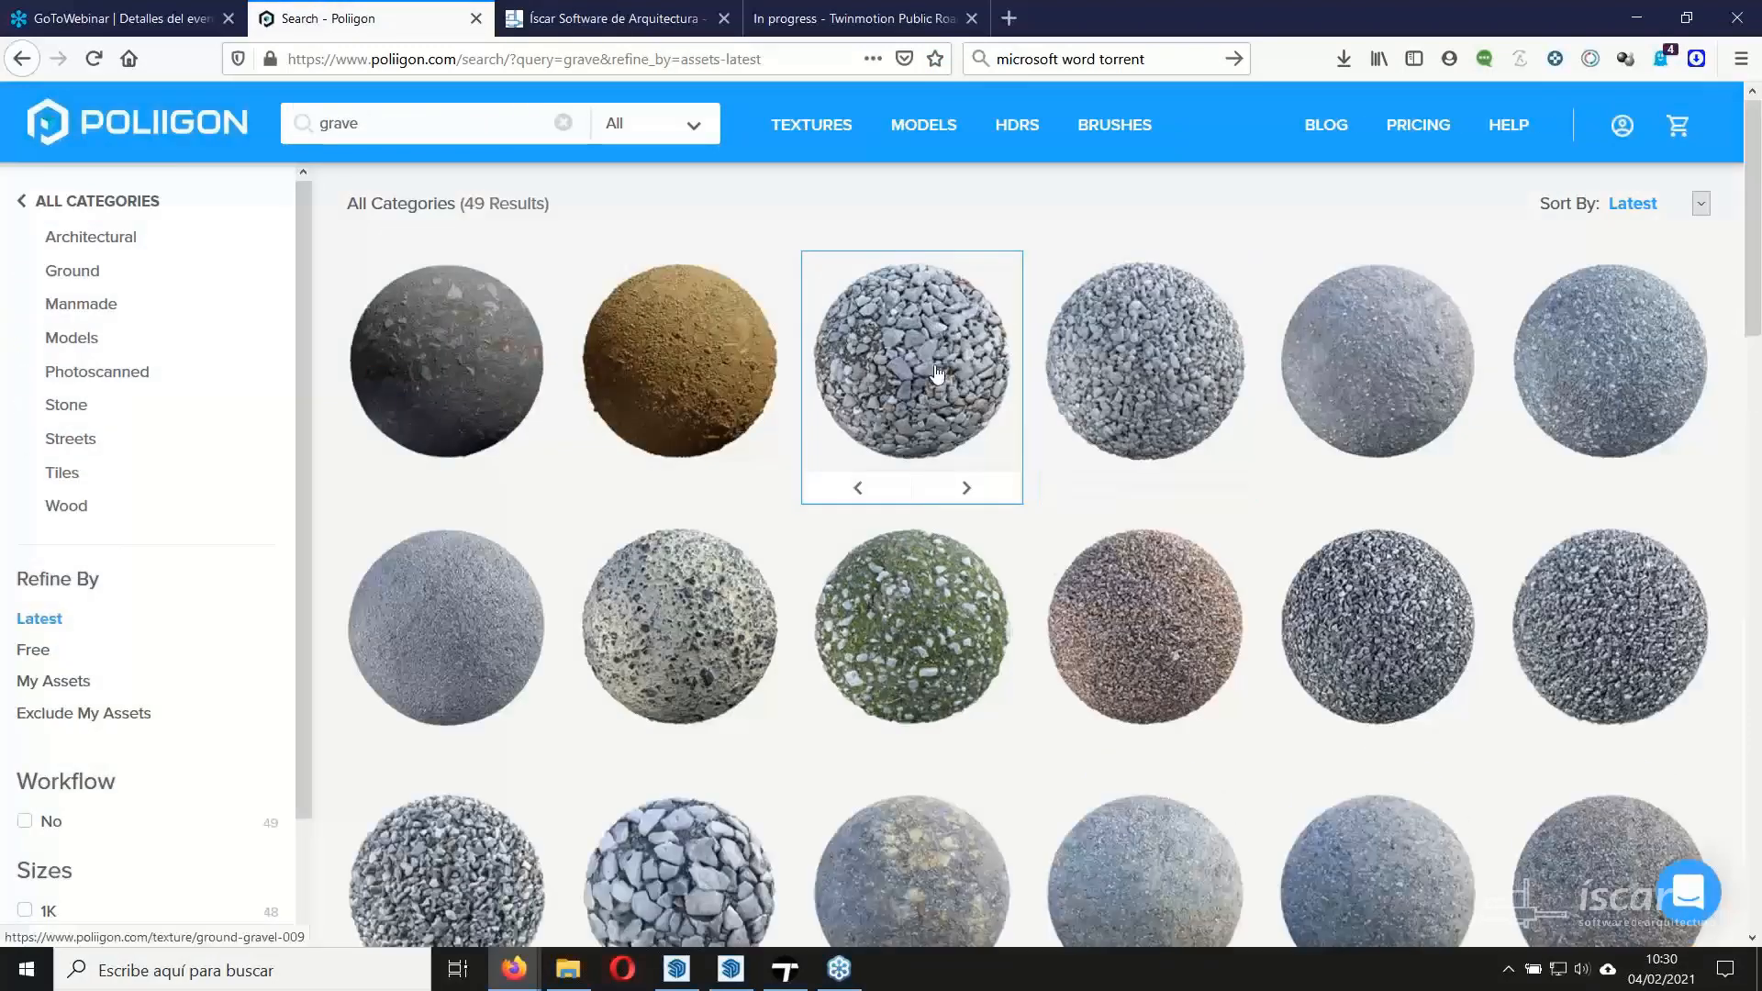
View the Ground Gravel 009 maps, deselect Diffuse Variation 2, close the texture and preview Ground Gravel 008.
{"action": "left_click", "coordinate": [925, 366]}
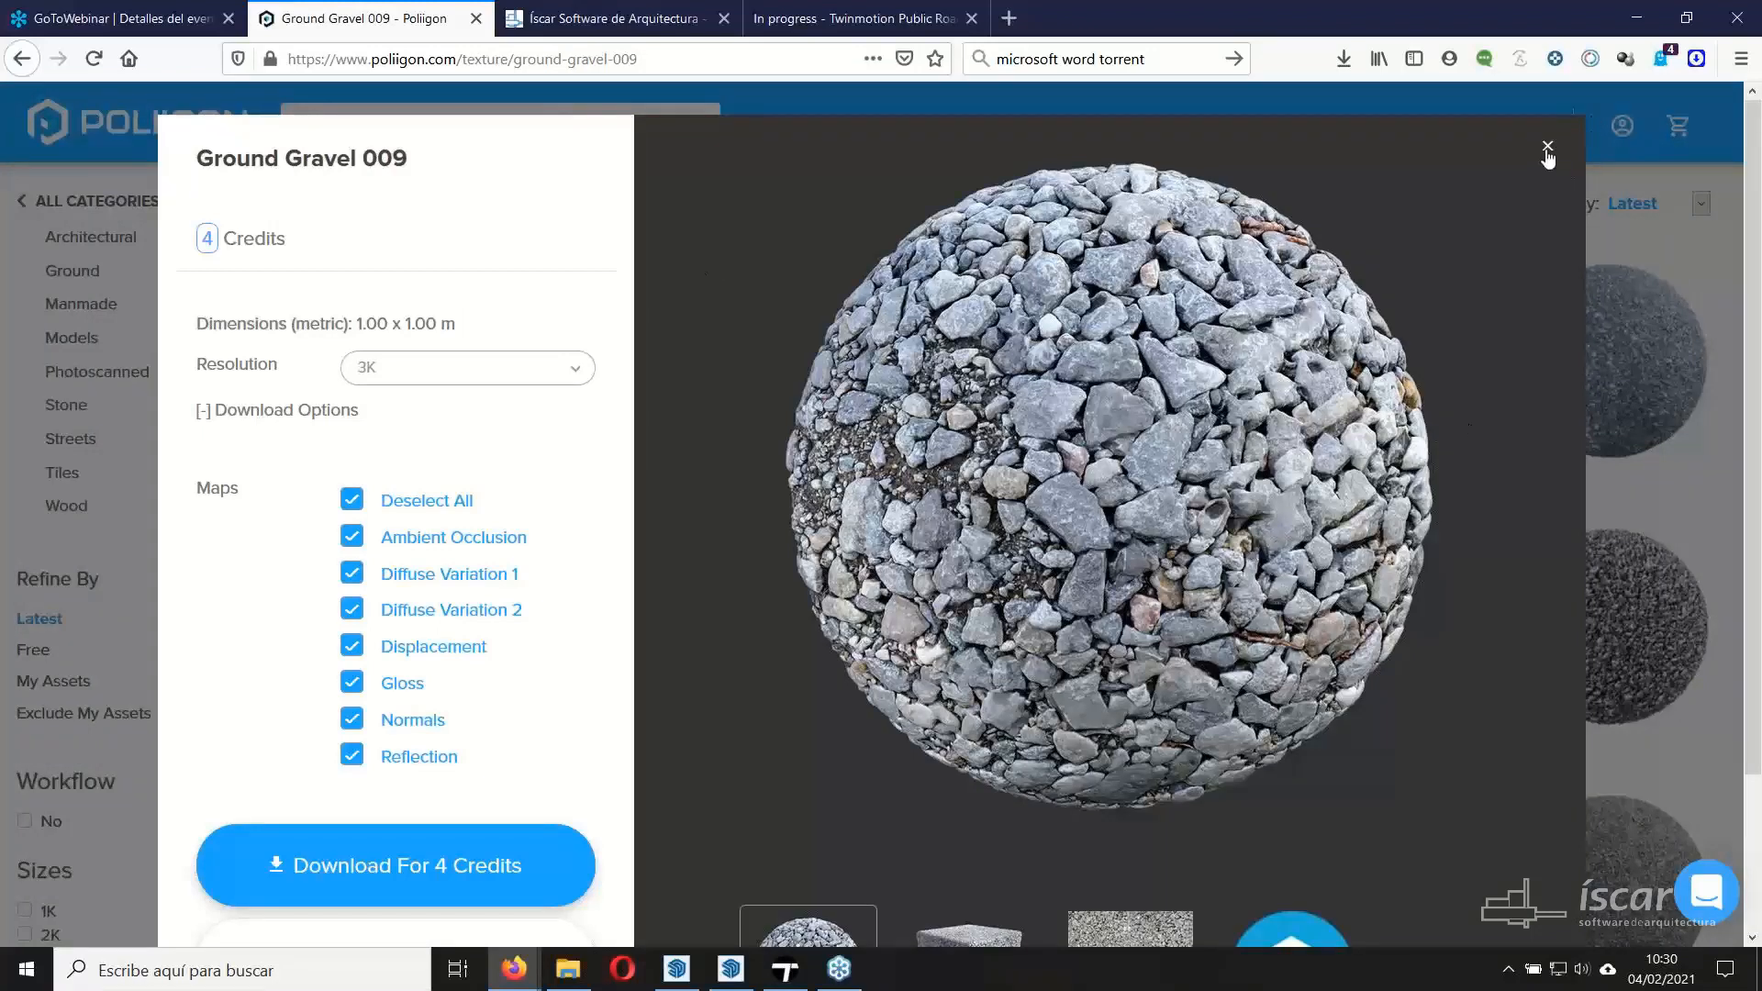
{"action": "left_click", "coordinate": [422, 611]}
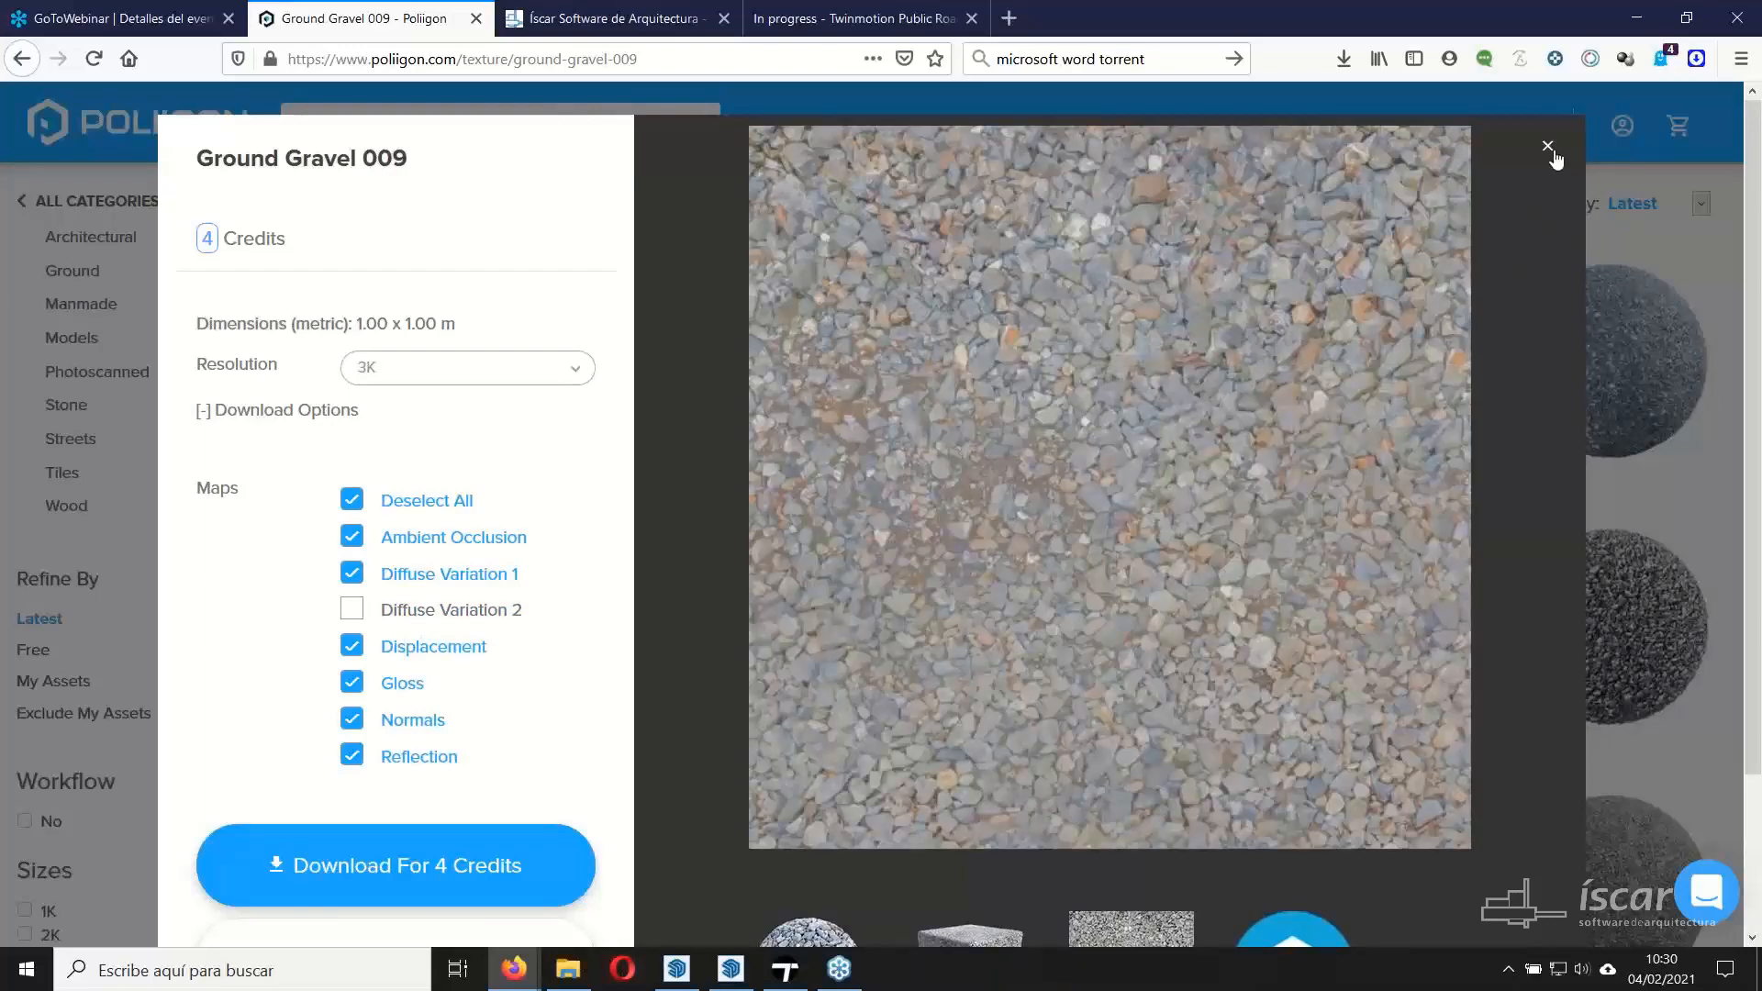
{"action": "left_click", "coordinate": [1550, 148]}
{"action": "mouse_move", "coordinate": [1137, 431]}
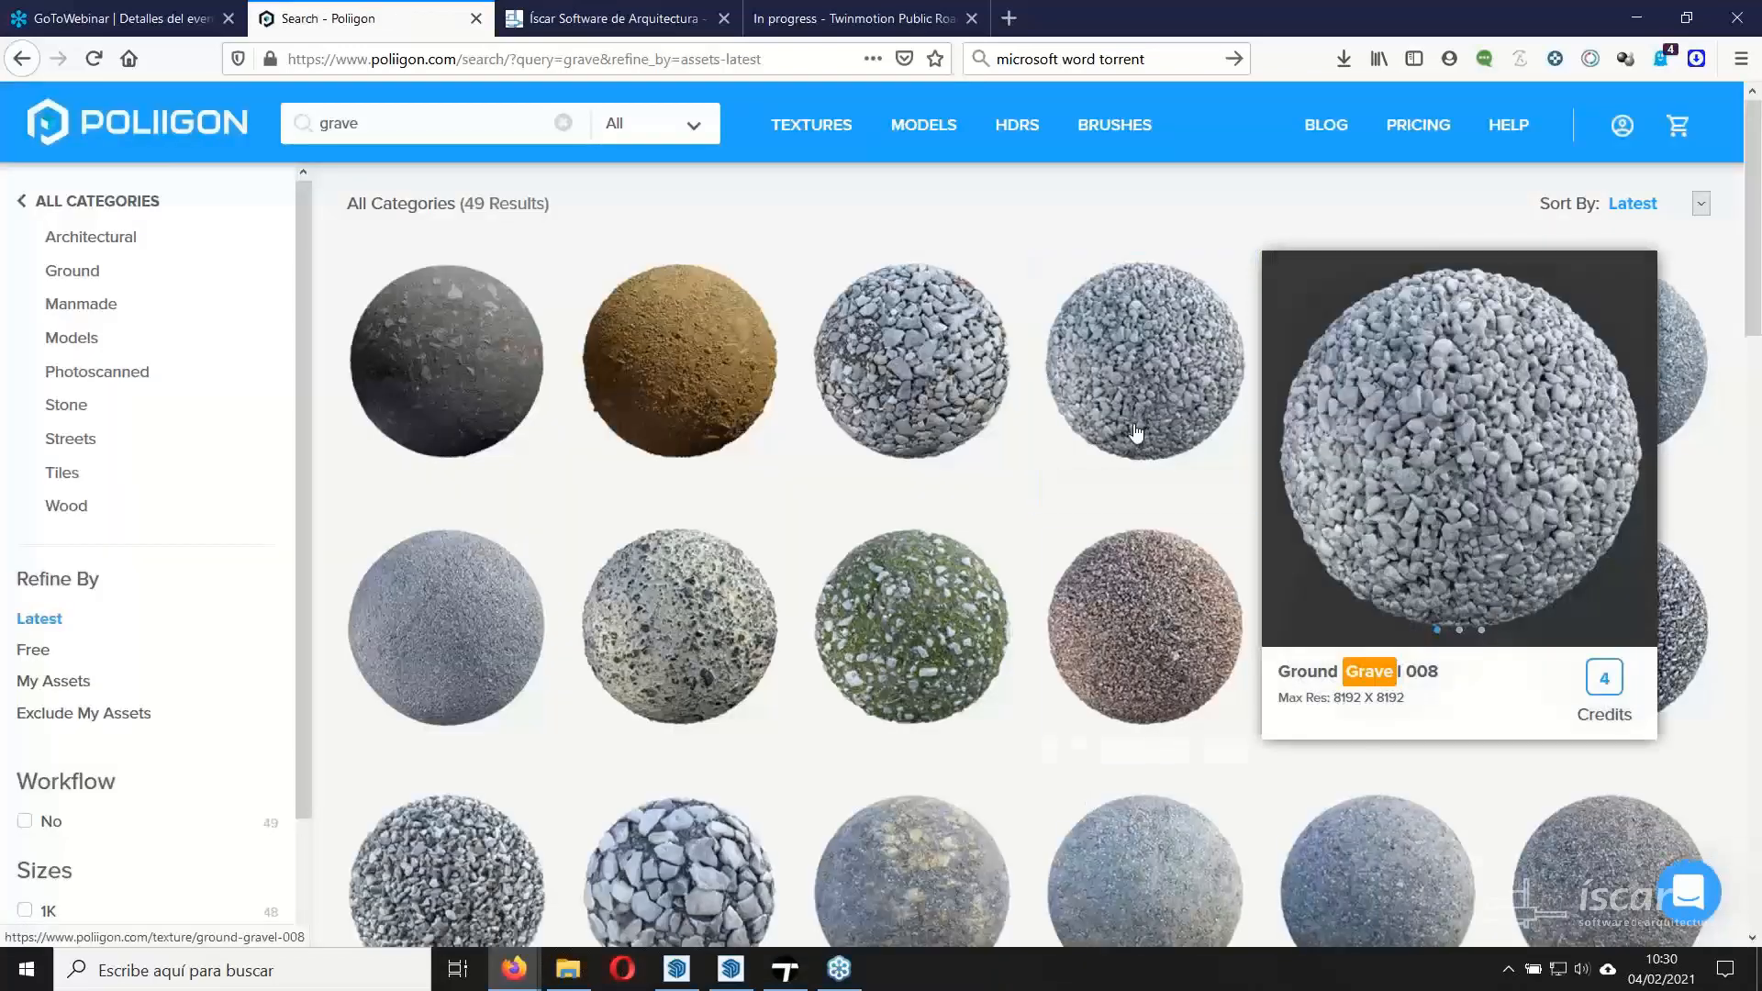
Switch back to Twinmotion and view the gravel roof from a distance with the whole house and pool.
{"action": "left_click", "coordinate": [786, 970]}
{"action": "right_click_drag", "start_coordinate": [1111, 506], "coordinate": [973, 436]}
{"action": "key", "text": "w"}
{"action": "key", "text": "d"}
{"action": "key", "text": "a"}
{"action": "key", "text": "w"}
{"action": "key", "text": "d"}
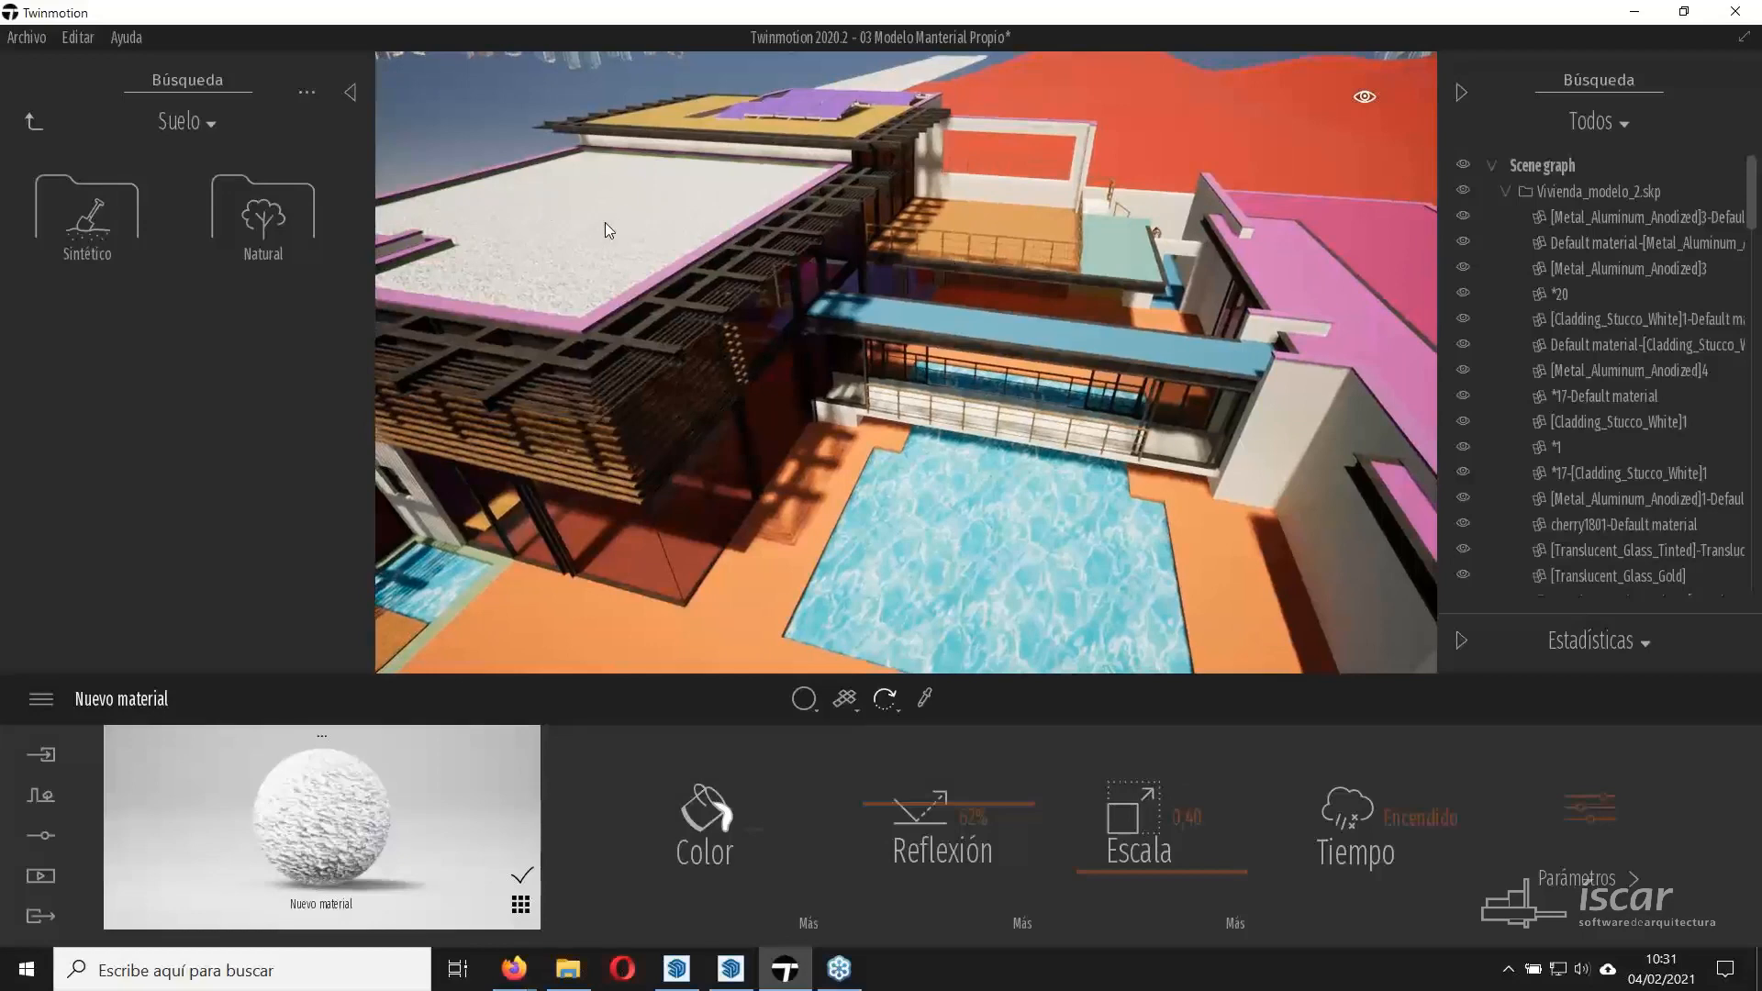
Apply the gravel material to the long lilac roof beside the pool and examine its stone size up close and from afar.
{"action": "right_click_drag", "start_coordinate": [604, 222], "coordinate": [1368, 289]}
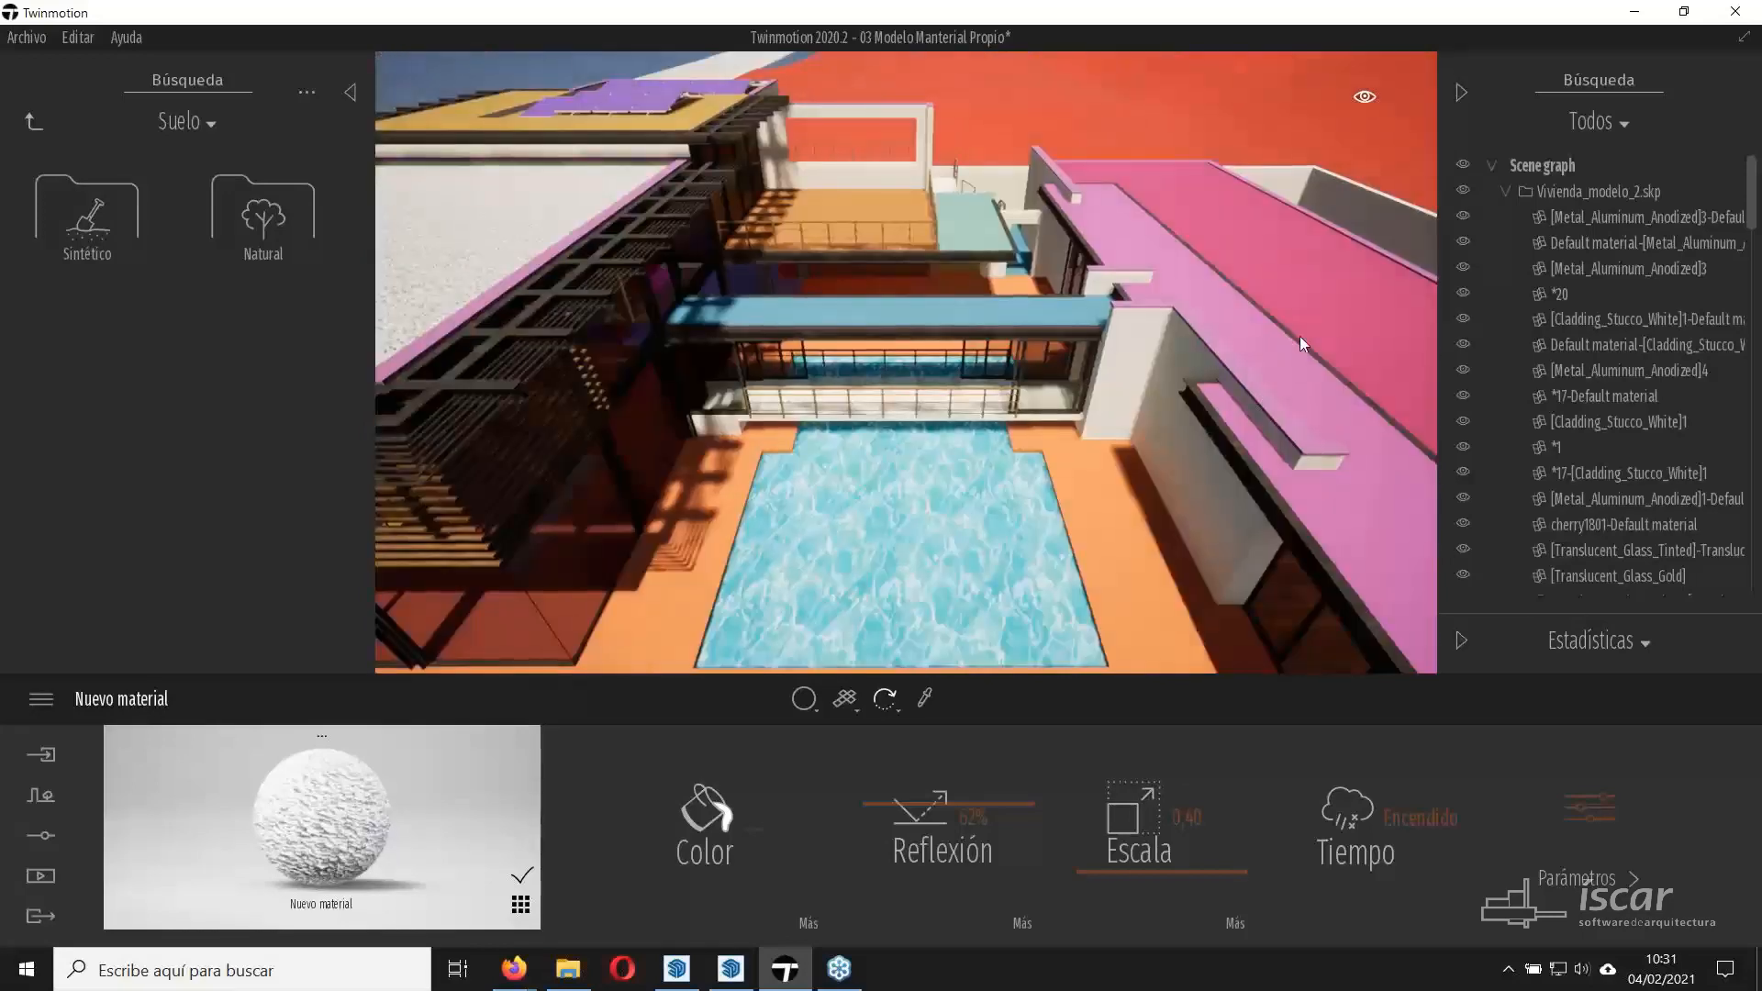
{"action": "right_click_drag", "start_coordinate": [1275, 360], "coordinate": [988, 229]}
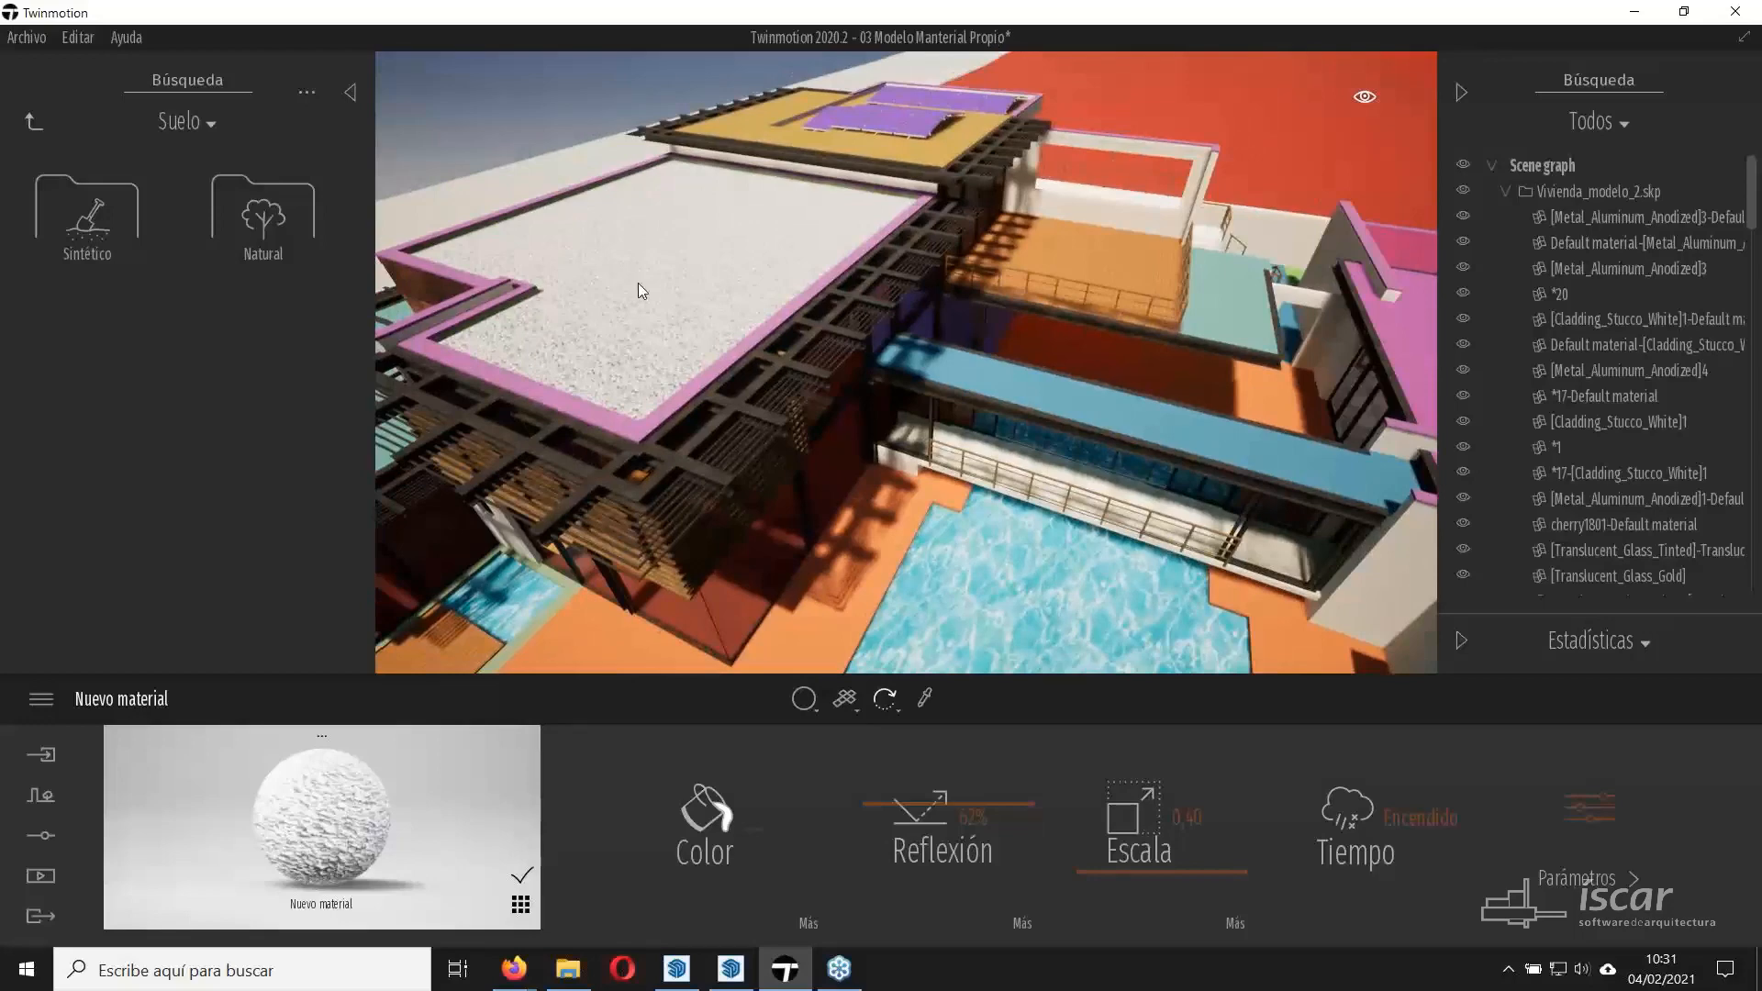
{"action": "right_click_drag", "start_coordinate": [637, 283], "coordinate": [760, 272]}
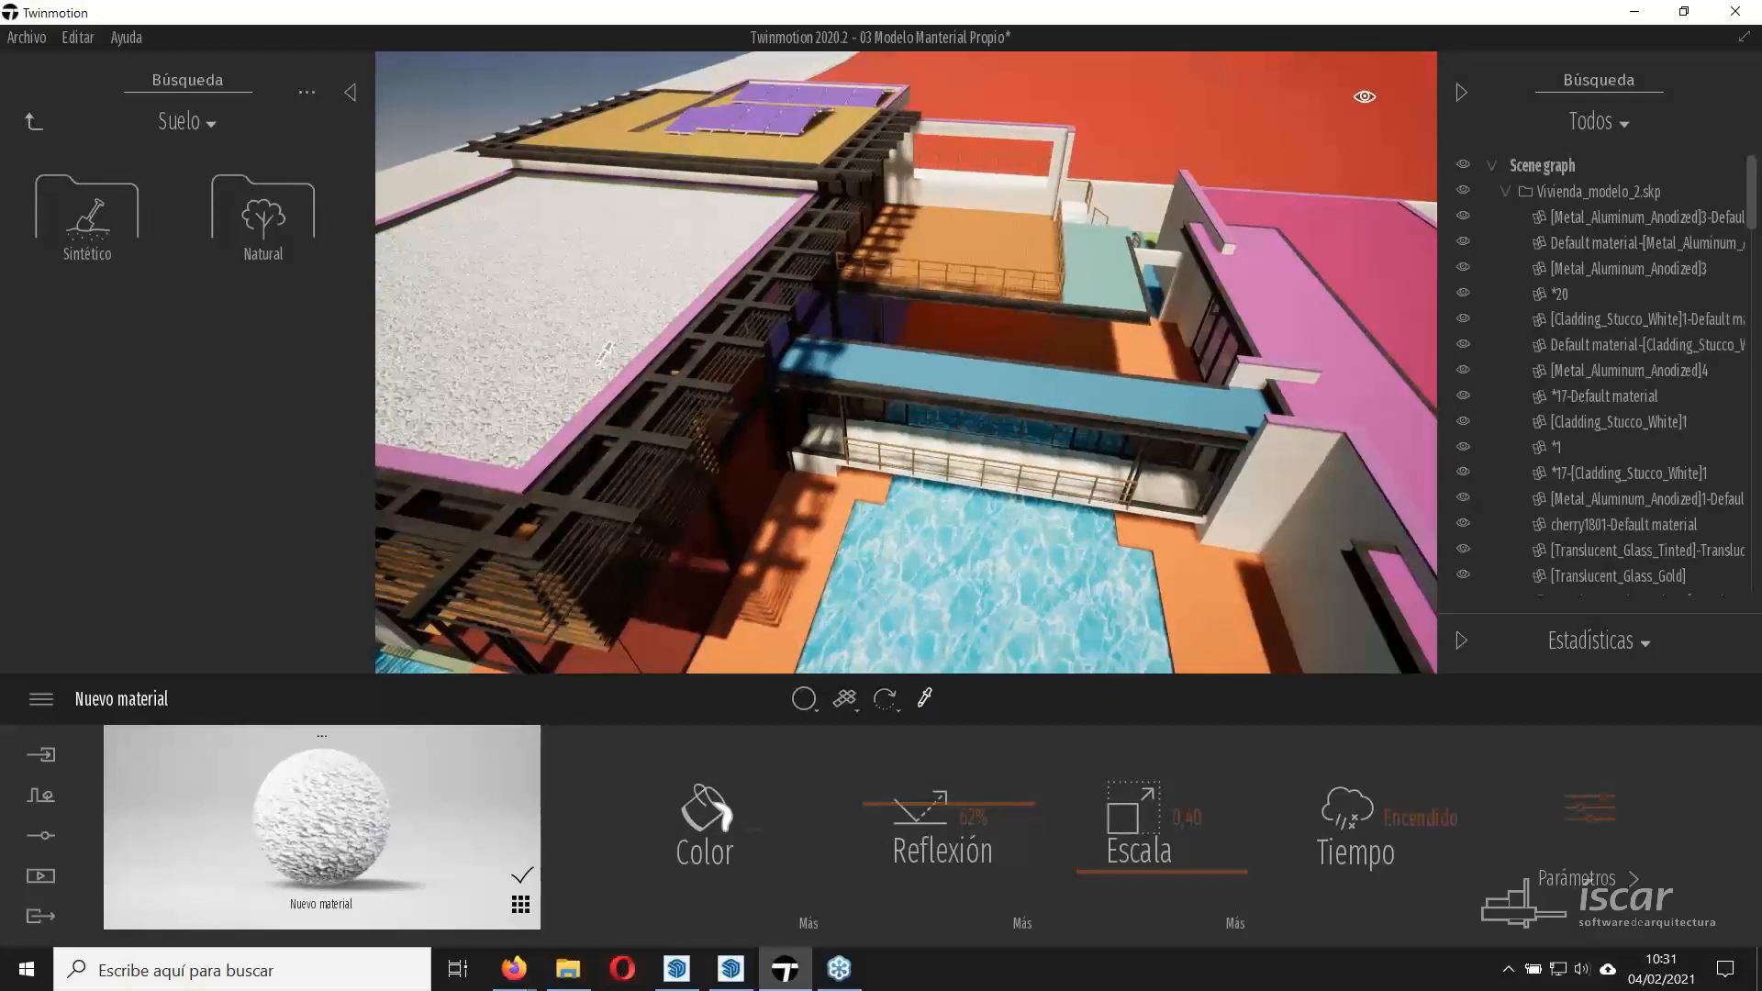
{"action": "left_click_drag", "start_coordinate": [371, 829], "coordinate": [1382, 417]}
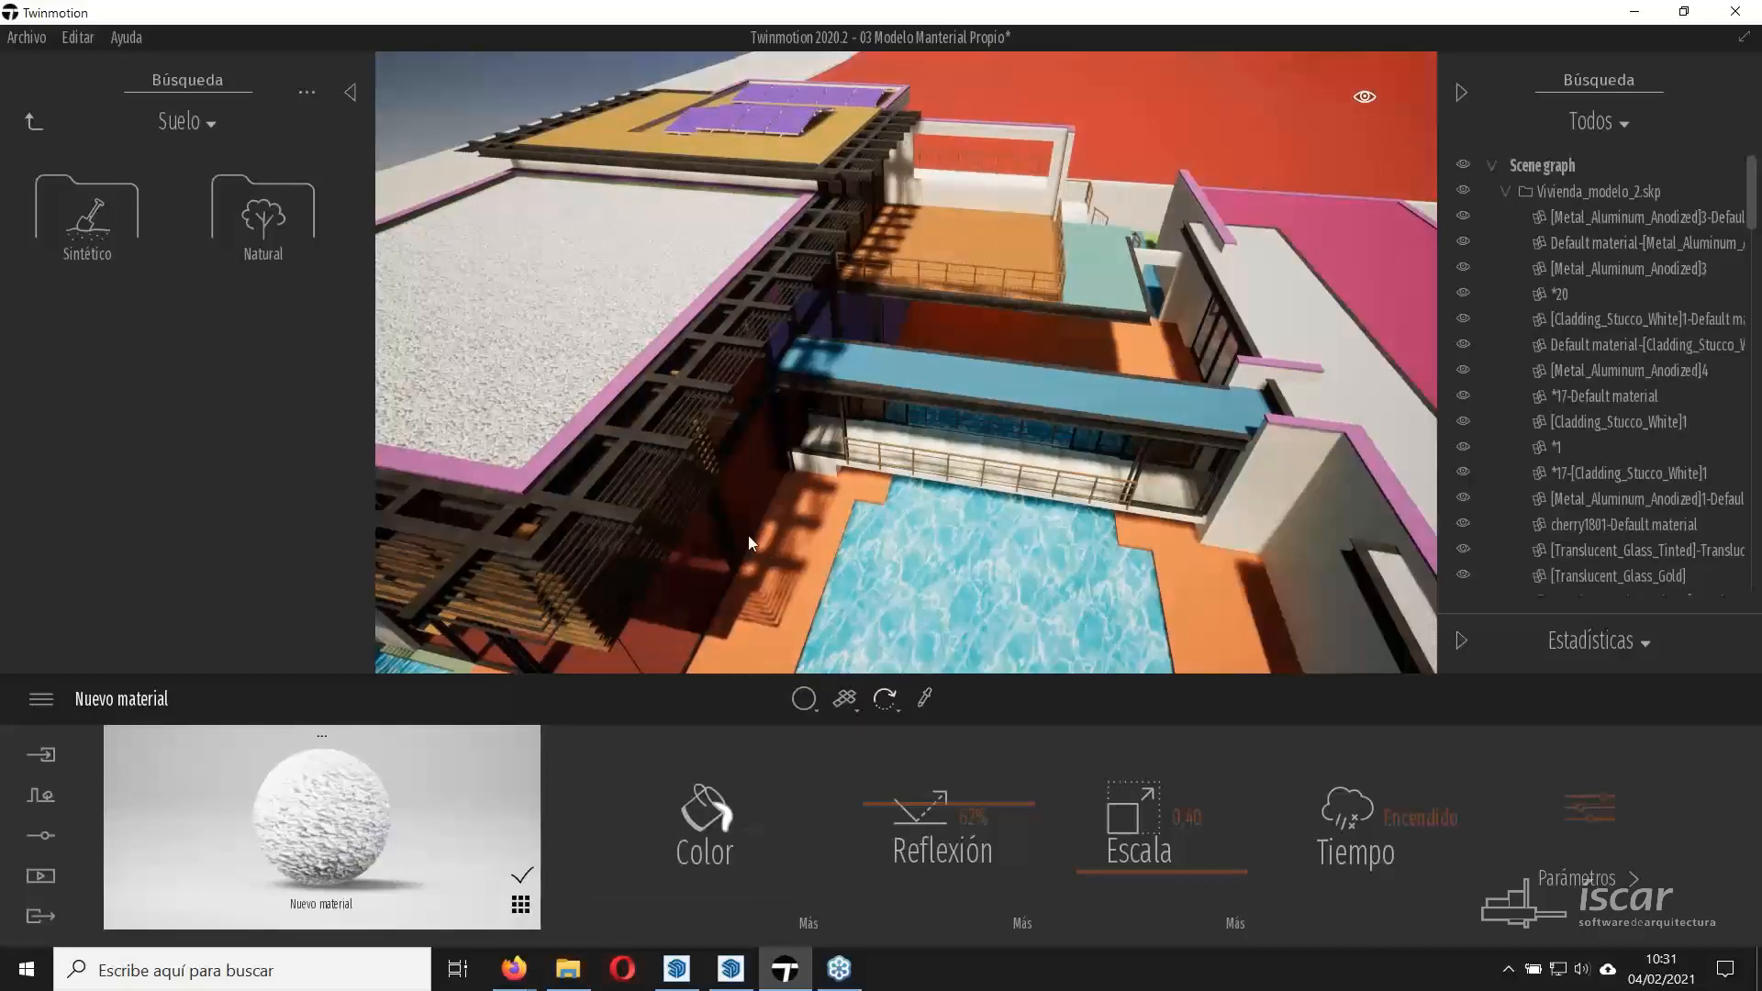
{"action": "middle_click_drag", "start_coordinate": [747, 536], "coordinate": [588, 569], "text": "shift"}
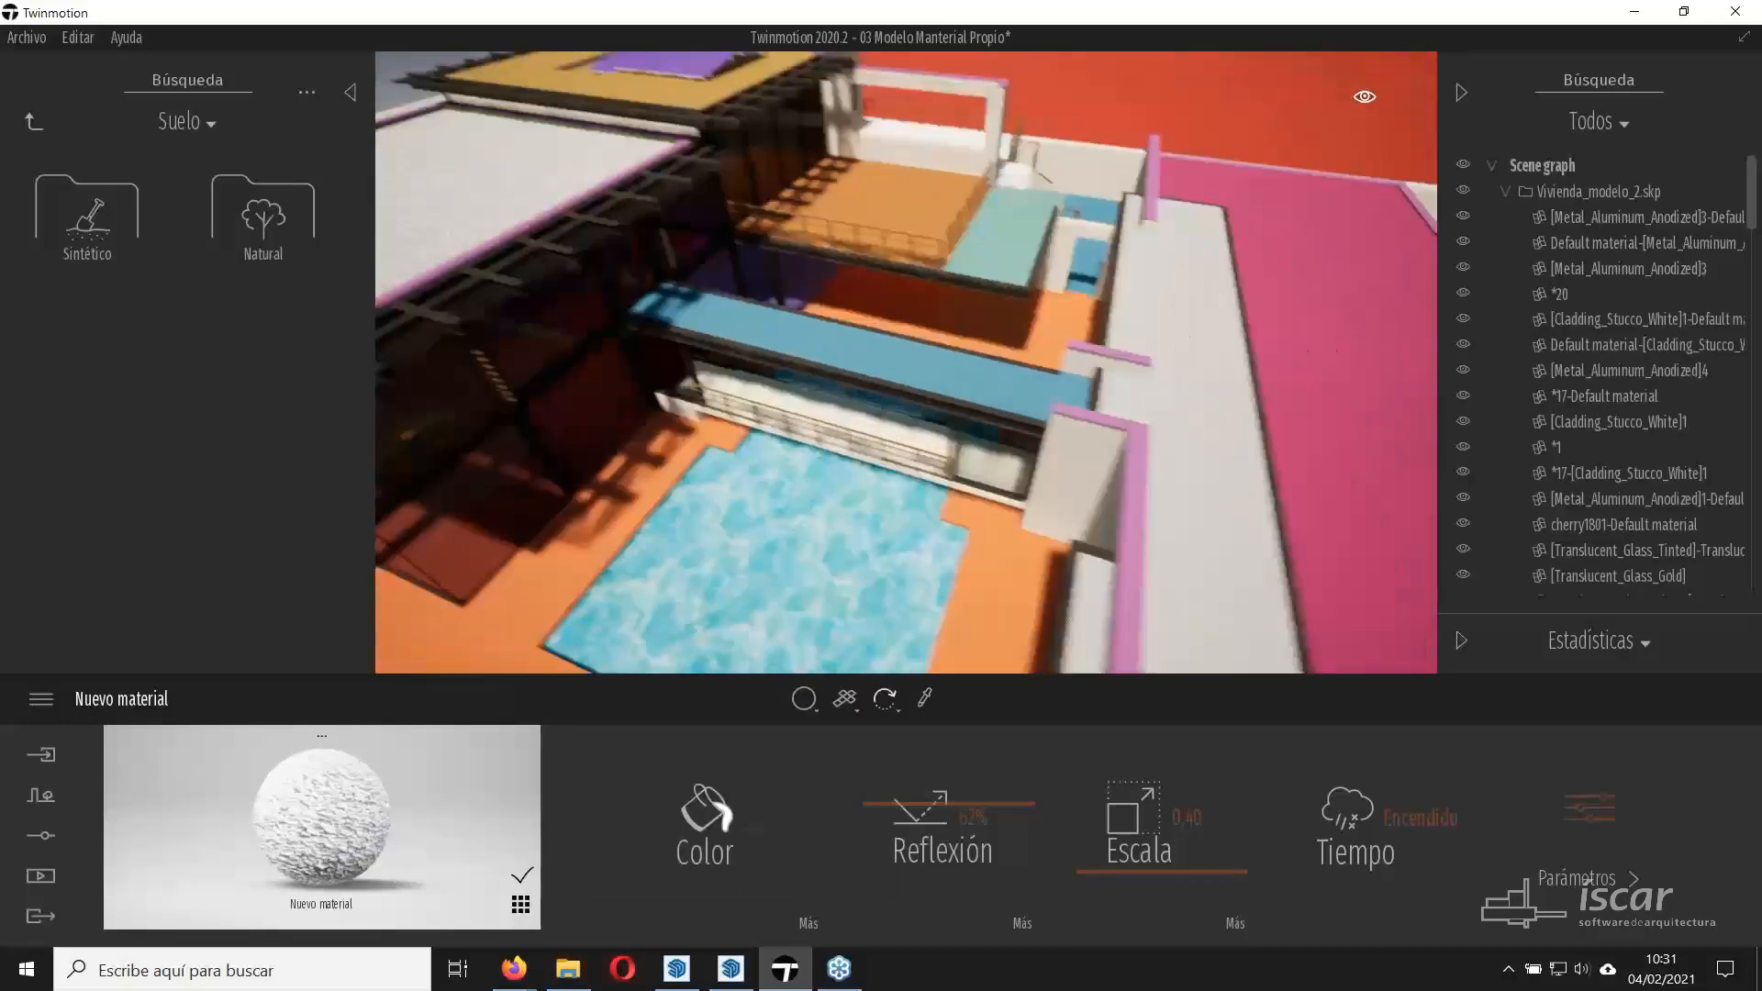
{"action": "right_click_drag", "start_coordinate": [747, 536], "coordinate": [816, 481]}
{"action": "key", "text": "w"}
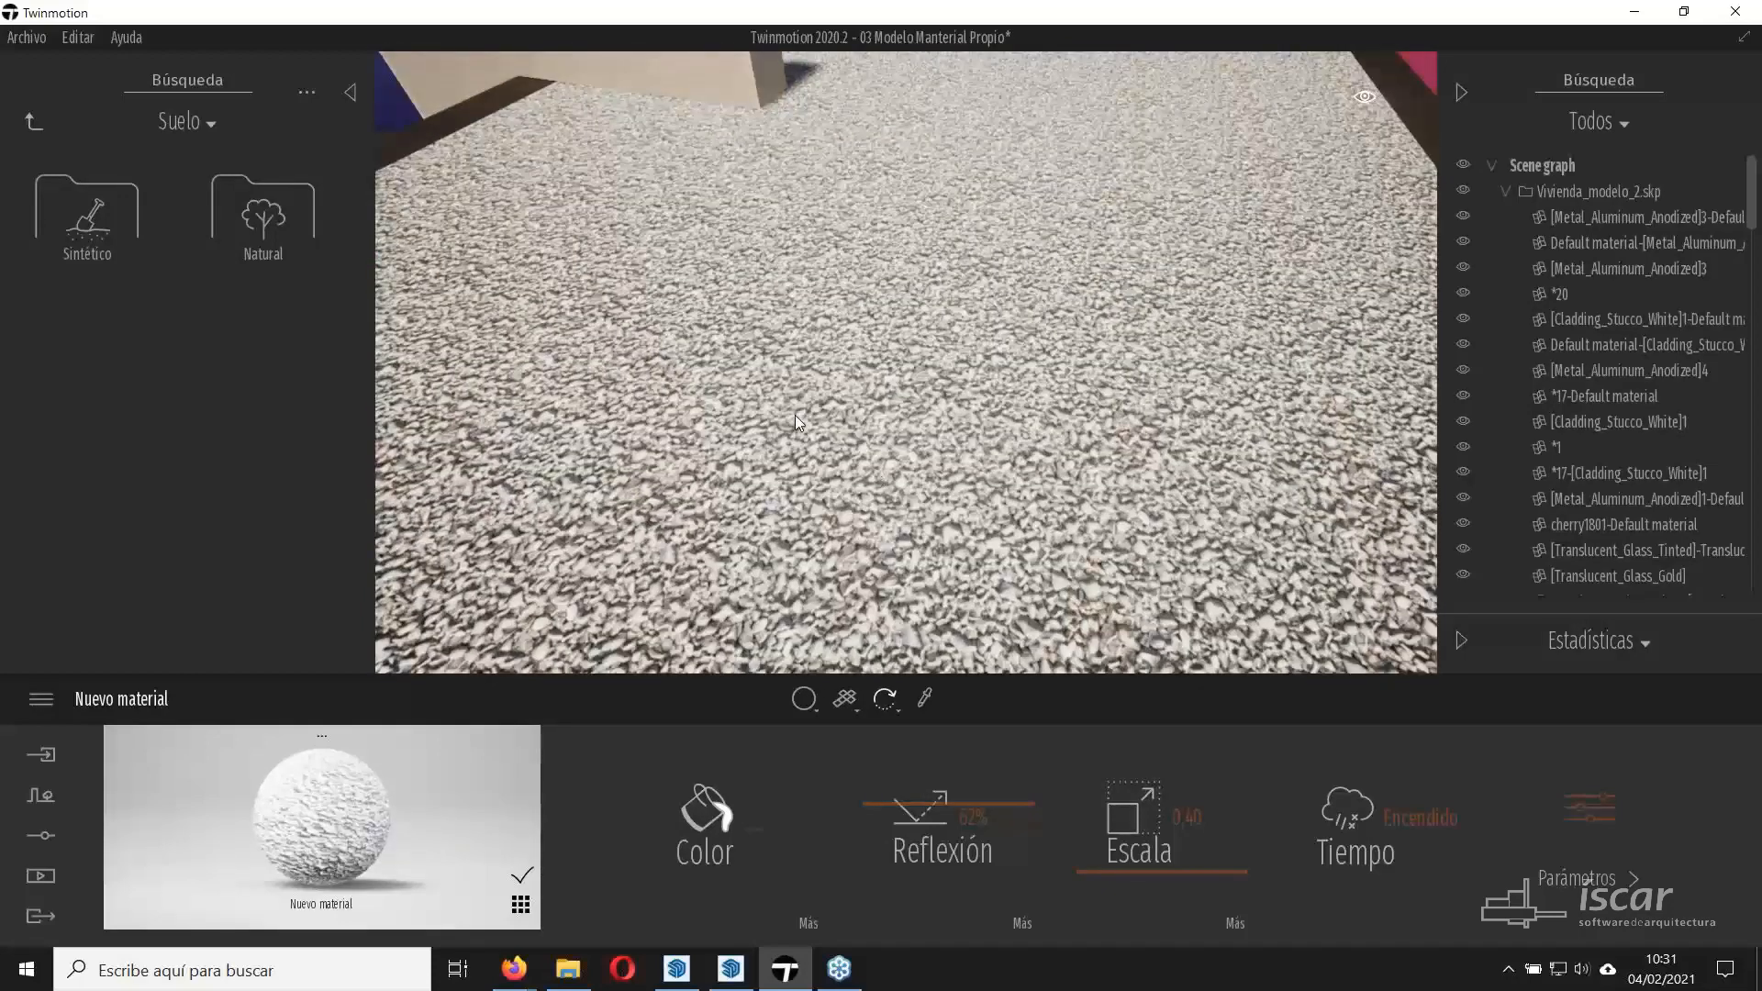
{"action": "scroll", "coordinate": [776, 408], "scroll_direction": "down", "scroll_amount": 8}
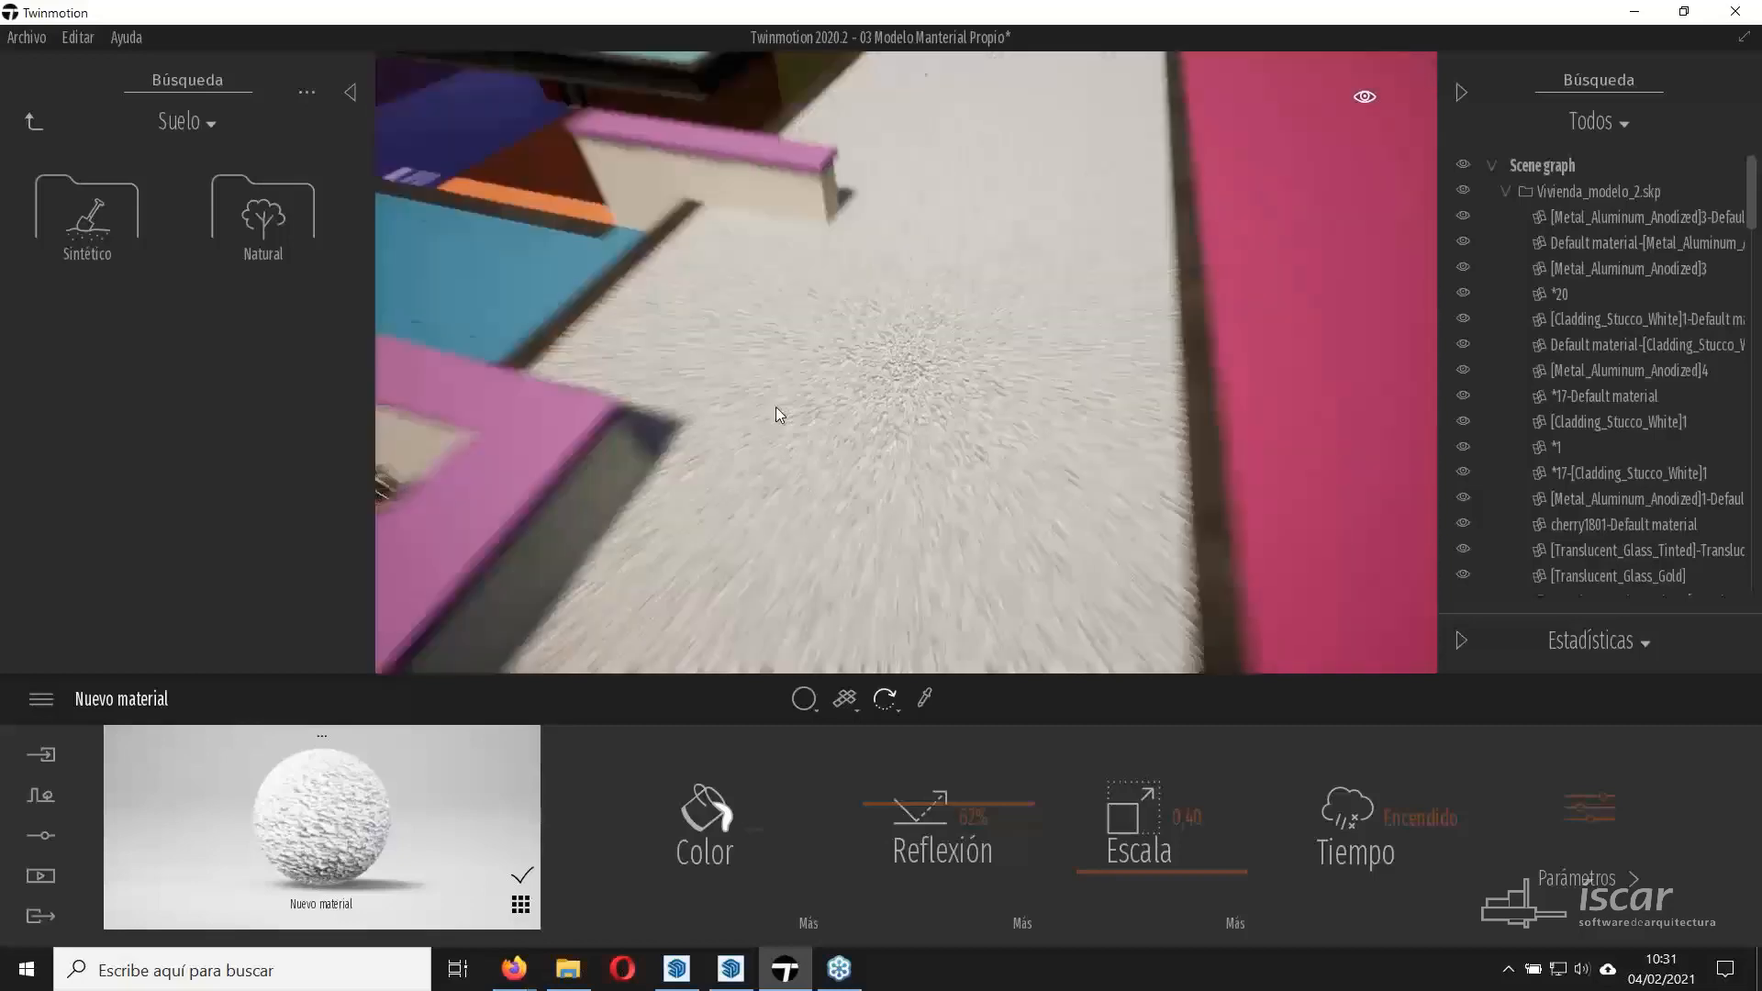
{"action": "right_click_drag", "start_coordinate": [775, 407], "coordinate": [725, 402]}
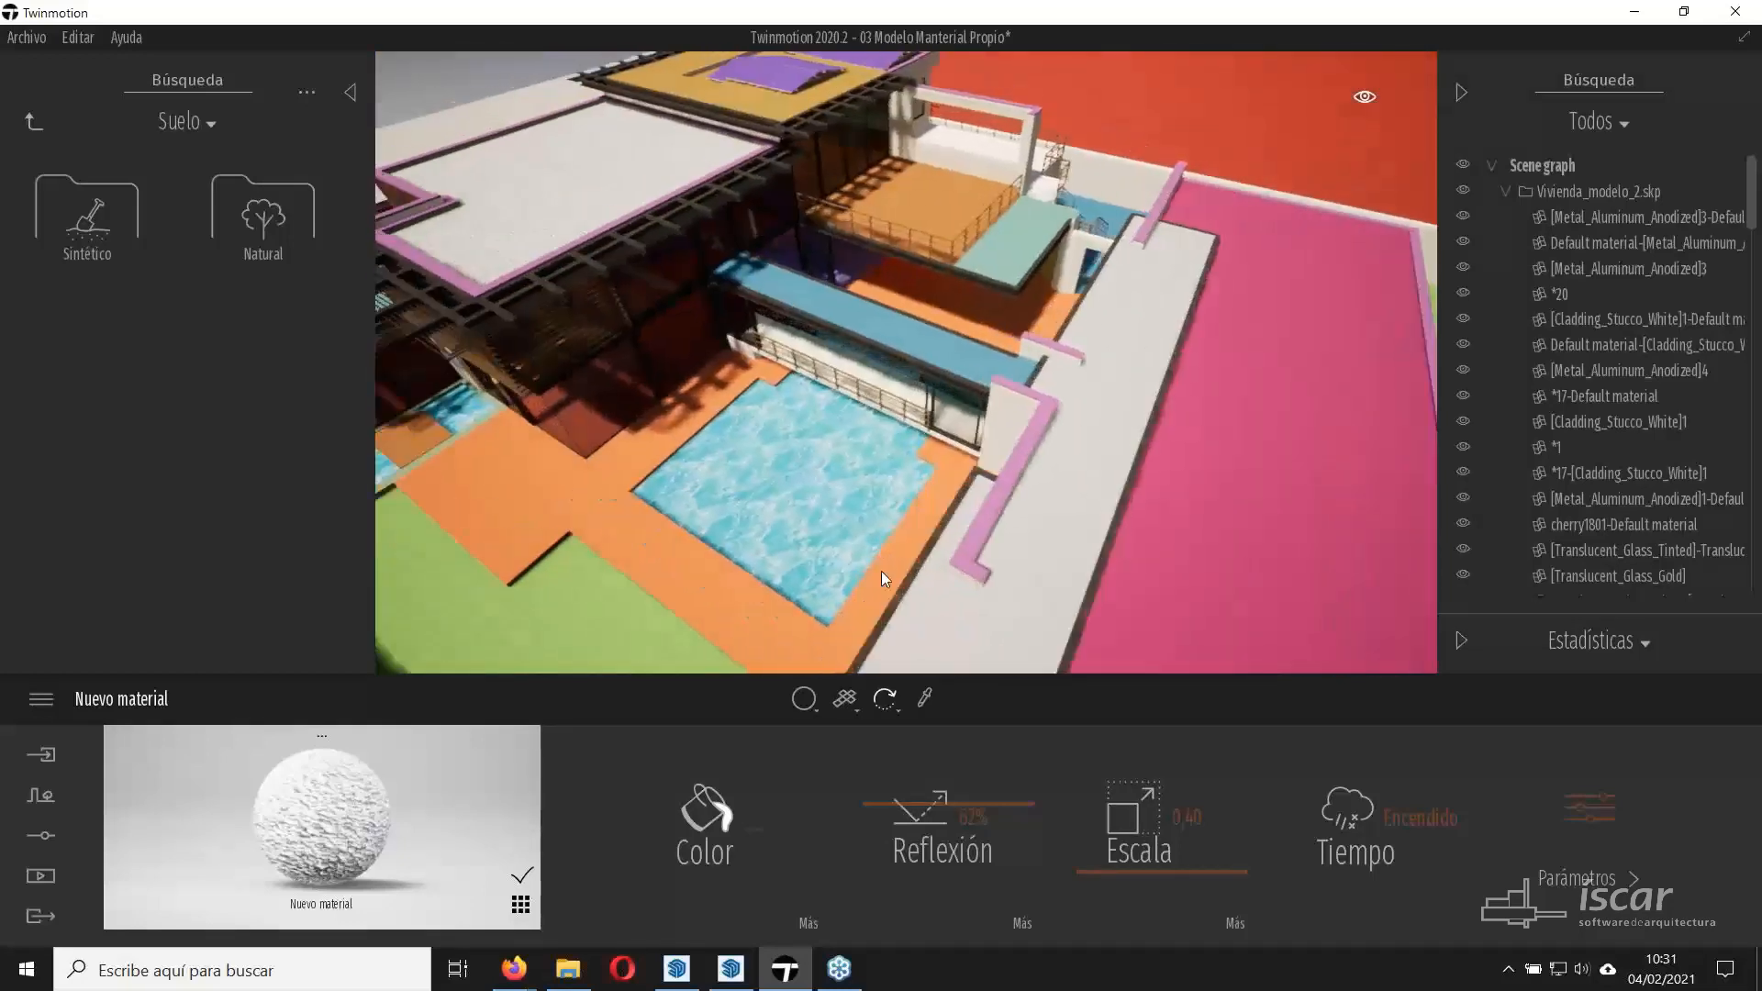
Try different scales for the shared gravel material, from 2.56 and 3.00 down to 1.02.
{"action": "left_click_drag", "start_coordinate": [1123, 867], "coordinate": [1143, 807]}
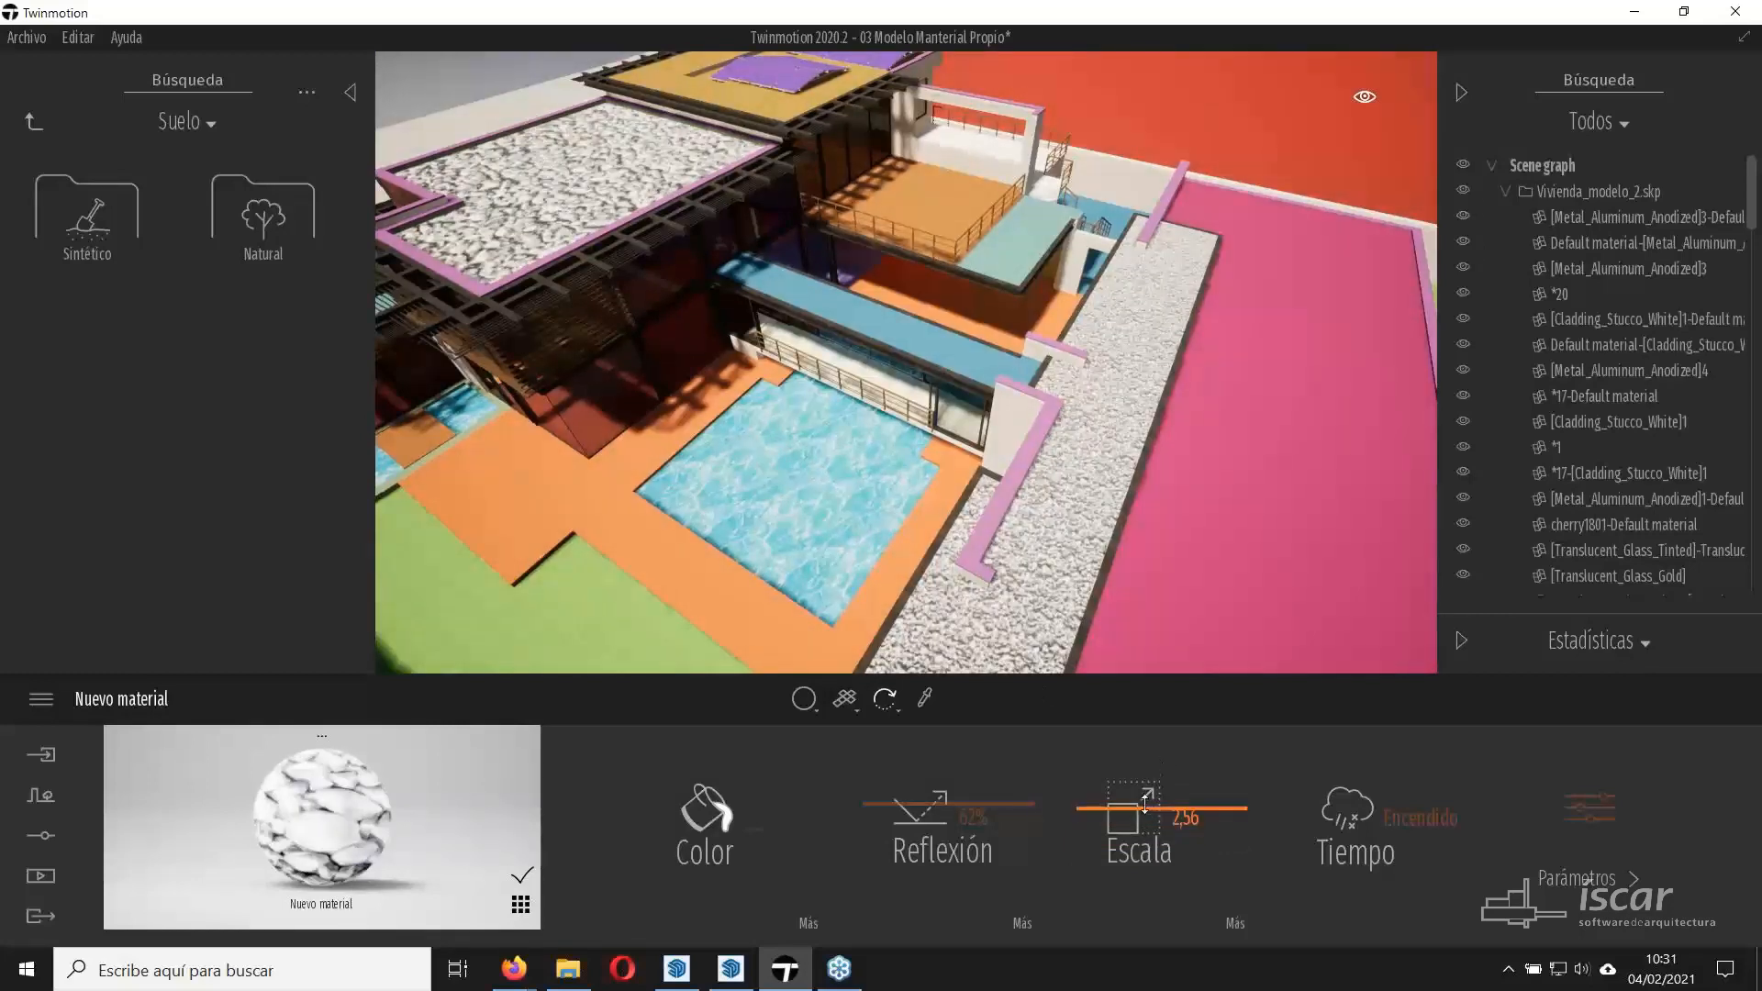
{"action": "left_click_drag", "start_coordinate": [1144, 805], "coordinate": [1148, 806]}
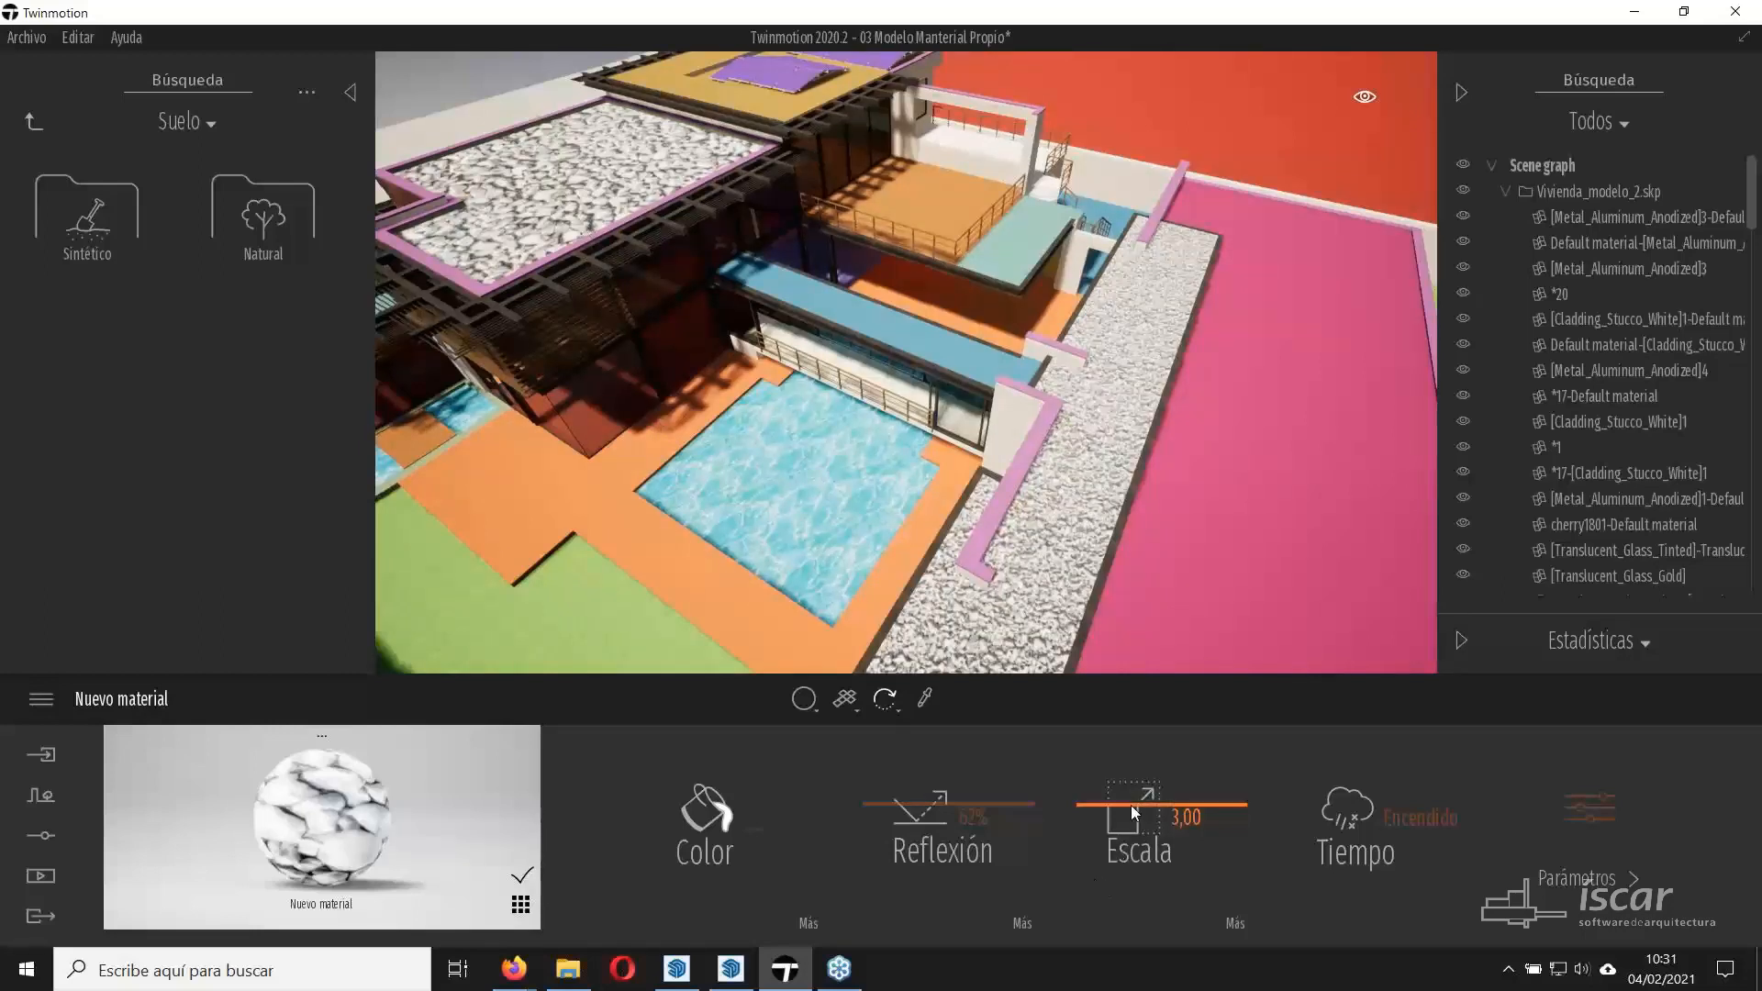
{"action": "left_click_drag", "start_coordinate": [1130, 806], "coordinate": [1125, 819]}
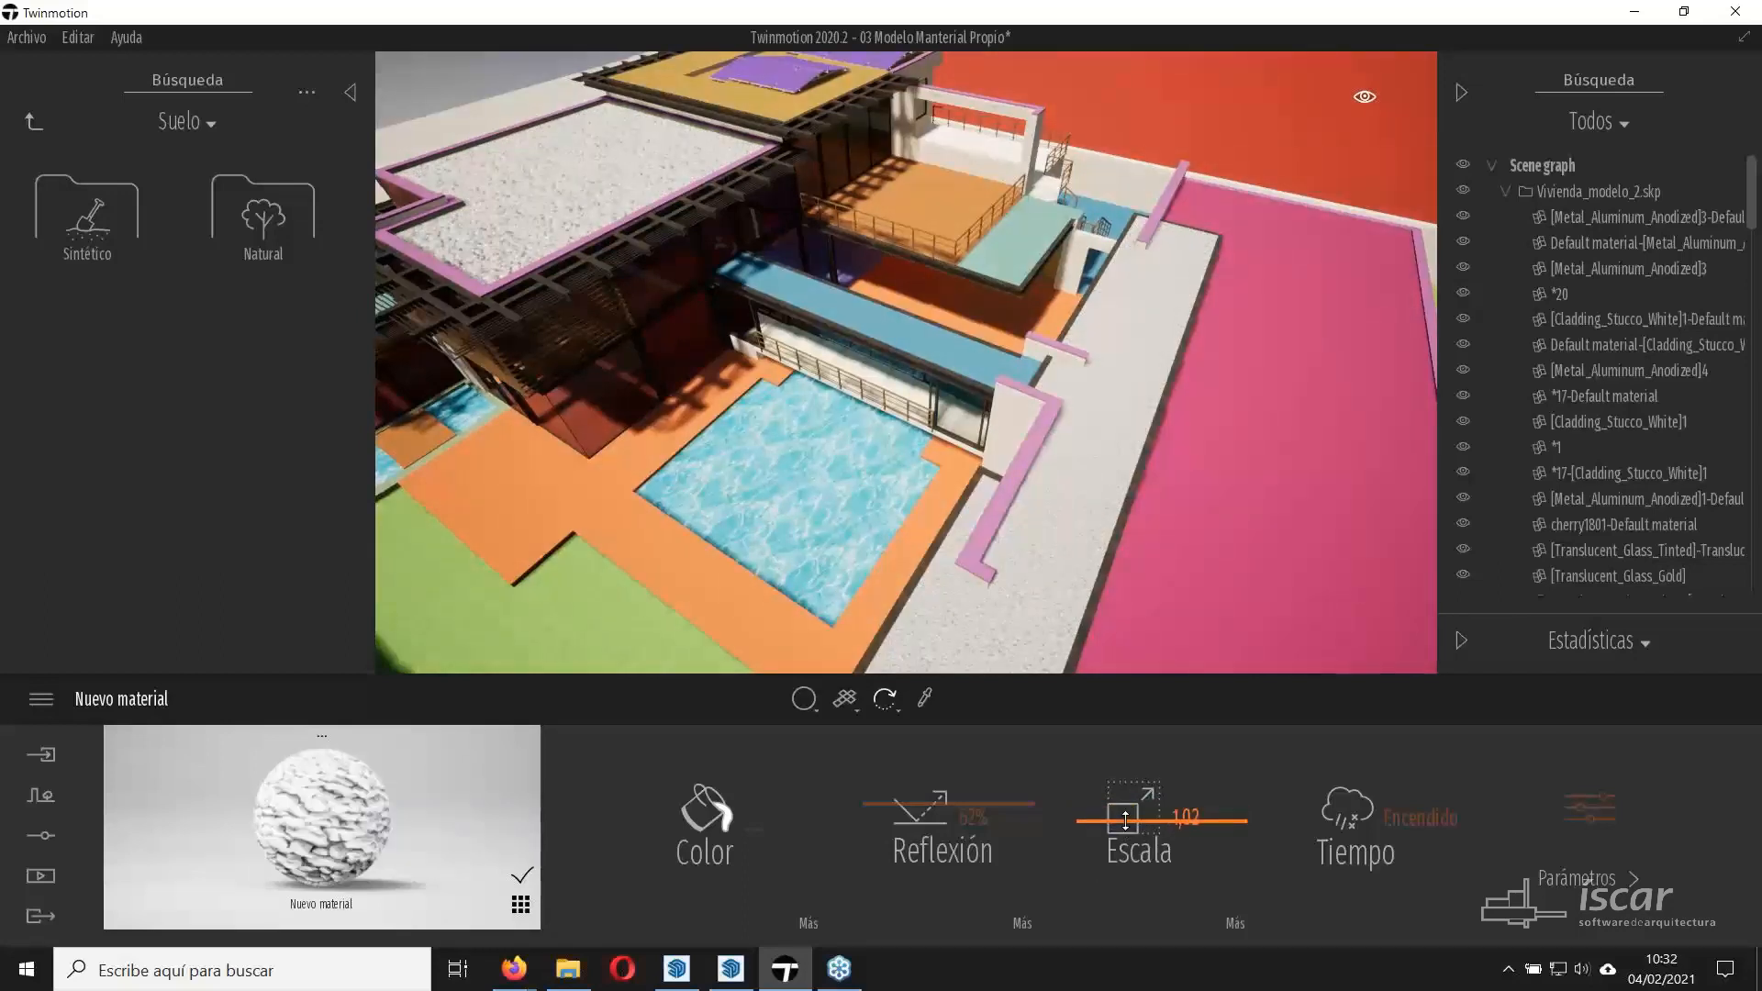
Undo the gravel scale changes and the gravel application on the long roof.
{"action": "key", "text": "ctrl+z"}
{"action": "key", "text": "ctrl+z"}
{"action": "key", "text": "ctrl+z"}
{"action": "key", "text": "ctrl+z"}
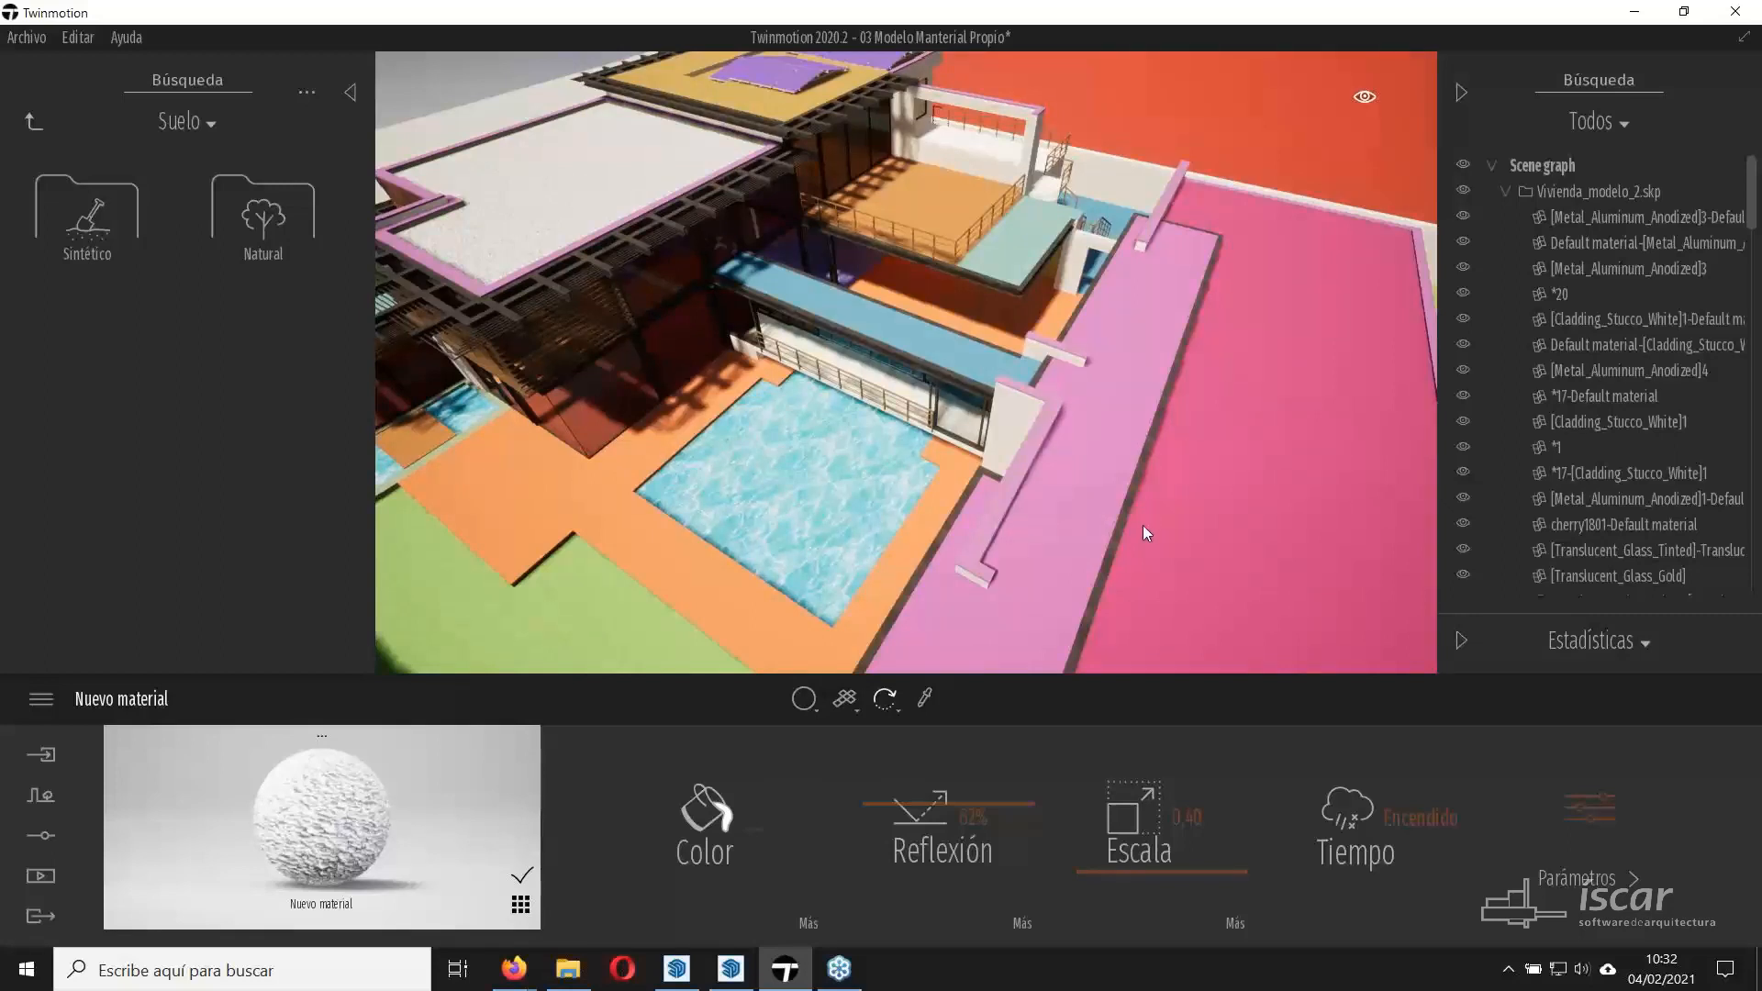
Duplicate the gravel material and apply the copy to the long lilac roof beside the pool.
{"action": "key", "text": "alt+Tab"}
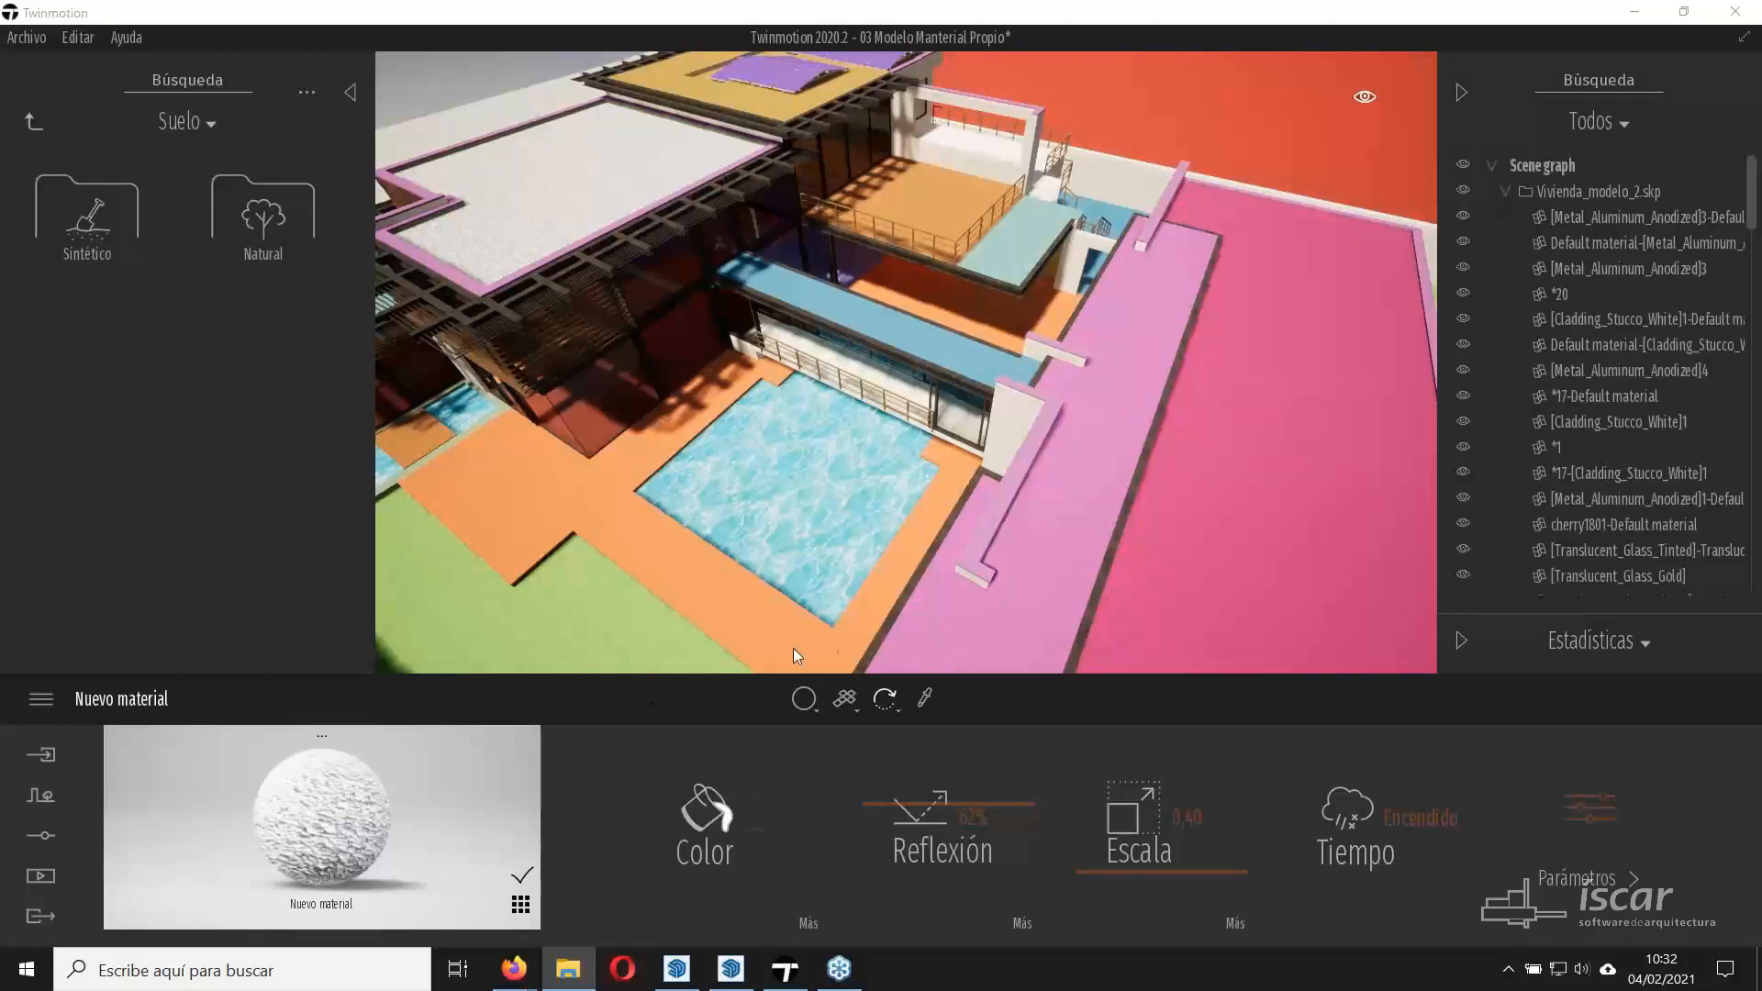
{"action": "left_click", "coordinate": [922, 700]}
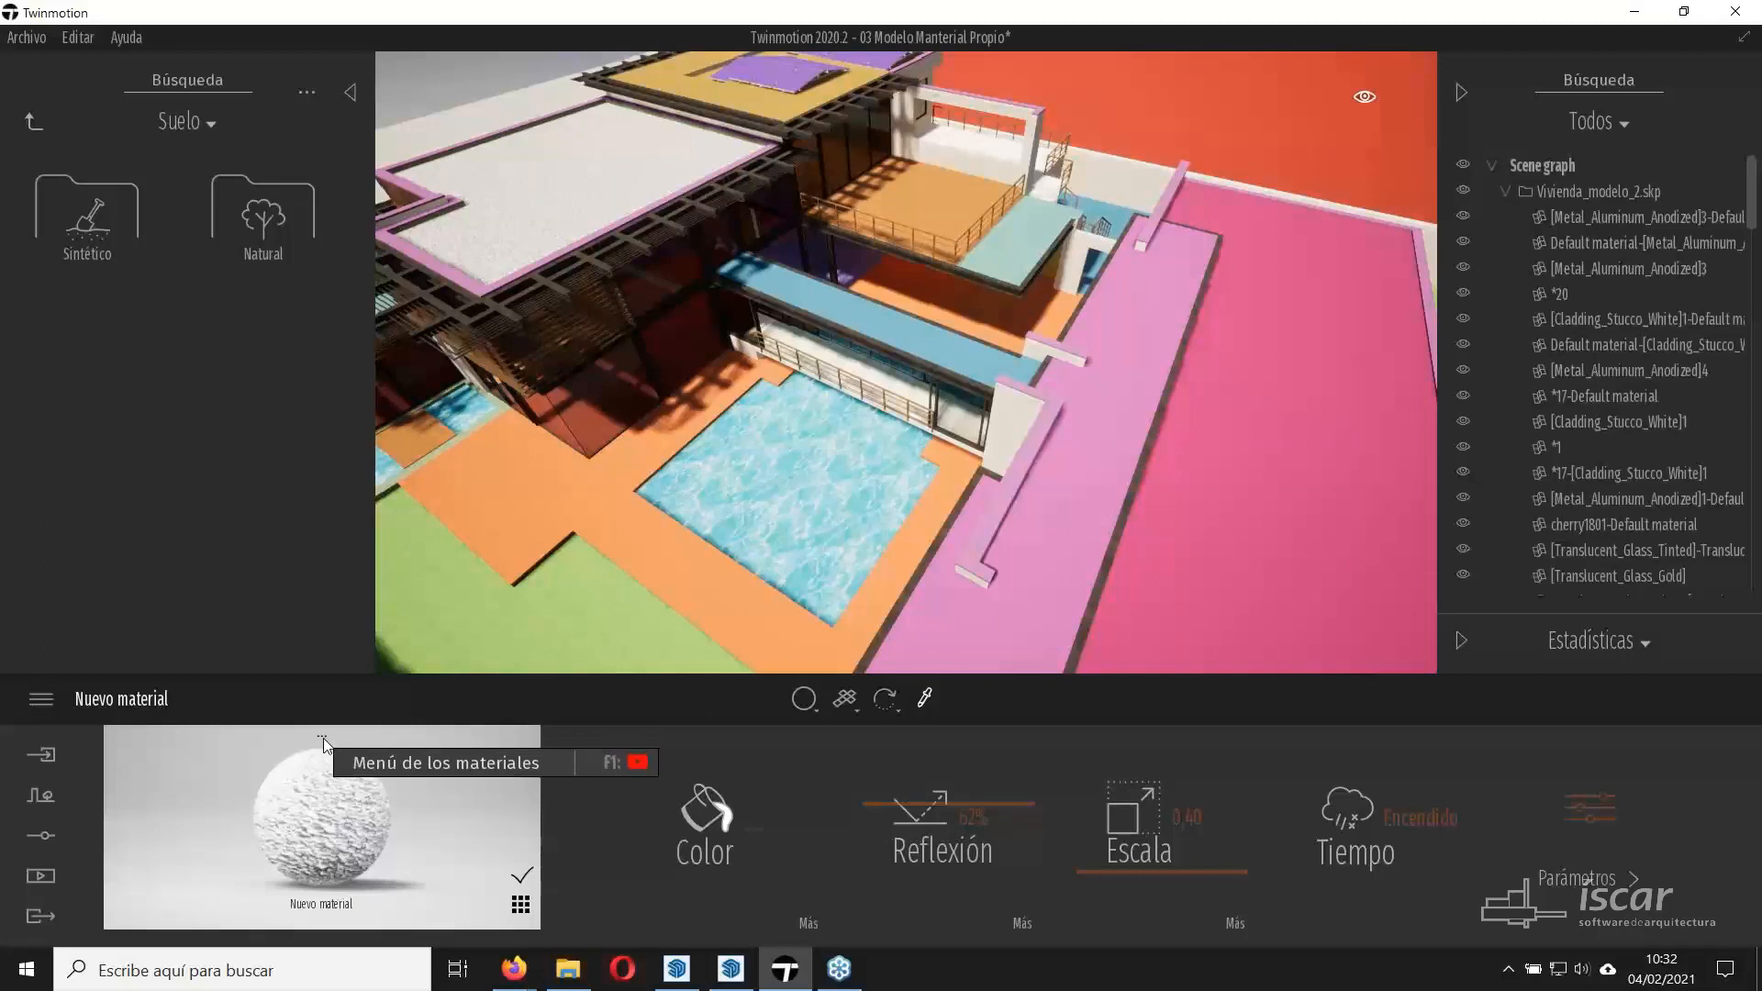
{"action": "left_click", "coordinate": [322, 738]}
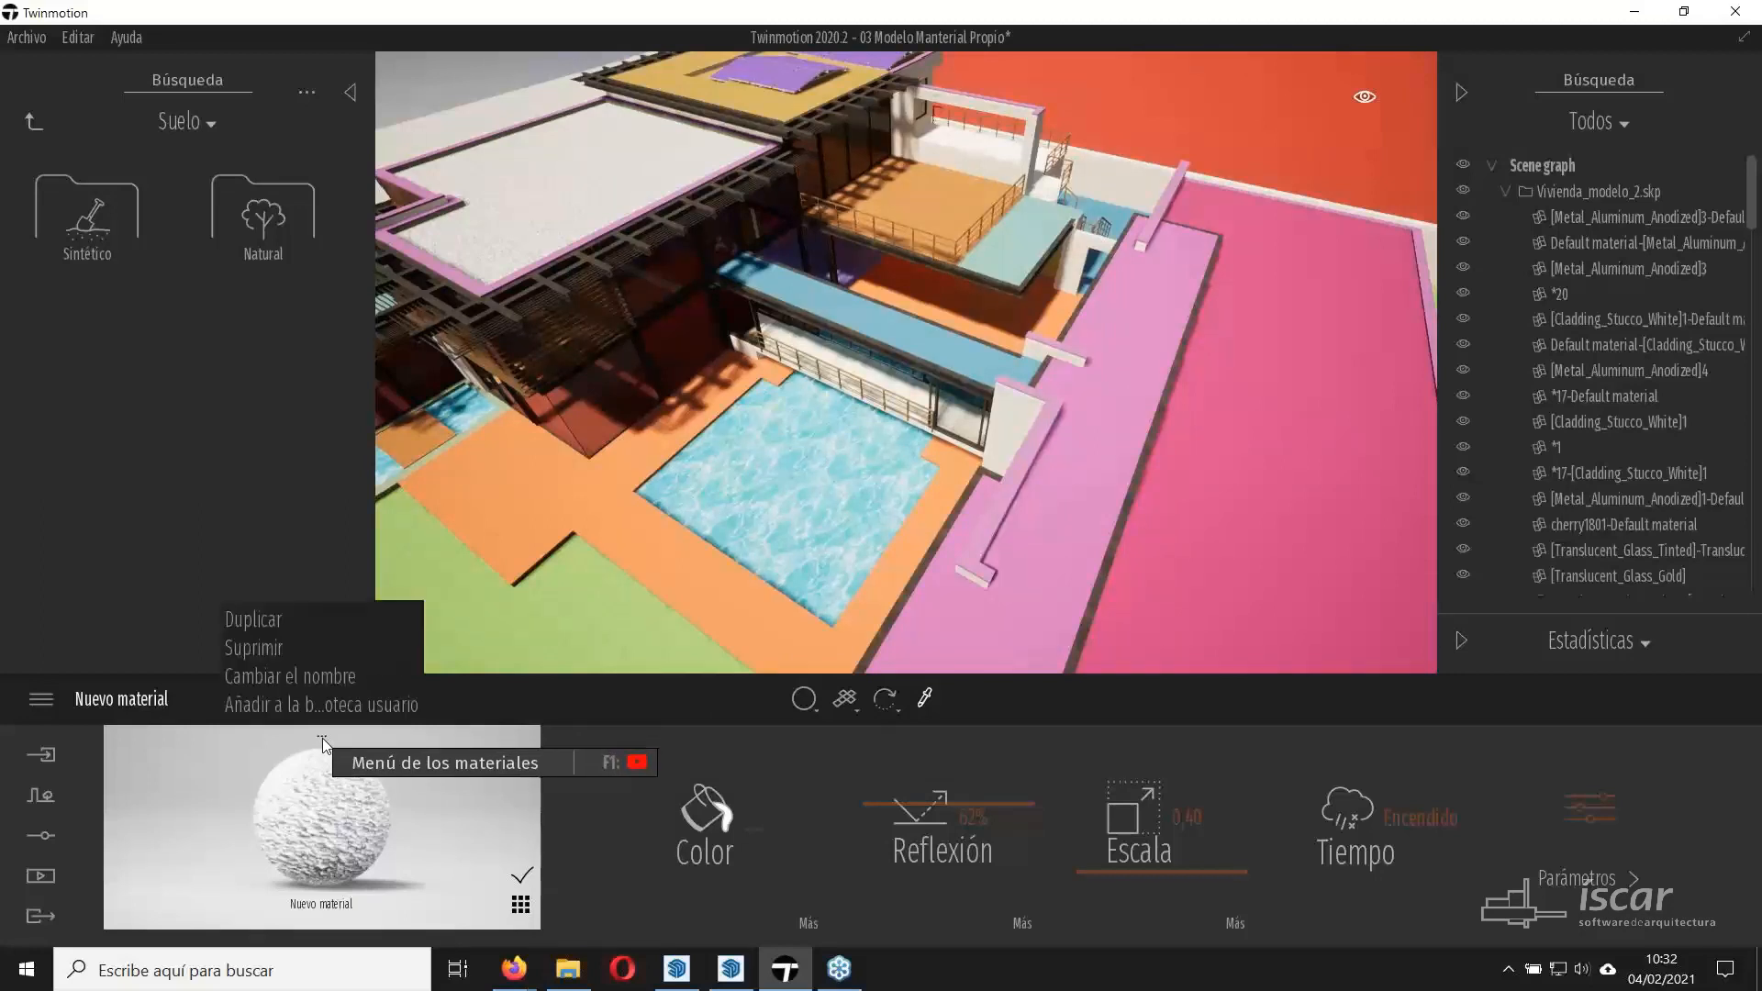
{"action": "left_click", "coordinate": [251, 624]}
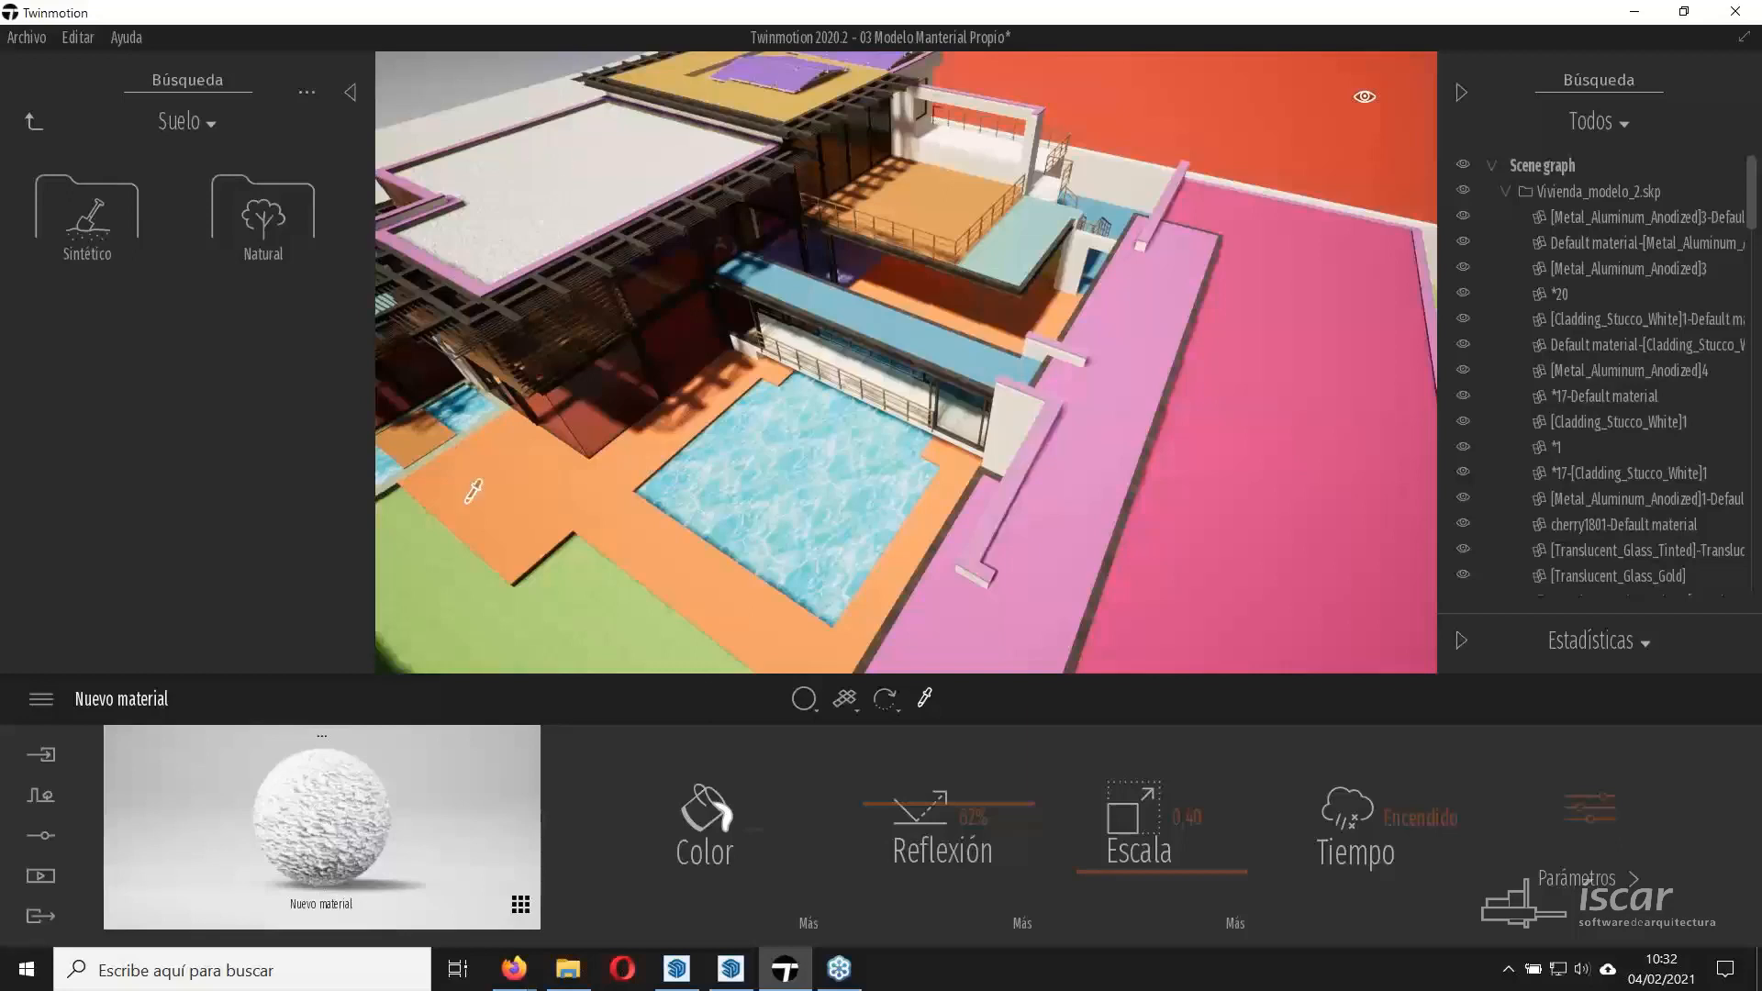
{"action": "left_click_drag", "start_coordinate": [428, 800], "coordinate": [993, 633]}
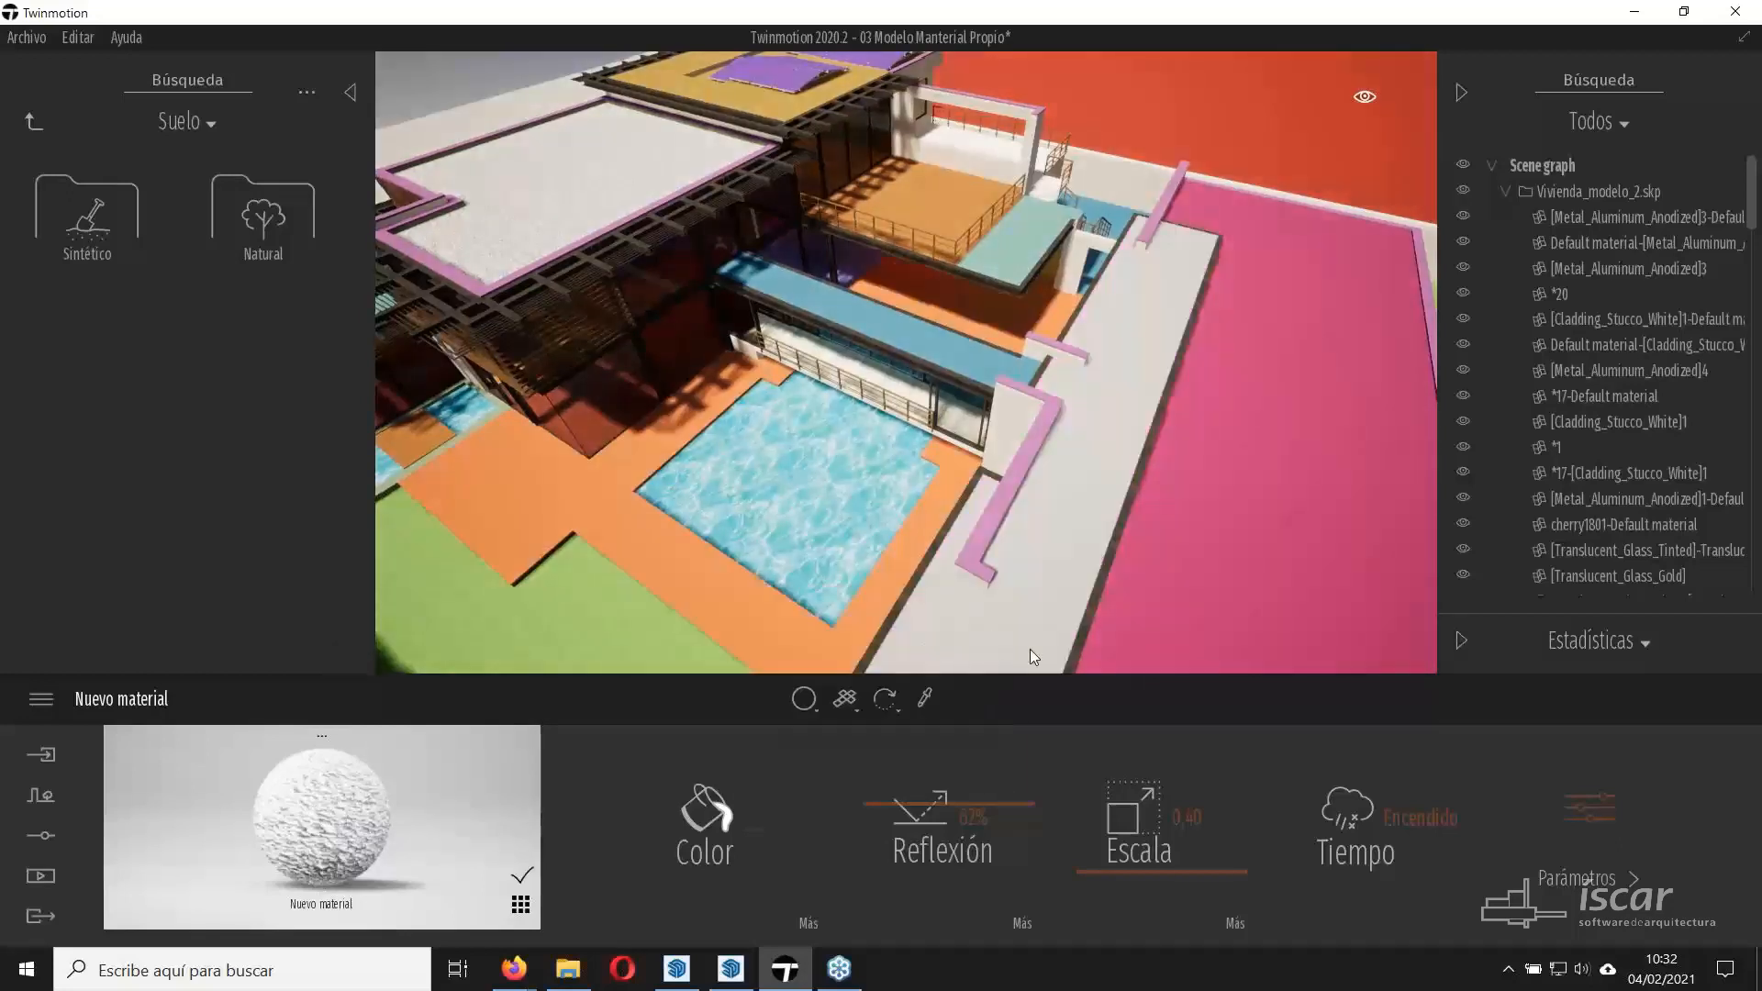
Set the duplicated gravel's scale to 1.90 and collapse the Vivienda_modelo_2.skp folder in the scene graph.
{"action": "left_click_drag", "start_coordinate": [1170, 868], "coordinate": [1173, 745]}
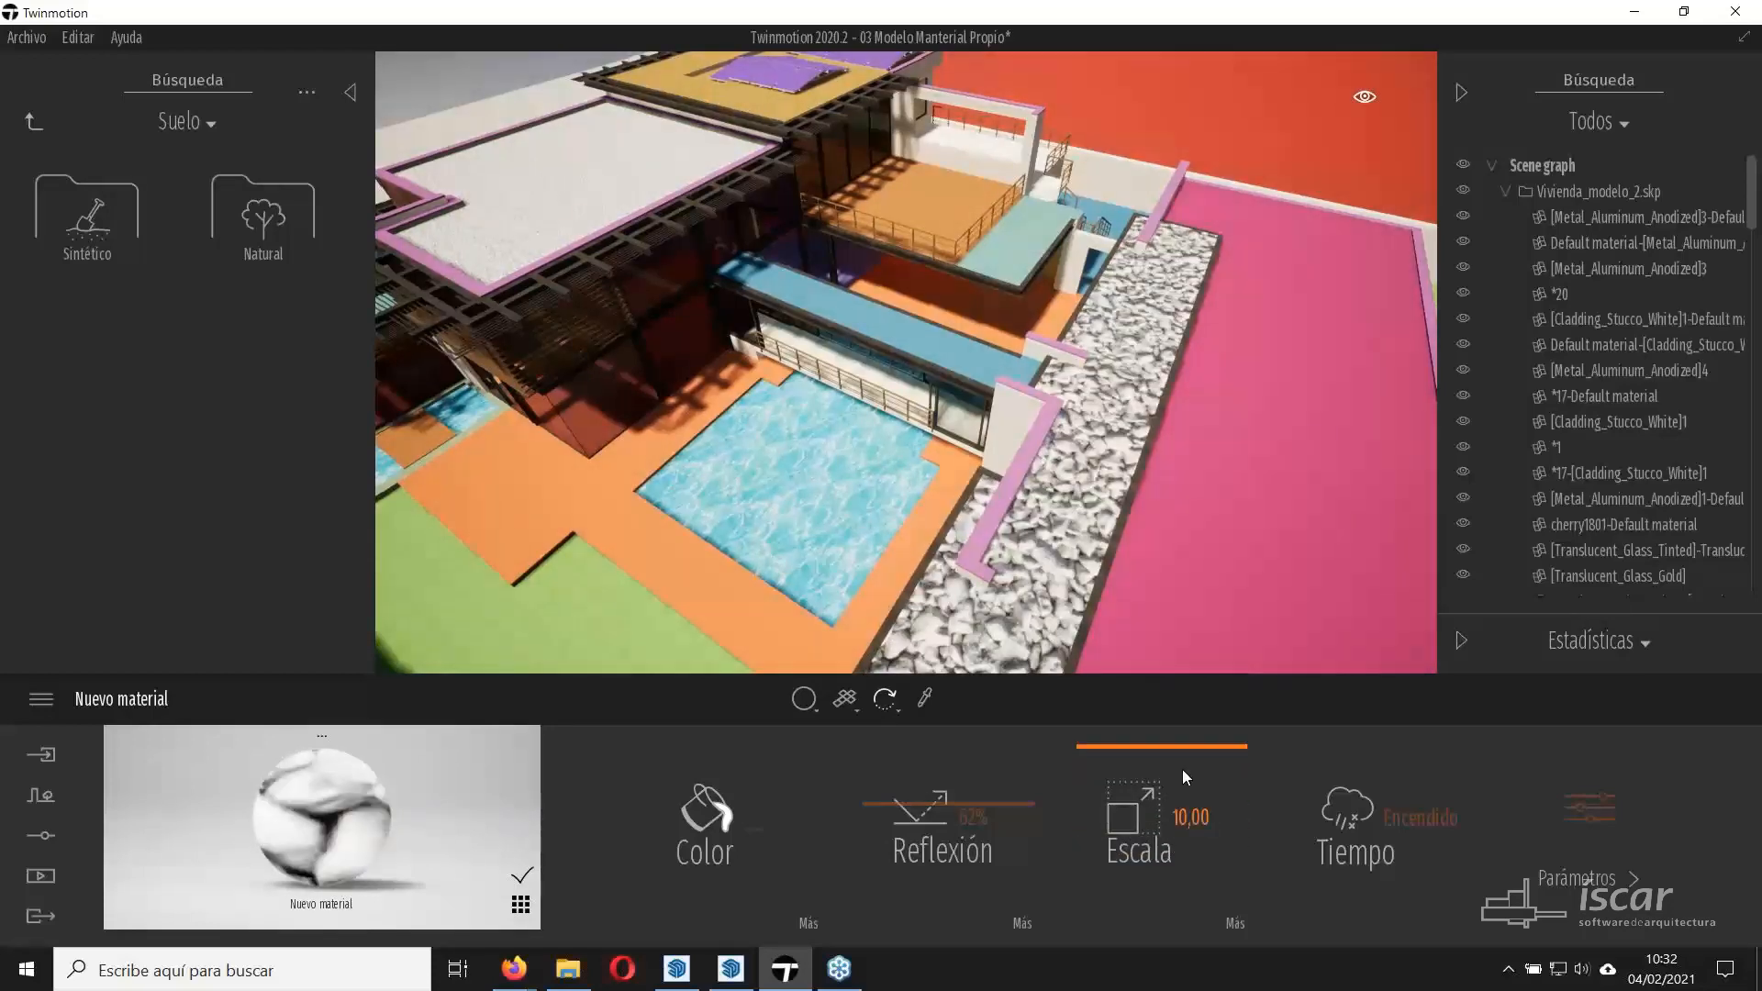
{"action": "left_click_drag", "start_coordinate": [1169, 748], "coordinate": [1137, 821]}
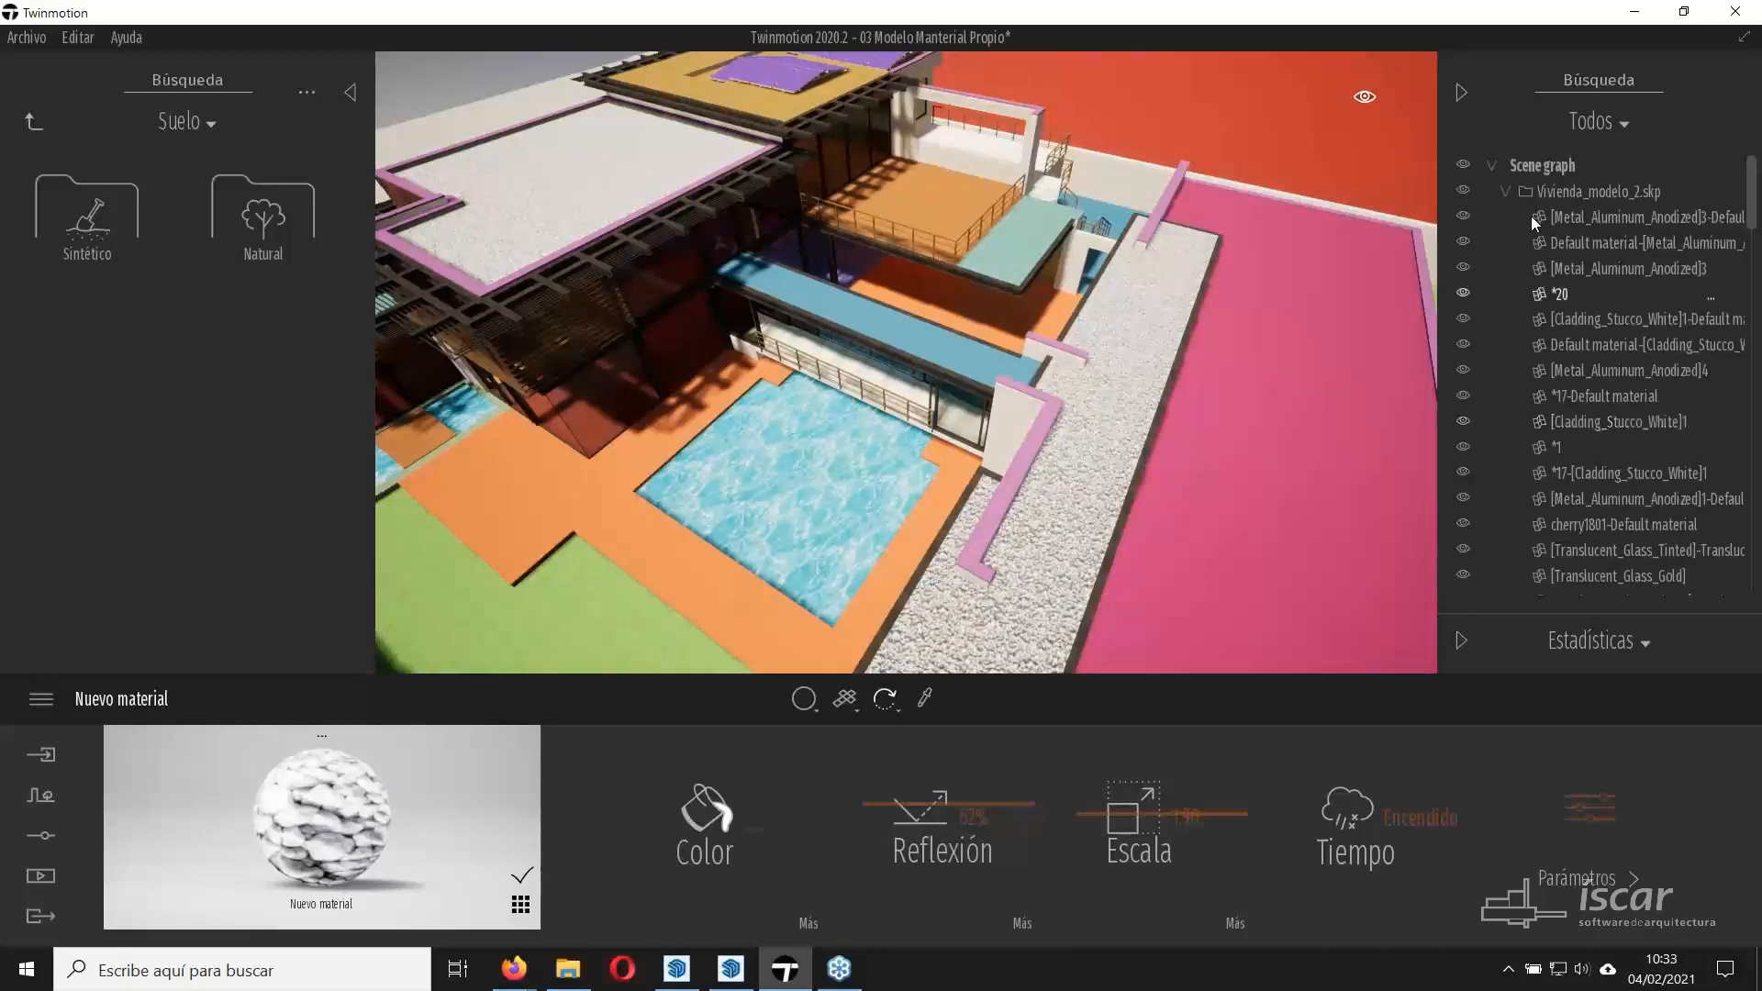
{"action": "left_click", "coordinate": [1507, 193]}
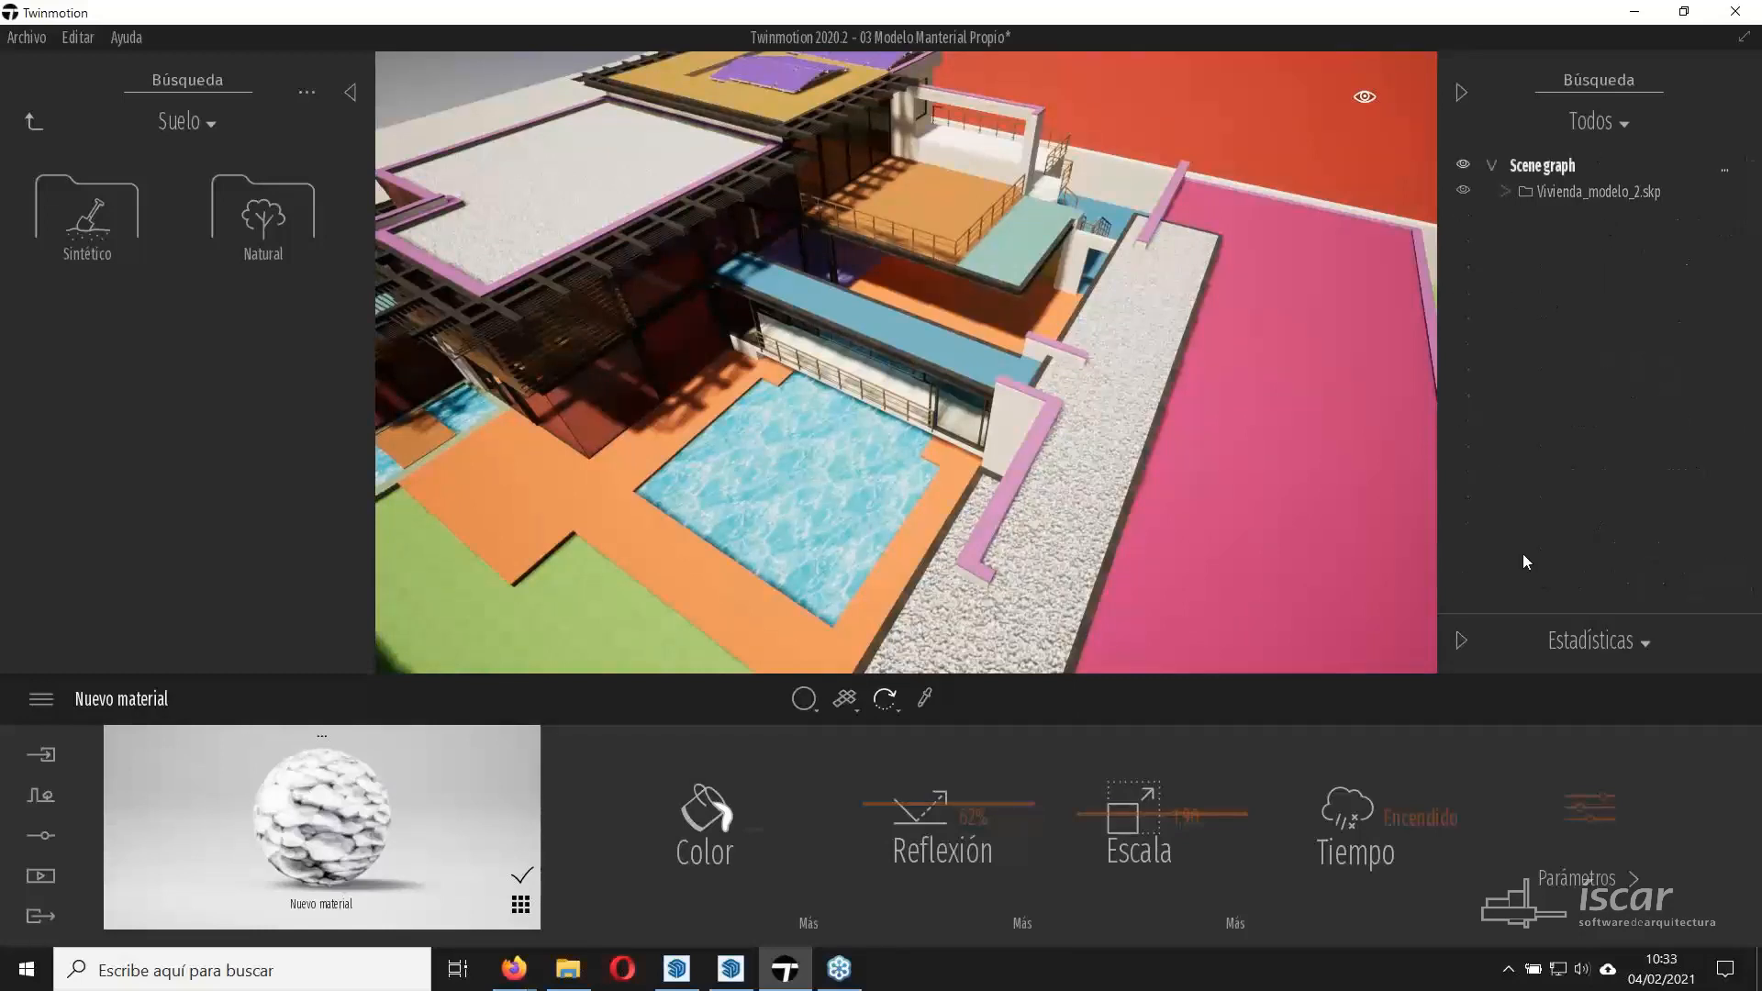
Examine the list of scene materials and sample the materials on the roofs and nearby surfaces to compare them.
{"action": "left_click", "coordinate": [520, 905]}
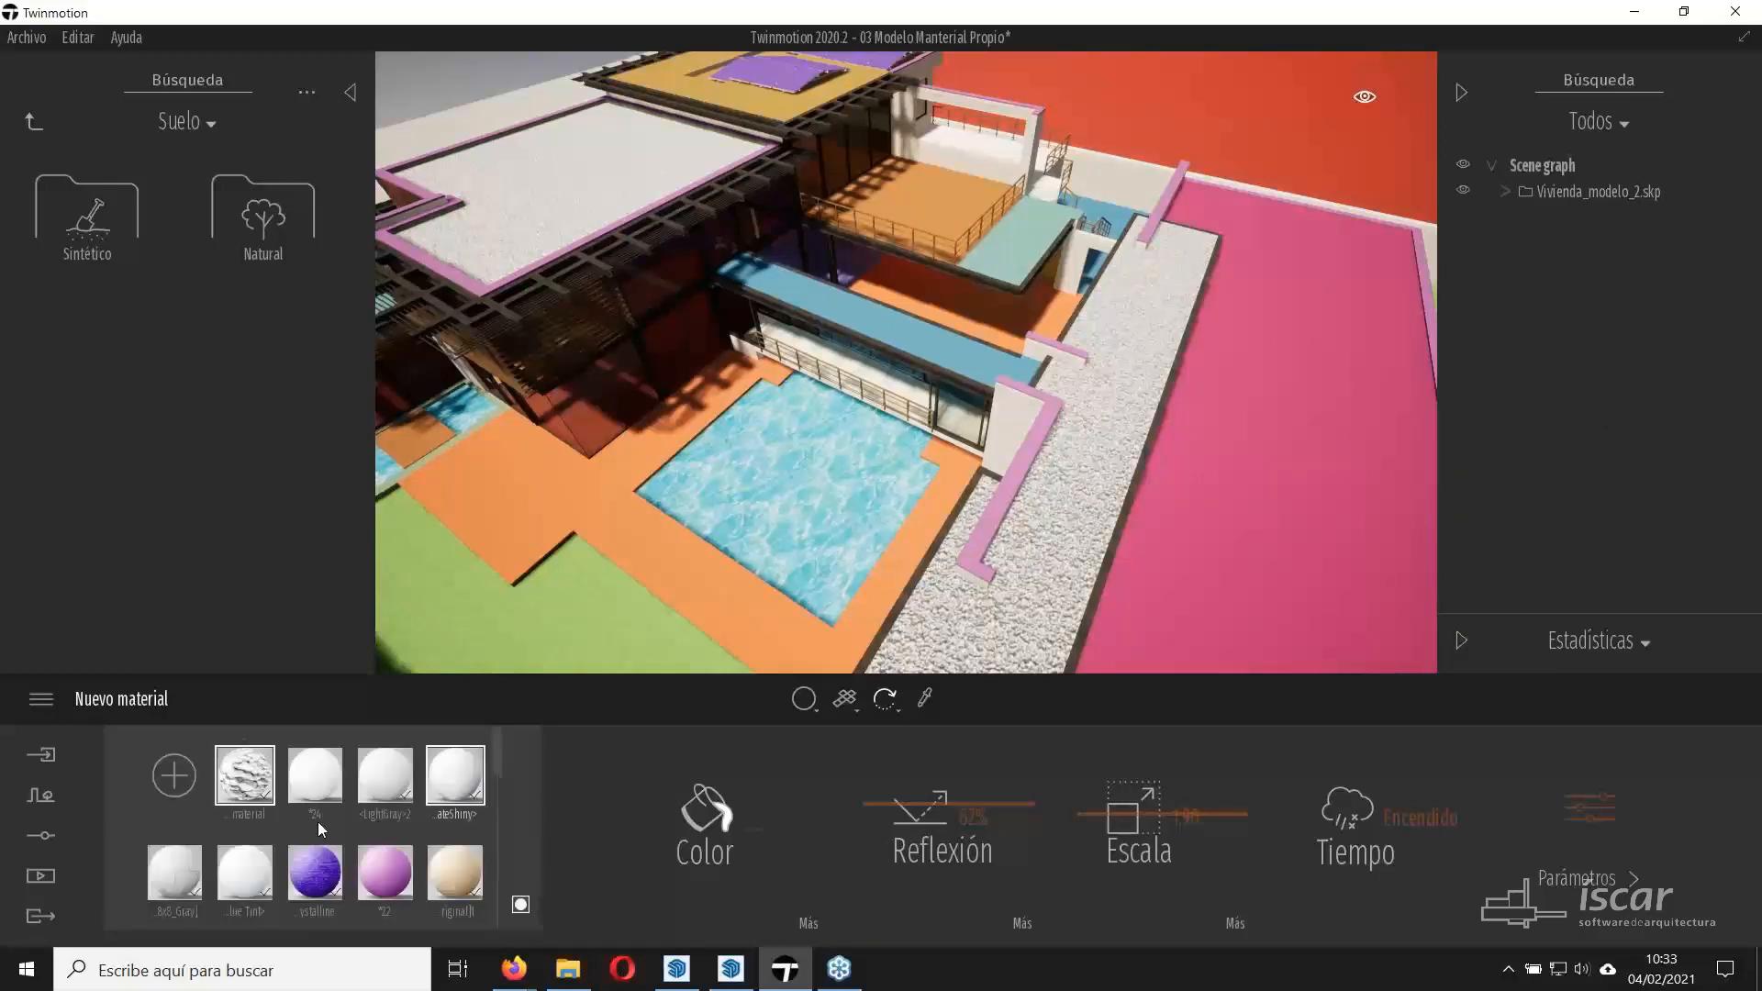
{"action": "left_click", "coordinate": [520, 905]}
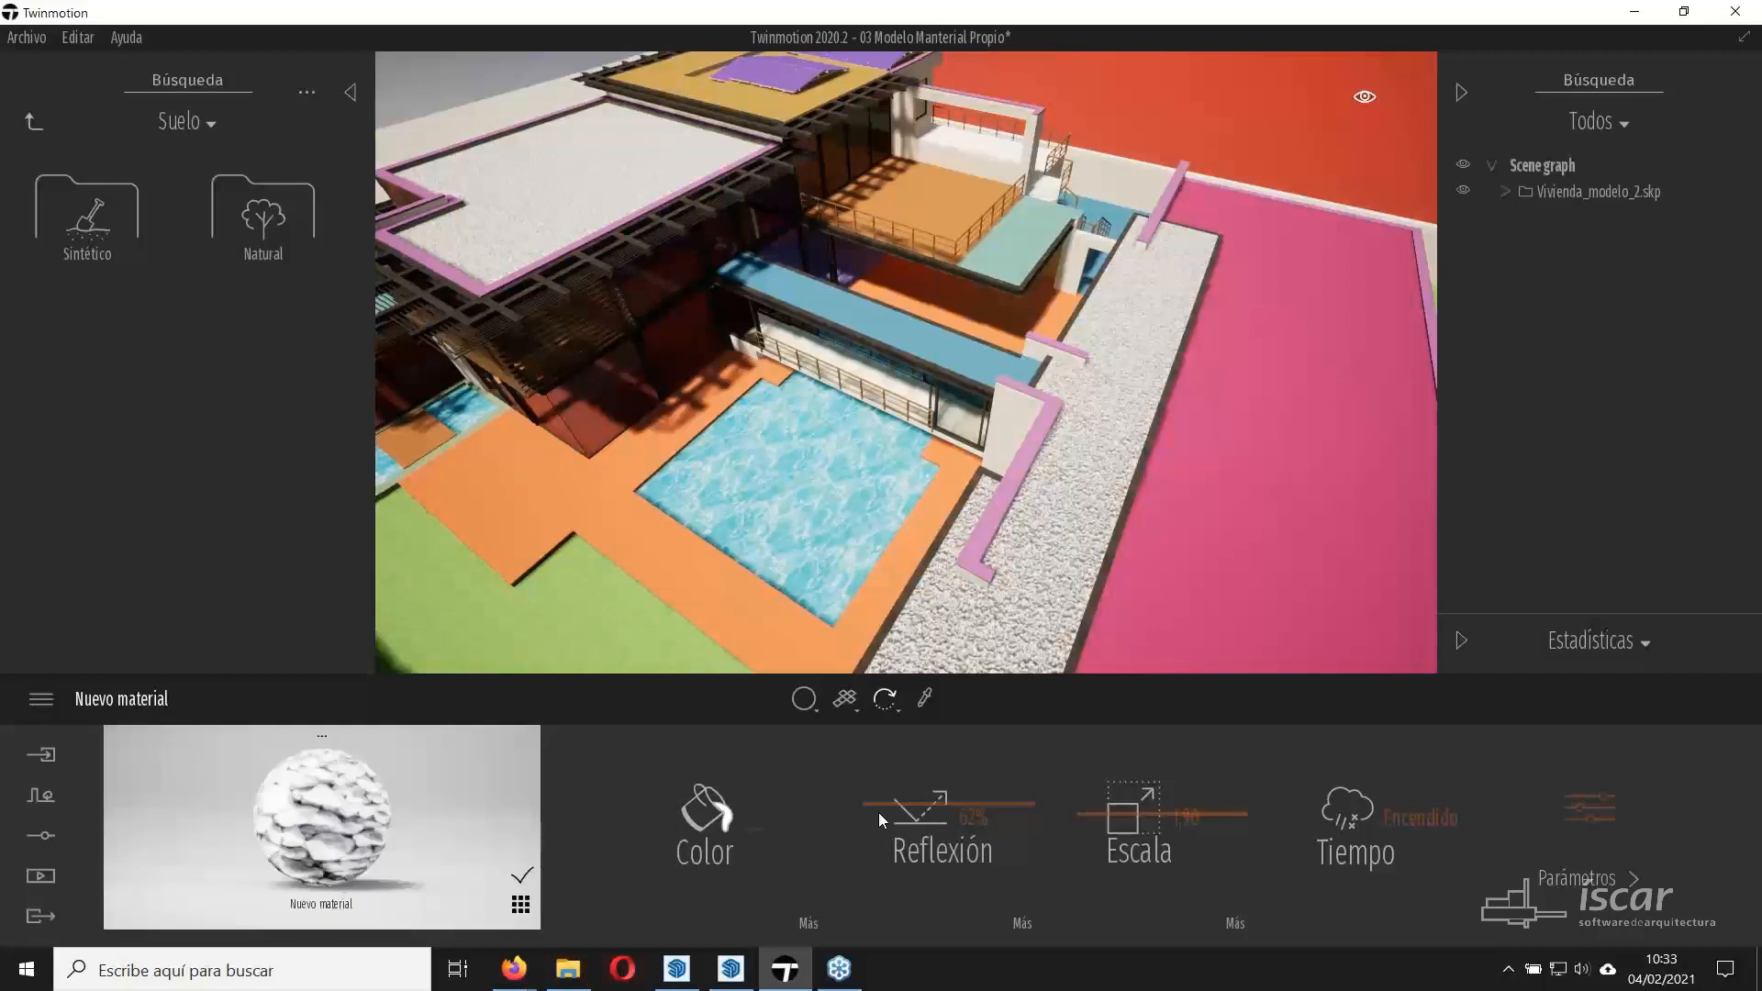
{"action": "left_click", "coordinate": [925, 699]}
{"action": "left_click", "coordinate": [557, 129]}
{"action": "left_click", "coordinate": [670, 74]}
{"action": "left_click", "coordinate": [1113, 407]}
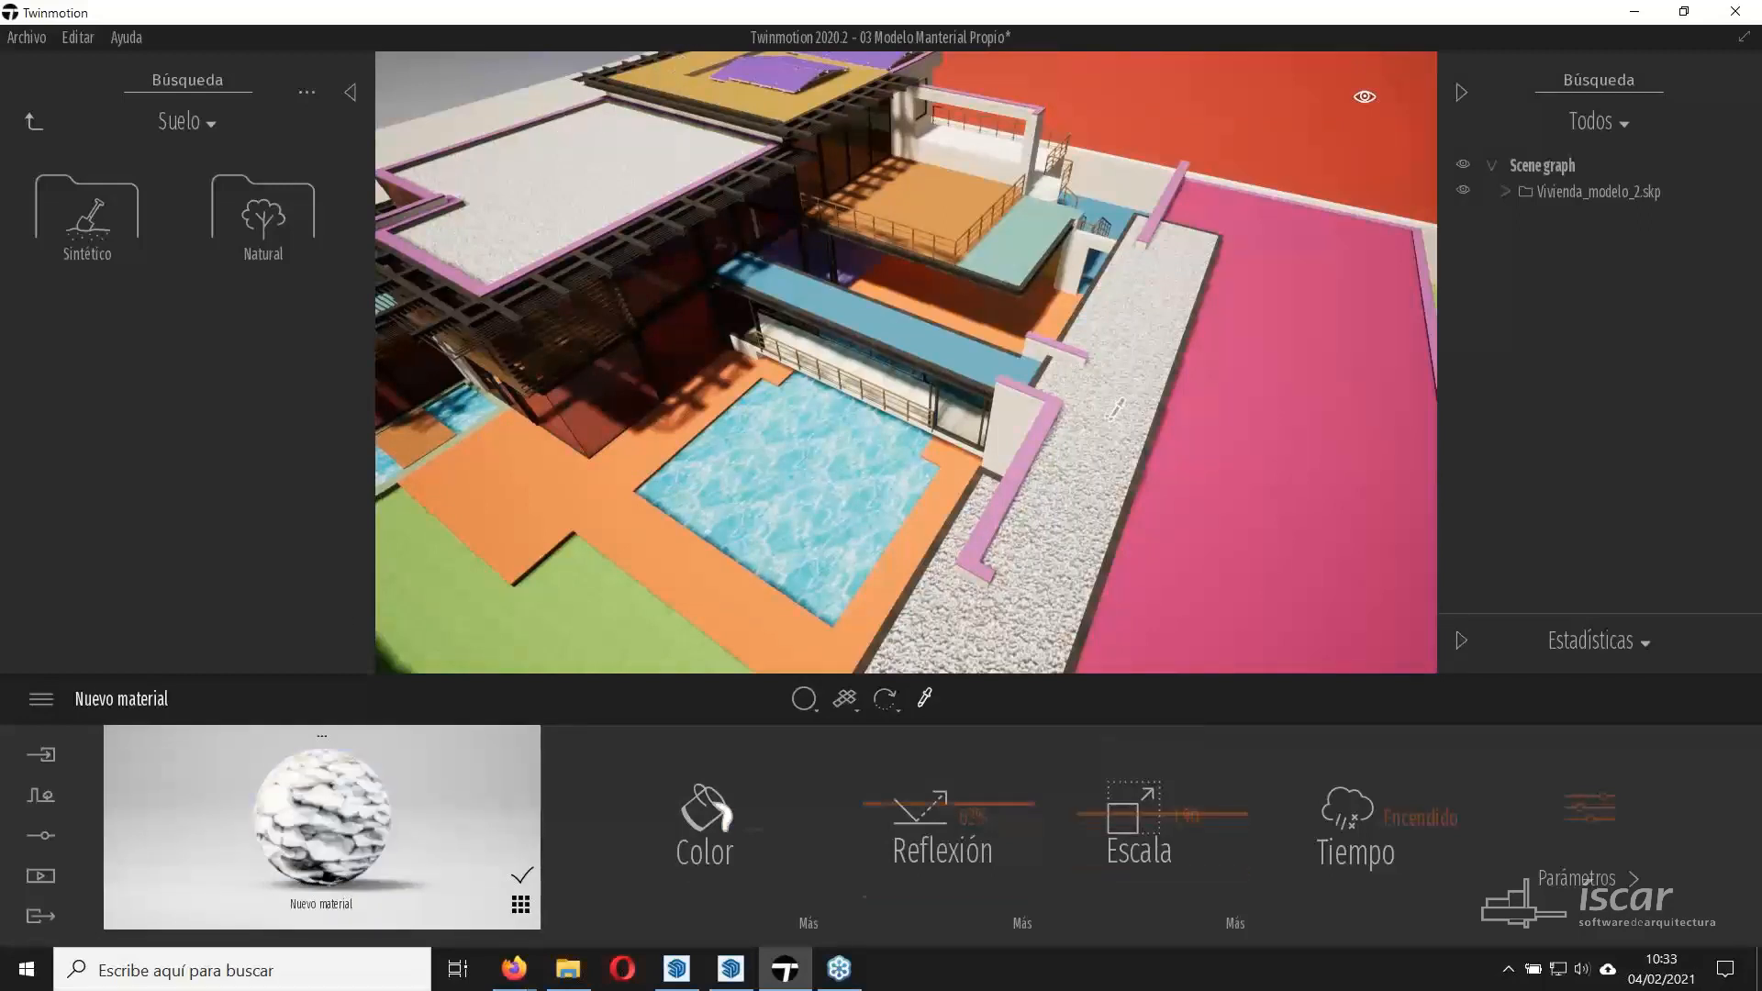
{"action": "left_click", "coordinate": [1179, 394]}
{"action": "left_click", "coordinate": [1129, 395]}
{"action": "left_click", "coordinate": [915, 450]}
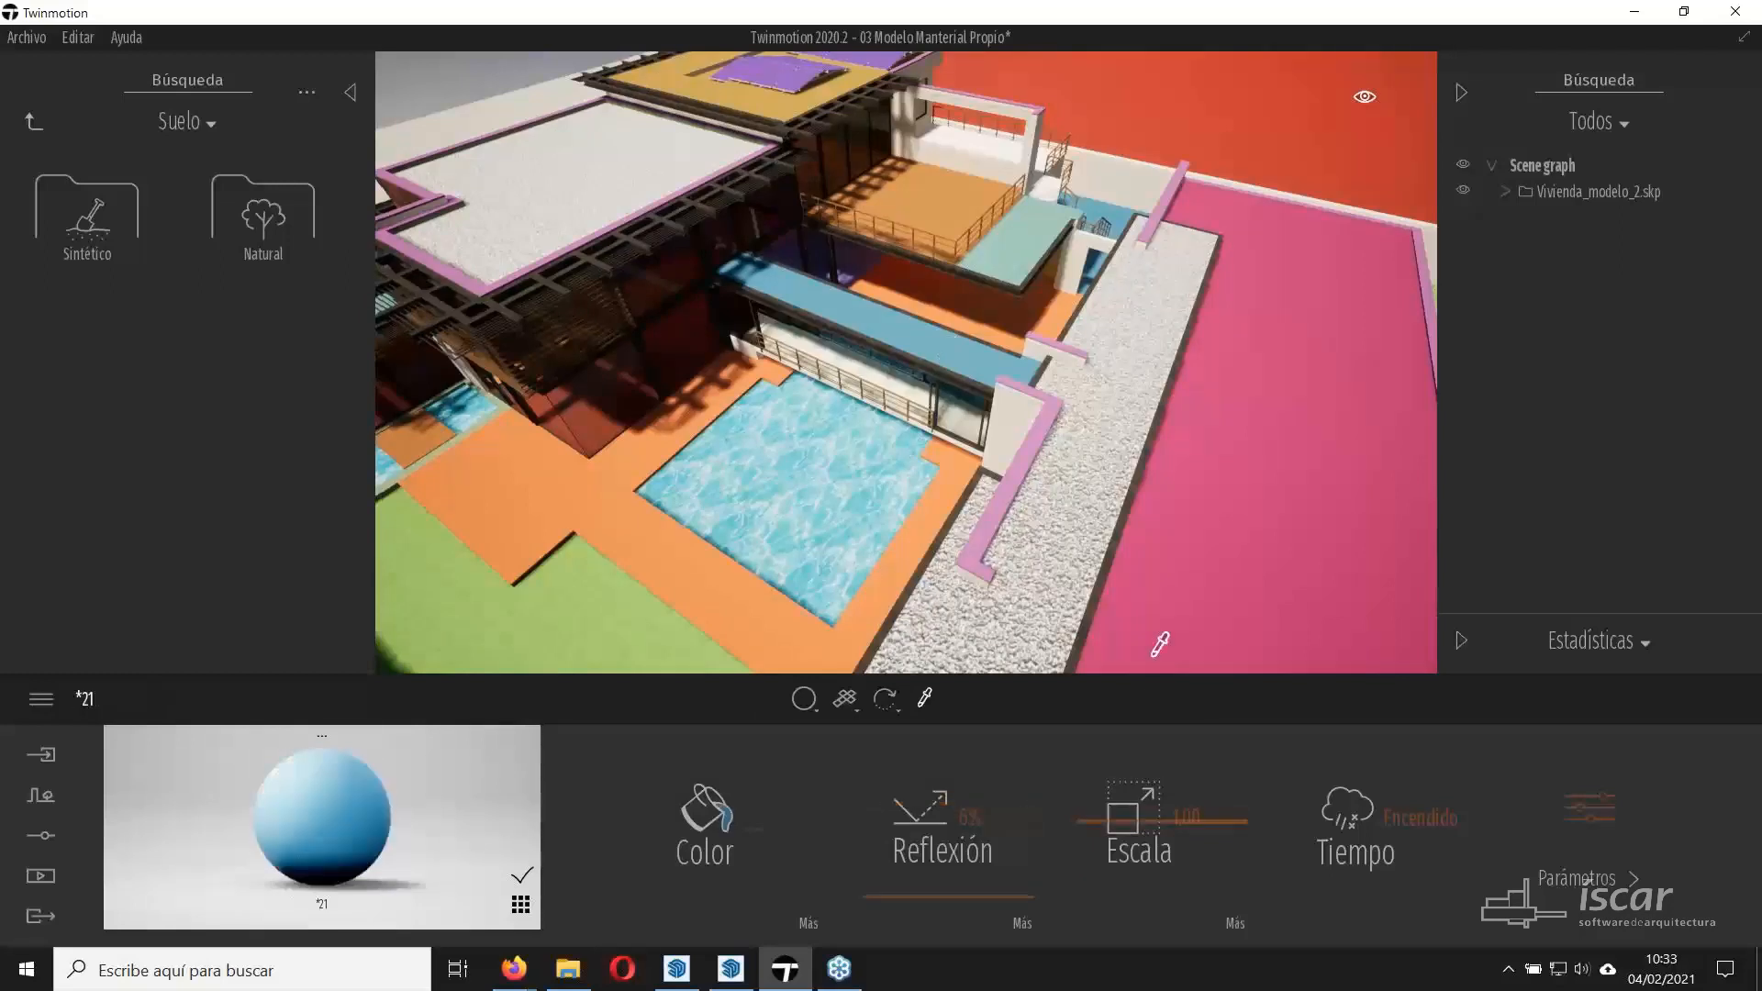
Duplicate the long roof's gravel material for the adjoining pink surface and set the copy's scale to 0.93.
{"action": "left_click", "coordinate": [1041, 581]}
{"action": "left_click", "coordinate": [322, 735]}
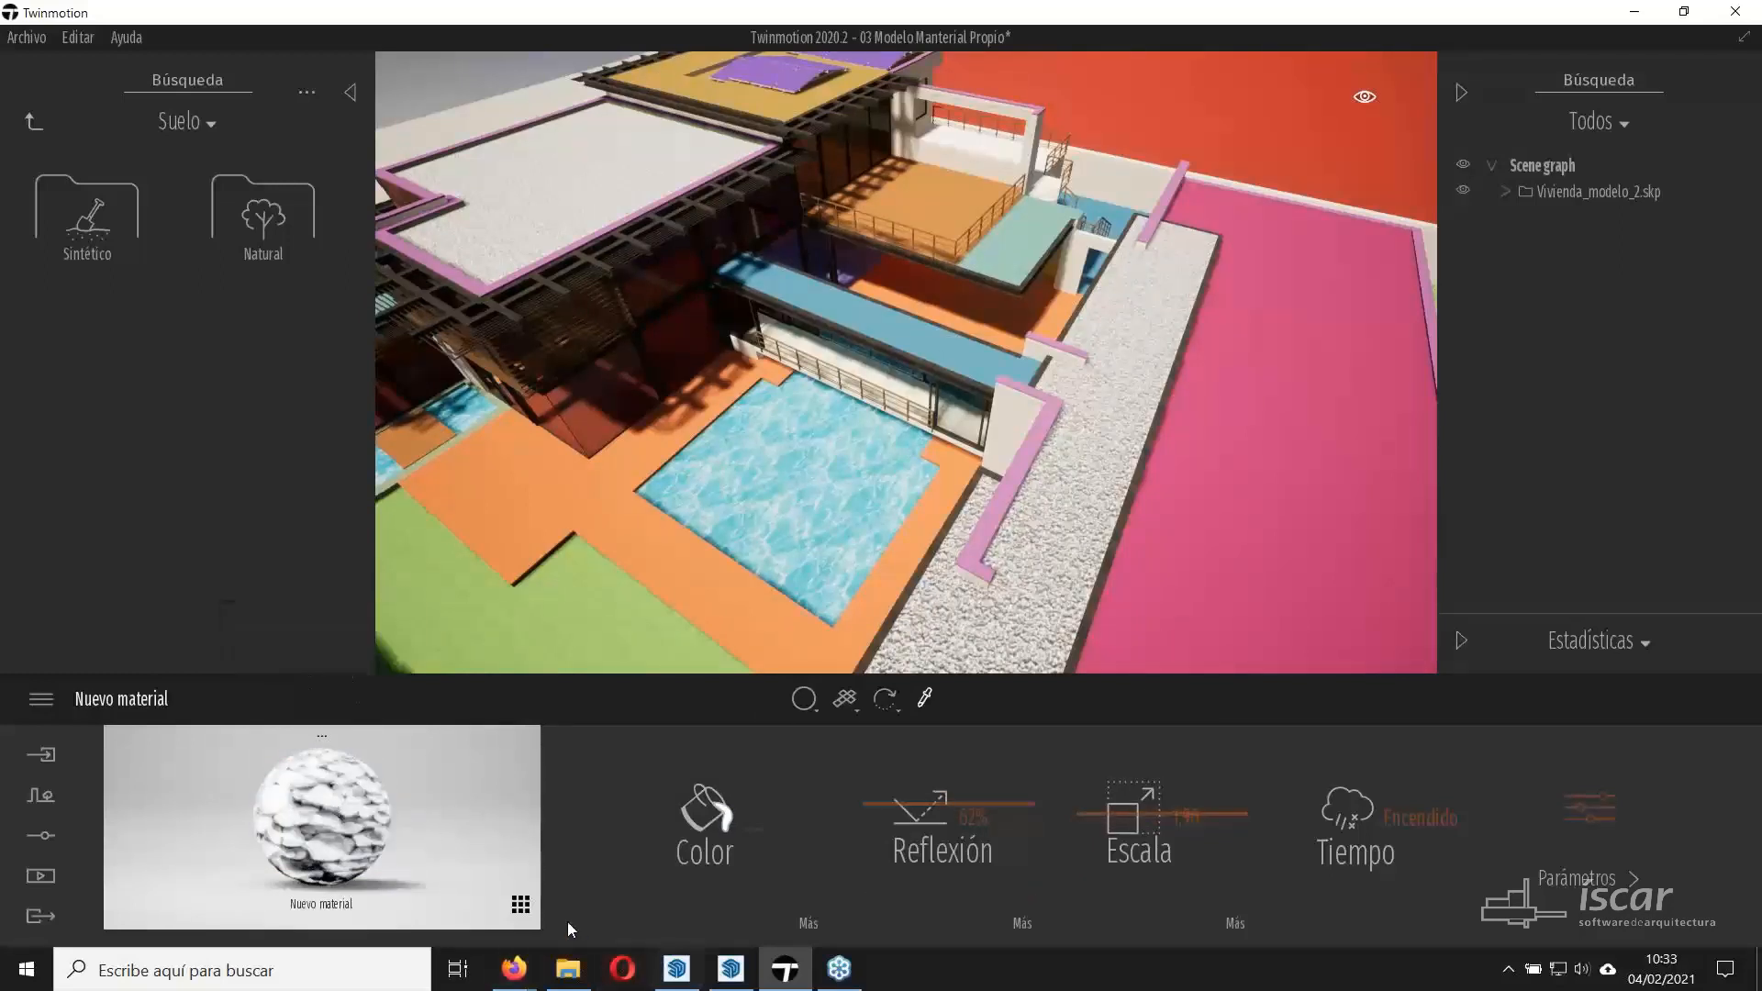
{"action": "left_click", "coordinate": [520, 904]}
{"action": "scroll", "coordinate": [500, 768], "scroll_direction": "down", "scroll_amount": 2}
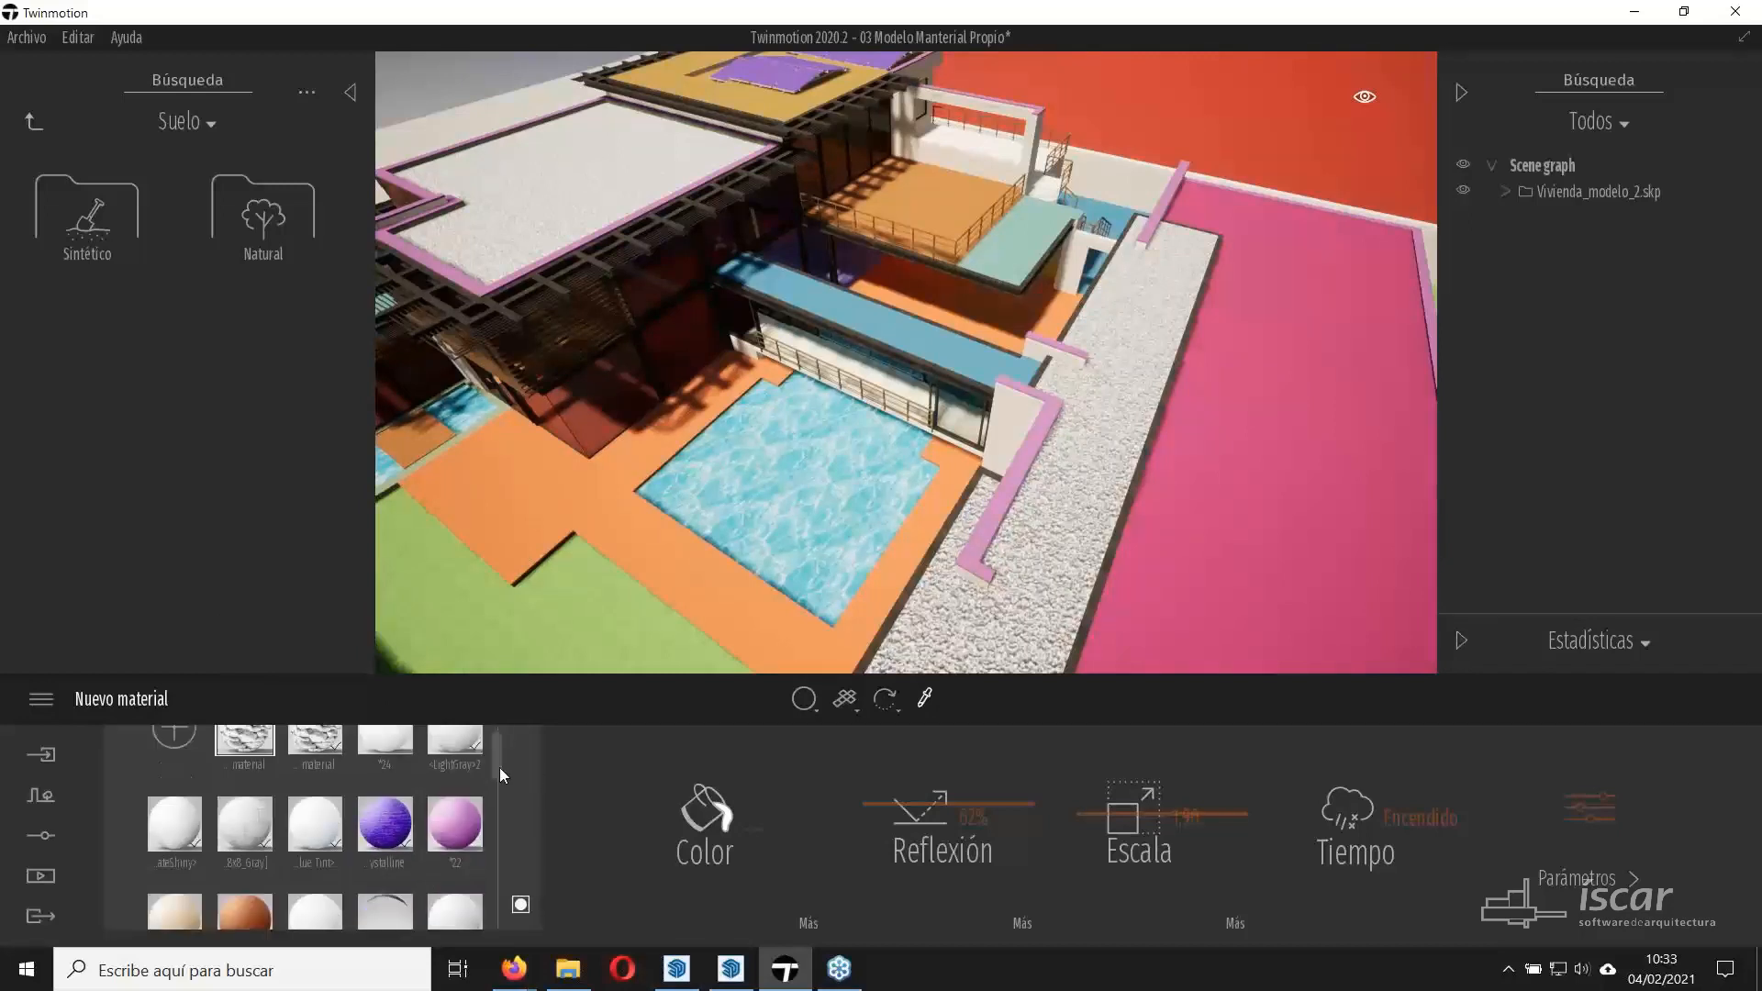
{"action": "scroll", "coordinate": [340, 798], "scroll_direction": "up", "scroll_amount": 2}
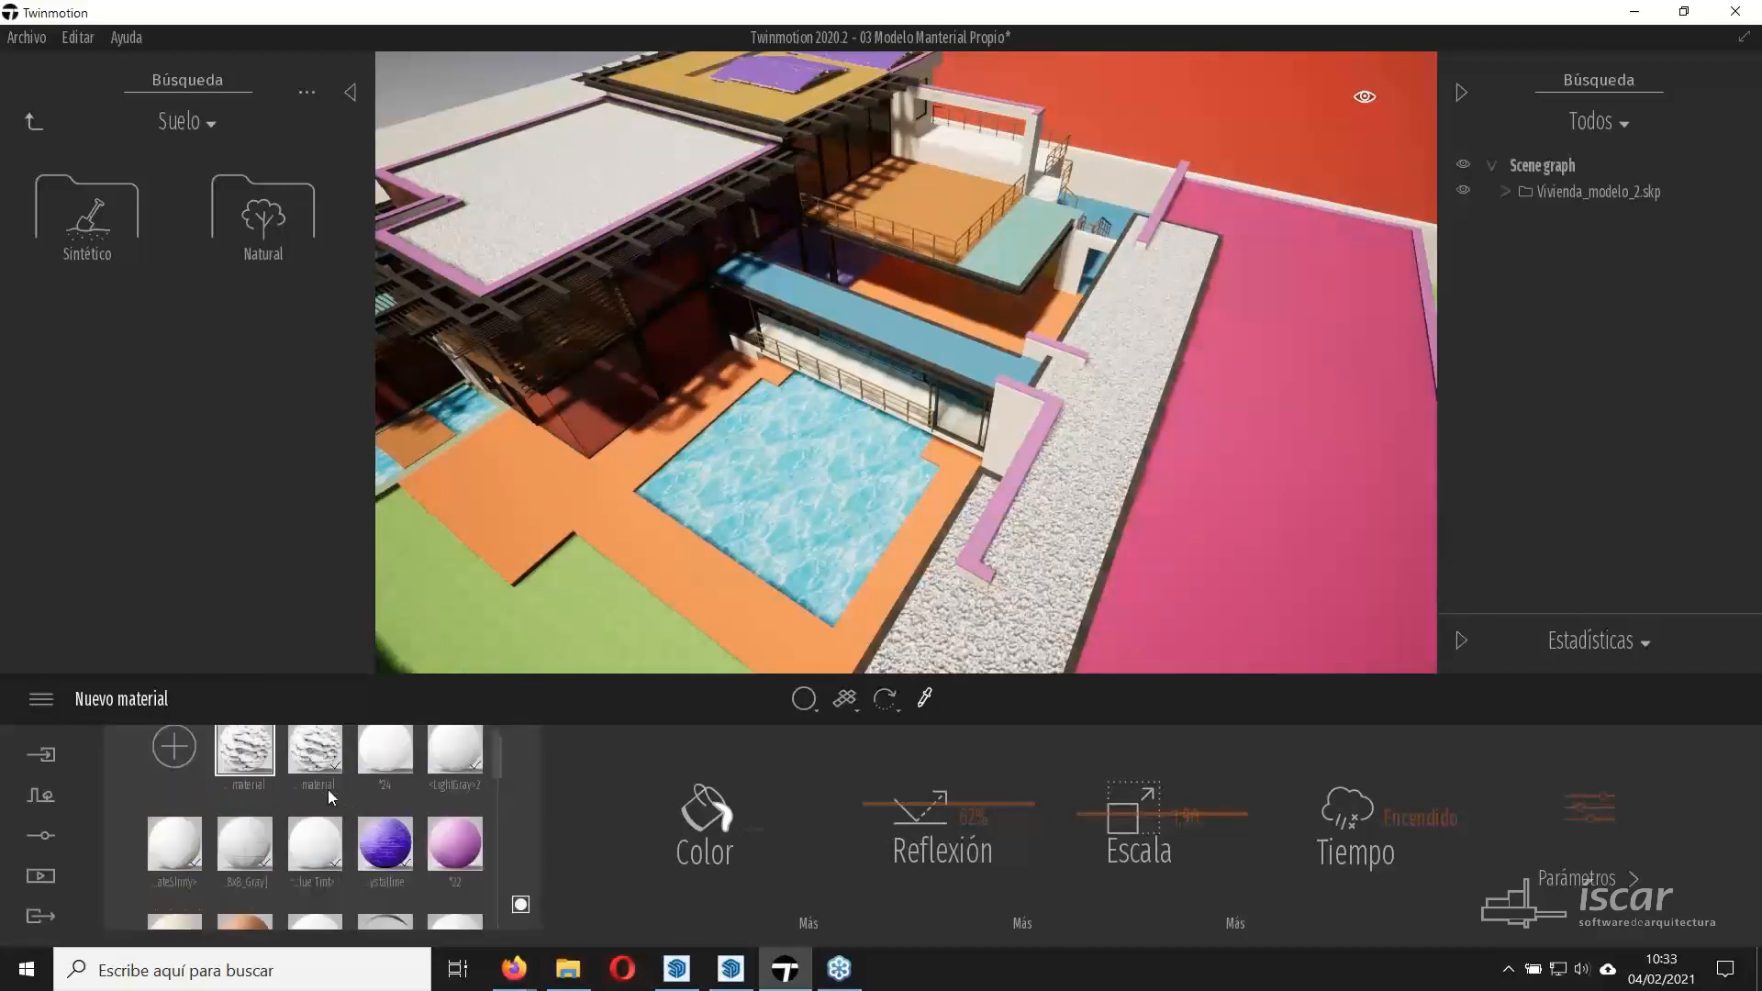
{"action": "left_click", "coordinate": [521, 904]}
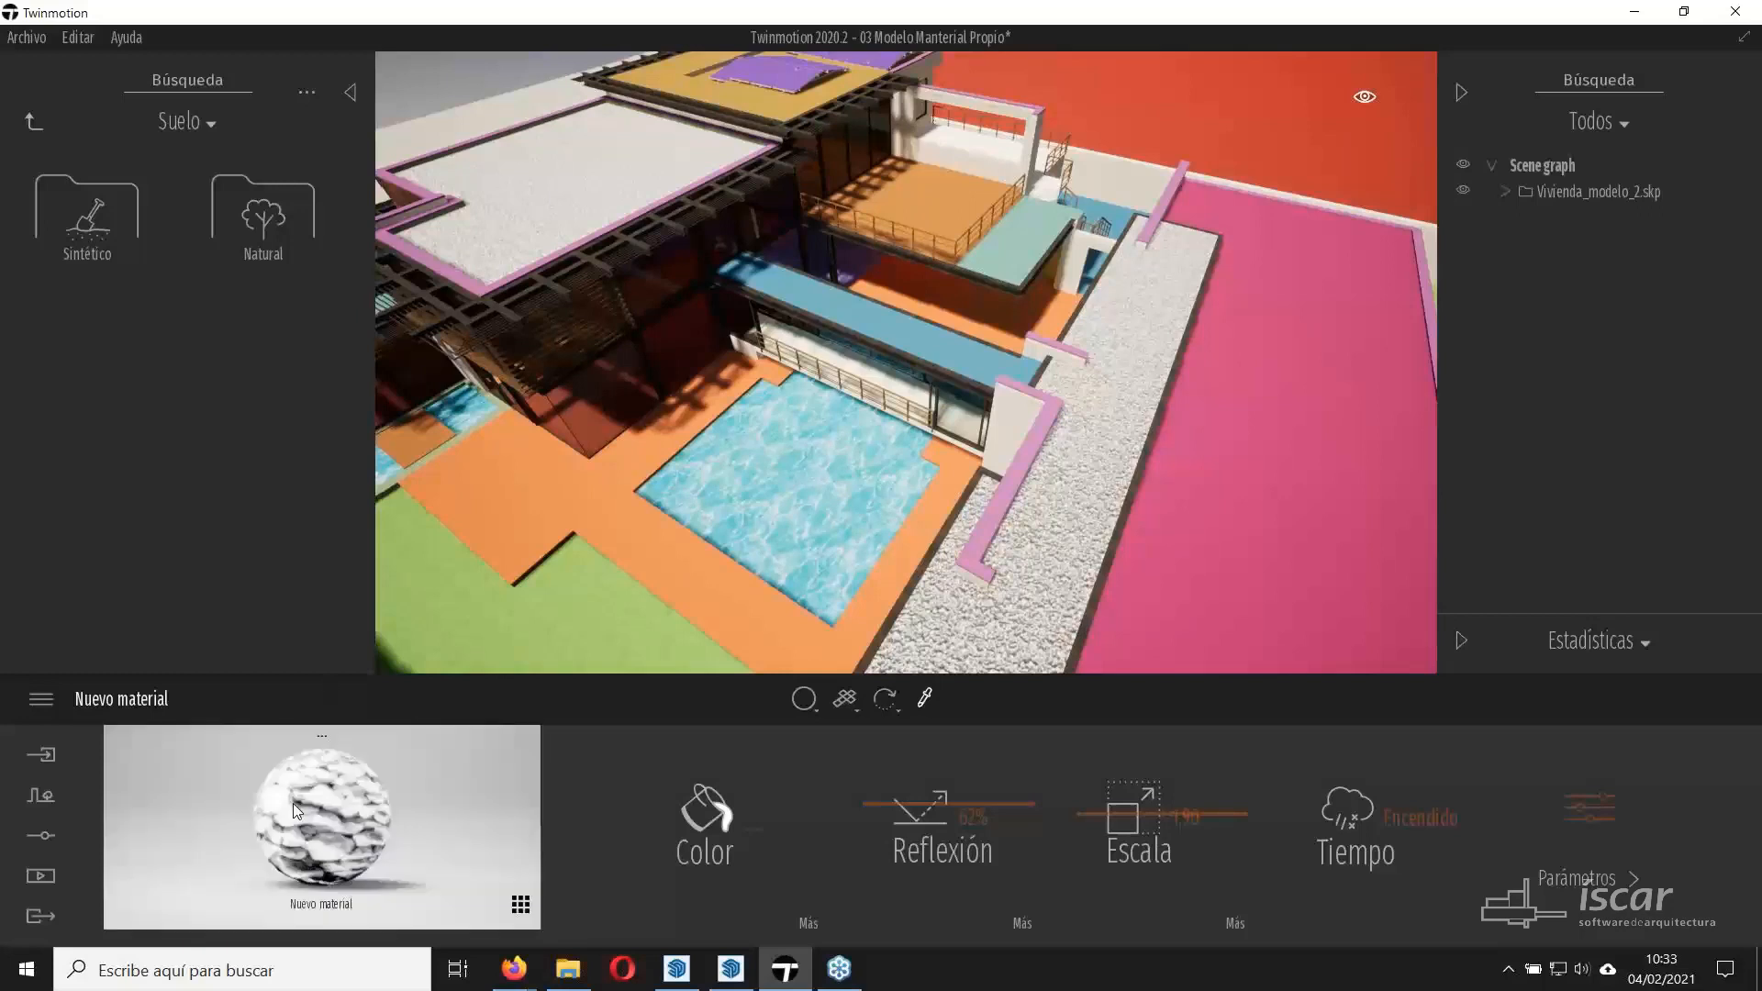
{"action": "left_click", "coordinate": [321, 739]}
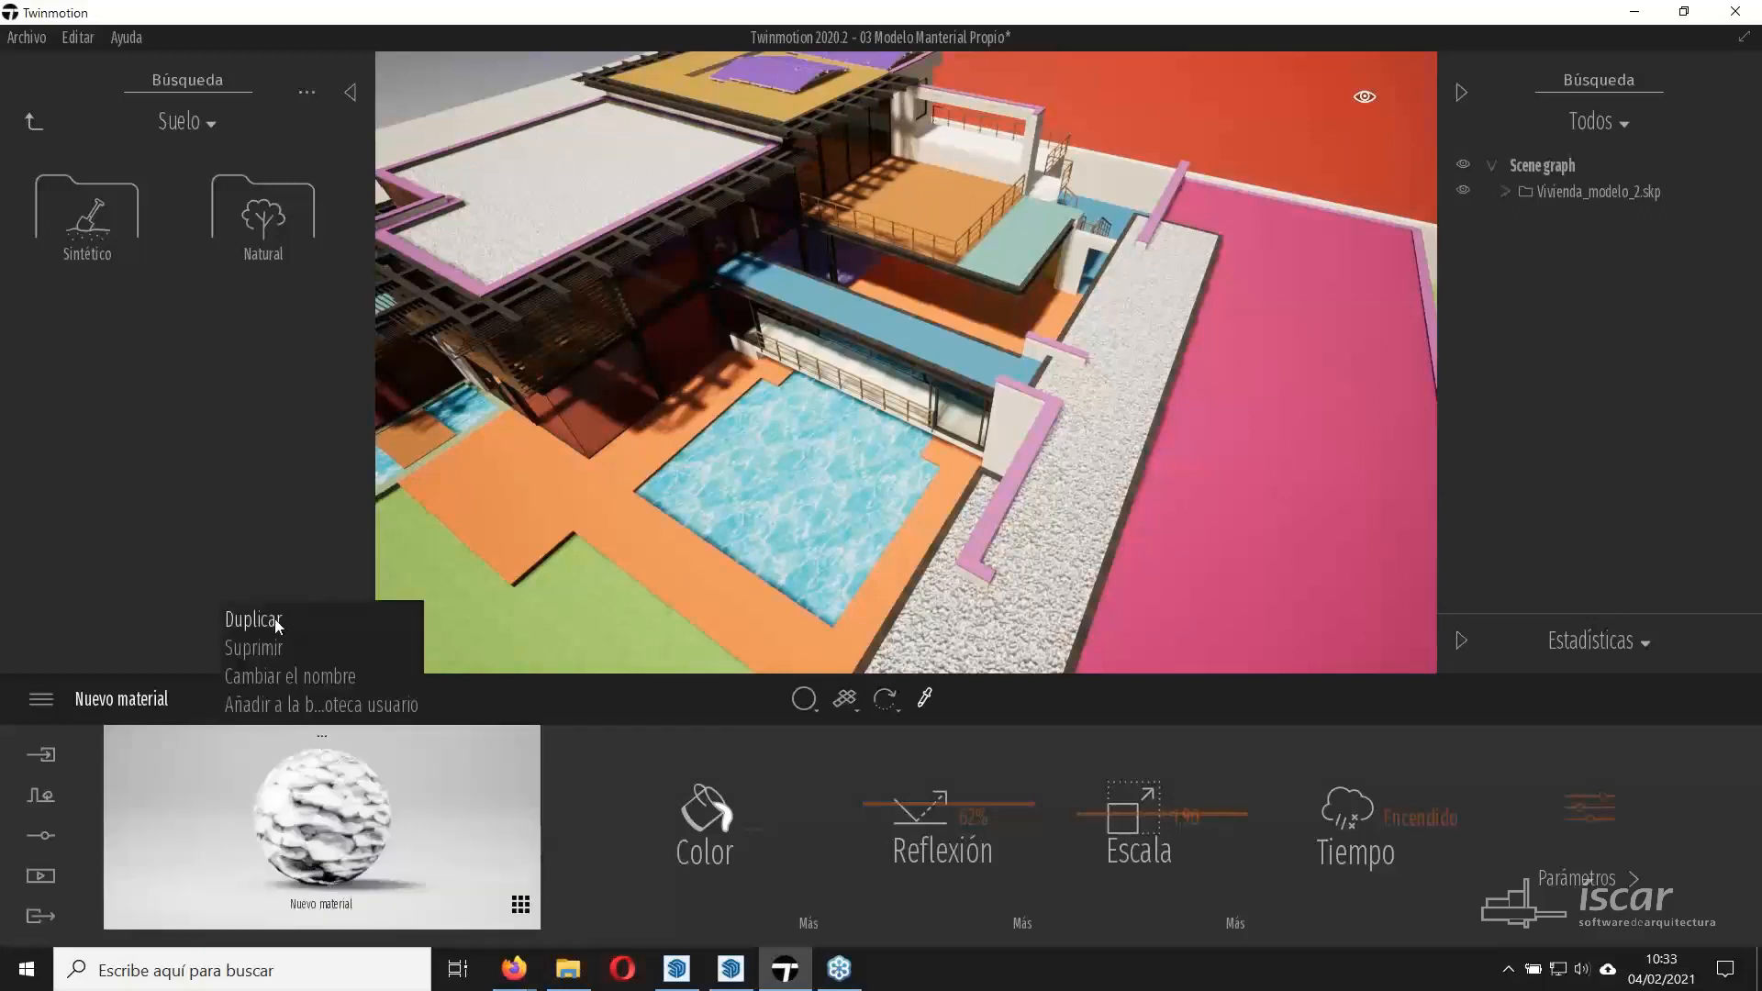
{"action": "left_click", "coordinate": [274, 617]}
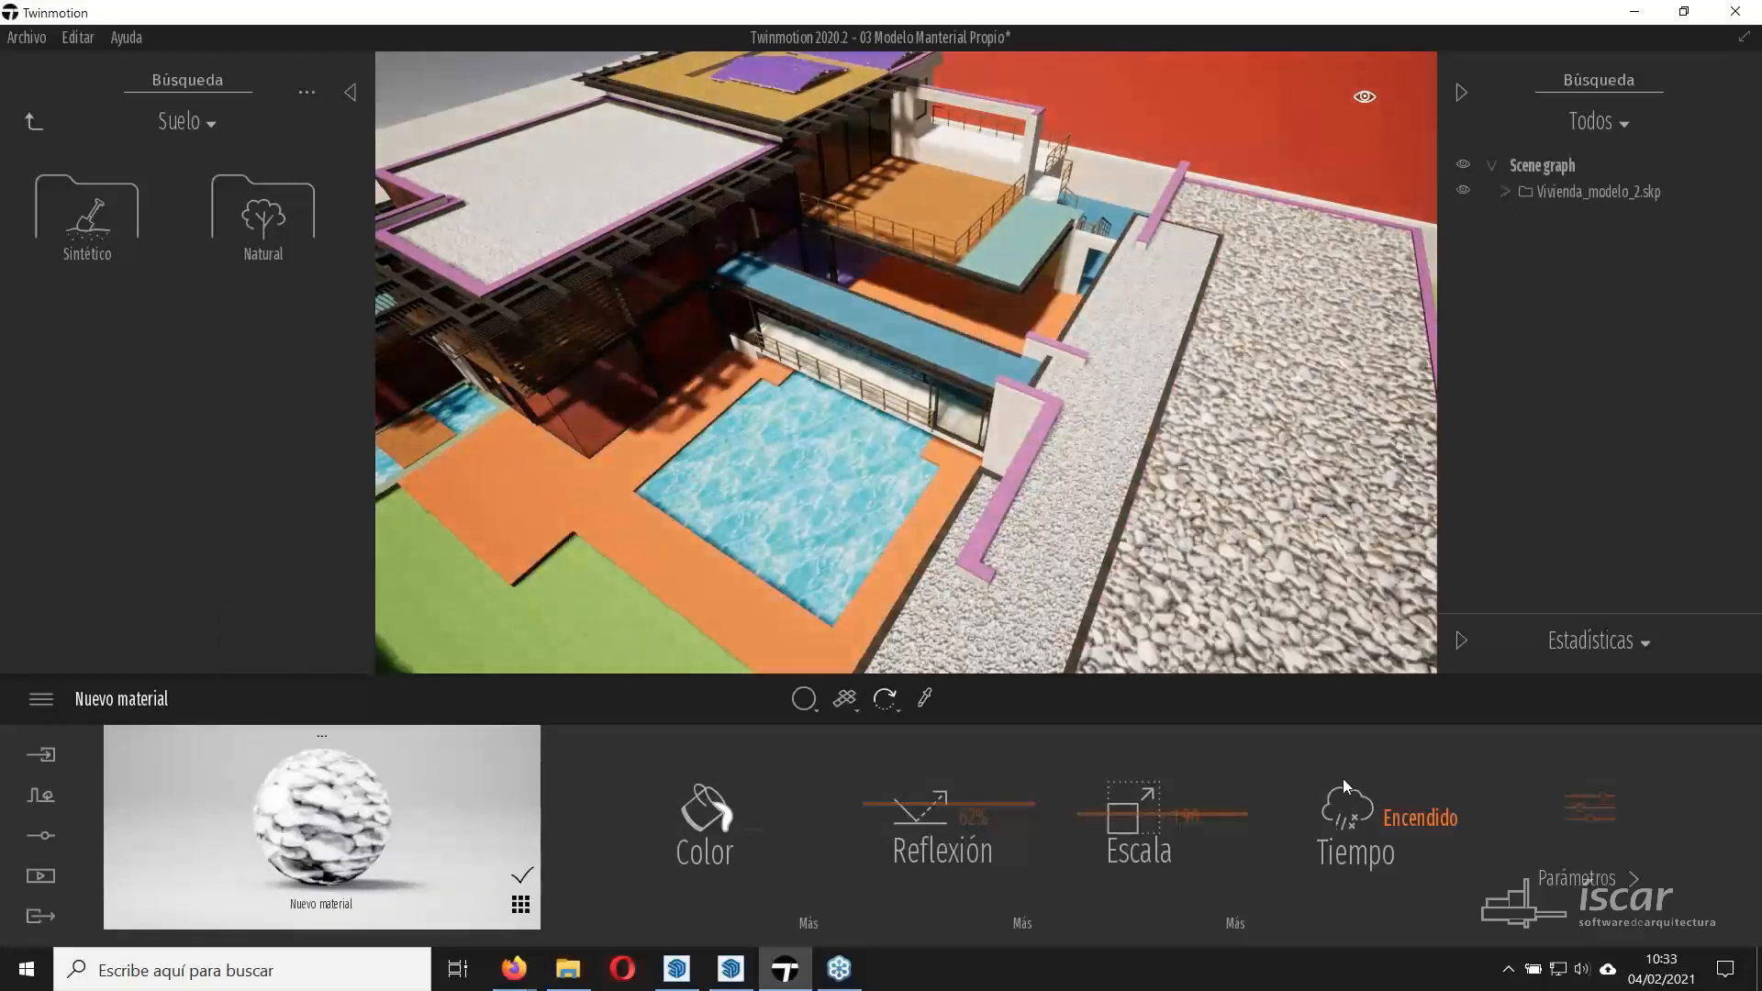
{"action": "left_click_drag", "start_coordinate": [1146, 813], "coordinate": [1154, 823]}
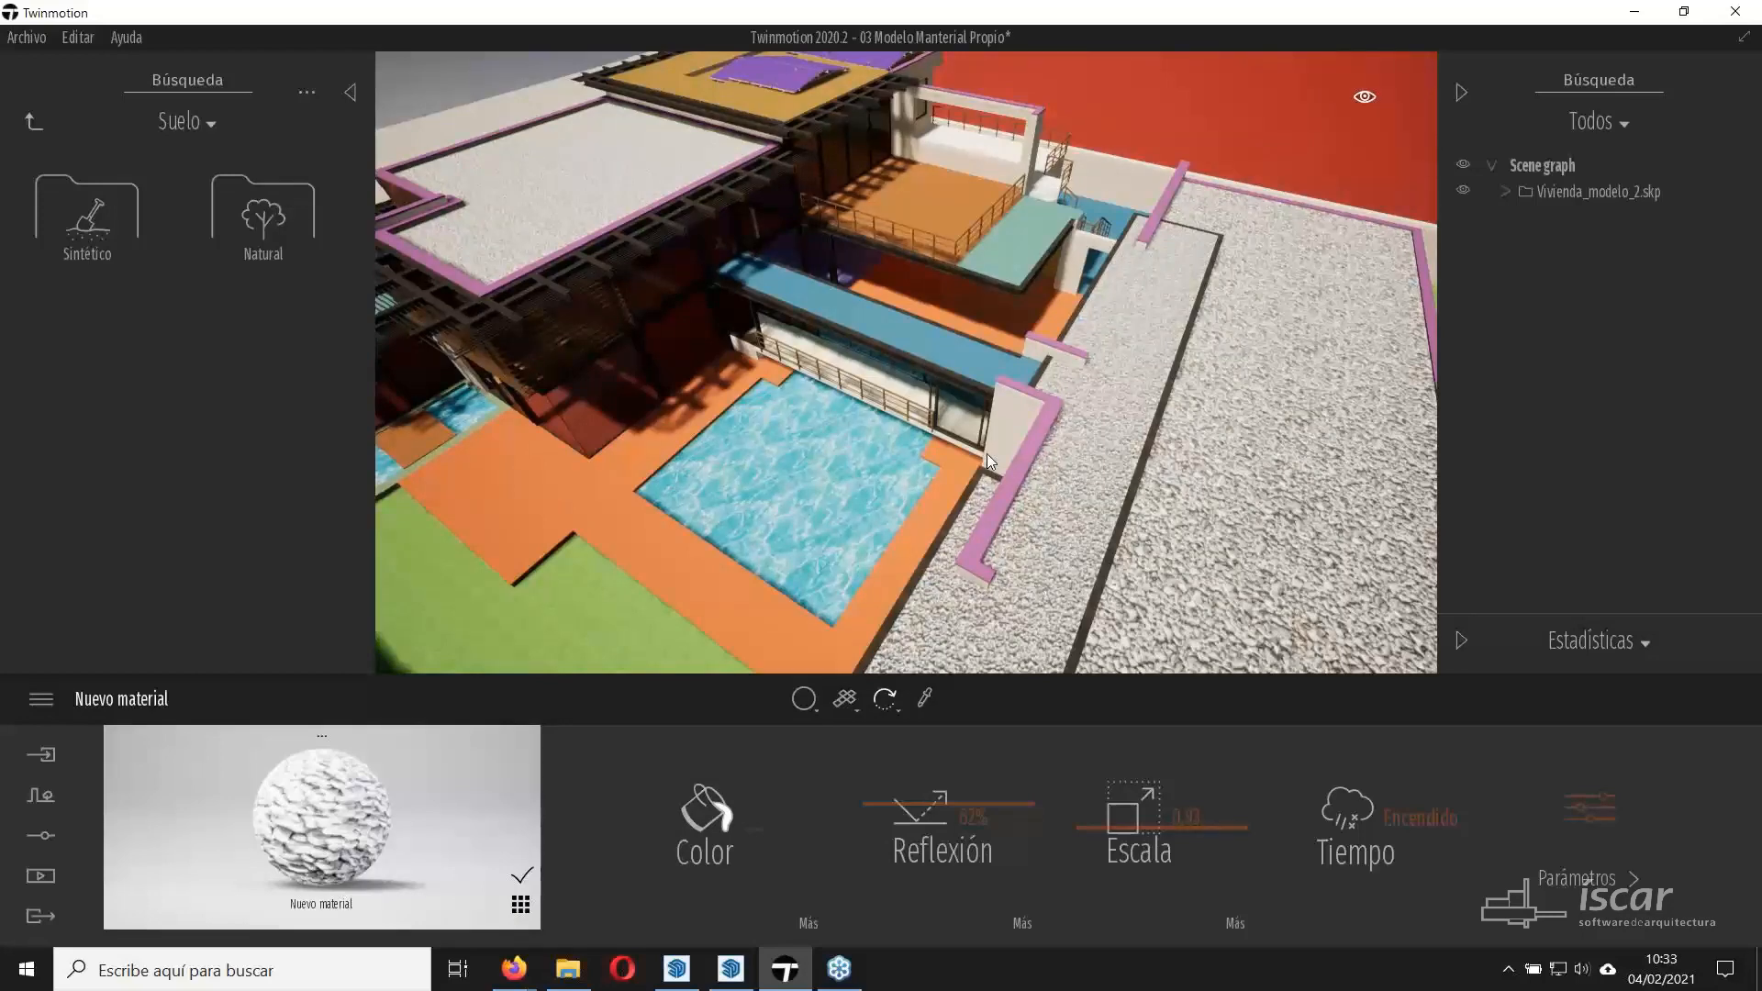
Open the project Vivienda.tm from the folder "06 Detallar hierba + Textura Base".
{"action": "left_click", "coordinate": [33, 41]}
{"action": "left_click", "coordinate": [65, 92]}
{"action": "left_click", "coordinate": [225, 79]}
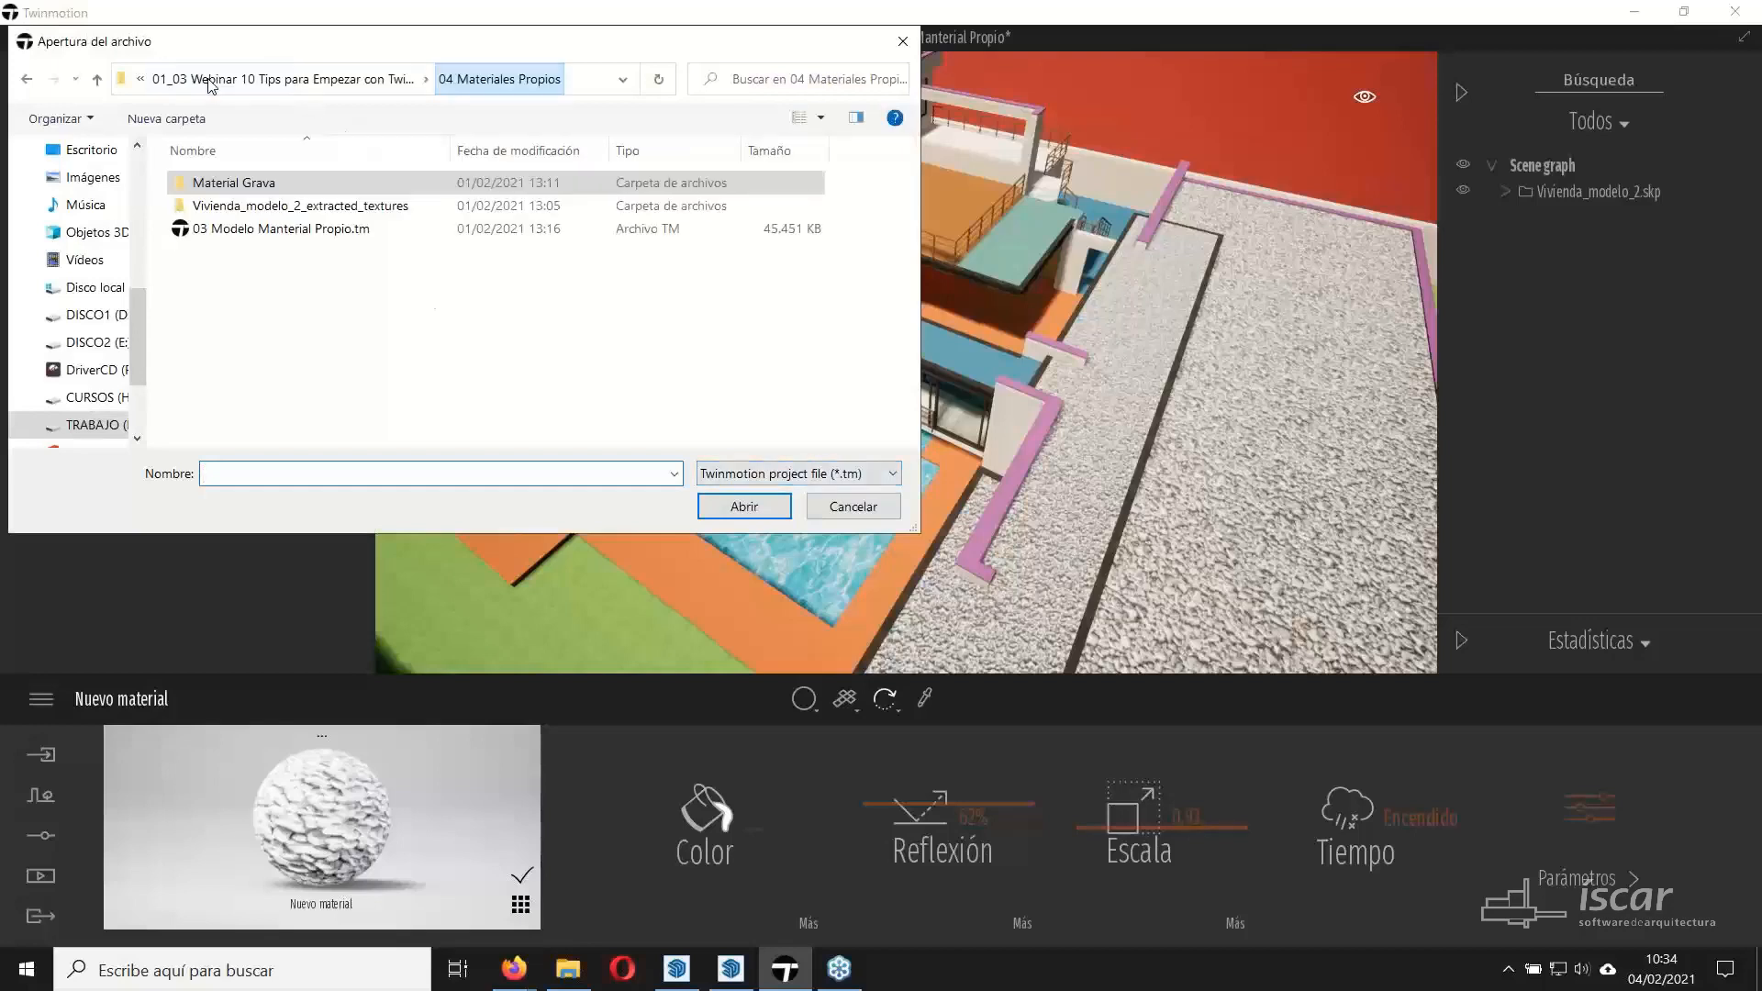
{"action": "left_click", "coordinate": [244, 79]}
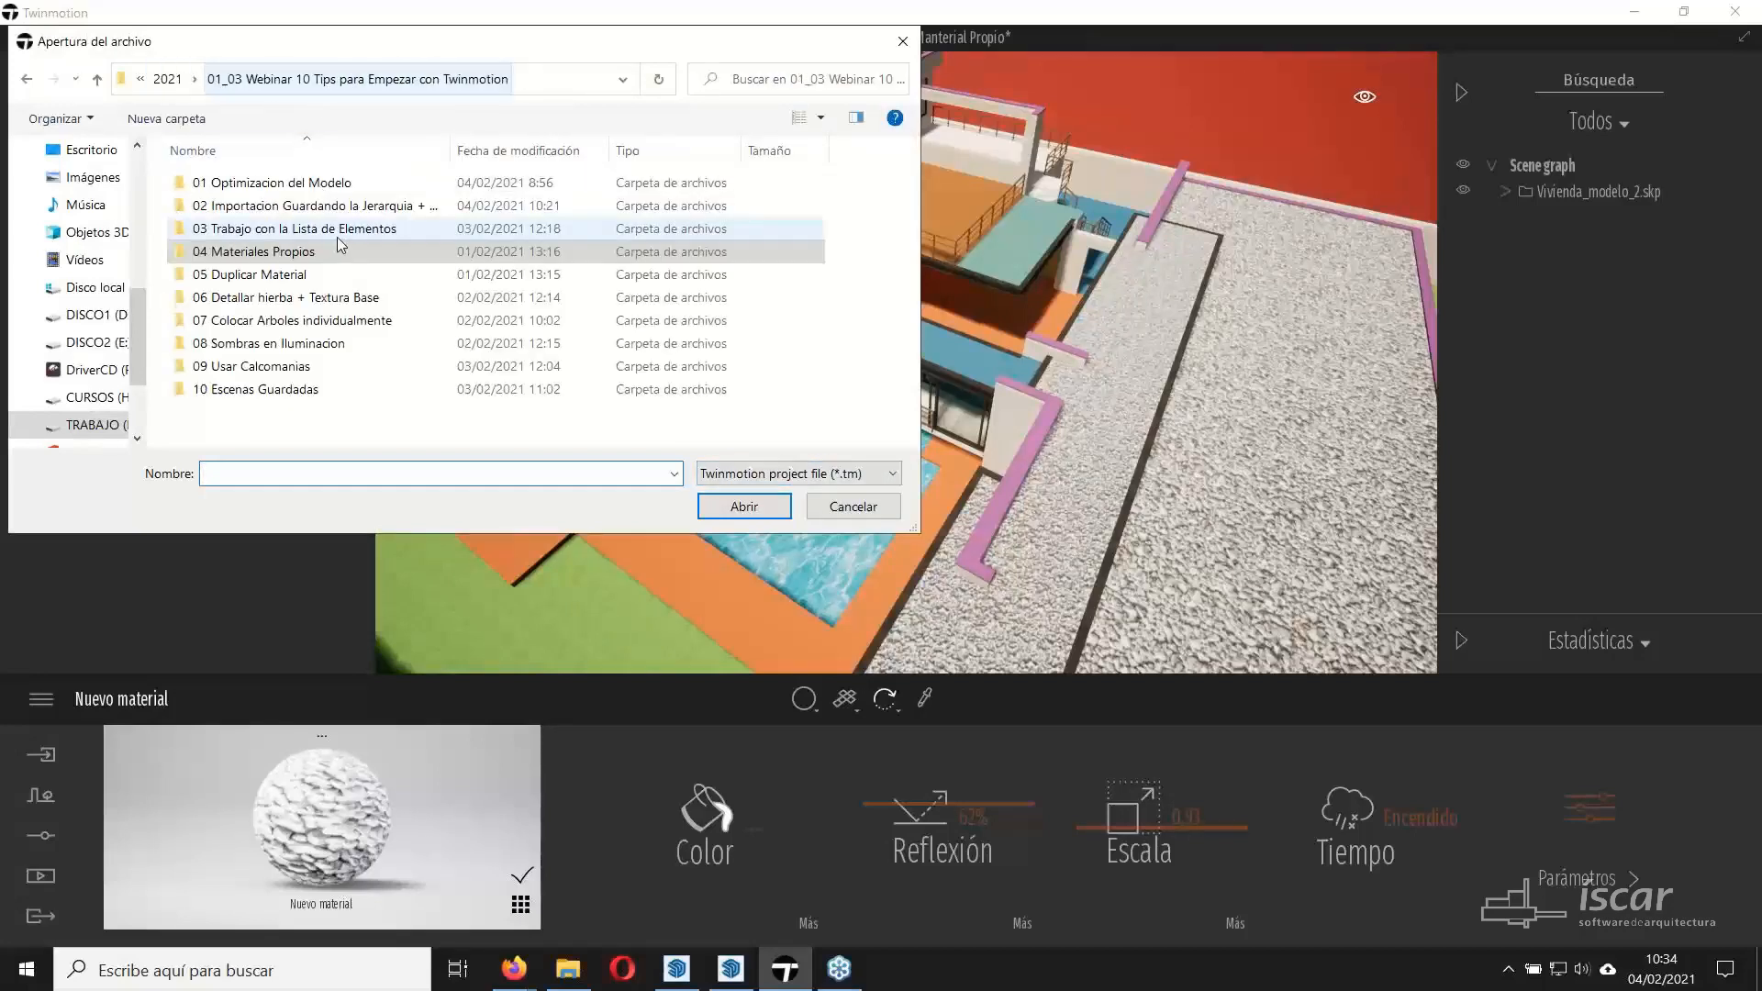
{"action": "double_click", "coordinate": [289, 299]}
{"action": "left_click", "coordinate": [229, 187]}
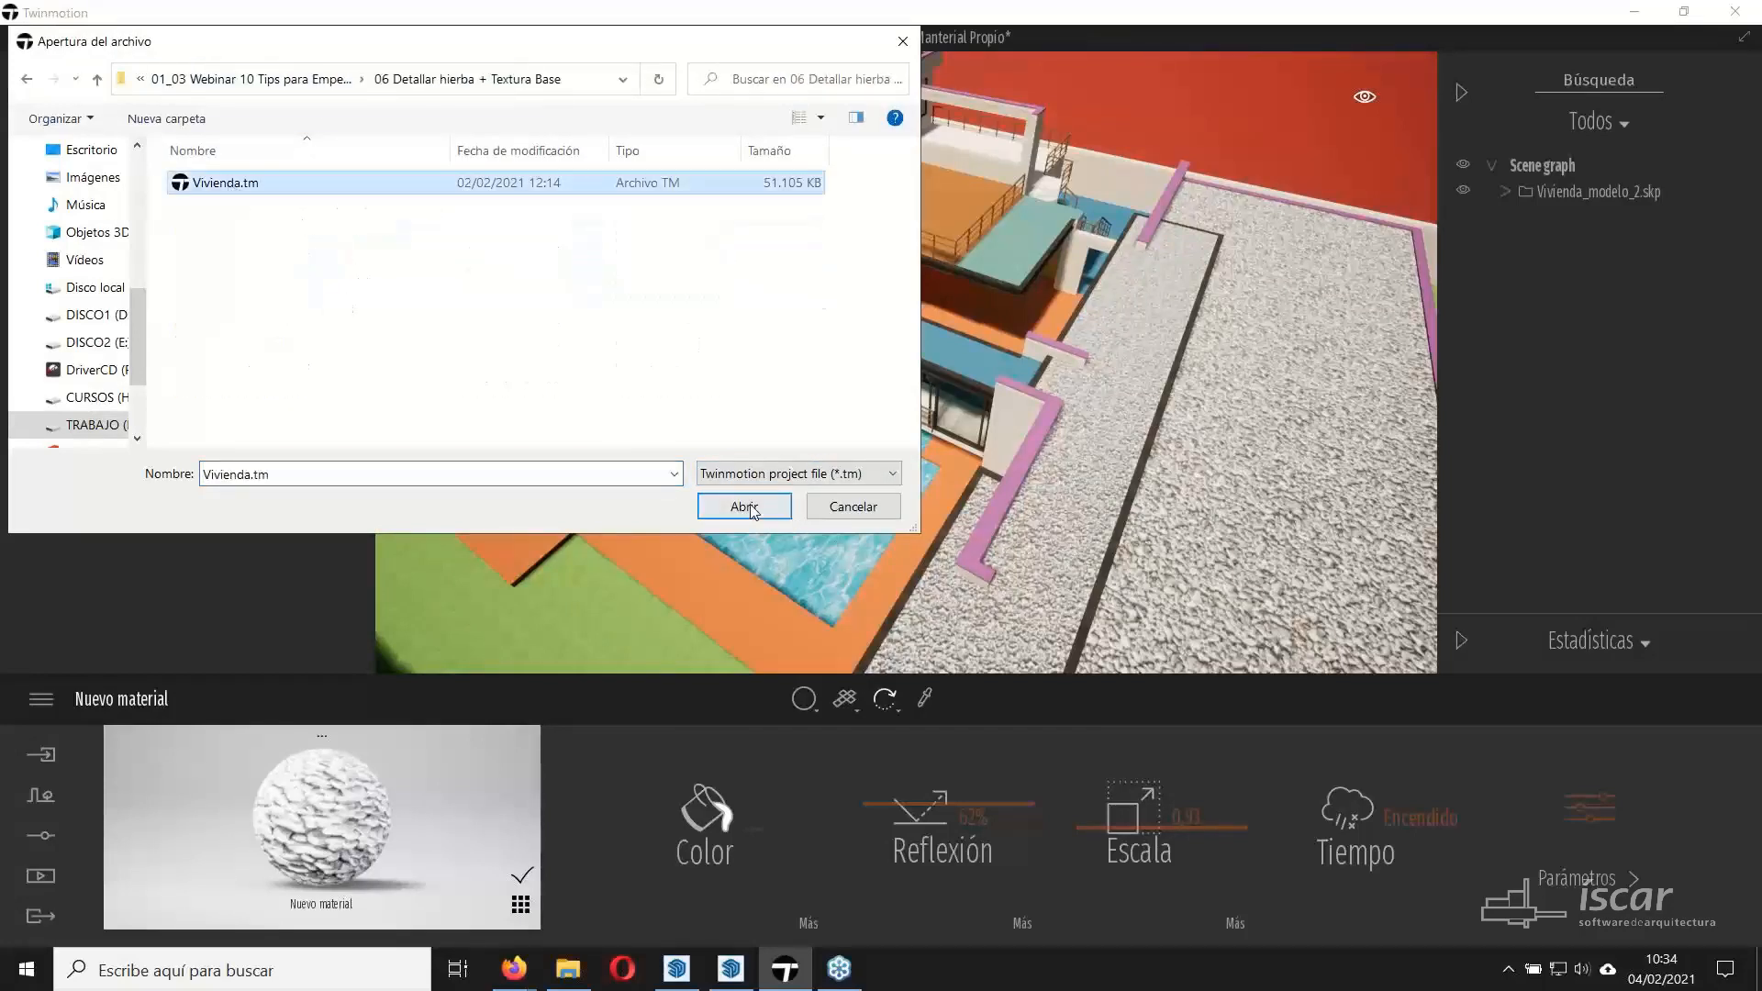
{"action": "left_click", "coordinate": [744, 507]}
{"action": "left_click", "coordinate": [926, 559]}
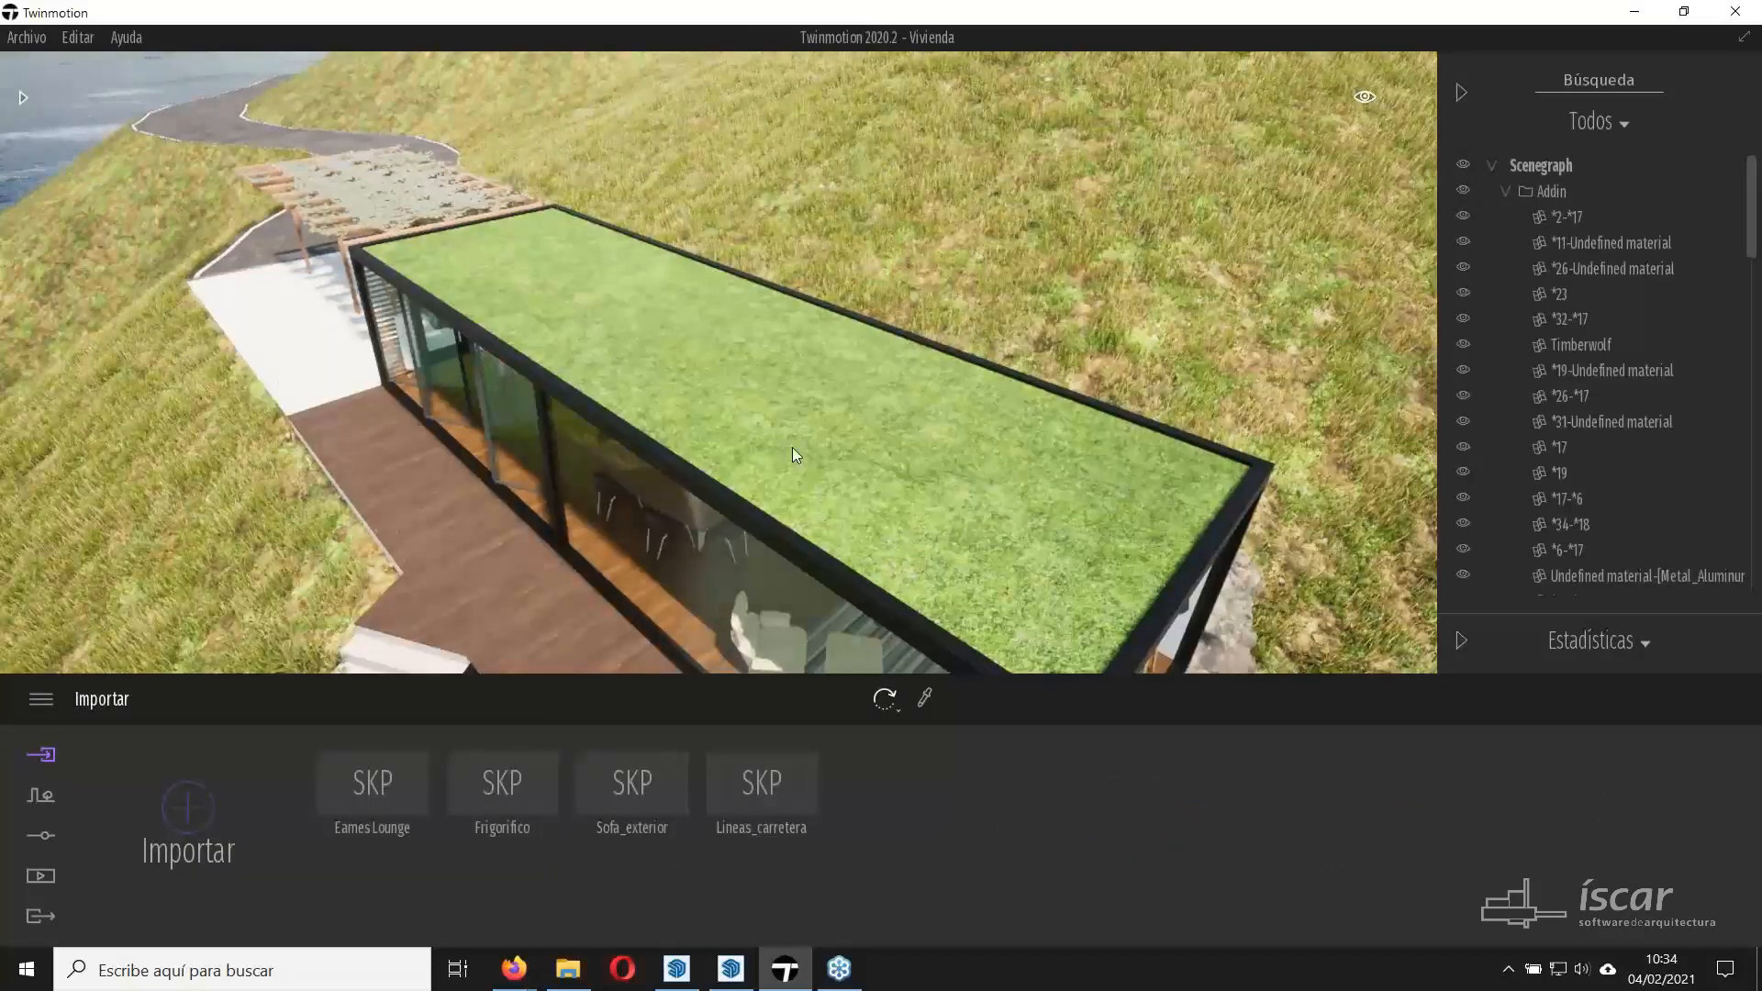
Select the scattered grass on the hillside in the vegetation scatter tool to examine its mix of plants.
{"action": "right_click_drag", "start_coordinate": [791, 448], "coordinate": [1064, 444]}
{"action": "key", "text": "w"}
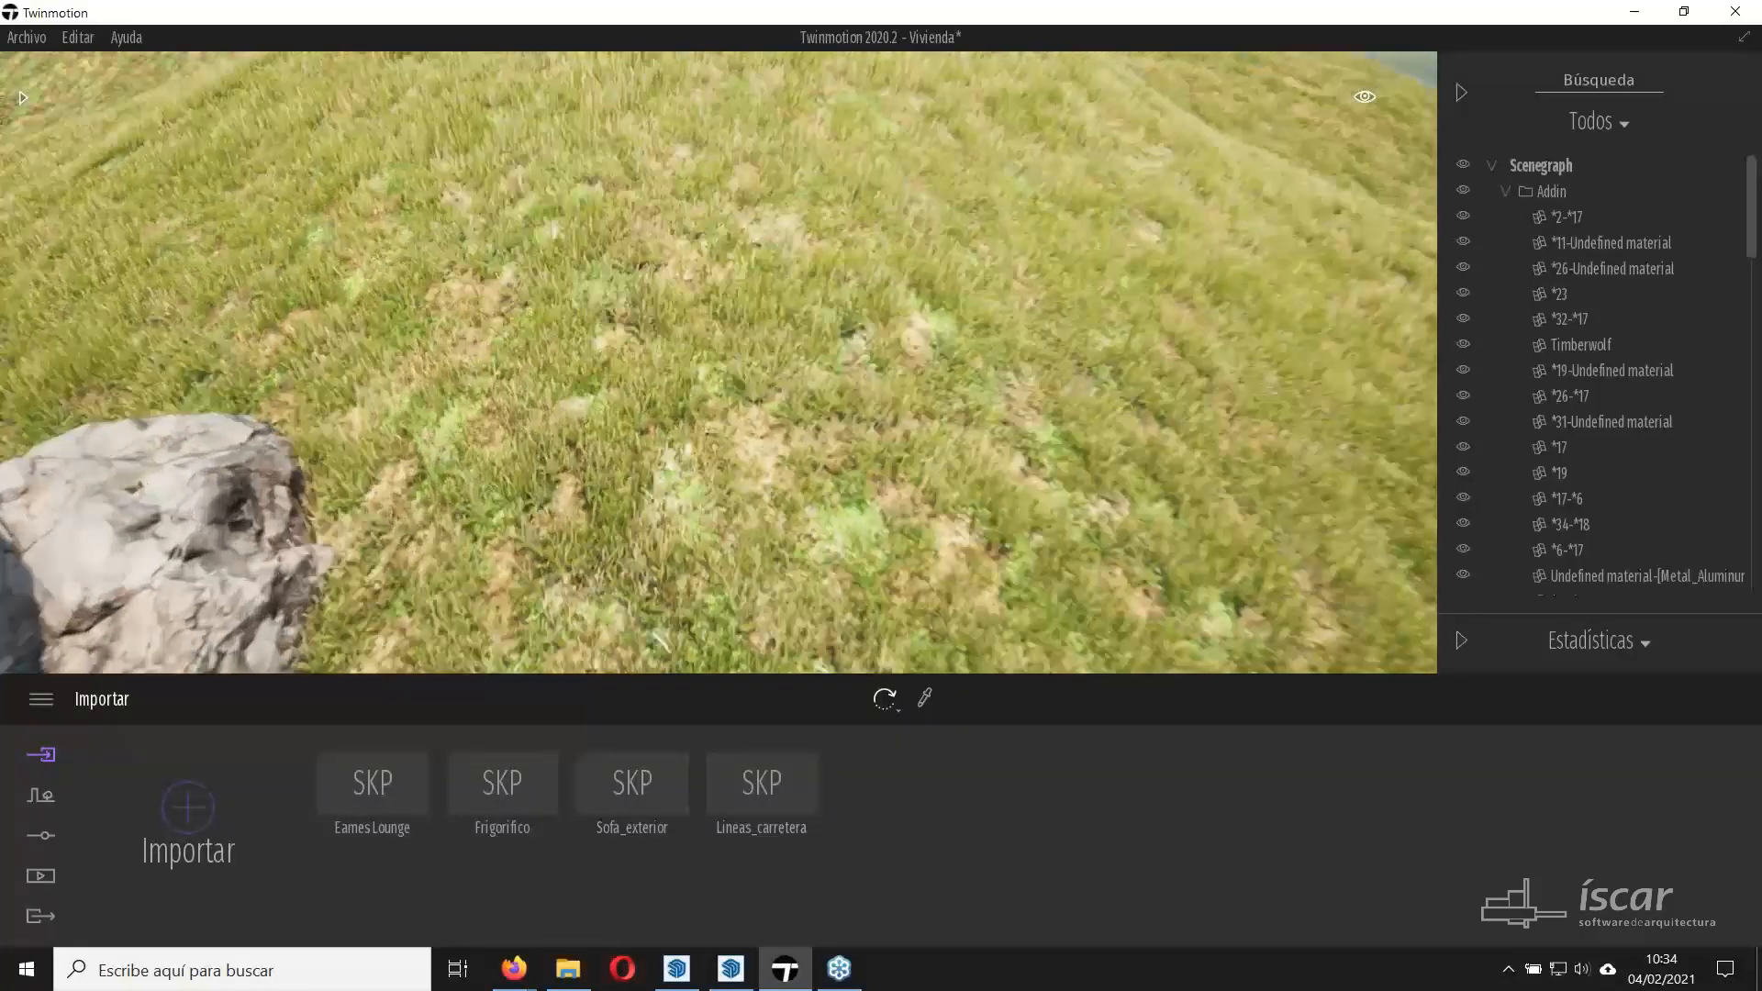
{"action": "mouse_move", "coordinate": [718, 362]}
{"action": "right_mouse_down"}
{"action": "mouse_move", "coordinate": [683, 317]}
{"action": "mouse_move", "coordinate": [734, 316]}
{"action": "mouse_move", "coordinate": [693, 349]}
{"action": "right_mouse_up"}
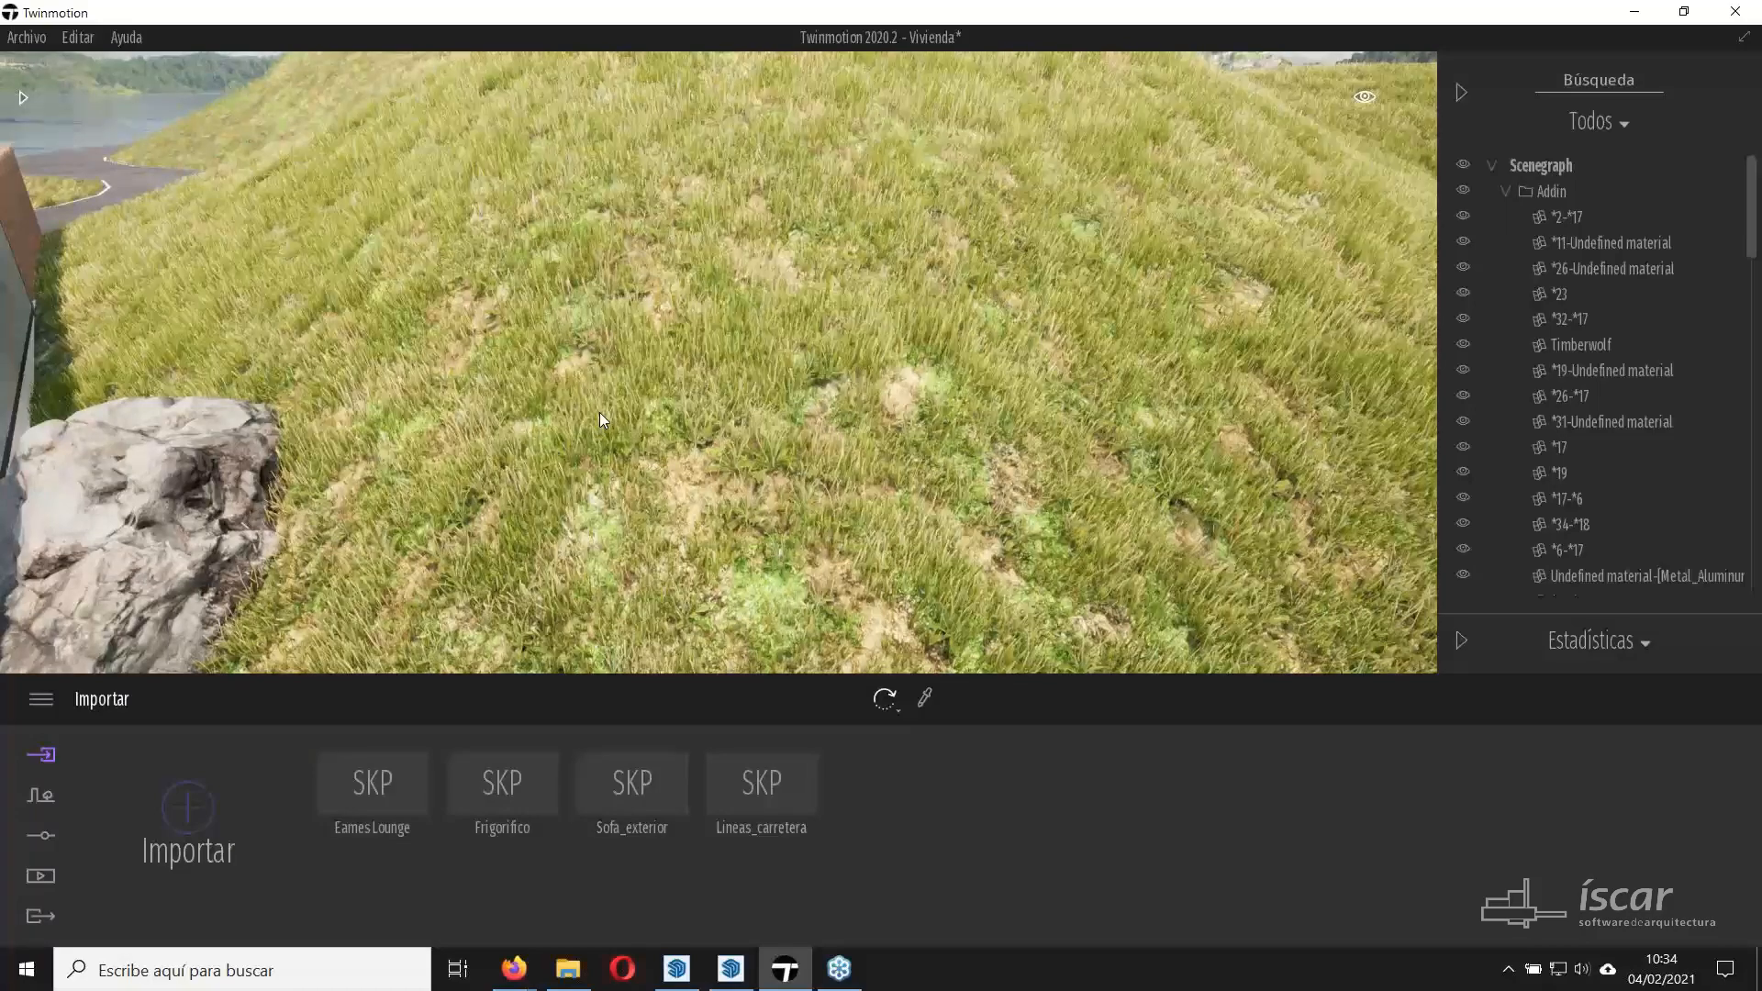
{"action": "left_click", "coordinate": [64, 793]}
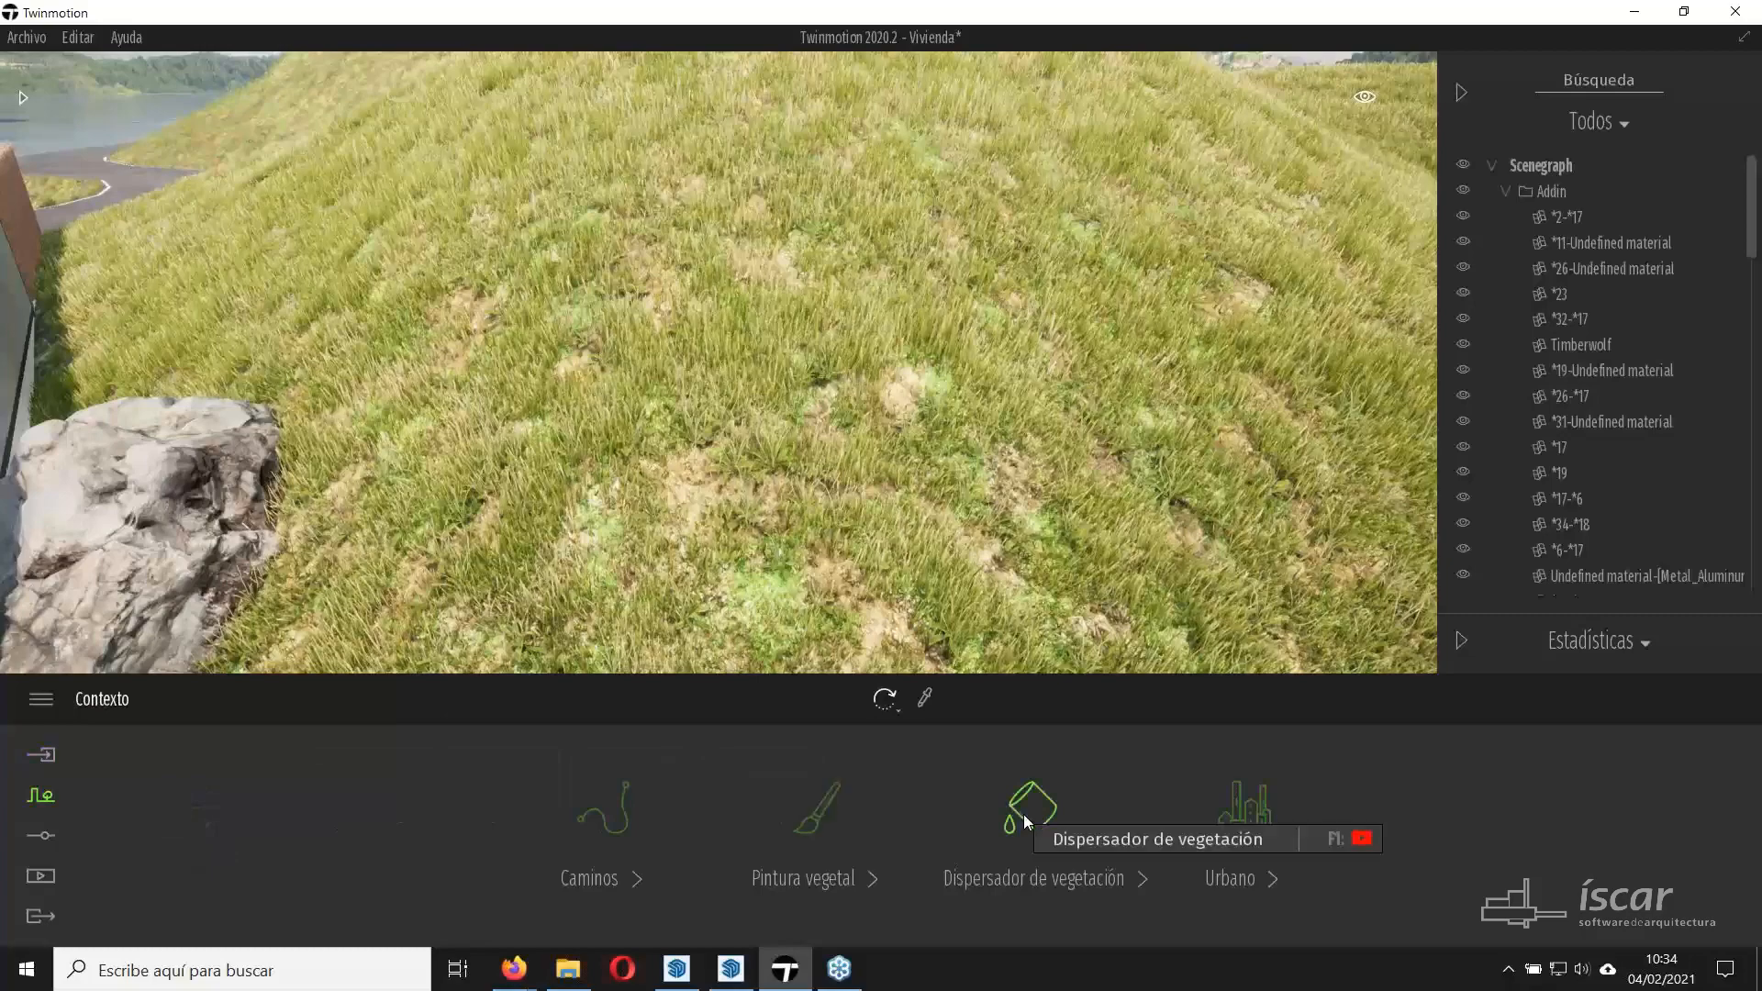
{"action": "left_click", "coordinate": [1023, 813]}
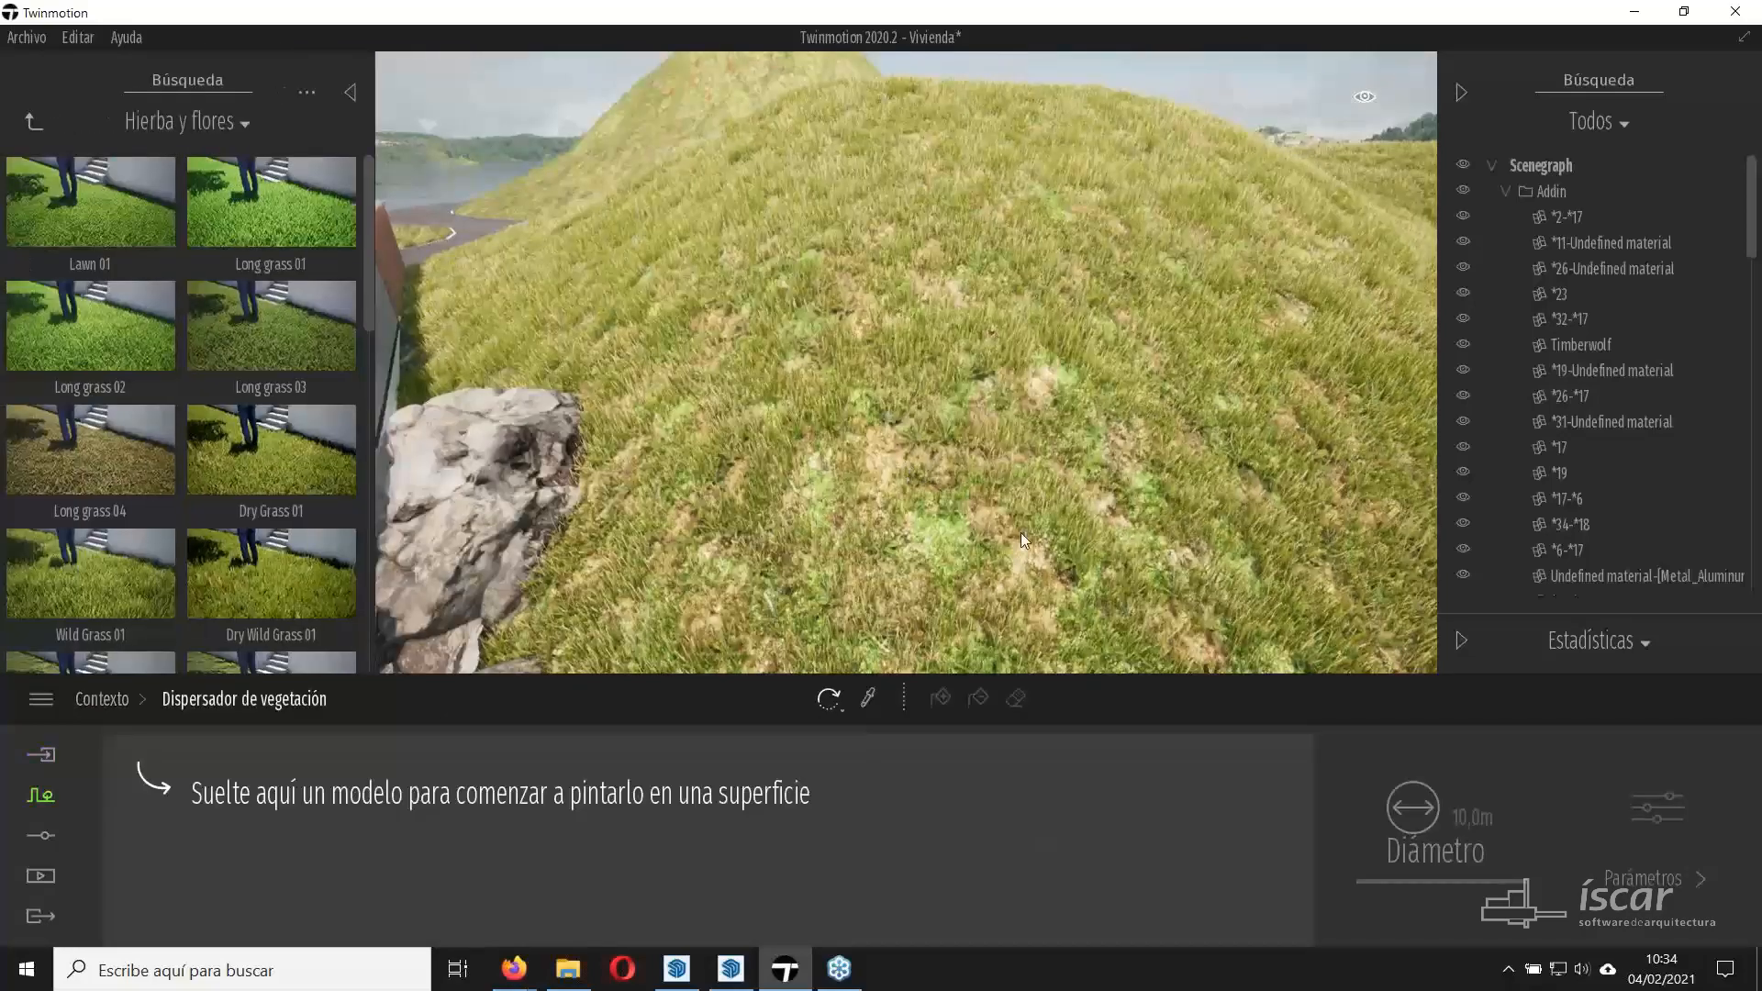
{"action": "left_click", "coordinate": [1020, 532]}
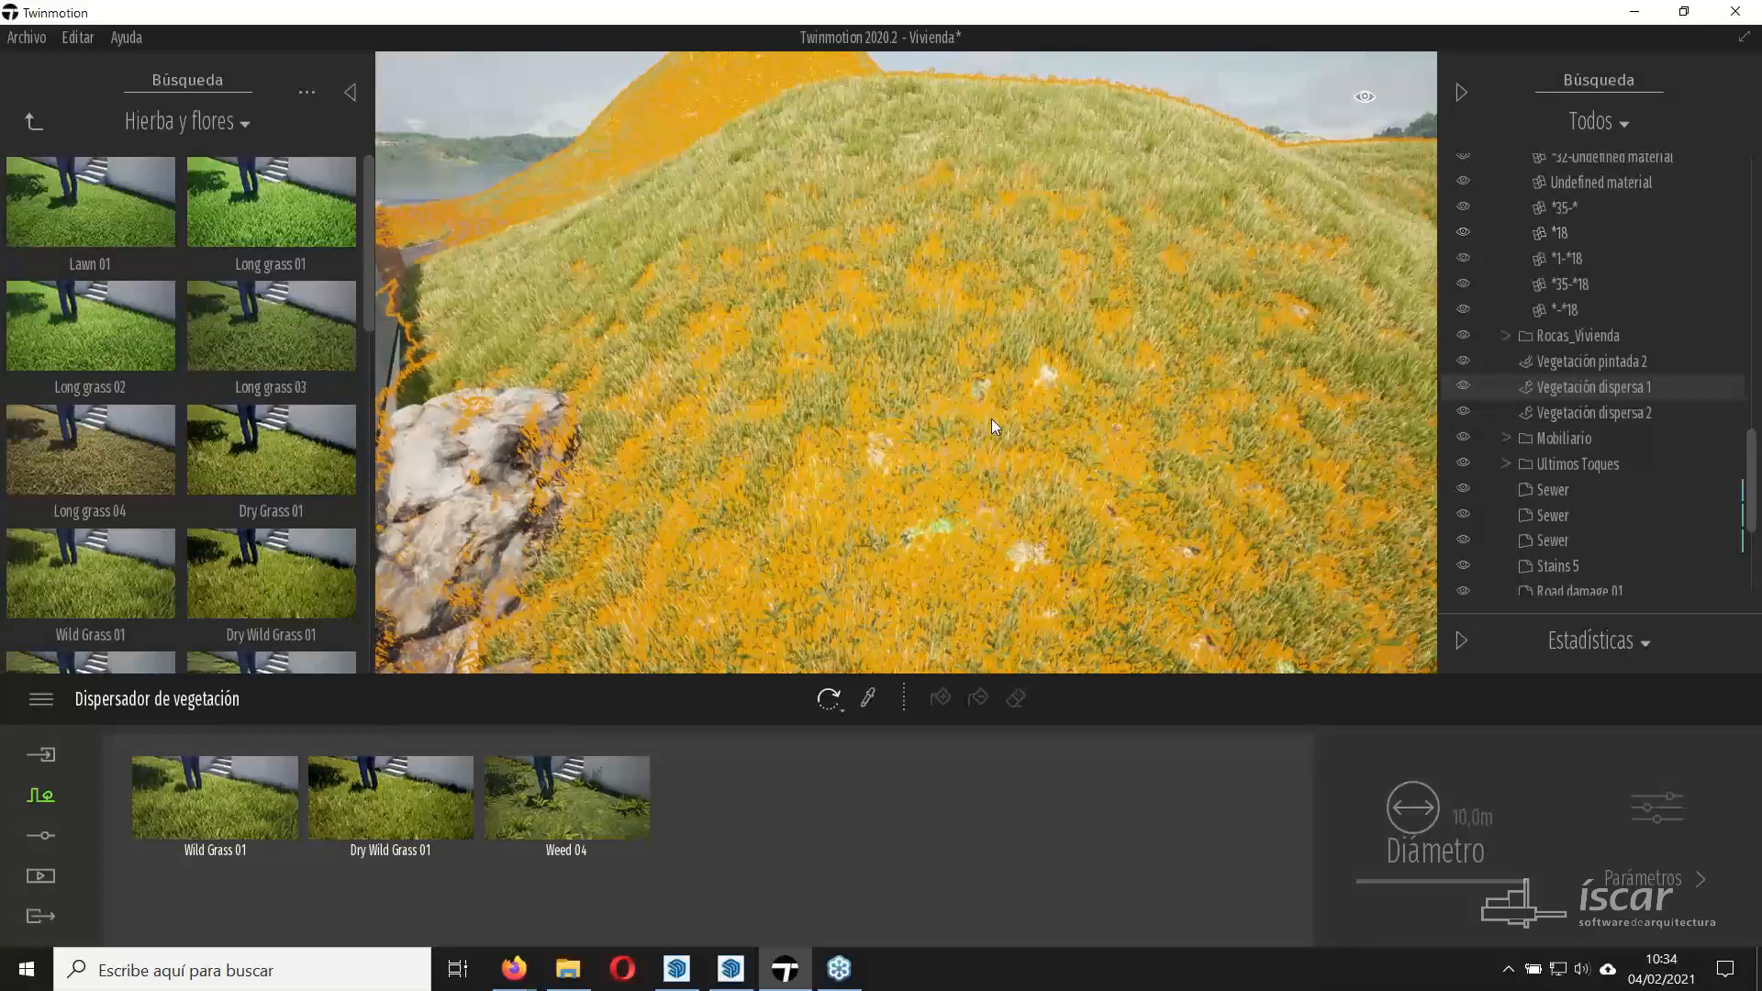
{"action": "left_click", "coordinate": [532, 91]}
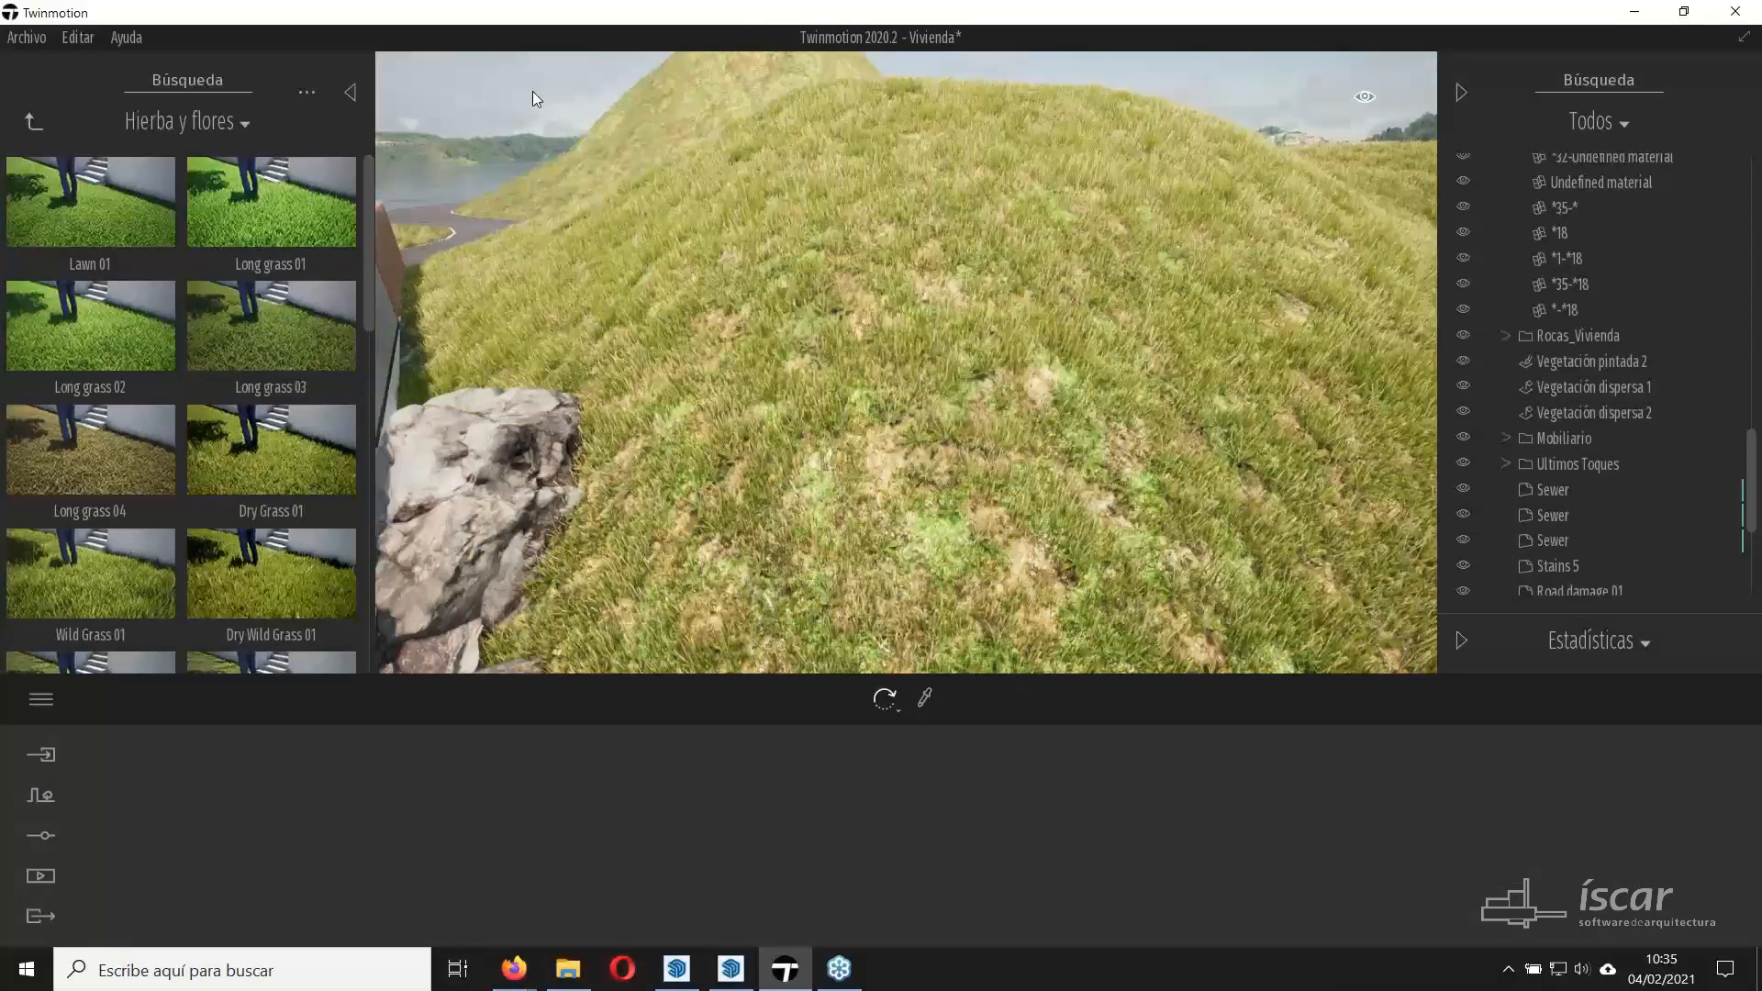
Hide the scattered vegetation Vegetación dispersa 1 to inspect the hillside's base texture up close.
{"action": "right_click_drag", "start_coordinate": [860, 345], "coordinate": [817, 437]}
{"action": "left_click", "coordinate": [813, 401]}
{"action": "left_click", "coordinate": [799, 445]}
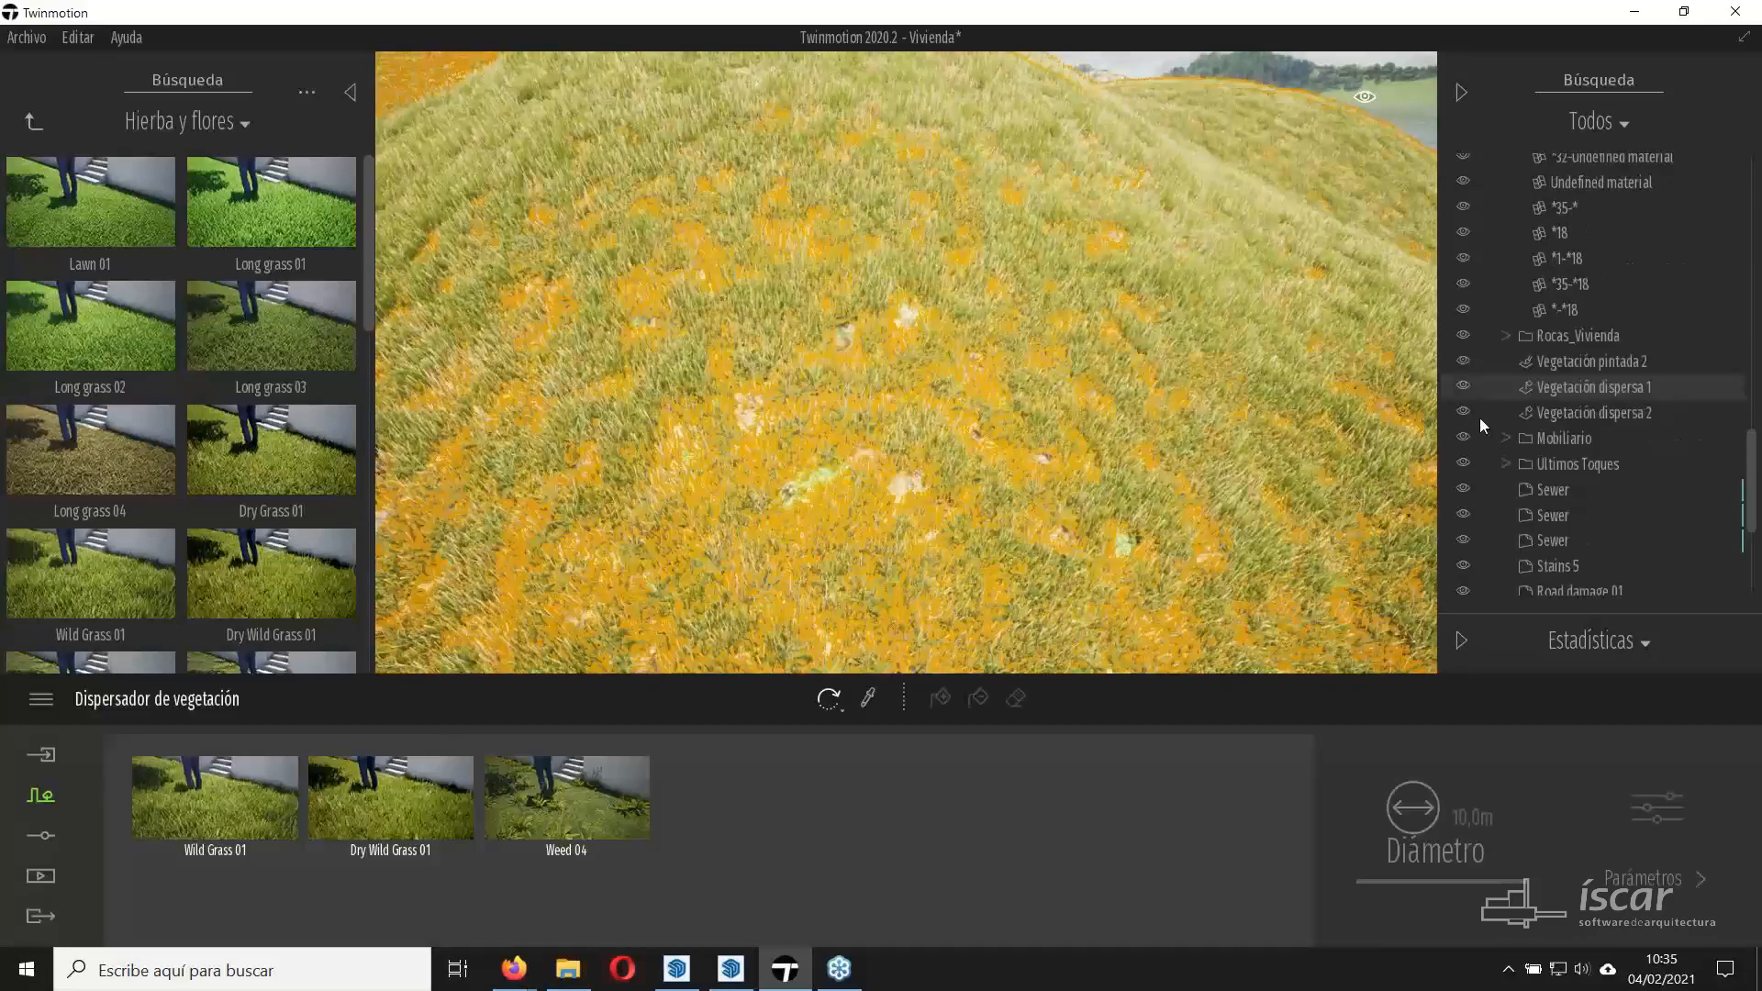
{"action": "left_click", "coordinate": [1463, 387]}
{"action": "right_click_drag", "start_coordinate": [995, 459], "coordinate": [886, 416]}
{"action": "key", "text": "w"}
{"action": "key", "text": "w"}
Apply the natural ground material Grass 4 from the library to the hillside terrain.
{"action": "left_click", "coordinate": [36, 123]}
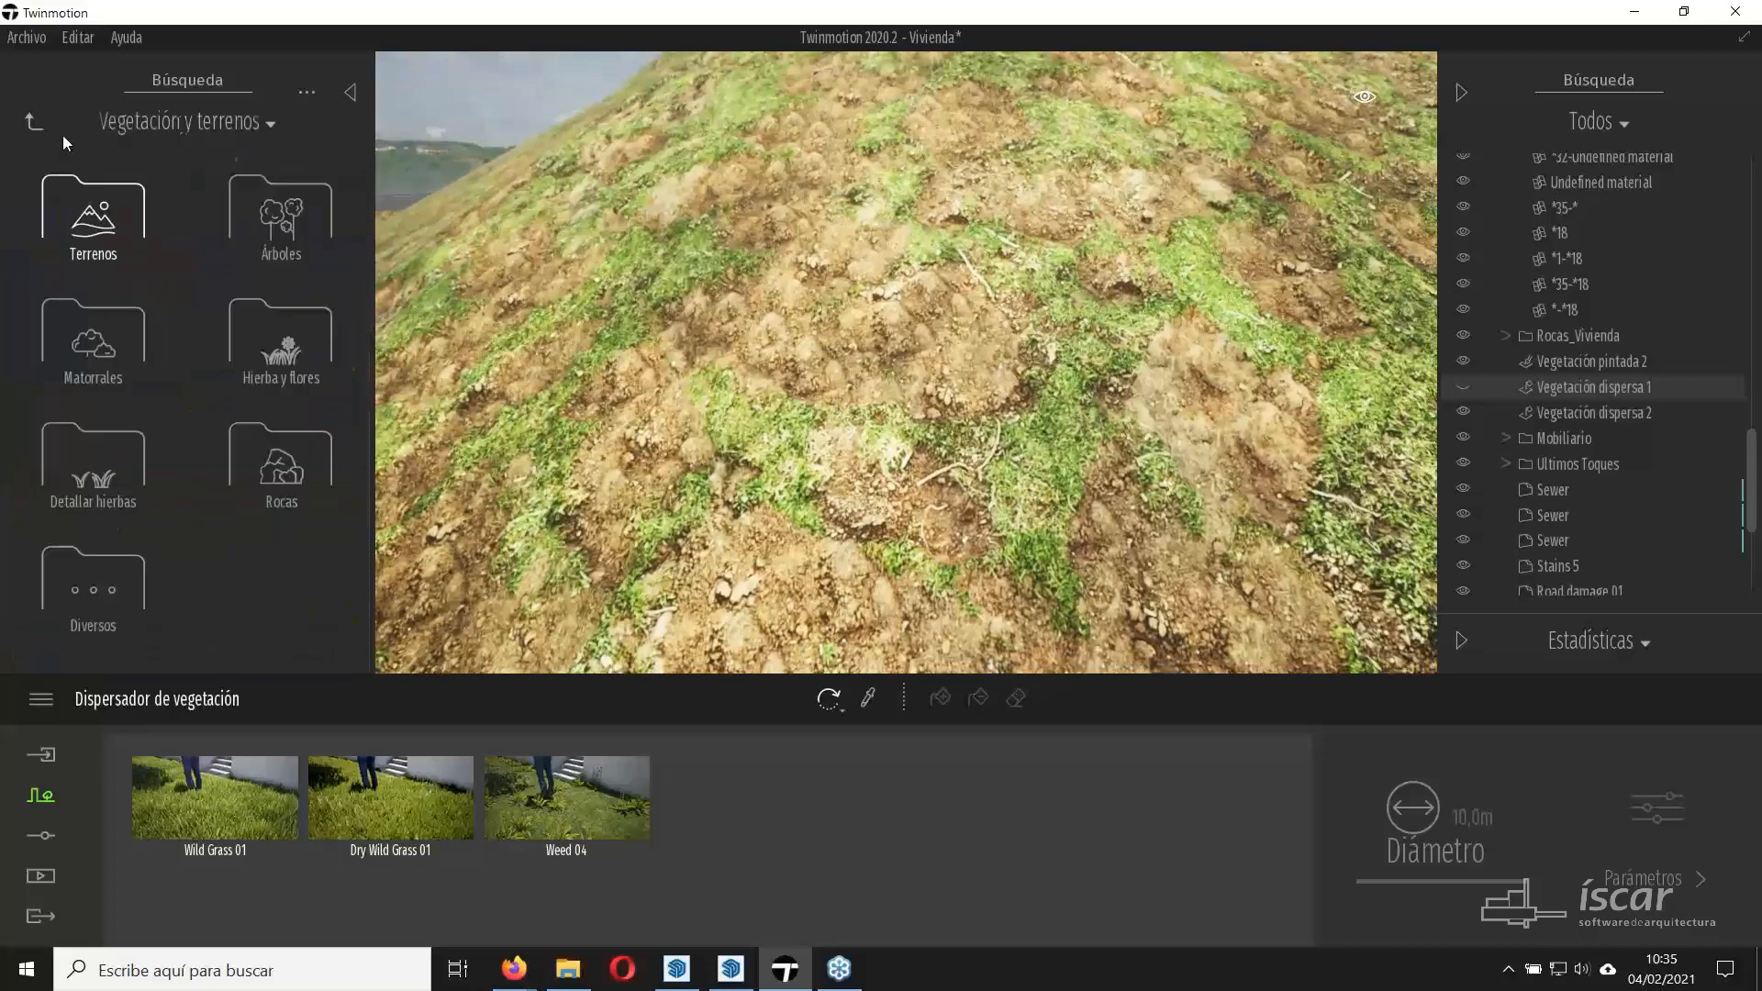
{"action": "left_click", "coordinate": [40, 125]}
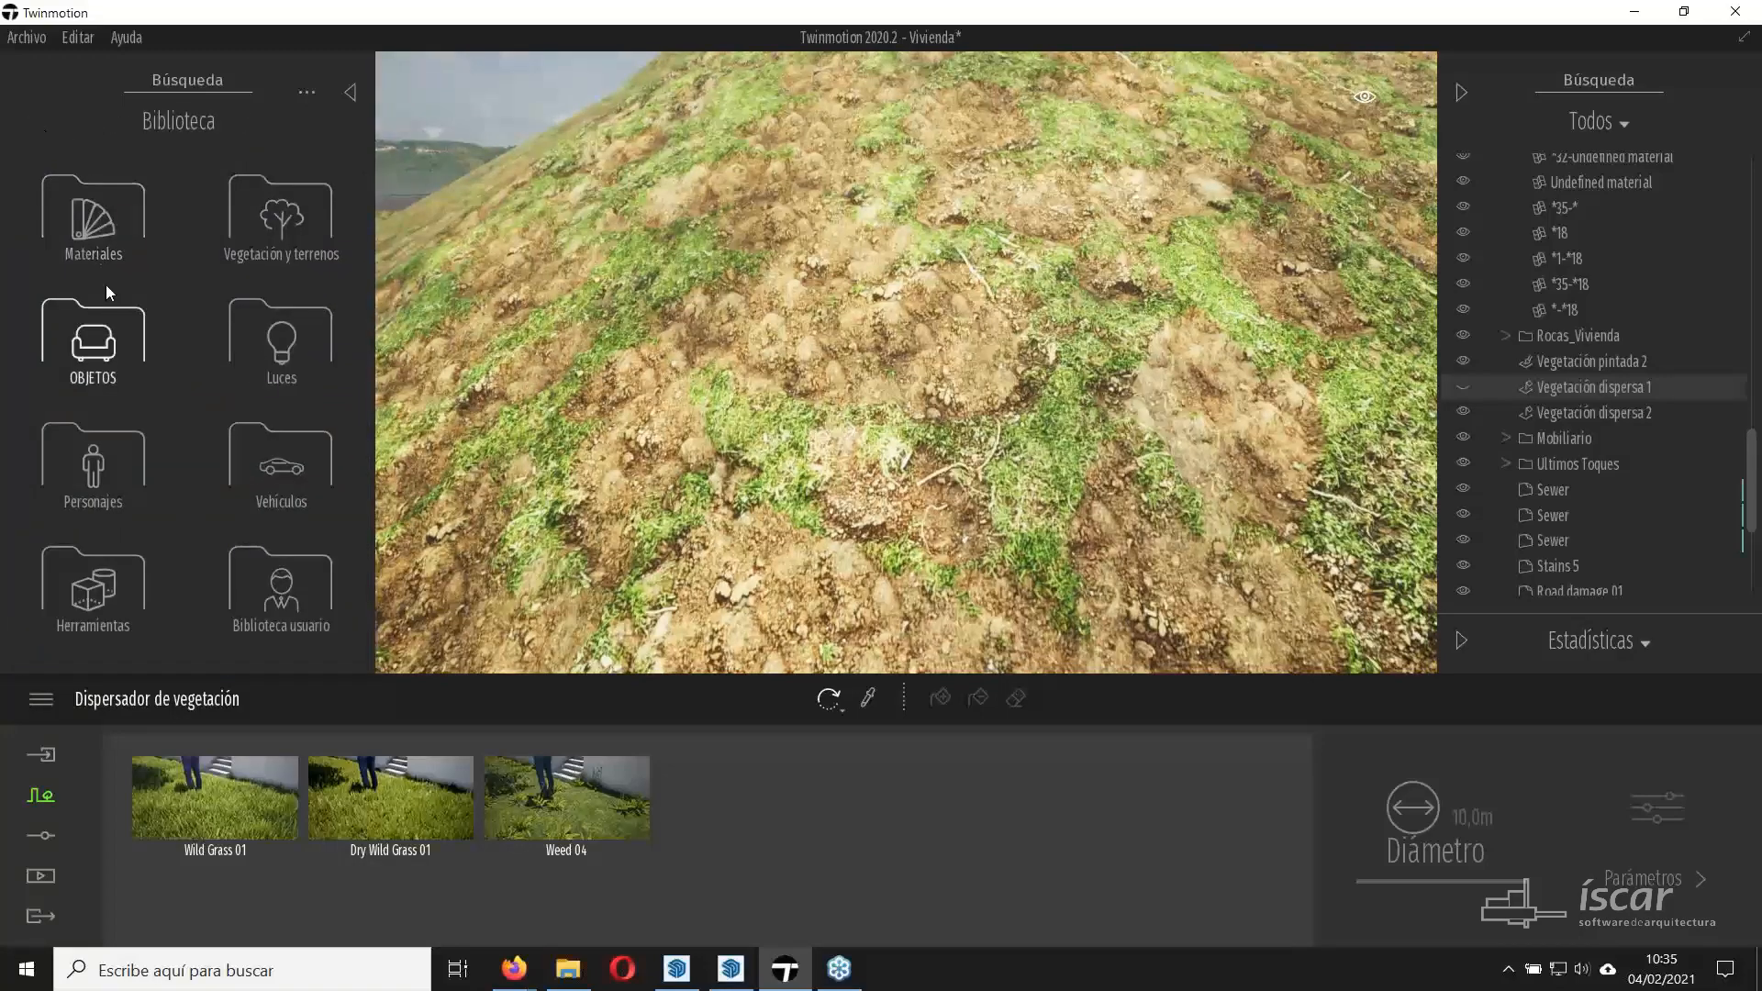
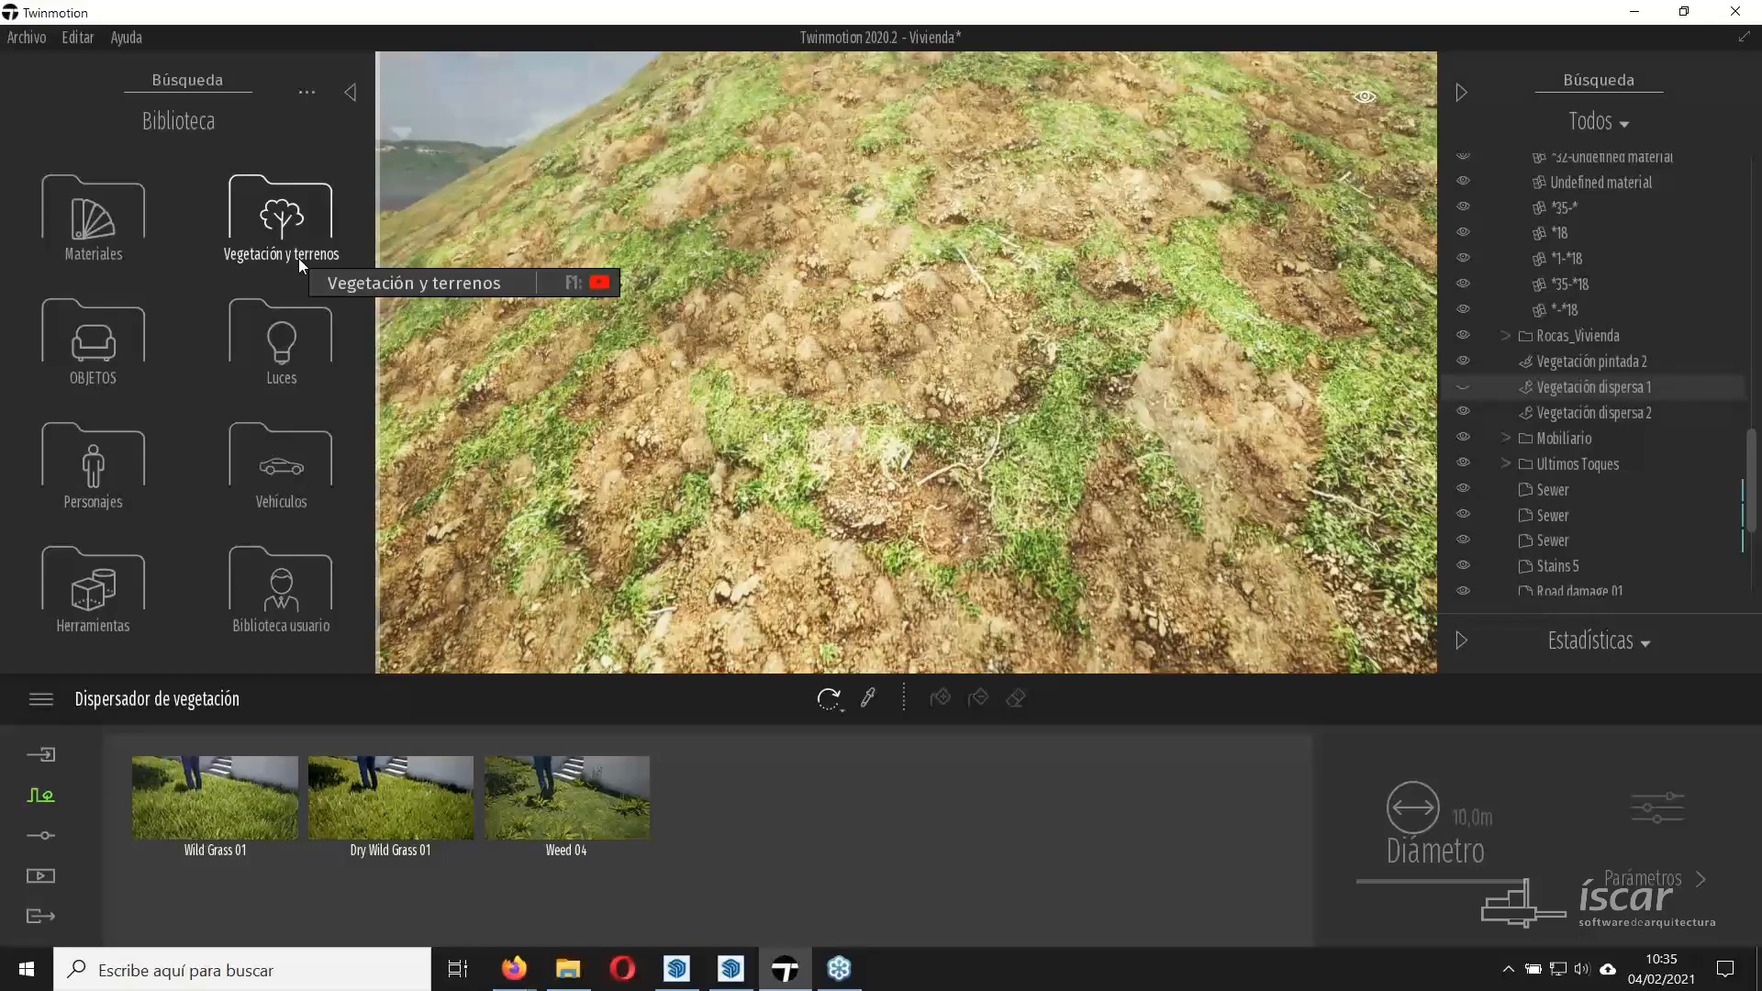
{"action": "left_click", "coordinate": [91, 216]}
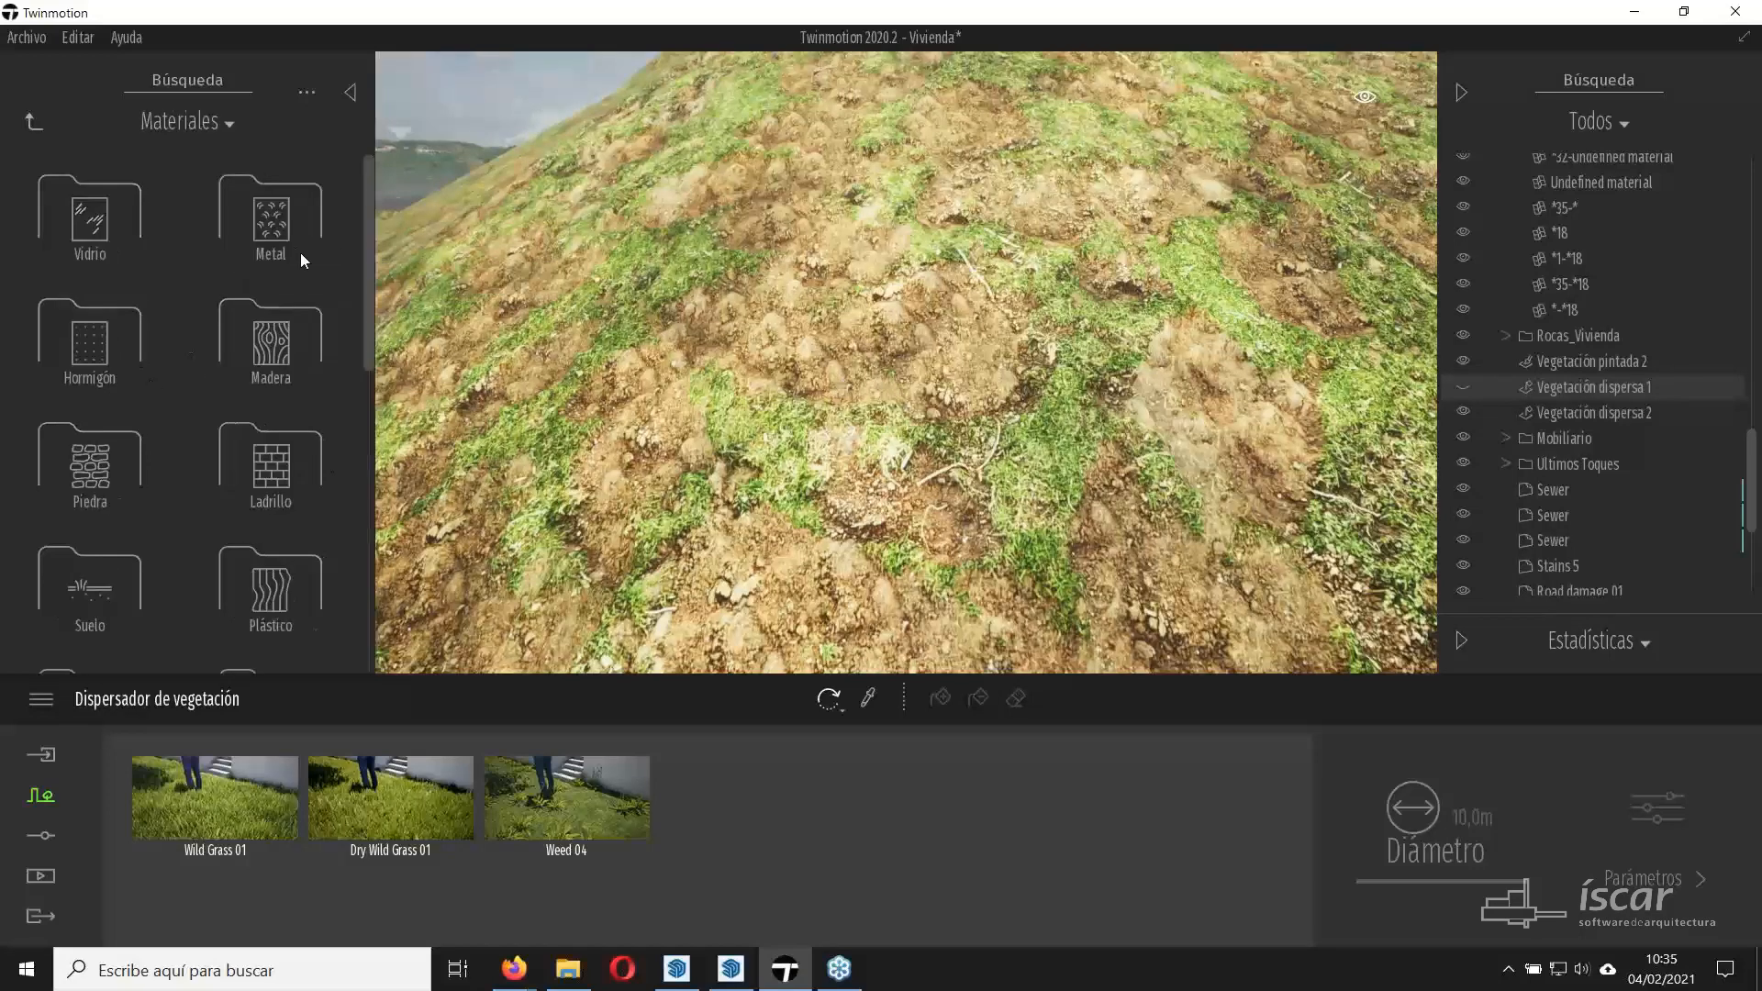
{"action": "left_click", "coordinate": [106, 582]}
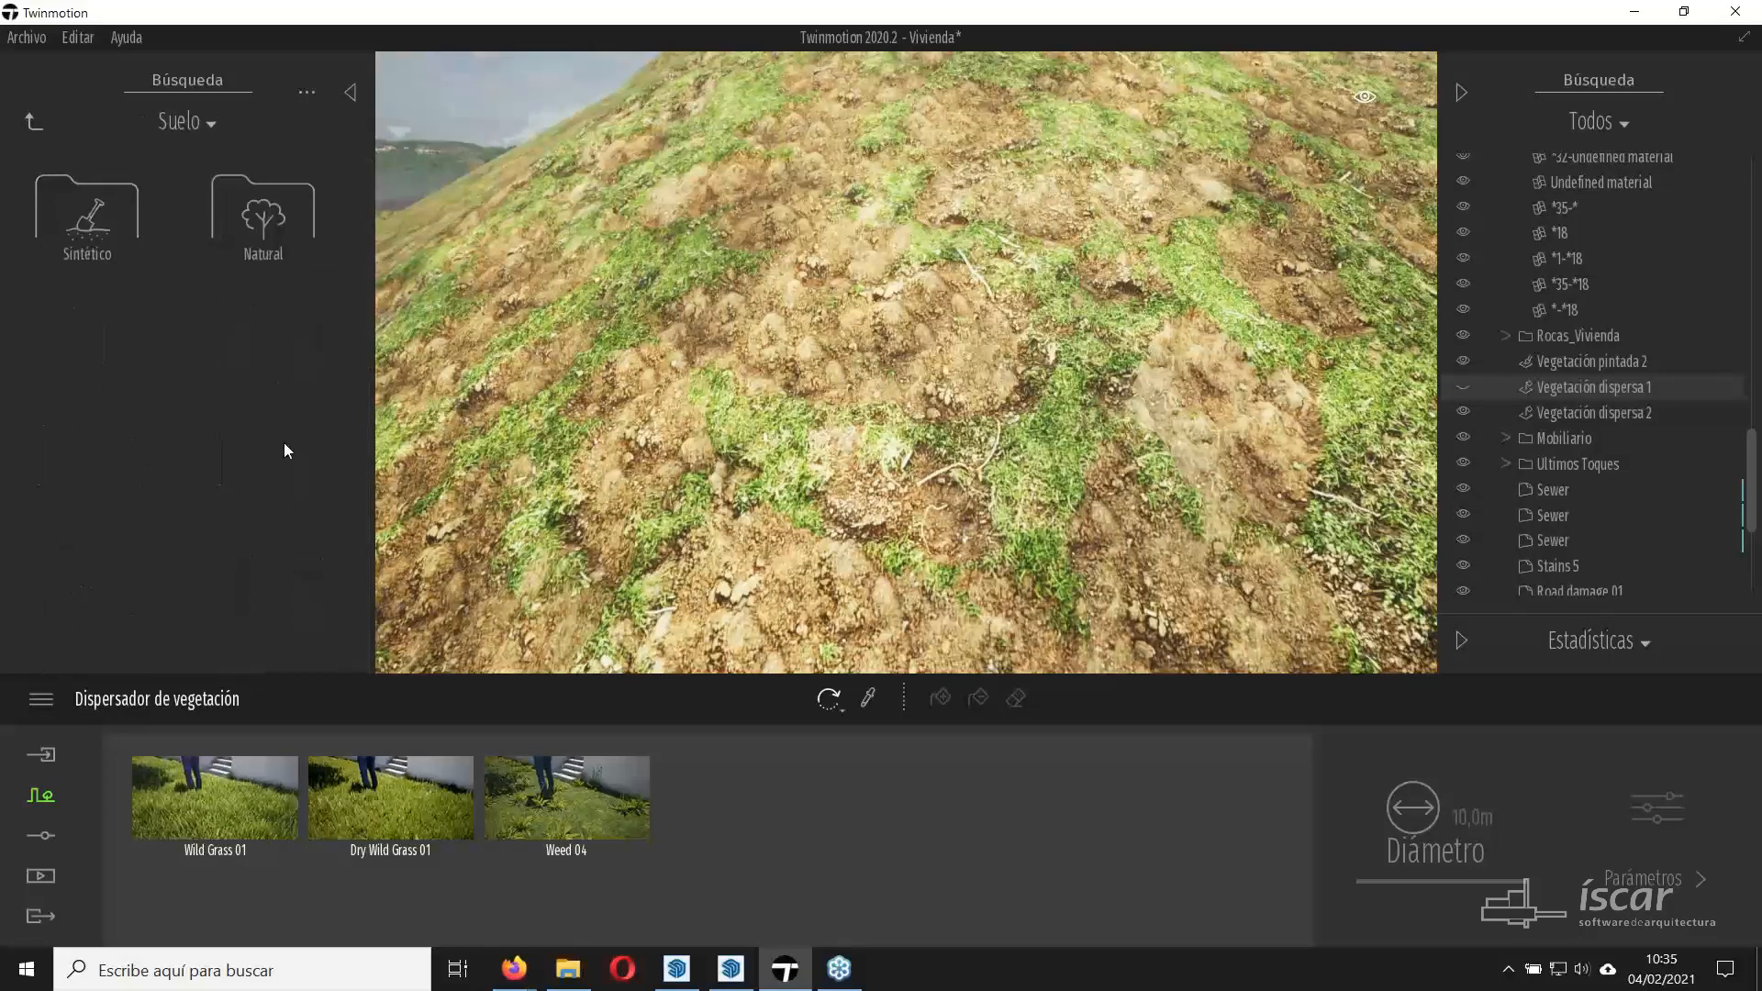
{"action": "left_click", "coordinate": [257, 240]}
{"action": "left_click_drag", "start_coordinate": [262, 367], "coordinate": [847, 430]}
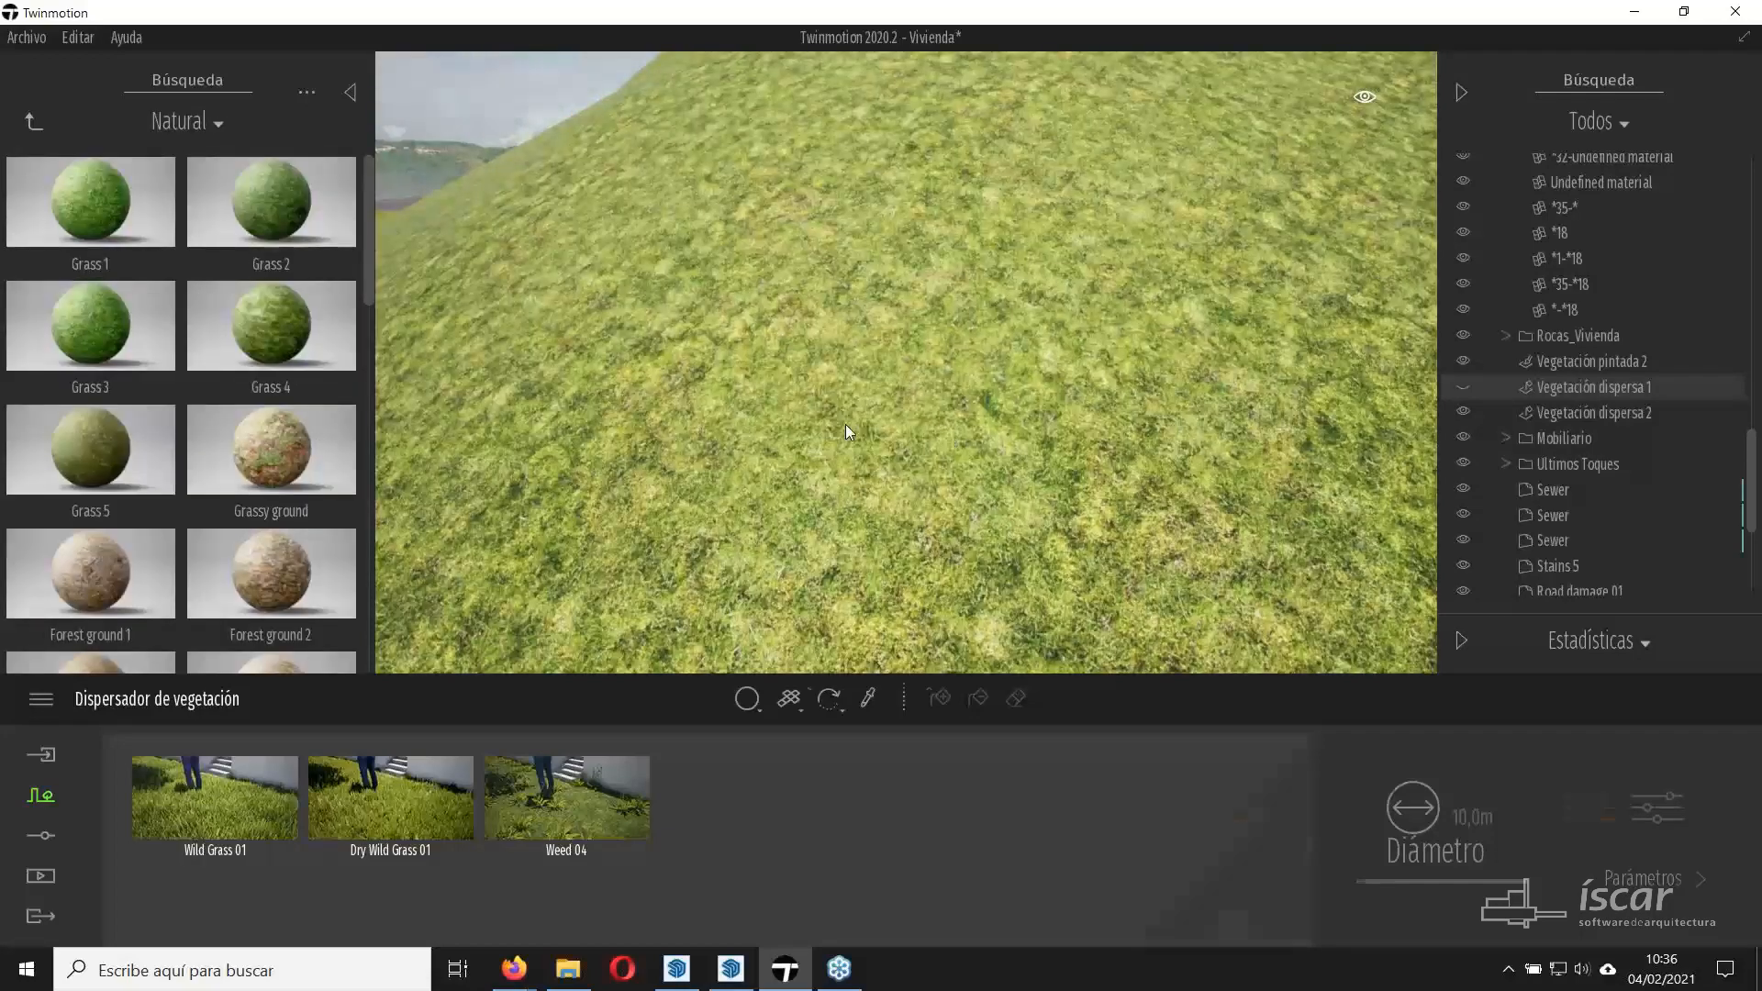
Try the Grassy ground material on the hillside and enlarge its texture scale.
{"action": "left_click_drag", "start_coordinate": [292, 446], "coordinate": [854, 459]}
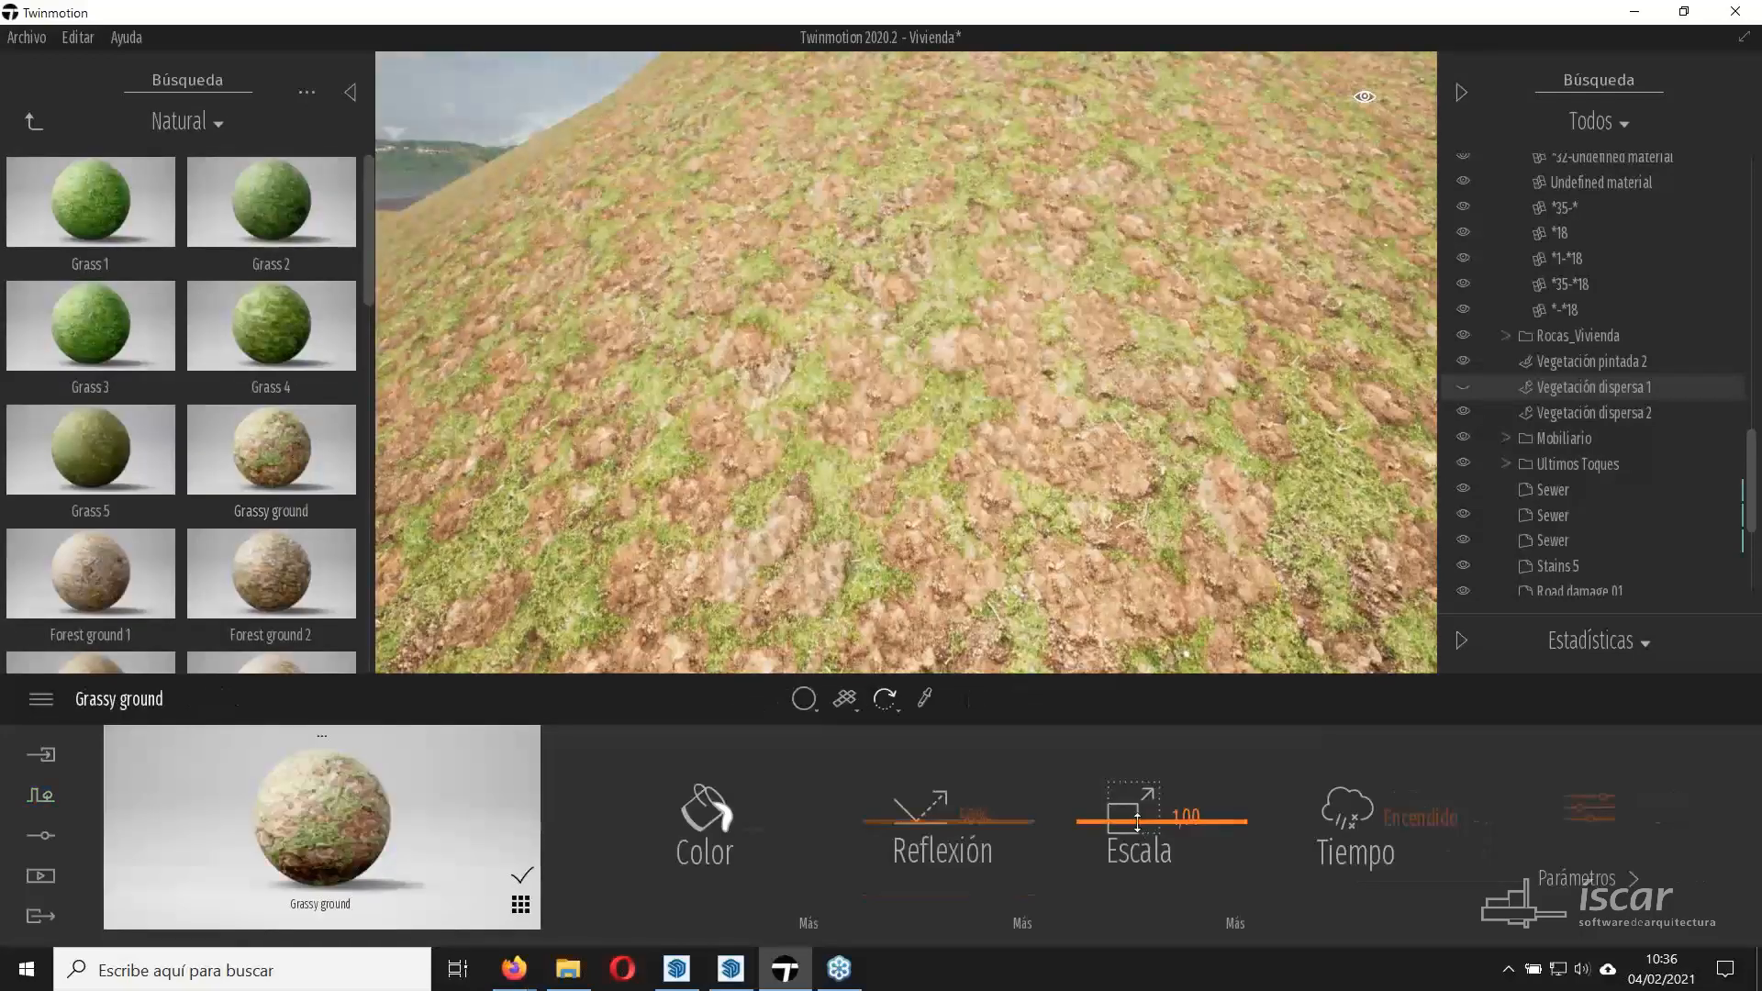
{"action": "left_click_drag", "start_coordinate": [1137, 821], "coordinate": [1143, 820]}
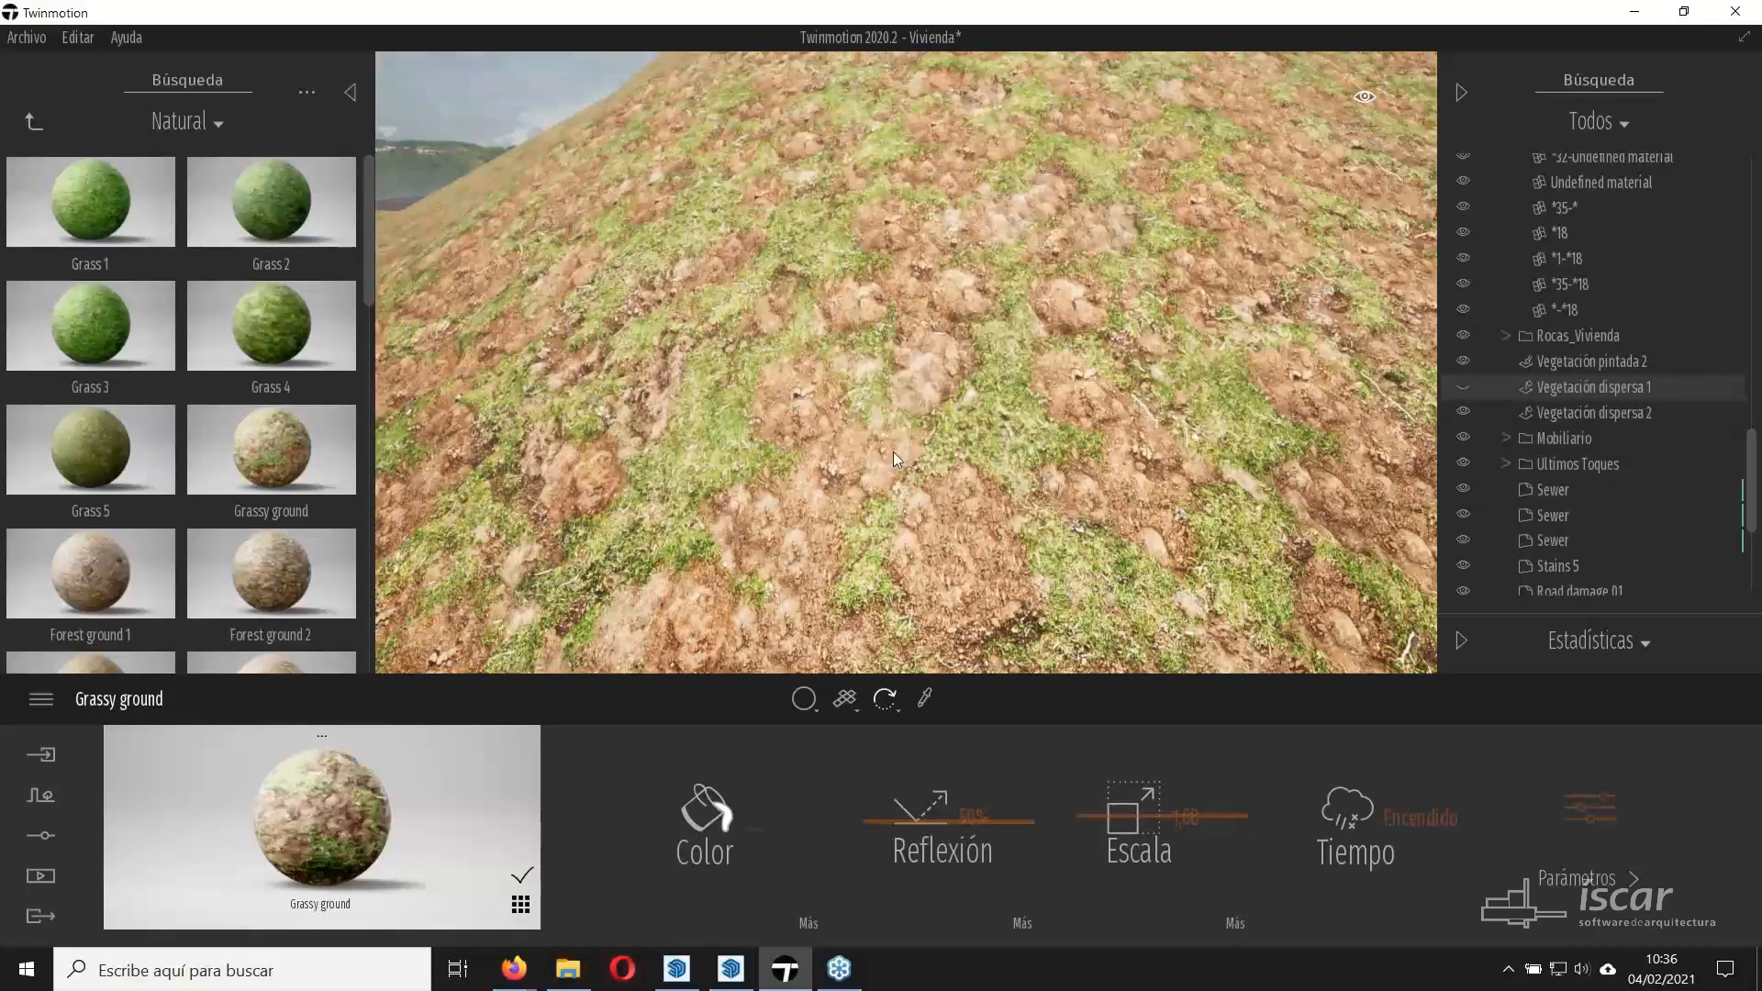
Undo the trial ground materials on the hillside and the hiding of the scattered vegetation.
{"action": "key", "text": "ctrl+z"}
{"action": "key", "text": "ctrl+z"}
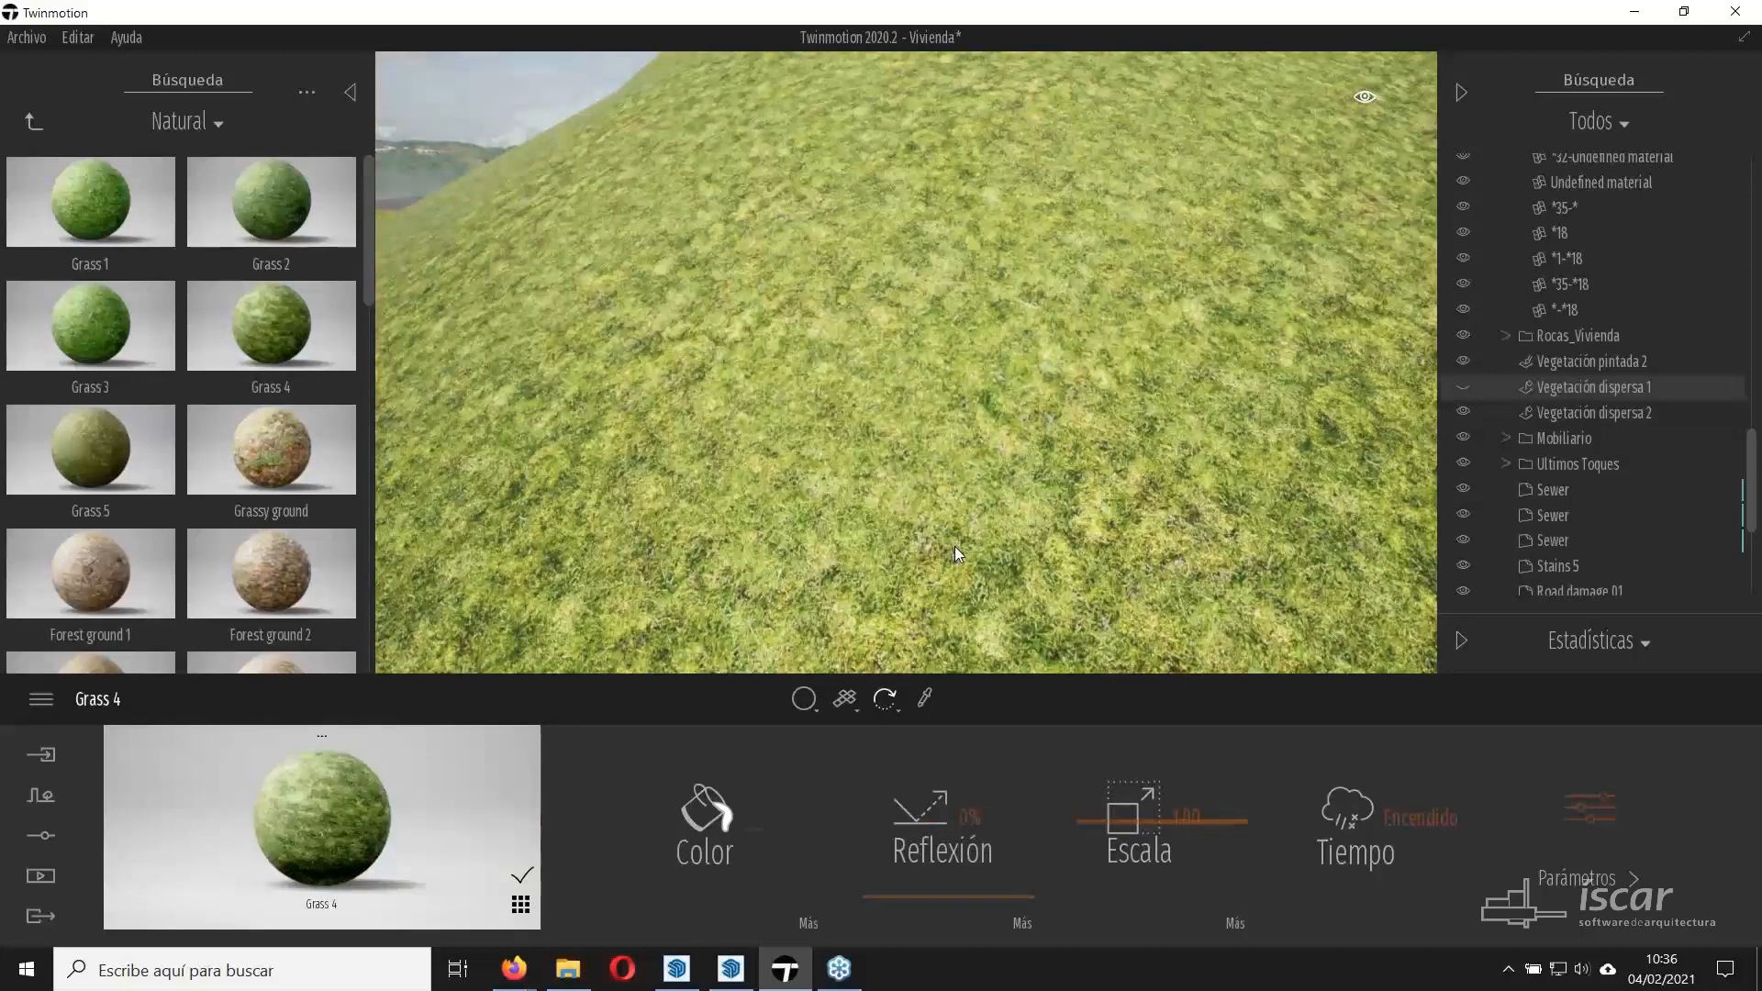
{"action": "key", "text": "ctrl+z"}
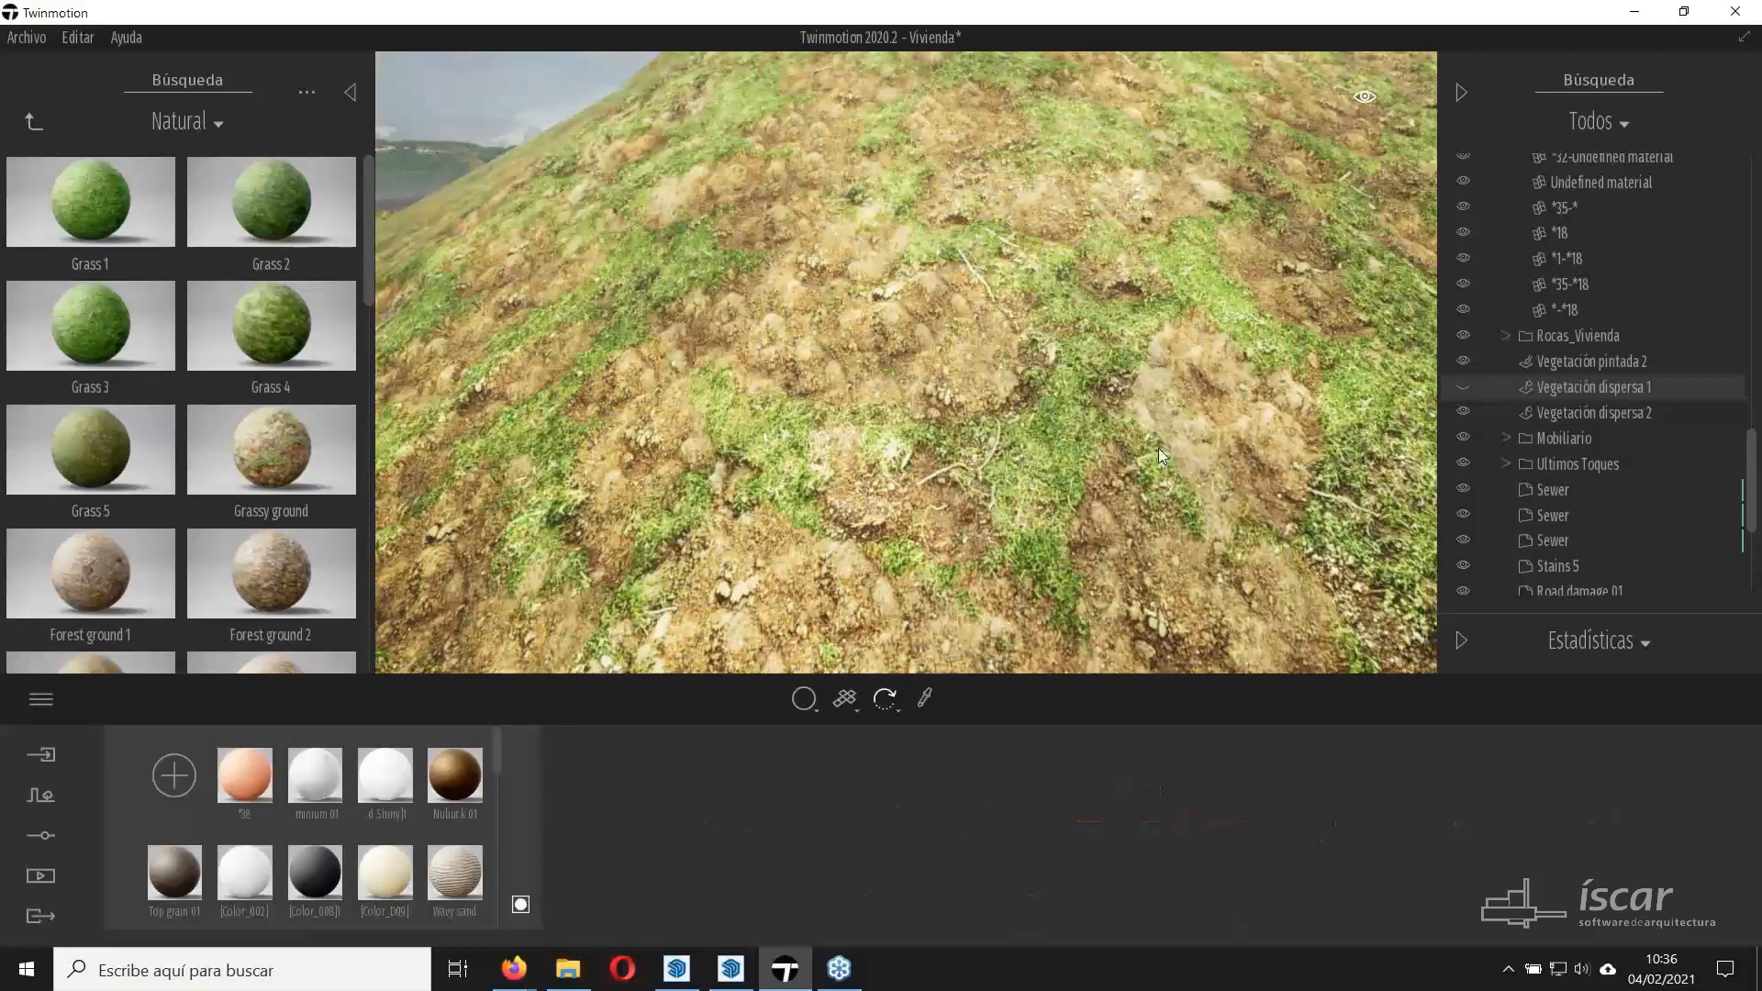
{"action": "key", "text": "ctrl+z"}
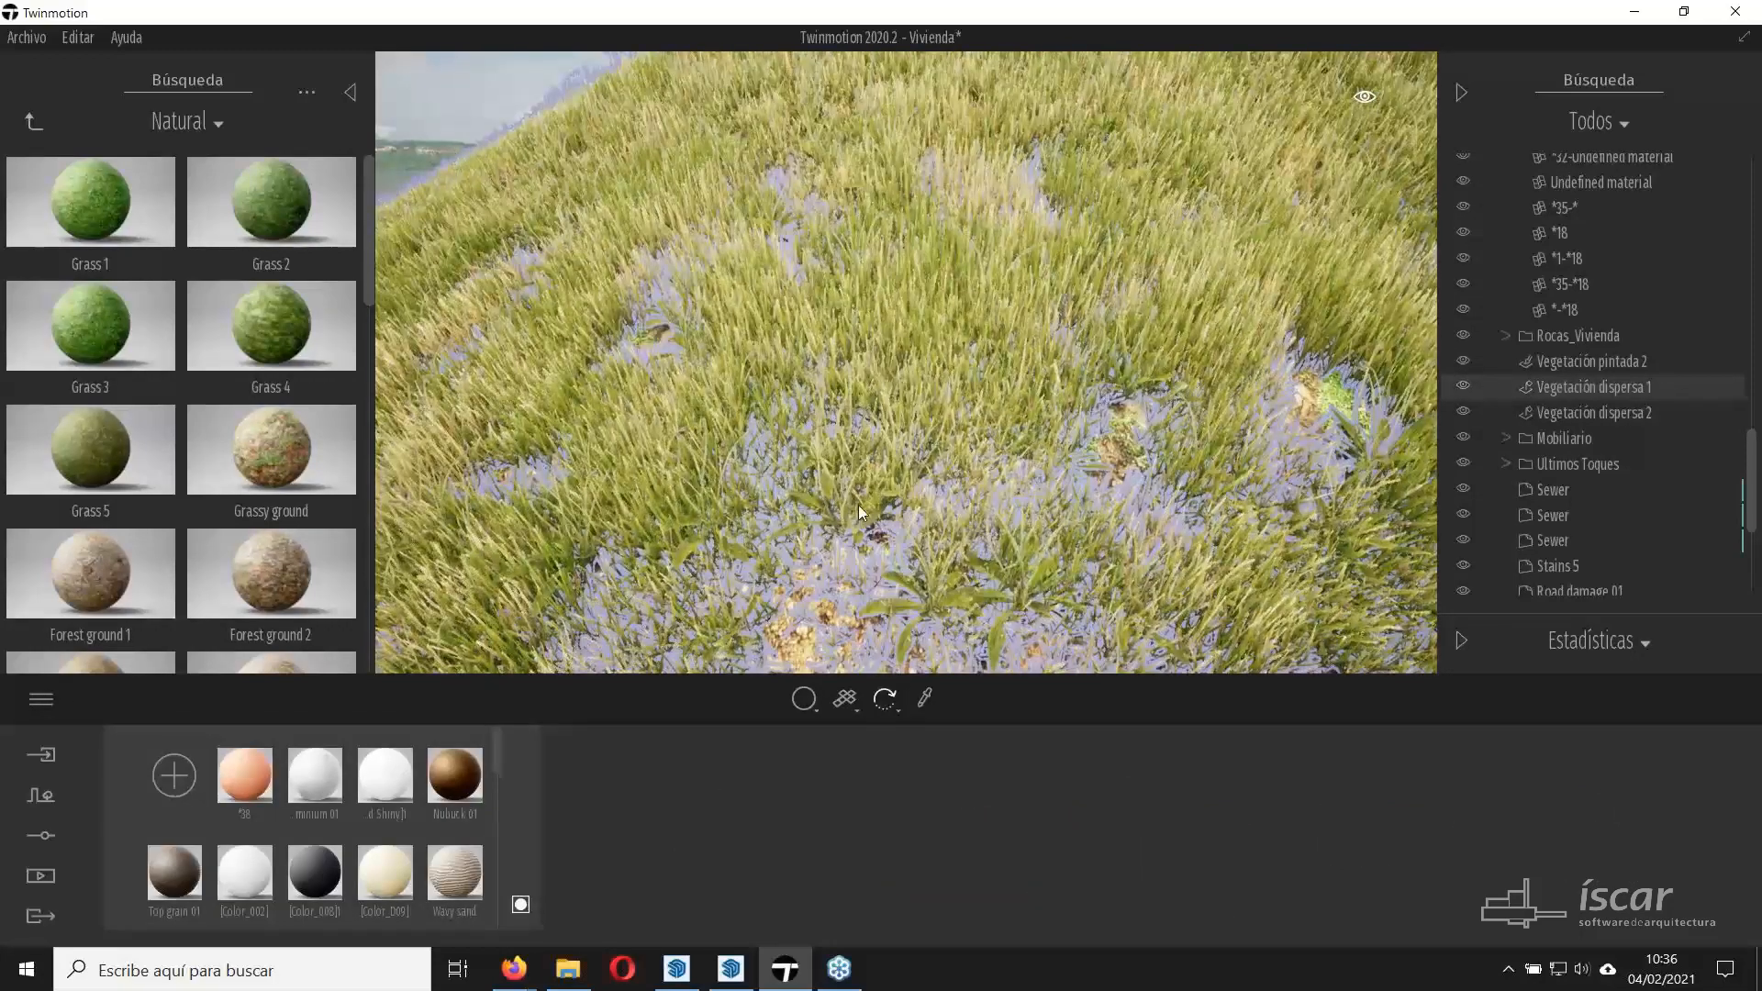
Try the Grass 1 and Grass 3 materials on the house's flat roof, finishing with Grass 4 applied.
{"action": "right_click_drag", "start_coordinate": [857, 505], "coordinate": [910, 414]}
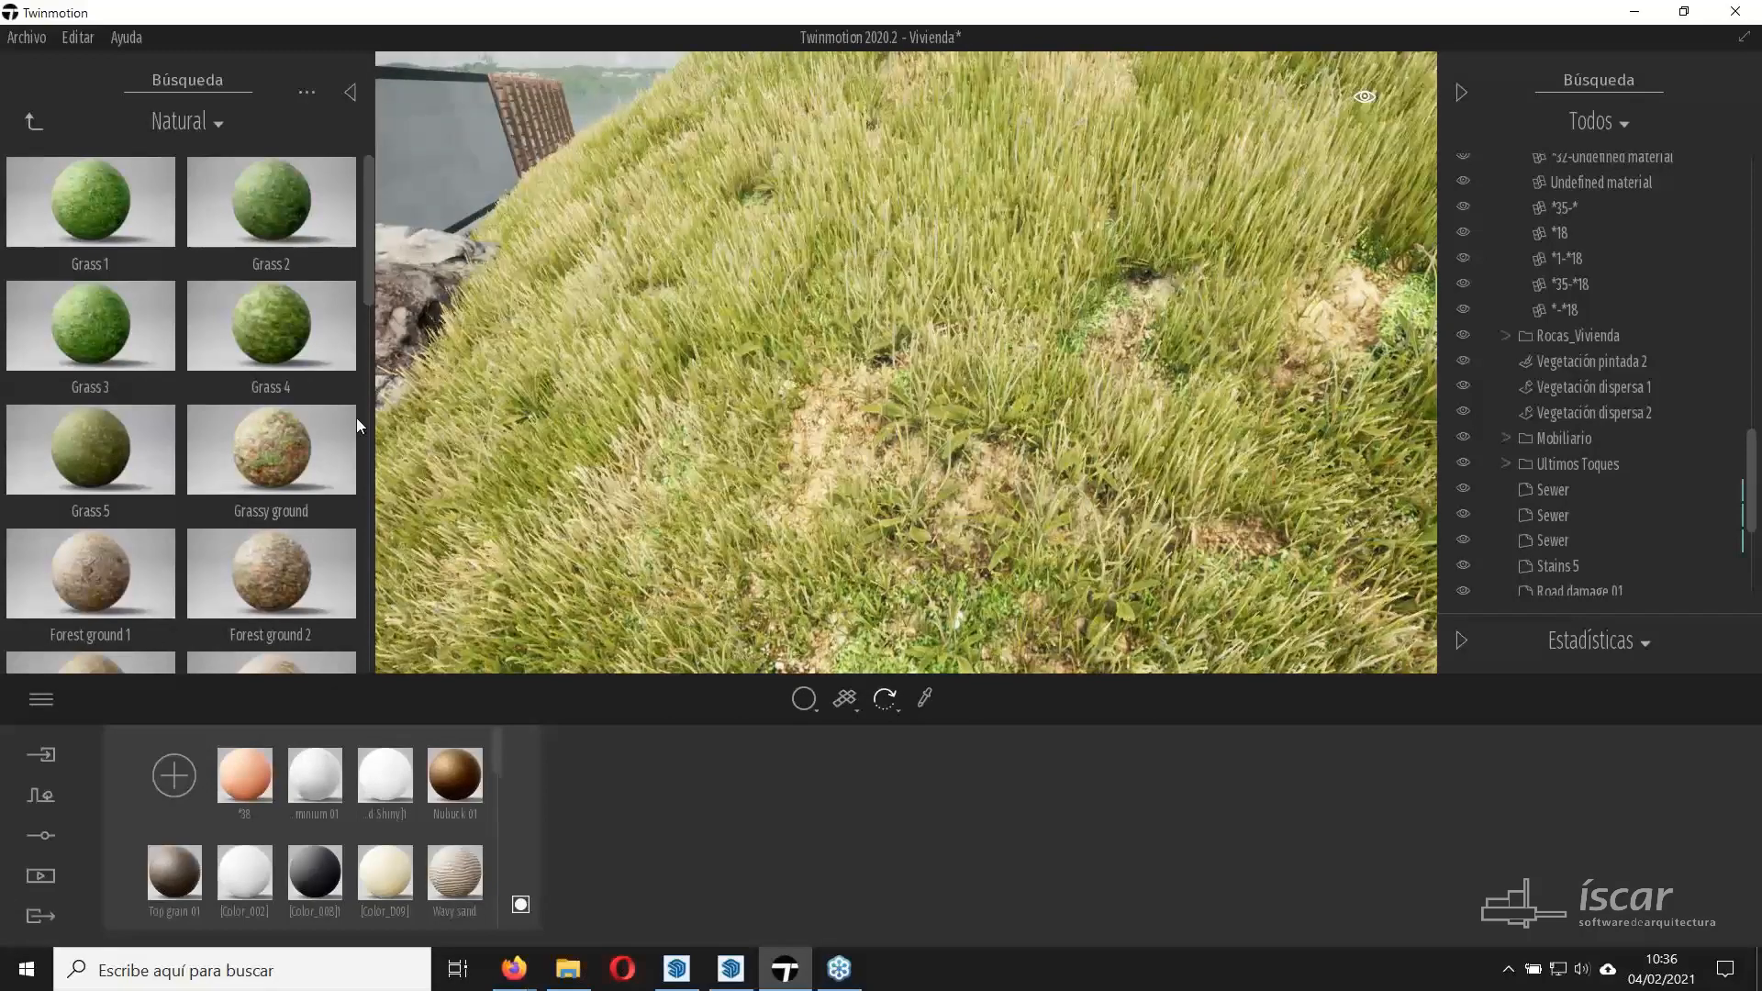
{"action": "right_click_drag", "start_coordinate": [990, 549], "coordinate": [891, 478]}
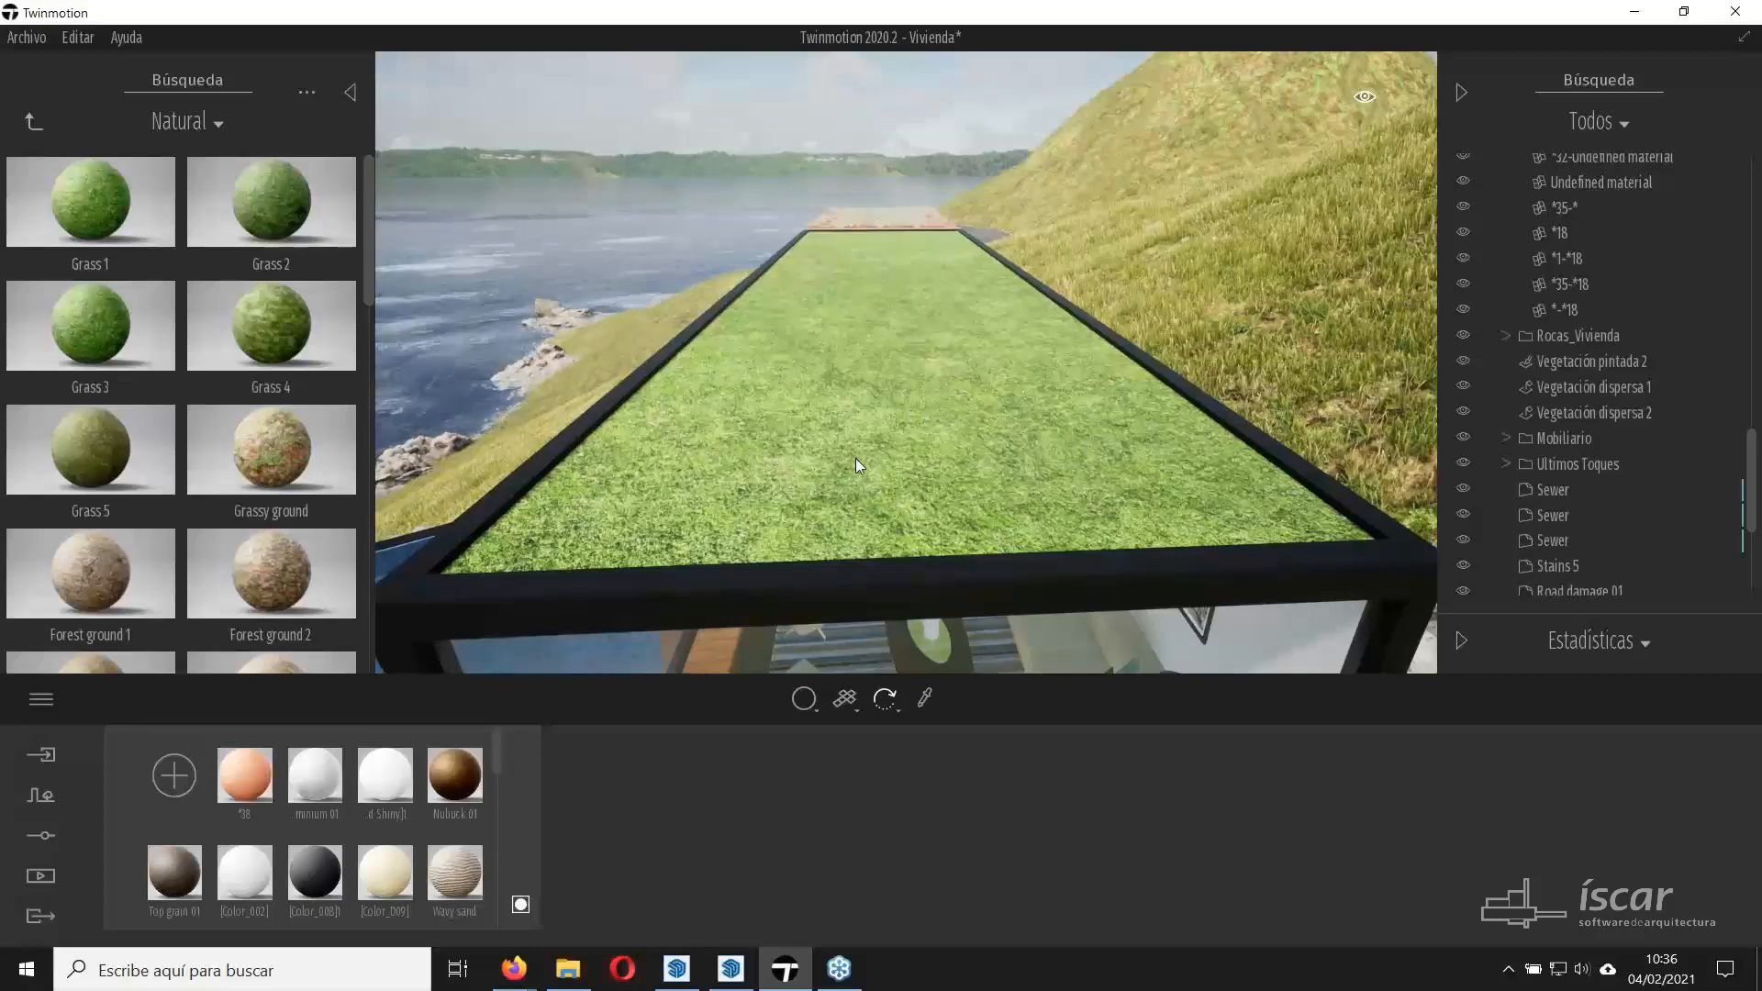
{"action": "right_click_drag", "start_coordinate": [855, 466], "coordinate": [840, 523]}
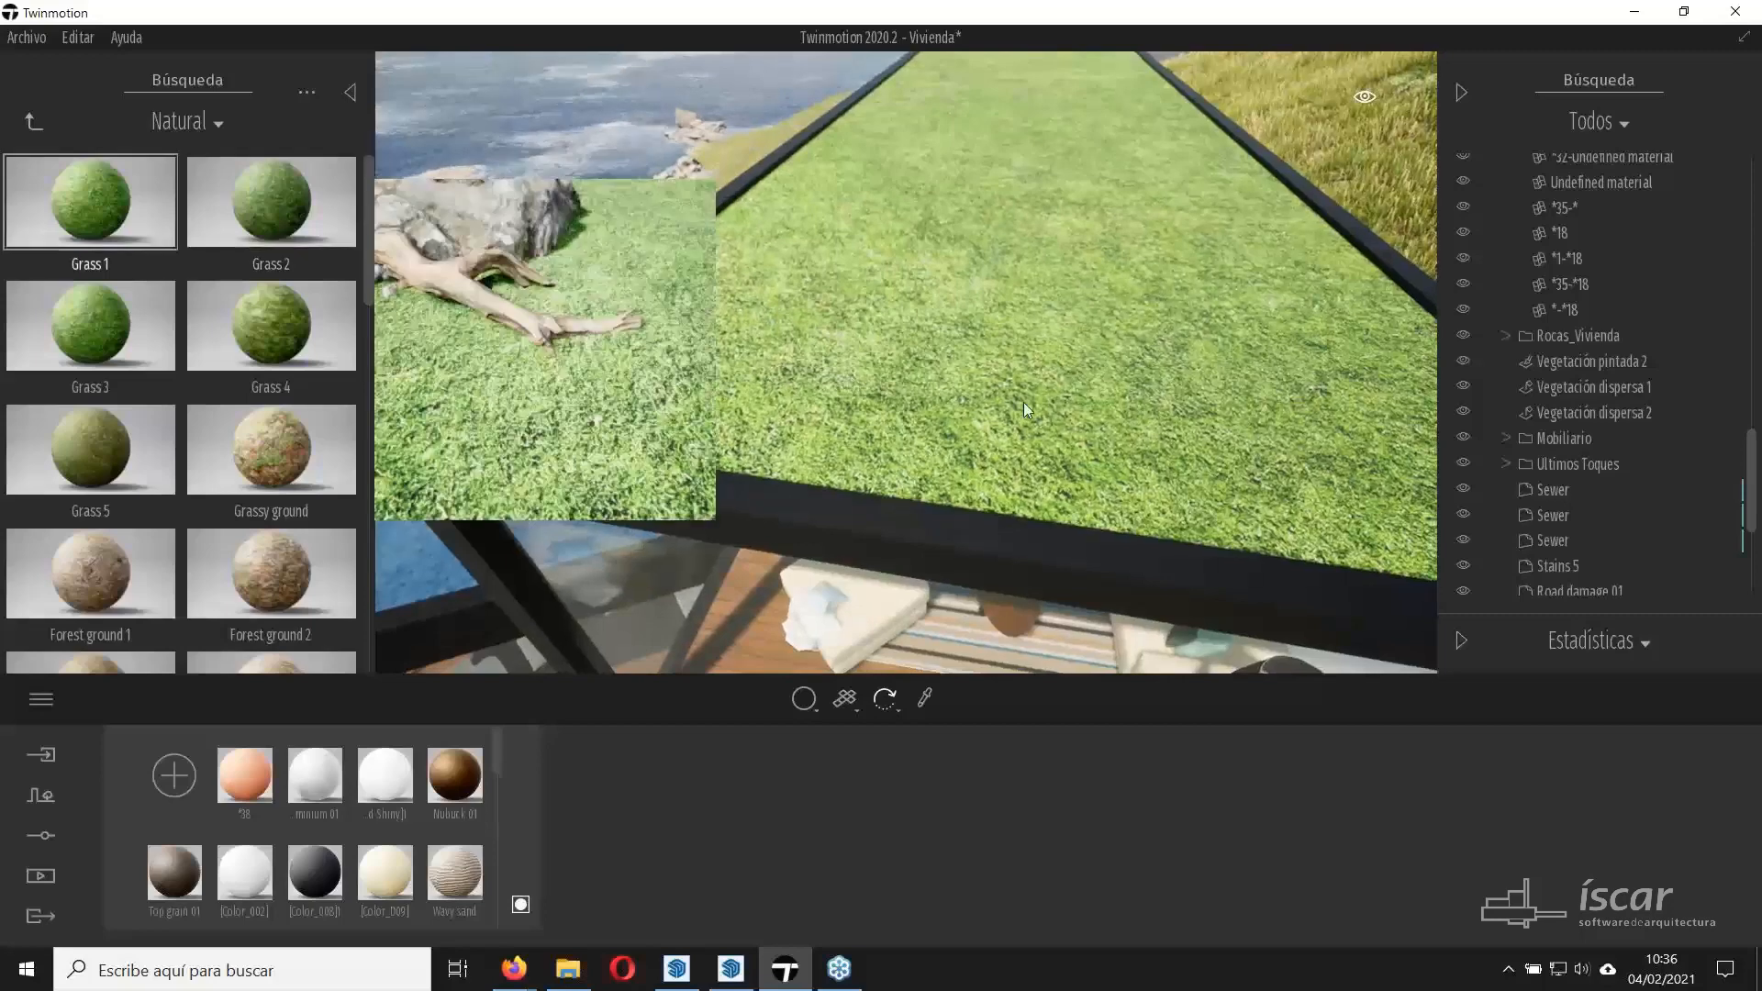
{"action": "left_click_drag", "start_coordinate": [1023, 403], "coordinate": [1021, 402]}
{"action": "left_click_drag", "start_coordinate": [99, 323], "coordinate": [806, 415]}
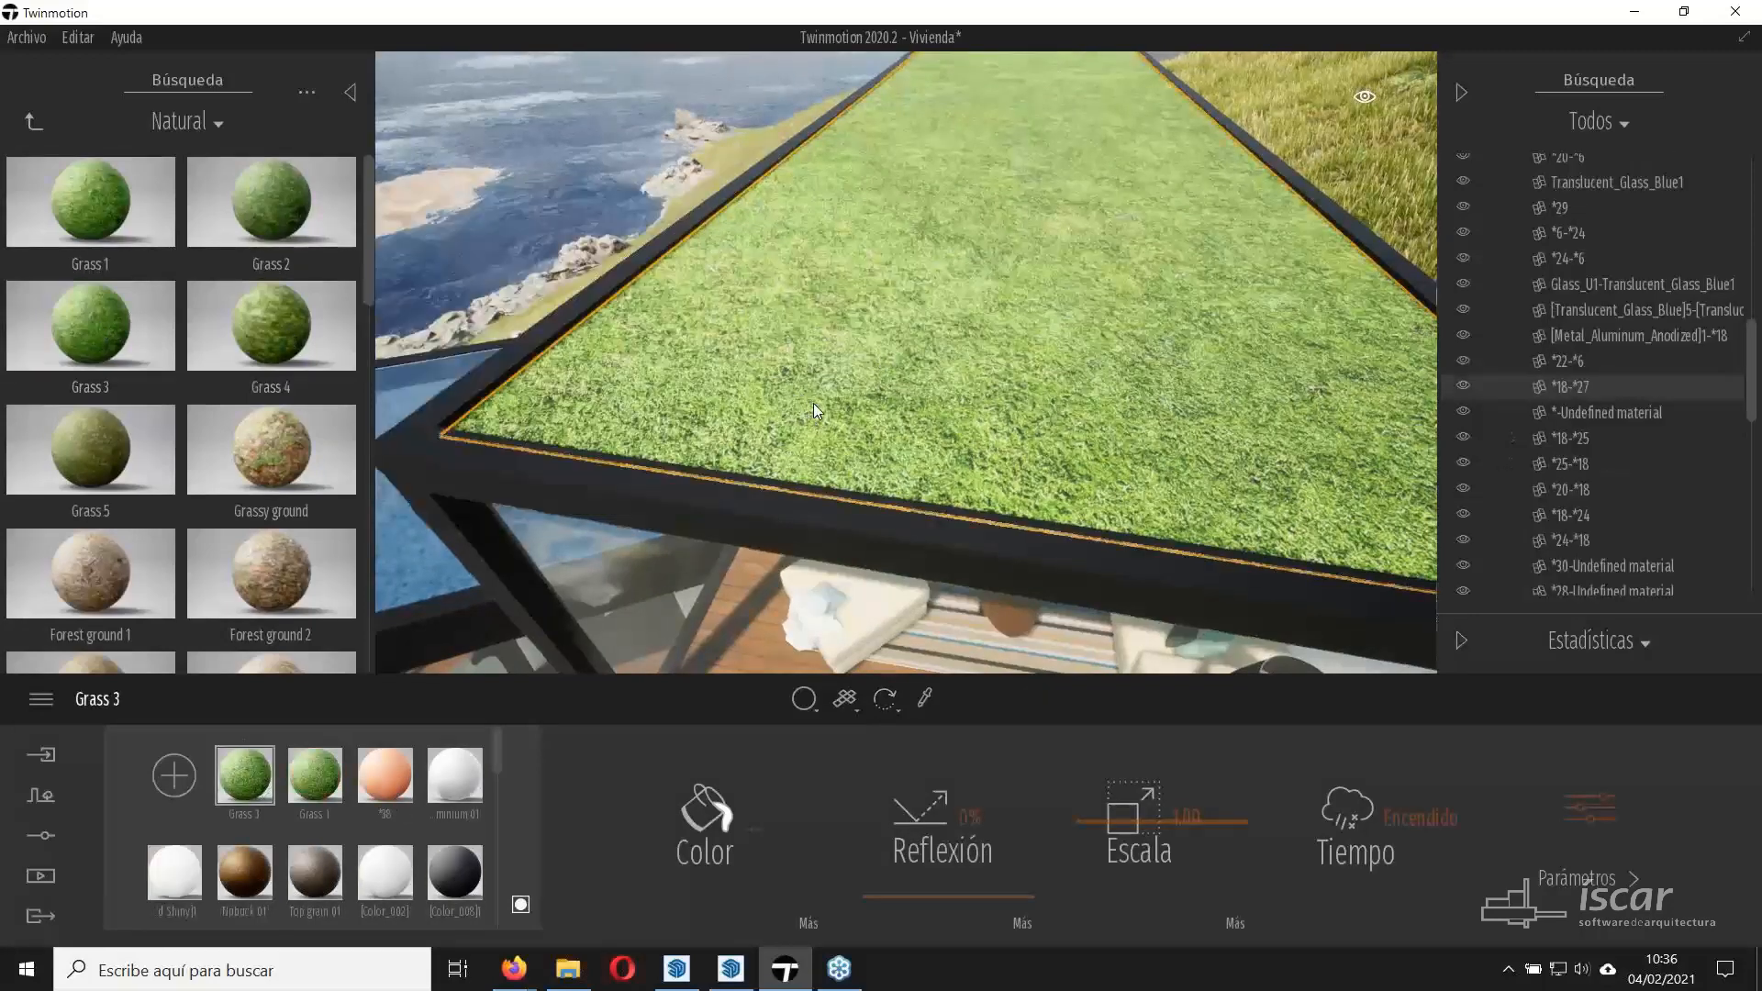
{"action": "left_click_drag", "start_coordinate": [271, 327], "coordinate": [934, 428]}
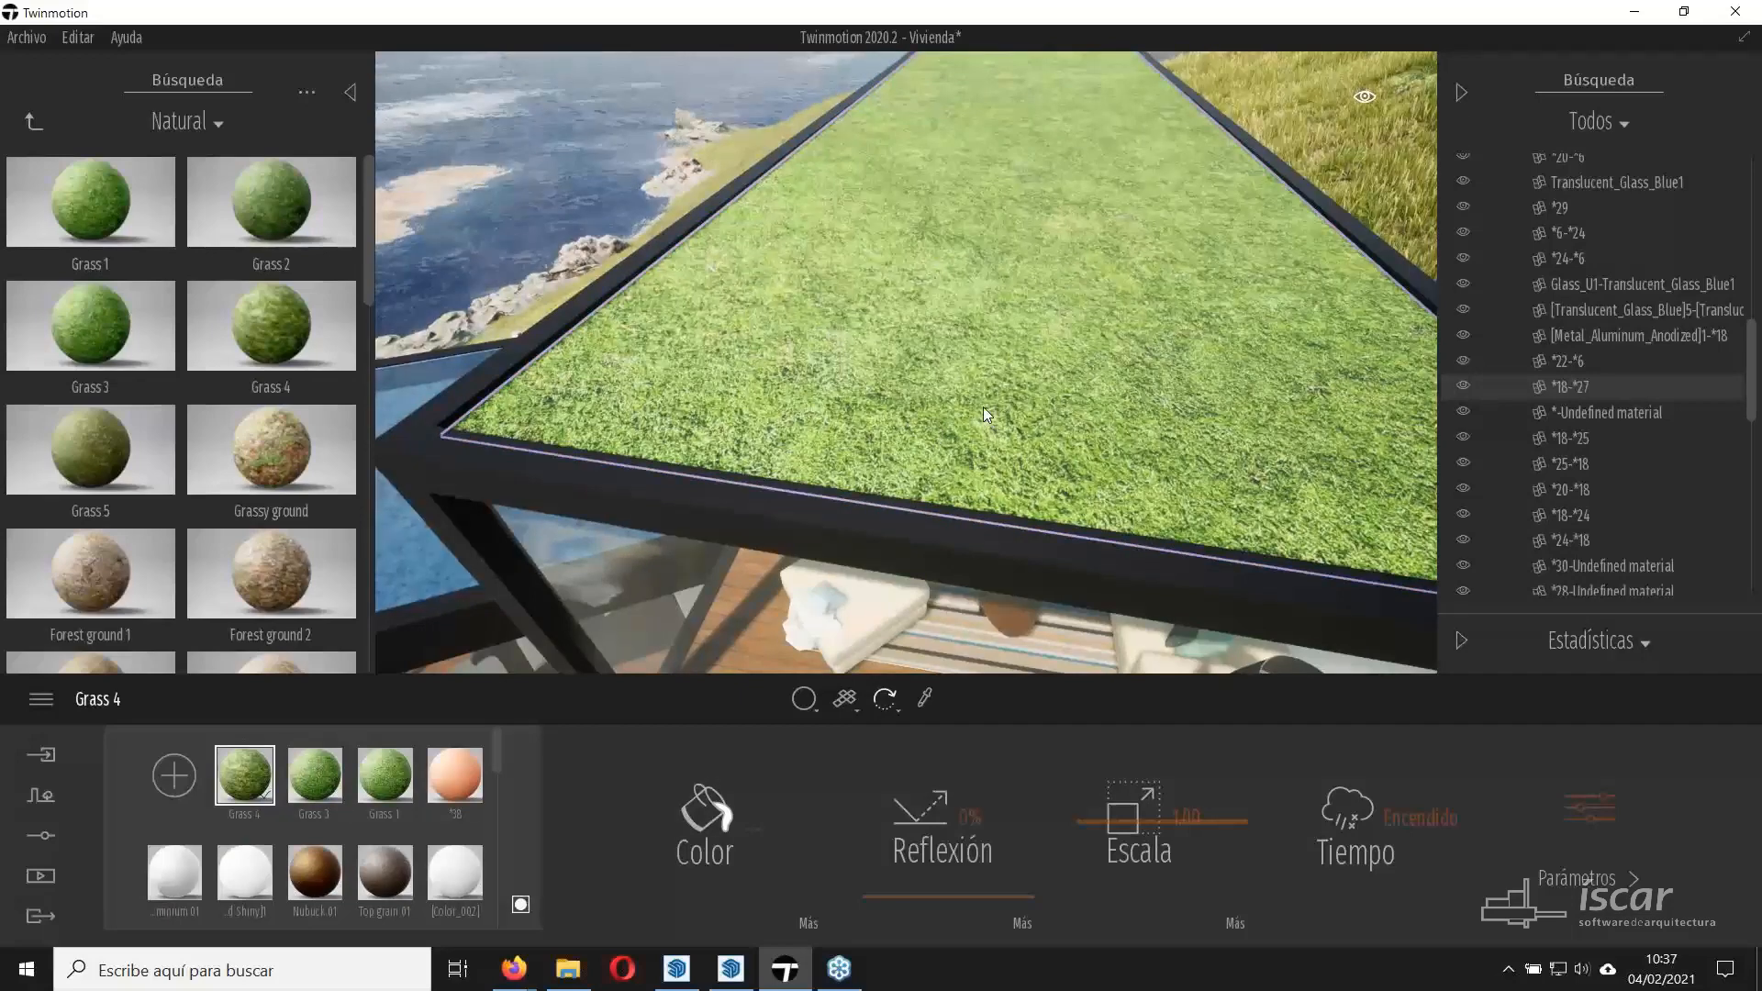
Inspect the grass roof's edges, and switch the asset library from ground materials to the Vegetación y terrenos category.
{"action": "right_click_drag", "start_coordinate": [983, 406], "coordinate": [999, 394]}
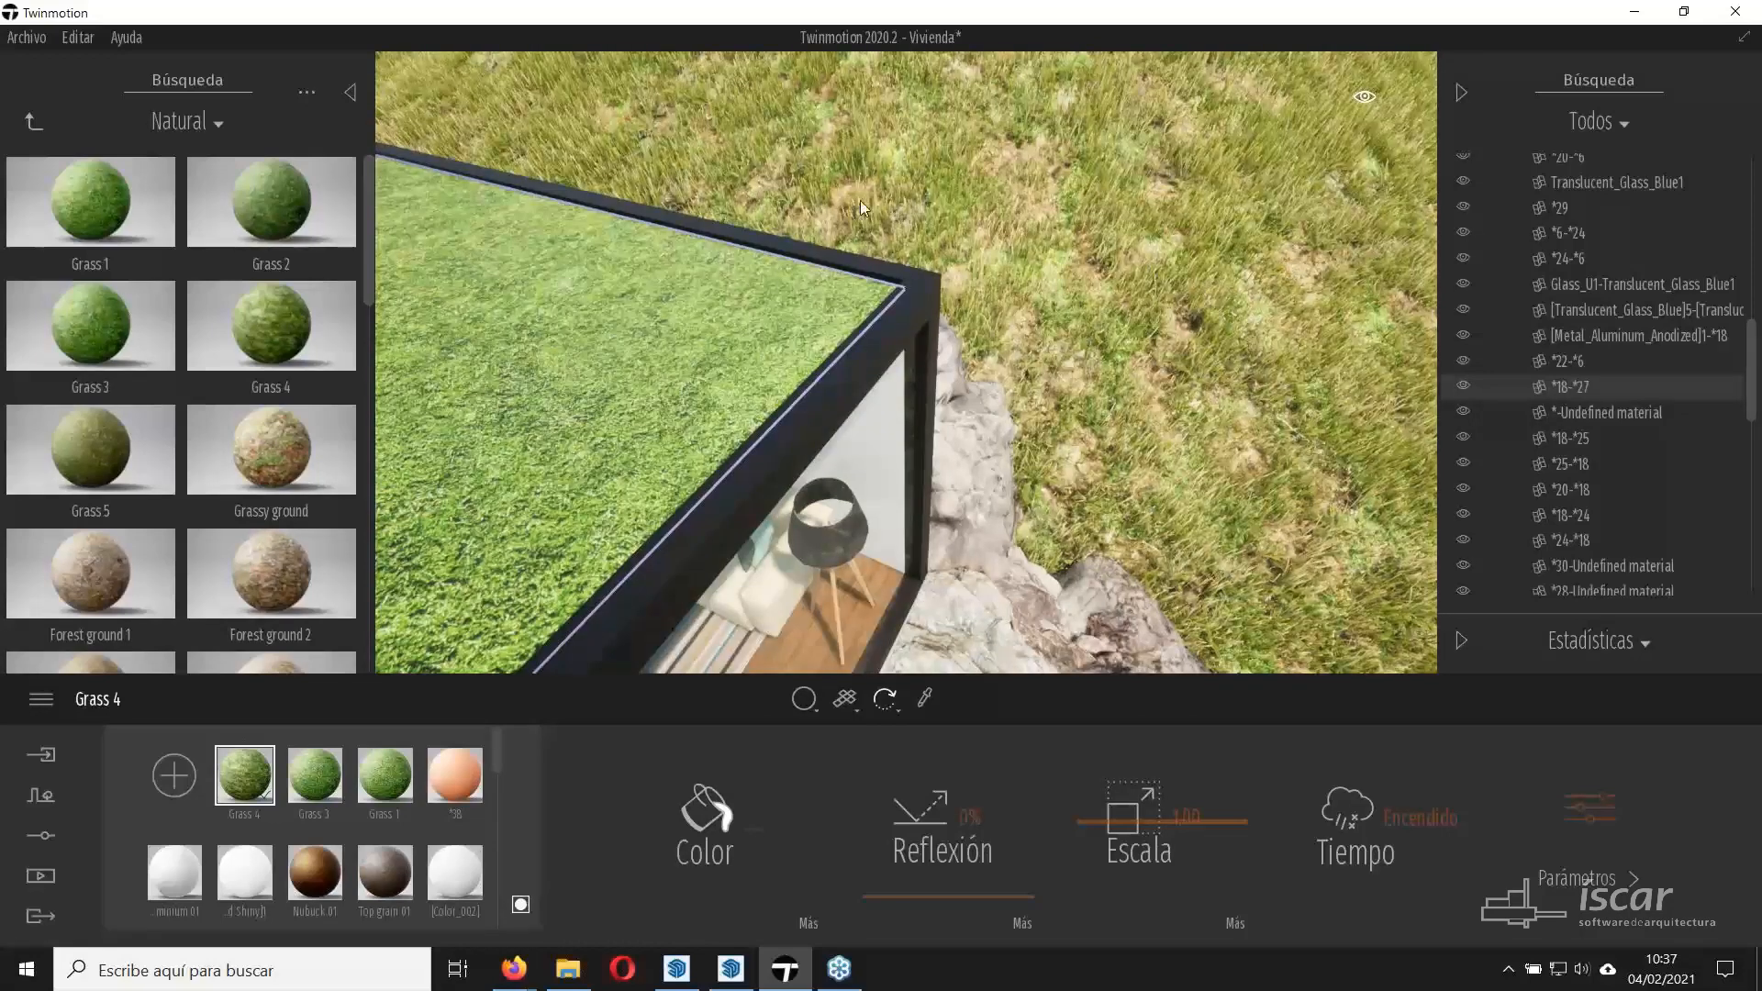
{"action": "right_click_drag", "start_coordinate": [907, 362], "coordinate": [588, 349]}
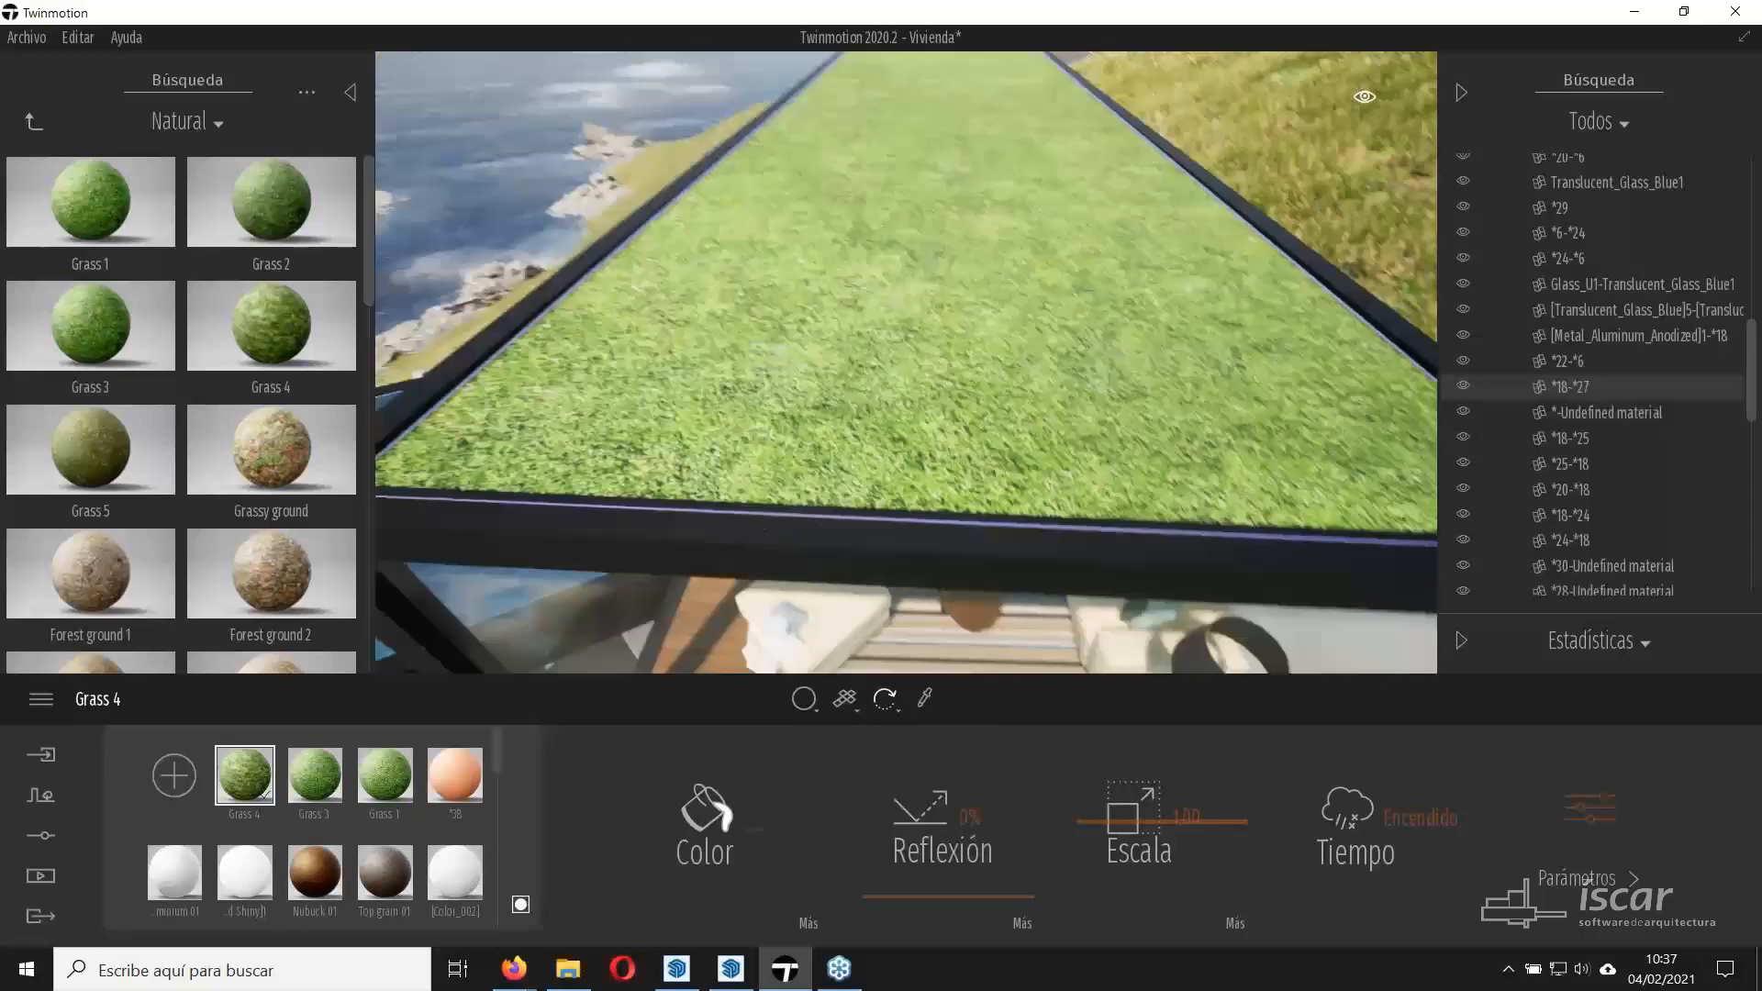
{"action": "right_click_drag", "start_coordinate": [906, 363], "coordinate": [911, 275]}
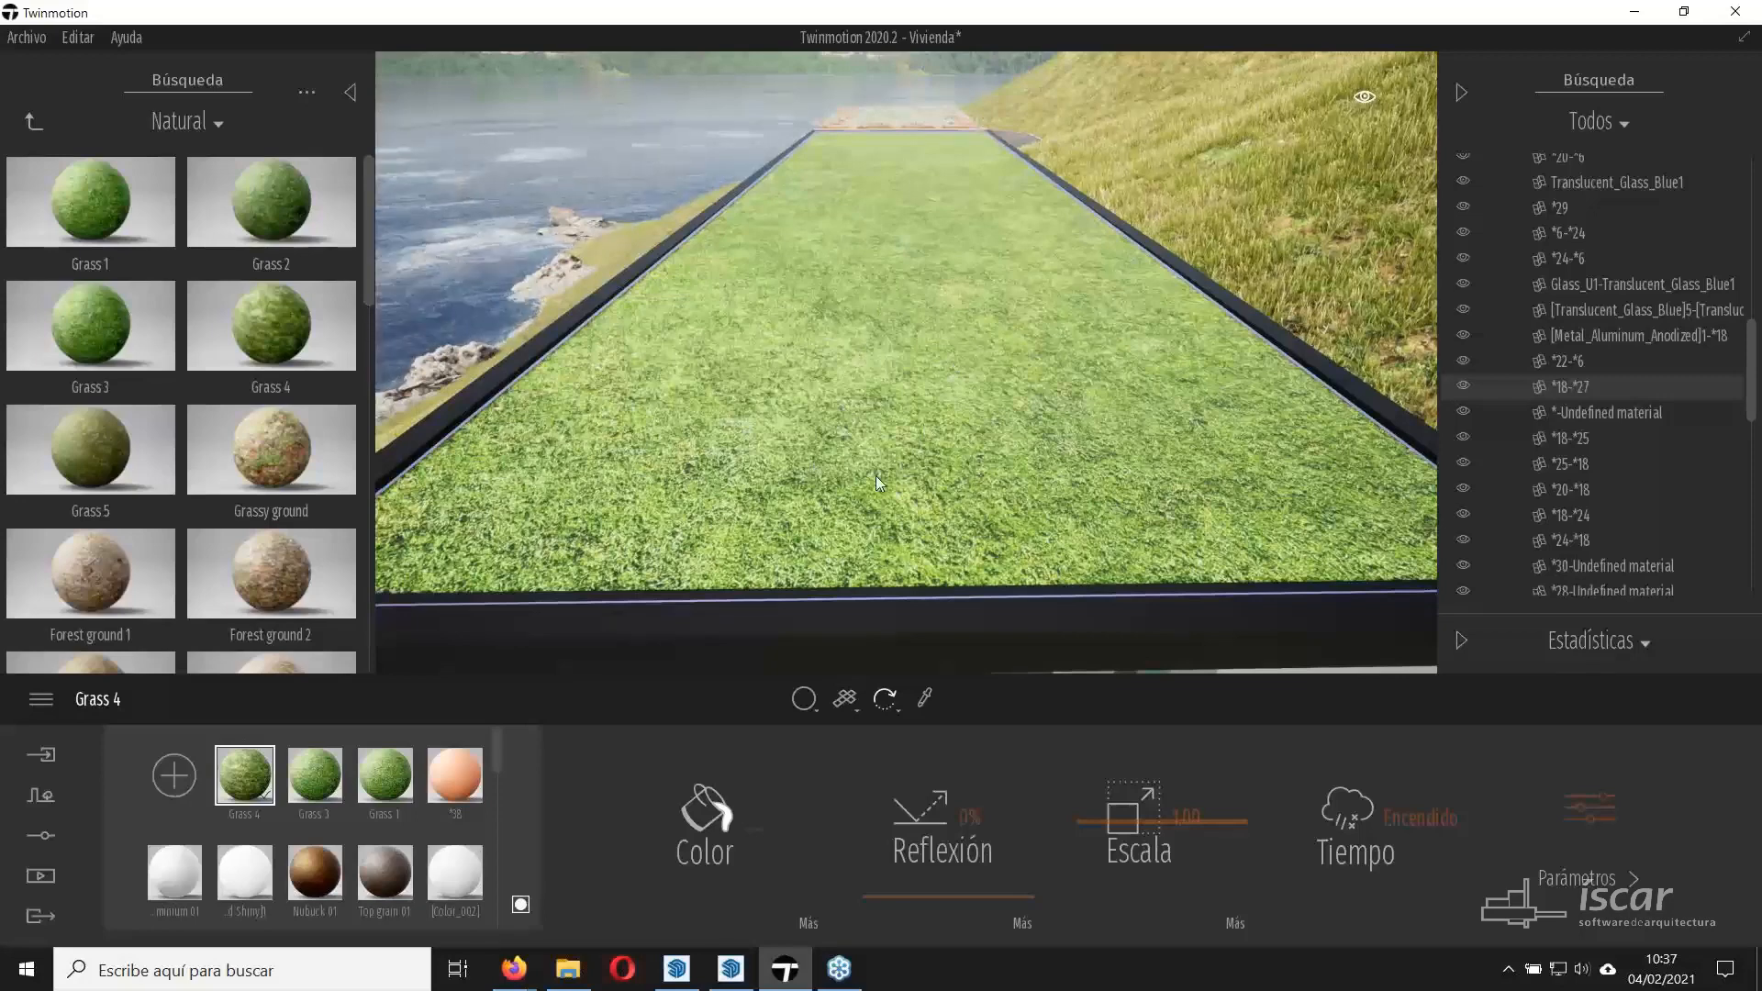
{"action": "left_click", "coordinate": [35, 123]}
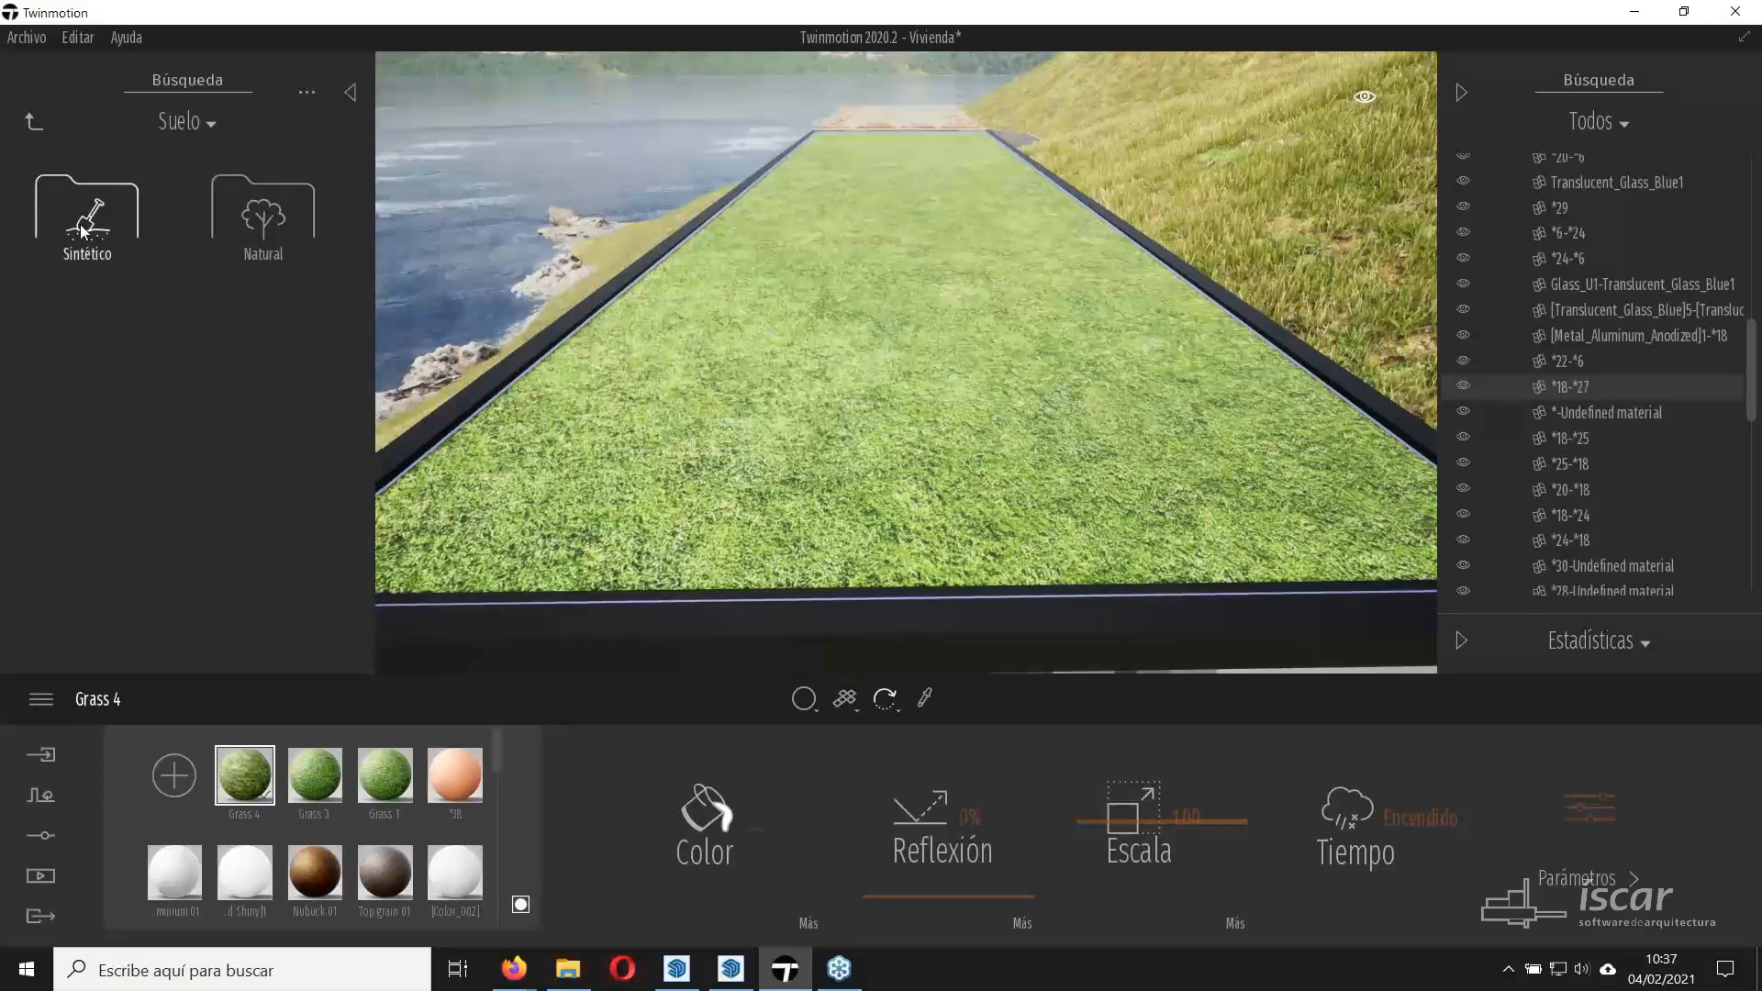
{"action": "left_click", "coordinate": [35, 123]}
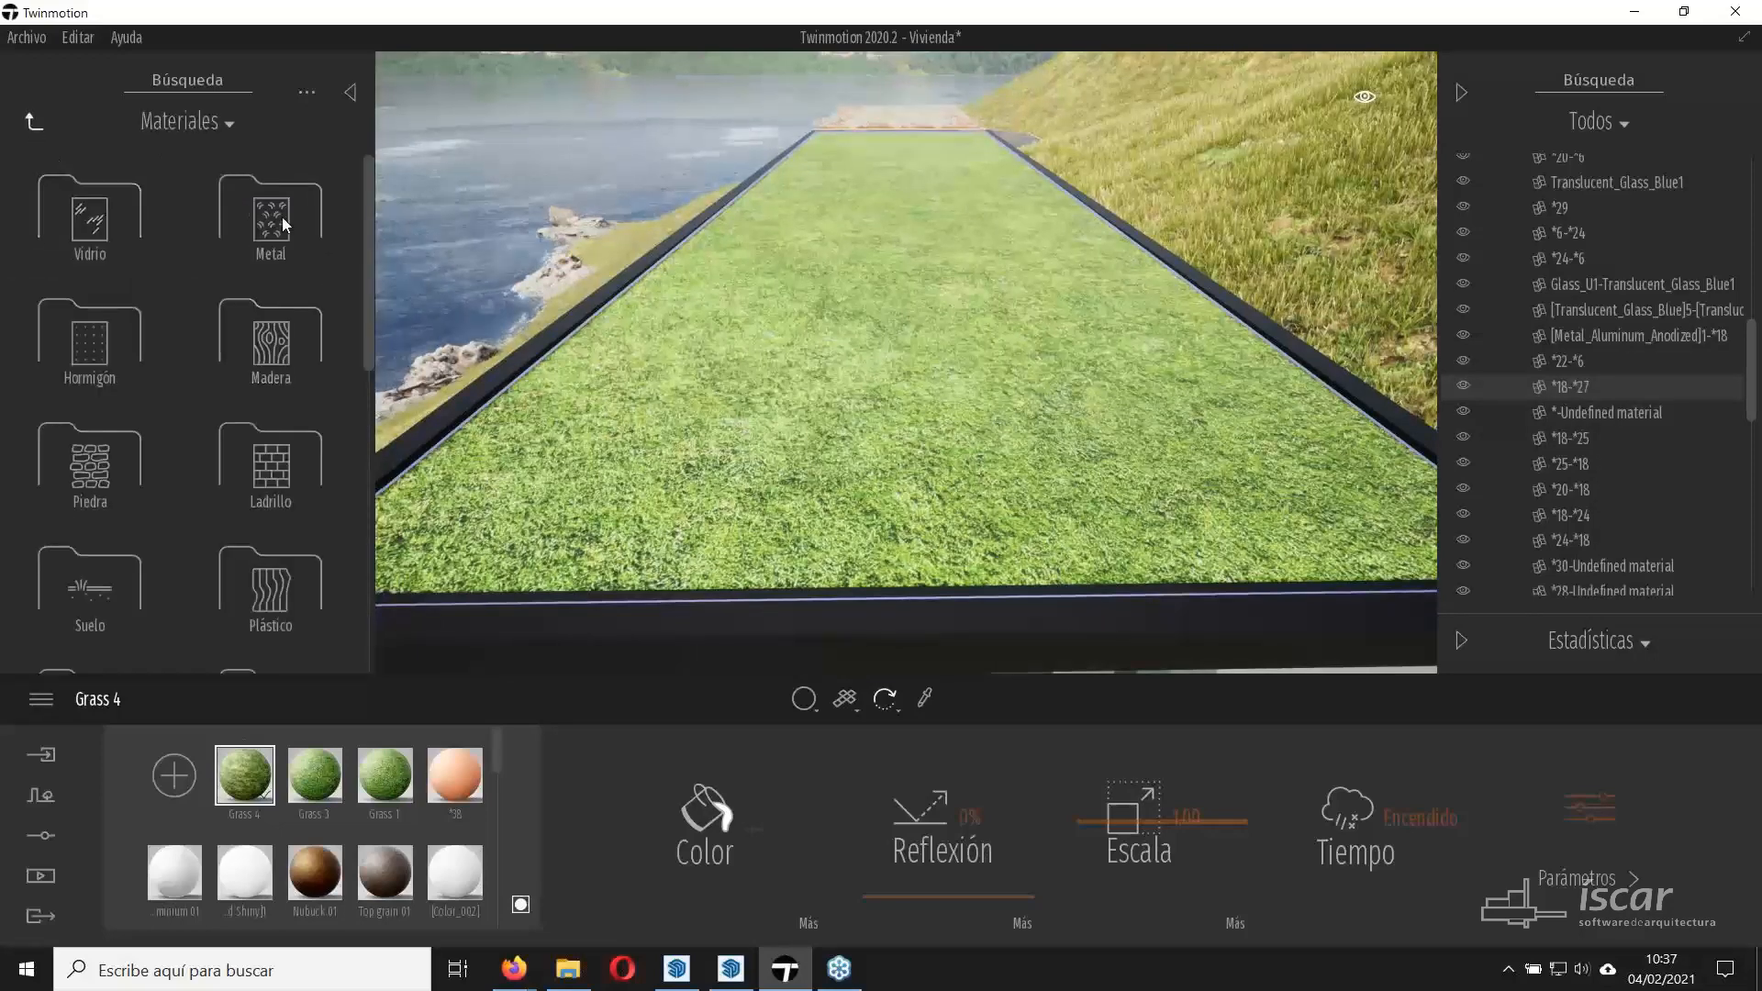
{"action": "left_click", "coordinate": [290, 257]}
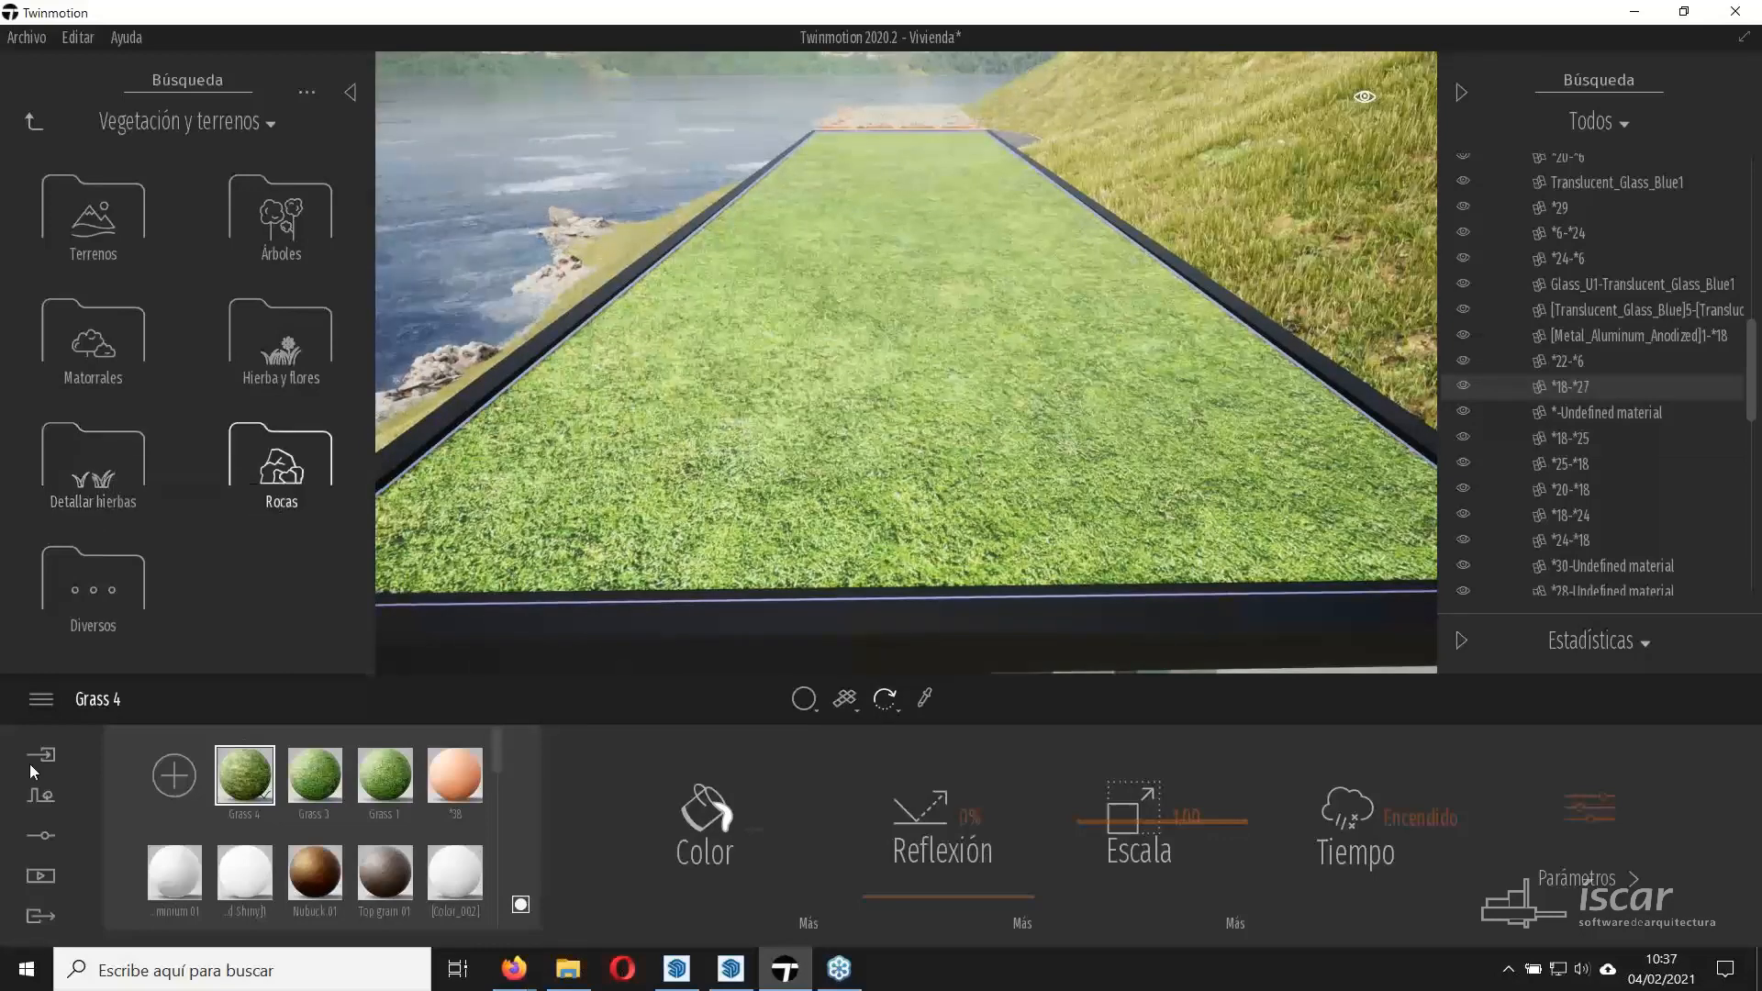
Start the vegetation scatter tool (Dispersador de vegetación) and load Long grass 01 as the model to scatter.
{"action": "left_click", "coordinate": [33, 793]}
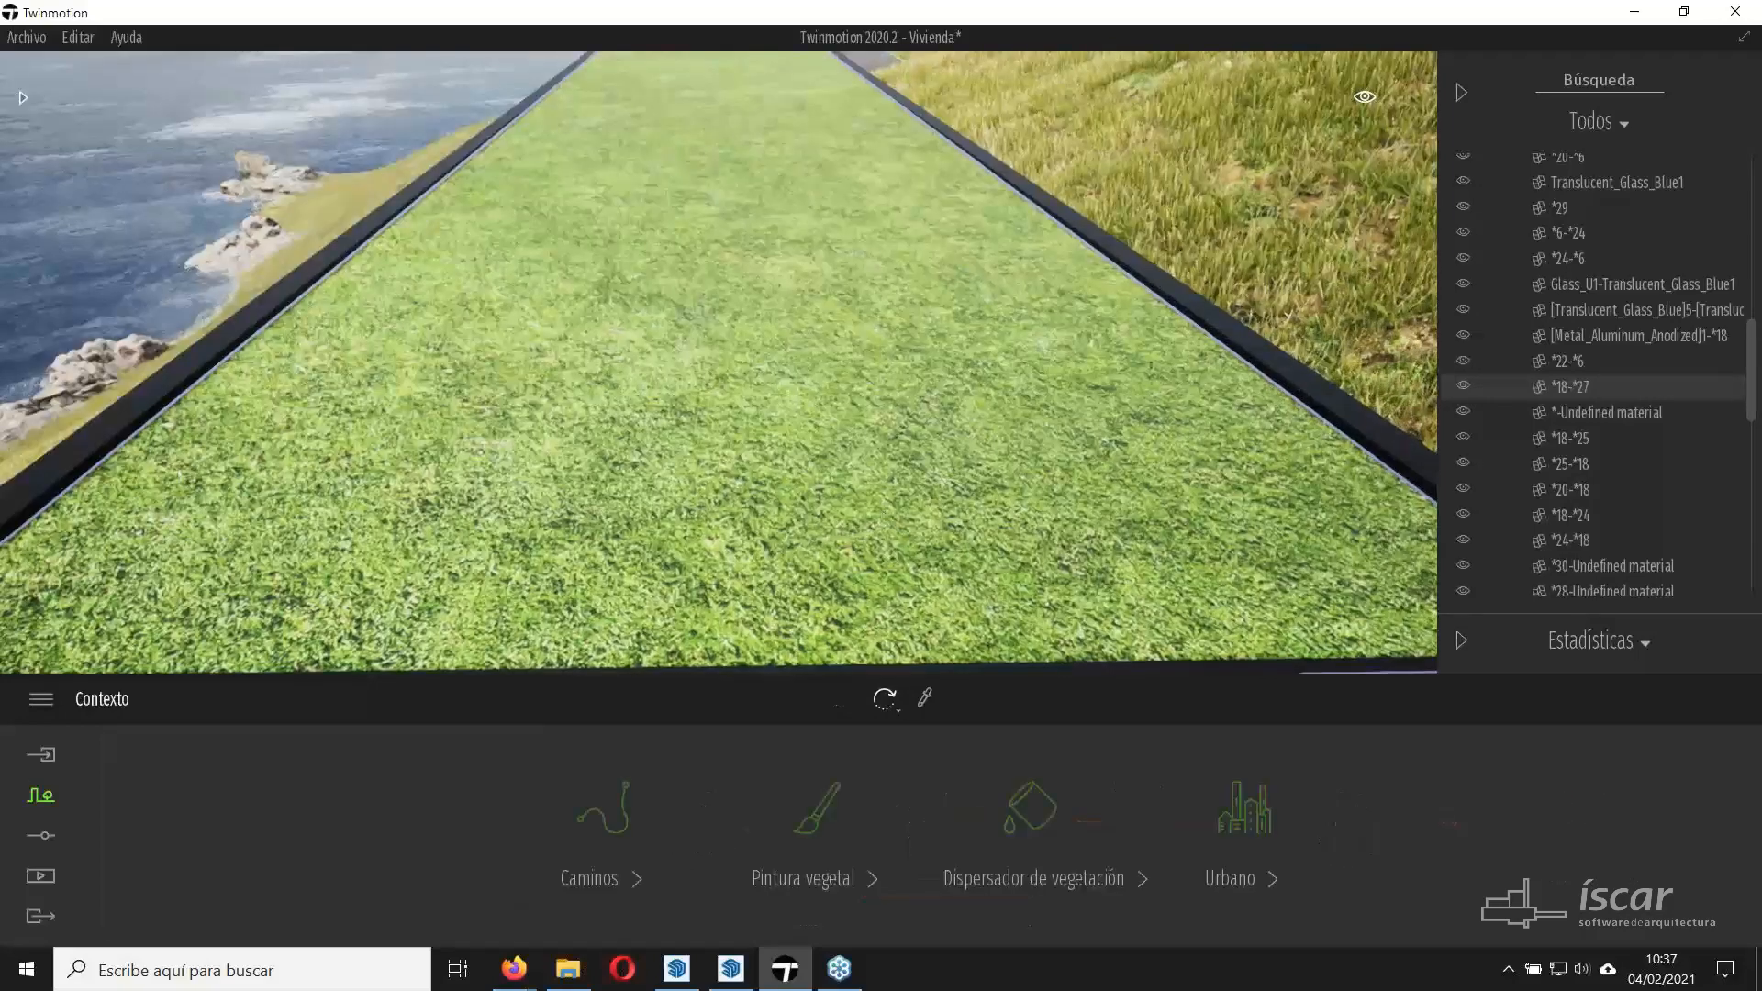
{"action": "right_click_drag", "start_coordinate": [883, 510], "coordinate": [872, 432]}
{"action": "key", "text": "s"}
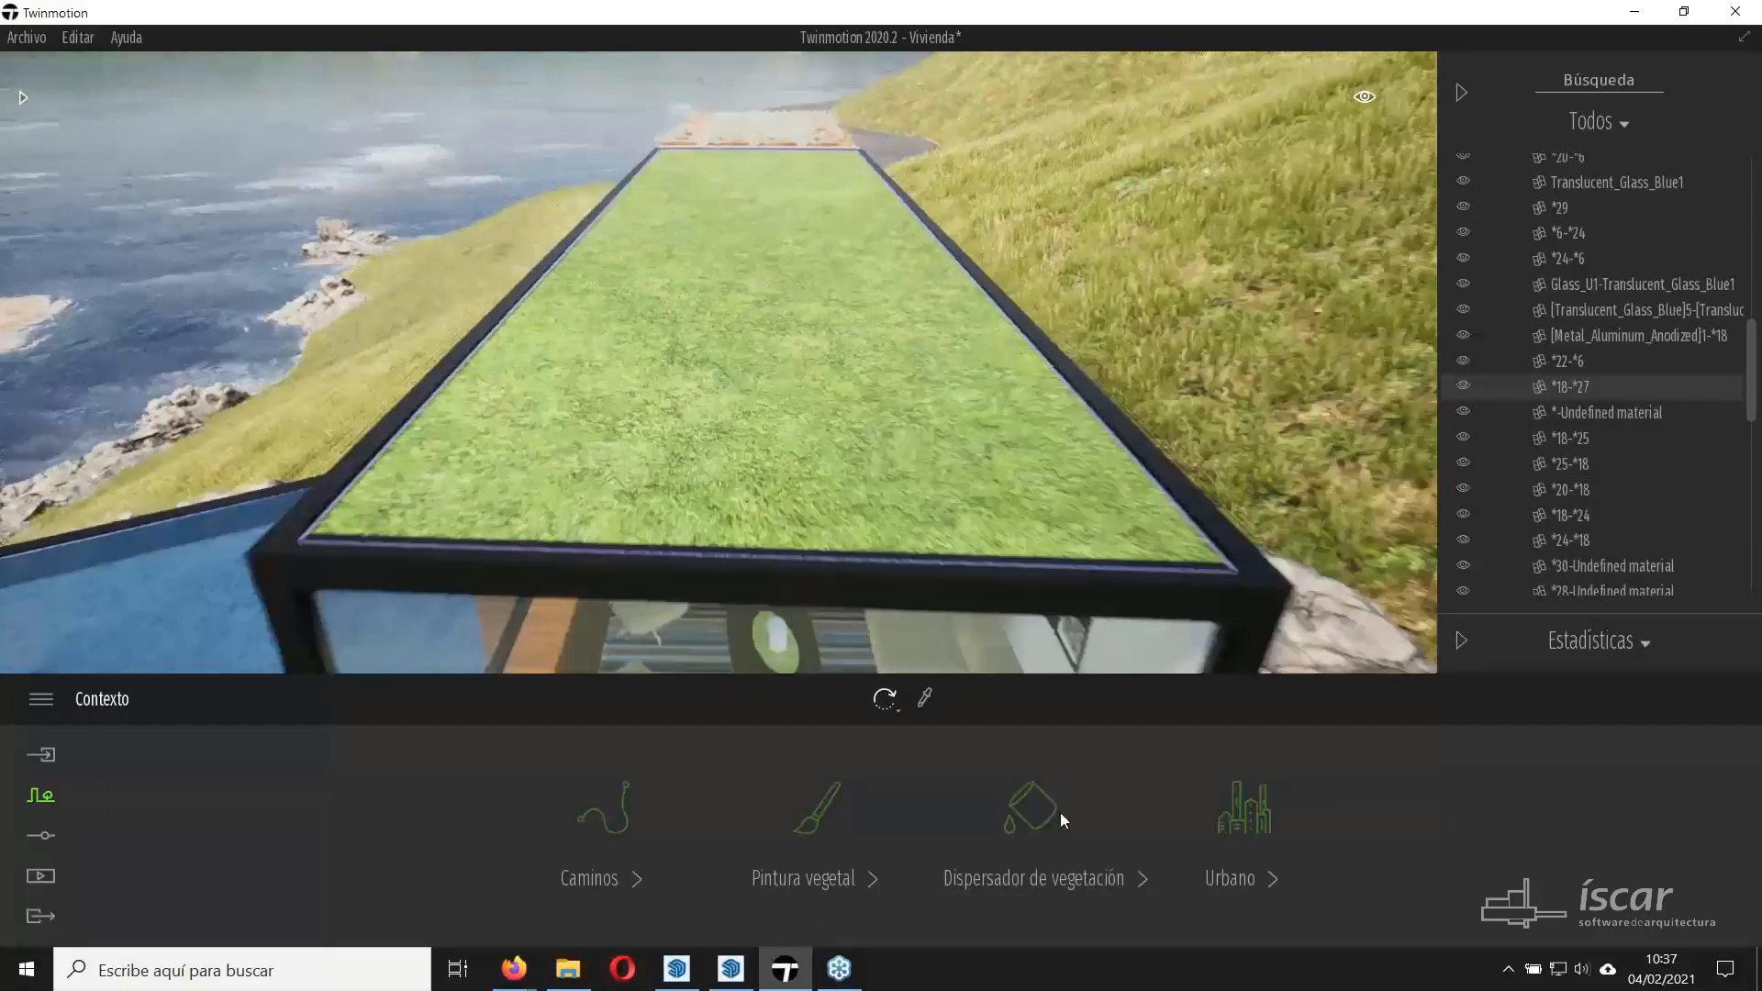
{"action": "left_click", "coordinate": [1058, 815]}
{"action": "mouse_move", "coordinate": [279, 229]}
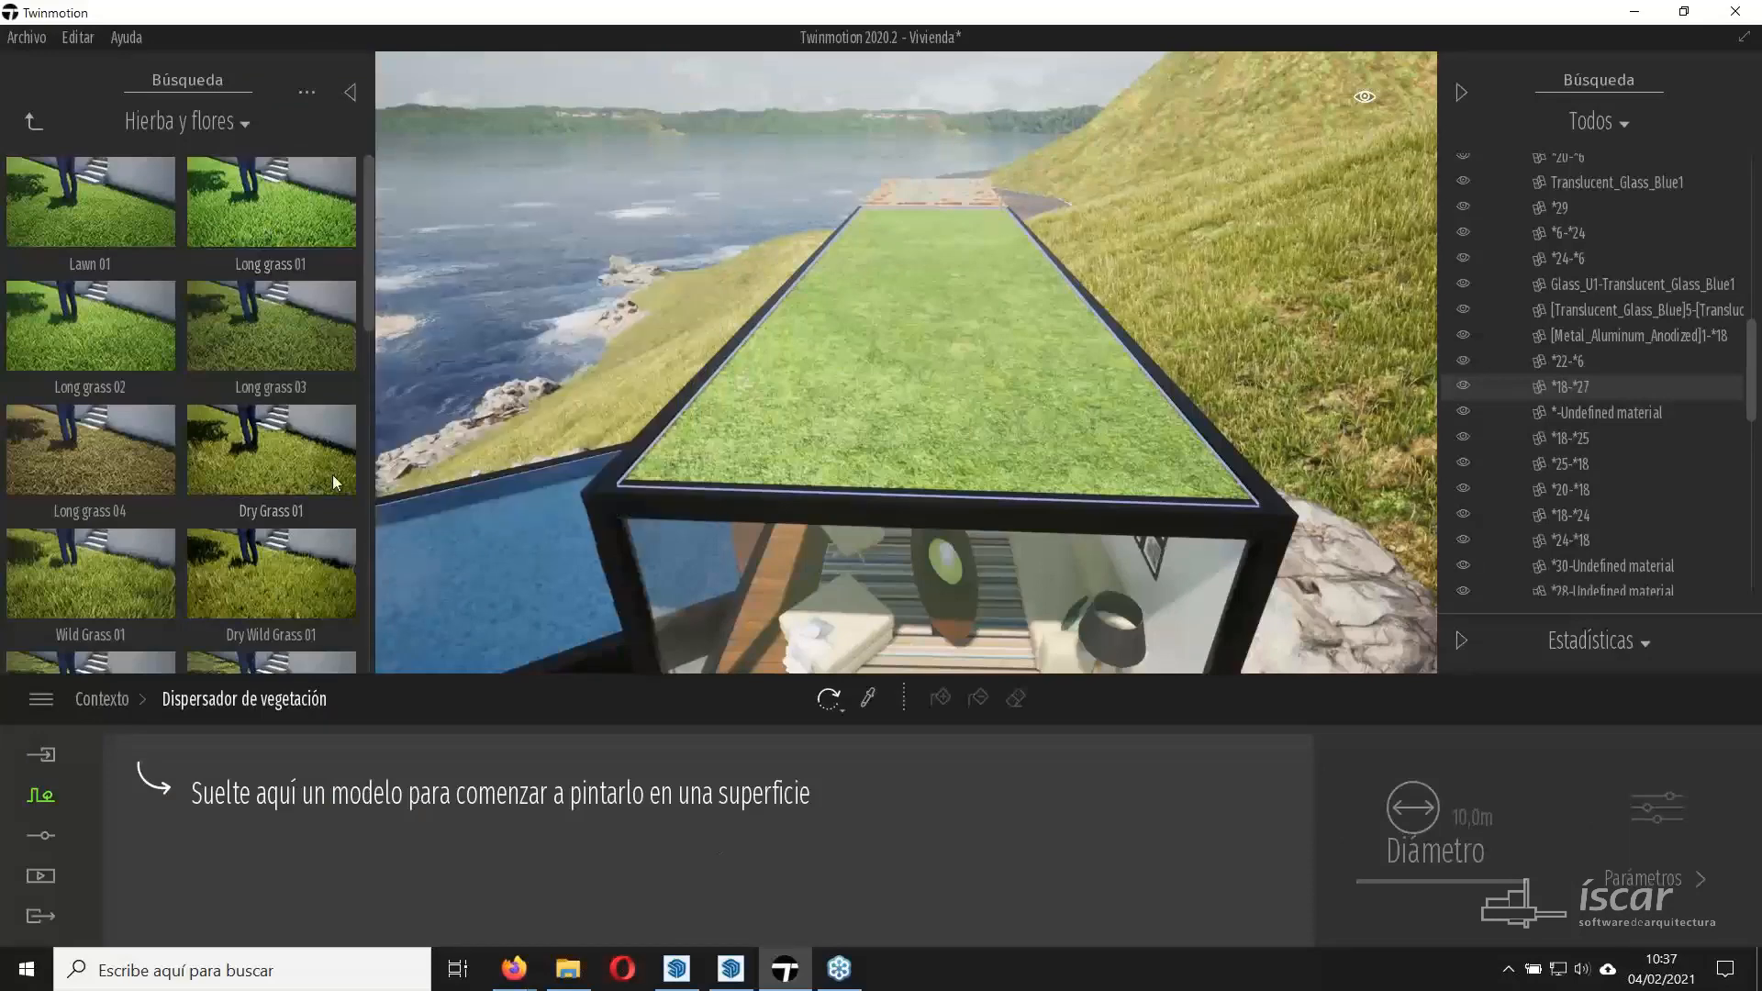
{"action": "left_click", "coordinate": [42, 801]}
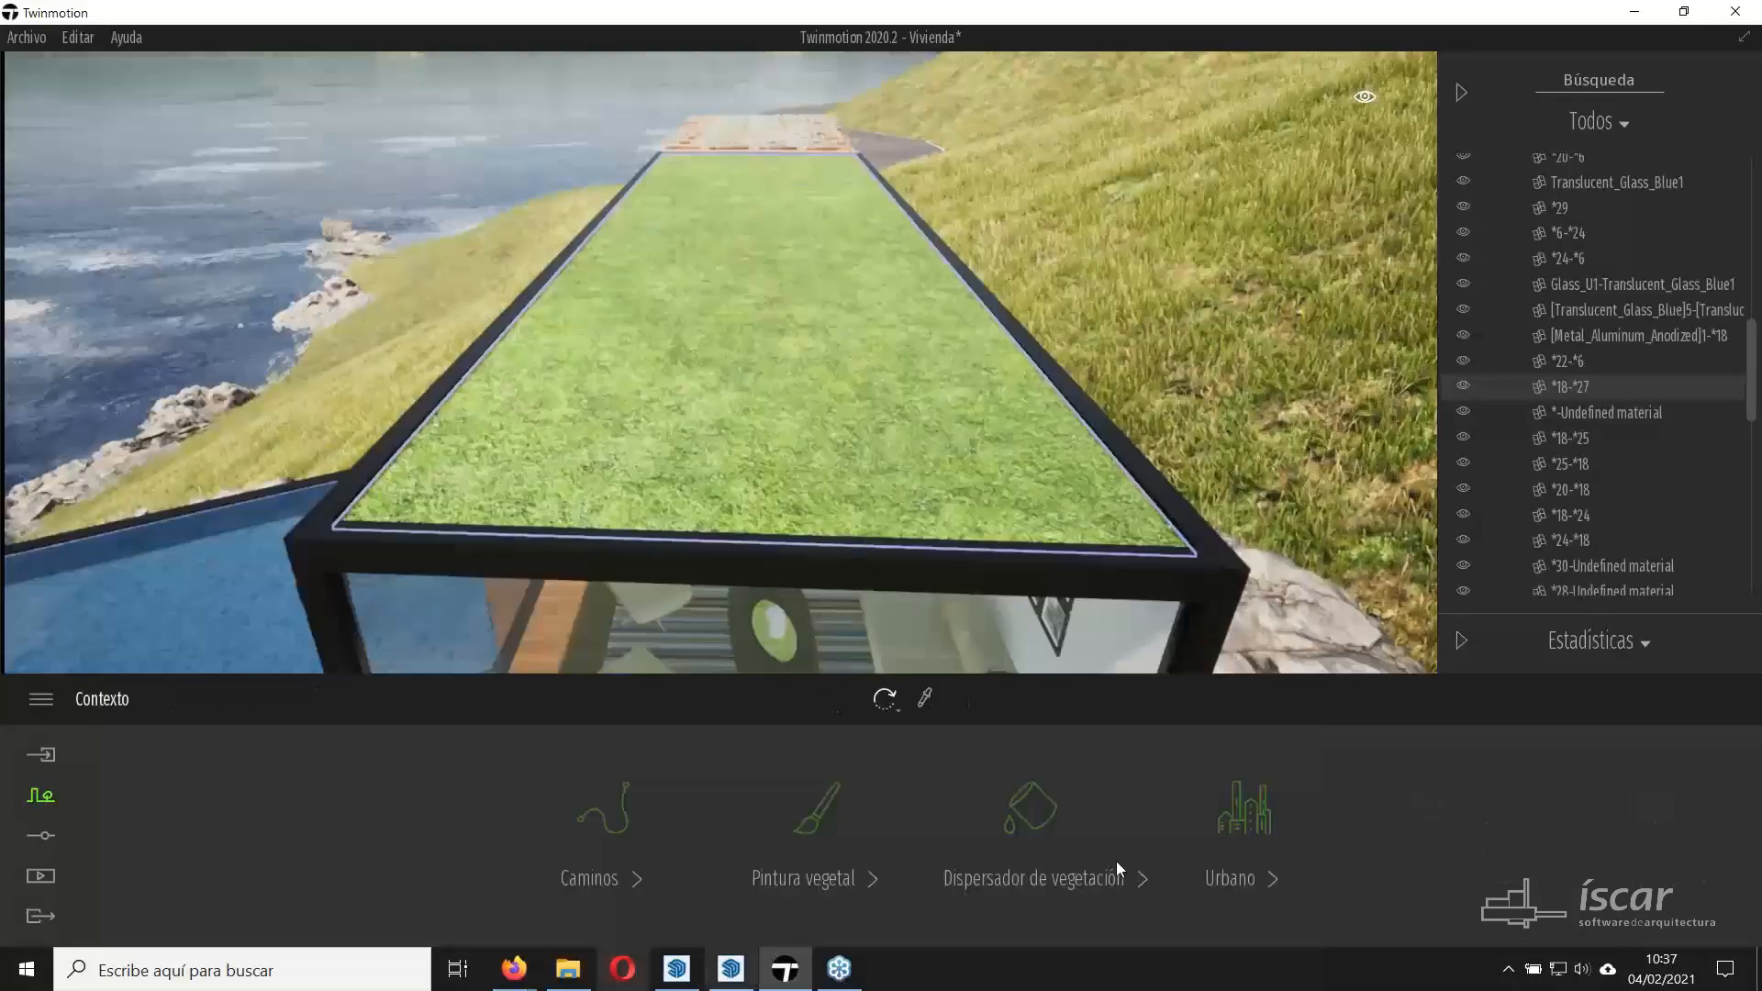
{"action": "left_click", "coordinate": [1028, 819]}
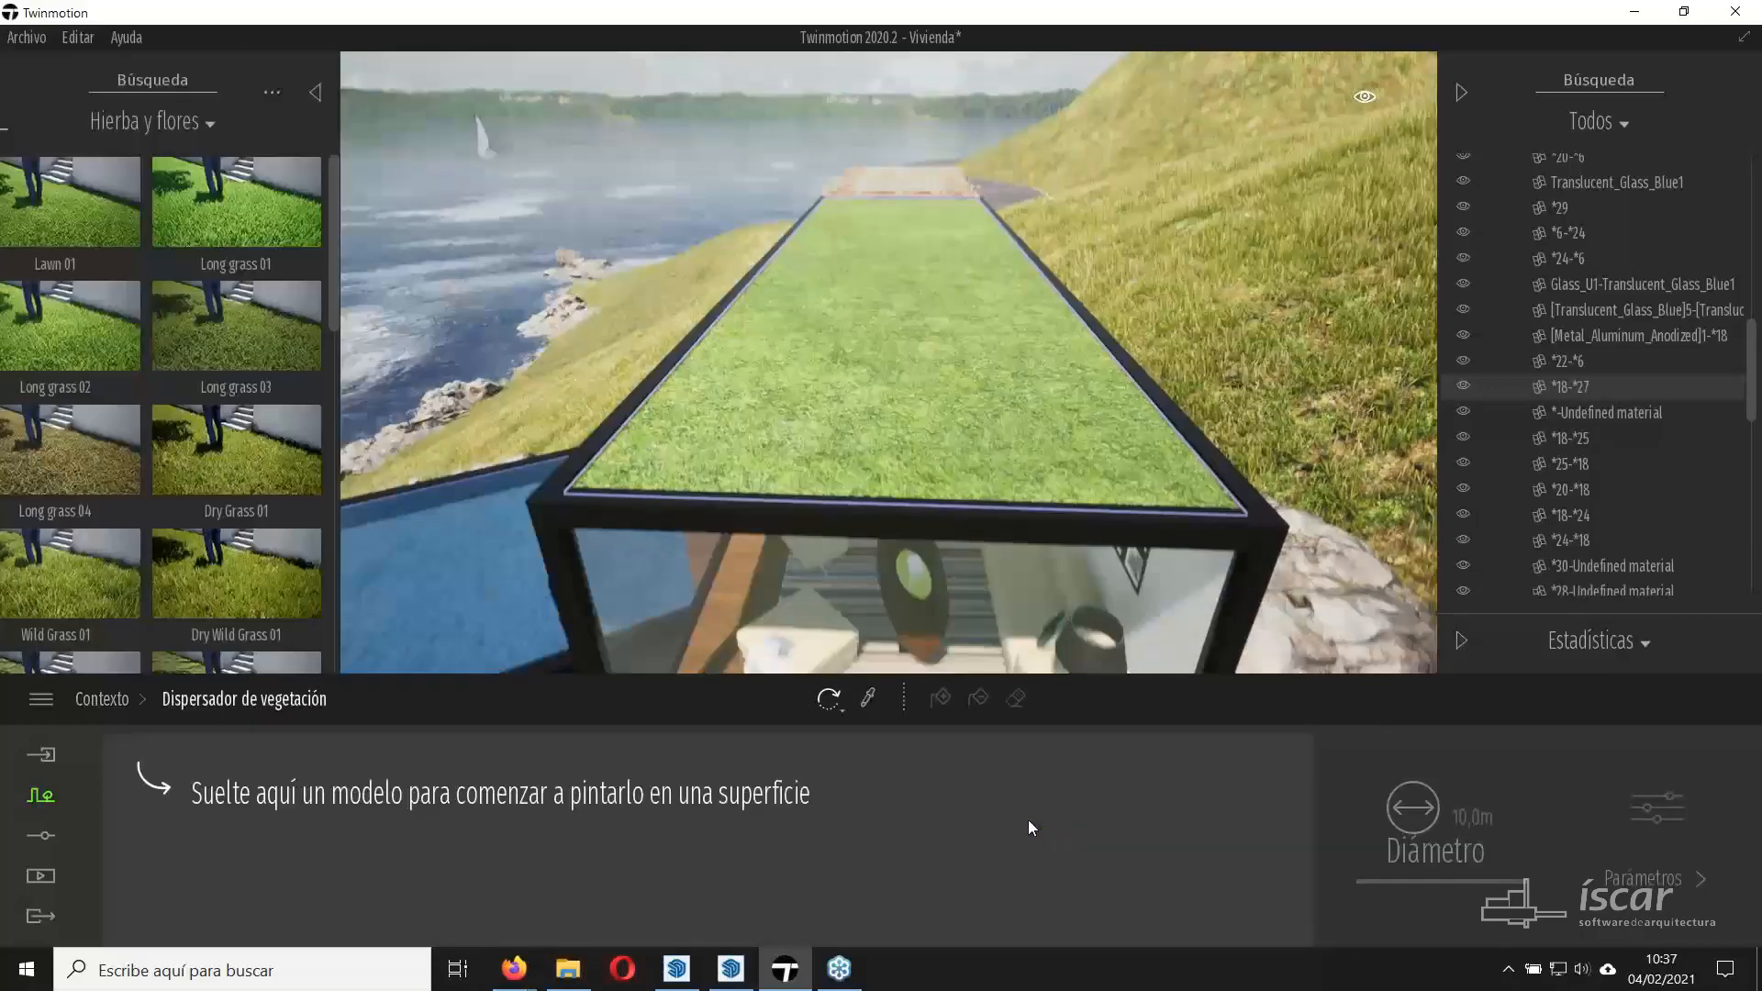
{"action": "mouse_move", "coordinate": [233, 207]}
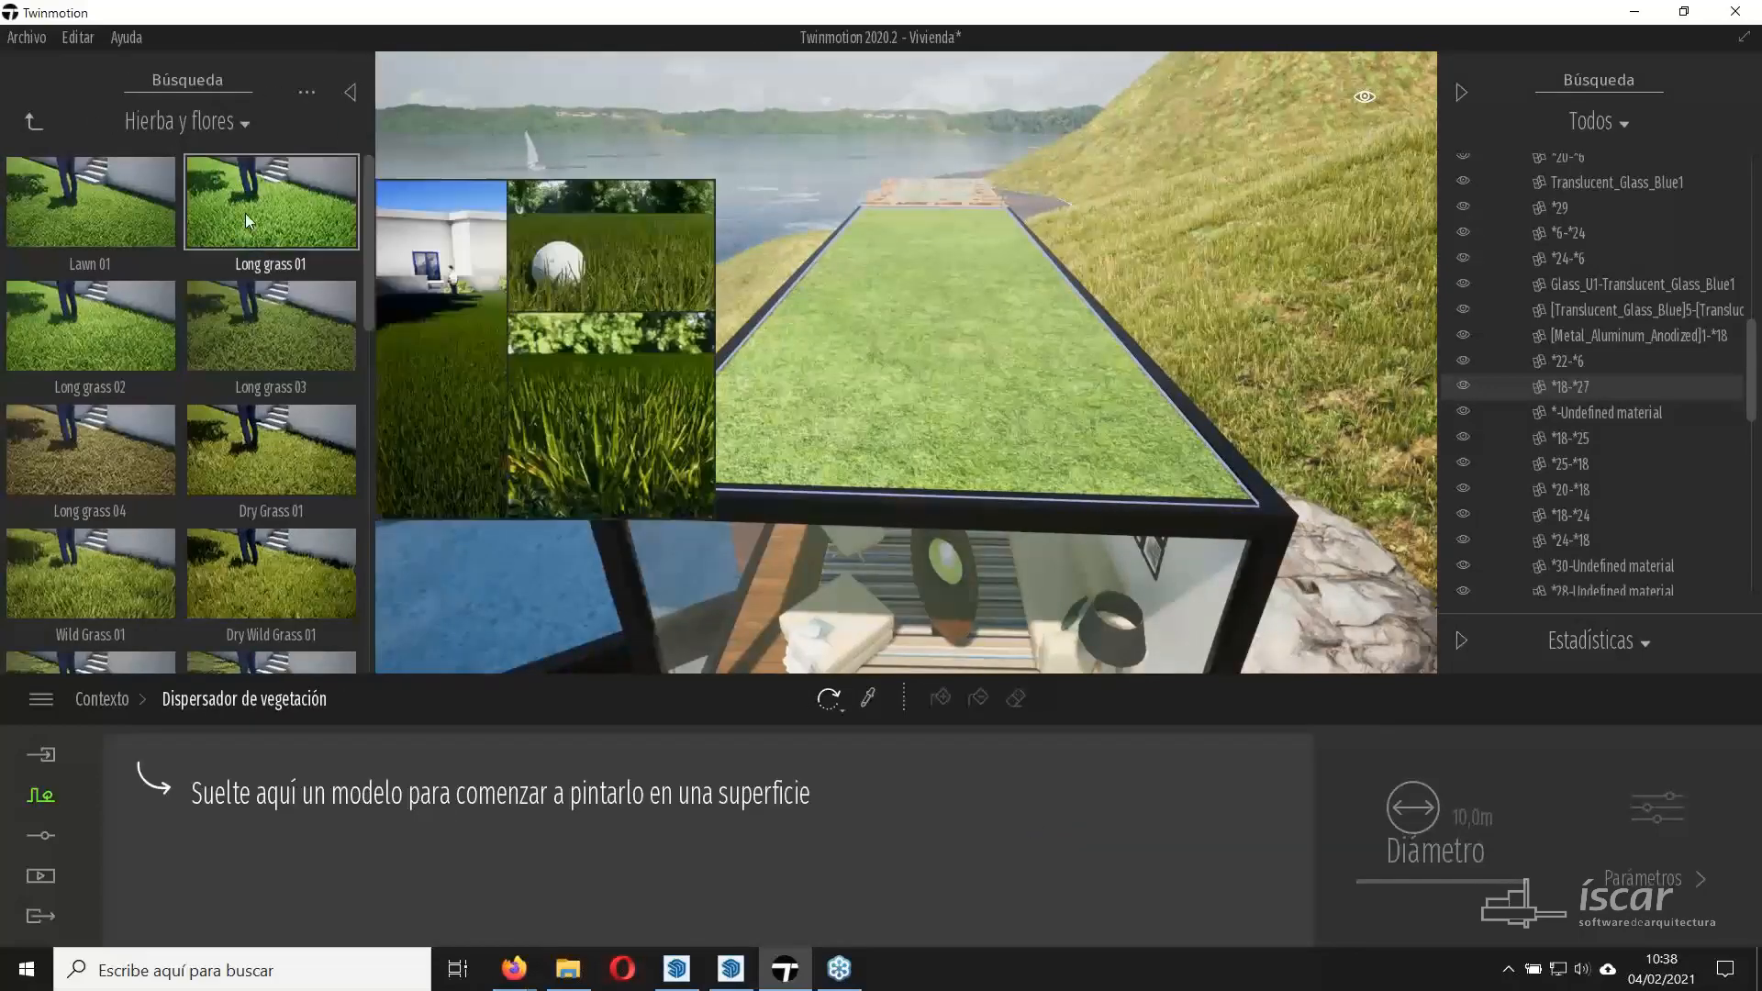
{"action": "left_click_drag", "start_coordinate": [250, 212], "coordinate": [220, 800]}
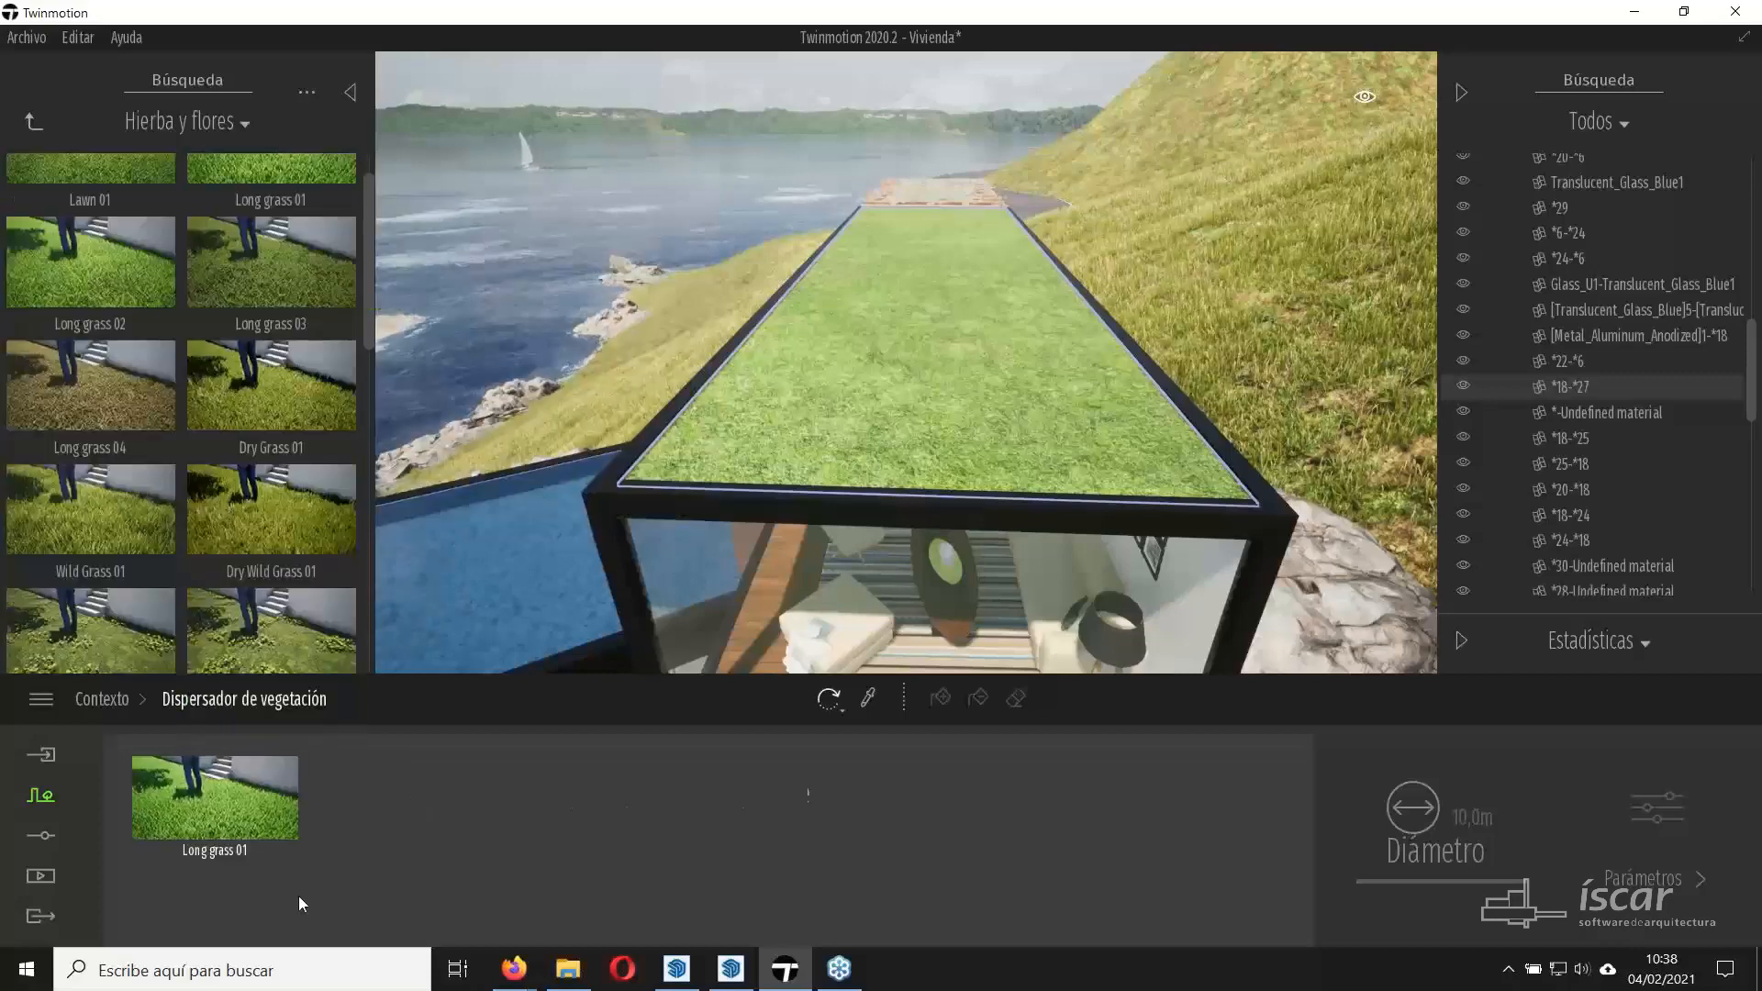
Scatter Long grass 01 over the house's flat roof, repeating the fill to make it denser.
{"action": "left_click", "coordinate": [940, 698]}
{"action": "left_click", "coordinate": [934, 349]}
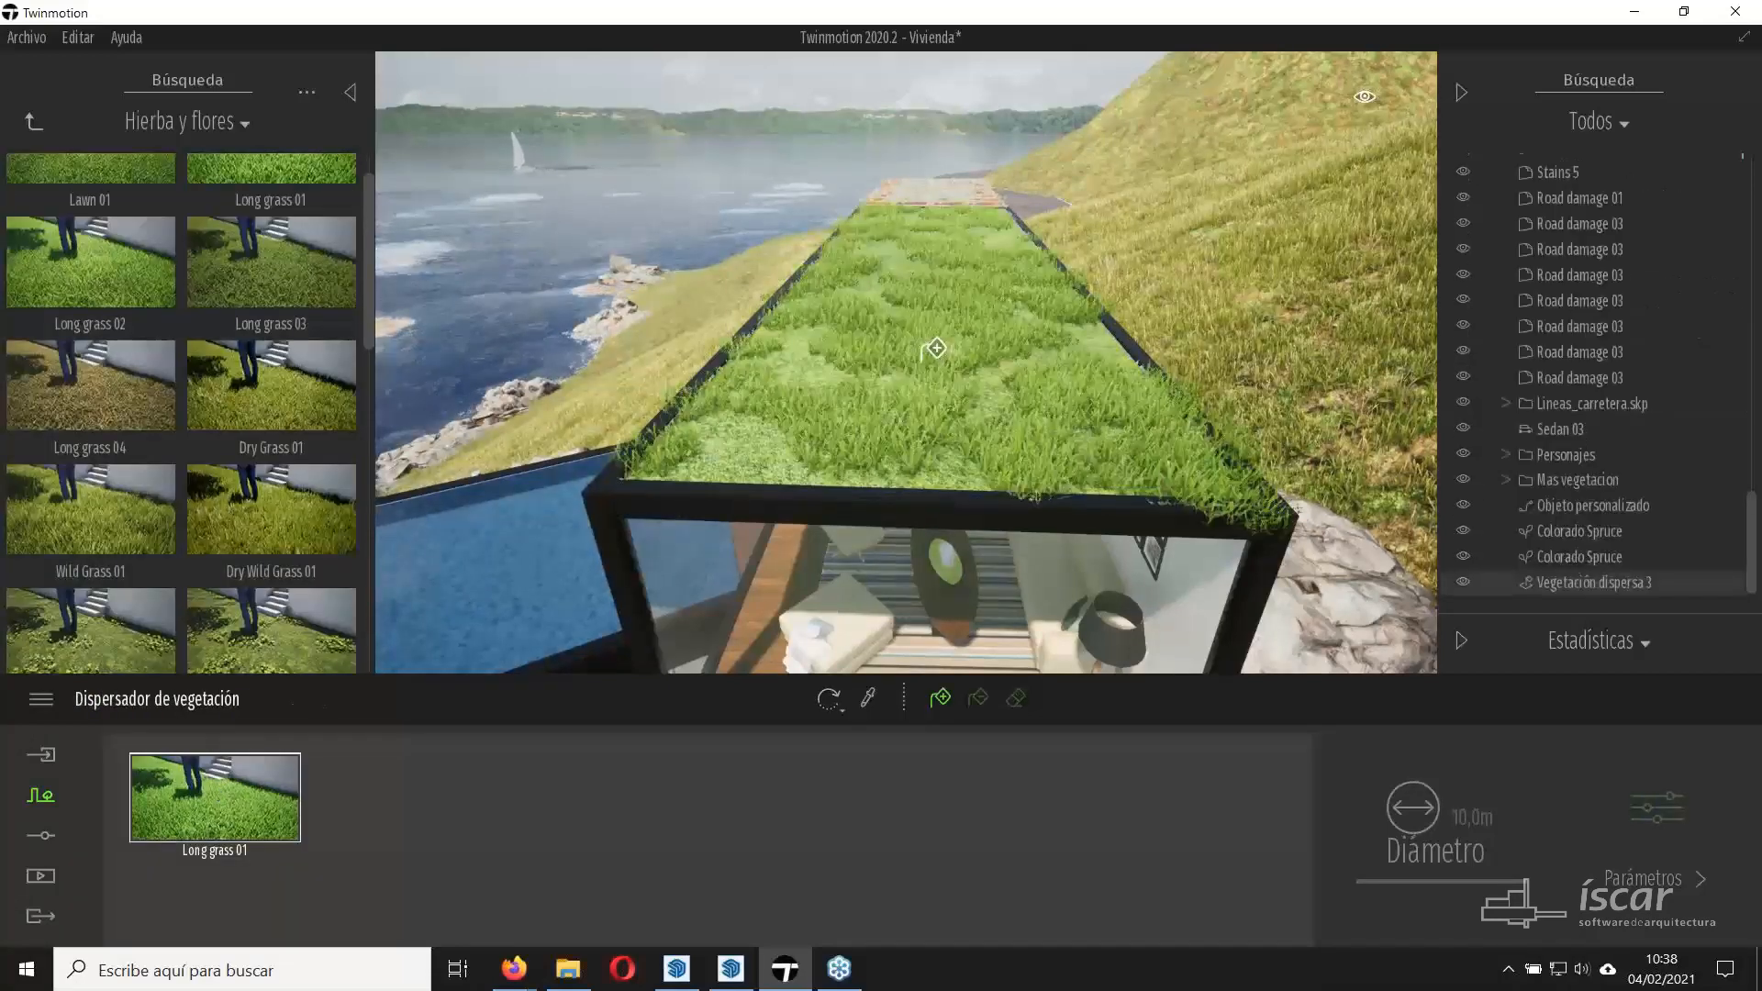
{"action": "left_click_drag", "start_coordinate": [937, 349], "coordinate": [808, 362]}
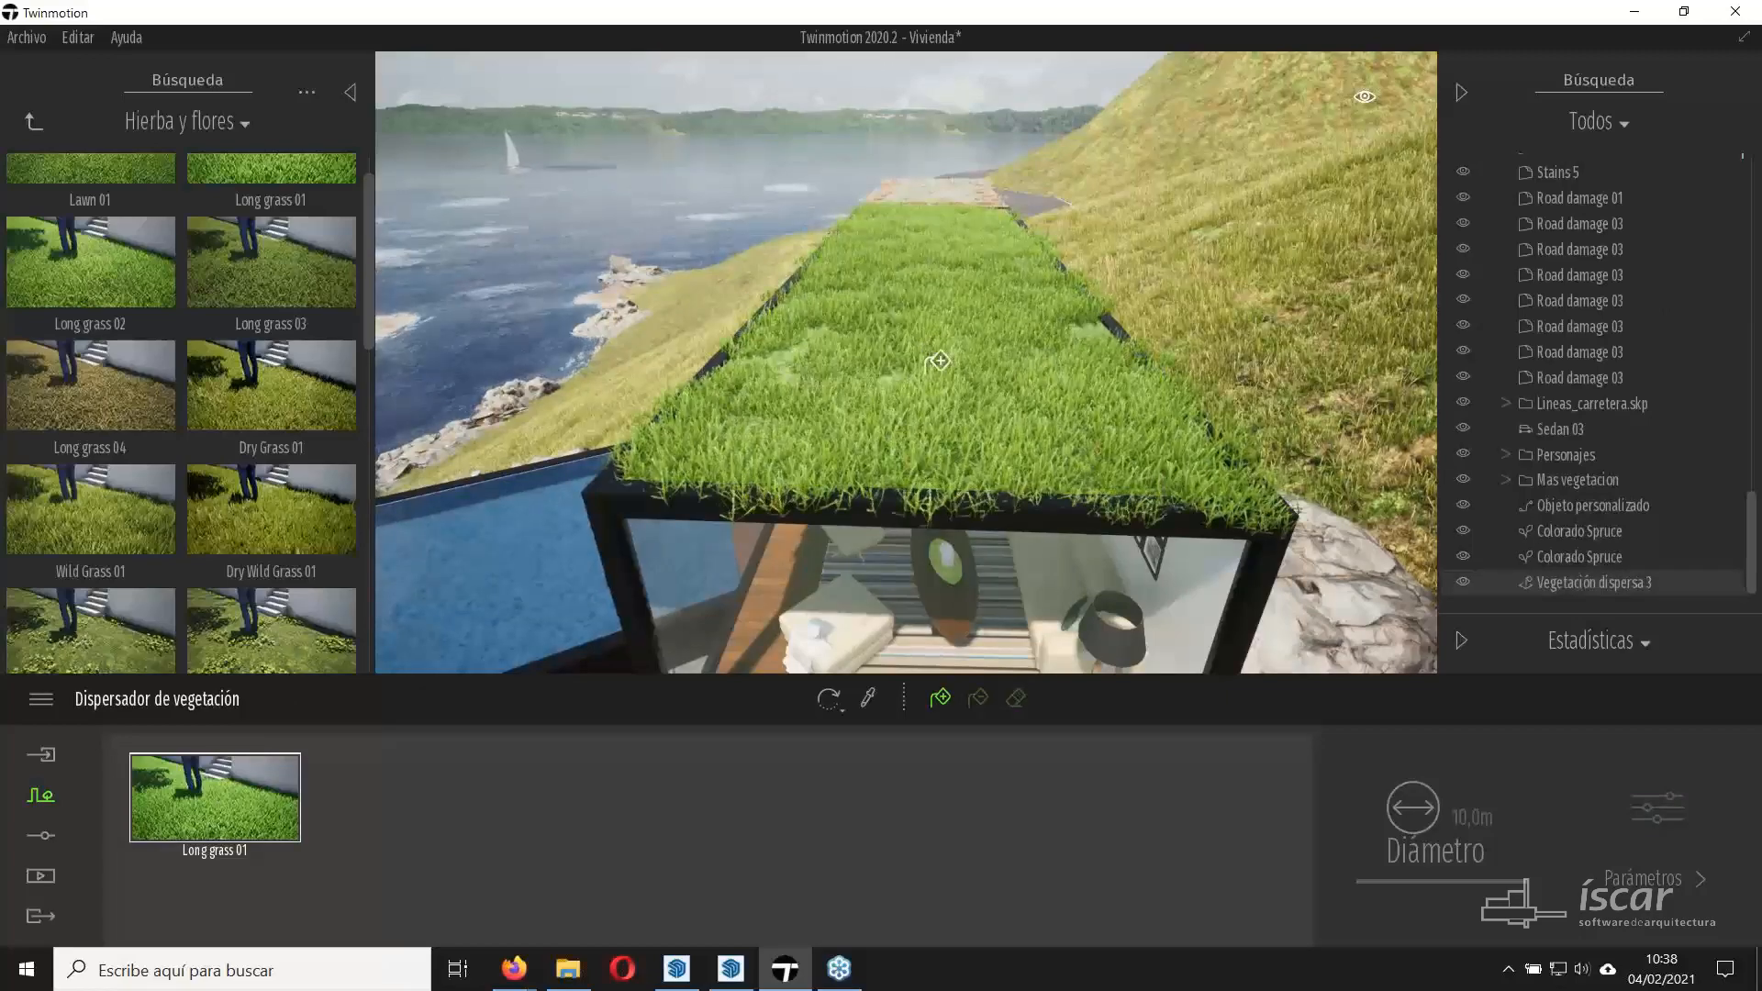
Activate the vegetation eraser at the roof's corner and set its diameter to 0.5 m.
{"action": "mouse_move", "coordinate": [936, 360]}
{"action": "right_mouse_down"}
{"action": "mouse_move", "coordinate": [980, 378]}
{"action": "mouse_move", "coordinate": [1230, 386]}
{"action": "mouse_move", "coordinate": [1166, 440]}
{"action": "mouse_move", "coordinate": [1225, 435]}
{"action": "mouse_move", "coordinate": [1202, 421]}
{"action": "mouse_move", "coordinate": [1276, 426]}
{"action": "mouse_move", "coordinate": [1138, 450]}
{"action": "mouse_move", "coordinate": [1115, 435]}
{"action": "right_mouse_up"}
{"action": "key", "text": "w"}
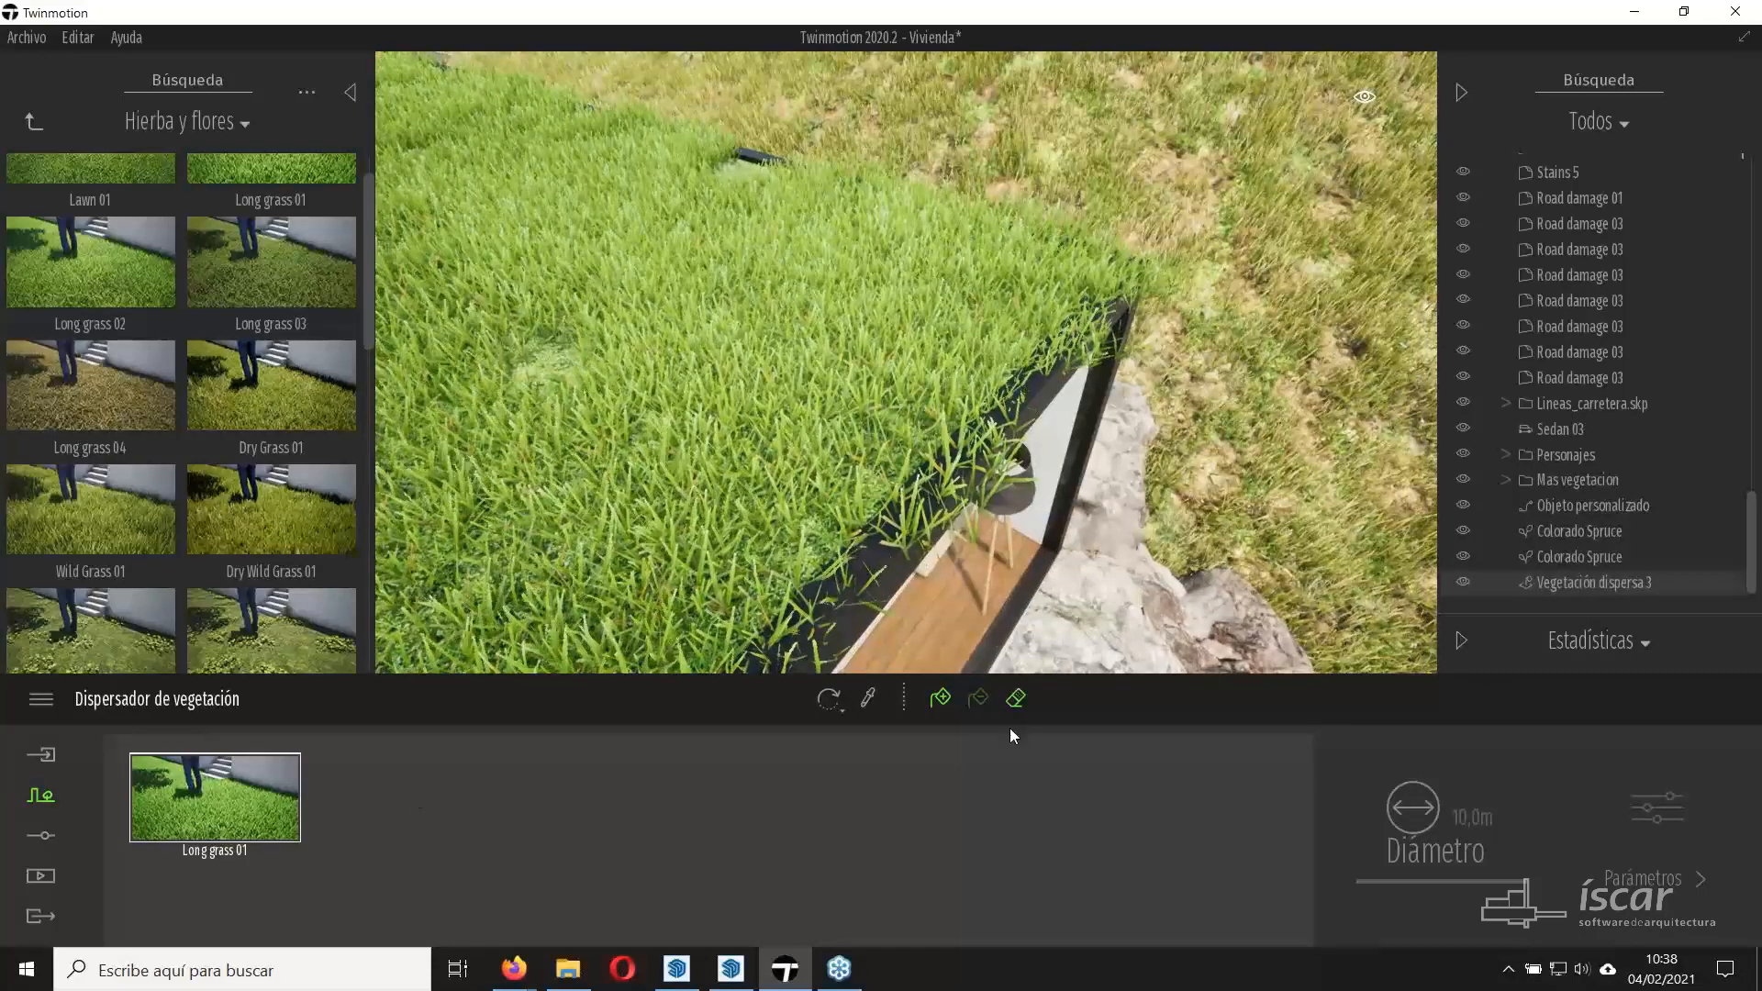
{"action": "left_click", "coordinate": [1013, 707]}
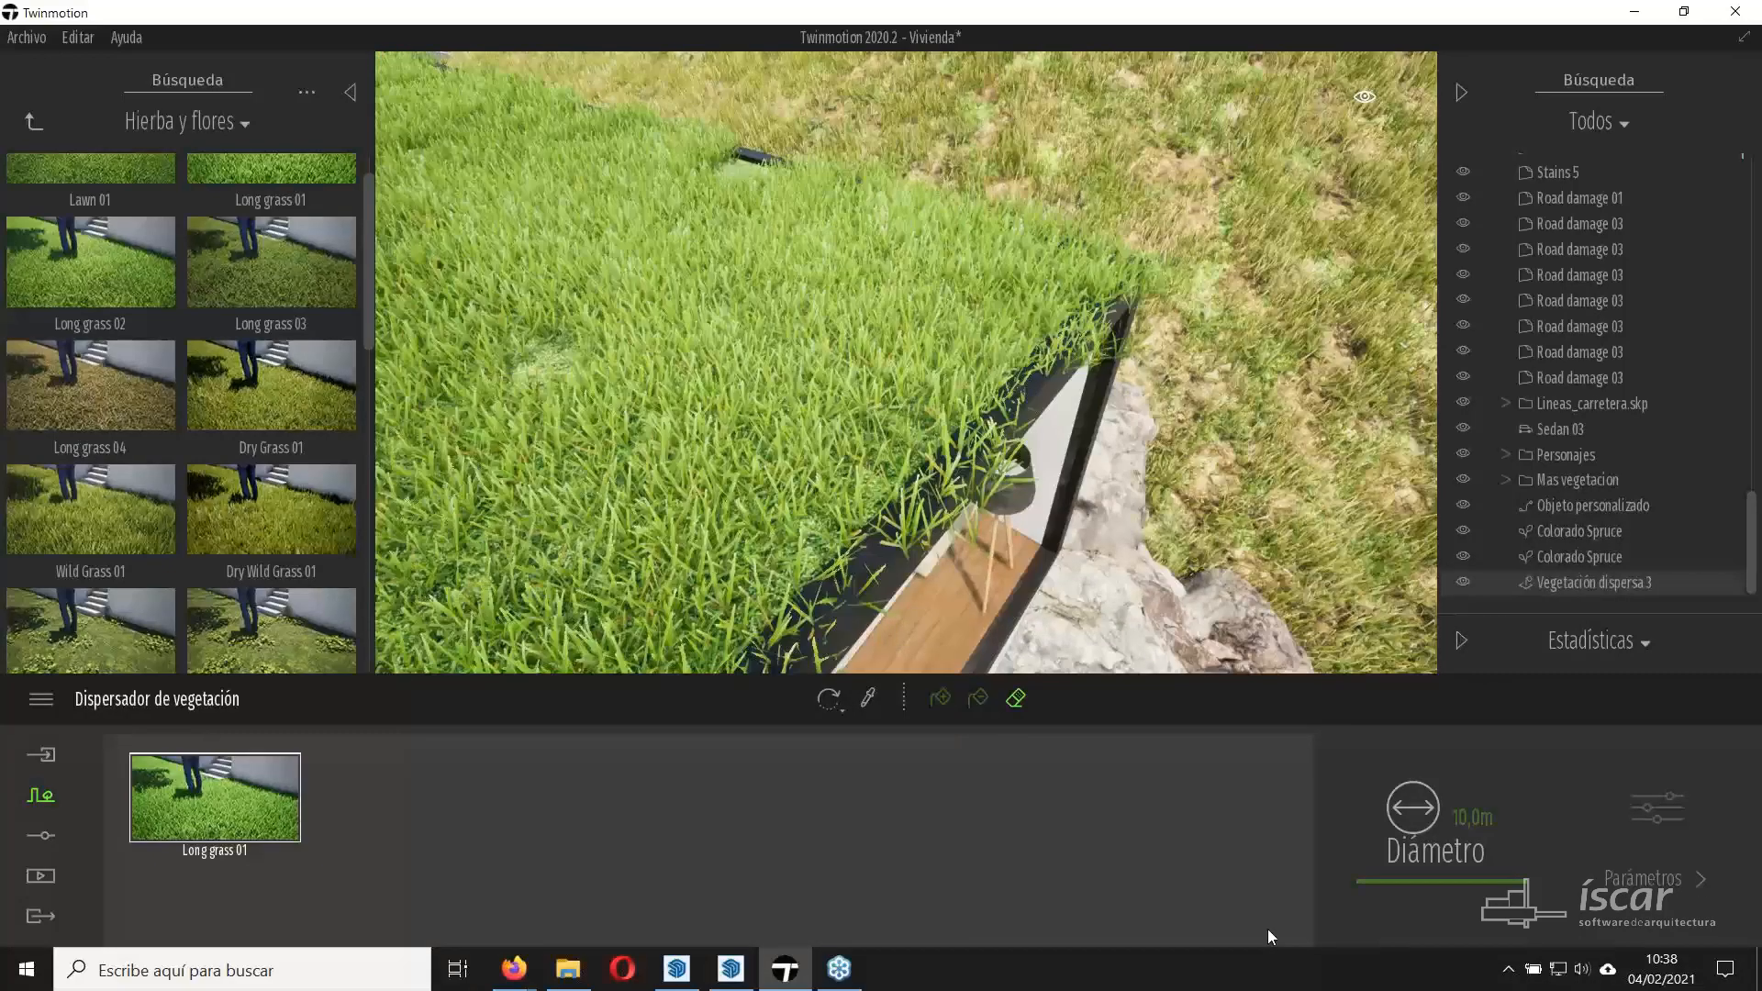
{"action": "left_click", "coordinate": [1402, 808]}
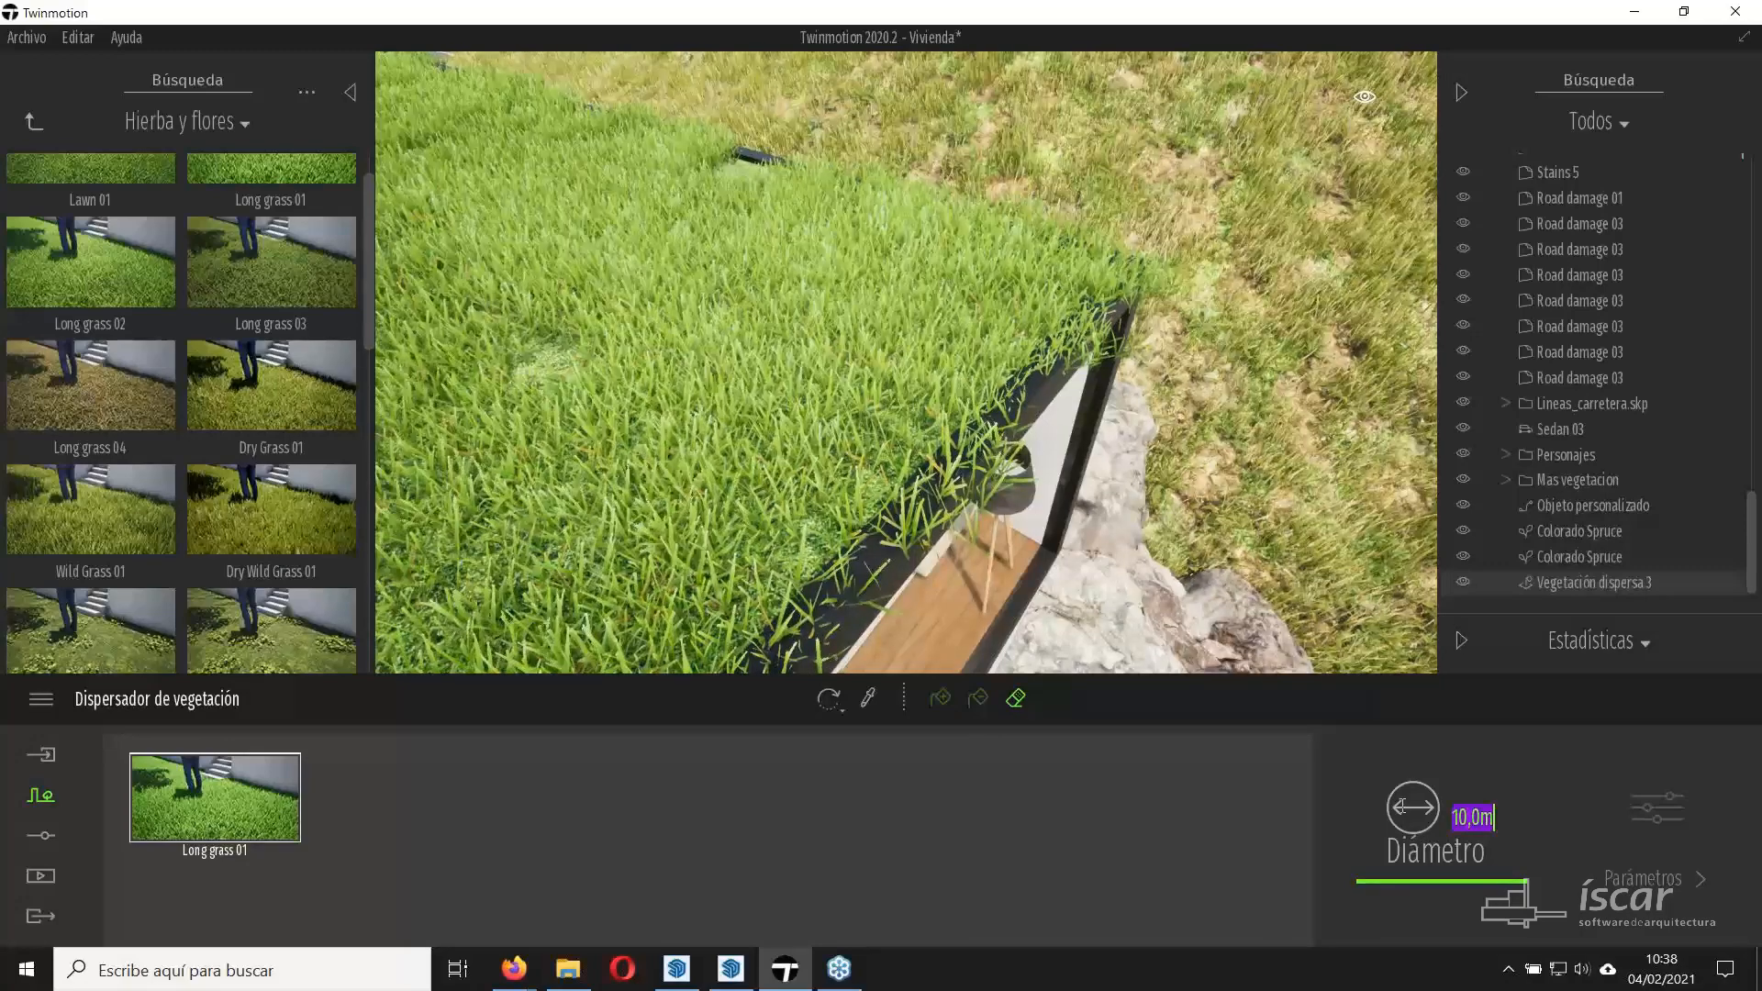
{"action": "type", "text": "0.5"}
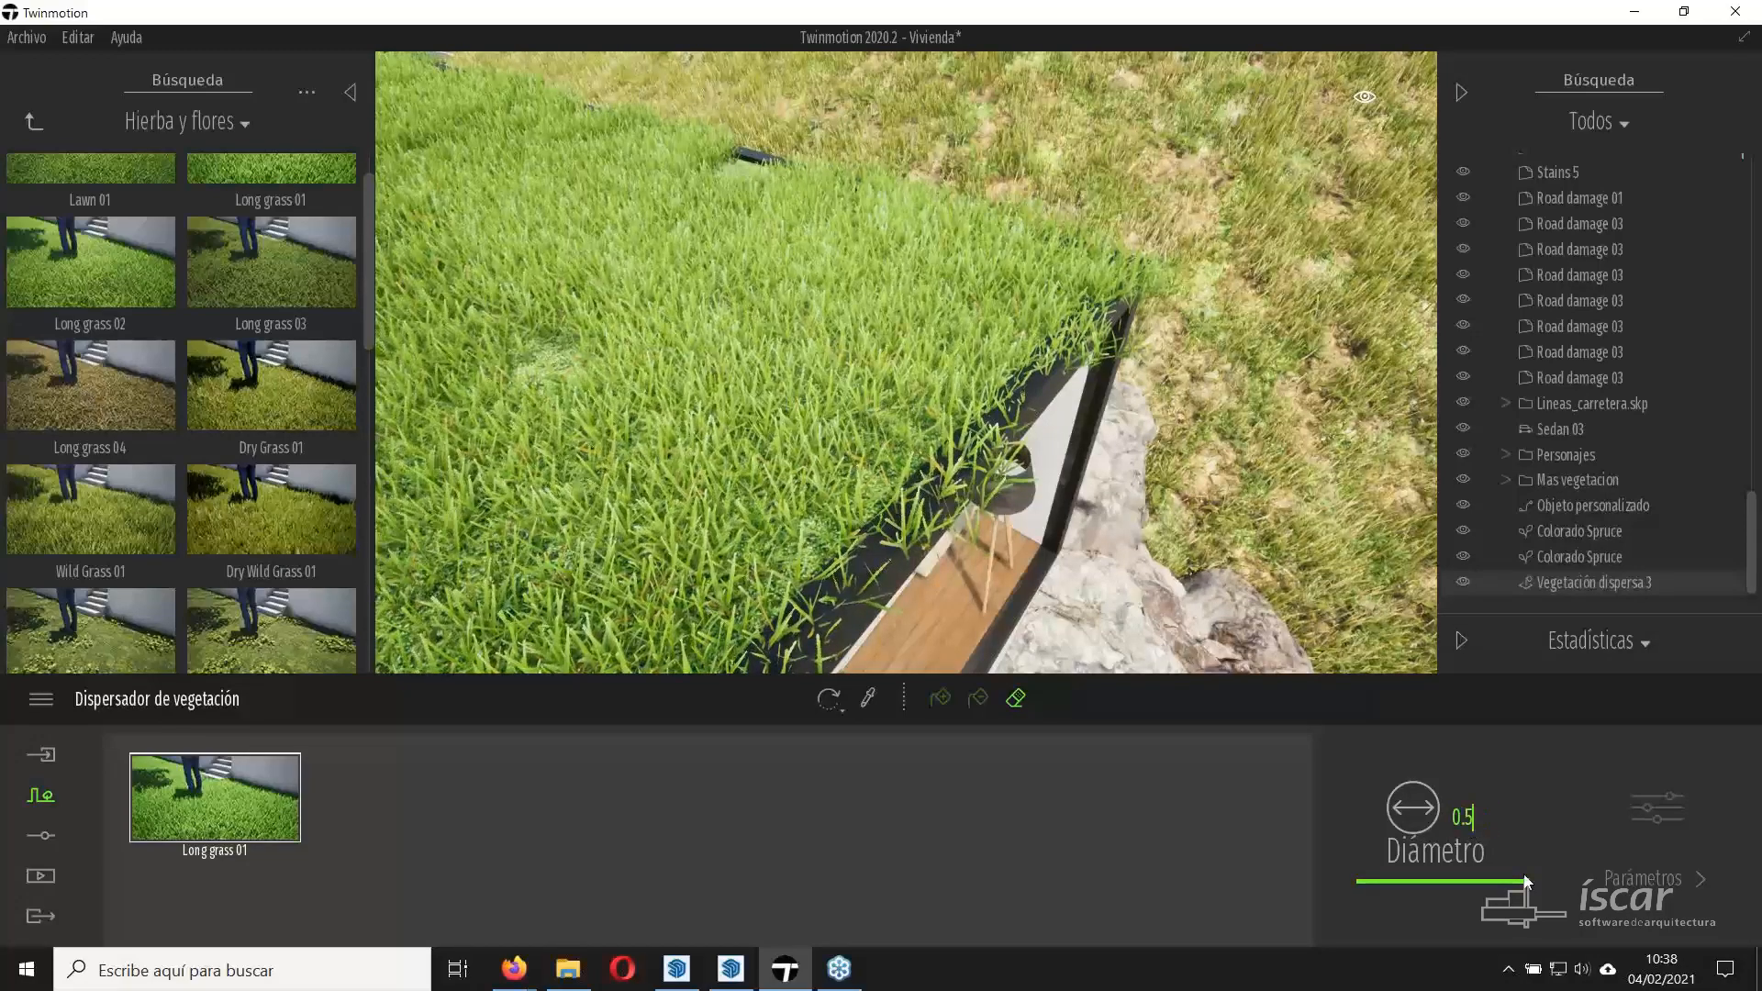
{"action": "key", "text": "Return"}
Select the scattered grass and erase the blades overhanging the roof's front edge near the corner.
{"action": "left_click", "coordinate": [934, 450]}
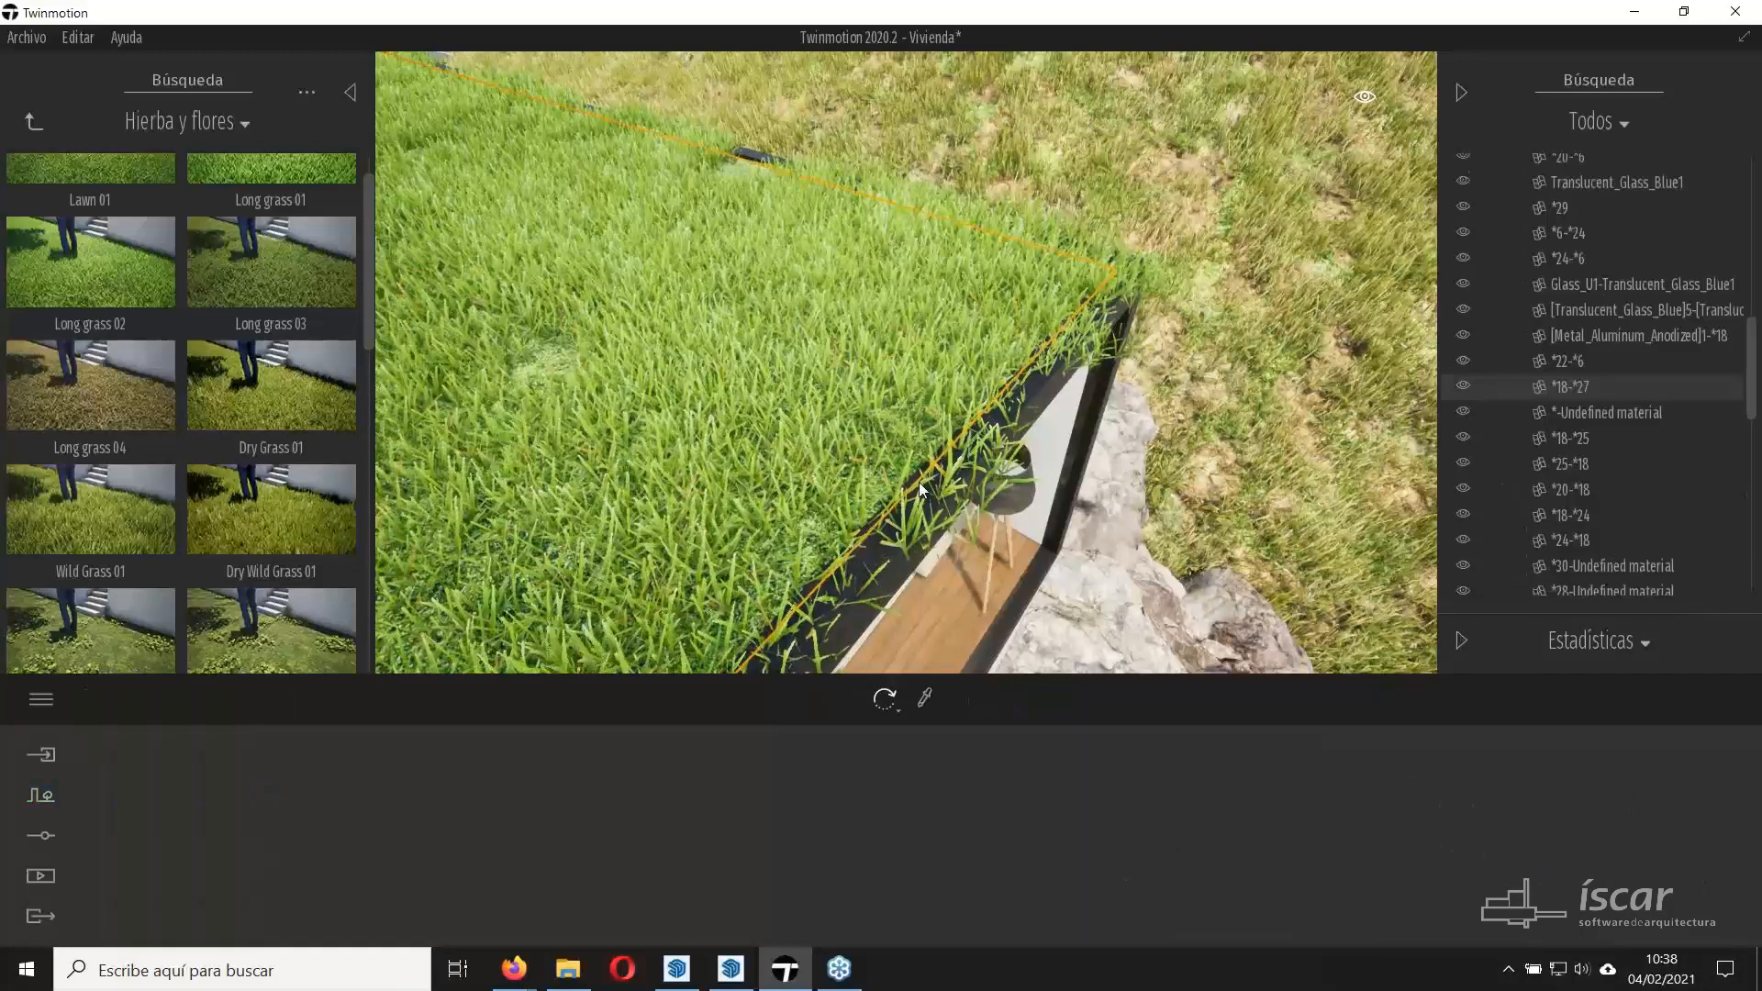
{"action": "left_click", "coordinate": [911, 619]}
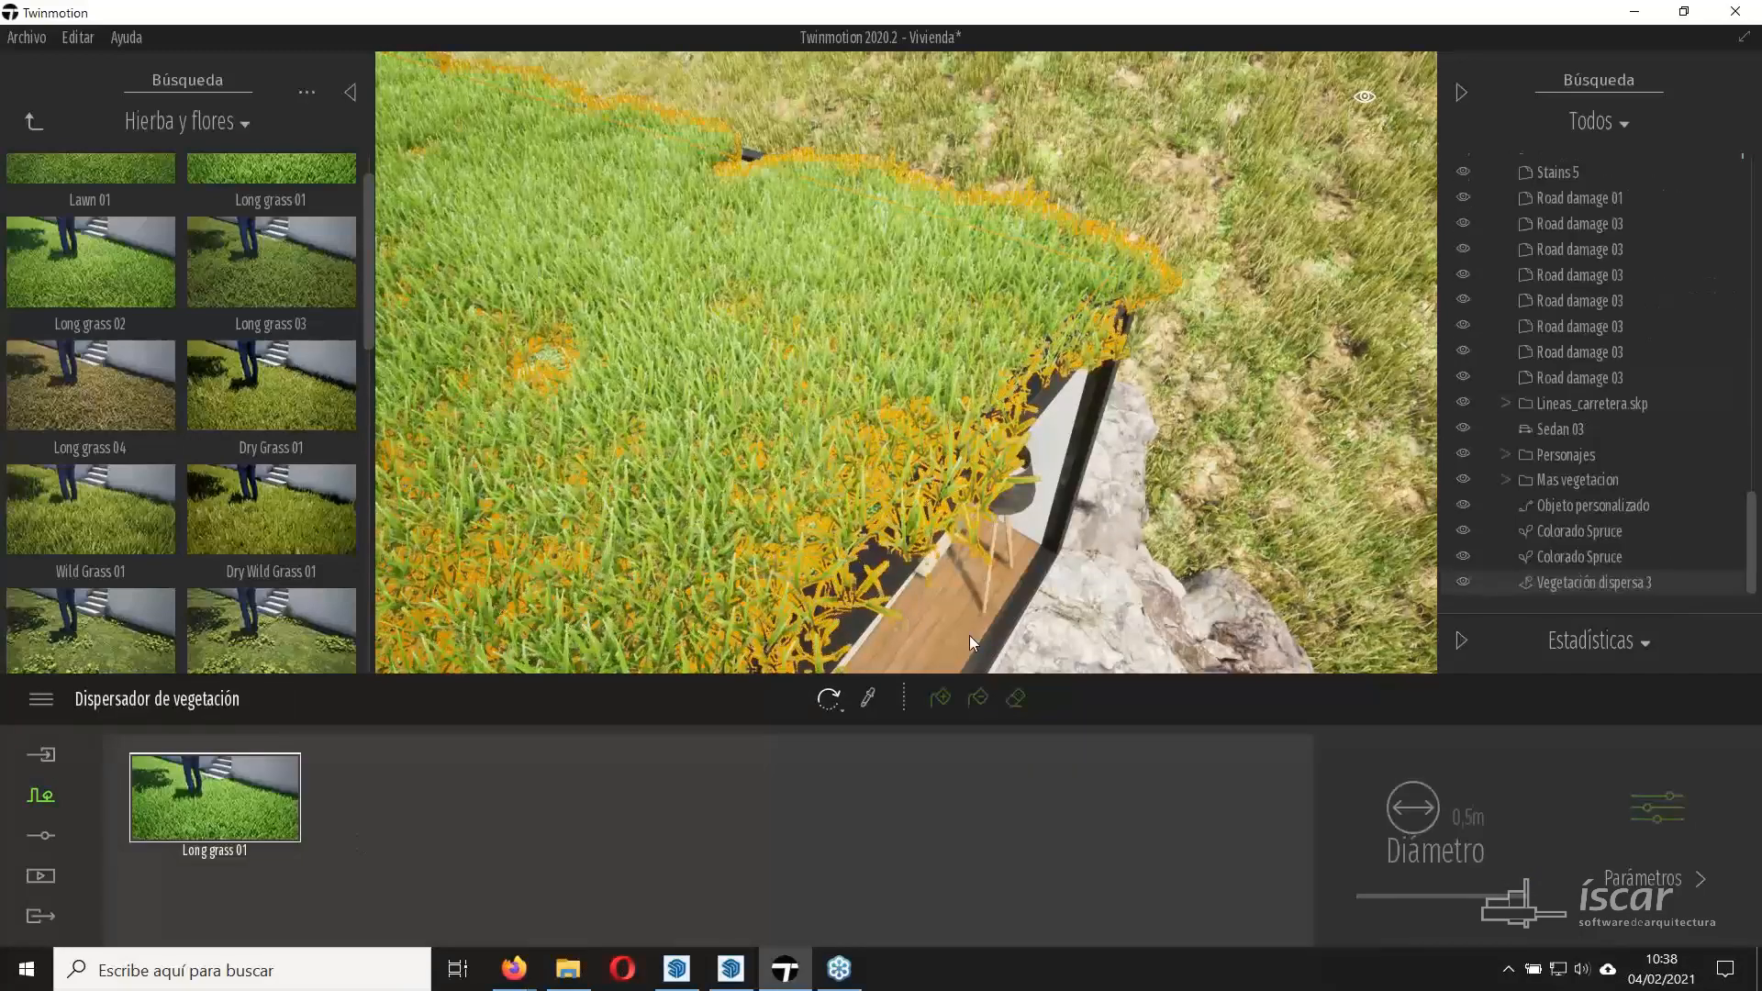
{"action": "left_click", "coordinate": [1015, 699]}
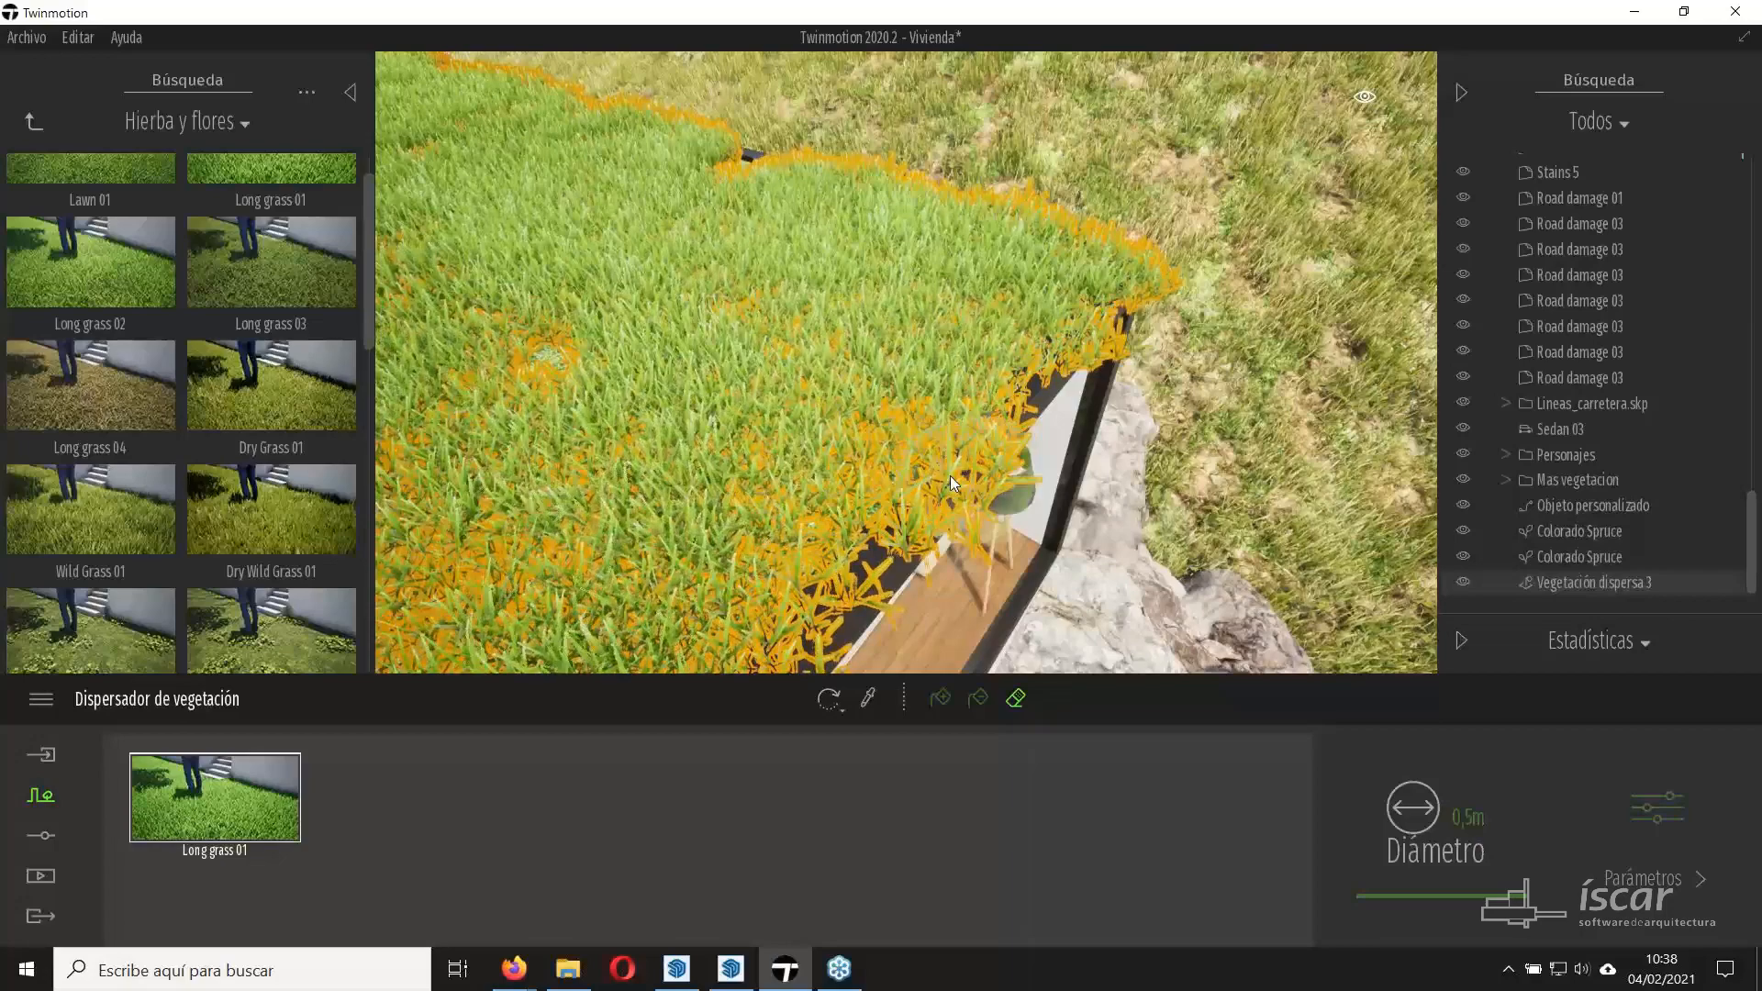
{"action": "mouse_move", "coordinate": [950, 476]}
{"action": "left_mouse_down"}
{"action": "mouse_move", "coordinate": [1093, 322]}
{"action": "mouse_move", "coordinate": [956, 433]}
{"action": "mouse_move", "coordinate": [1000, 395]}
{"action": "mouse_move", "coordinate": [994, 422]}
{"action": "mouse_move", "coordinate": [881, 457]}
{"action": "mouse_move", "coordinate": [923, 454]}
{"action": "mouse_move", "coordinate": [1149, 240]}
{"action": "mouse_move", "coordinate": [1076, 226]}
{"action": "mouse_move", "coordinate": [978, 365]}
{"action": "mouse_move", "coordinate": [921, 523]}
{"action": "mouse_move", "coordinate": [824, 585]}
{"action": "mouse_move", "coordinate": [852, 585]}
{"action": "left_mouse_up"}
{"action": "right_click_drag", "start_coordinate": [918, 514], "coordinate": [735, 514]}
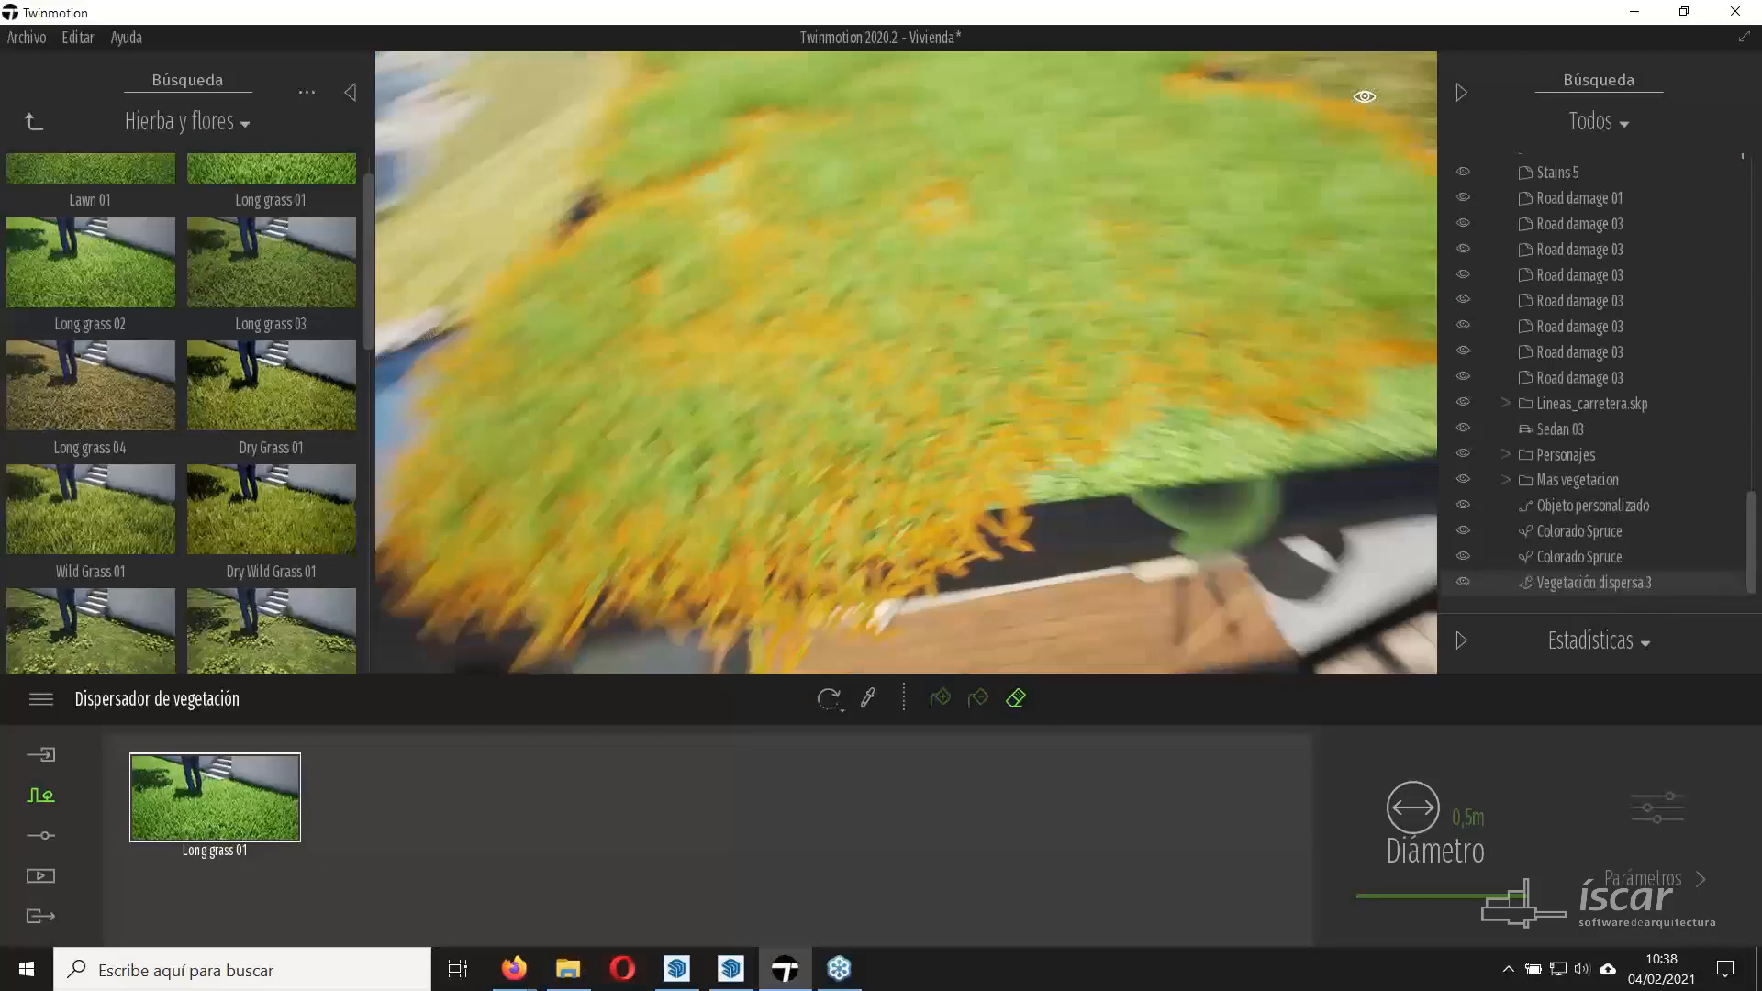
{"action": "right_click_drag", "start_coordinate": [1193, 321], "coordinate": [1118, 395]}
{"action": "right_click_drag", "start_coordinate": [1012, 364], "coordinate": [1139, 276]}
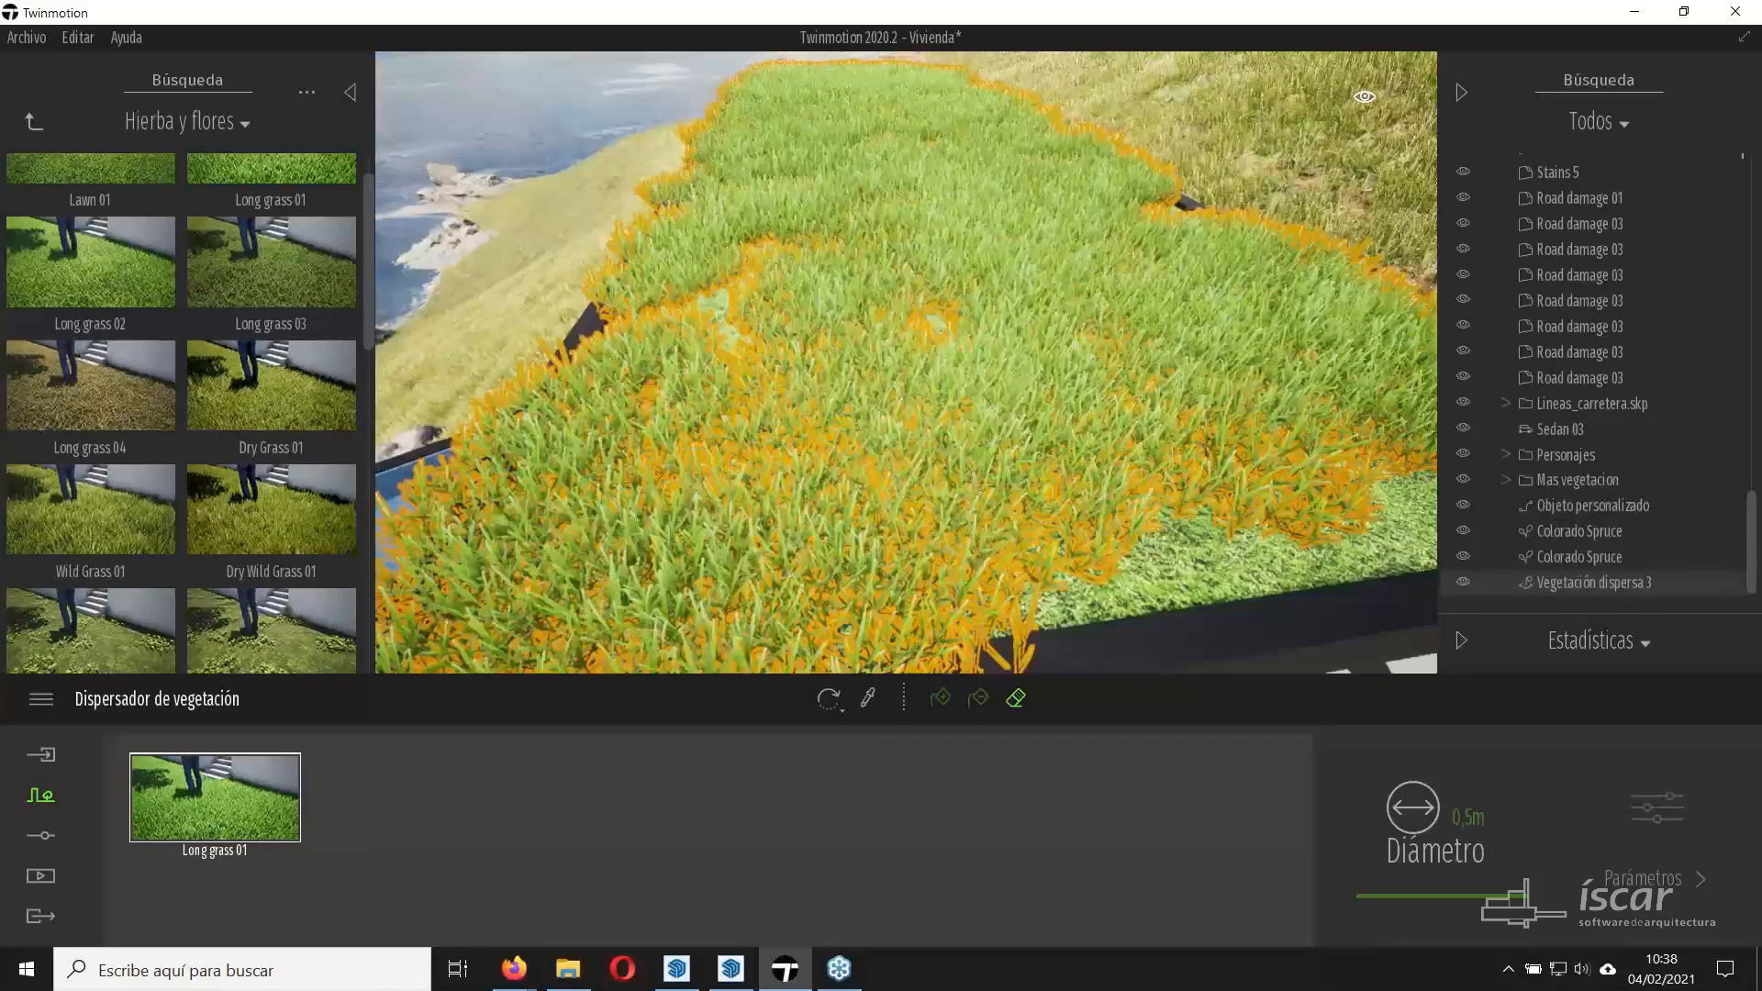
{"action": "key", "text": "s"}
{"action": "right_click_drag", "start_coordinate": [1138, 404], "coordinate": [1107, 426]}
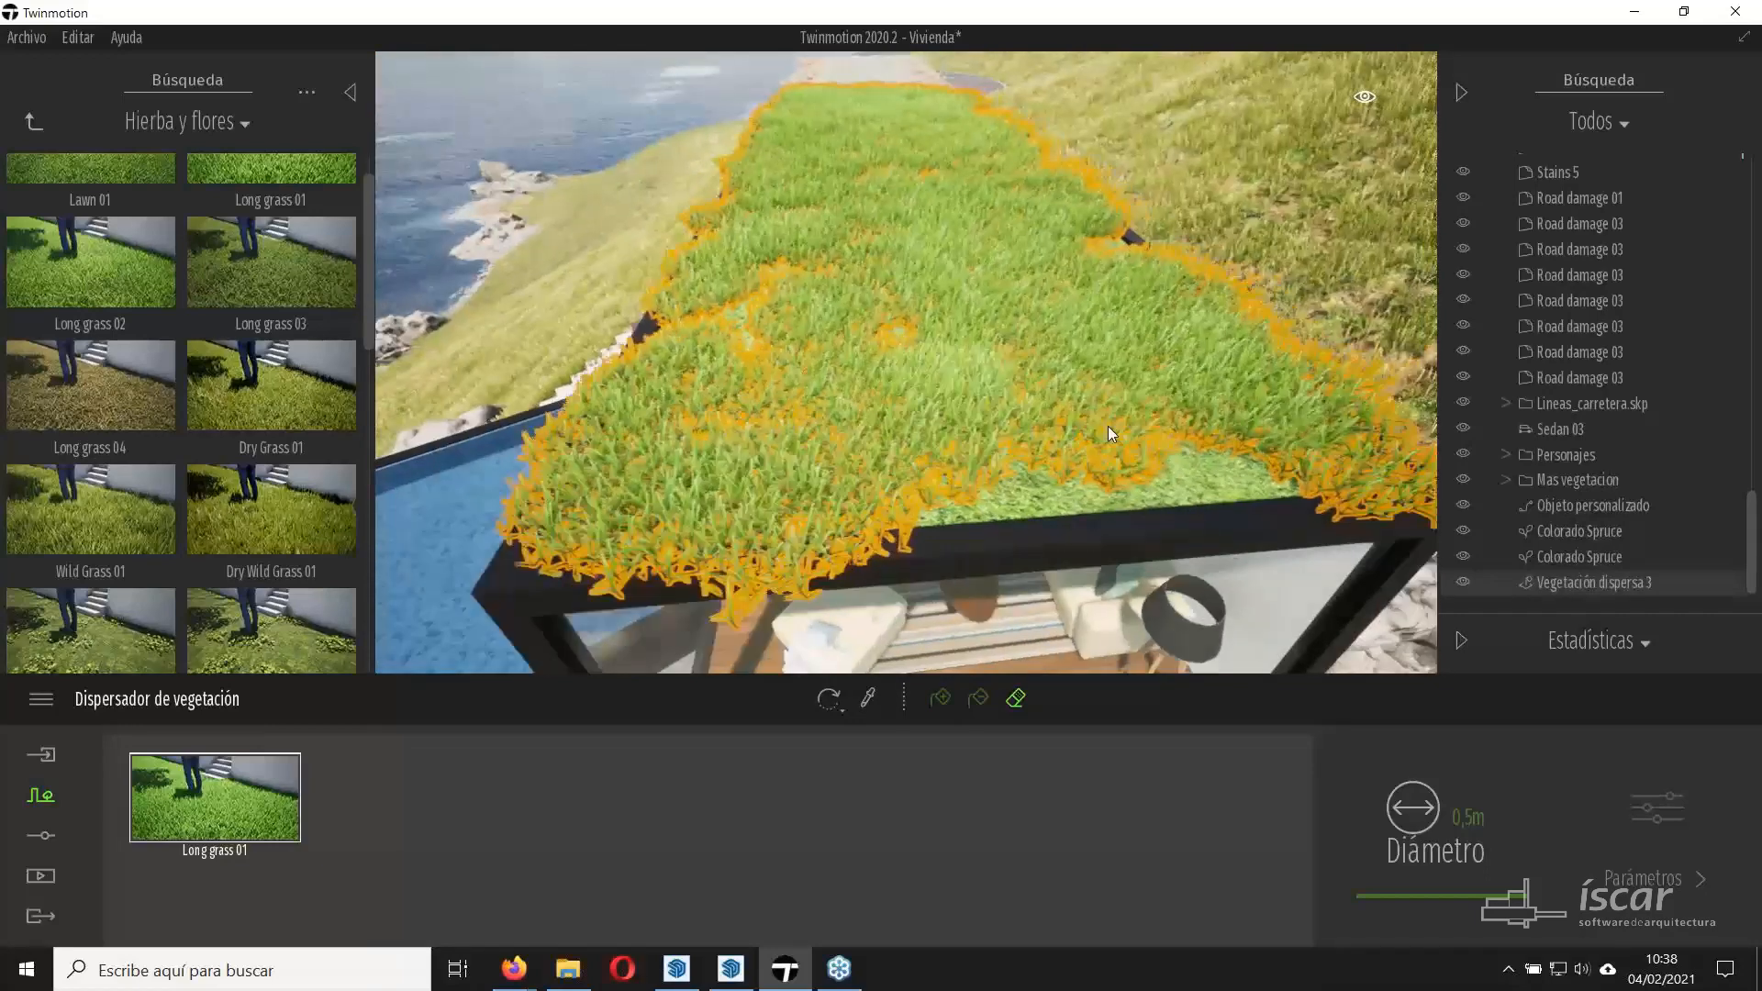
{"action": "left_click", "coordinate": [1146, 558]}
Undo the grass erasing and the Long grass 01 scattering on the roof.
{"action": "key", "text": "ctrl+z"}
{"action": "key", "text": "ctrl+z"}
{"action": "key", "text": "ctrl+z"}
{"action": "key", "text": "ctrl+z"}
{"action": "key", "text": "ctrl+z"}
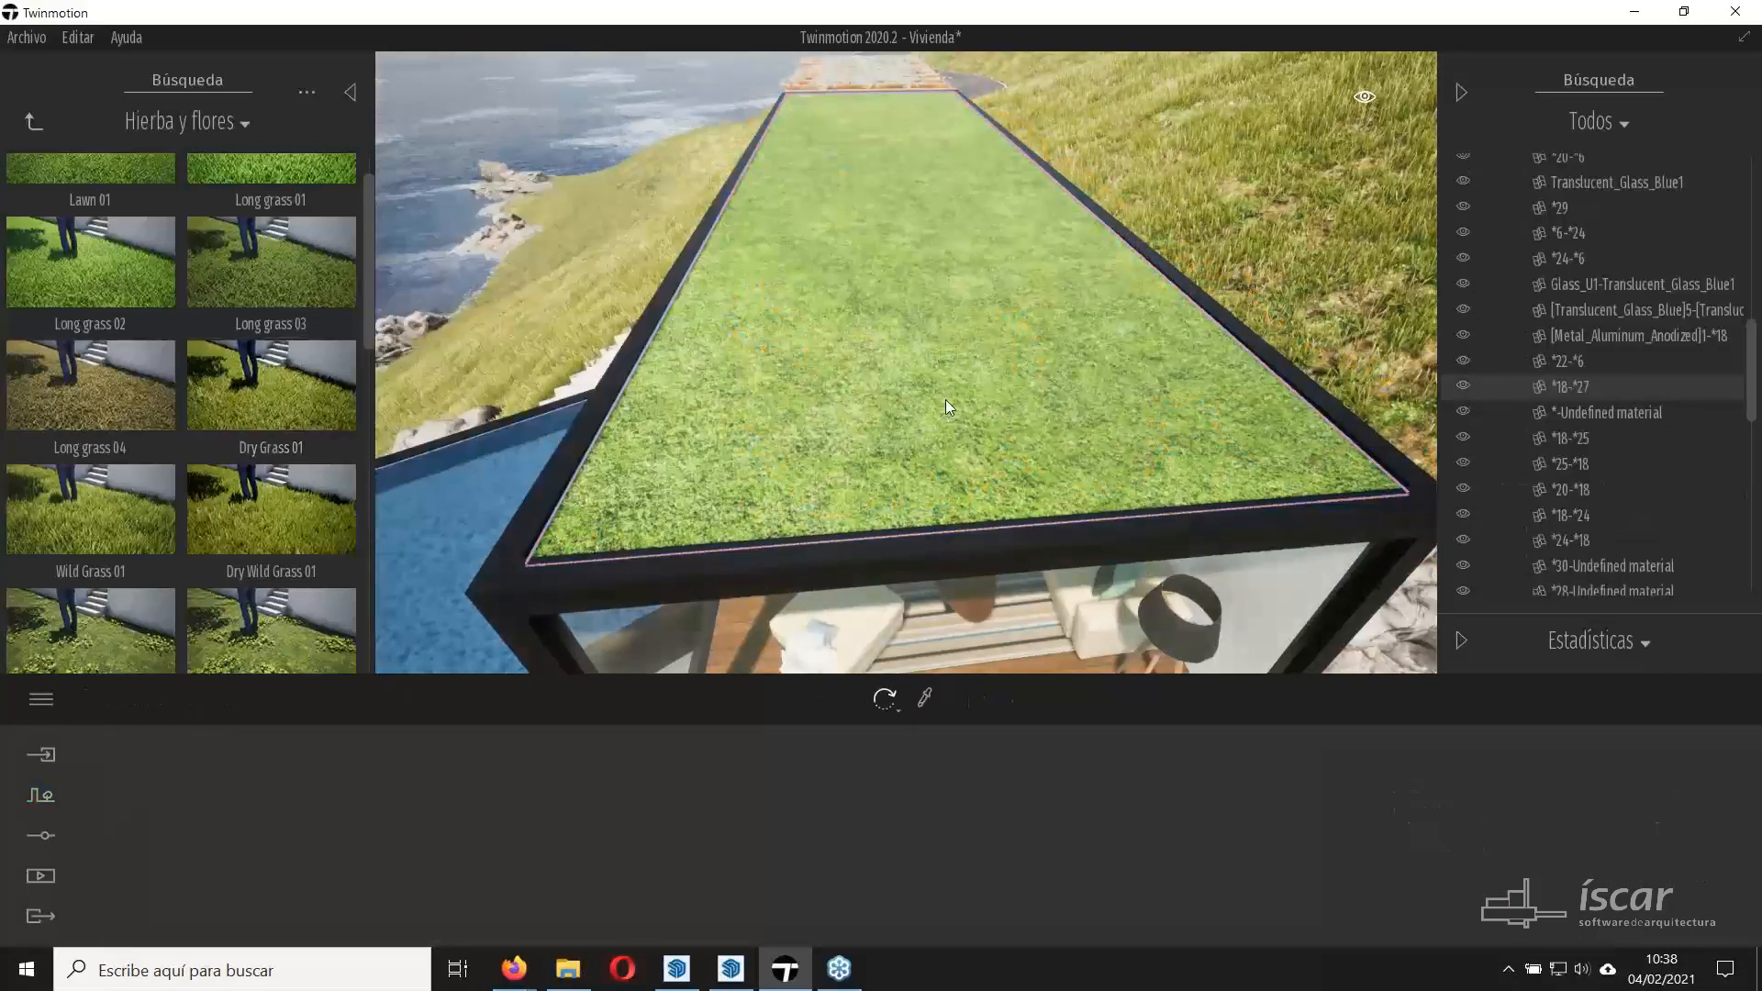
Restart the vegetation scatter tool and load Lawn 01 borders from the Detallar hierbas category.
{"action": "left_click", "coordinate": [41, 795]}
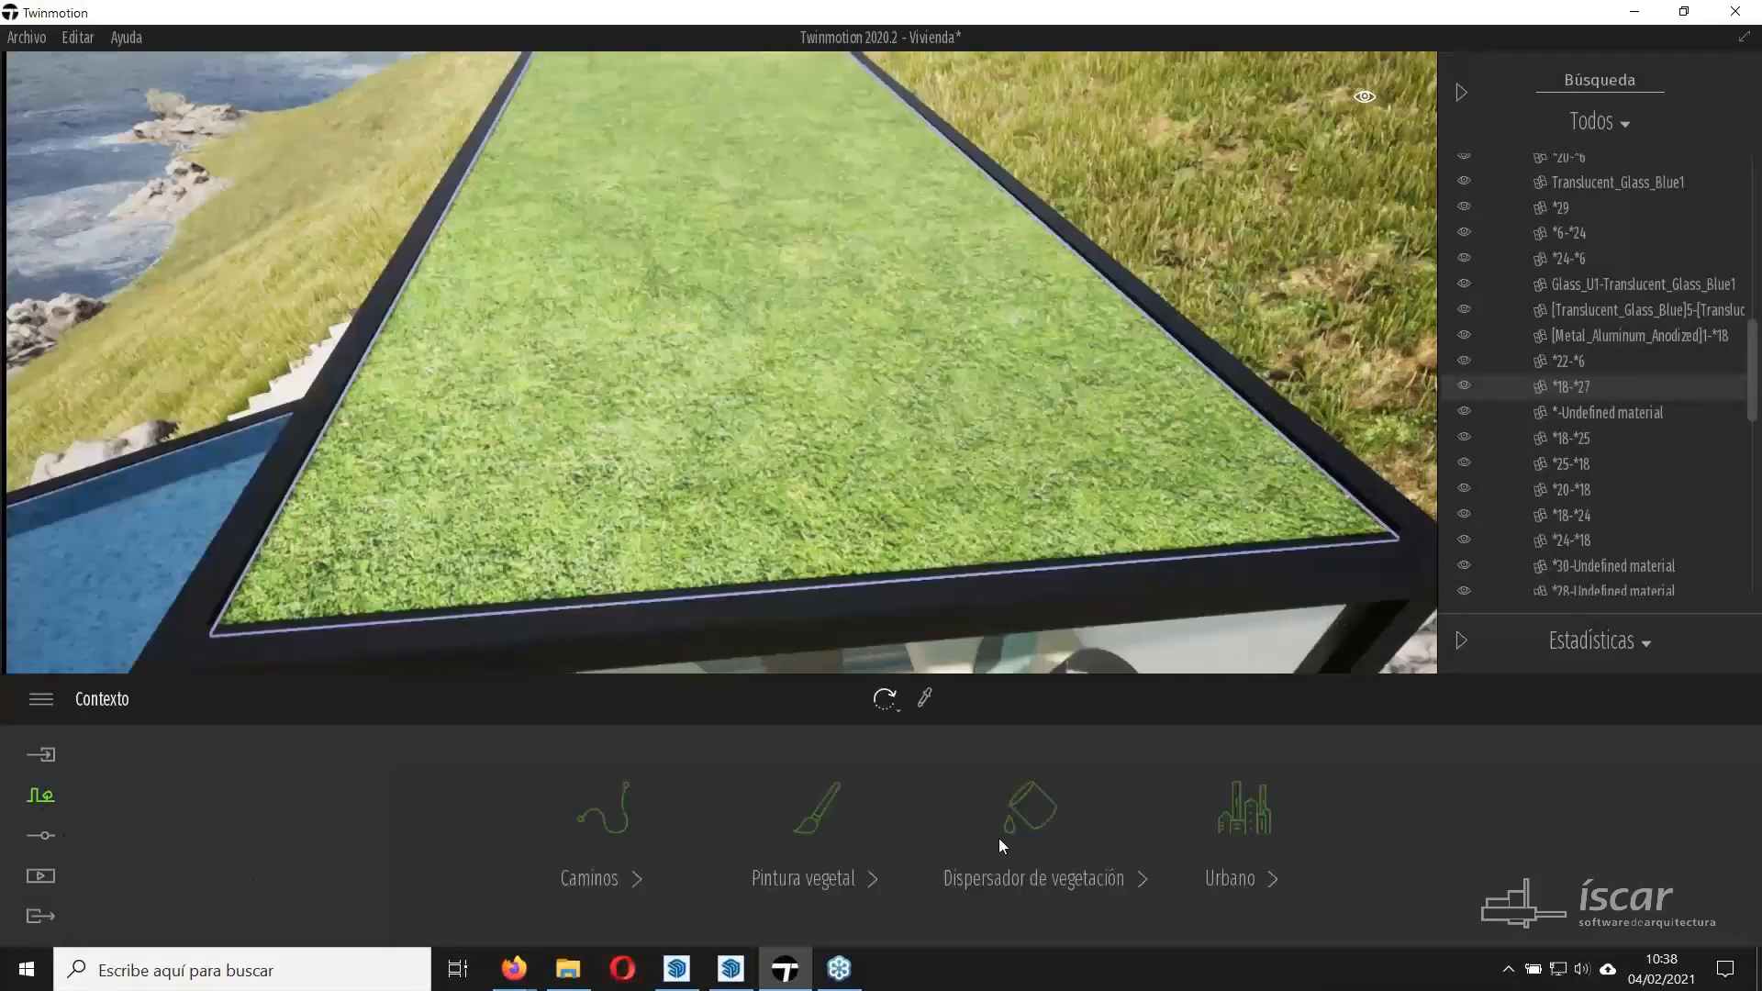
{"action": "left_click", "coordinate": [1033, 825]}
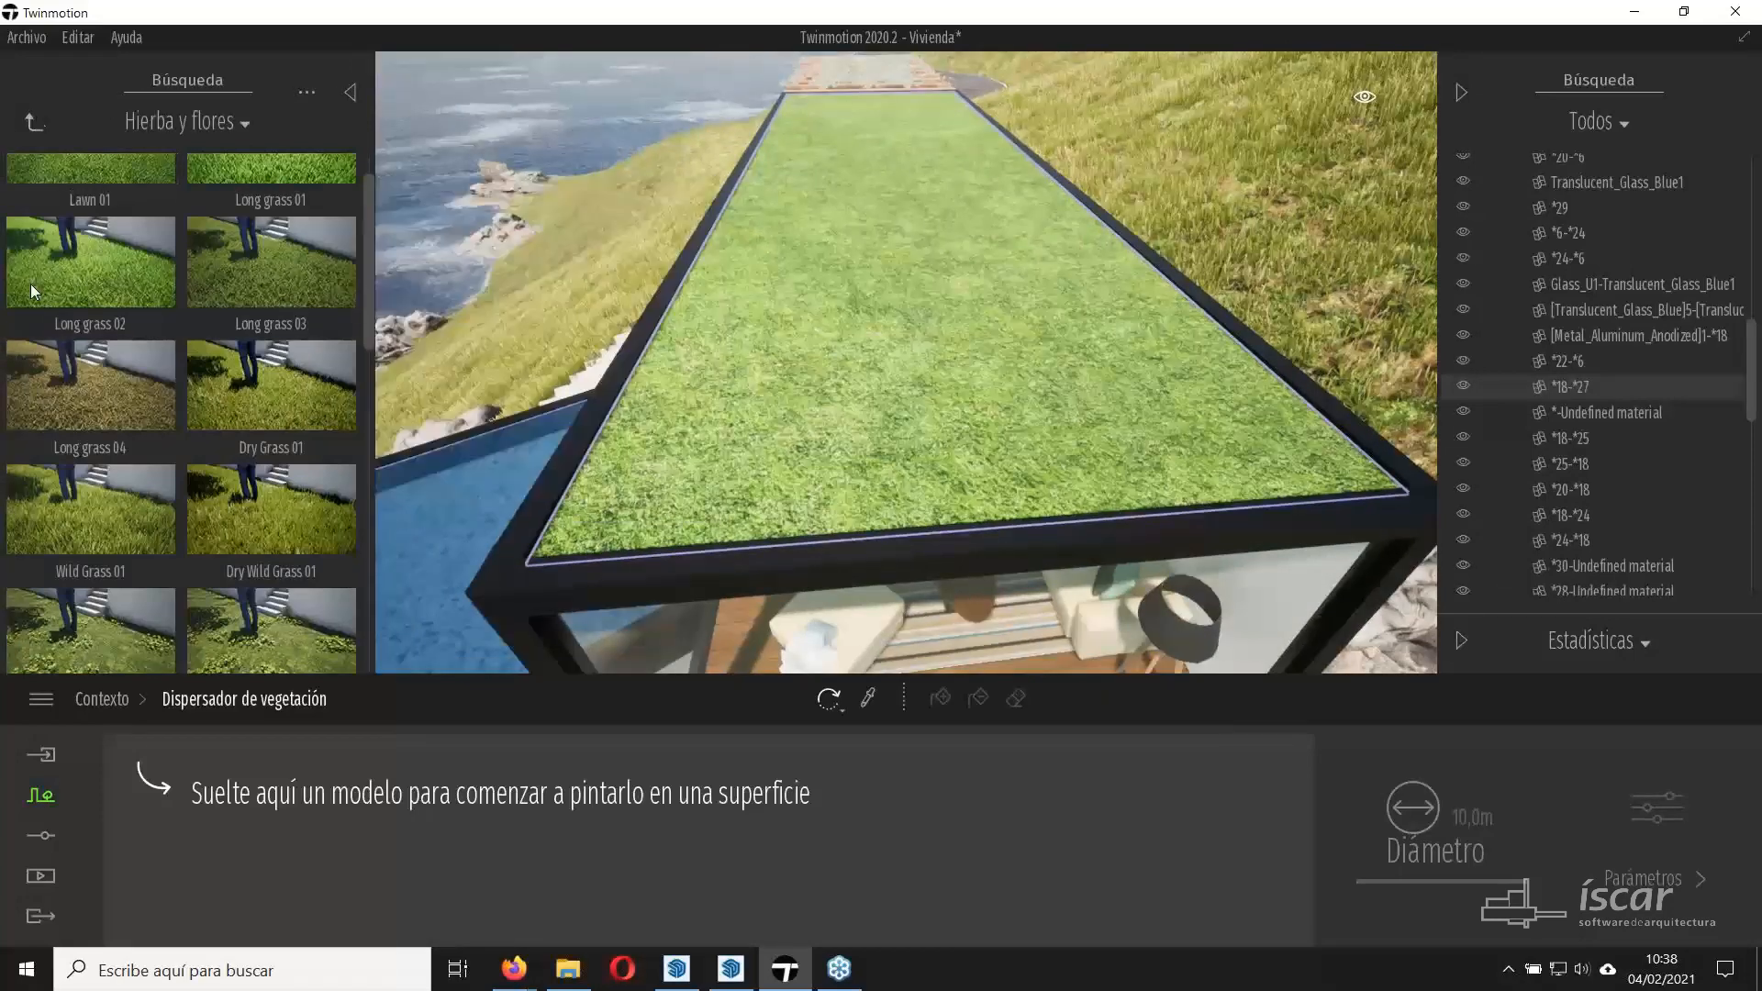
{"action": "left_click", "coordinate": [34, 120]}
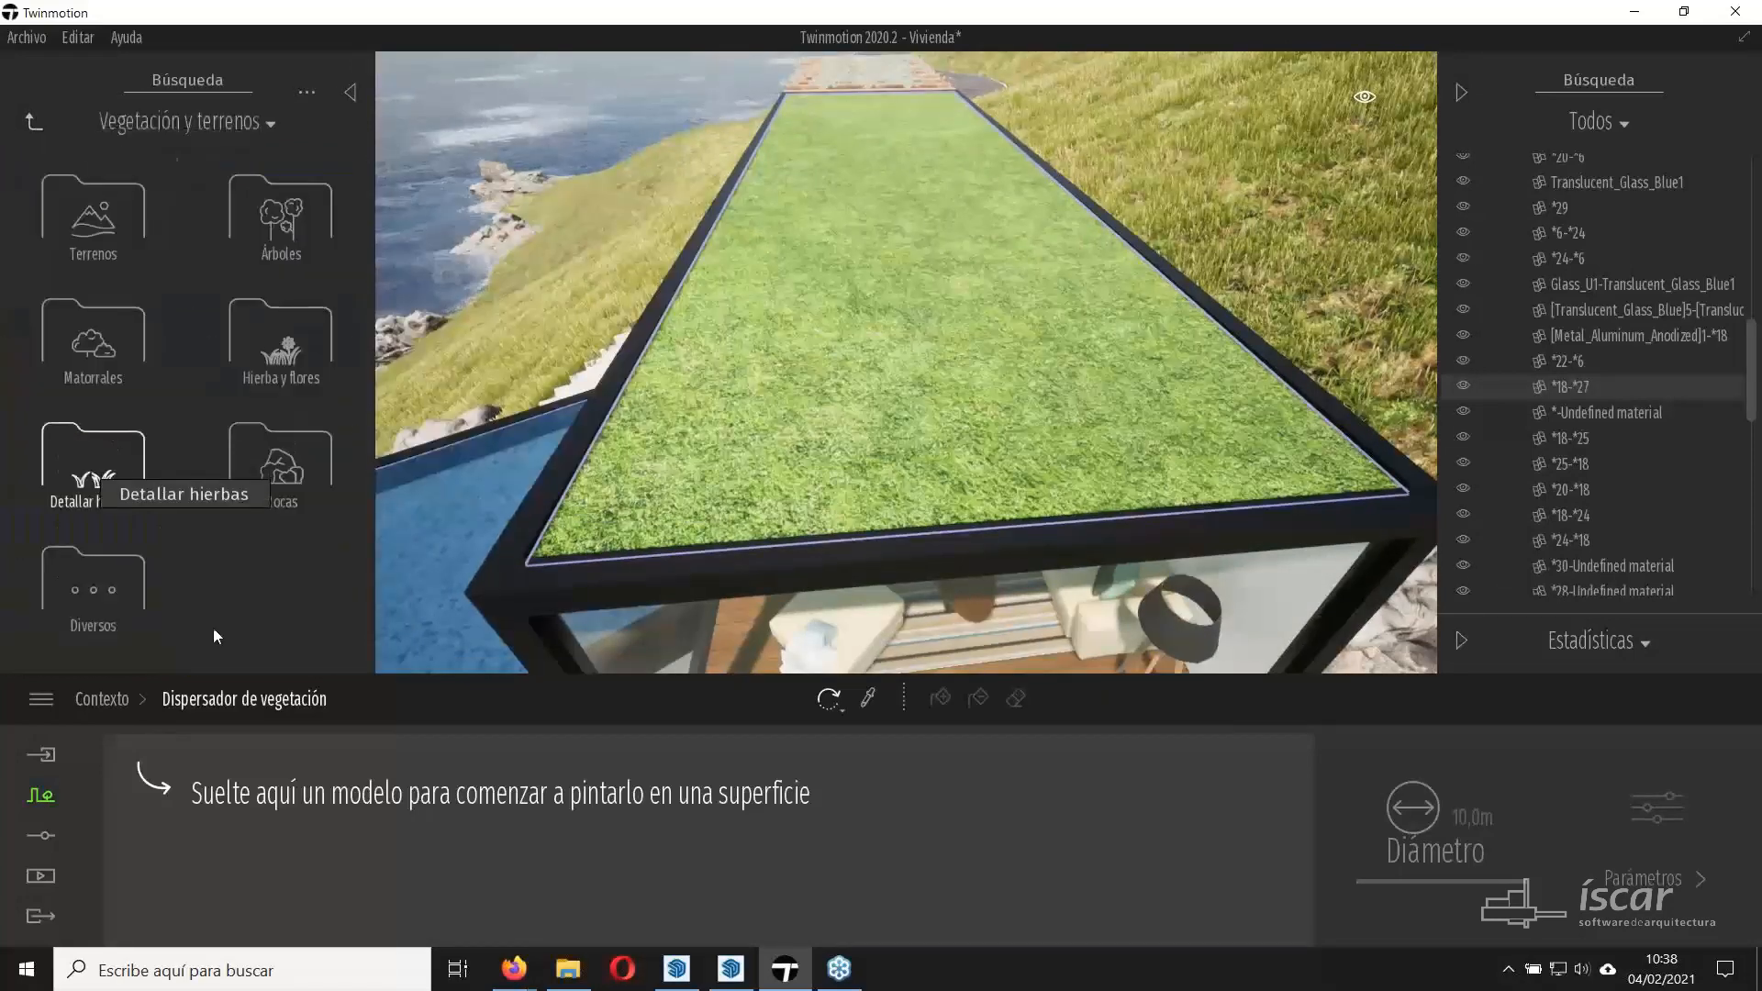
{"action": "left_click", "coordinate": [92, 473]}
{"action": "left_click_drag", "start_coordinate": [144, 272], "coordinate": [201, 816]}
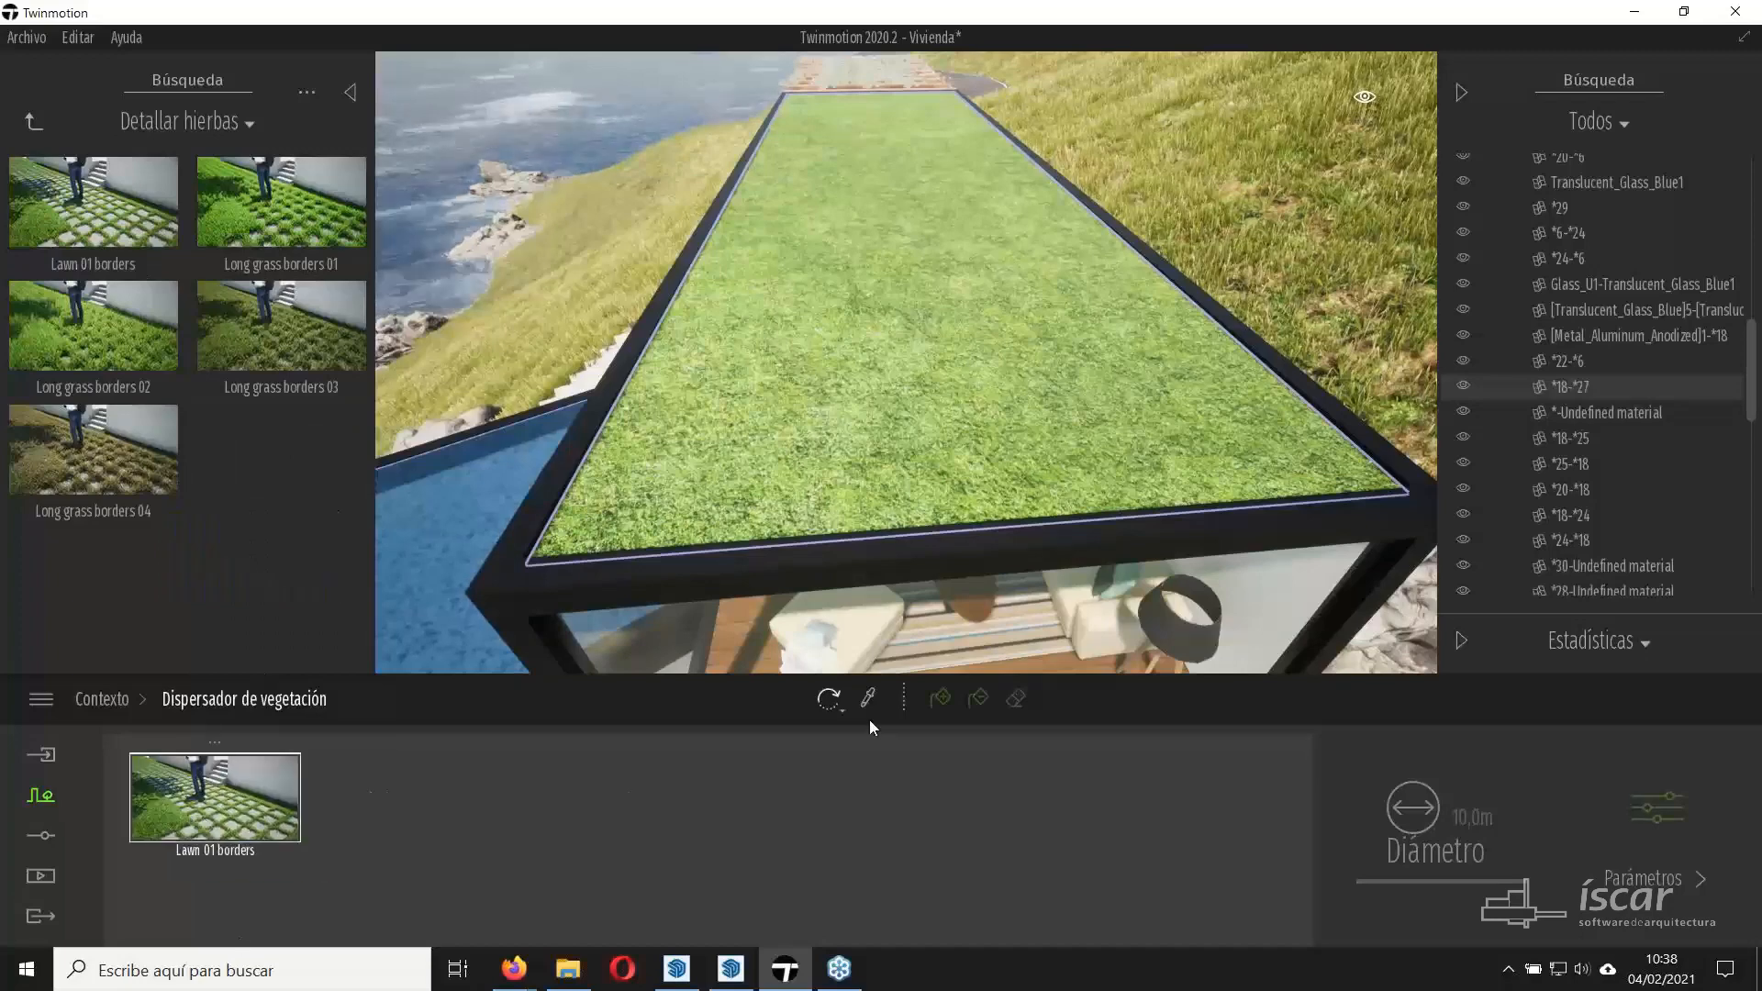
Scatter Lawn 01 borders over the whole surface of the house's flat roof.
{"action": "left_click", "coordinate": [940, 698]}
{"action": "left_click", "coordinate": [940, 476]}
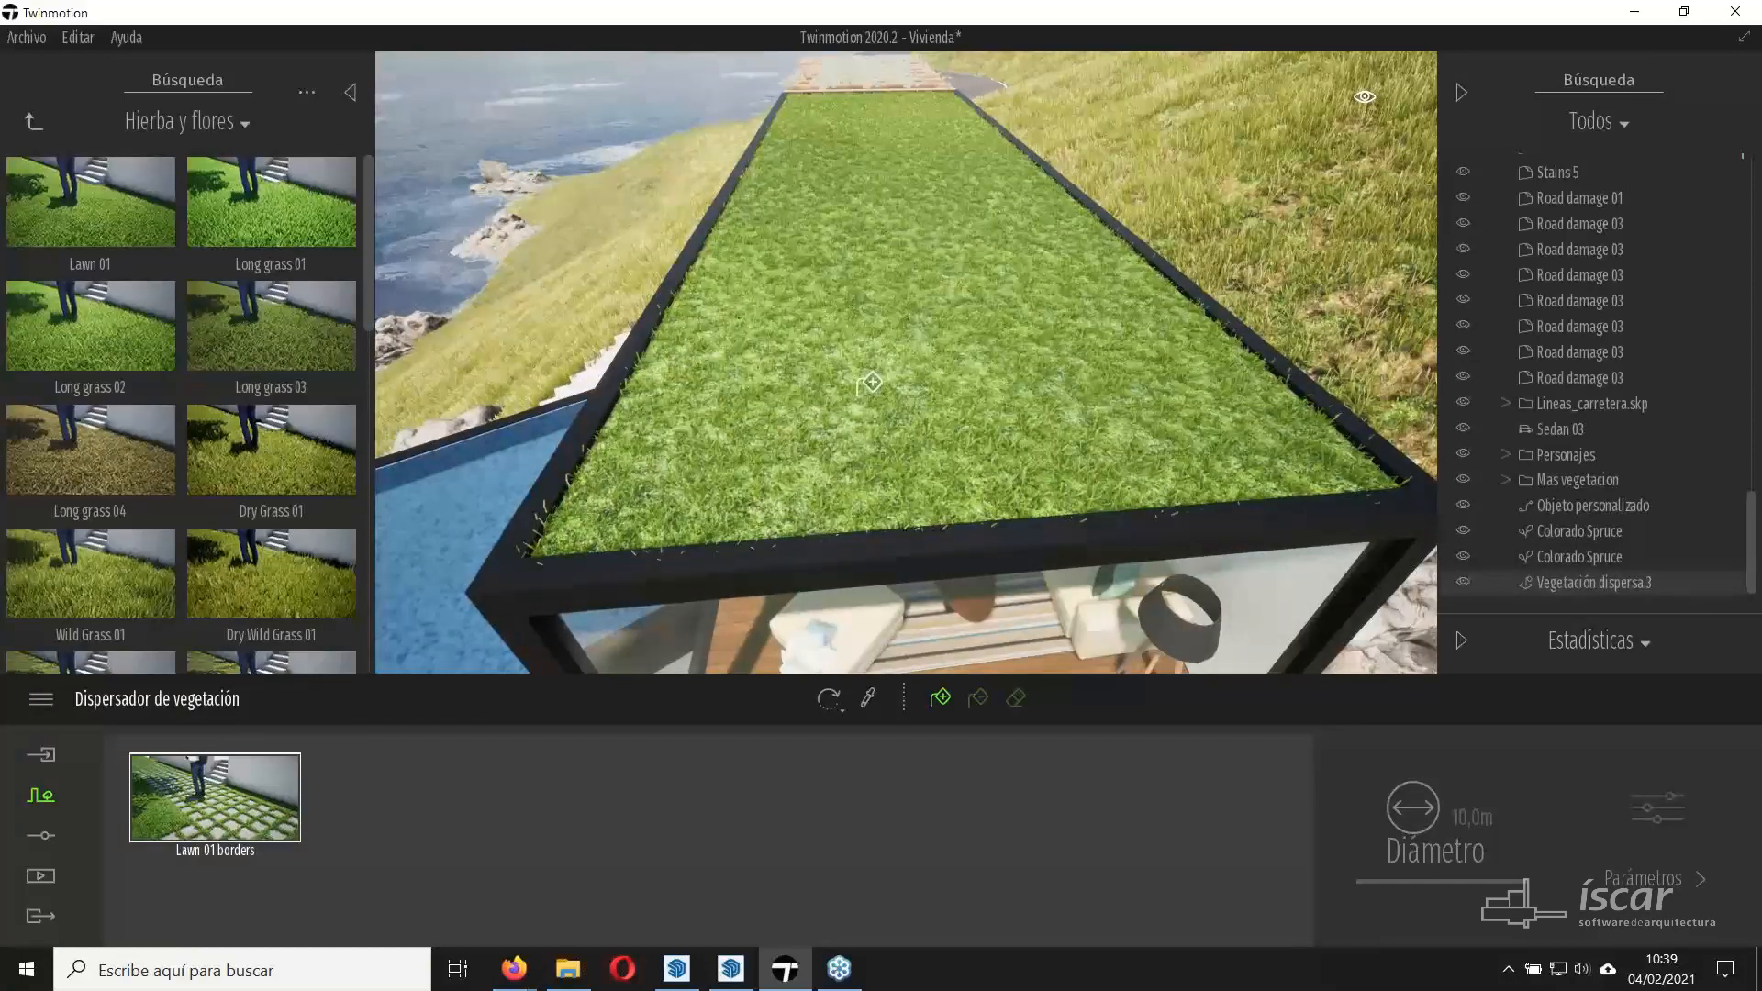
{"action": "key", "text": "s"}
{"action": "right_click_drag", "start_coordinate": [864, 411], "coordinate": [1020, 400]}
Try scattering Long grass 01 together with Lawn 01 borders on the roof, and undo the grass scattering.
{"action": "left_click_drag", "start_coordinate": [406, 785], "coordinate": [427, 813]}
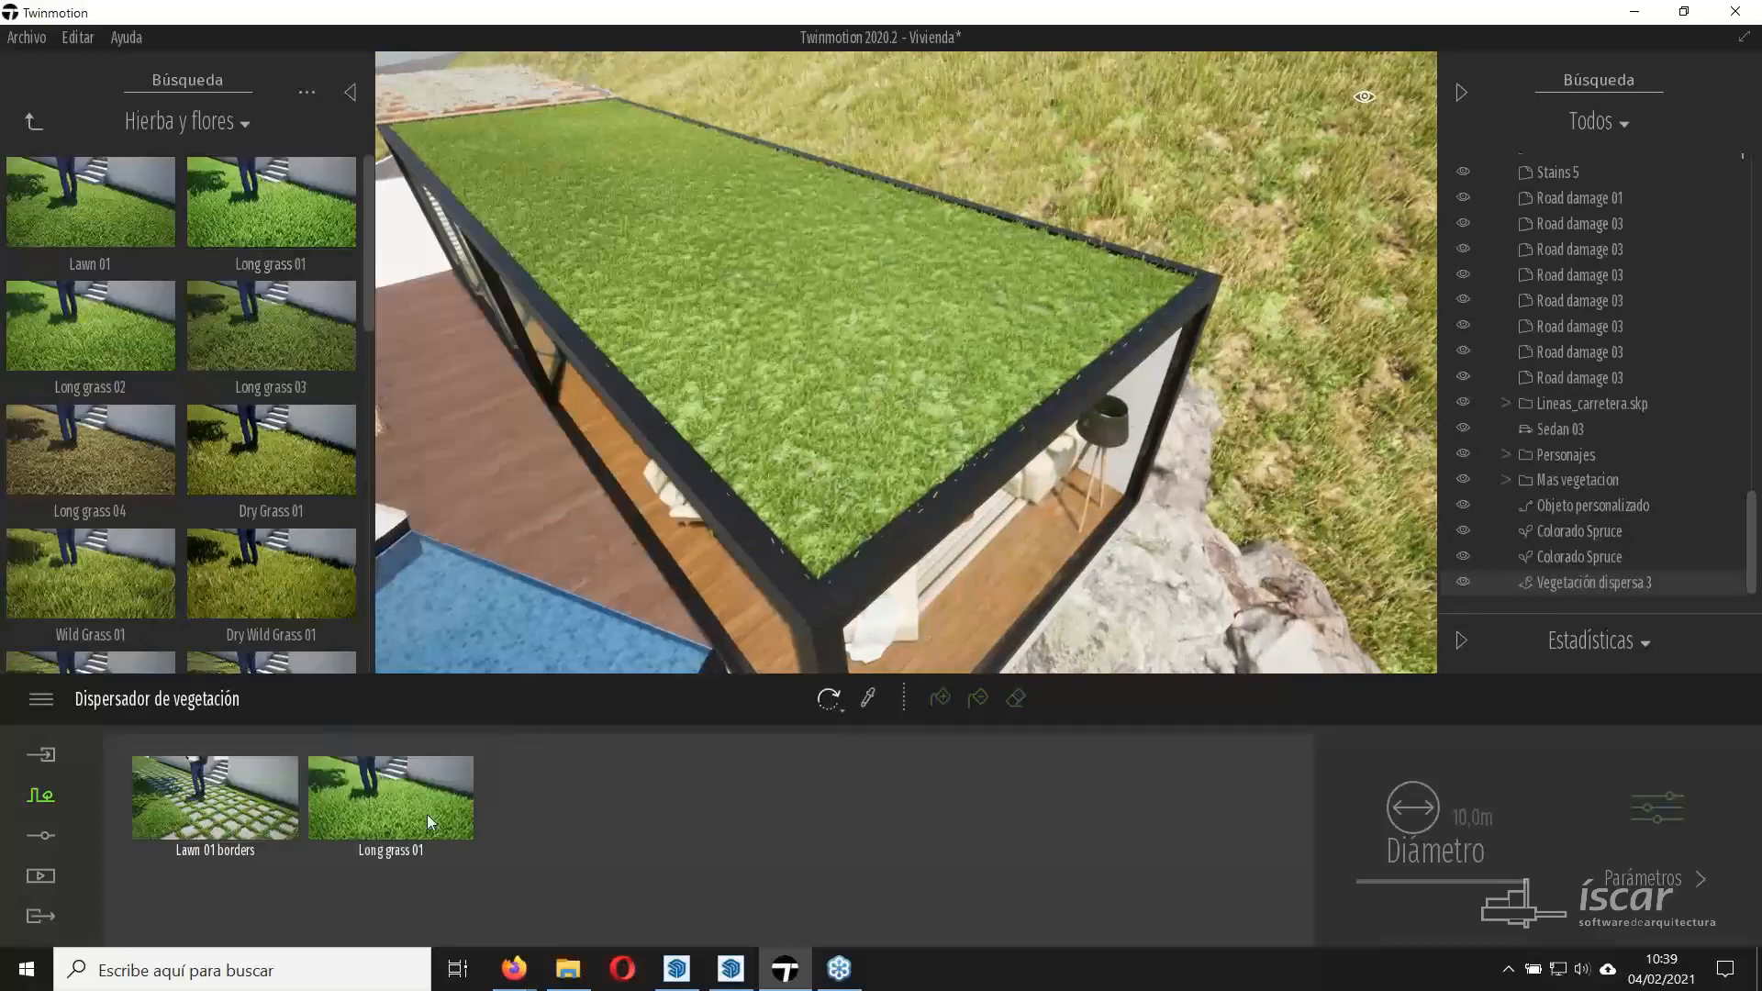
{"action": "left_click", "coordinate": [427, 814]}
{"action": "left_click", "coordinate": [229, 806]}
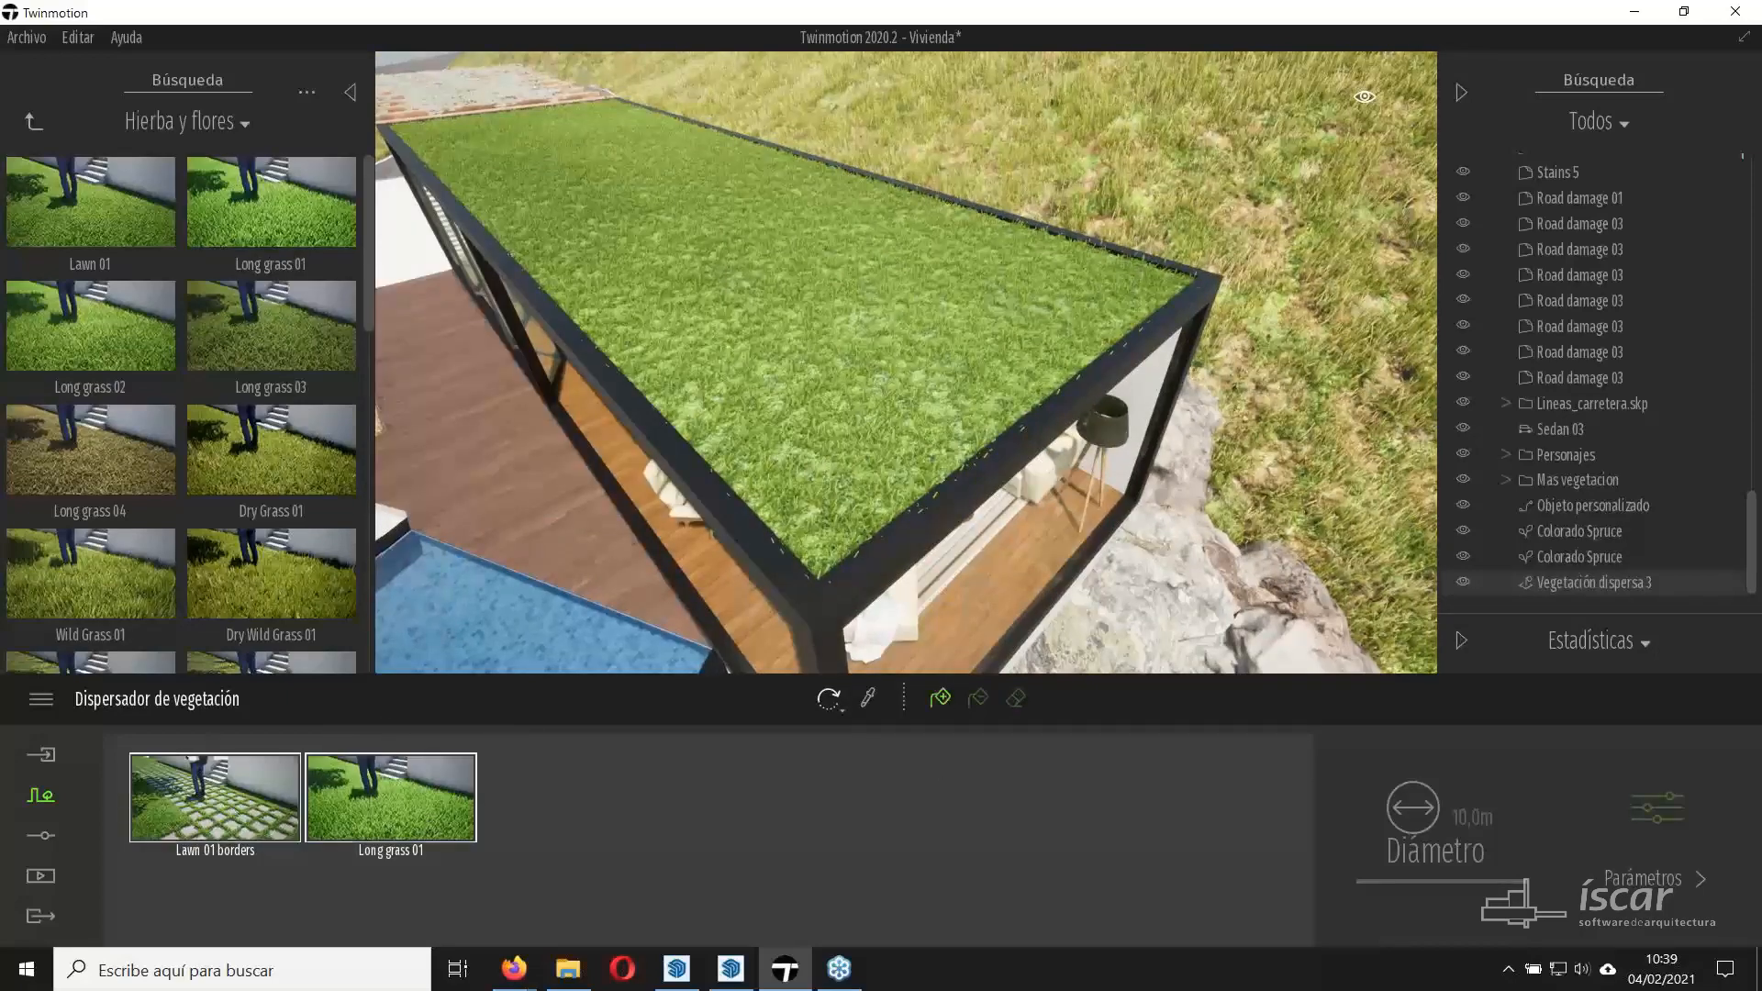
{"action": "left_click", "coordinate": [808, 396]}
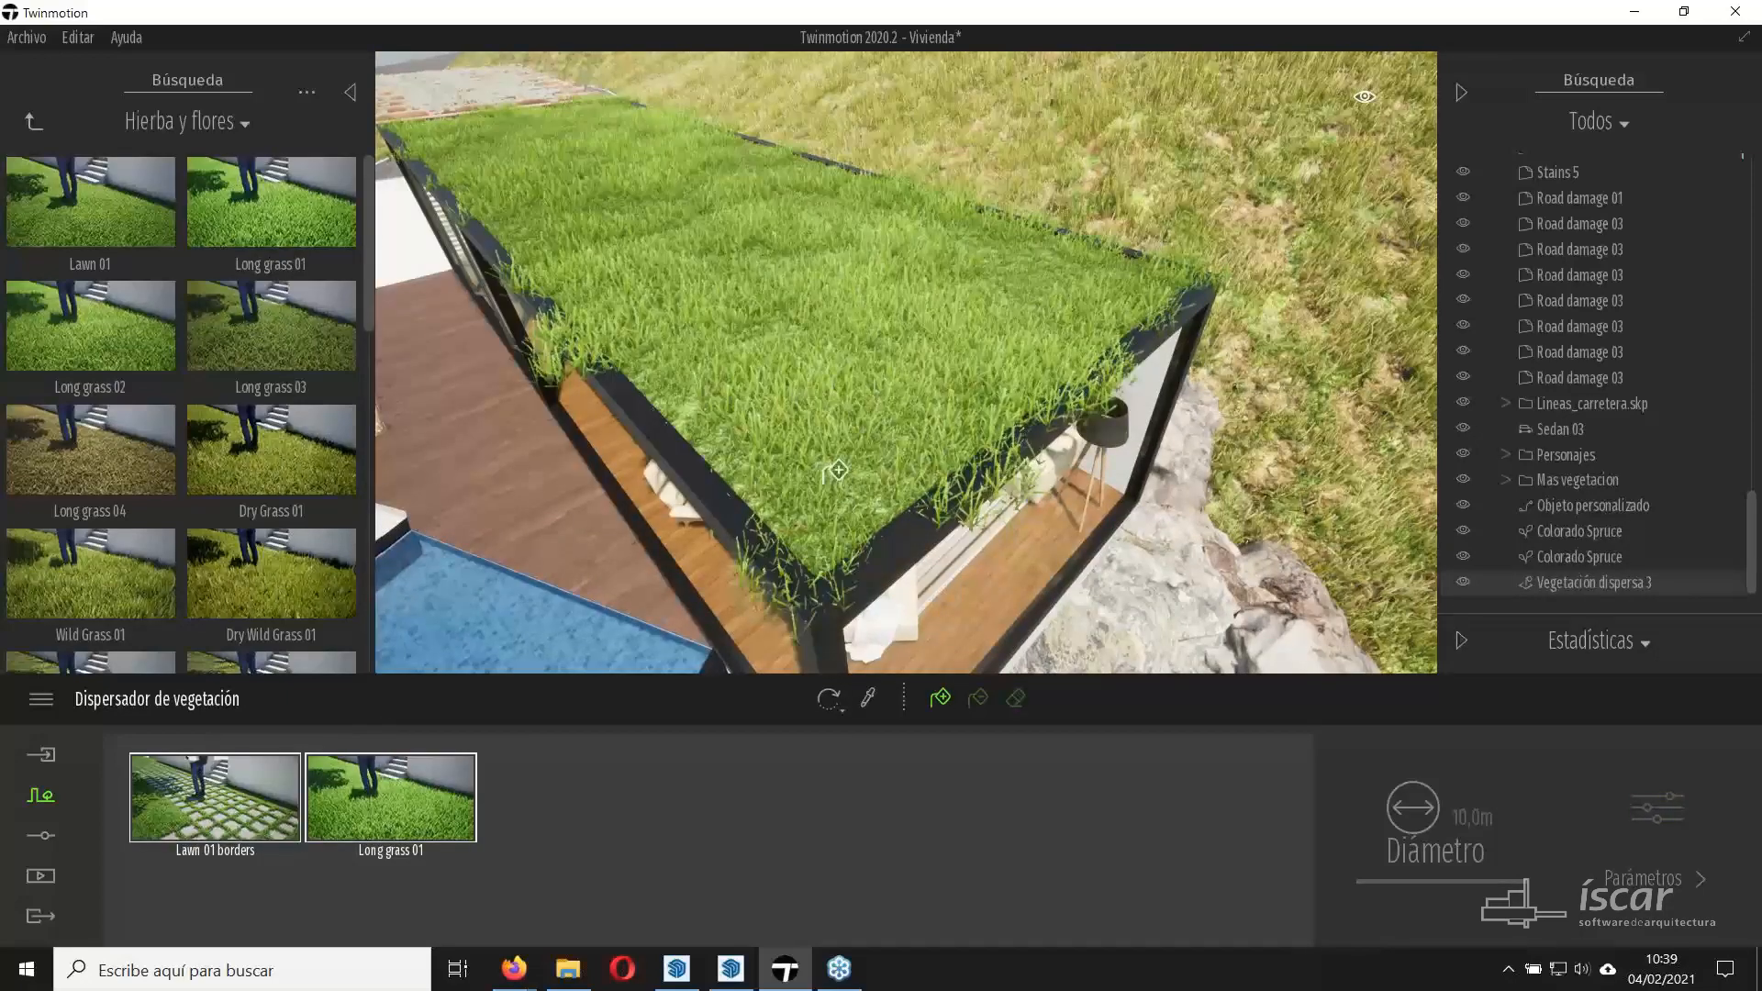
{"action": "key", "text": "ctrl+z"}
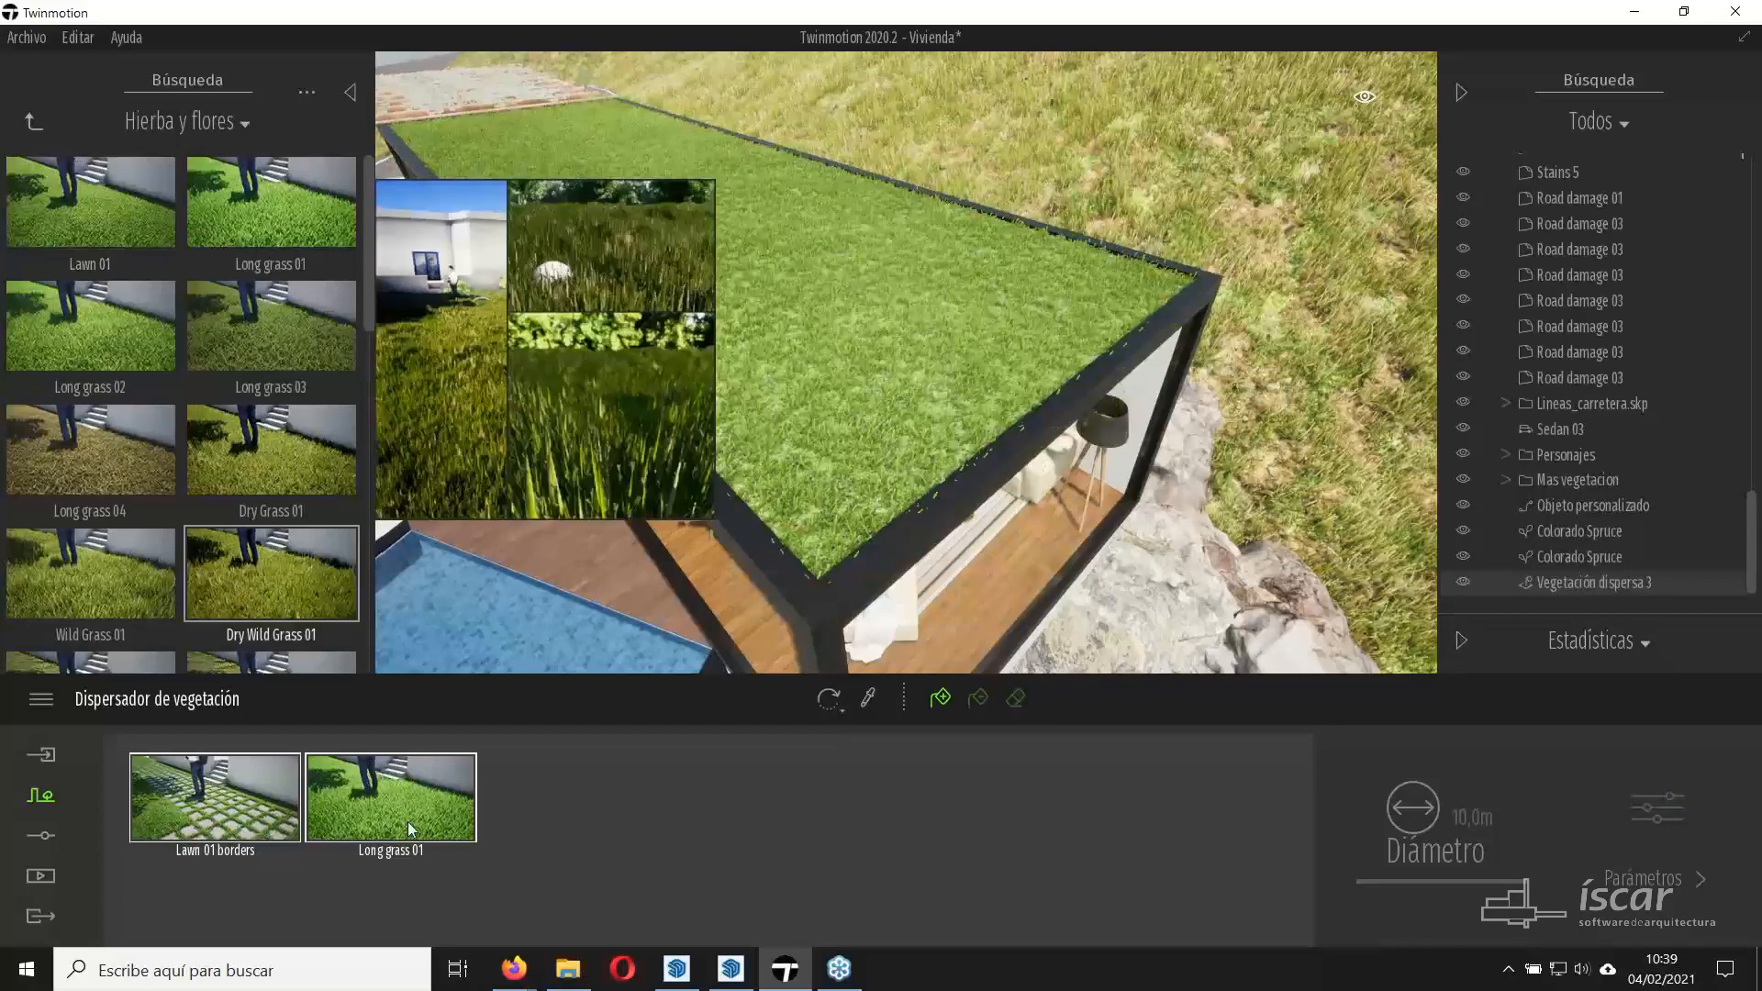
{"action": "left_click", "coordinate": [391, 742]}
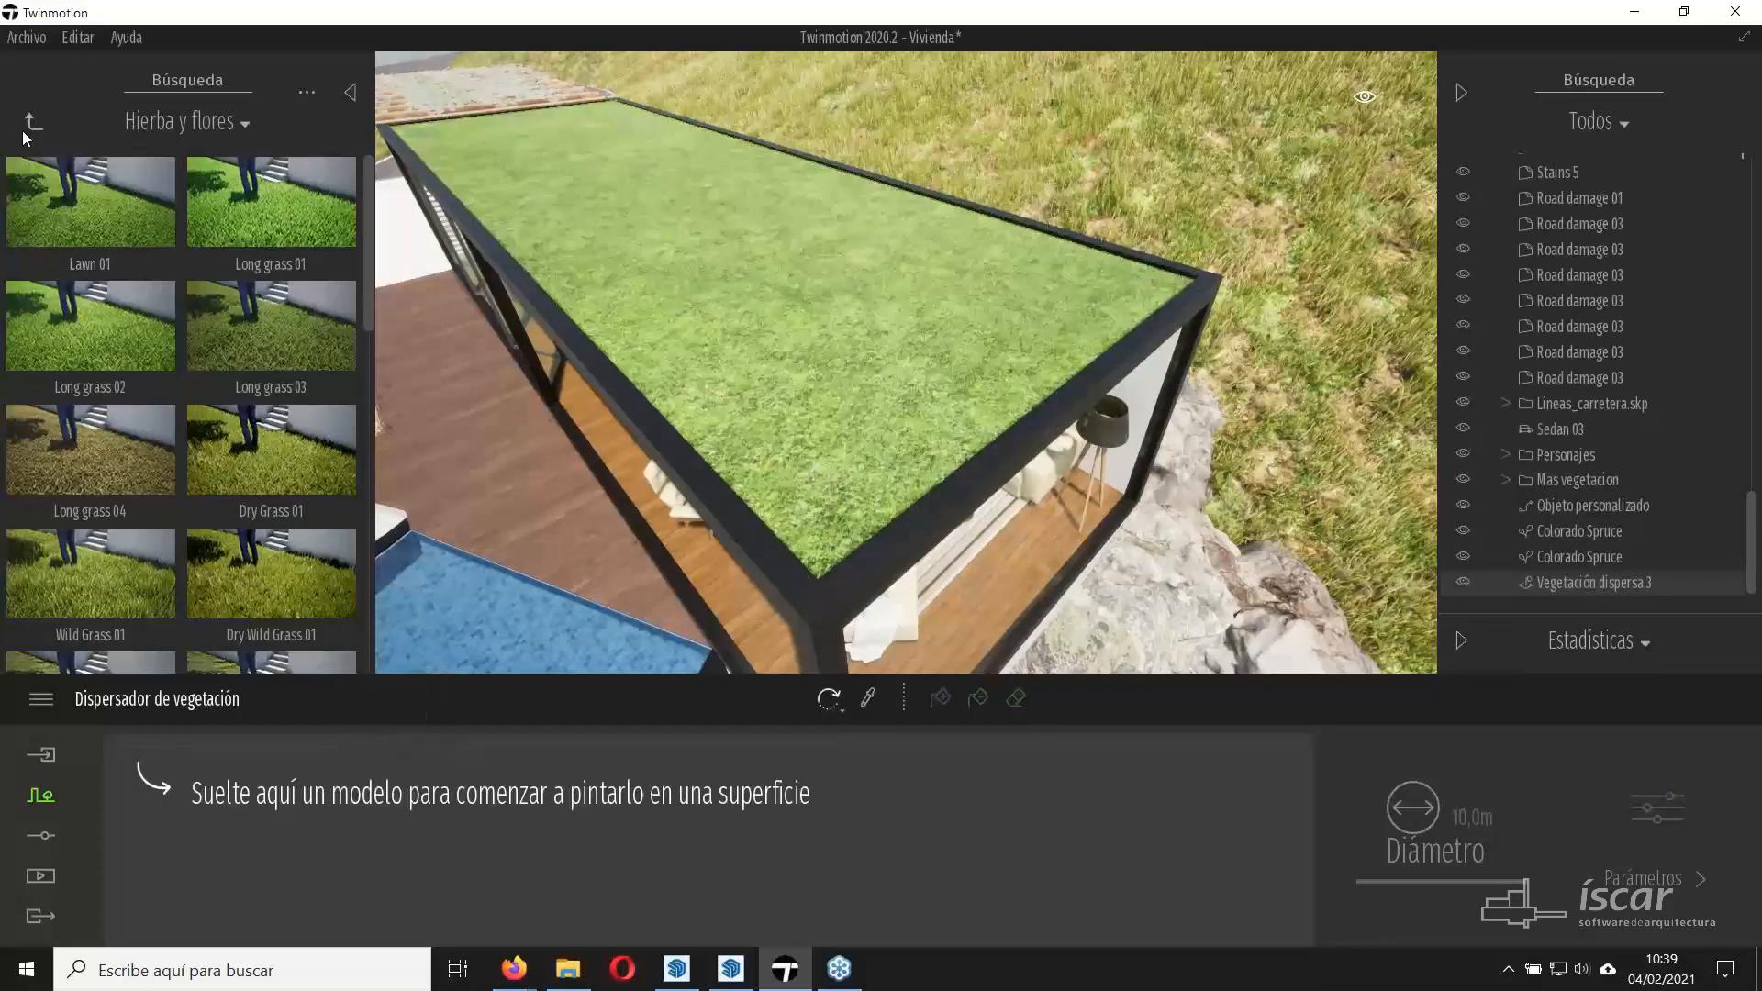
Load Long grass borders 01 and Lawn 01 borders from Detallar hierbas and scatter both over the roof.
{"action": "left_click", "coordinate": [31, 127]}
{"action": "left_click", "coordinate": [88, 495]}
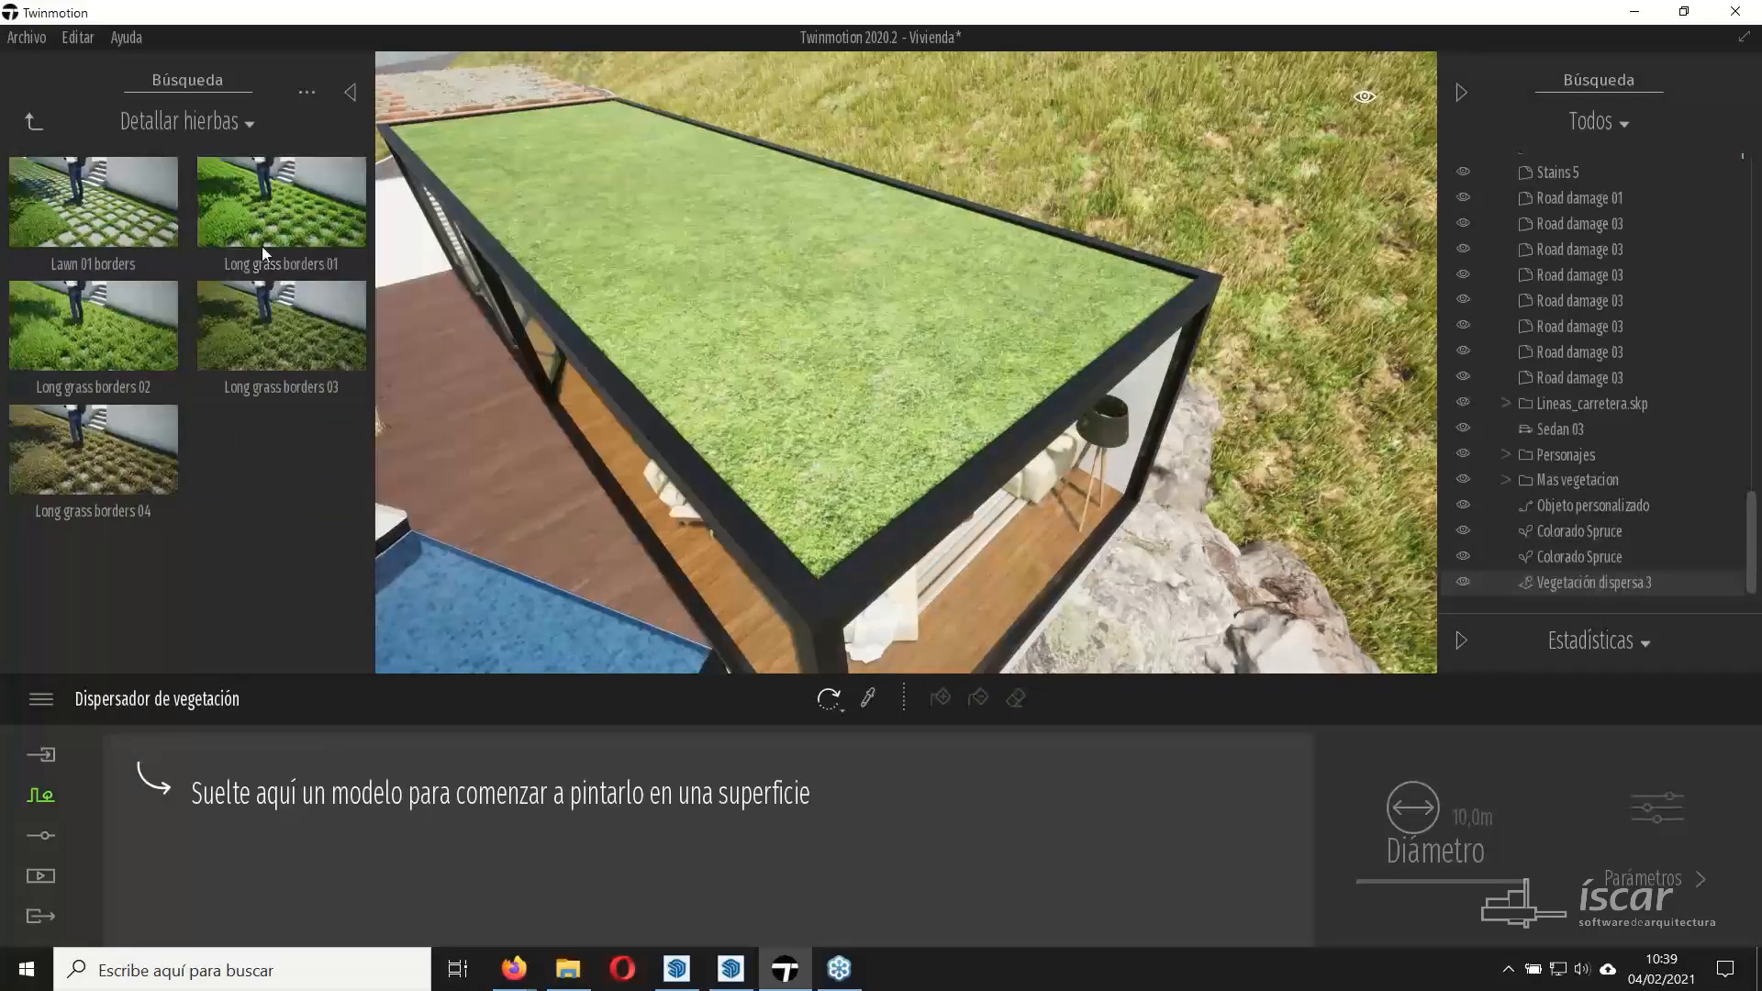
{"action": "left_click_drag", "start_coordinate": [250, 202], "coordinate": [229, 800]}
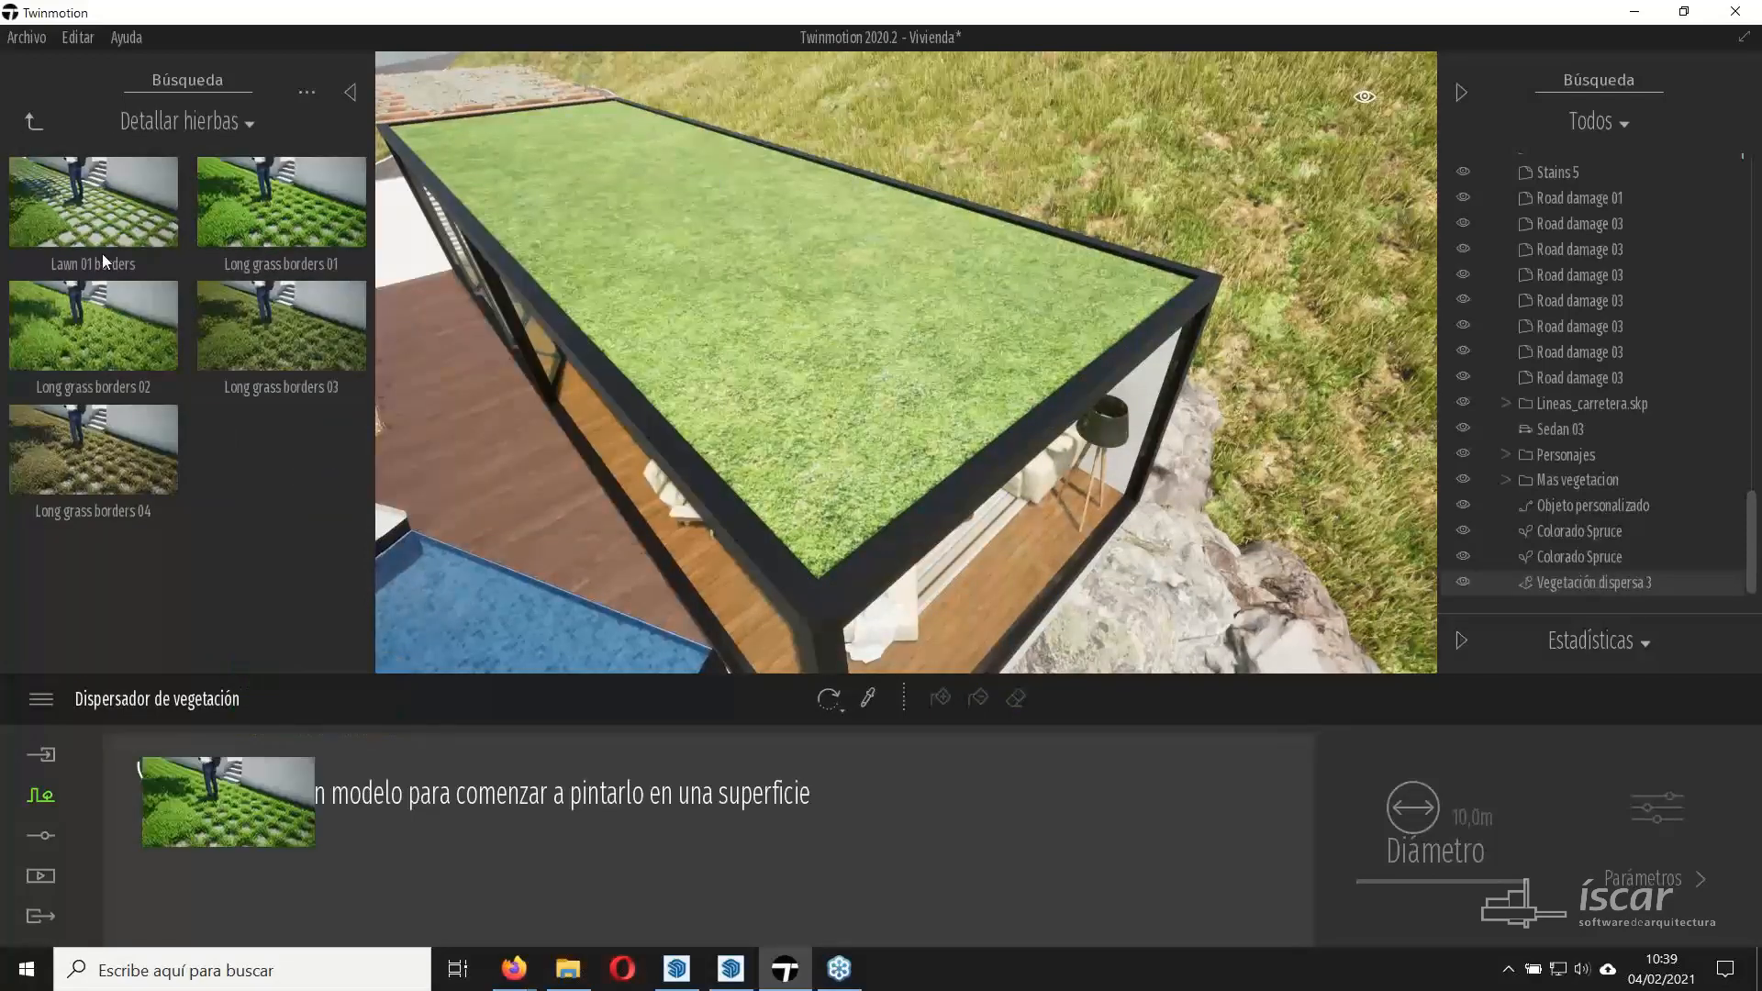
{"action": "left_click_drag", "start_coordinate": [92, 202], "coordinate": [371, 806]}
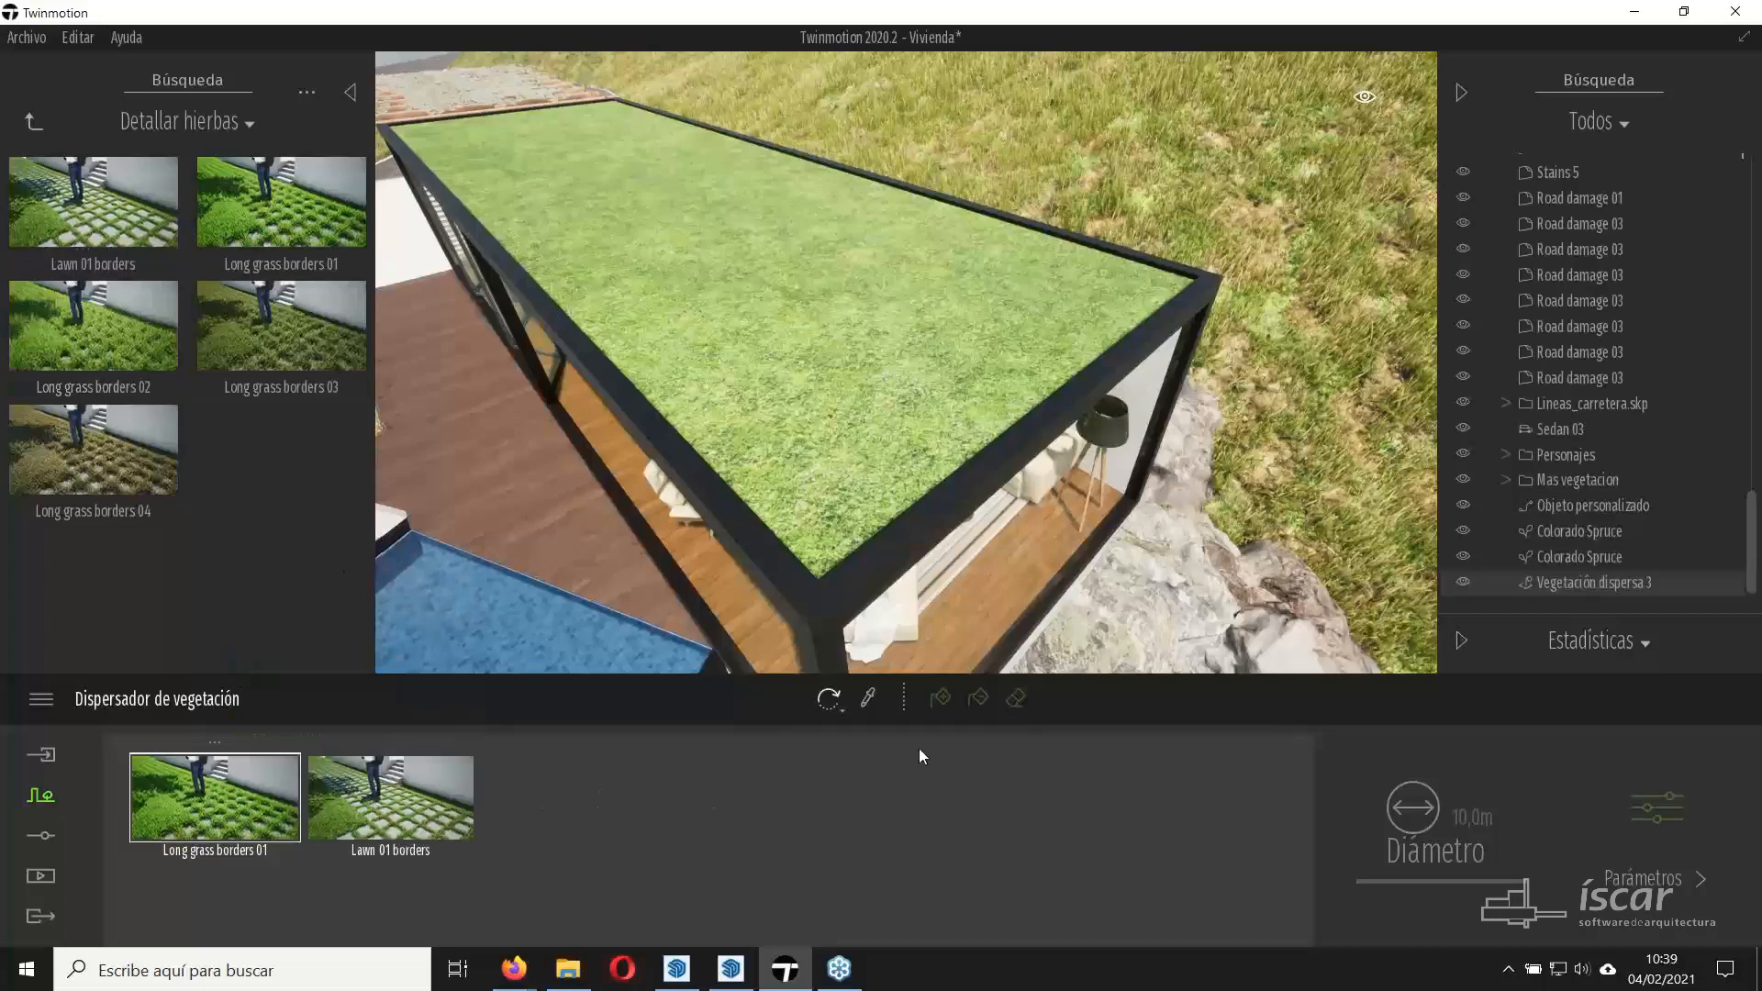
{"action": "left_click", "coordinate": [940, 699]}
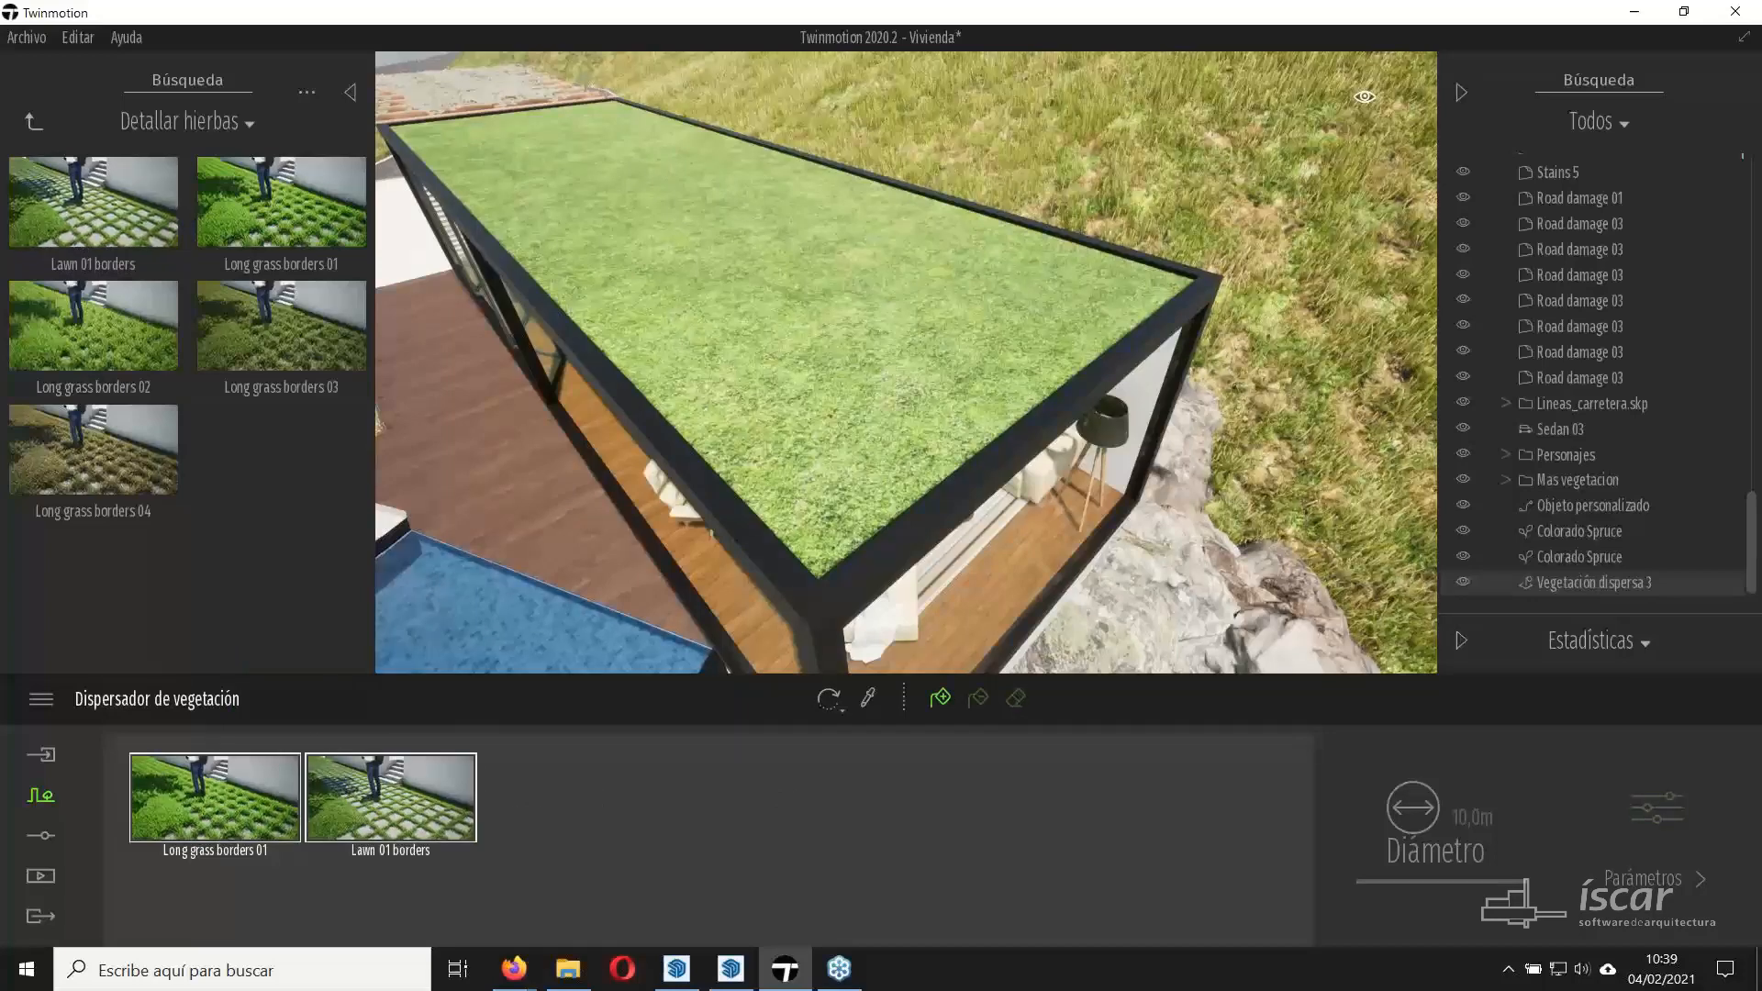
{"action": "left_click", "coordinate": [804, 336]}
Examine the scattered roof grass along the roof edges, close up and from farther around the house.
{"action": "mouse_move", "coordinate": [1003, 425]}
{"action": "middle_mouse_down"}
{"action": "mouse_move", "coordinate": [872, 376]}
{"action": "mouse_move", "coordinate": [900, 403]}
{"action": "mouse_move", "coordinate": [854, 422]}
{"action": "mouse_move", "coordinate": [927, 446]}
{"action": "middle_mouse_up"}
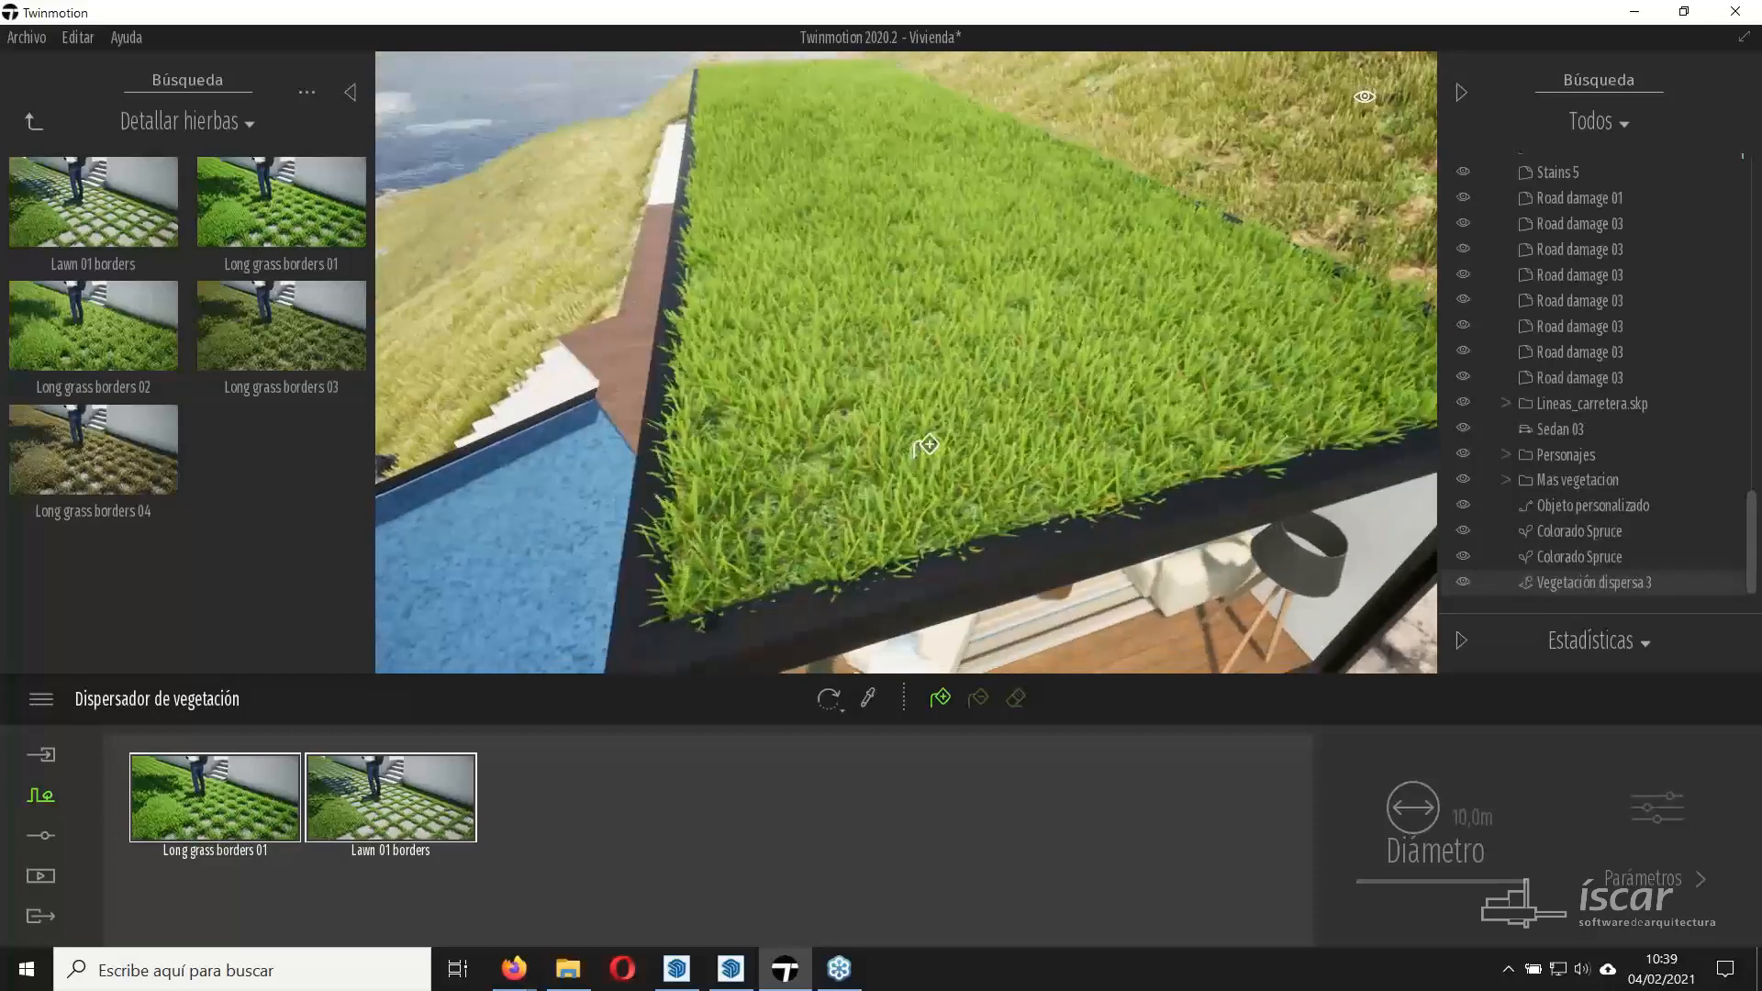
{"action": "scroll", "coordinate": [861, 354], "scroll_direction": "down", "scroll_amount": 1}
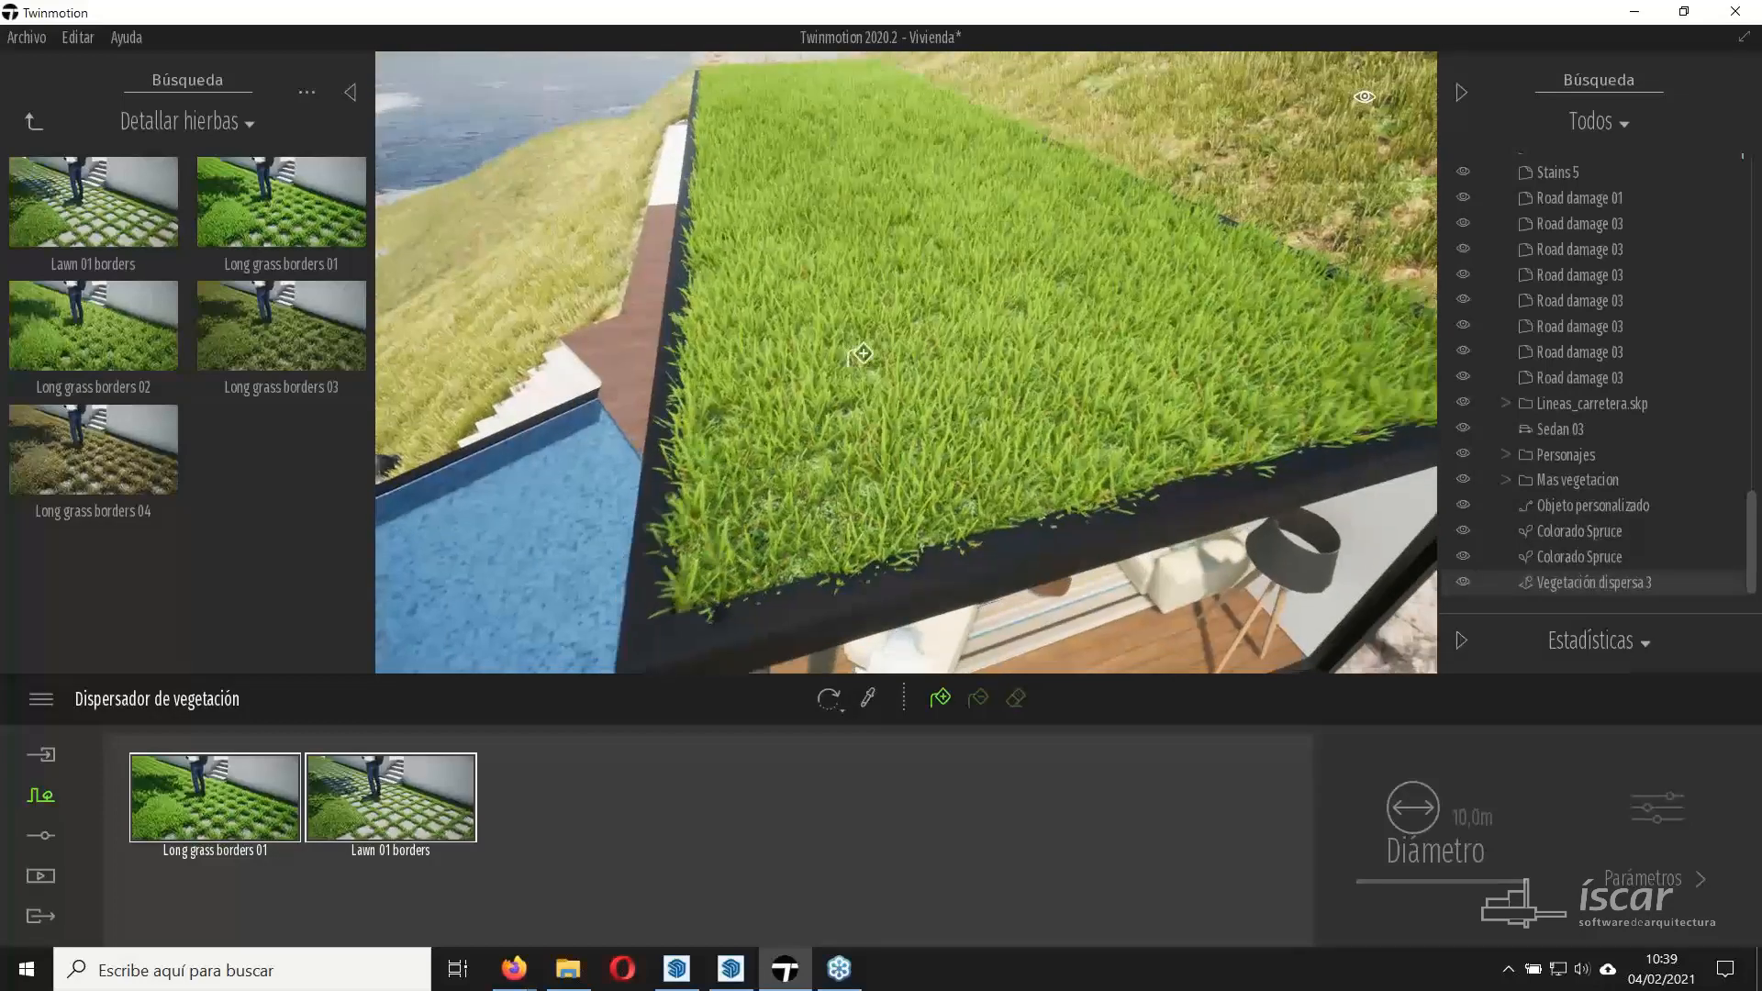
{"action": "scroll", "coordinate": [861, 353], "scroll_direction": "down", "scroll_amount": 5}
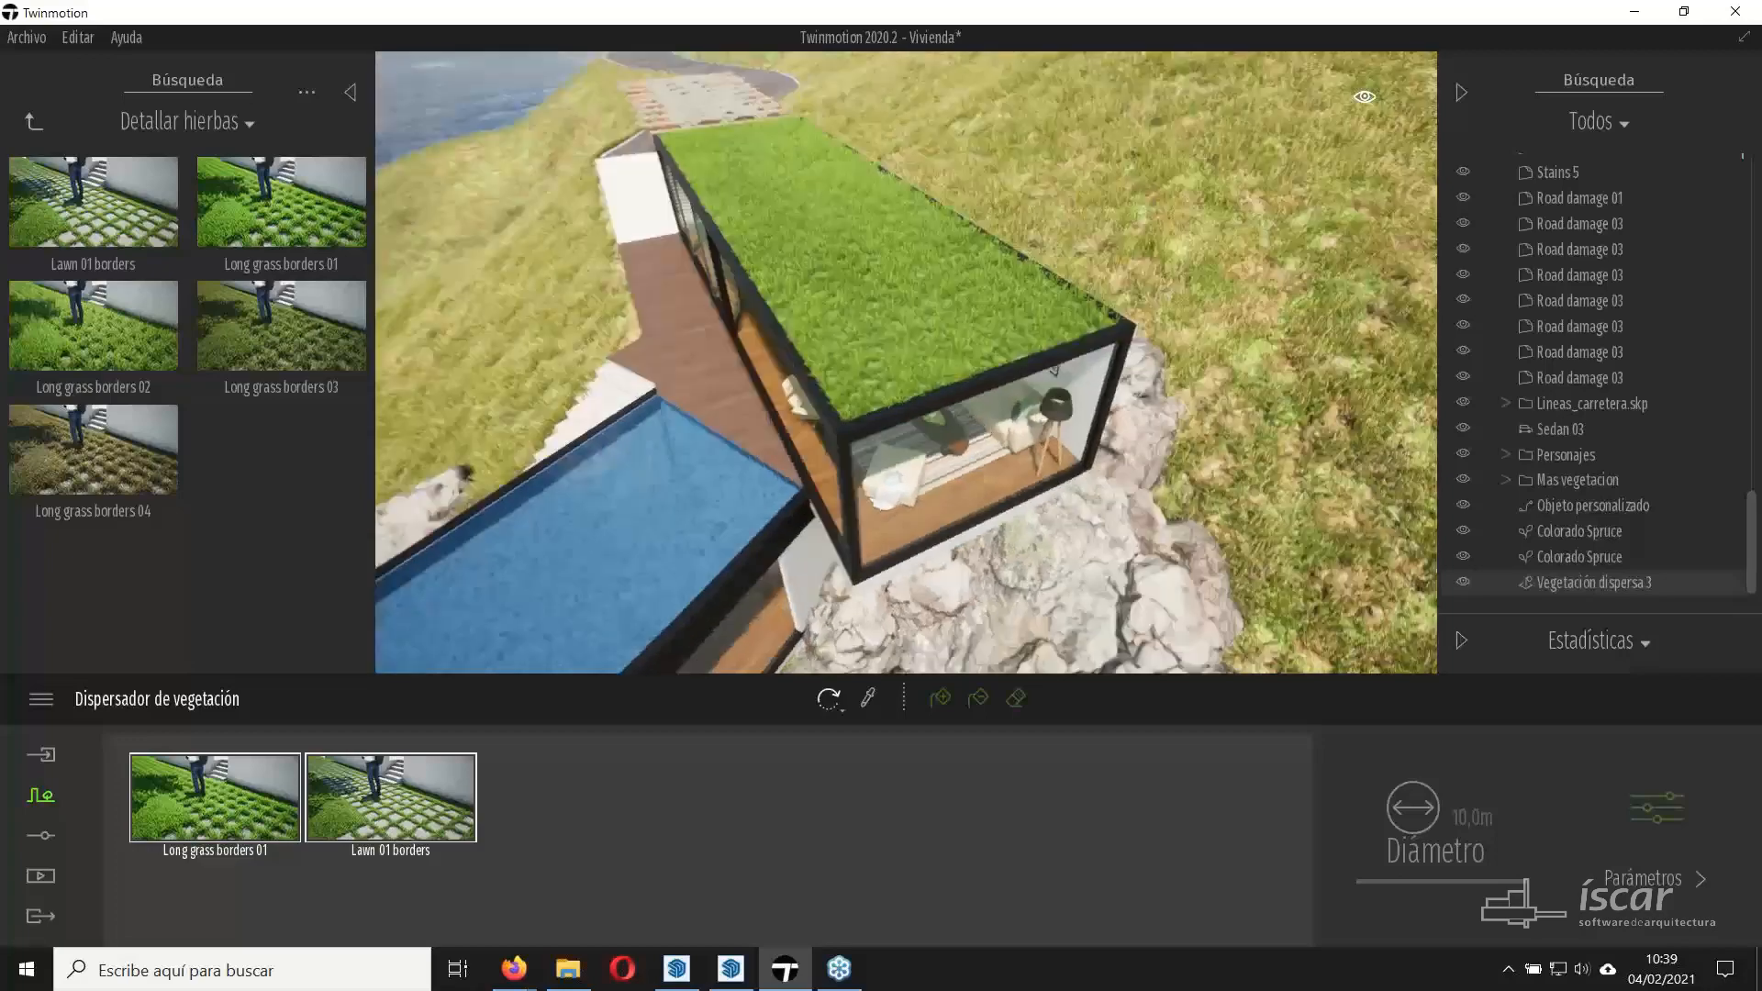
{"action": "middle_click_drag", "start_coordinate": [861, 353], "coordinate": [416, 450], "text": "shift"}
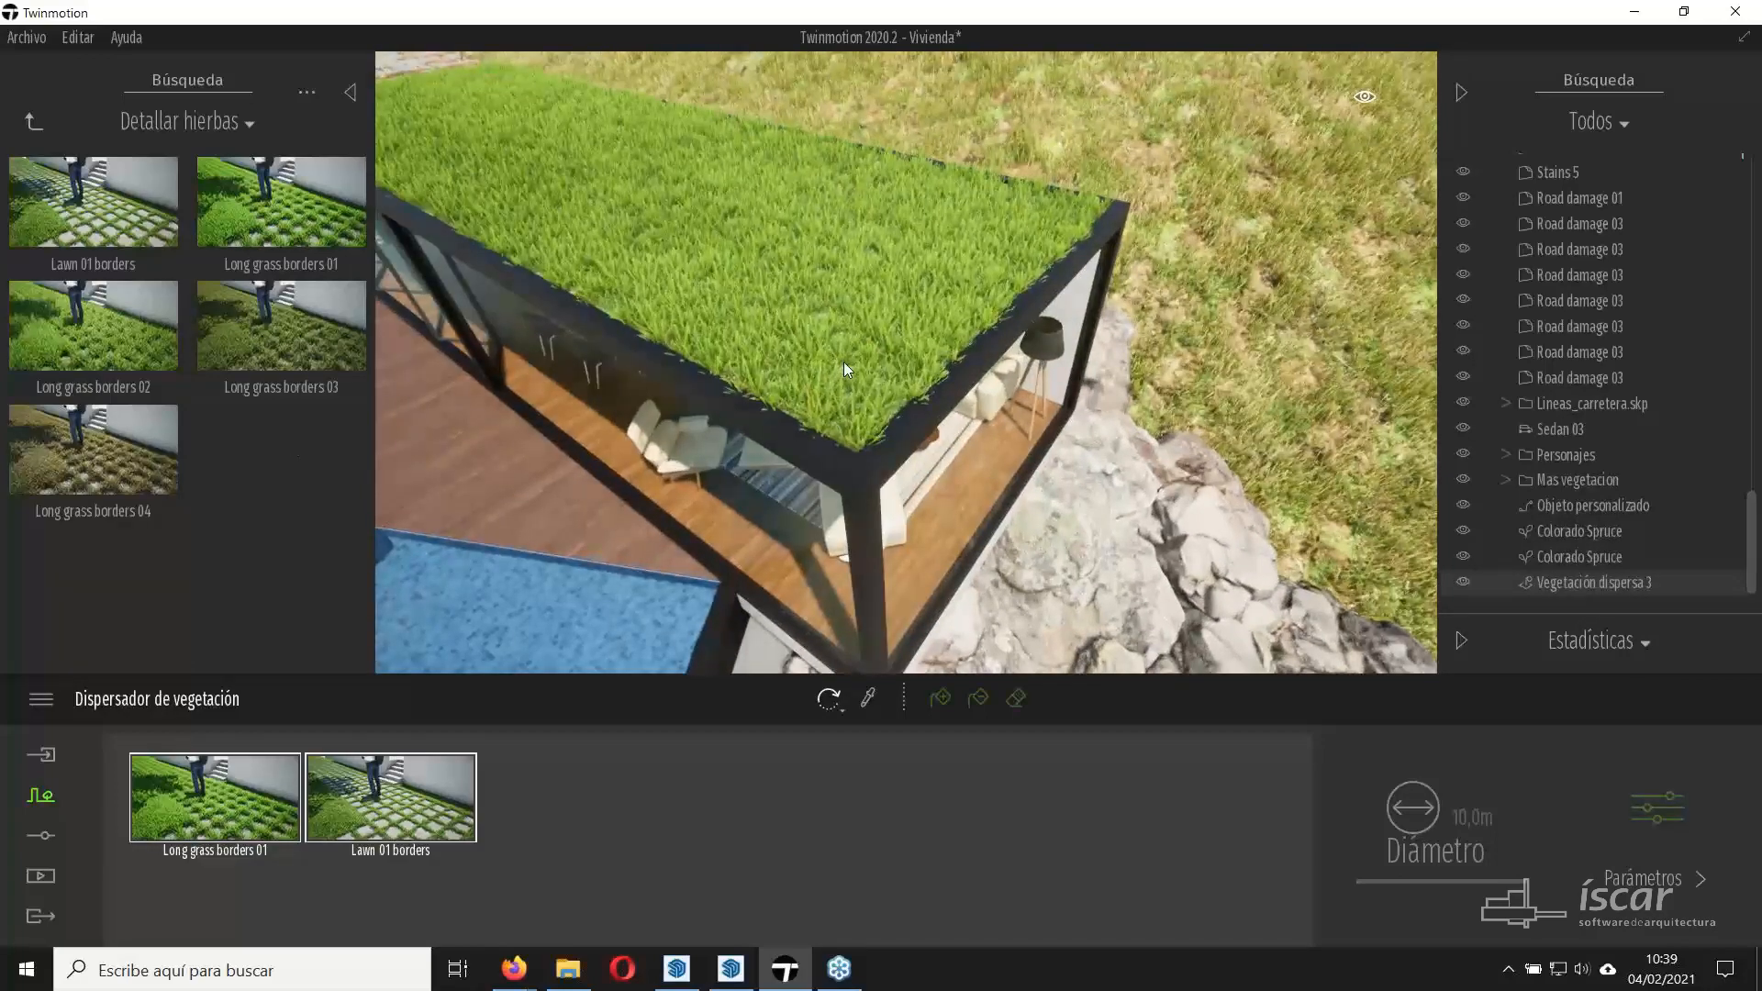
{"action": "right_click_drag", "start_coordinate": [844, 362], "coordinate": [758, 330]}
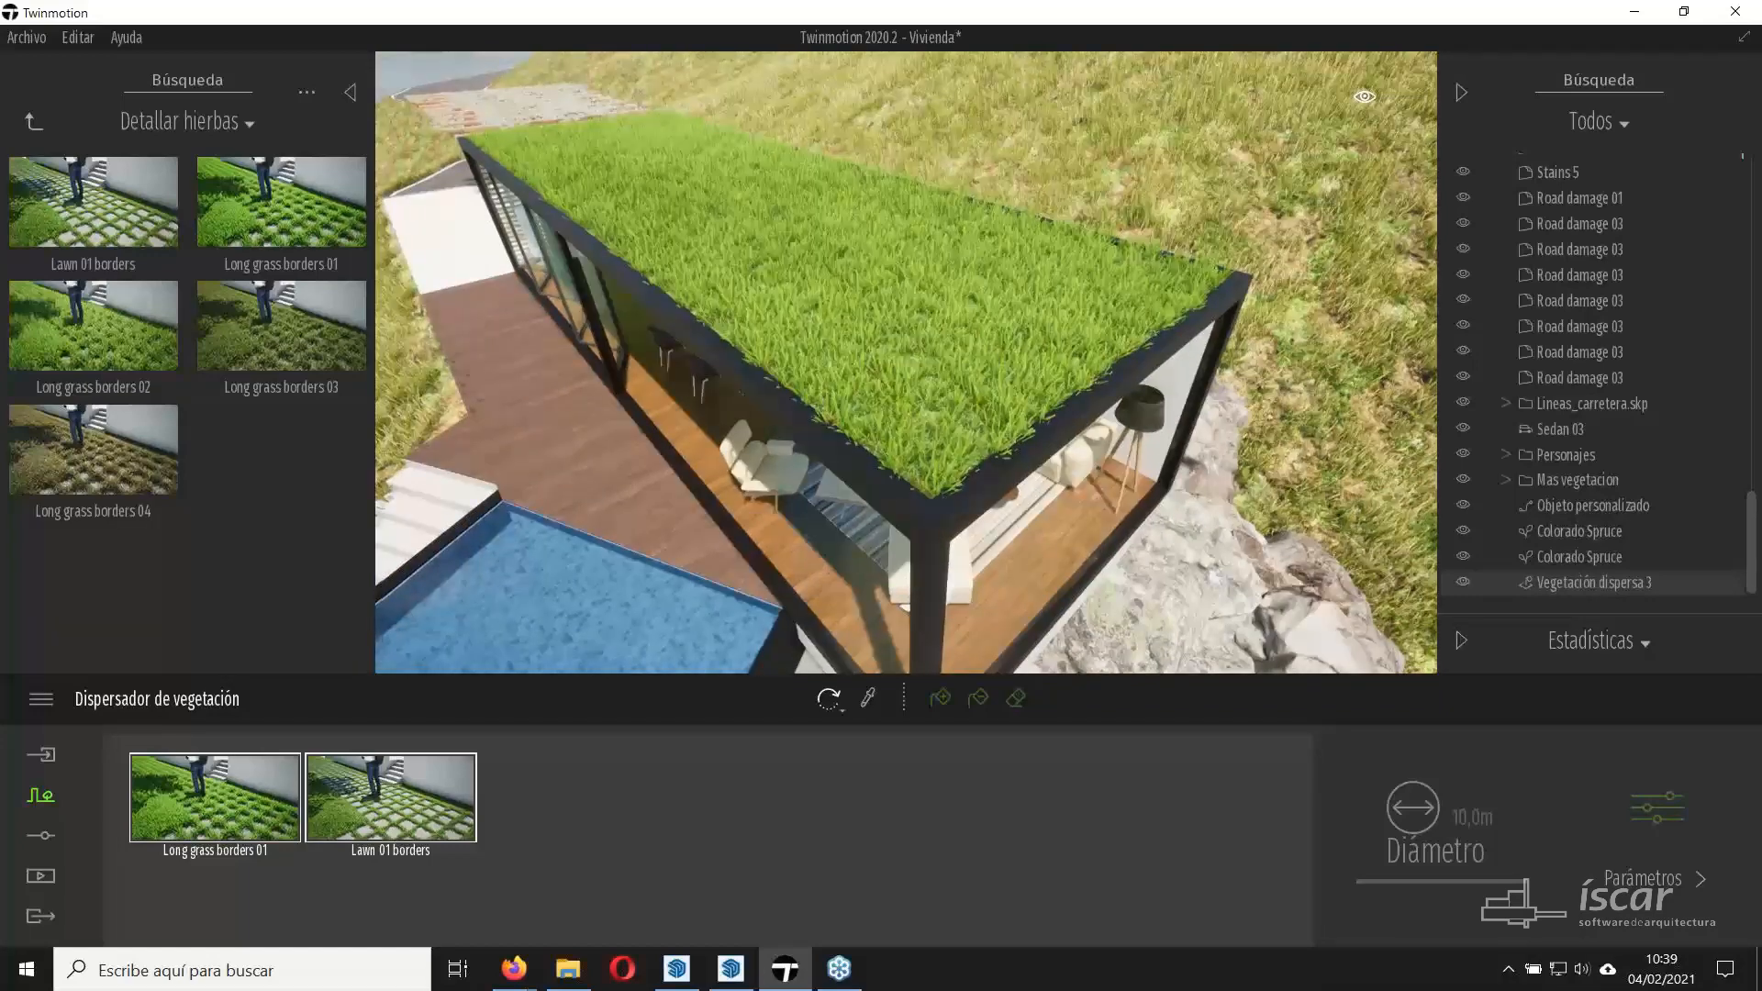
{"action": "right_click_drag", "start_coordinate": [927, 316], "coordinate": [925, 292]}
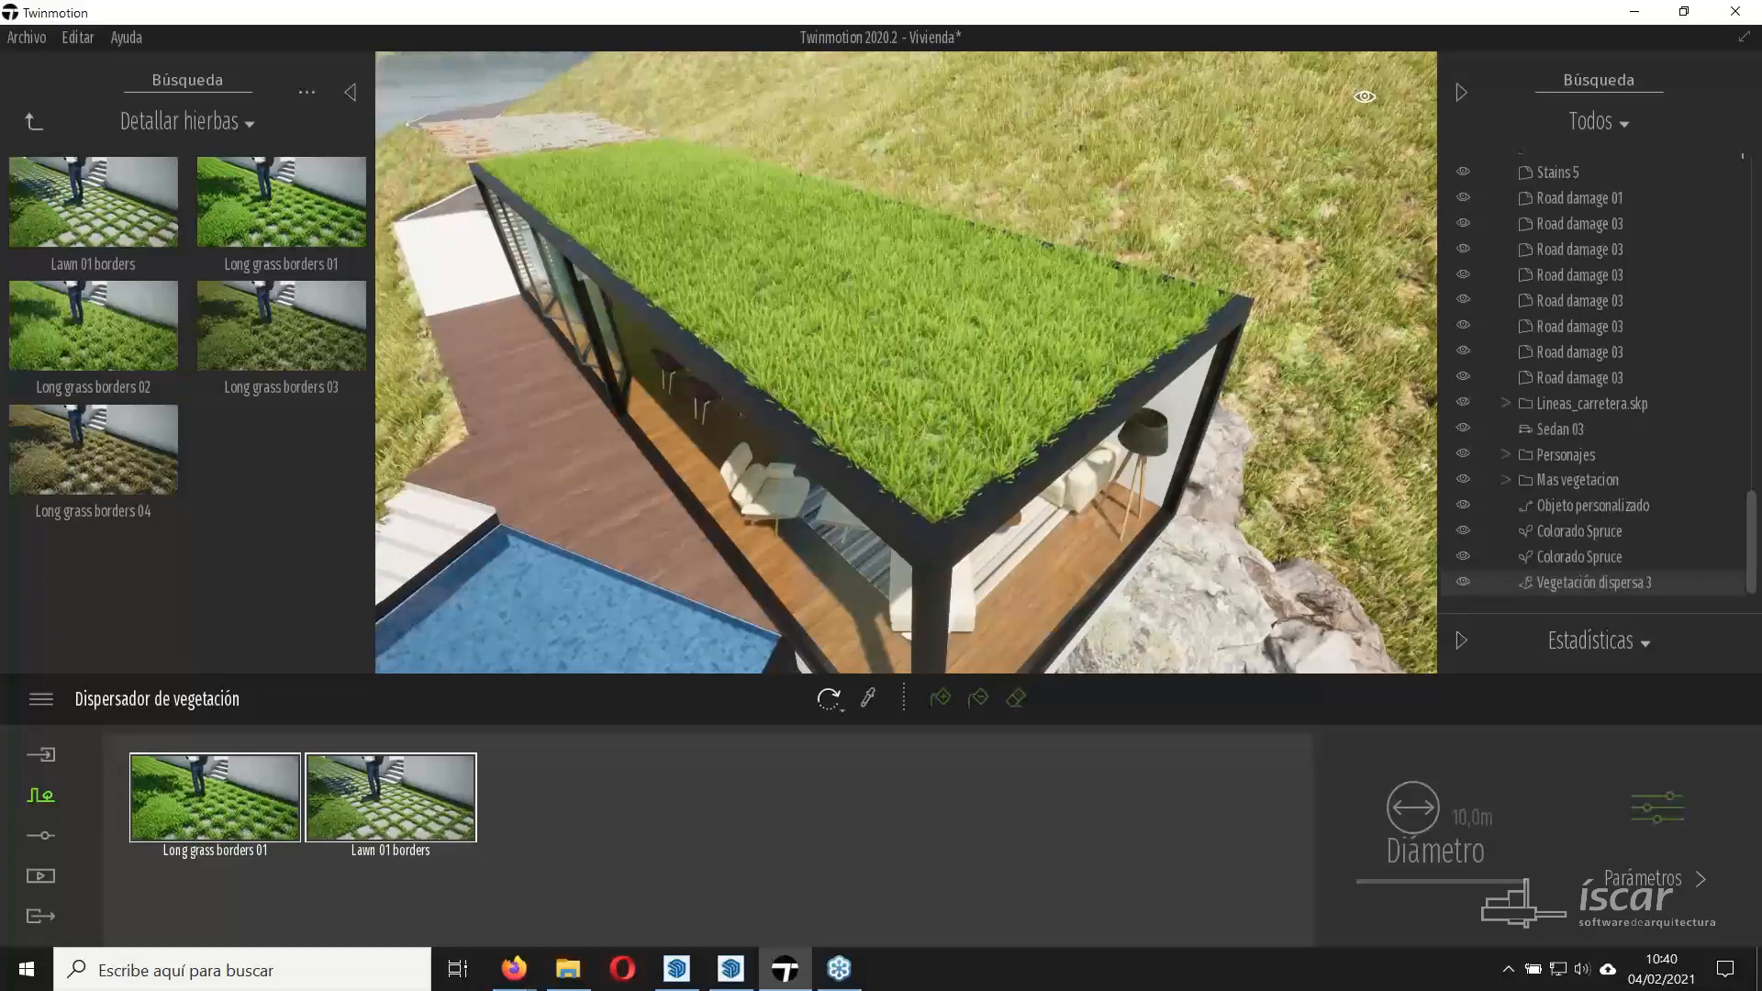
{"action": "middle_click_drag", "start_coordinate": [1119, 299], "coordinate": [1087, 188], "text": "shift"}
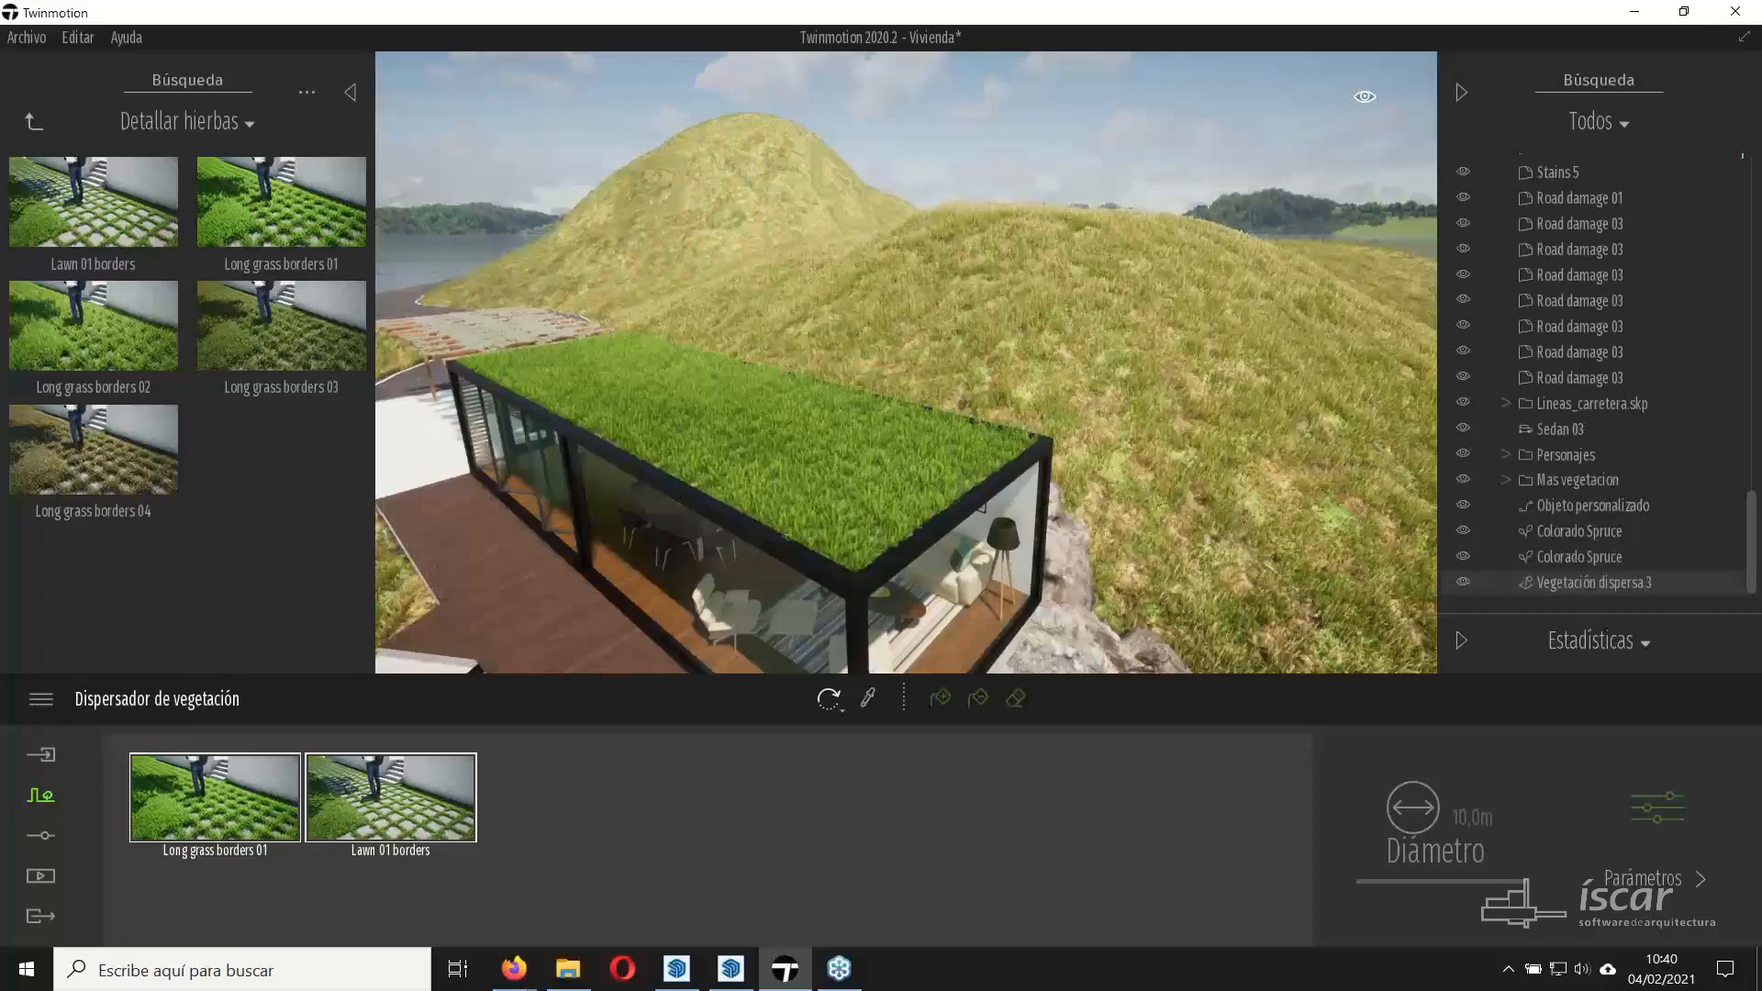
{"action": "right_click_drag", "start_coordinate": [1088, 188], "coordinate": [1103, 197]}
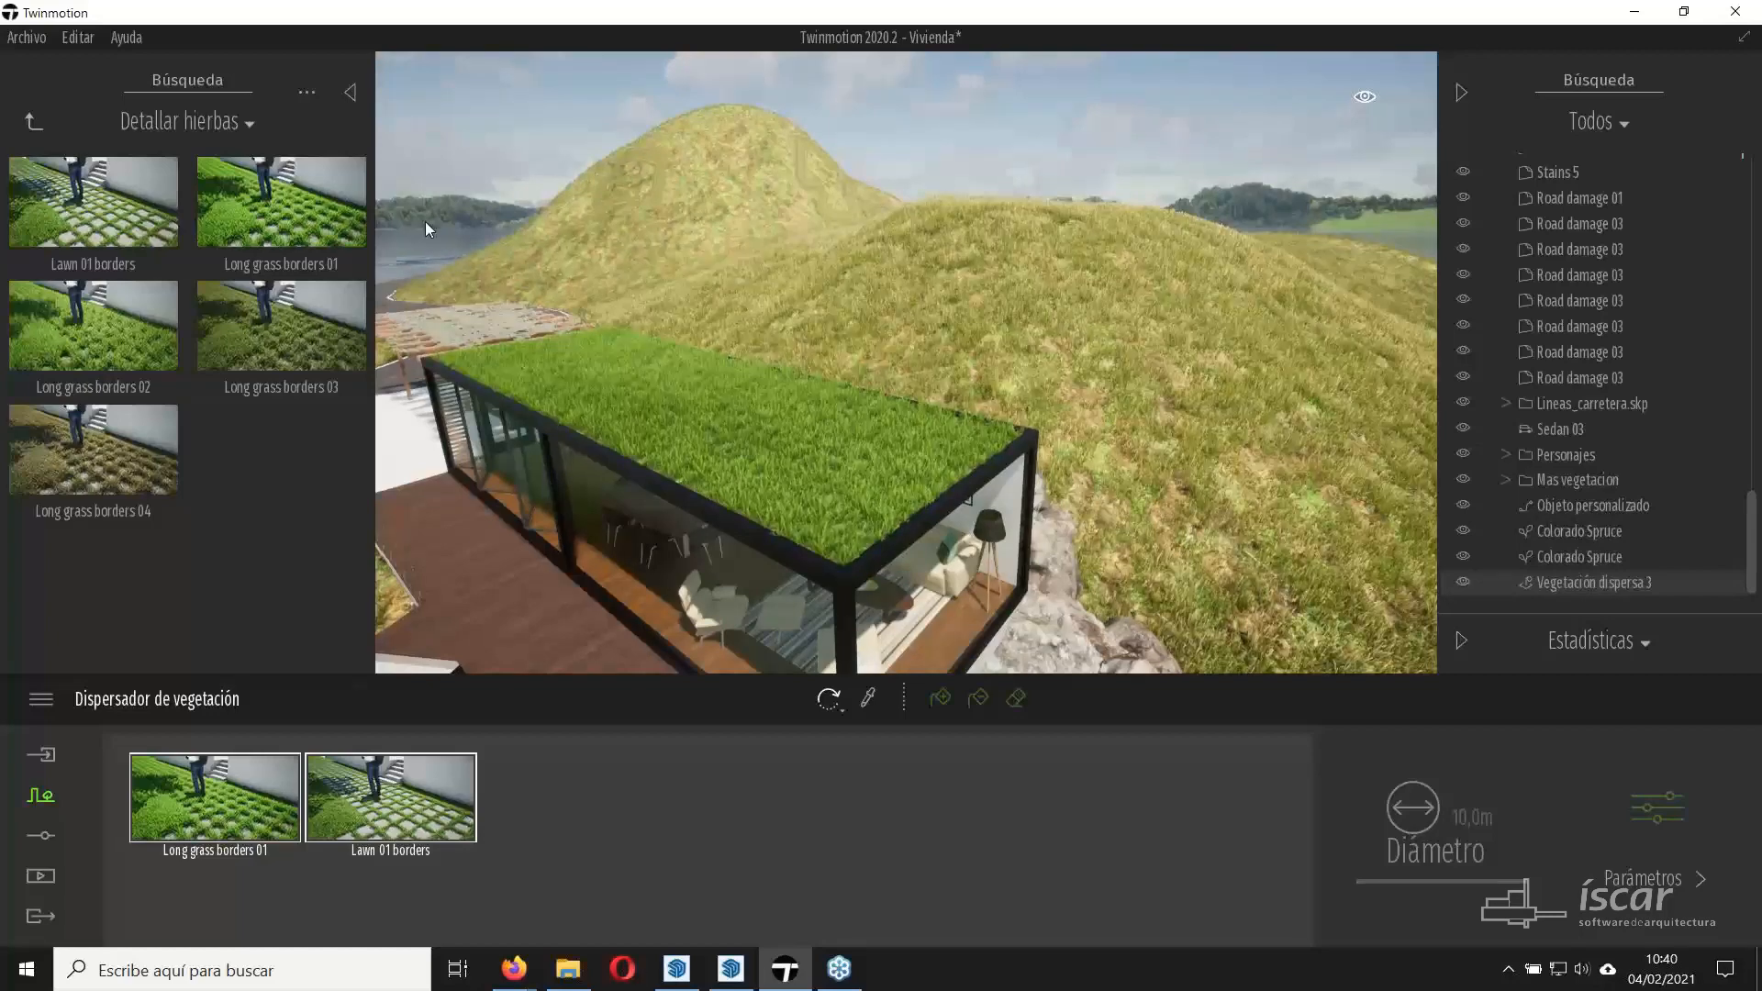
Deselect the roof grass and restart the vegetation scatter tool with an empty model set.
{"action": "left_click", "coordinate": [349, 95]}
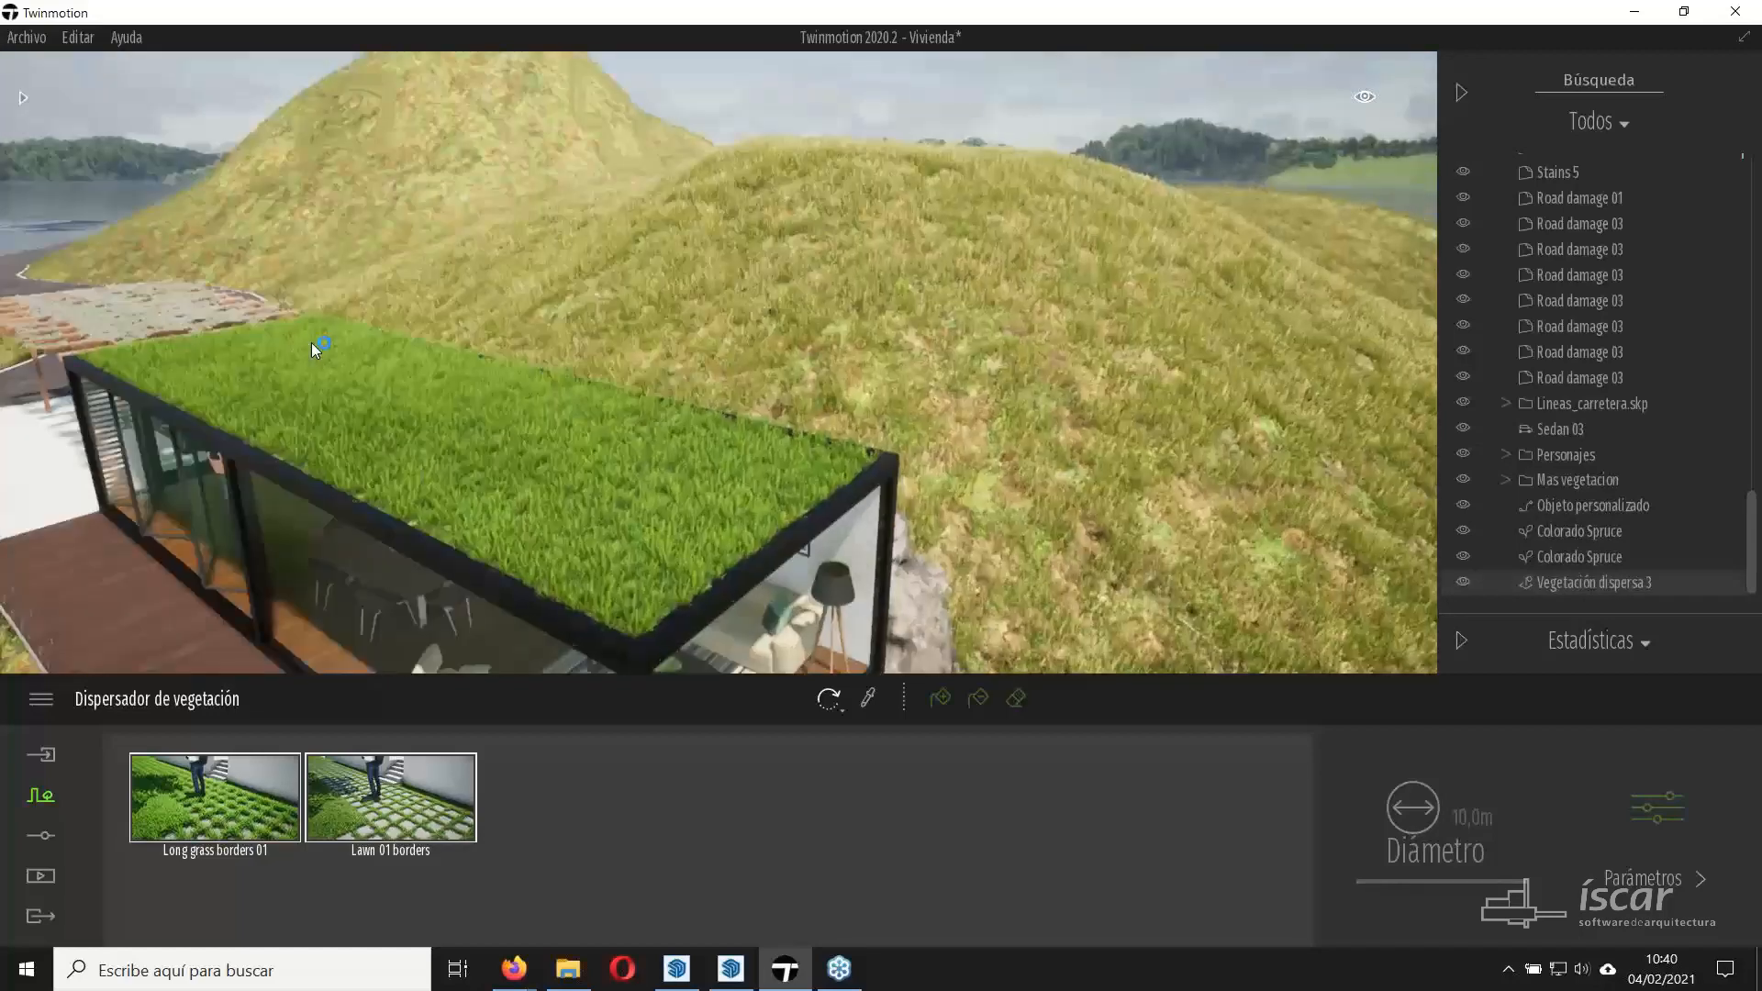
{"action": "left_click", "coordinate": [41, 795]}
{"action": "left_click", "coordinate": [1026, 810]}
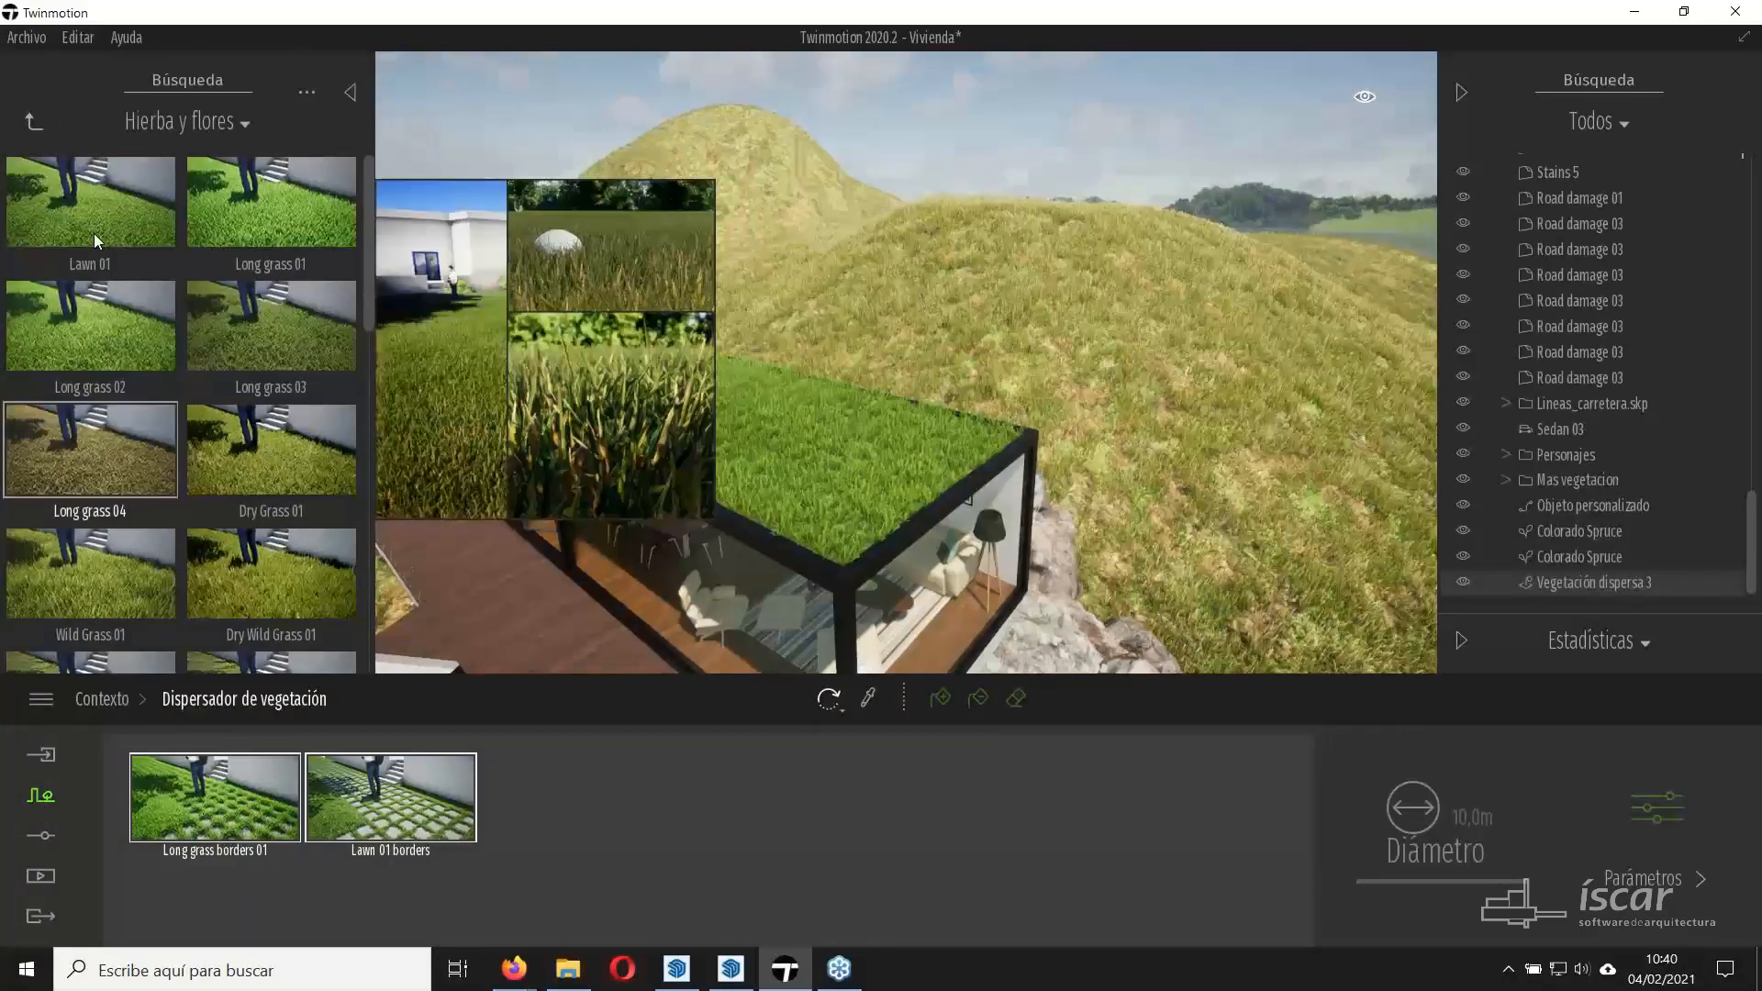
{"action": "left_click", "coordinate": [1027, 83]}
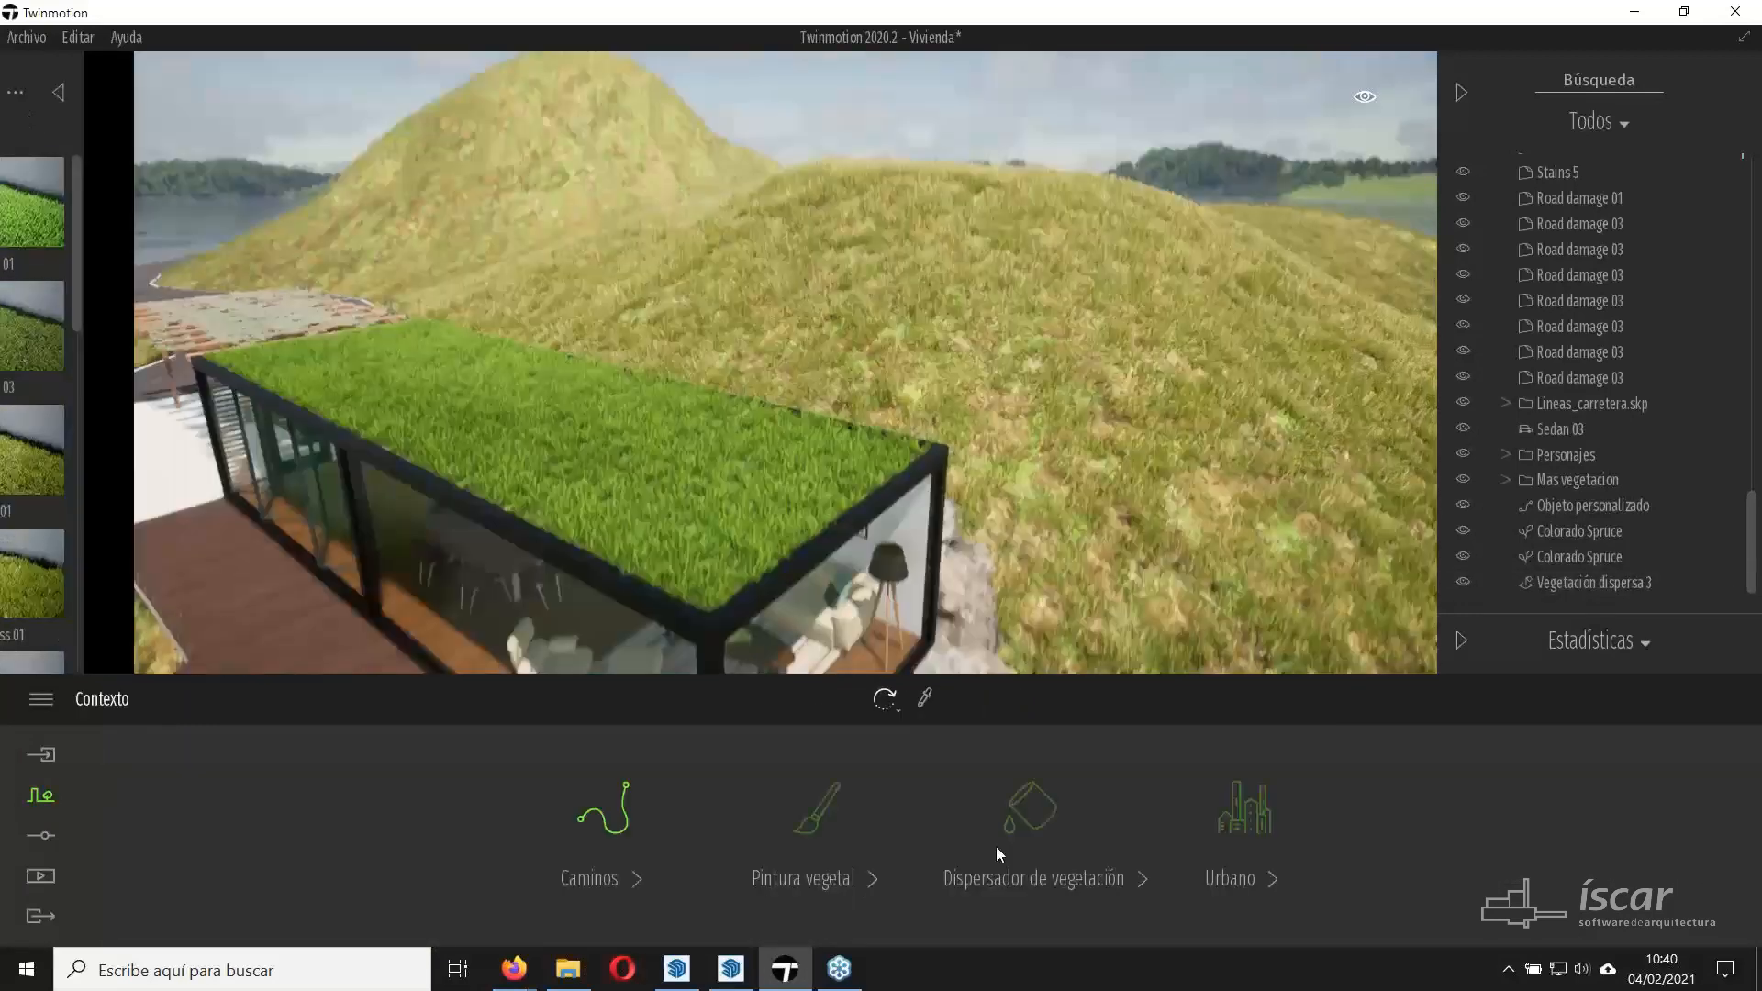
{"action": "left_click", "coordinate": [995, 846]}
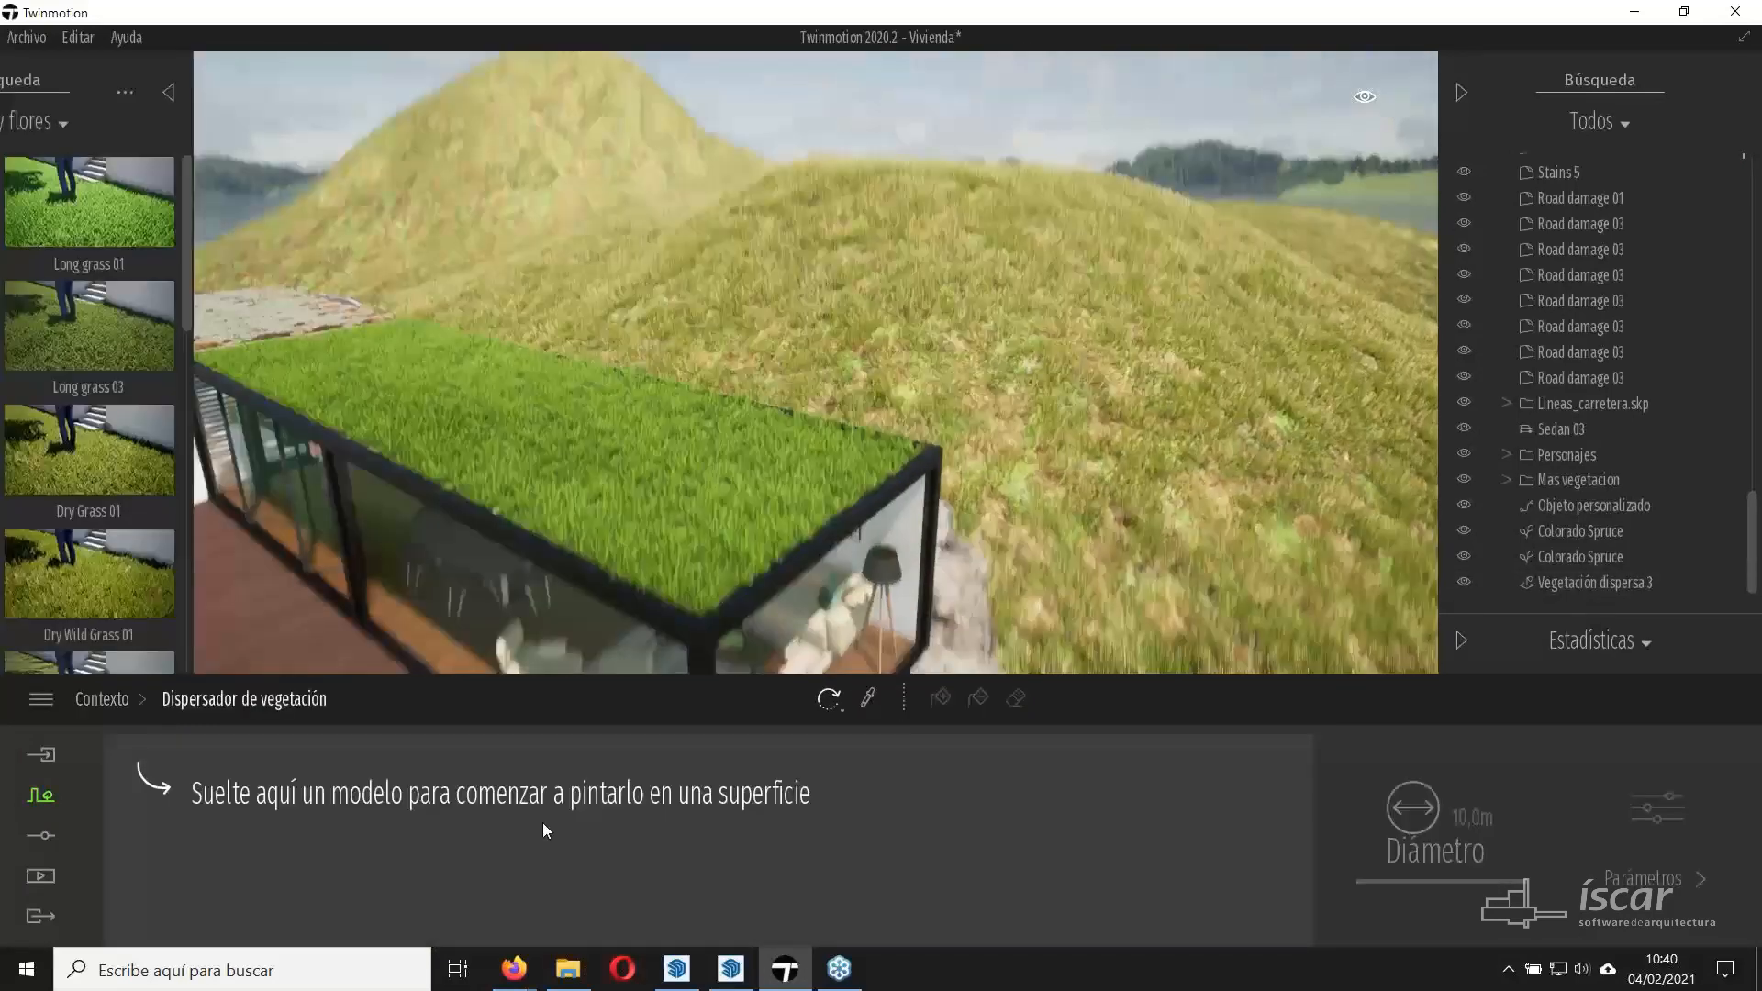
Load Colorado Spruce and Mugo Pine from the Árboles category into the scatter tool and select both.
{"action": "left_click", "coordinate": [32, 125]}
{"action": "left_click", "coordinate": [282, 233]}
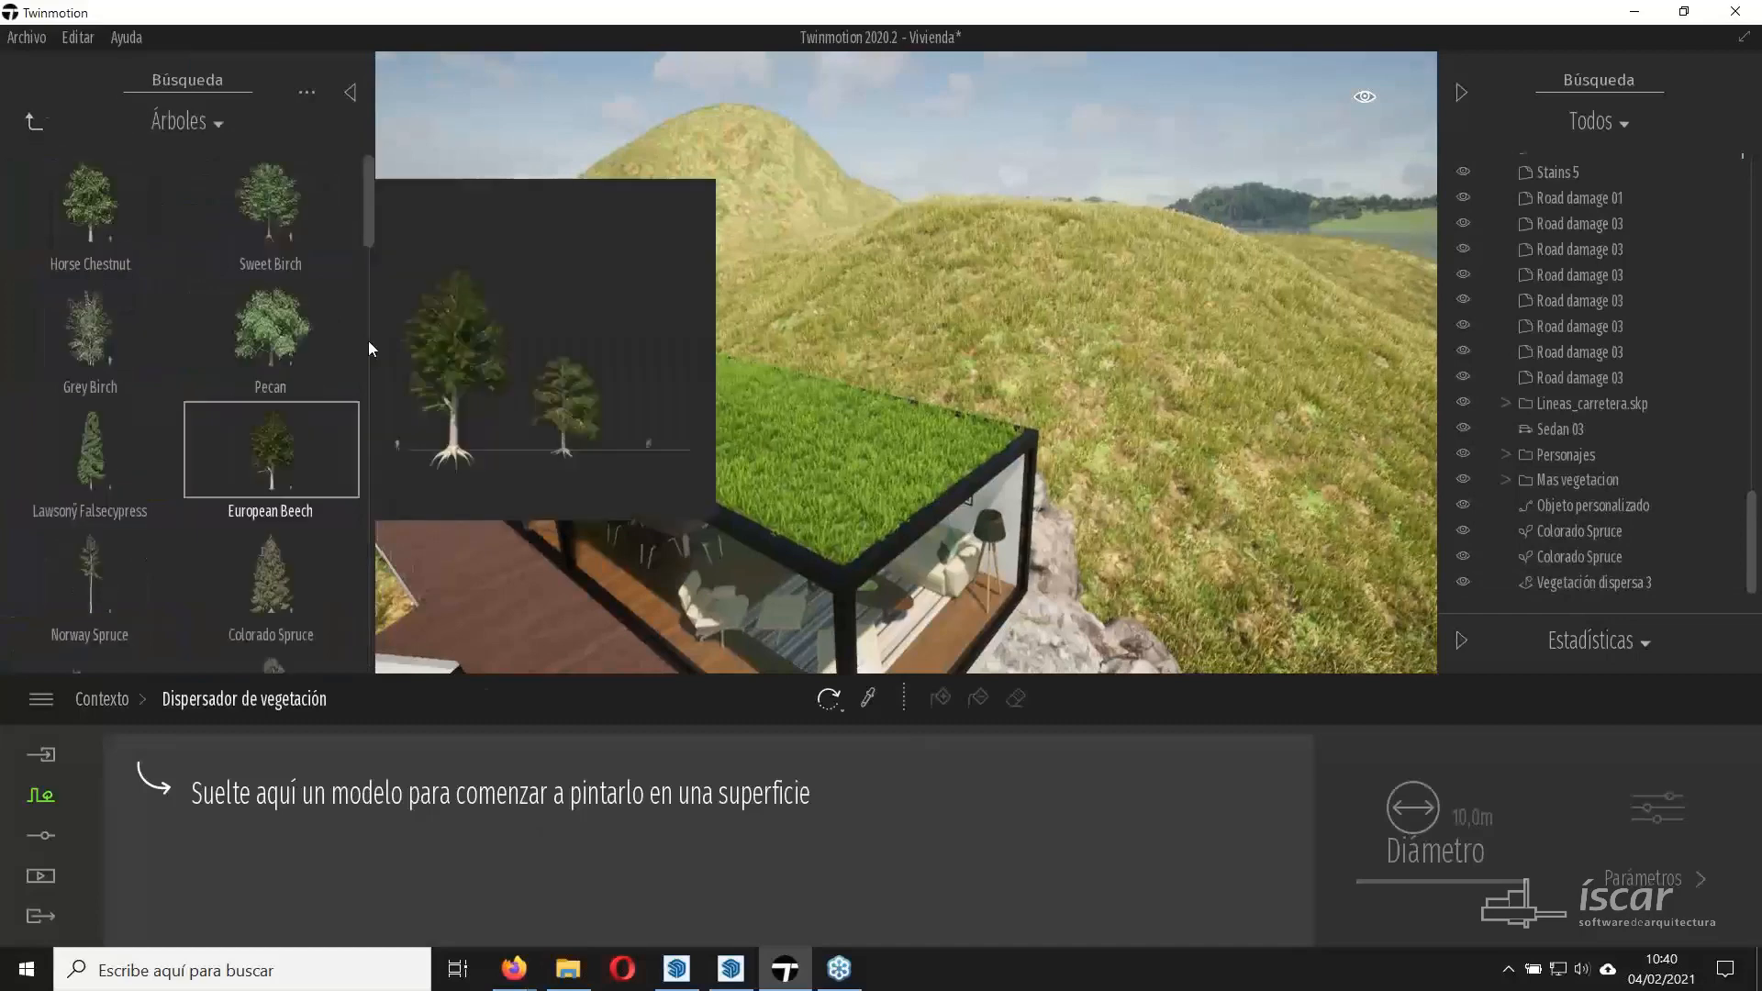
{"action": "left_click_drag", "start_coordinate": [248, 631], "coordinate": [334, 782]}
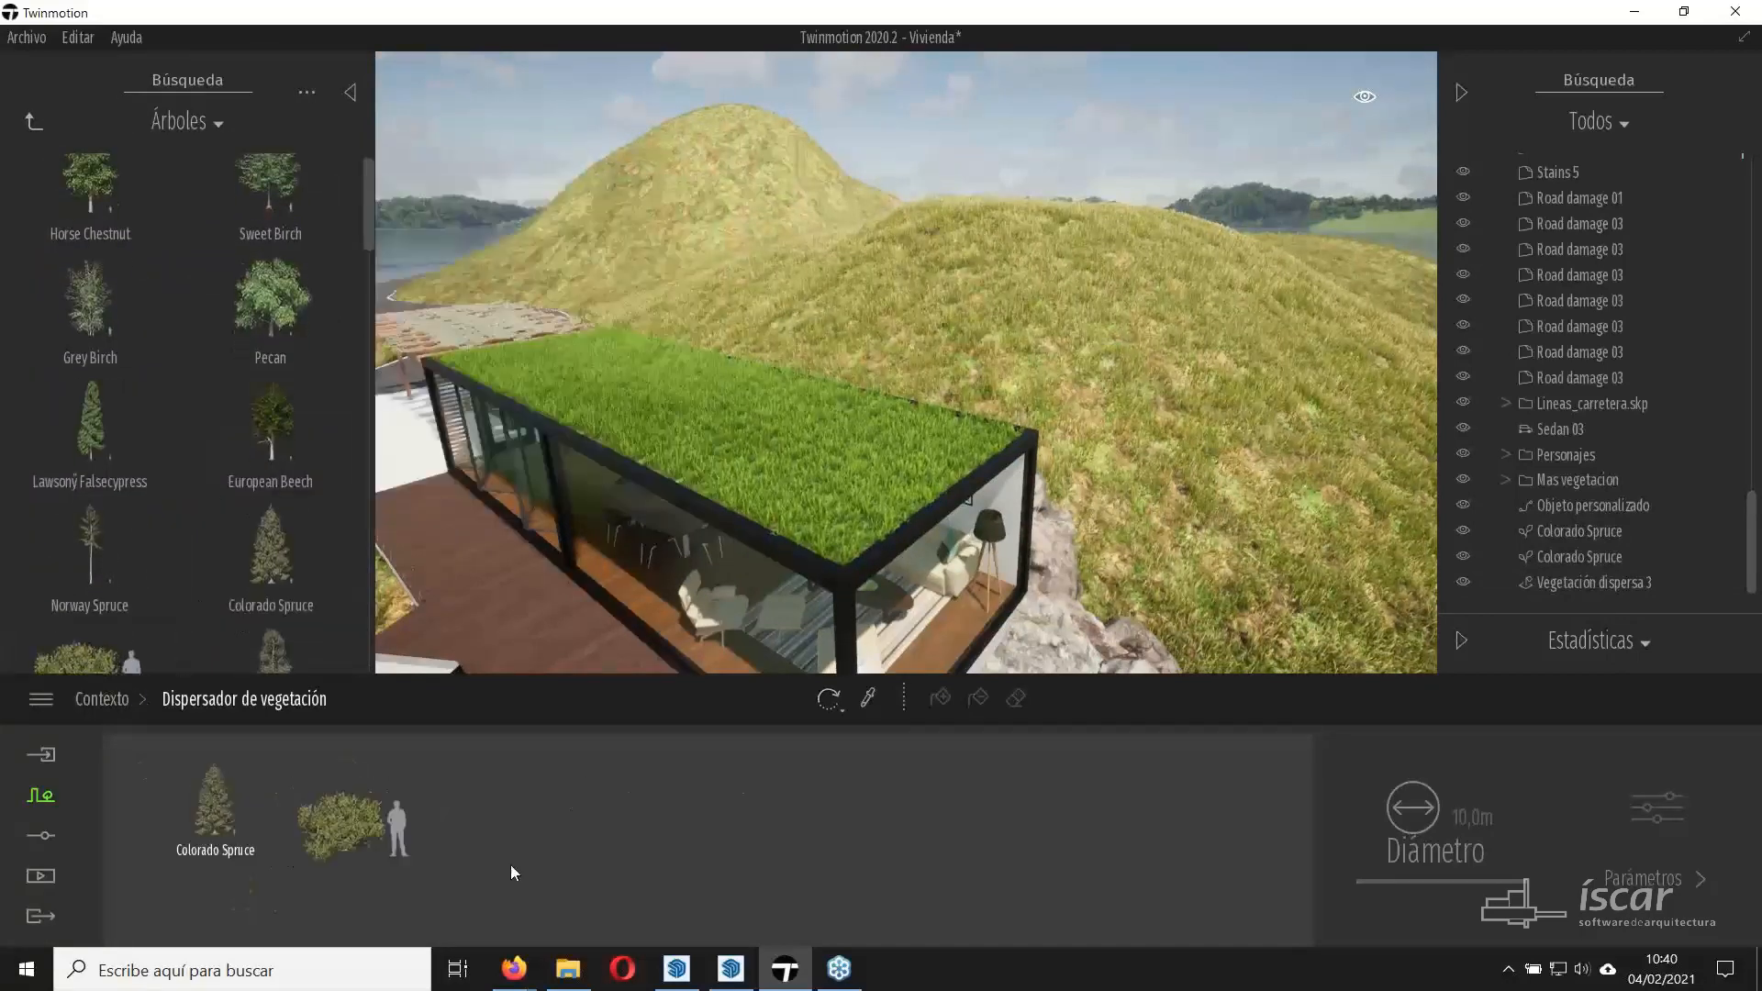
{"action": "left_click", "coordinate": [245, 821]}
{"action": "left_click", "coordinate": [357, 824], "text": "ctrl"}
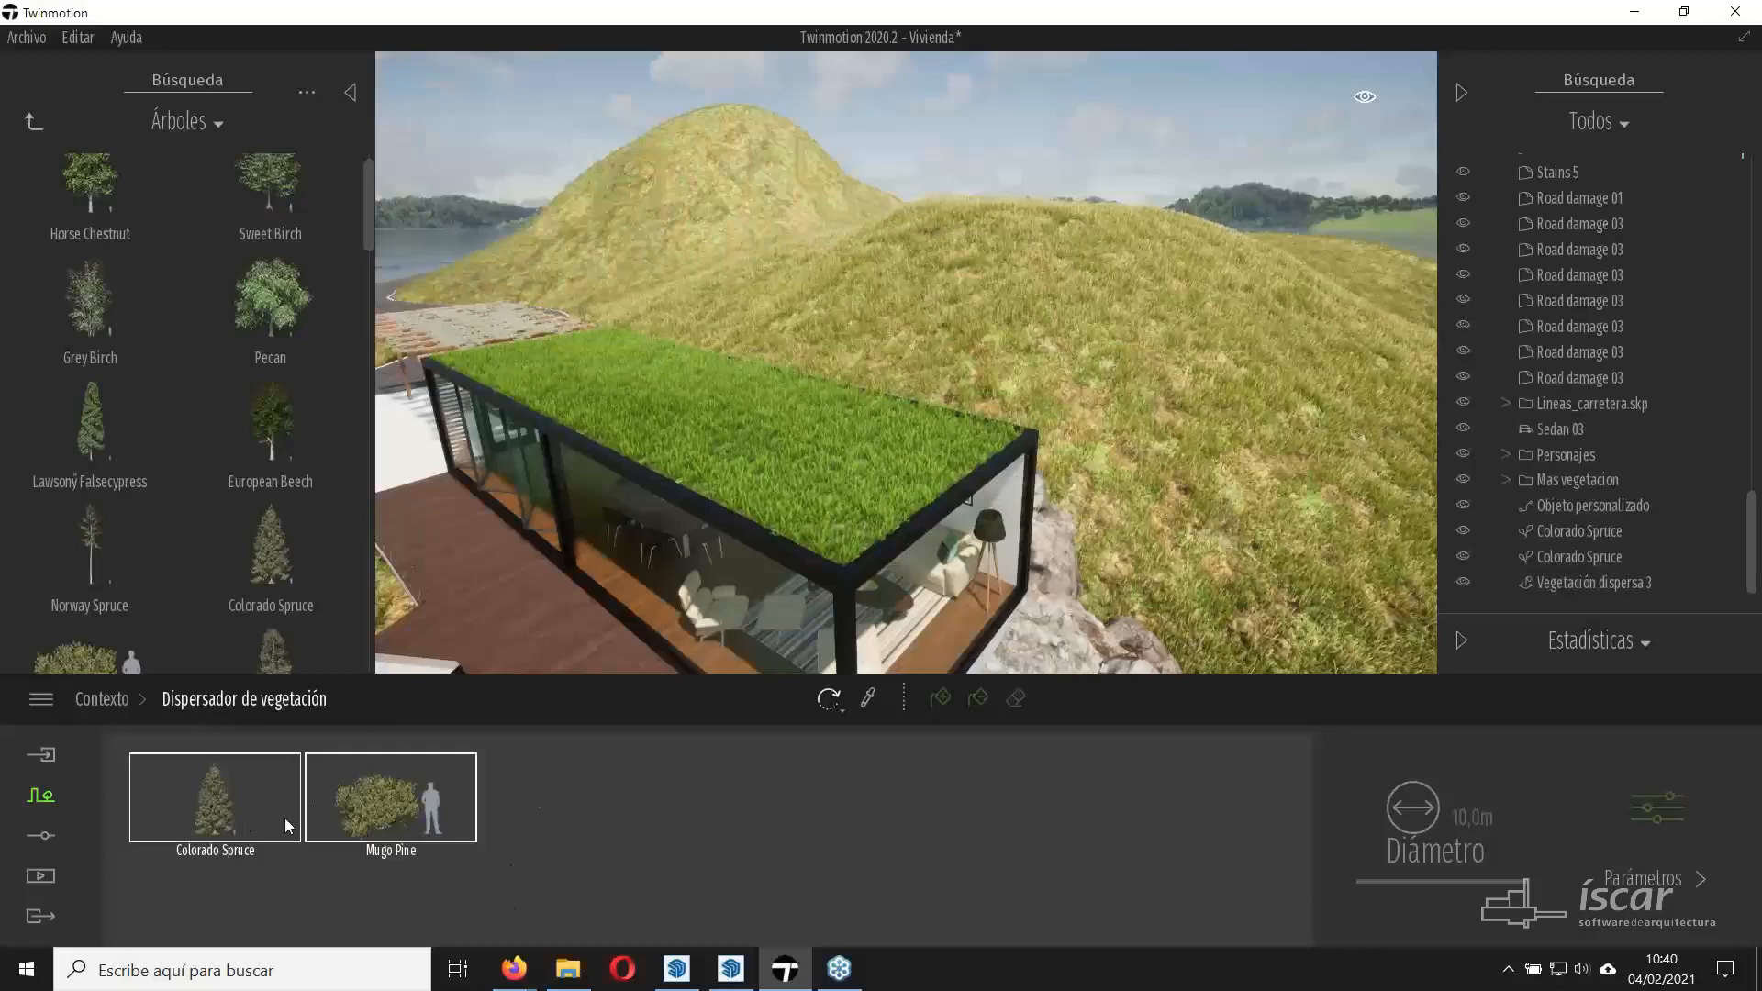
Scatter the Colorado Spruce and Mugo Pine over the hilly terrain around the house.
{"action": "left_click", "coordinate": [940, 702]}
{"action": "left_click", "coordinate": [1134, 280]}
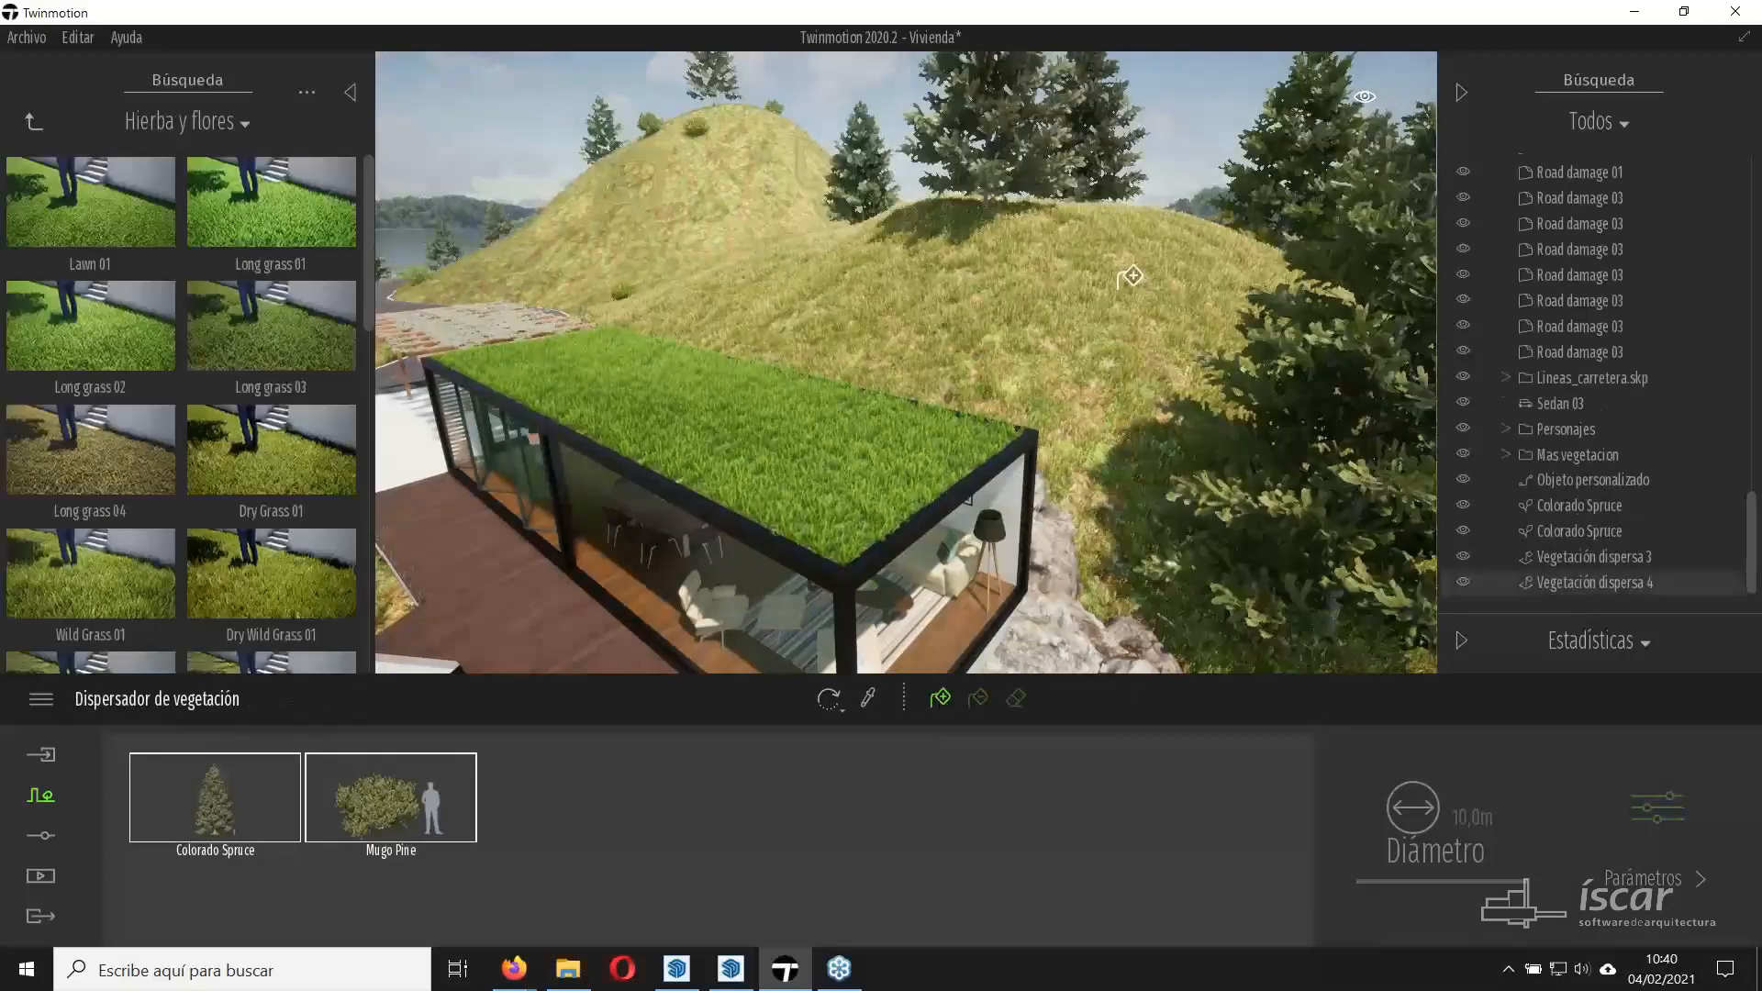
{"action": "mouse_move", "coordinate": [1055, 272]}
{"action": "left_mouse_down"}
{"action": "mouse_move", "coordinate": [1184, 267]}
{"action": "mouse_move", "coordinate": [1138, 393]}
{"action": "left_mouse_up"}
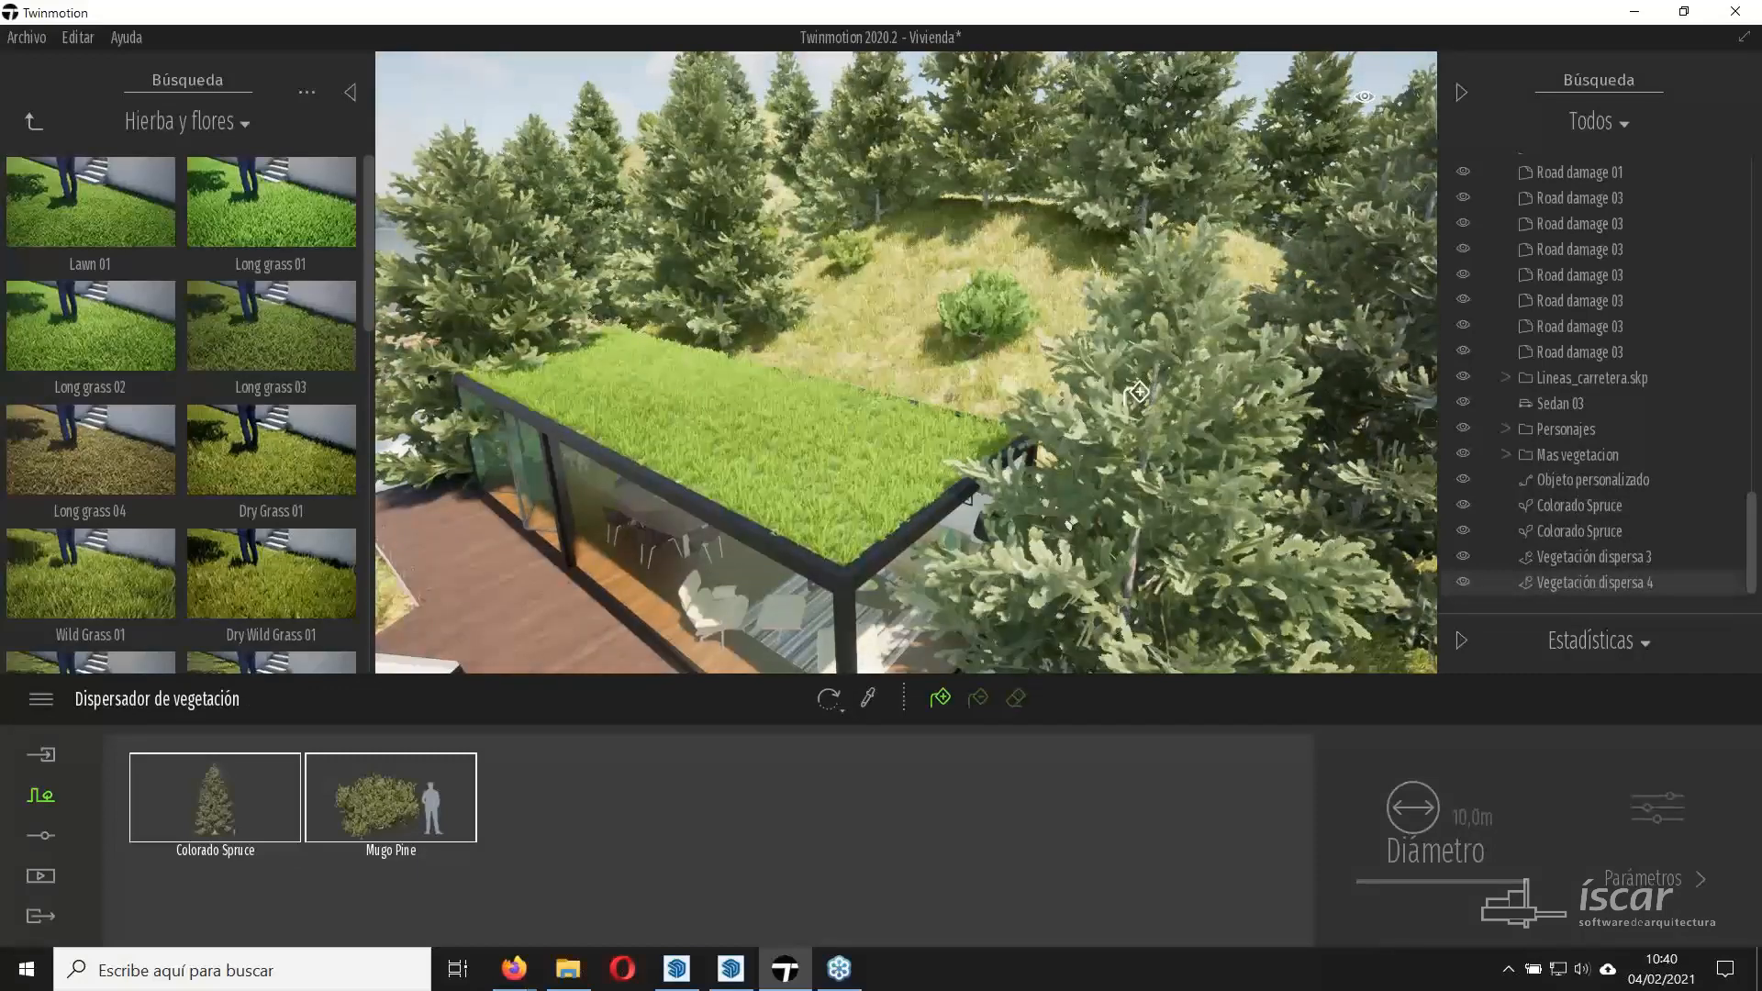
Activate the vegetation eraser near the rocks beside the house and set its diameter to 5 m.
{"action": "scroll", "coordinate": [1138, 393], "scroll_direction": "down", "scroll_amount": 3}
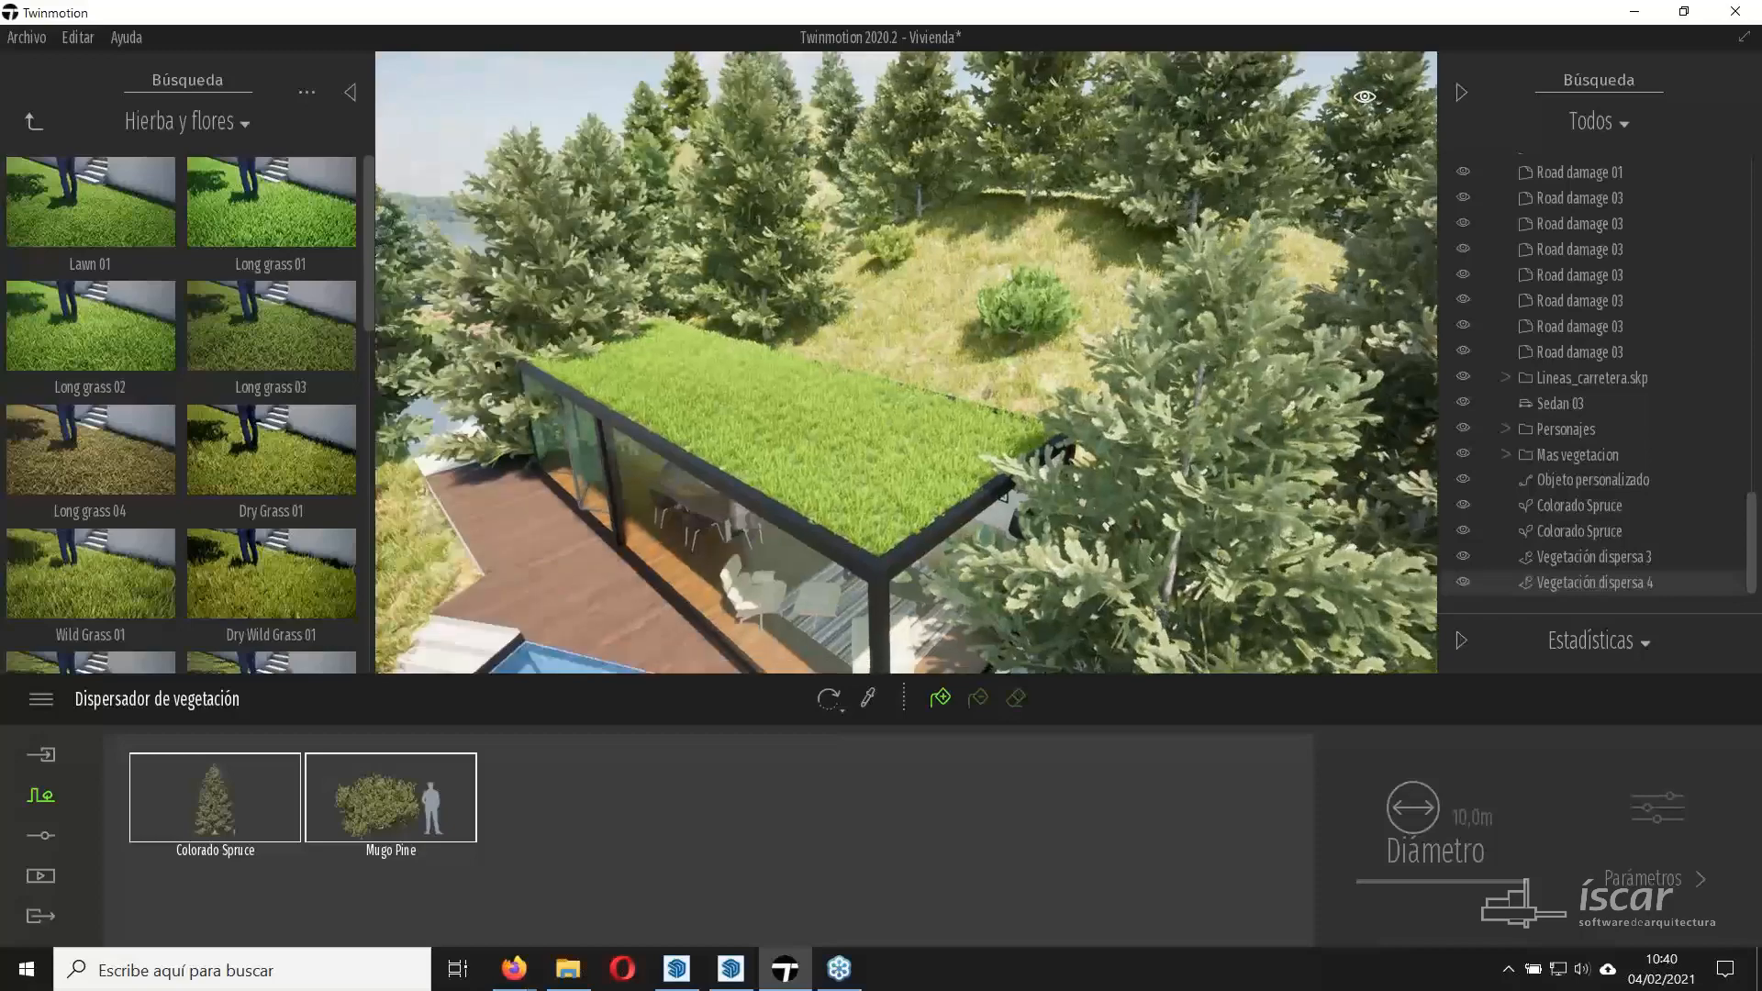
{"action": "right_click_drag", "start_coordinate": [1138, 393], "coordinate": [1175, 519]}
{"action": "right_click_drag", "start_coordinate": [702, 162], "coordinate": [746, 165]}
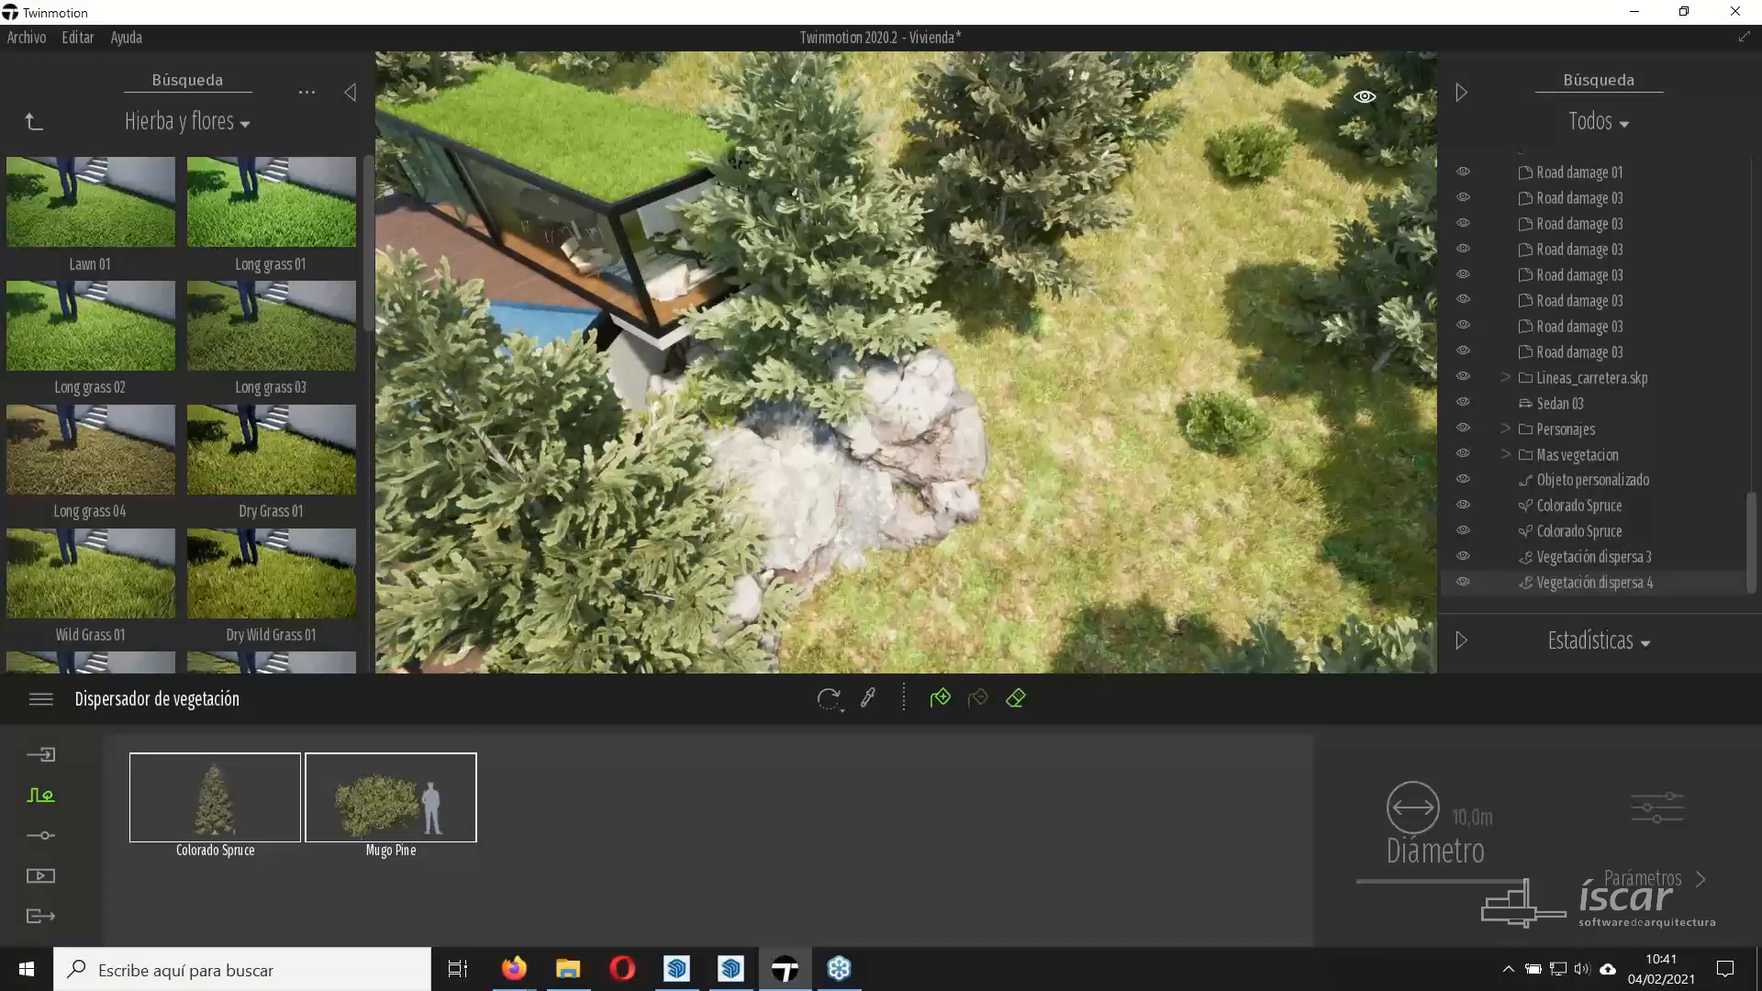
{"action": "left_click", "coordinate": [1016, 698]}
{"action": "left_click", "coordinate": [1465, 820]}
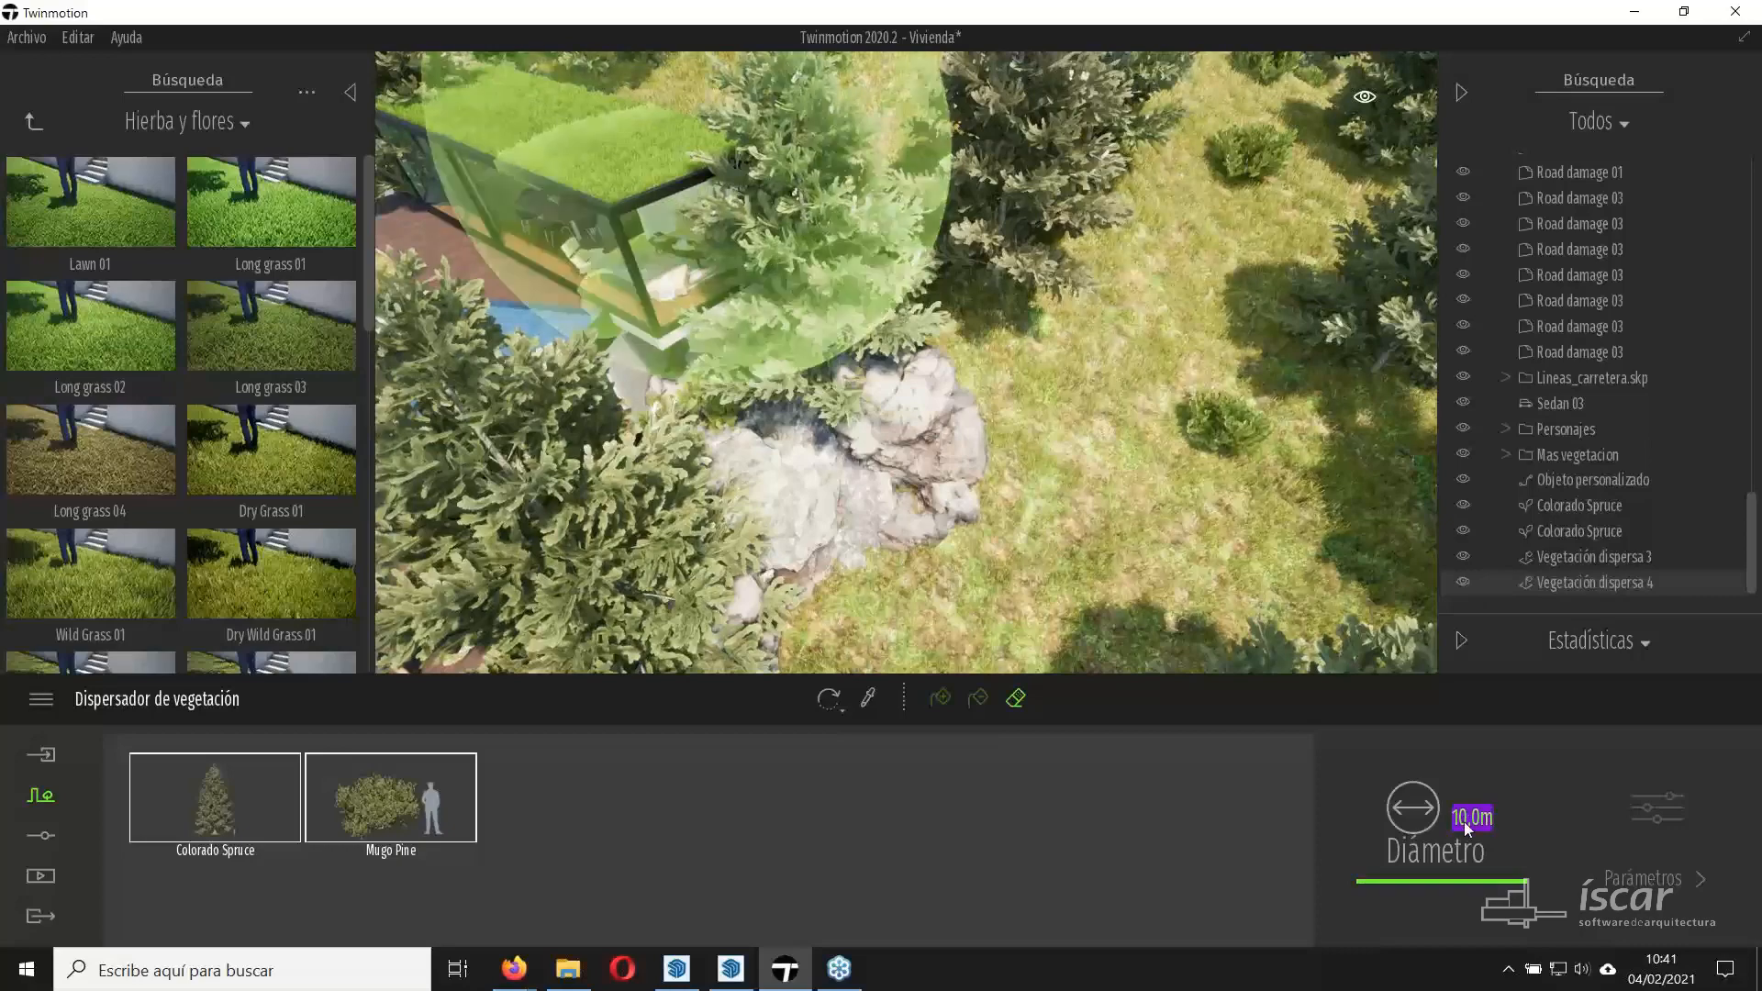
{"action": "type", "text": "5"}
{"action": "key", "text": "Return"}
Erase the trees covering the house's glazed end by the rocks and the far end of the wooden deck.
{"action": "left_click_drag", "start_coordinate": [822, 382], "coordinate": [908, 385]}
{"action": "key", "text": "s"}
{"action": "right_click_drag", "start_coordinate": [924, 371], "coordinate": [931, 379]}
{"action": "key", "text": "w"}
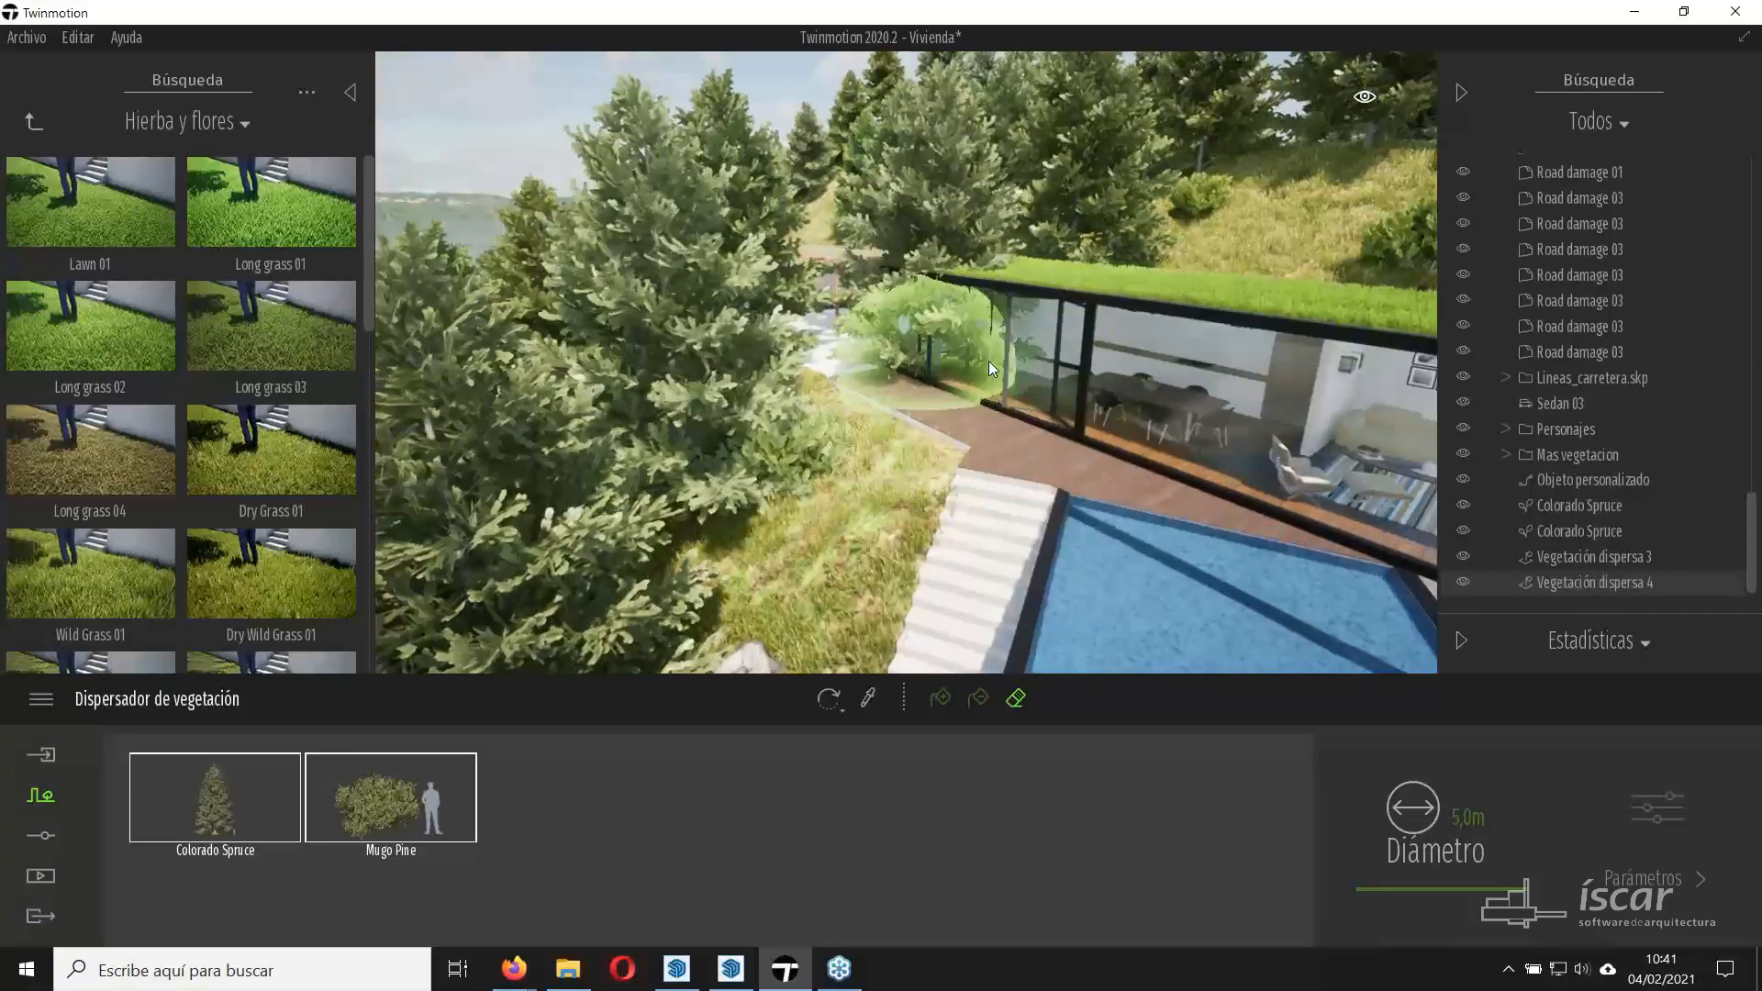
{"action": "left_click", "coordinate": [930, 358]}
Erase the large spruce by the rocks that blocks the pool and the lower terrace.
{"action": "key", "text": "s"}
{"action": "right_click_drag", "start_coordinate": [1138, 293], "coordinate": [1153, 315]}
{"action": "key", "text": "w"}
{"action": "key", "text": "s"}
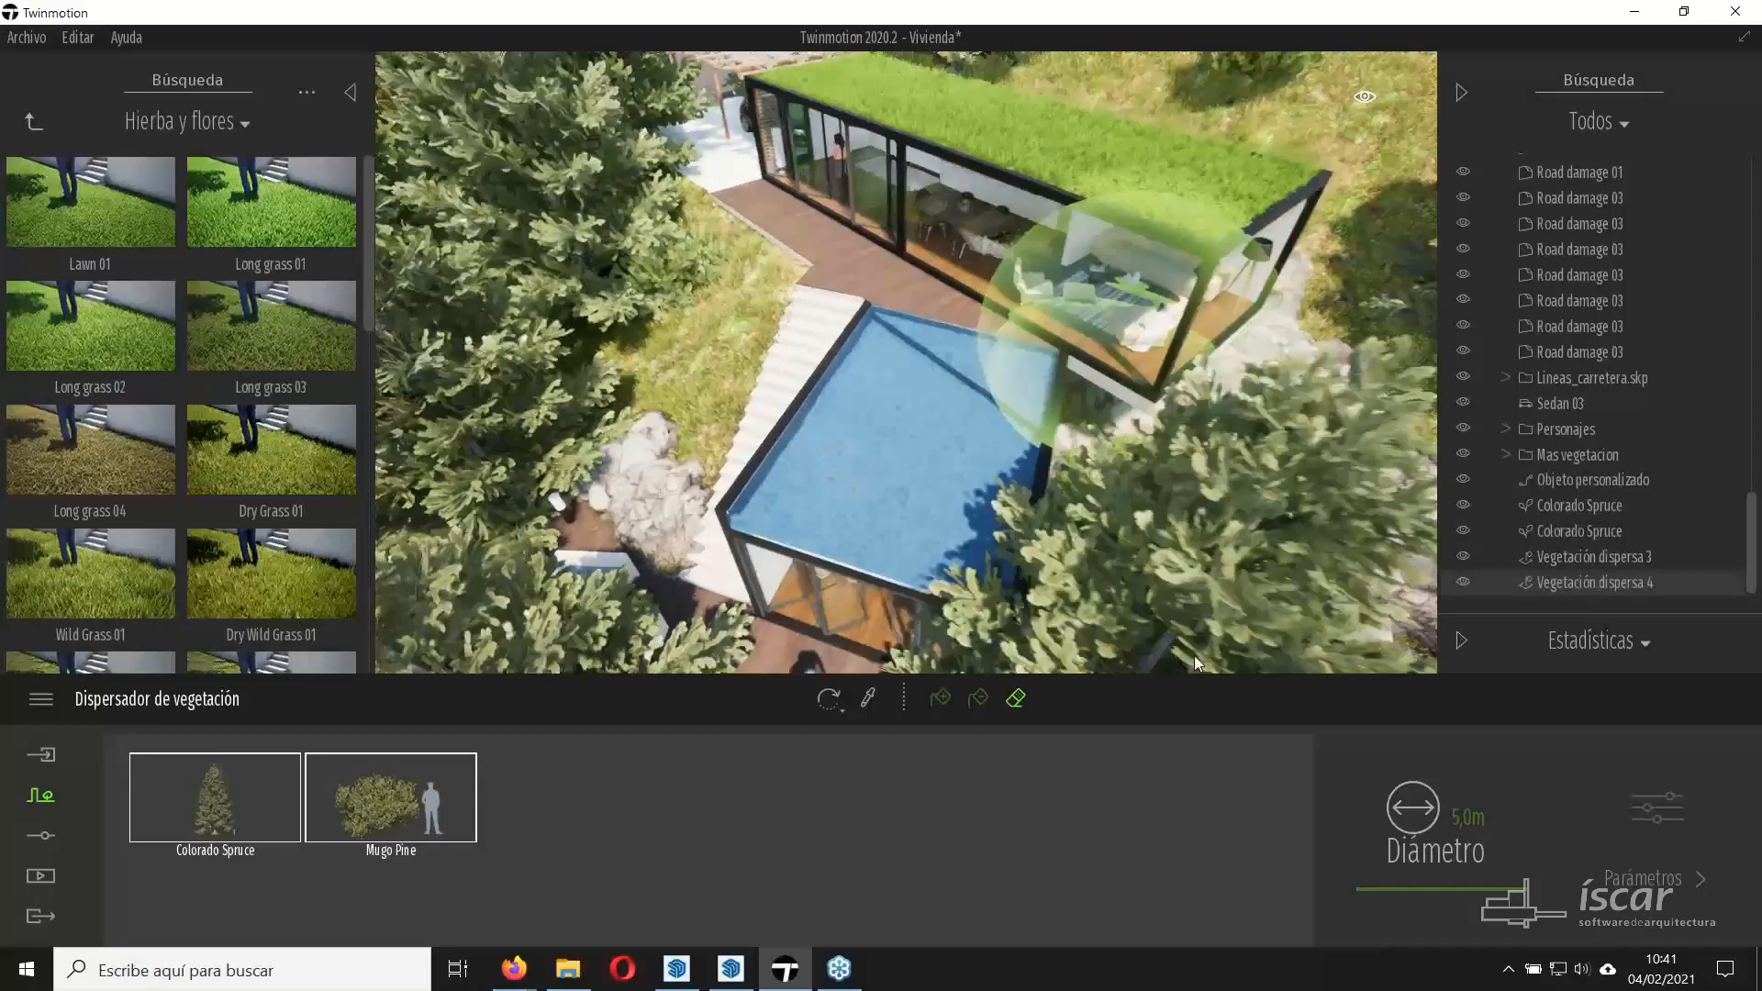
{"action": "key", "text": "d"}
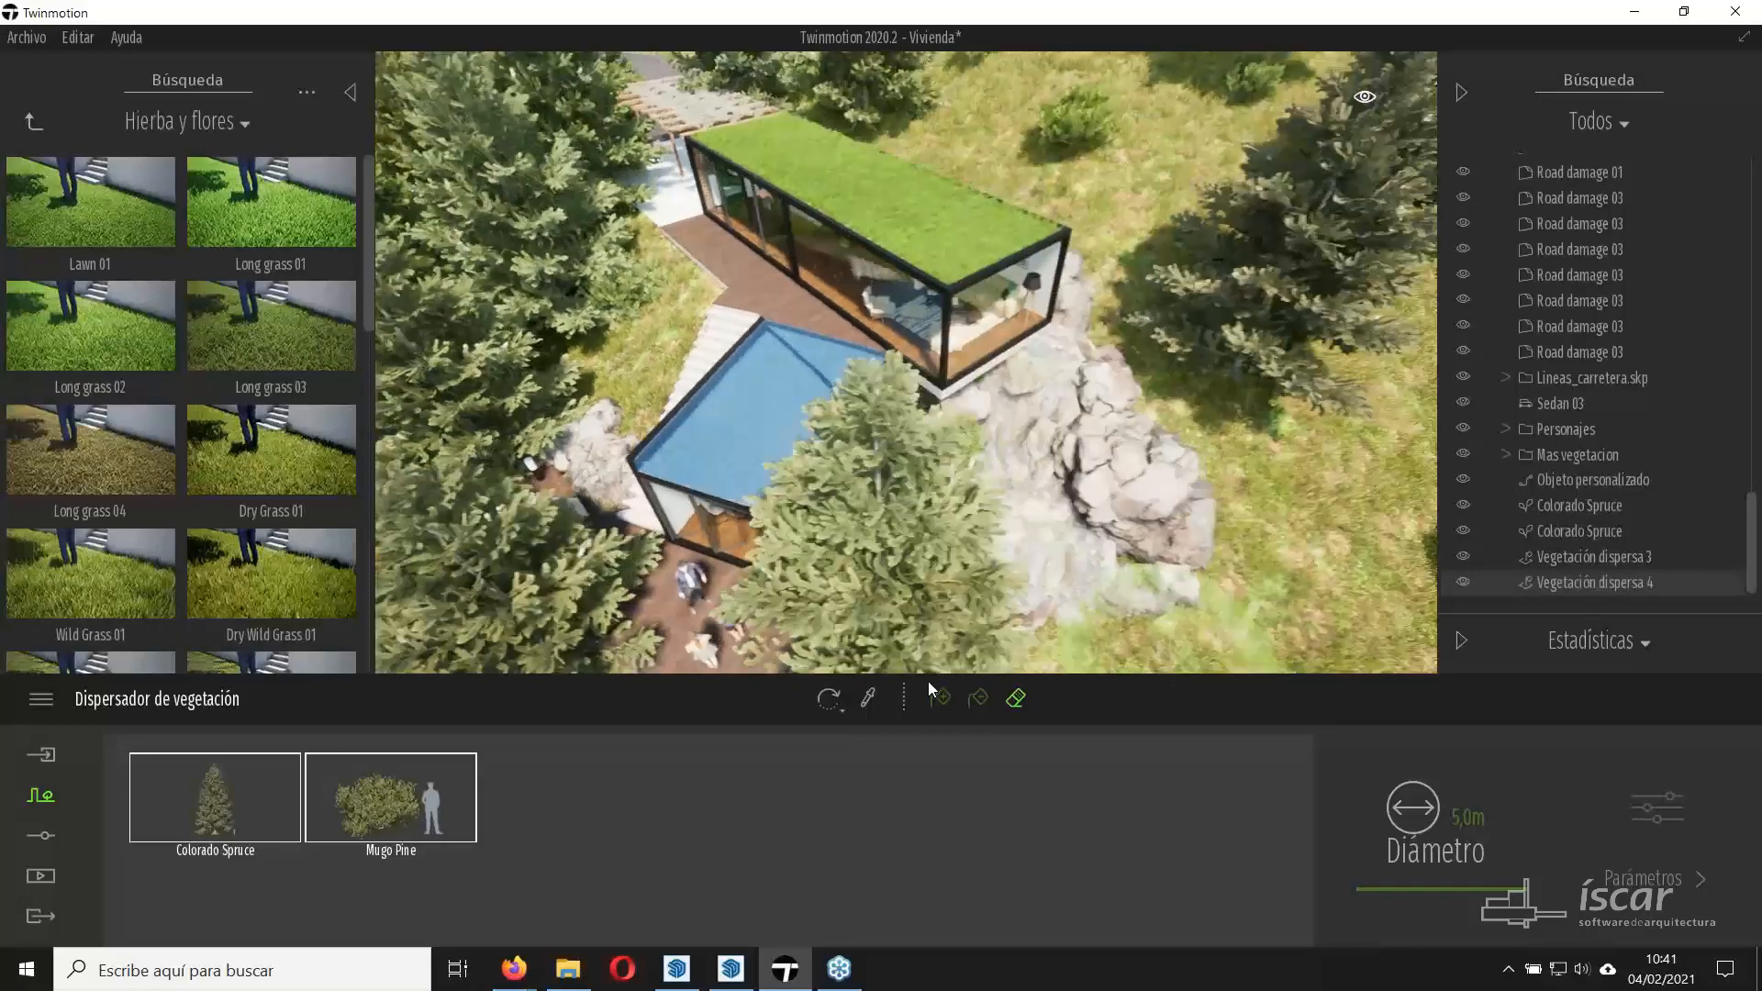
{"action": "key", "text": "d"}
{"action": "right_click_drag", "start_coordinate": [826, 578], "coordinate": [701, 503]}
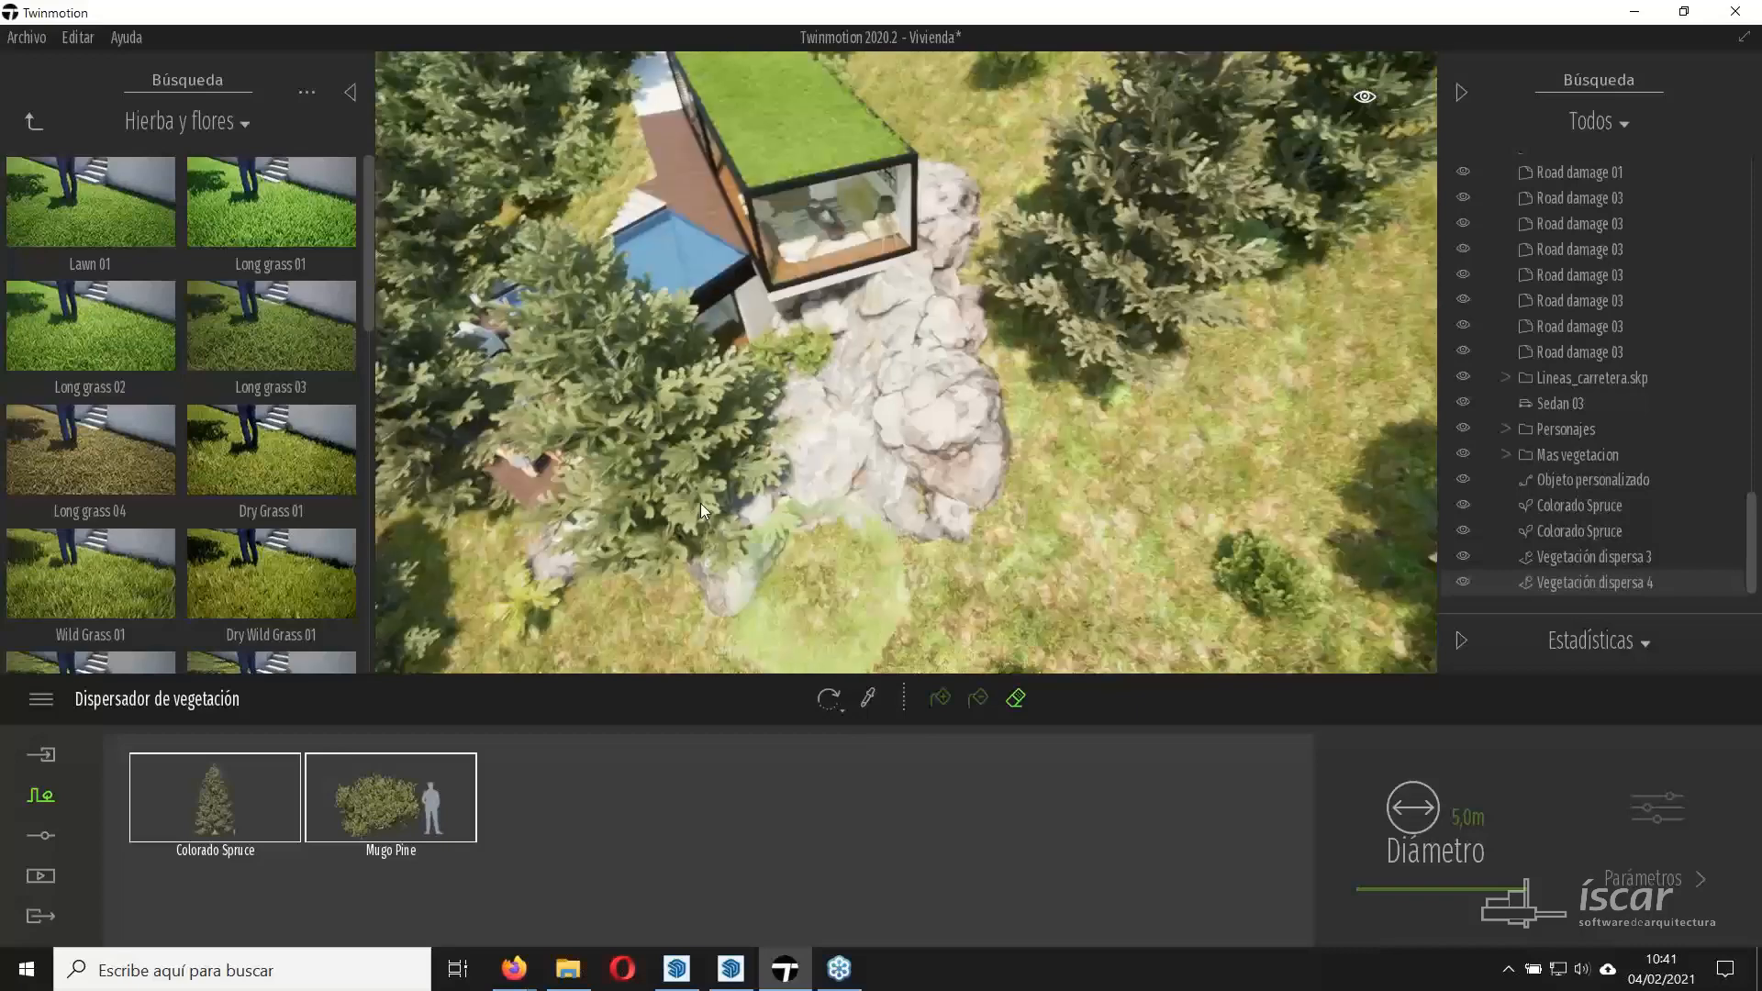
{"action": "left_click", "coordinate": [701, 503]}
{"action": "key", "text": "a"}
{"action": "mouse_move", "coordinate": [826, 496]}
{"action": "right_mouse_down"}
{"action": "mouse_move", "coordinate": [964, 531]}
{"action": "mouse_move", "coordinate": [979, 550]}
{"action": "mouse_move", "coordinate": [950, 601]}
{"action": "mouse_move", "coordinate": [1184, 514]}
{"action": "mouse_move", "coordinate": [1151, 487]}
{"action": "right_mouse_up"}
{"action": "key", "text": "s"}
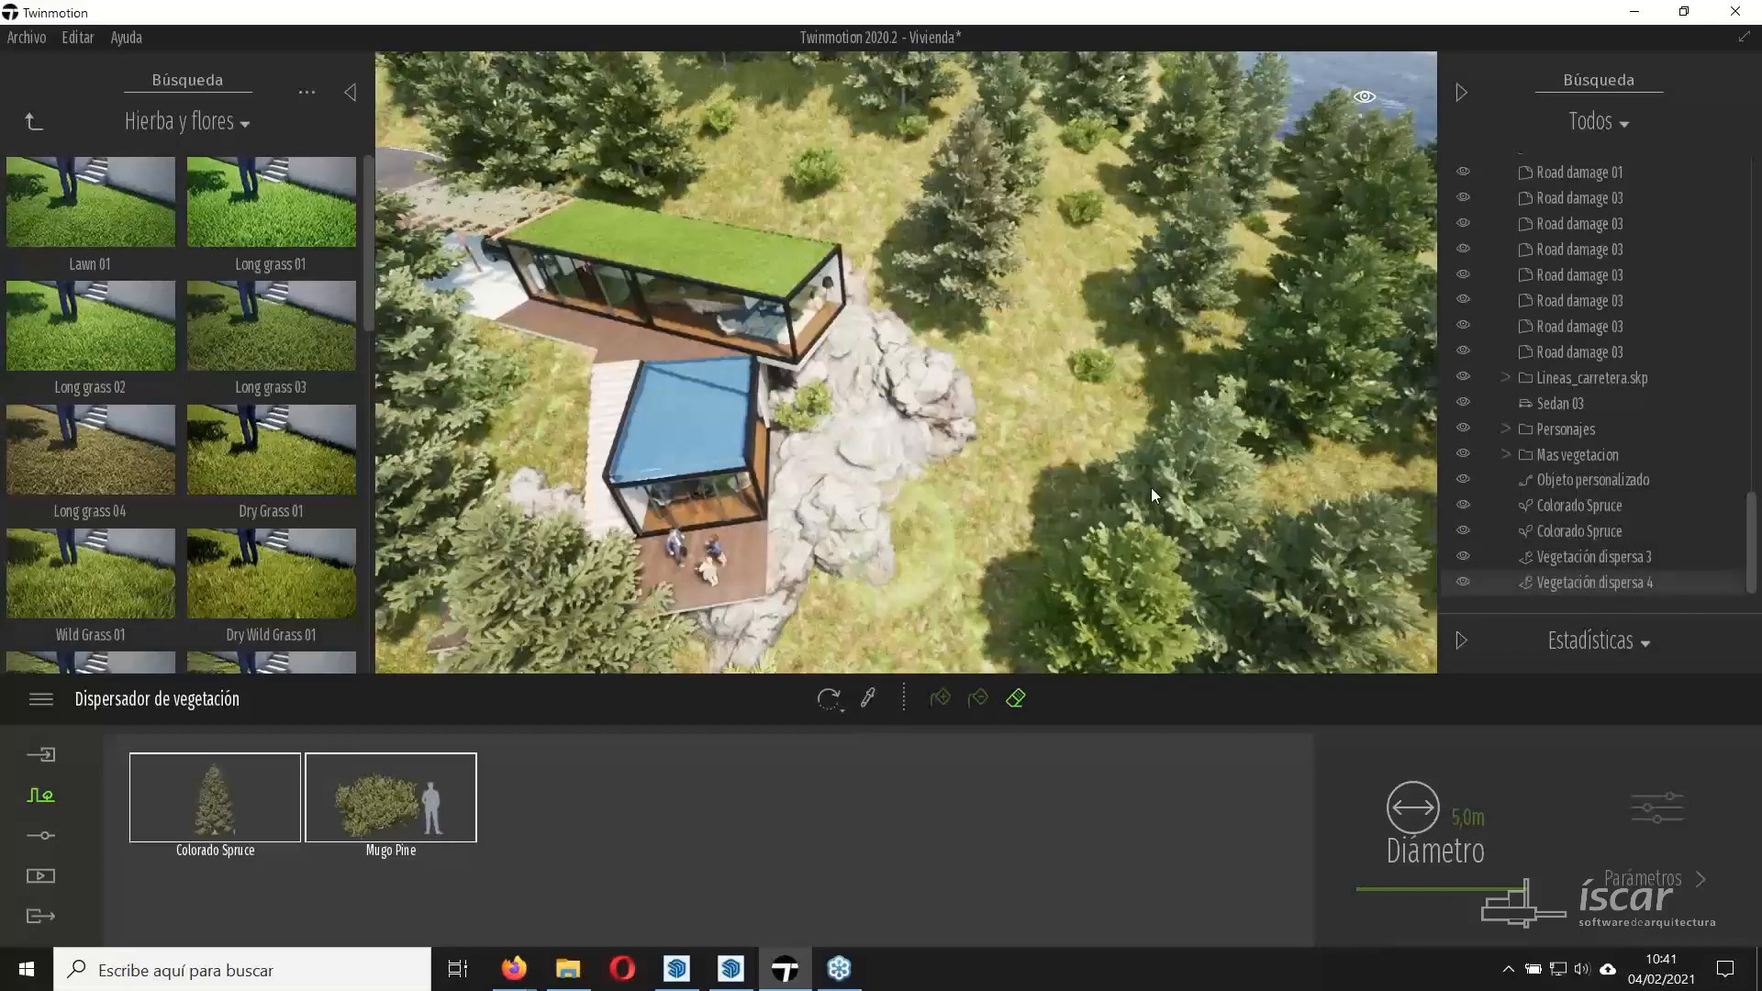
Place a single Colorado Spruce from the tree library on the grass clearing beyond the rocks.
{"action": "left_click", "coordinate": [34, 122]}
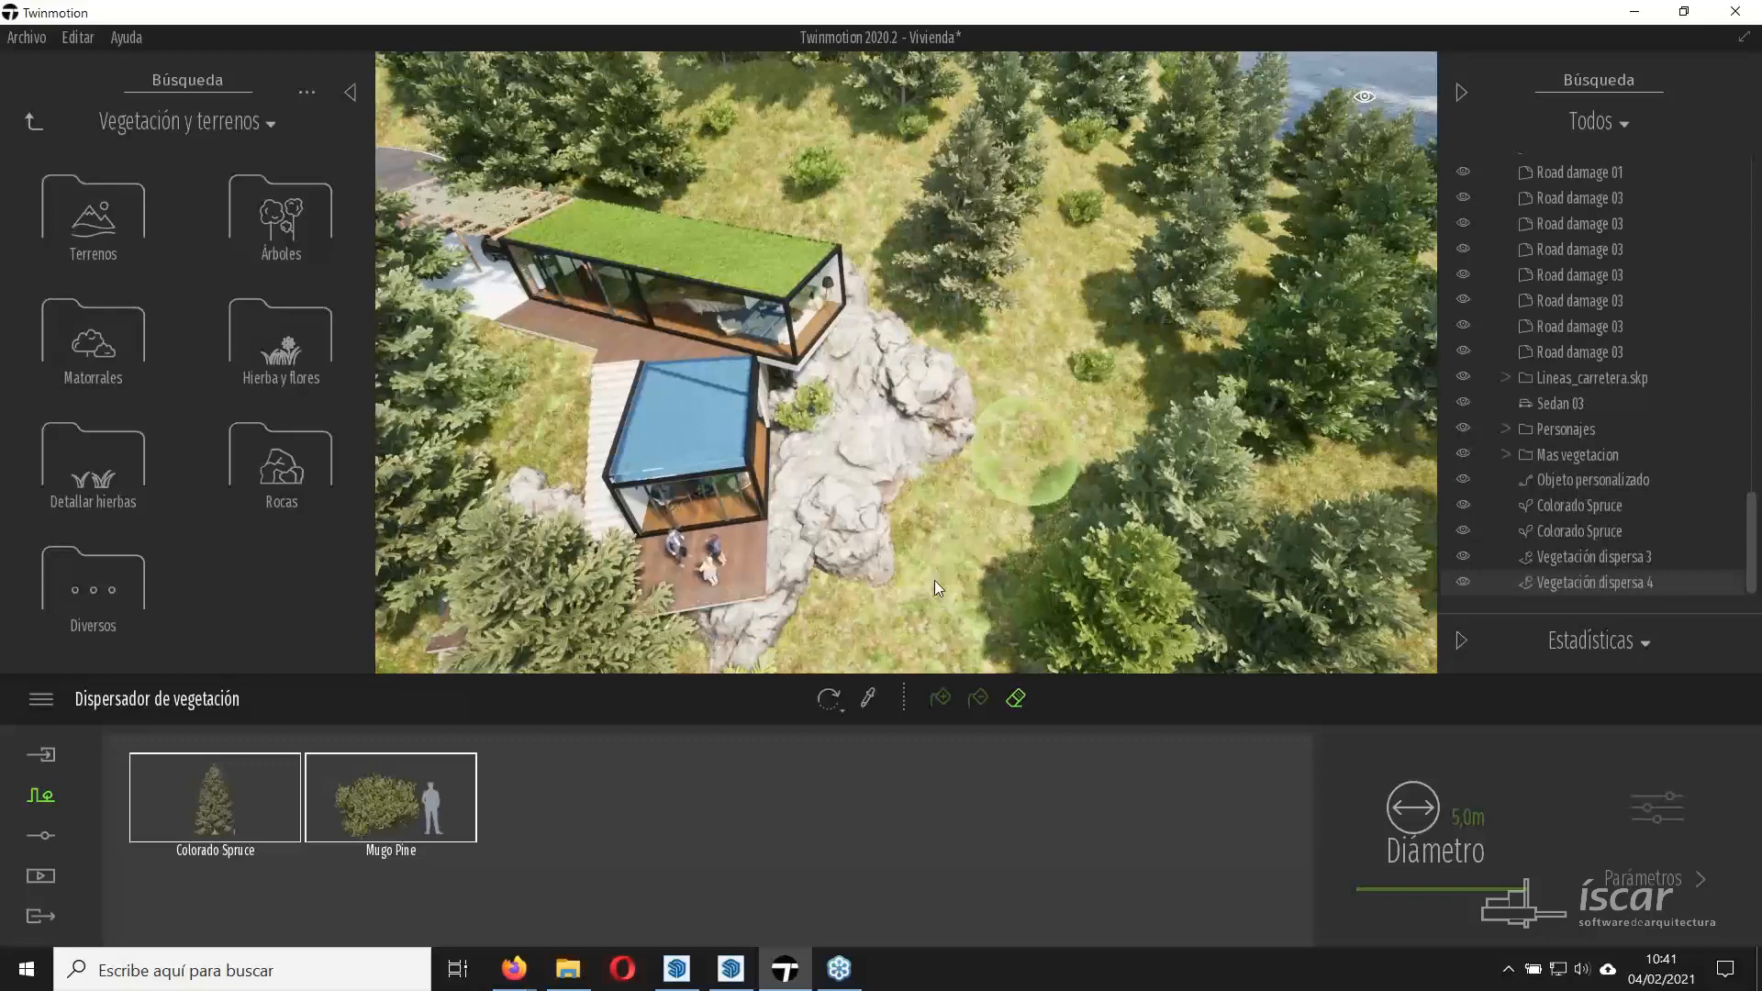
{"action": "left_click", "coordinate": [278, 225]}
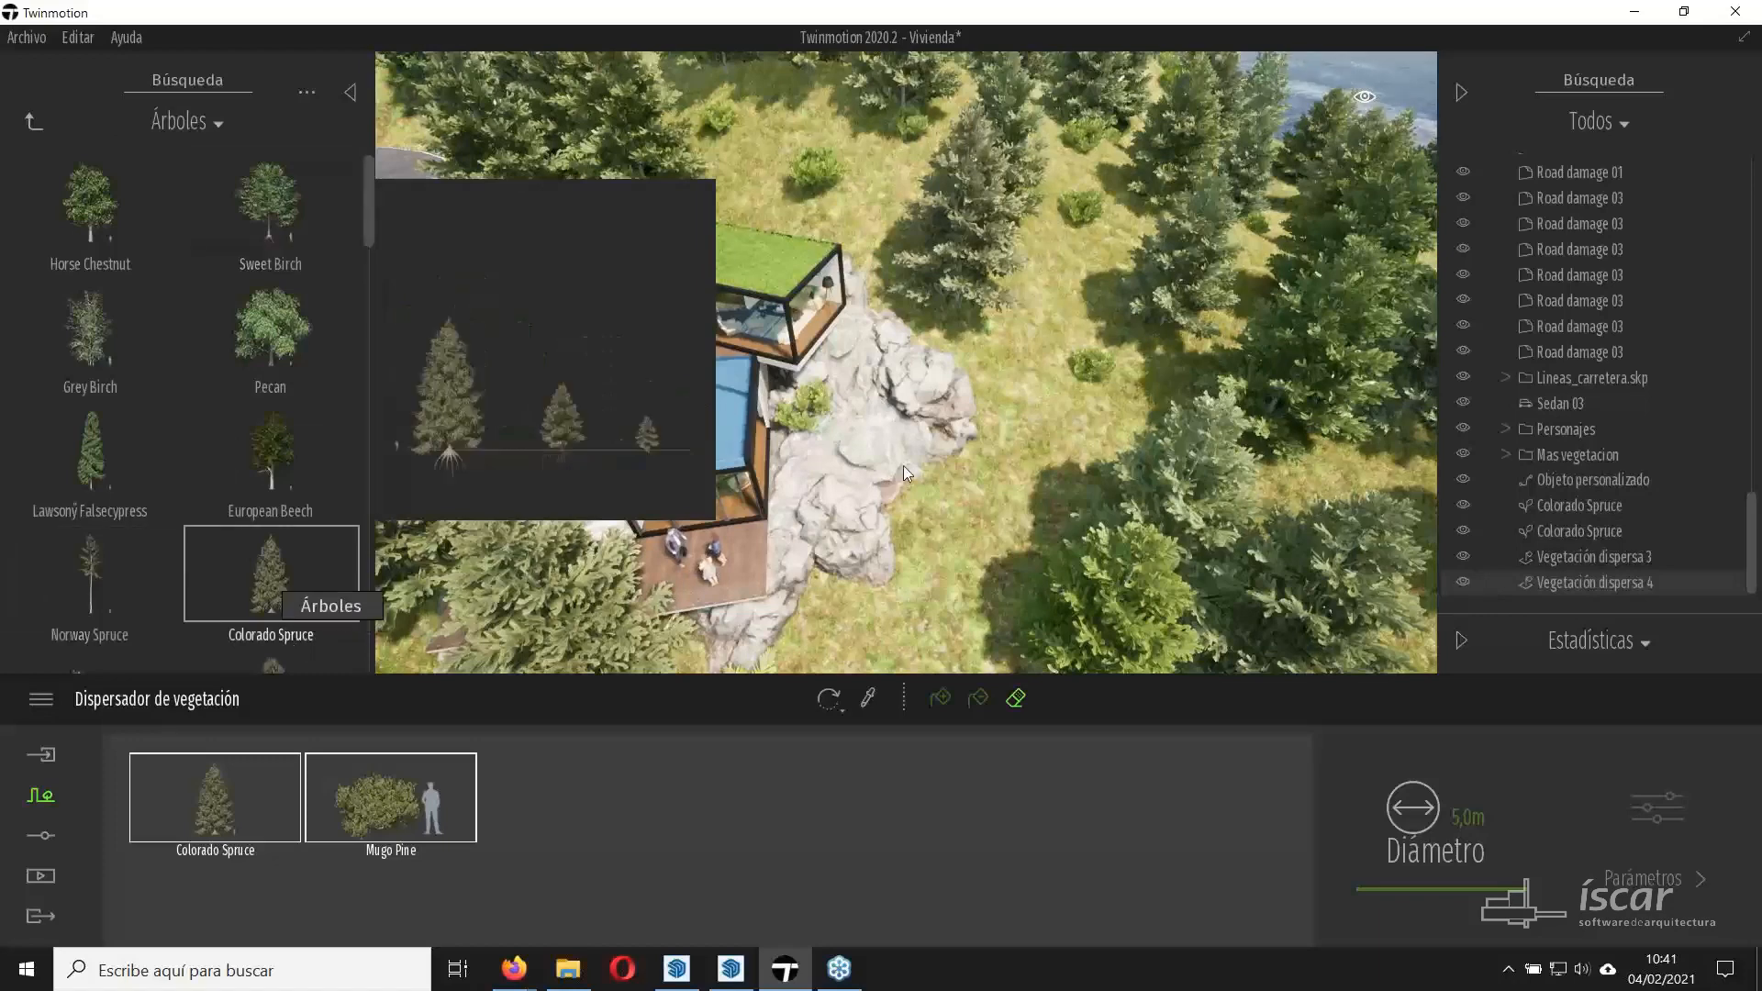
{"action": "left_click_drag", "start_coordinate": [904, 466], "coordinate": [1068, 410]}
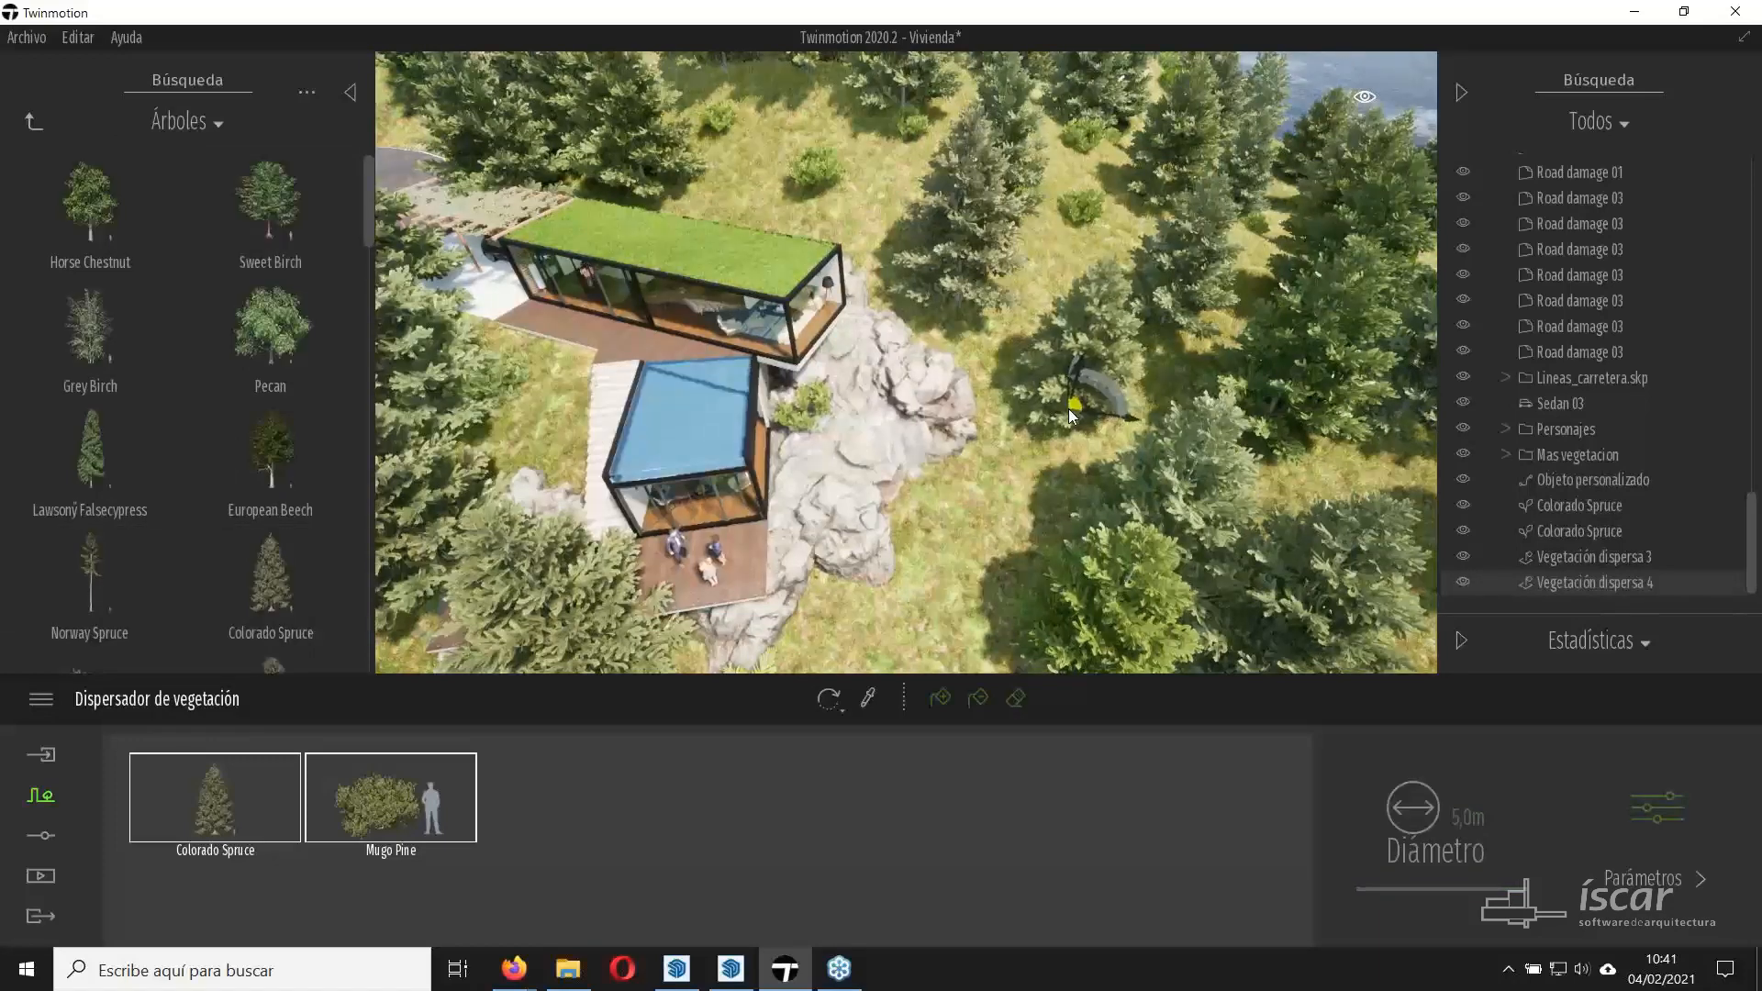
{"action": "left_click", "coordinate": [1069, 410]}
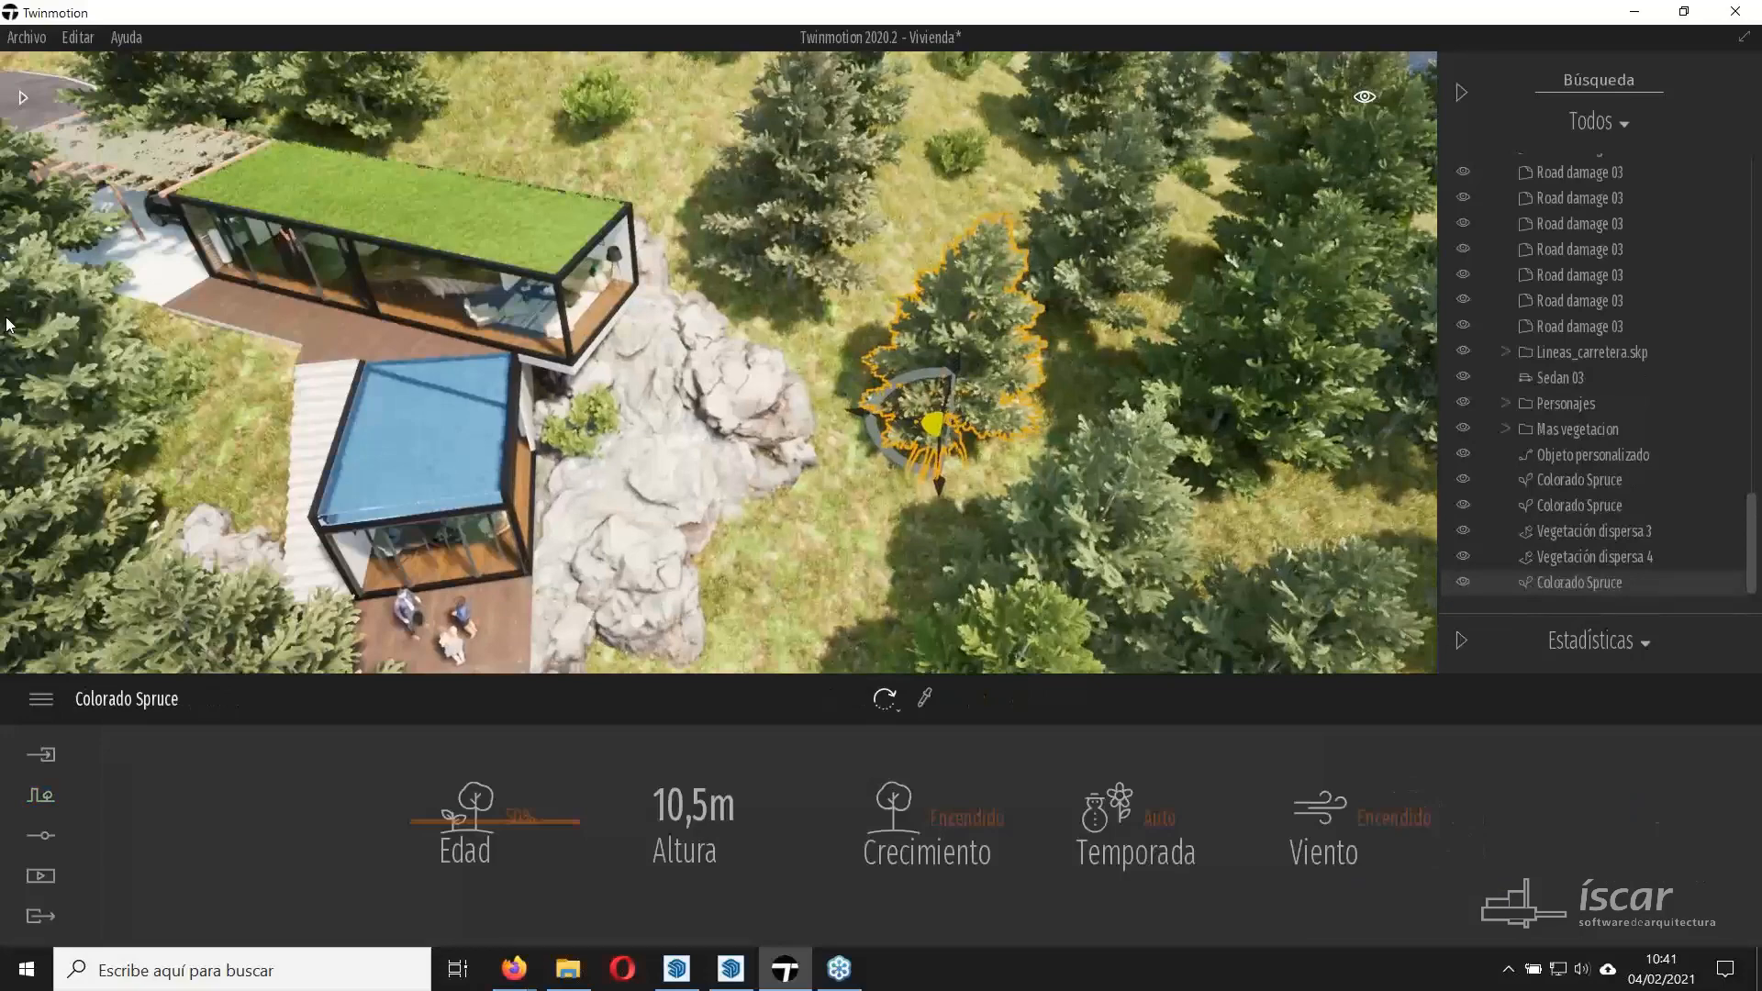
Place two more individual Colorado Spruces on the terrain behind the grass-roofed volume.
{"action": "left_click", "coordinate": [26, 98]}
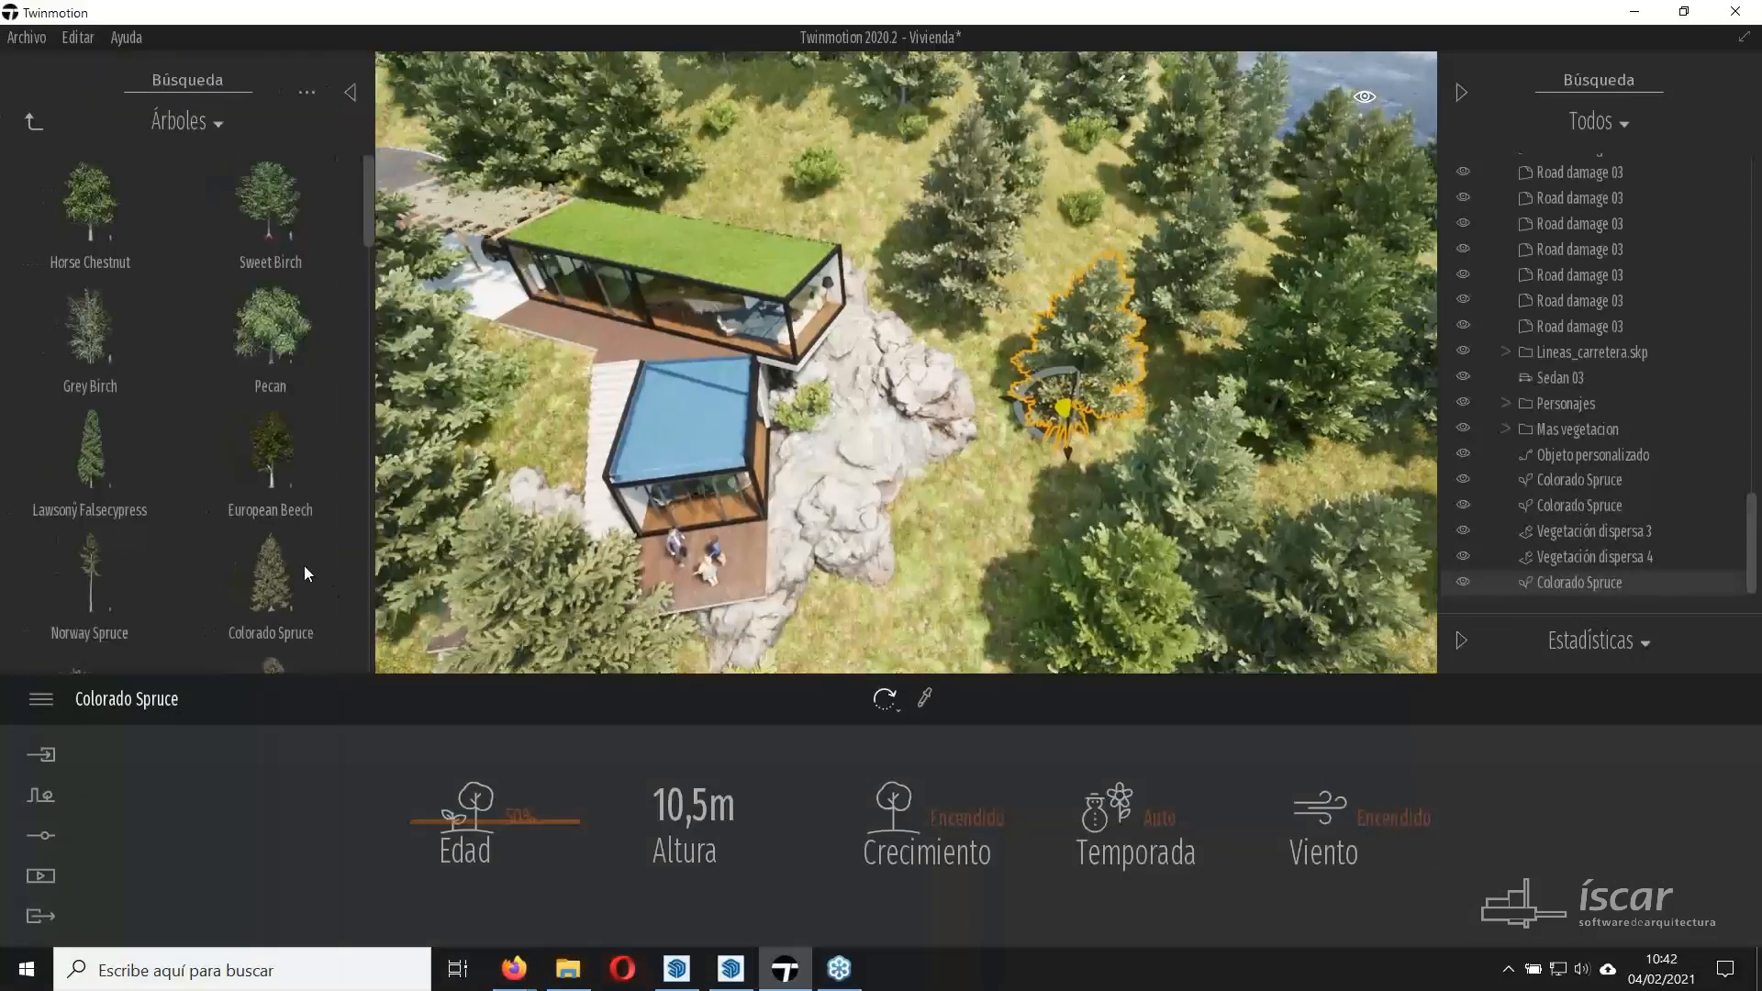
{"action": "left_click_drag", "start_coordinate": [304, 565], "coordinate": [749, 207]}
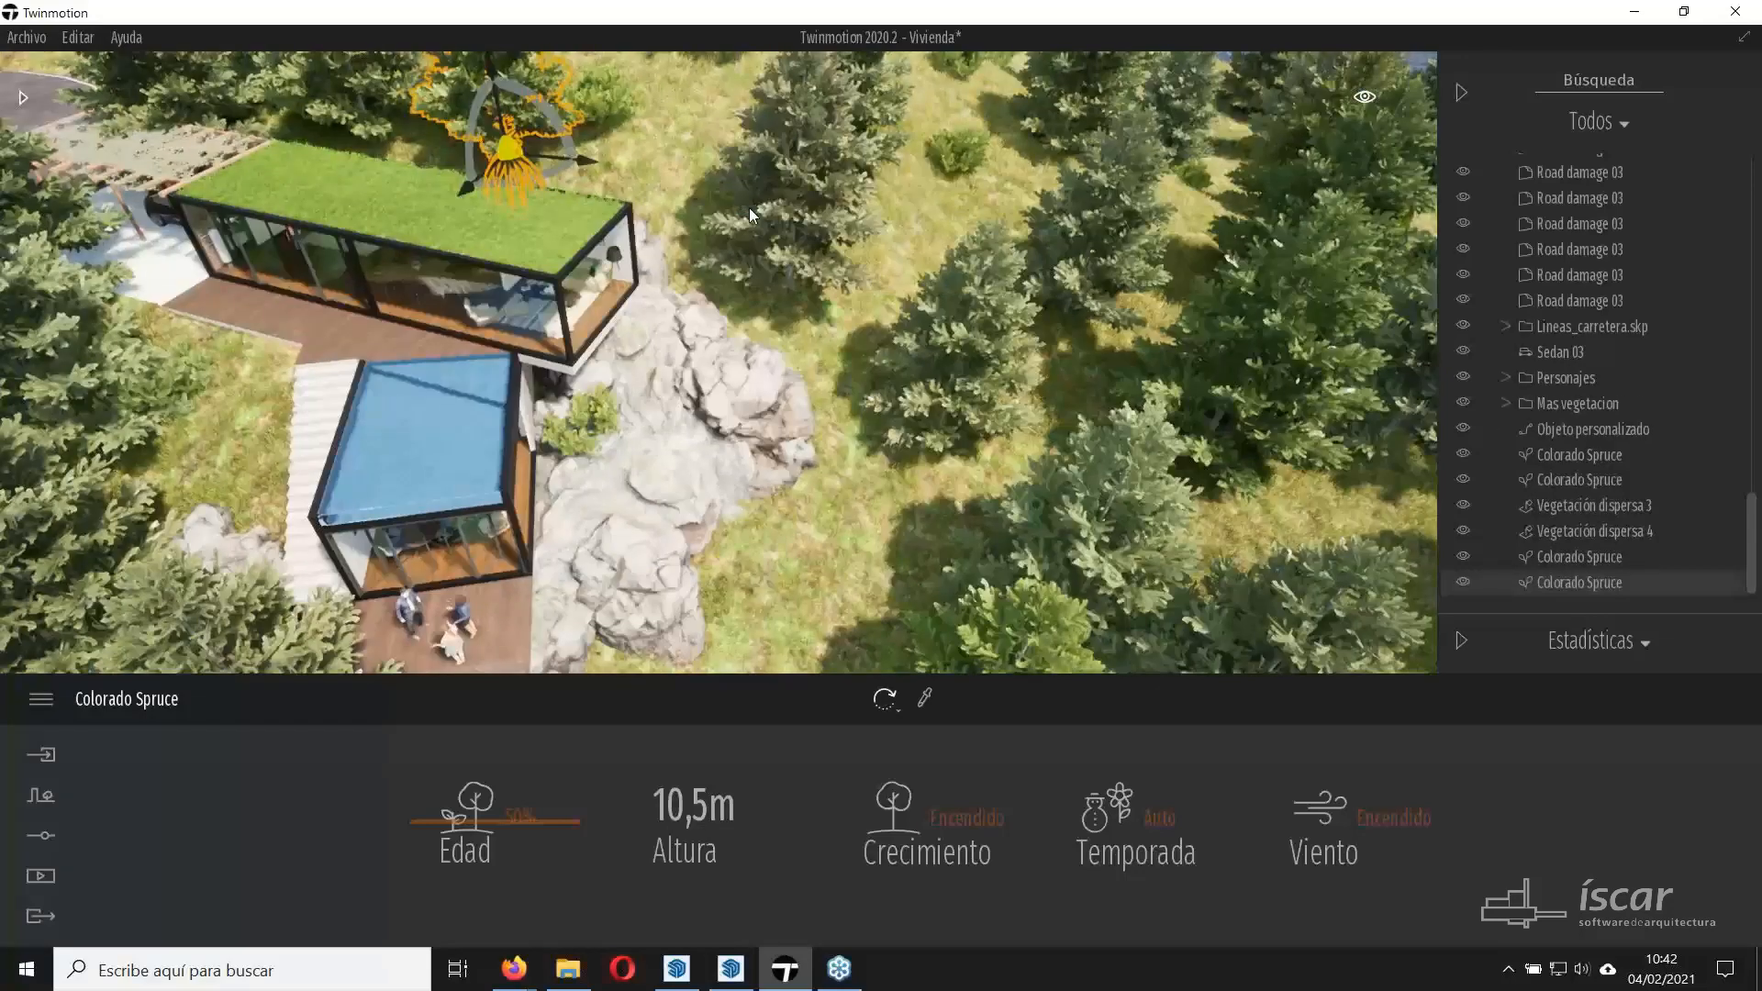
{"action": "left_click", "coordinate": [24, 98]}
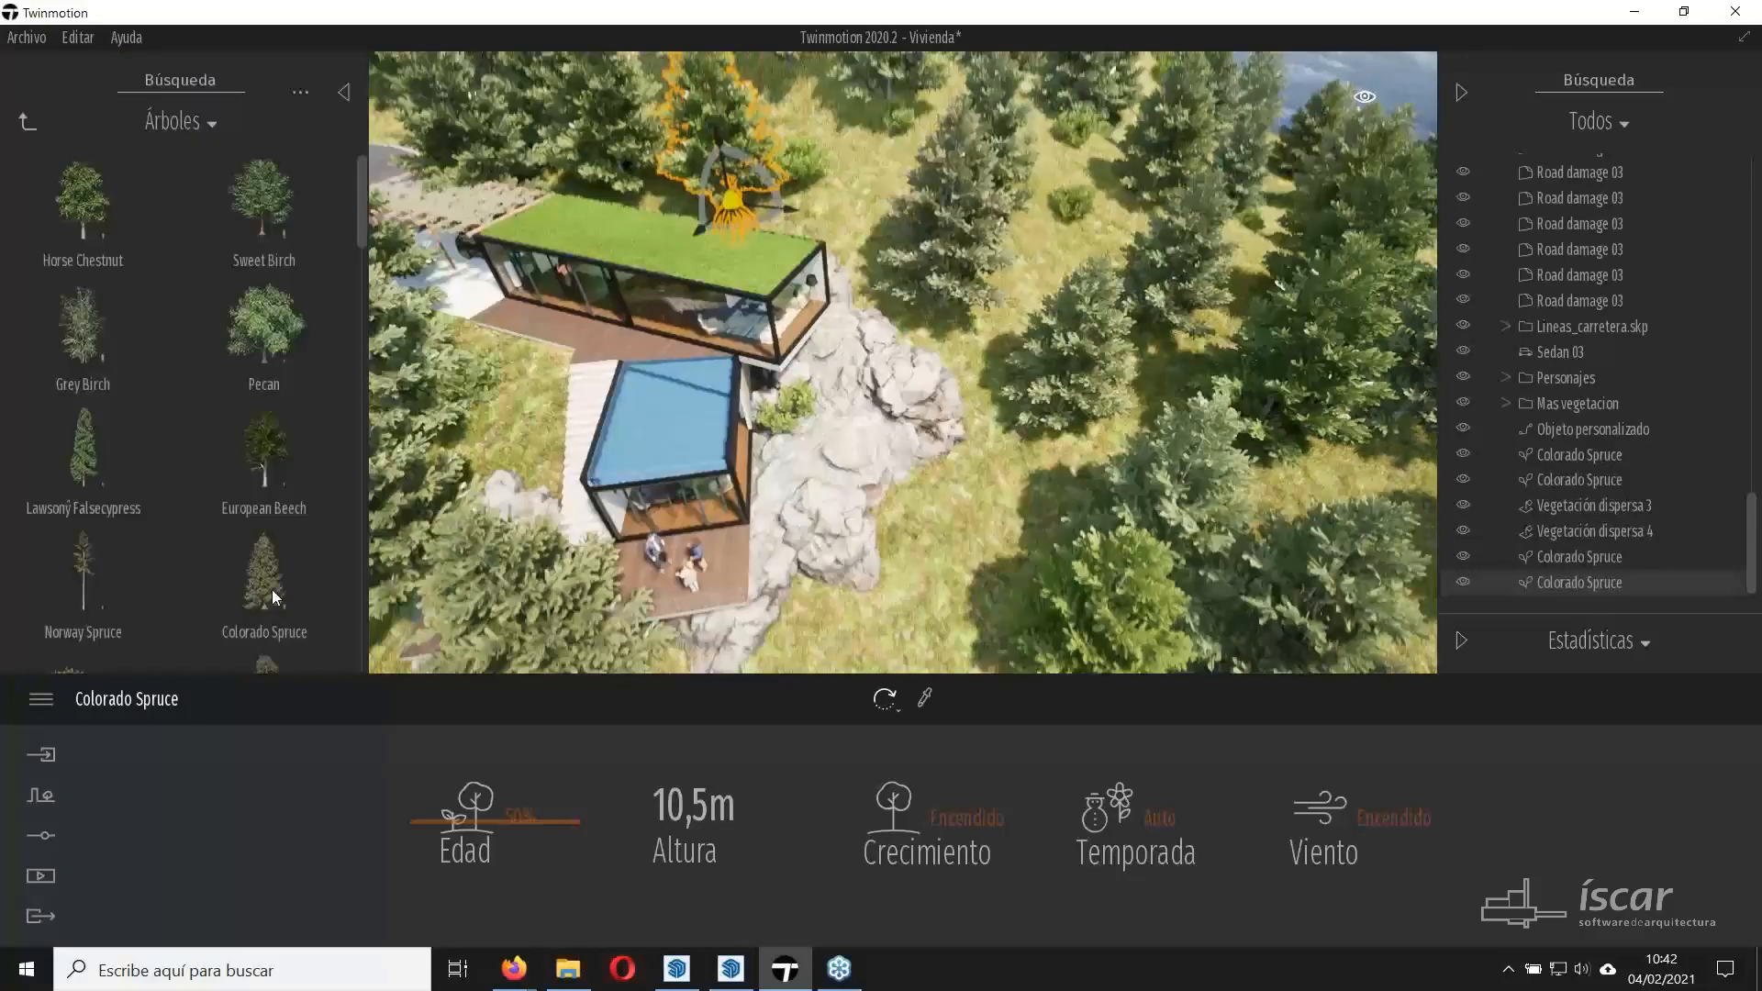
{"action": "left_click_drag", "start_coordinate": [271, 589], "coordinate": [900, 248]}
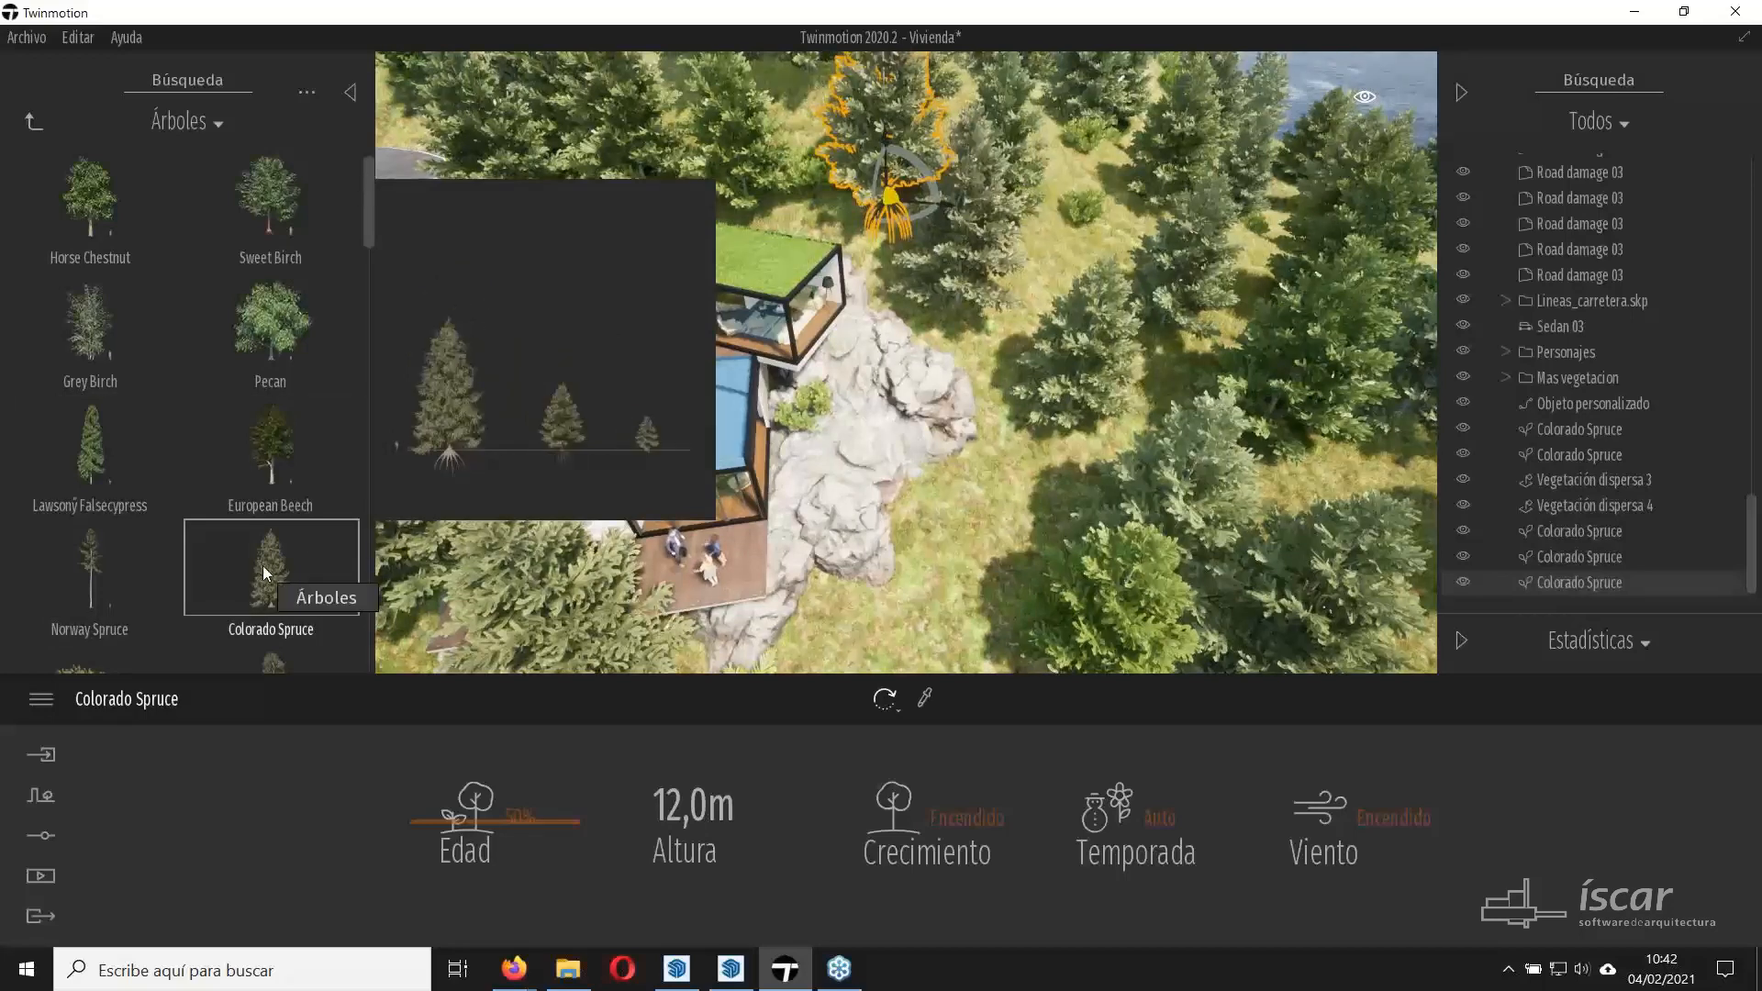
Plant a series of Colorado Spruces one by one behind the house and over the clearing beside the rocks.
{"action": "left_click", "coordinate": [277, 541]}
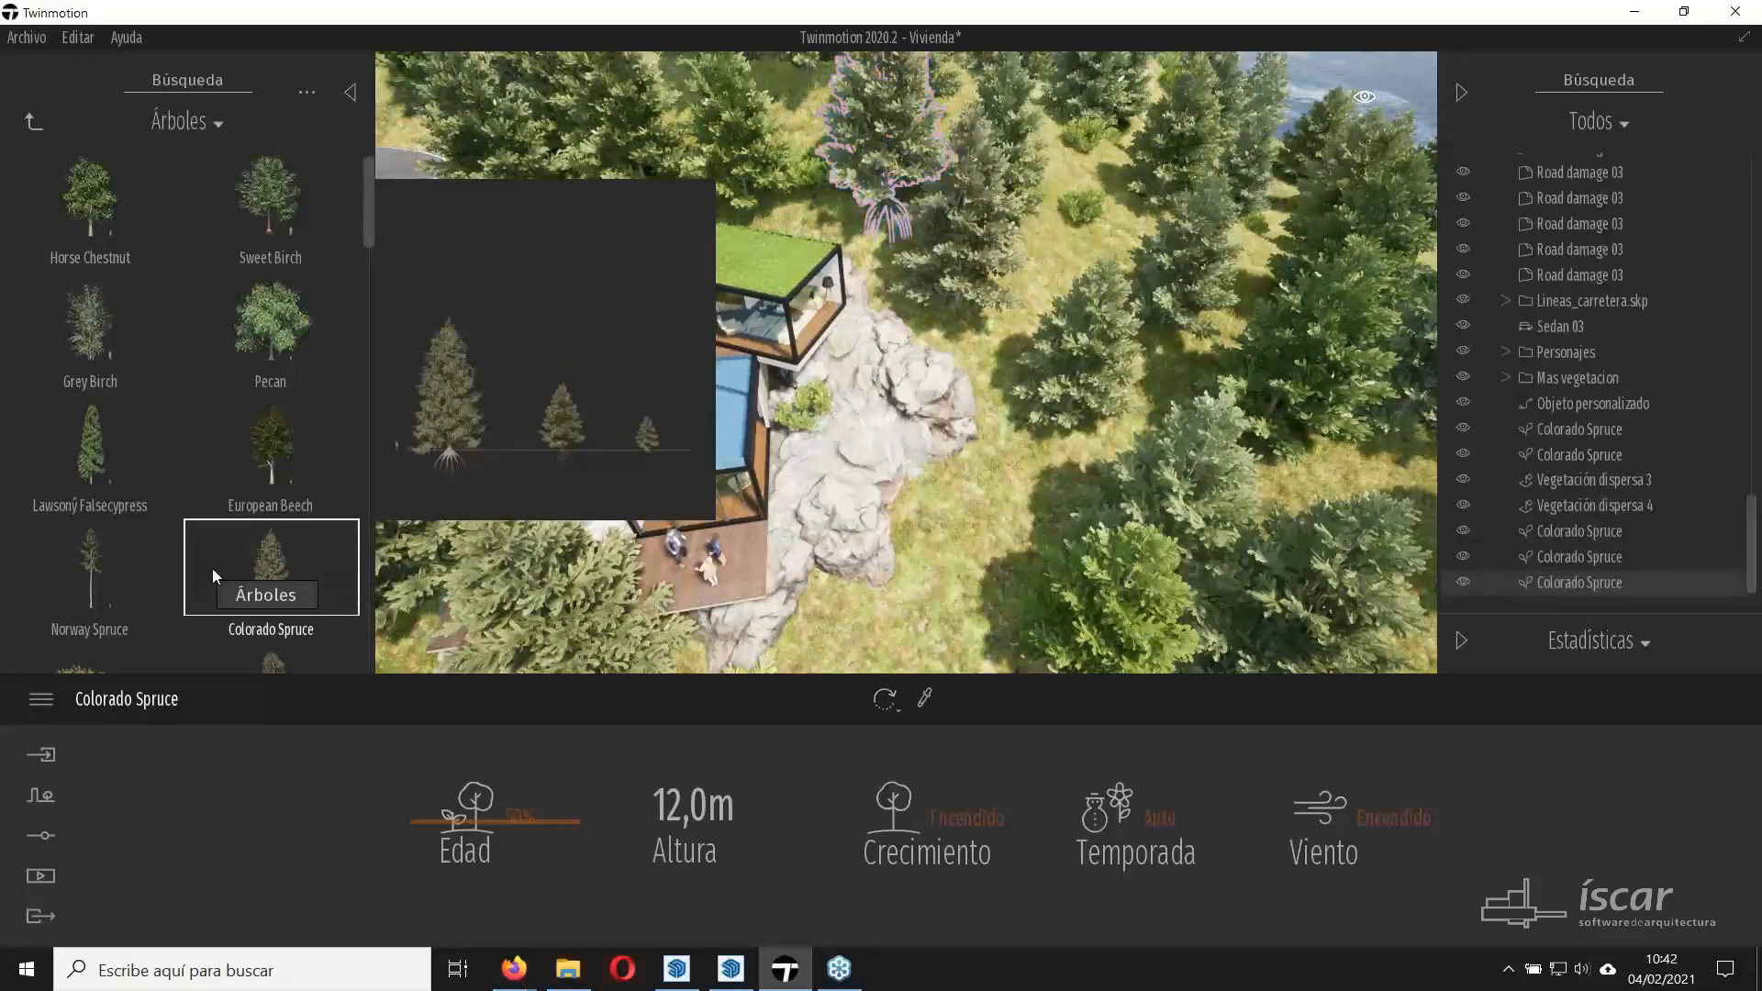
{"action": "left_click_drag", "start_coordinate": [241, 573], "coordinate": [818, 120]}
{"action": "left_click_drag", "start_coordinate": [1083, 310], "coordinate": [1327, 486]}
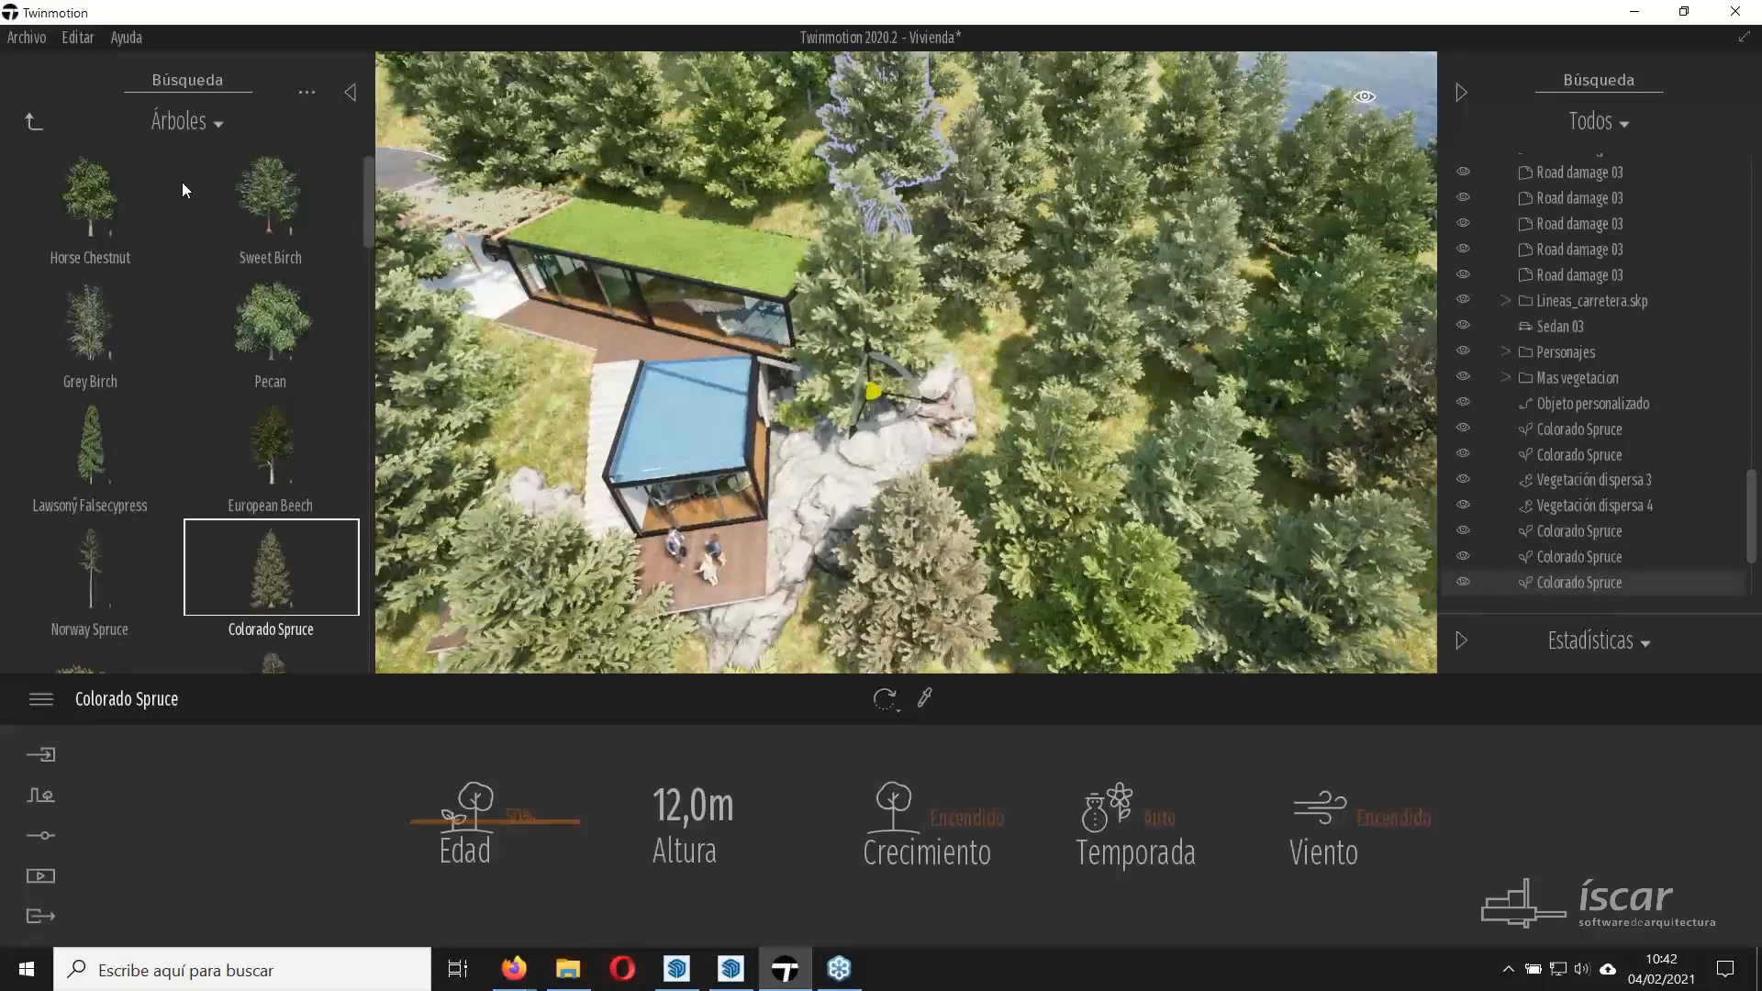
Pick the Colorado Spruce from the tree library again and plant more of them on the slope between the house and the lake.
{"action": "left_click", "coordinate": [33, 121]}
{"action": "left_click", "coordinate": [34, 124]}
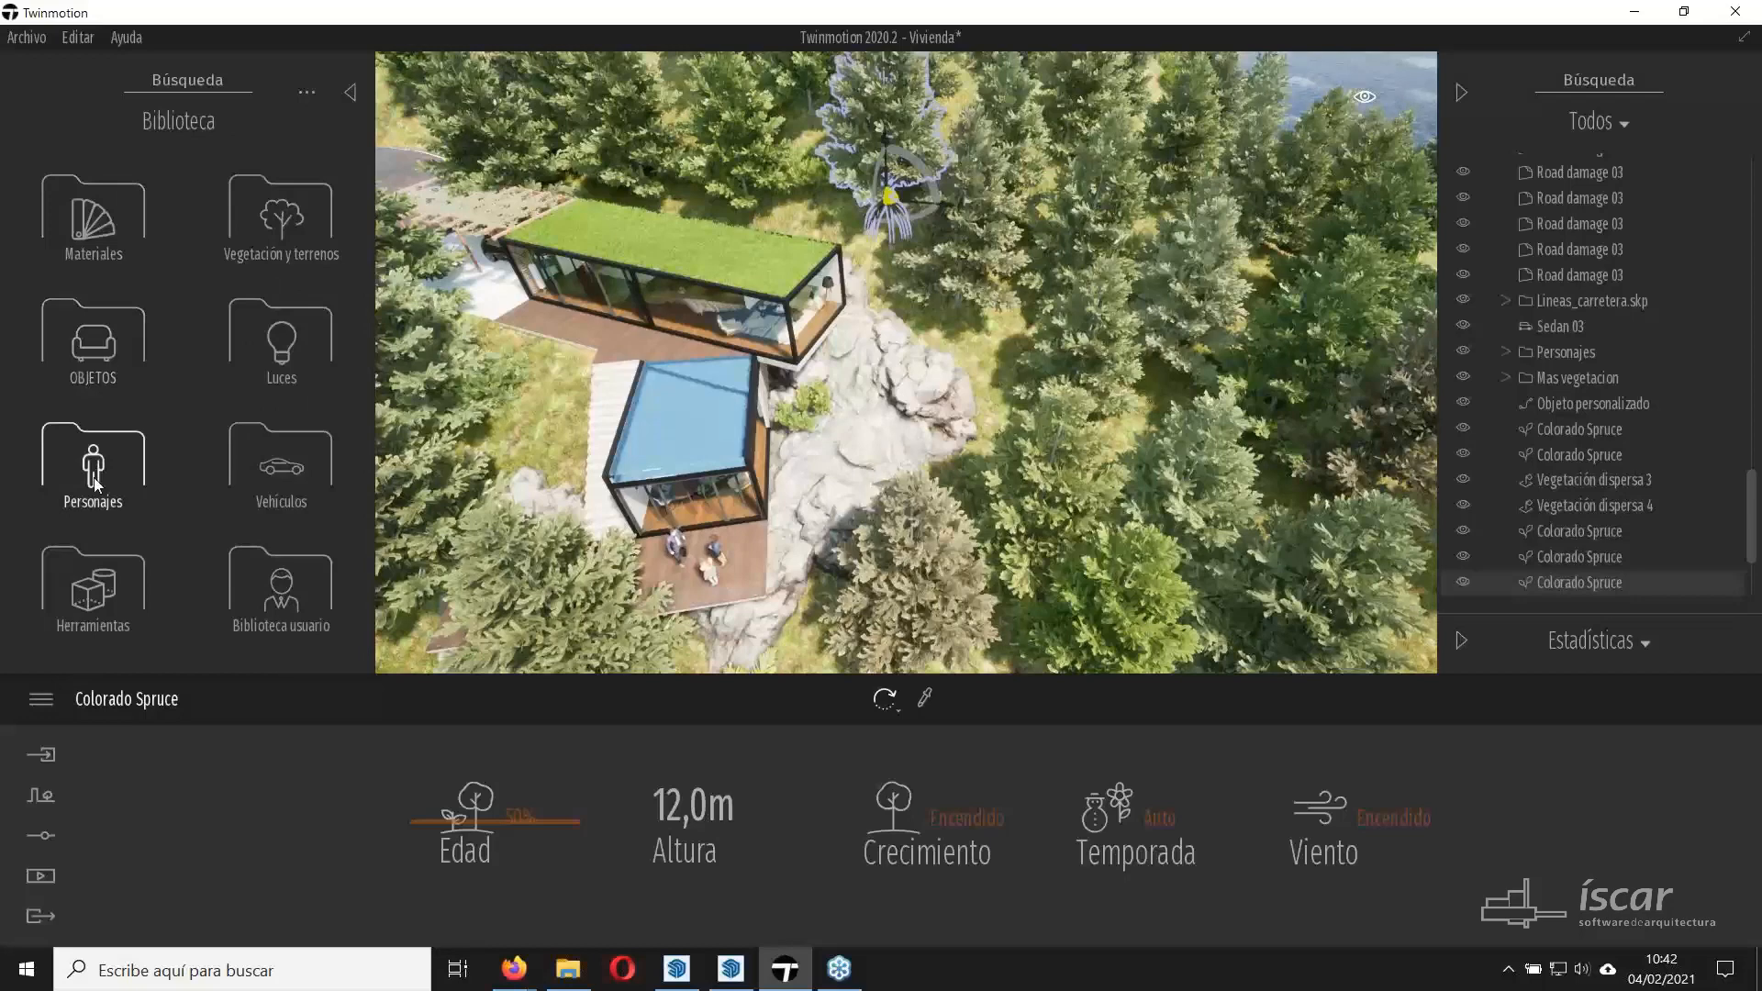
{"action": "left_click", "coordinate": [92, 373]}
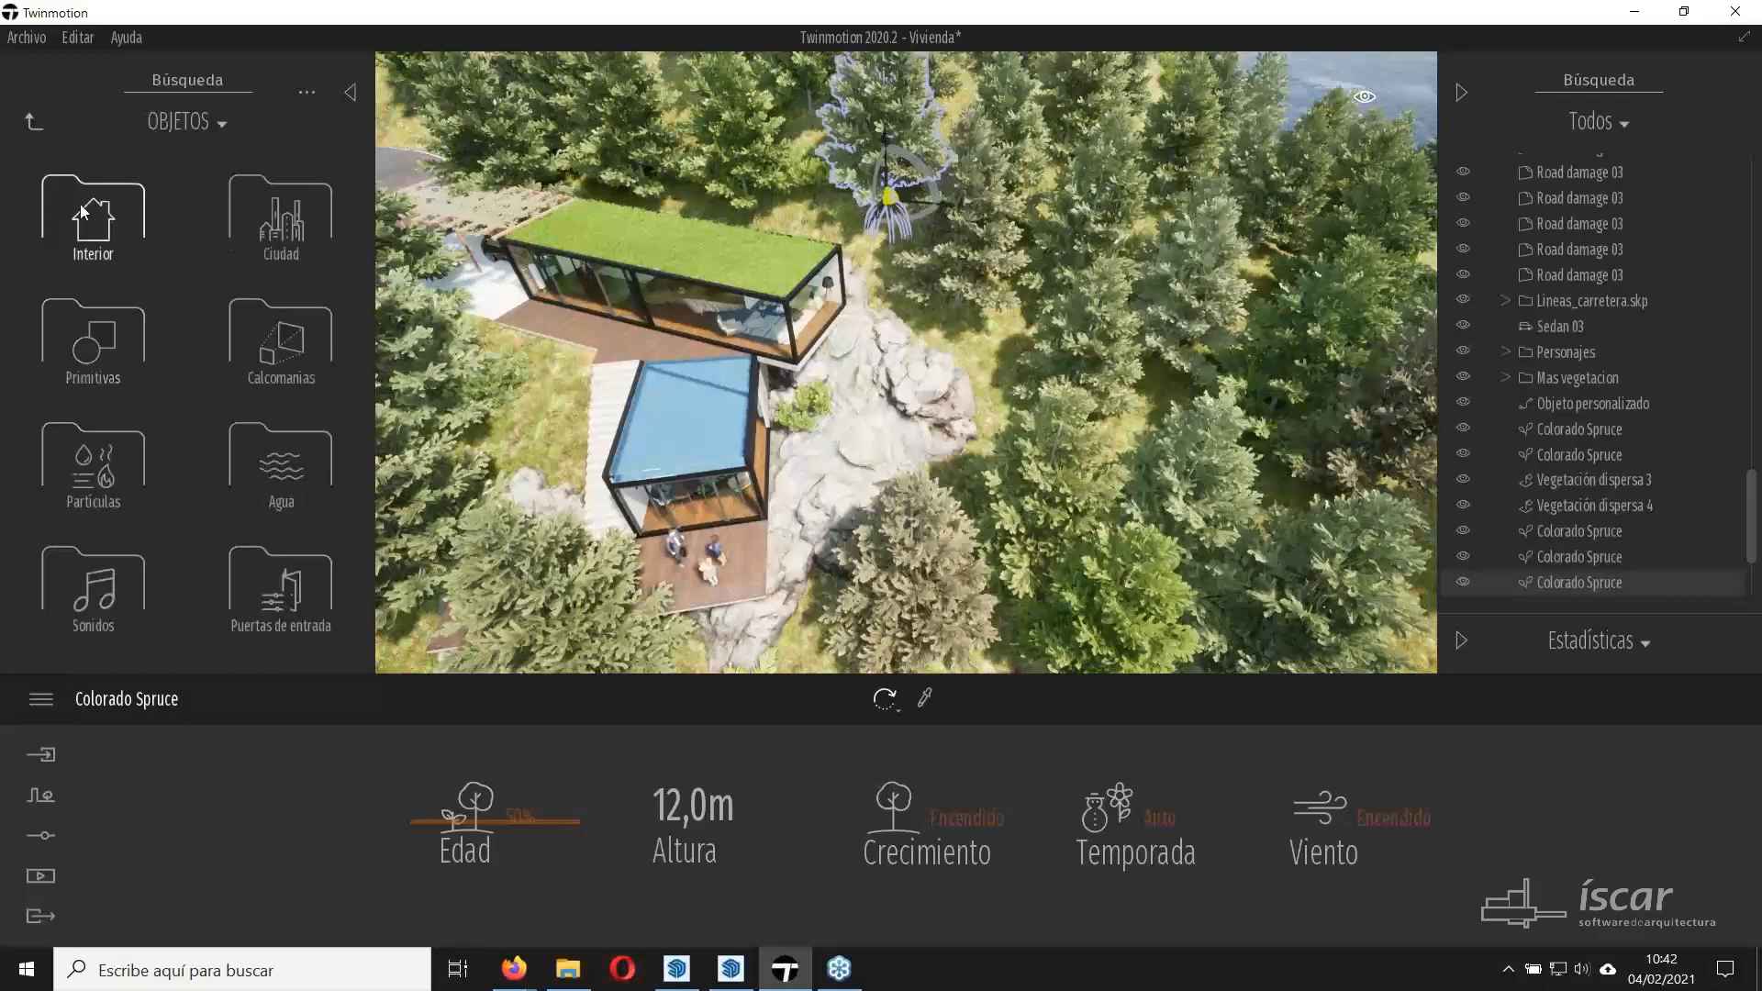
{"action": "left_click", "coordinate": [35, 124]}
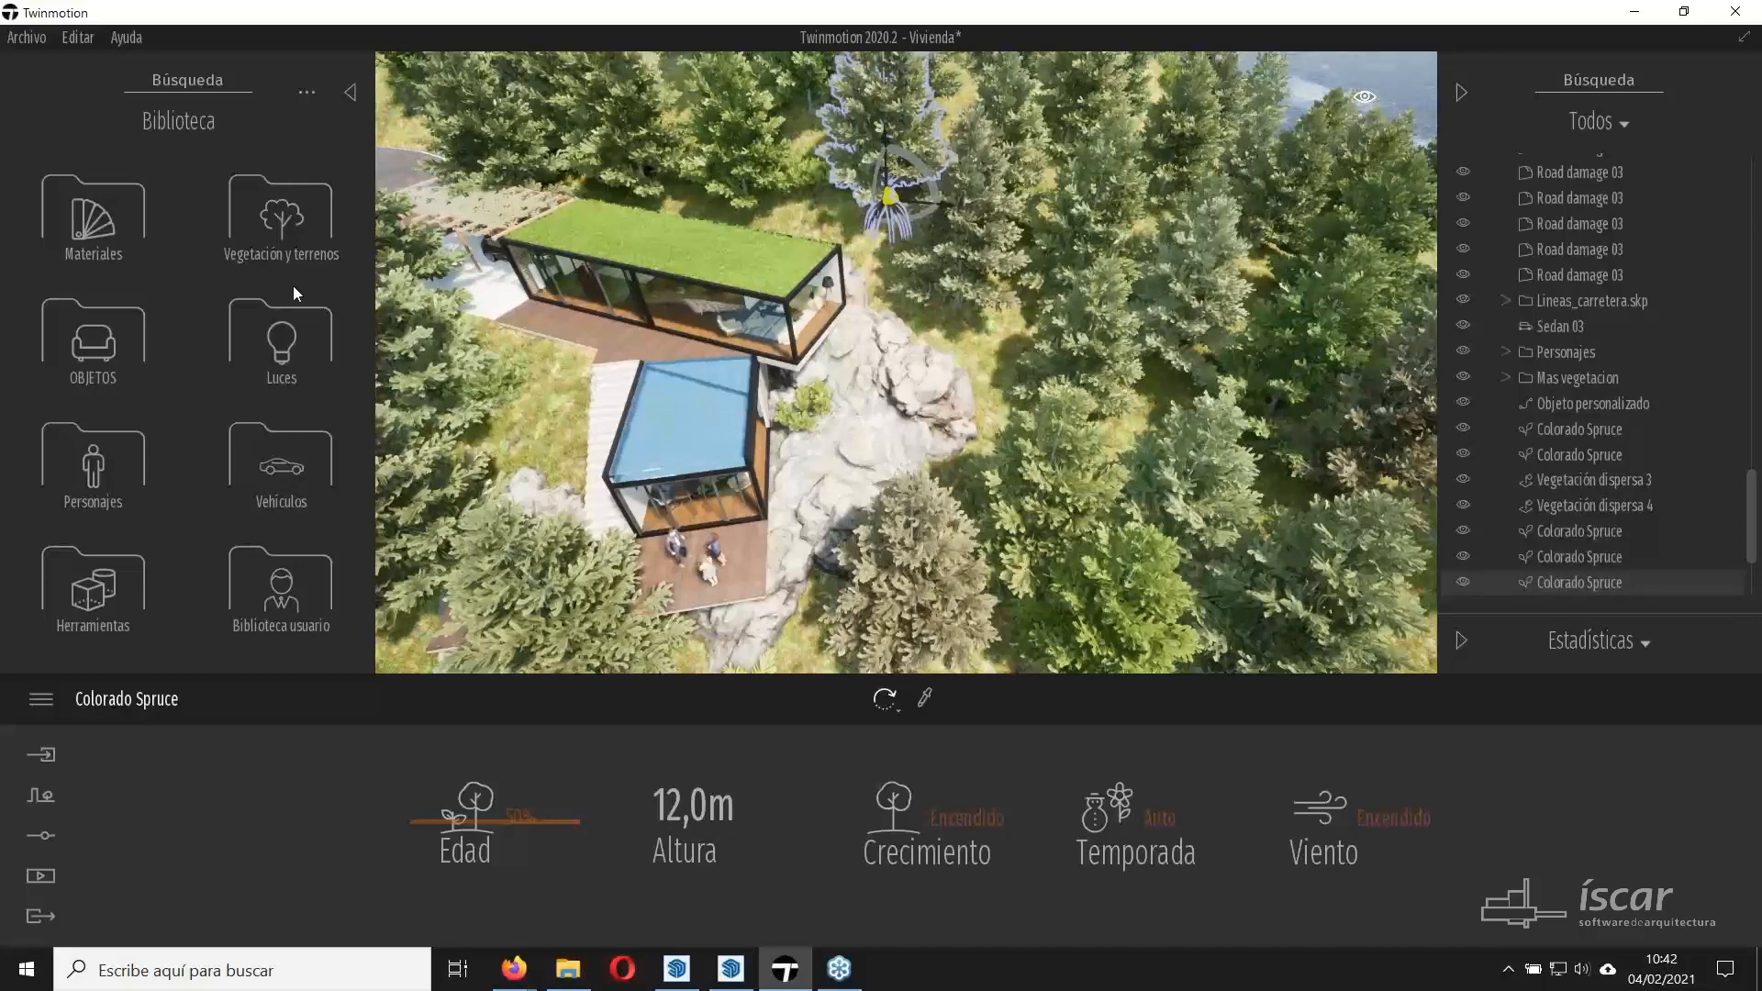
{"action": "left_click", "coordinate": [289, 250]}
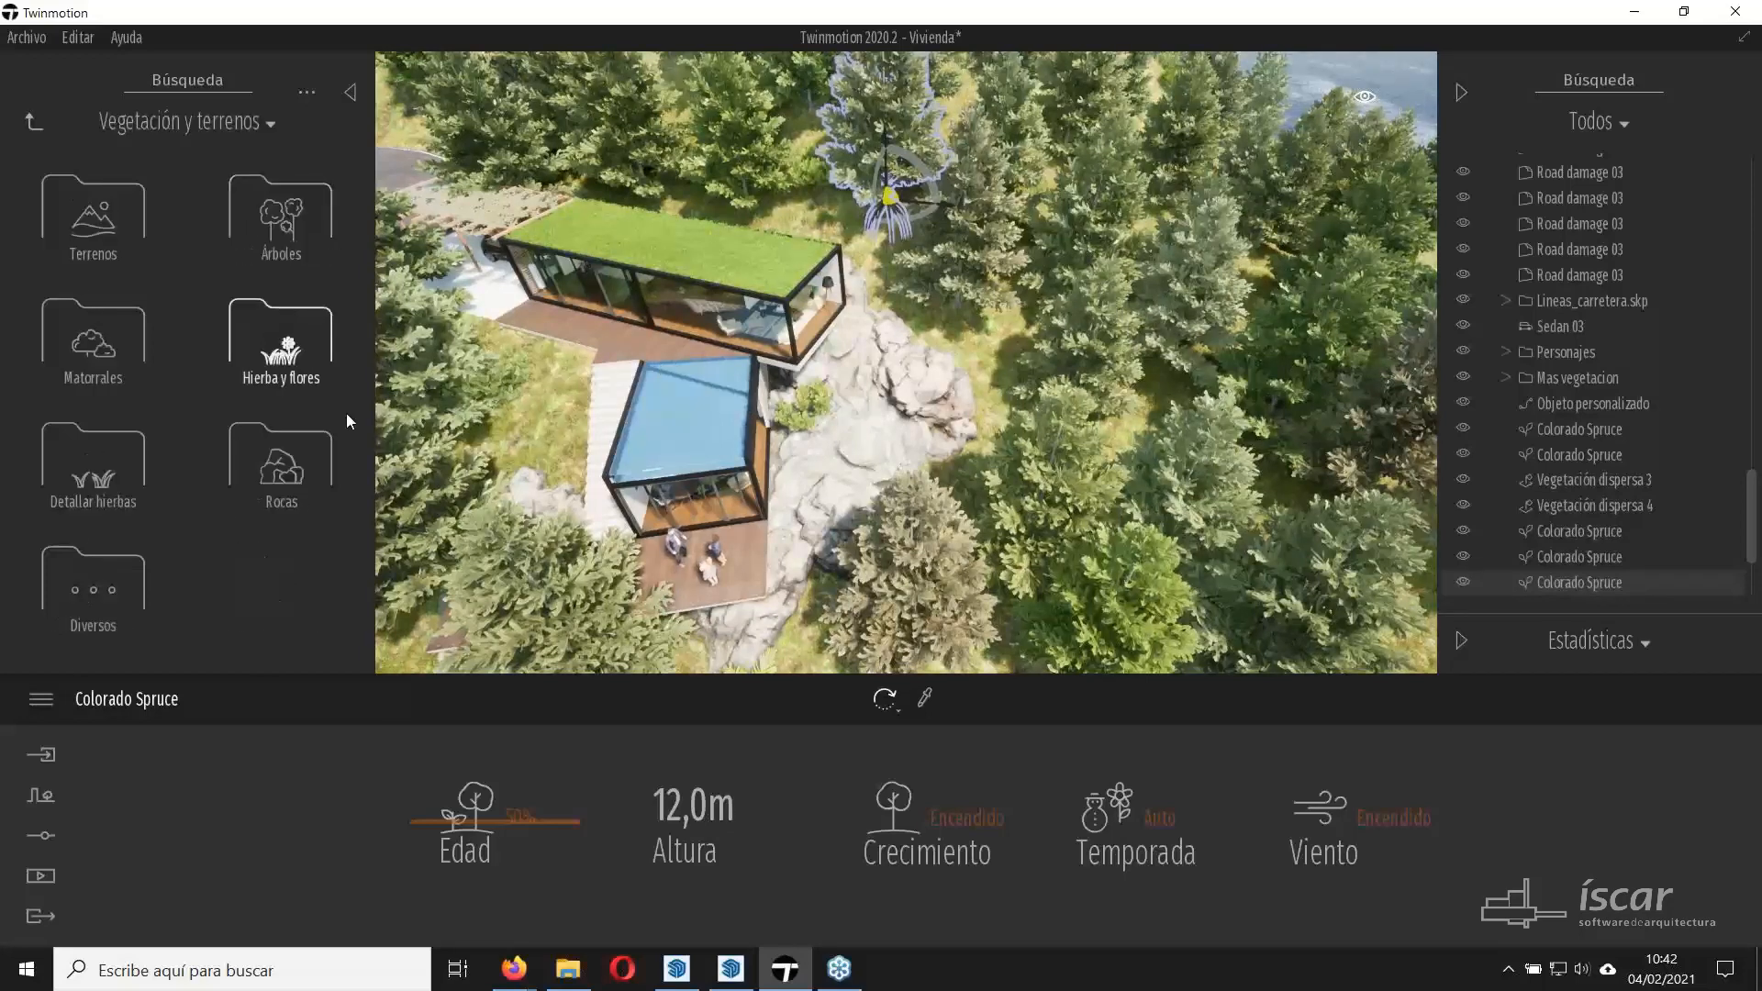
{"action": "left_click", "coordinate": [281, 224]}
{"action": "left_click", "coordinate": [274, 592]}
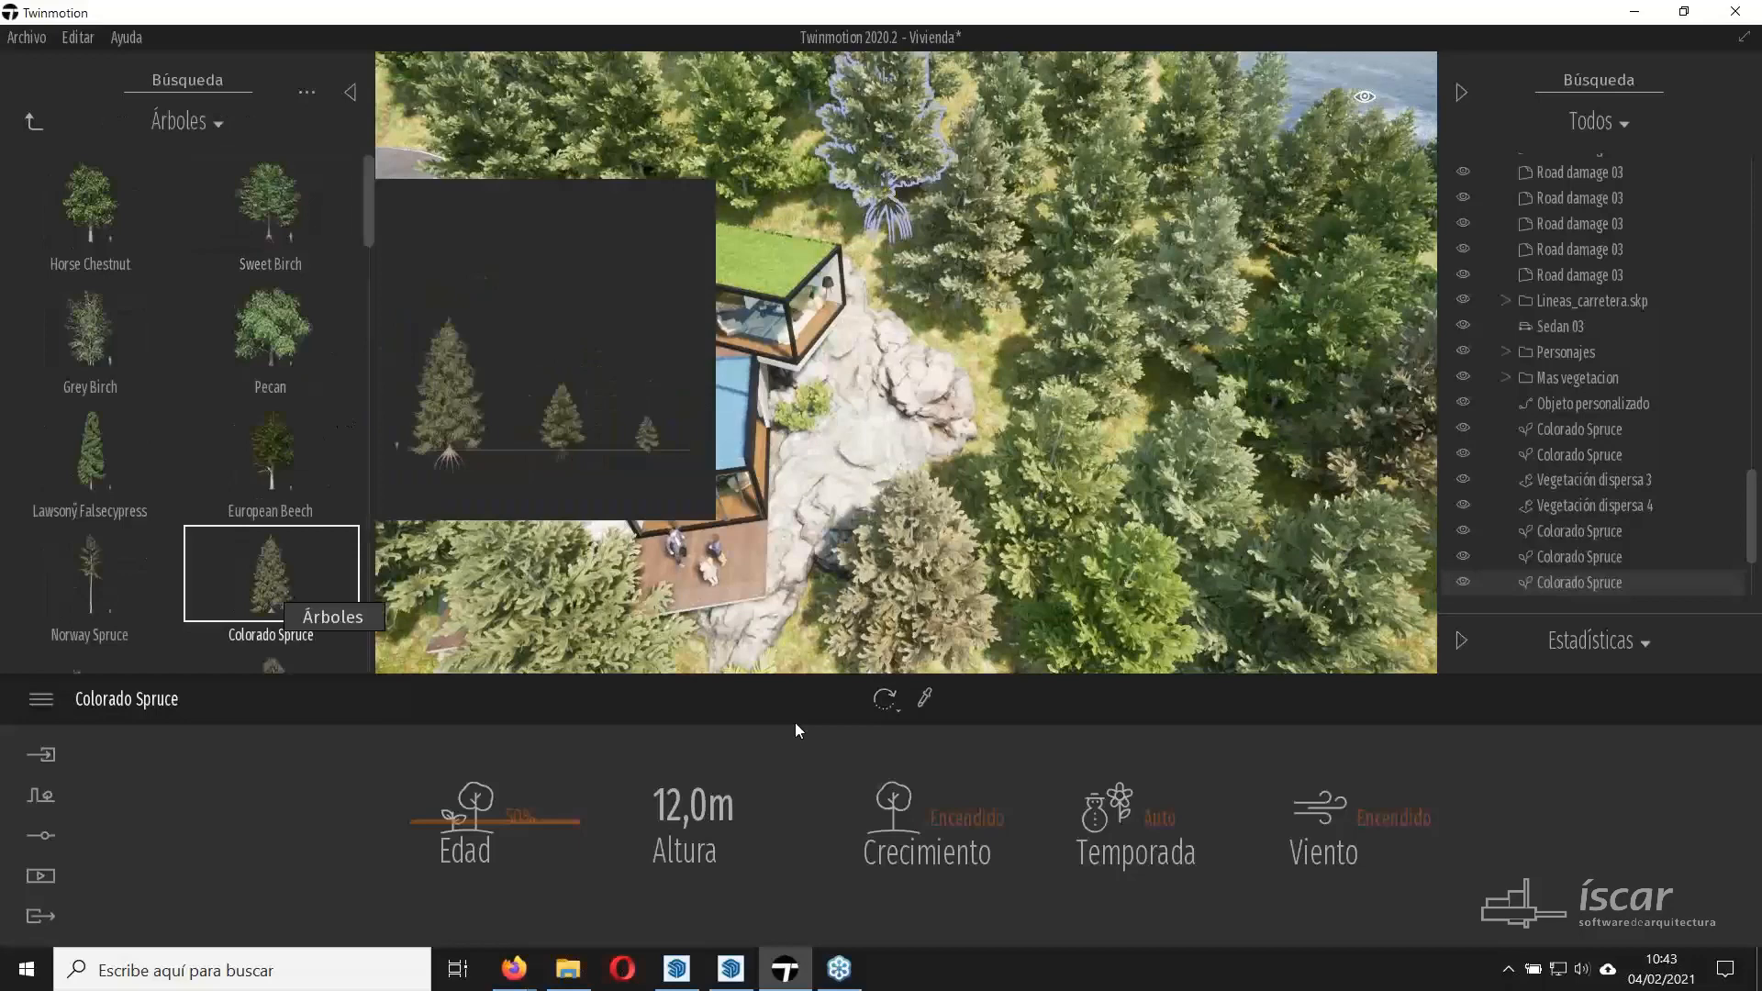
{"action": "left_click", "coordinate": [1022, 383]}
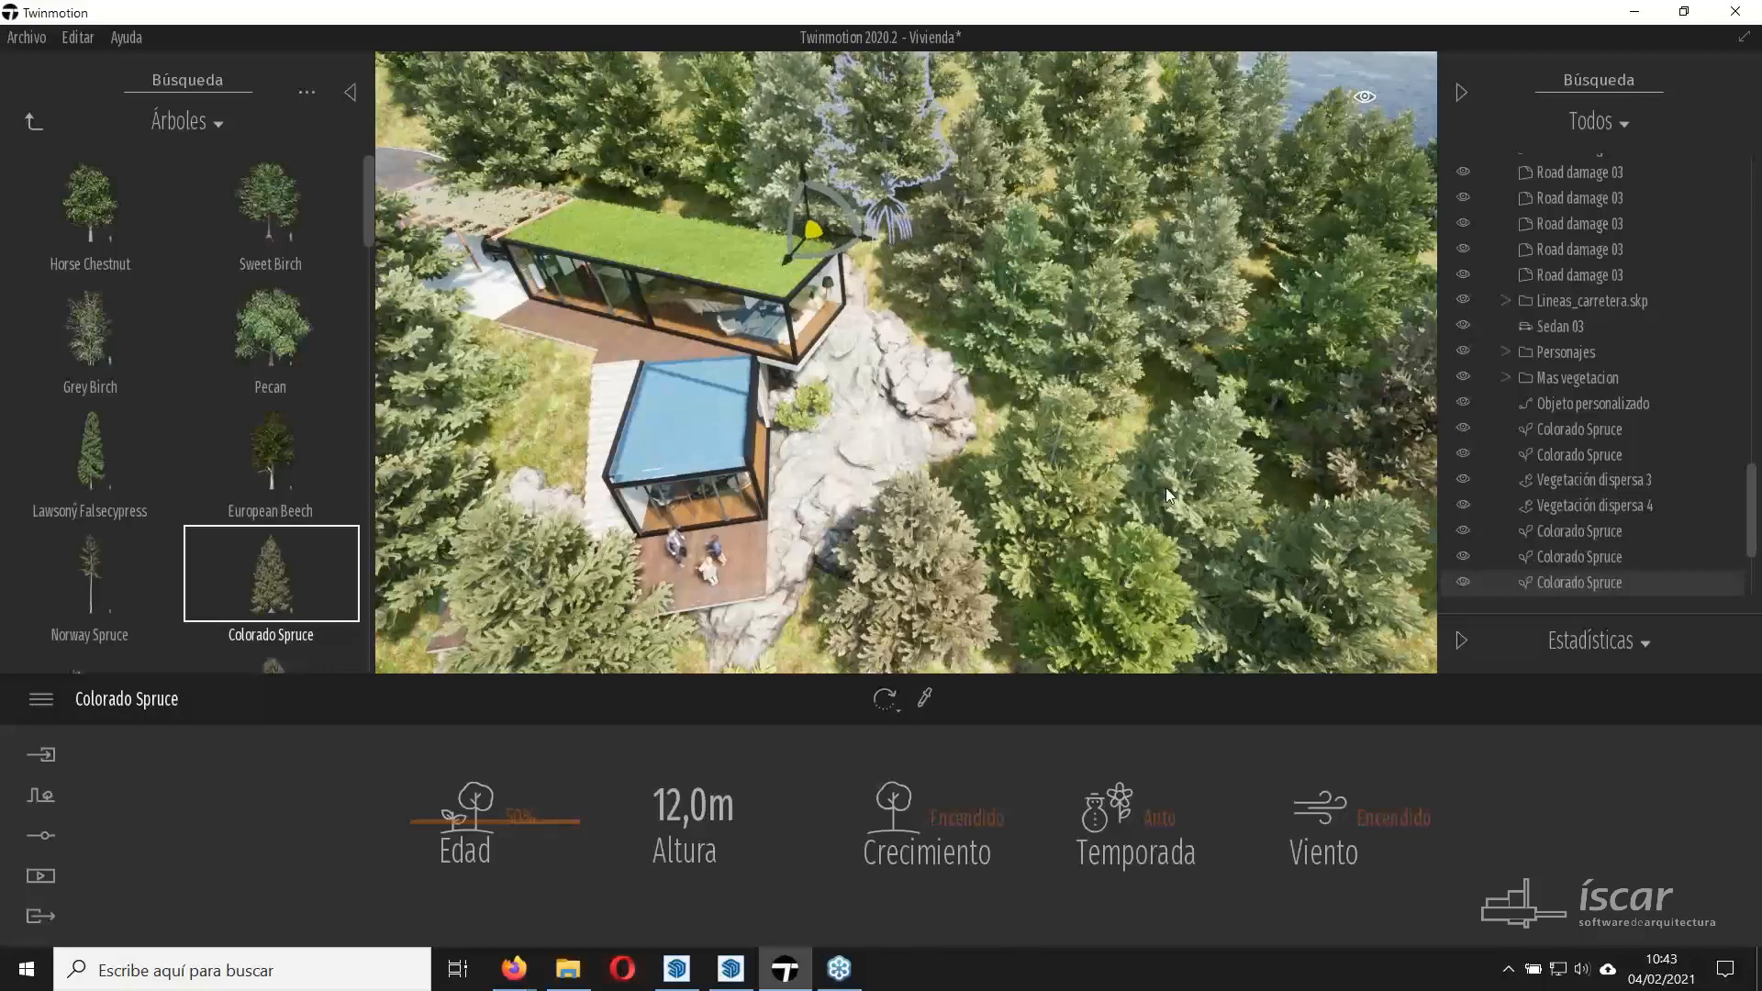
{"action": "right_click_drag", "start_coordinate": [1172, 492], "coordinate": [1172, 492]}
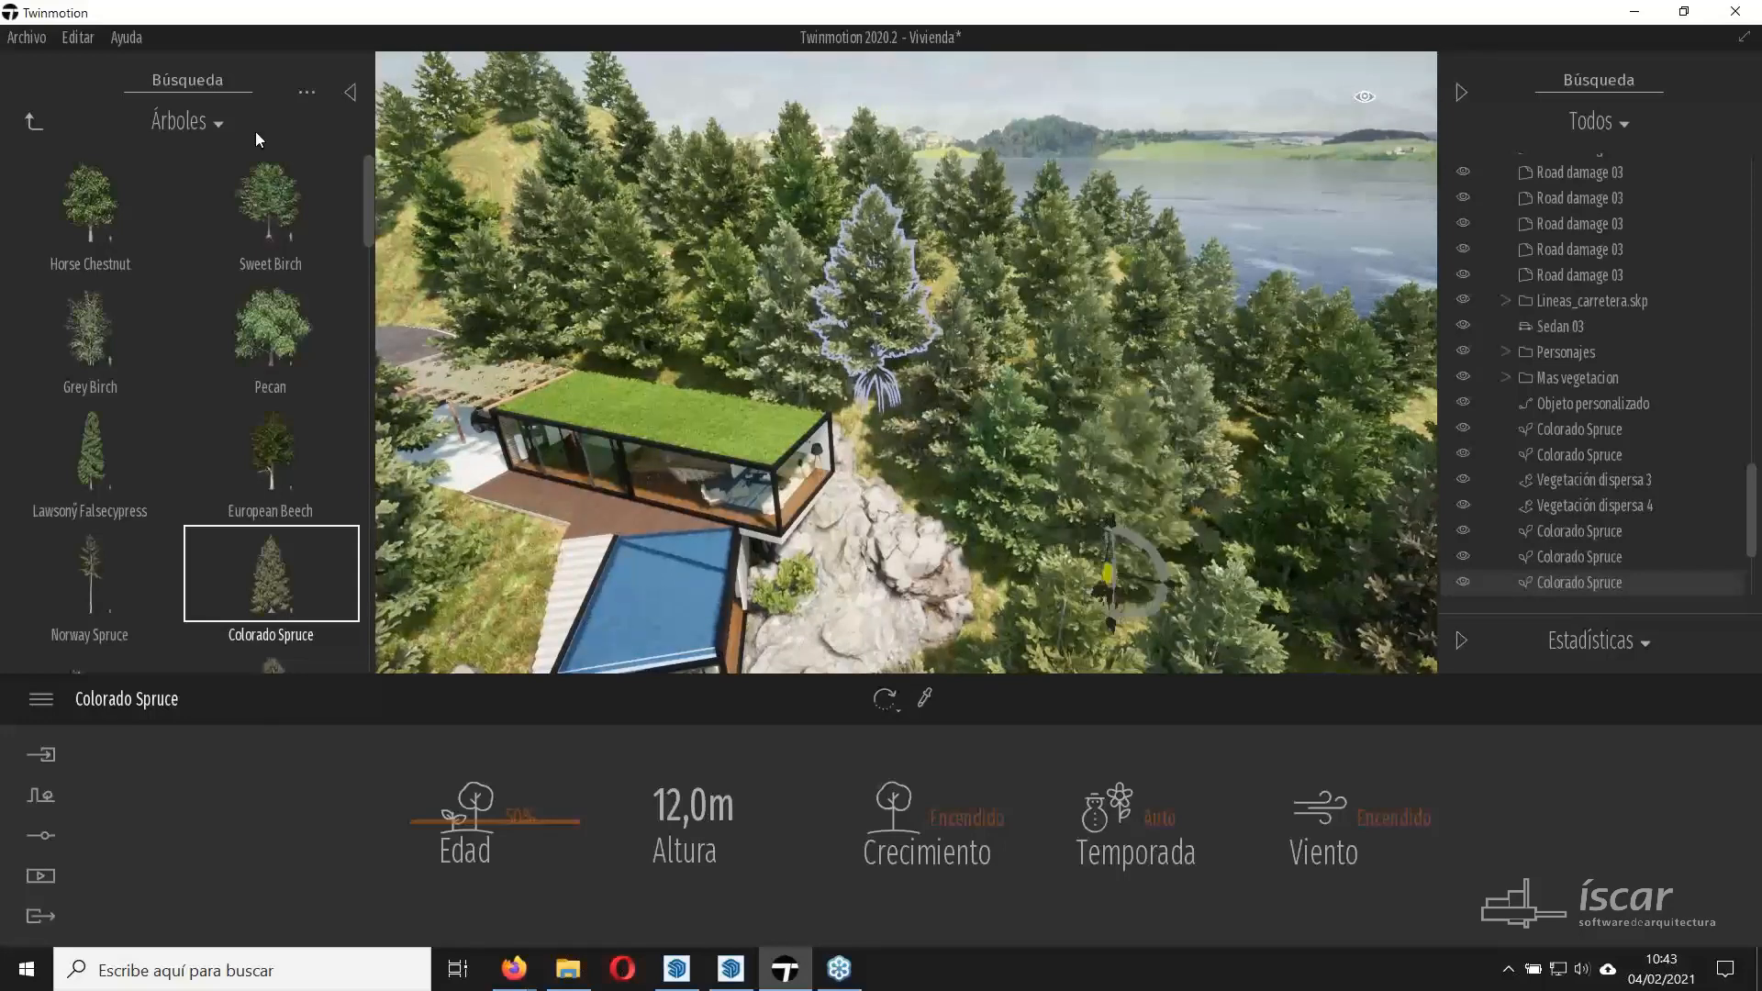
Select an individually placed spruce behind the house and the scattered vegetation group to compare how they are selected.
{"action": "left_click", "coordinate": [879, 312]}
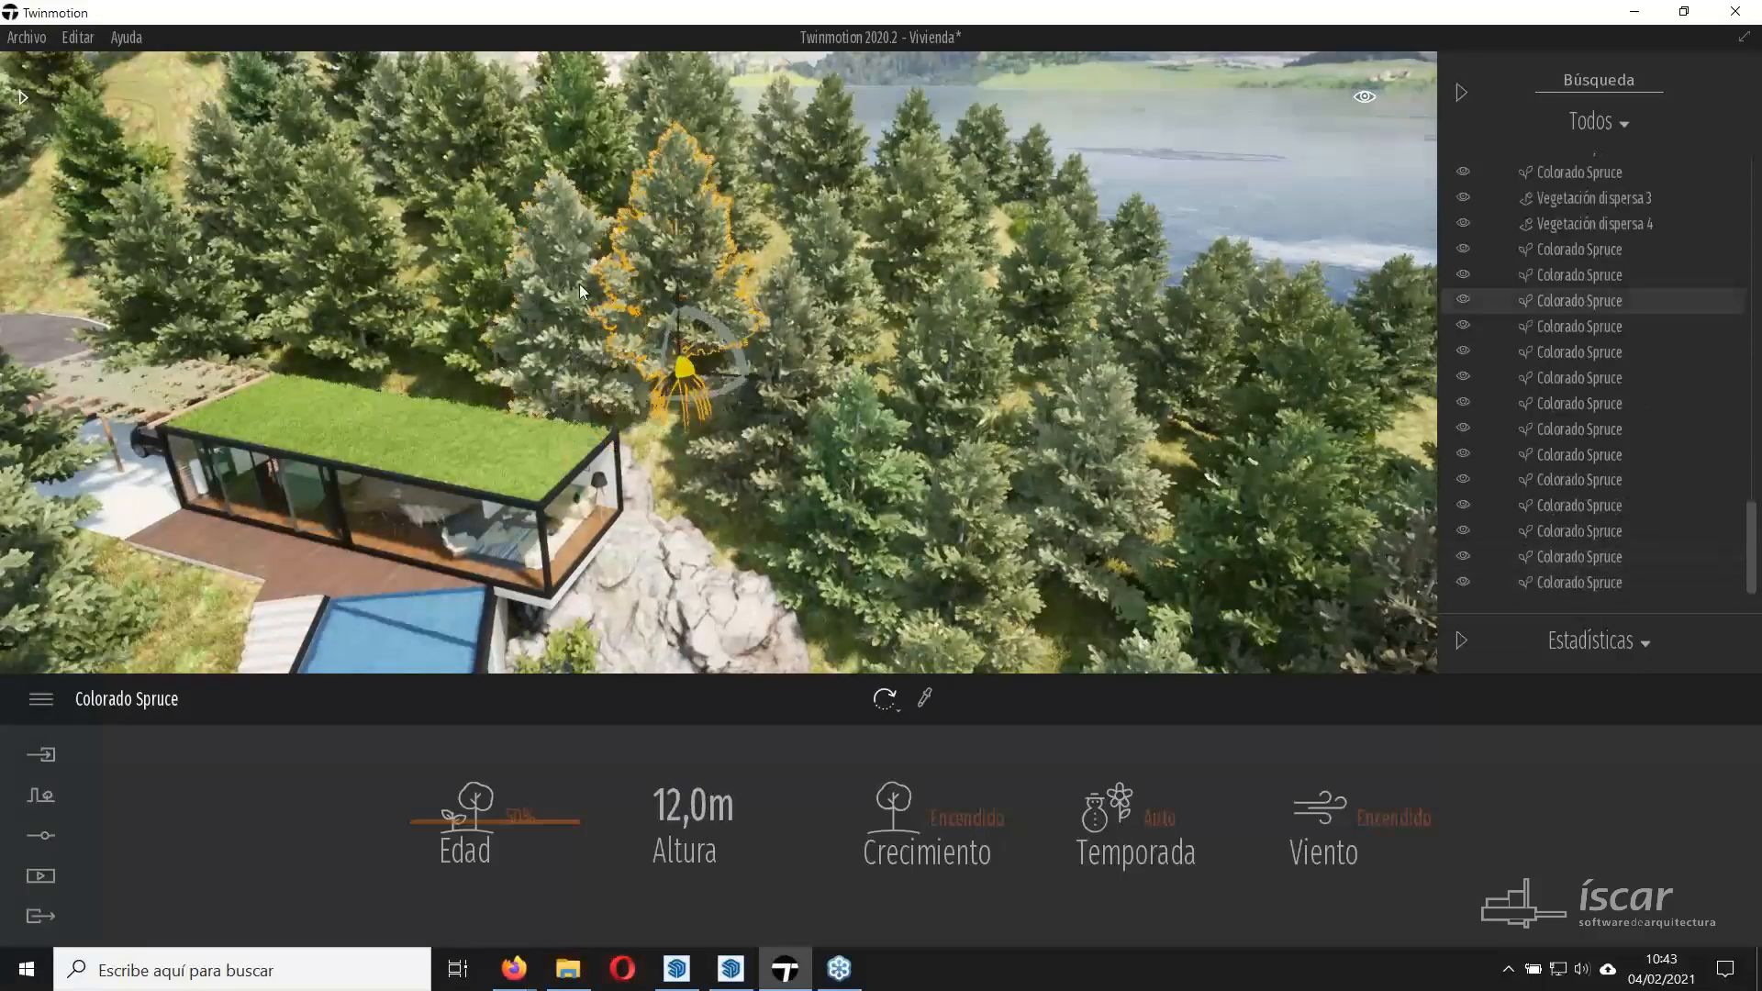
{"action": "left_click", "coordinate": [580, 284]}
{"action": "left_click", "coordinate": [682, 308]}
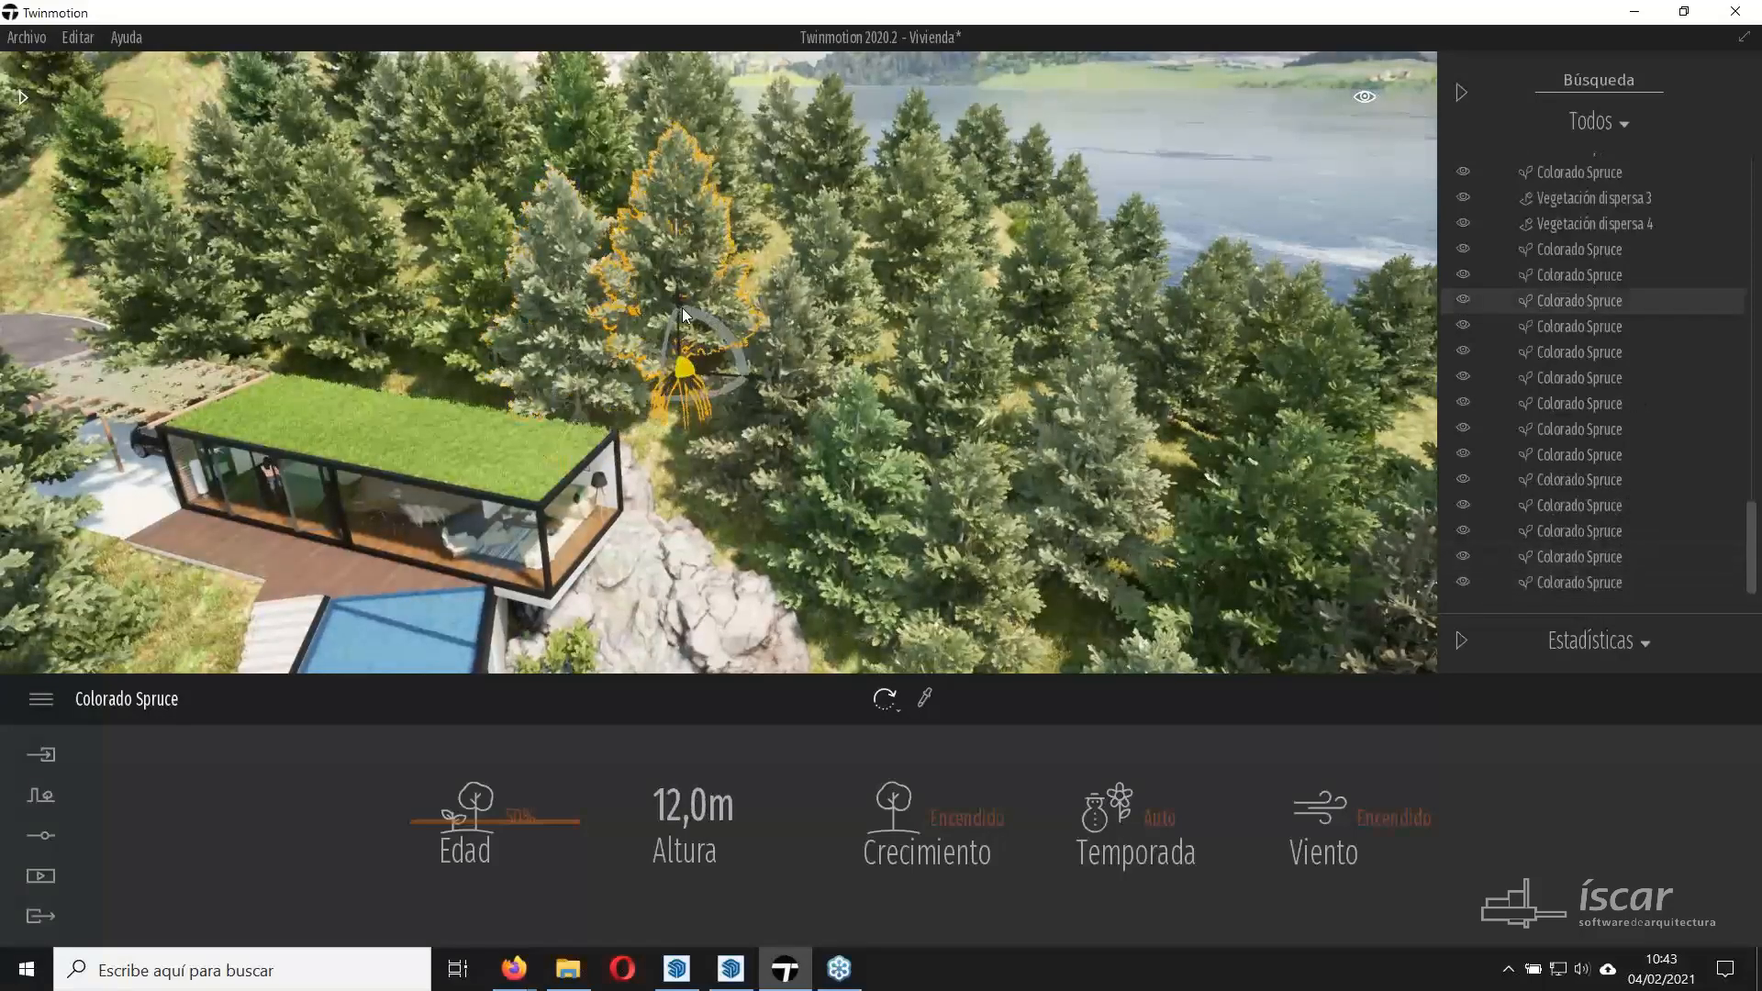
{"action": "left_click", "coordinate": [592, 321]}
{"action": "left_click", "coordinate": [800, 409]}
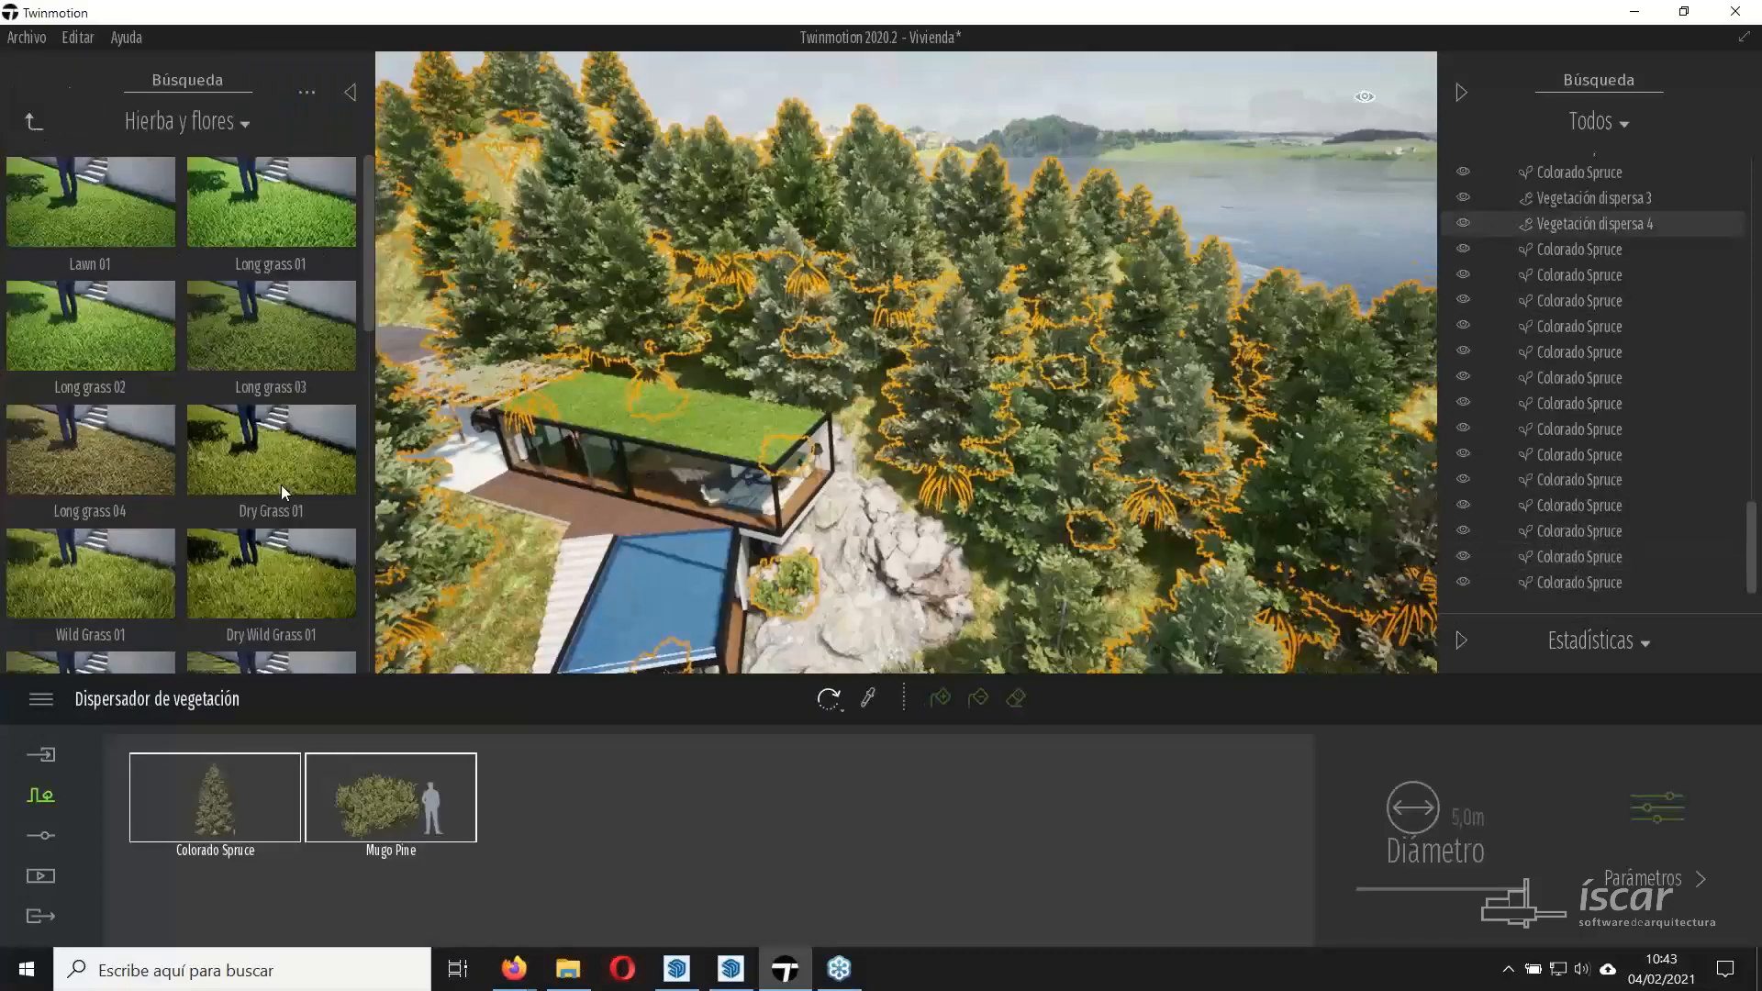
Reopen the tree library and choose the Colorado Spruce for adding individual trees on the slope beside the rocks.
{"action": "left_click", "coordinate": [34, 121]}
{"action": "left_click", "coordinate": [261, 213]}
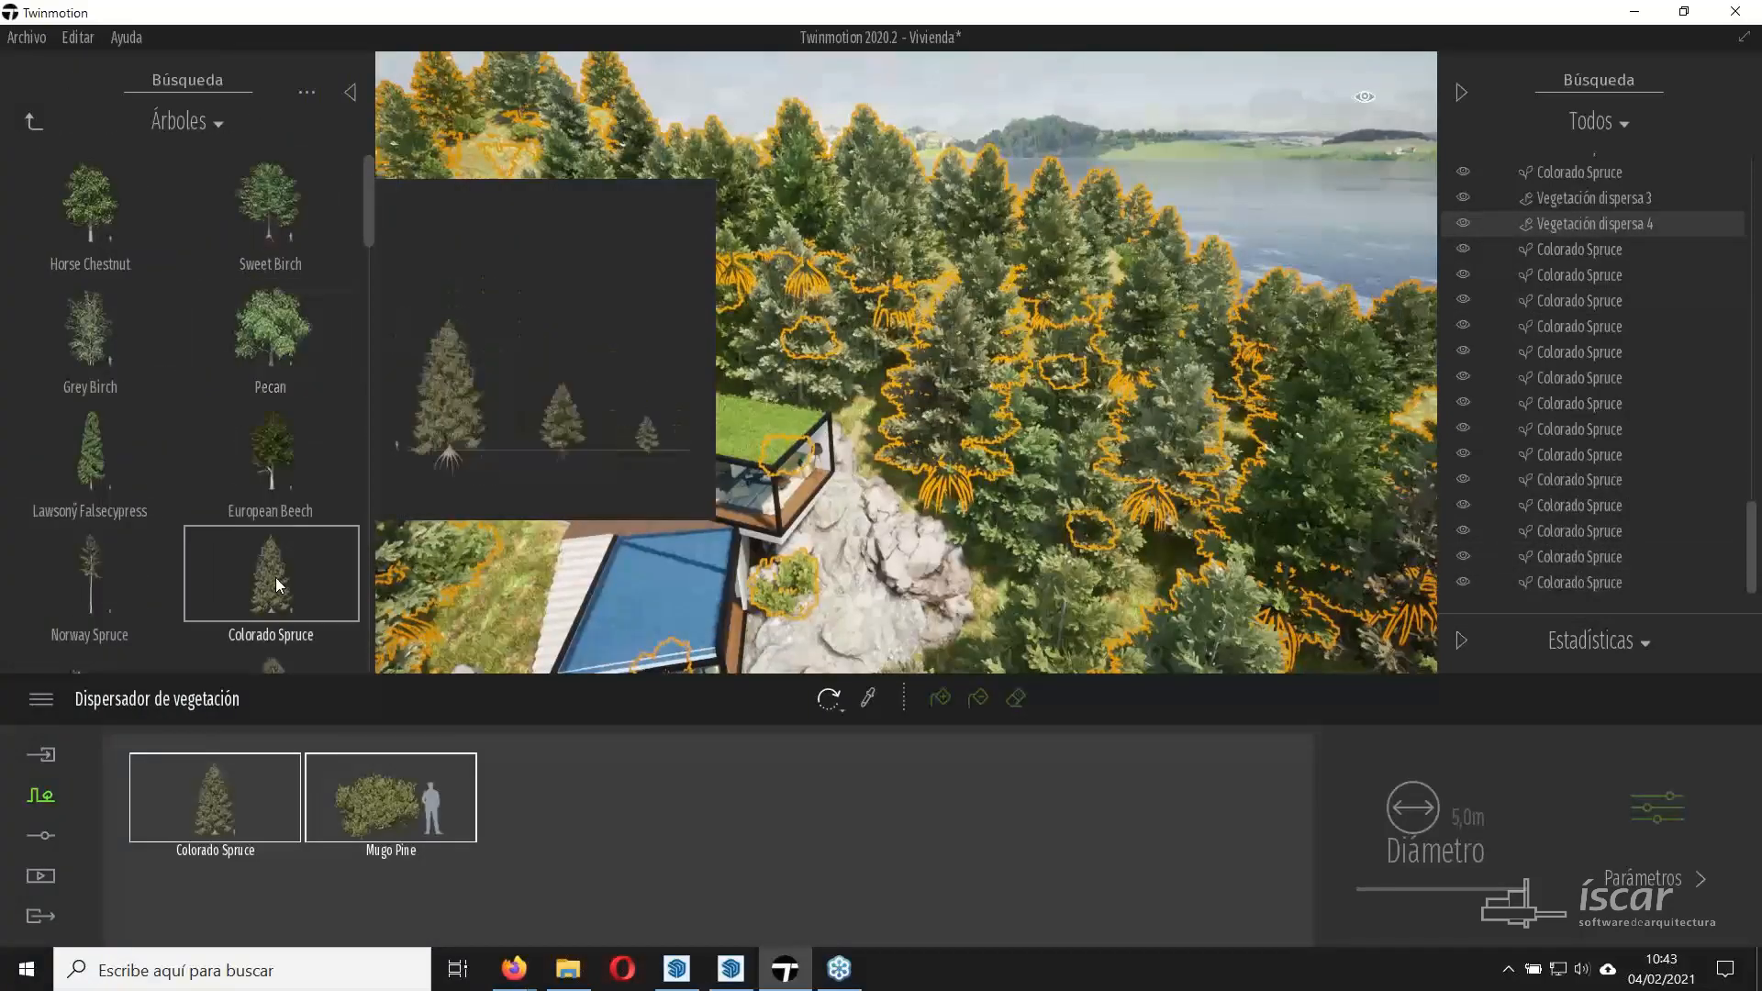
{"action": "left_click", "coordinate": [276, 576]}
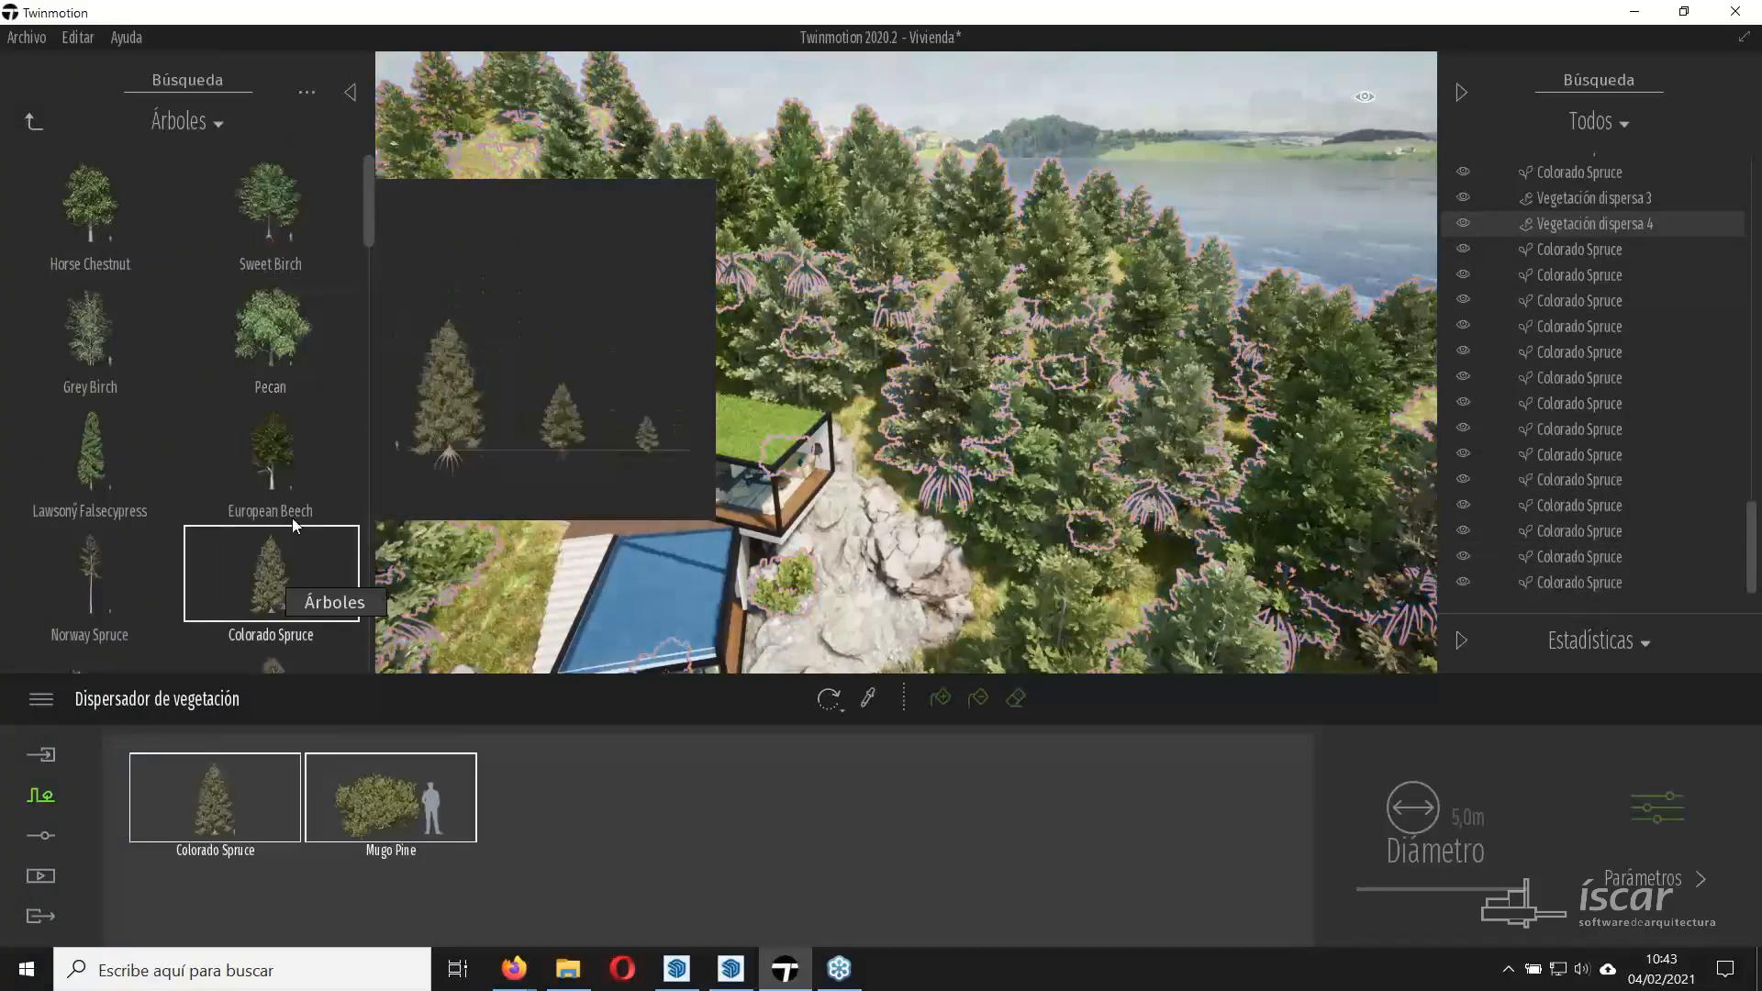
{"action": "left_click", "coordinate": [267, 452]}
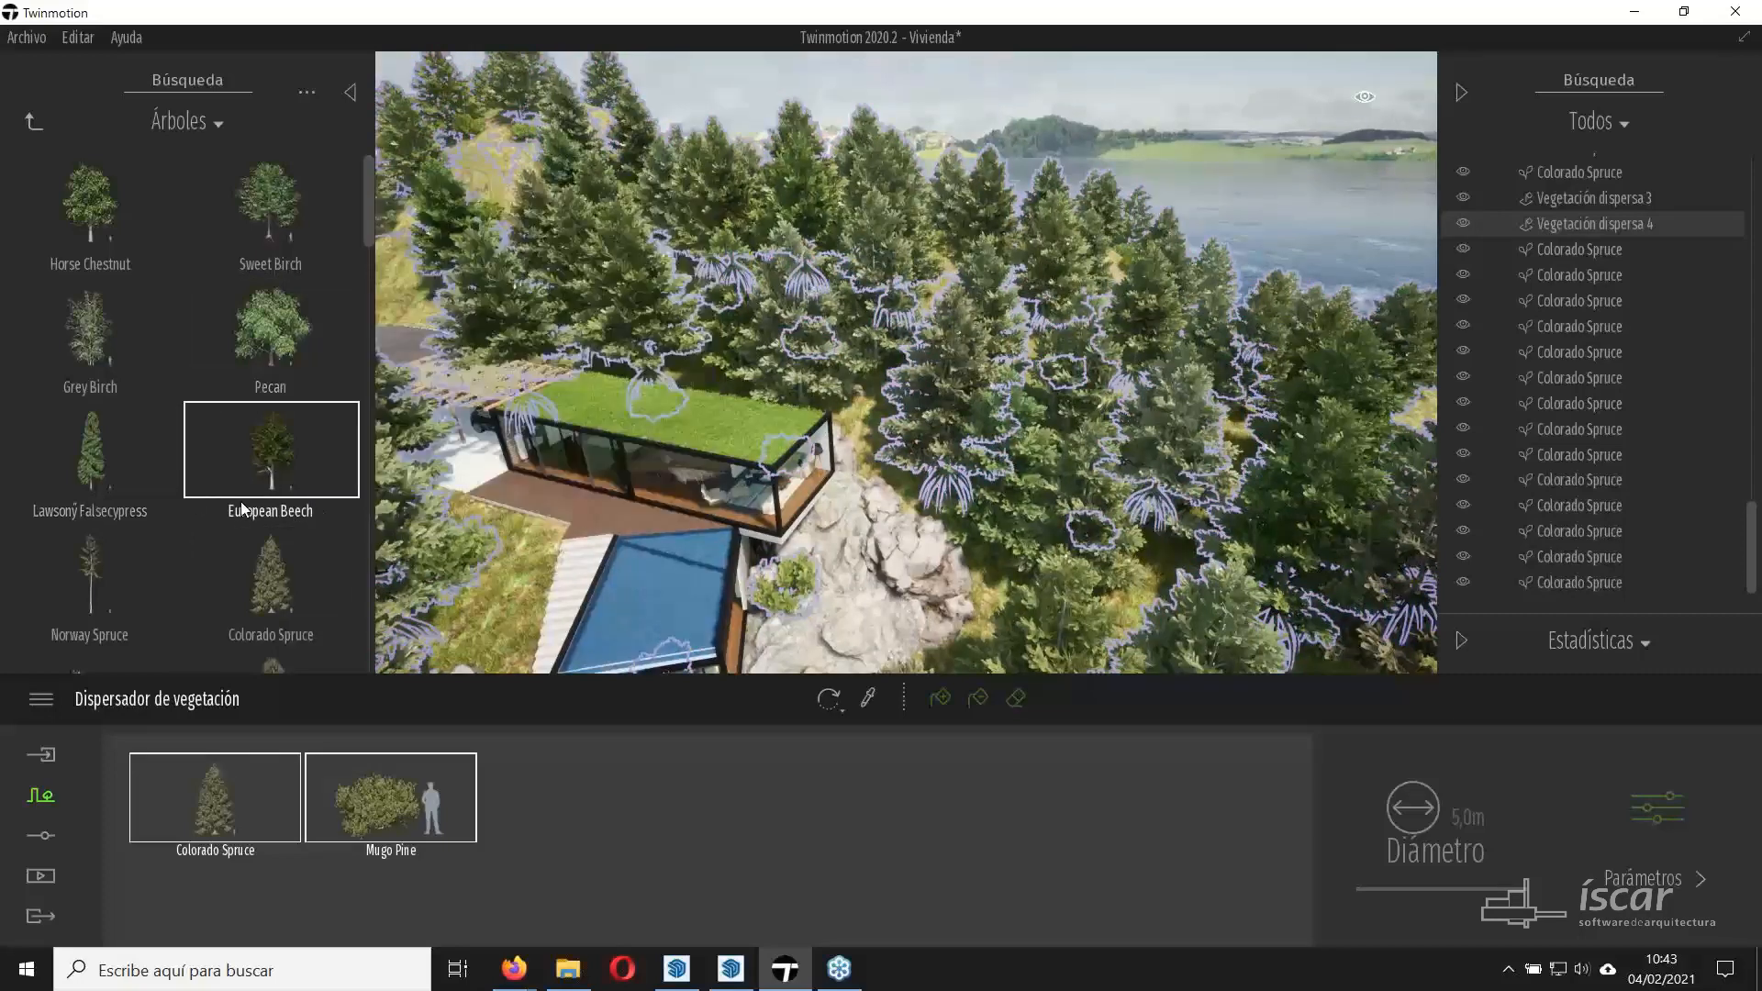
{"action": "left_click", "coordinate": [271, 574]}
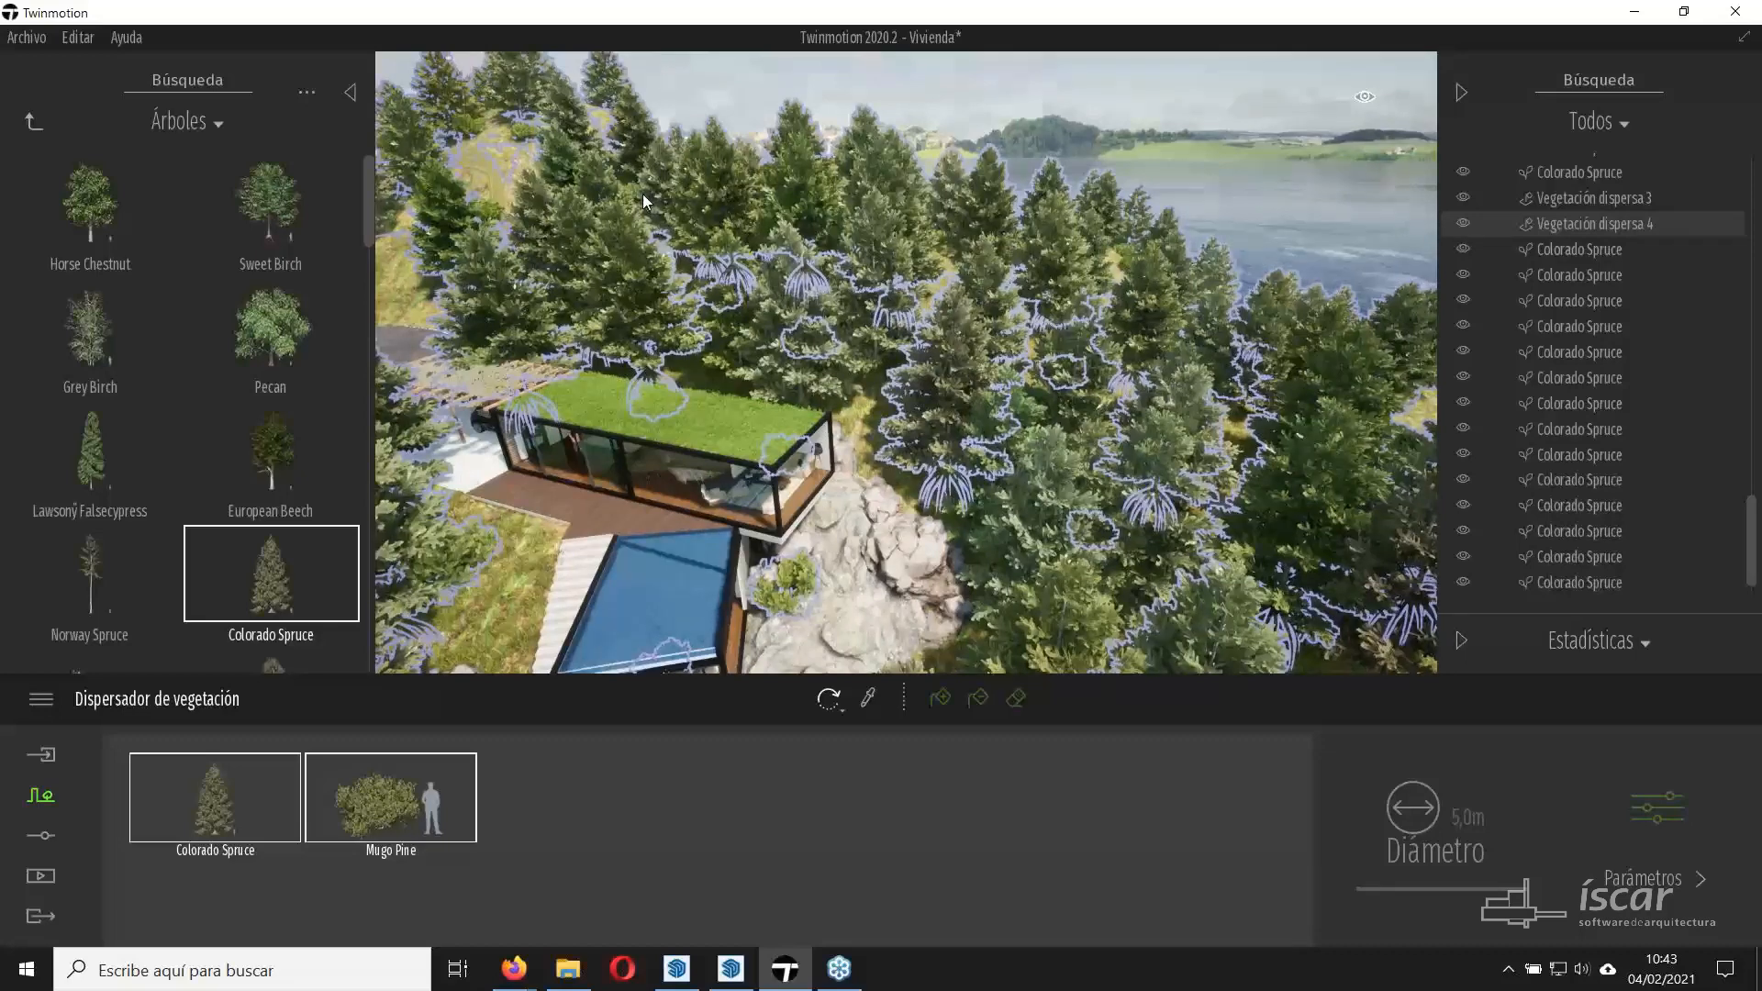
Open Cabin.tm from the 08 Sombras en Iluminacion folder without saving the current project.
{"action": "left_click", "coordinate": [24, 38]}
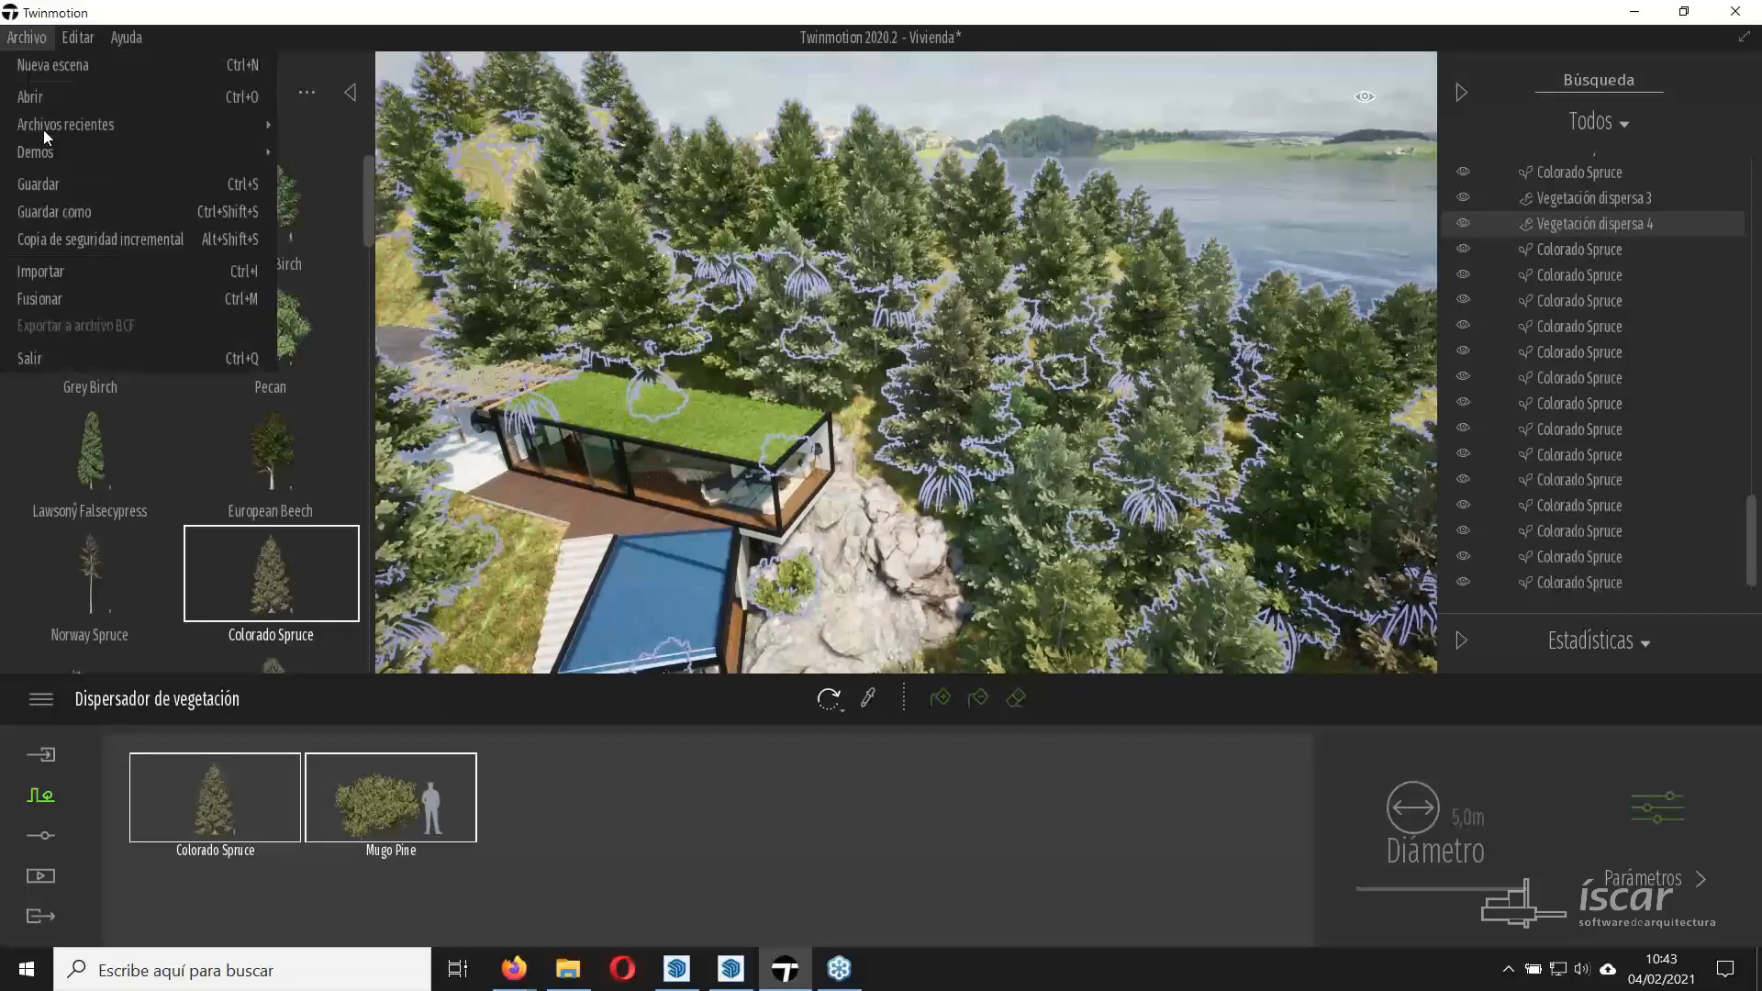
{"action": "left_click", "coordinate": [43, 97]}
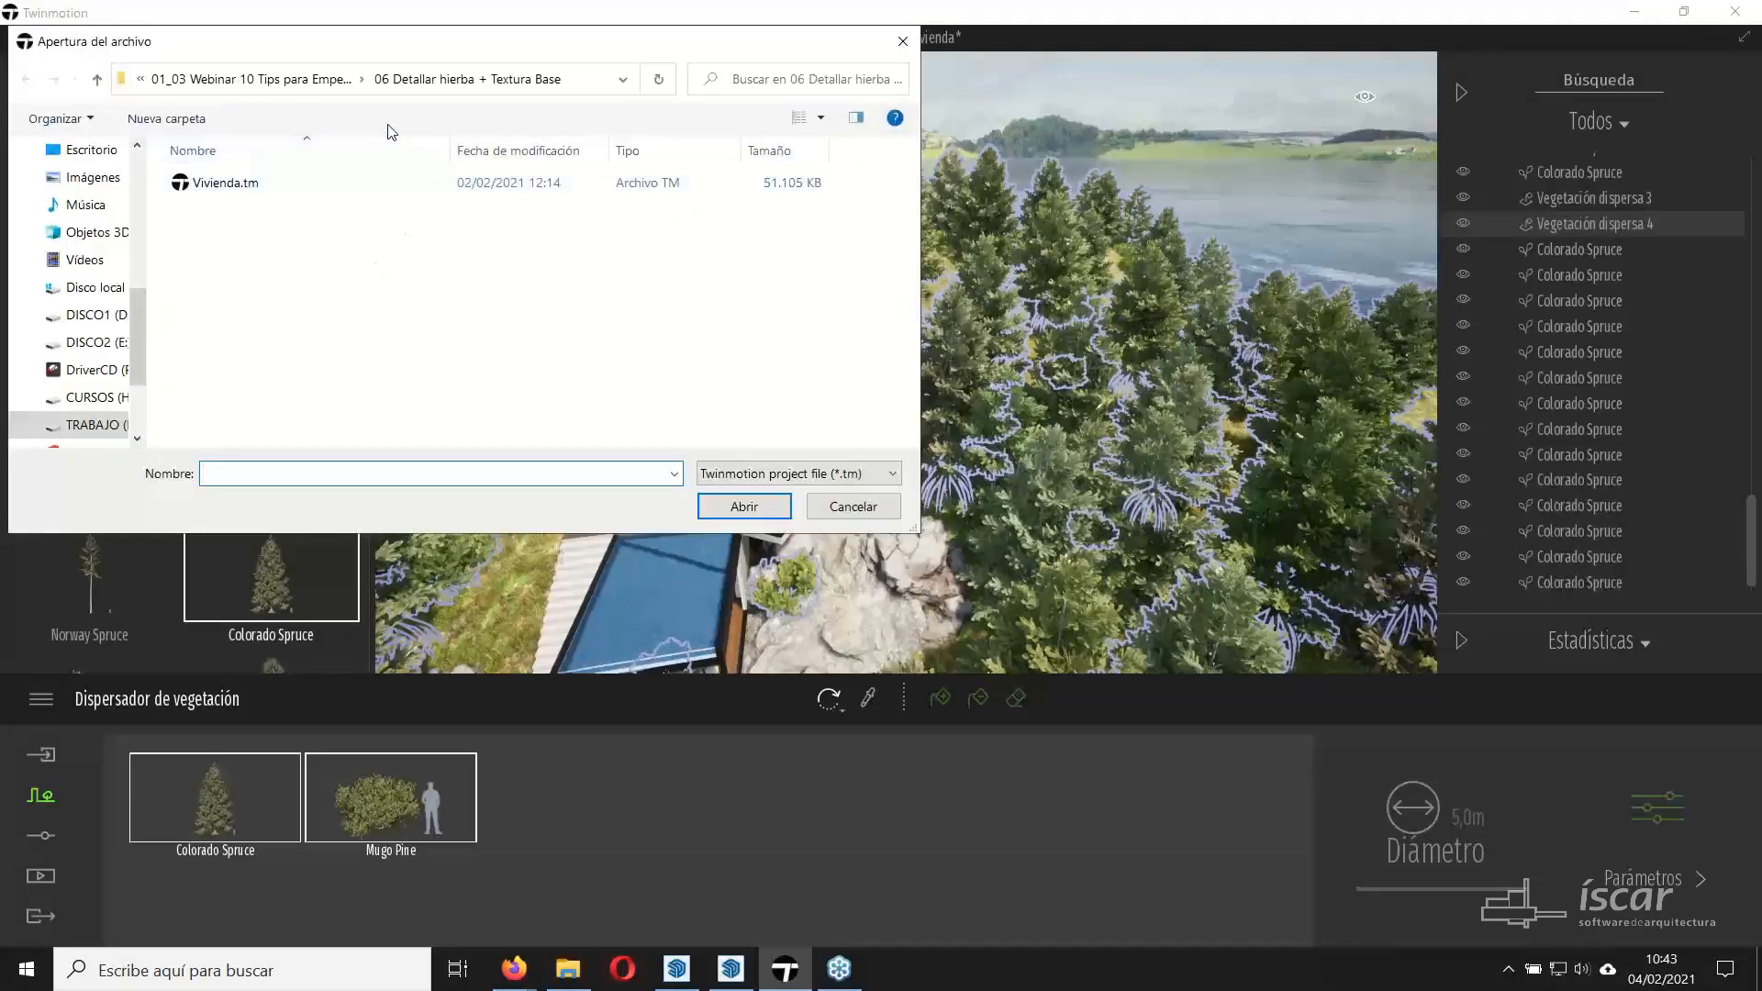
{"action": "left_click", "coordinate": [281, 81]}
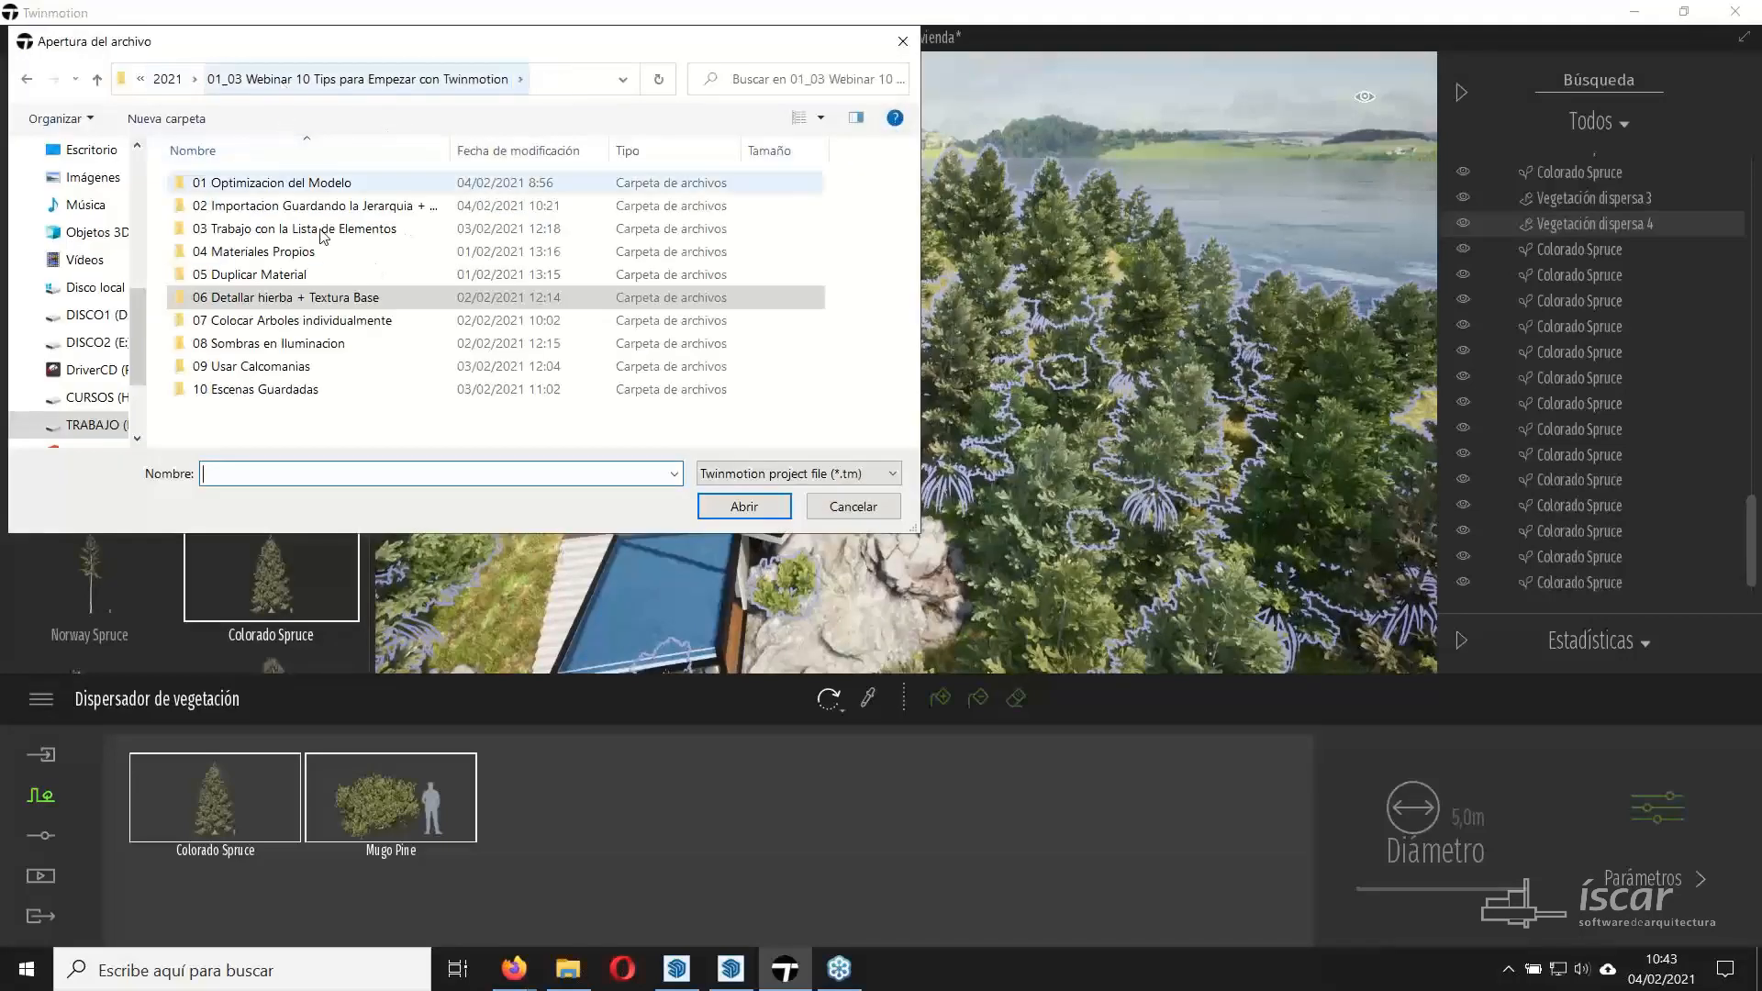
{"action": "left_click", "coordinate": [313, 349]}
{"action": "double_click", "coordinate": [313, 349]}
{"action": "left_click", "coordinate": [216, 229]}
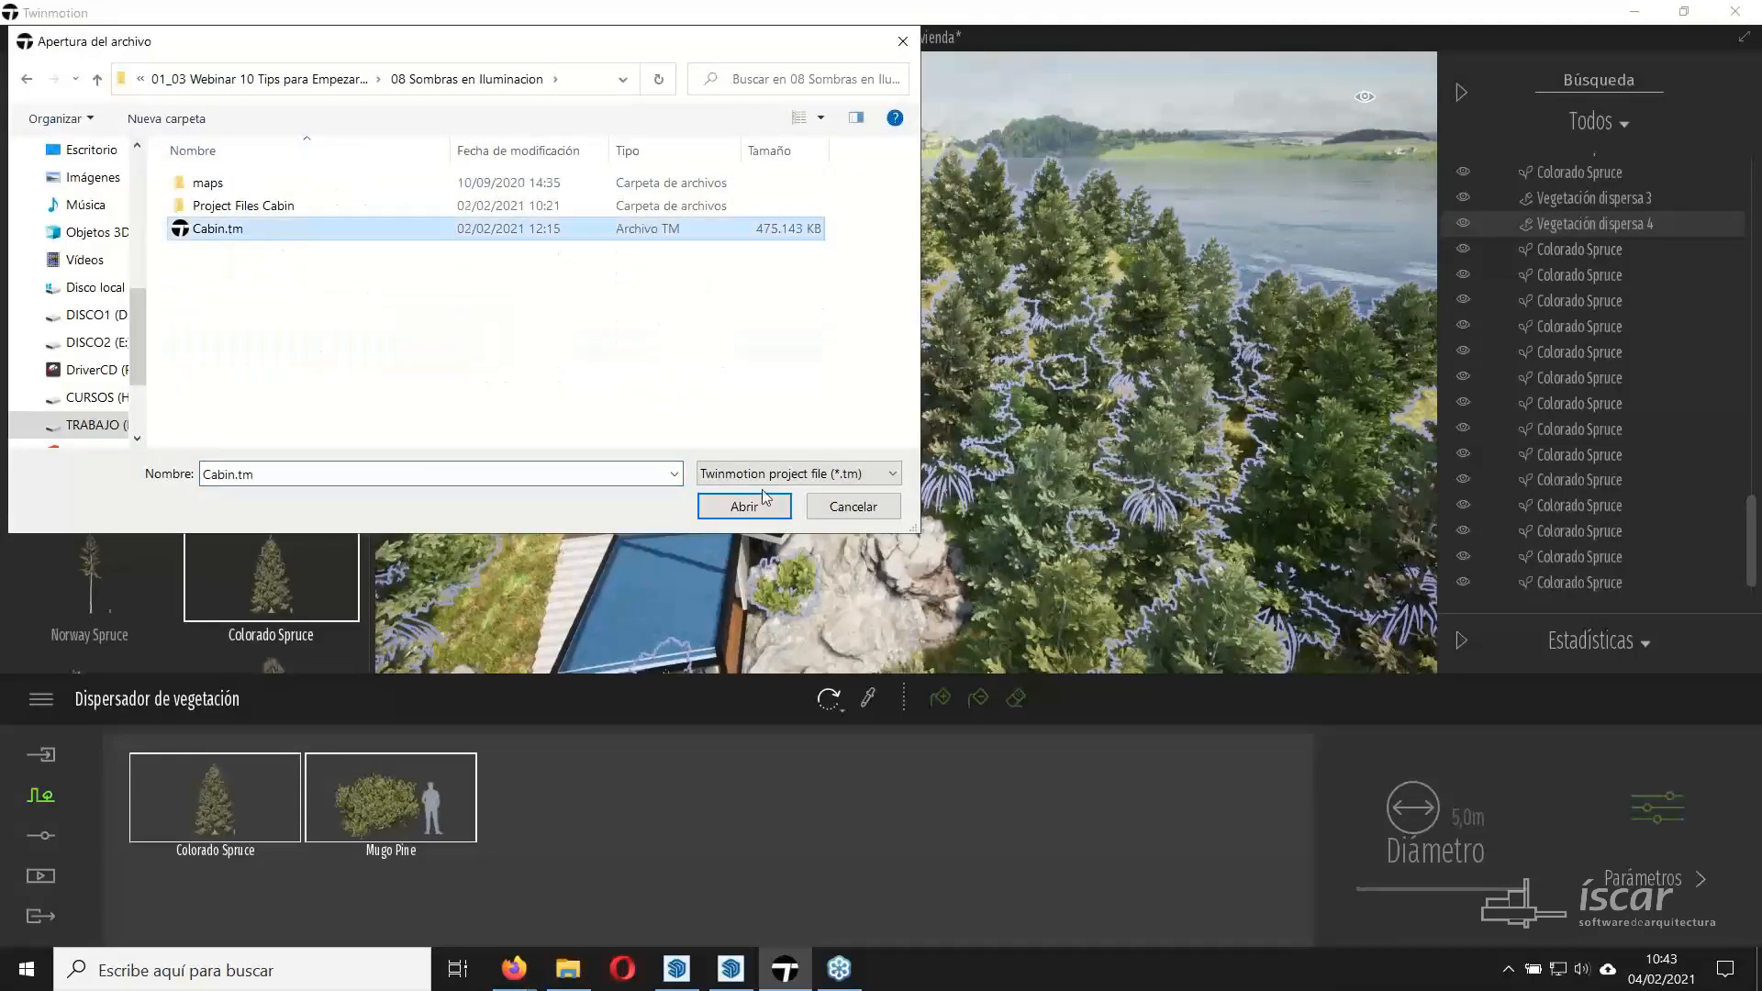
{"action": "left_click", "coordinate": [744, 507]}
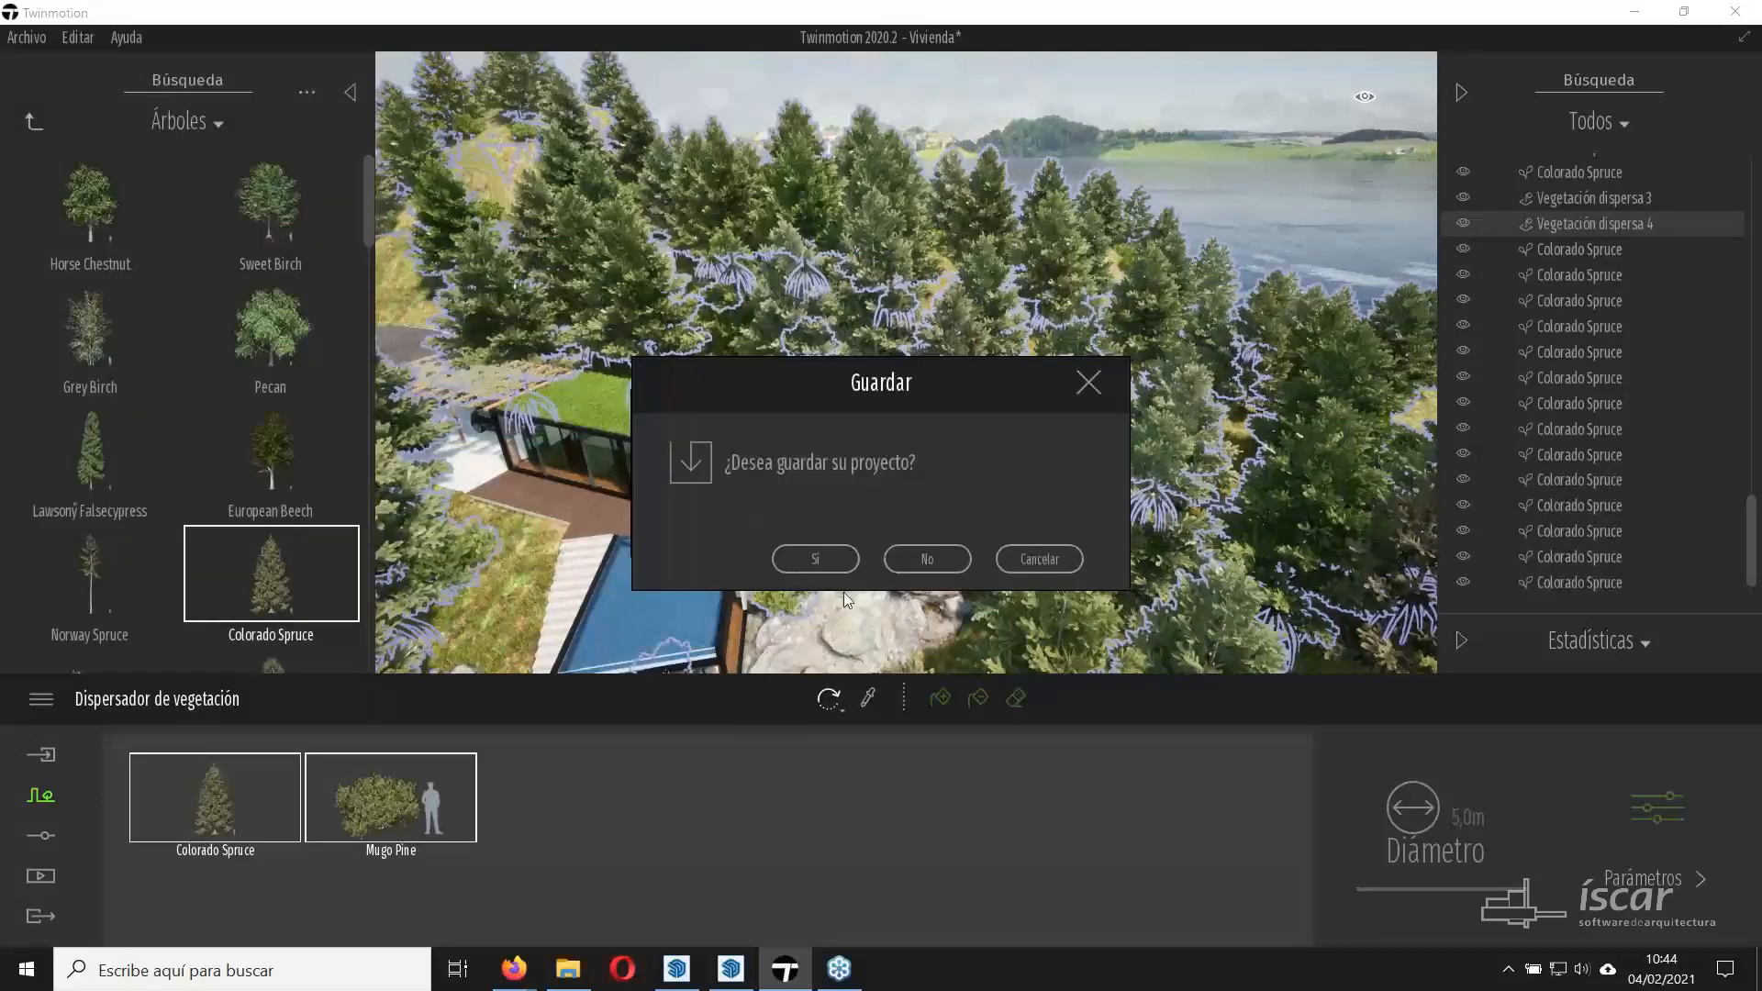
{"action": "left_click", "coordinate": [906, 569]}
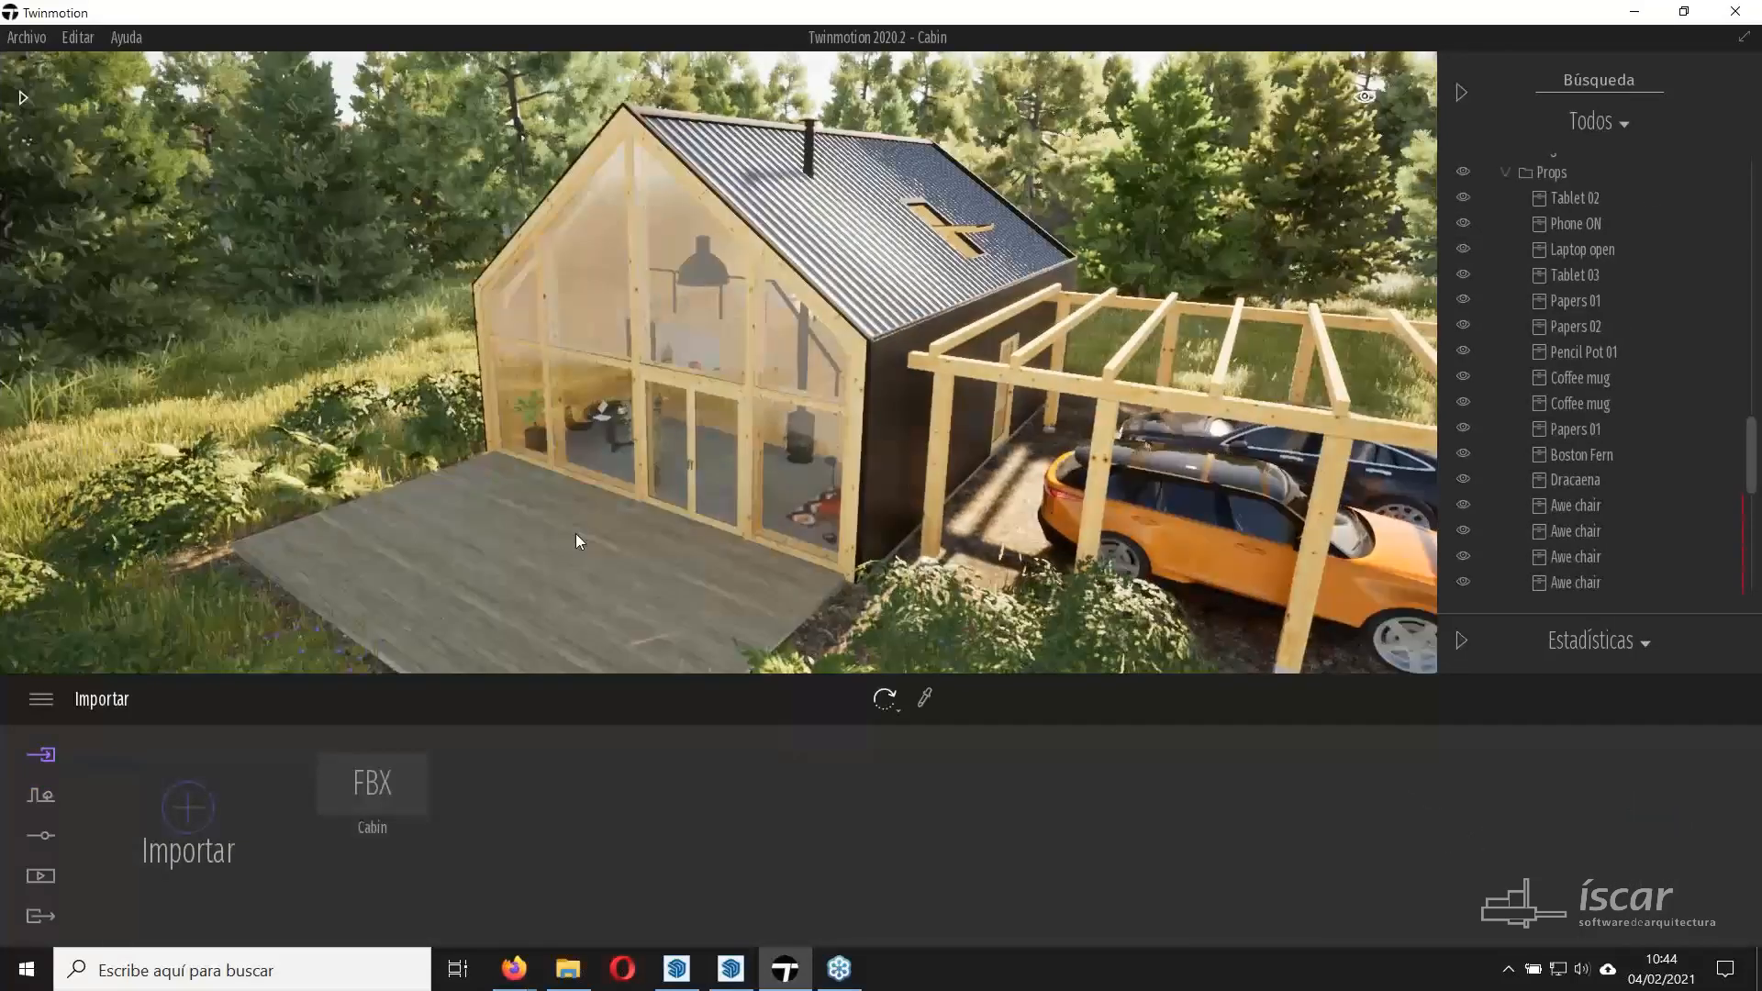
Open the scene's lighting parameters and shift the time of day to give the cabin low, warm sunlight.
{"action": "left_click", "coordinate": [48, 806]}
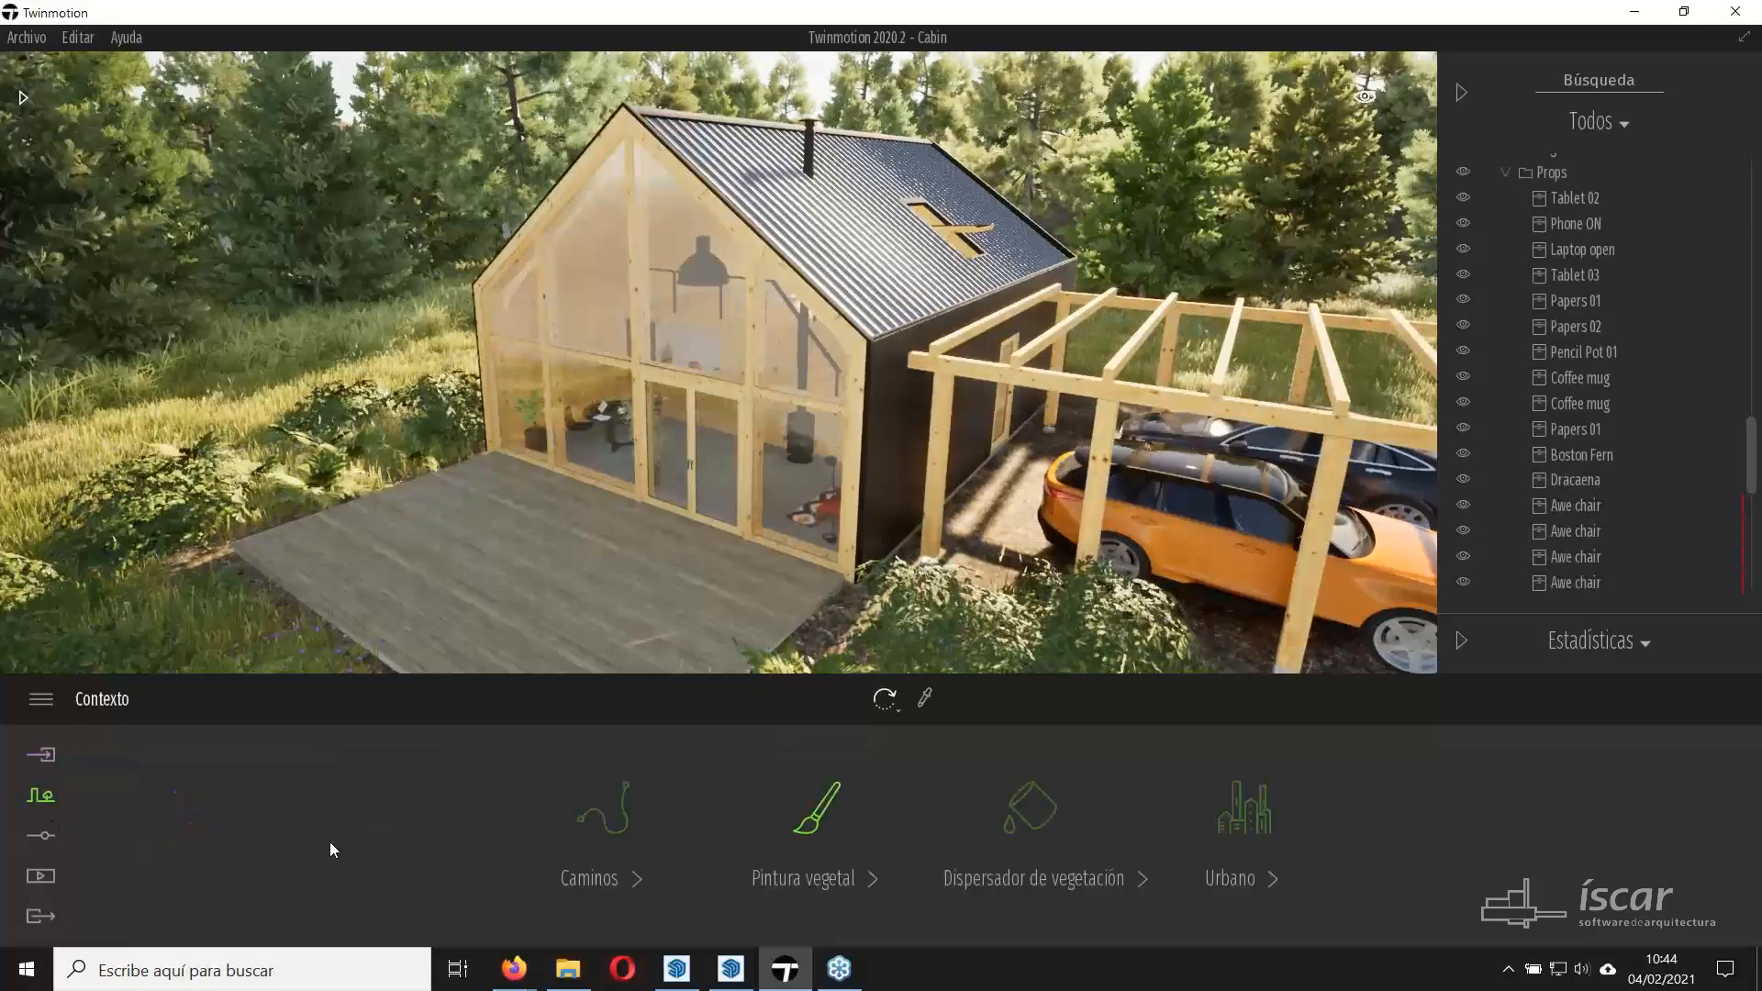
{"action": "left_click", "coordinate": [42, 835]}
{"action": "left_click", "coordinate": [808, 819]}
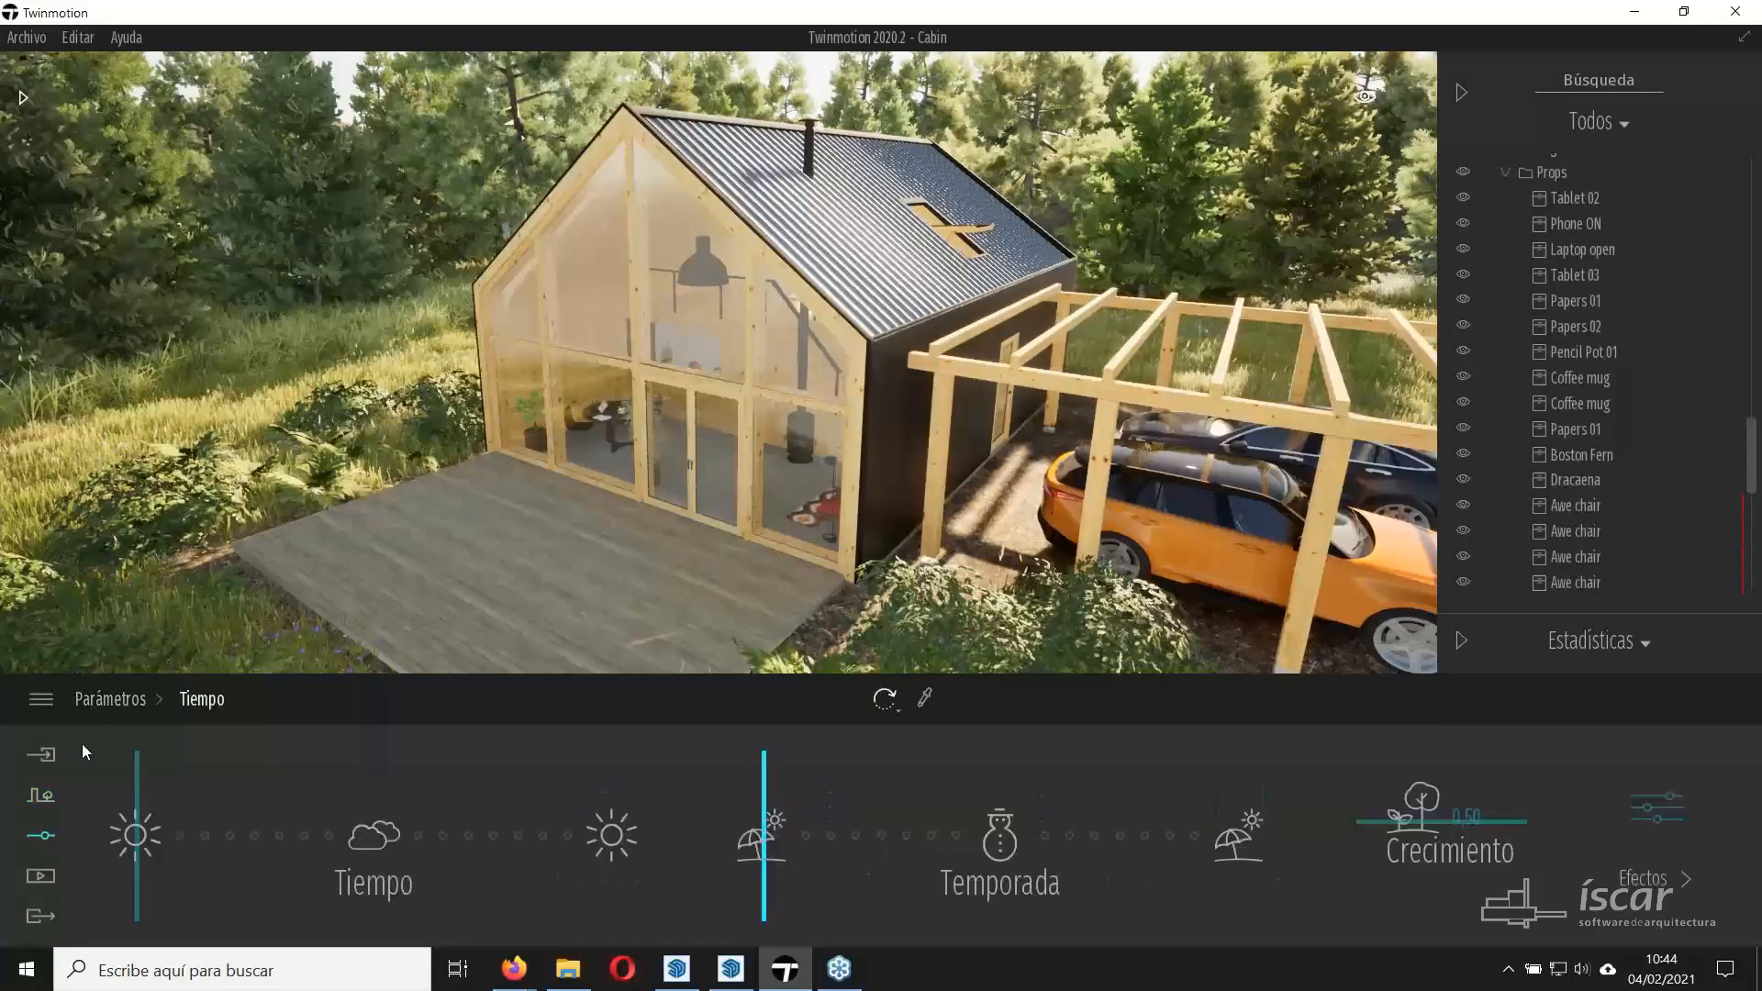
{"action": "left_click", "coordinate": [39, 835]}
{"action": "left_click", "coordinate": [1000, 833]}
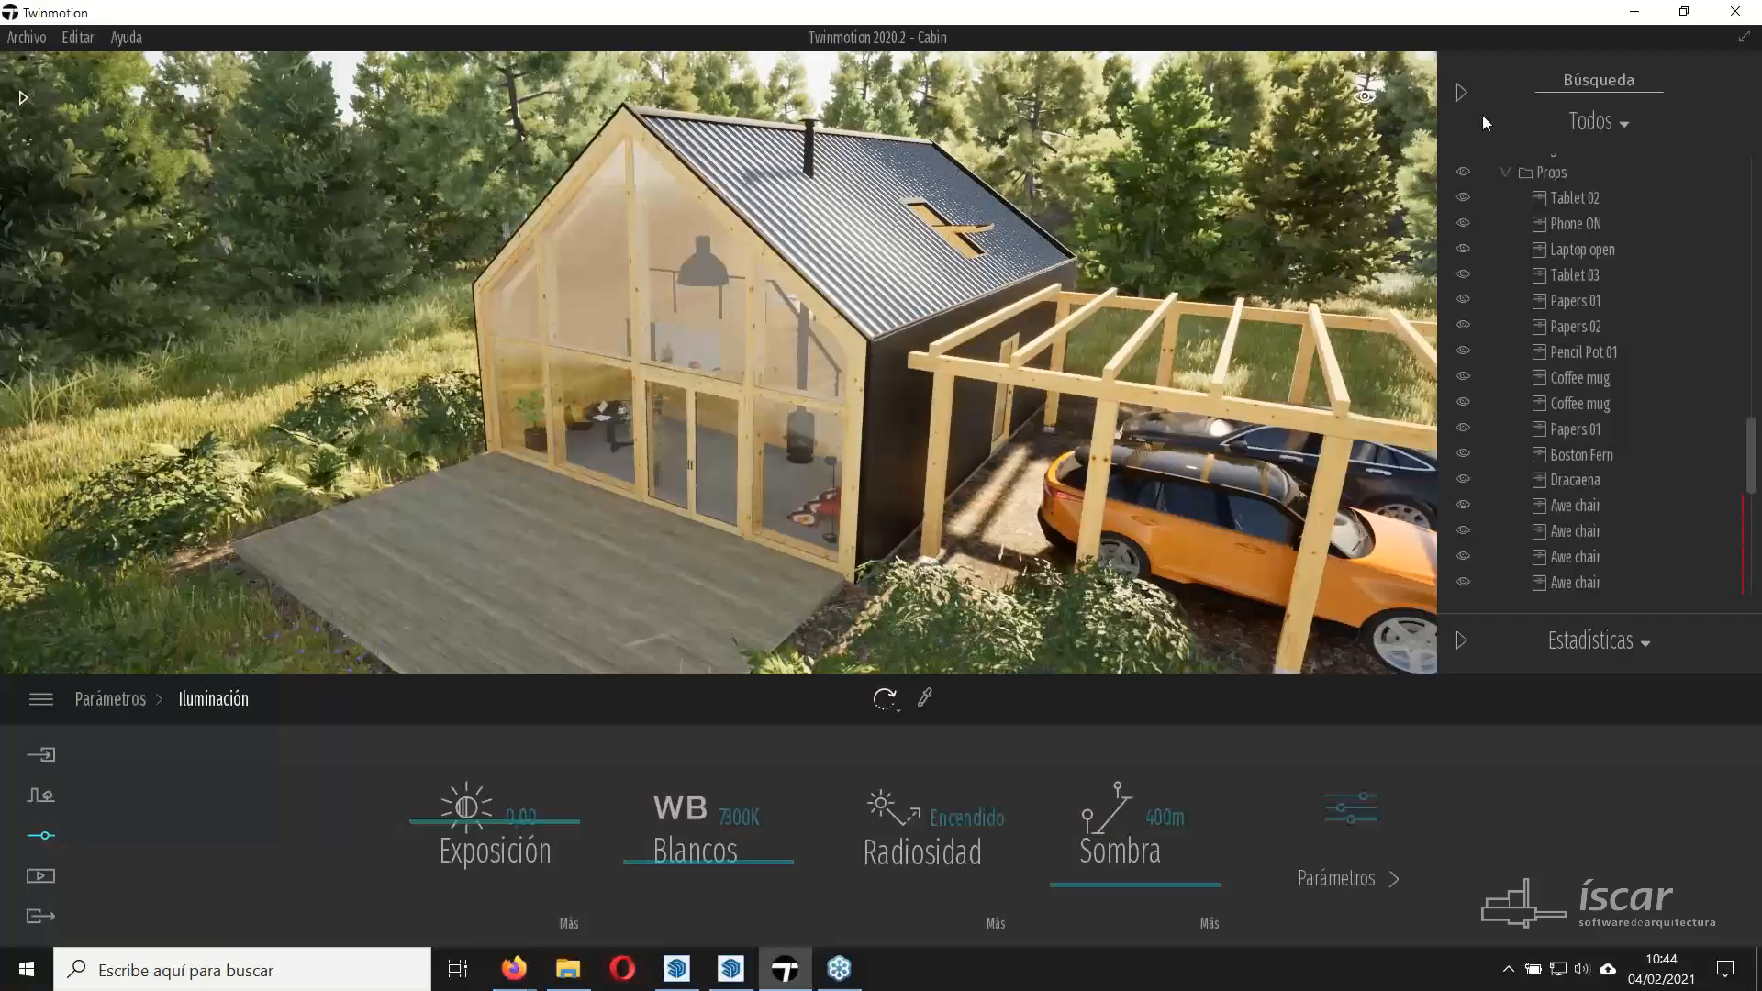
{"action": "mouse_move", "coordinate": [1367, 98]}
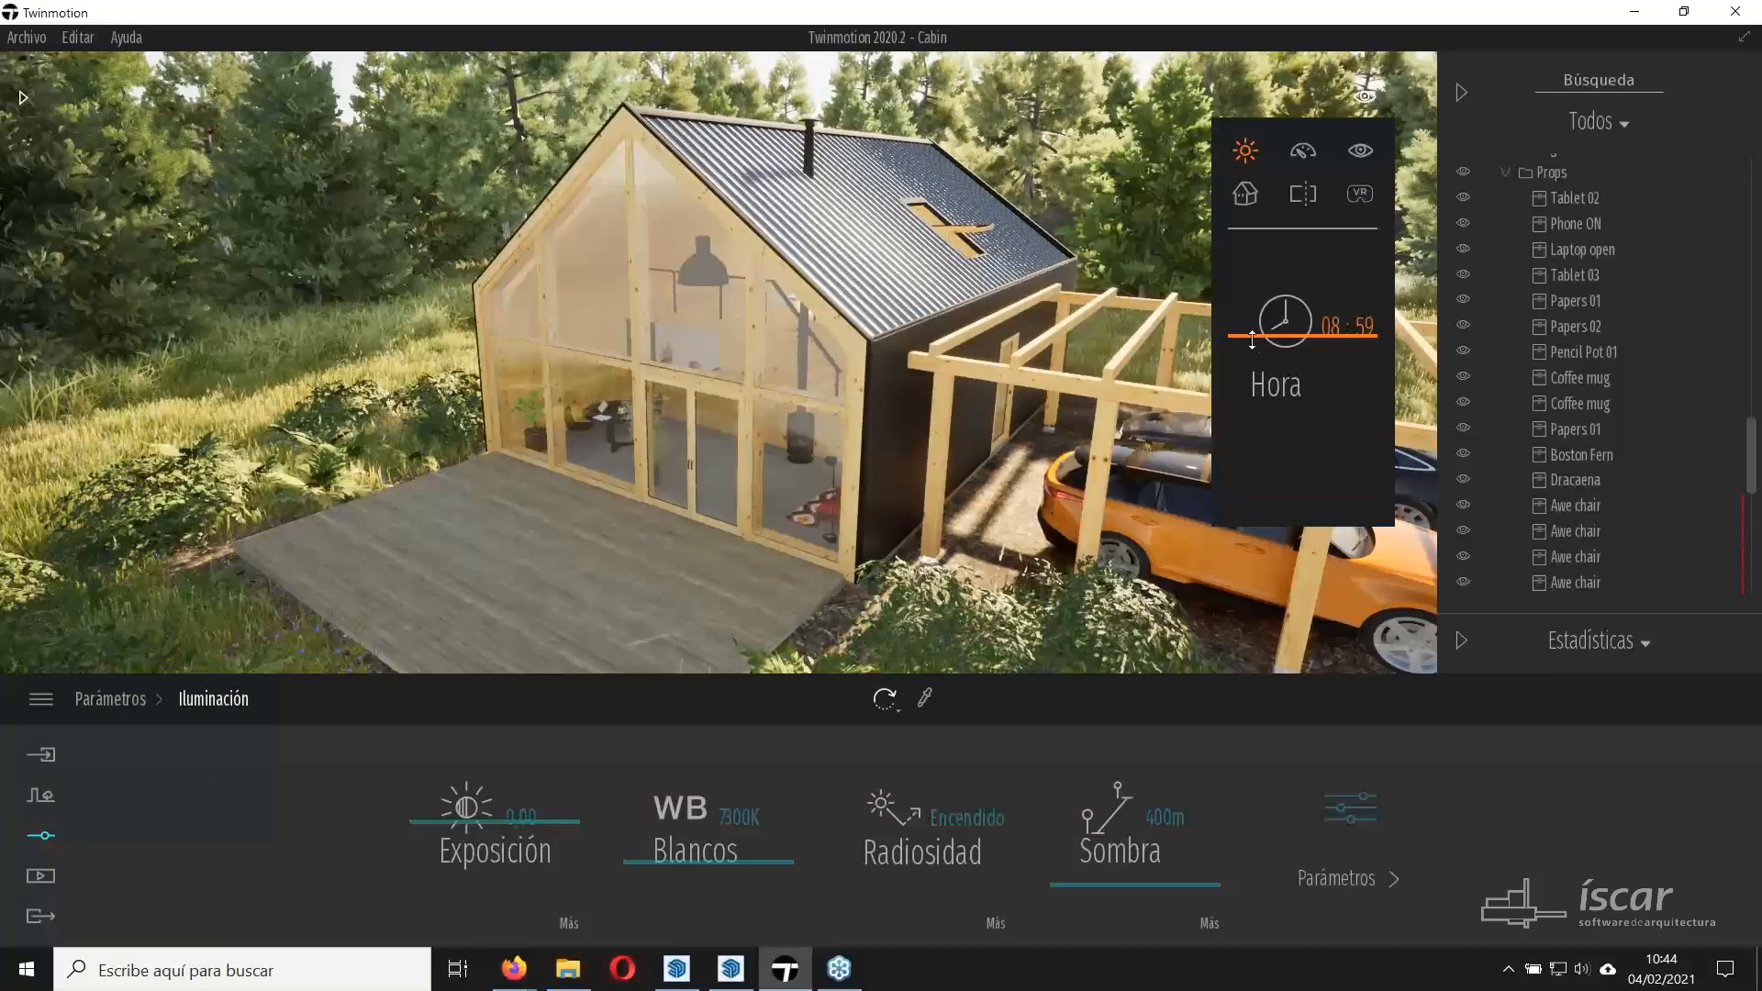
{"action": "left_click_drag", "start_coordinate": [1253, 332], "coordinate": [1251, 469]}
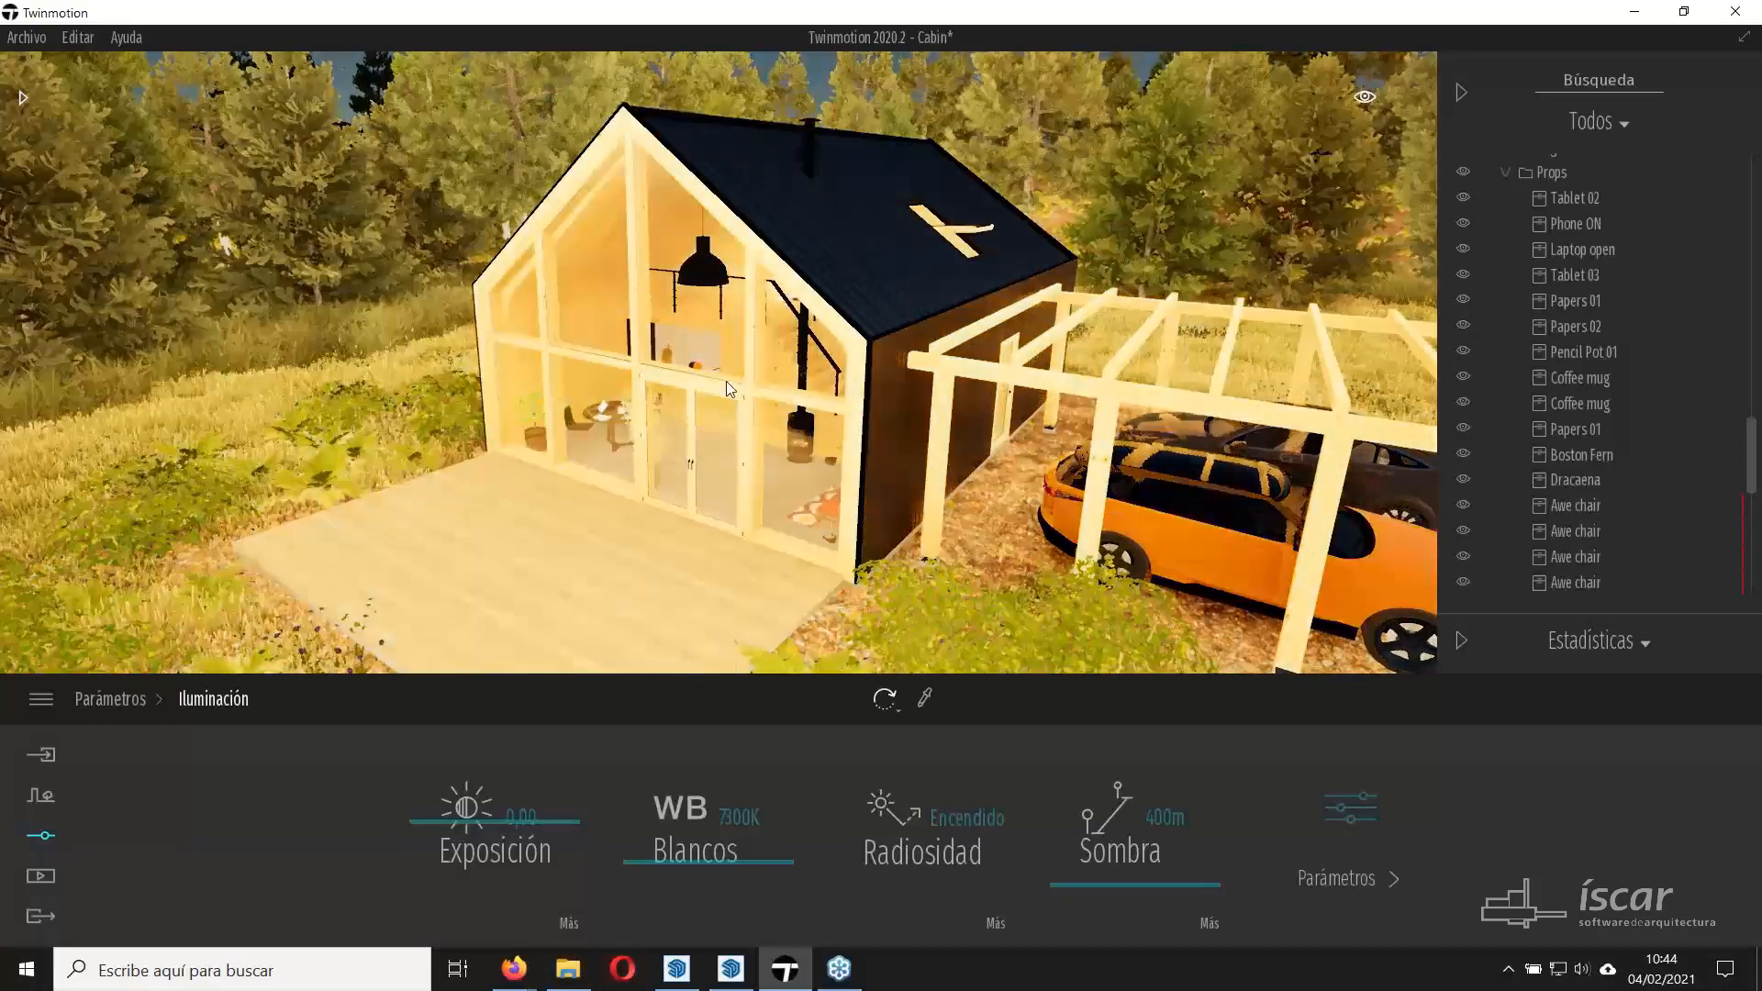
Place a Spot light from the Luces library inside the shade of the cabin's pendant lamp.
{"action": "right_click_drag", "start_coordinate": [949, 477], "coordinate": [910, 321]}
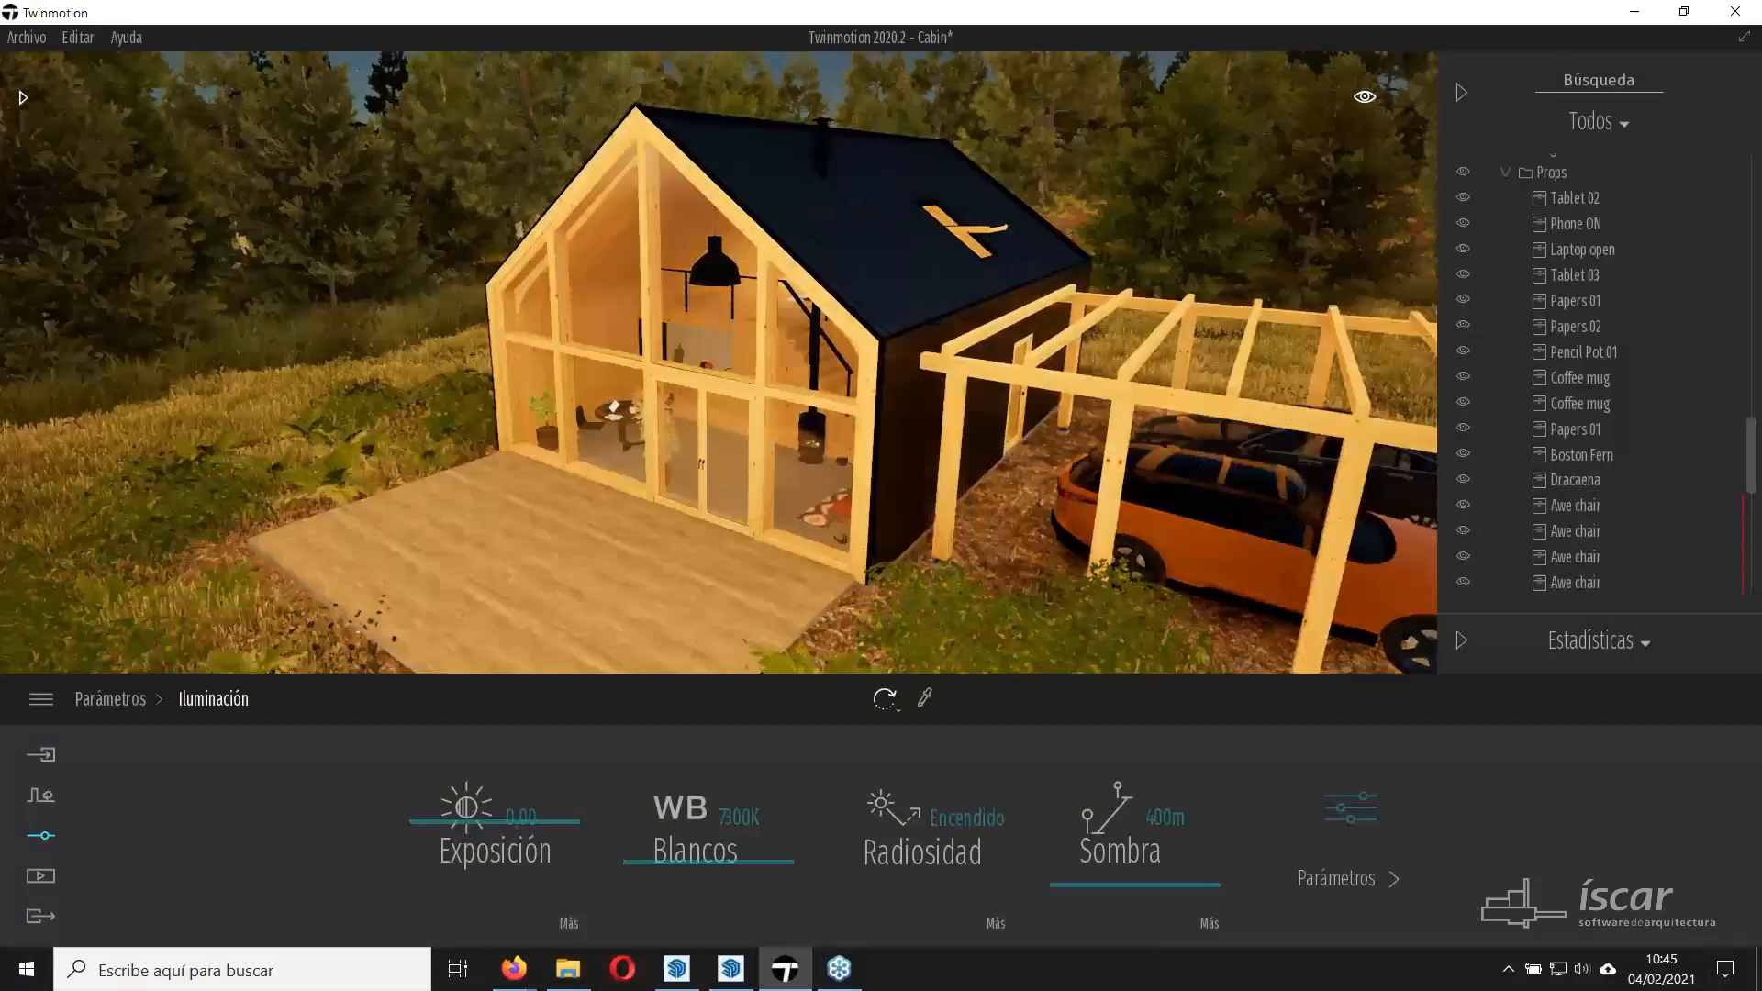
{"action": "key", "text": "w"}
{"action": "key", "text": "w"}
{"action": "key", "text": "w"}
{"action": "key", "text": "w"}
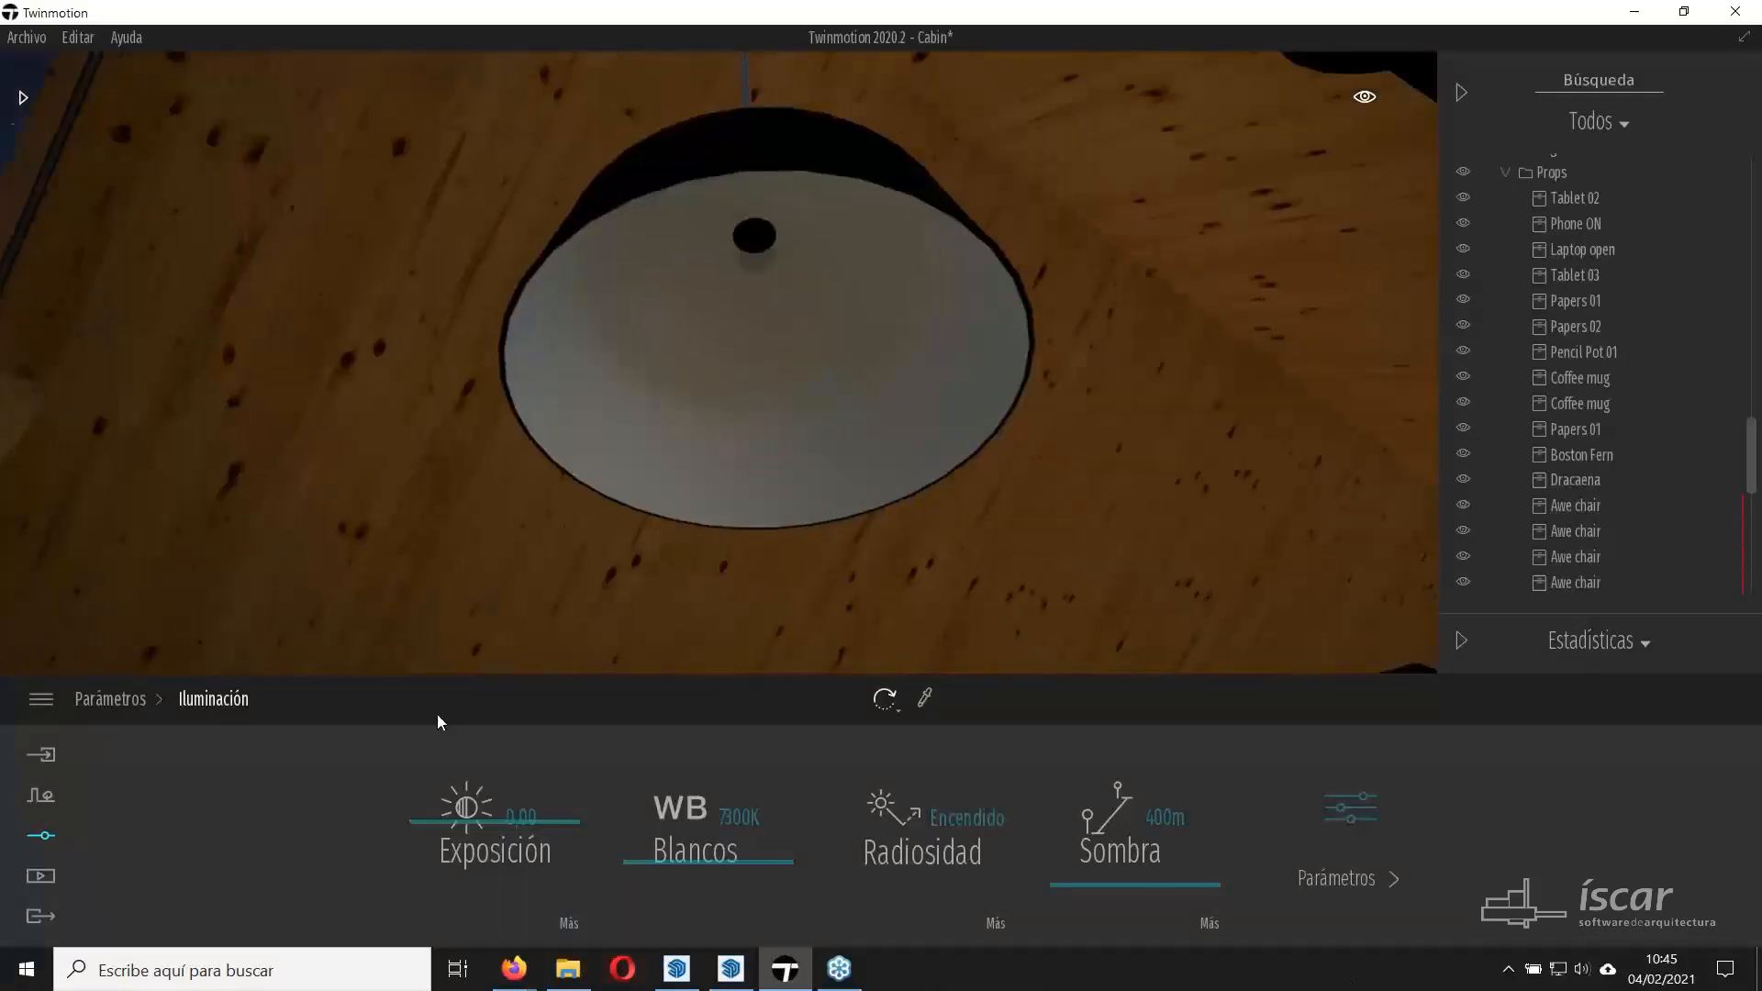
{"action": "right_click_drag", "start_coordinate": [965, 425], "coordinate": [922, 468]}
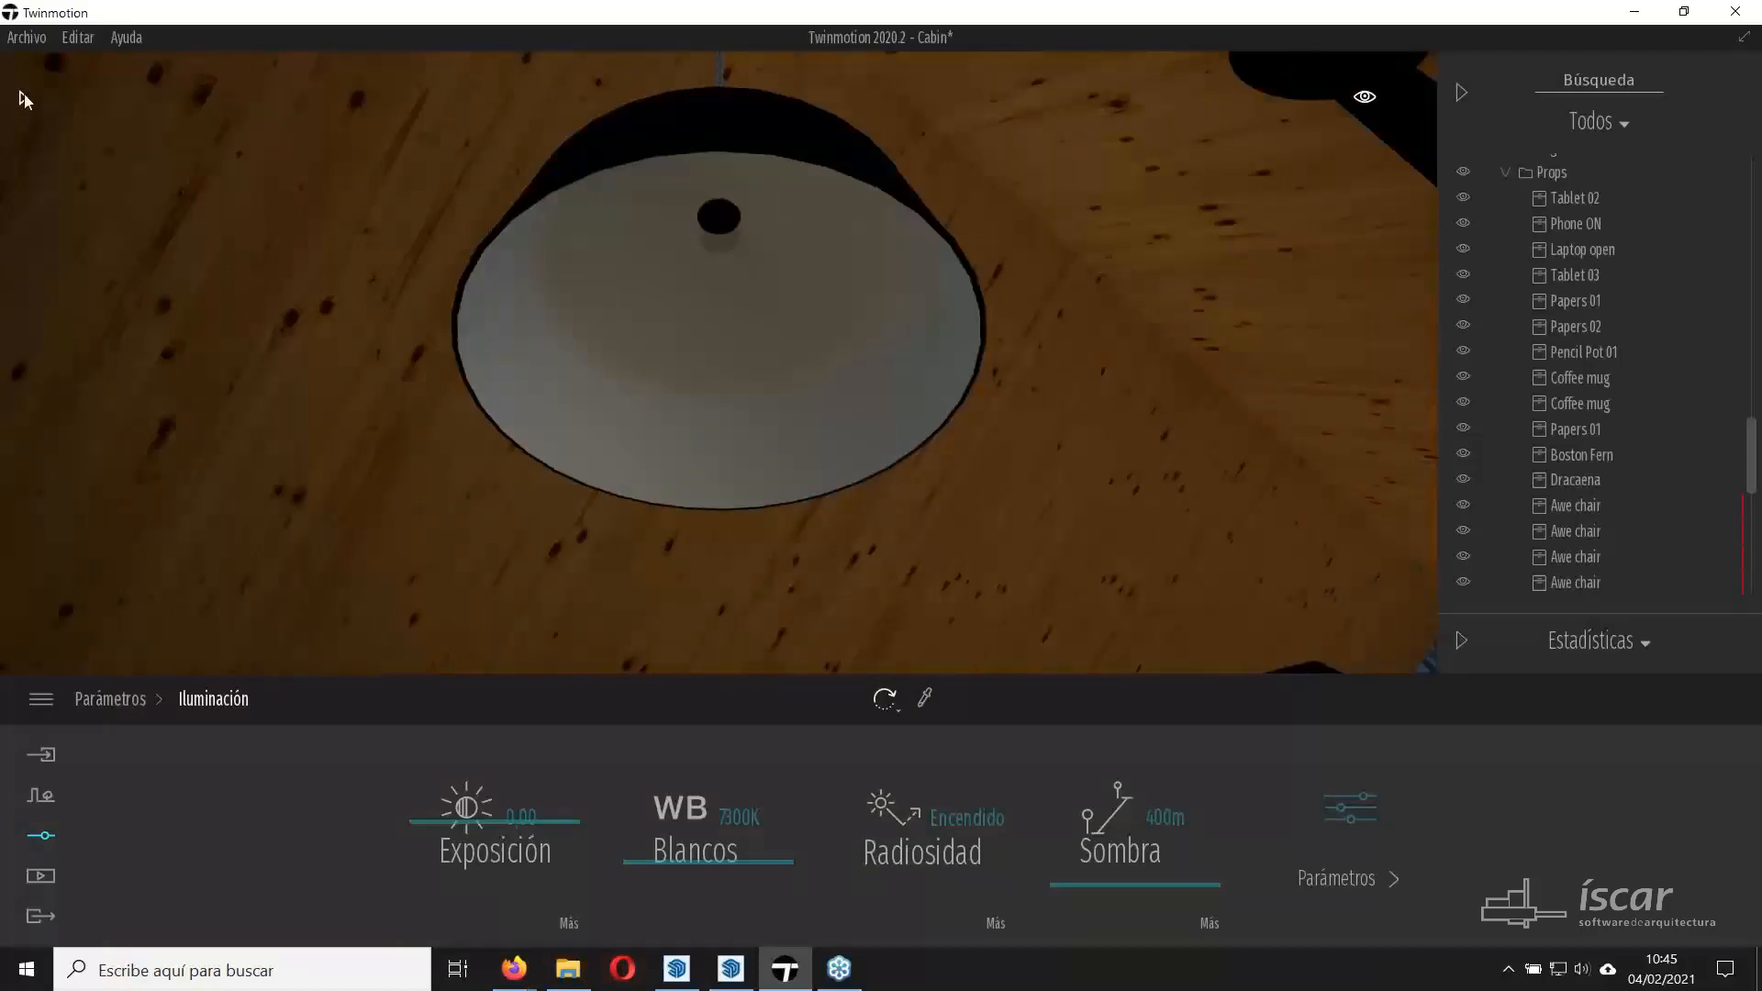
{"action": "left_click", "coordinate": [23, 97]}
{"action": "left_click", "coordinate": [34, 123]}
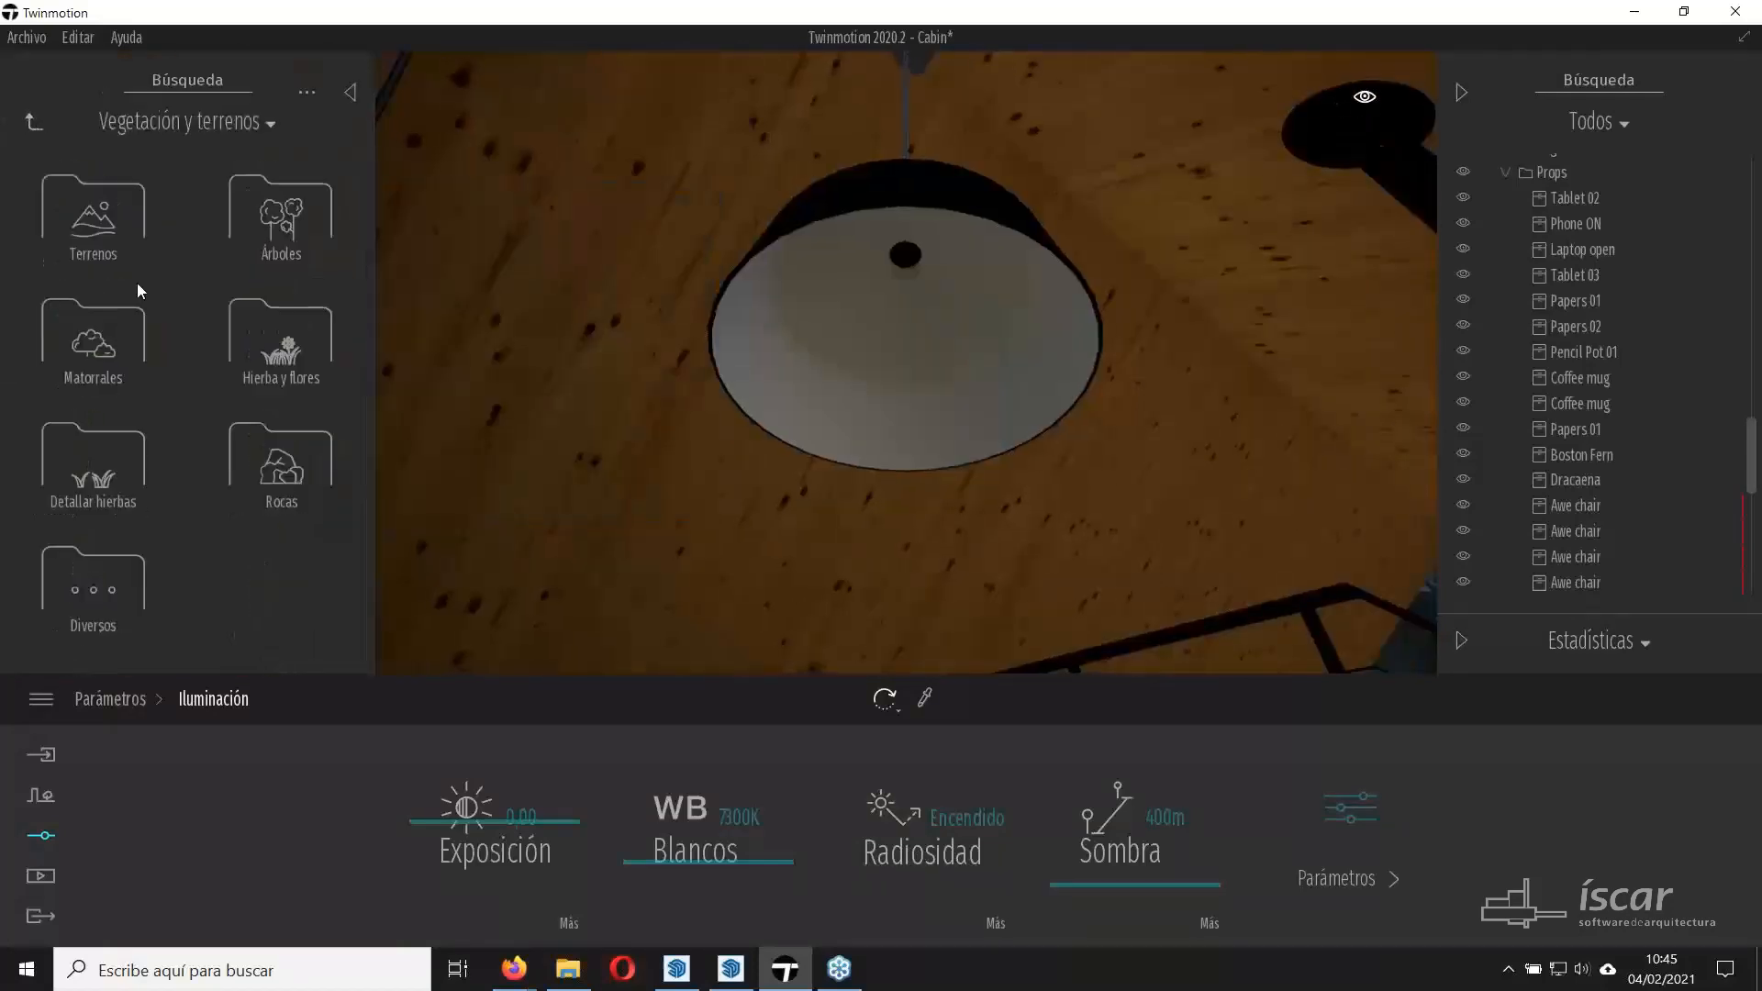
{"action": "left_click", "coordinate": [36, 121]}
{"action": "left_click", "coordinate": [275, 333]}
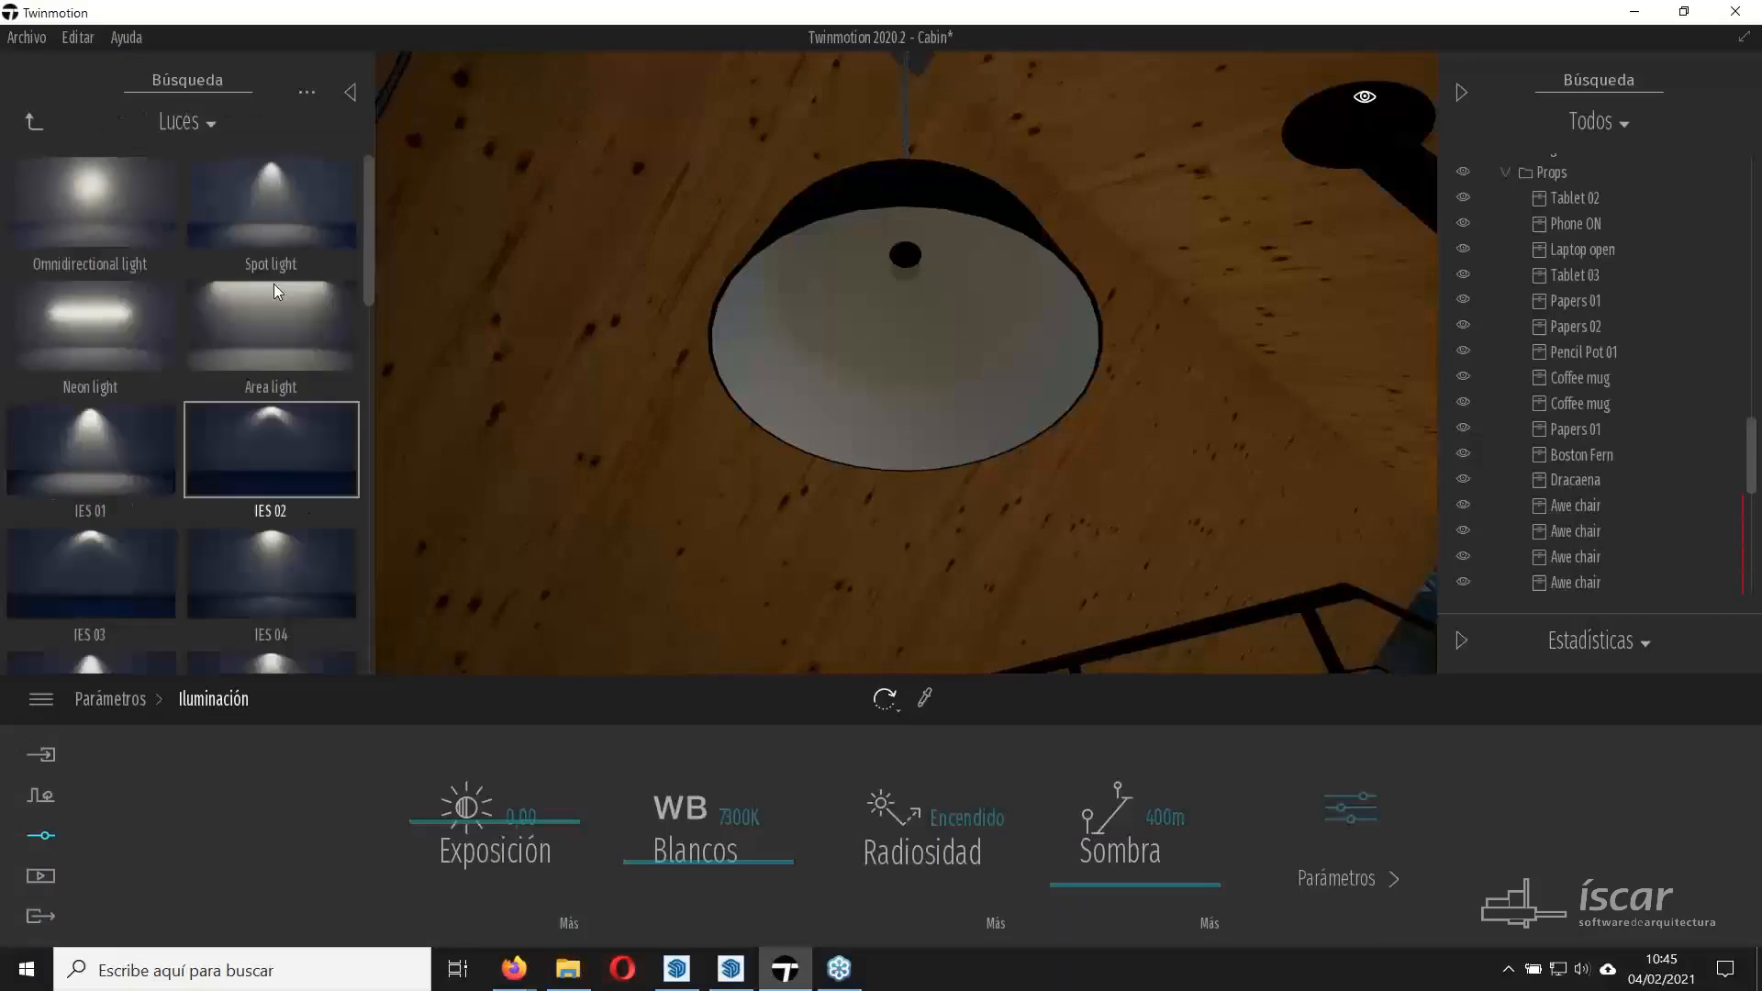
{"action": "left_click_drag", "start_coordinate": [274, 200], "coordinate": [911, 275]}
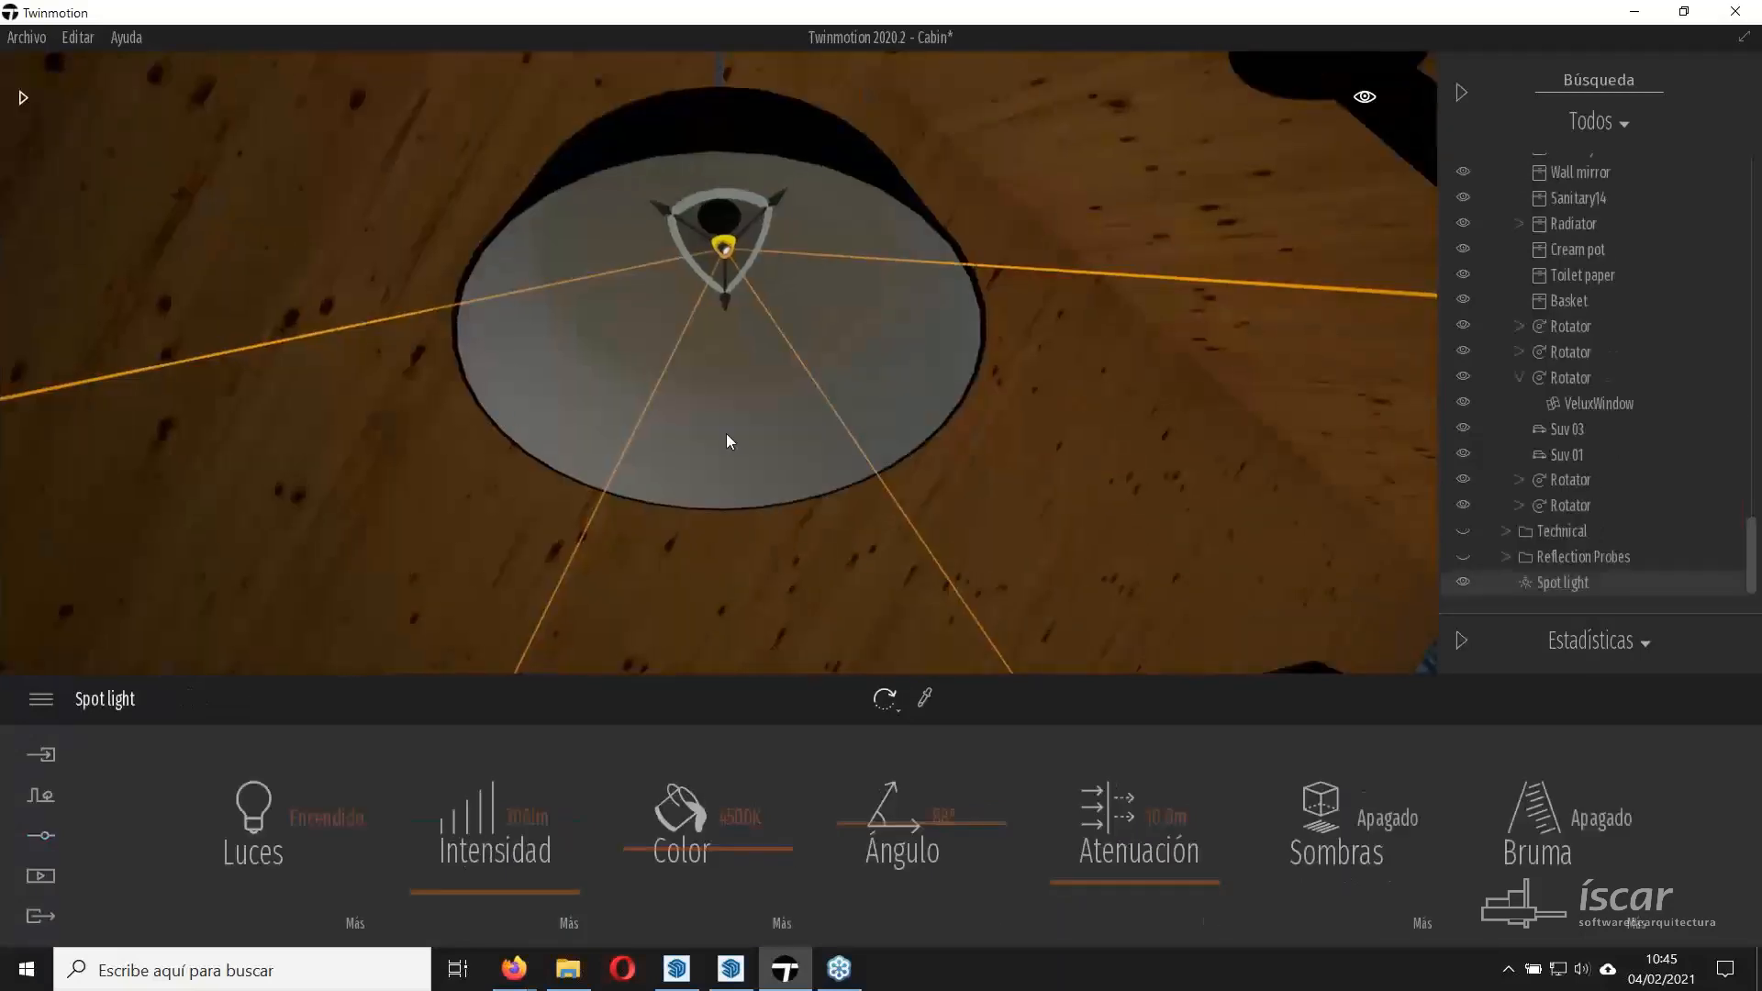
Widen the pendant lamp's spot light angle to 128° and warm its colour to 3559 K.
{"action": "right_click_drag", "start_coordinate": [909, 277], "coordinate": [881, 505]}
{"action": "key", "text": "s"}
{"action": "key", "text": "s"}
{"action": "mouse_move", "coordinate": [714, 238]}
{"action": "right_mouse_down"}
{"action": "mouse_move", "coordinate": [734, 285]}
{"action": "mouse_move", "coordinate": [780, 308]}
{"action": "mouse_move", "coordinate": [714, 239]}
{"action": "right_mouse_up"}
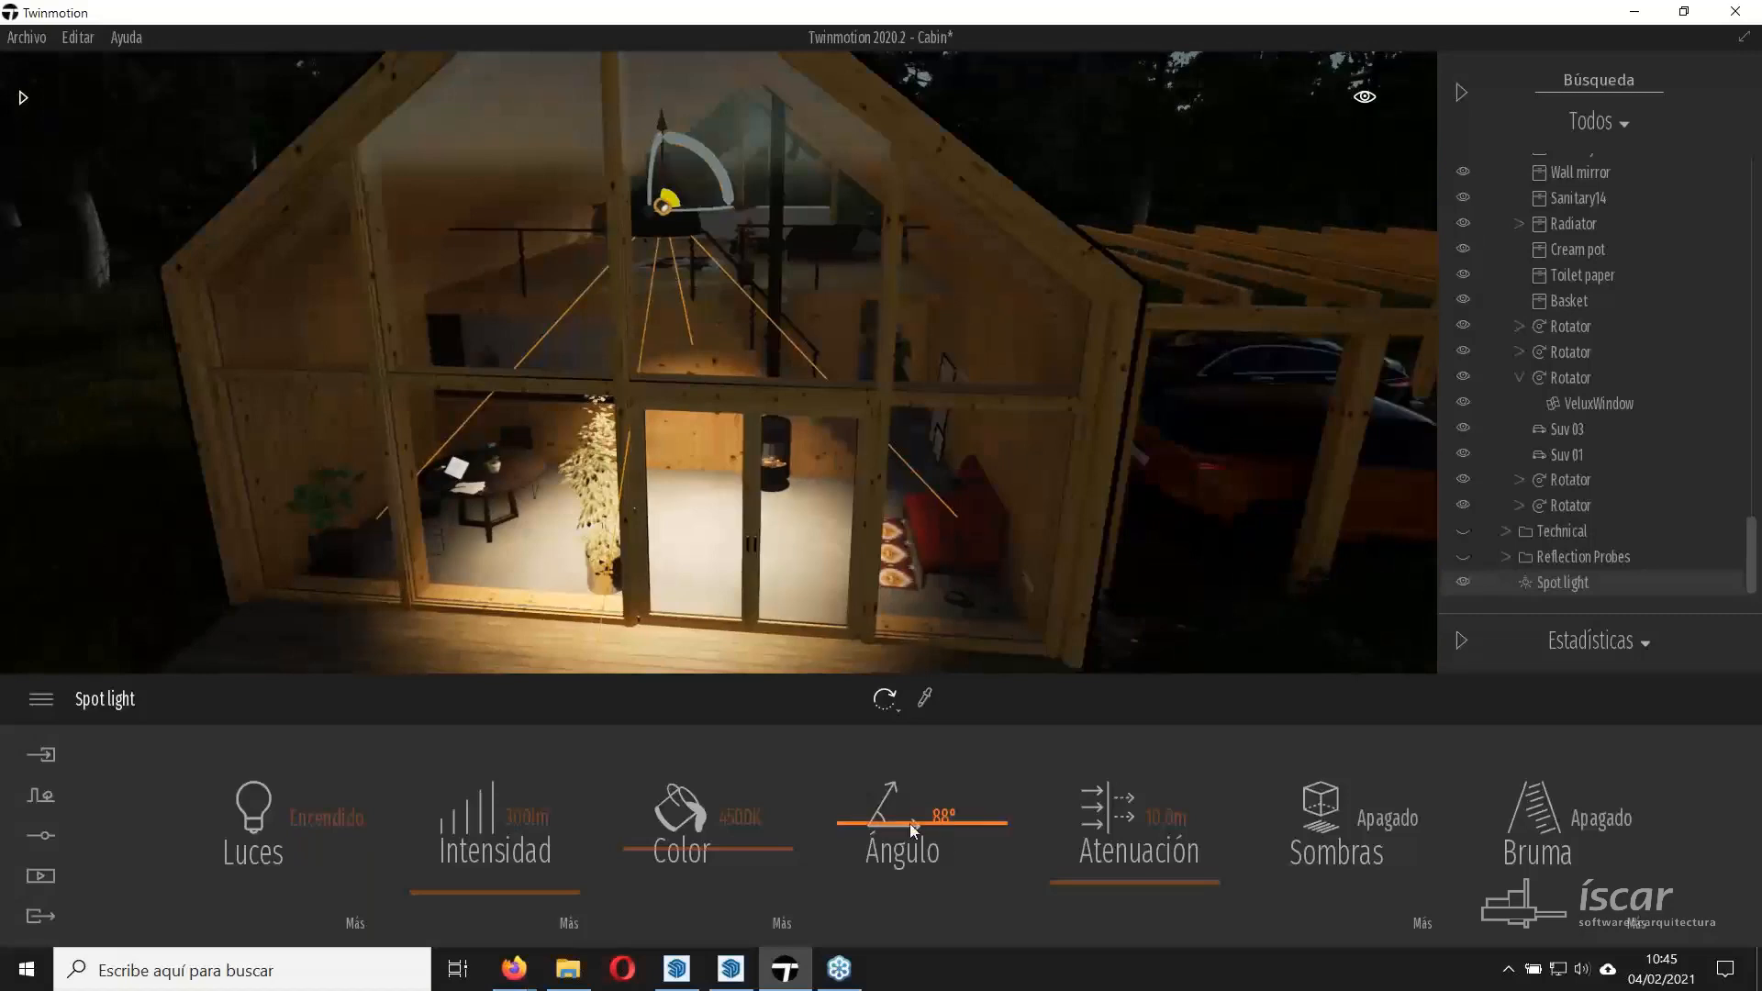
{"action": "left_click_drag", "start_coordinate": [911, 823], "coordinate": [923, 790]}
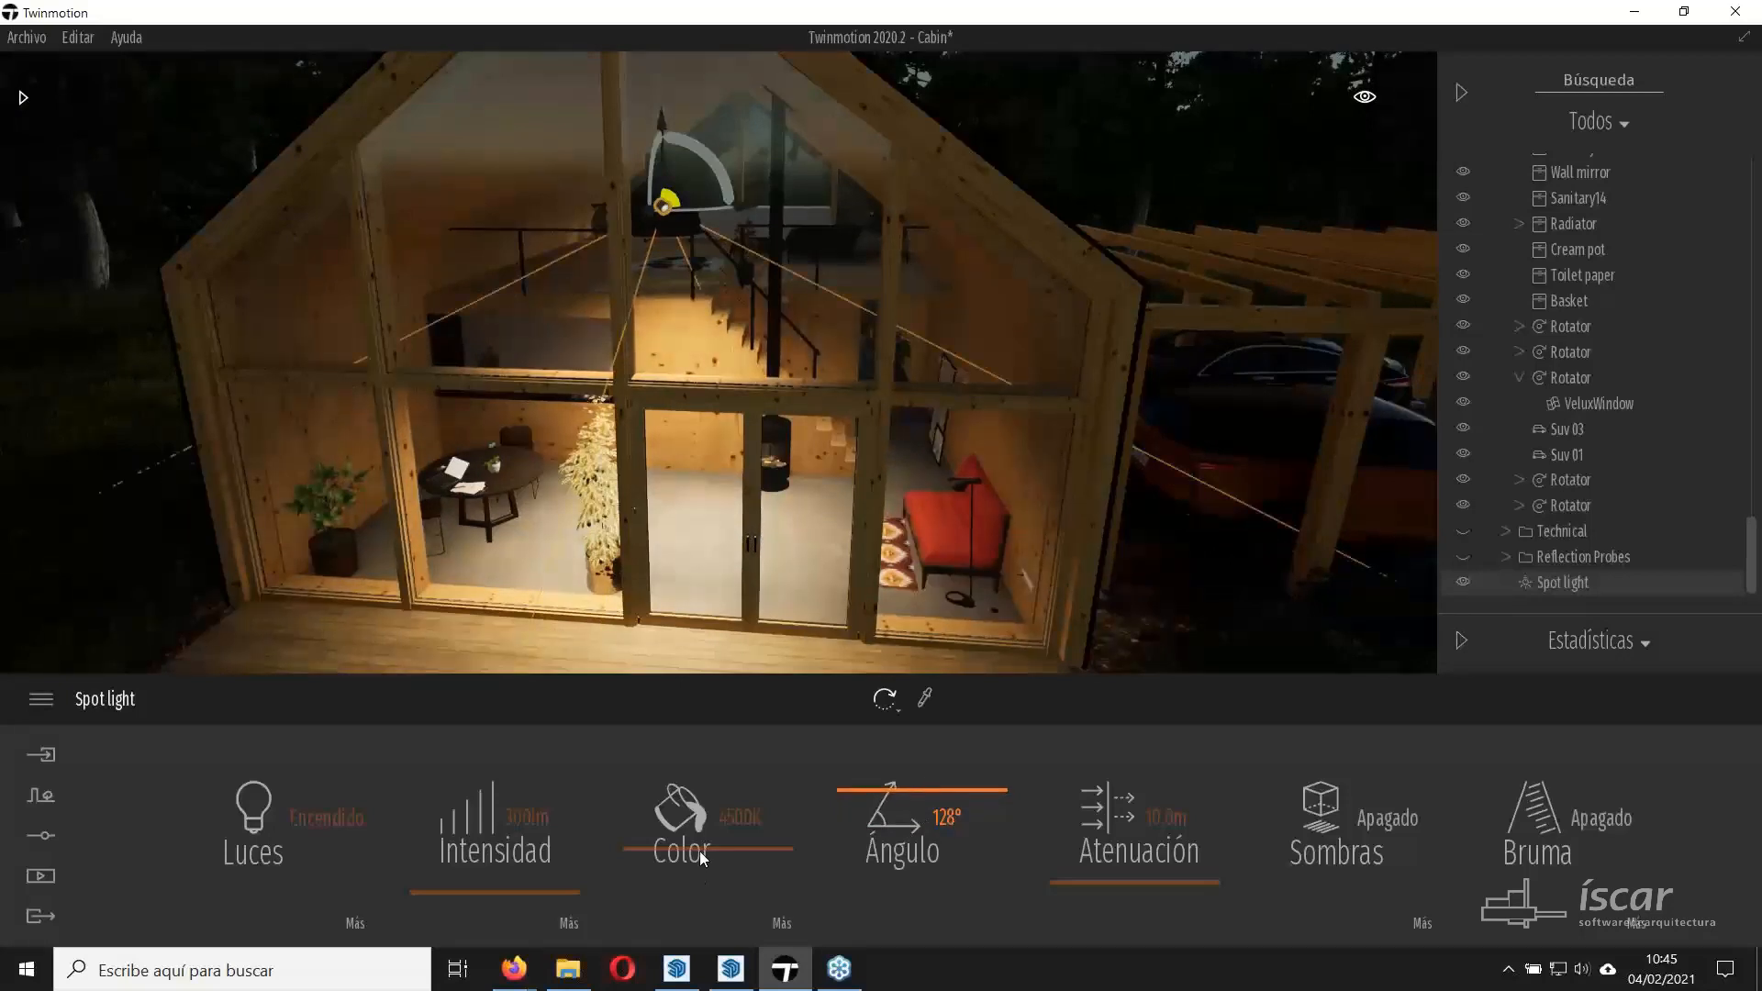
{"action": "left_click_drag", "start_coordinate": [699, 858], "coordinate": [703, 861]}
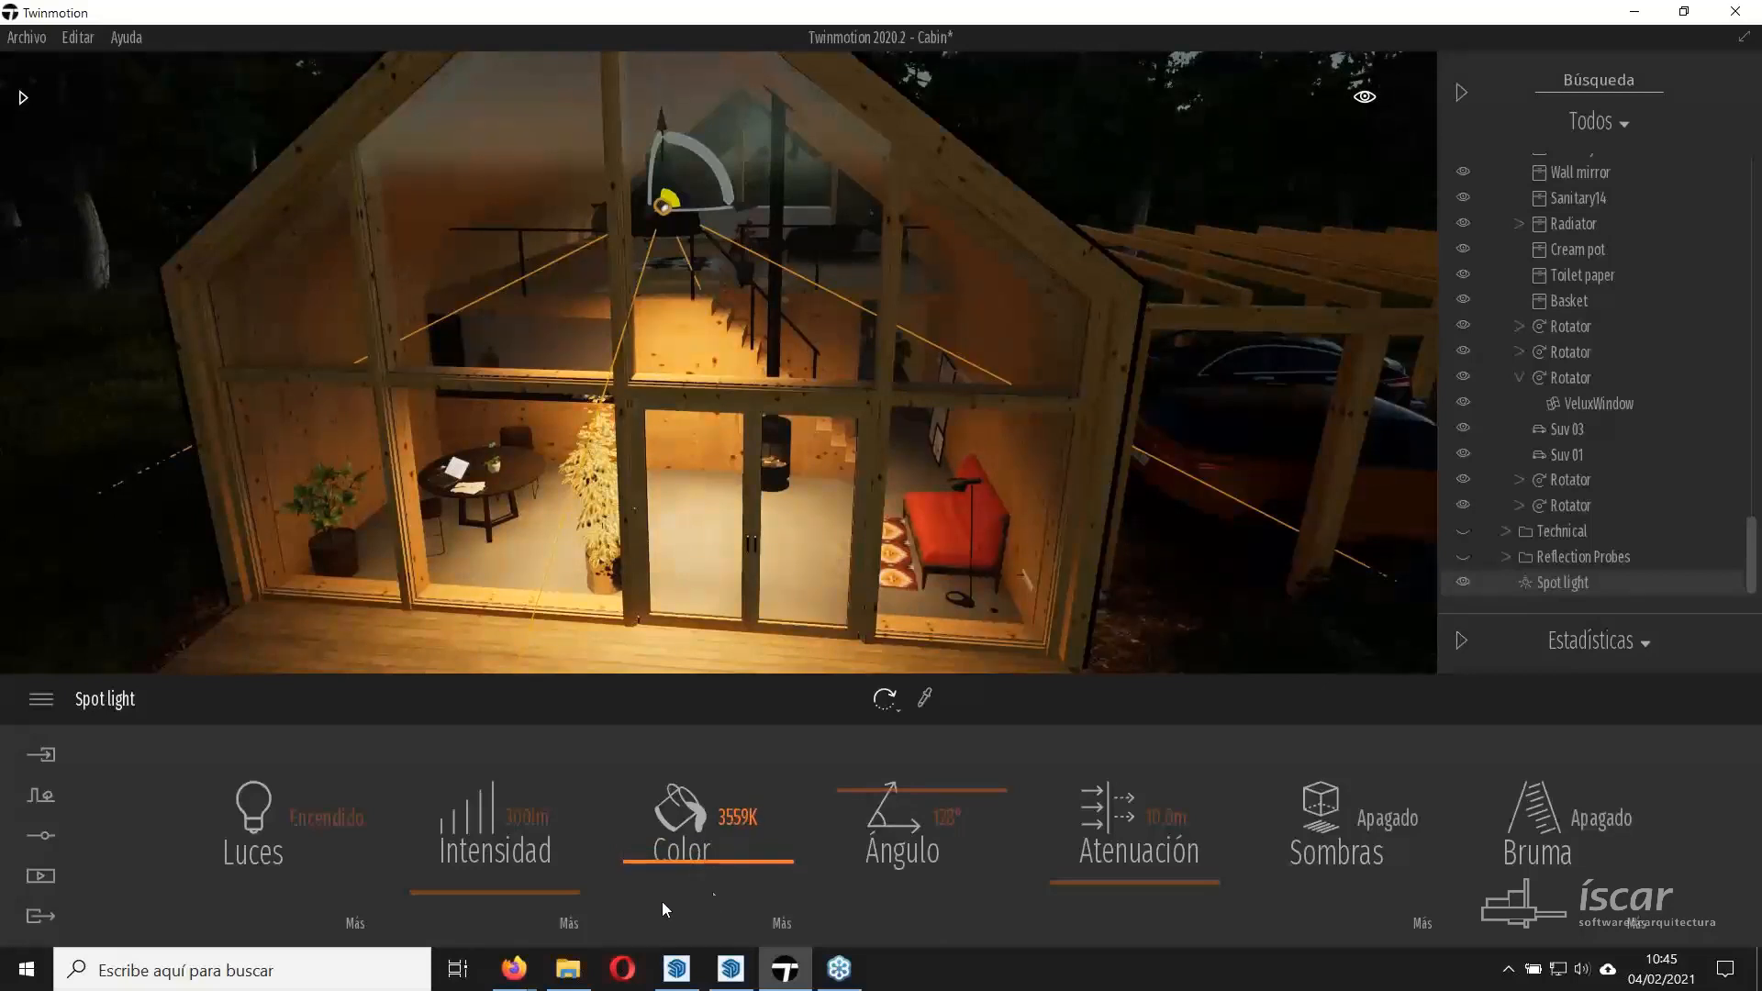
Set the intensity of the pendant lamp's spot light to 200 lm.
{"action": "left_click", "coordinate": [538, 839]}
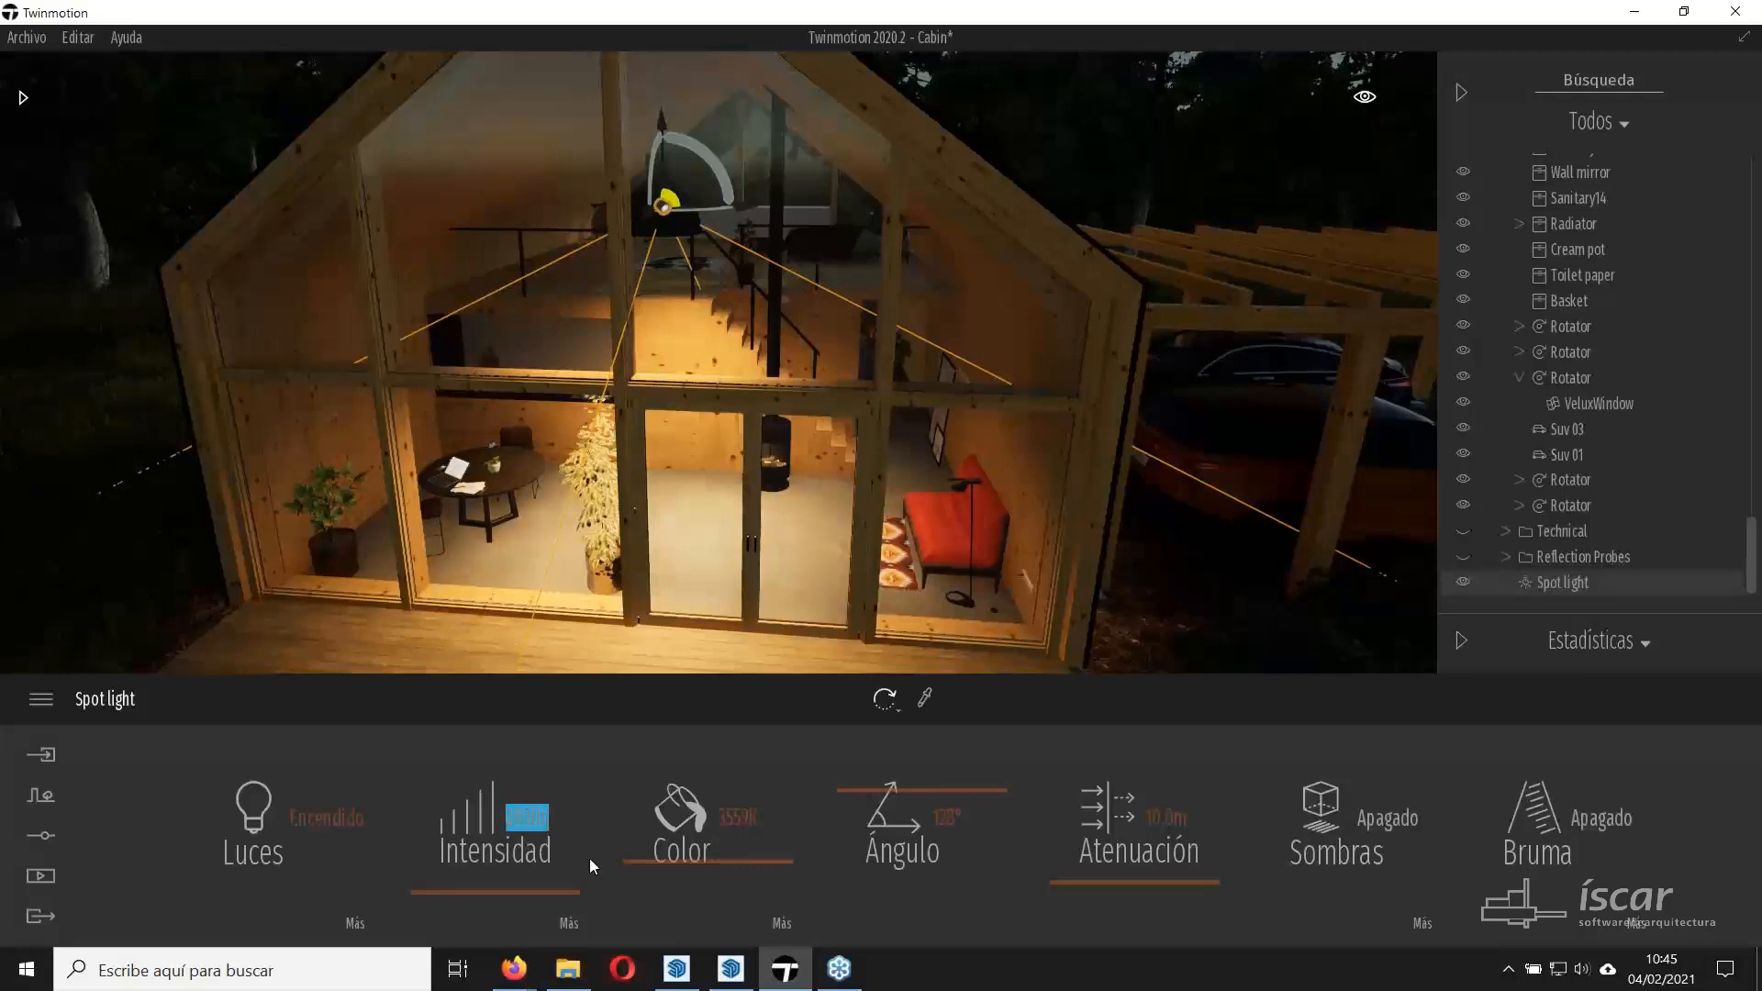
{"action": "type", "text": "3000"}
{"action": "key", "text": "Return"}
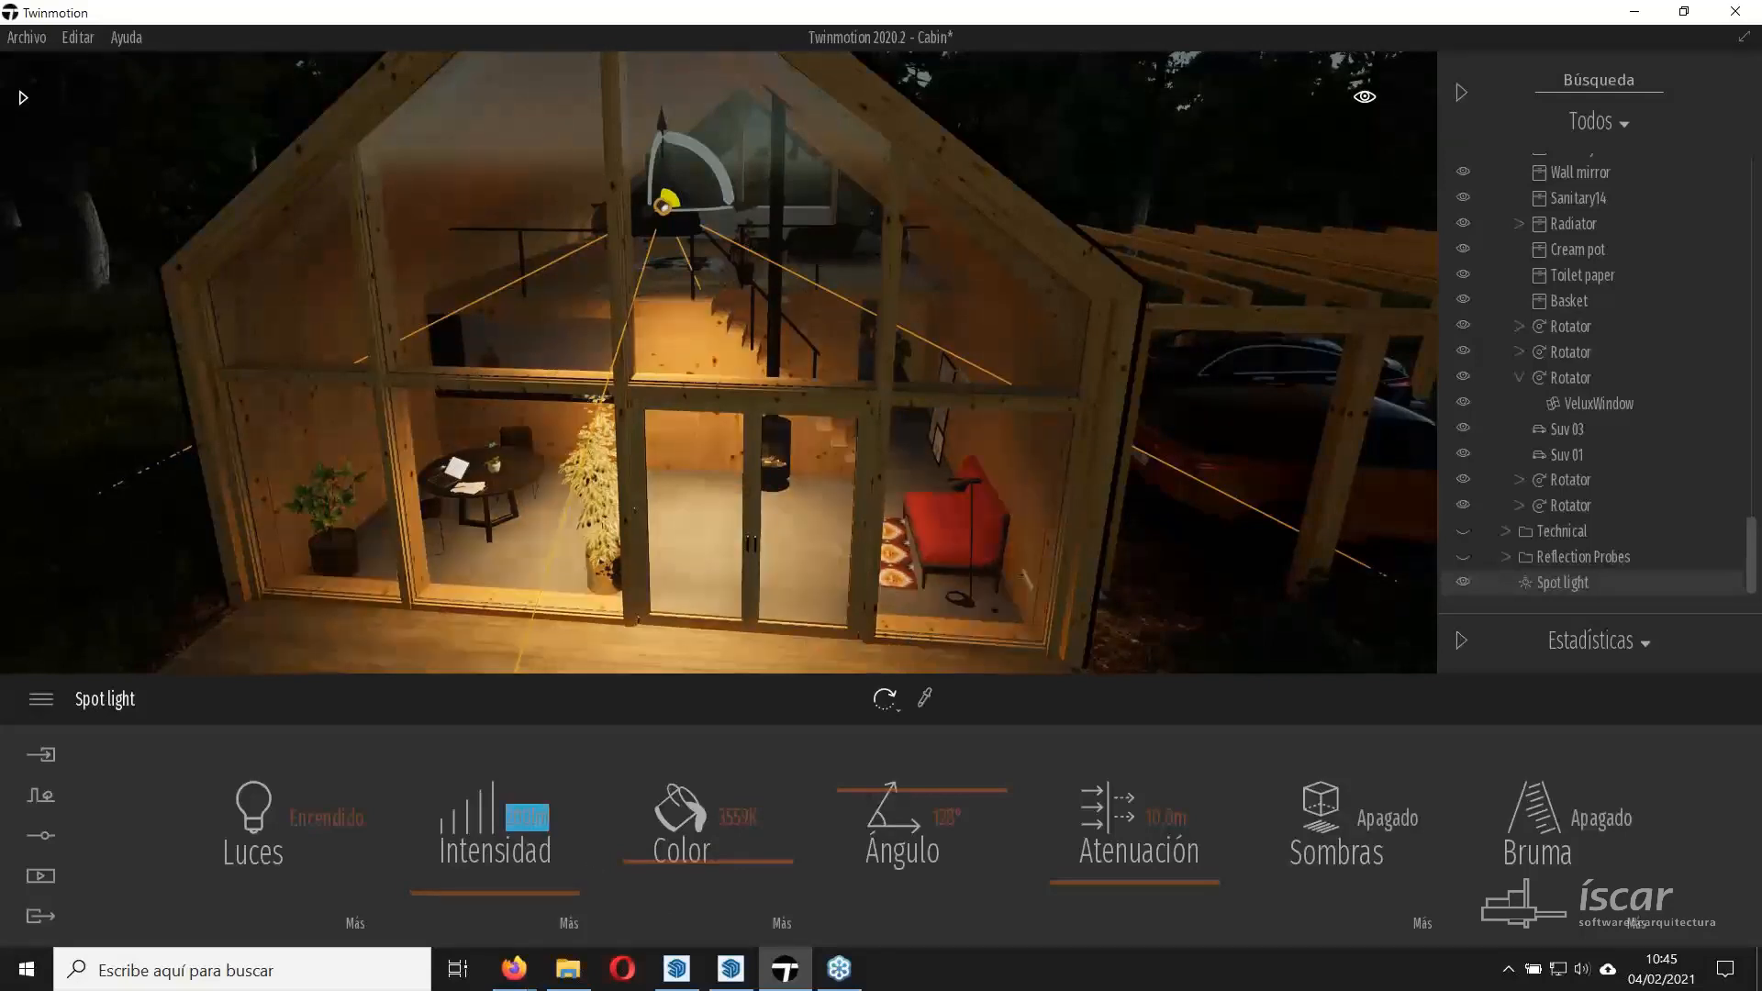
Examine from outside and up close how the spot light without shadows illuminates the table, plants and deck.
{"action": "right_click_drag", "start_coordinate": [719, 363], "coordinate": [578, 540]}
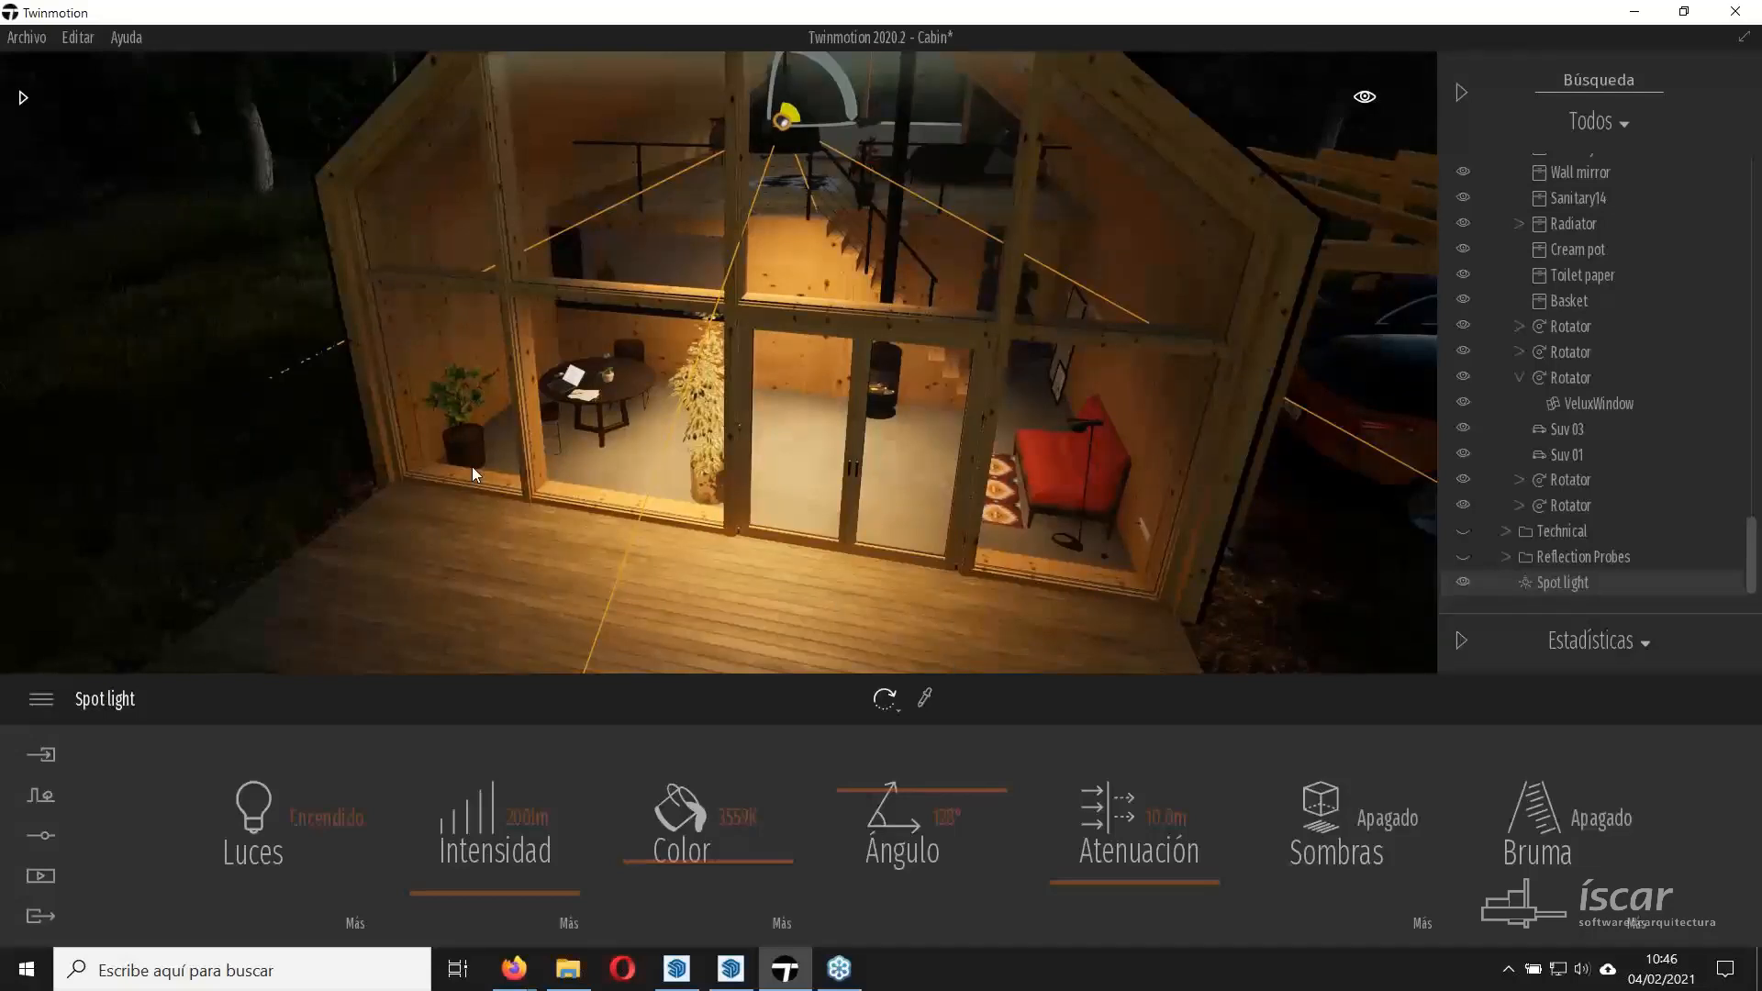
{"action": "right_click_drag", "start_coordinate": [913, 564], "coordinate": [803, 569]}
{"action": "key", "text": "w"}
{"action": "right_click_drag", "start_coordinate": [817, 284], "coordinate": [845, 330]}
{"action": "key", "text": "w"}
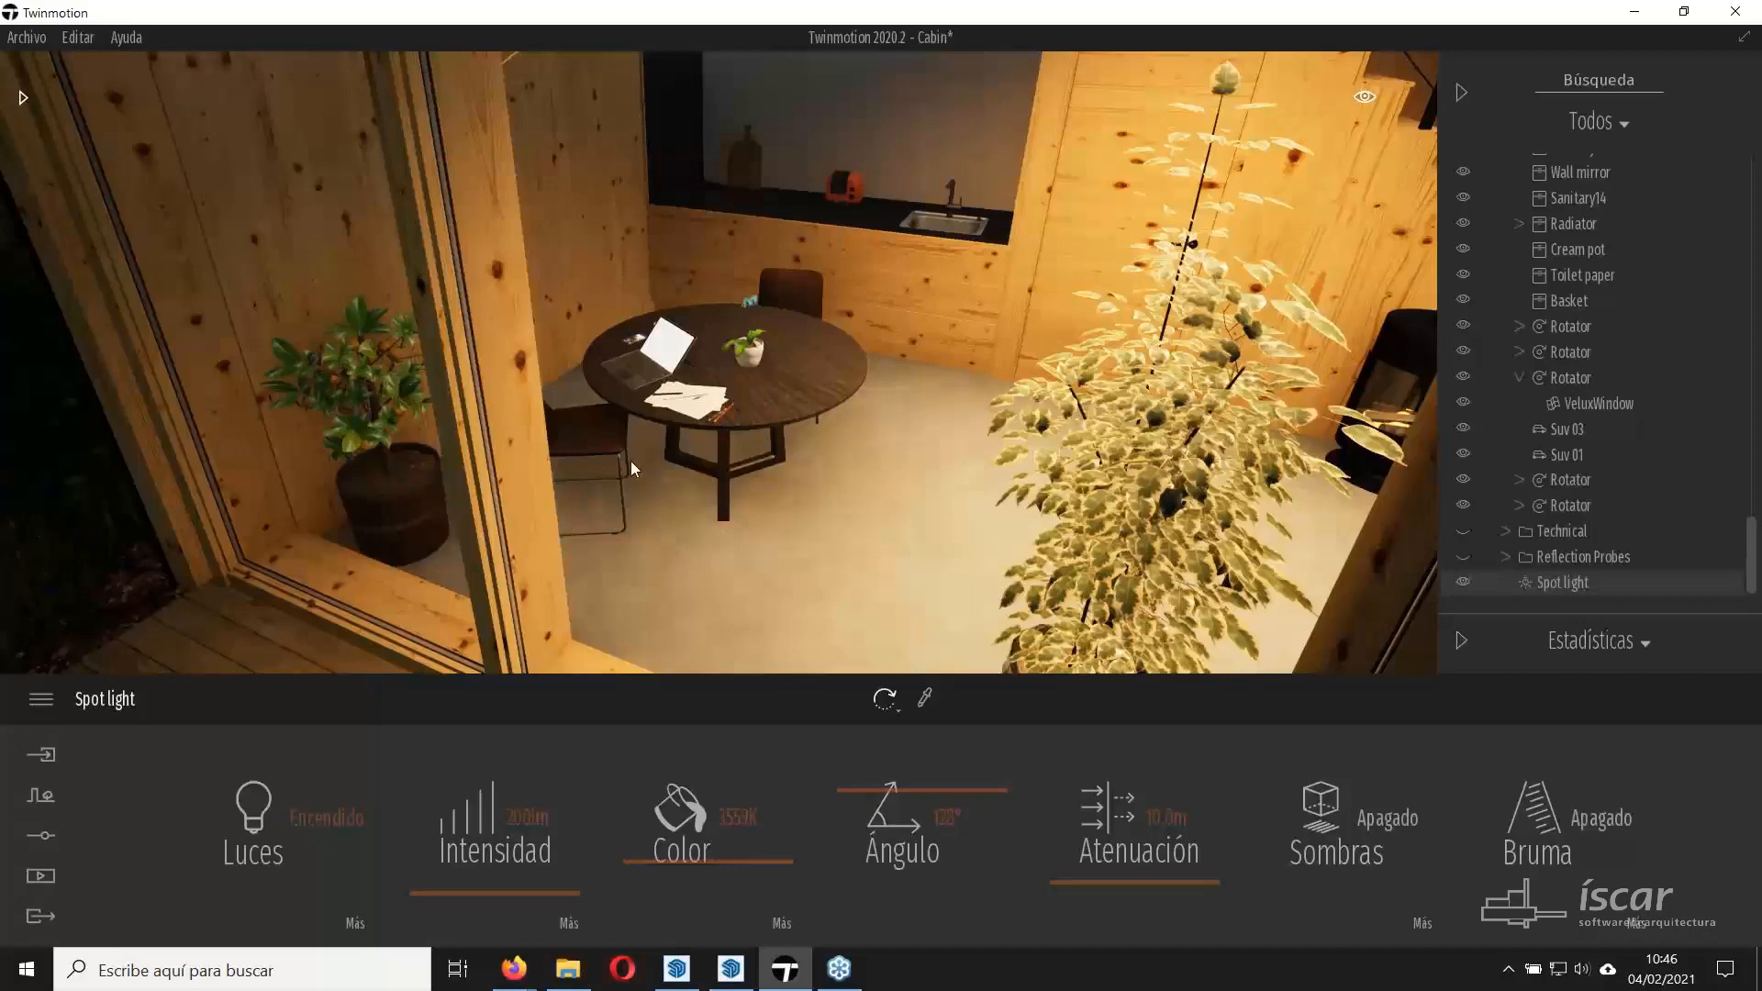
{"action": "key", "text": "s"}
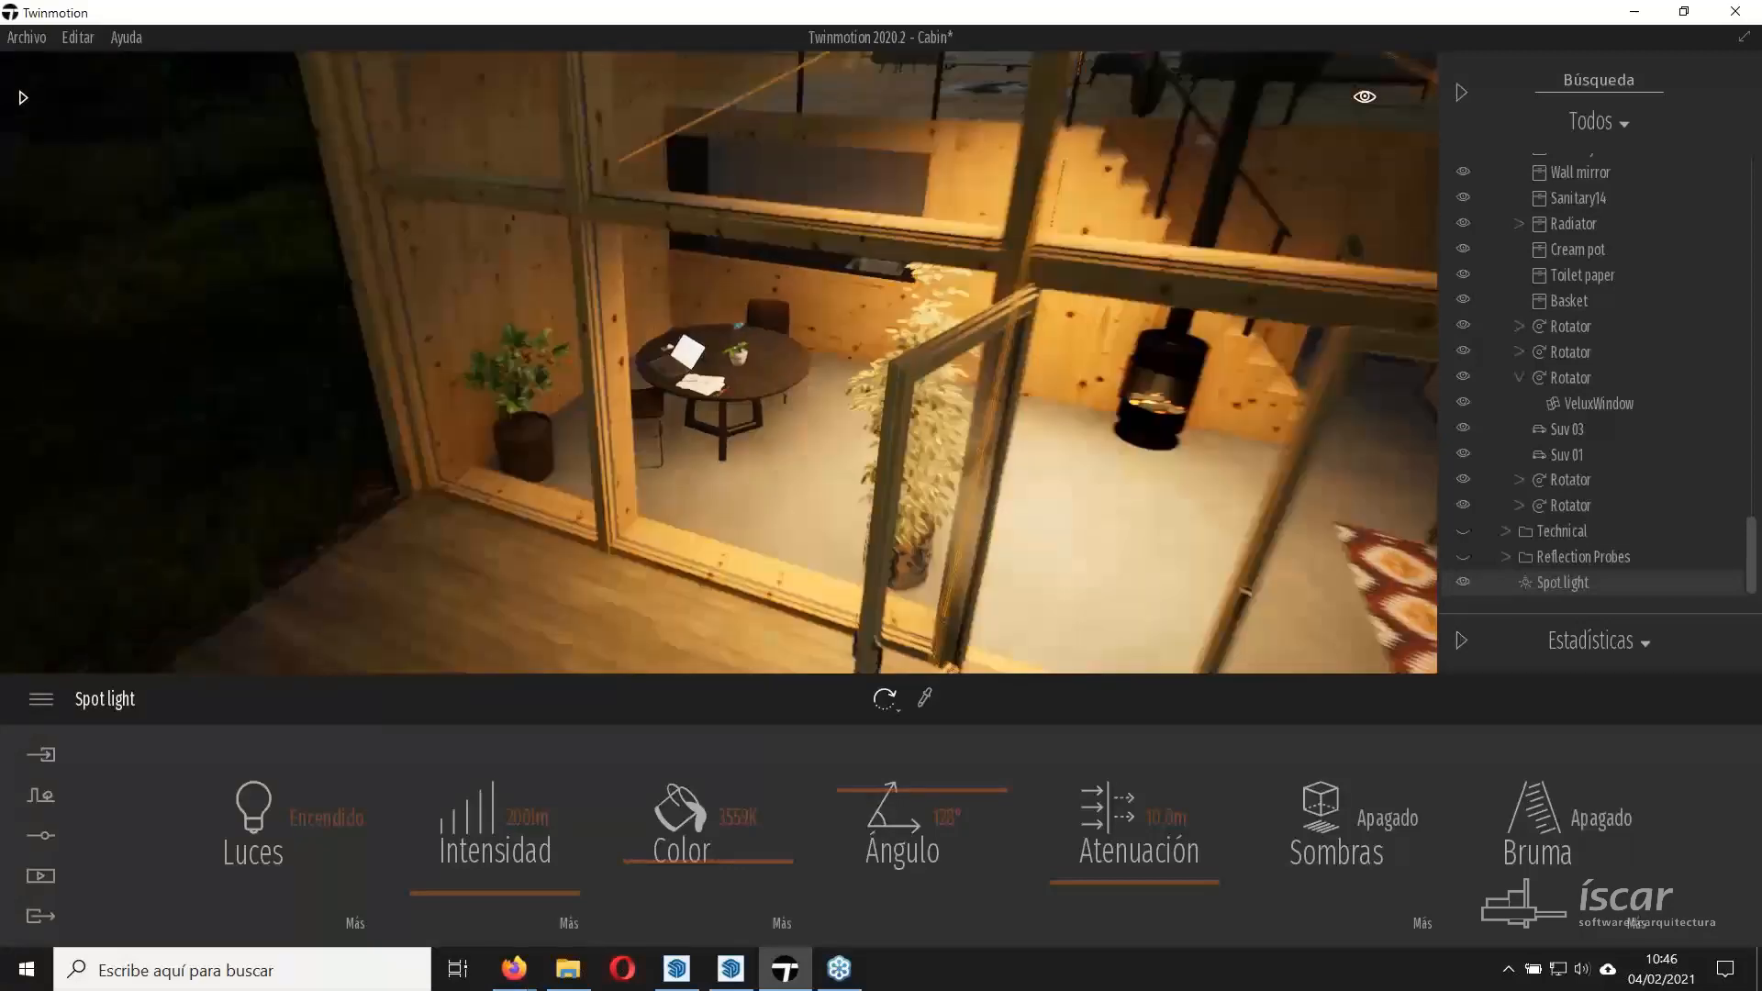
{"action": "key", "text": "s"}
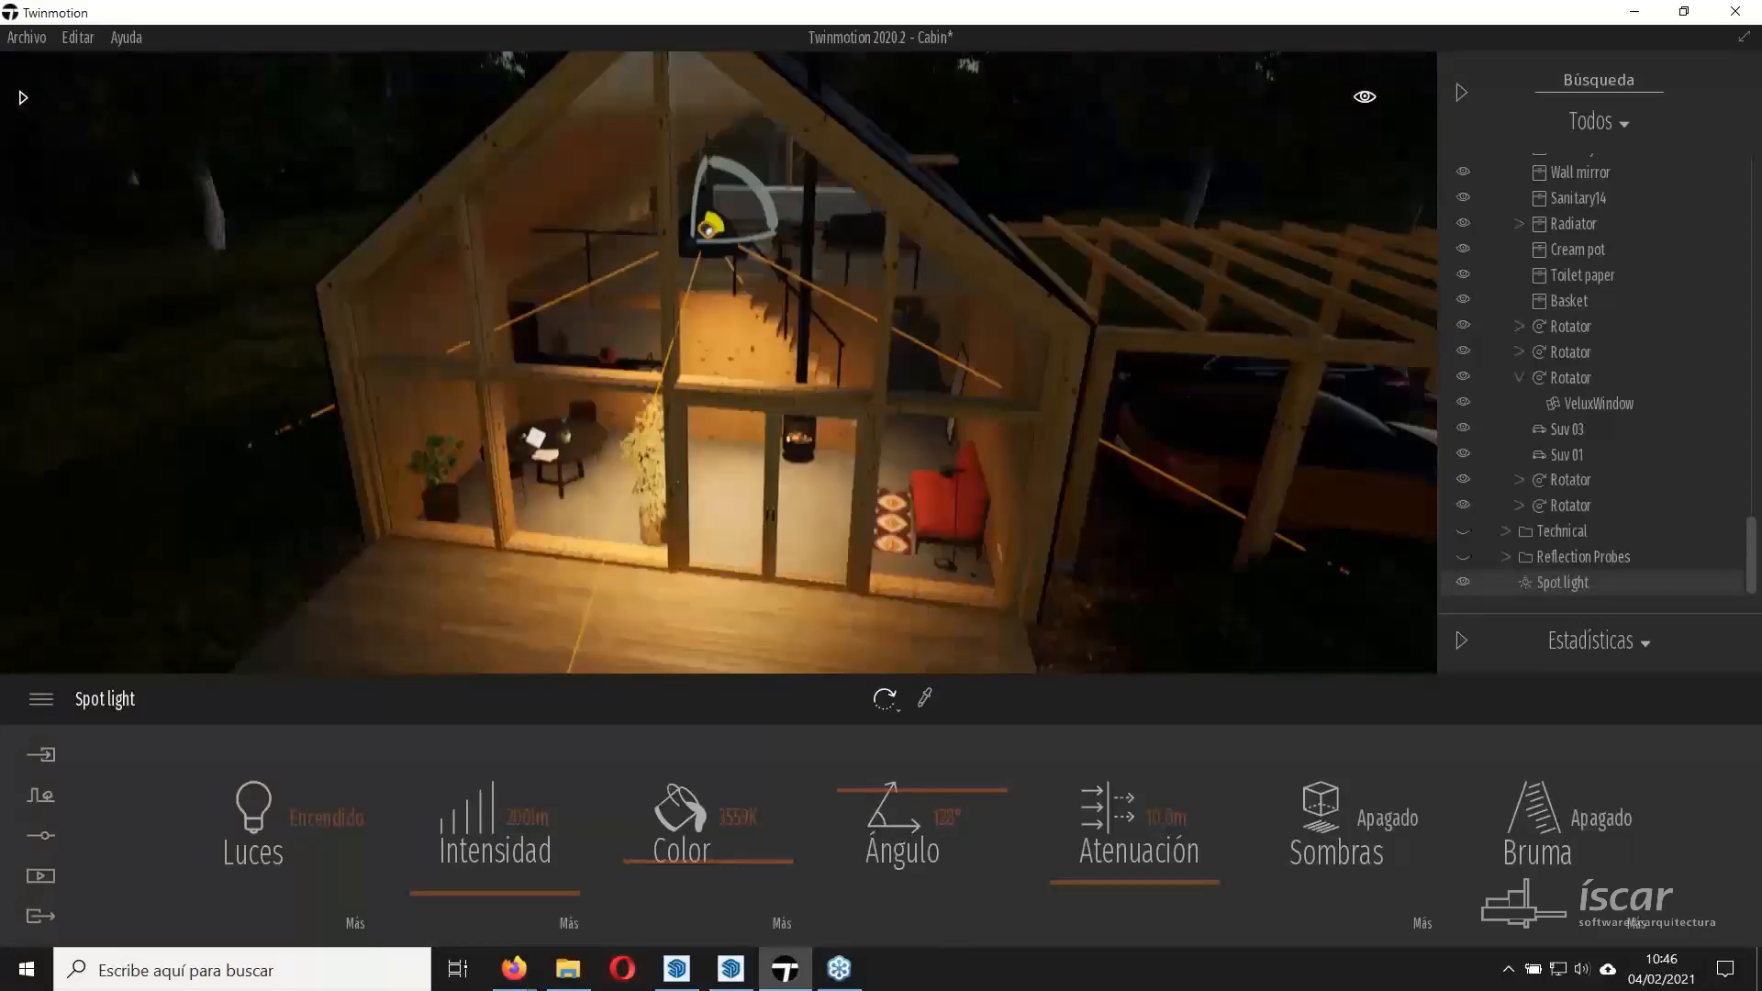
{"action": "key", "text": "w"}
{"action": "right_click_drag", "start_coordinate": [719, 363], "coordinate": [683, 377]}
{"action": "right_click_drag", "start_coordinate": [653, 469], "coordinate": [651, 471]}
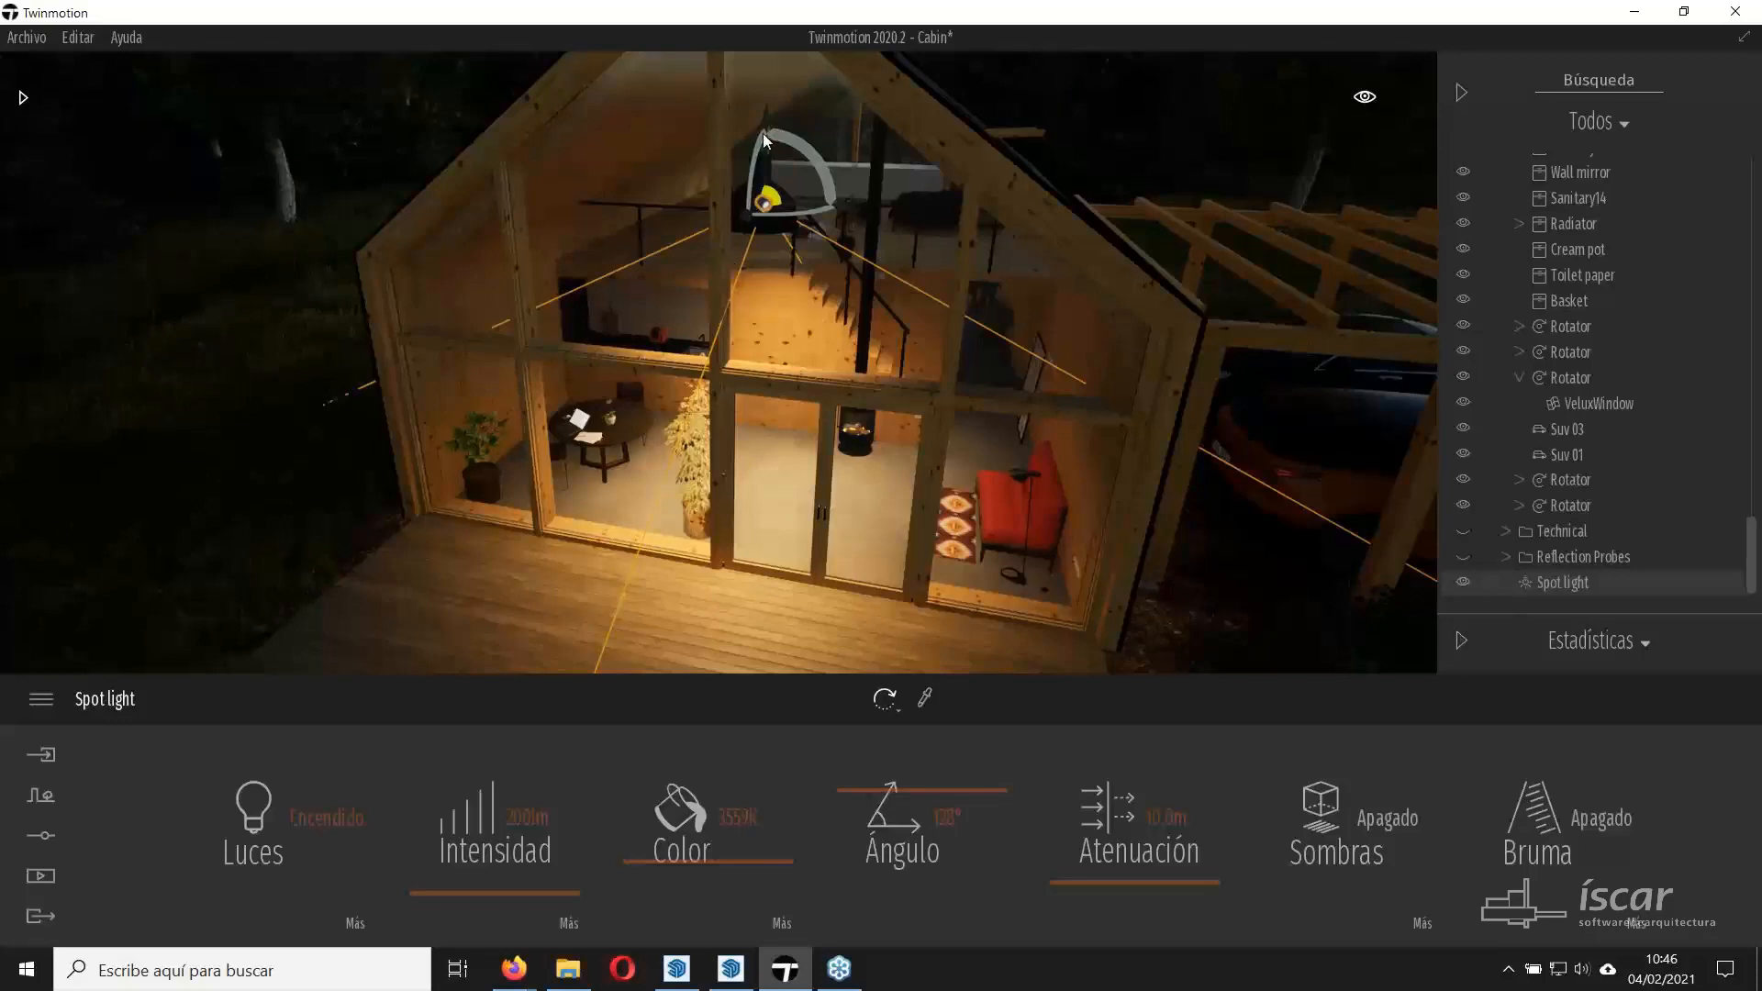
{"action": "left_click", "coordinate": [758, 189]}
{"action": "right_click_drag", "start_coordinate": [890, 497], "coordinate": [844, 526]}
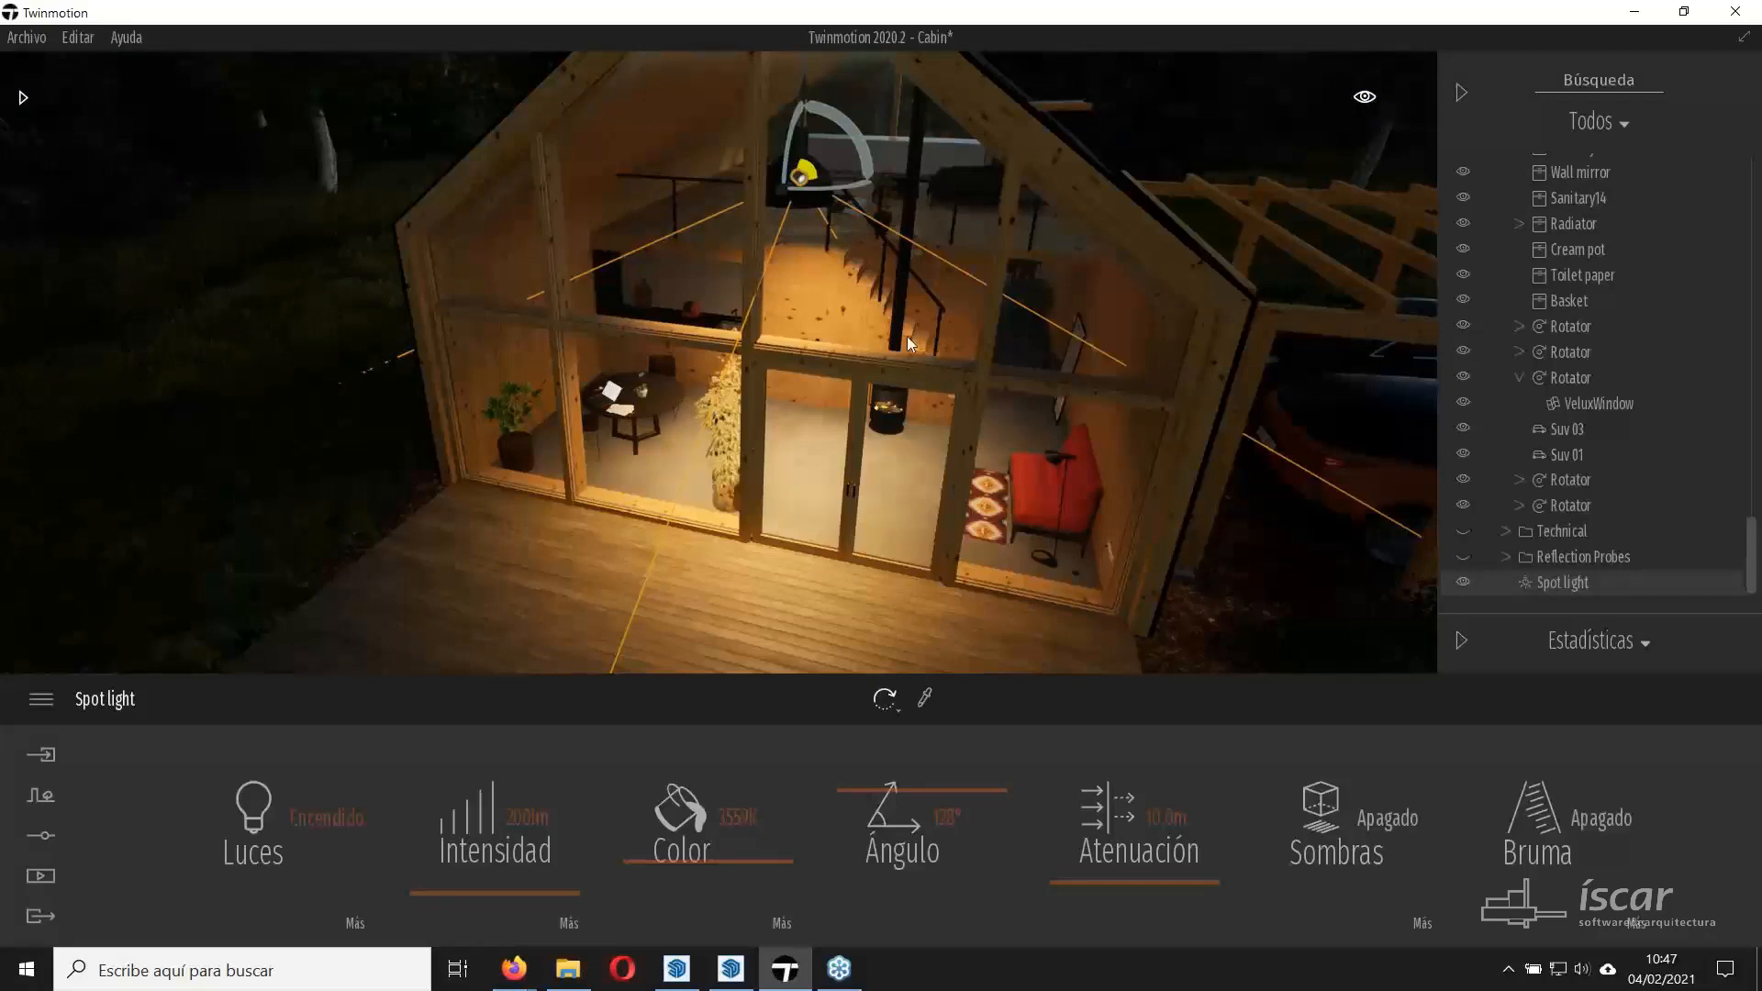
Turn on shadows for the pendant lamp's spot light and set its attenuation to 6 m.
{"action": "left_click", "coordinate": [1373, 829]}
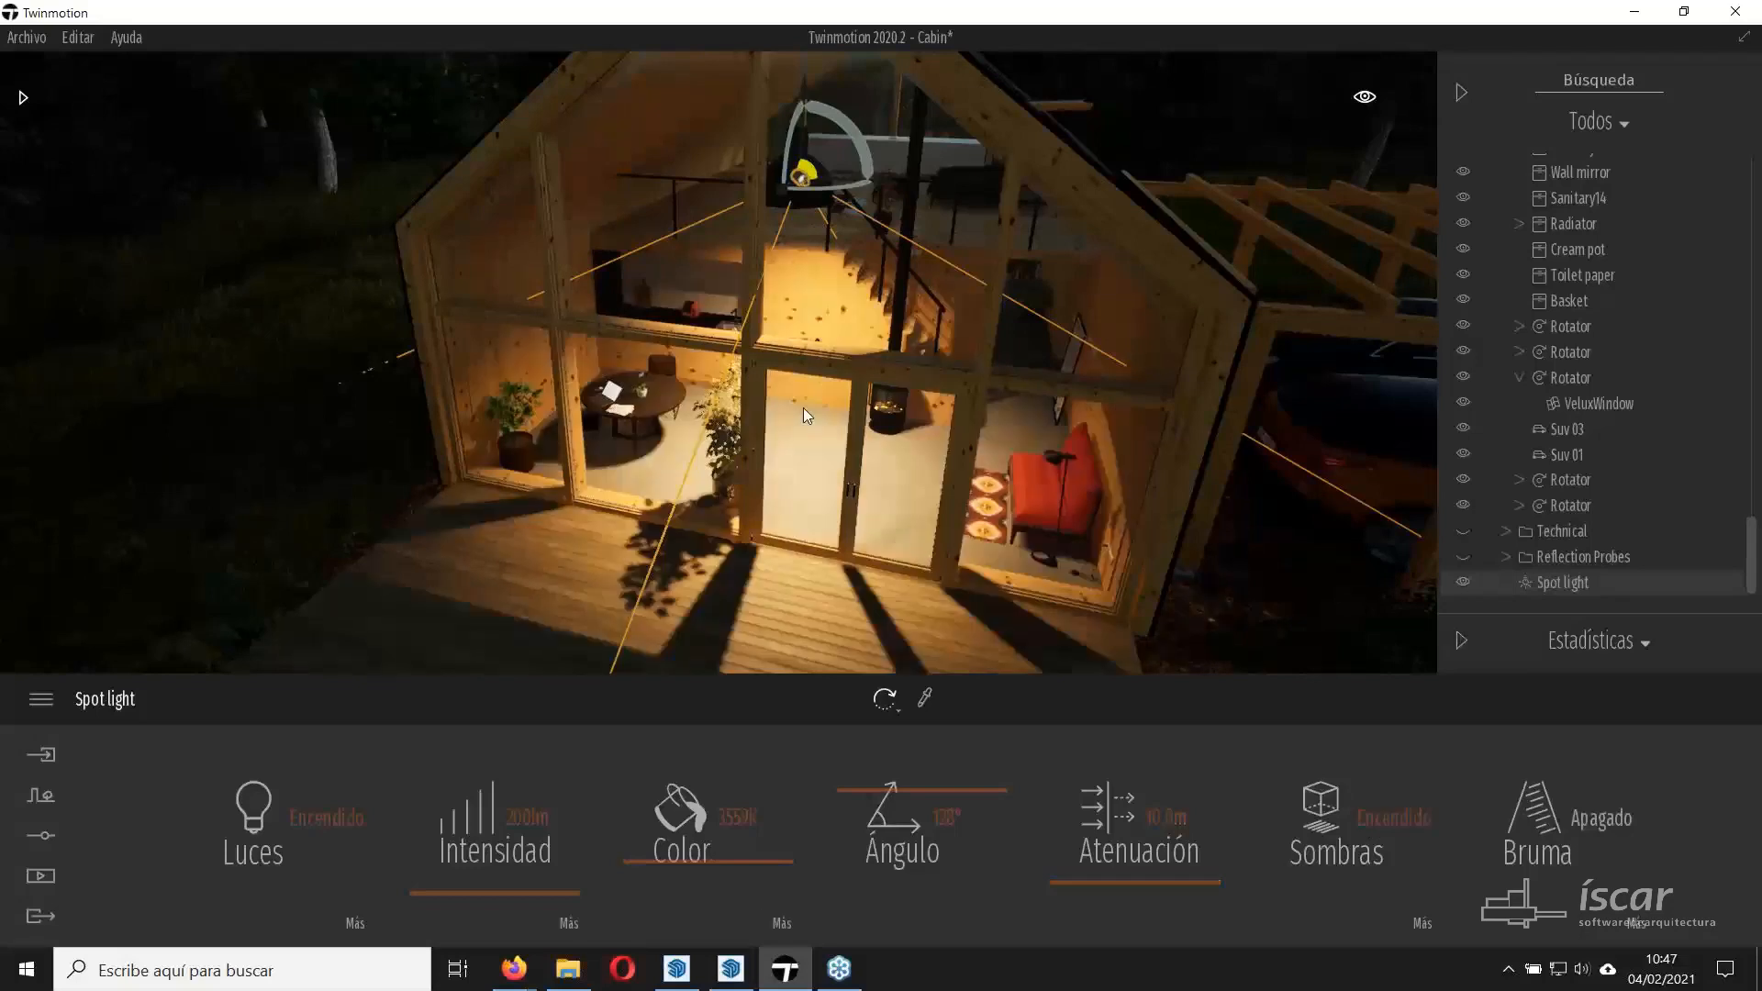
{"action": "right_click_drag", "start_coordinate": [802, 407], "coordinate": [821, 504]}
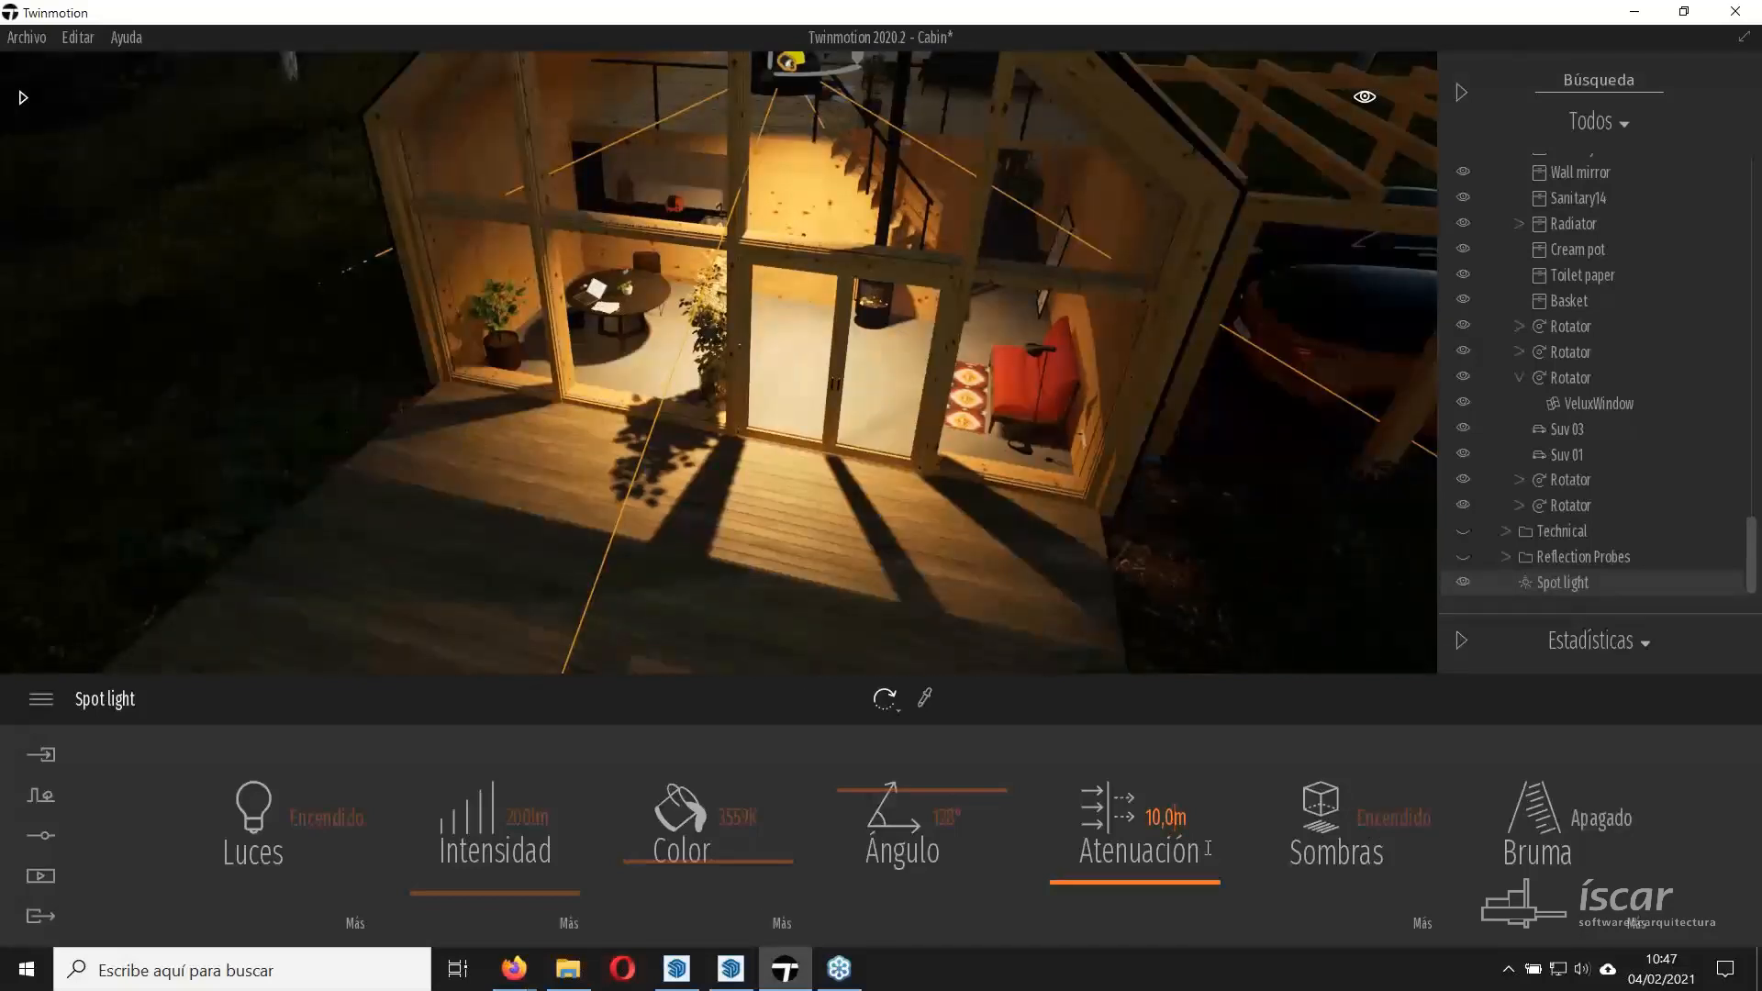
{"action": "left_click", "coordinate": [1207, 848]}
{"action": "type", "text": "6"}
{"action": "key", "text": "Return"}
{"action": "right_click_drag", "start_coordinate": [499, 618], "coordinate": [597, 569]}
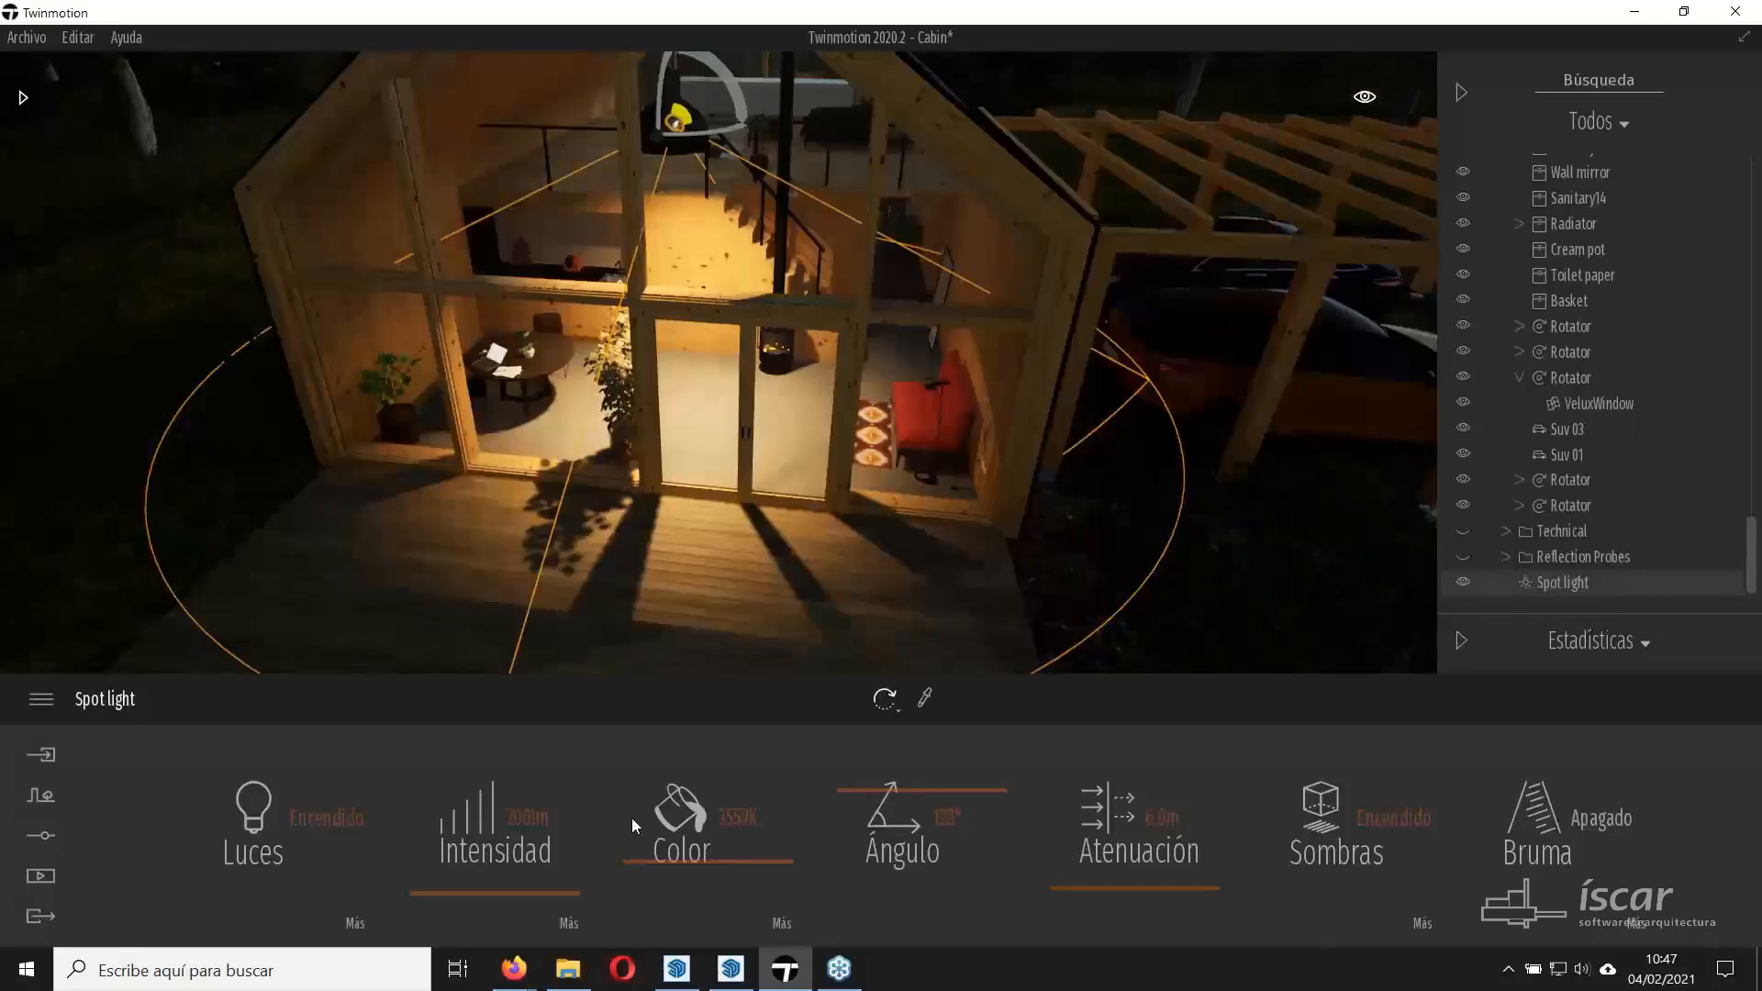
Lower the pendant lamp's spot light intensity to 150 lm and check the light through the glazed front.
{"action": "left_click", "coordinate": [527, 817]}
{"action": "type", "text": "60"}
{"action": "key", "text": "Return"}
{"action": "right_click_drag", "start_coordinate": [541, 606], "coordinate": [615, 496]}
{"action": "key", "text": "w"}
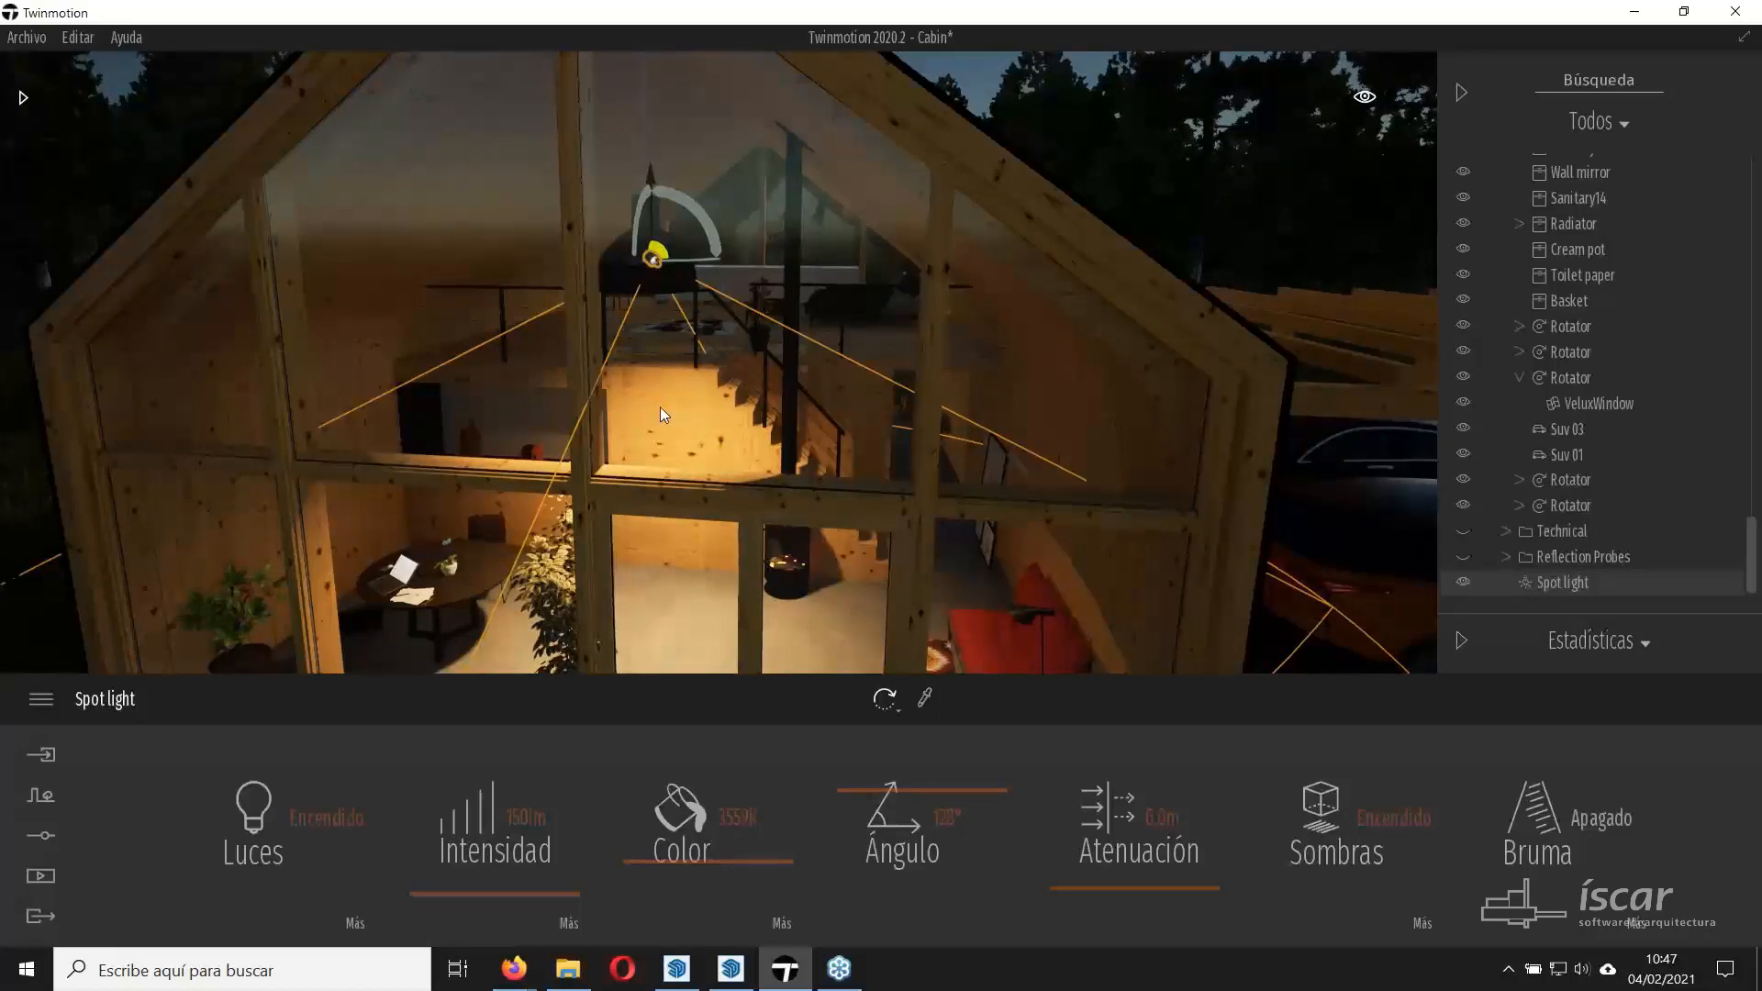
{"action": "right_click_drag", "start_coordinate": [808, 510], "coordinate": [758, 322]}
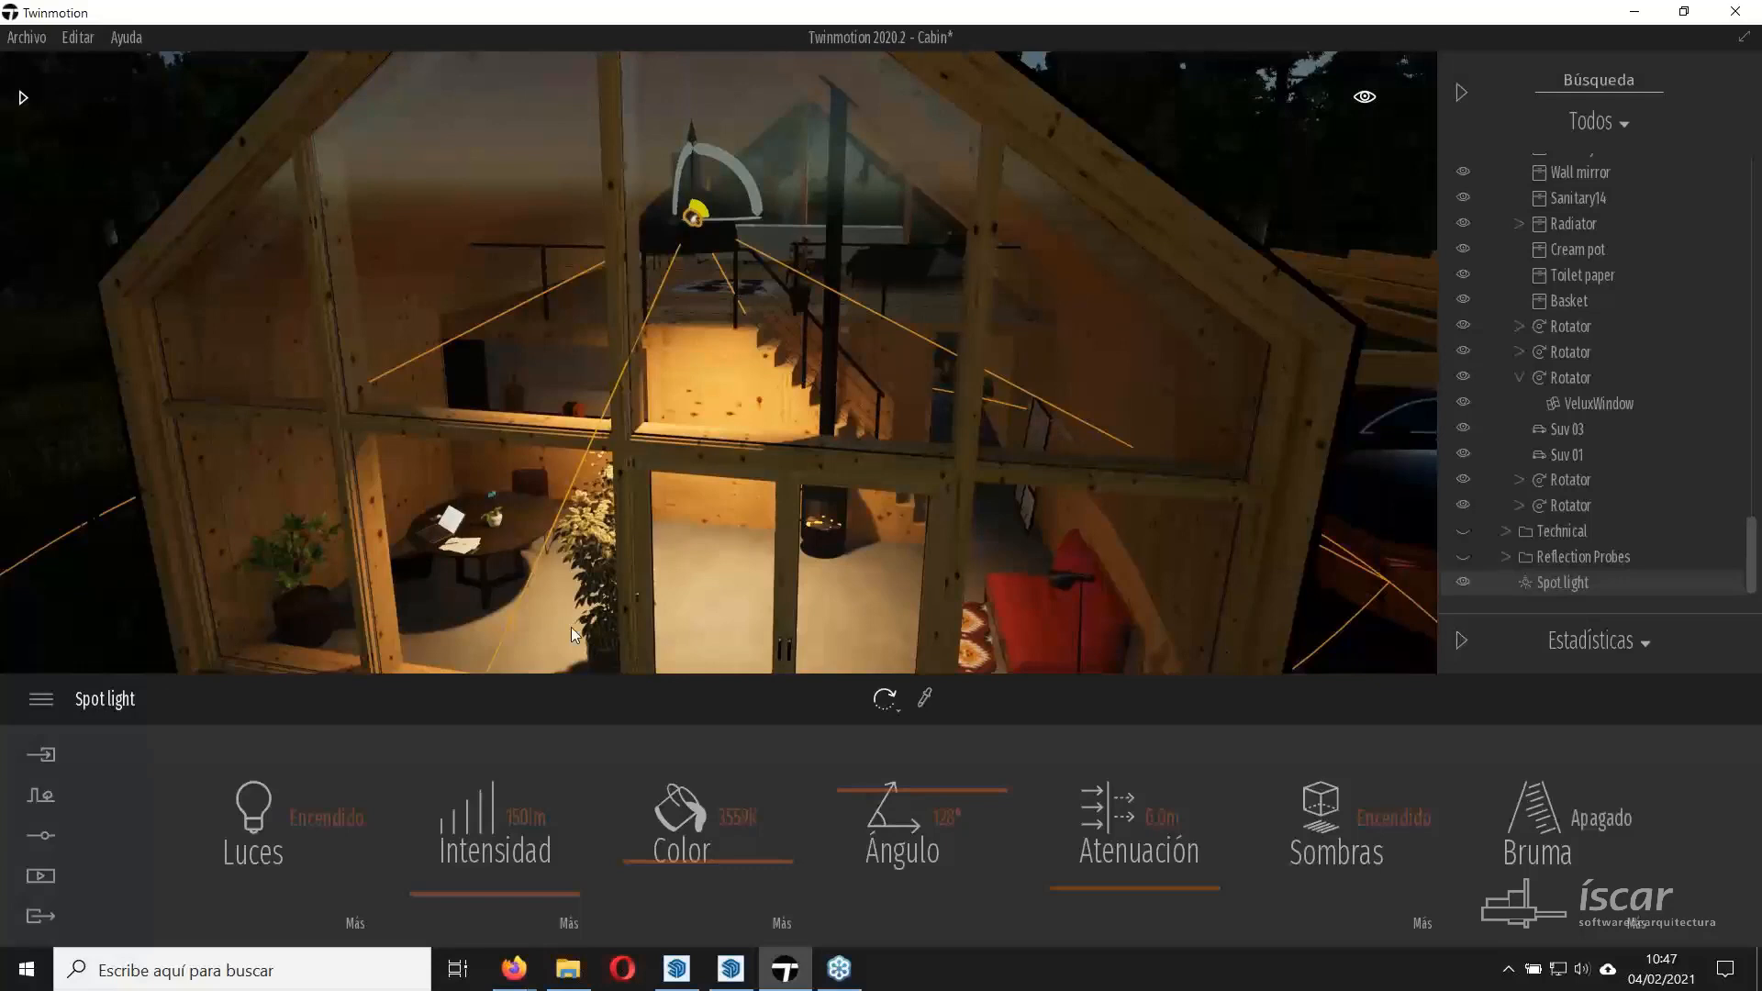
{"action": "right_click_drag", "start_coordinate": [884, 487], "coordinate": [867, 493]}
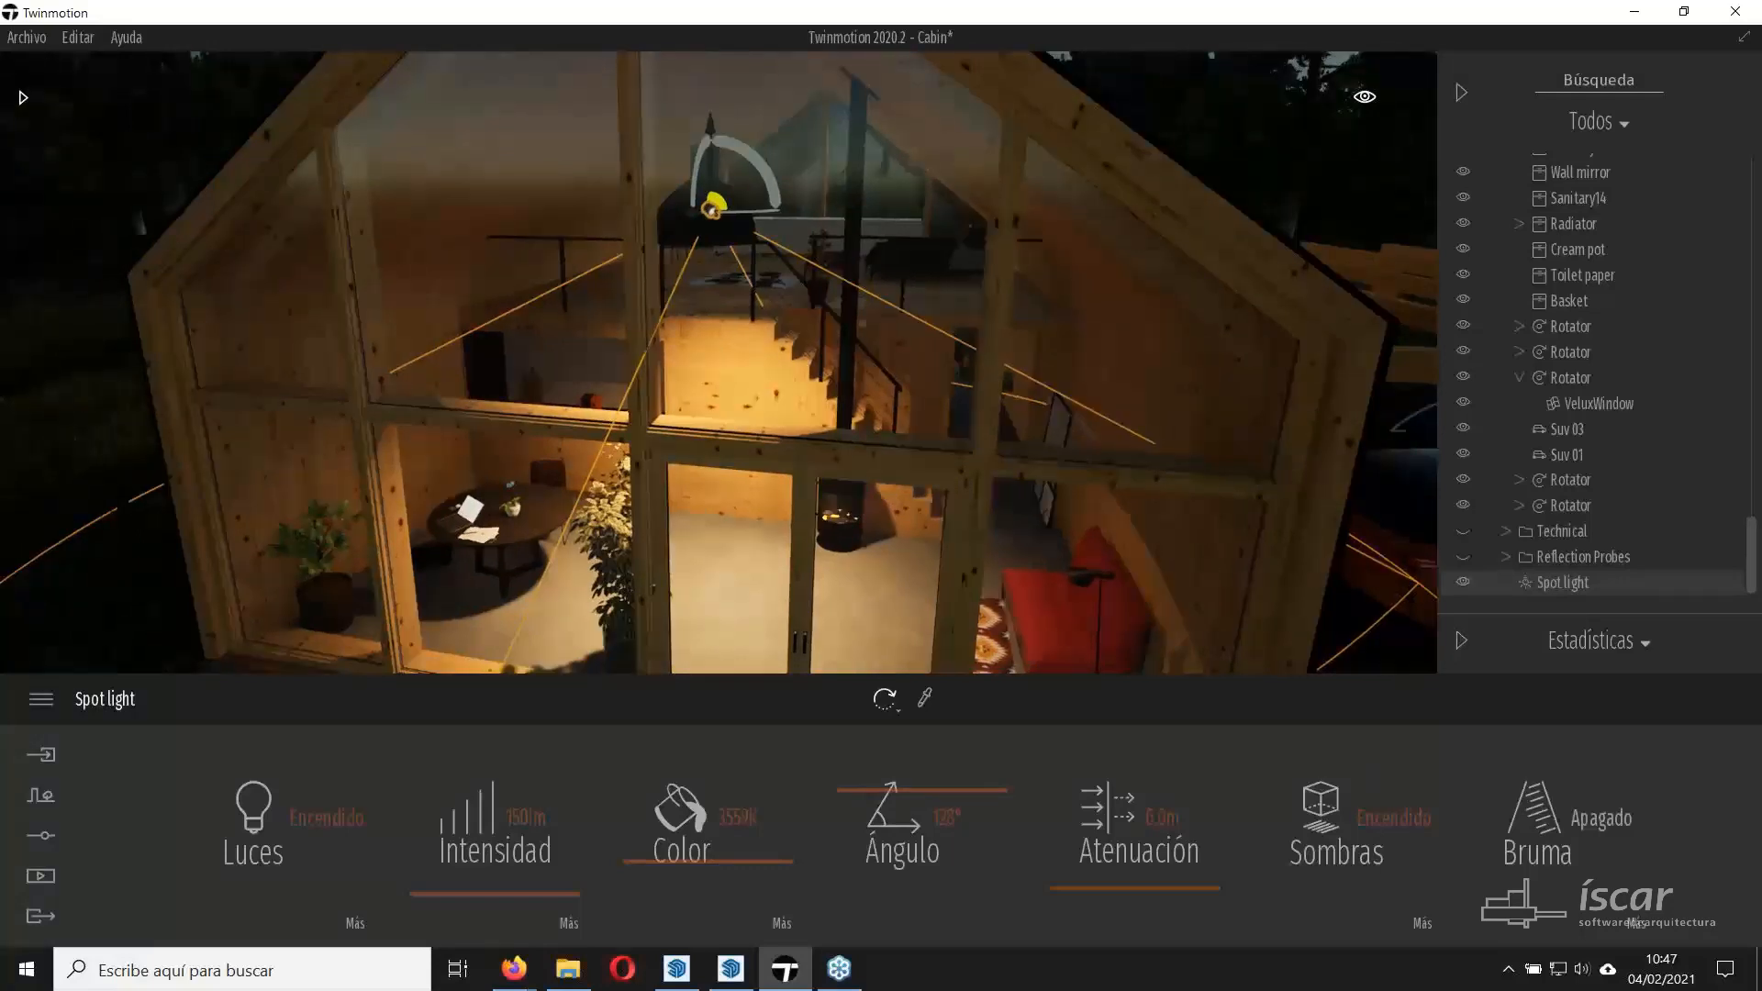
{"action": "right_click_drag", "start_coordinate": [303, 463], "coordinate": [360, 505]}
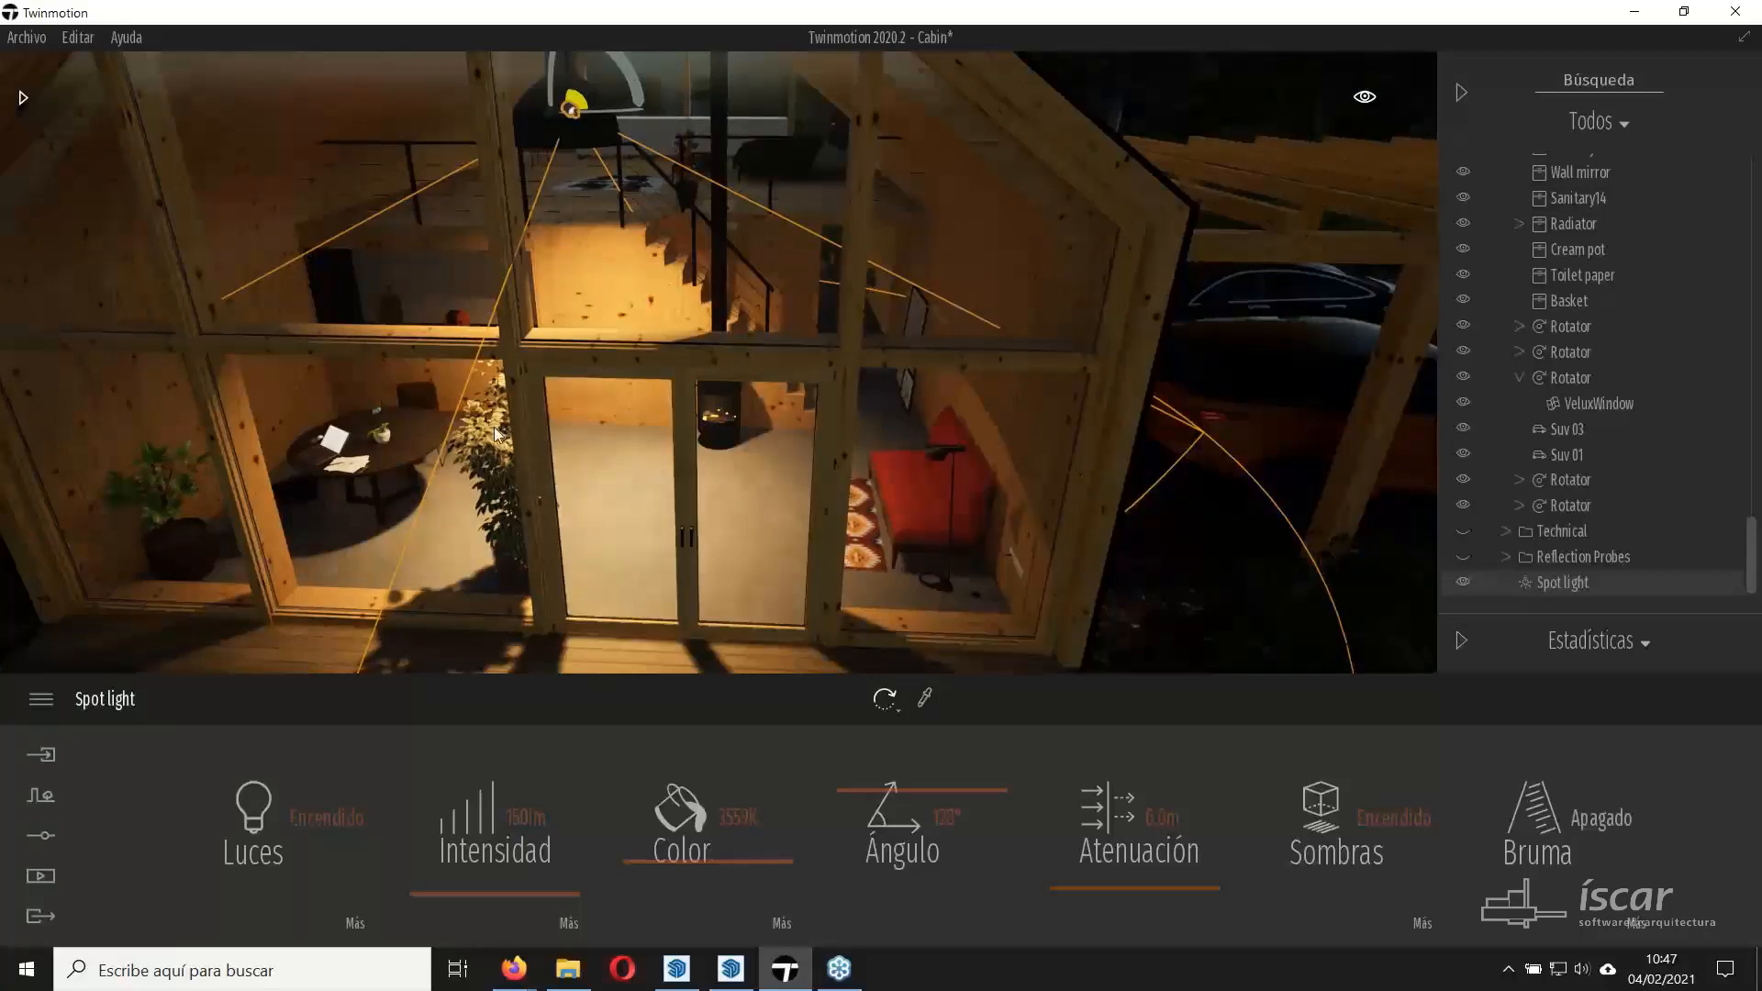
Place a second Spot light at the hallway's recessed ceiling downlight and adjust its position to match the fixture.
{"action": "key", "text": "w"}
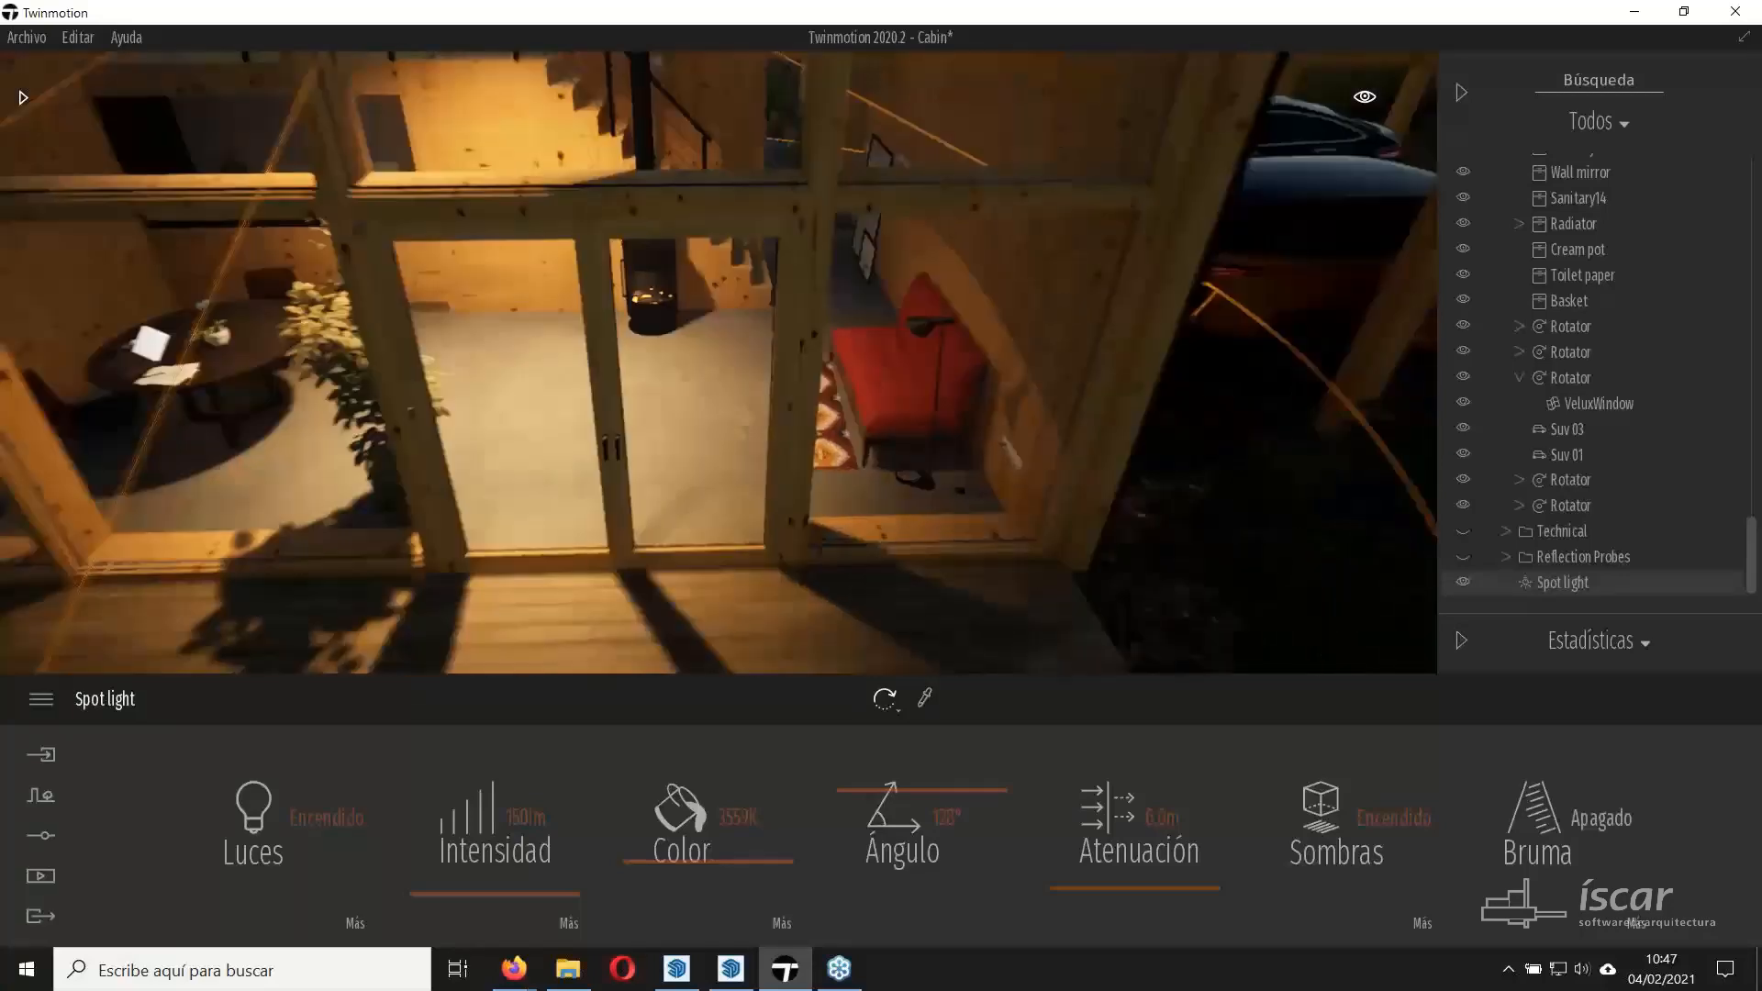
{"action": "key", "text": "w"}
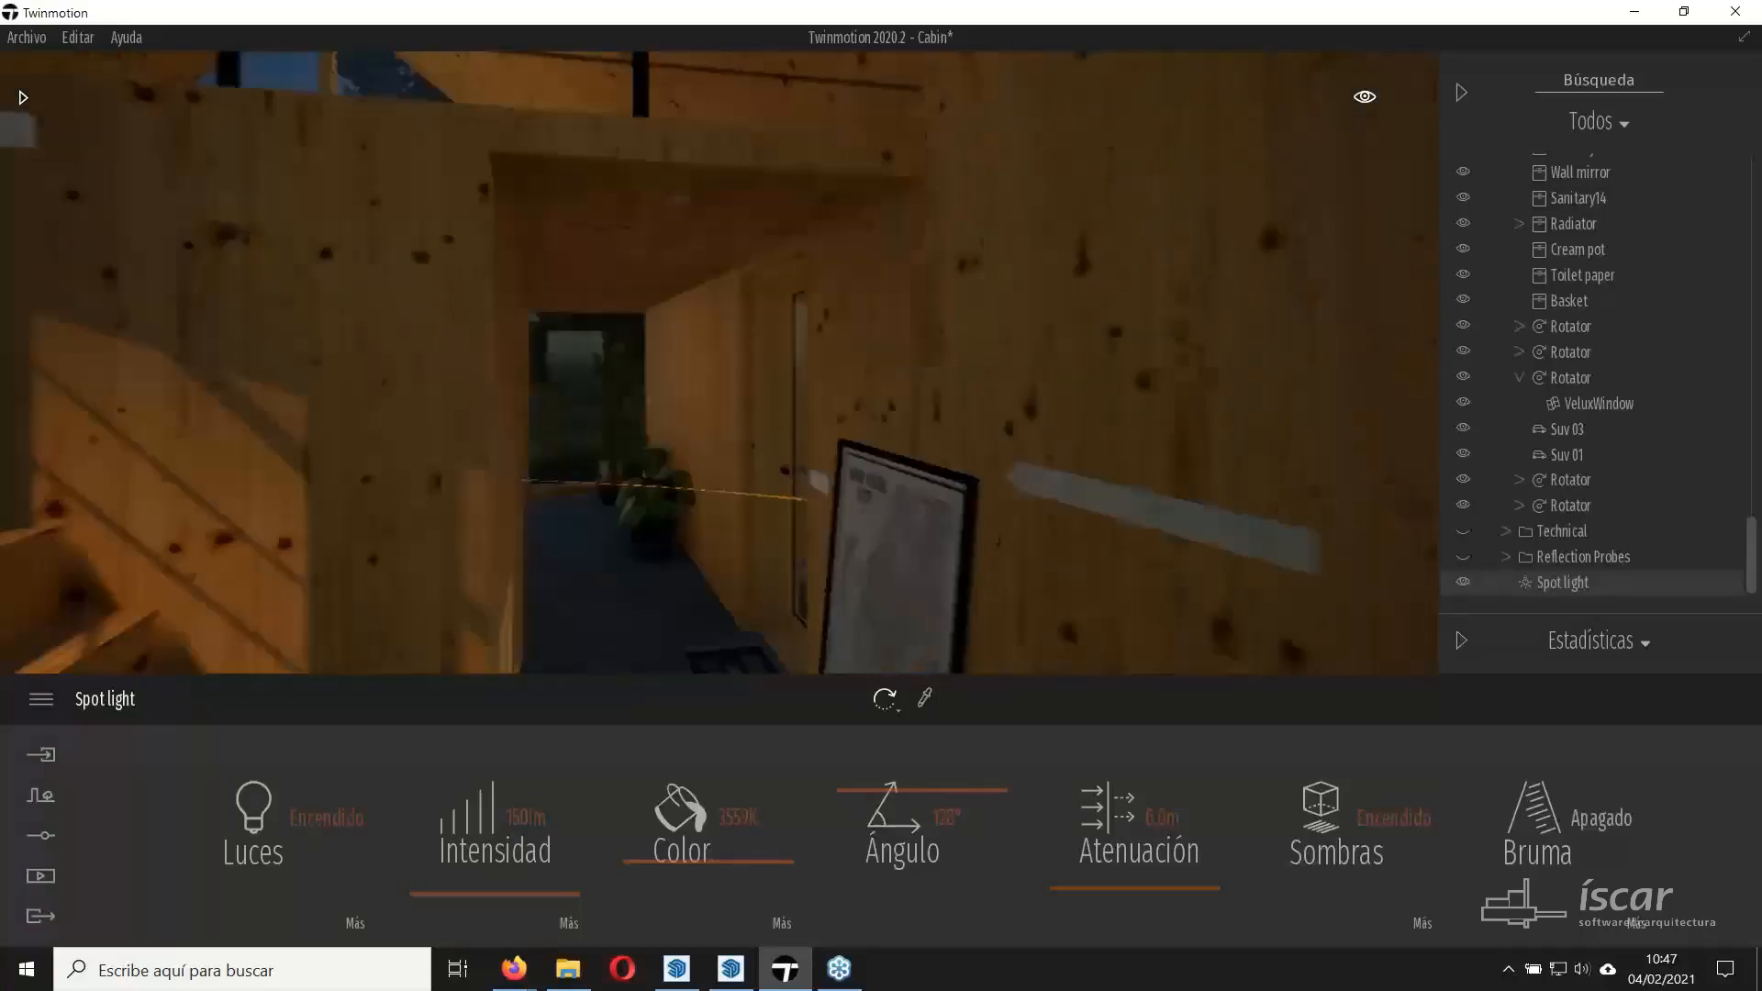
{"action": "key", "text": "w"}
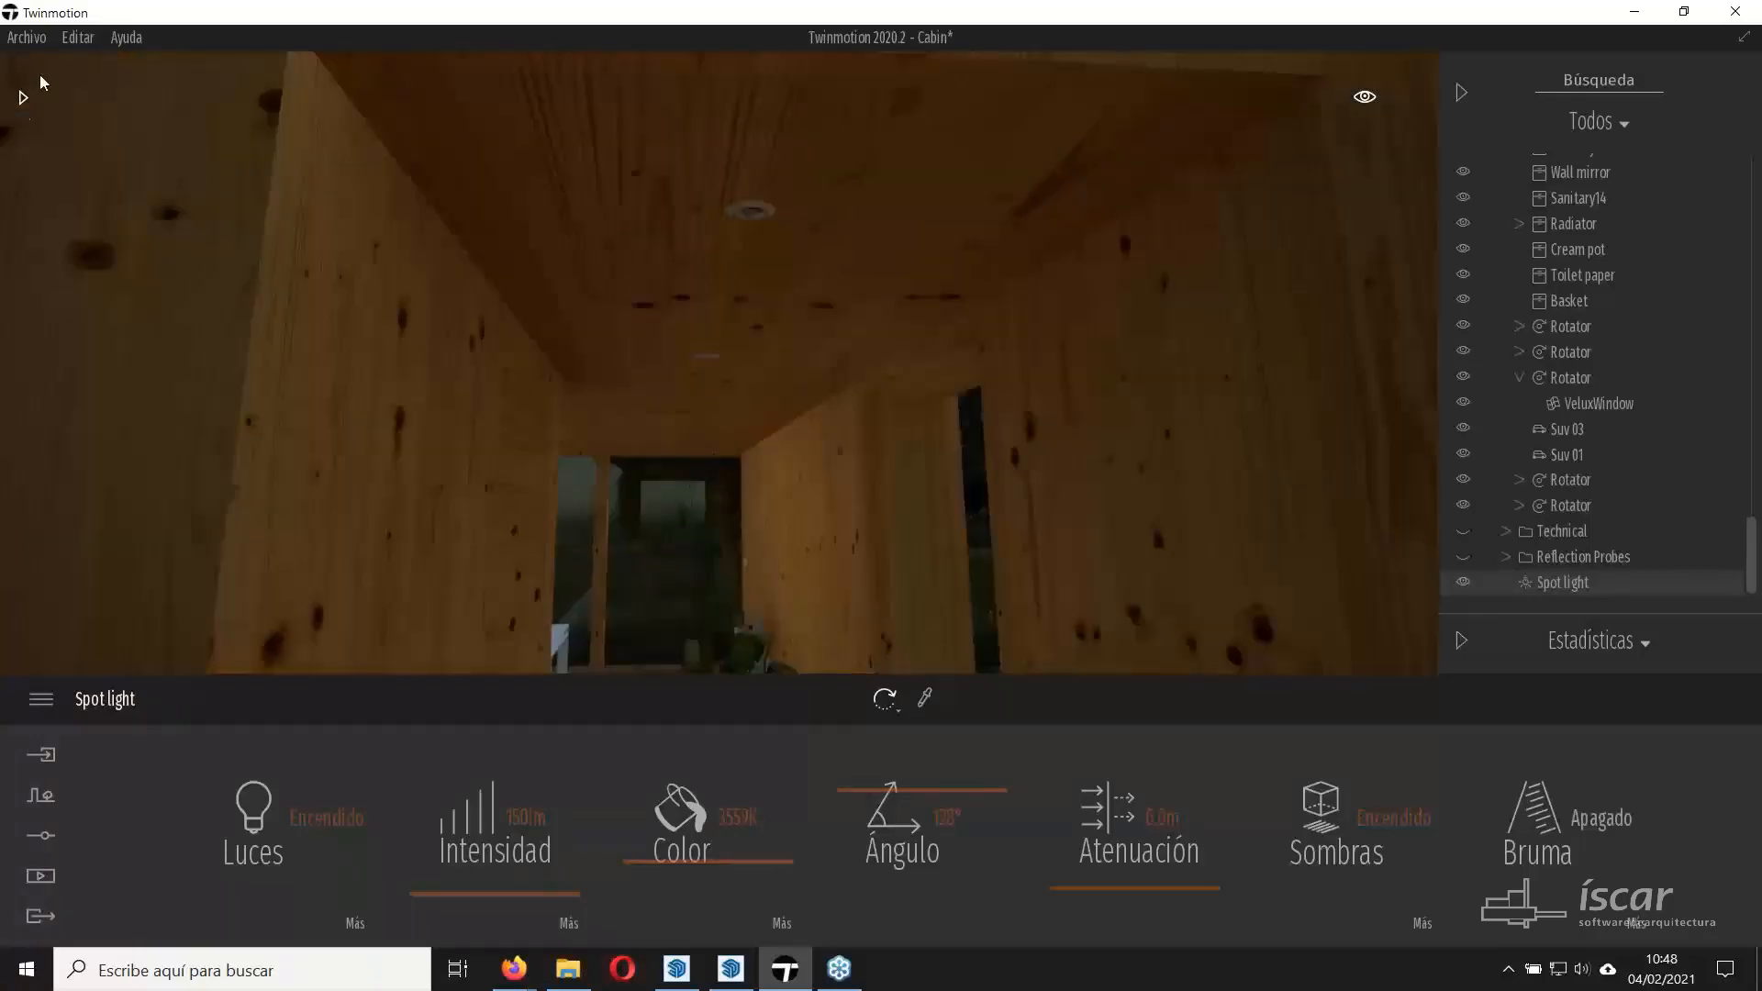
{"action": "mouse_move", "coordinate": [42, 406]}
{"action": "left_click_drag", "start_coordinate": [299, 209], "coordinate": [938, 246]}
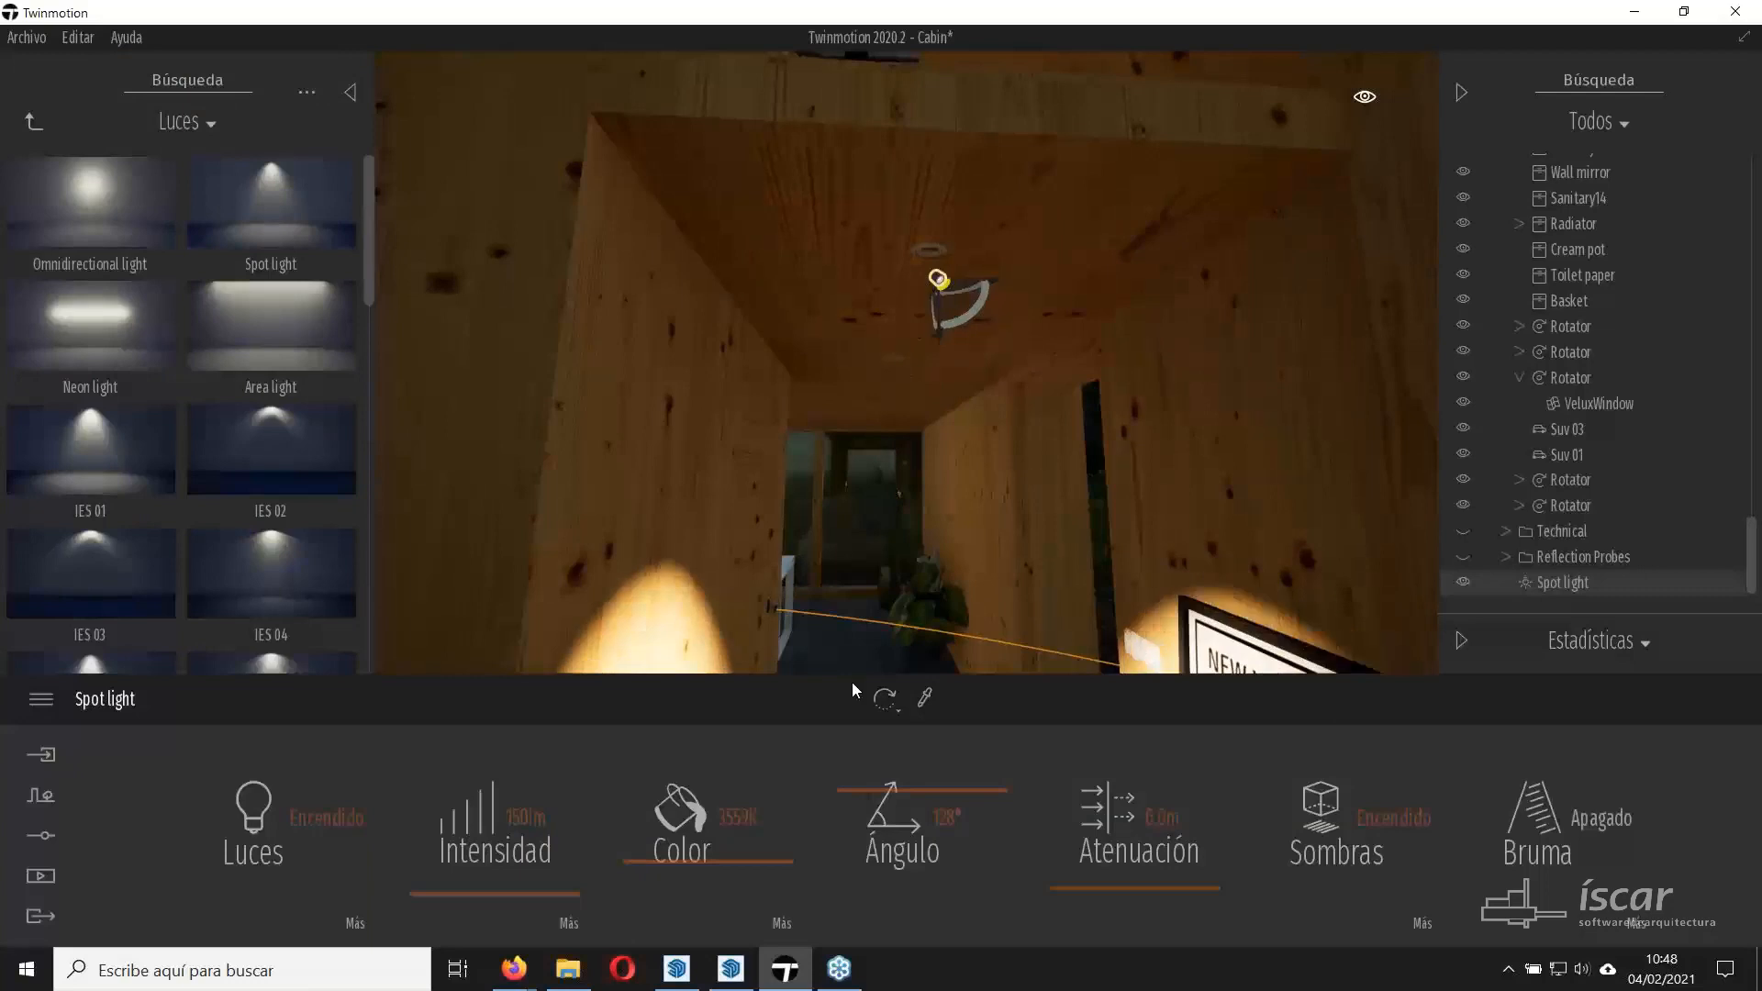
{"action": "middle_click_drag", "start_coordinate": [938, 246], "coordinate": [548, 277], "text": "shift"}
{"action": "left_click_drag", "start_coordinate": [525, 267], "coordinate": [553, 269]}
{"action": "middle_click_drag", "start_coordinate": [735, 353], "coordinate": [1010, 307], "text": "shift"}
{"action": "left_click_drag", "start_coordinate": [1007, 290], "coordinate": [1011, 267]}
Set the hallway spot light's angle to 180° and its intensity to 50 lm.
{"action": "left_click_drag", "start_coordinate": [855, 819], "coordinate": [878, 753]}
{"action": "left_click", "coordinate": [526, 818]}
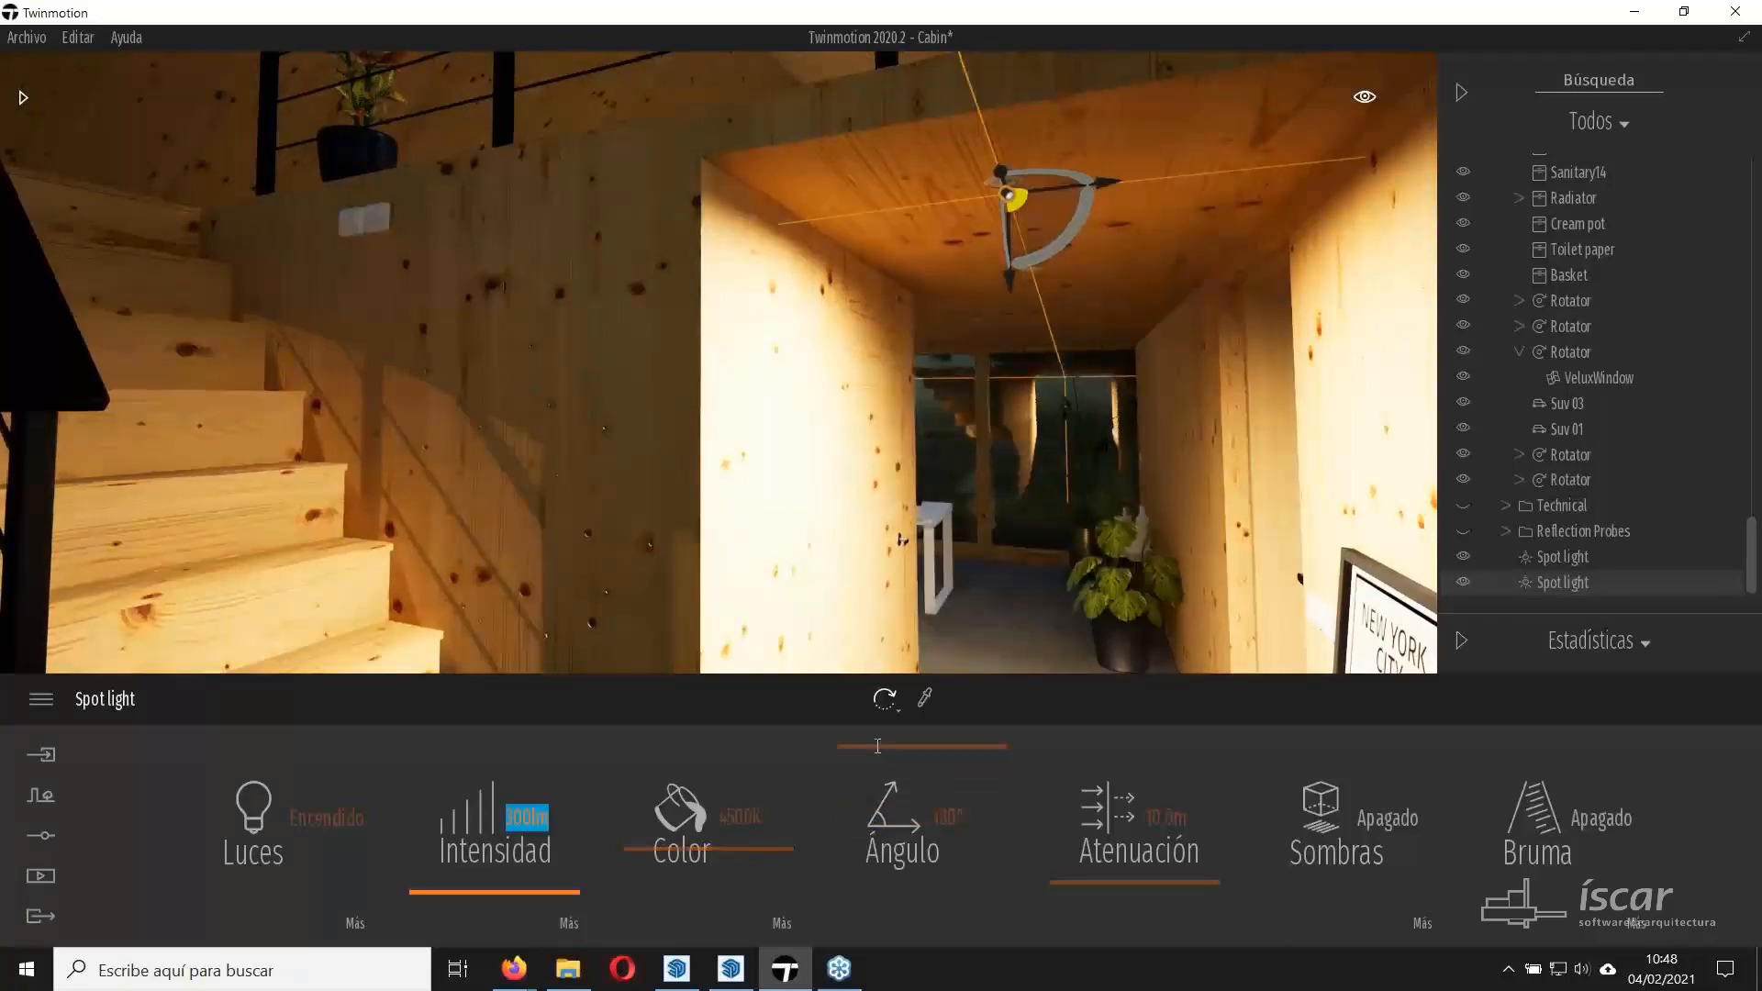
{"action": "type", "text": "100"}
{"action": "key", "text": "Return"}
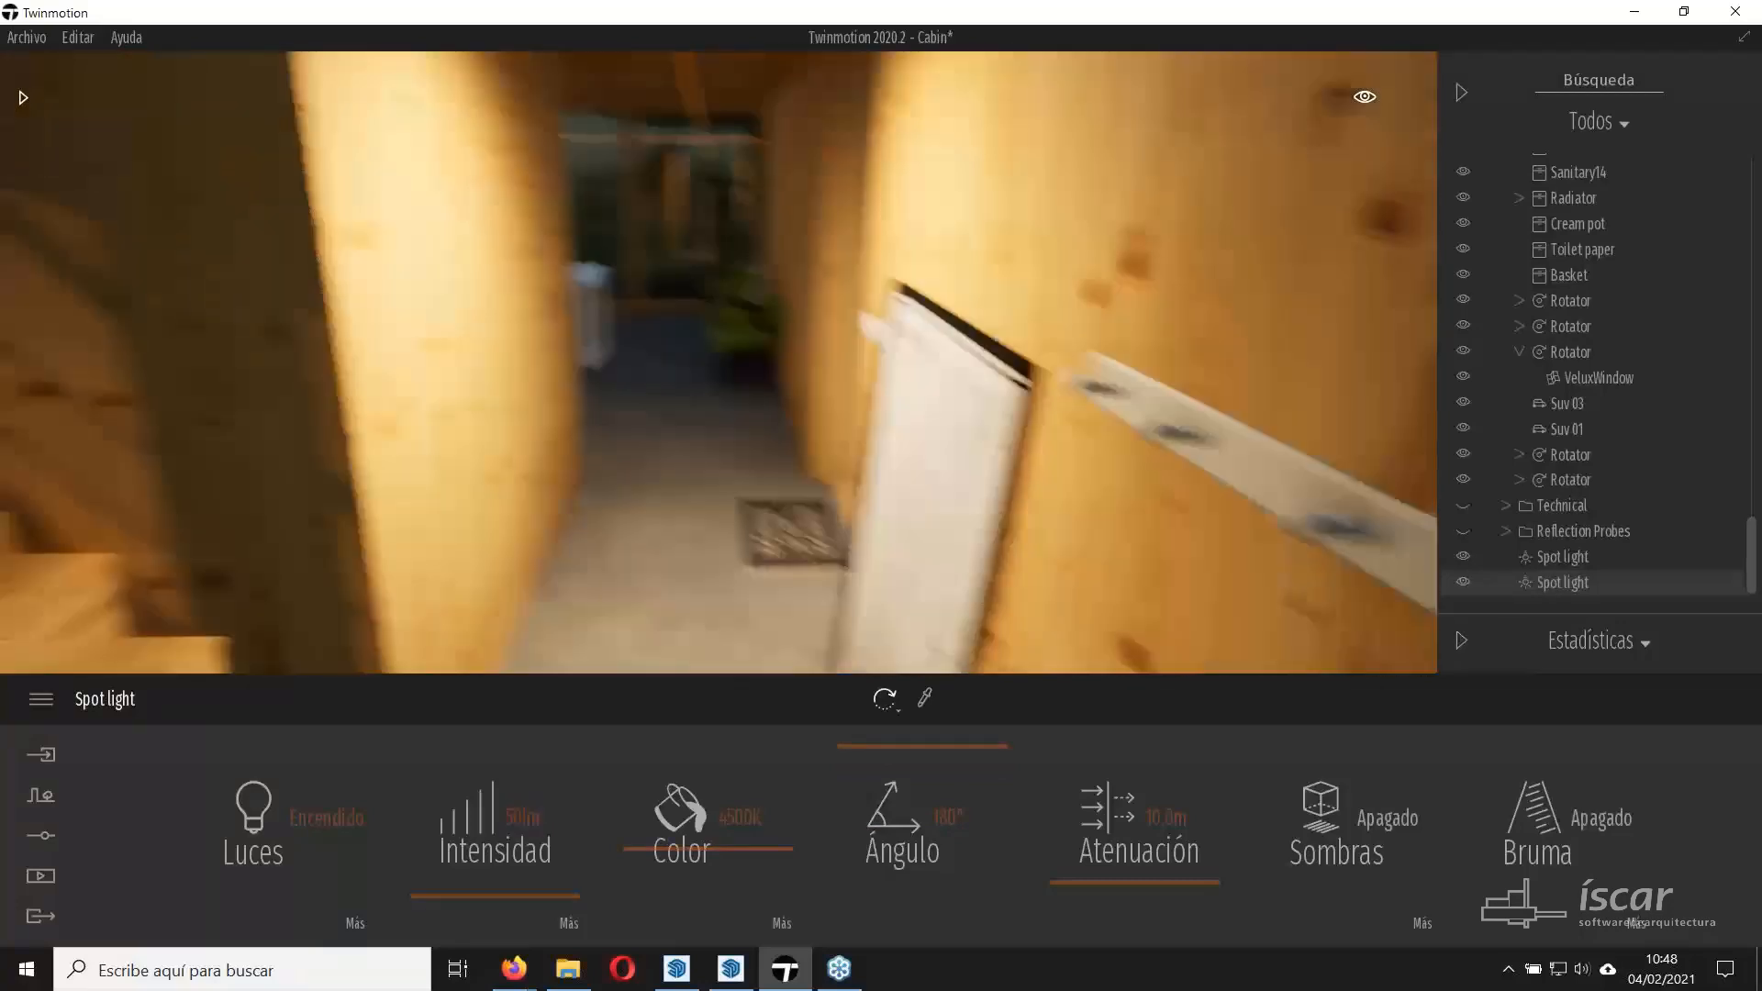
{"action": "key", "text": "s"}
{"action": "mouse_move", "coordinate": [763, 216]}
{"action": "right_mouse_down"}
{"action": "mouse_move", "coordinate": [799, 207]}
{"action": "mouse_move", "coordinate": [763, 217]}
{"action": "right_mouse_up"}
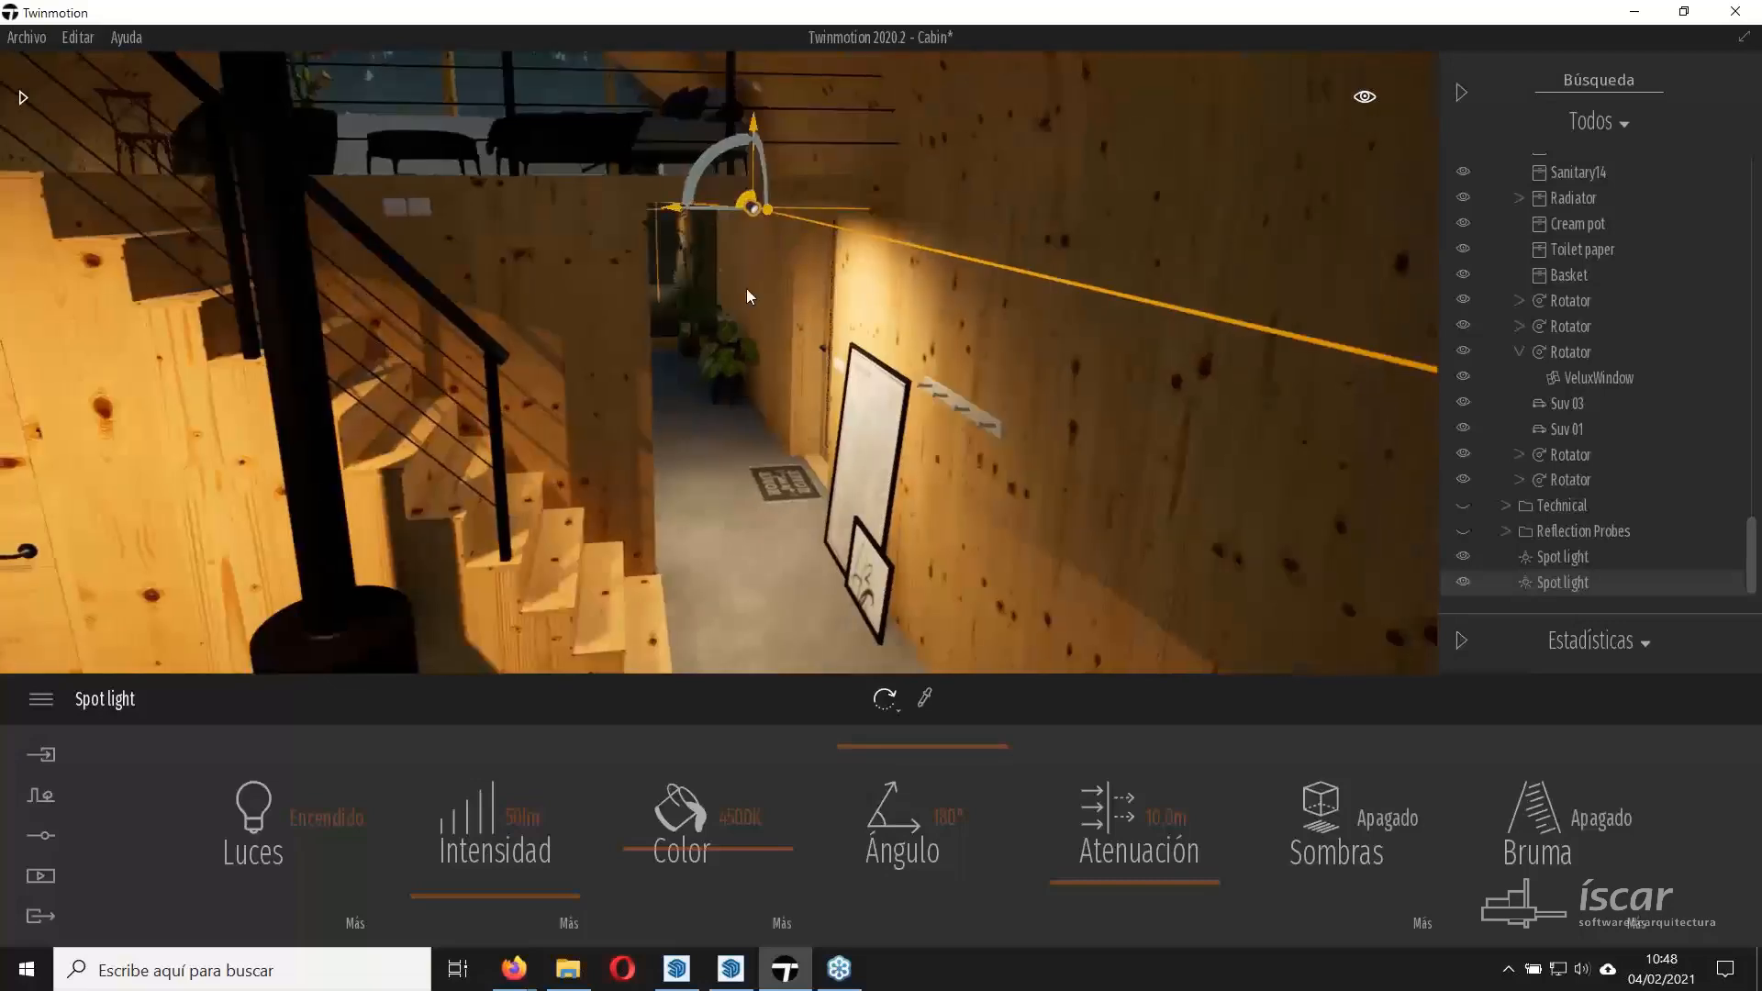
{"action": "right_click_drag", "start_coordinate": [751, 291], "coordinate": [690, 338]}
{"action": "key", "text": "s"}
{"action": "key", "text": "w"}
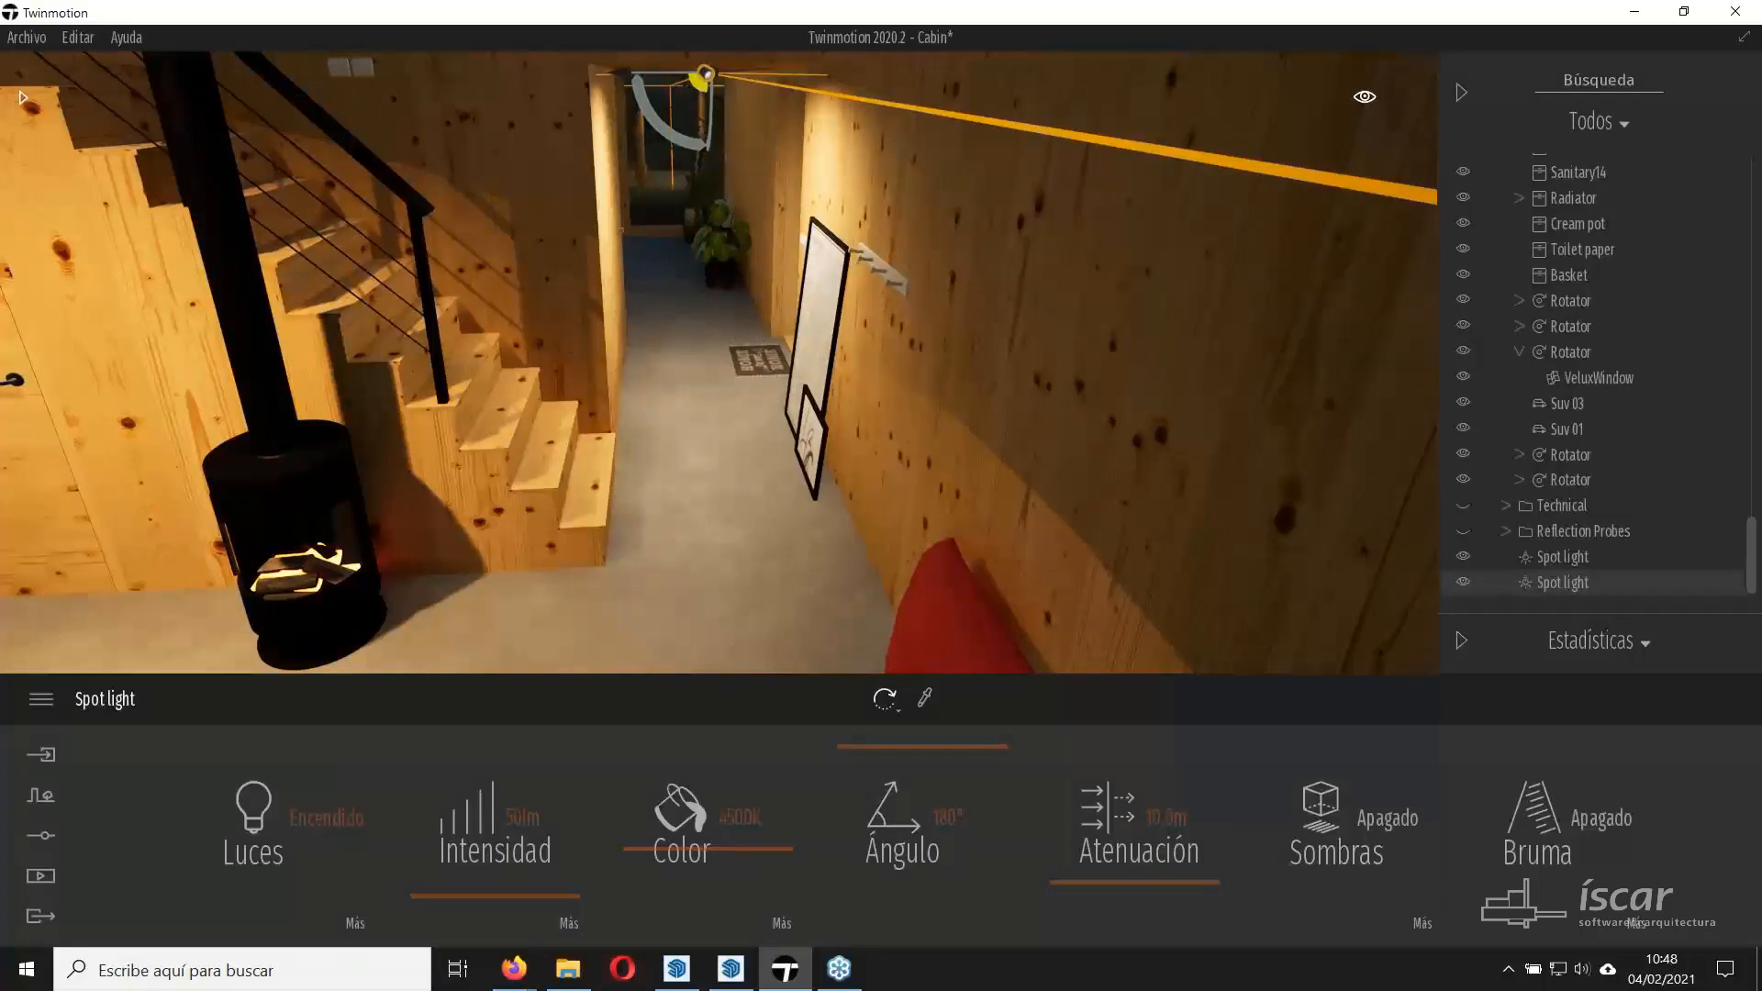
Move the hallway spot light horizontally by about 1.36 m so it lines up with the open entrance doorway.
{"action": "key", "text": "w"}
{"action": "right_click_drag", "start_coordinate": [822, 275], "coordinate": [862, 213]}
{"action": "key", "text": "s"}
{"action": "key", "text": "d"}
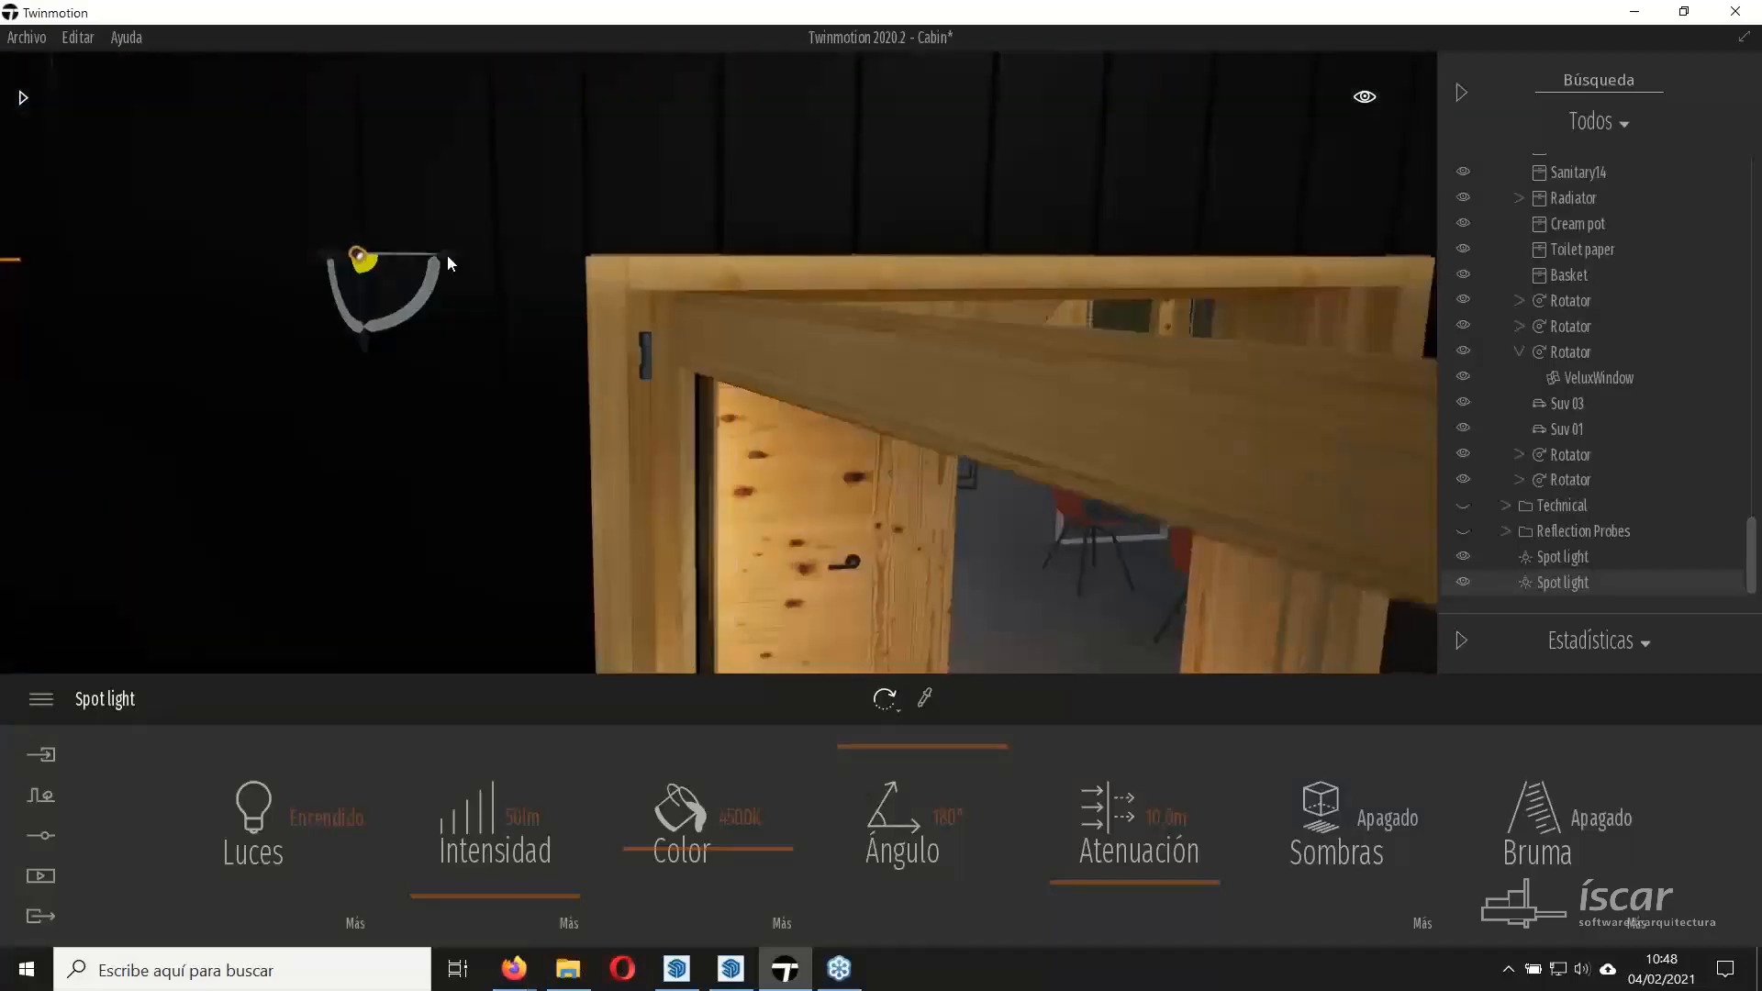
{"action": "left_click_drag", "start_coordinate": [448, 257], "coordinate": [929, 266]}
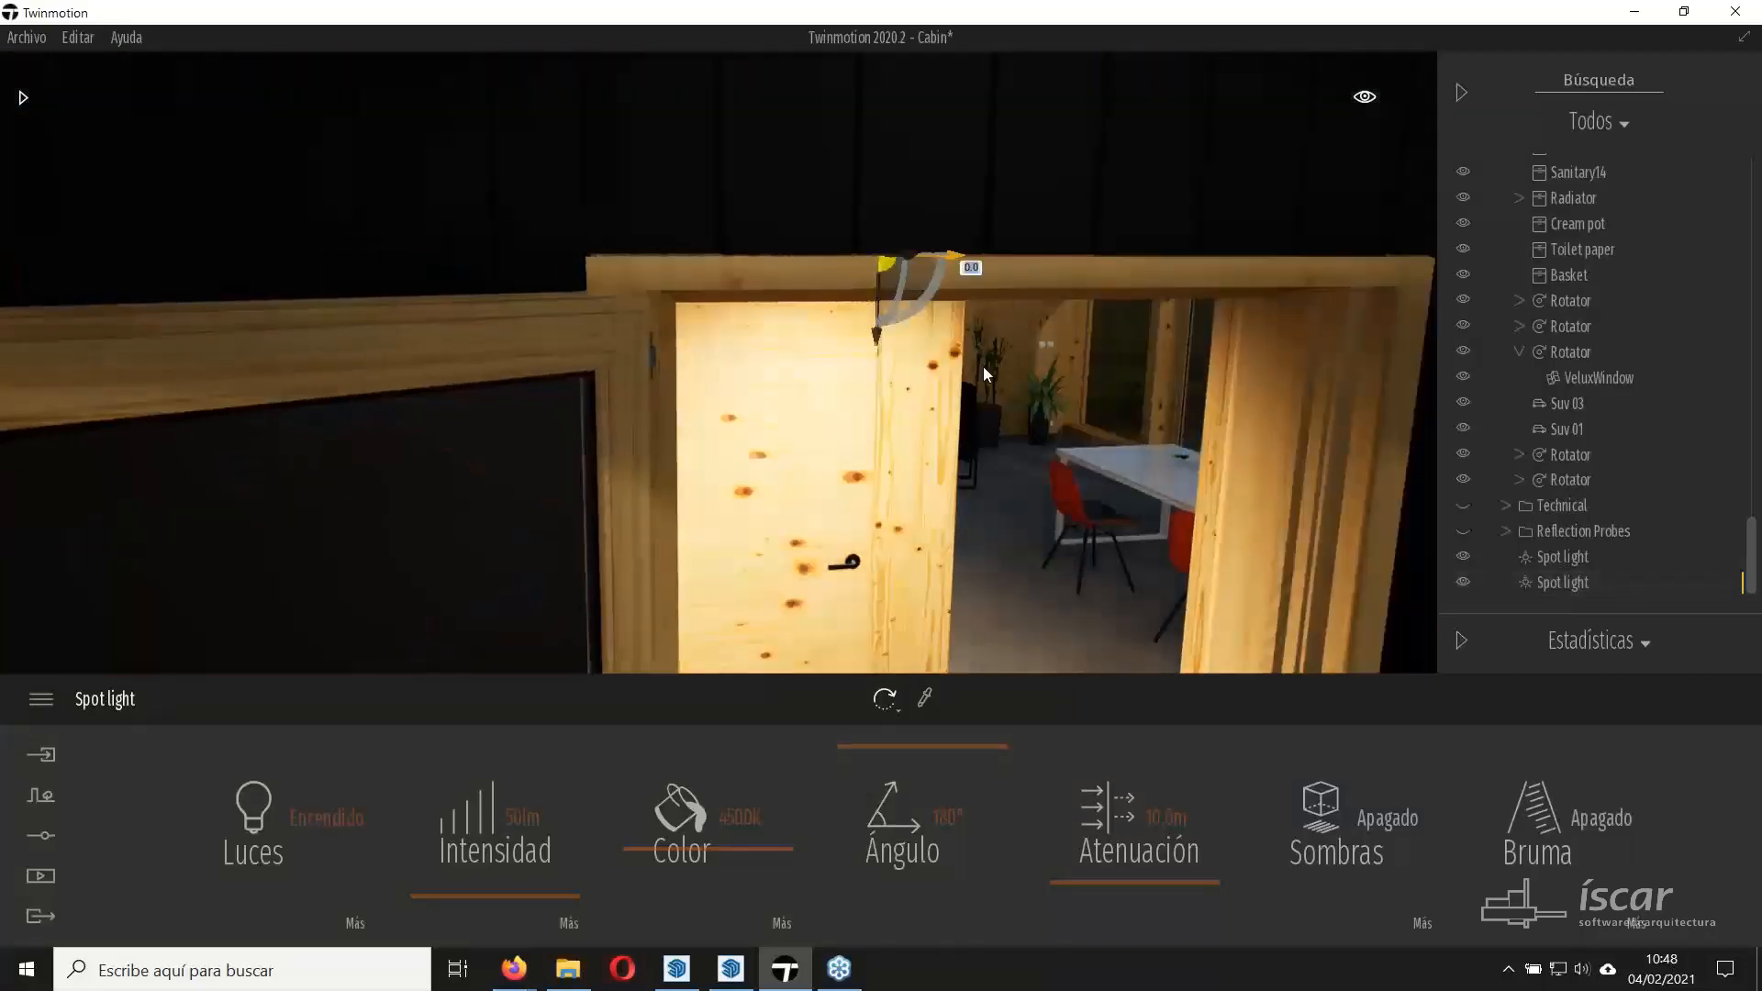
{"action": "left_click", "coordinate": [829, 603]}
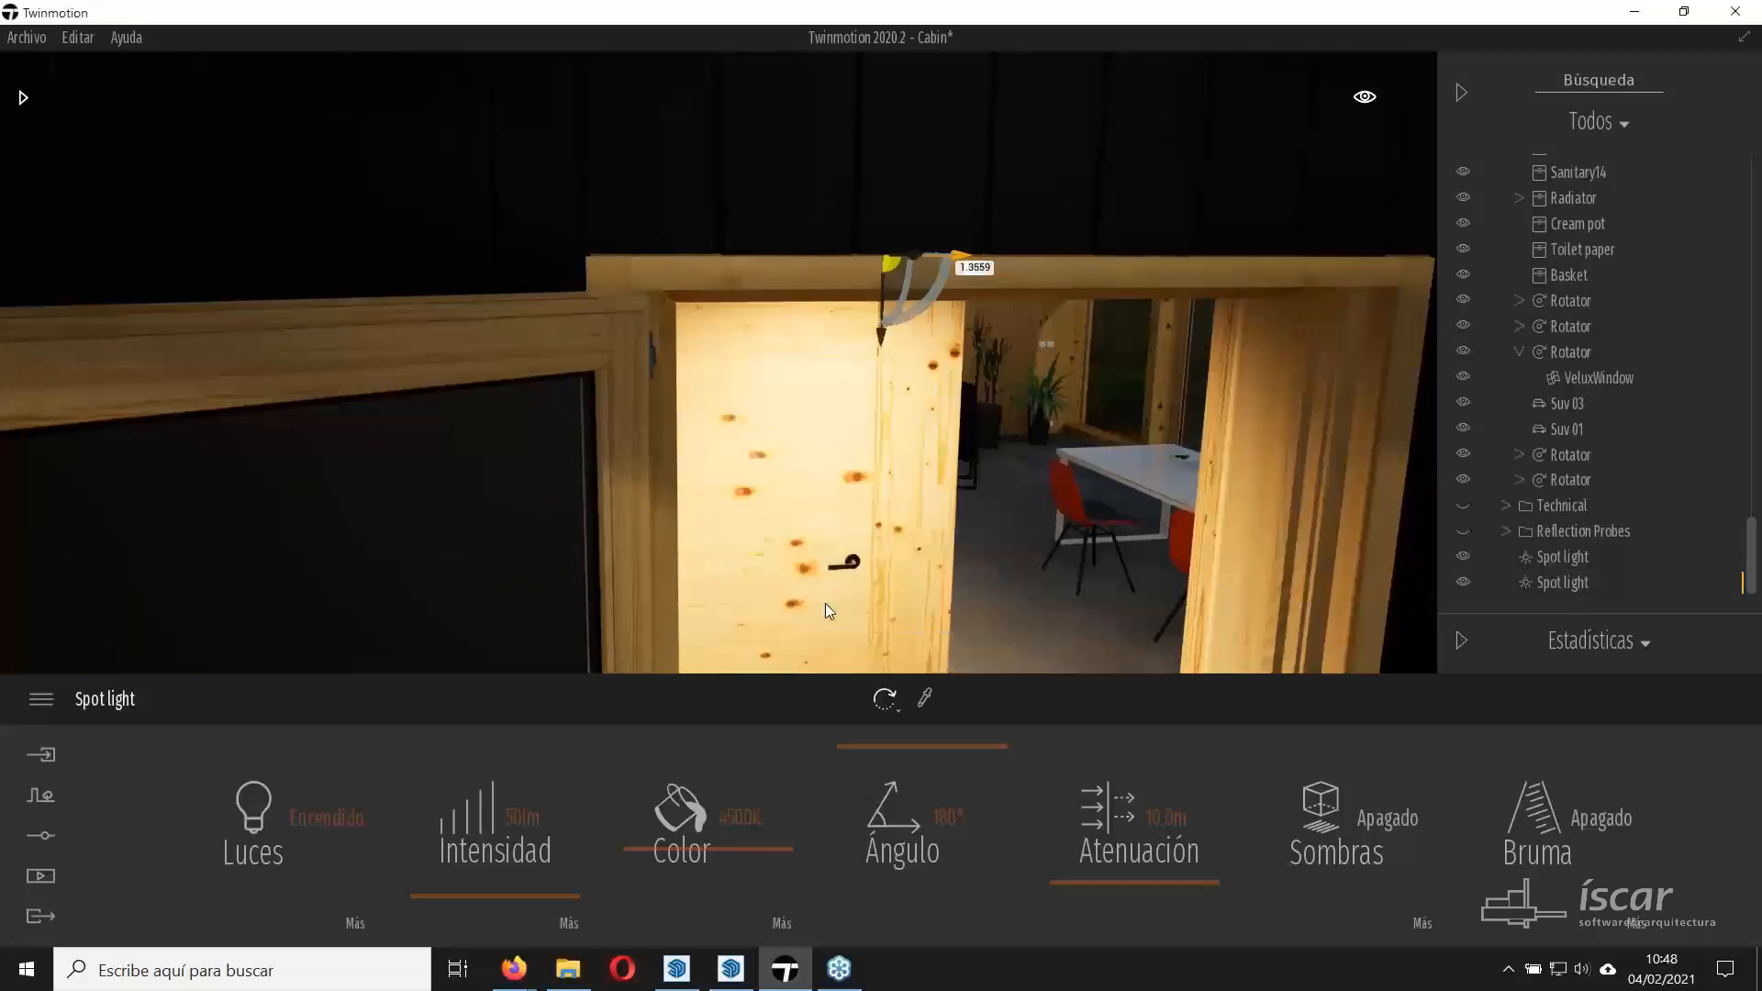
Place a new Spot light at the living area's recessed ceiling downlight and adjust its position to match the fixture.
{"action": "right_click_drag", "start_coordinate": [829, 550], "coordinate": [1101, 542]}
{"action": "right_click_drag", "start_coordinate": [719, 363], "coordinate": [624, 331]}
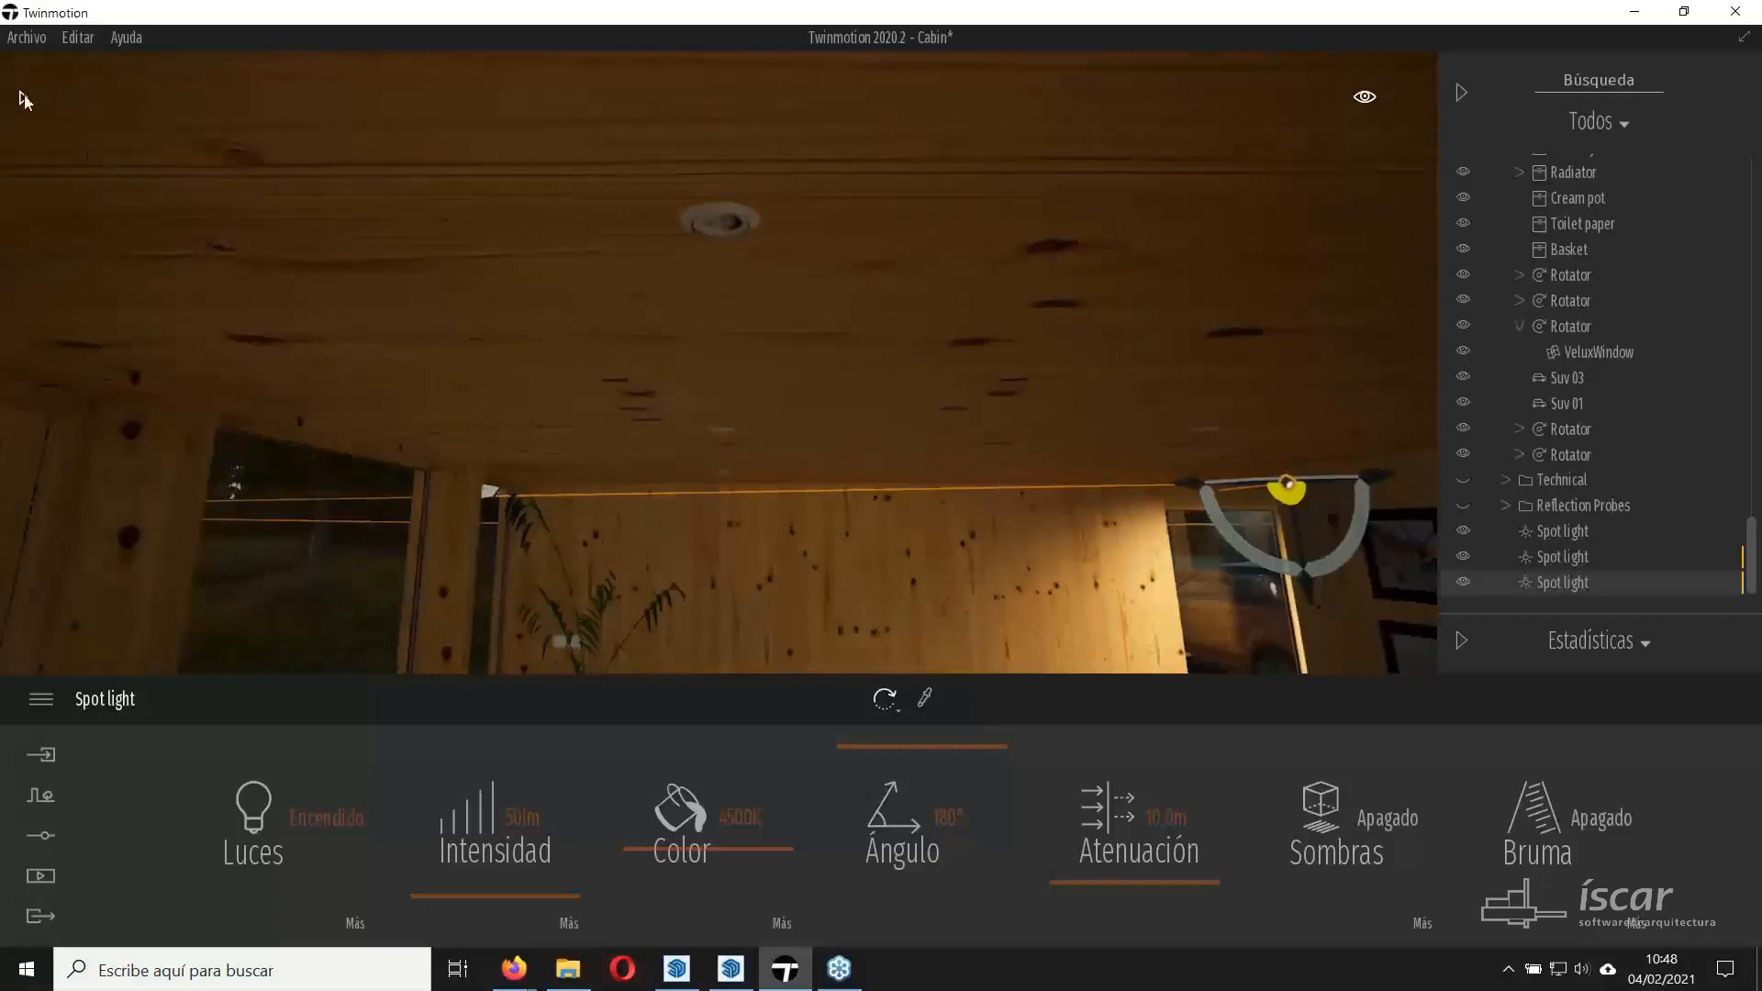
{"action": "left_click", "coordinate": [23, 97]}
{"action": "left_click_drag", "start_coordinate": [271, 216], "coordinate": [910, 255]}
{"action": "right_click_drag", "start_coordinate": [780, 523], "coordinate": [1060, 340]}
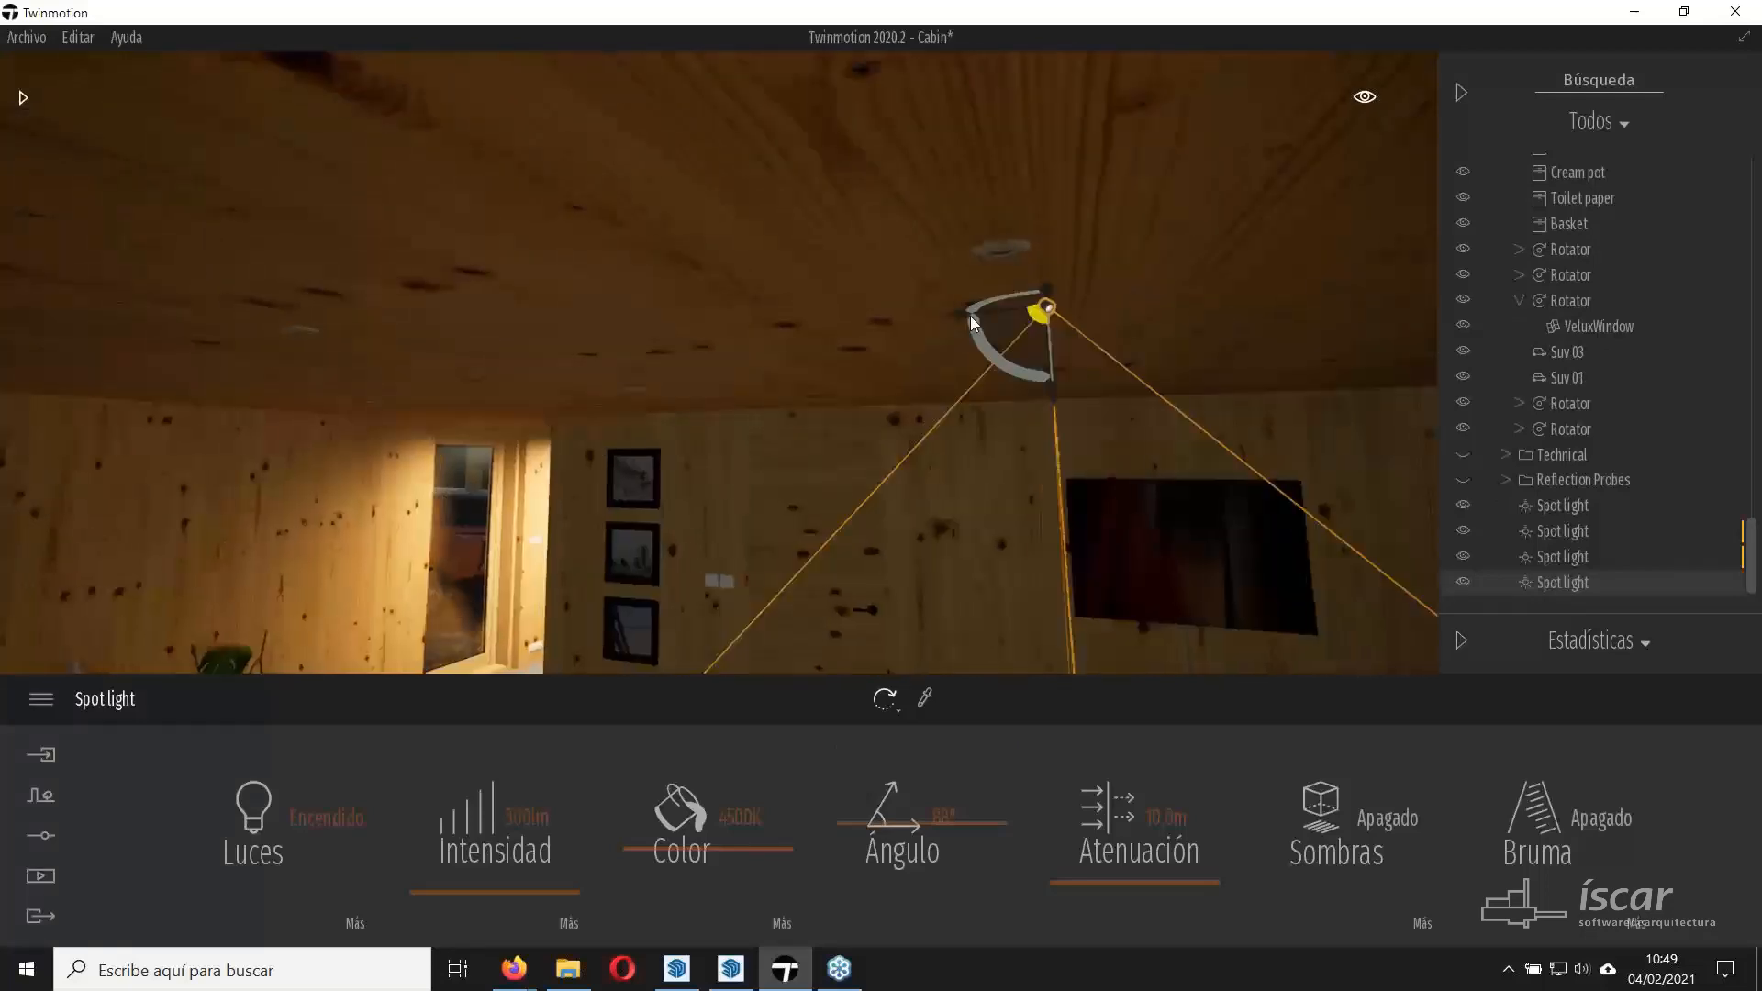
{"action": "left_click_drag", "start_coordinate": [942, 314], "coordinate": [1005, 380]}
{"action": "right_click_drag", "start_coordinate": [1005, 431], "coordinate": [877, 477]}
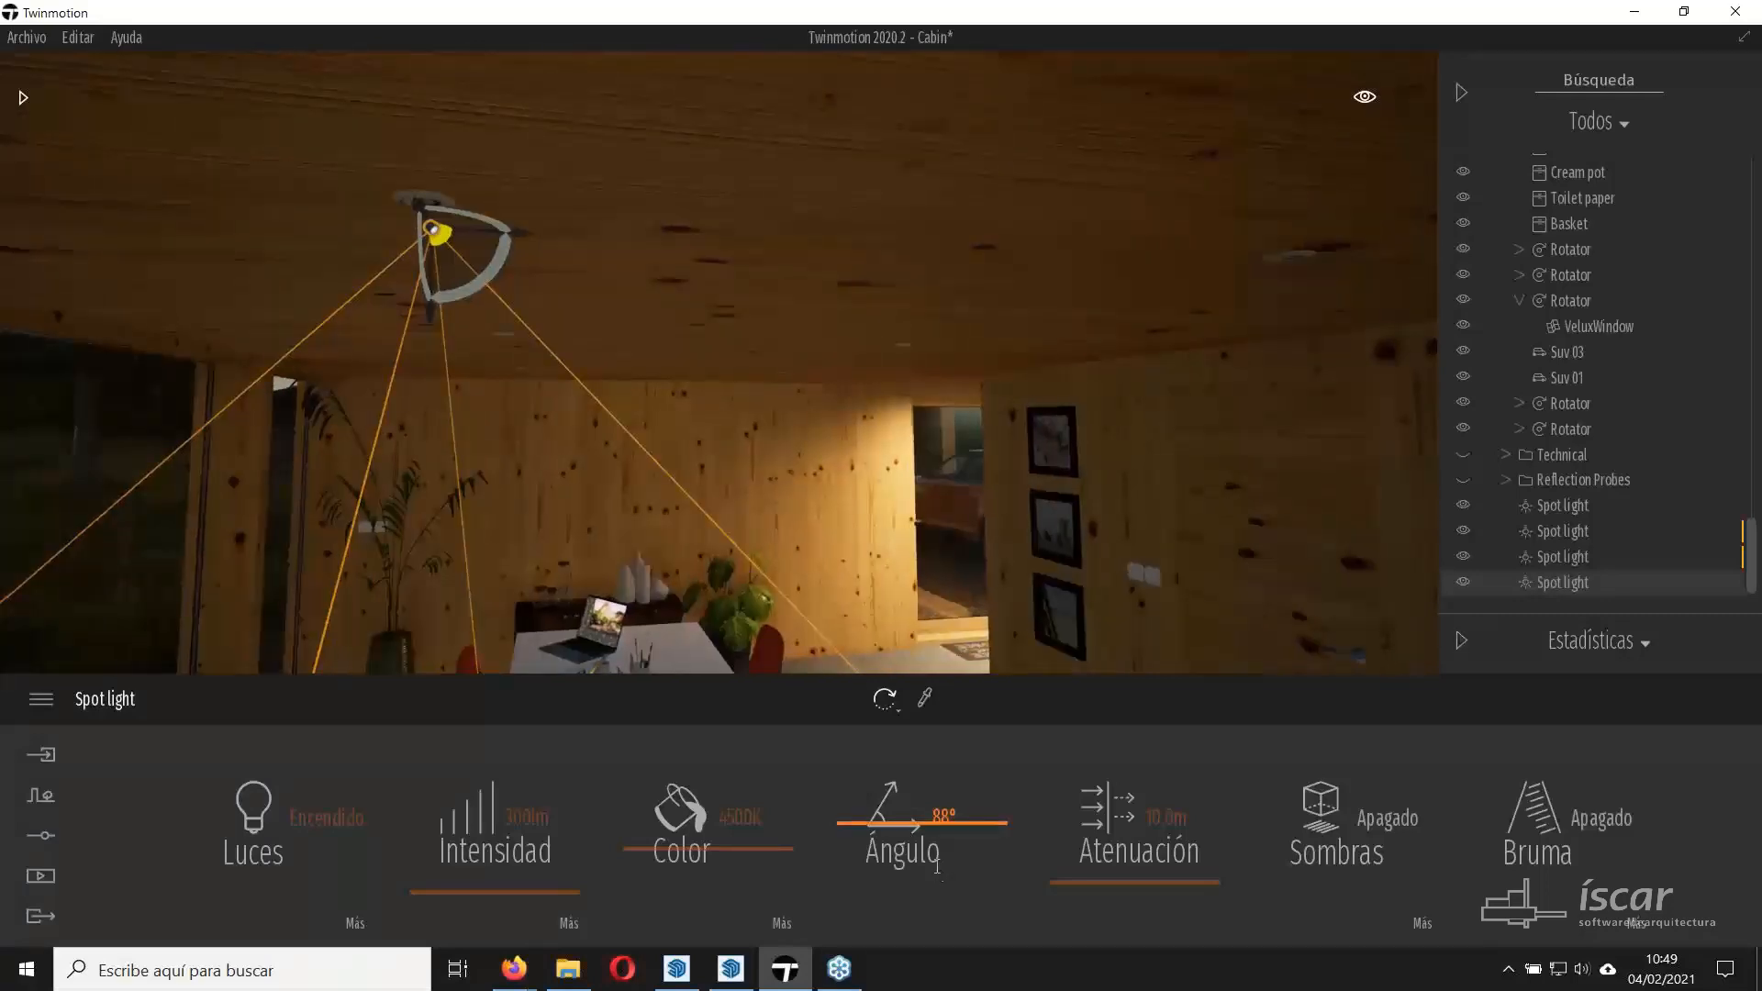
Set the living area spot light's angle to 180° and shift it about 0.02 m to line up with its fixture.
{"action": "left_click_drag", "start_coordinate": [936, 867], "coordinate": [927, 745]}
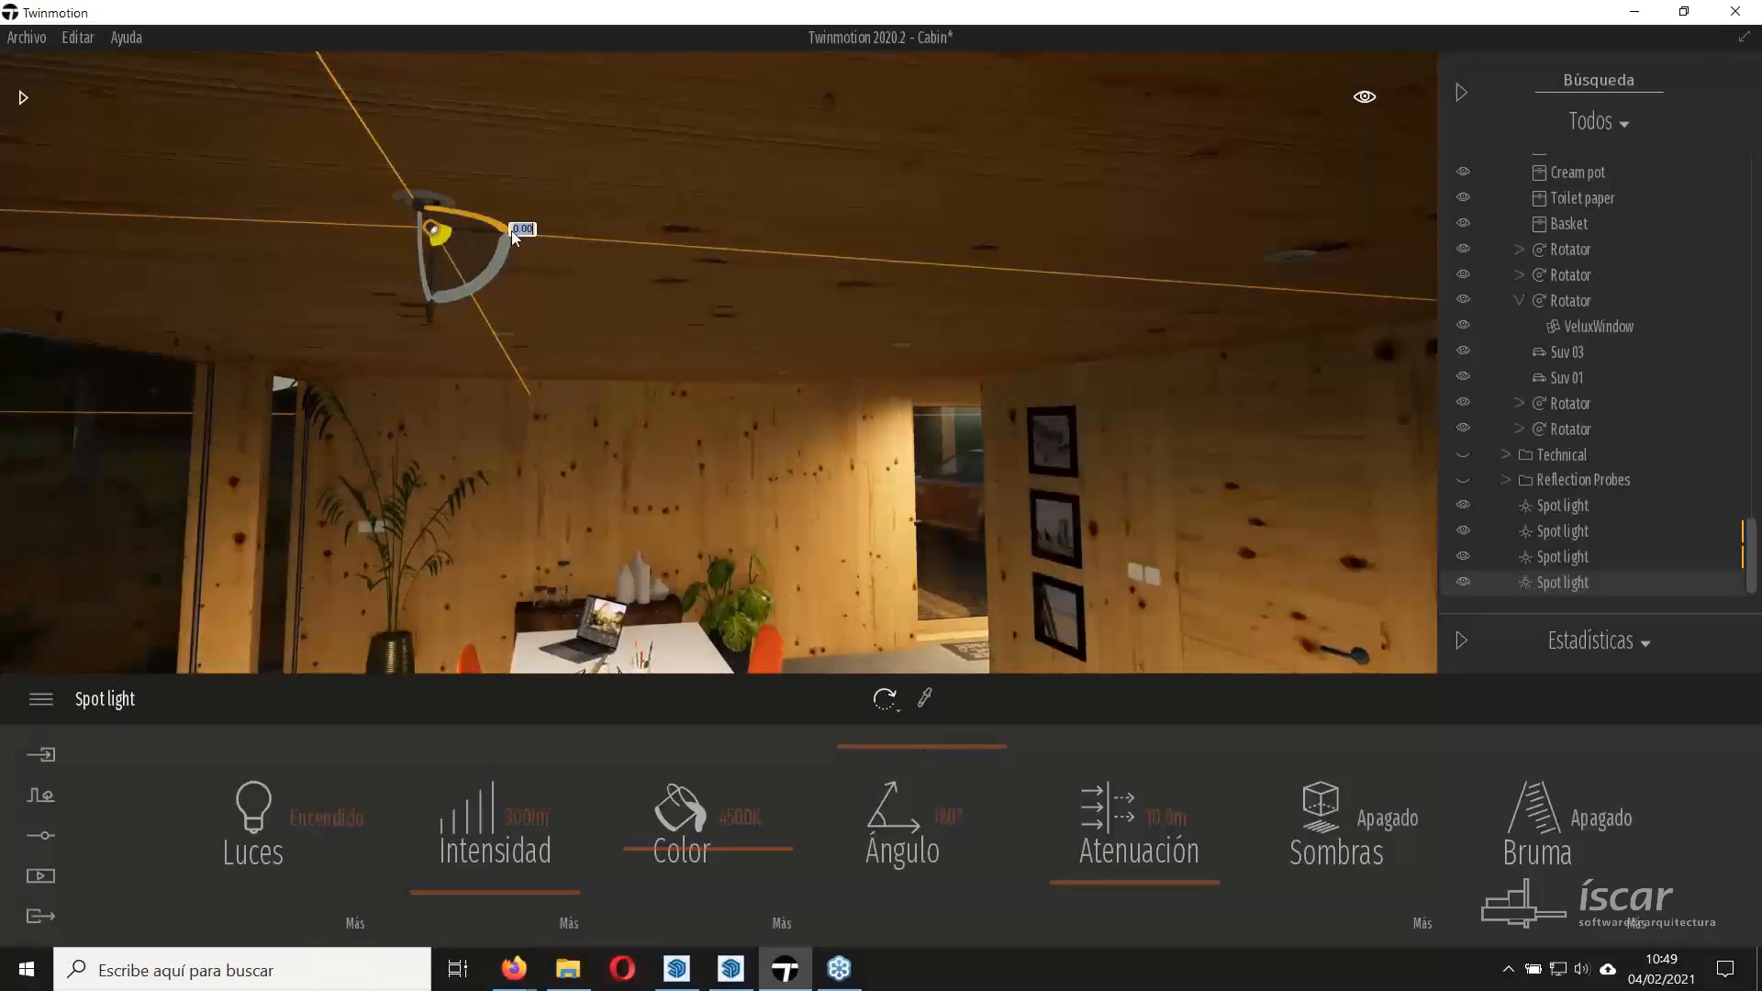
{"action": "left_click_drag", "start_coordinate": [499, 232], "coordinate": [478, 231]}
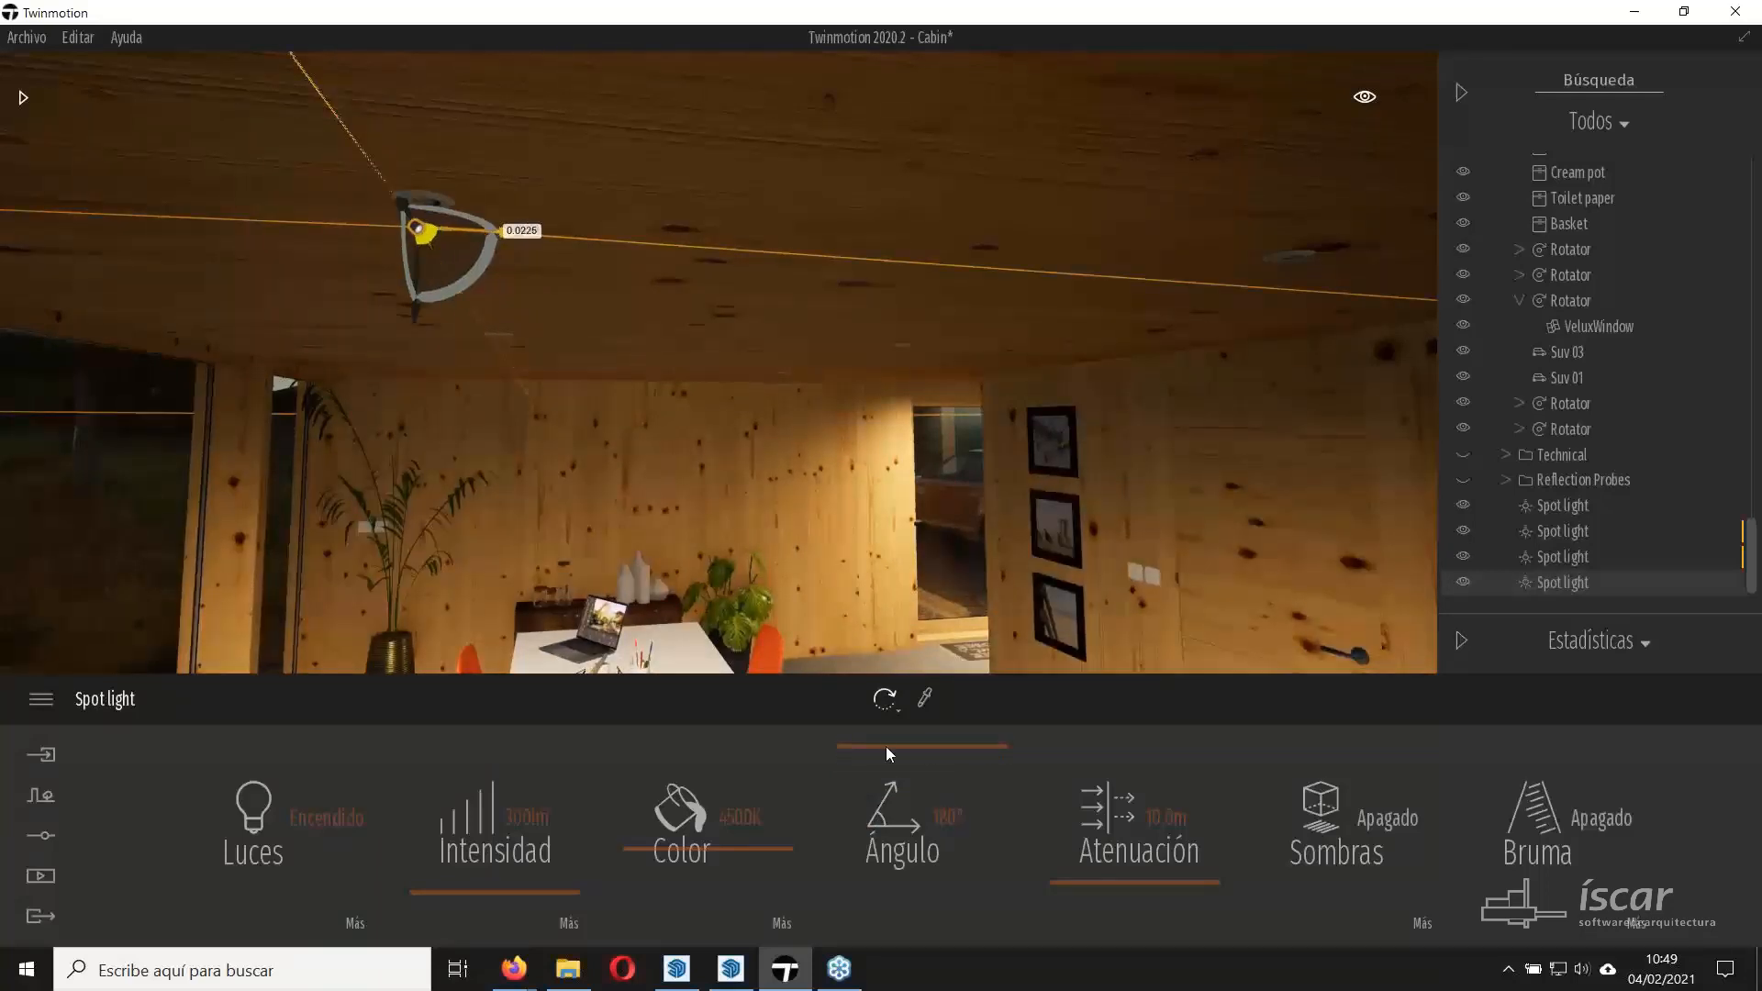
Turn on shadows for the living area spot light and set its intensity to 100 lm.
{"action": "left_click", "coordinate": [1365, 826]}
{"action": "right_click_drag", "start_coordinate": [389, 339], "coordinate": [679, 615]}
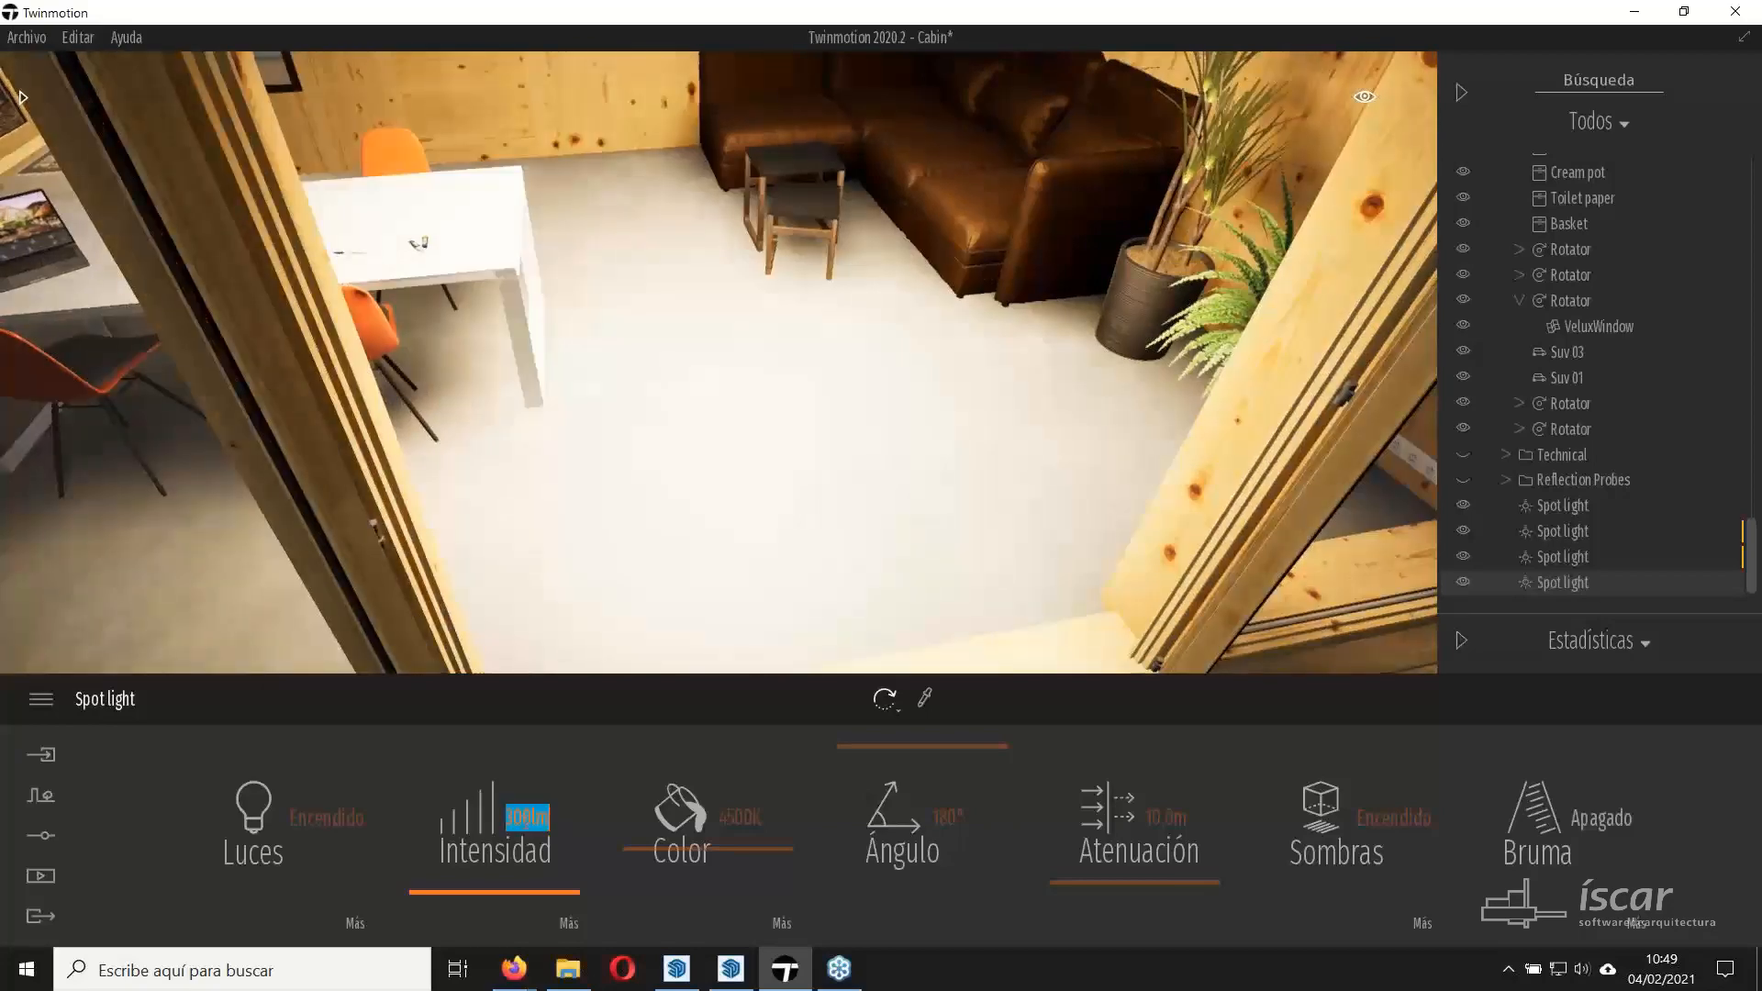
{"action": "type", "text": "100"}
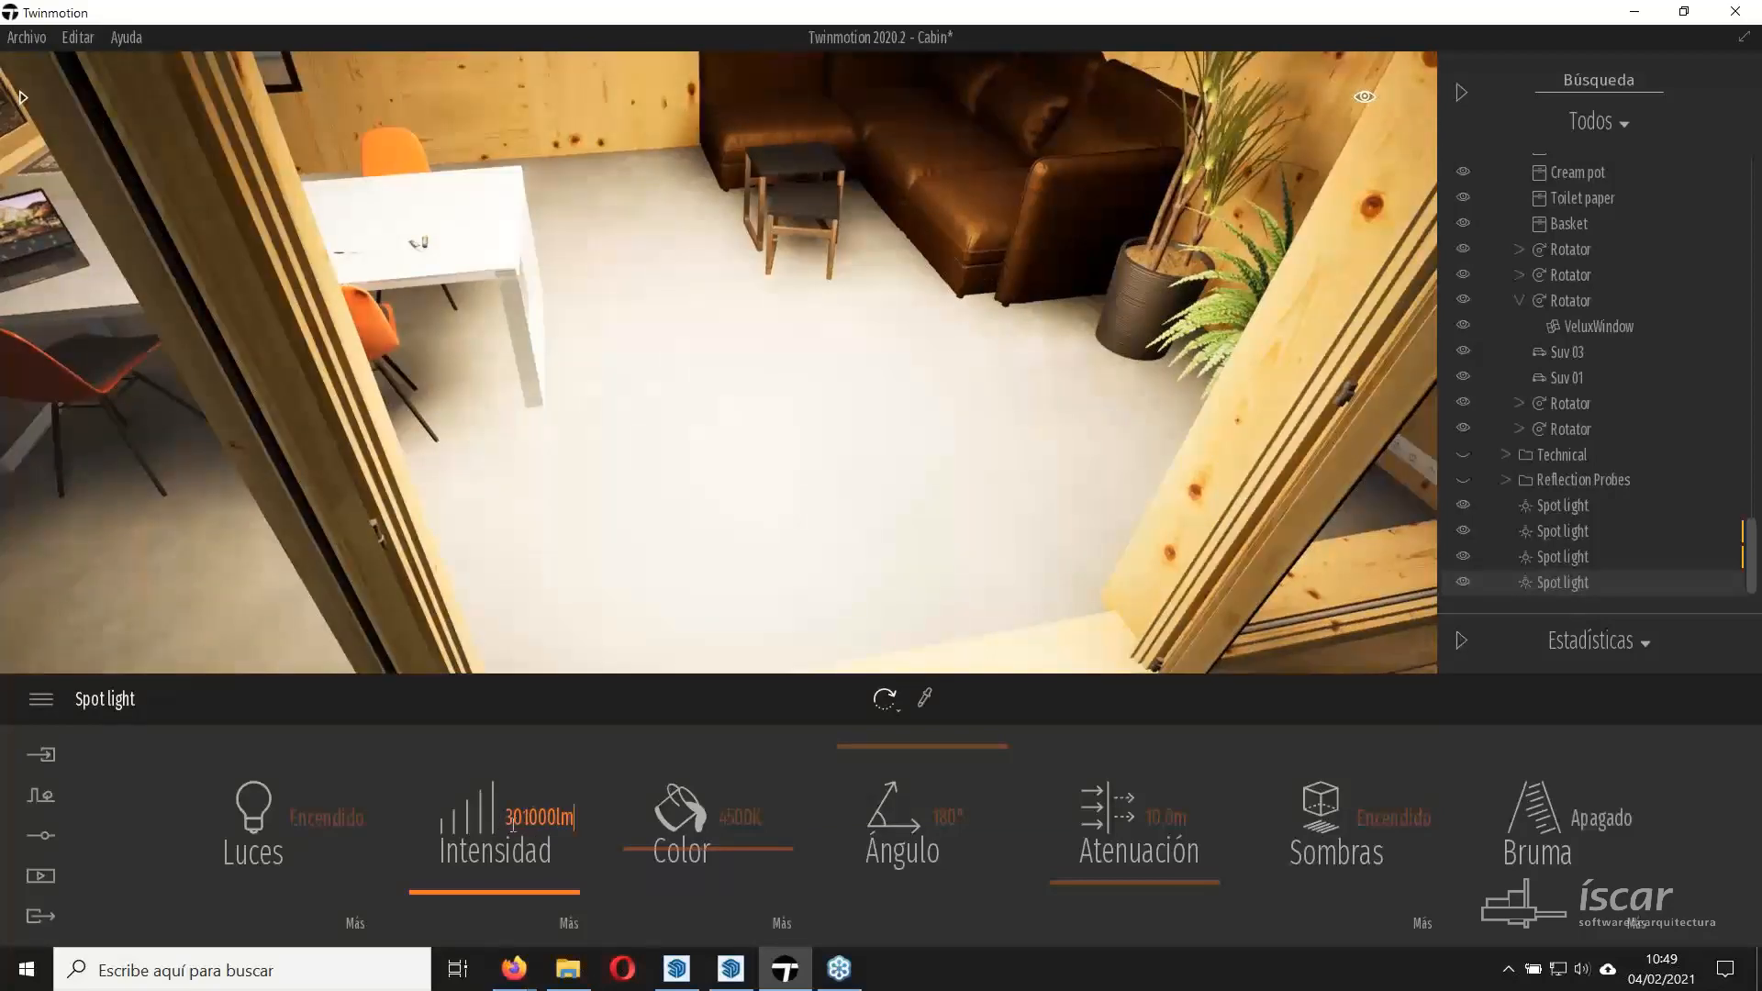
{"action": "double_click", "coordinate": [512, 825]}
{"action": "type", "text": "100"}
{"action": "key", "text": "Return"}
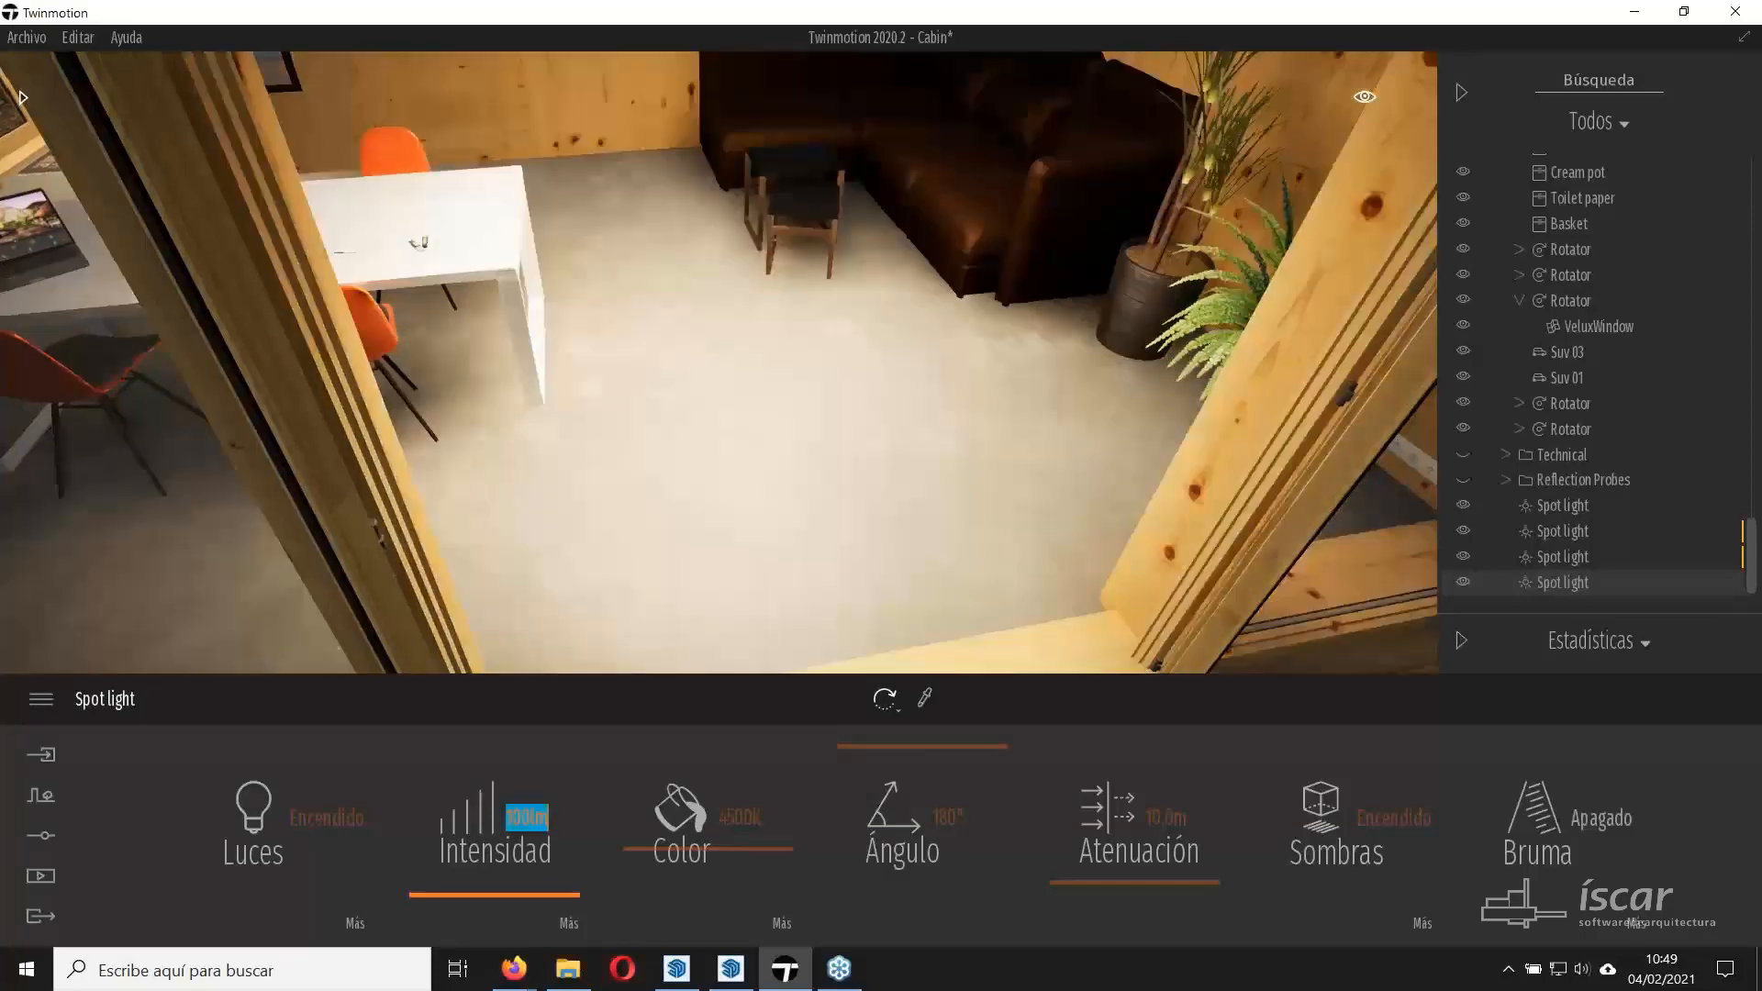
Copy the living area spot light along the ceiling as two instances spaced 1.72 m apart.
{"action": "key", "text": "s"}
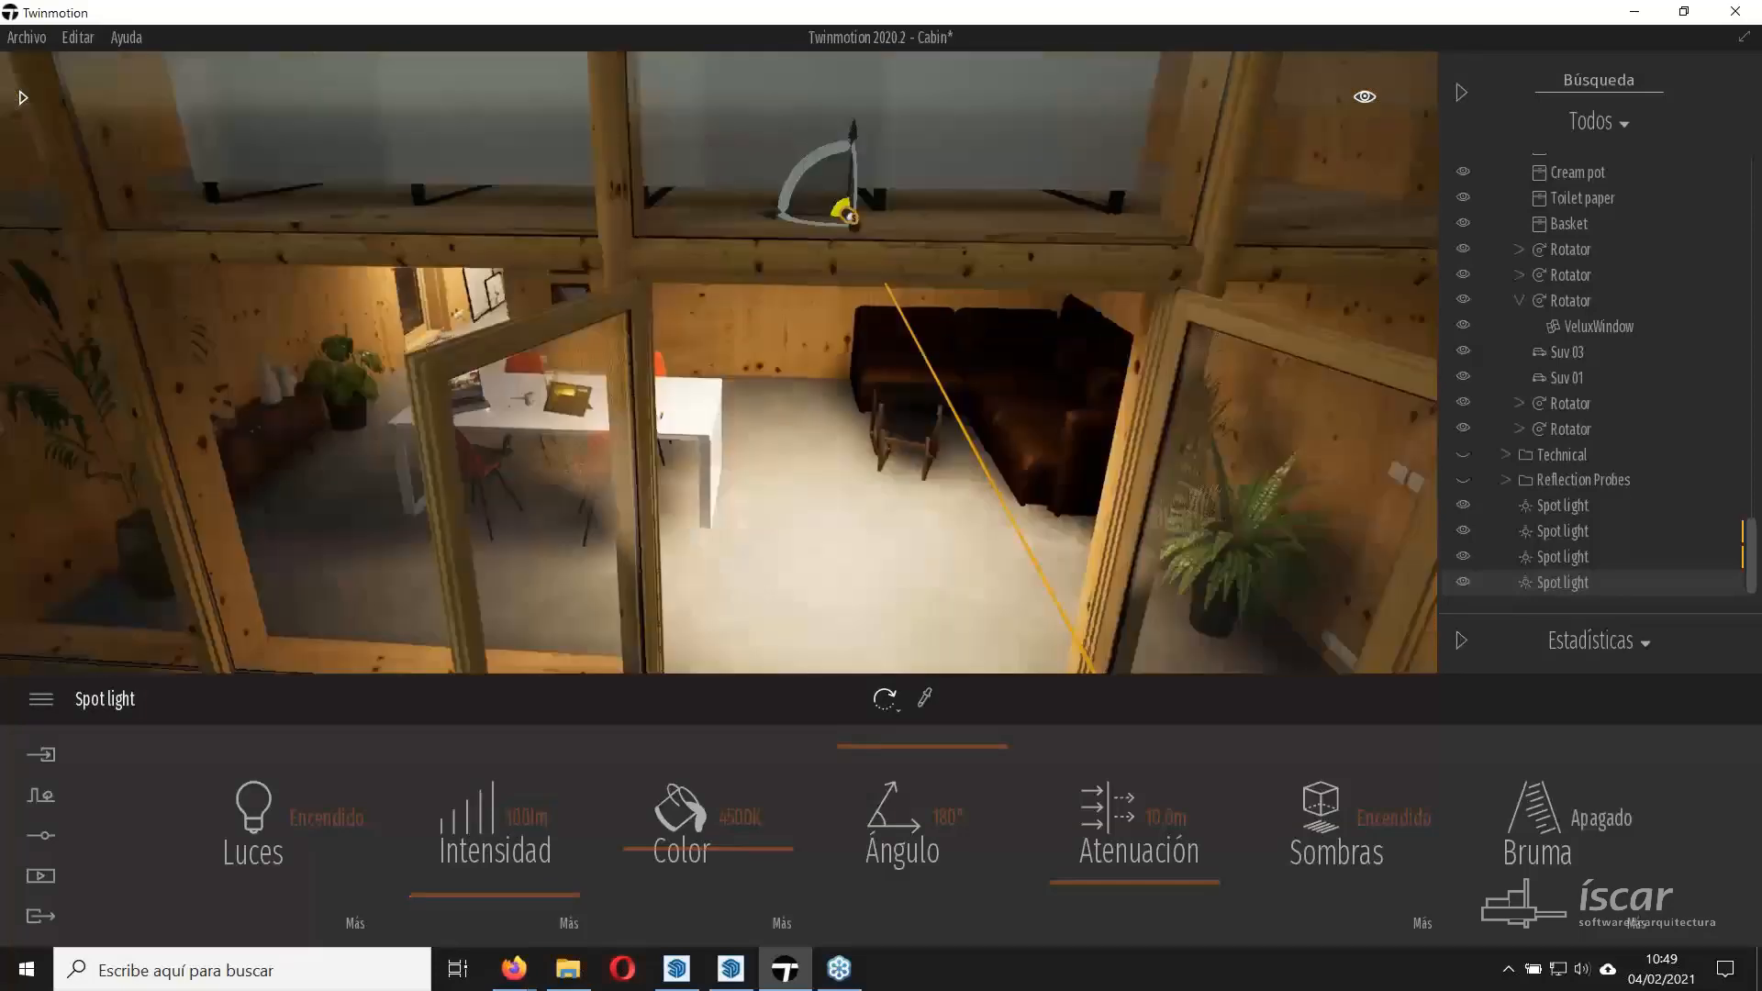
{"action": "key", "text": "d"}
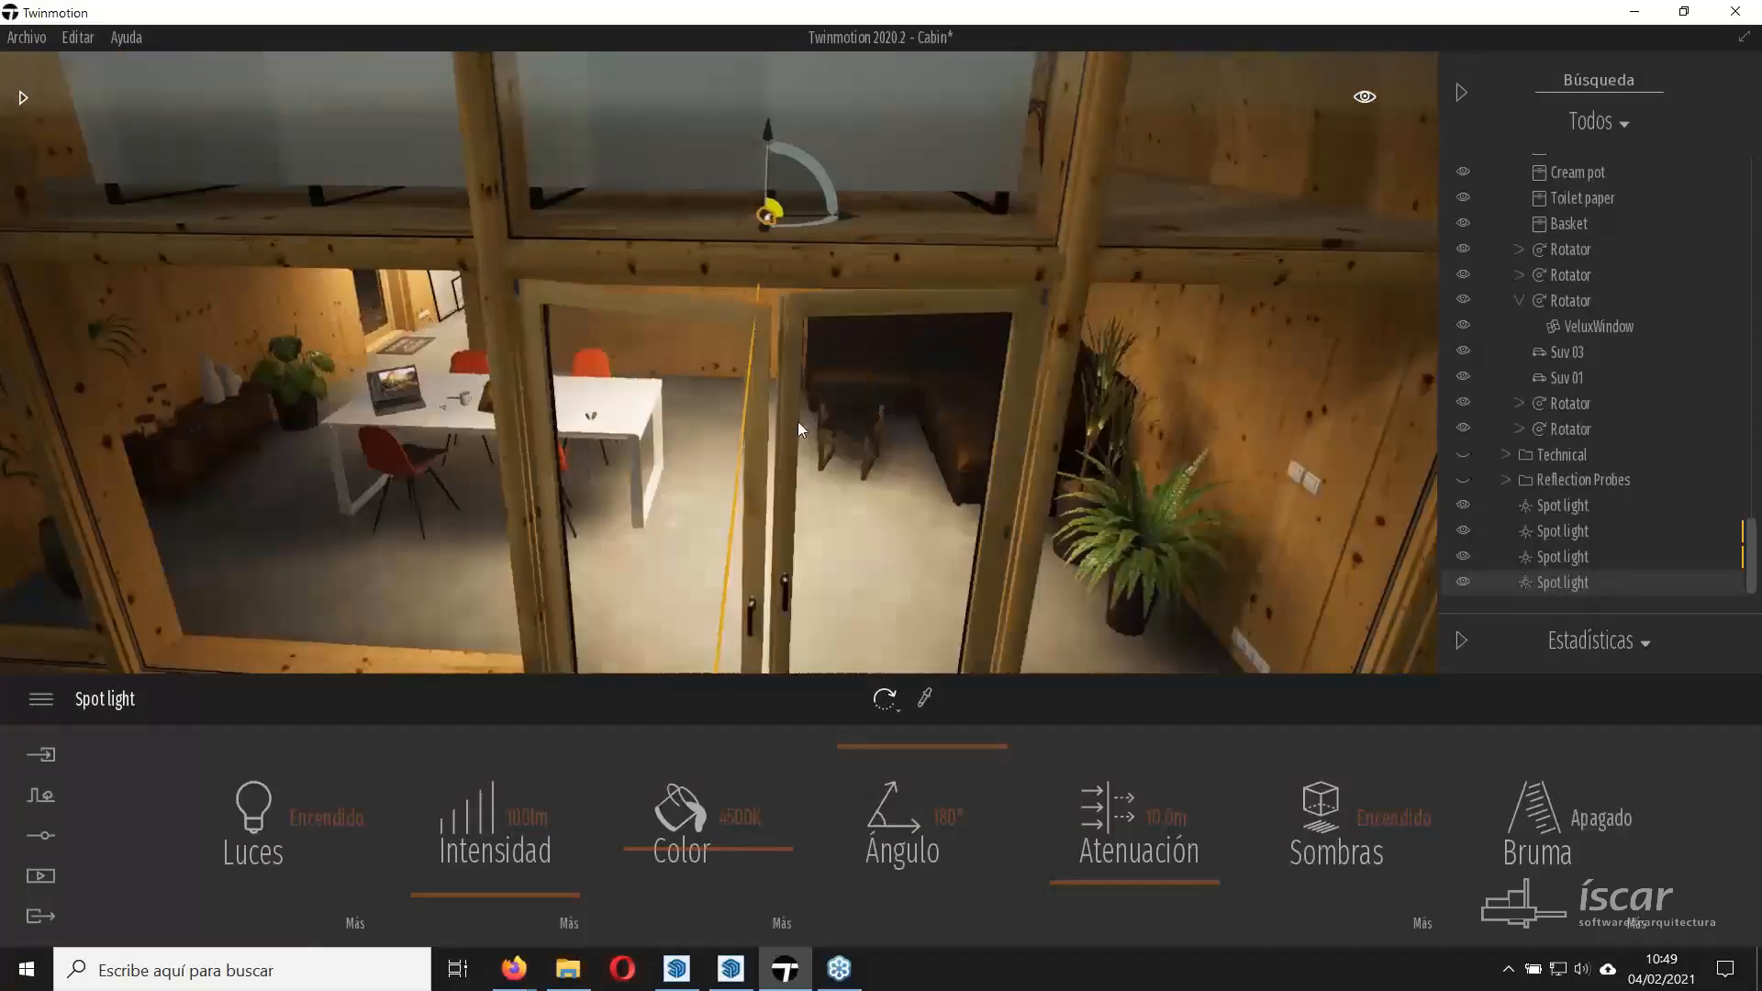
{"action": "key", "text": "e"}
{"action": "key", "text": "q"}
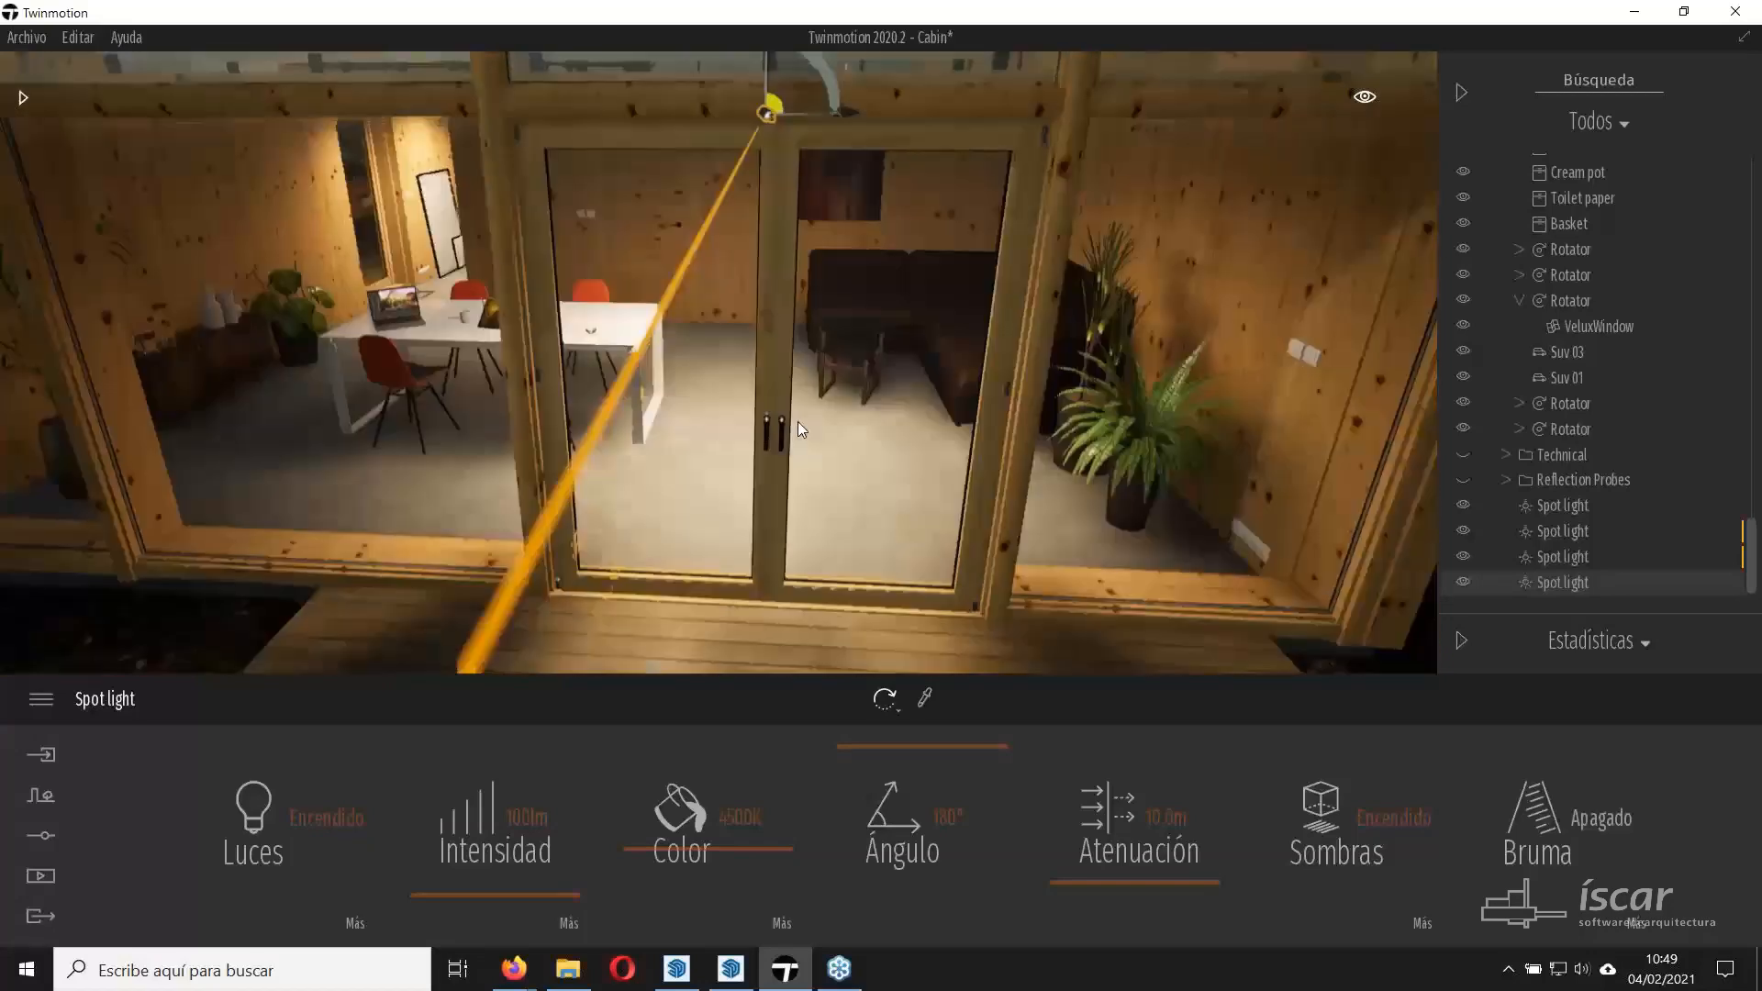
{"action": "key", "text": "s"}
{"action": "right_click_drag", "start_coordinate": [797, 421], "coordinate": [982, 408]}
{"action": "key", "text": "a"}
{"action": "left_click_drag", "start_coordinate": [635, 321], "coordinate": [303, 285]}
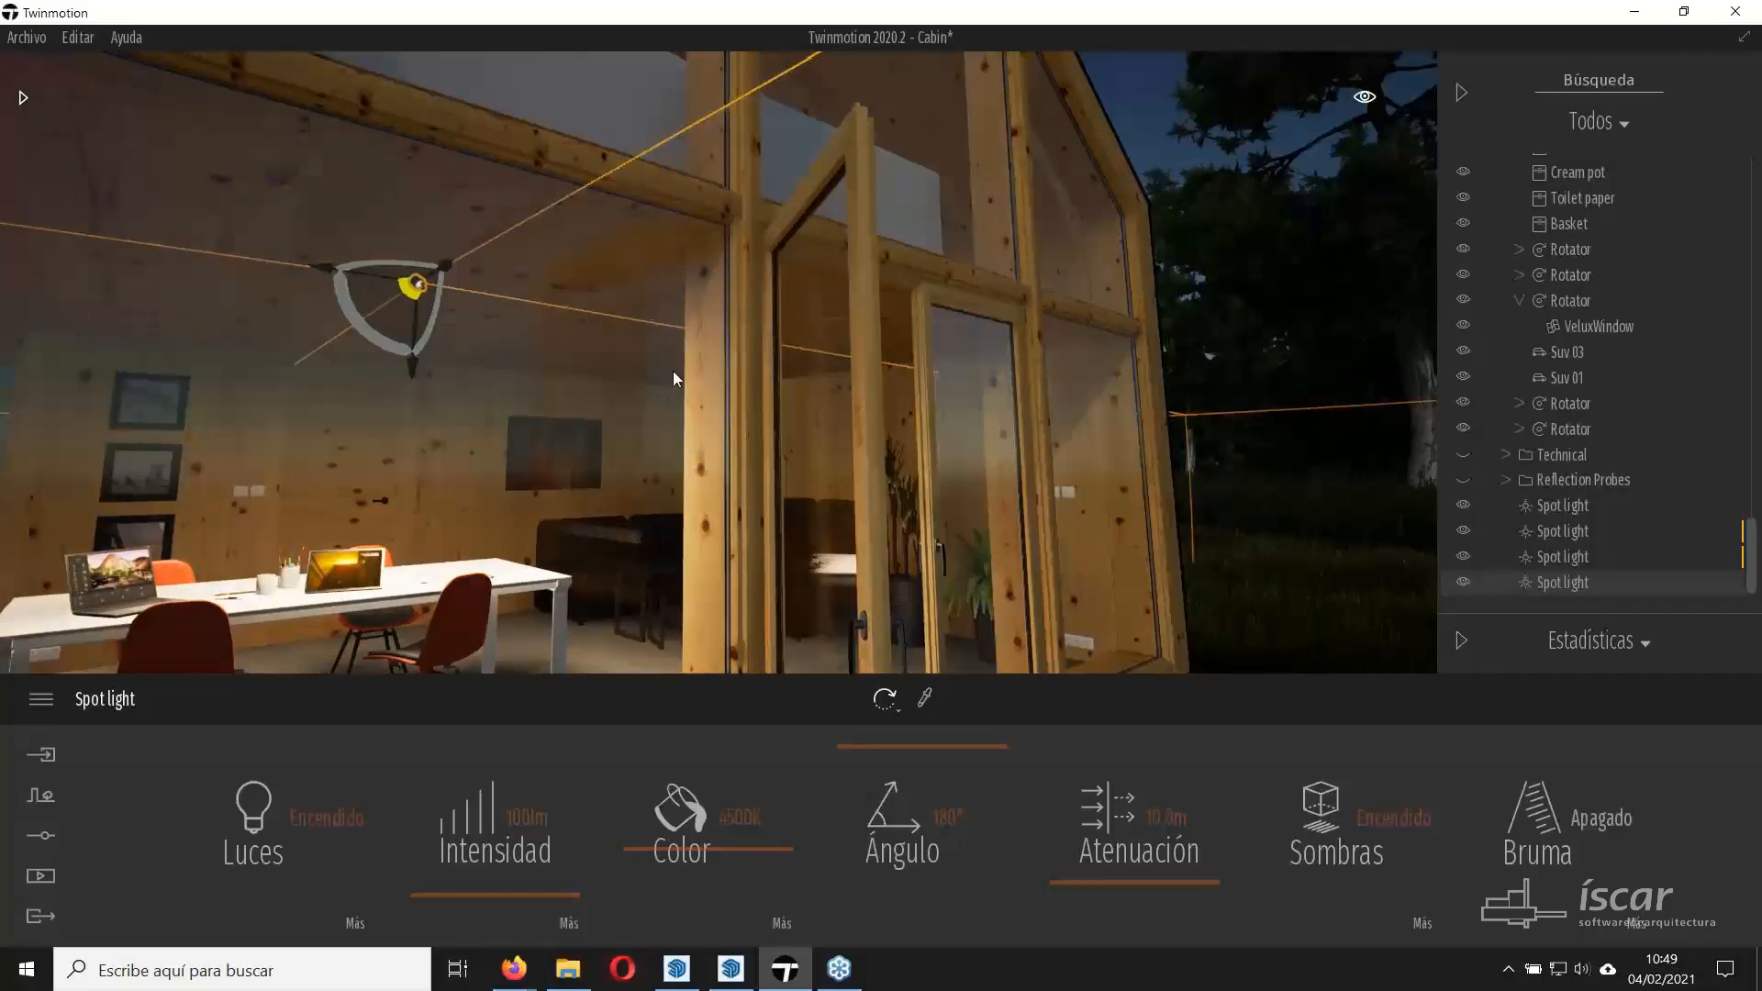
{"action": "key", "text": "ctrl+z"}
{"action": "left_click_drag", "start_coordinate": [636, 317], "coordinate": [257, 275]}
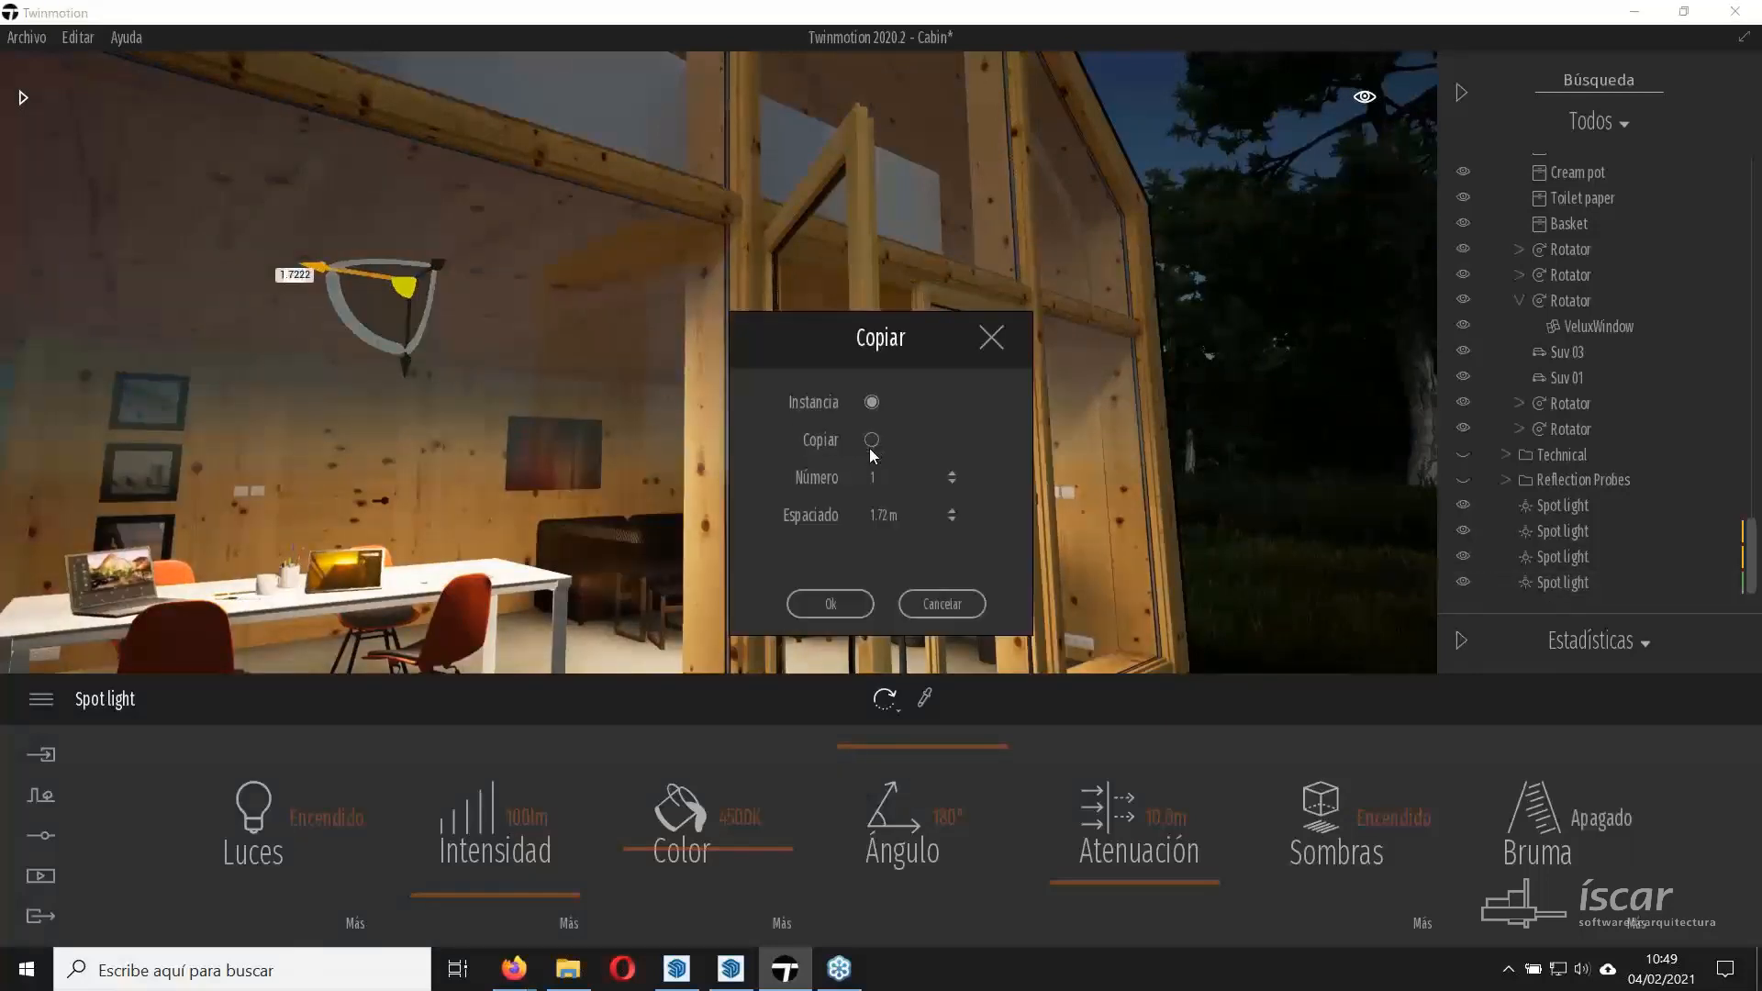
{"action": "left_click", "coordinate": [823, 603]}
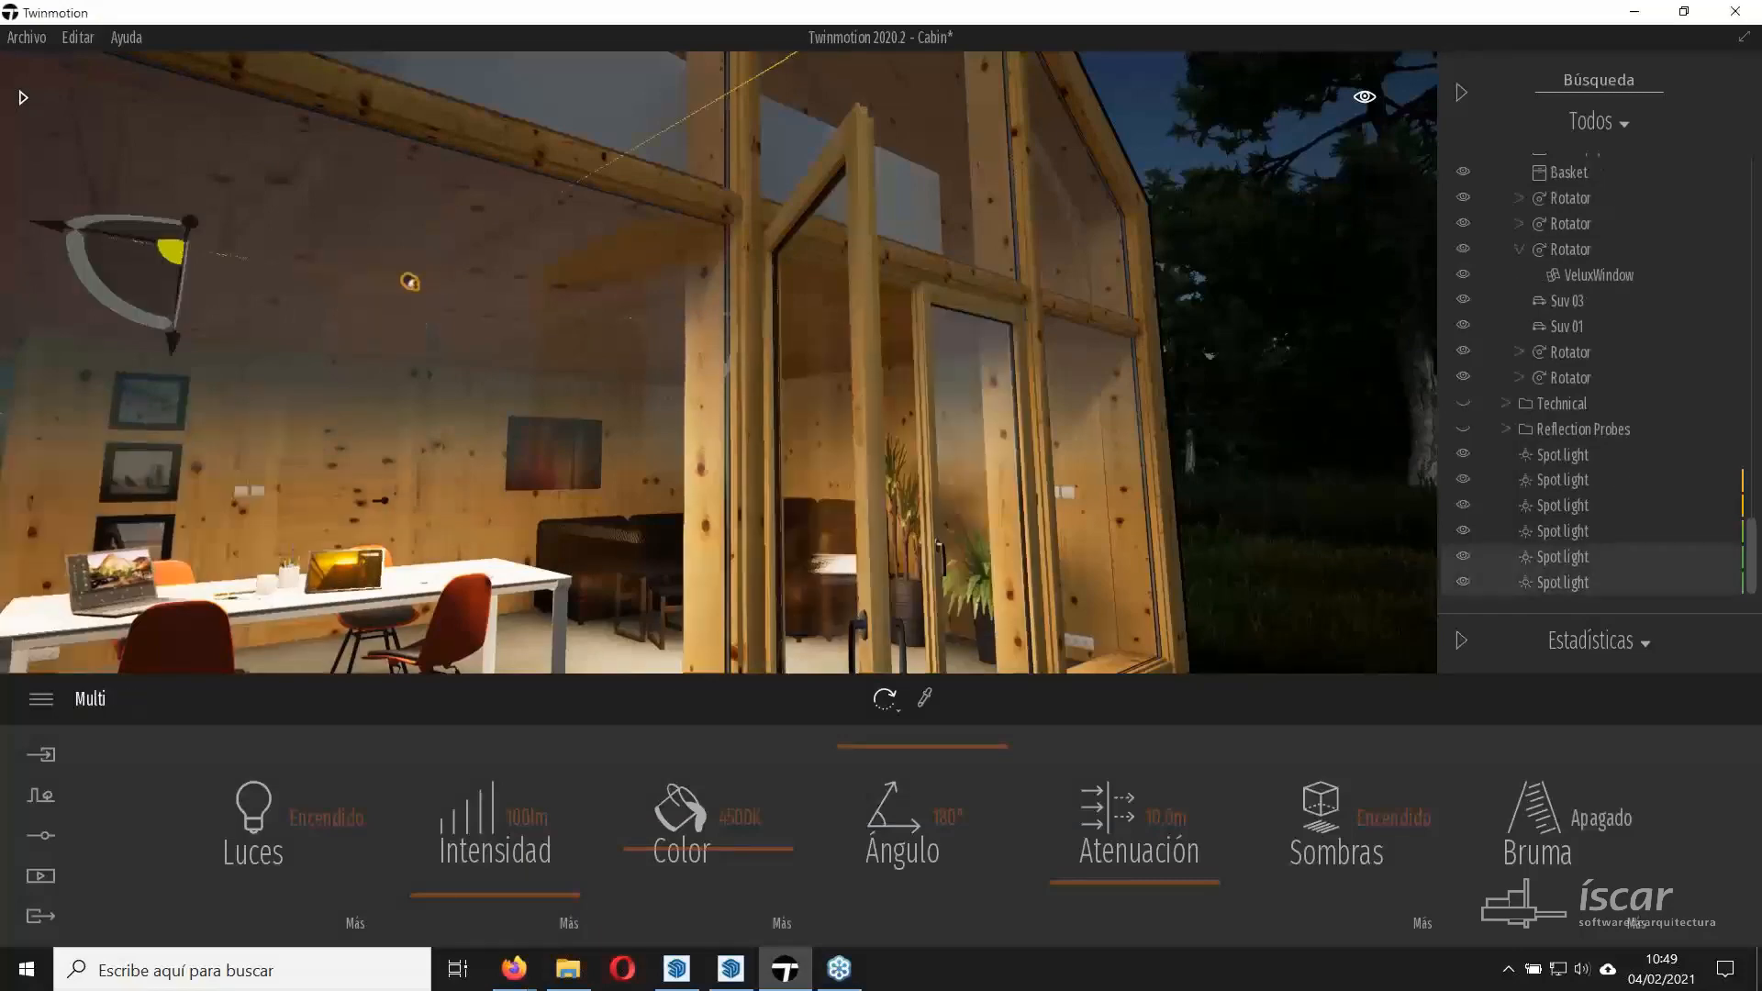
Select the three living area spot lights together and duplicate them once as a parallel row 1.76 m away.
{"action": "right_click_drag", "start_coordinate": [826, 413], "coordinate": [413, 399]}
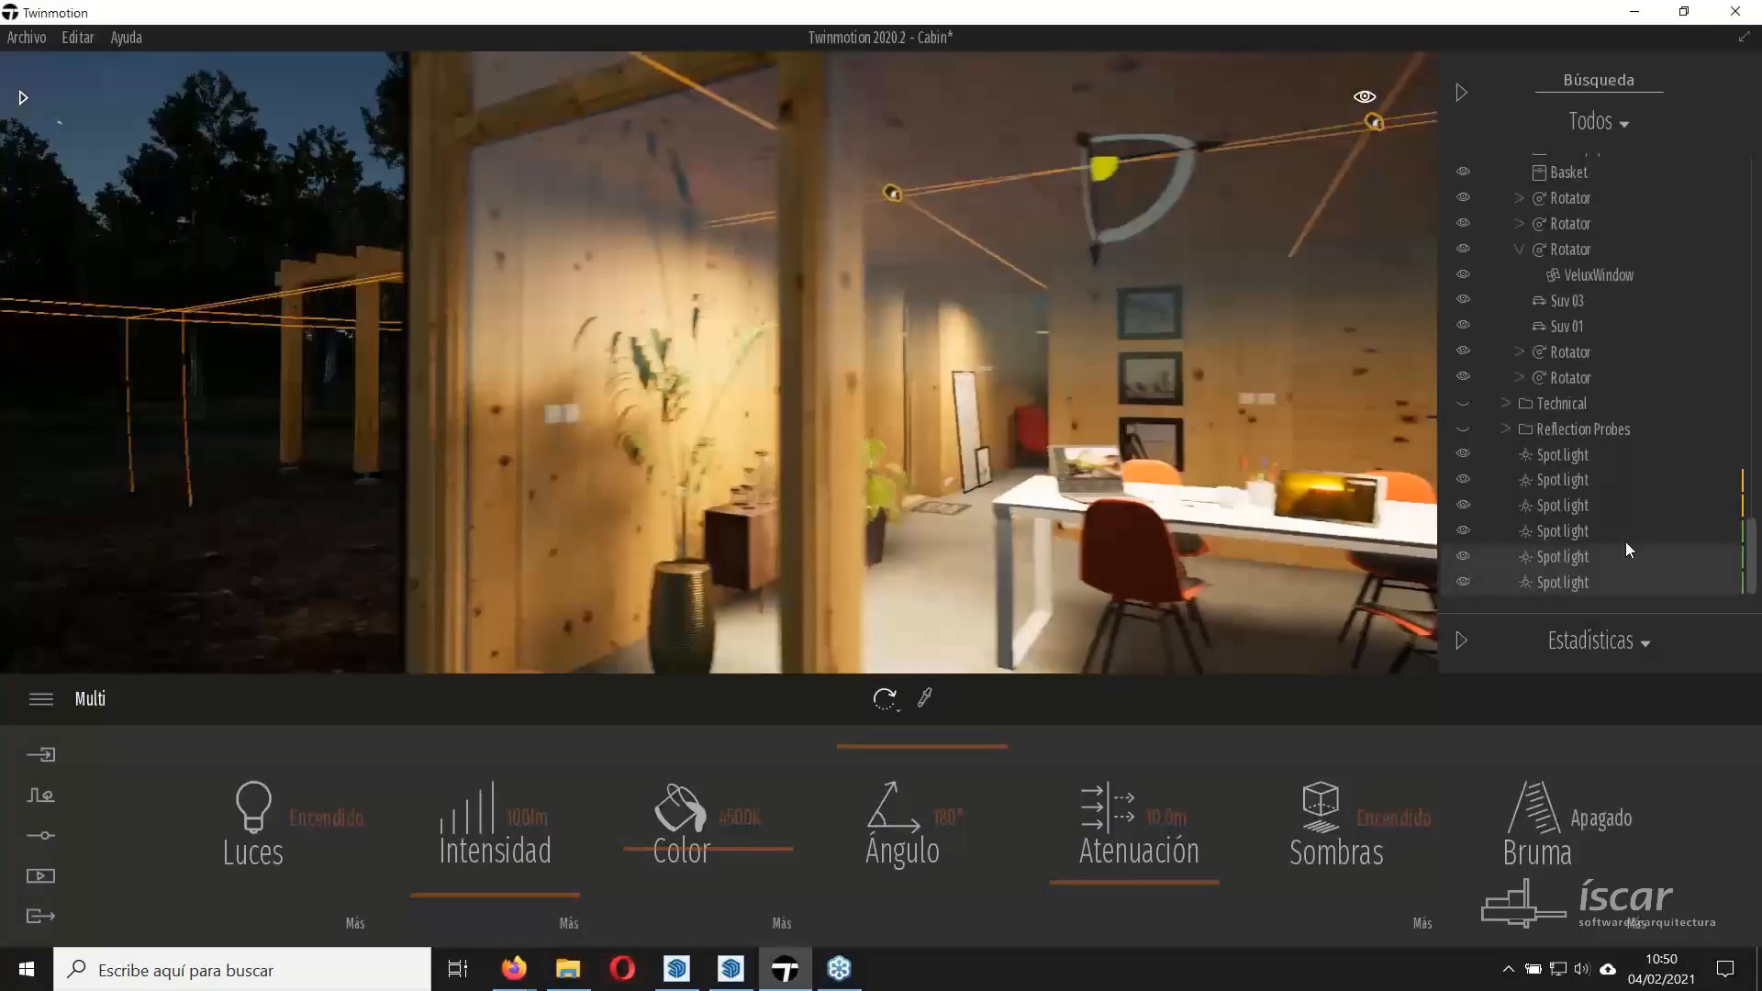
{"action": "left_click", "coordinate": [1562, 533]}
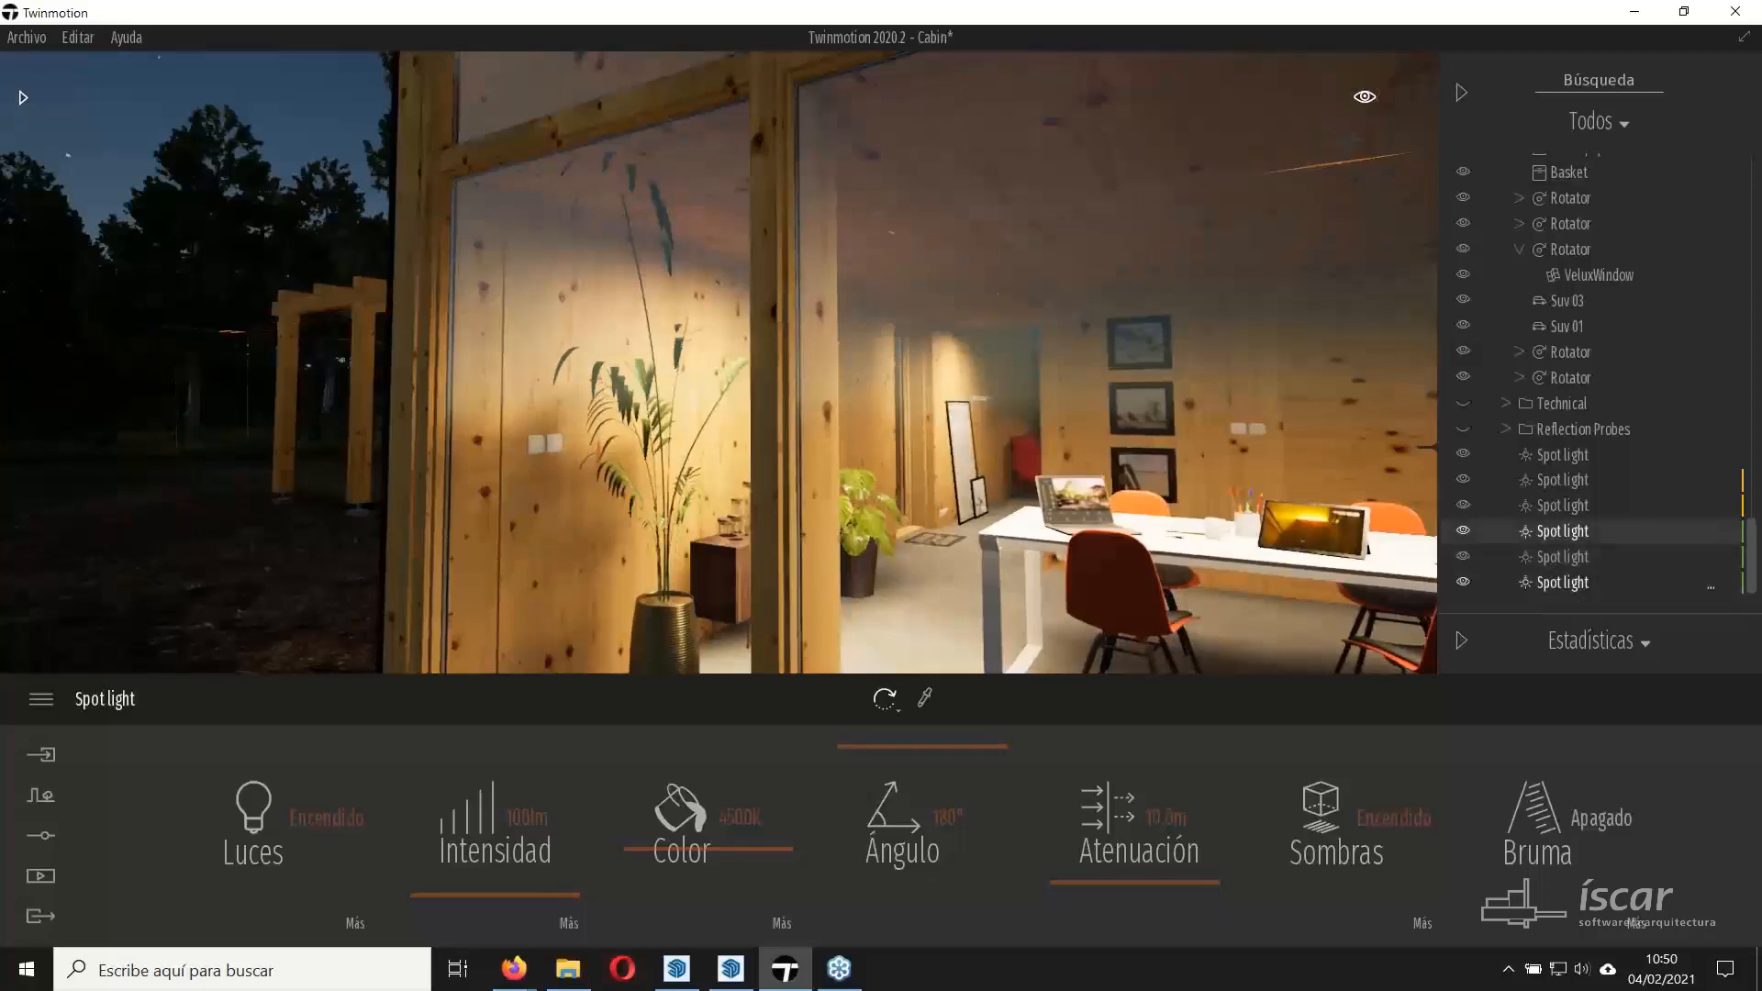
{"action": "left_click", "coordinate": [1563, 583], "text": "shift"}
{"action": "right_click_drag", "start_coordinate": [826, 385], "coordinate": [514, 386]}
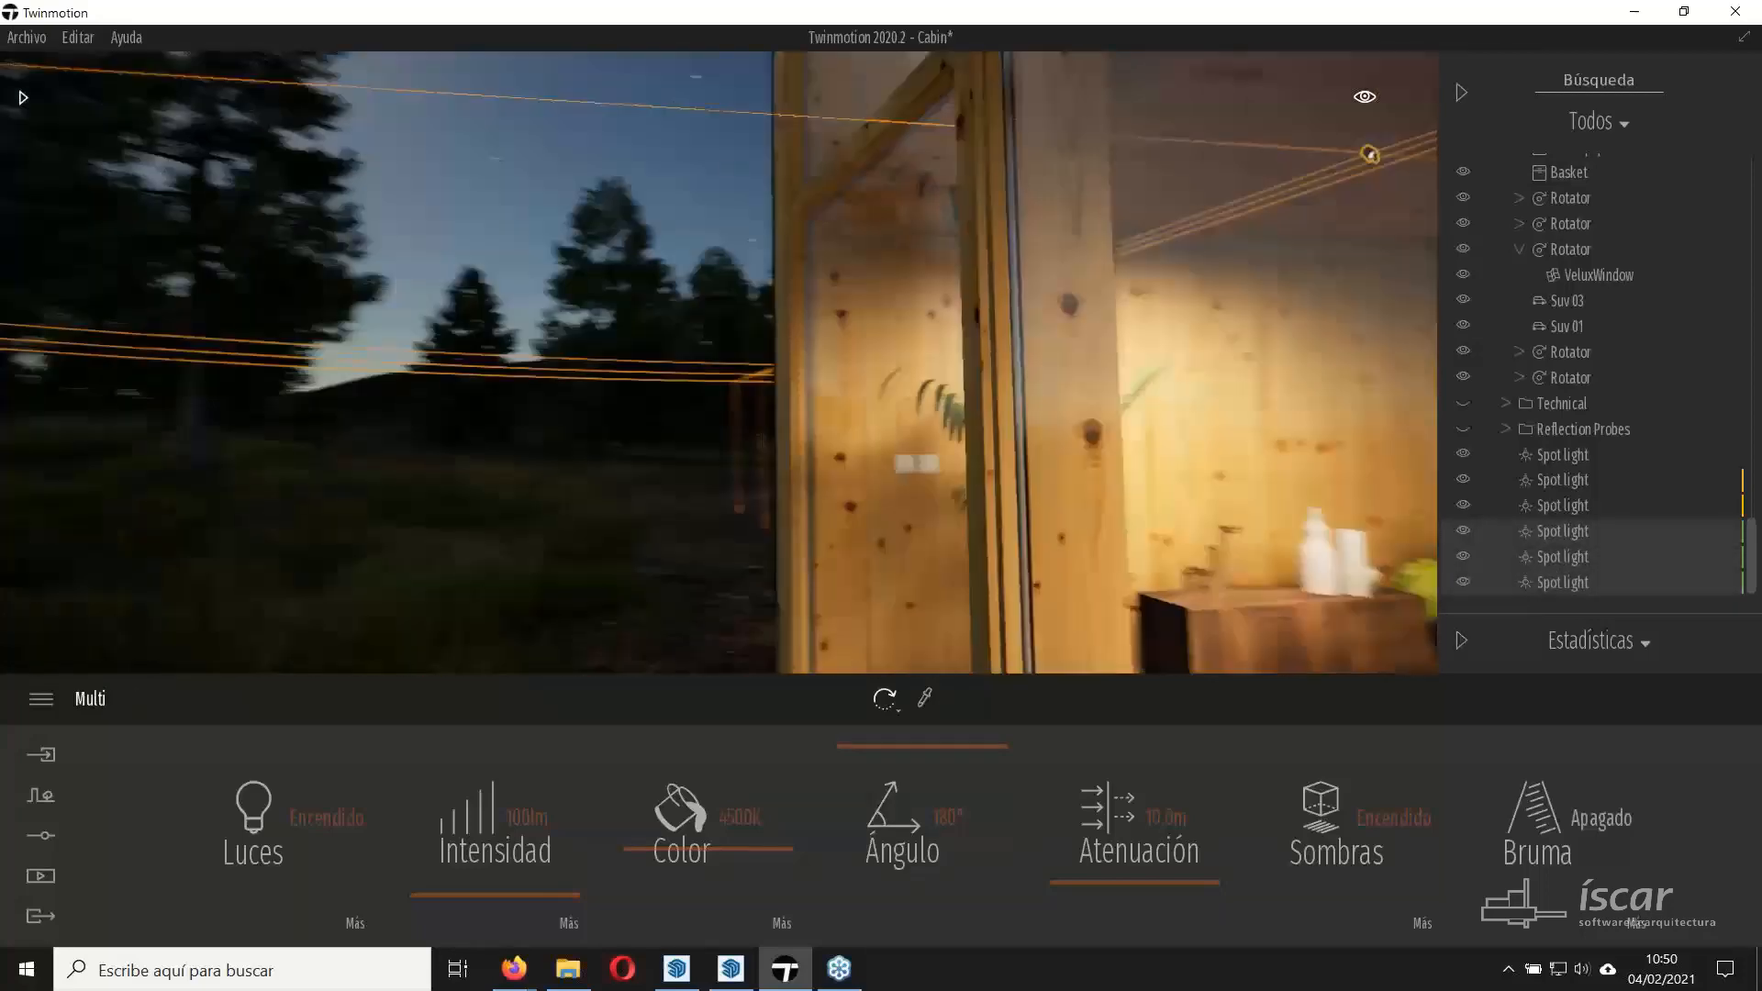
{"action": "right_click_drag", "start_coordinate": [716, 294], "coordinate": [951, 281]}
{"action": "key", "text": "d"}
{"action": "key", "text": "d"}
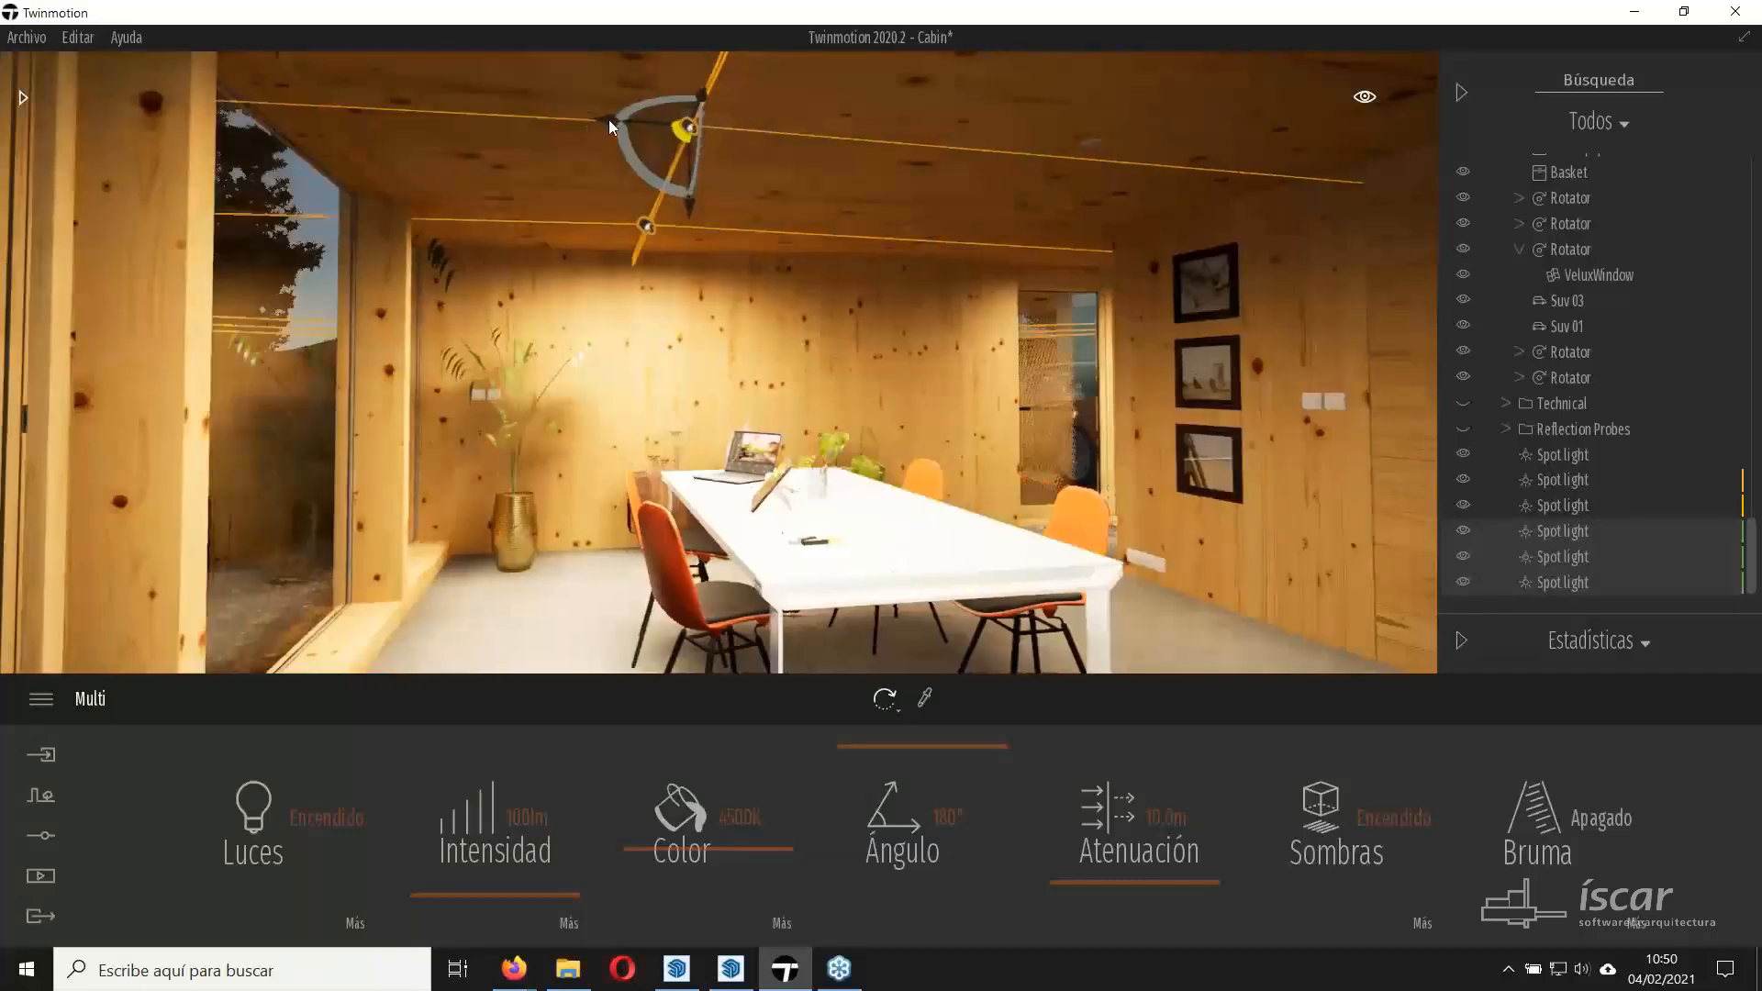
{"action": "left_click_drag", "start_coordinate": [608, 119], "coordinate": [1162, 168]}
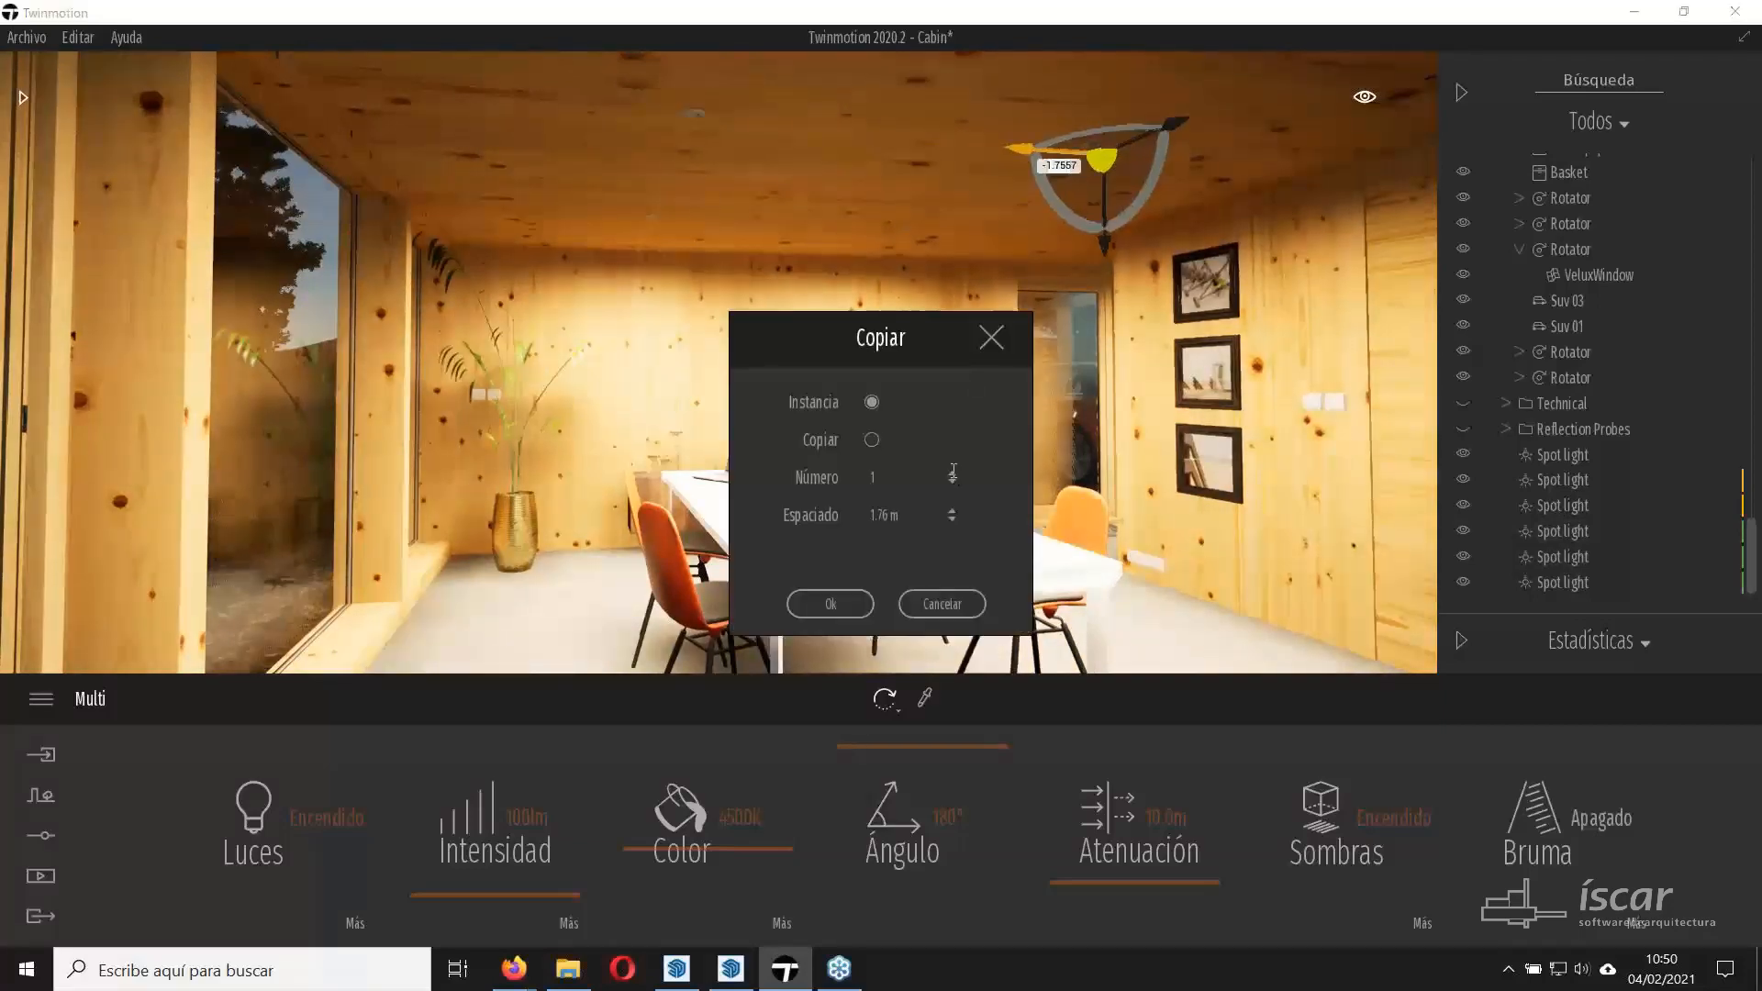
{"action": "left_click", "coordinate": [828, 603]}
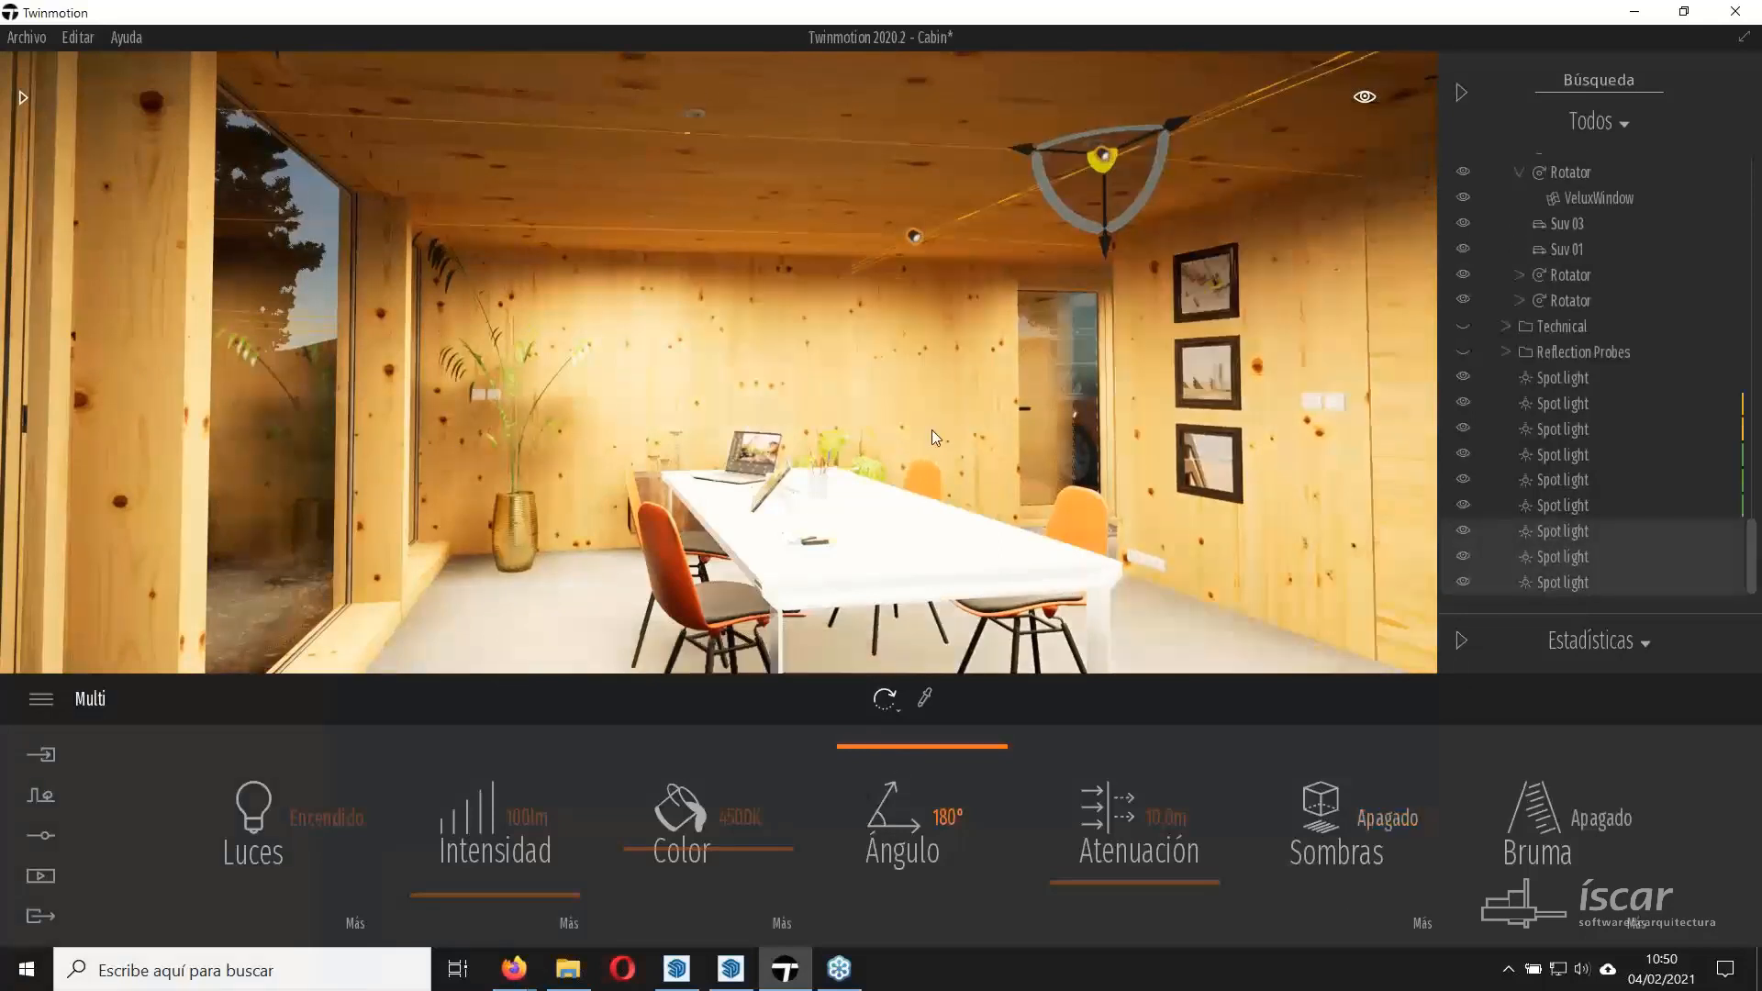
Select all nine interior spot lights and turn their shadows on.
{"action": "right_click_drag", "start_coordinate": [718, 363], "coordinate": [918, 541]}
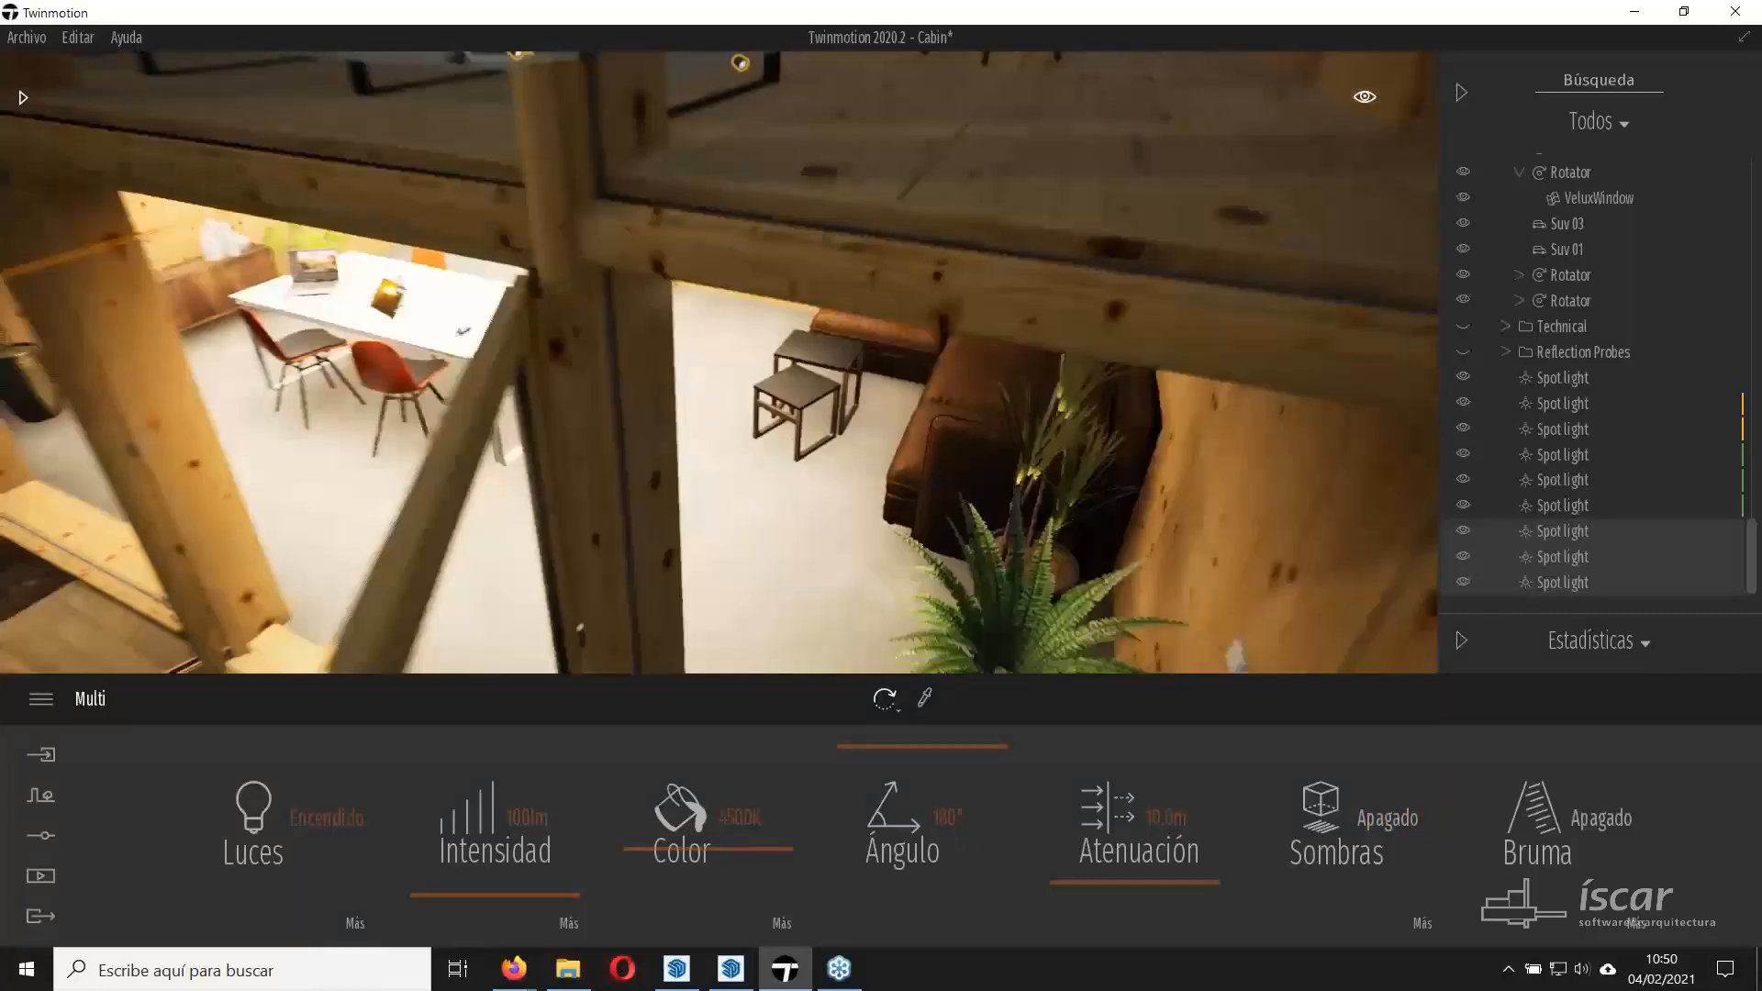
{"action": "key", "text": "s"}
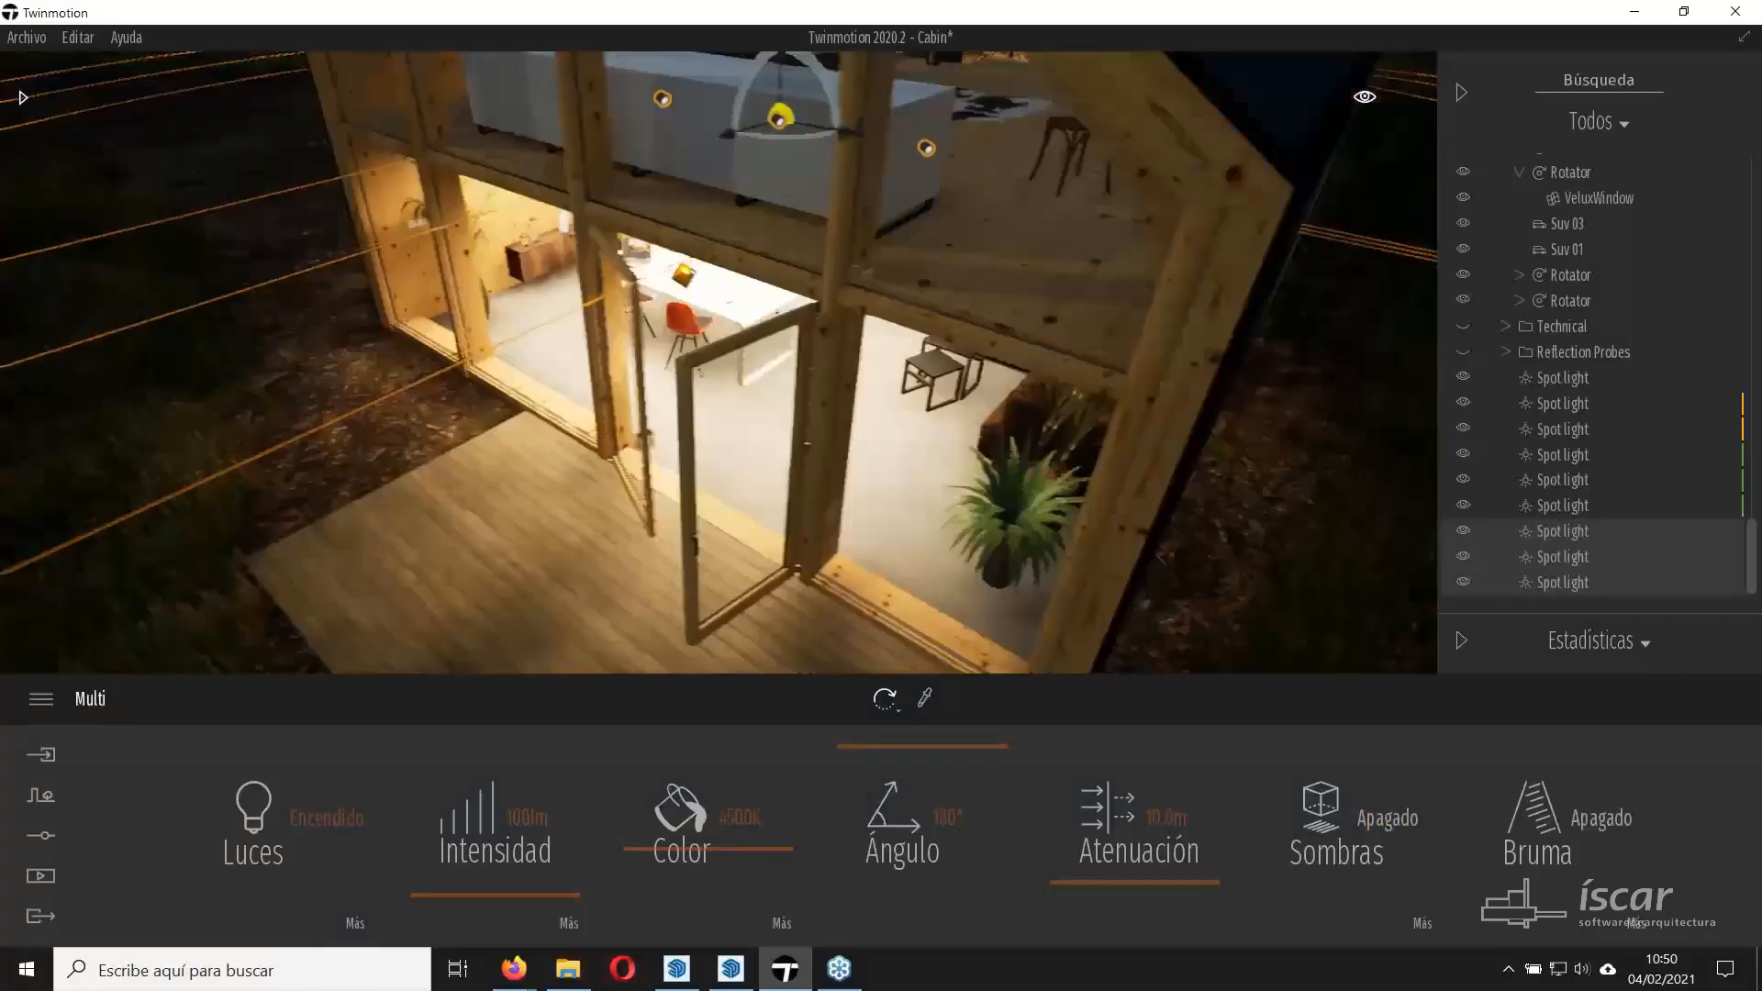
{"action": "key", "text": "a"}
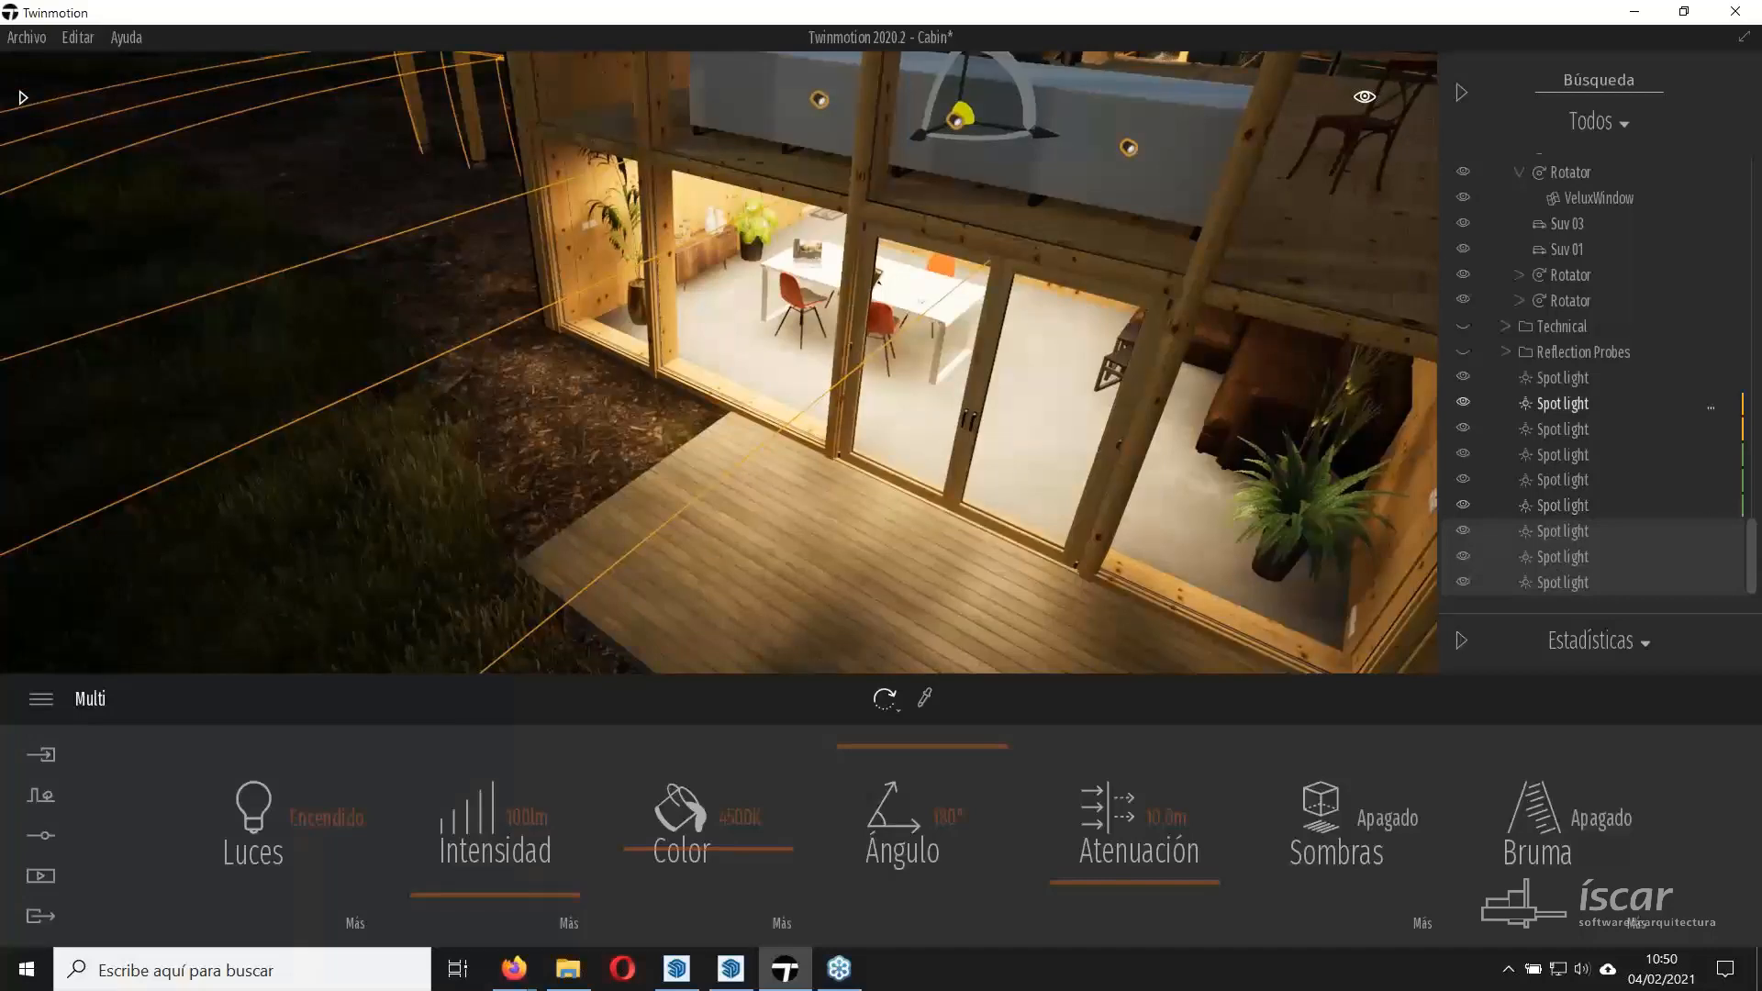
{"action": "right_click_drag", "start_coordinate": [719, 385], "coordinate": [895, 280]}
{"action": "key", "text": "q"}
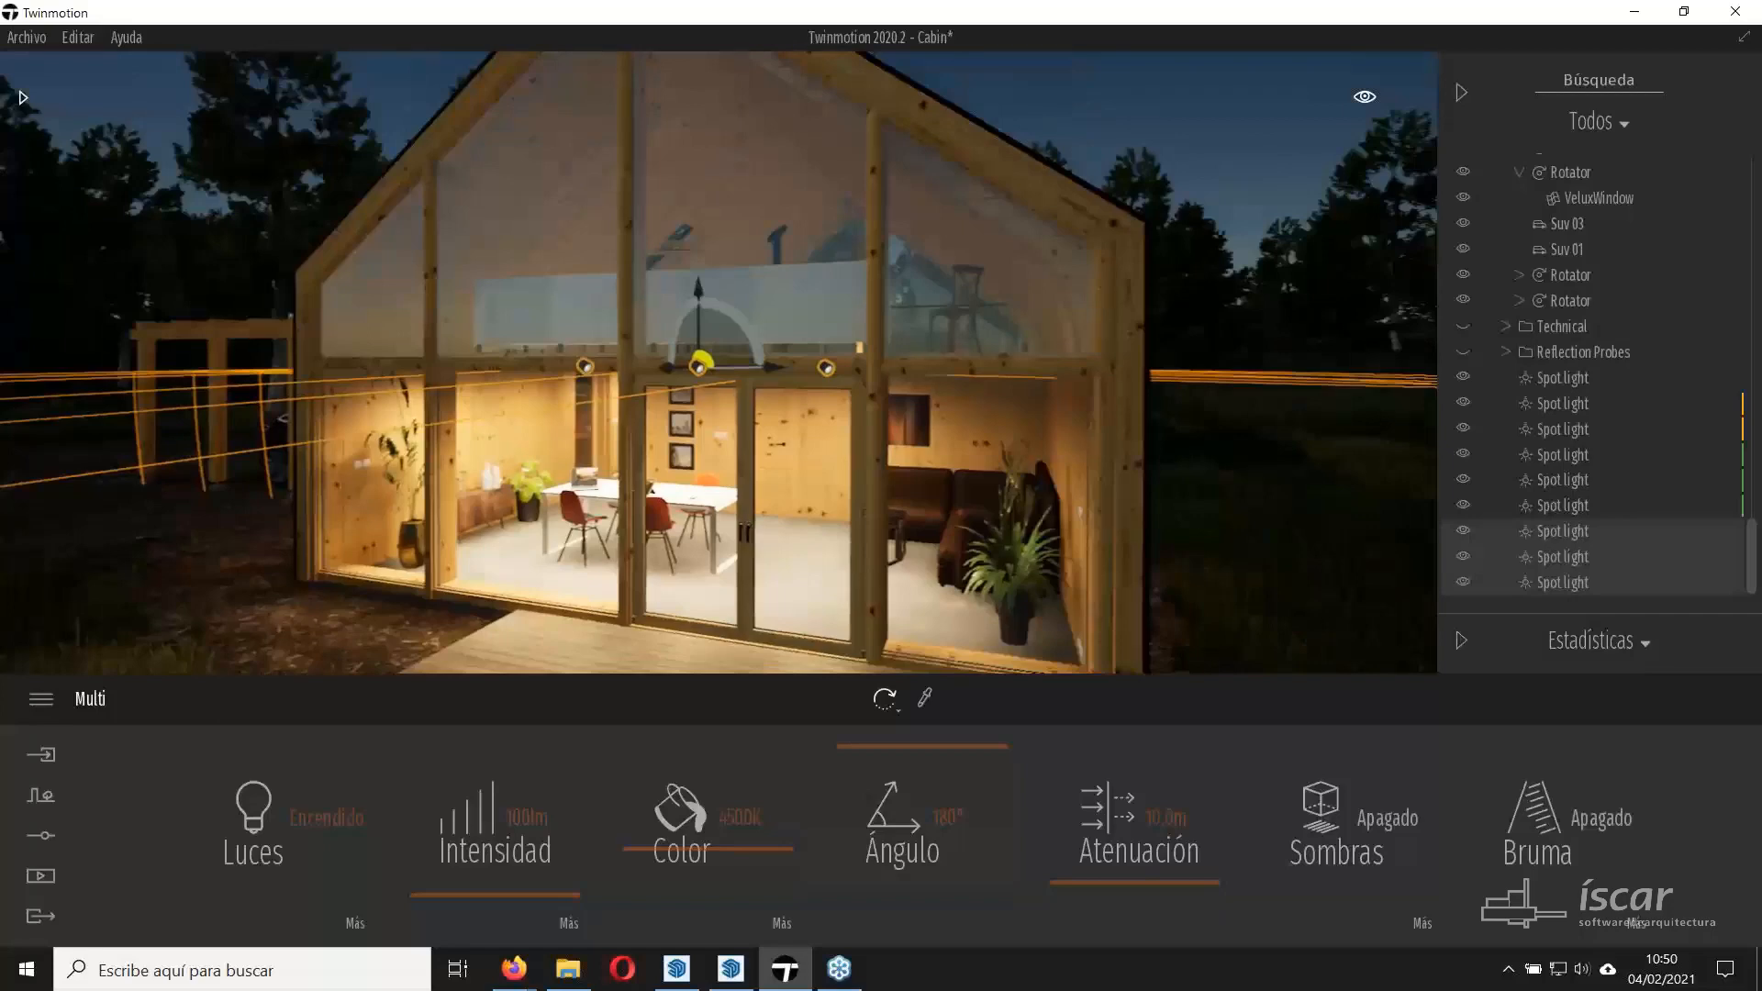
{"action": "right_click_drag", "start_coordinate": [853, 372], "coordinate": [759, 379]}
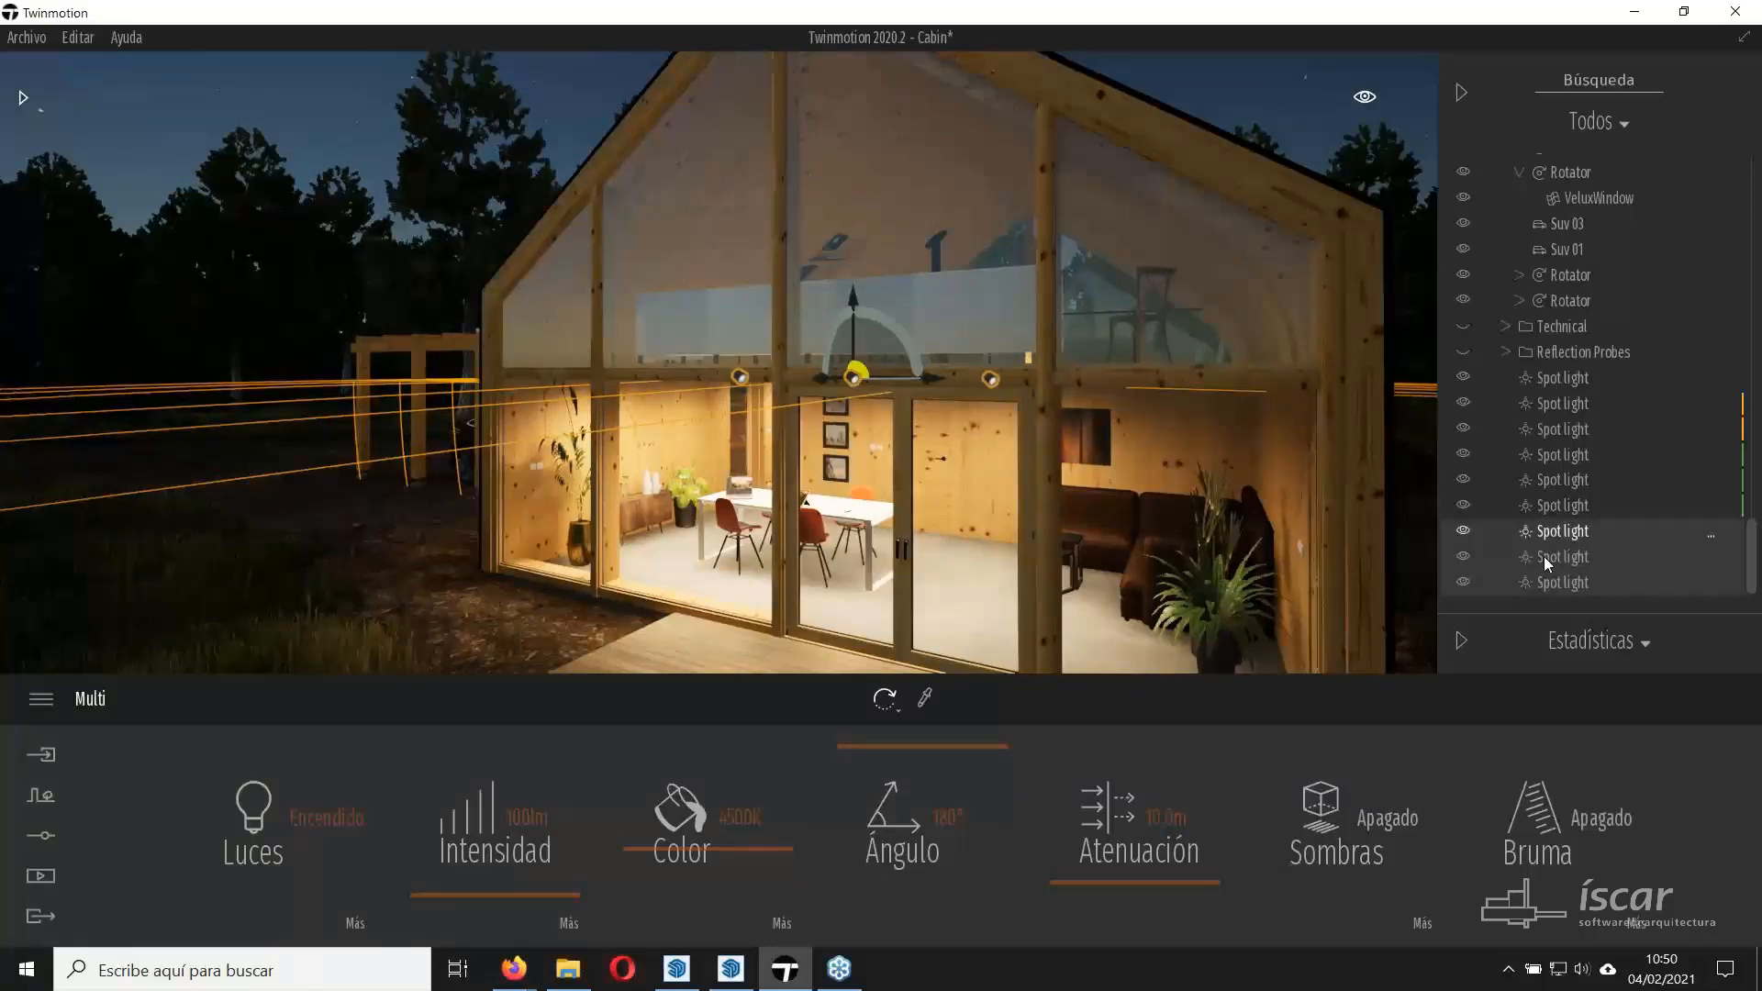
{"action": "left_click", "coordinate": [1547, 378]}
{"action": "left_click", "coordinate": [1535, 585], "text": "shift"}
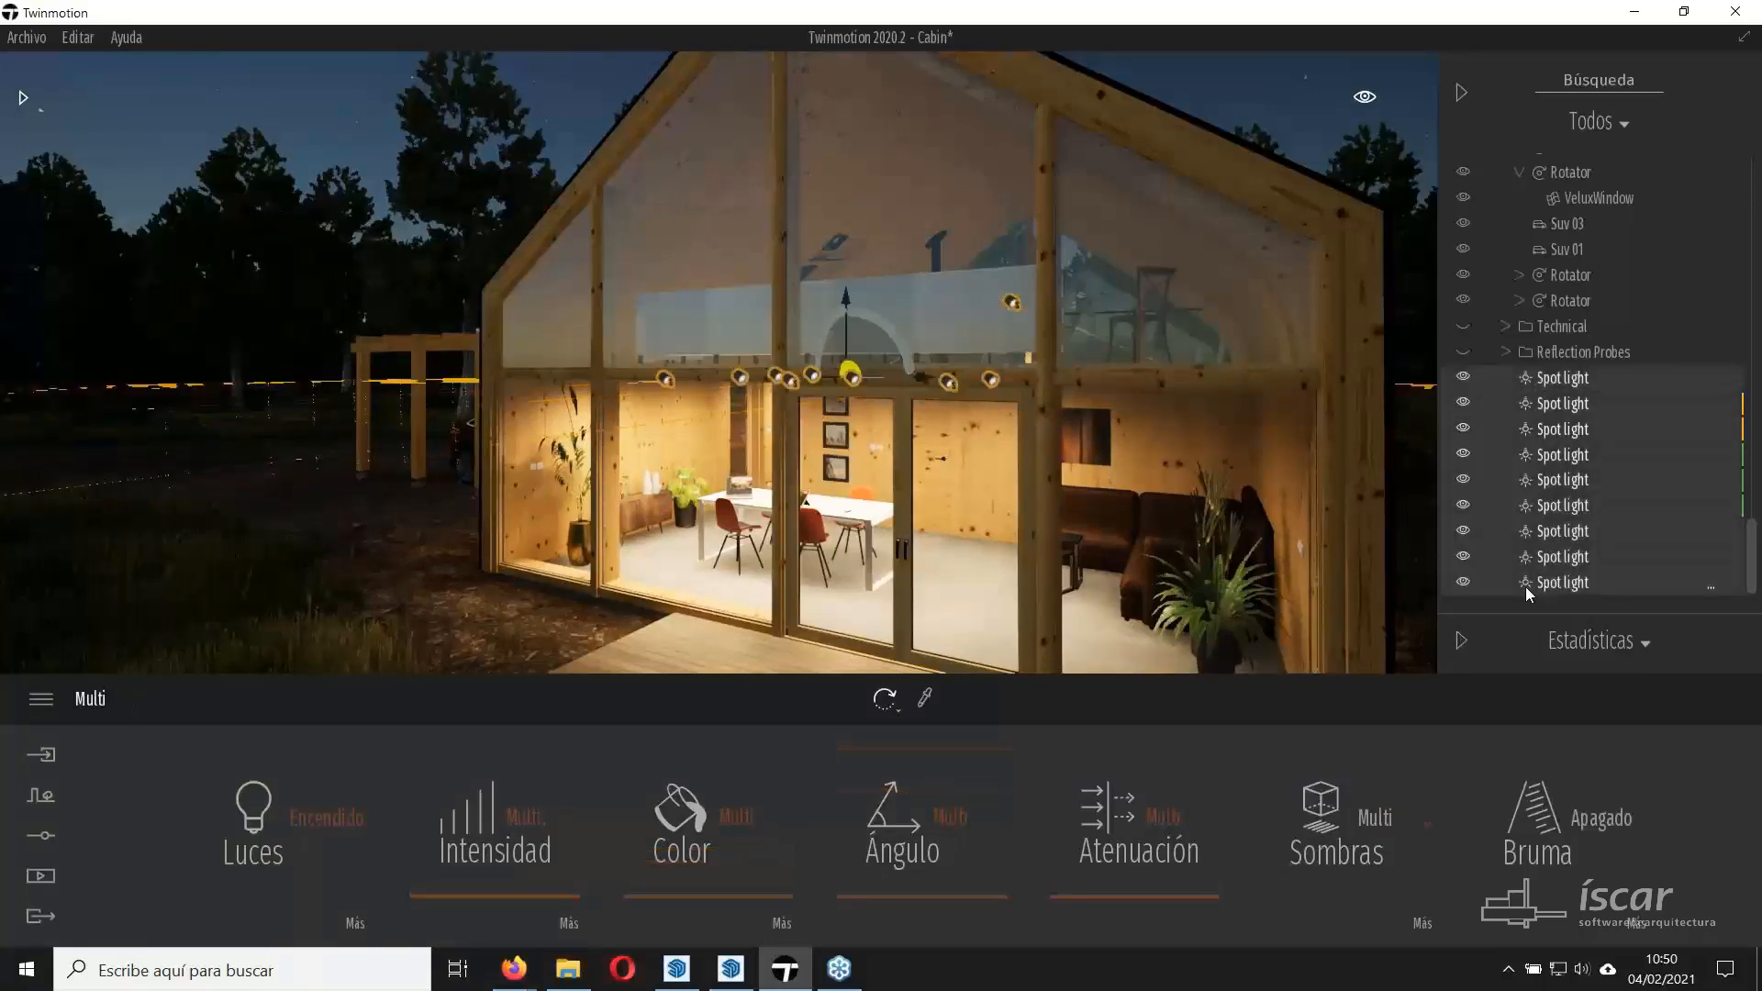
{"action": "left_click", "coordinate": [1370, 819]}
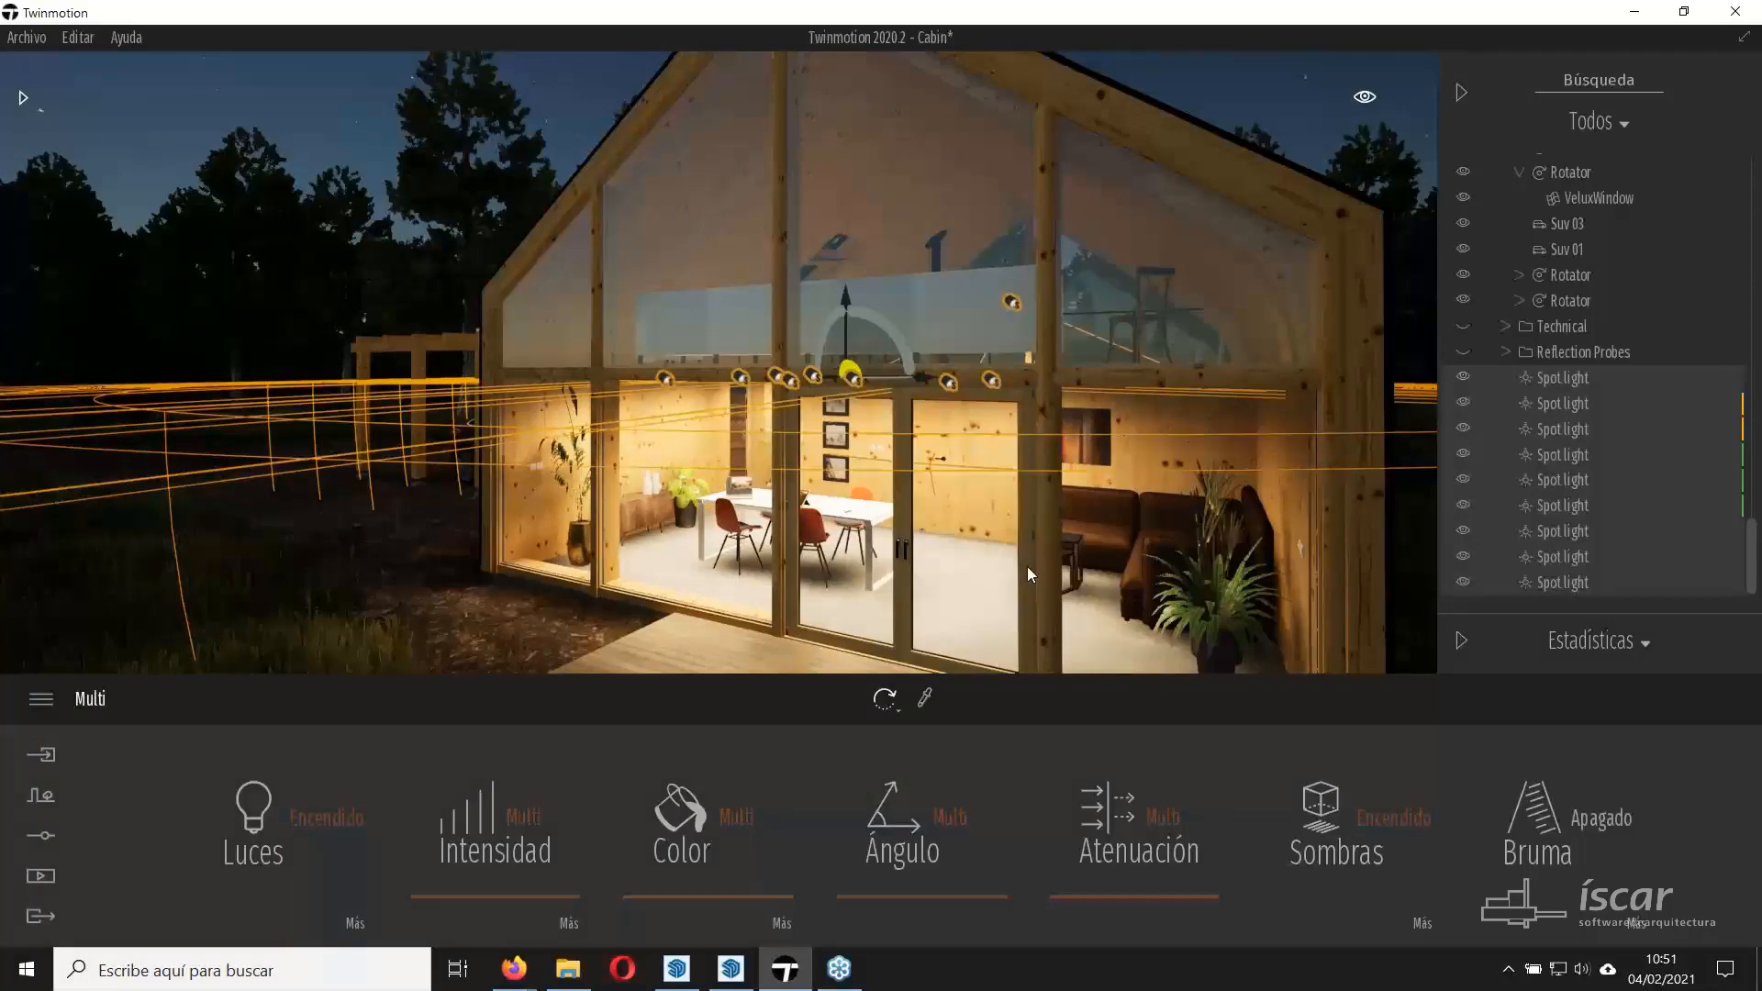
Examine the glazed front from several exterior viewpoints to judge the interior lighting and shadows.
{"action": "key", "text": "a"}
{"action": "key", "text": "a"}
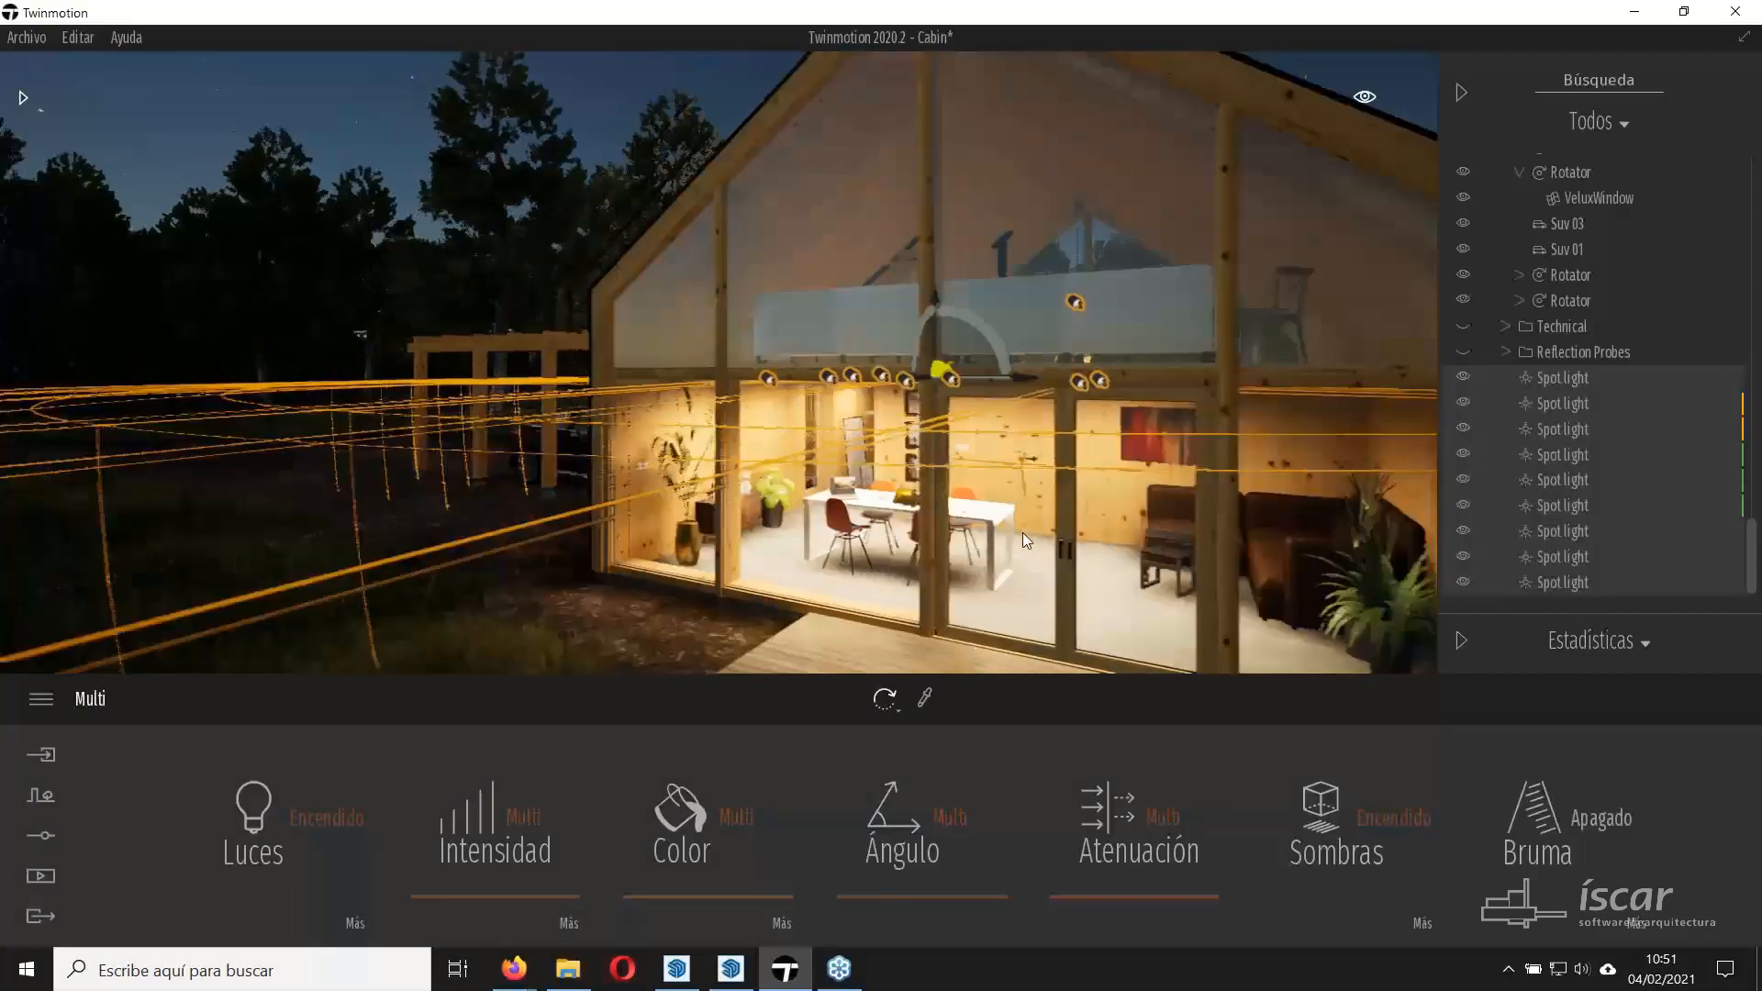
{"action": "key", "text": "d"}
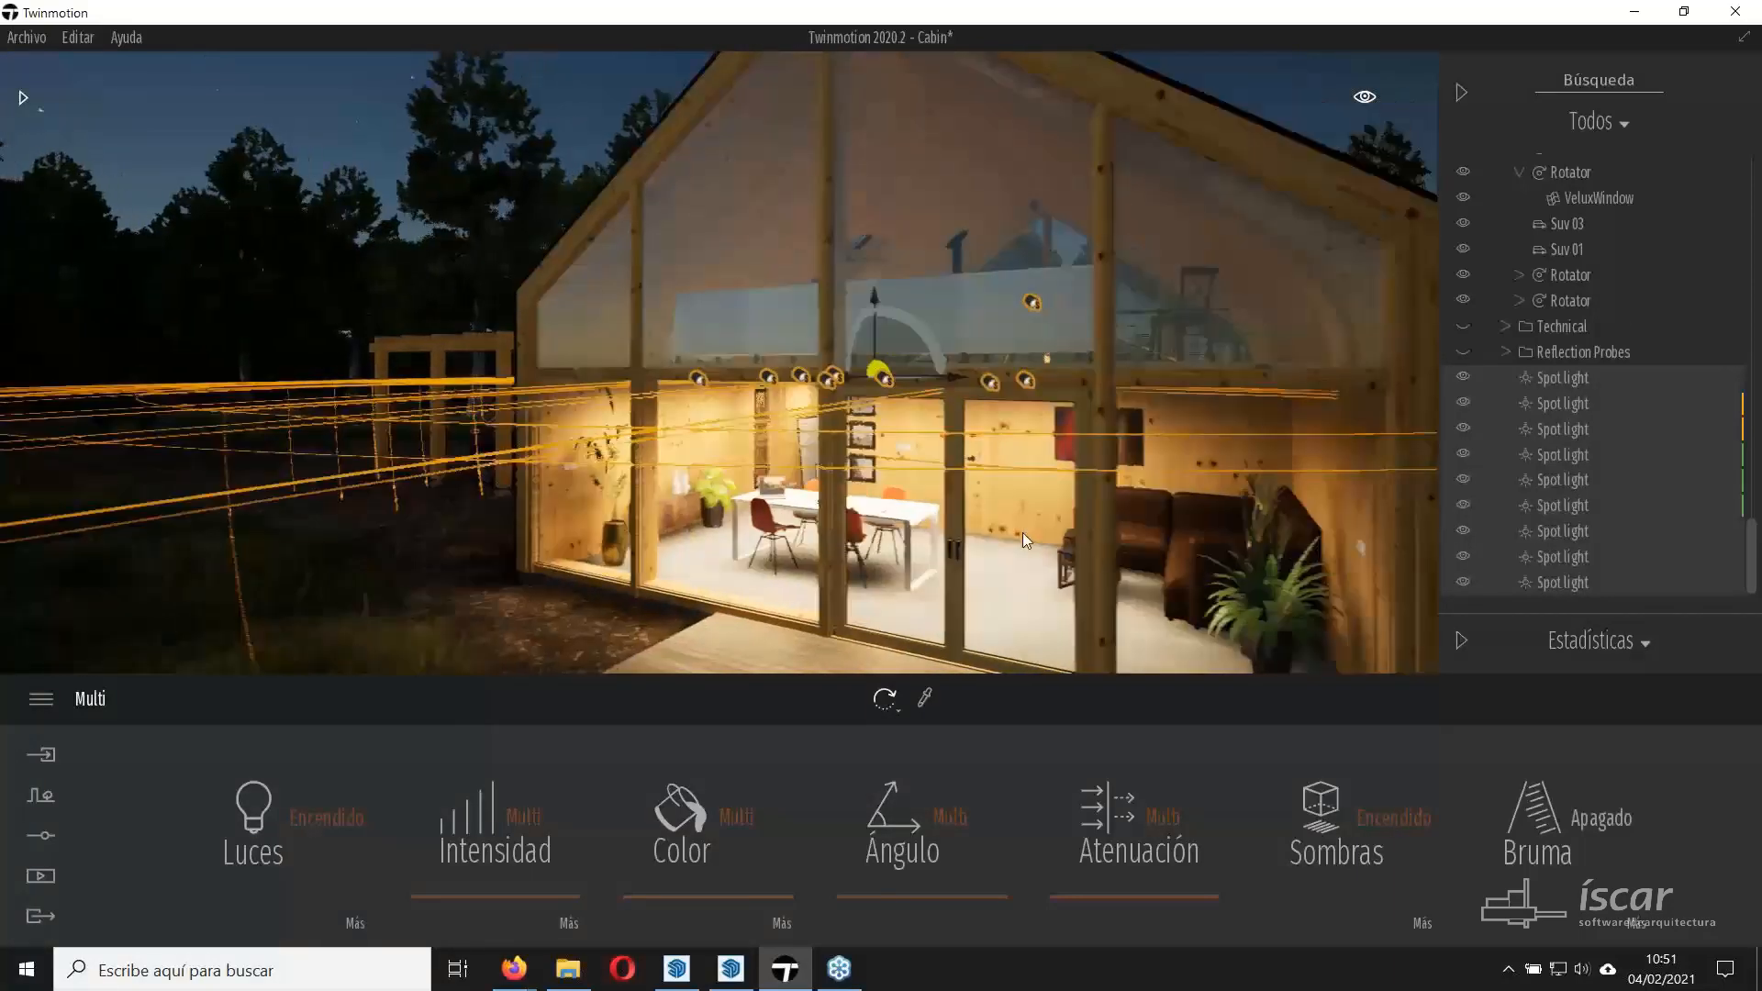
{"action": "key", "text": "d"}
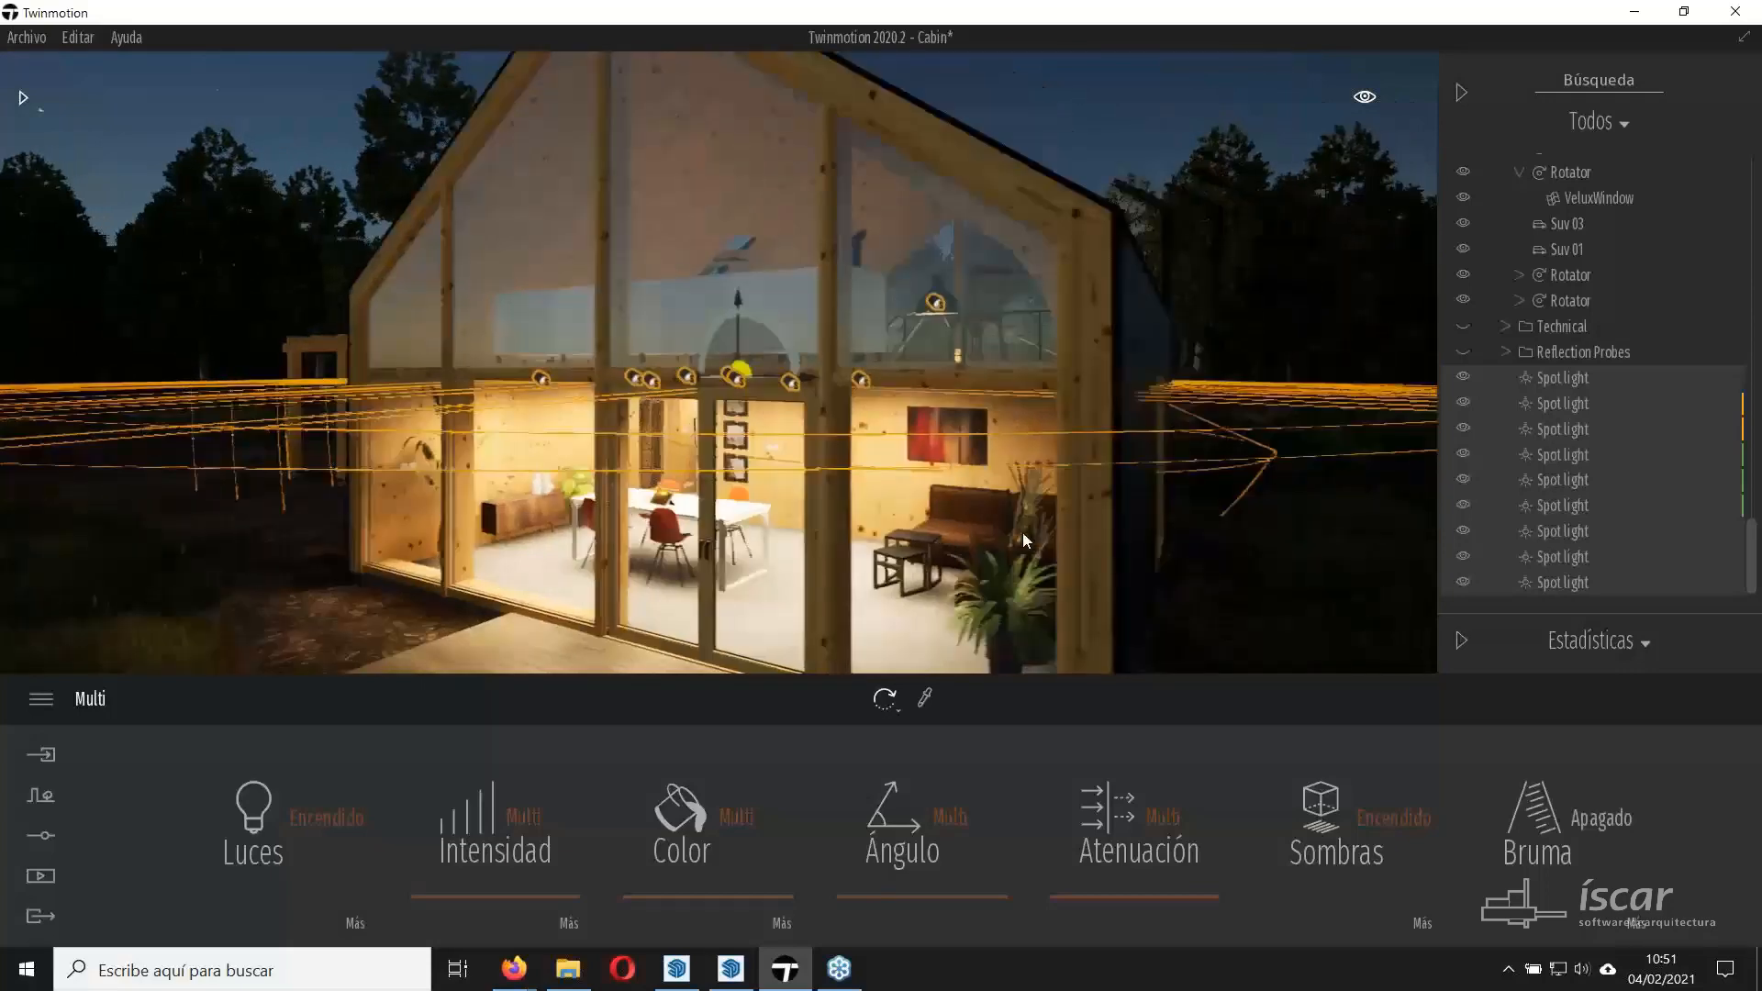
{"action": "key", "text": "a"}
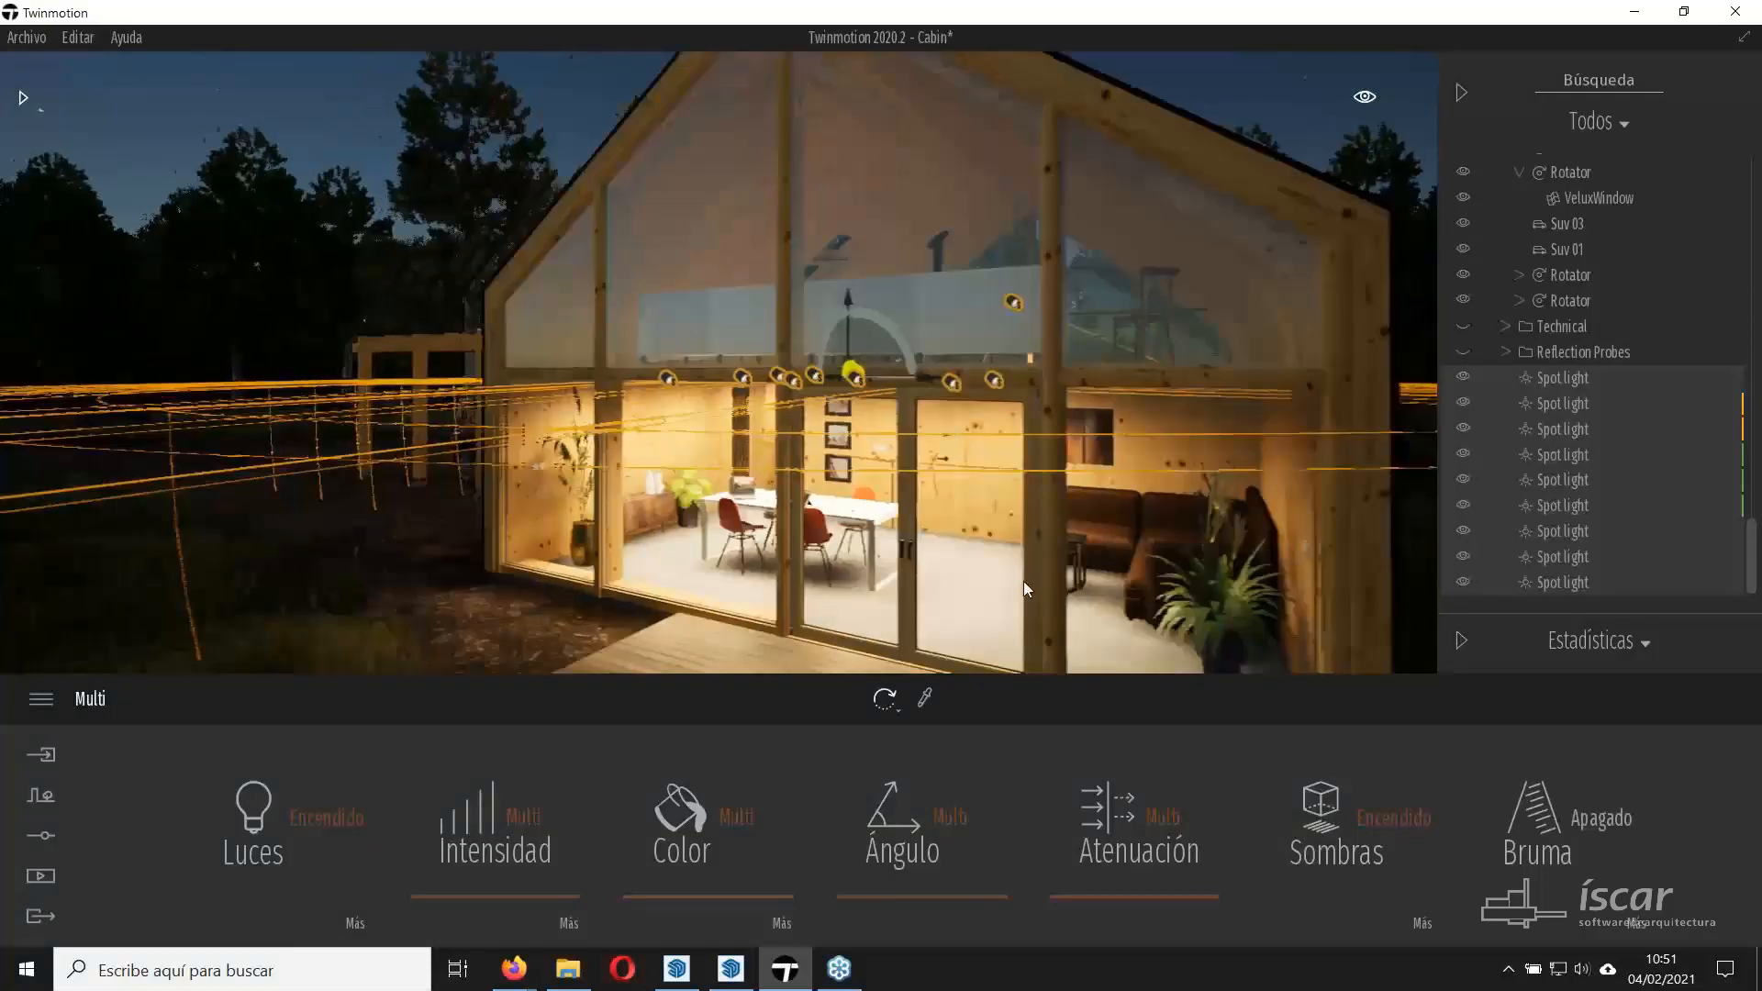
{"action": "key", "text": "a"}
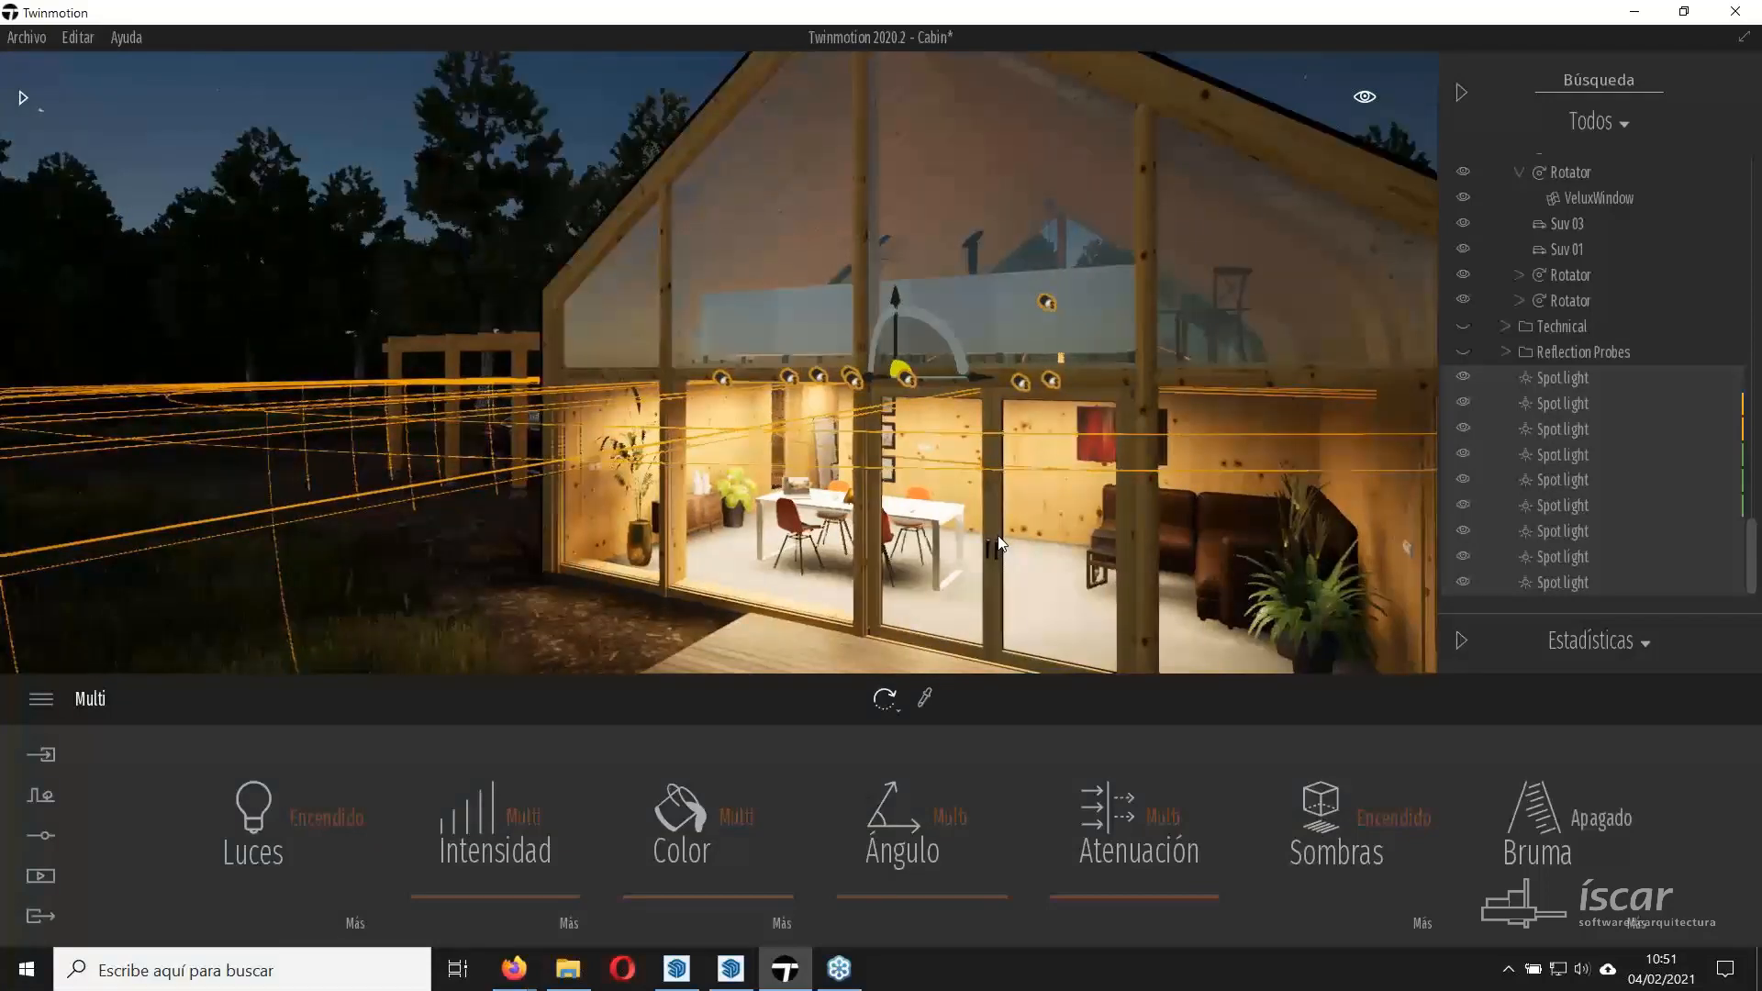
Turn on the day/night cycle in the intensity settings of the nine selected interior spot lights.
{"action": "left_click", "coordinate": [1342, 854]}
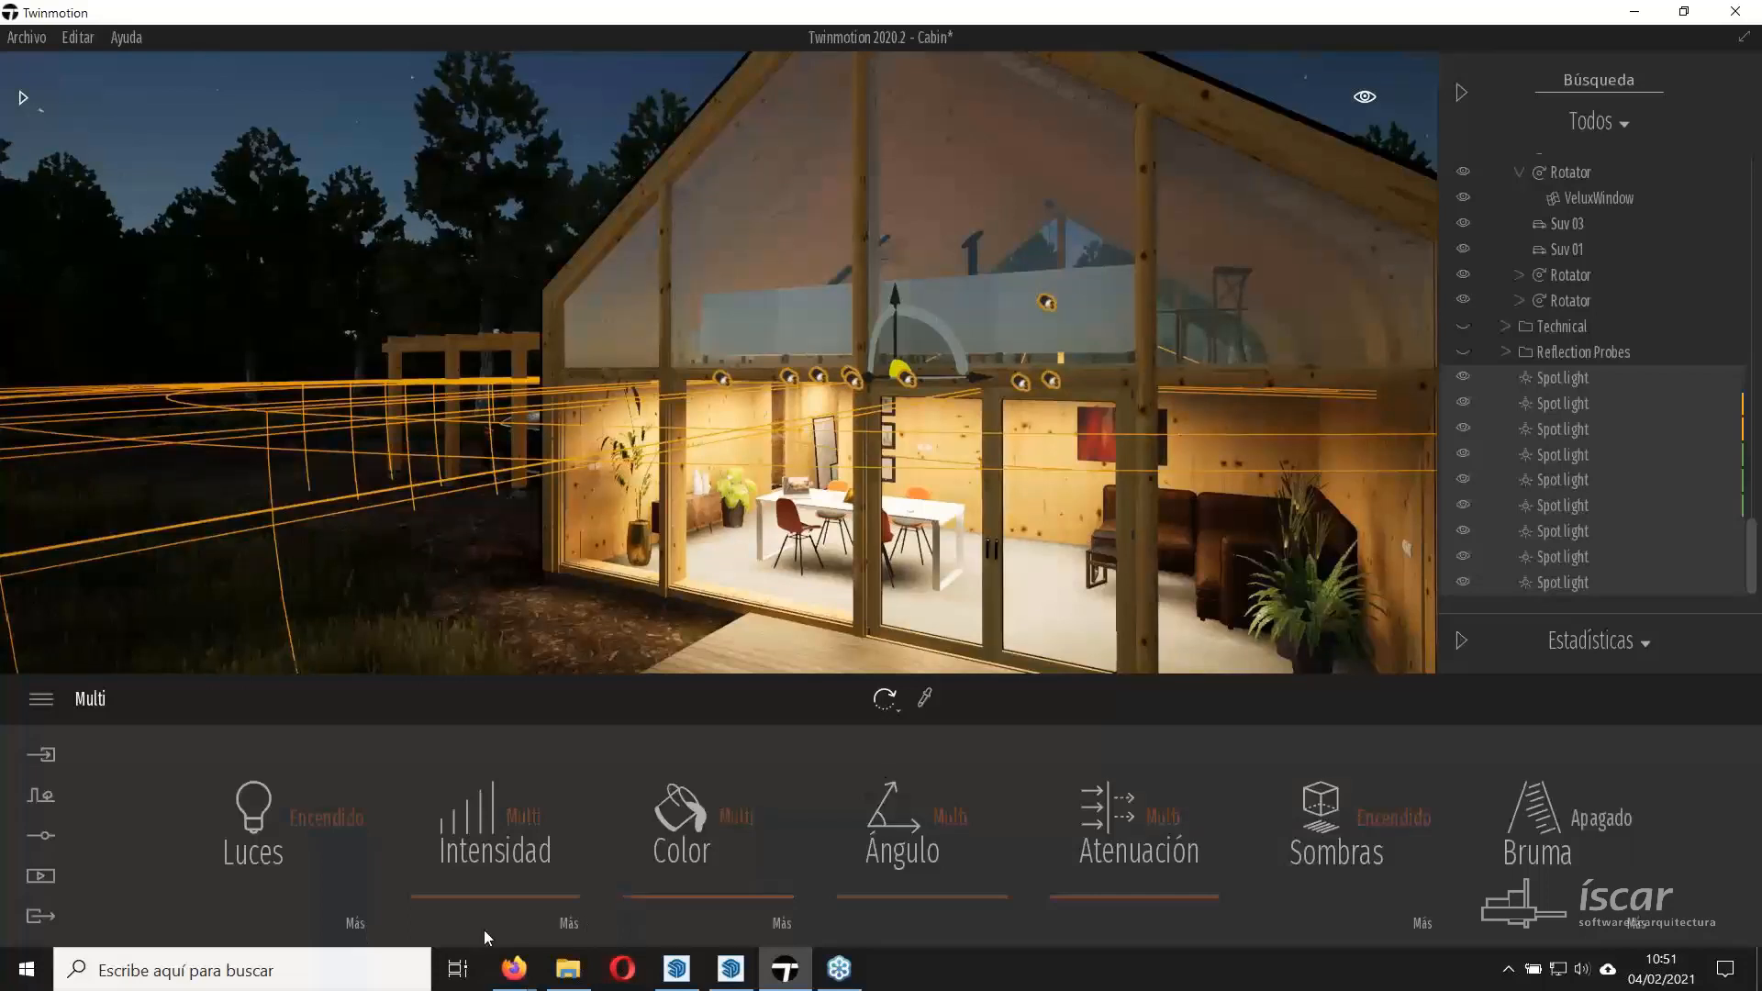
{"action": "left_click", "coordinate": [569, 924]}
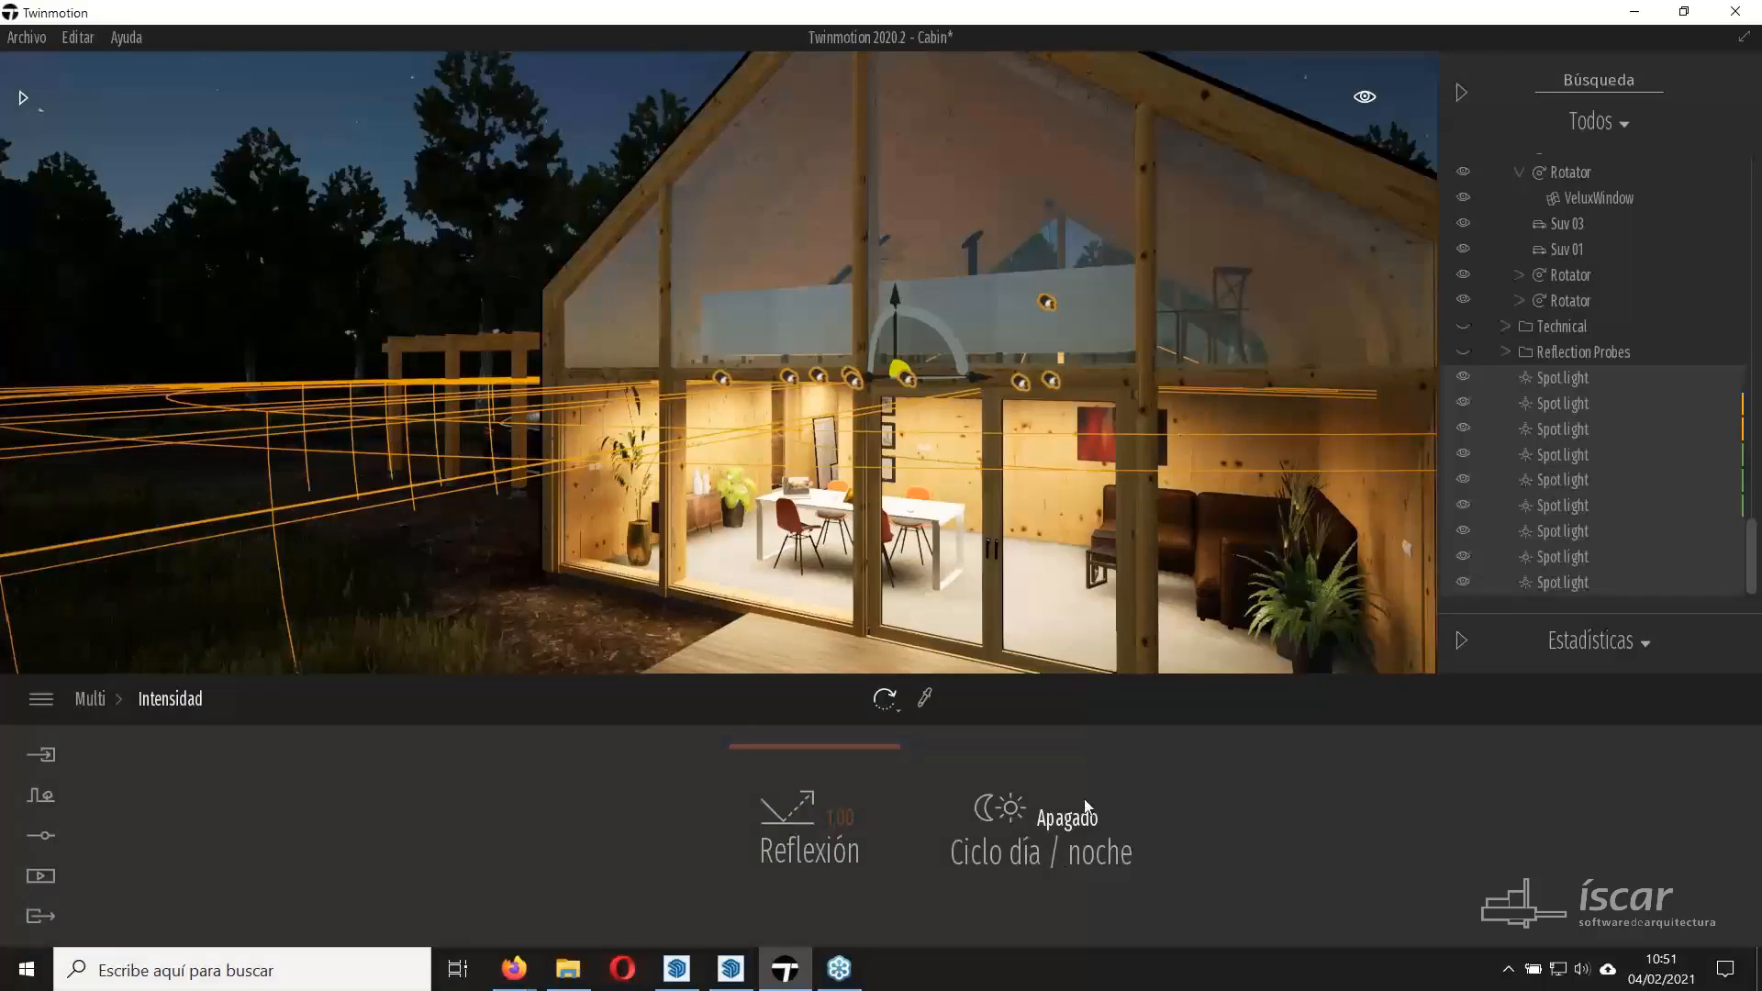
{"action": "left_click", "coordinate": [1364, 97]}
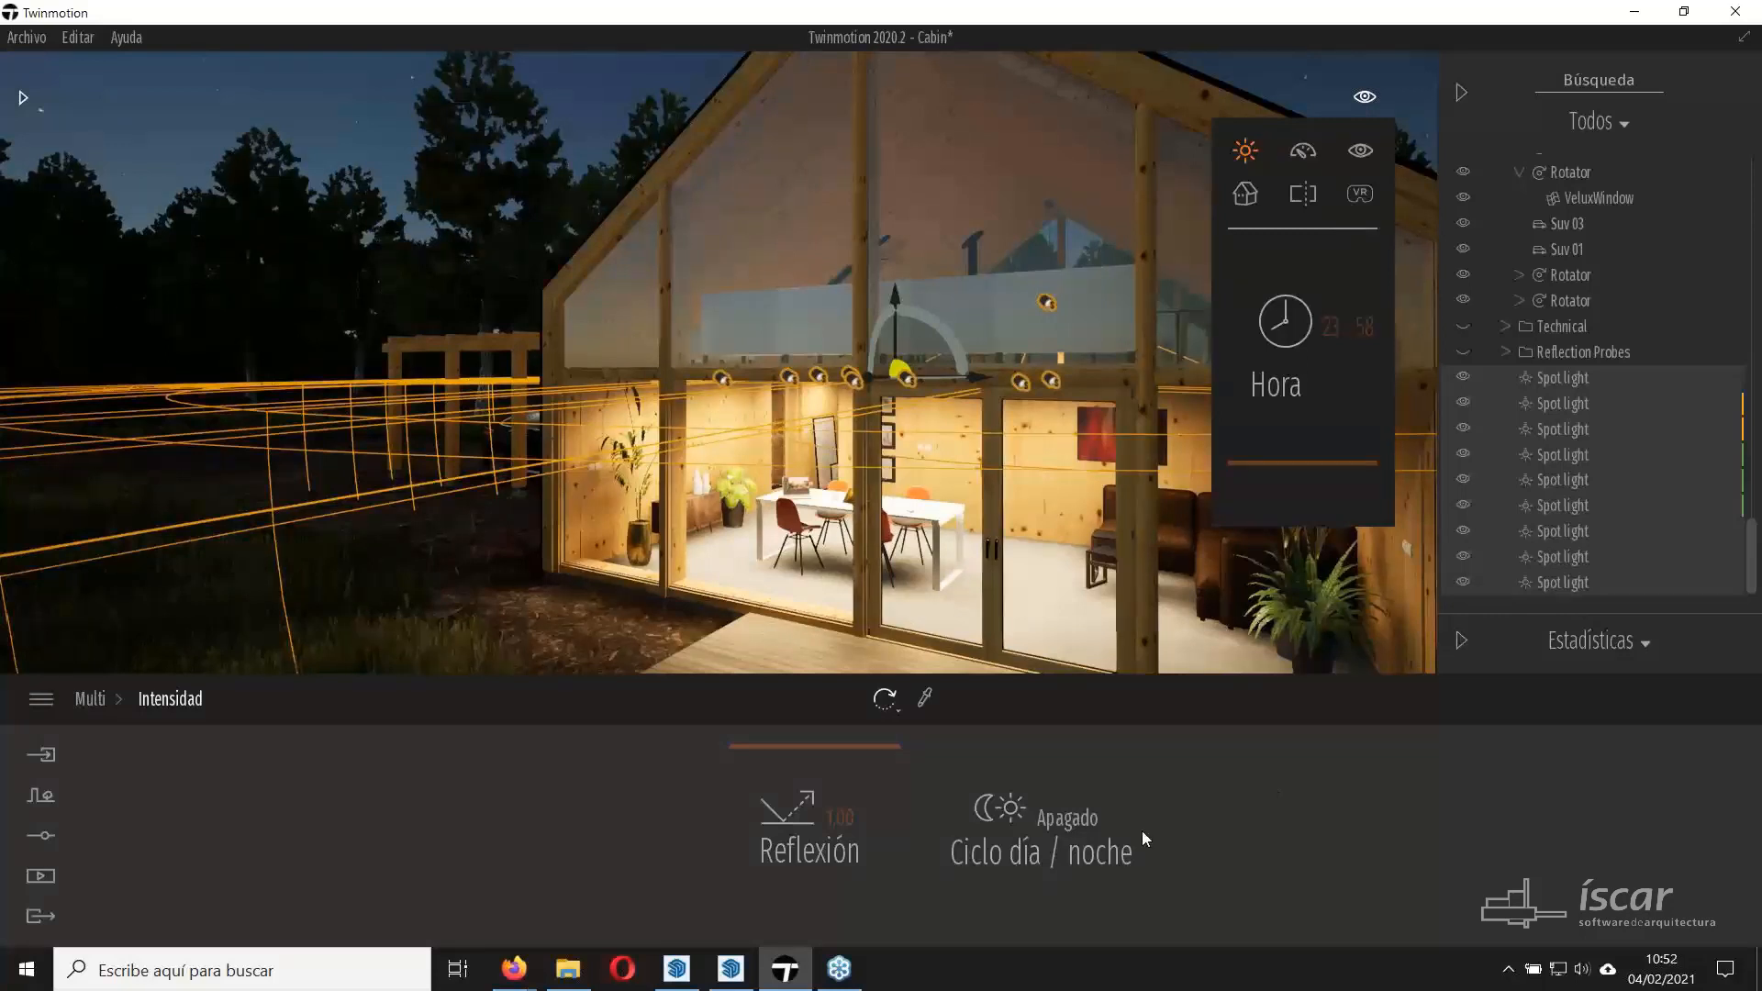
{"action": "left_click", "coordinate": [1054, 826]}
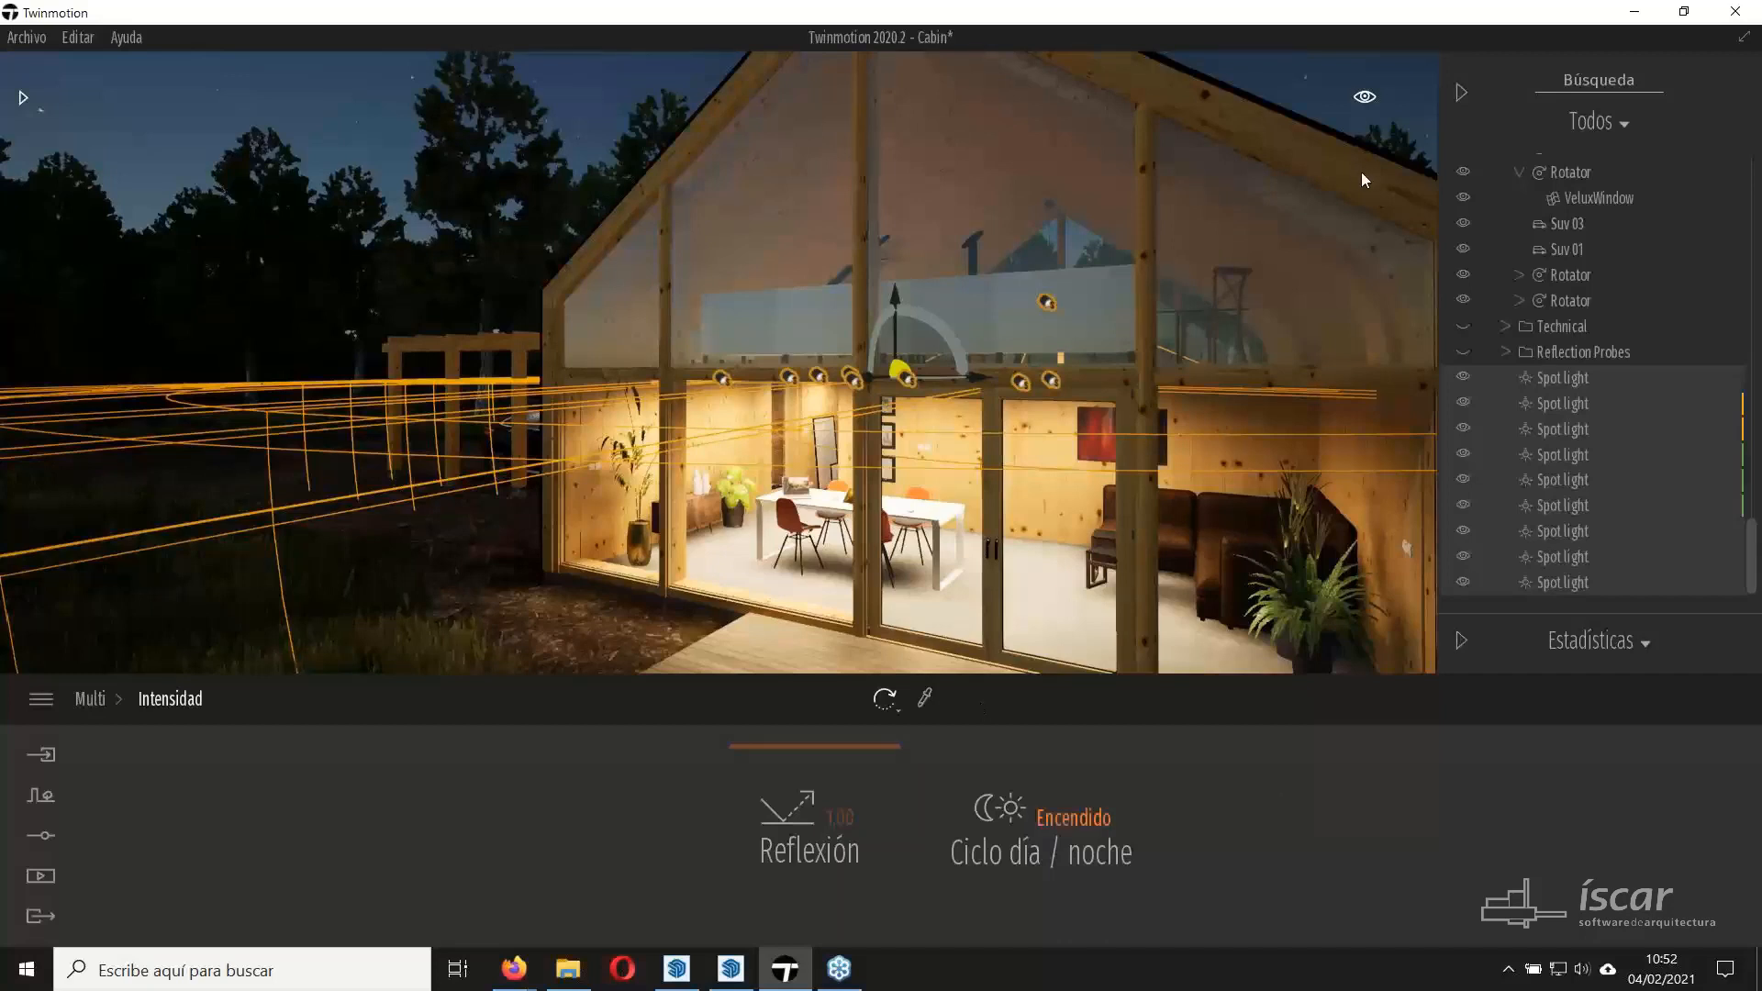
Change the time of day from night to daylight and back to check how the spot lights respond.
{"action": "left_click", "coordinate": [1364, 99]}
{"action": "left_click", "coordinate": [1365, 97]}
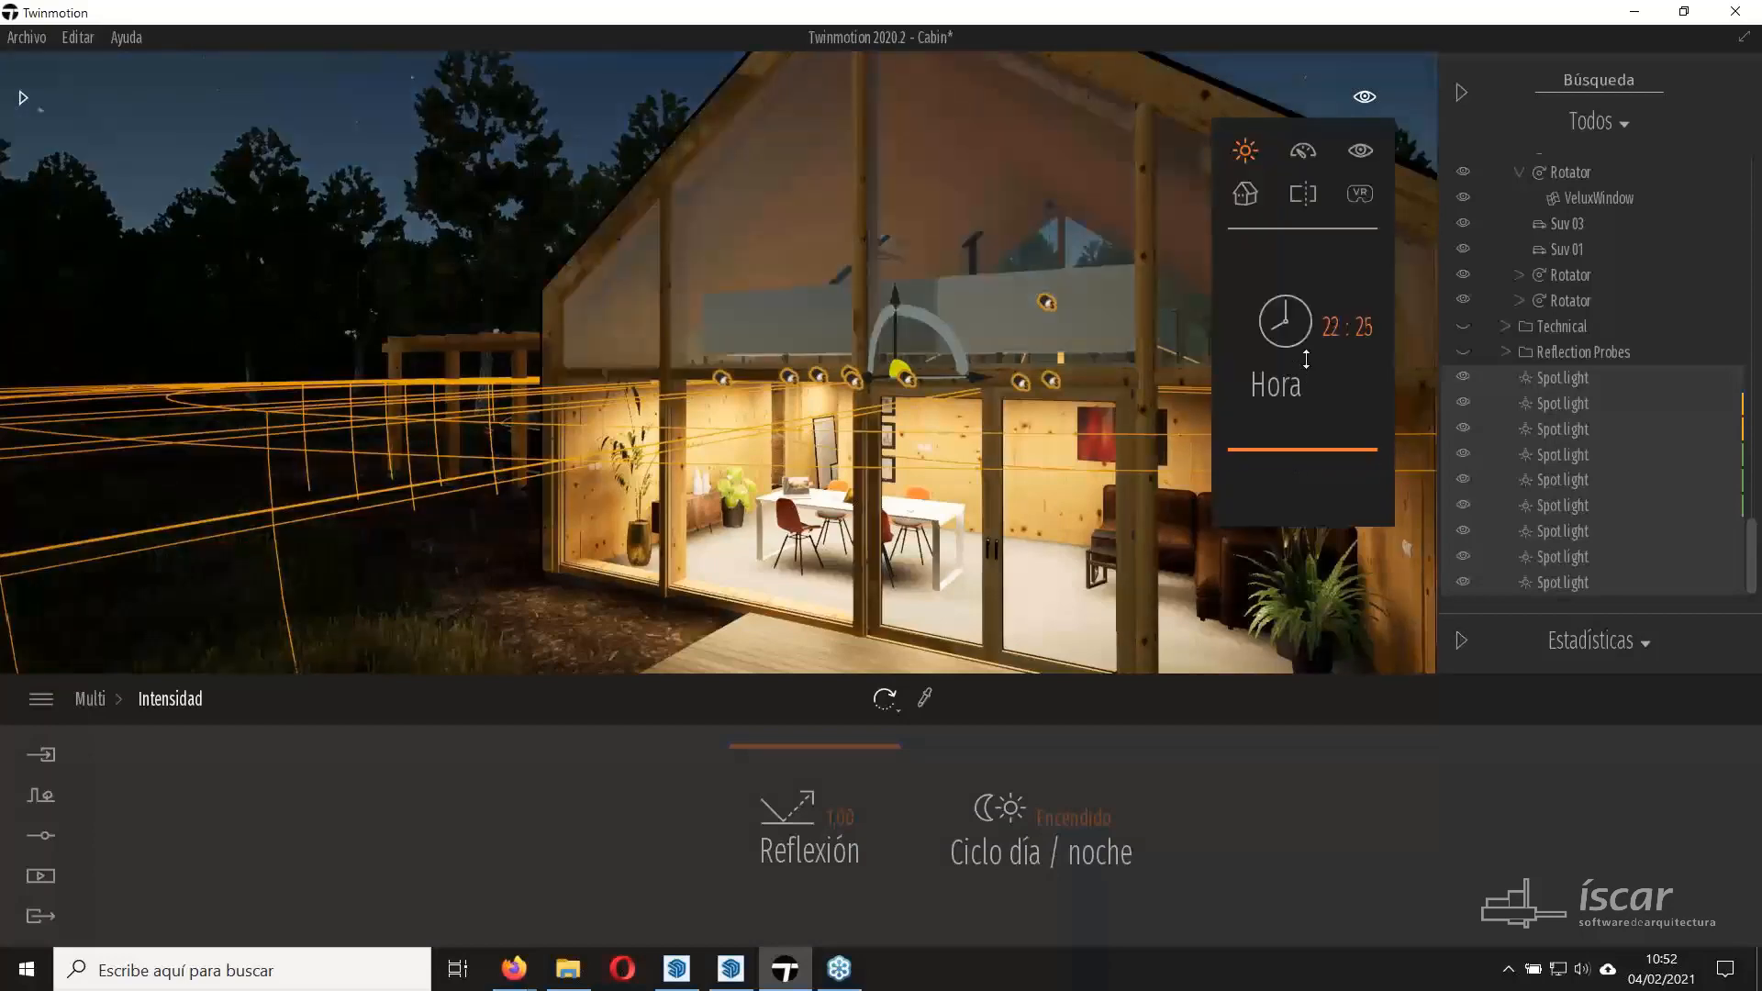
{"action": "left_click", "coordinate": [1307, 360]}
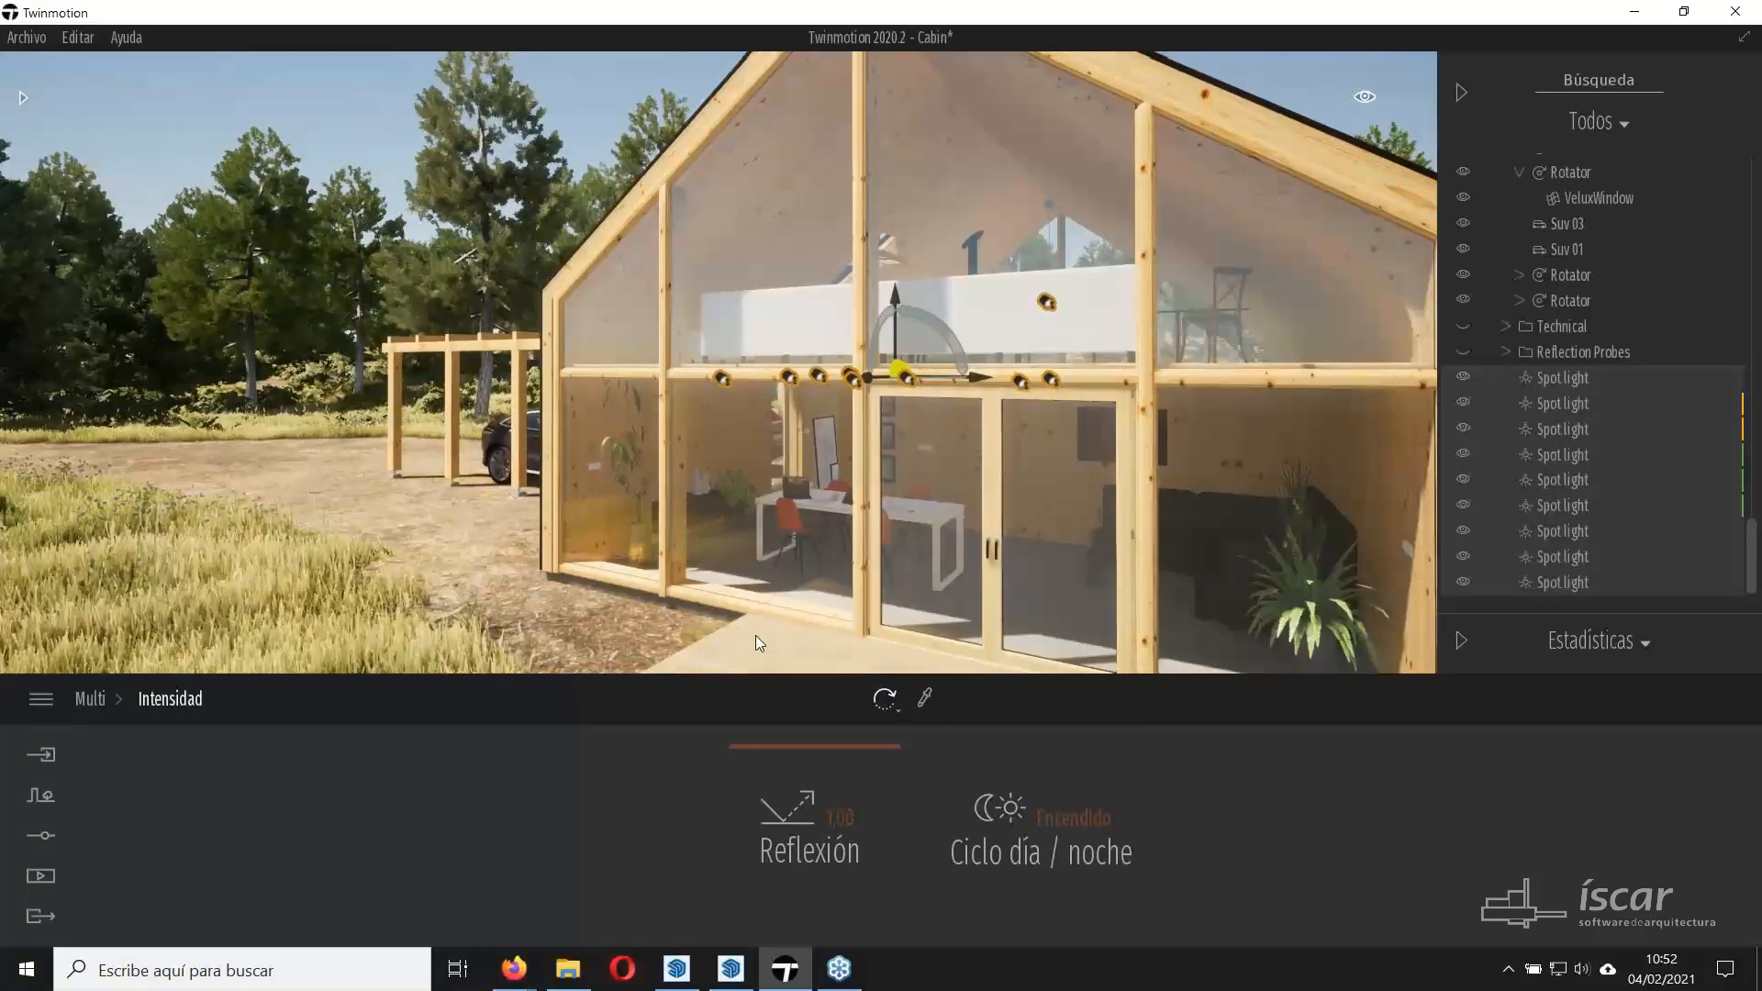
{"action": "left_click", "coordinate": [1365, 100]}
{"action": "left_click_drag", "start_coordinate": [1280, 381], "coordinate": [1276, 460]}
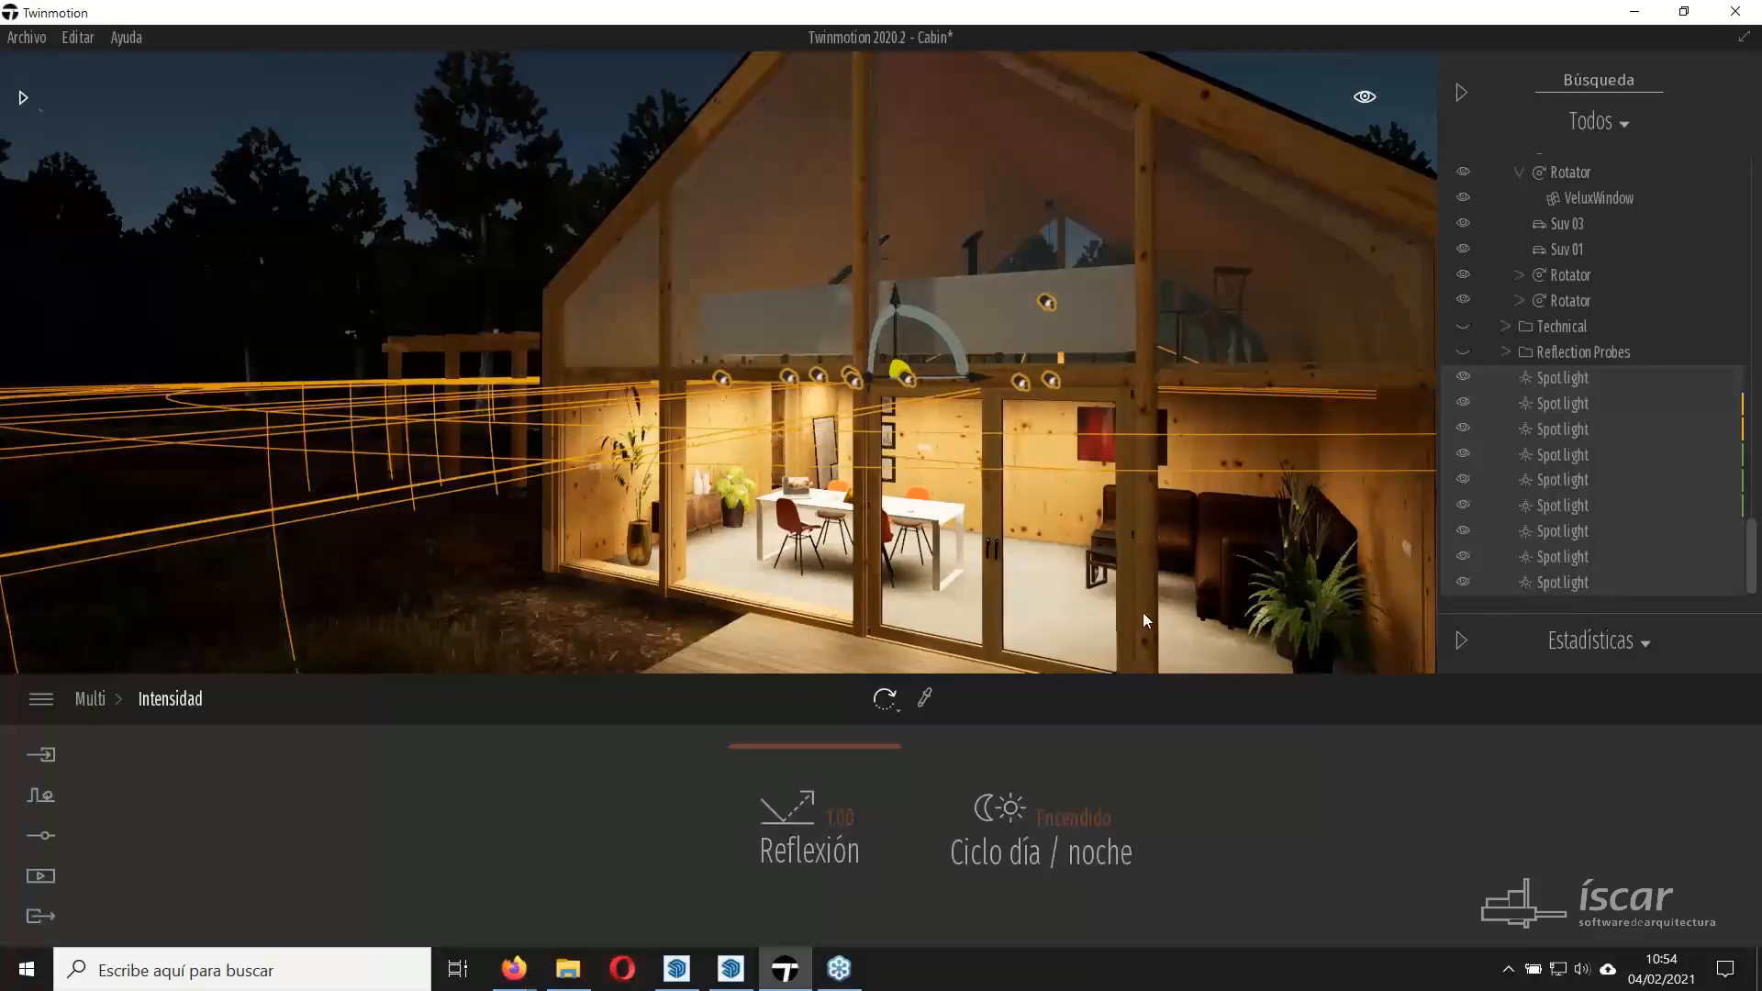
Open the project Calcomanias.tm from the 09 Usar Calcomanias folder without saving the Cabin project.
{"action": "left_click", "coordinate": [27, 41]}
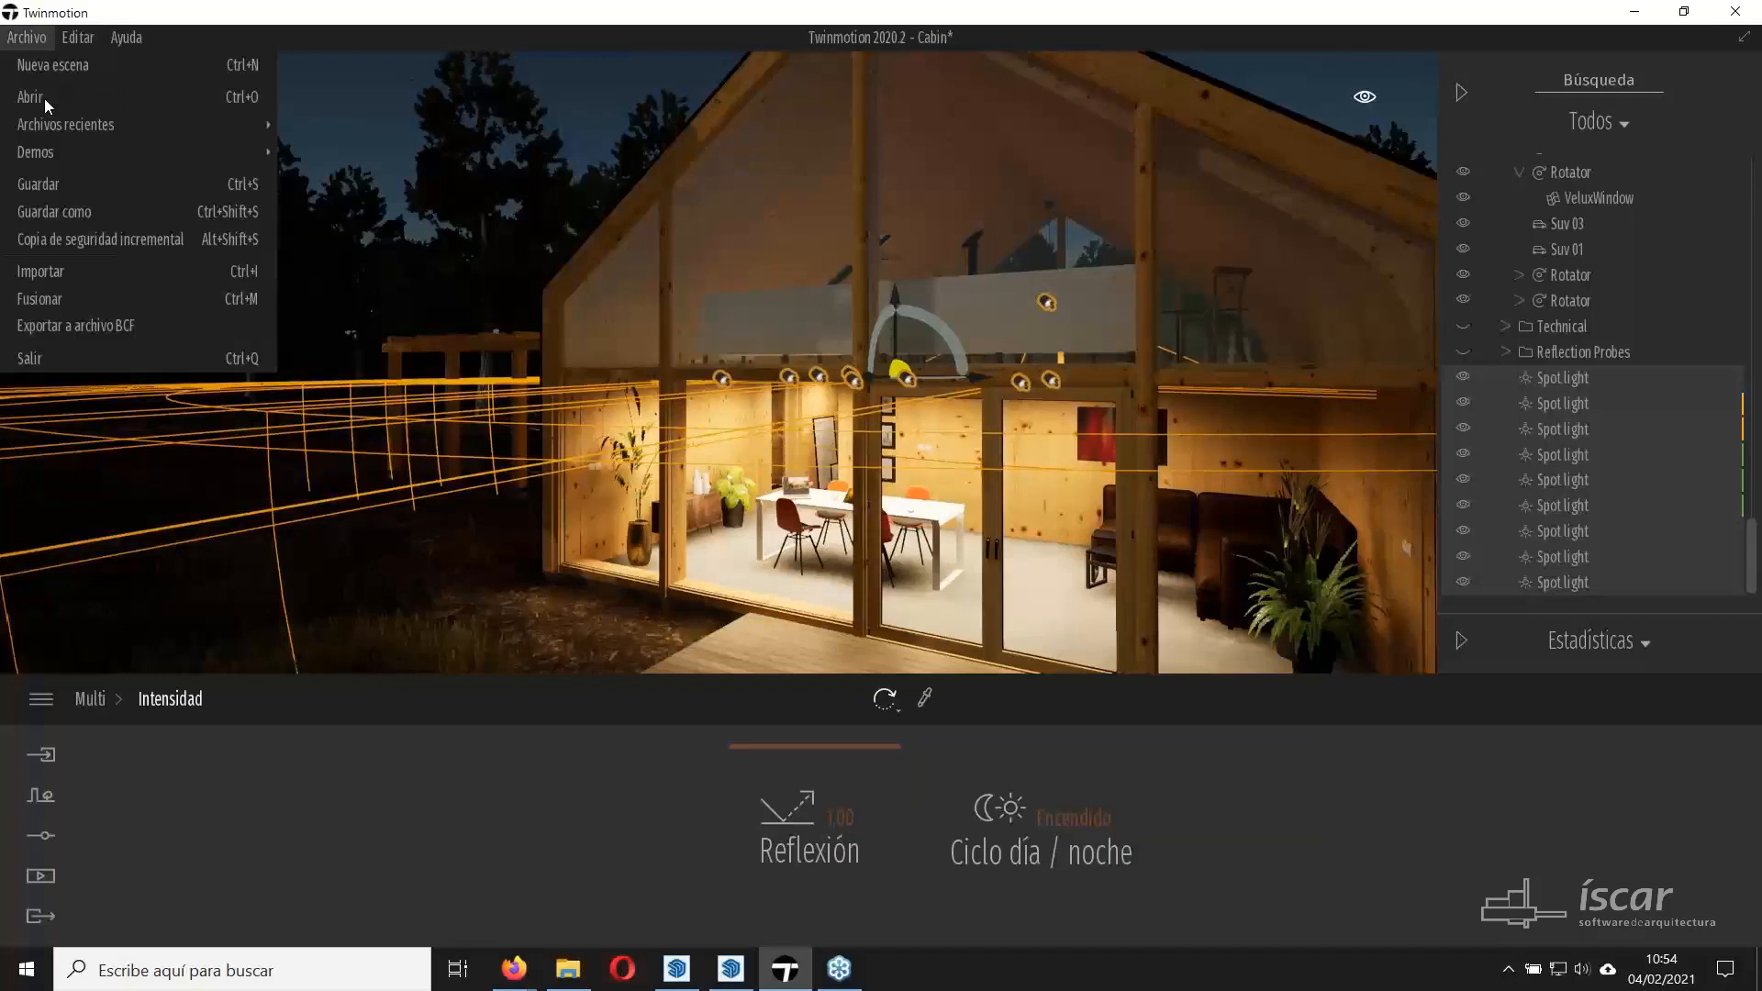
{"action": "left_click", "coordinate": [91, 97]}
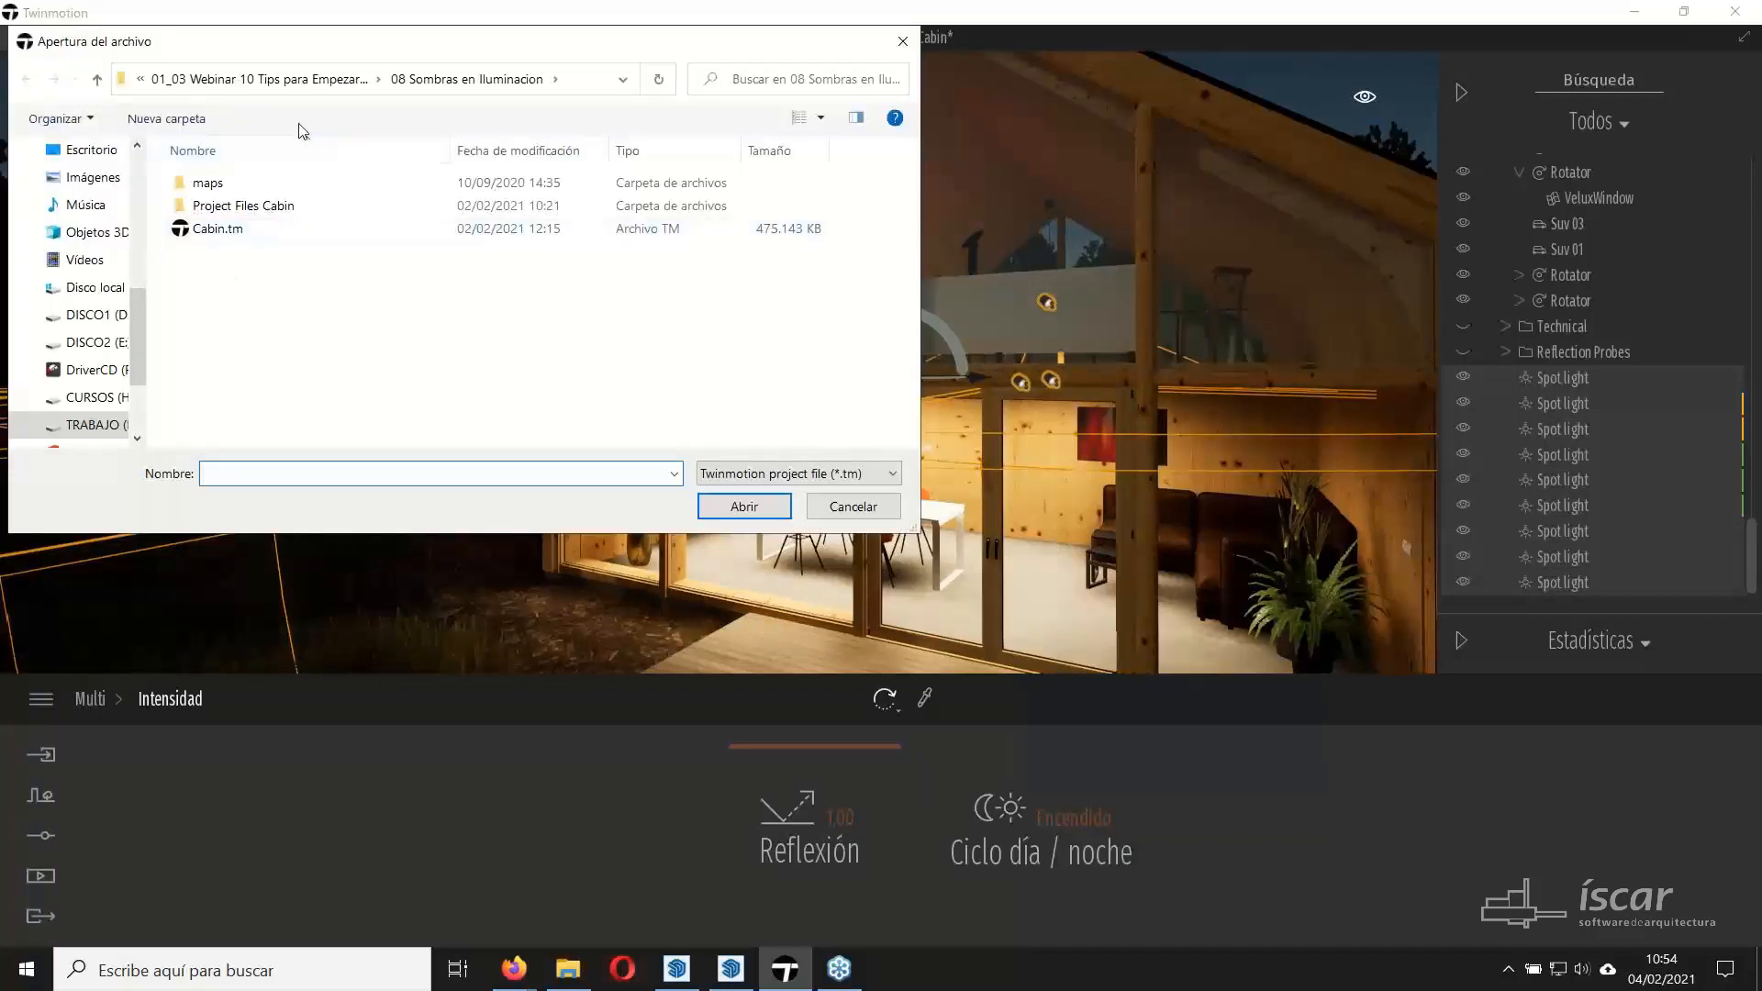
{"action": "left_click", "coordinate": [331, 79]}
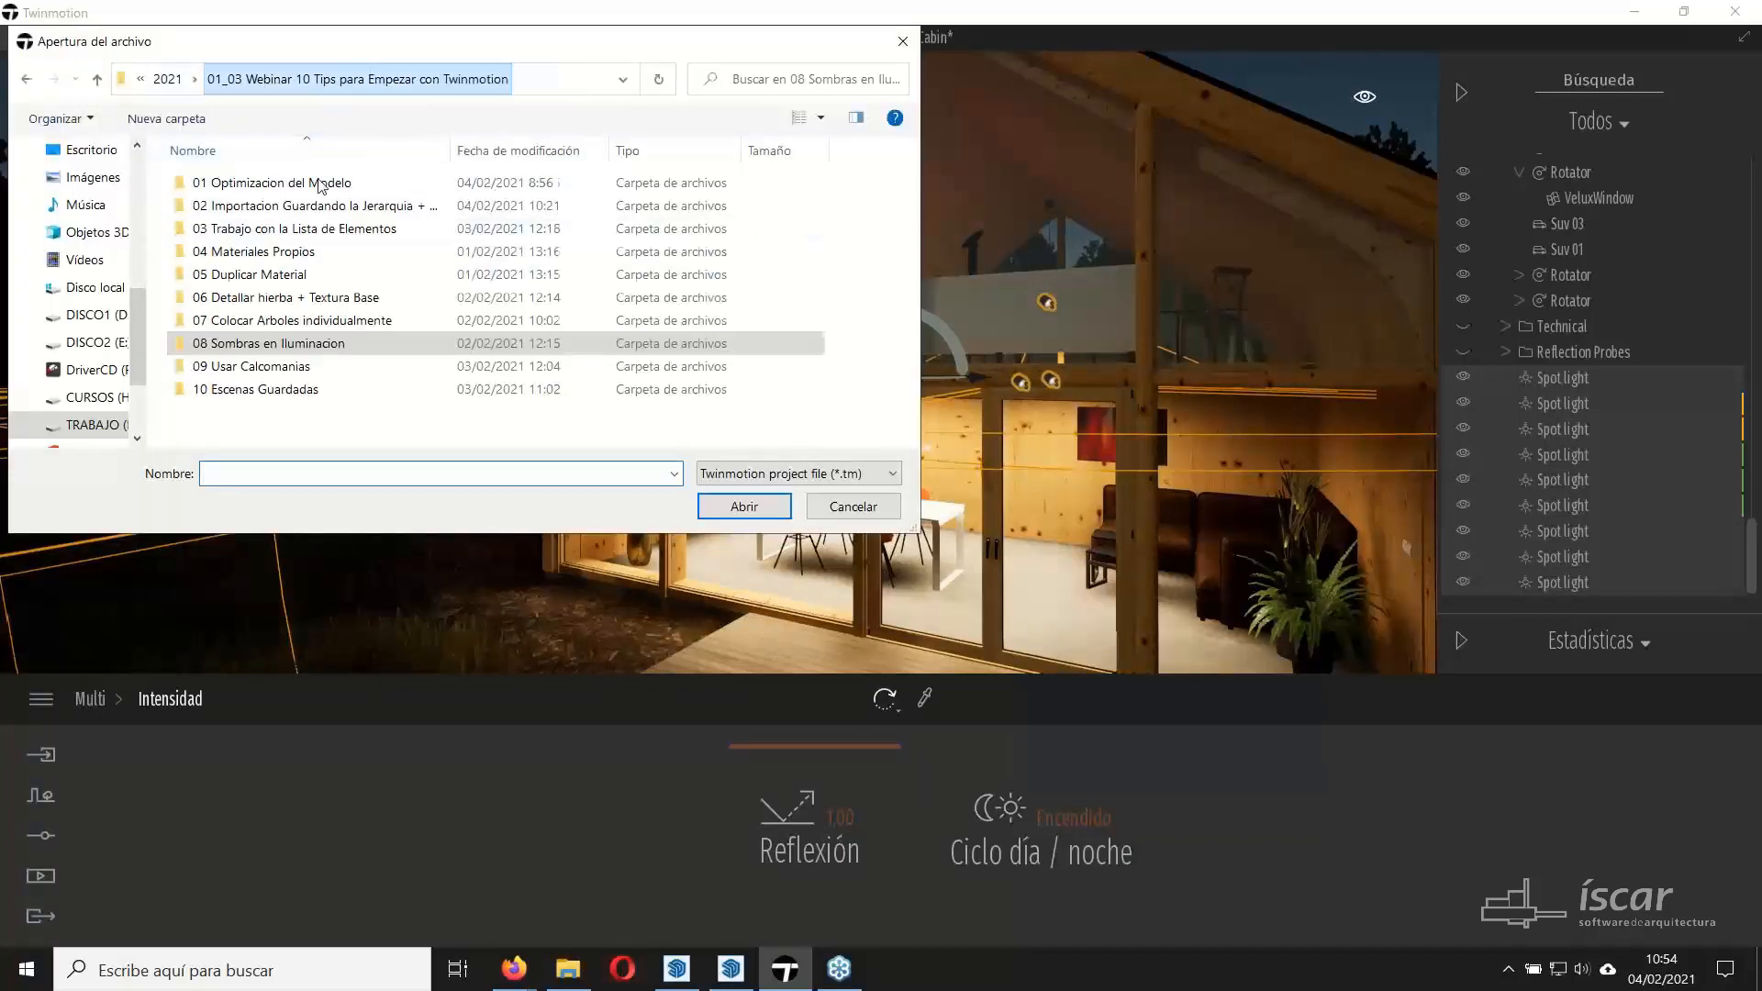
{"action": "double_click", "coordinate": [285, 371]}
{"action": "left_click", "coordinate": [225, 203]}
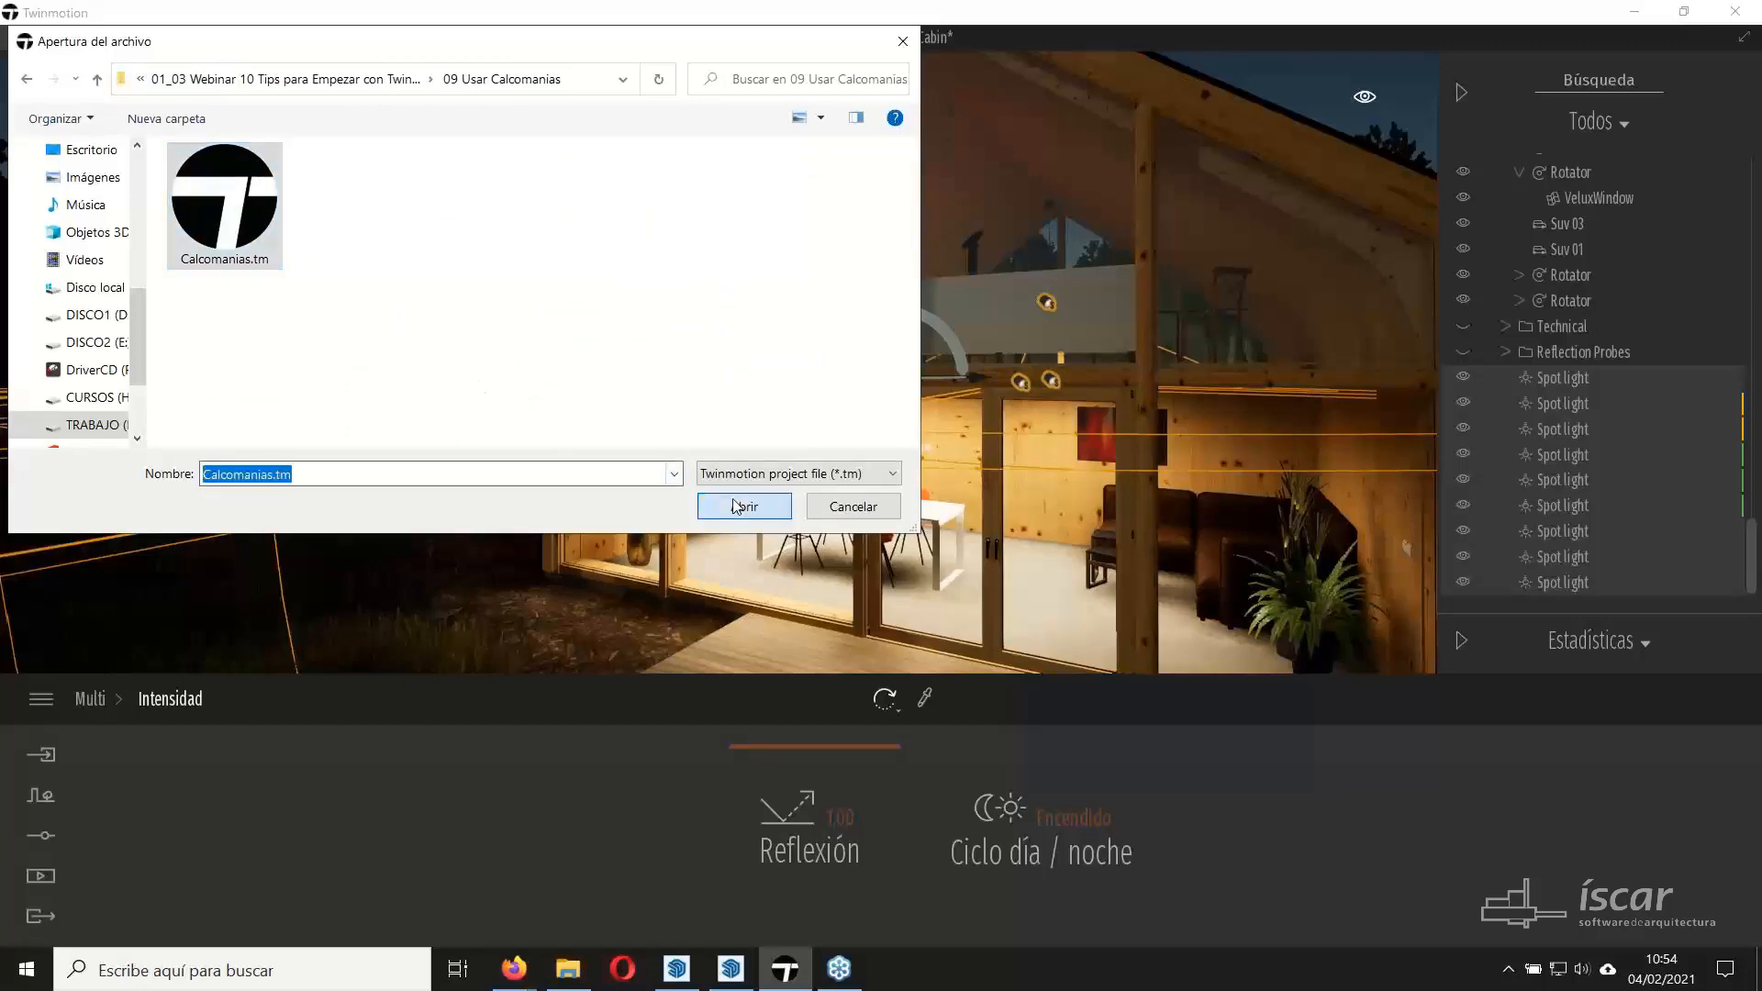
{"action": "left_click", "coordinate": [743, 507]}
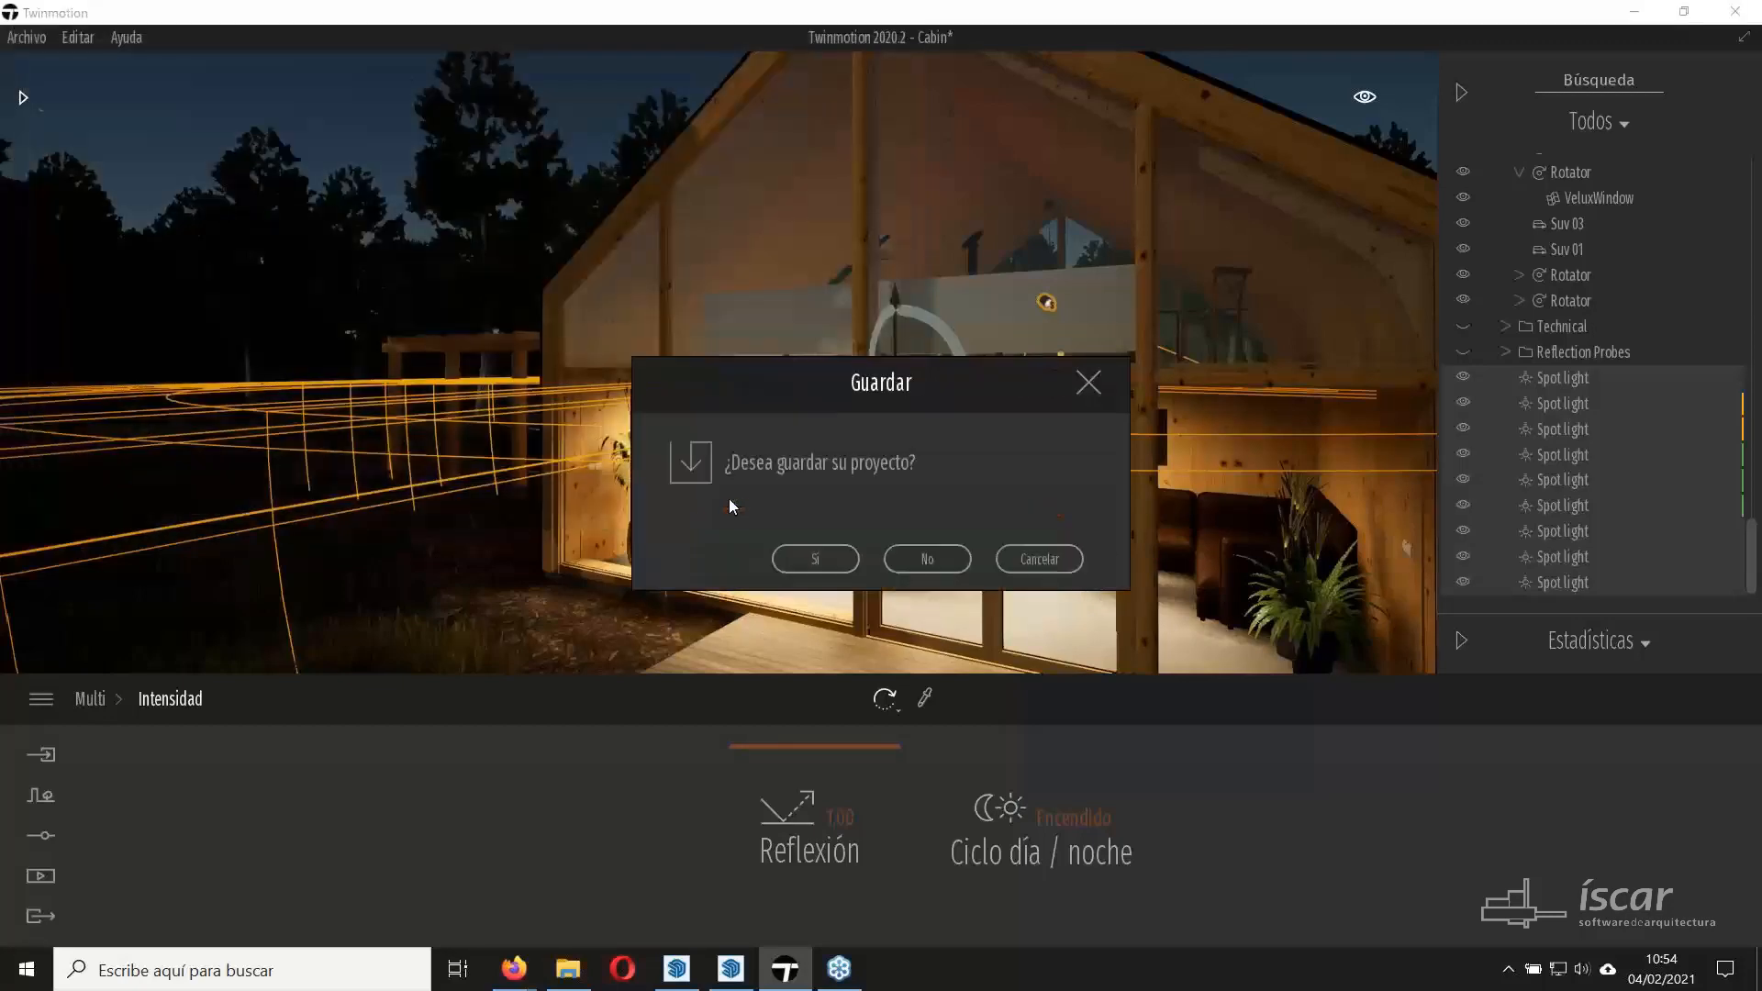
{"action": "left_click", "coordinate": [927, 558]}
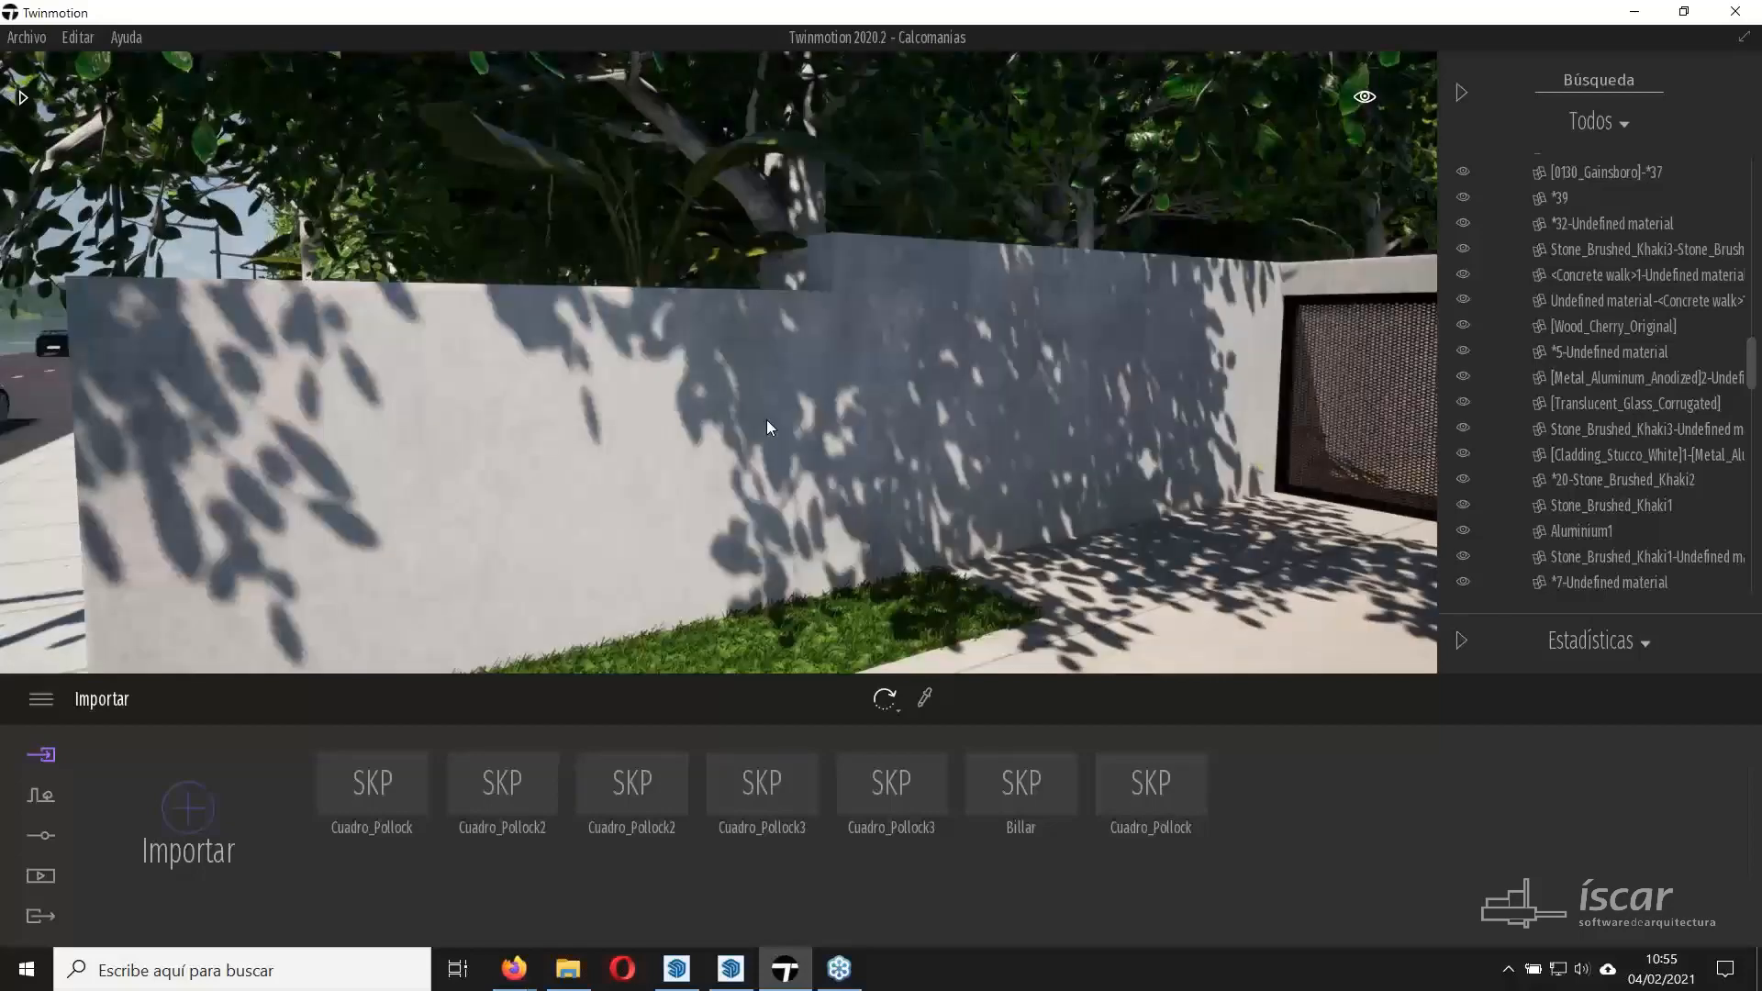
Examine the decals on the road surface, including the asphalt patch and the cracks near the zebra crossing.
{"action": "right_click_drag", "start_coordinate": [768, 422], "coordinate": [92, 401]}
{"action": "key", "text": "w"}
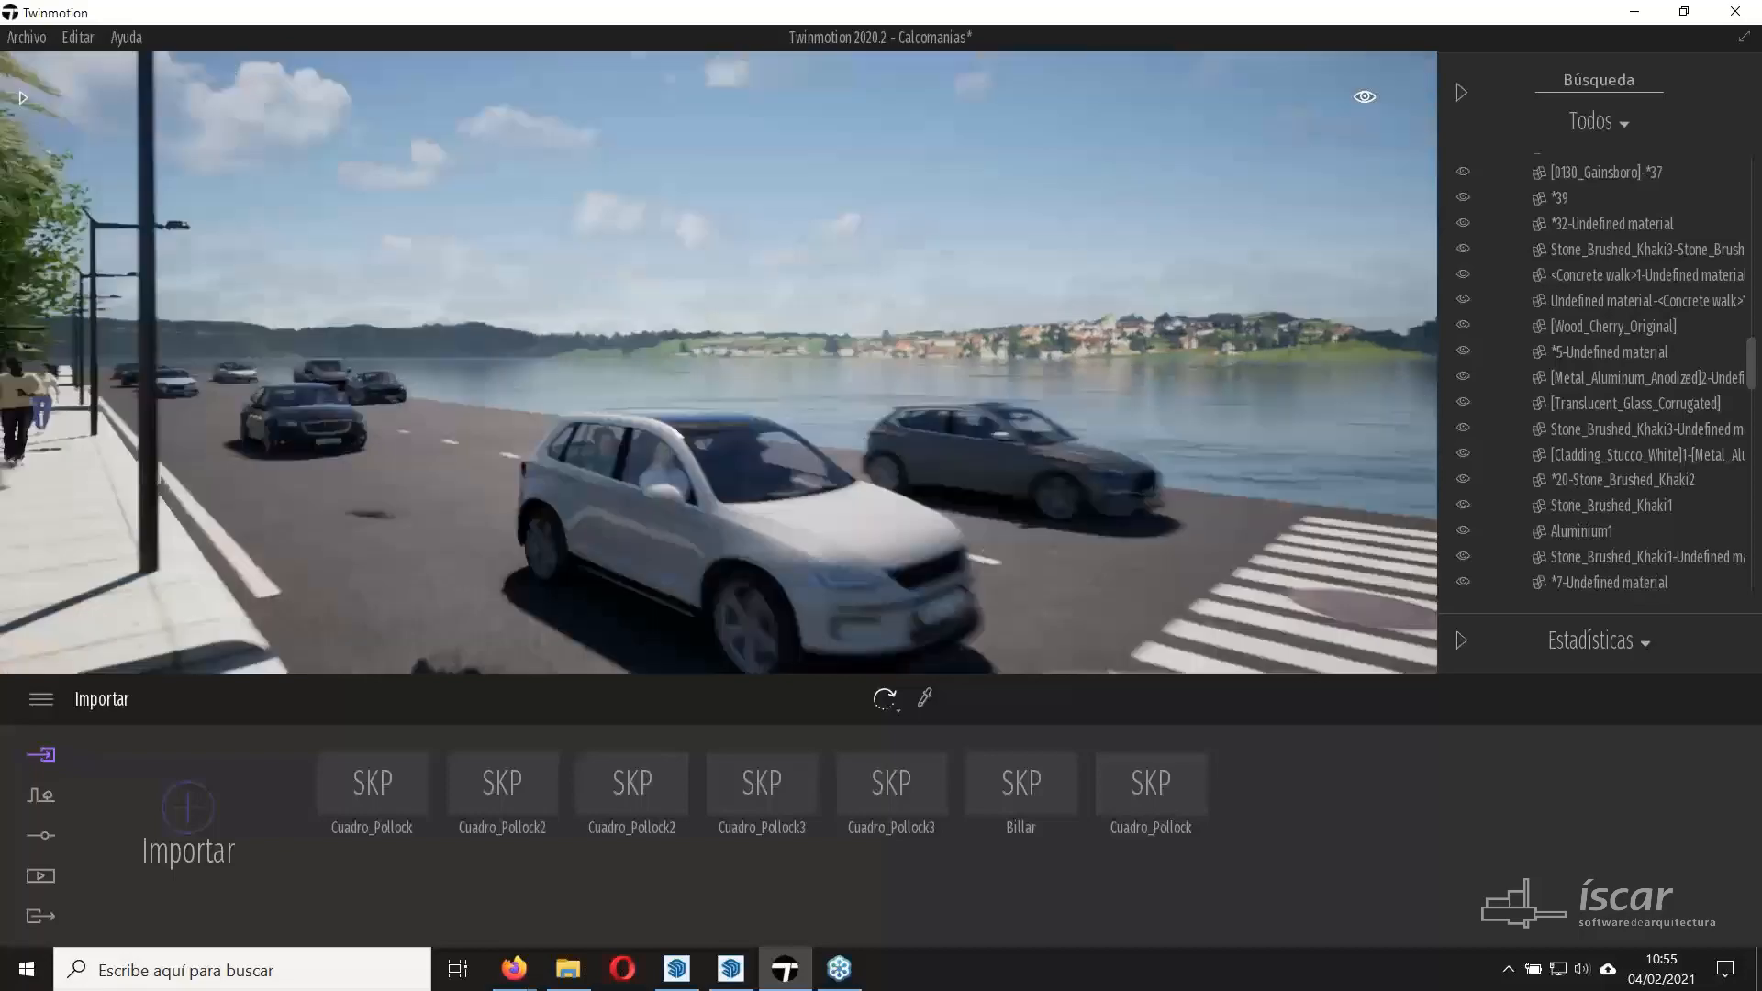
{"action": "key", "text": "w"}
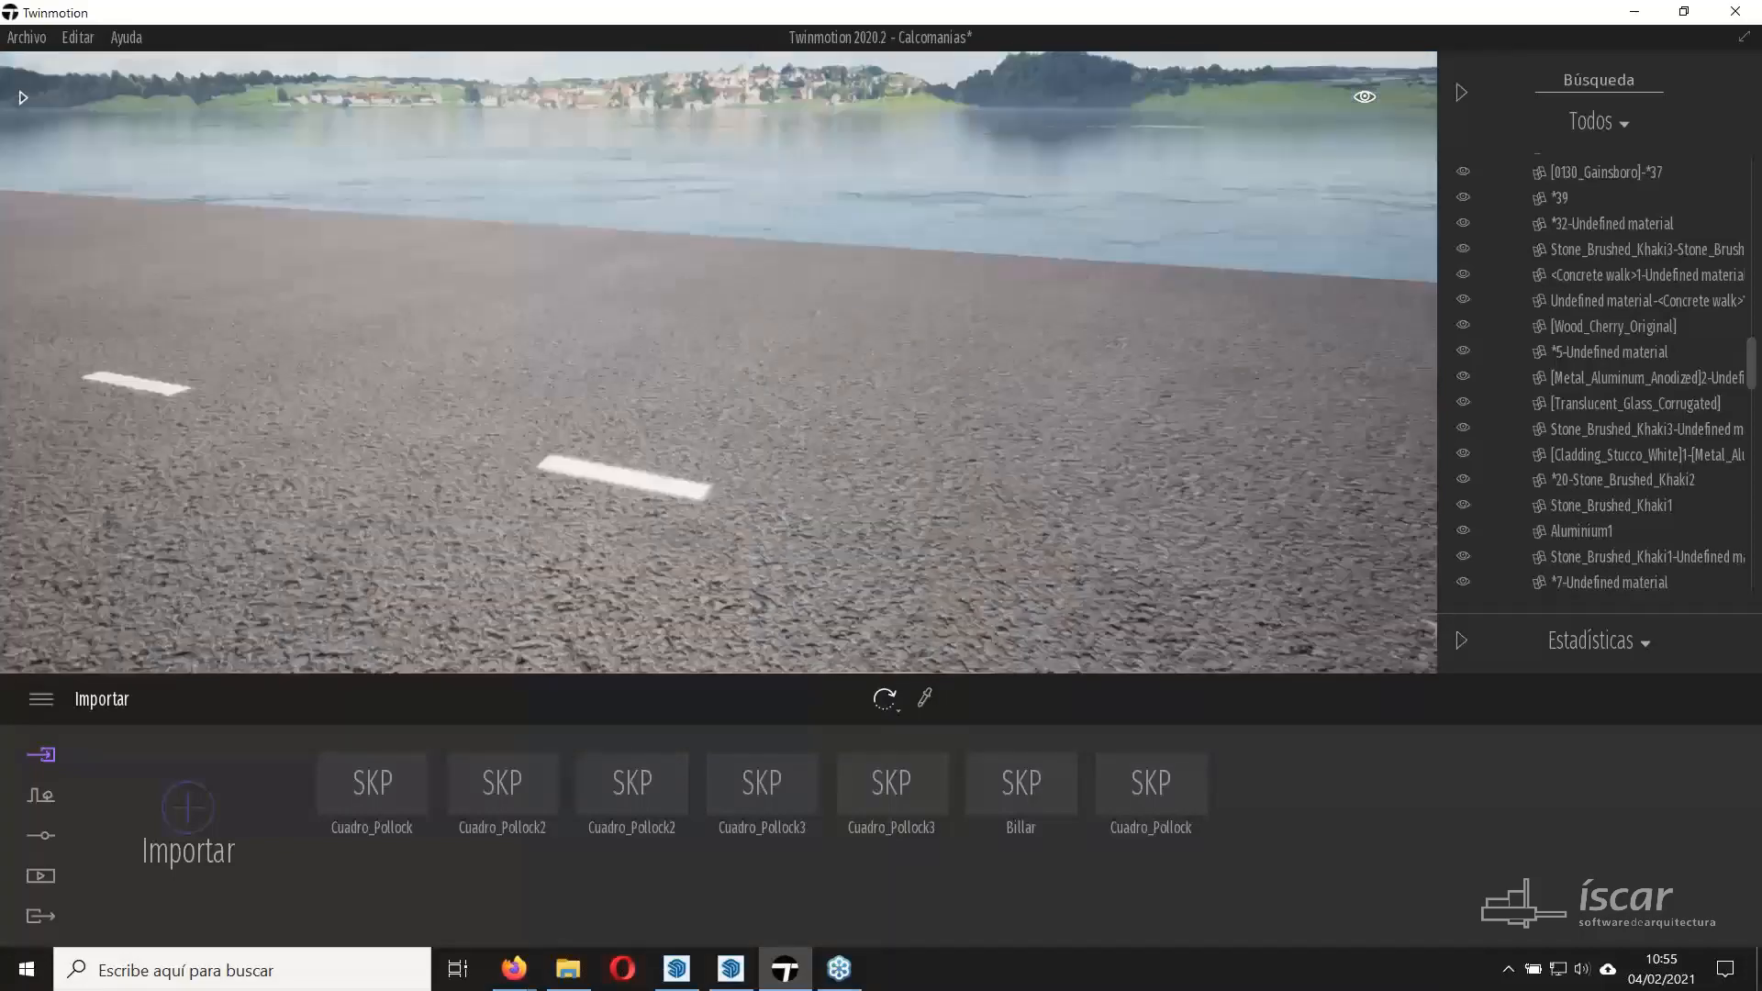
{"action": "key", "text": "s"}
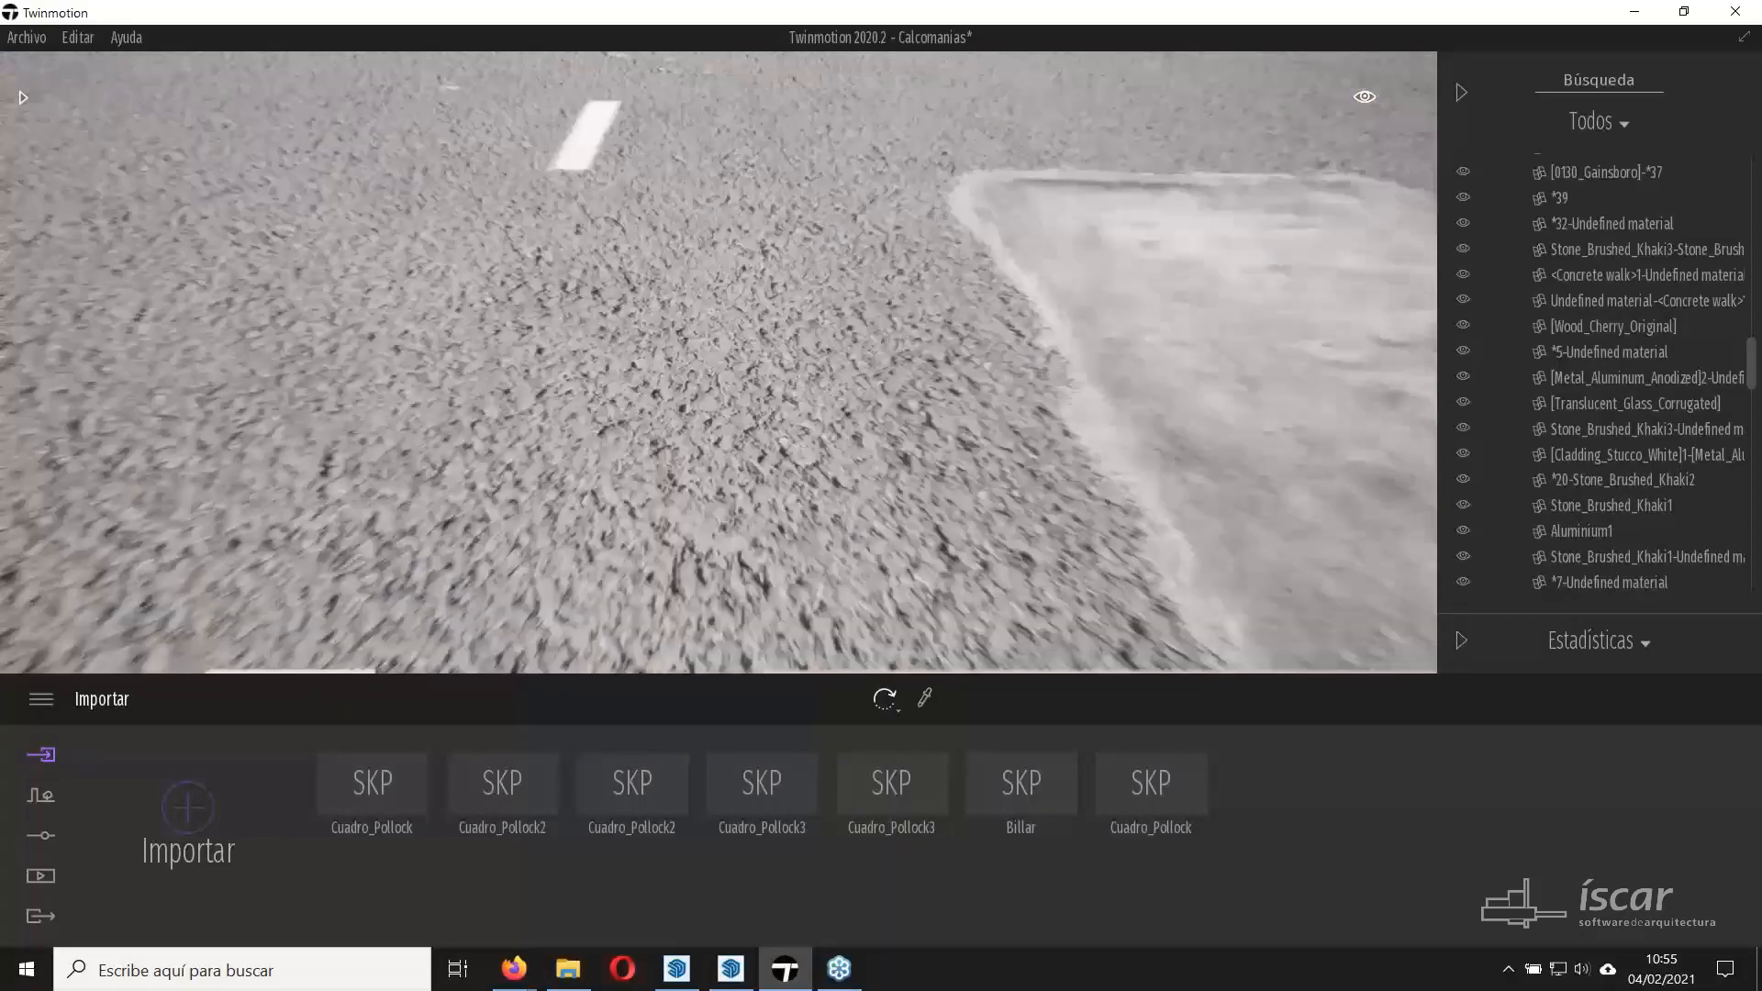
{"action": "key", "text": "s"}
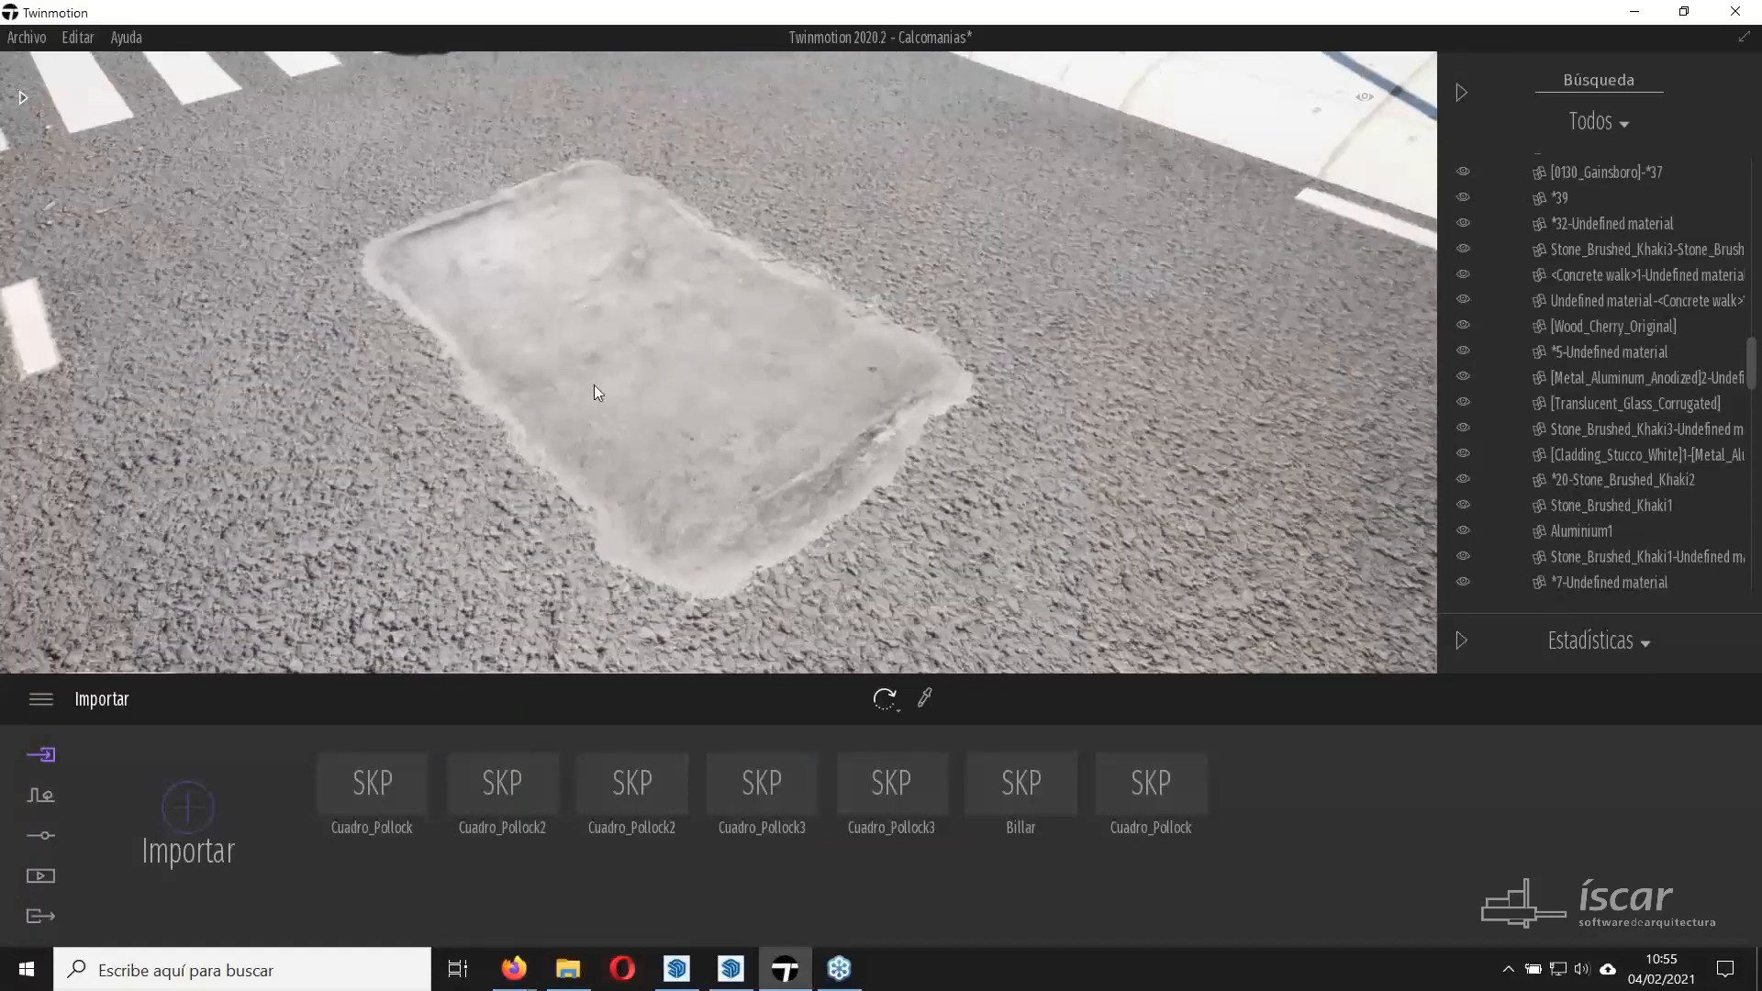
{"action": "right_click_drag", "start_coordinate": [624, 362], "coordinate": [863, 625]}
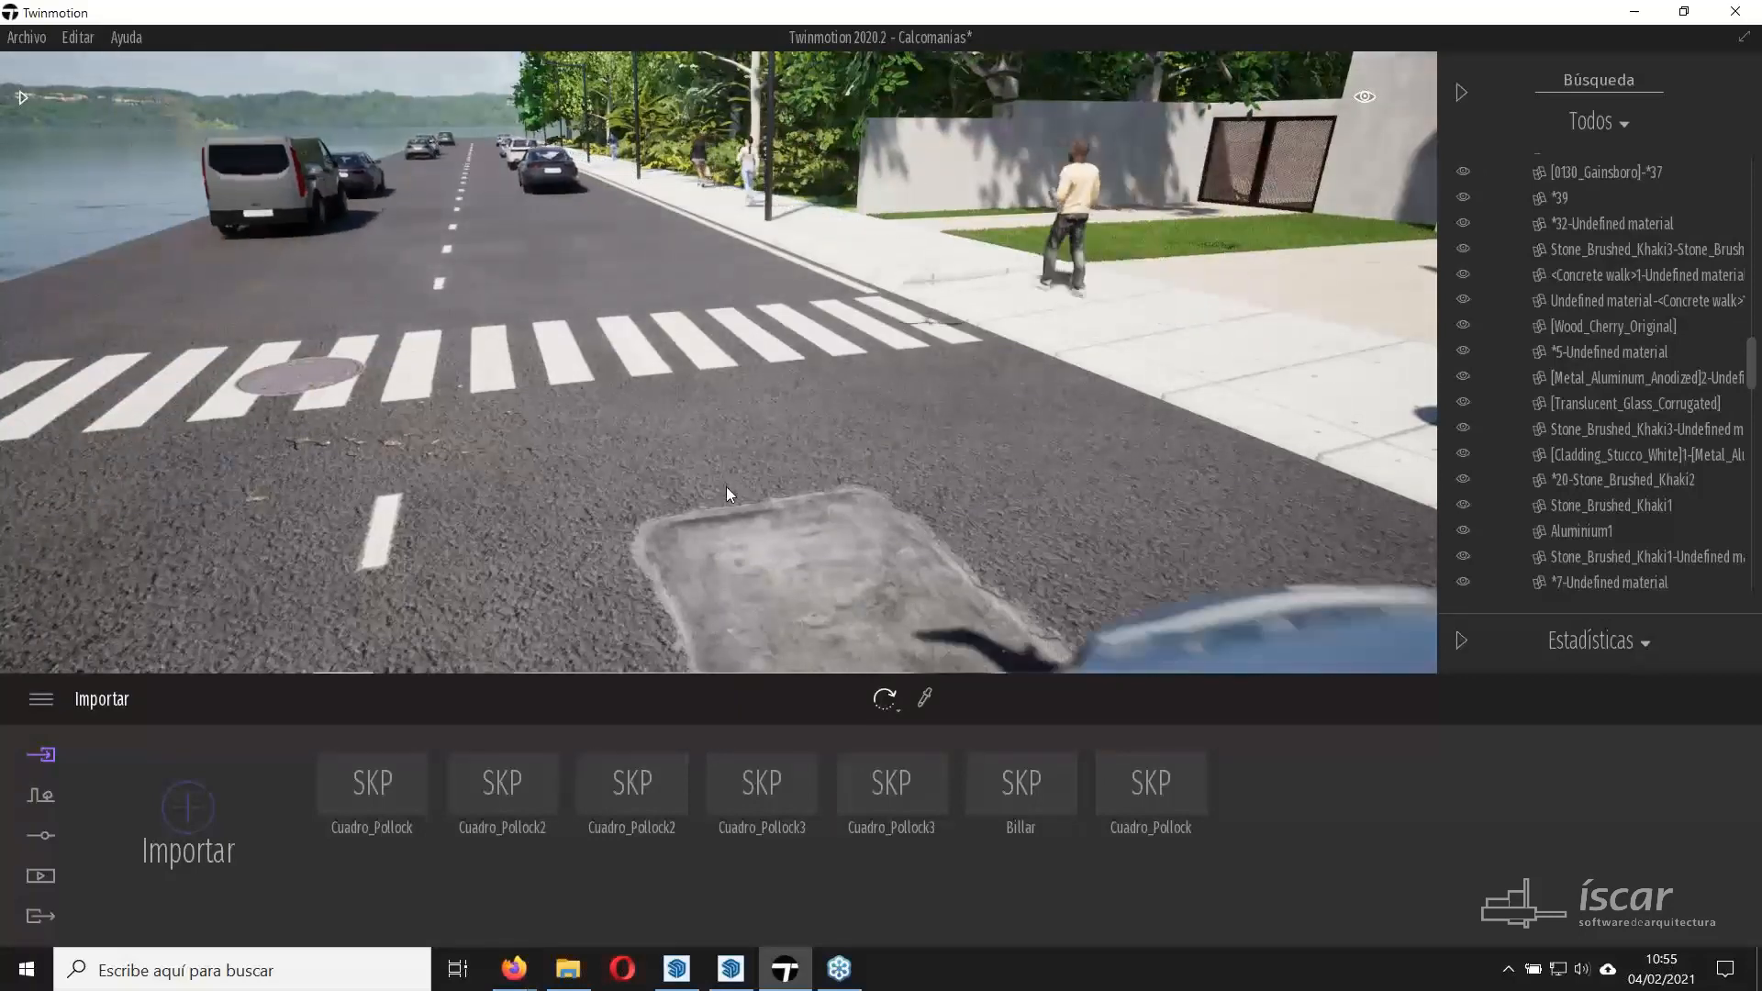
{"action": "right_click_drag", "start_coordinate": [646, 522], "coordinate": [714, 530]}
{"action": "key", "text": "a"}
{"action": "key", "text": "w"}
{"action": "key", "text": "w"}
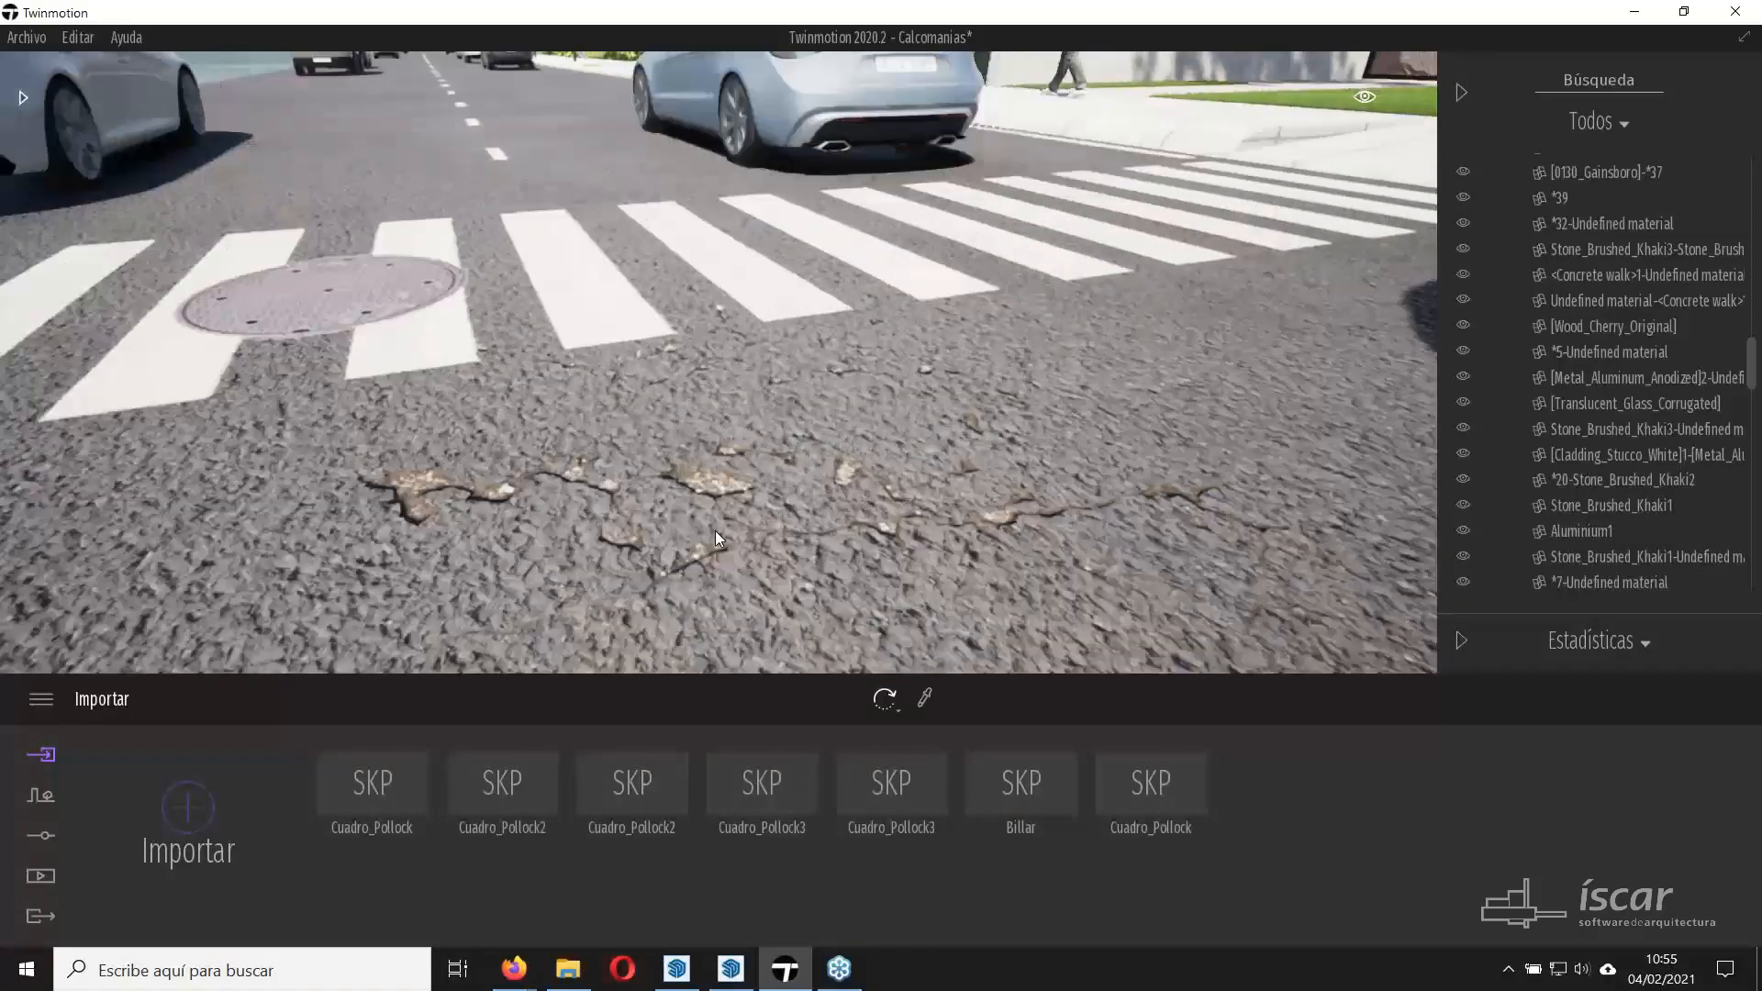
Filter the scene elements to Calcomanía, search for "road", and shift the Road damage 01 decal slightly on the asphalt.
{"action": "left_click", "coordinate": [1620, 120]}
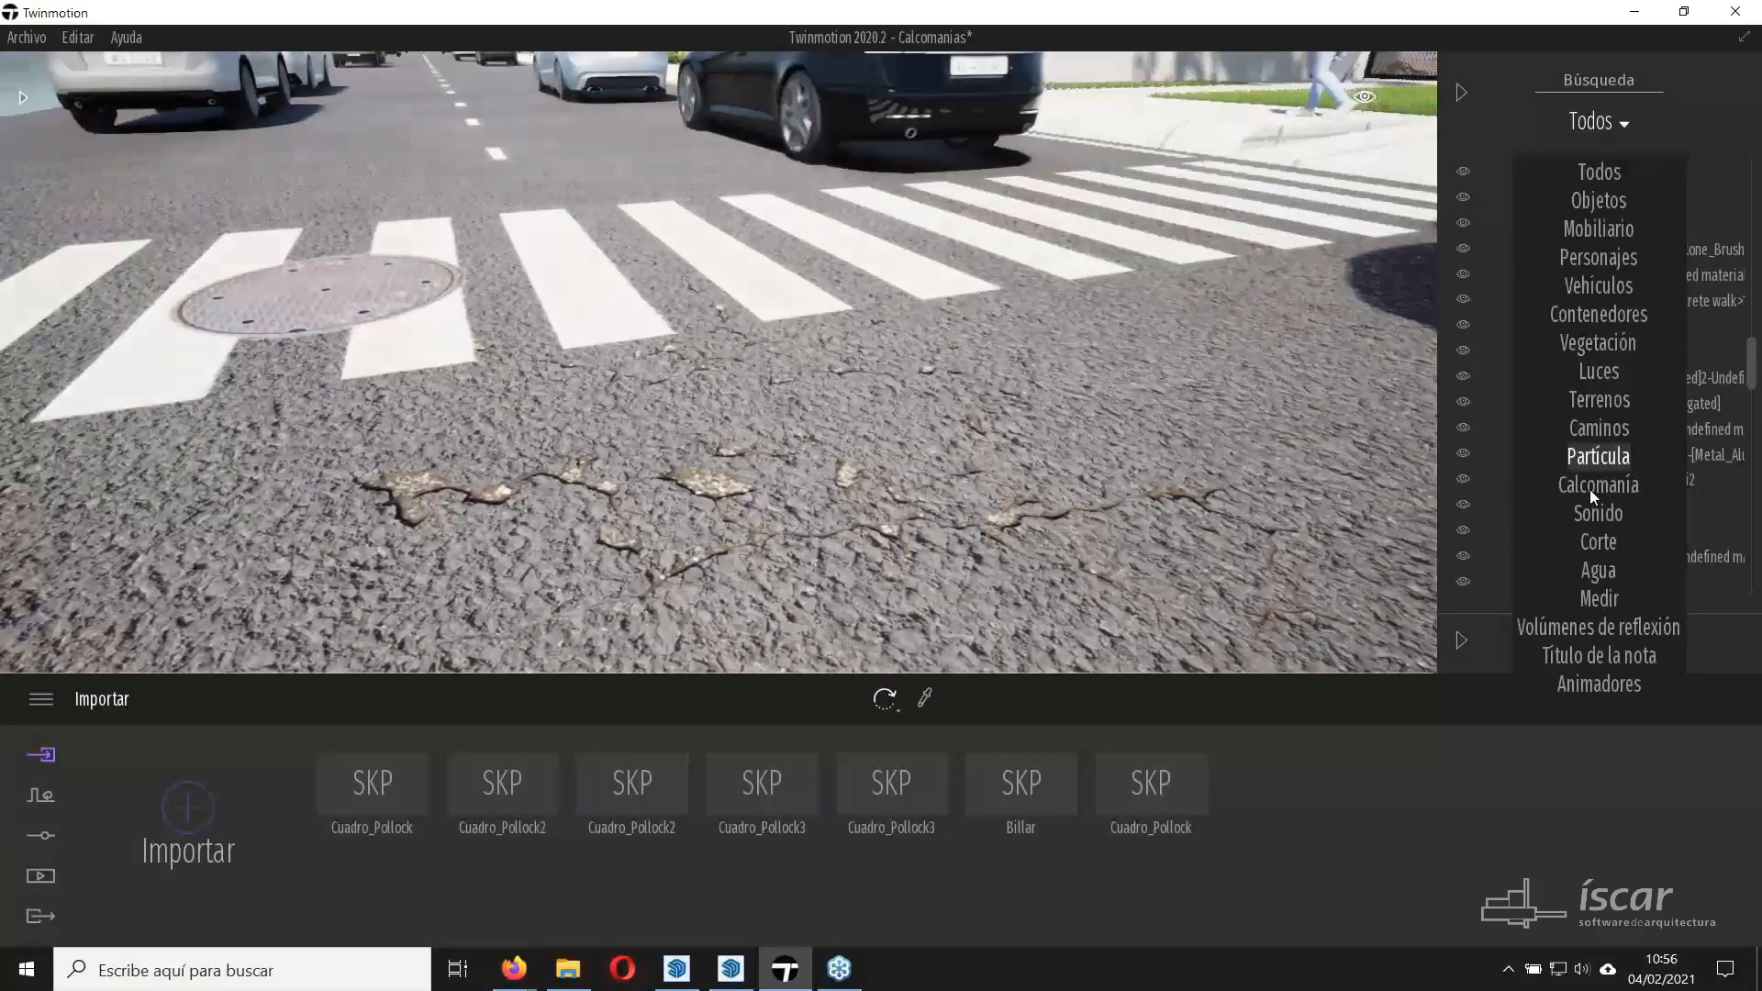
{"action": "left_click", "coordinate": [1635, 468]}
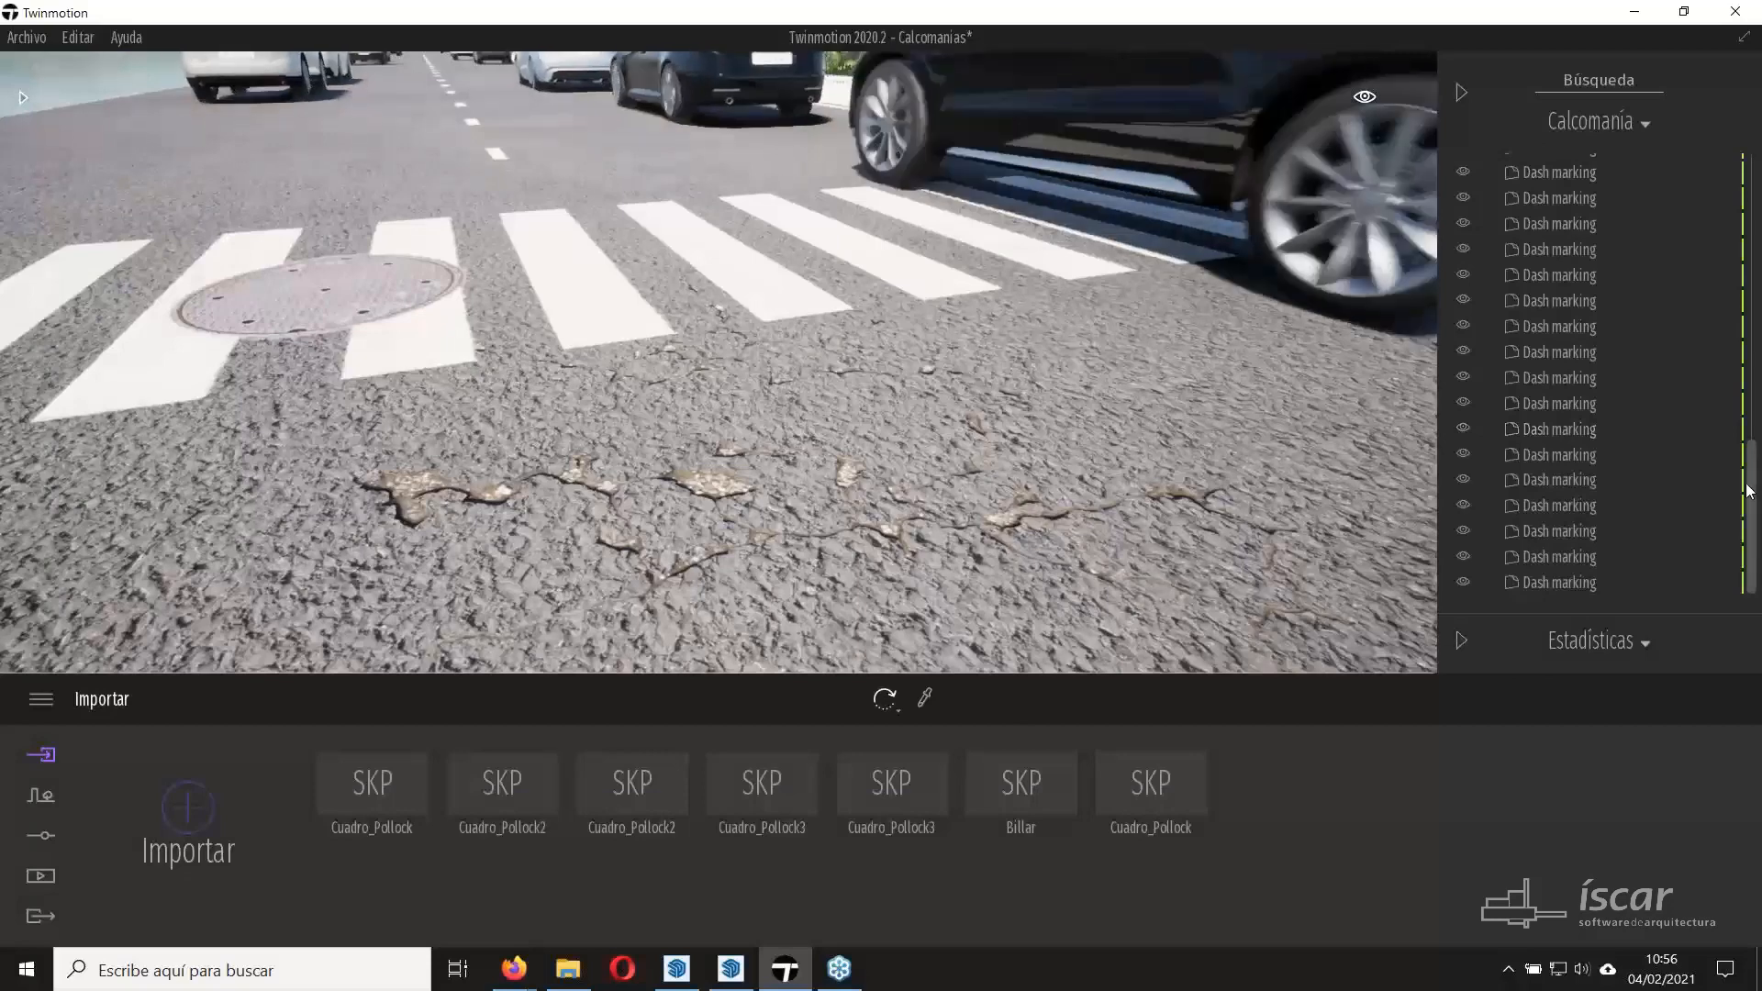
{"action": "left_click_drag", "start_coordinate": [1753, 381], "coordinate": [1754, 298]}
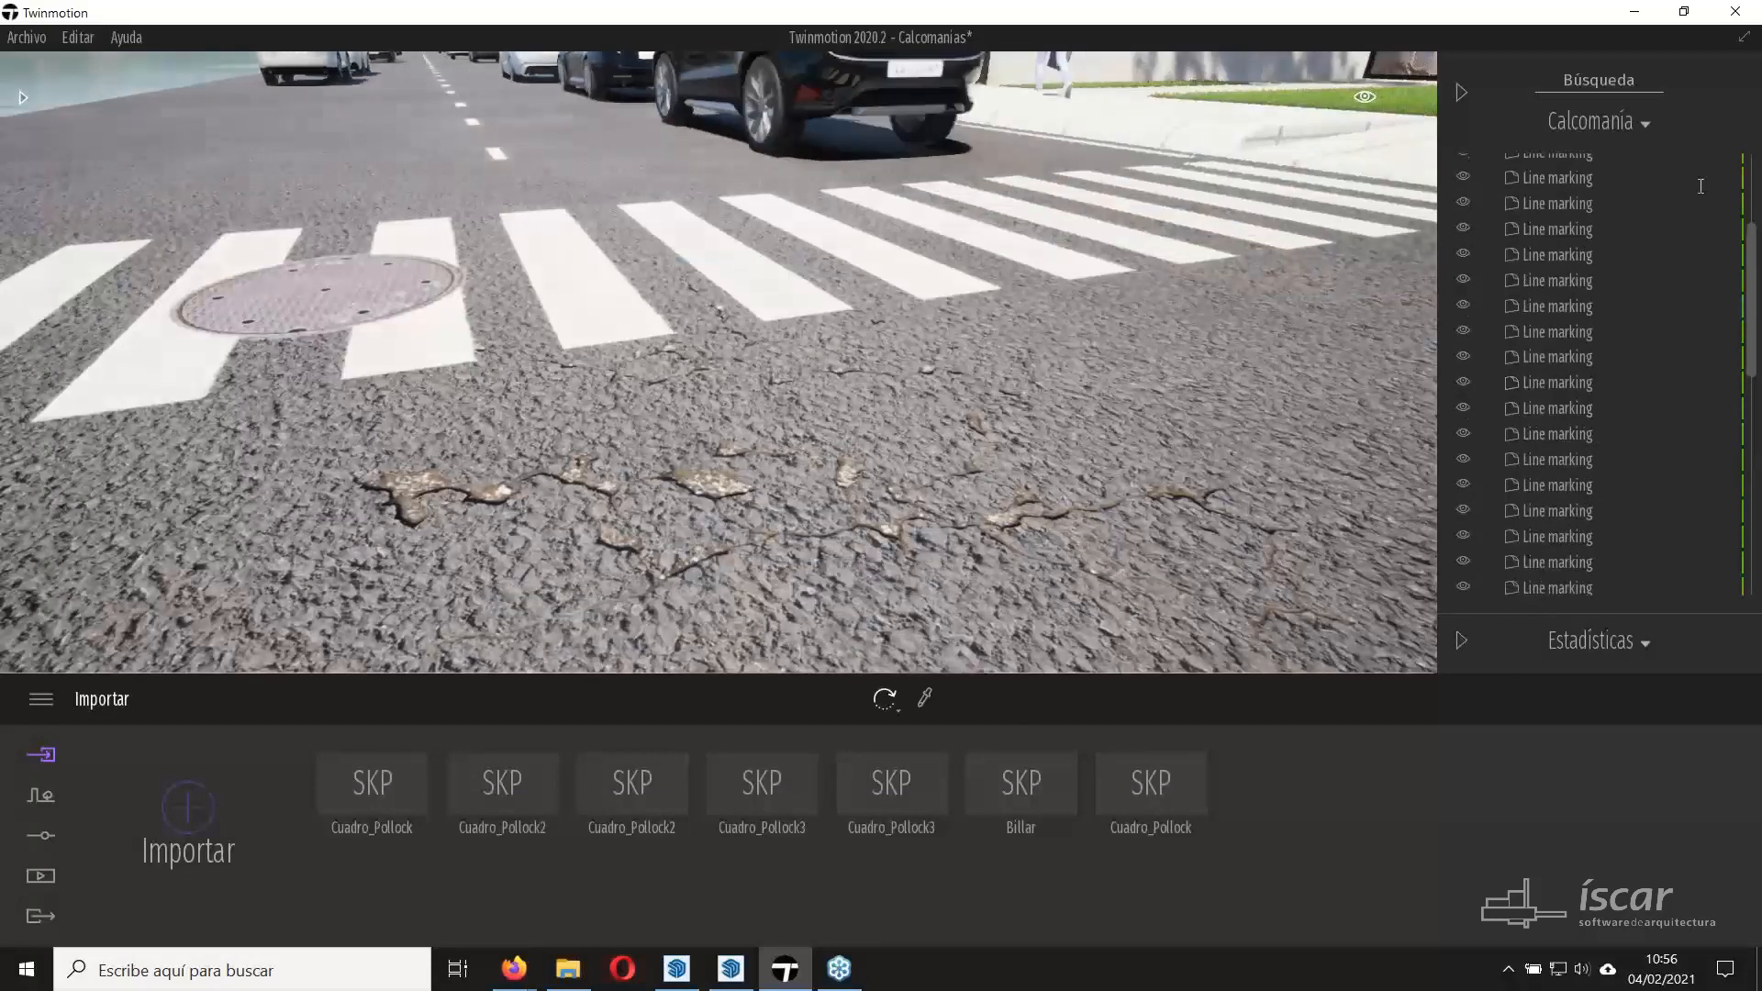
{"action": "type", "text": "road"}
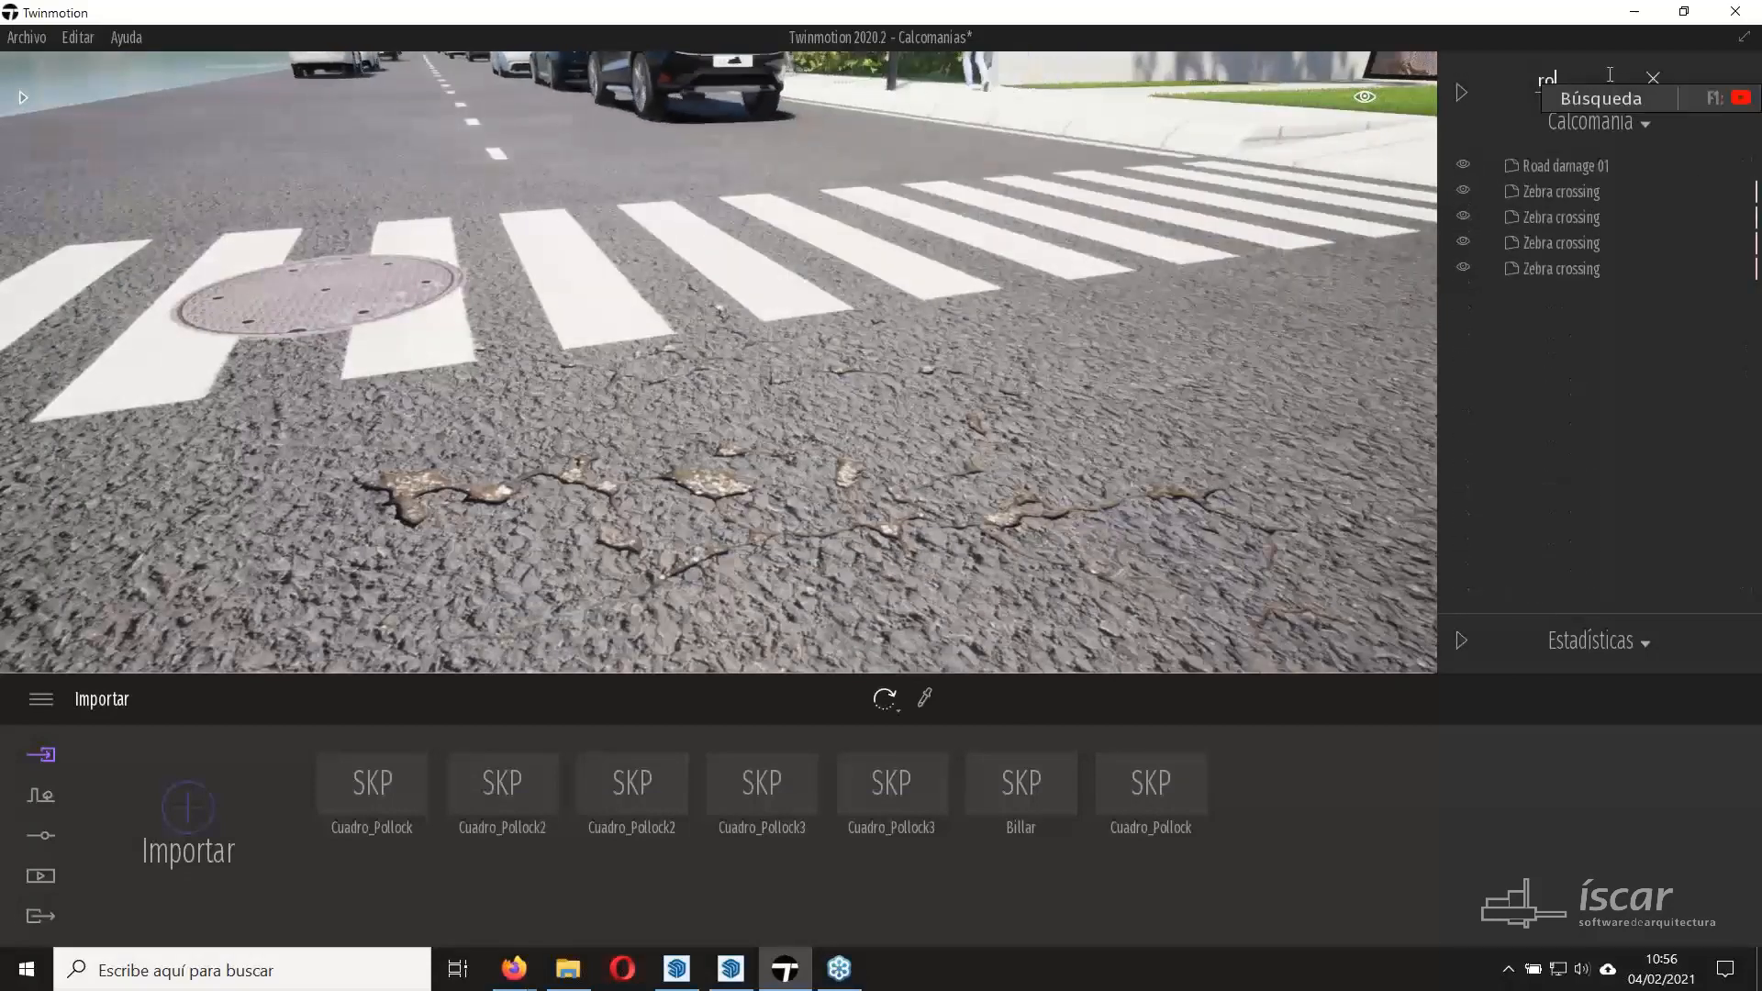
{"action": "left_click", "coordinate": [1545, 162]}
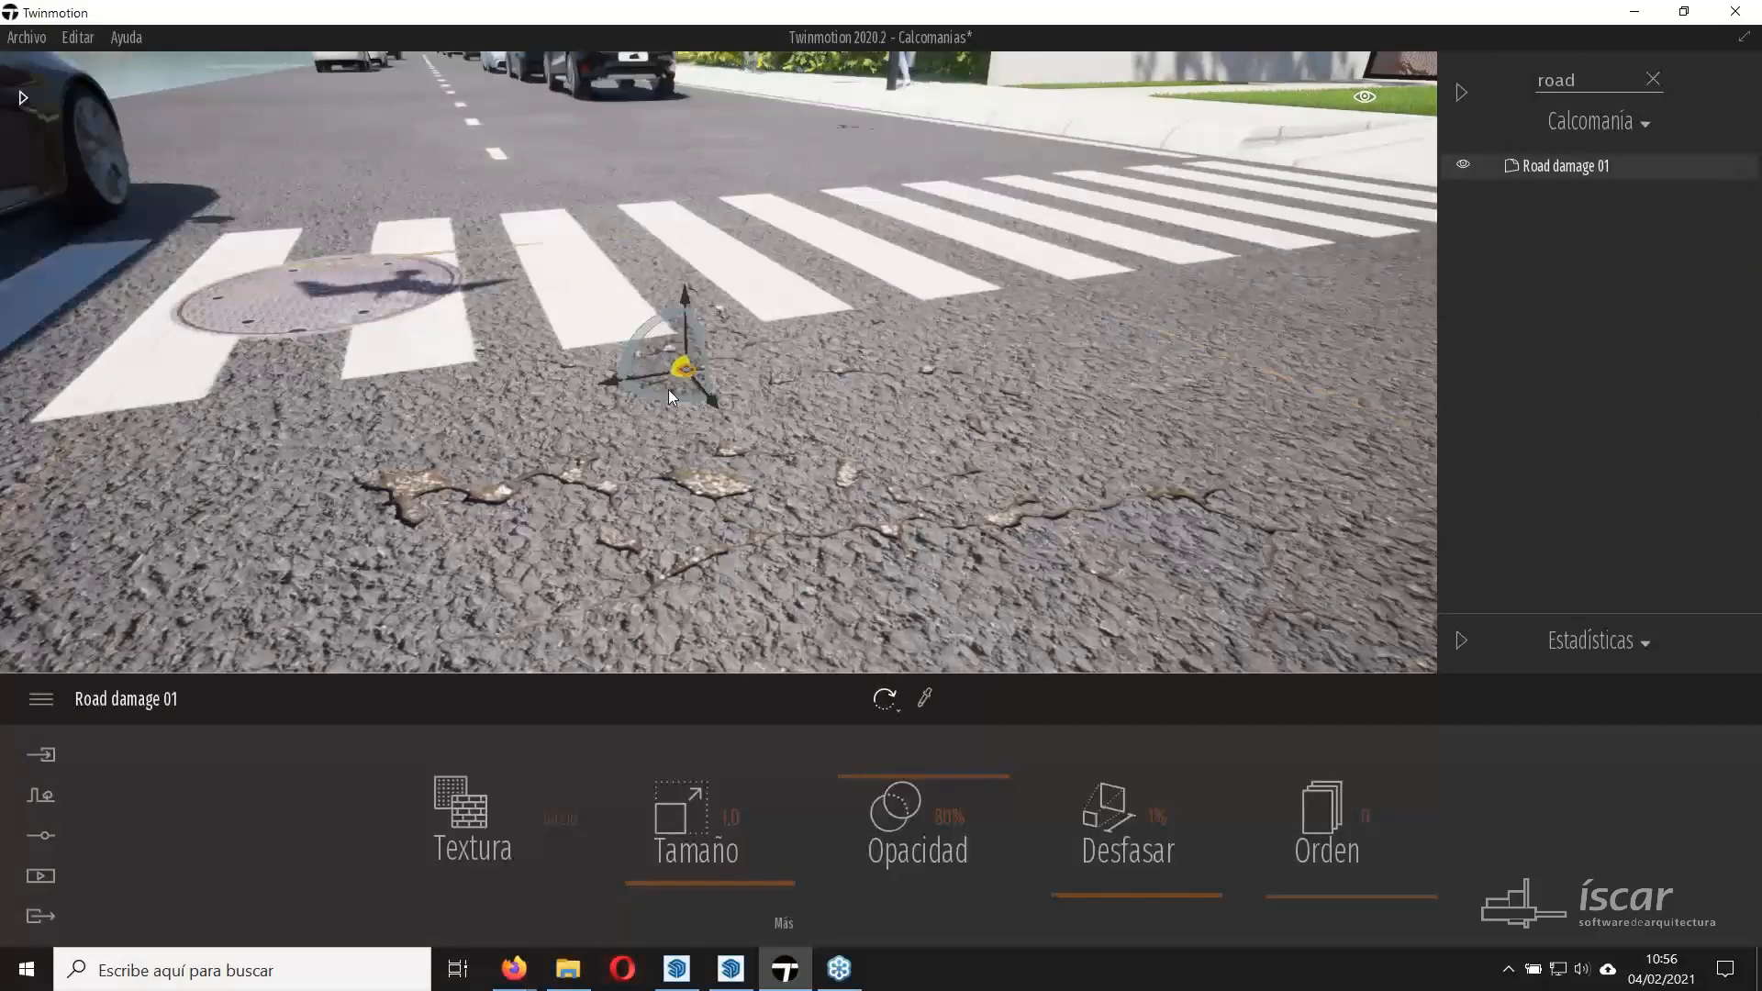
{"action": "mouse_move", "coordinate": [669, 387]}
{"action": "left_mouse_down"}
{"action": "mouse_move", "coordinate": [711, 411]}
{"action": "mouse_move", "coordinate": [828, 382]}
{"action": "mouse_move", "coordinate": [751, 413]}
{"action": "mouse_move", "coordinate": [615, 405]}
{"action": "mouse_move", "coordinate": [771, 405]}
{"action": "mouse_move", "coordinate": [697, 421]}
{"action": "mouse_move", "coordinate": [690, 401]}
{"action": "left_mouse_up"}
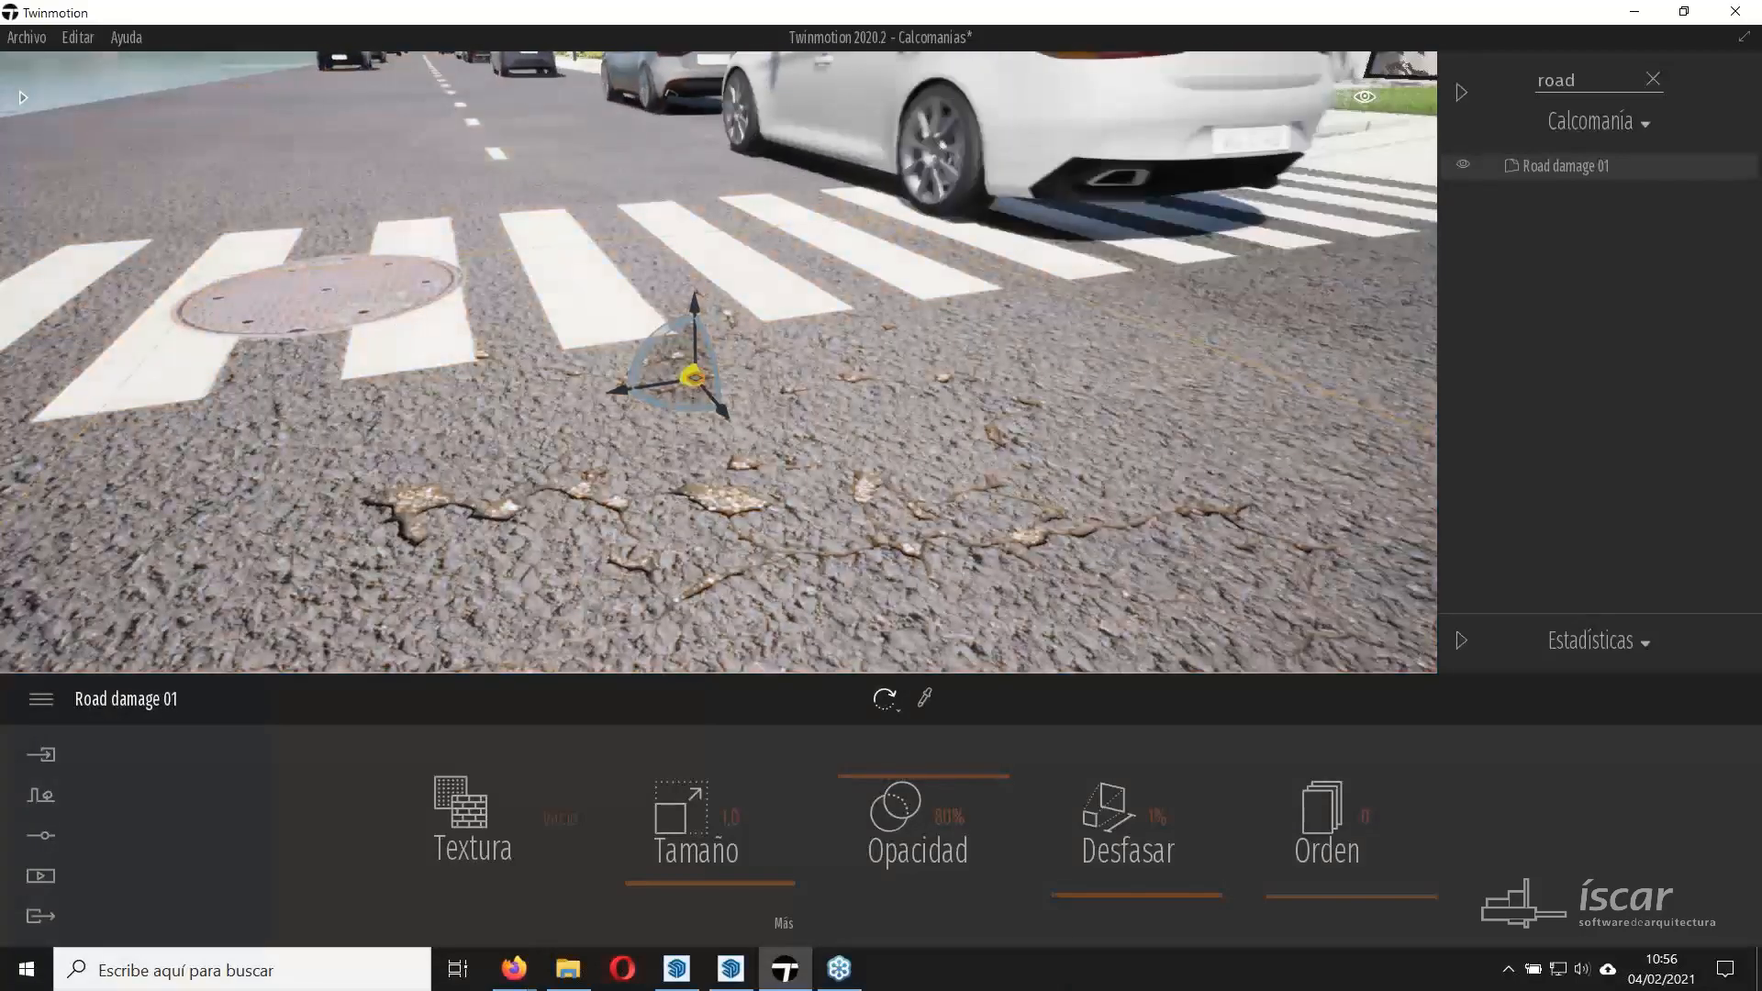
Change the time of day to soften the sunlight and tree shadows on the concrete garden wall.
{"action": "key", "text": "e"}
{"action": "right_click_drag", "start_coordinate": [396, 311], "coordinate": [401, 386]}
{"action": "right_click_drag", "start_coordinate": [965, 219], "coordinate": [906, 212]}
{"action": "key", "text": "w"}
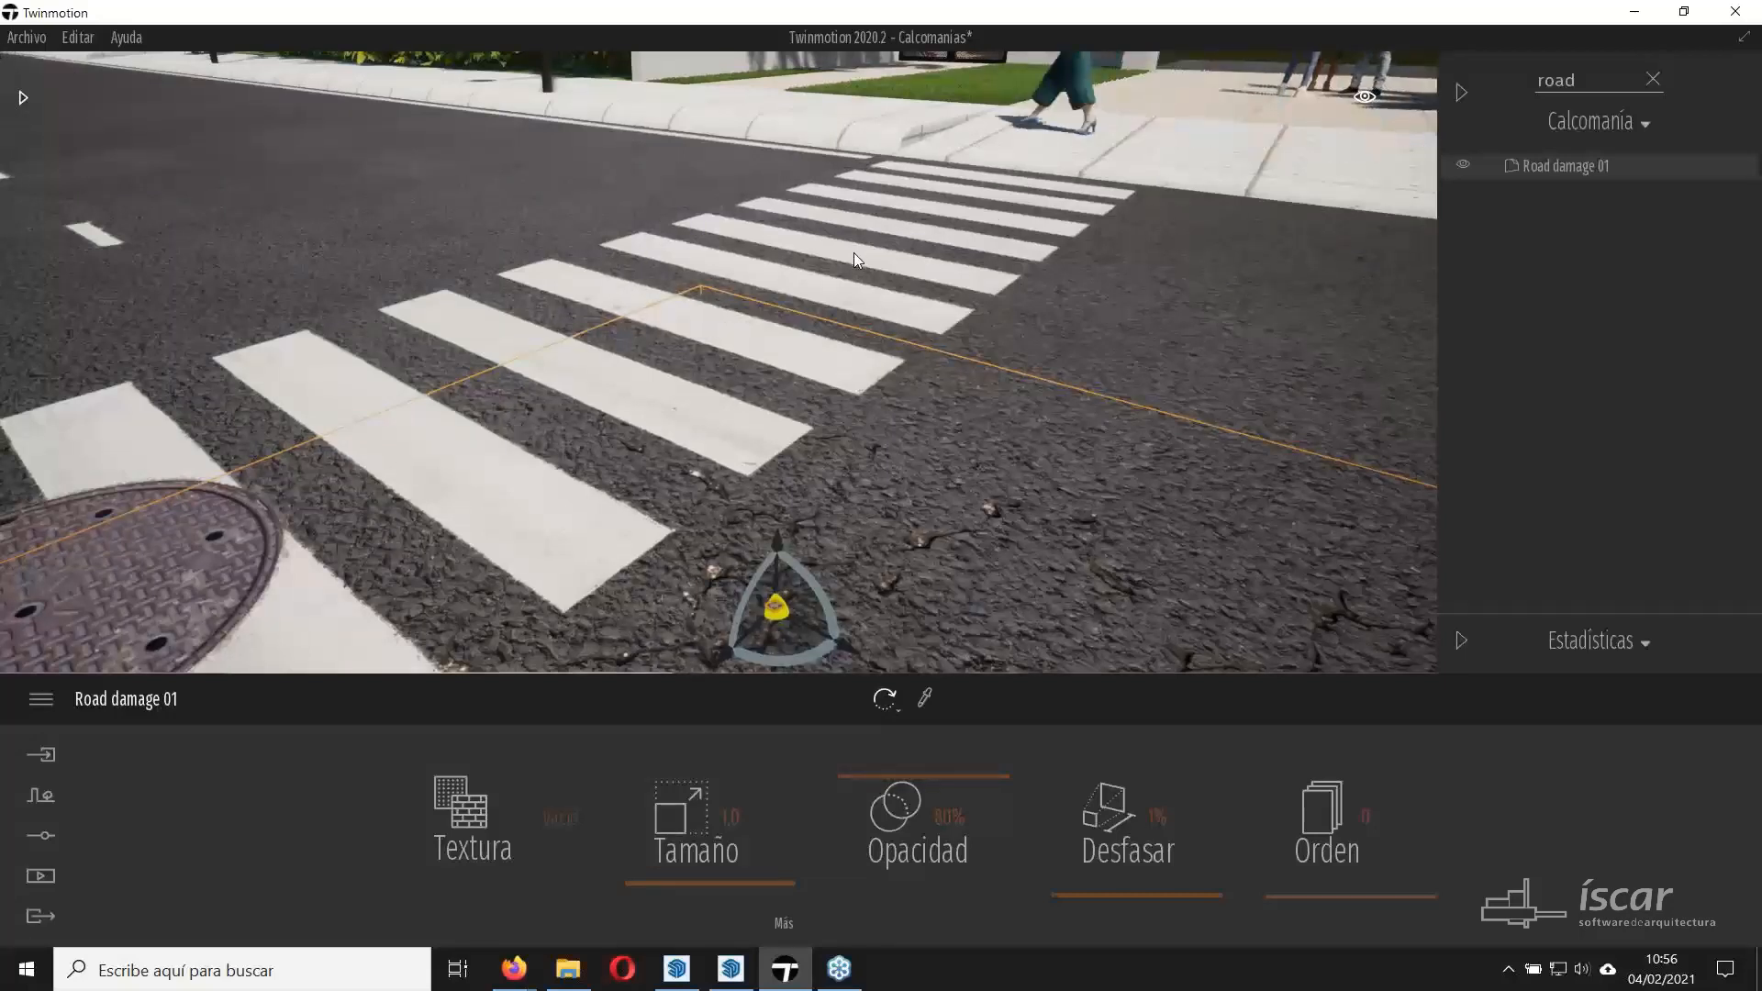
{"action": "right_click_drag", "start_coordinate": [854, 251], "coordinate": [807, 490]}
{"action": "key", "text": "w"}
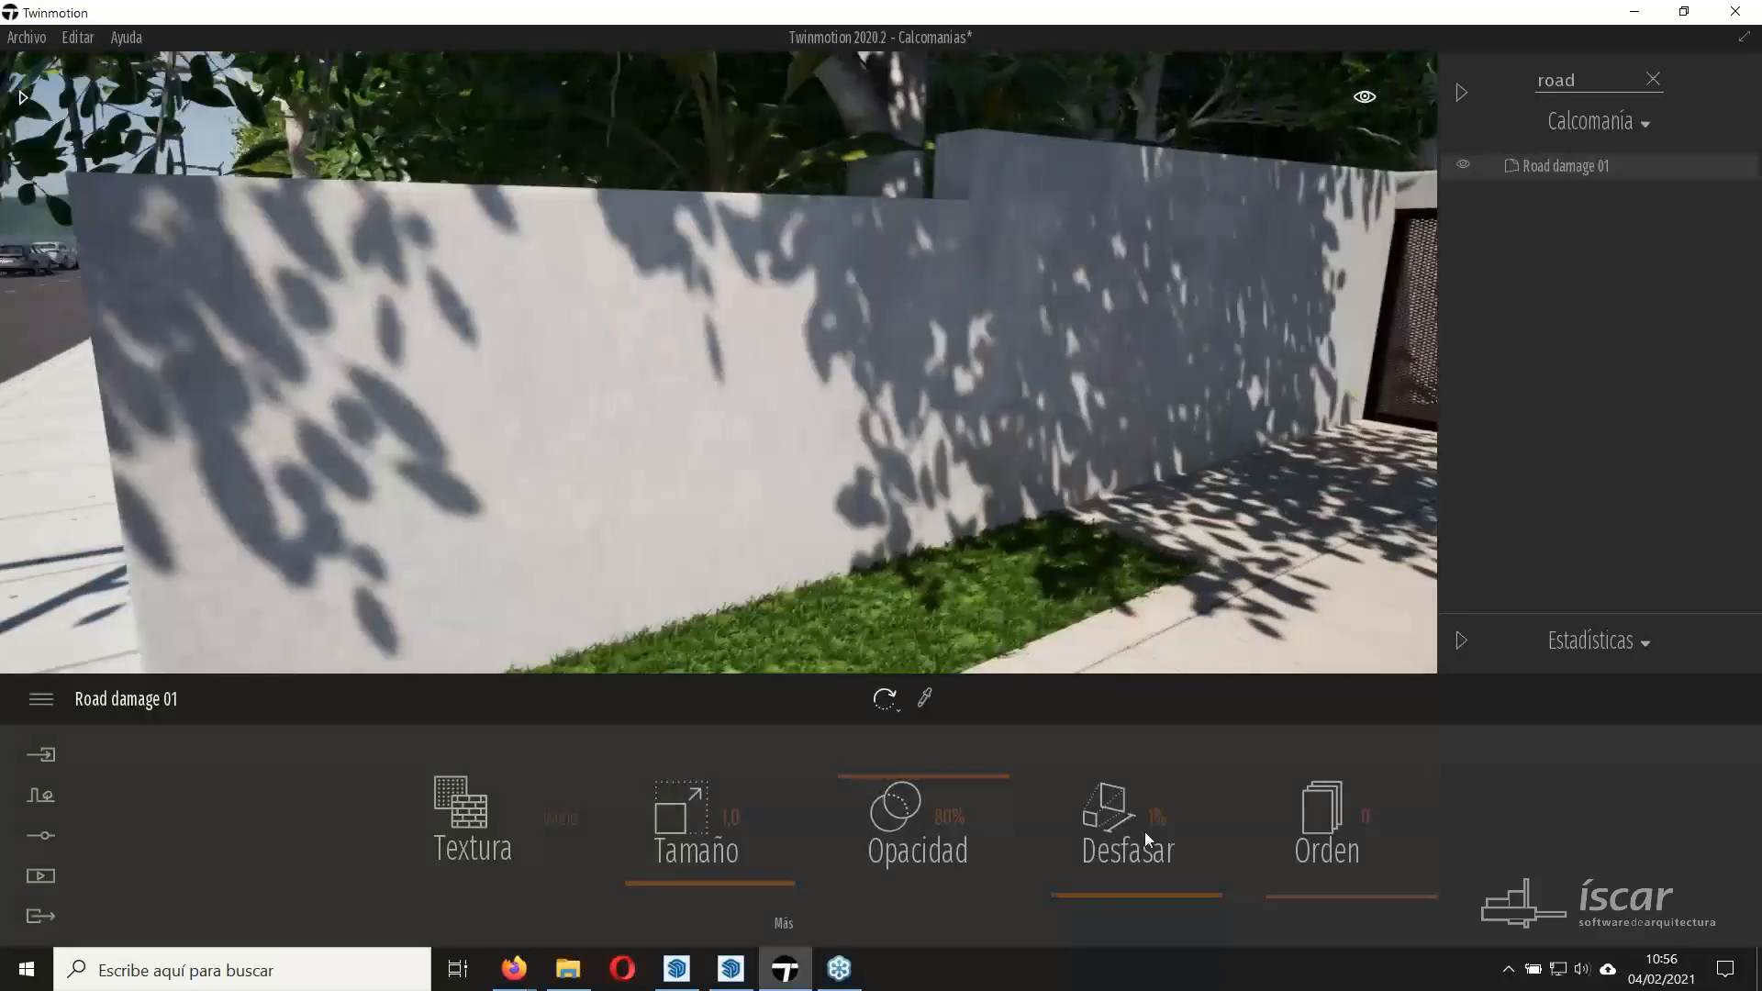
{"action": "mouse_move", "coordinate": [1364, 119]}
{"action": "left_click_drag", "start_coordinate": [1272, 389], "coordinate": [1283, 429]}
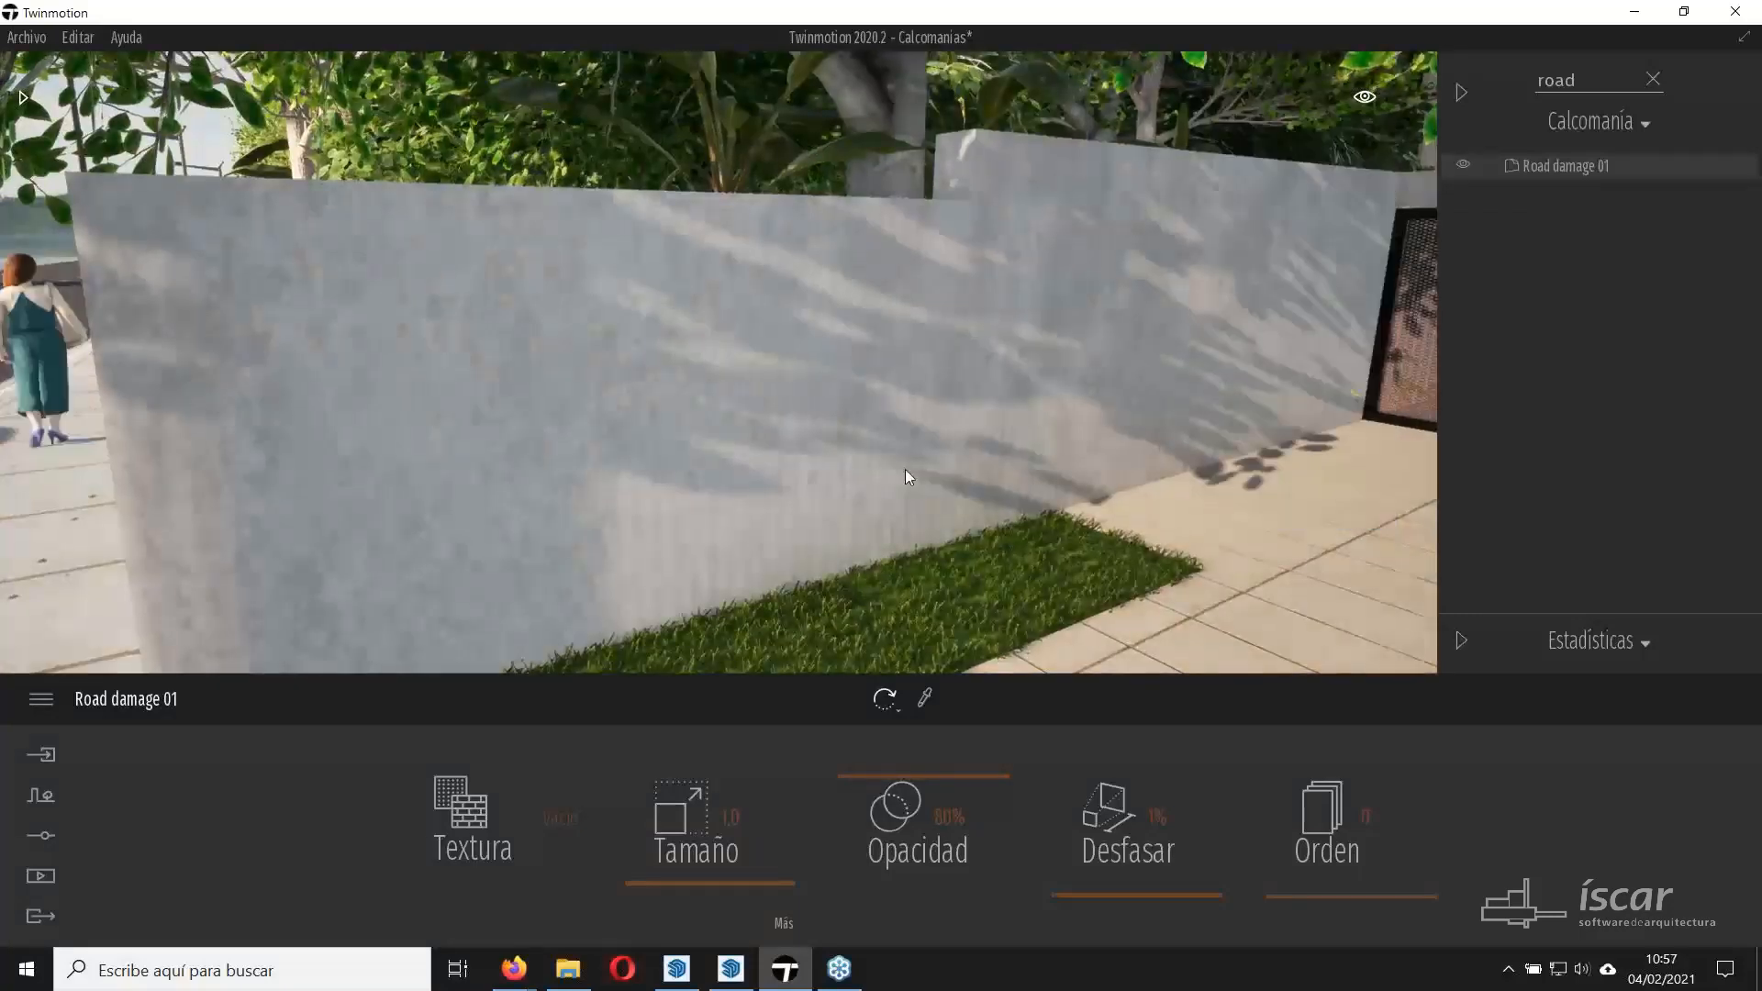
{"action": "middle_click_drag", "start_coordinate": [905, 470], "coordinate": [1004, 539]}
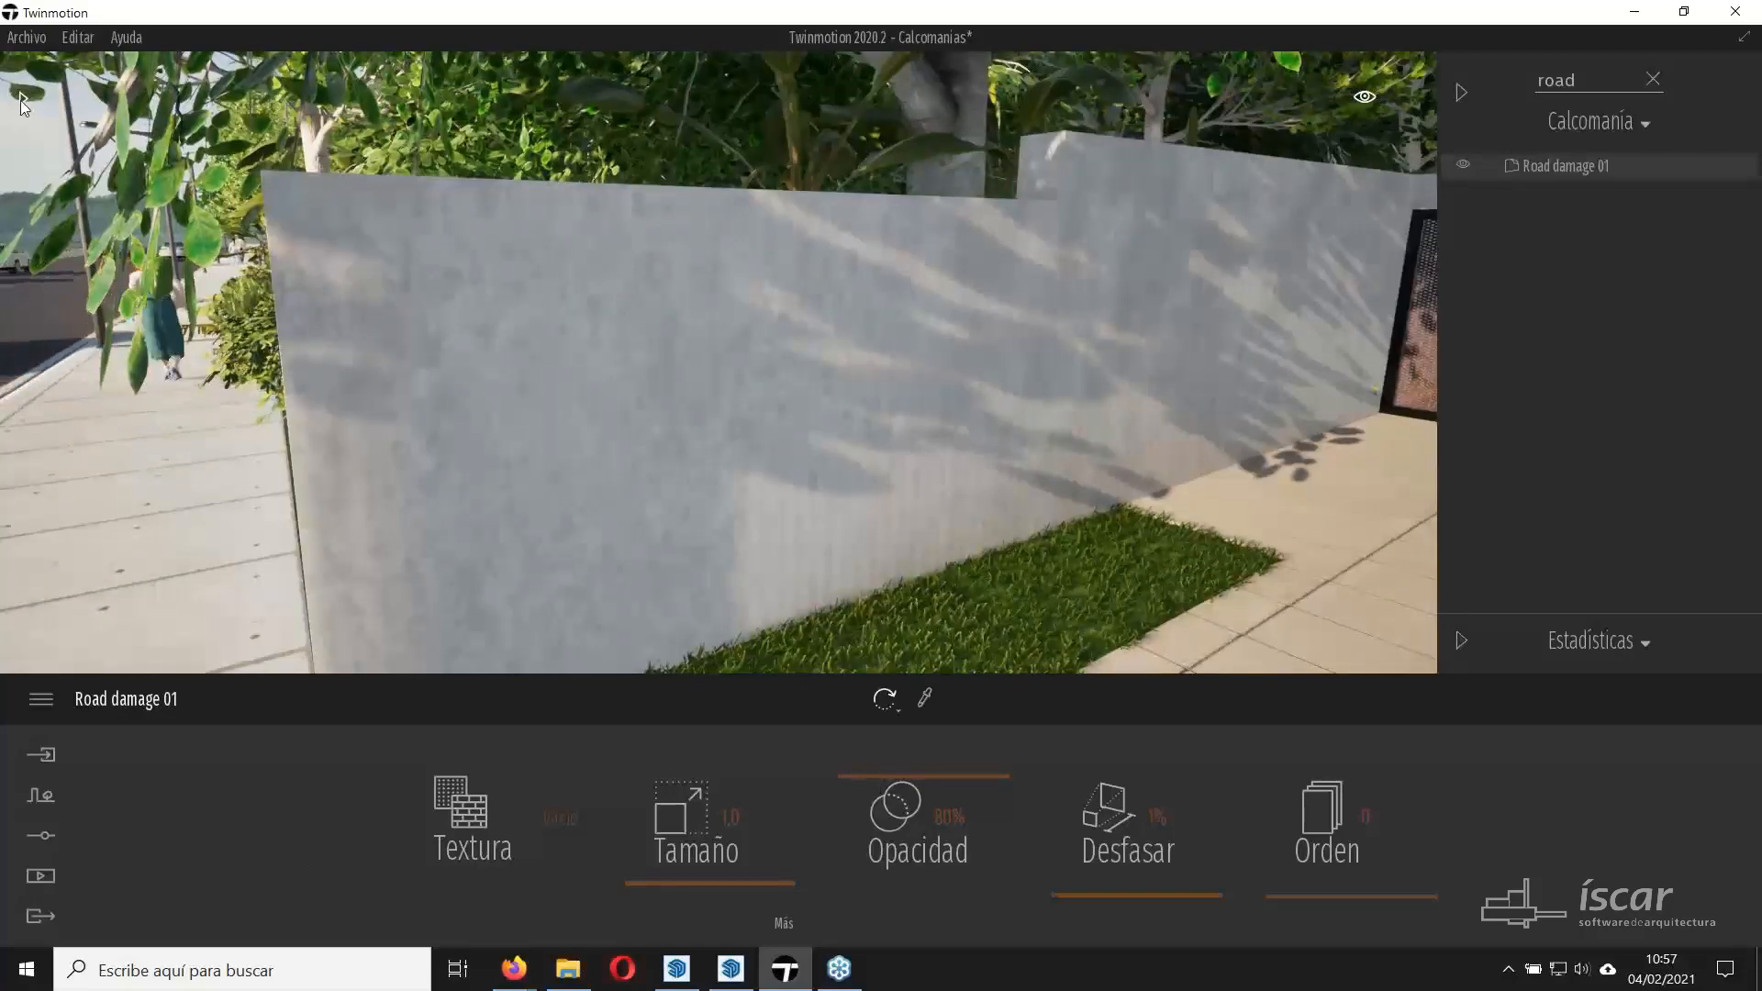
Place the Mossy leaks decal from the object library on the garden wall and set its opacity to 28%.
{"action": "left_click", "coordinate": [22, 97]}
{"action": "left_click", "coordinate": [30, 125]}
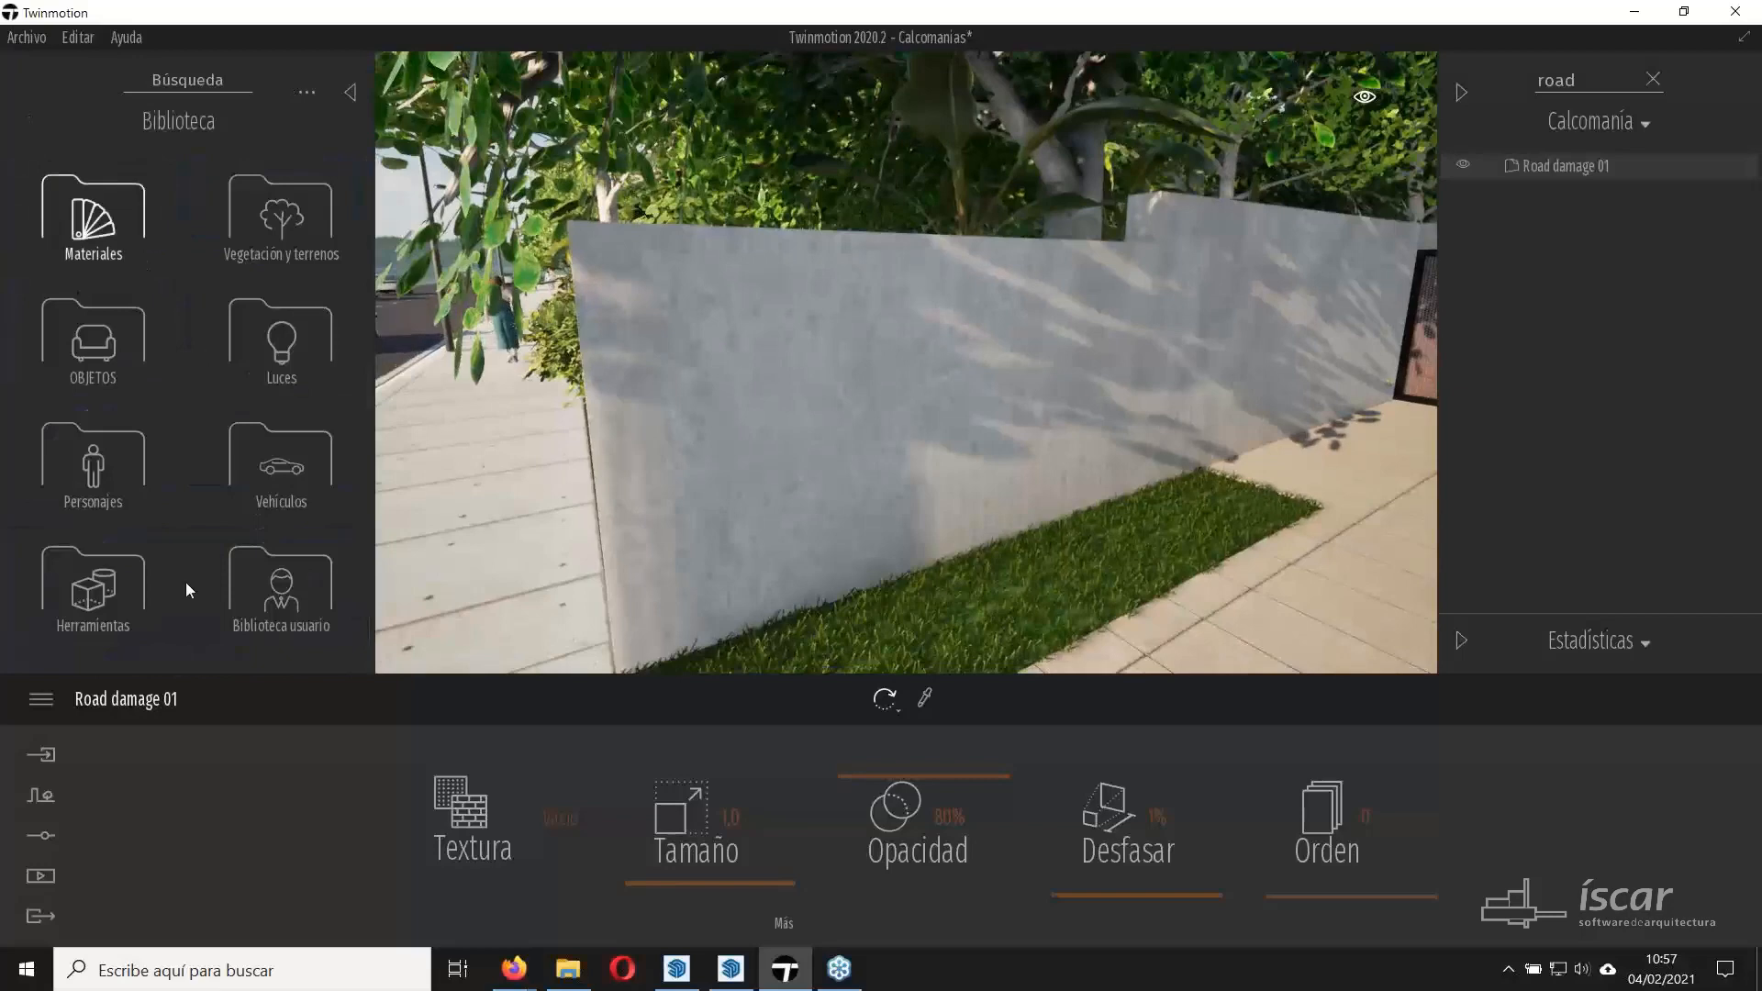
{"action": "left_click", "coordinate": [94, 345]}
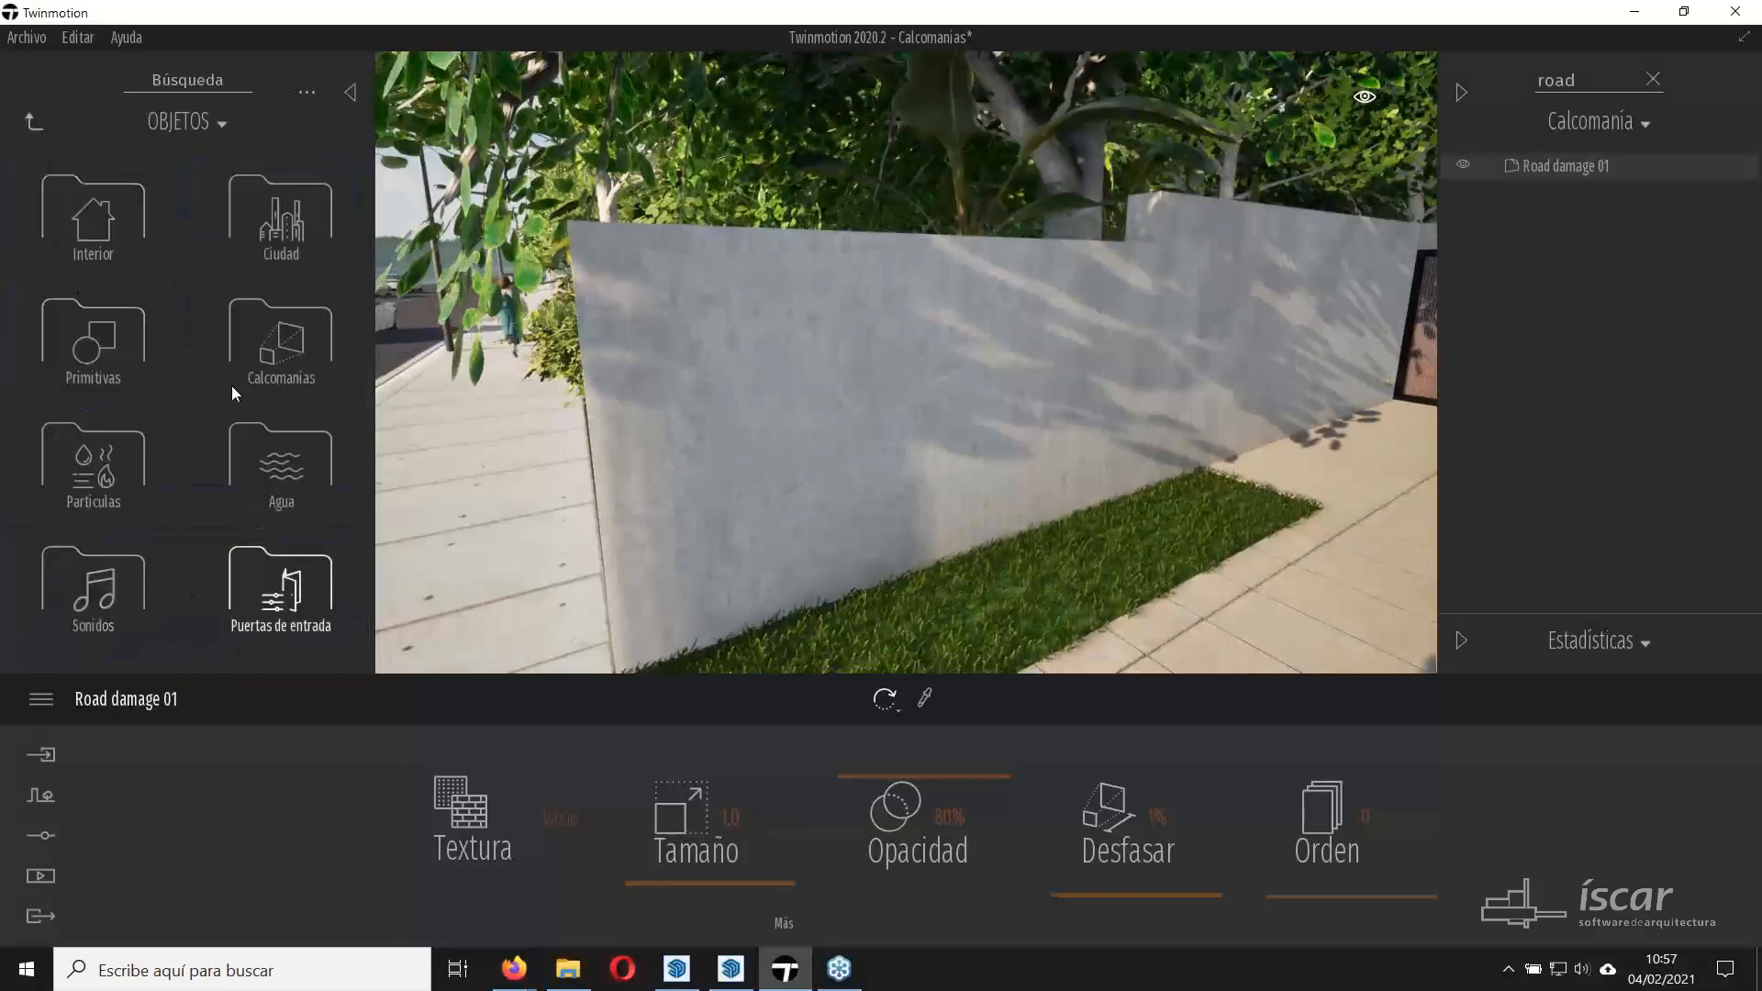
{"action": "left_click", "coordinate": [272, 354]}
{"action": "left_click_drag", "start_coordinate": [369, 180], "coordinate": [779, 444]}
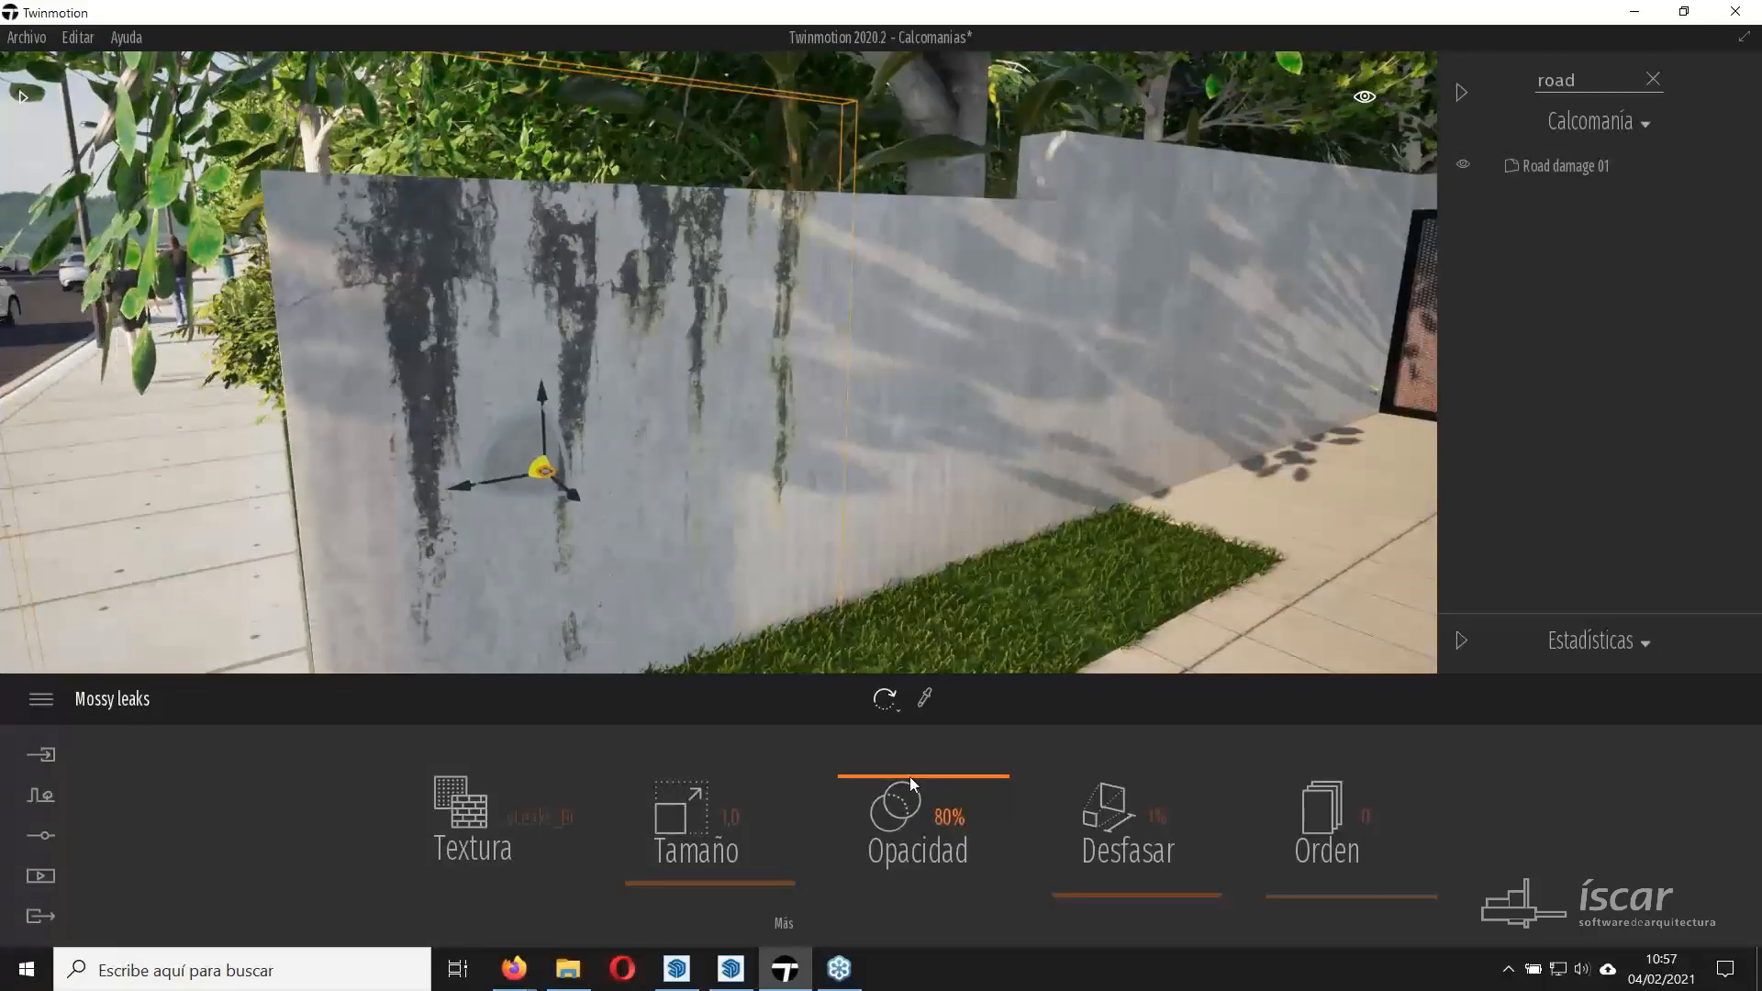
{"action": "left_click_drag", "start_coordinate": [910, 777], "coordinate": [904, 865]}
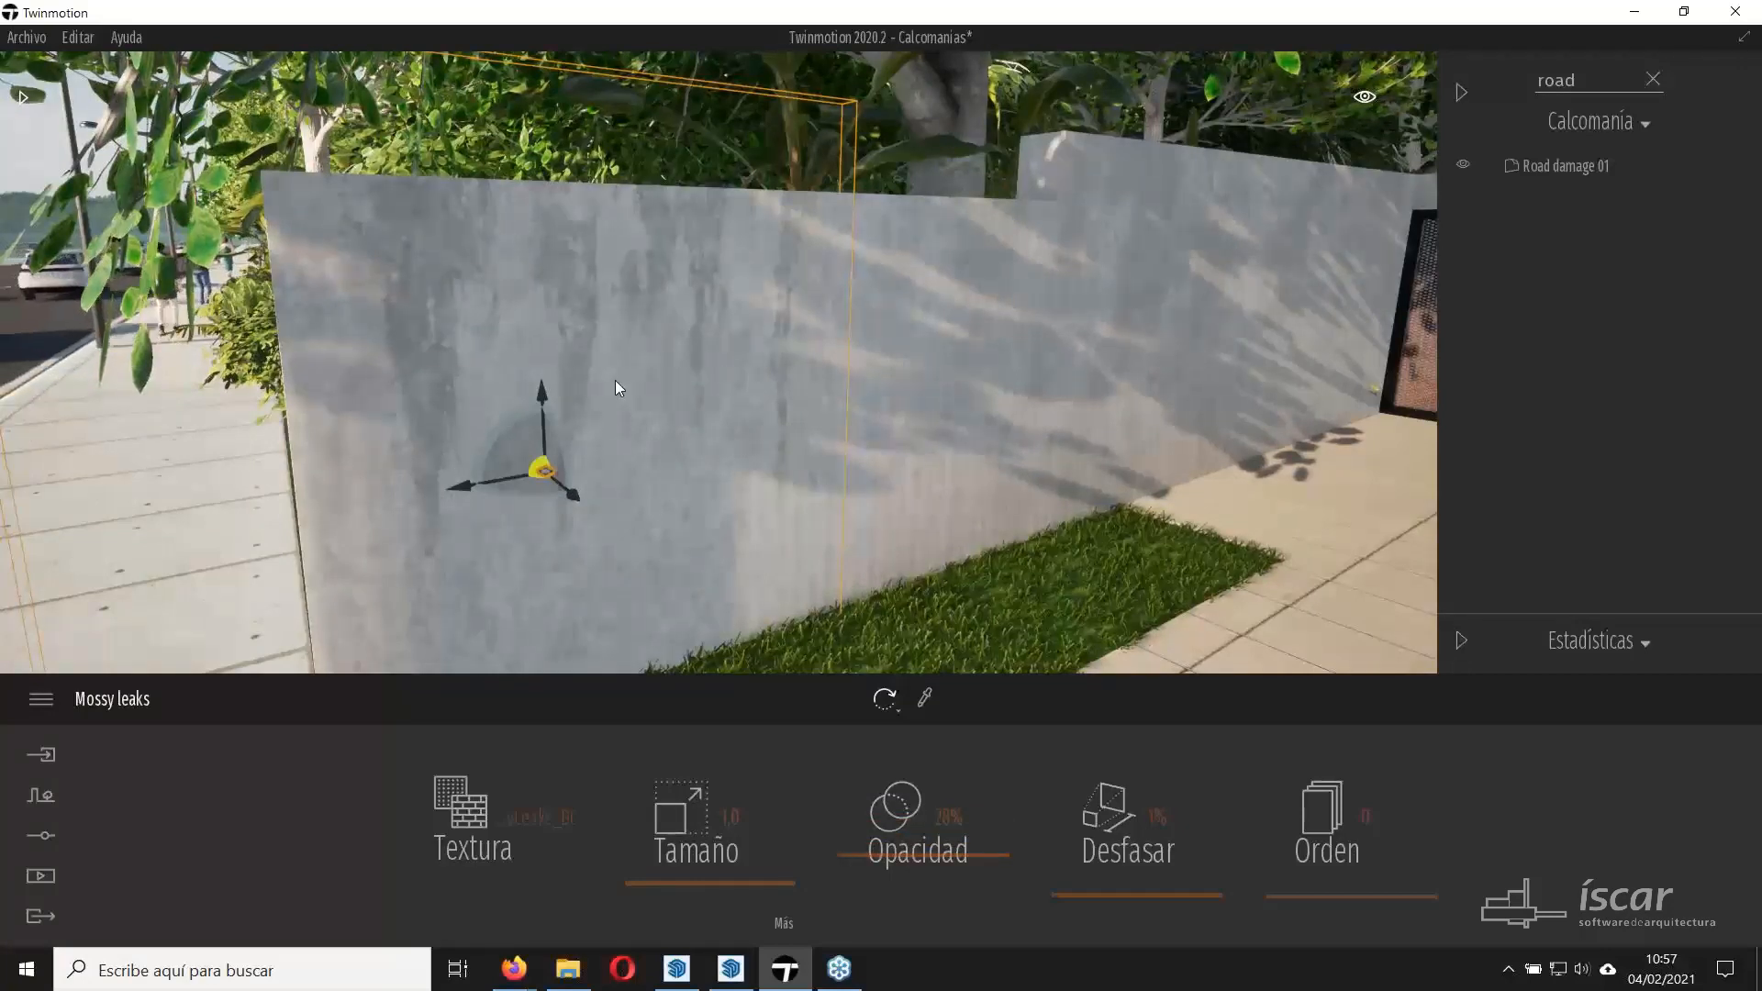
Sample the garden wall's Polished concrete 01 material with the material picker.
{"action": "left_click", "coordinate": [924, 698]}
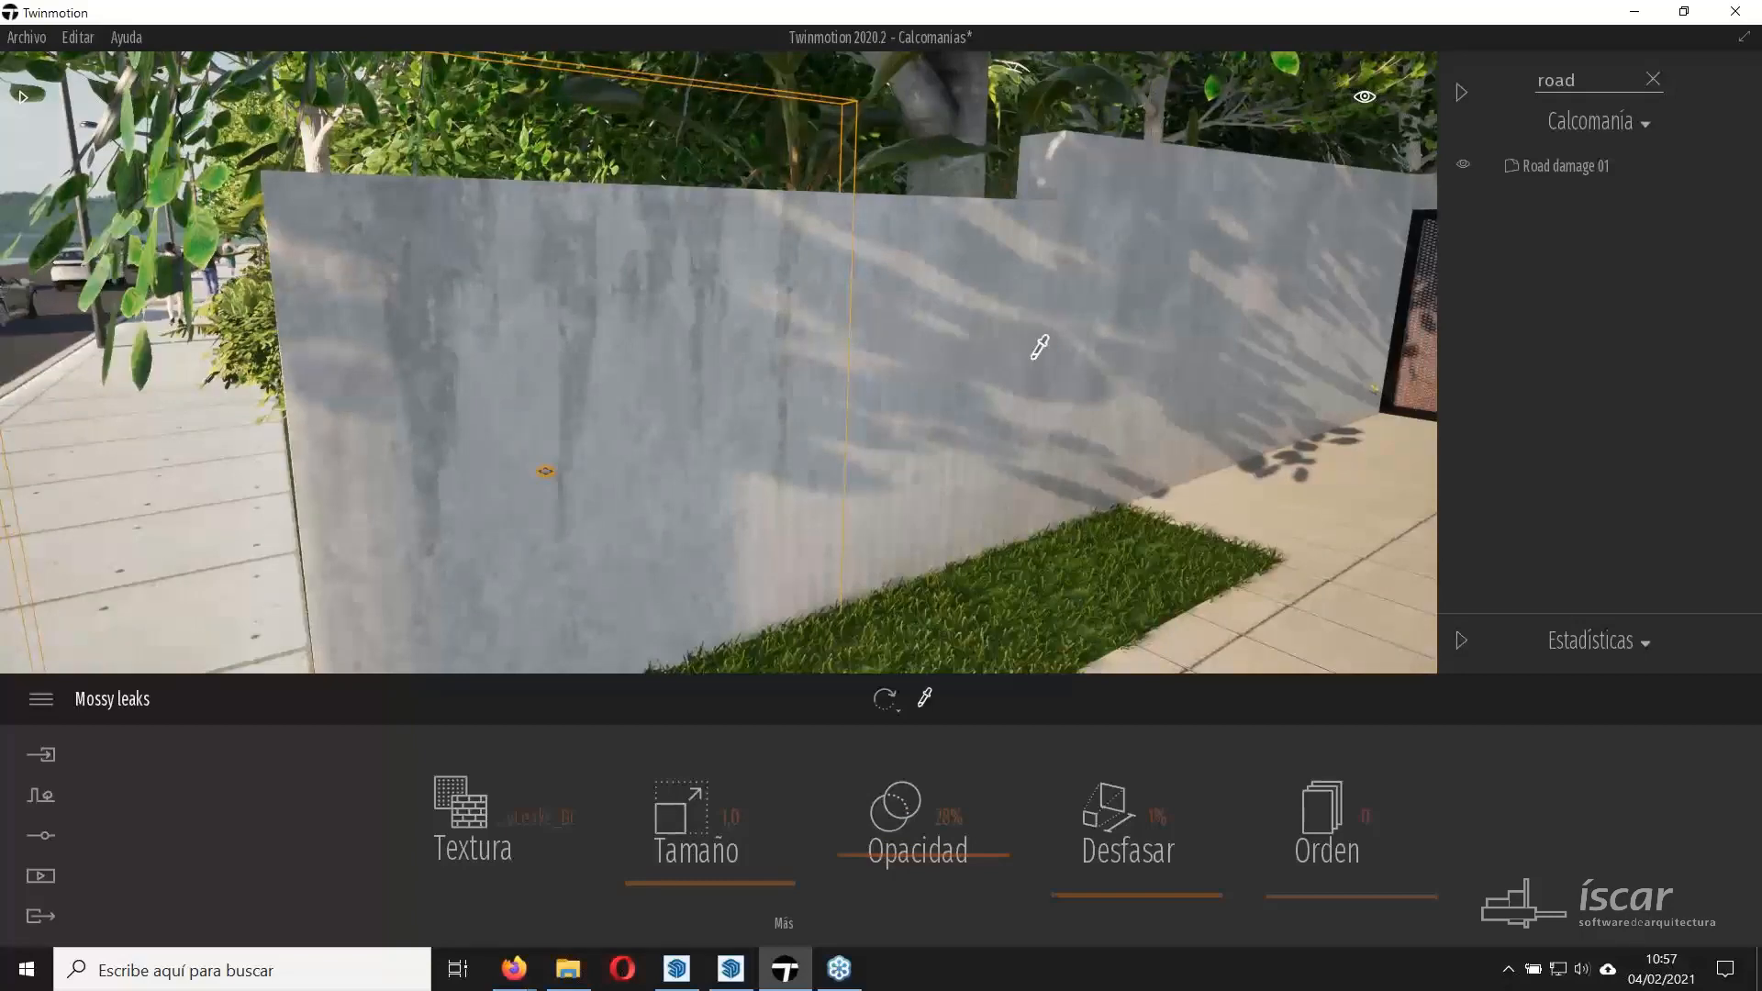
{"action": "left_click", "coordinate": [1039, 284]}
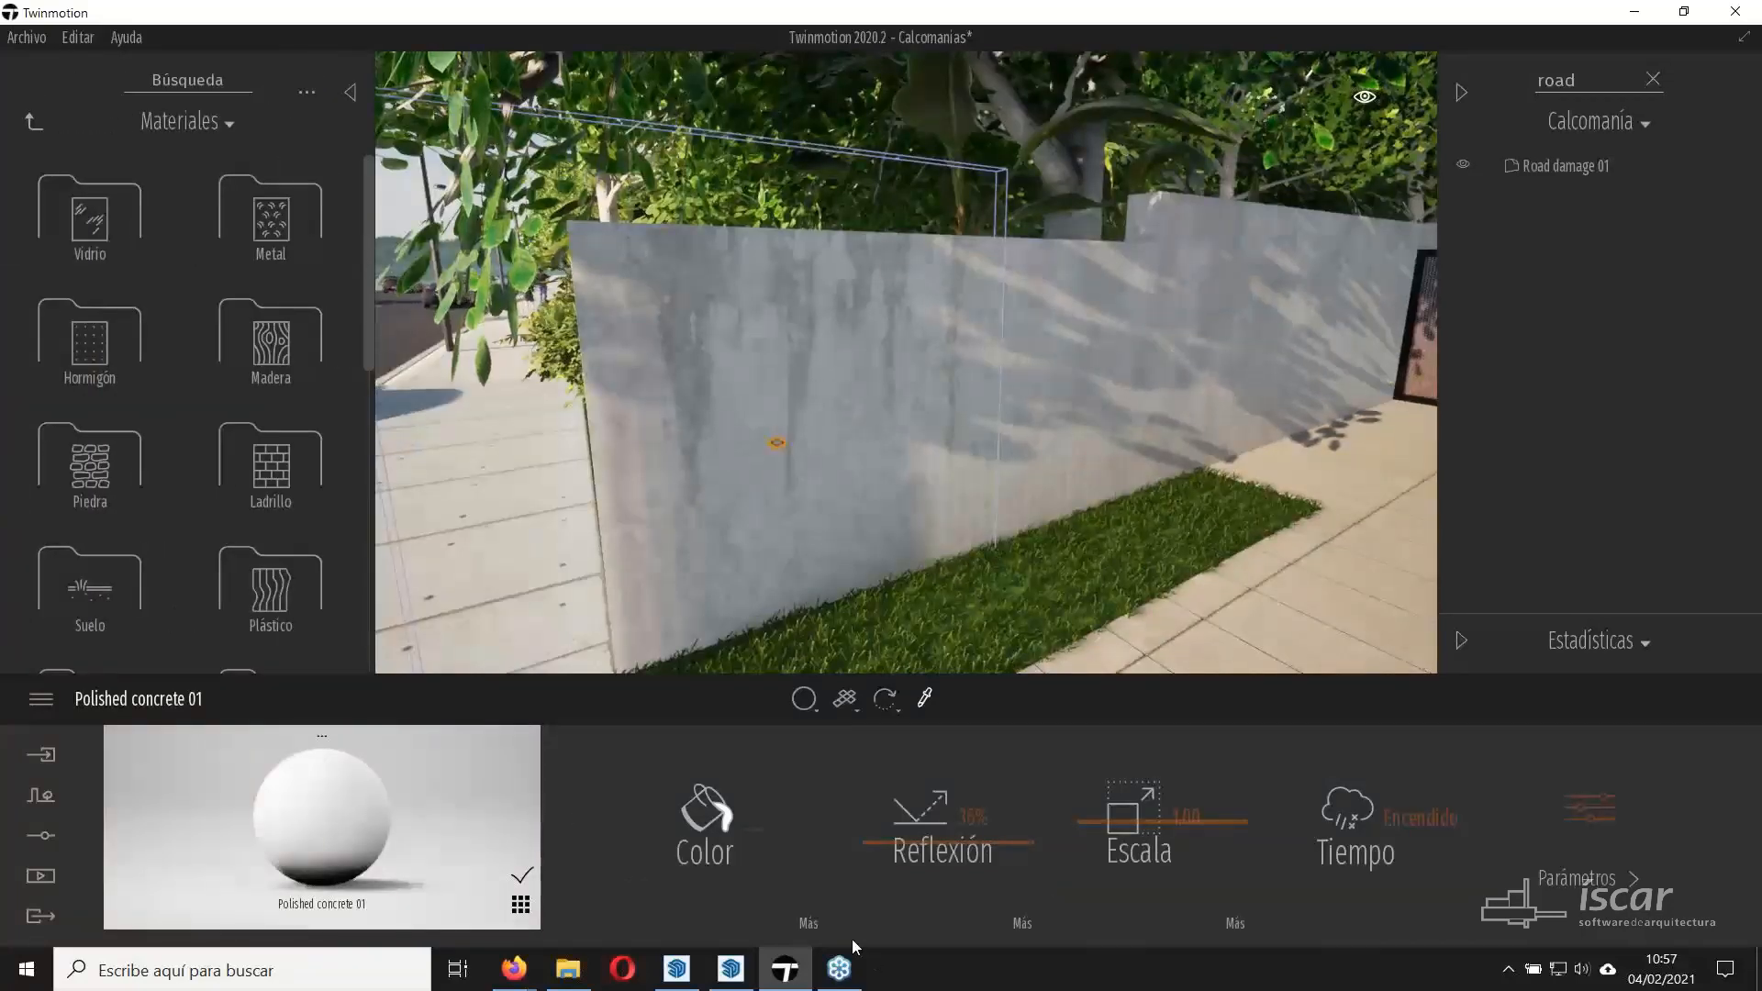
Adjust the dirt amount in the Polished concrete 01 material's colour settings, ending at 22%.
{"action": "left_click", "coordinate": [806, 923]}
{"action": "left_click_drag", "start_coordinate": [1352, 863], "coordinate": [1350, 805]}
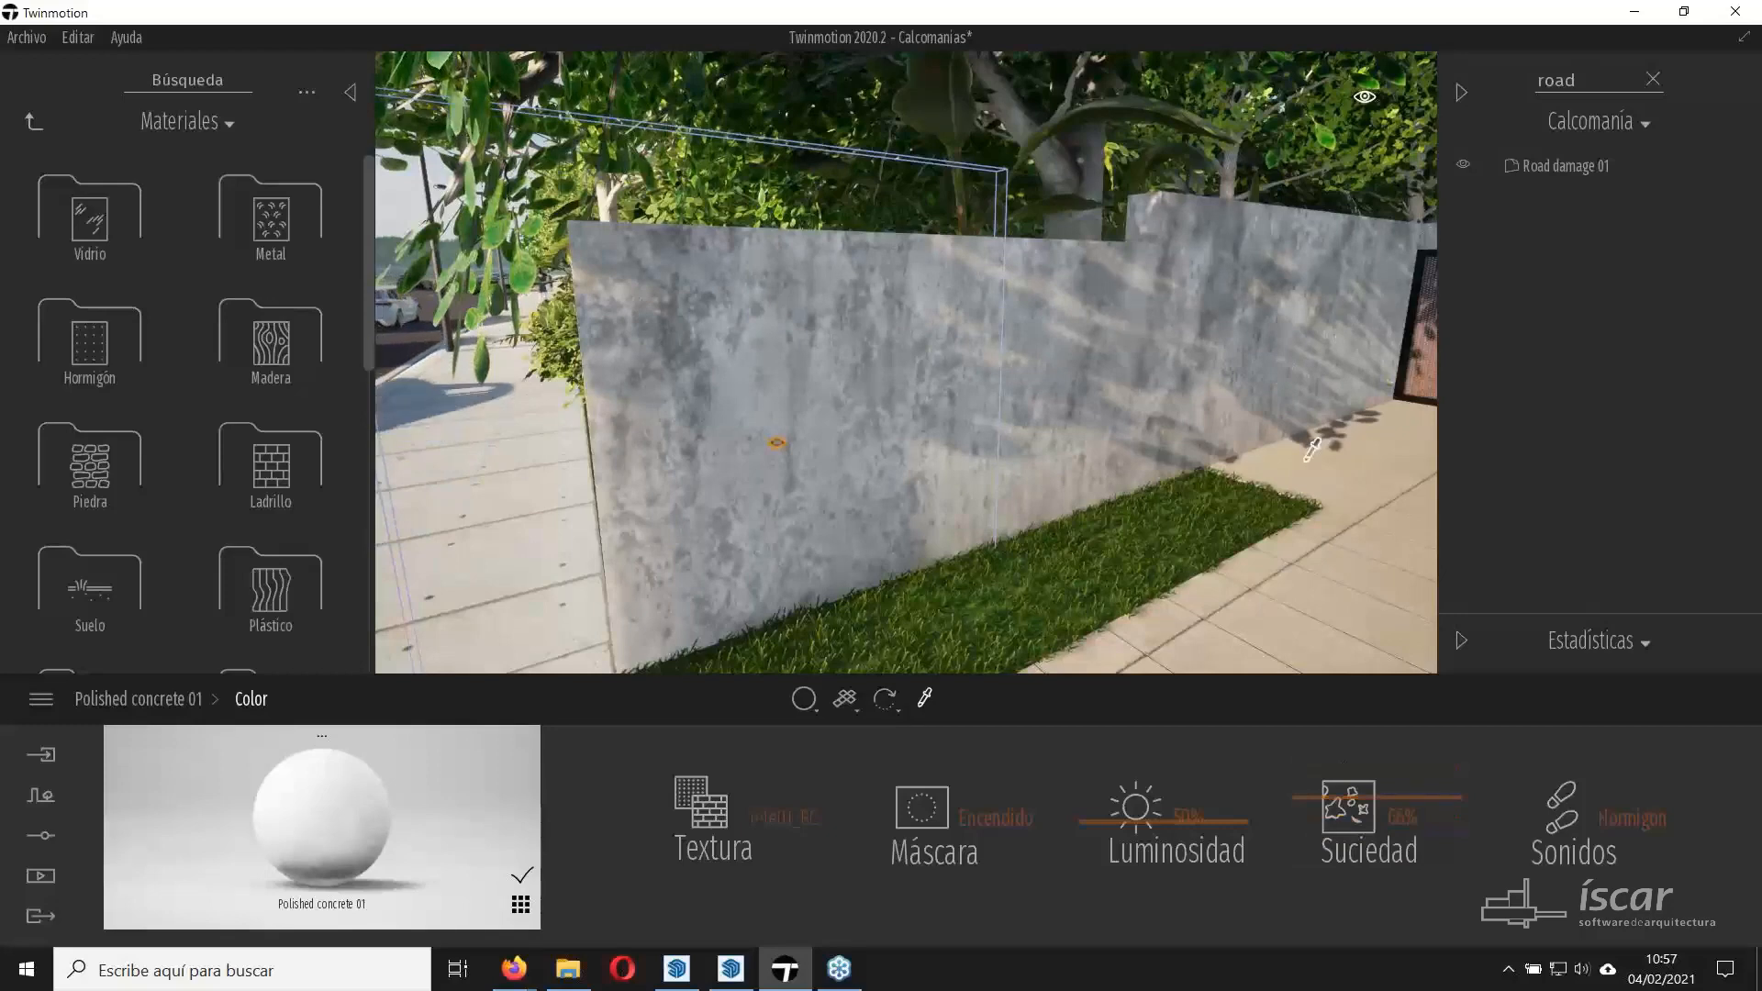
{"action": "left_click_drag", "start_coordinate": [1341, 848], "coordinate": [1340, 865]}
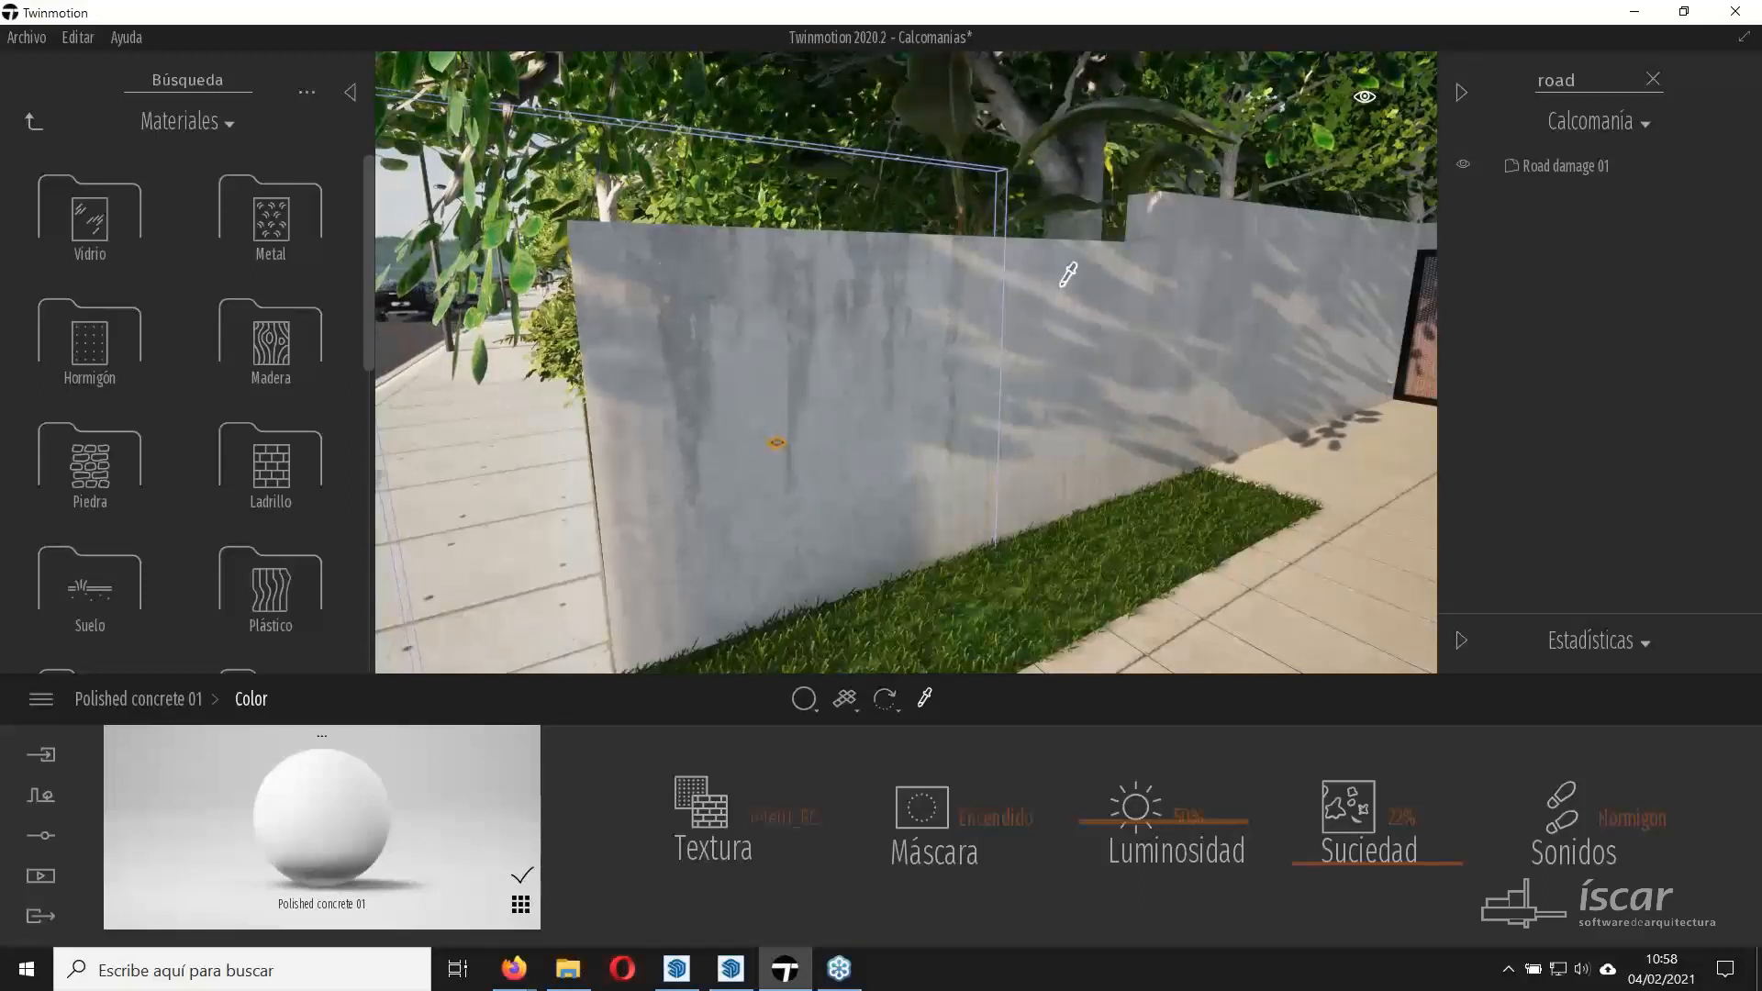
Clear the scene element search and nudge the existing Mossy leaks decal slightly on the garden wall.
{"action": "left_click", "coordinate": [1652, 79]}
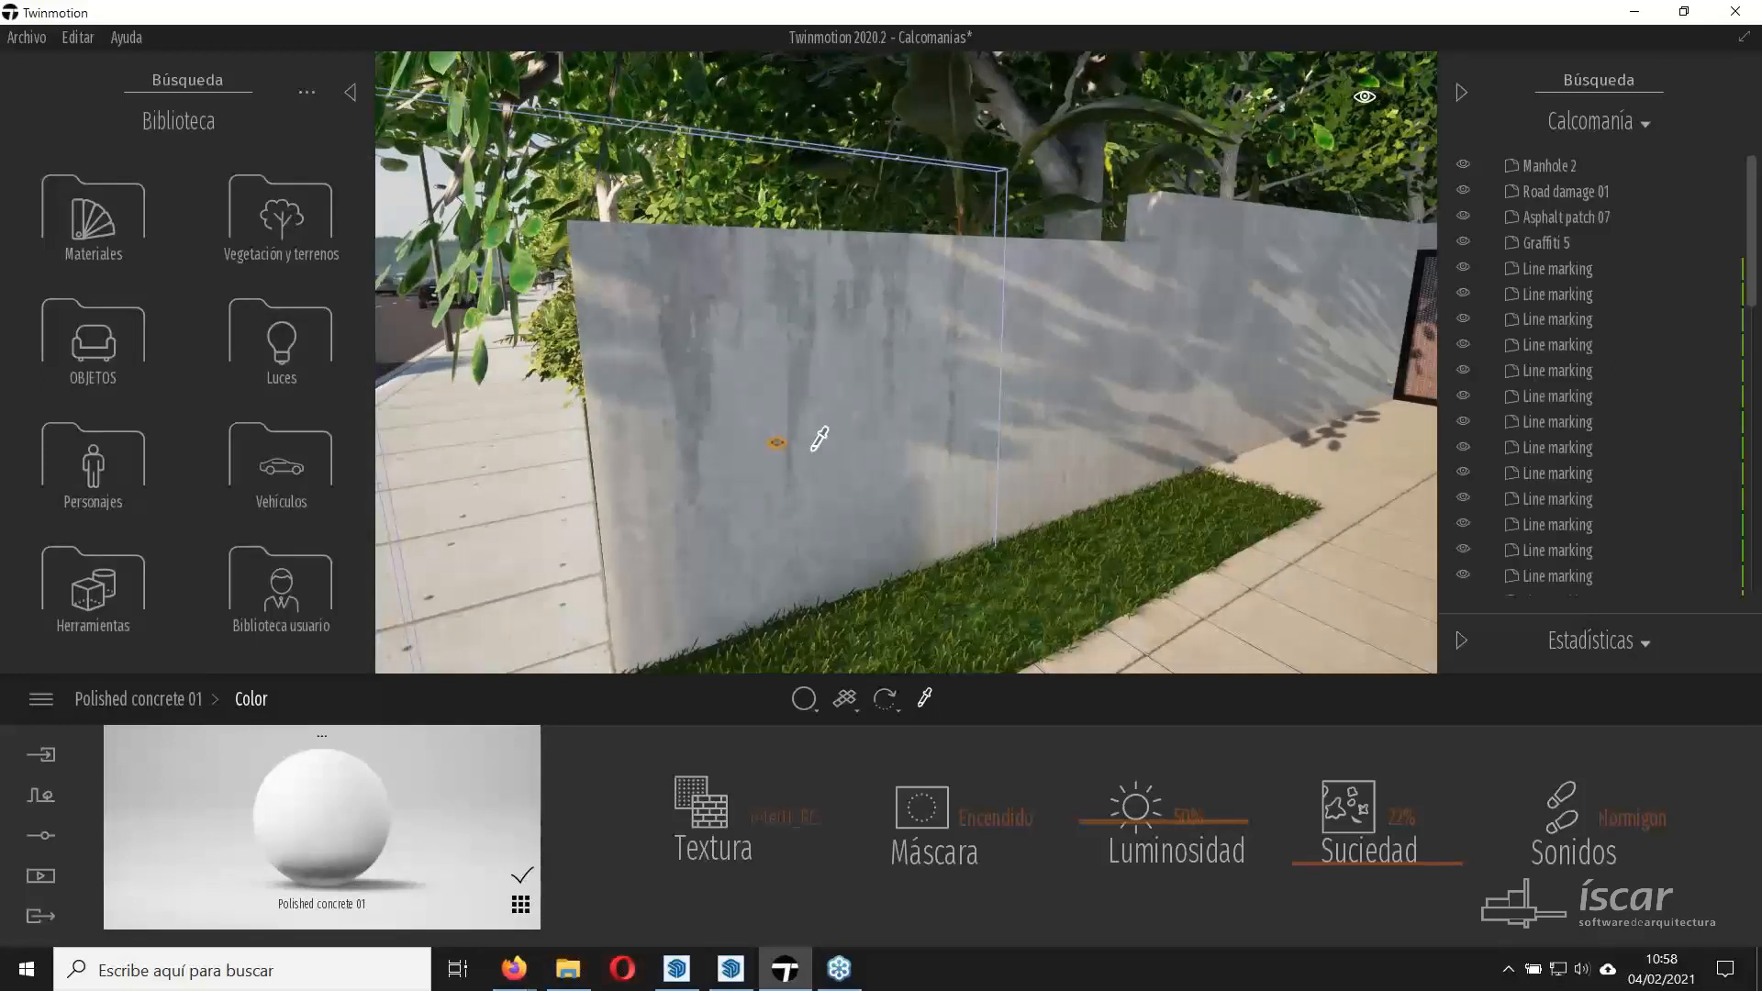
{"action": "left_click_drag", "start_coordinate": [772, 443], "coordinate": [766, 441]}
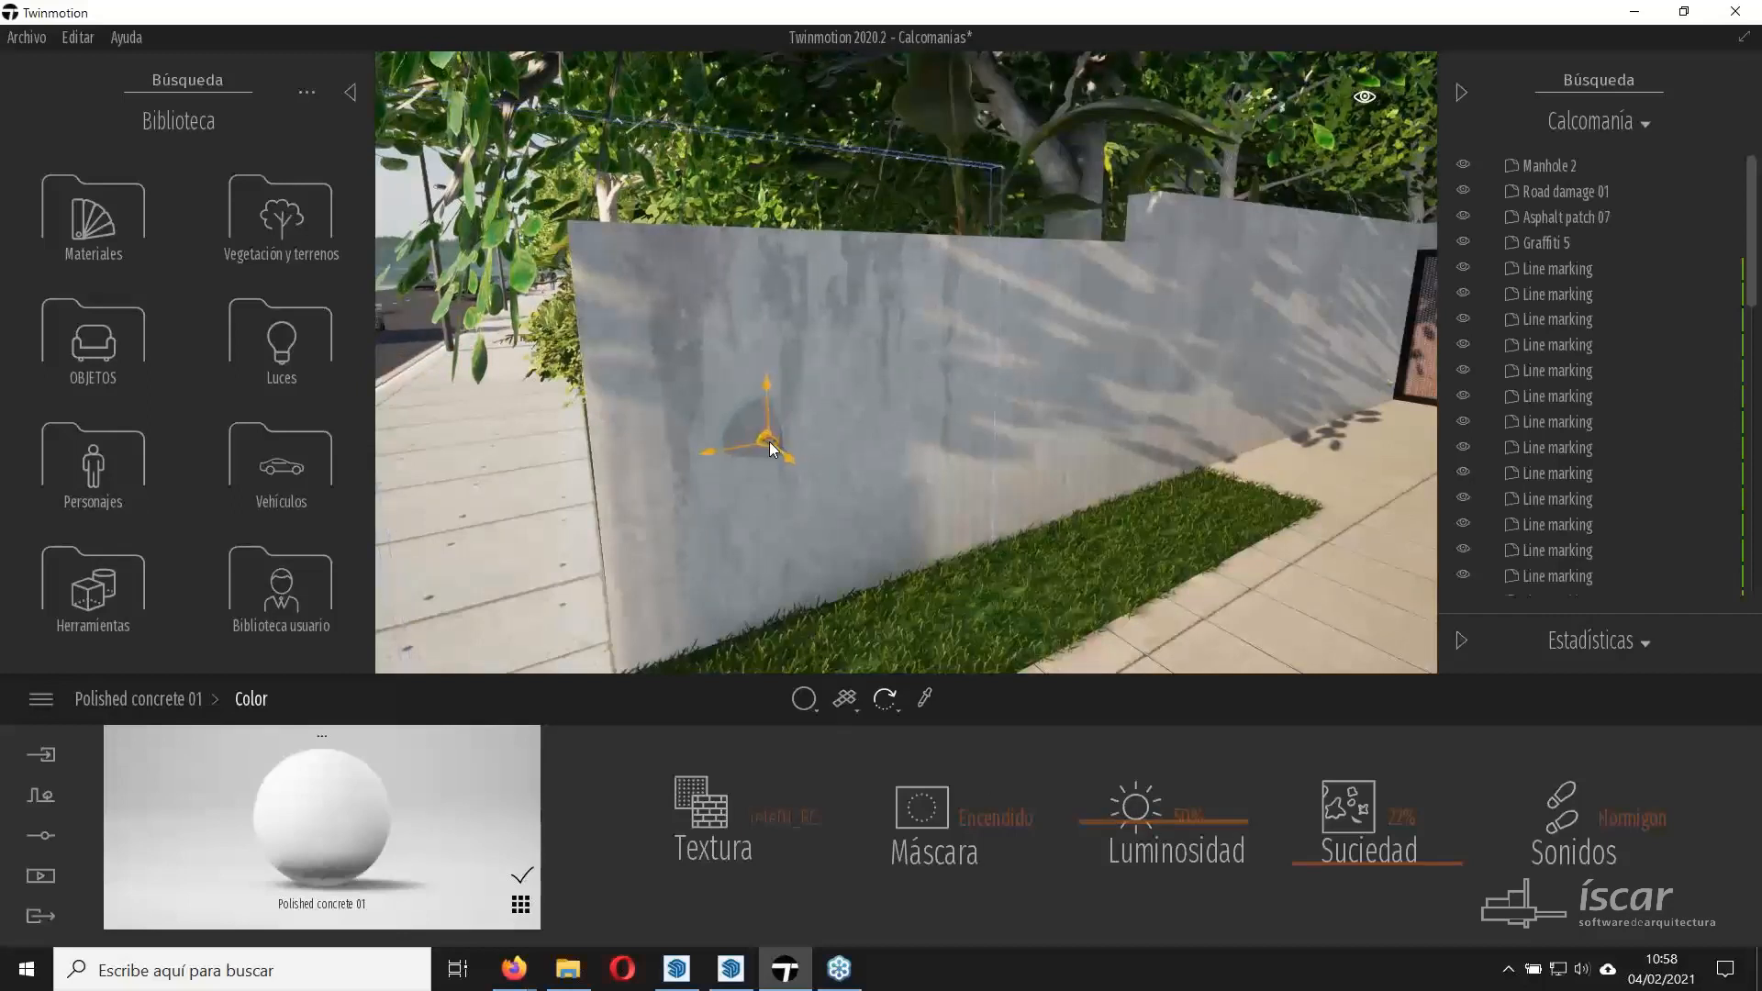
{"action": "left_click_drag", "start_coordinate": [796, 450], "coordinate": [787, 452]}
{"action": "key", "text": "Tab"}
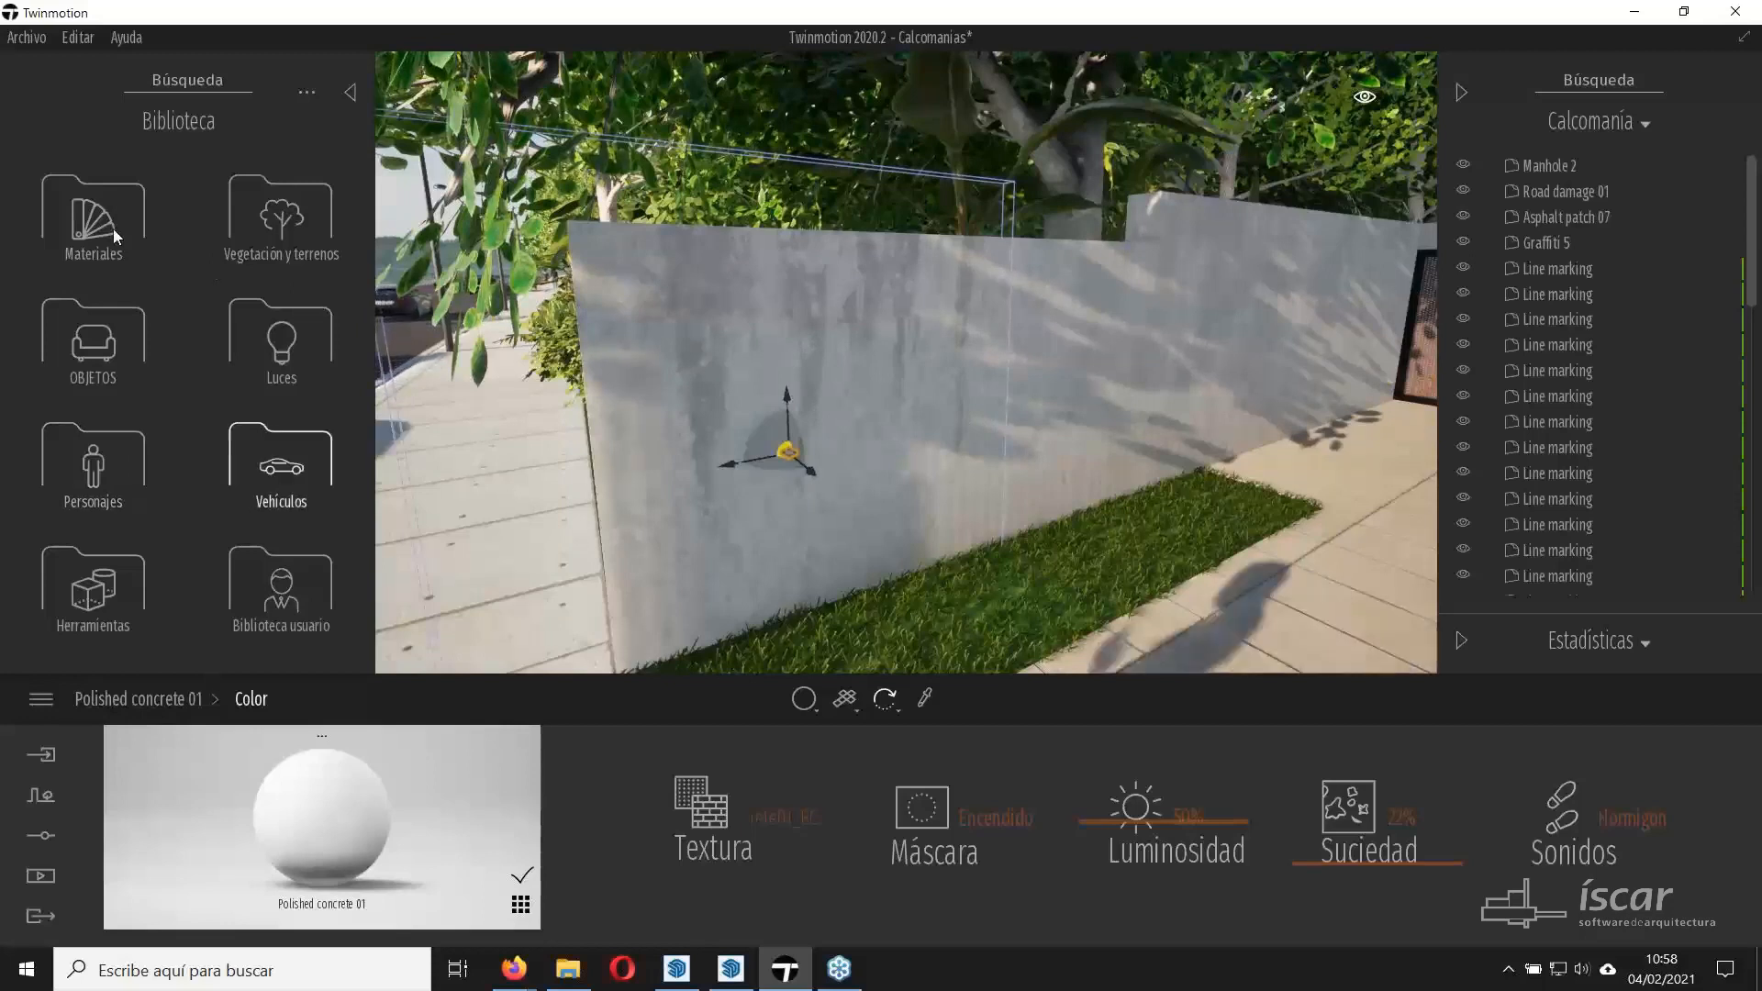
Place a second Mossy leaks decal from the object library on the garden wall and set its opacity to 36%.
{"action": "left_click", "coordinate": [89, 390]}
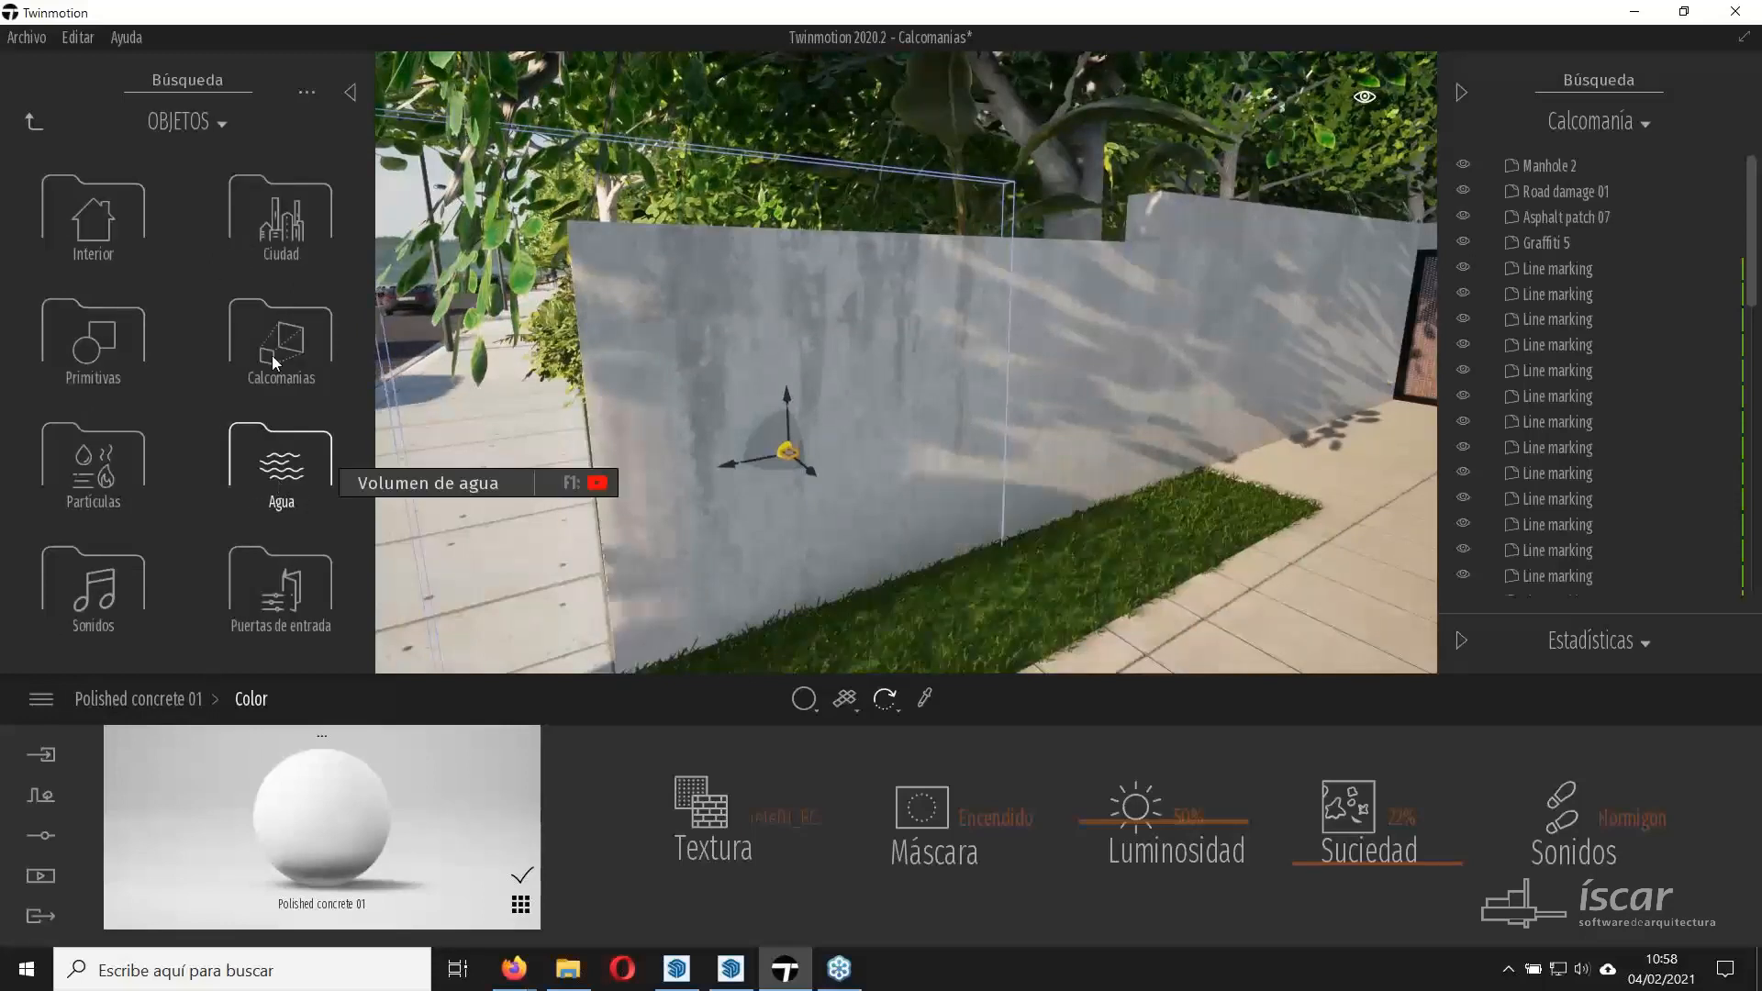
{"action": "left_click", "coordinate": [277, 473]}
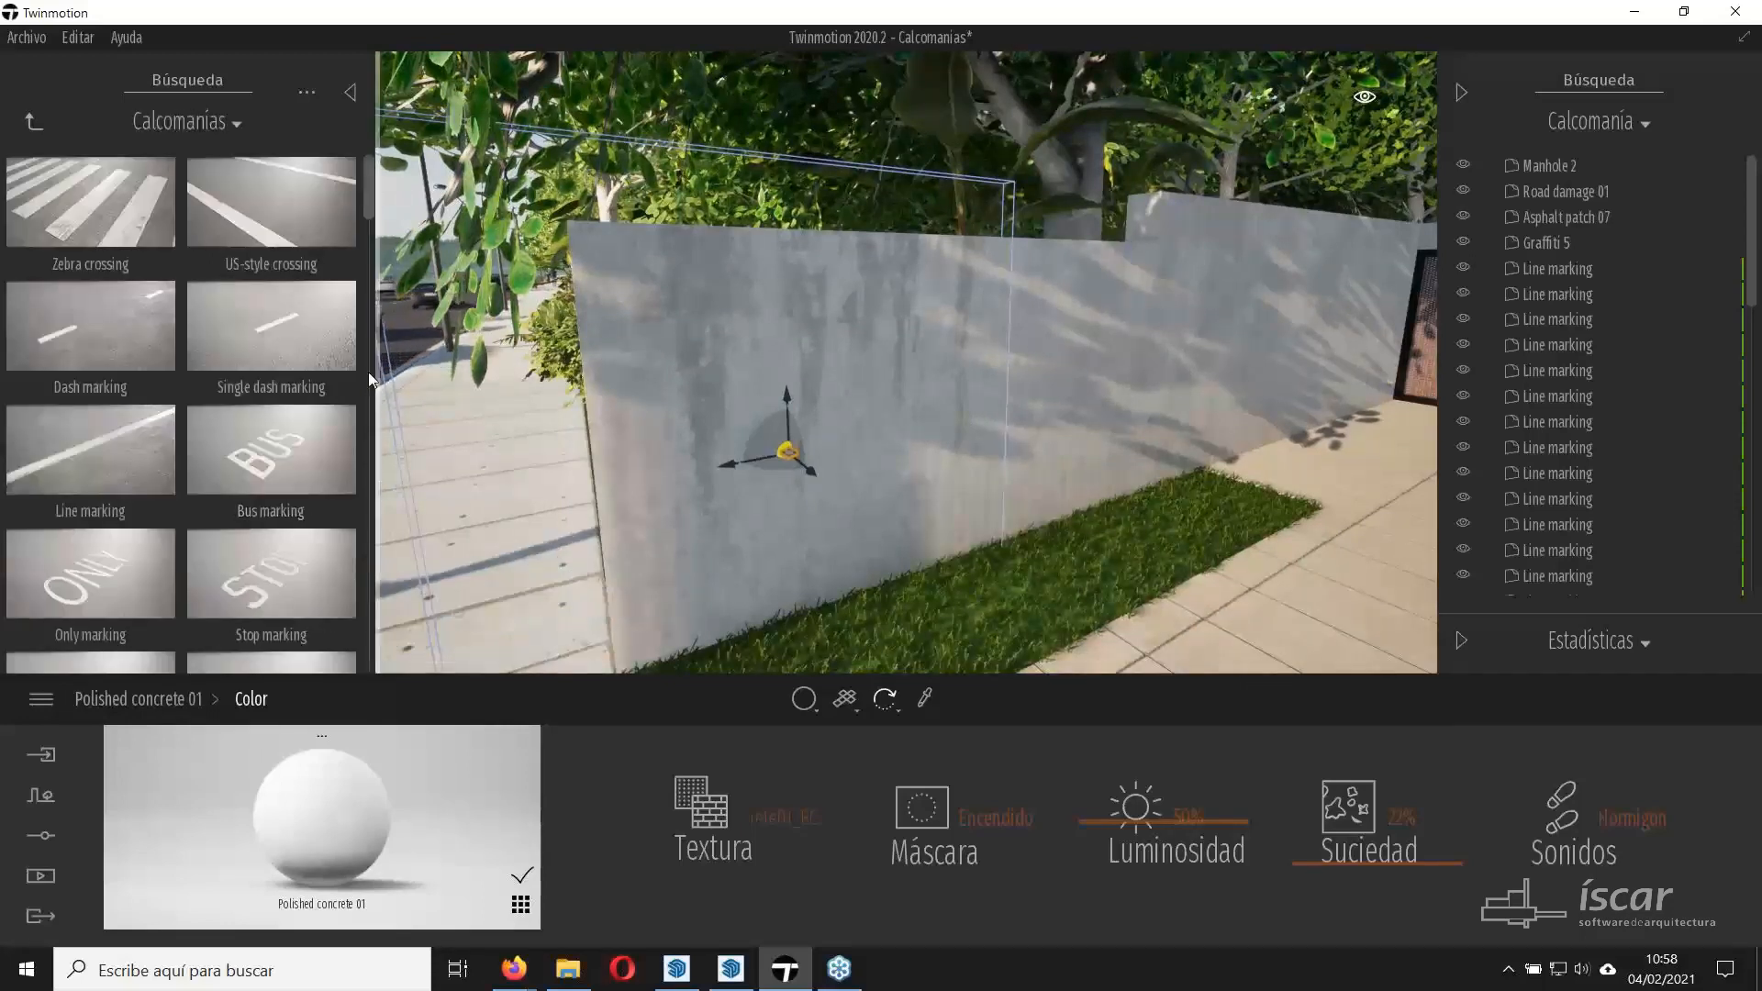
{"action": "scroll", "coordinate": [365, 413], "scroll_direction": "down", "scroll_amount": 5}
{"action": "scroll", "coordinate": [362, 437], "scroll_direction": "down", "scroll_amount": 10}
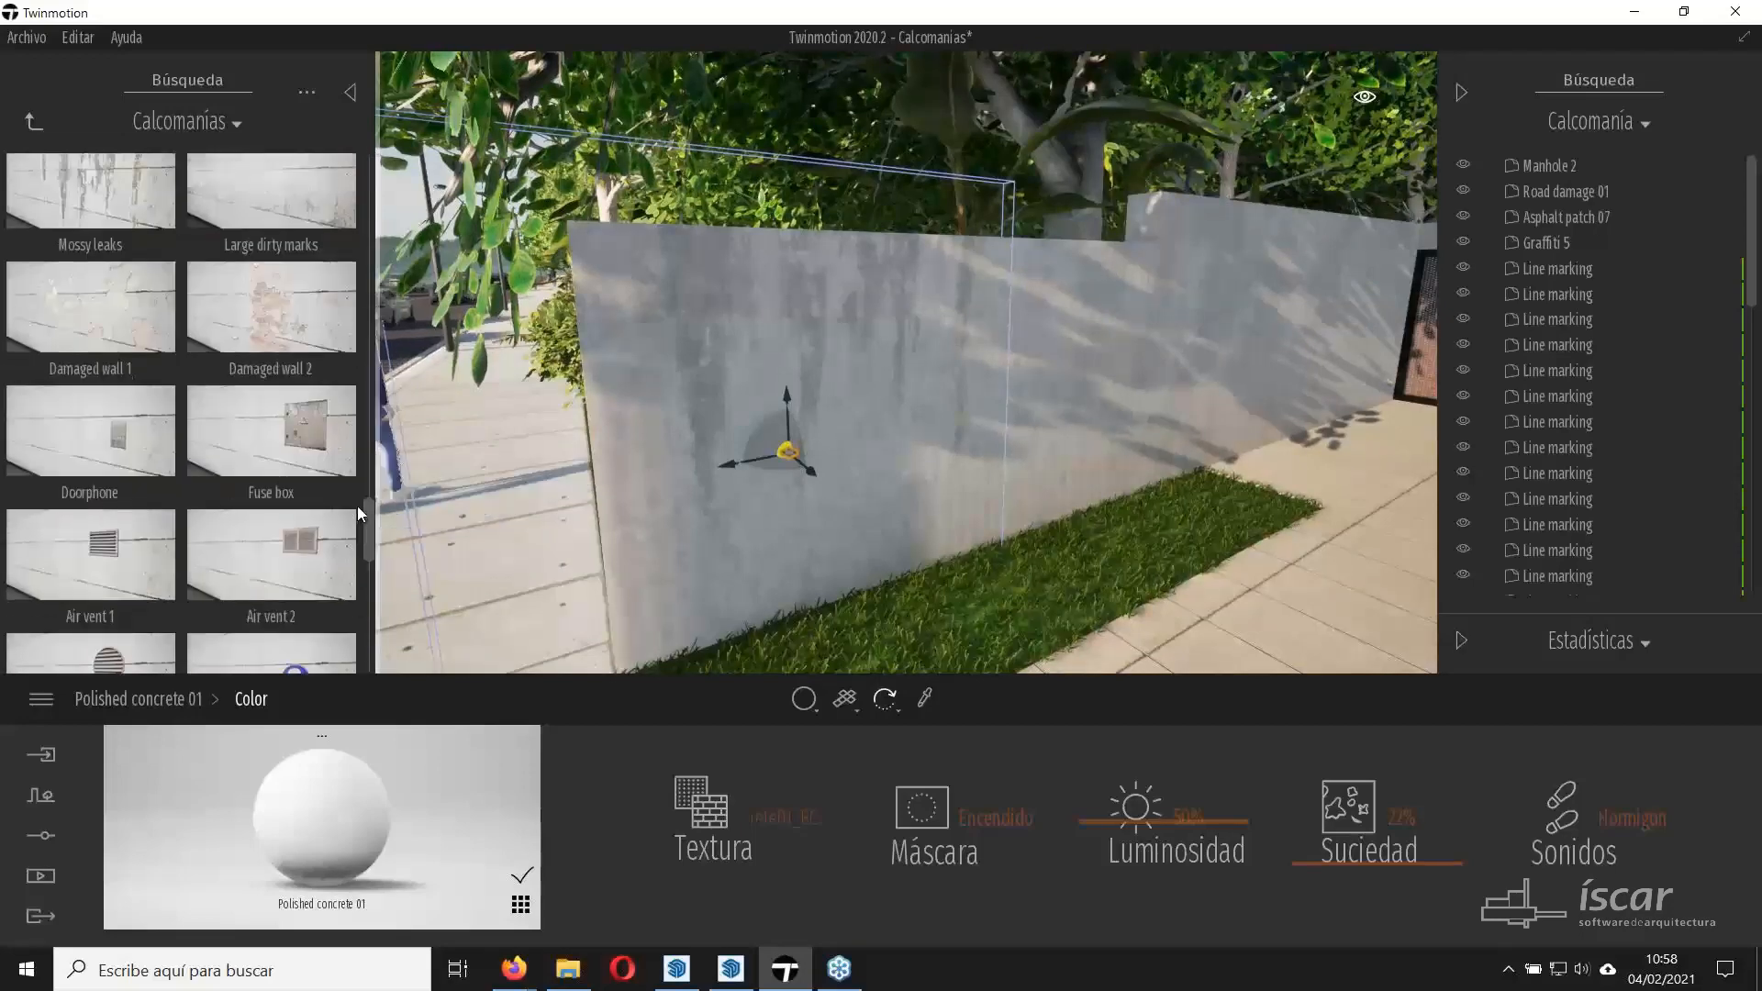
{"action": "left_click_drag", "start_coordinate": [97, 372], "coordinate": [1014, 426]}
{"action": "key", "text": "Escape"}
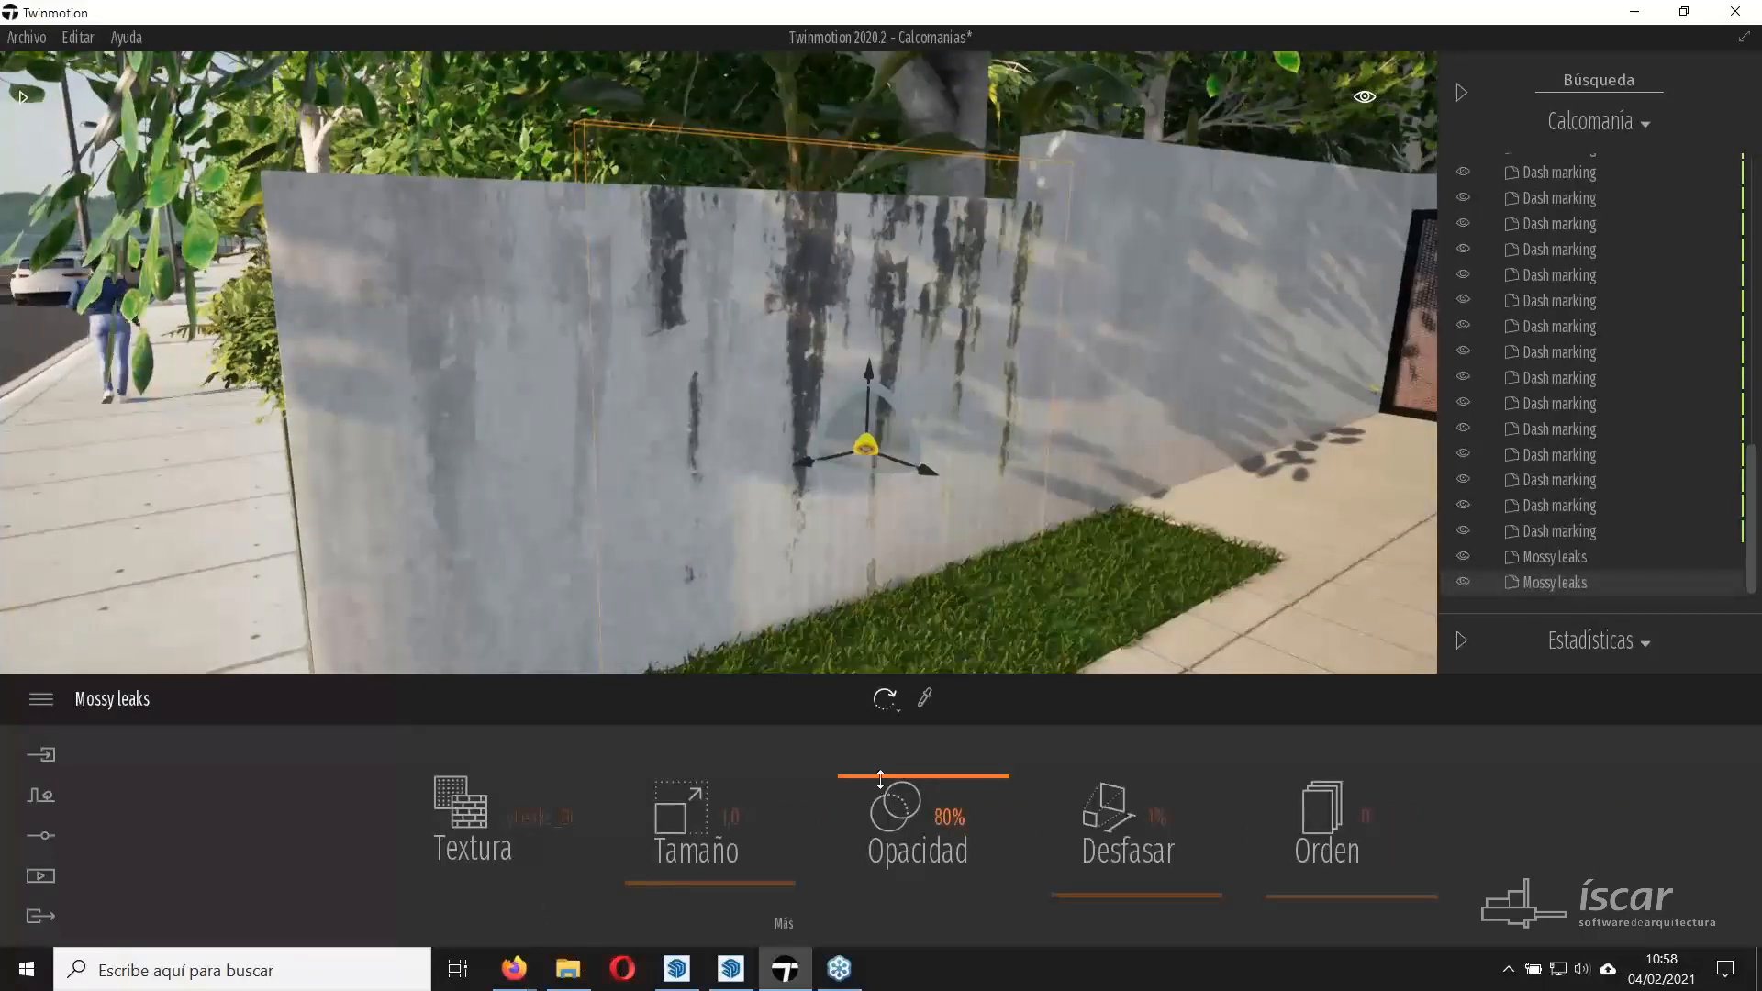
{"action": "left_click_drag", "start_coordinate": [876, 839], "coordinate": [877, 844]}
Set the second Mossy leaks decal's length to 0.5 and raise it to the garden wall's top edge.
{"action": "left_click", "coordinate": [783, 924]}
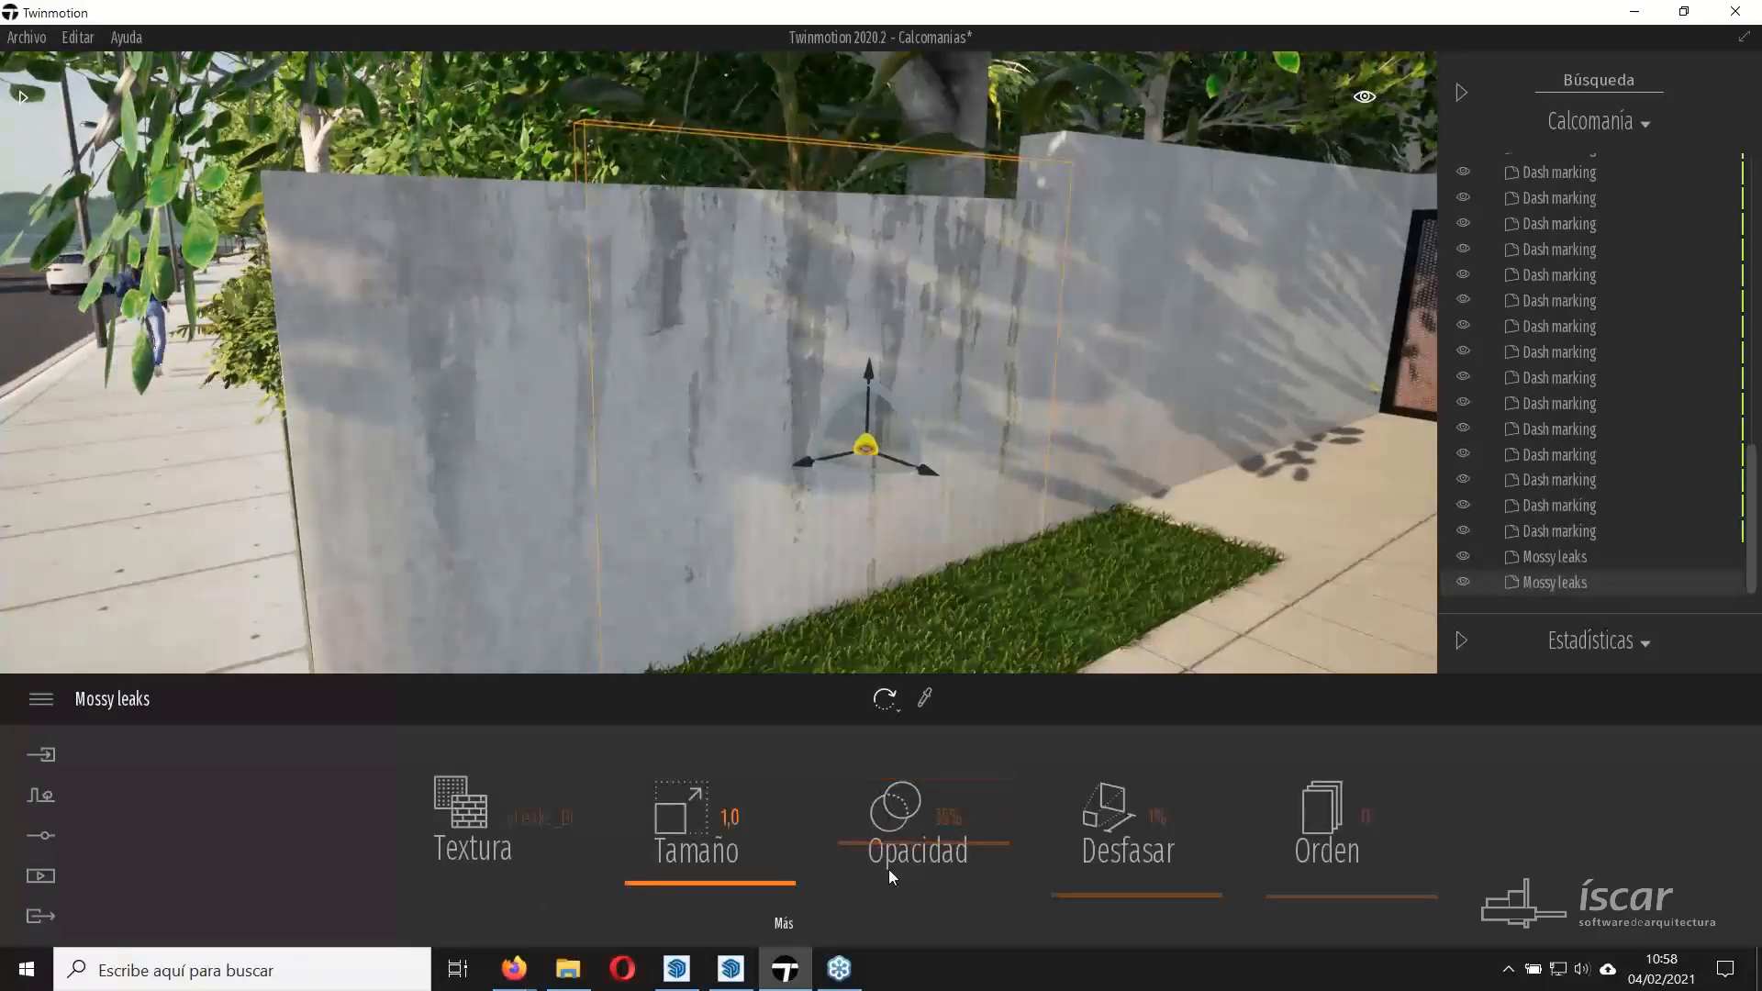
{"action": "left_click_drag", "start_coordinate": [824, 888], "coordinate": [829, 912]}
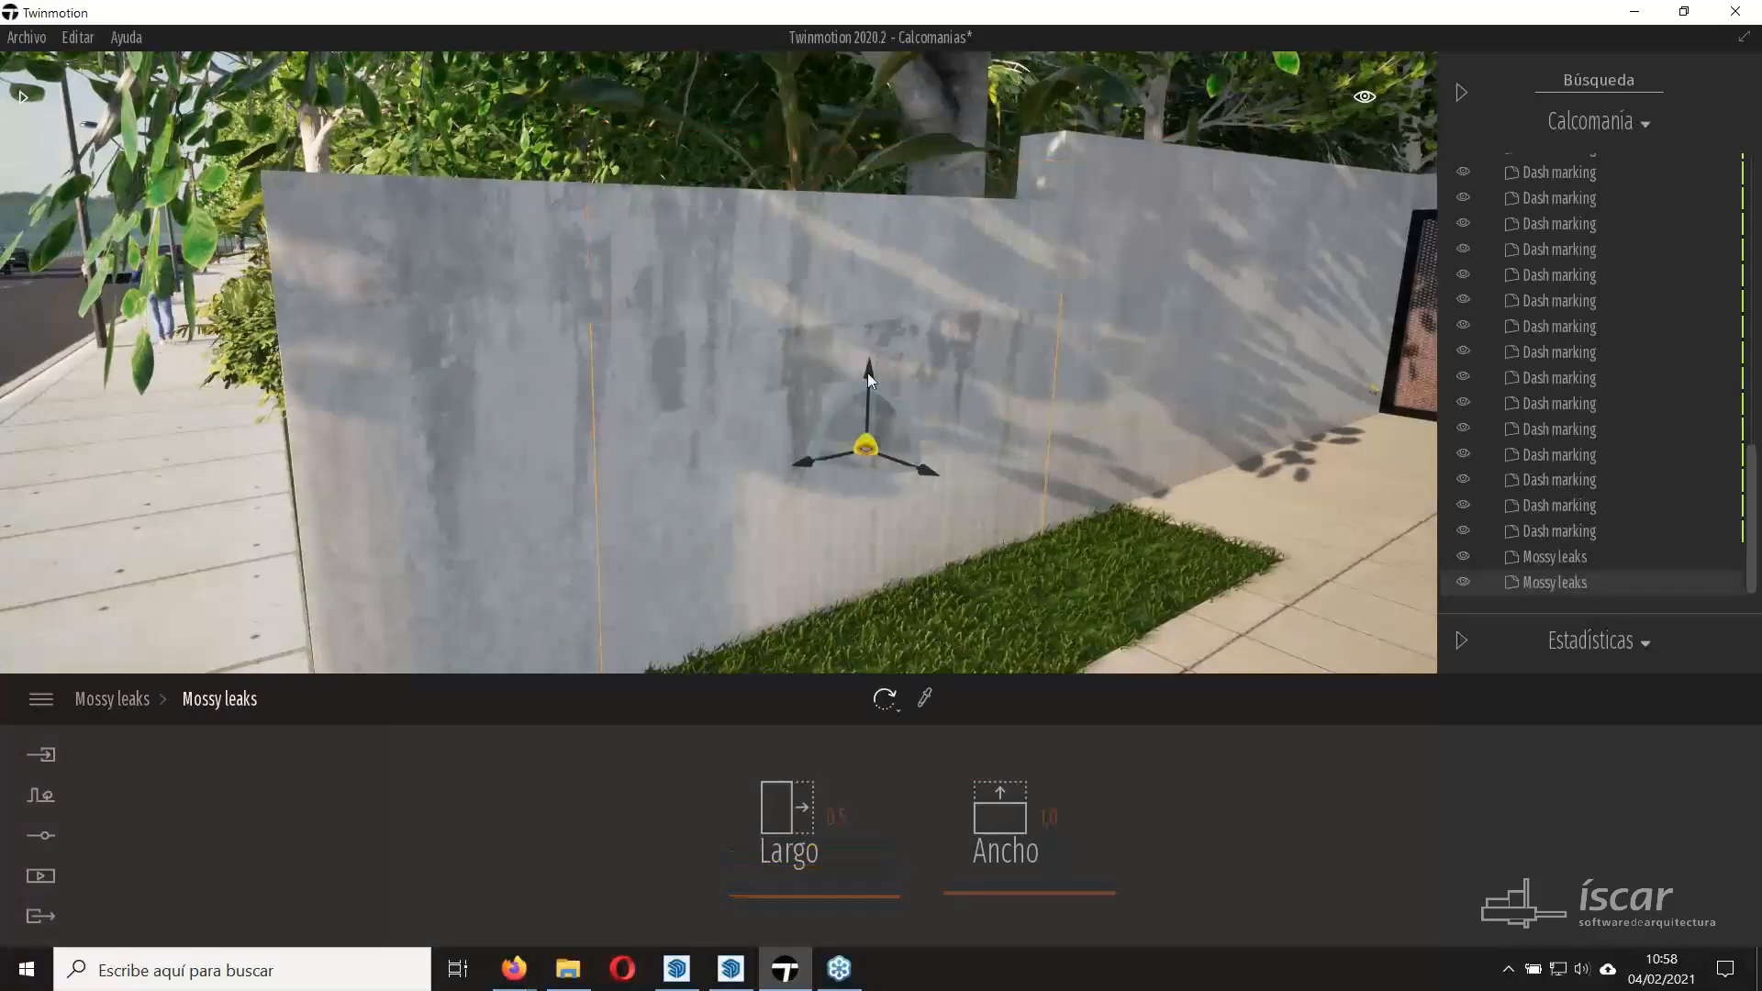
{"action": "left_click_drag", "start_coordinate": [867, 372], "coordinate": [875, 250]}
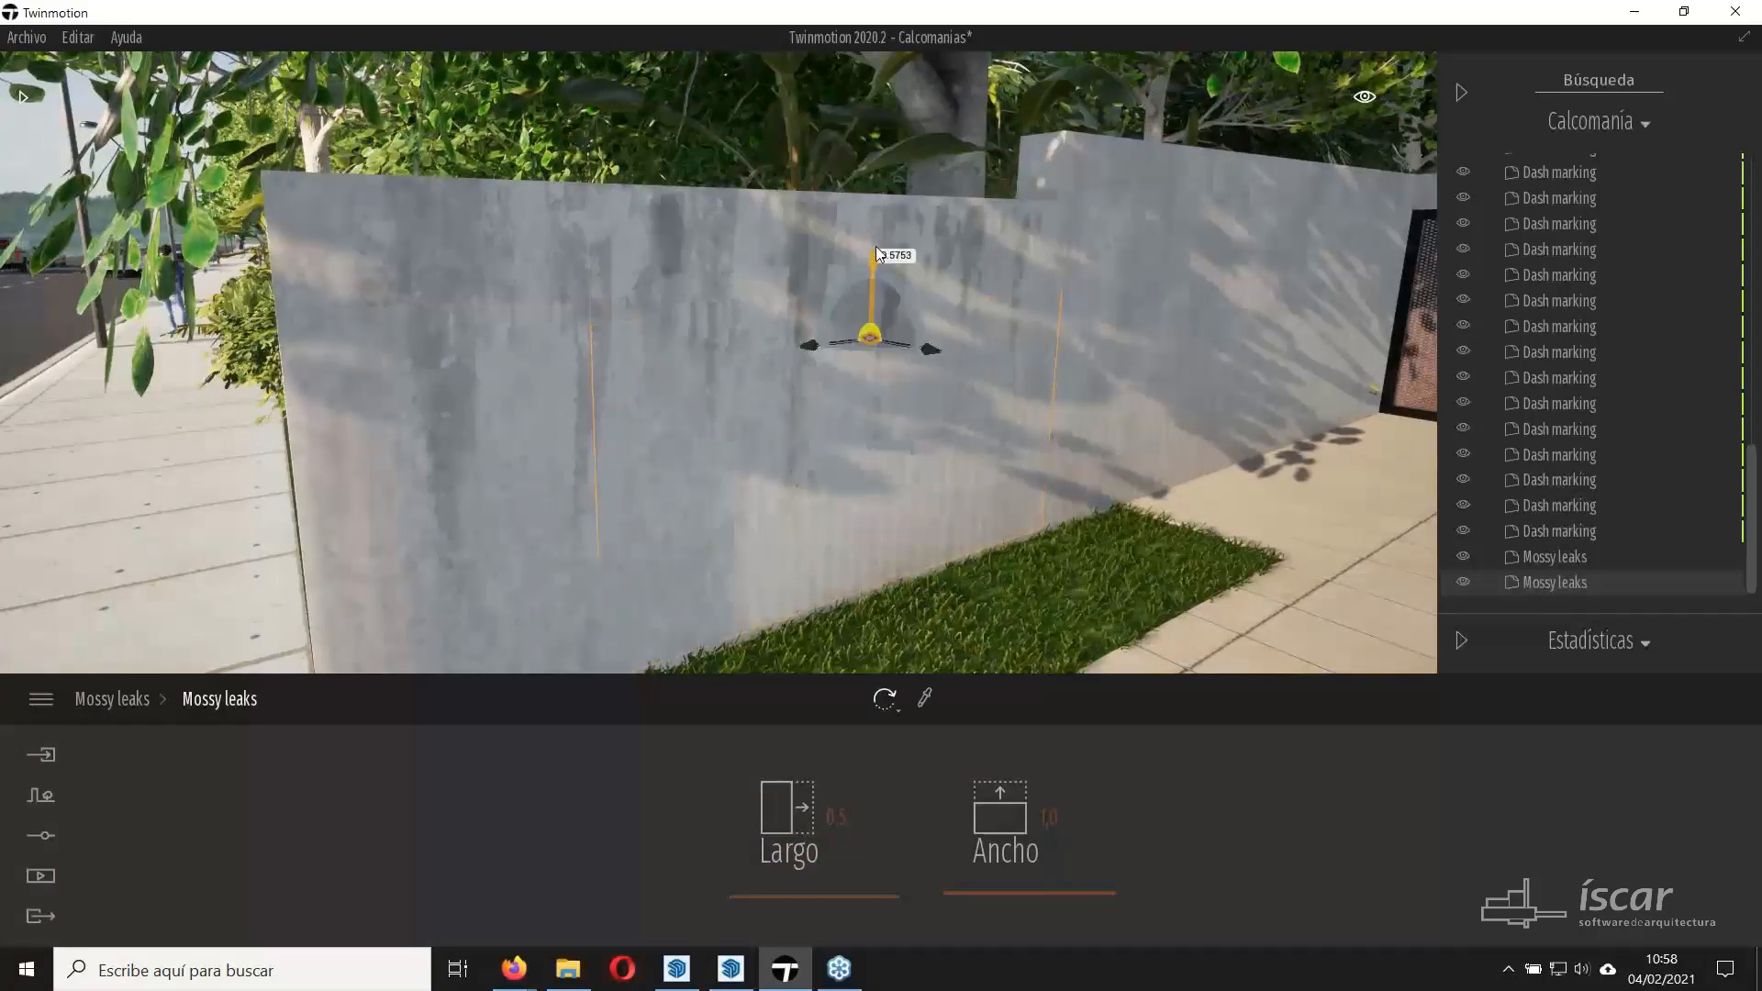
Place a Leaking water decal on the white wall above the garage opening, shift it slightly and set its opacity to 63%.
{"action": "key", "text": "s"}
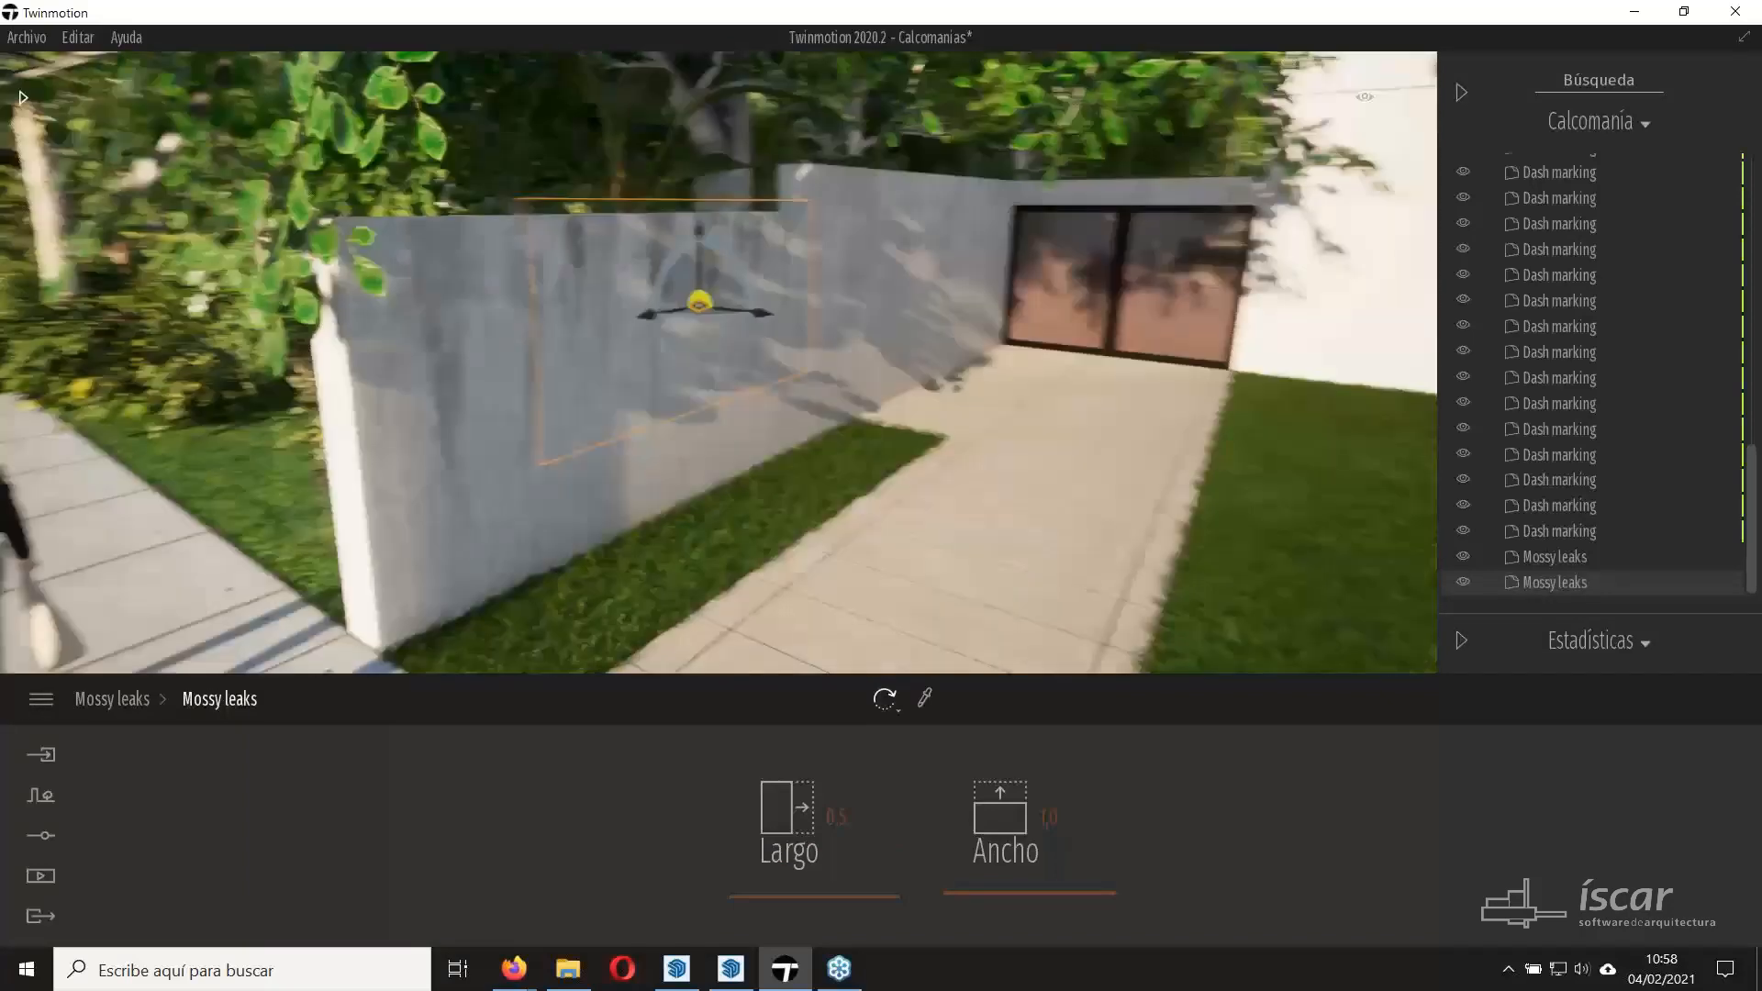
{"action": "right_click_drag", "start_coordinate": [330, 384], "coordinate": [830, 317]}
{"action": "key", "text": "w"}
{"action": "key", "text": "w"}
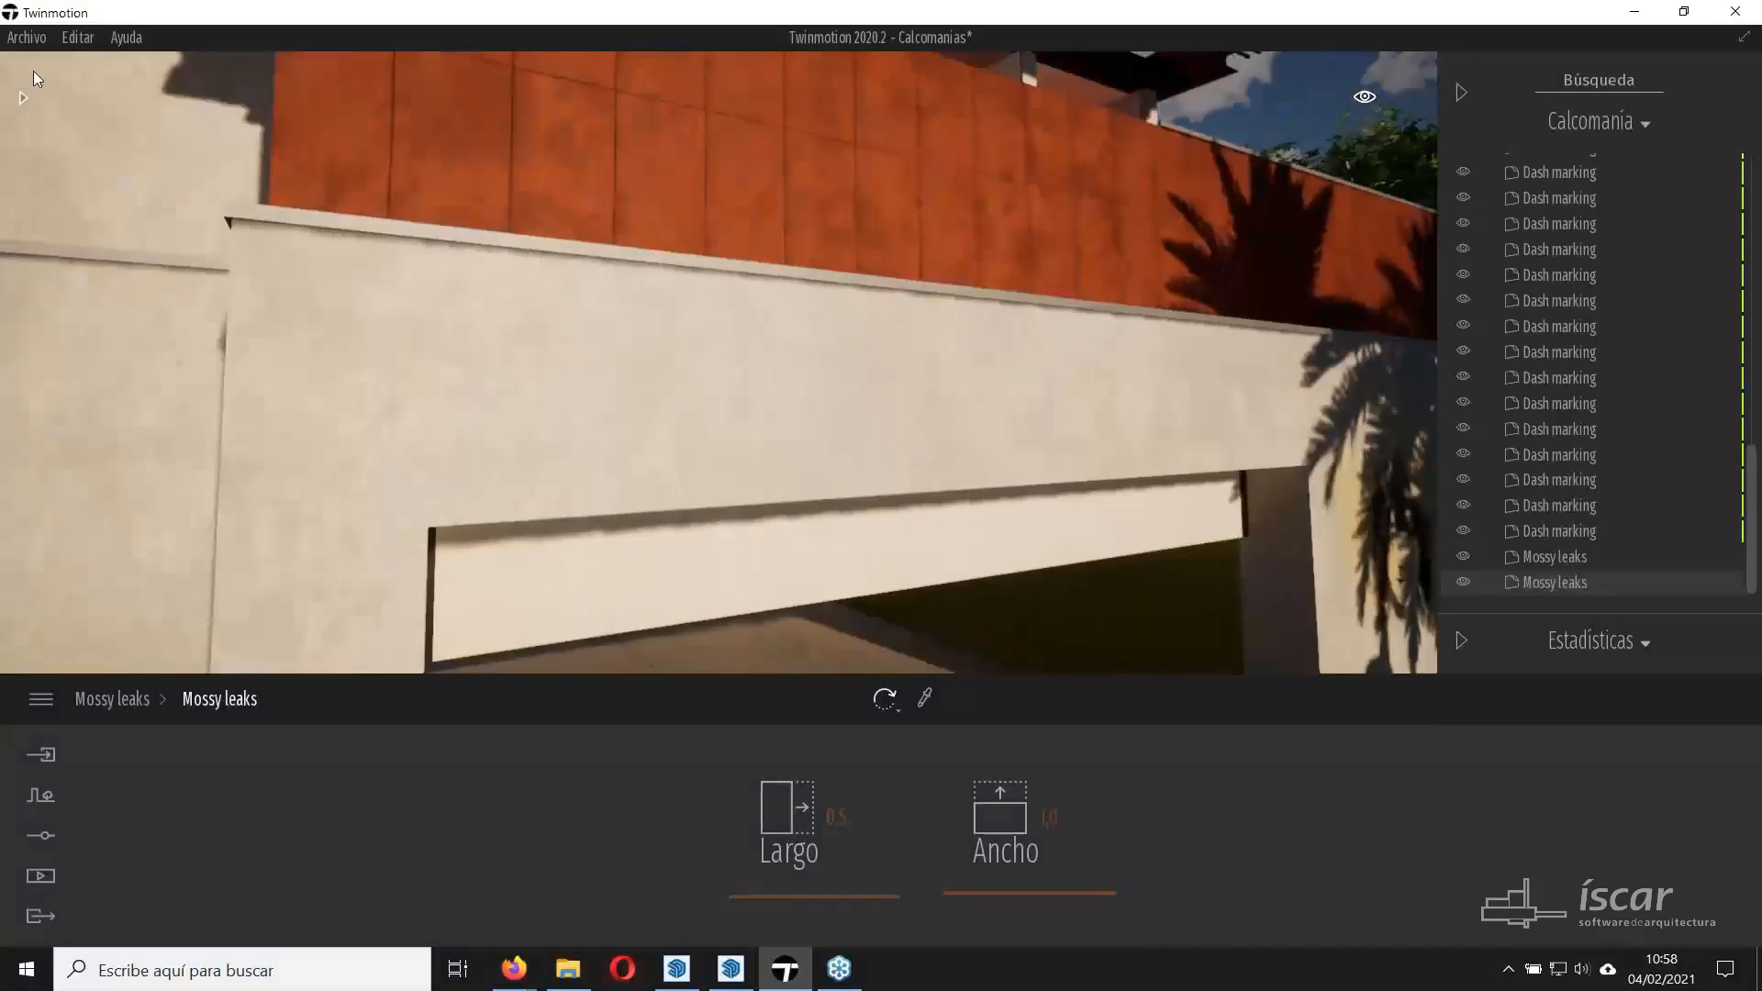
{"action": "left_click", "coordinate": [23, 98]}
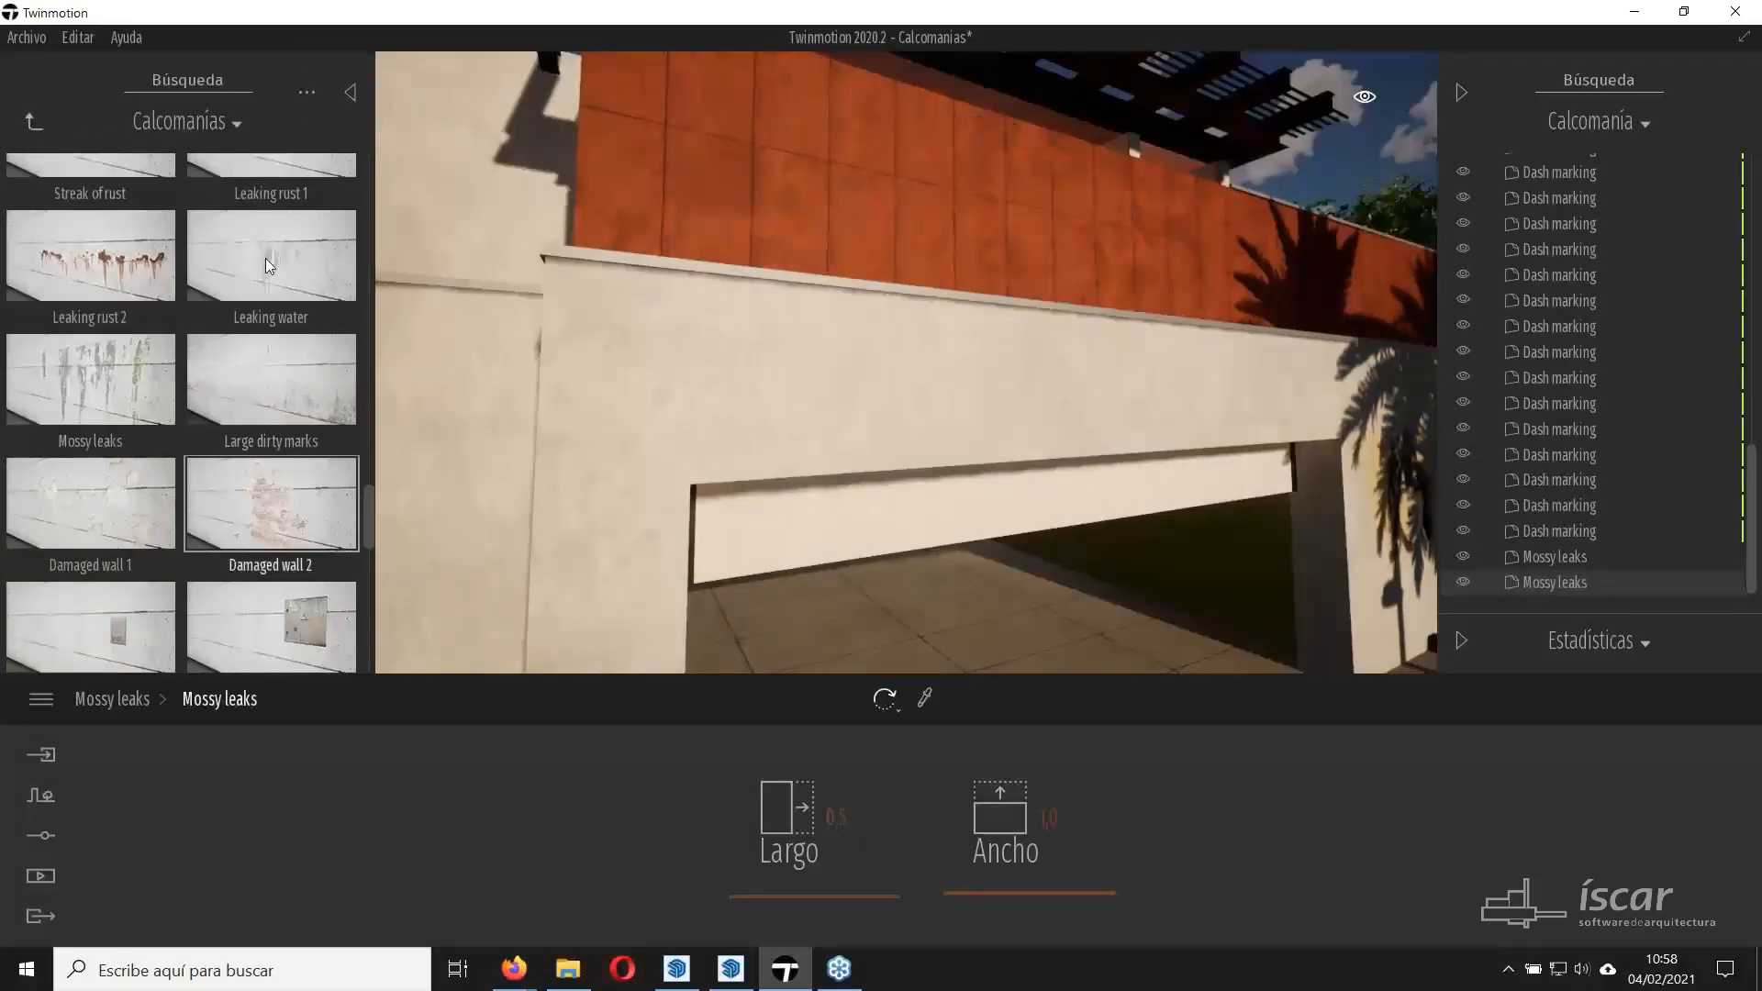
{"action": "left_click_drag", "start_coordinate": [266, 257], "coordinate": [720, 389]}
{"action": "left_click_drag", "start_coordinate": [719, 381], "coordinate": [813, 391]}
{"action": "right_click_drag", "start_coordinate": [440, 166], "coordinate": [540, 158]}
{"action": "key", "text": "a"}
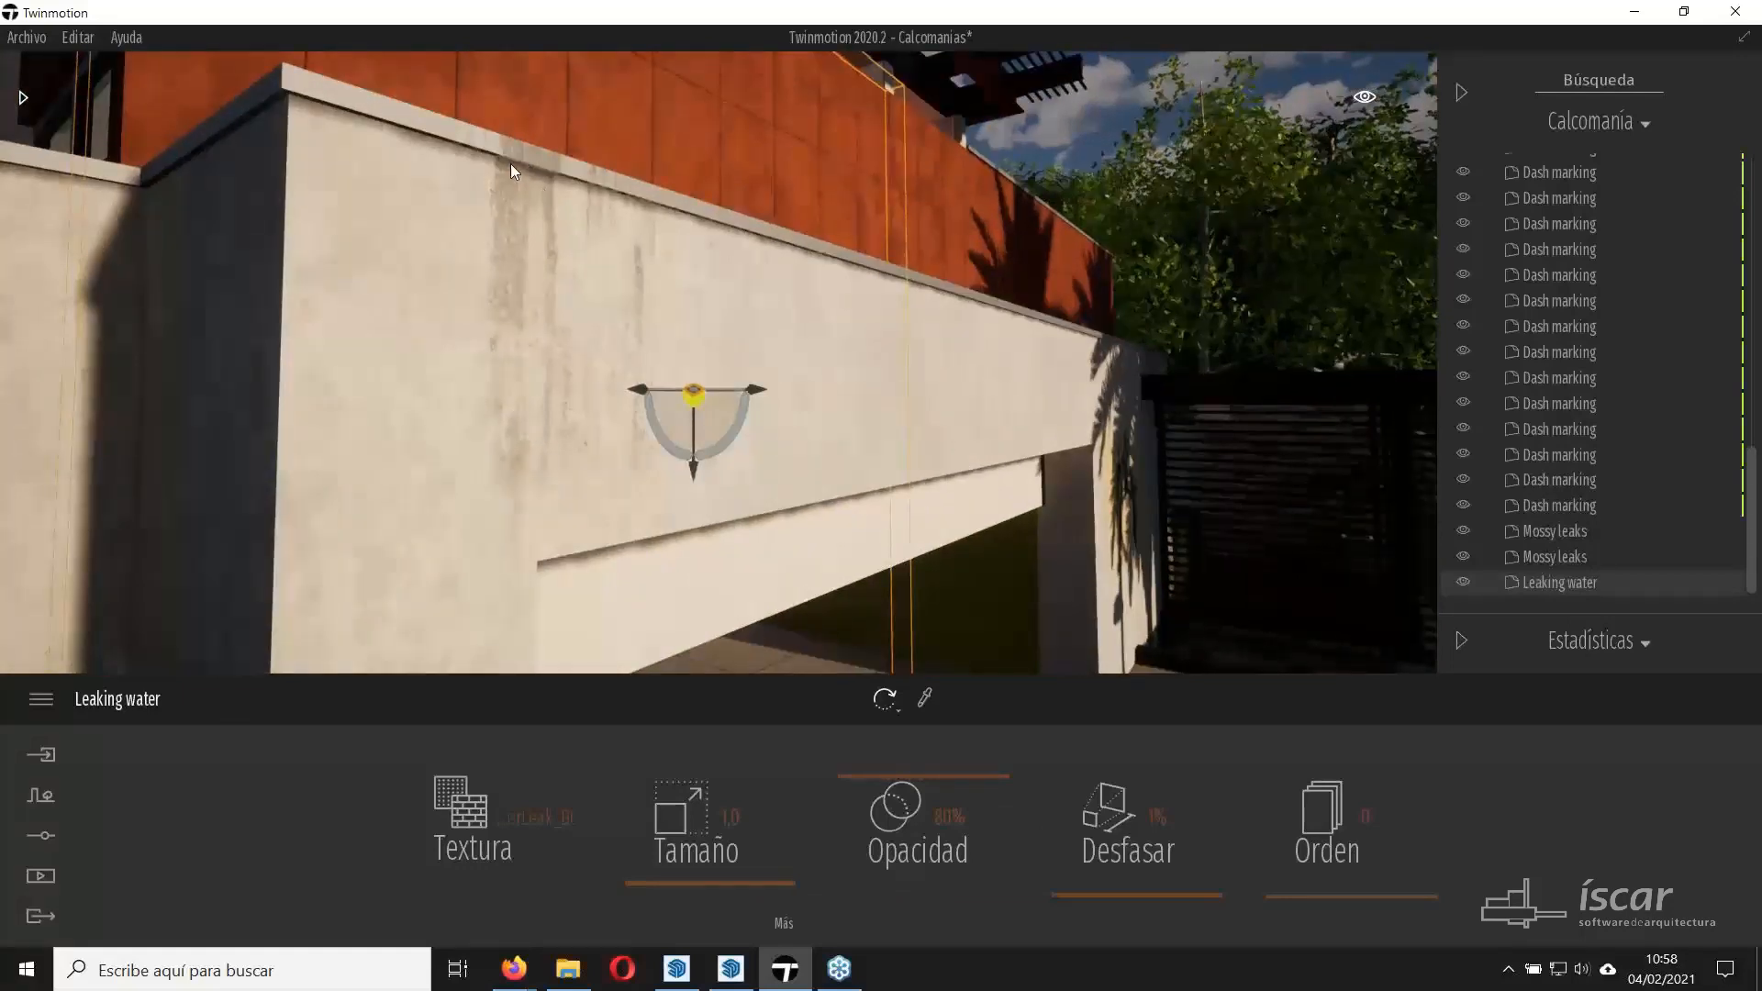
{"action": "left_click_drag", "start_coordinate": [756, 389], "coordinate": [744, 389]}
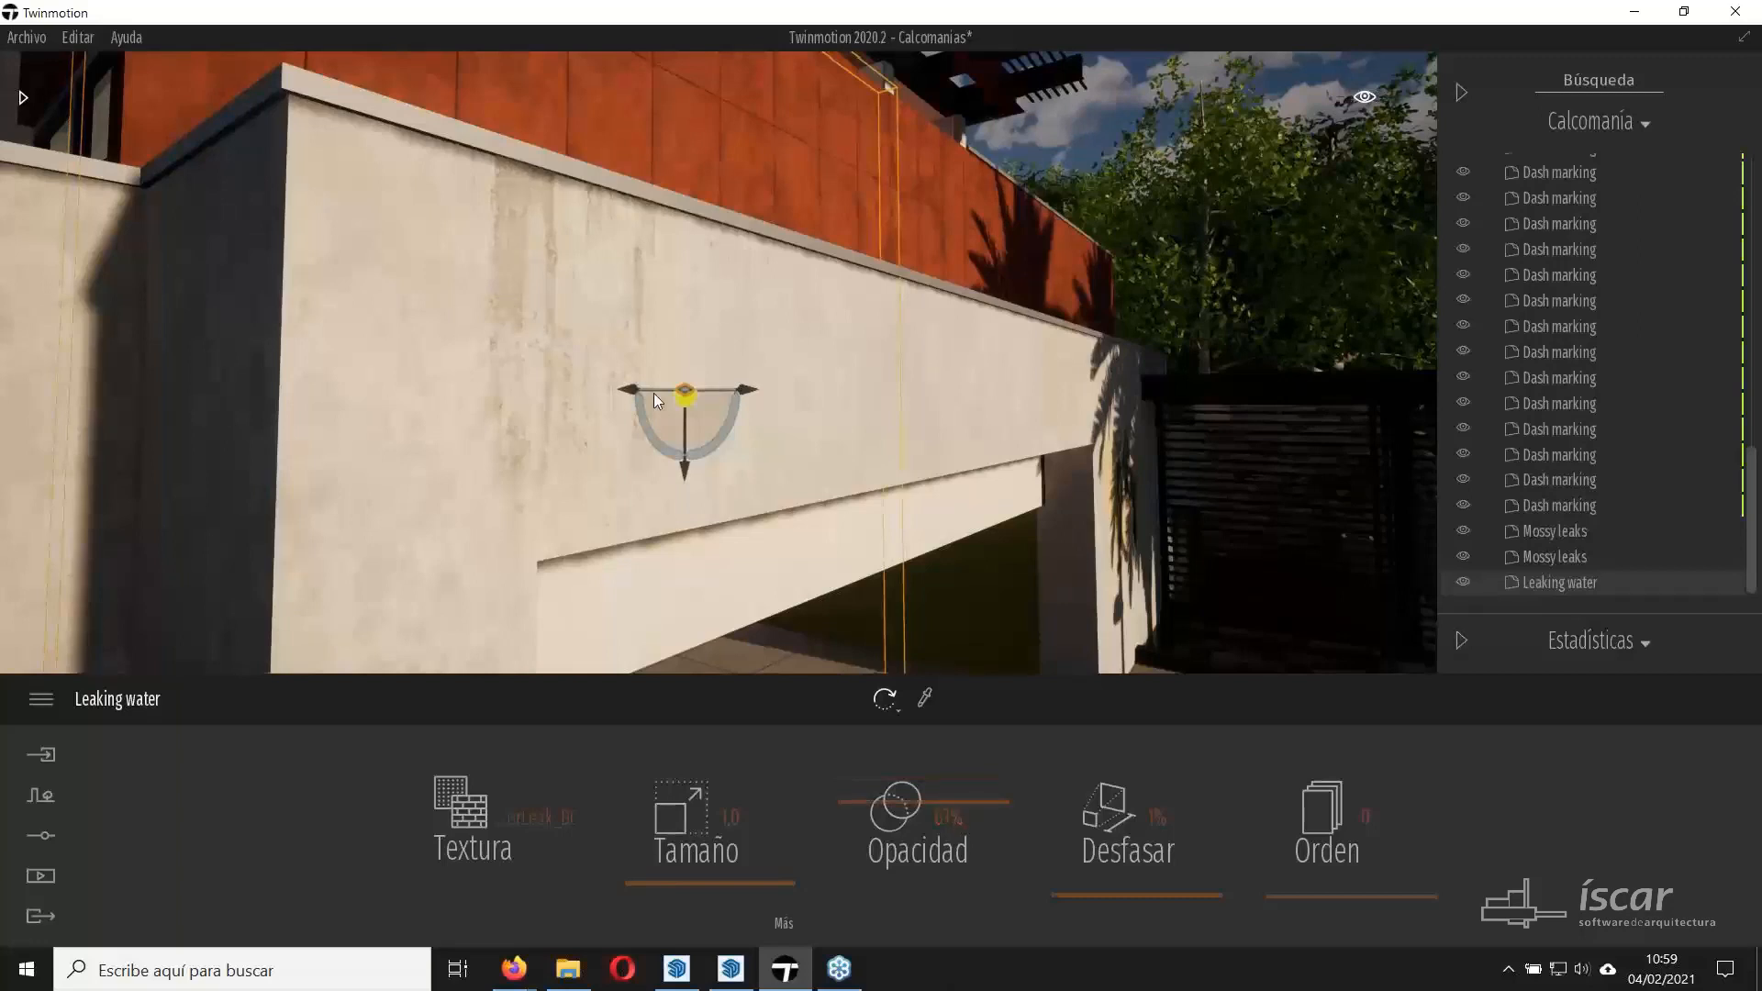
Copy the Leaking water decal along the garage wall as one instance spaced 0.83 m away.
{"action": "left_click_drag", "start_coordinate": [653, 392], "coordinate": [796, 406]}
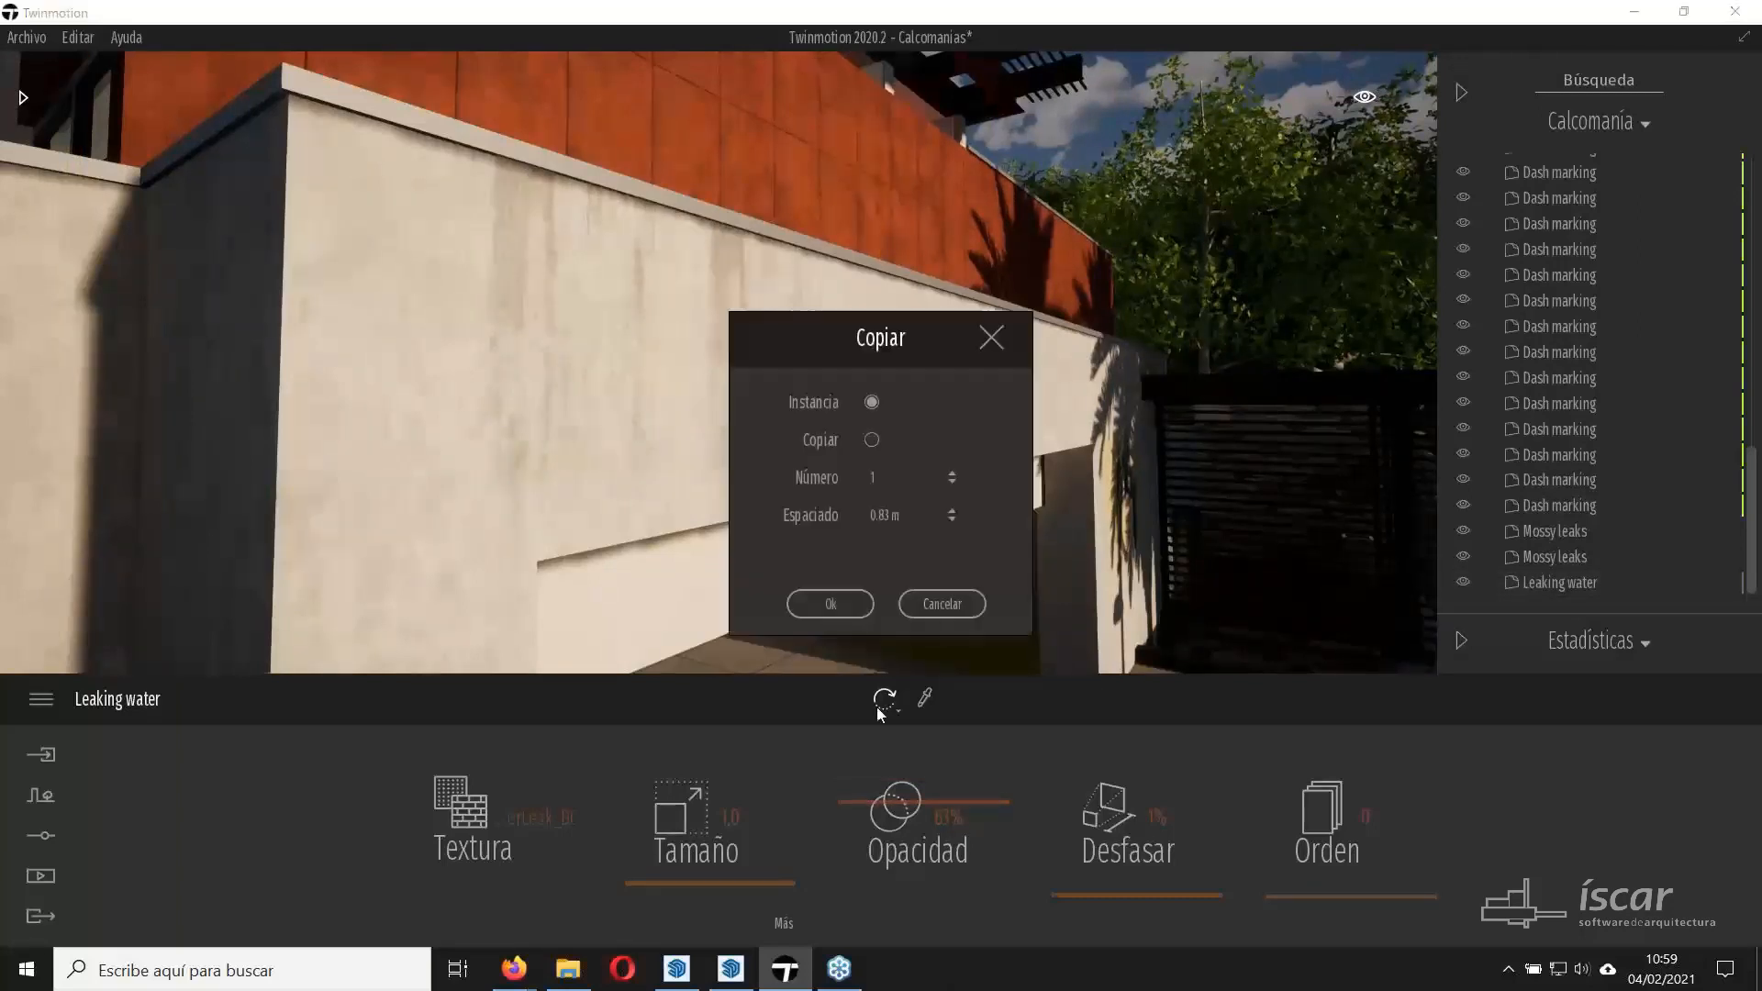
{"action": "left_click", "coordinate": [837, 604]}
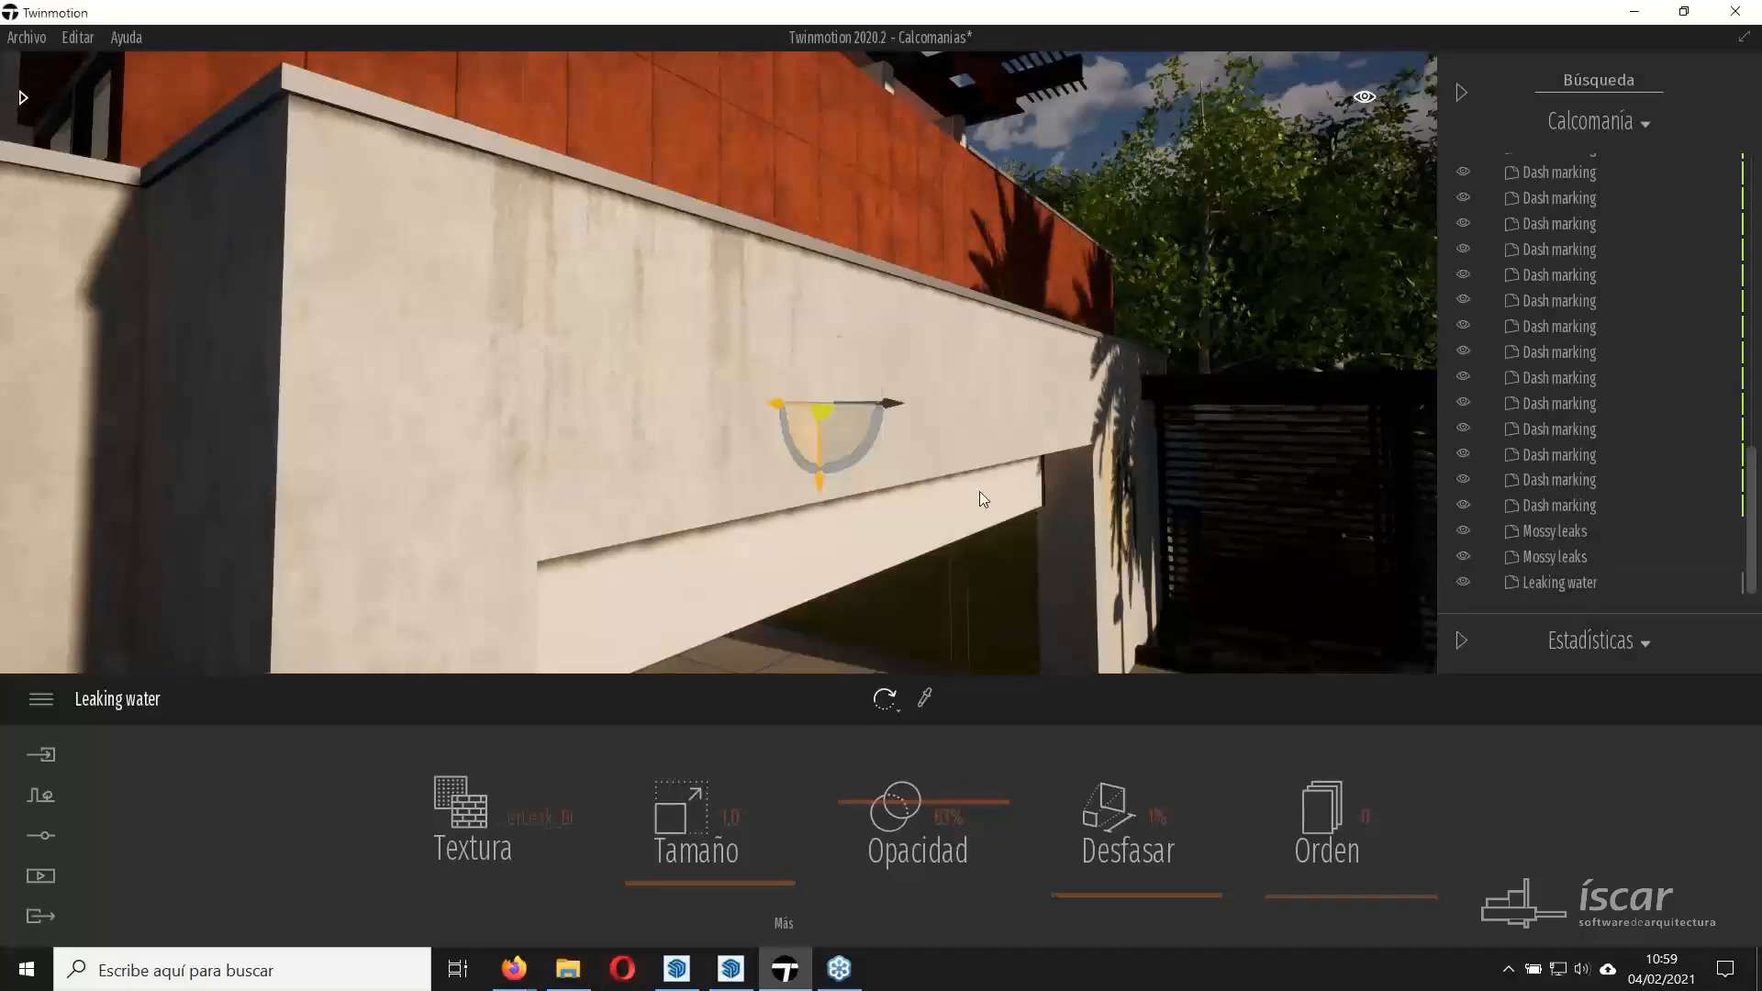
Select the Graffiti 5 decal on the white wall beside the slatted gate and load logo-iscar.png as its texture.
{"action": "key", "text": "d"}
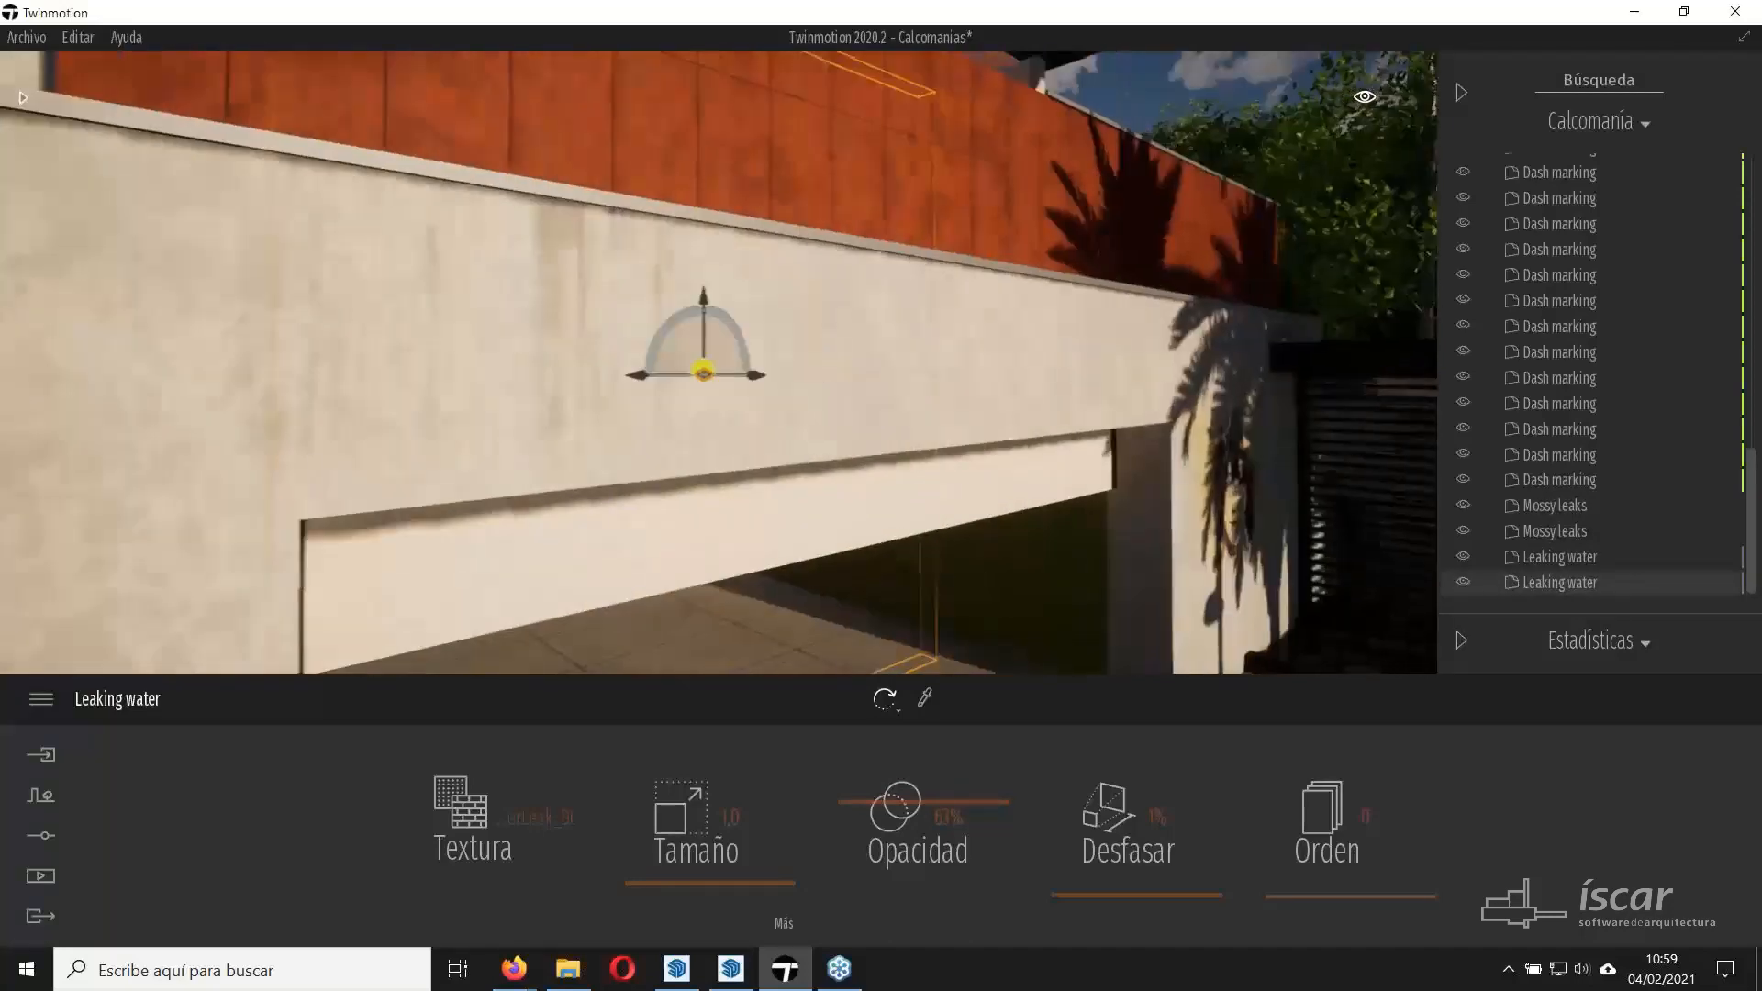
{"action": "key", "text": "w"}
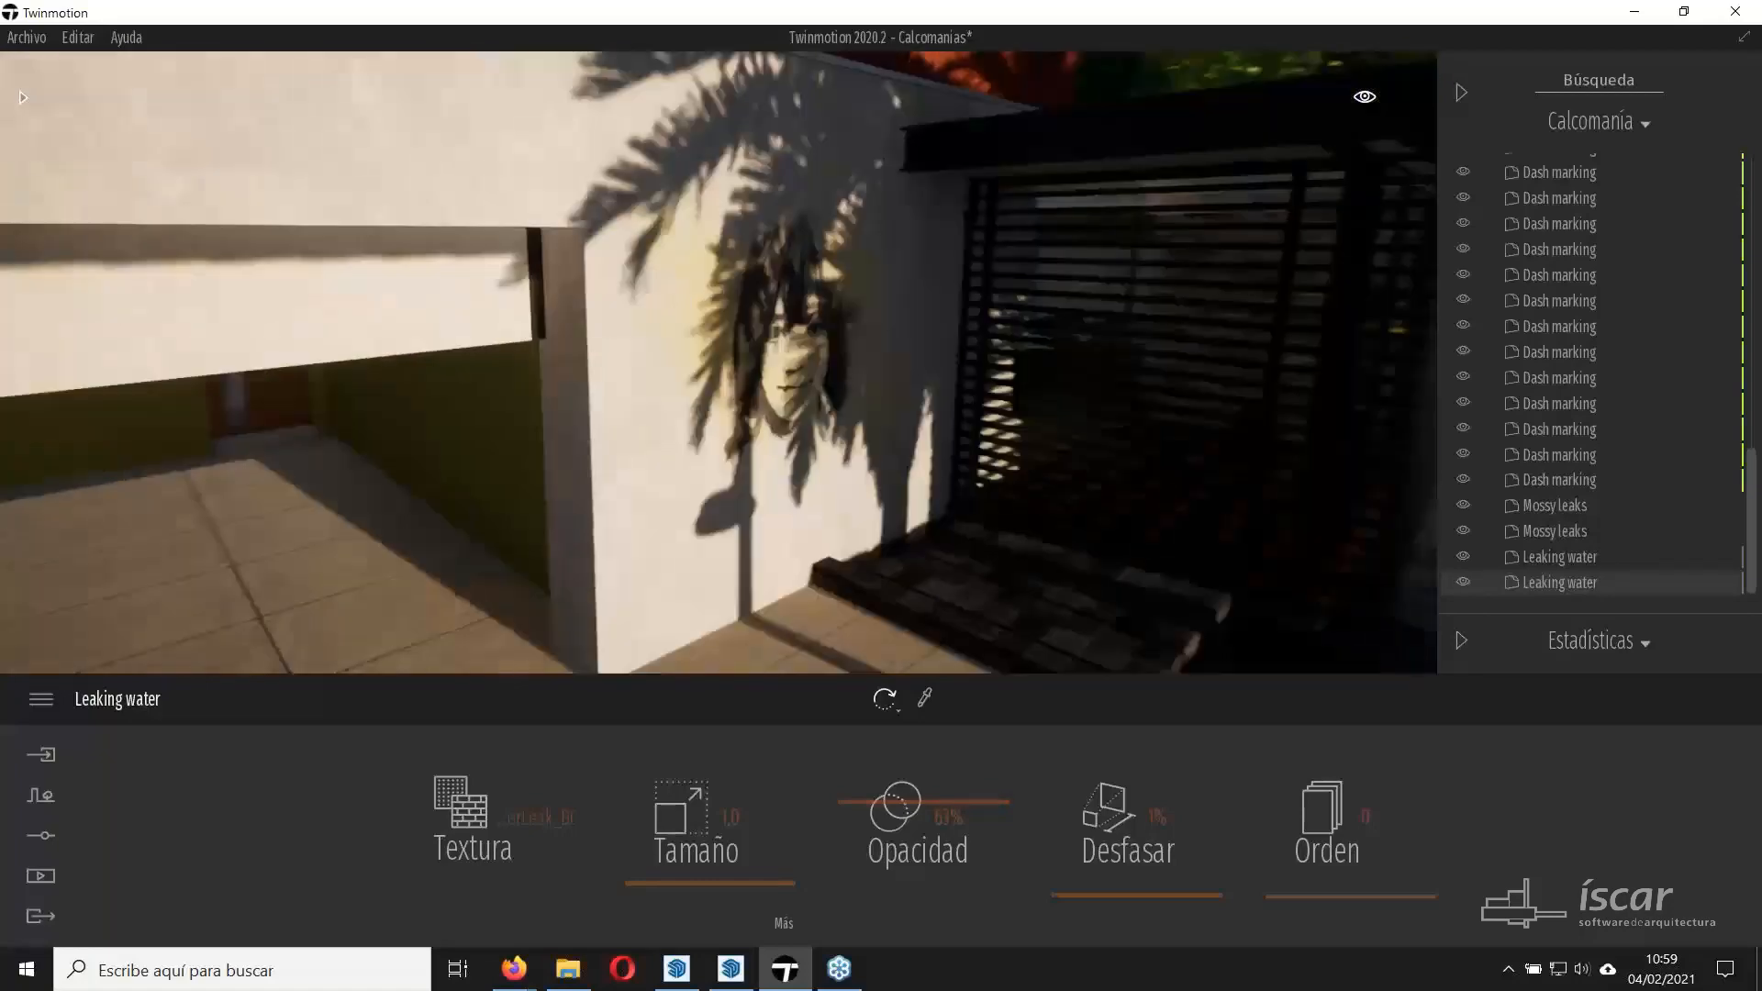
{"action": "key", "text": "w"}
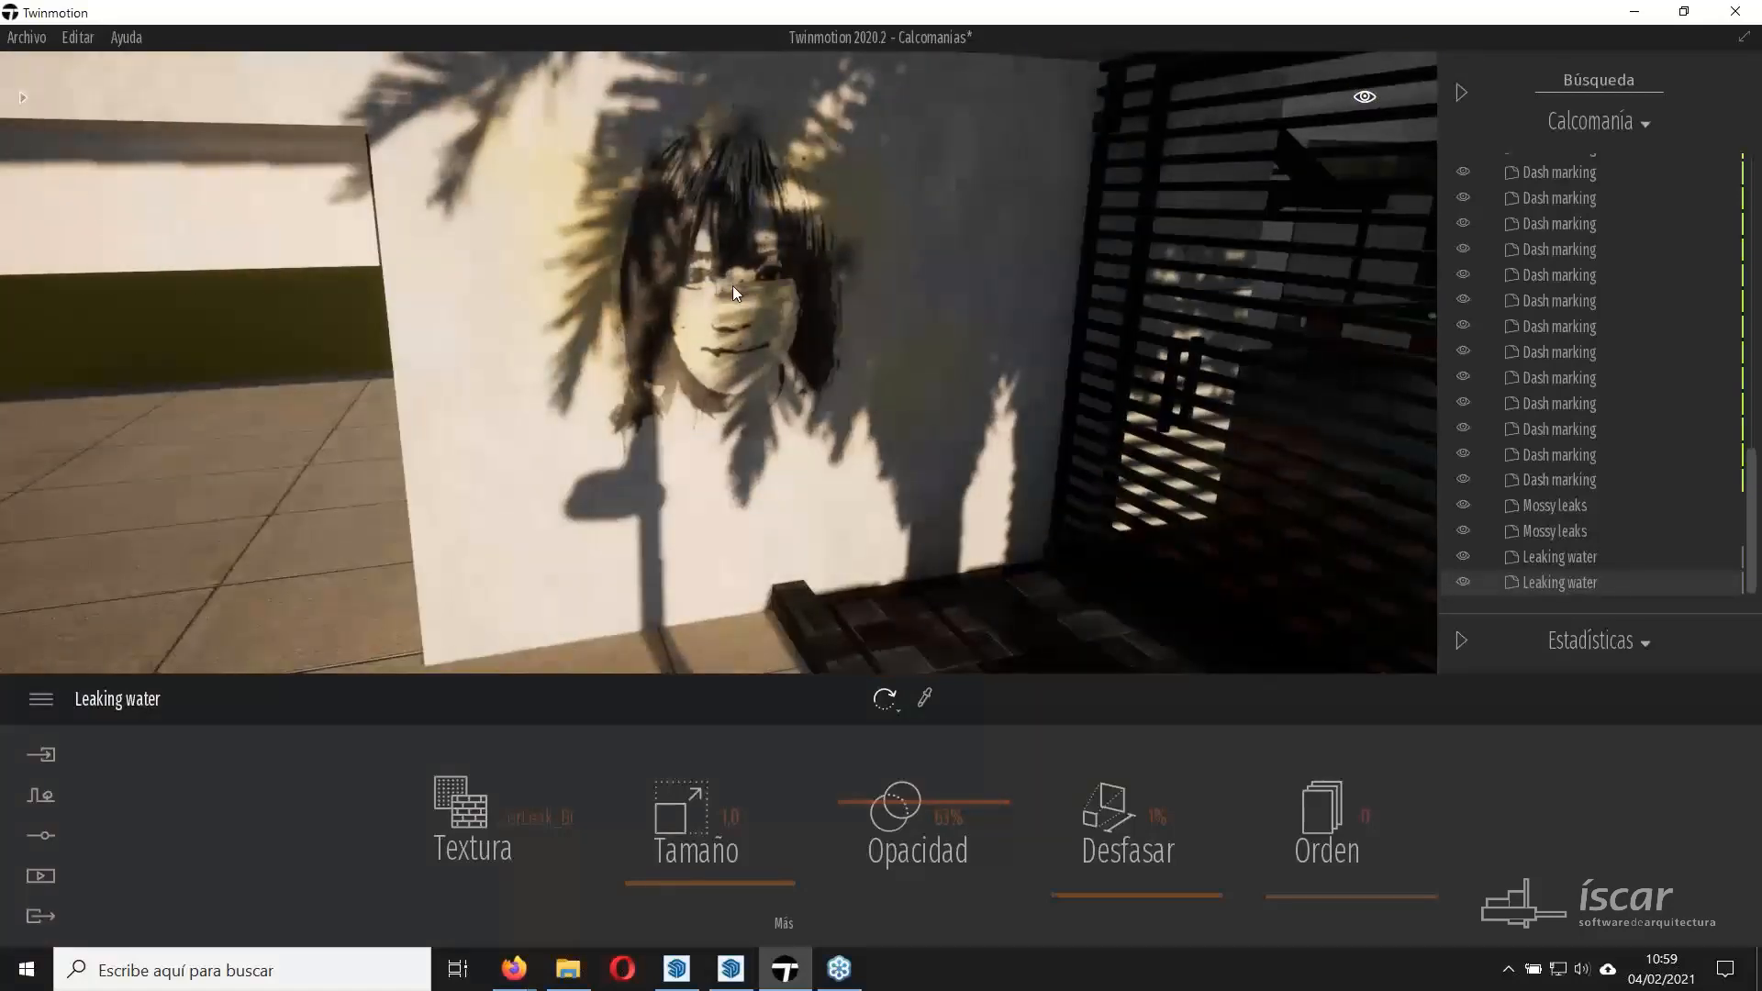
{"action": "left_click", "coordinate": [812, 364]}
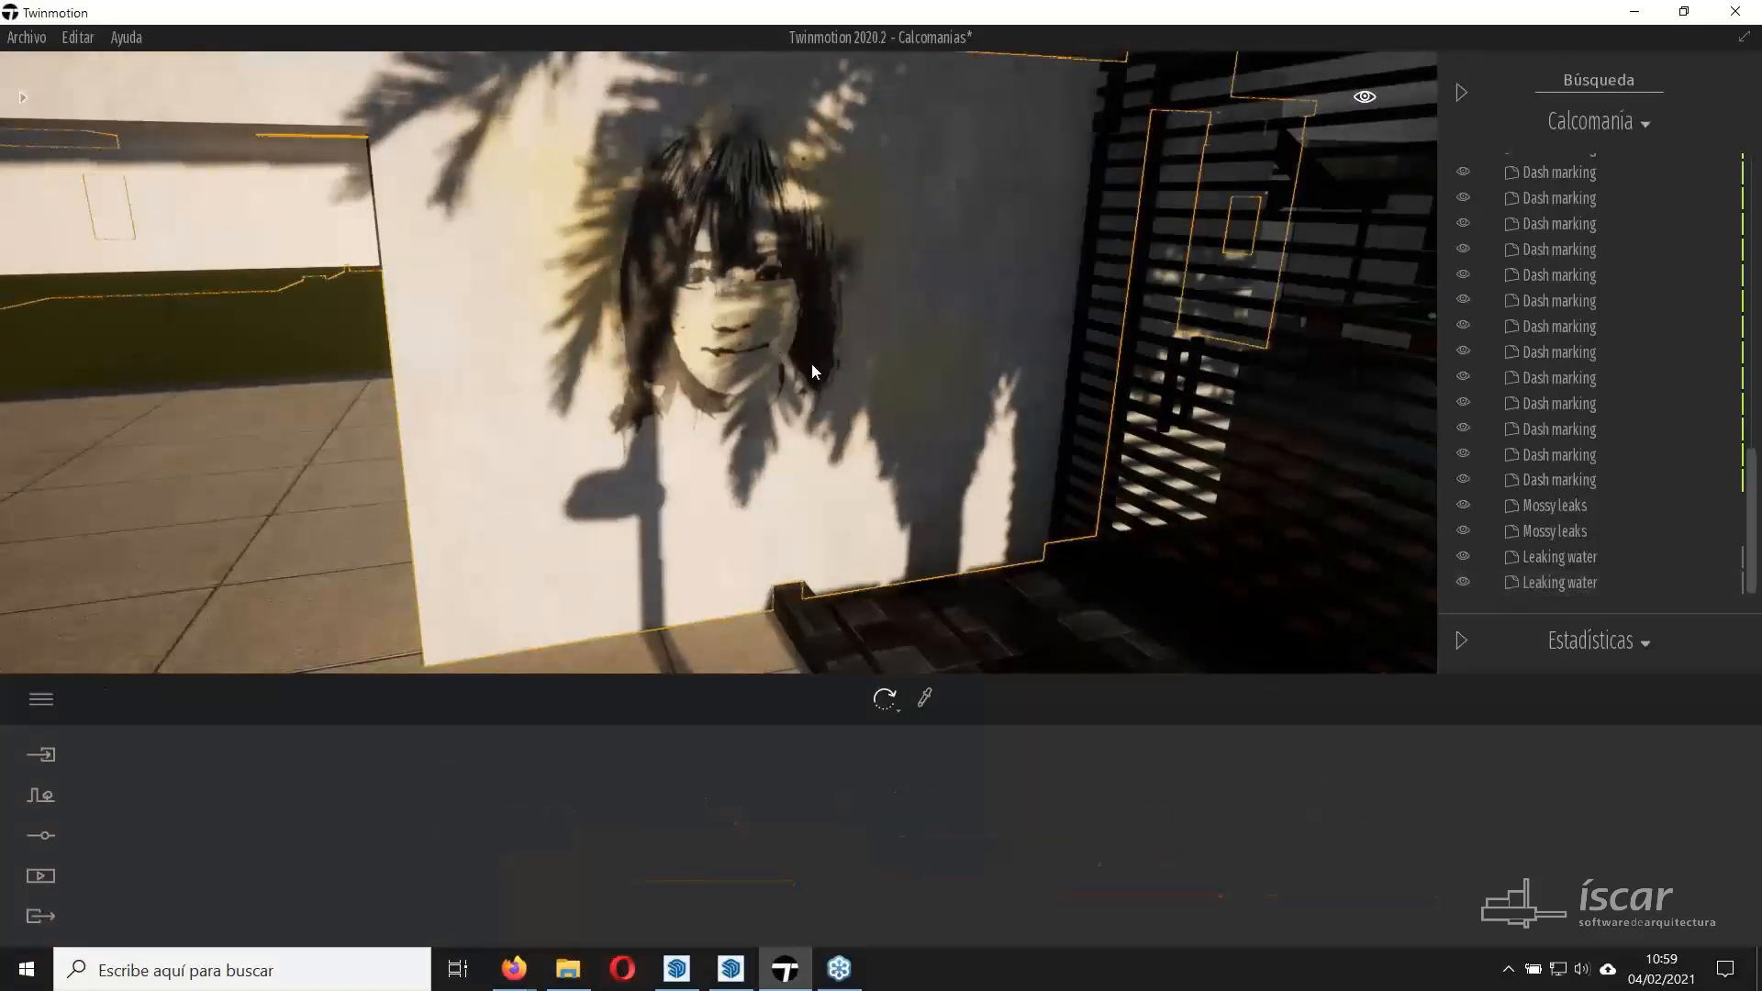
{"action": "left_click", "coordinate": [745, 283]}
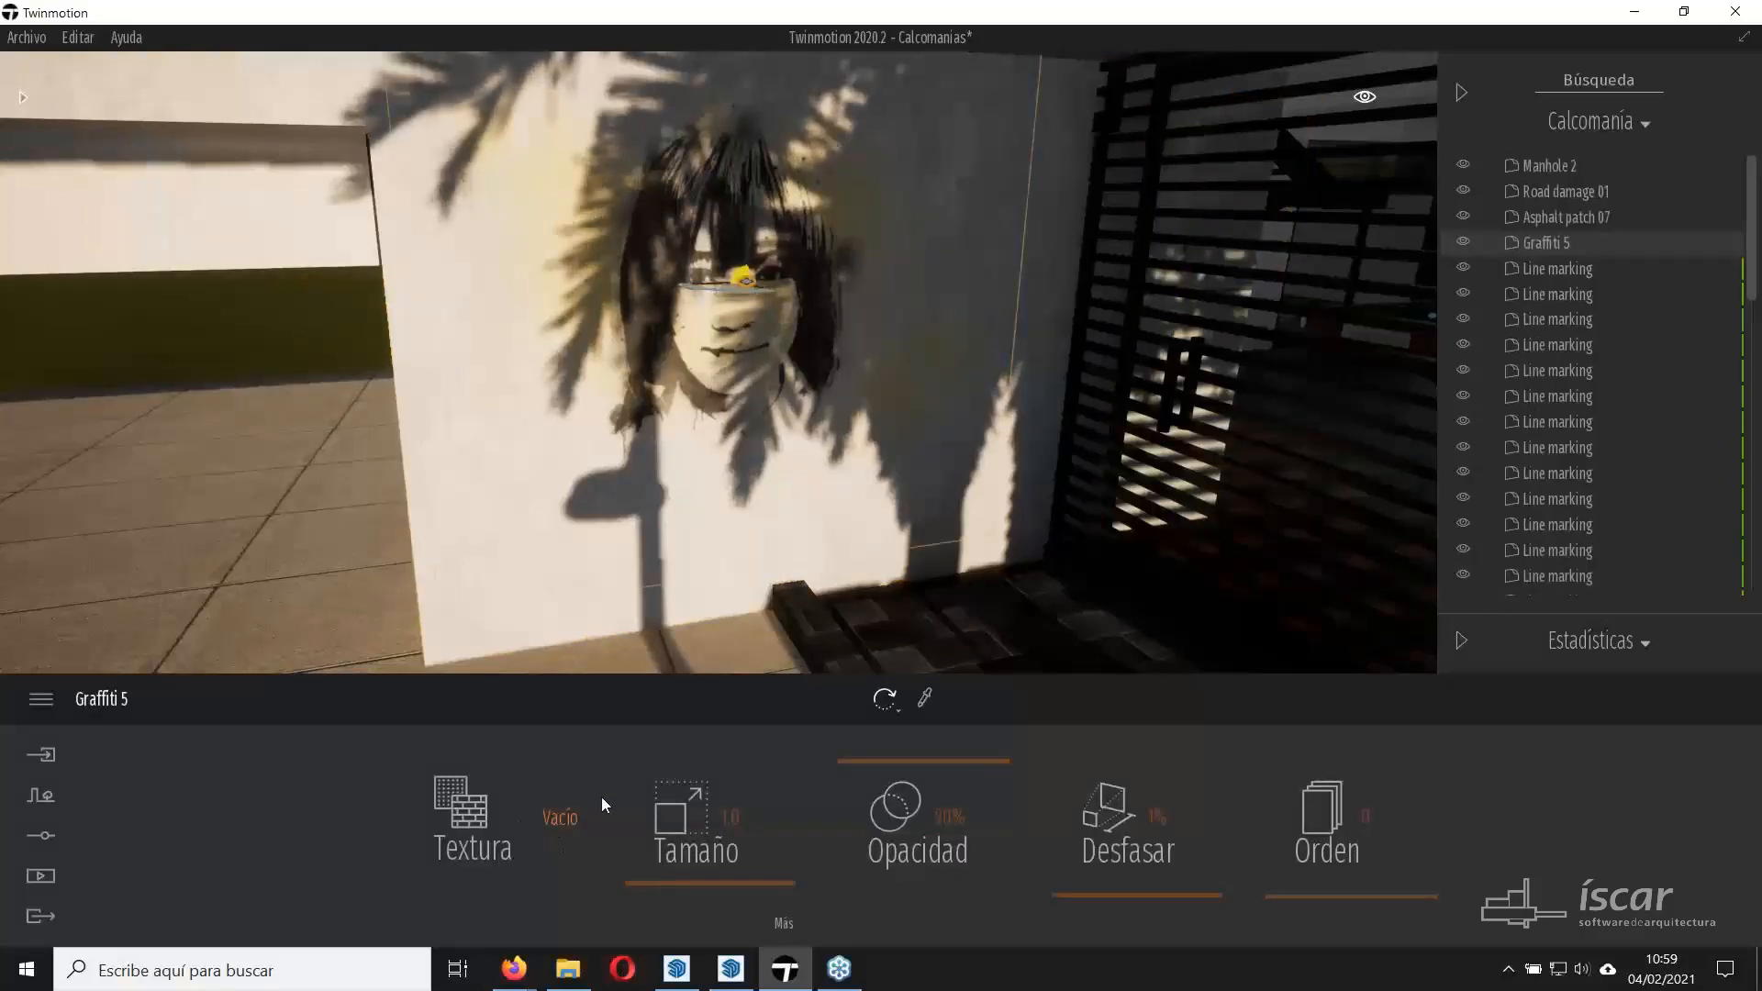
{"action": "left_click", "coordinate": [464, 803]}
{"action": "left_click", "coordinate": [483, 672]}
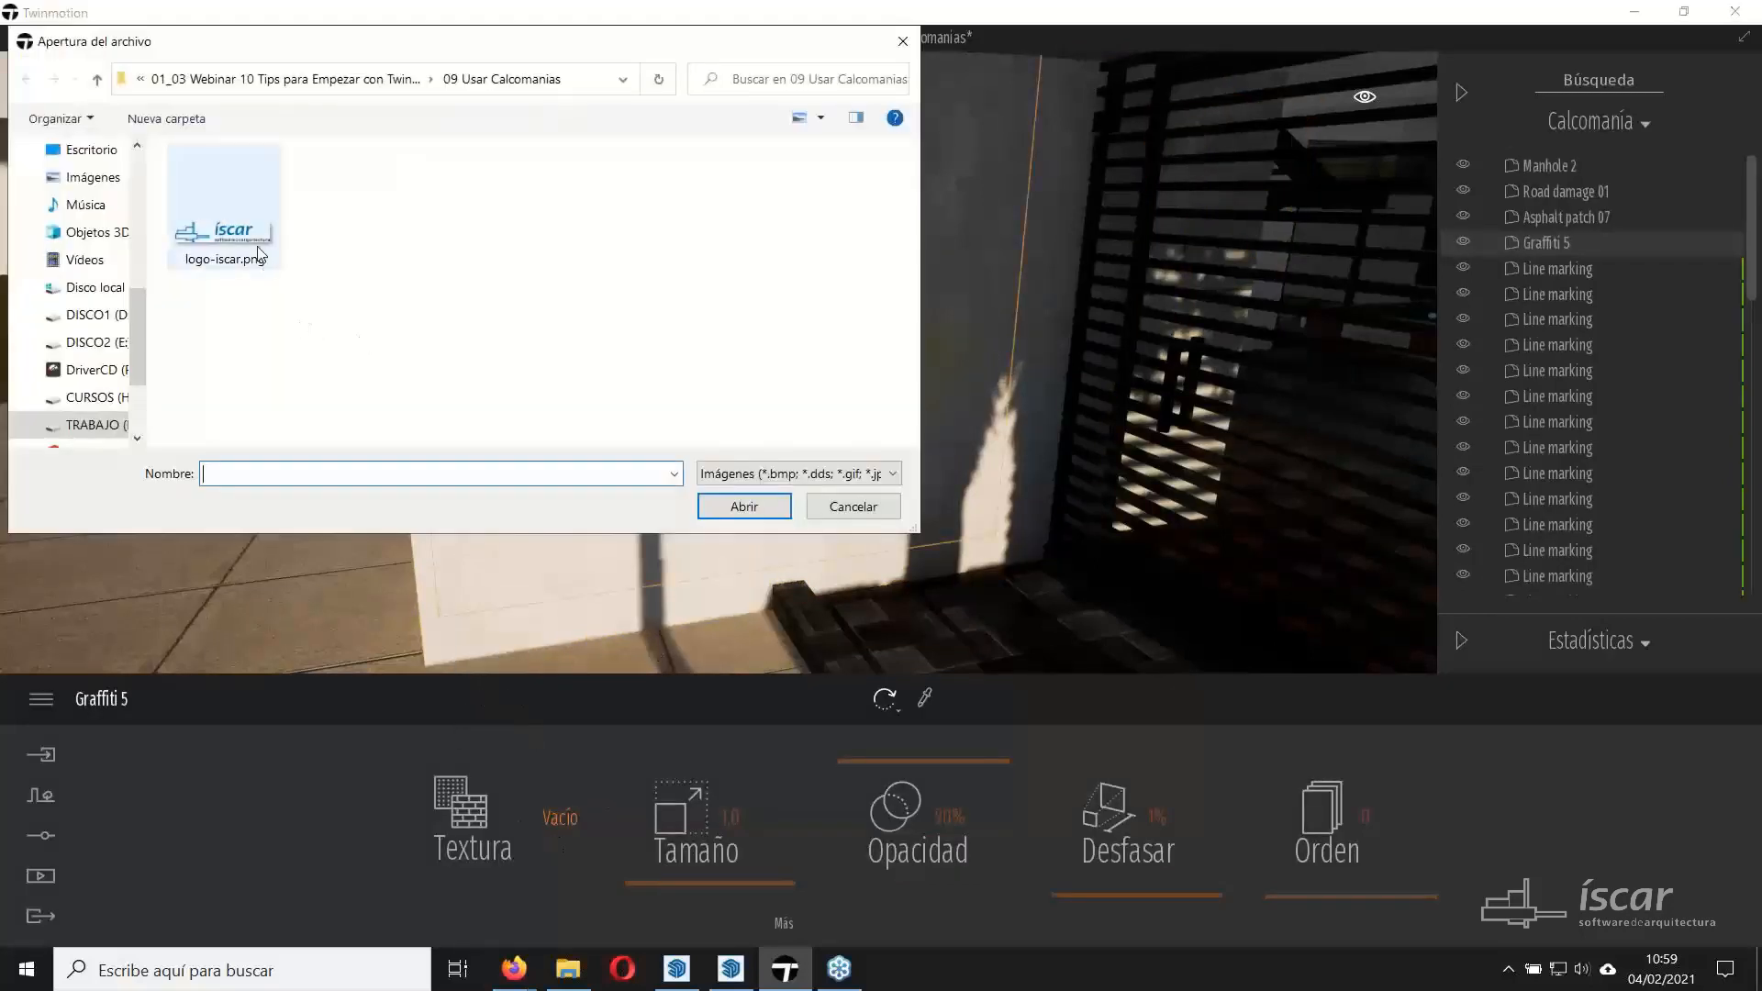
{"action": "left_click", "coordinate": [225, 207]}
{"action": "left_click", "coordinate": [743, 507]}
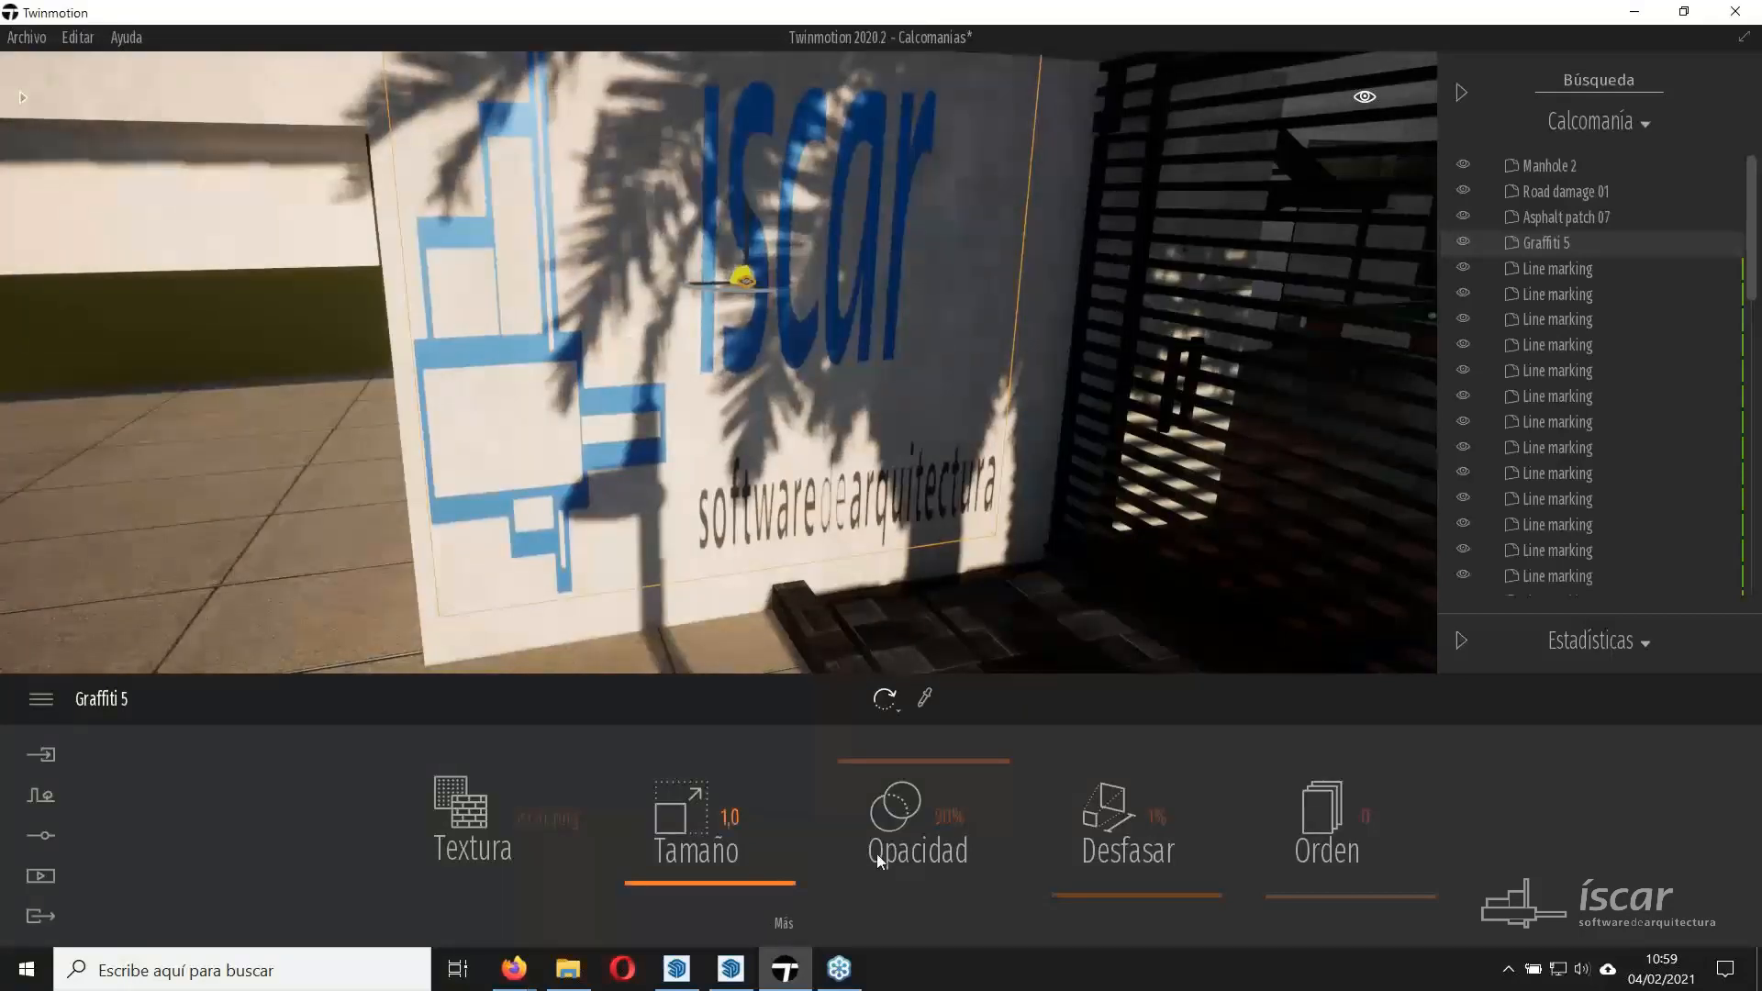
Set the Graffiti 5 logo decal's length to 0.5 and its width to 1.8.
{"action": "left_click", "coordinate": [771, 886]}
{"action": "left_click_drag", "start_coordinate": [805, 892], "coordinate": [806, 908]}
{"action": "mouse_move", "coordinate": [991, 899]}
{"action": "left_mouse_down"}
{"action": "mouse_move", "coordinate": [995, 885]}
{"action": "mouse_move", "coordinate": [990, 912]}
{"action": "left_mouse_up"}
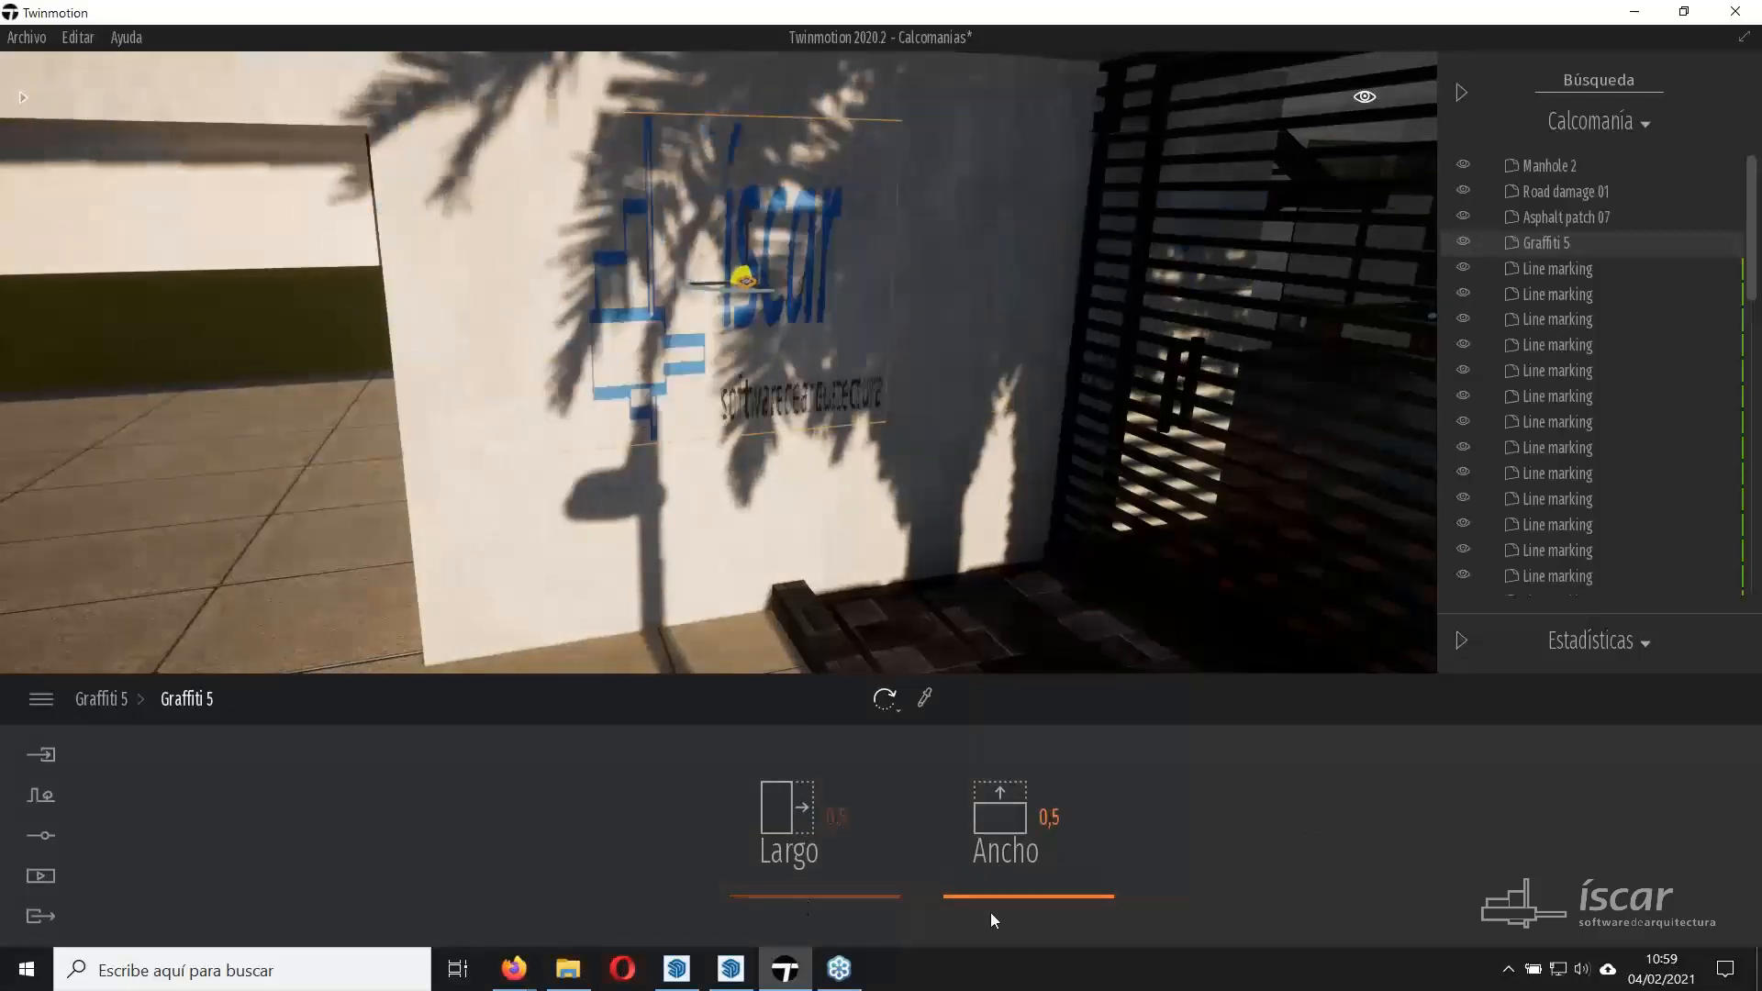
{"action": "left_click_drag", "start_coordinate": [854, 879], "coordinate": [862, 971]}
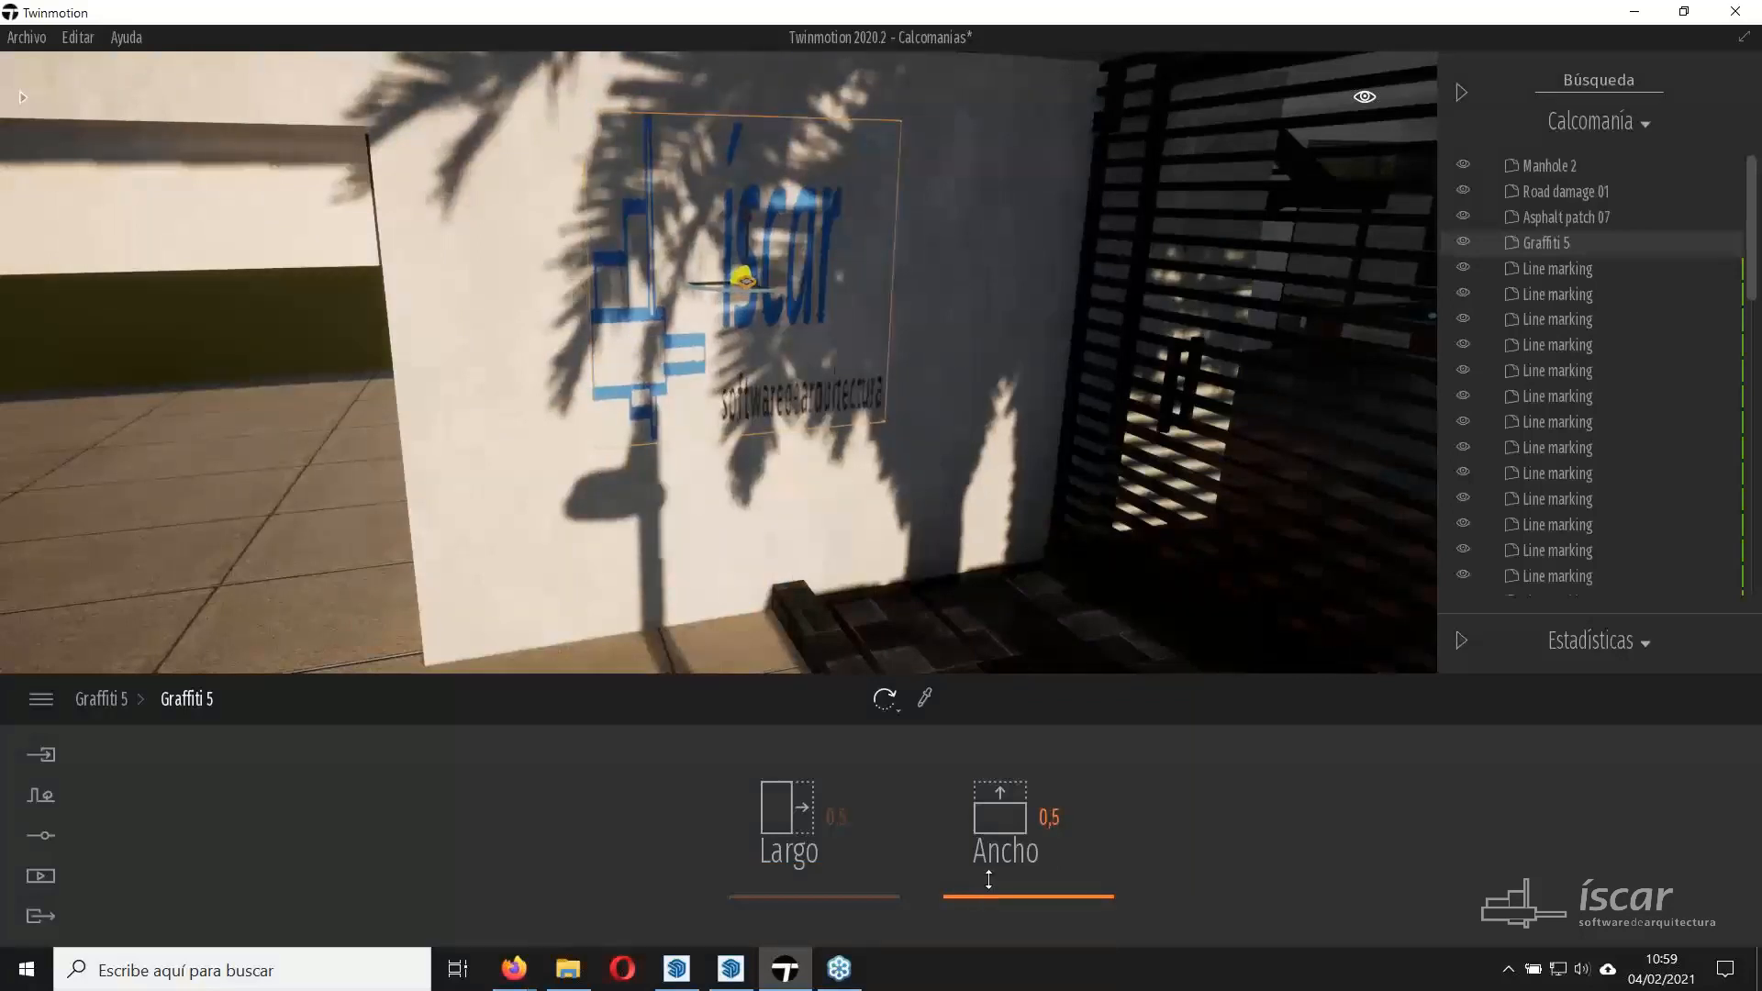
{"action": "left_click_drag", "start_coordinate": [987, 881], "coordinate": [988, 889]}
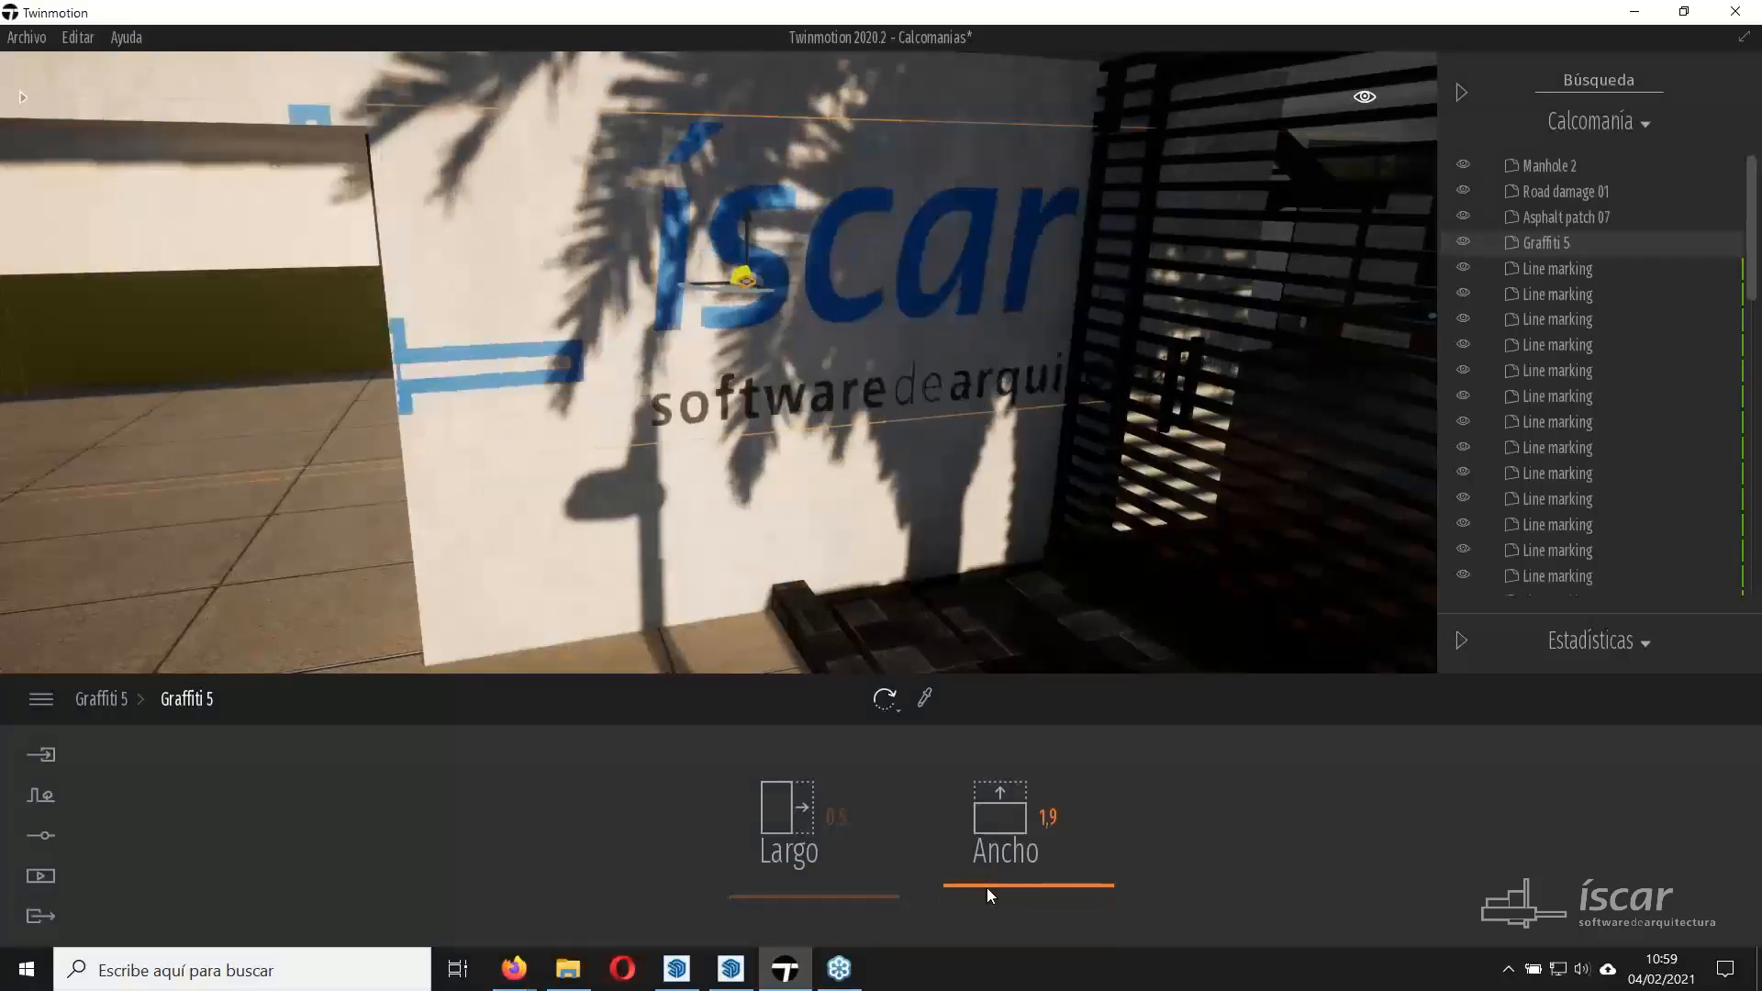
{"action": "right_click", "coordinate": [834, 871]}
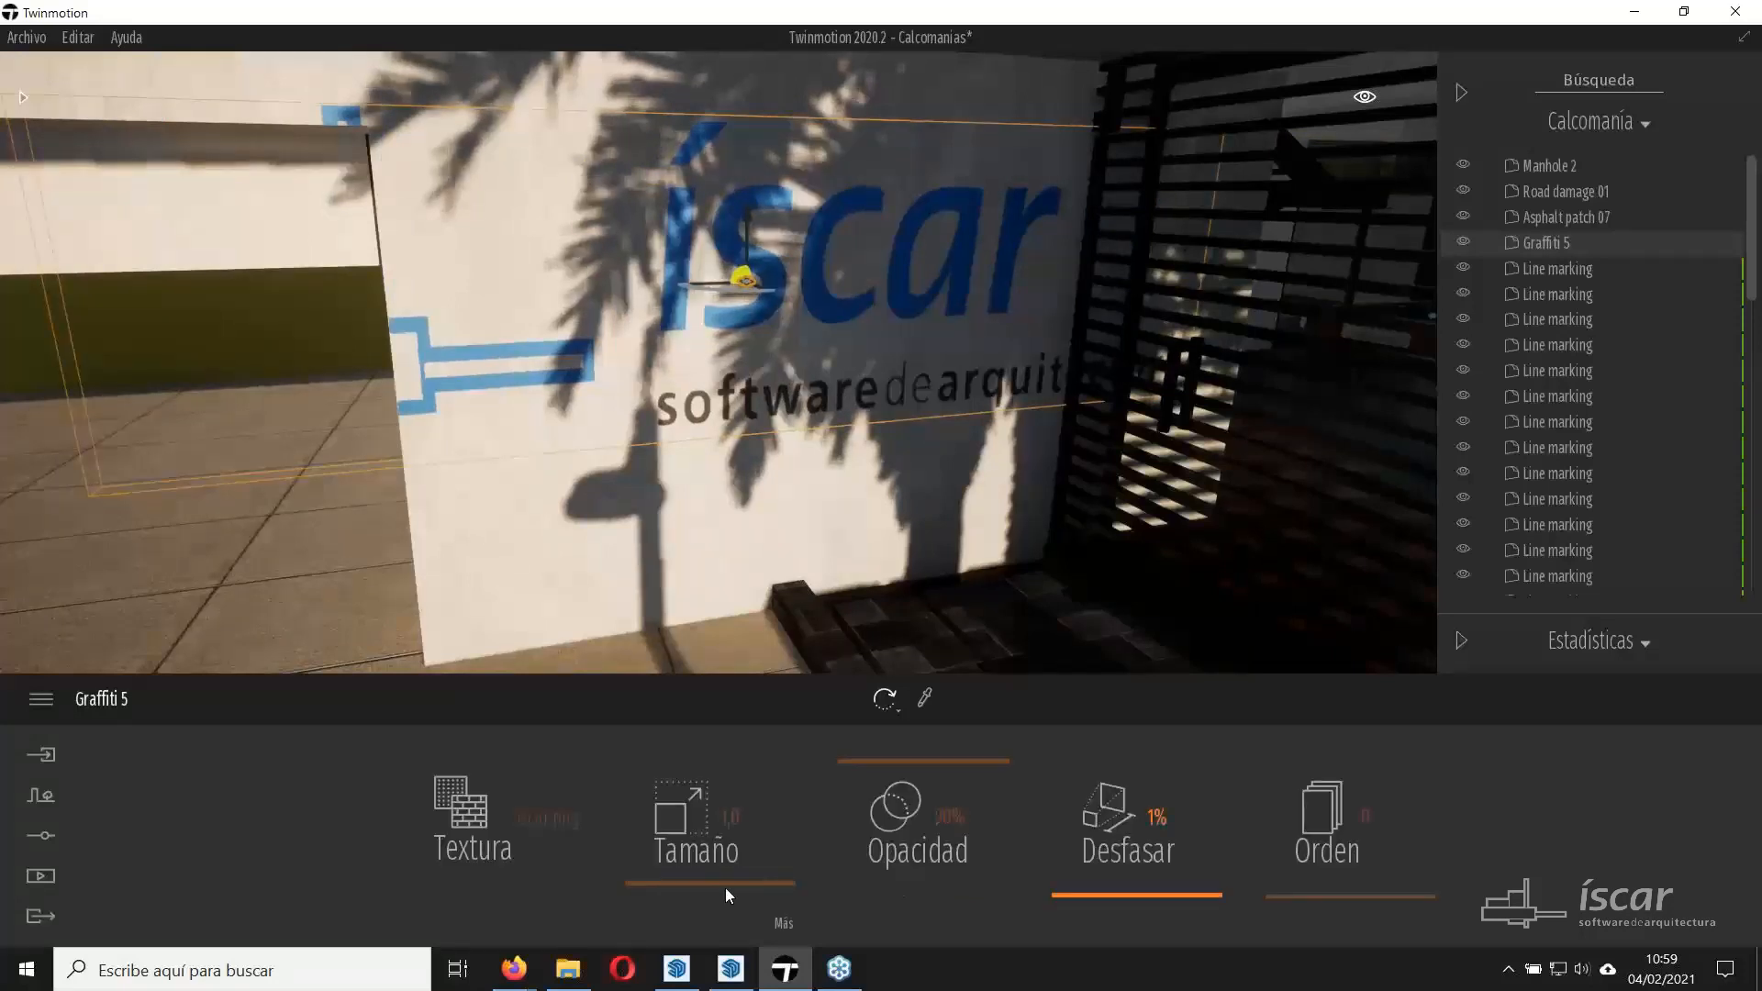
Set the logo decal's overall size to 0.5 and its width to 1.9.
{"action": "left_click_drag", "start_coordinate": [726, 894], "coordinate": [727, 888]}
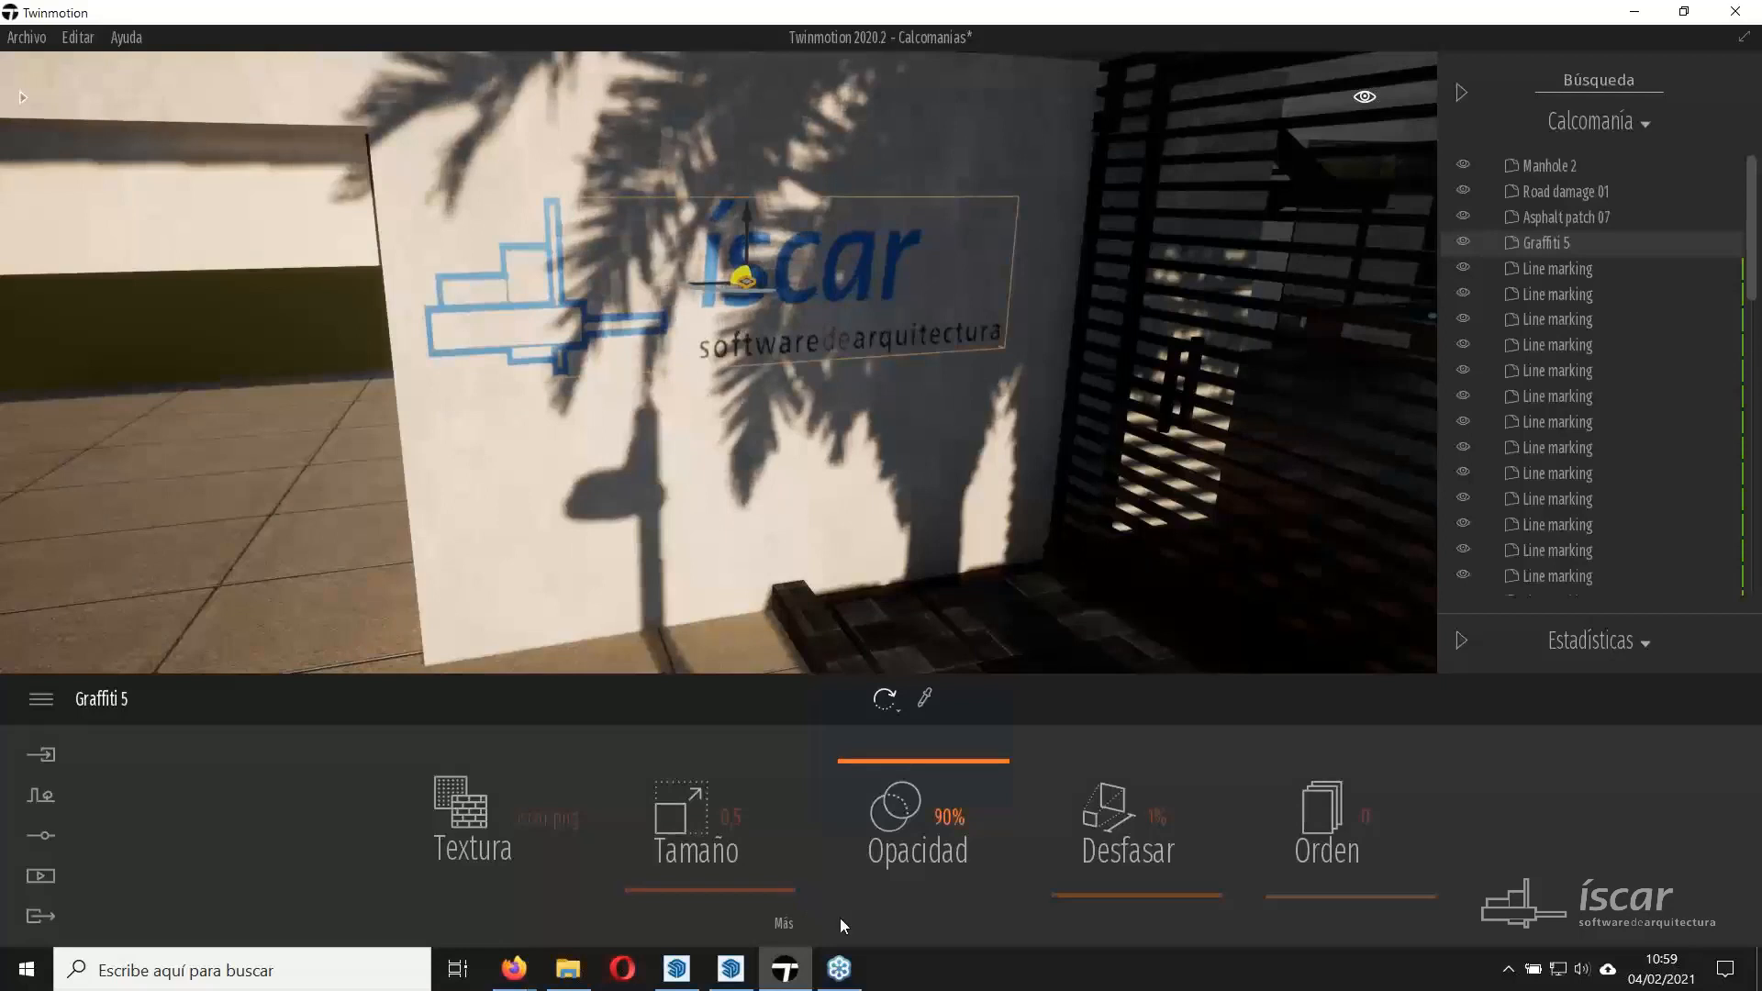
{"action": "left_click", "coordinate": [785, 923]}
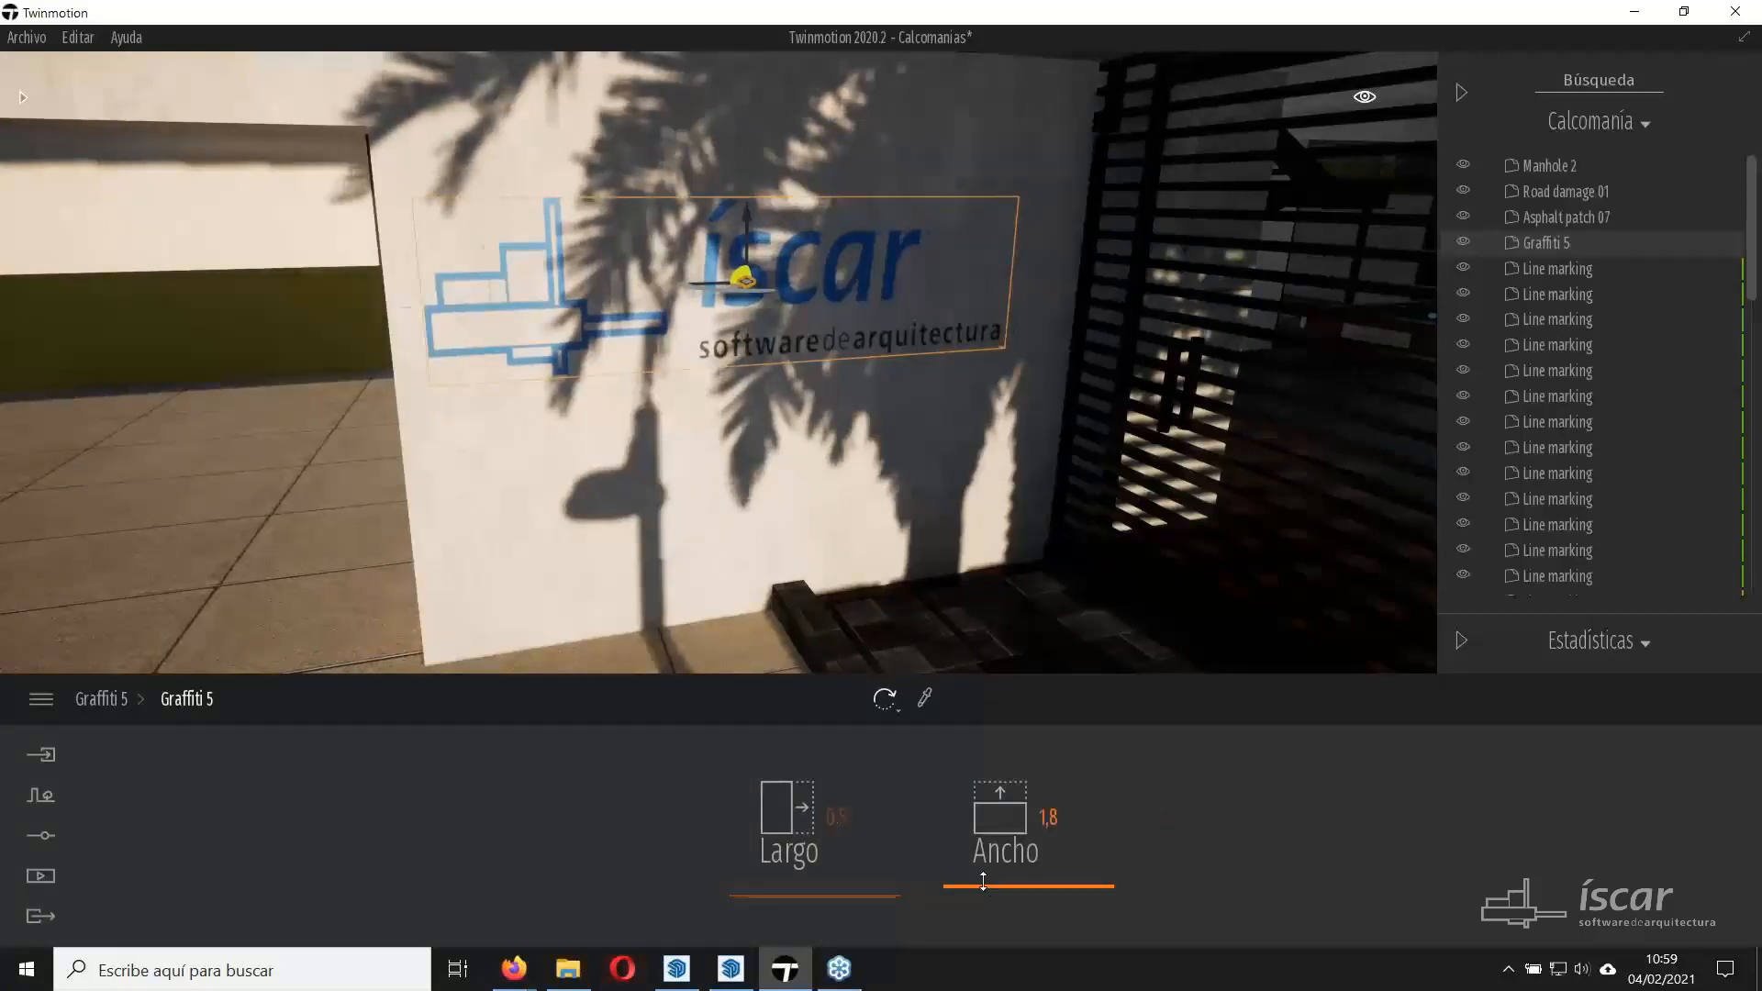
{"action": "left_click_drag", "start_coordinate": [983, 881], "coordinate": [978, 885]}
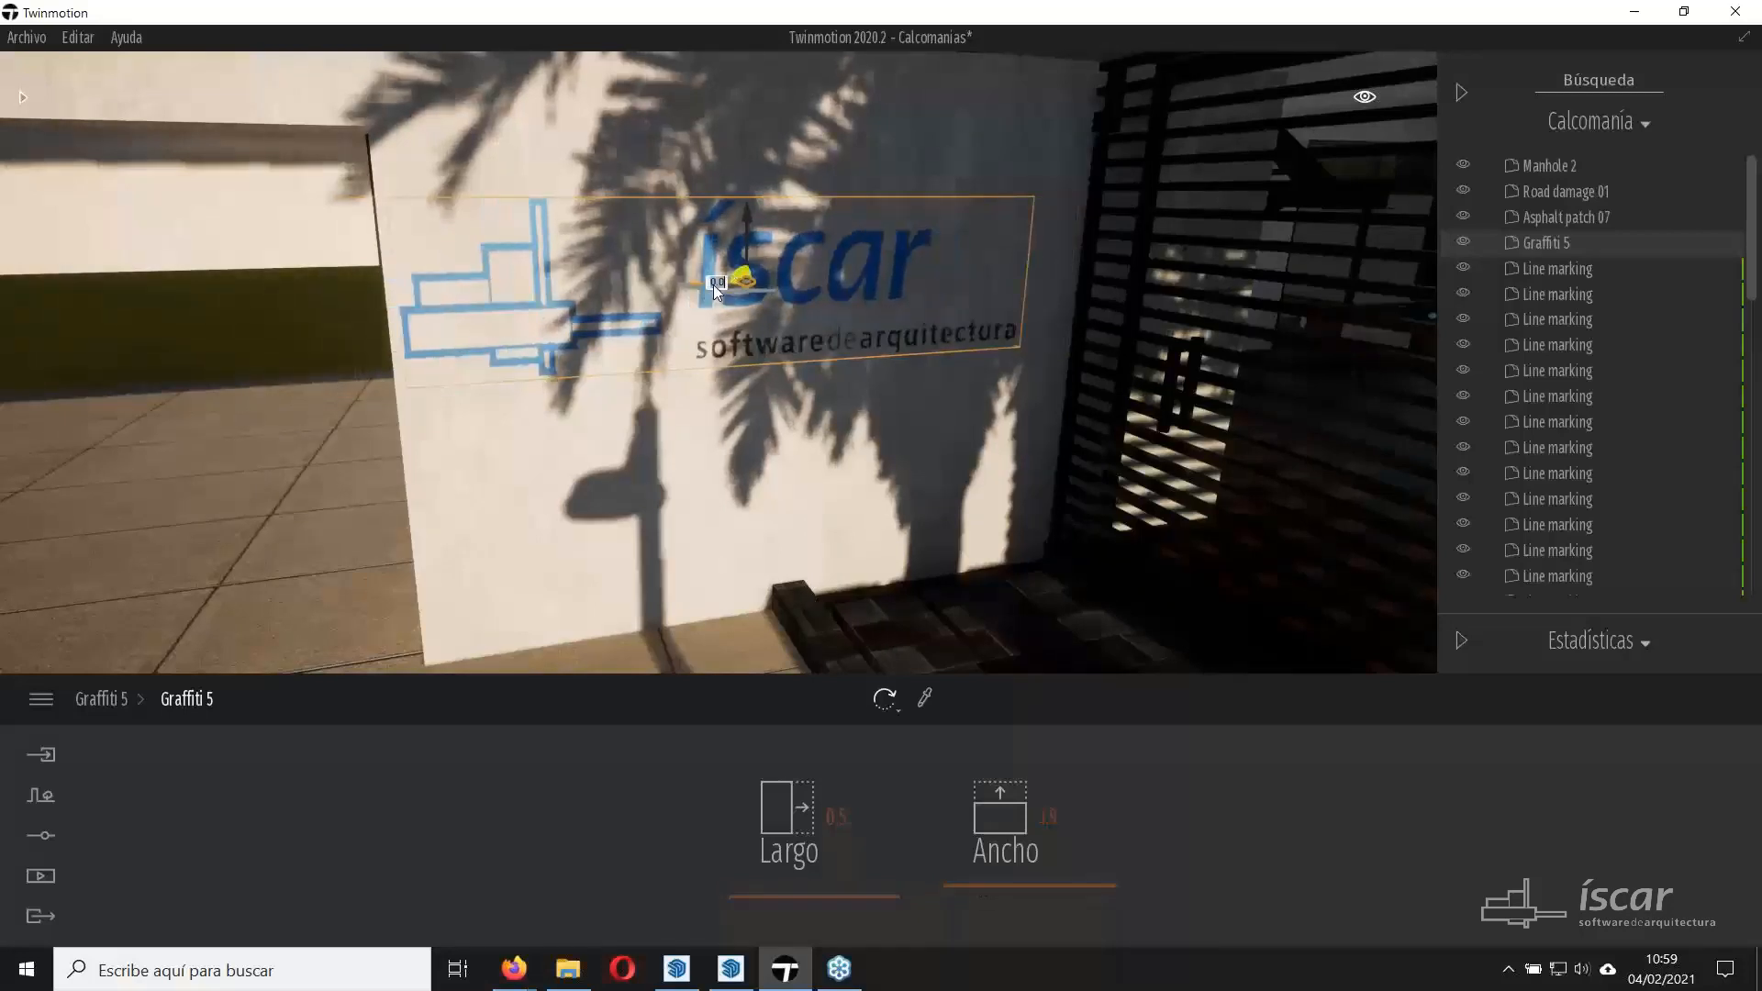
Move the logo decal about 0.19 m along the wall toward the slatted gate.
{"action": "left_click_drag", "start_coordinate": [714, 285], "coordinate": [741, 285]}
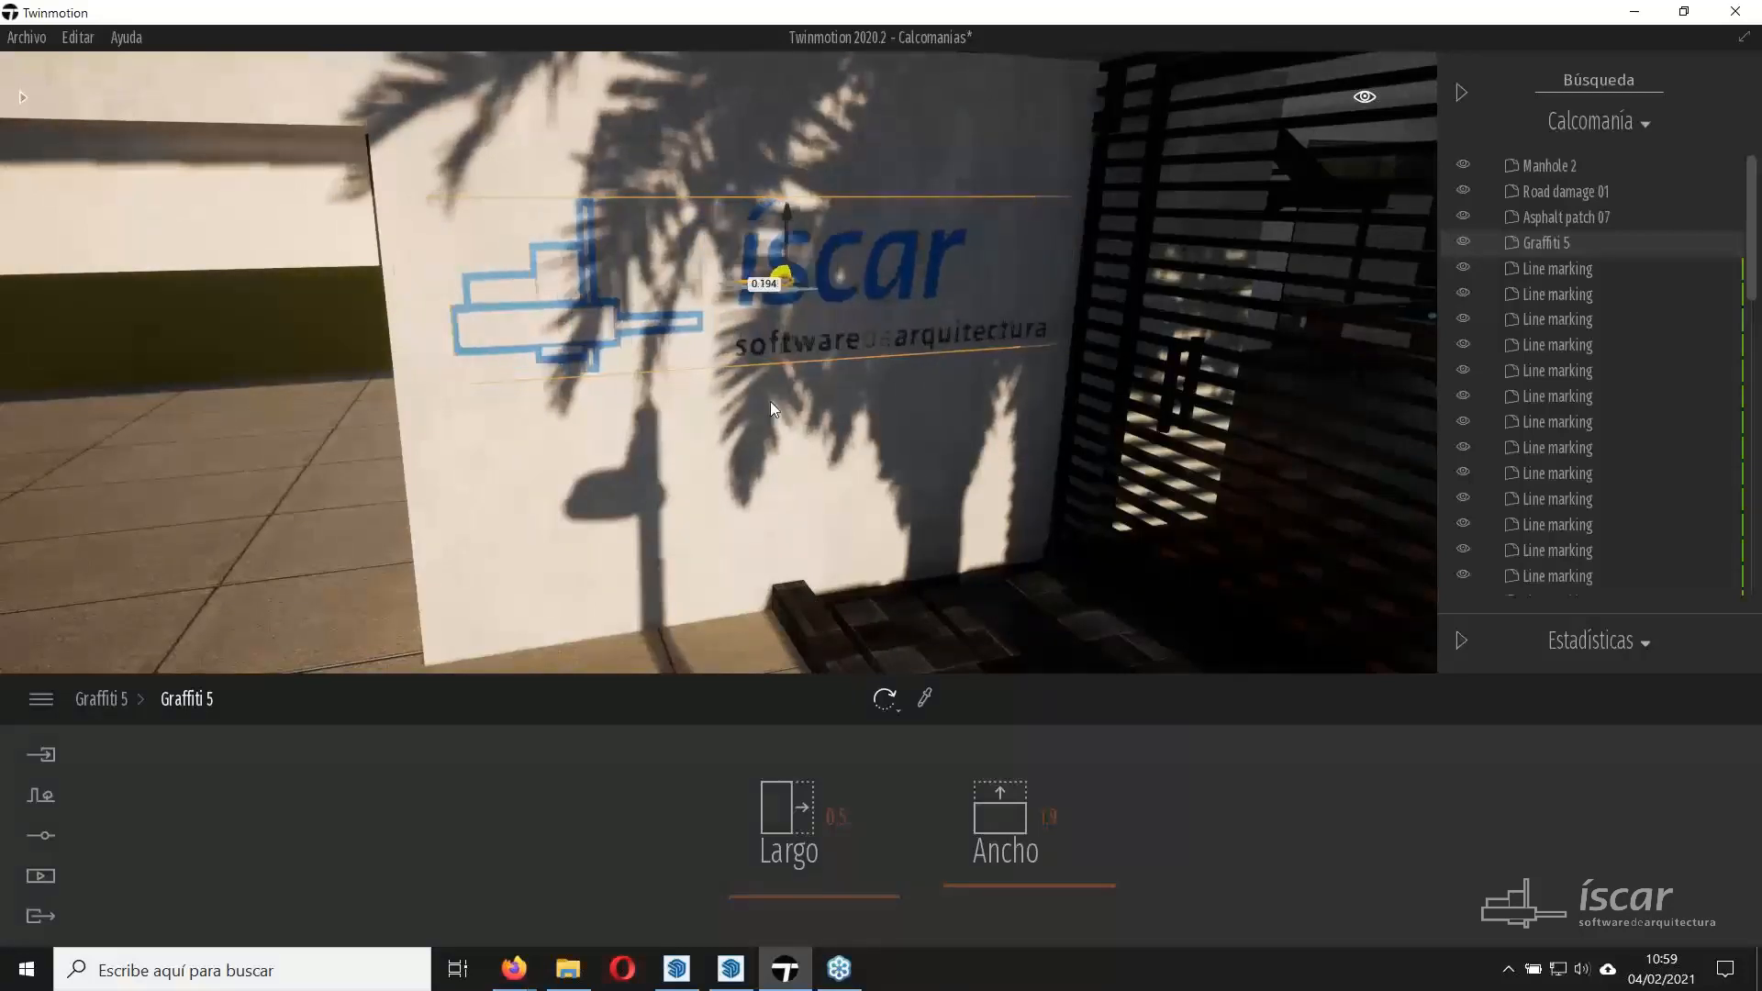
{"action": "middle_click_drag", "start_coordinate": [769, 400], "coordinate": [1133, 390]}
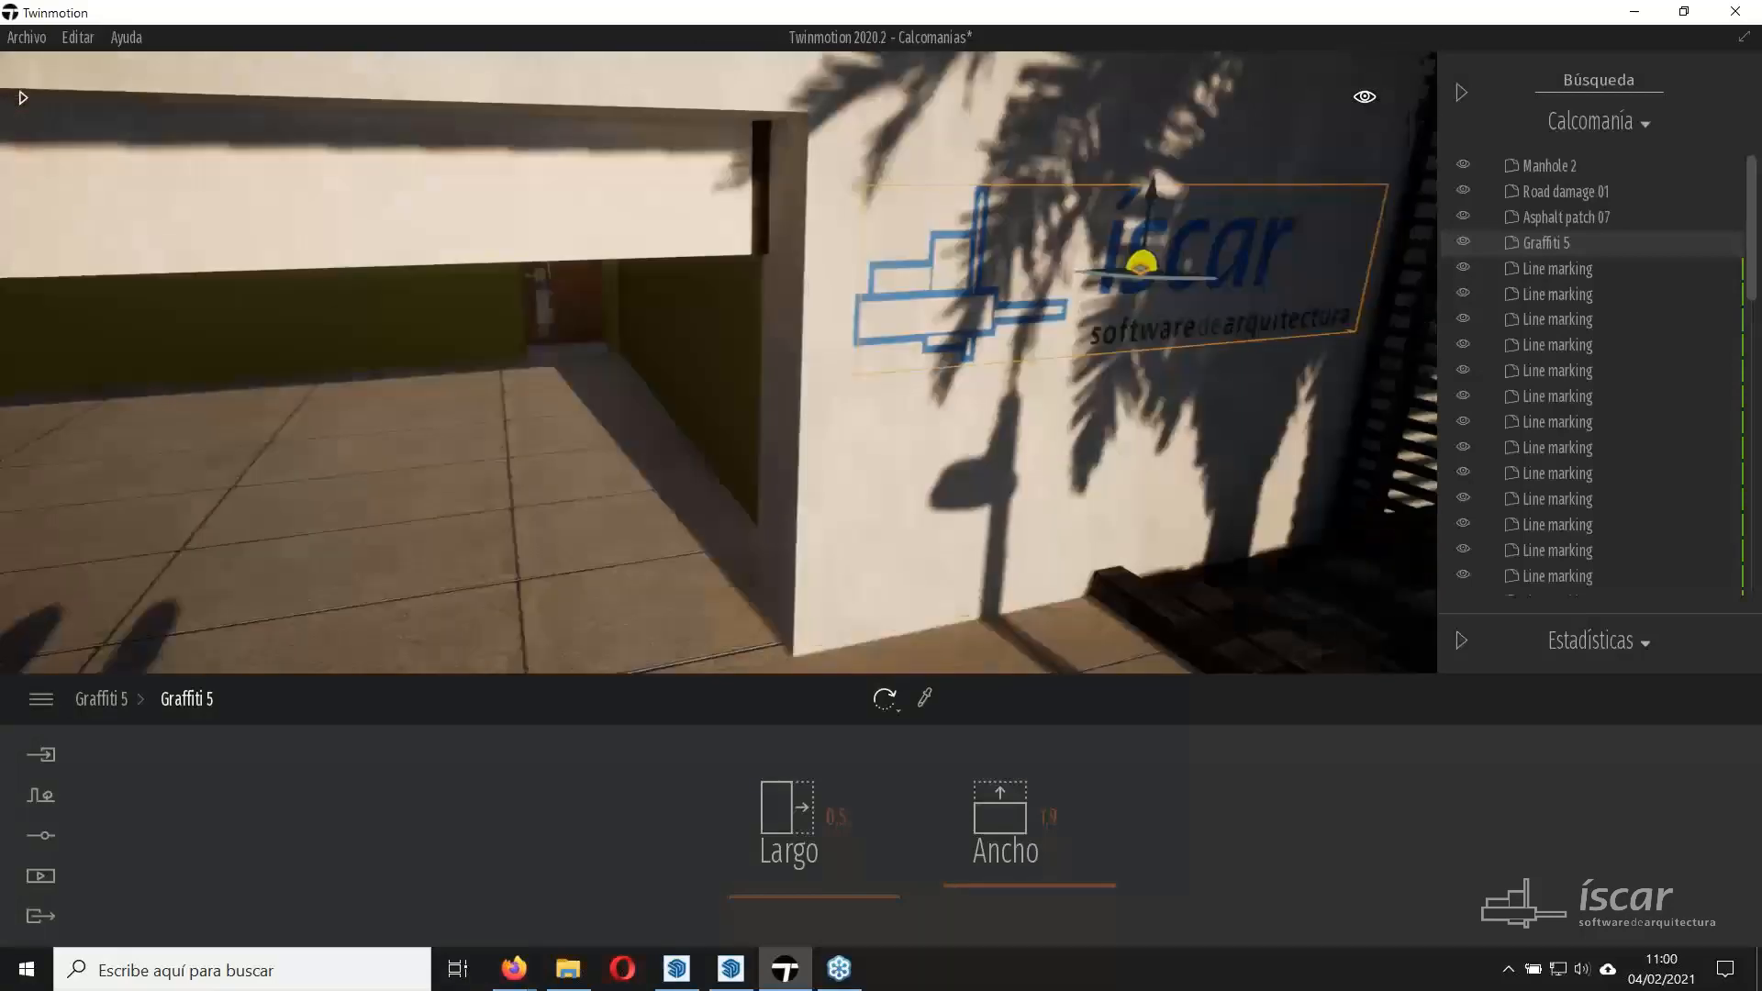
Place a Shadow square decal on the paved driveway in front of the logo wall.
{"action": "scroll", "coordinate": [751, 431], "scroll_direction": "down", "scroll_amount": 3}
{"action": "scroll", "coordinate": [751, 431], "scroll_direction": "down", "scroll_amount": 2}
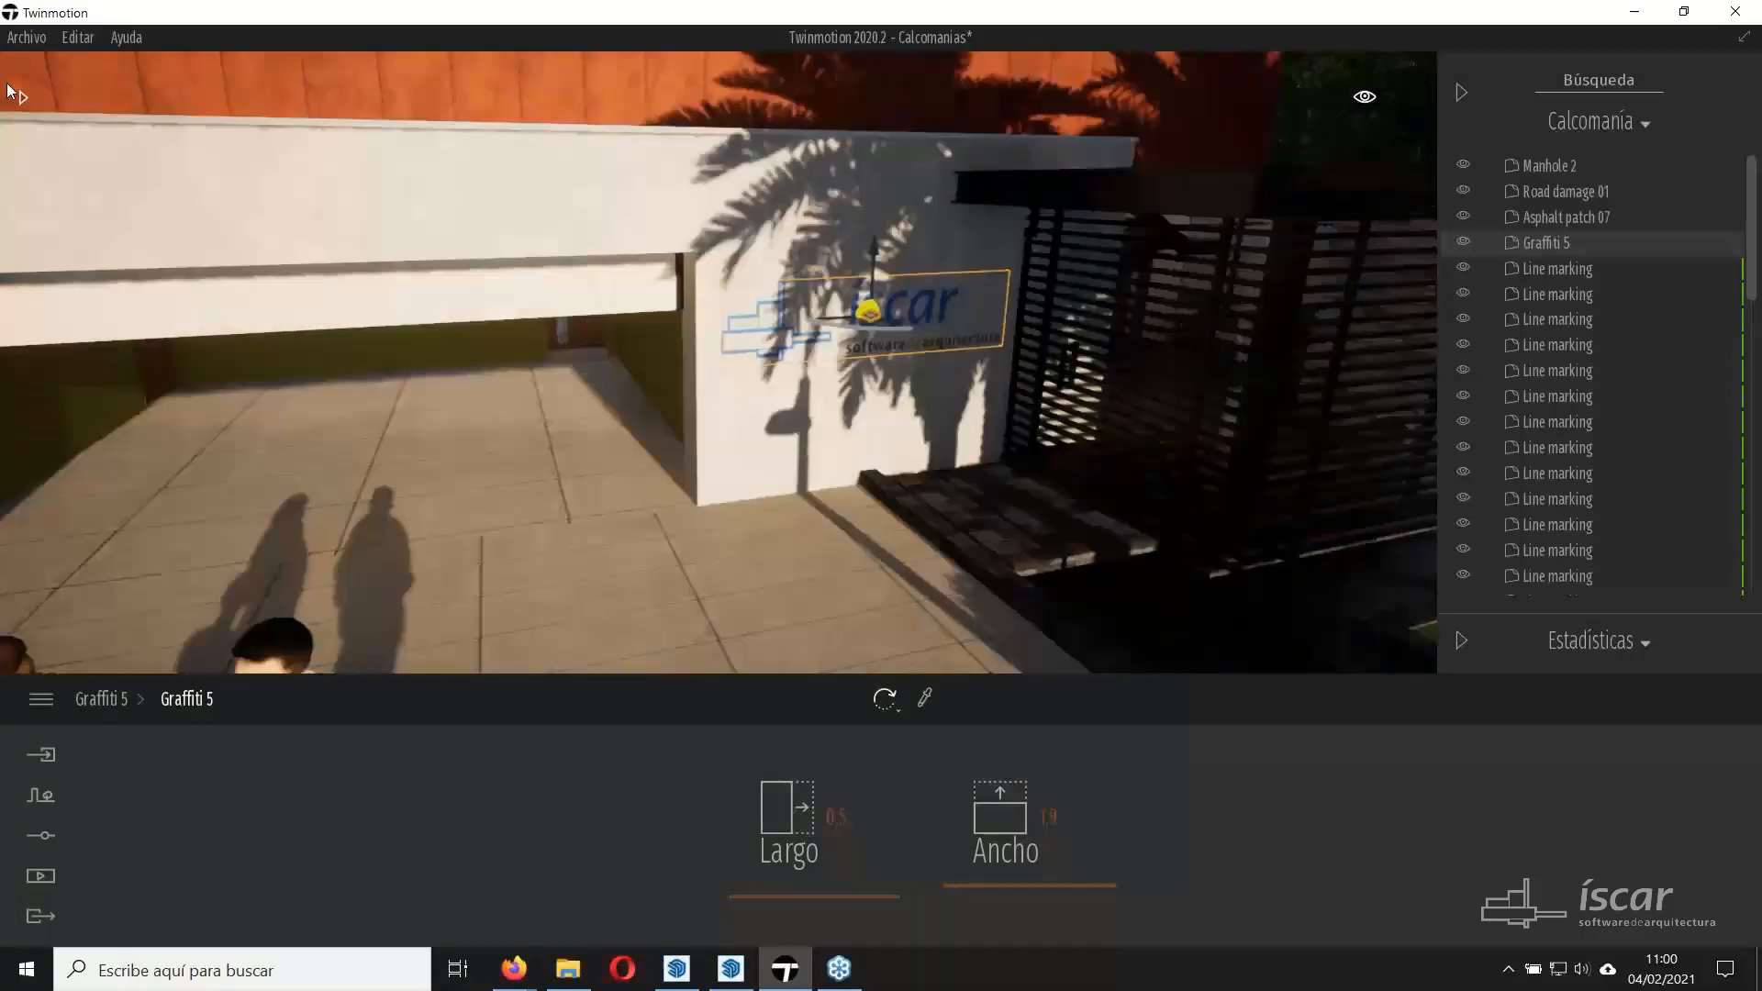
{"action": "left_click", "coordinate": [20, 95]}
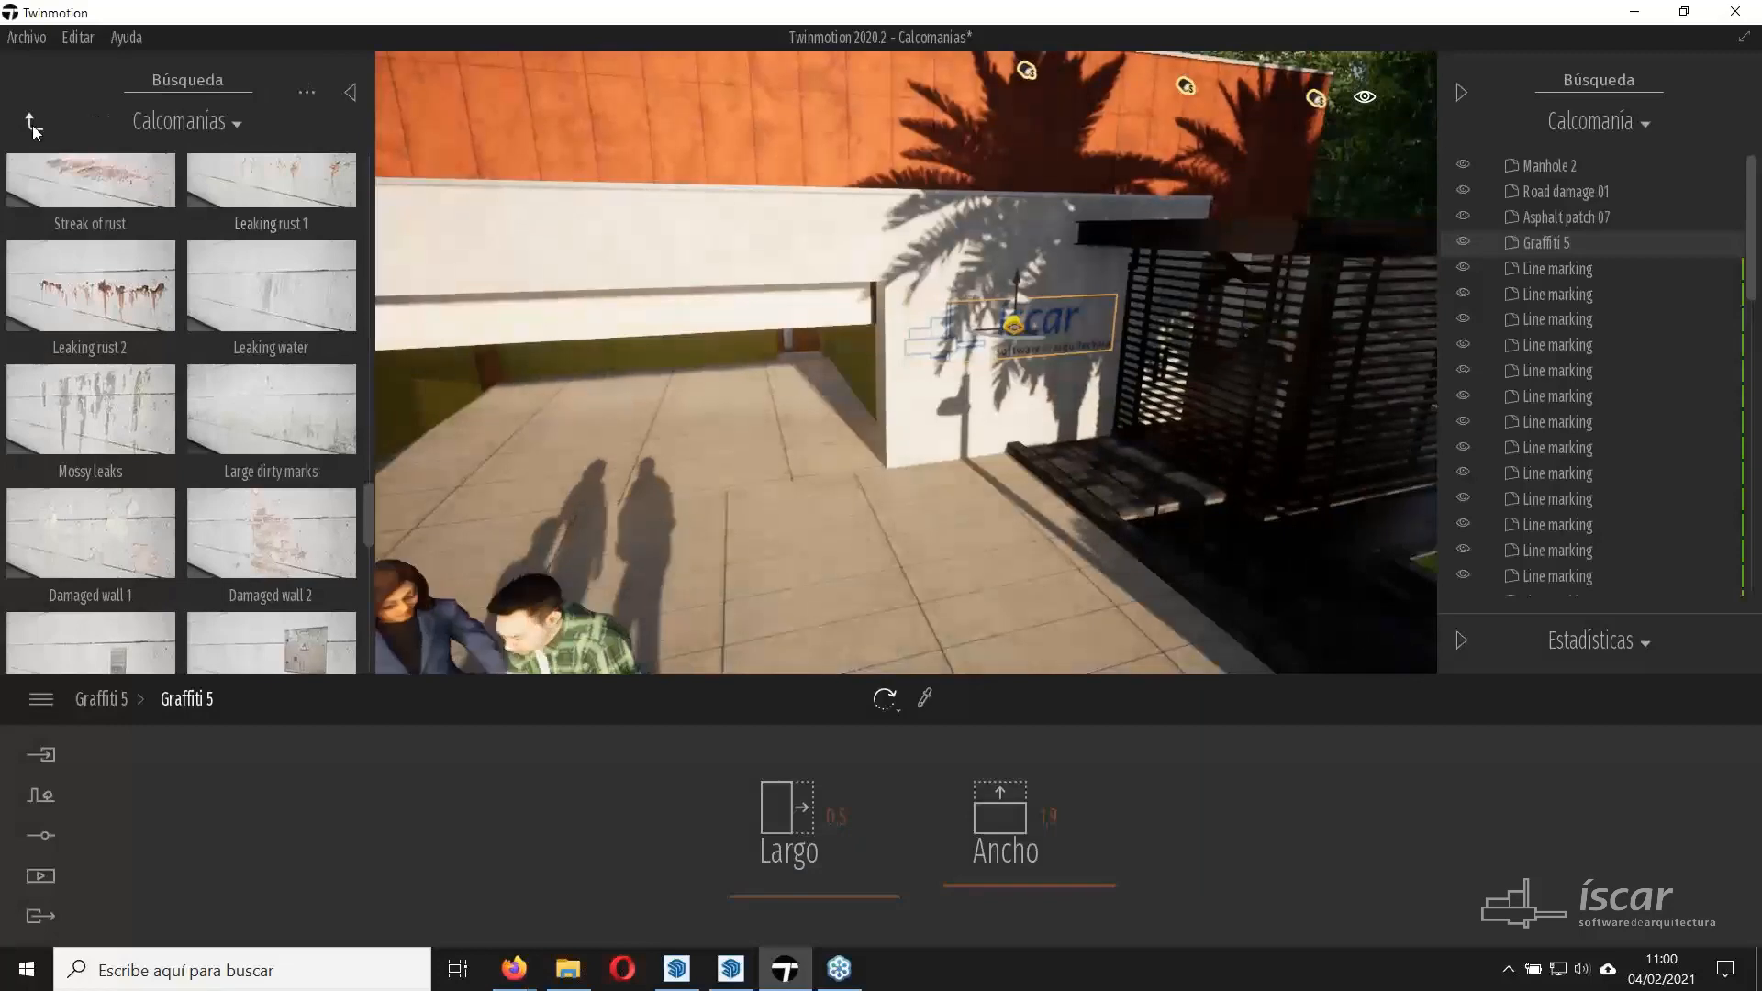
{"action": "left_click", "coordinate": [31, 123]}
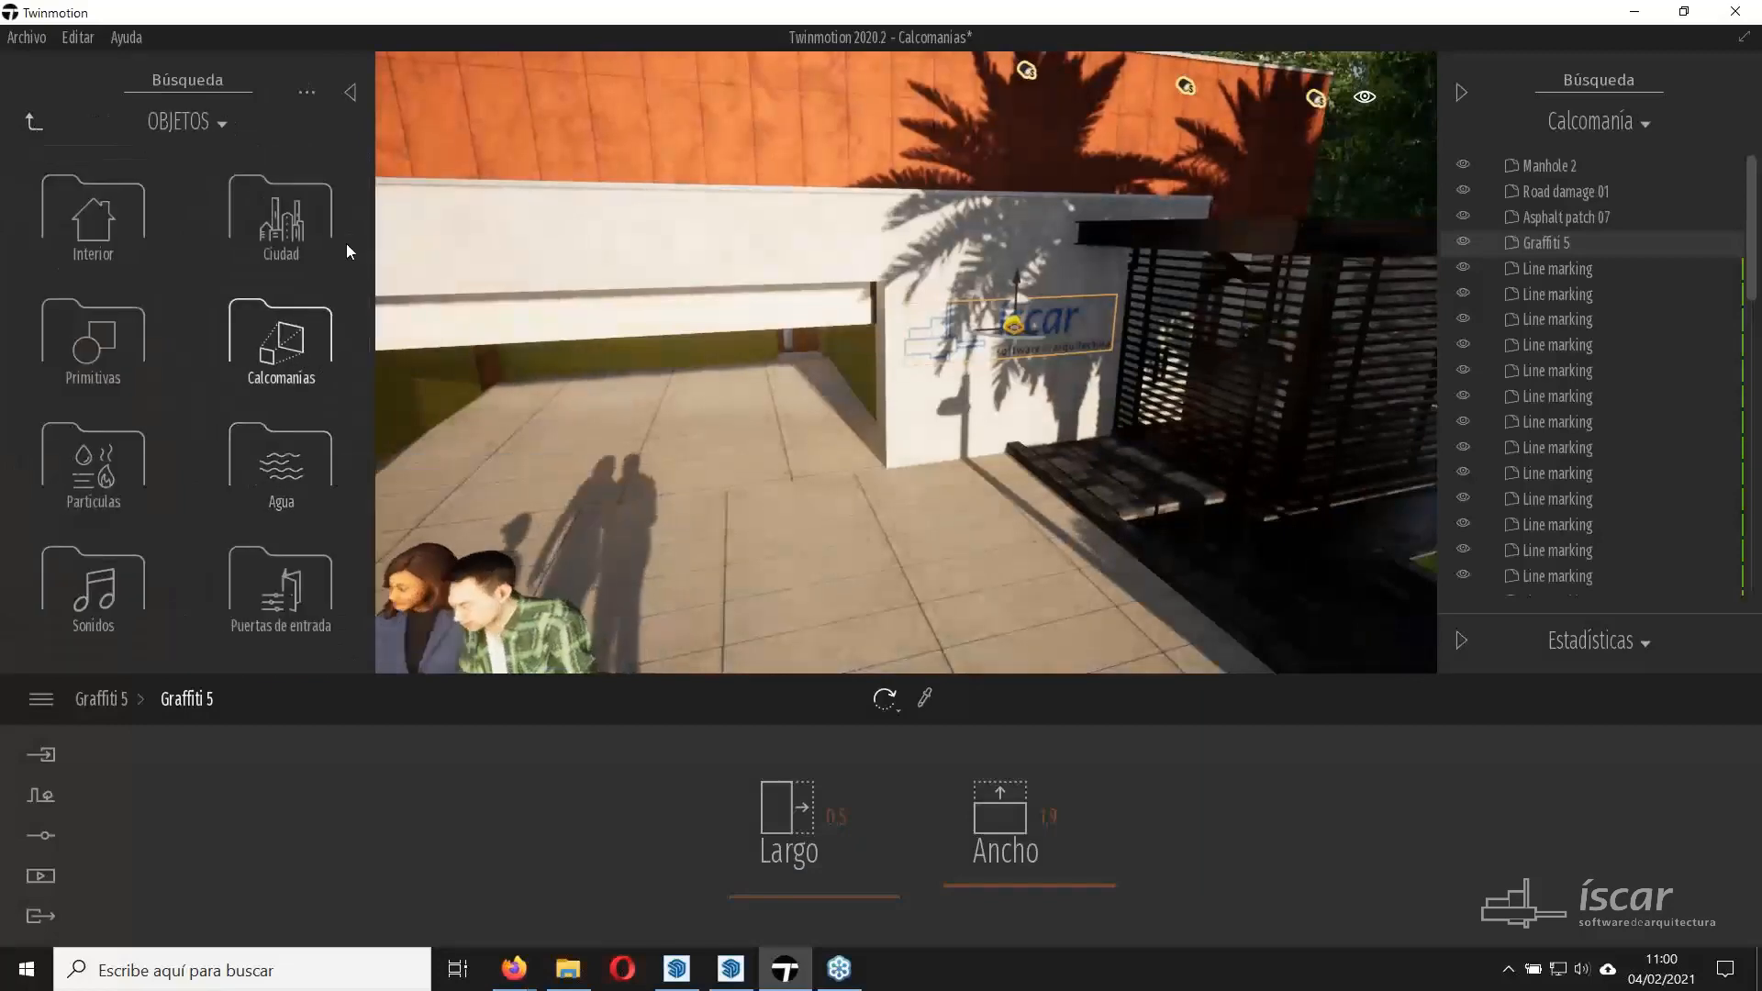
{"action": "left_click_drag", "start_coordinate": [366, 196], "coordinate": [396, 640]}
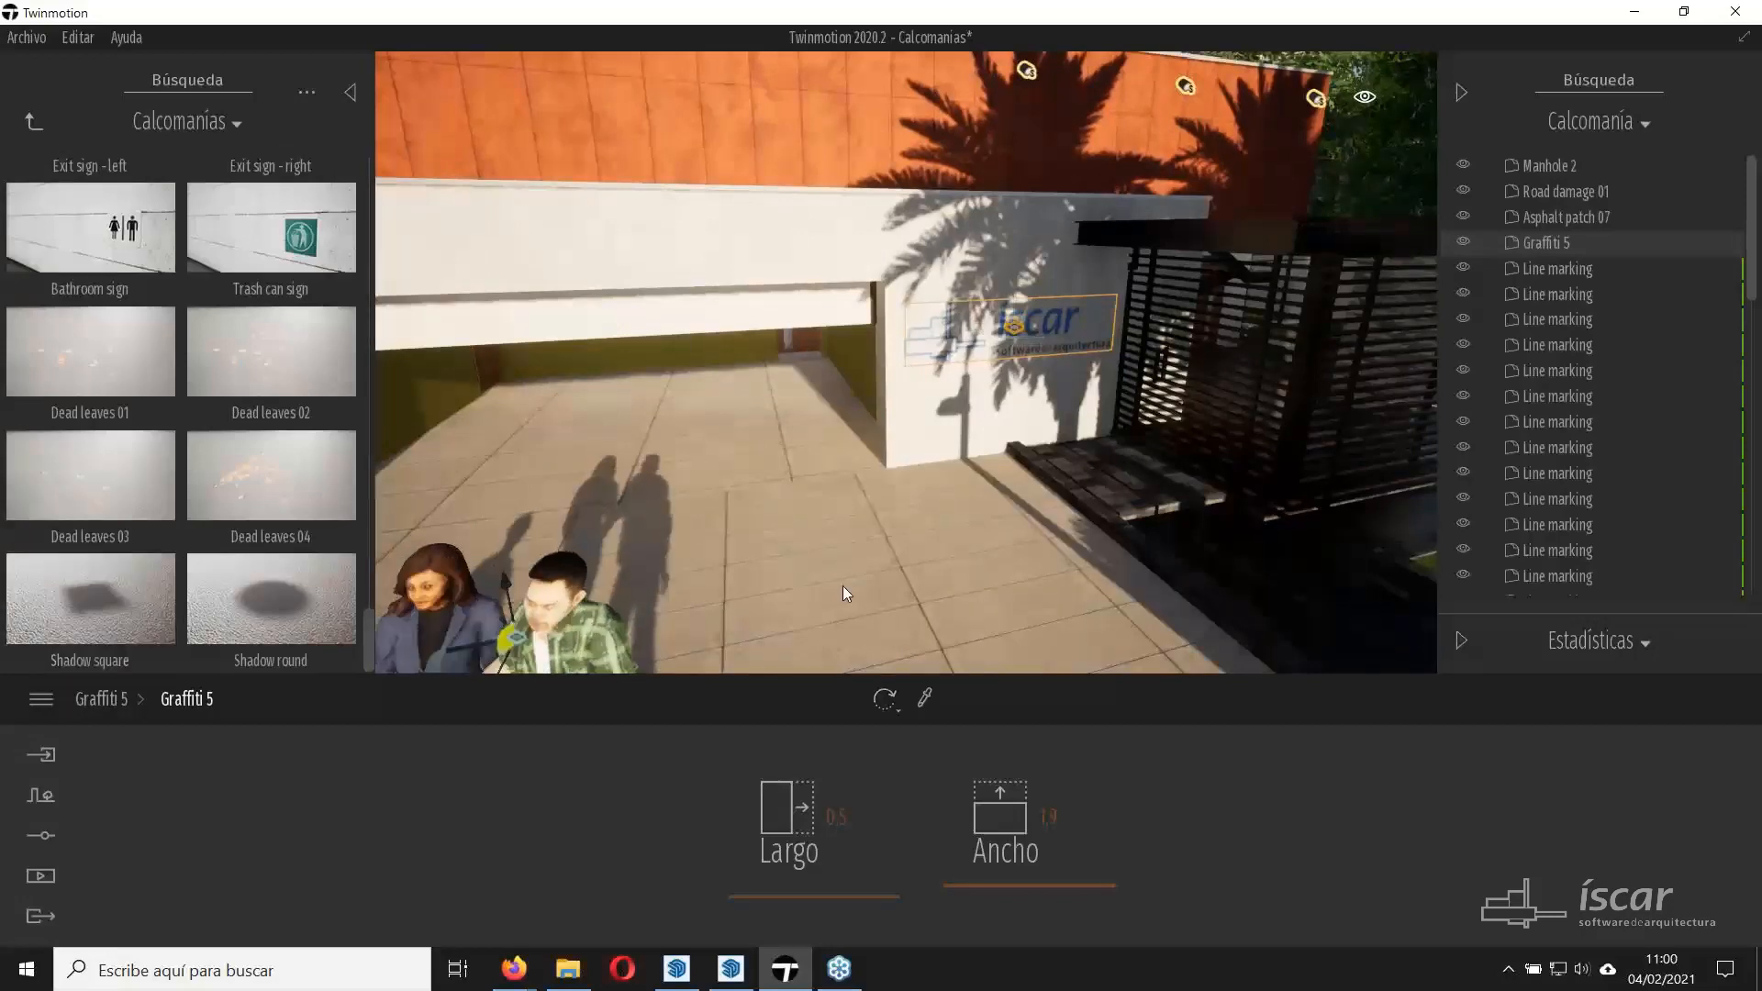
{"action": "left_click_drag", "start_coordinate": [843, 586], "coordinate": [846, 579]}
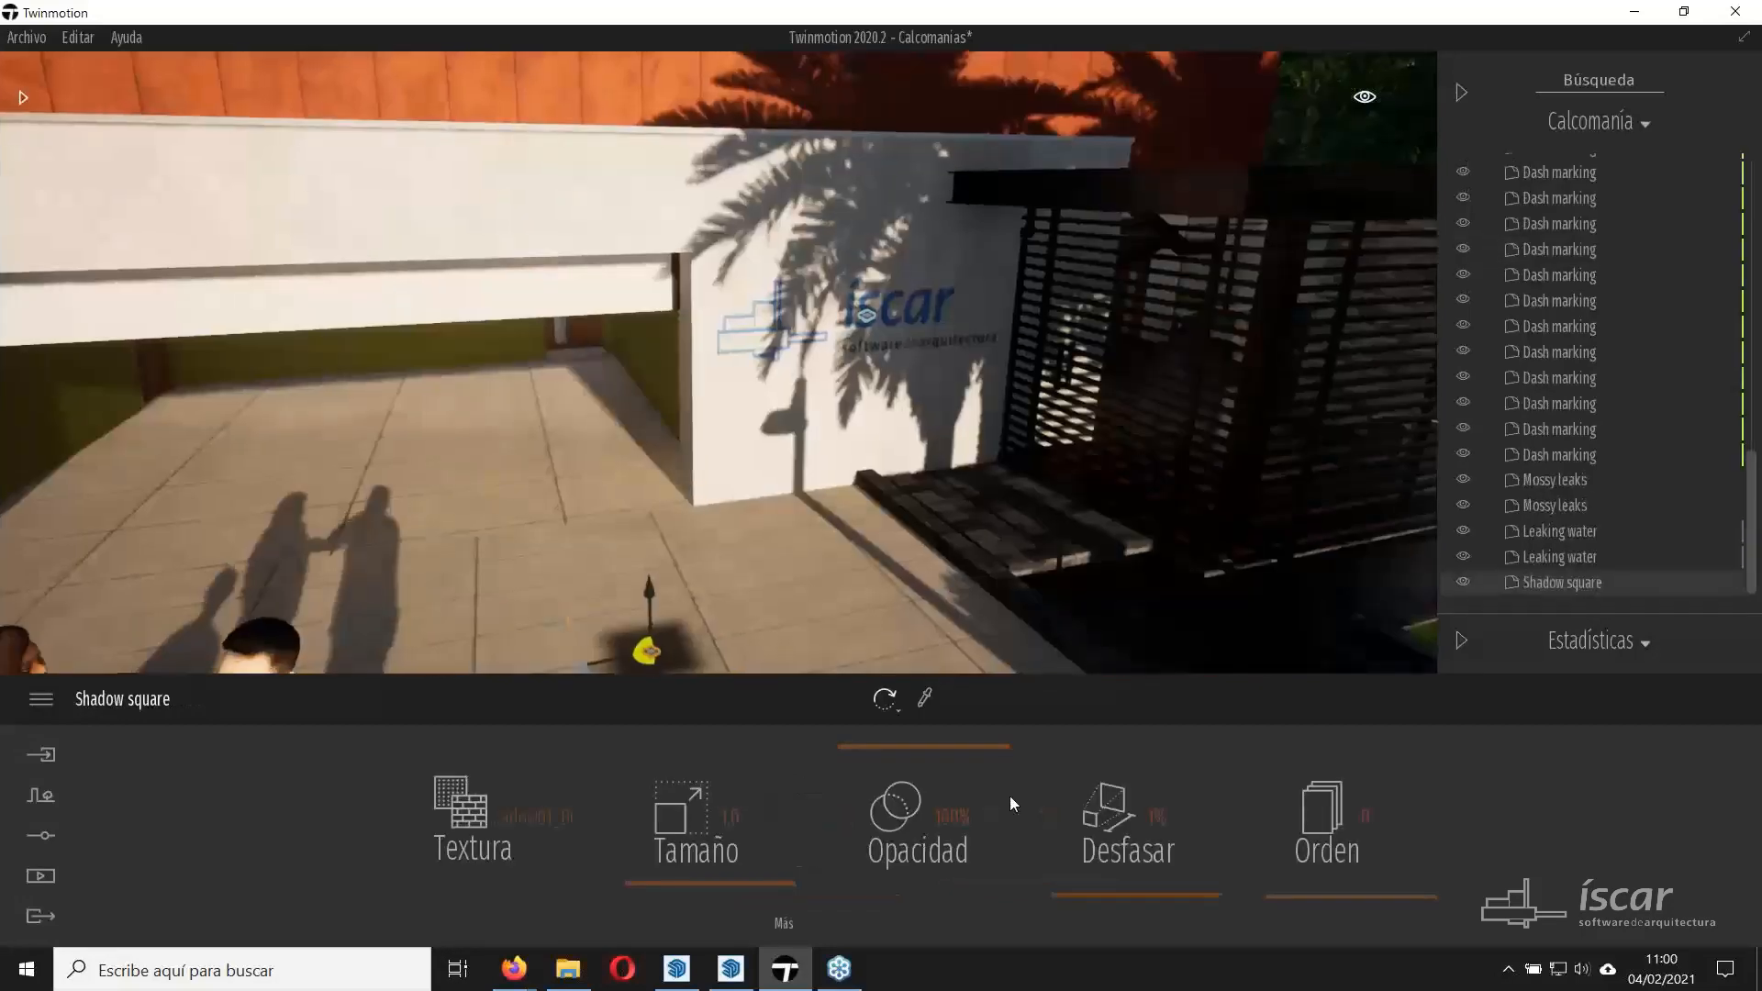
Set the Shadow square decal's opacity to 59% and its size to 1.3.
{"action": "right_click_drag", "start_coordinate": [888, 482], "coordinate": [884, 571]}
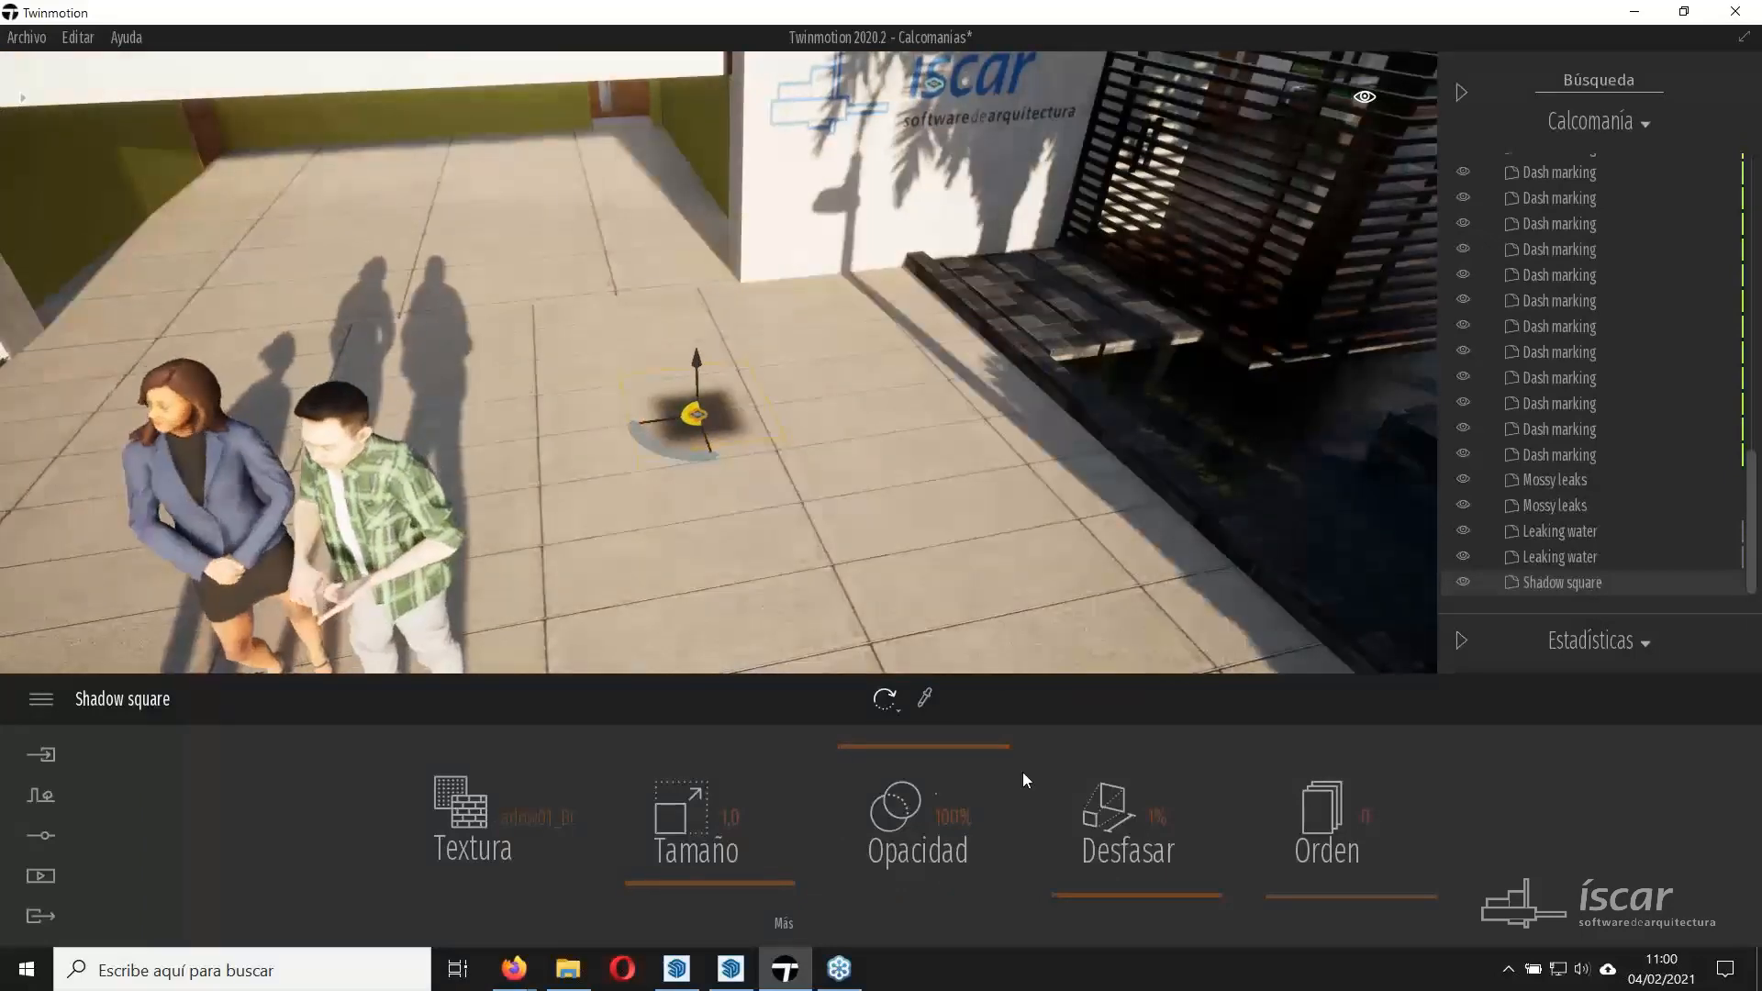
{"action": "left_click_drag", "start_coordinate": [913, 797], "coordinate": [907, 817]}
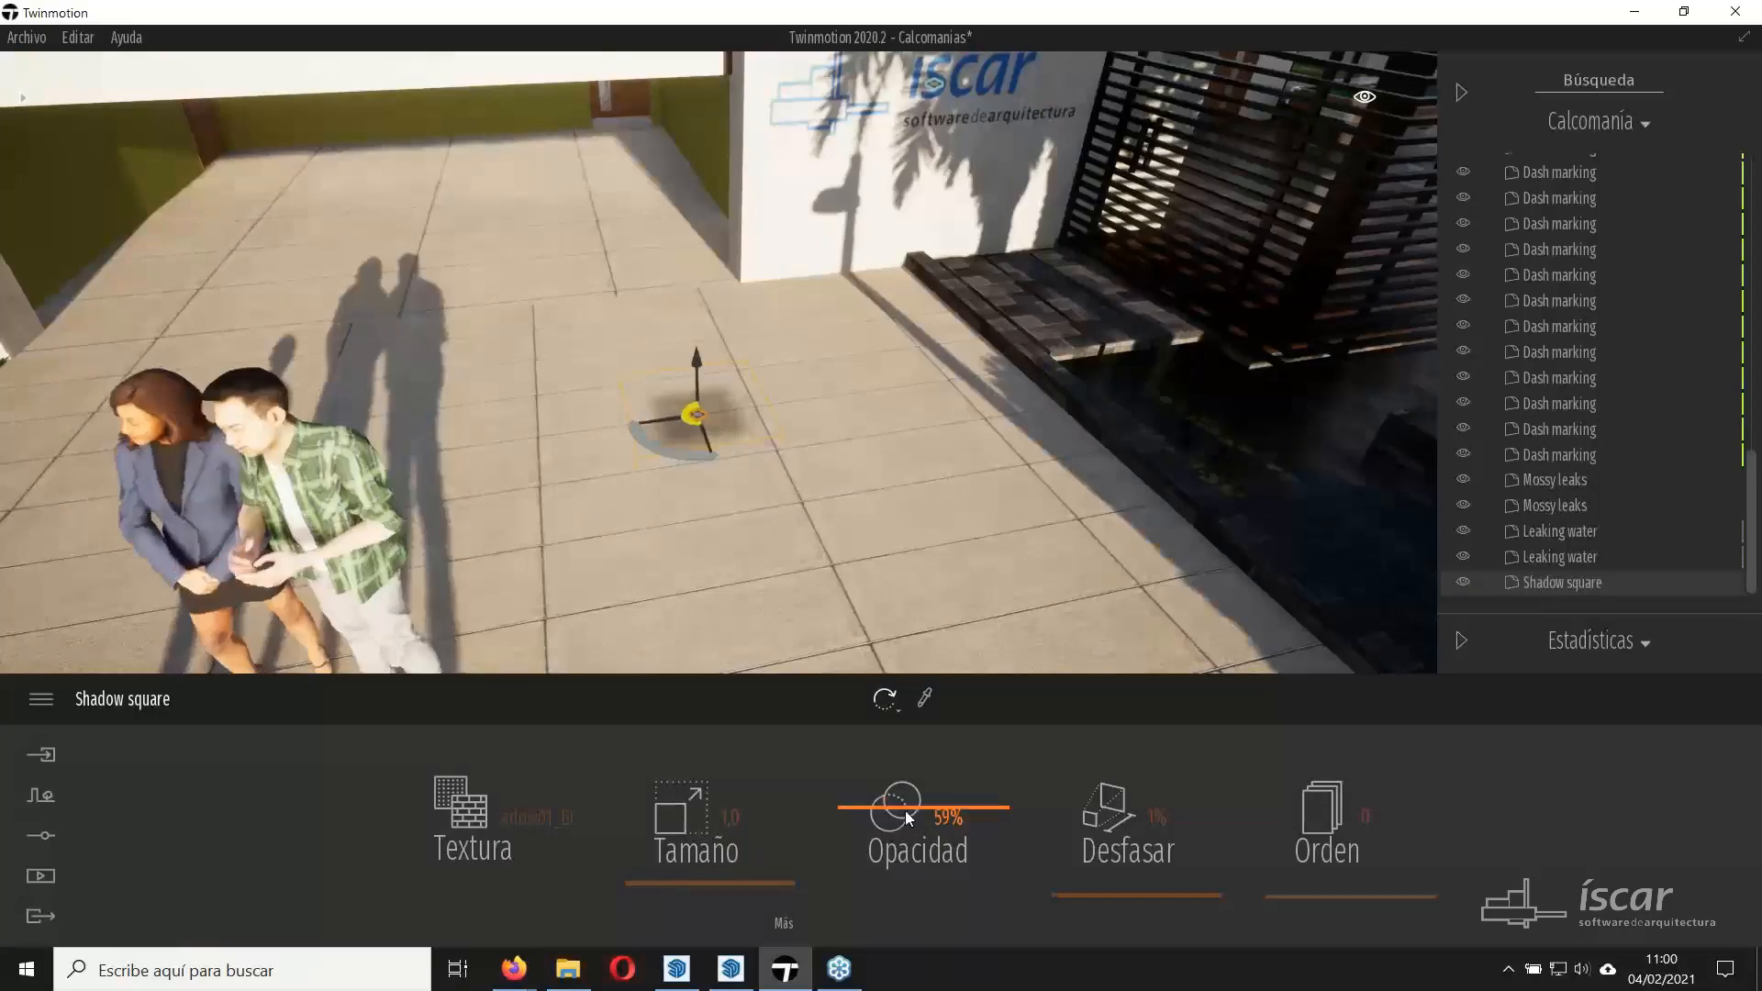
{"action": "left_click", "coordinate": [722, 883]}
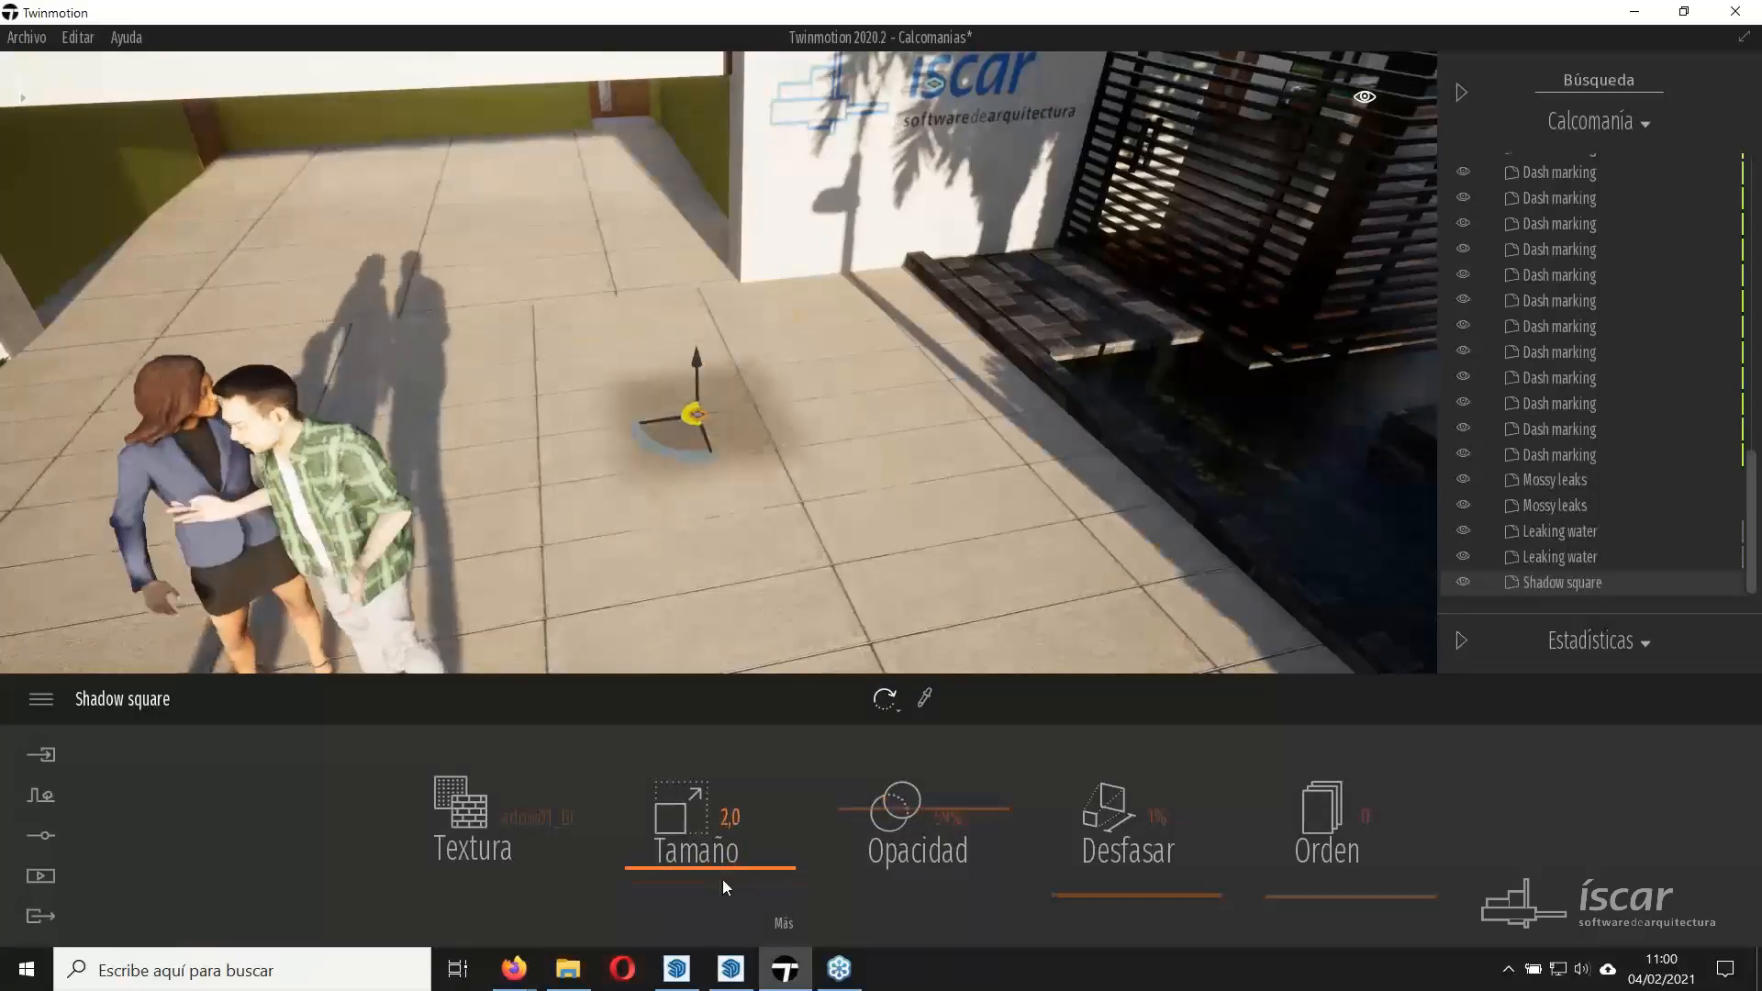
{"action": "left_click", "coordinate": [722, 880]}
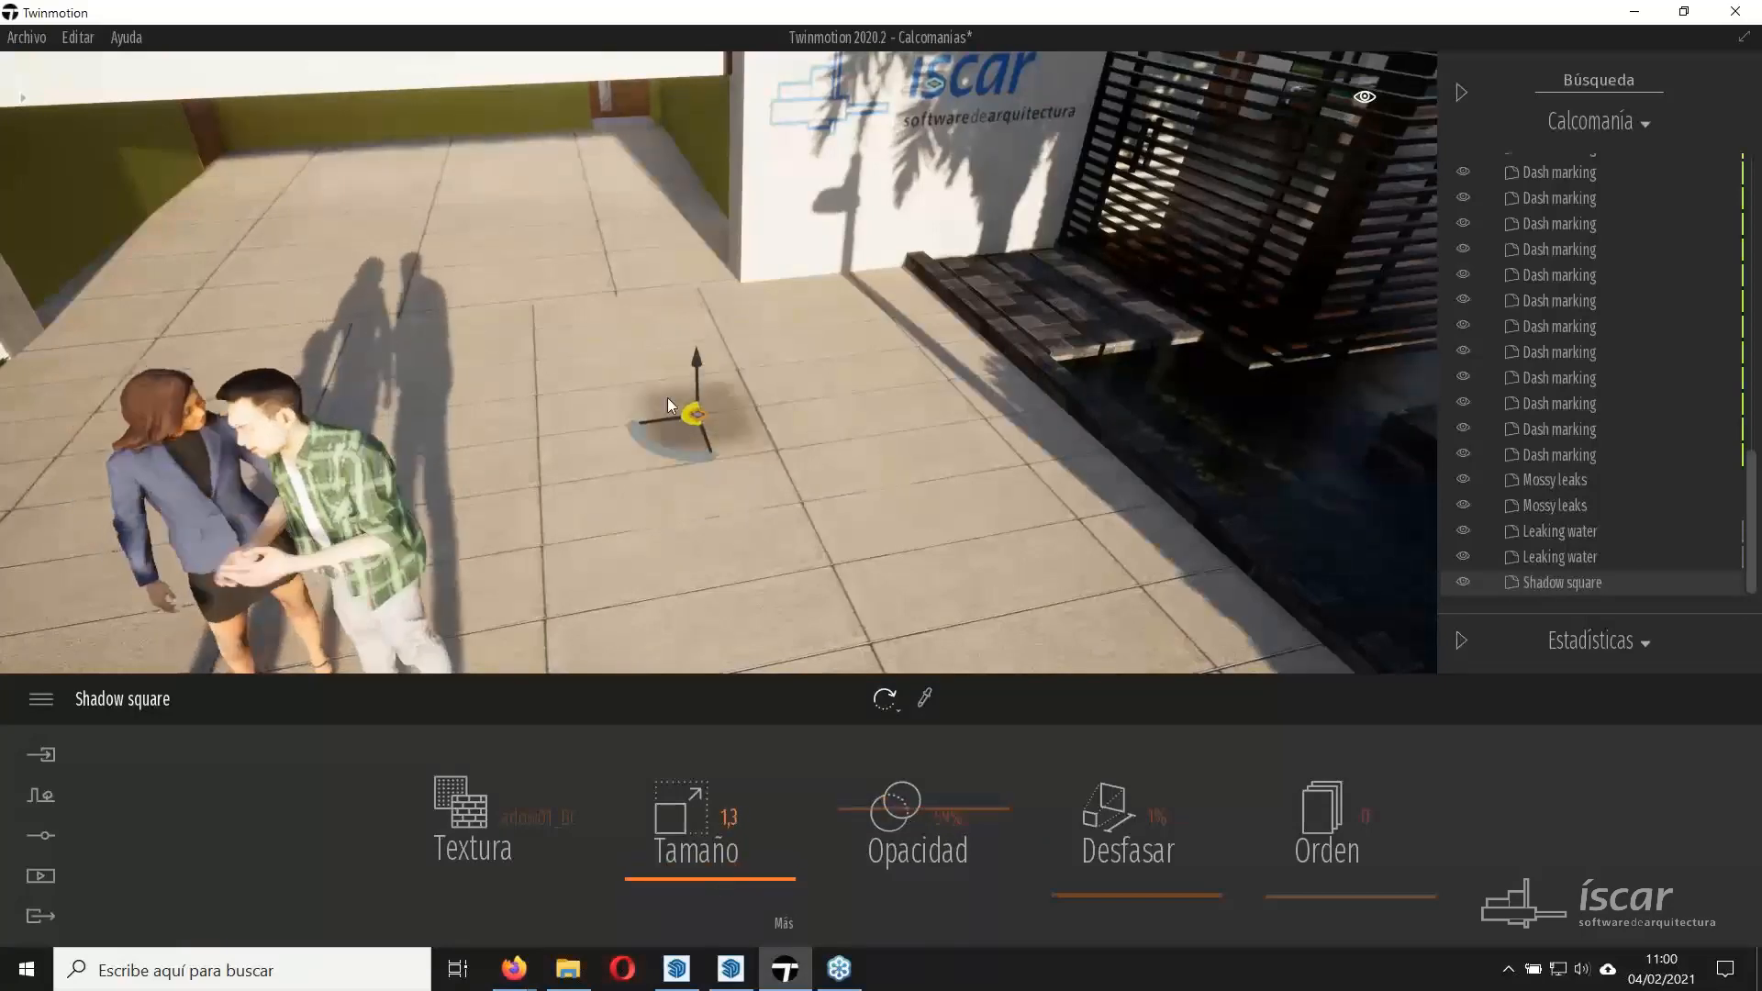
Place a Shadow round decal on the driveway in front of the square shadow decal.
{"action": "left_click", "coordinate": [26, 101]}
{"action": "left_click_drag", "start_coordinate": [299, 609], "coordinate": [944, 574]}
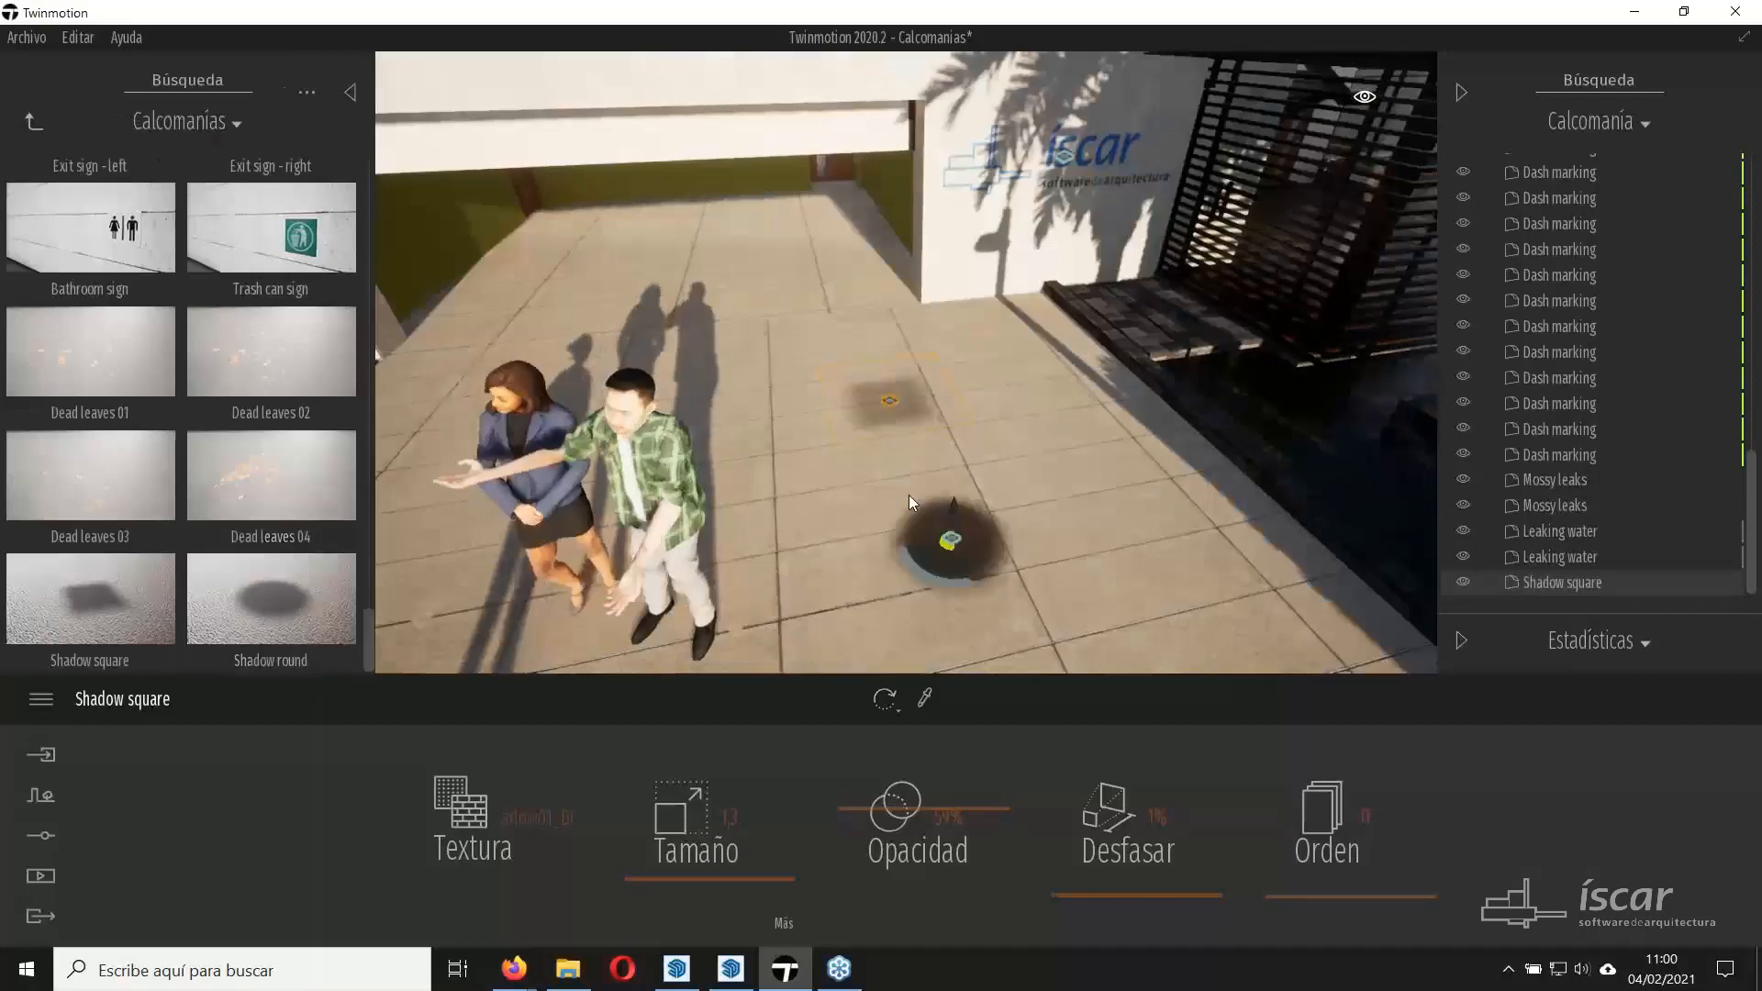
{"action": "left_click_drag", "start_coordinate": [908, 495], "coordinate": [908, 495]}
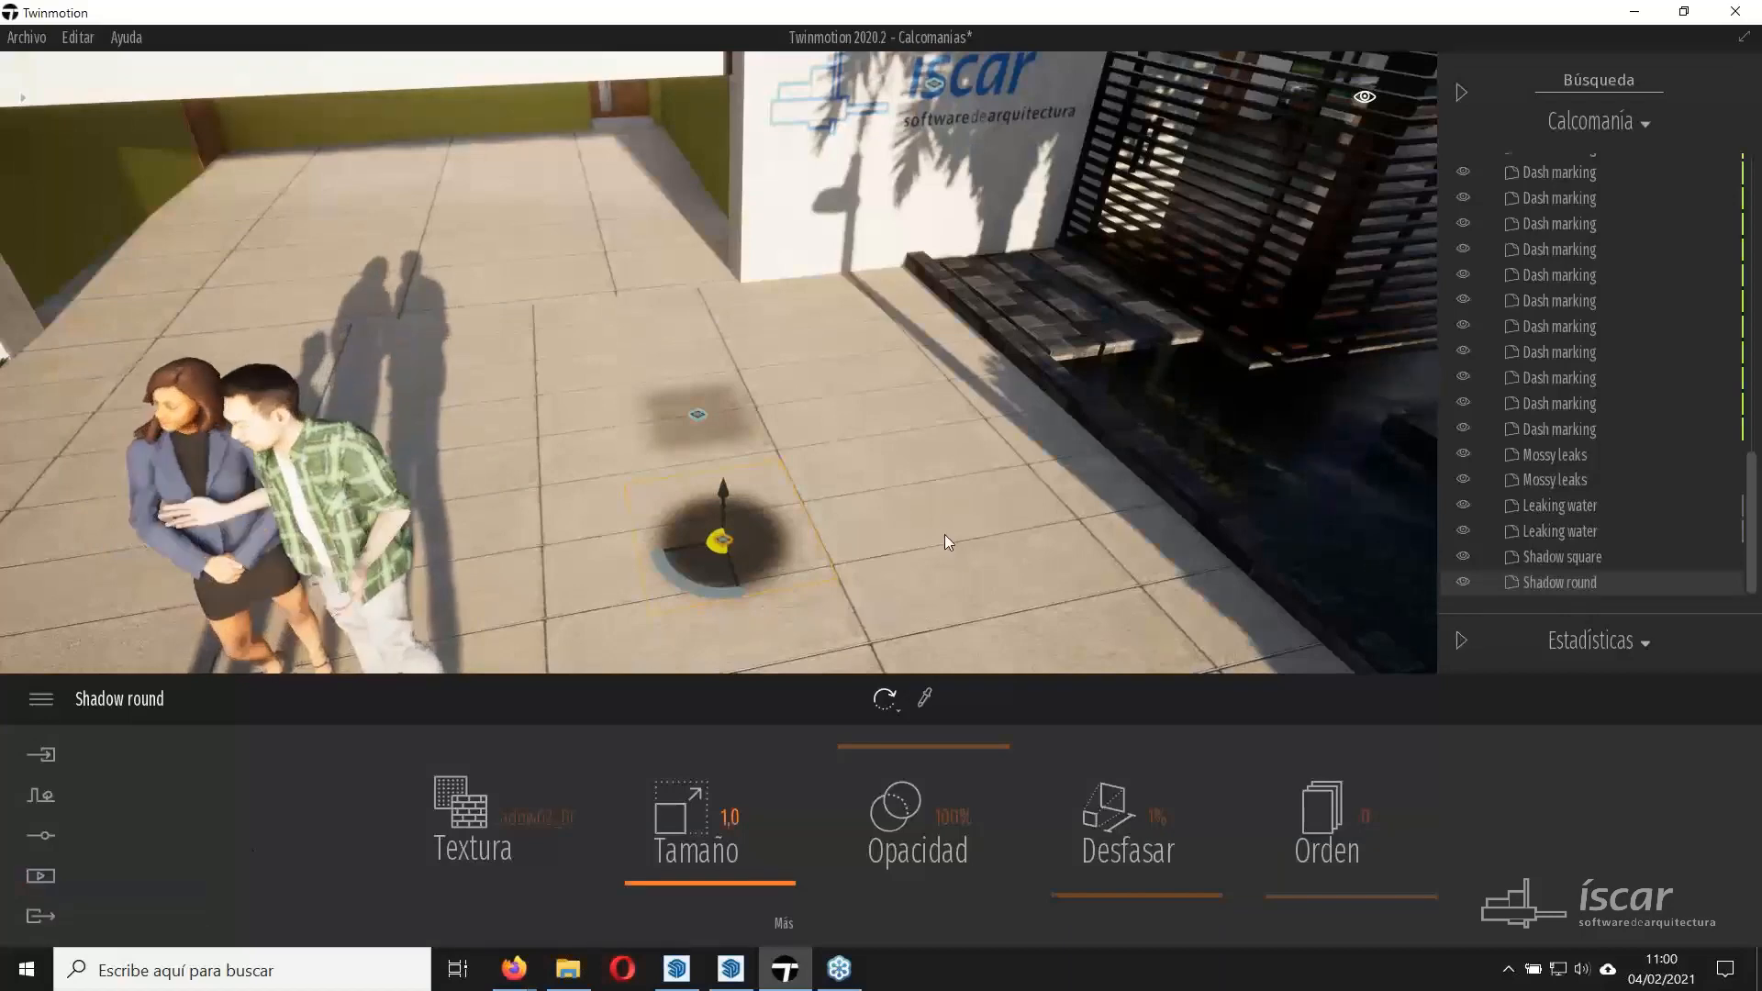
Pull the camera back to frame the whole house front with the garage, the group of people and the slatted gate.
{"action": "key", "text": "s"}
{"action": "right_click_drag", "start_coordinate": [945, 534], "coordinate": [831, 356]}
{"action": "key", "text": "a"}
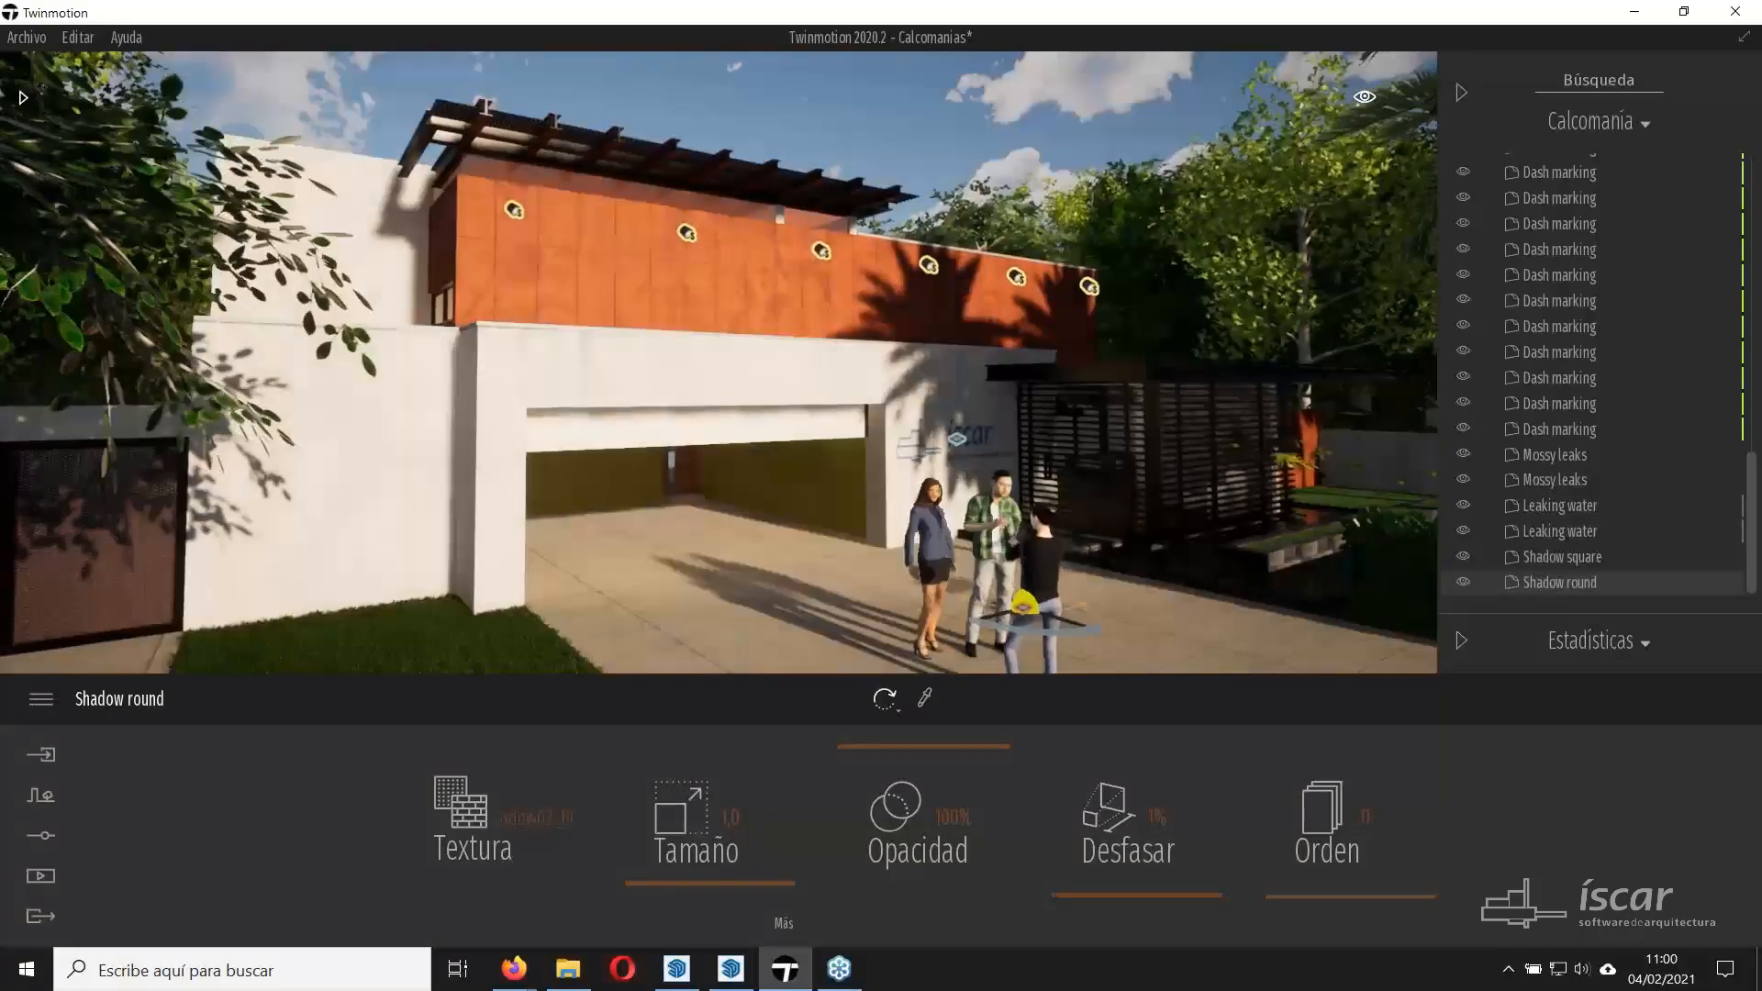
{"action": "key", "text": "d"}
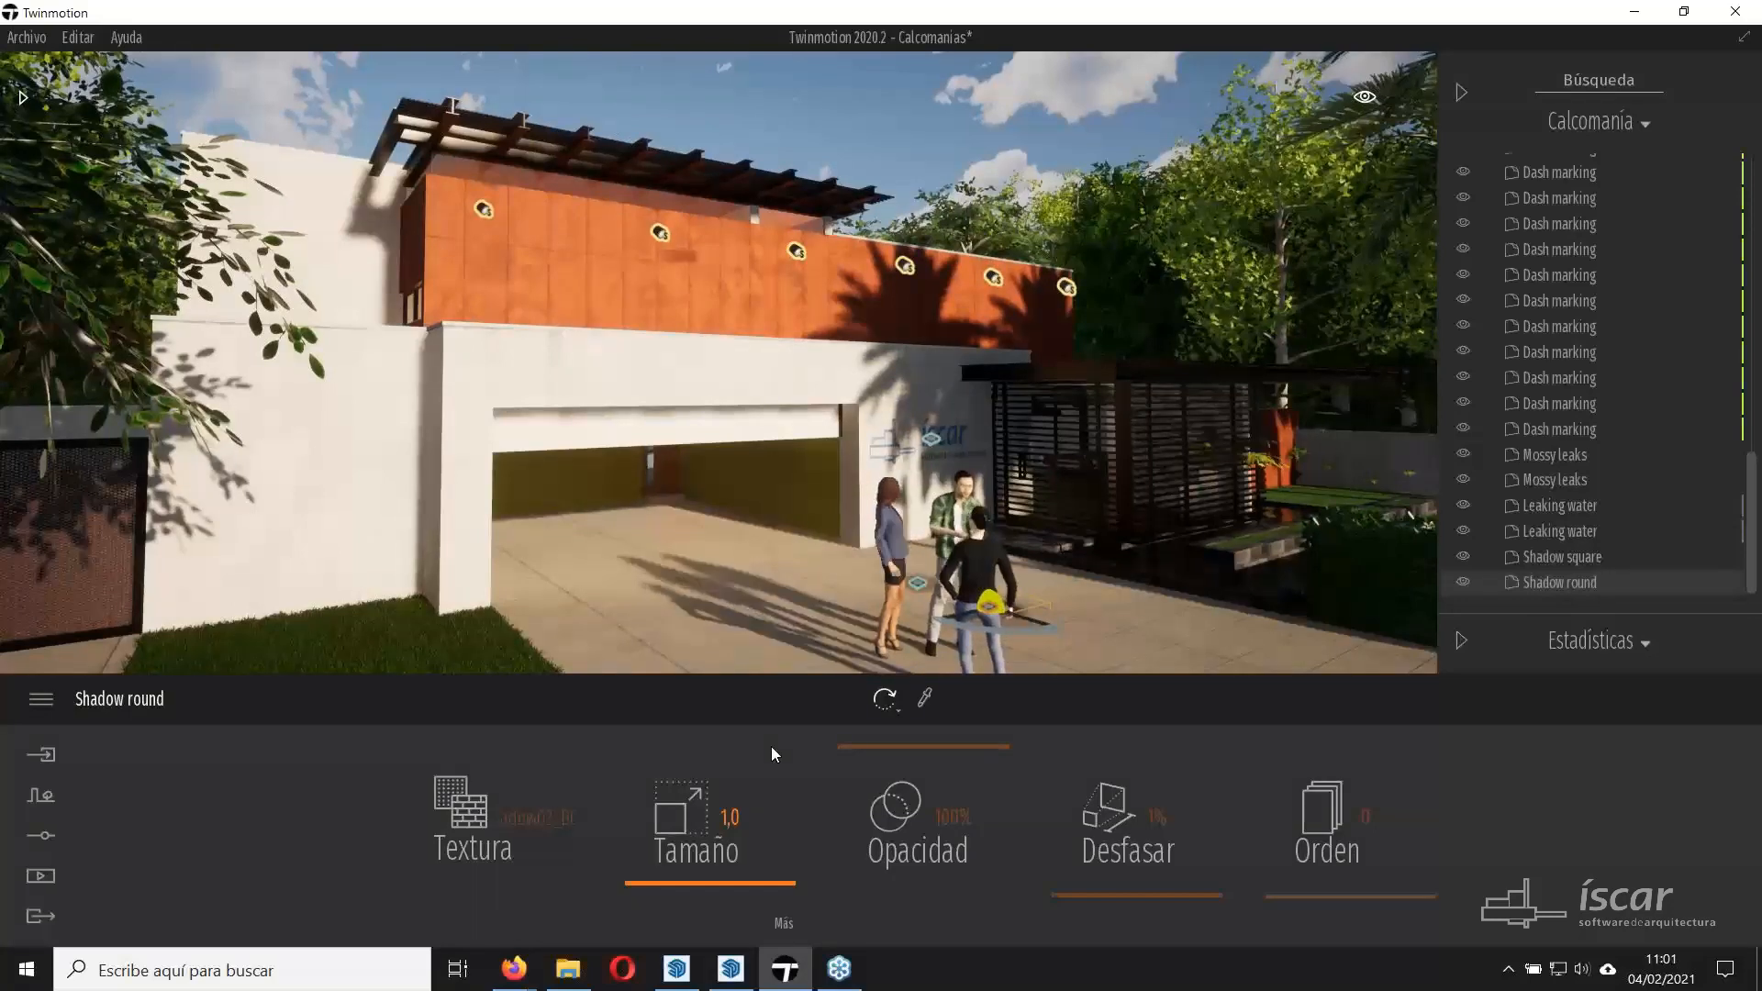
Switch to SketchUp and compare the 00 Modelo Completo and 01 Modelo Limpio scenes of the apartment model.
{"action": "left_click", "coordinate": [735, 968]}
{"action": "left_click", "coordinate": [145, 146]}
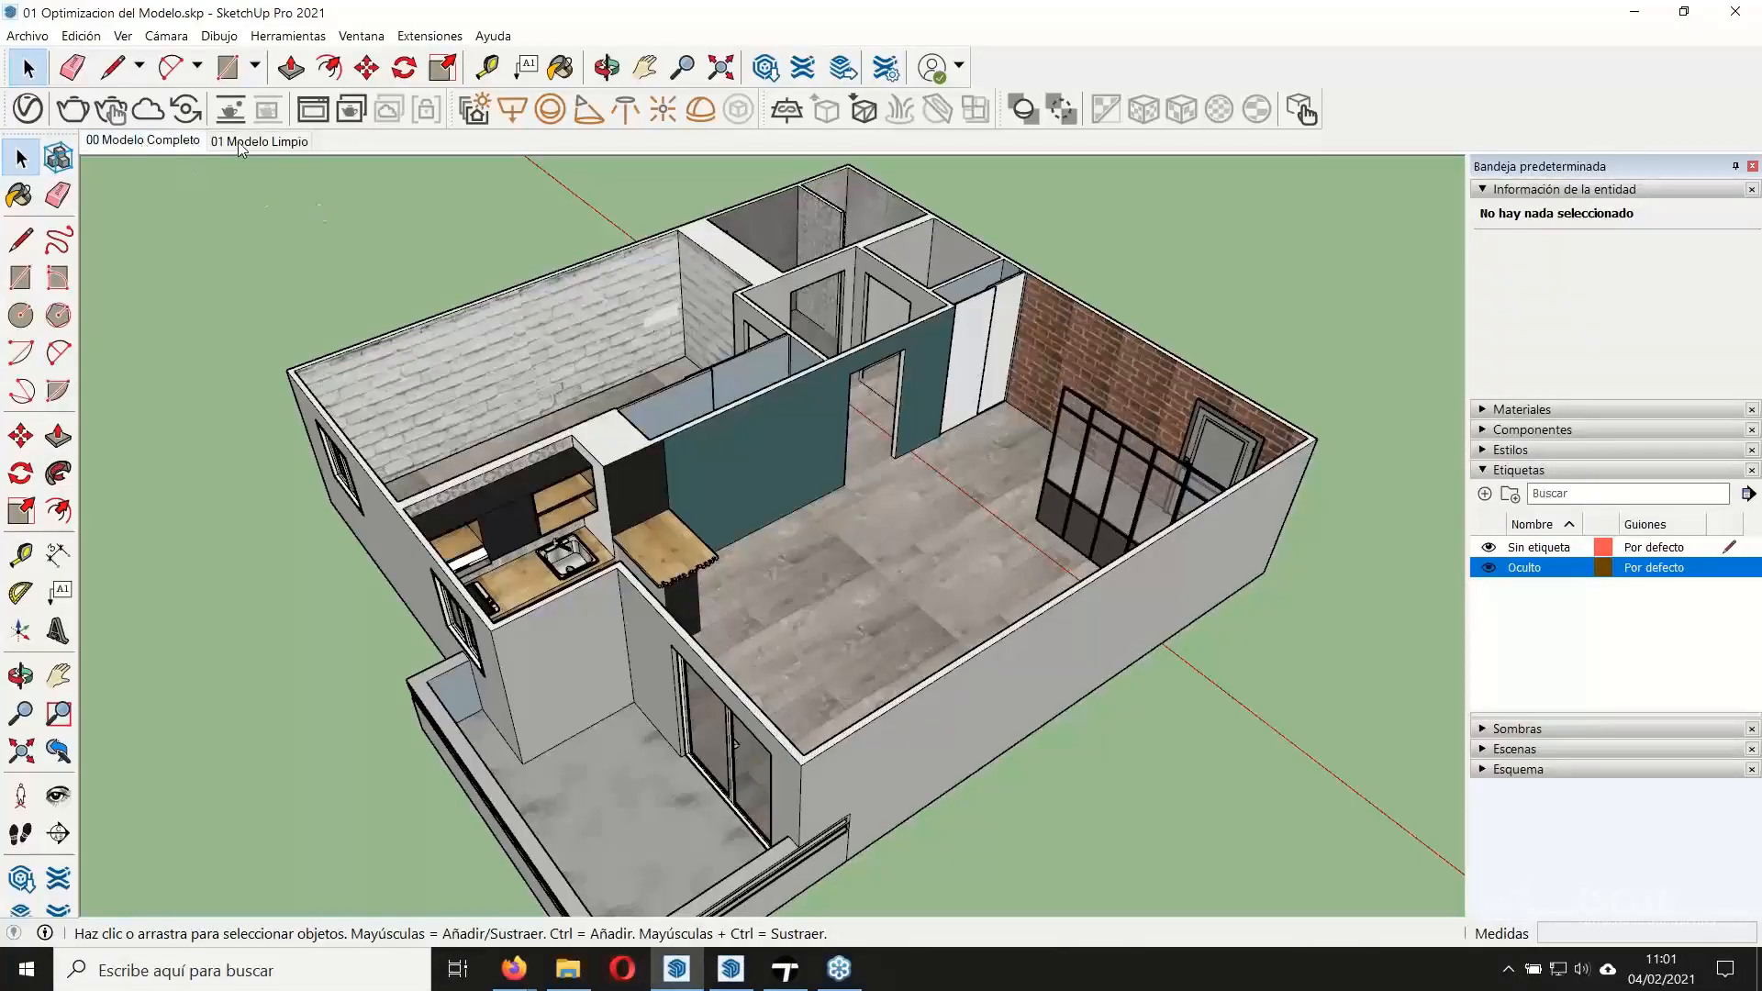
{"action": "left_click", "coordinate": [244, 146]}
{"action": "left_click", "coordinate": [170, 147]}
{"action": "left_click", "coordinate": [245, 145]}
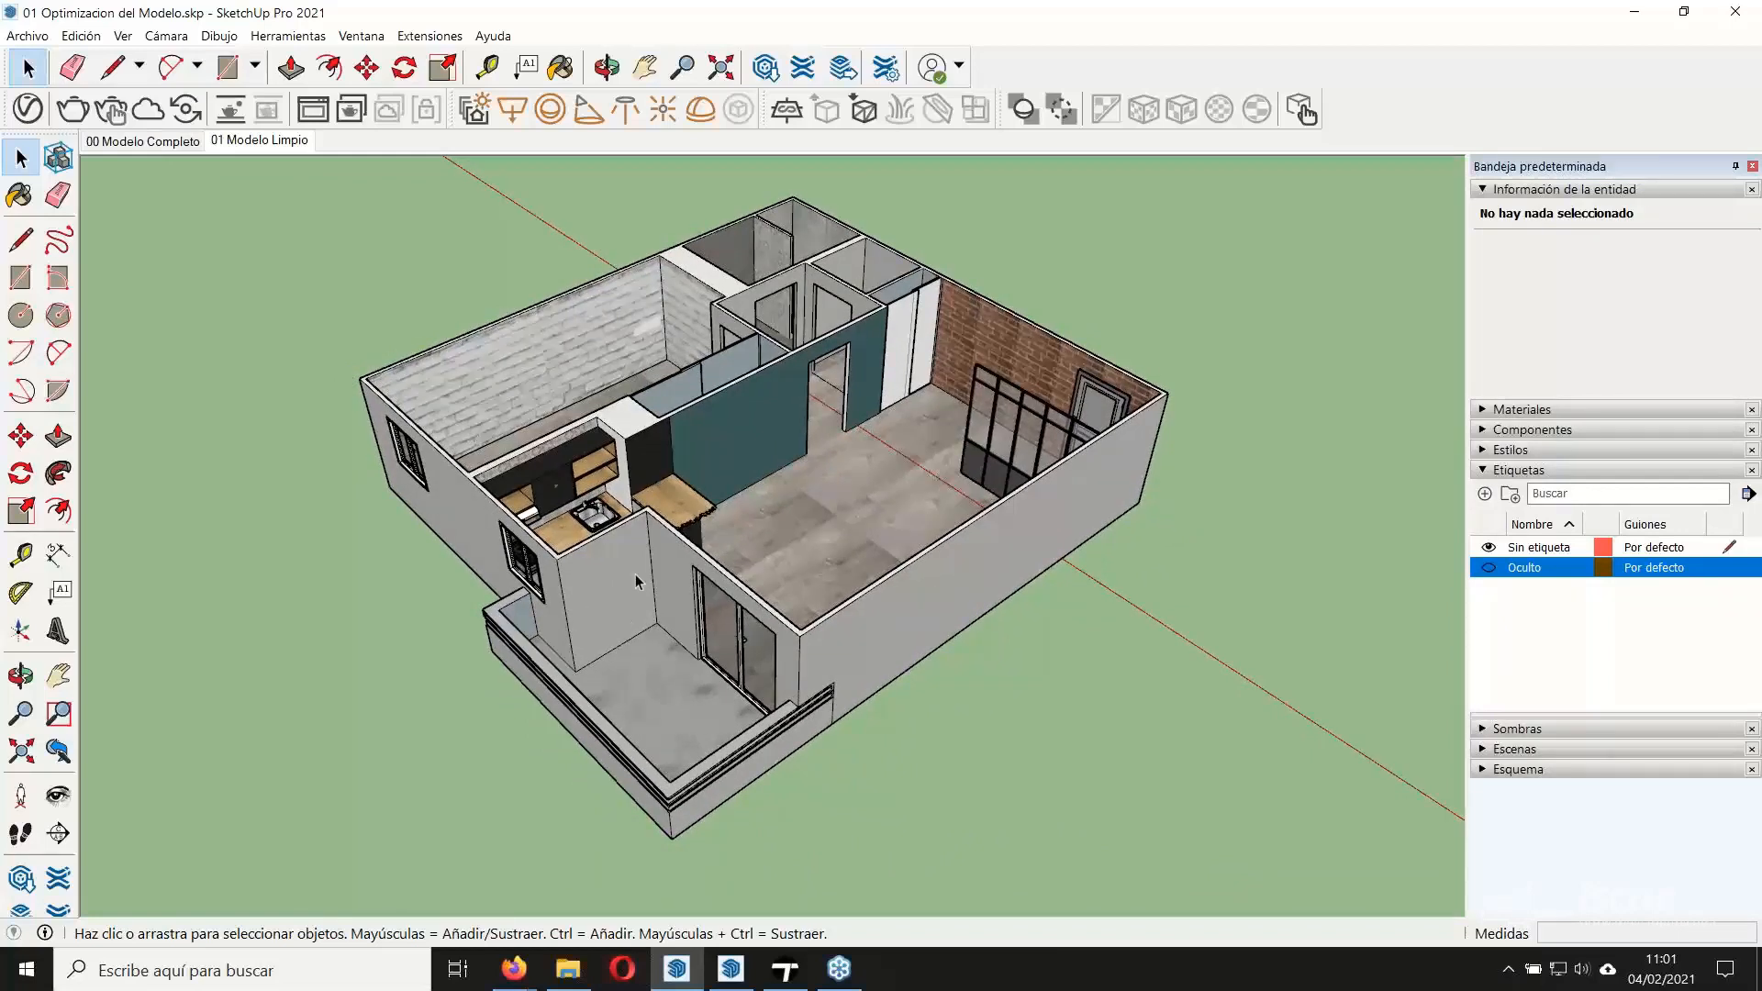
{"action": "left_click", "coordinate": [163, 143]}
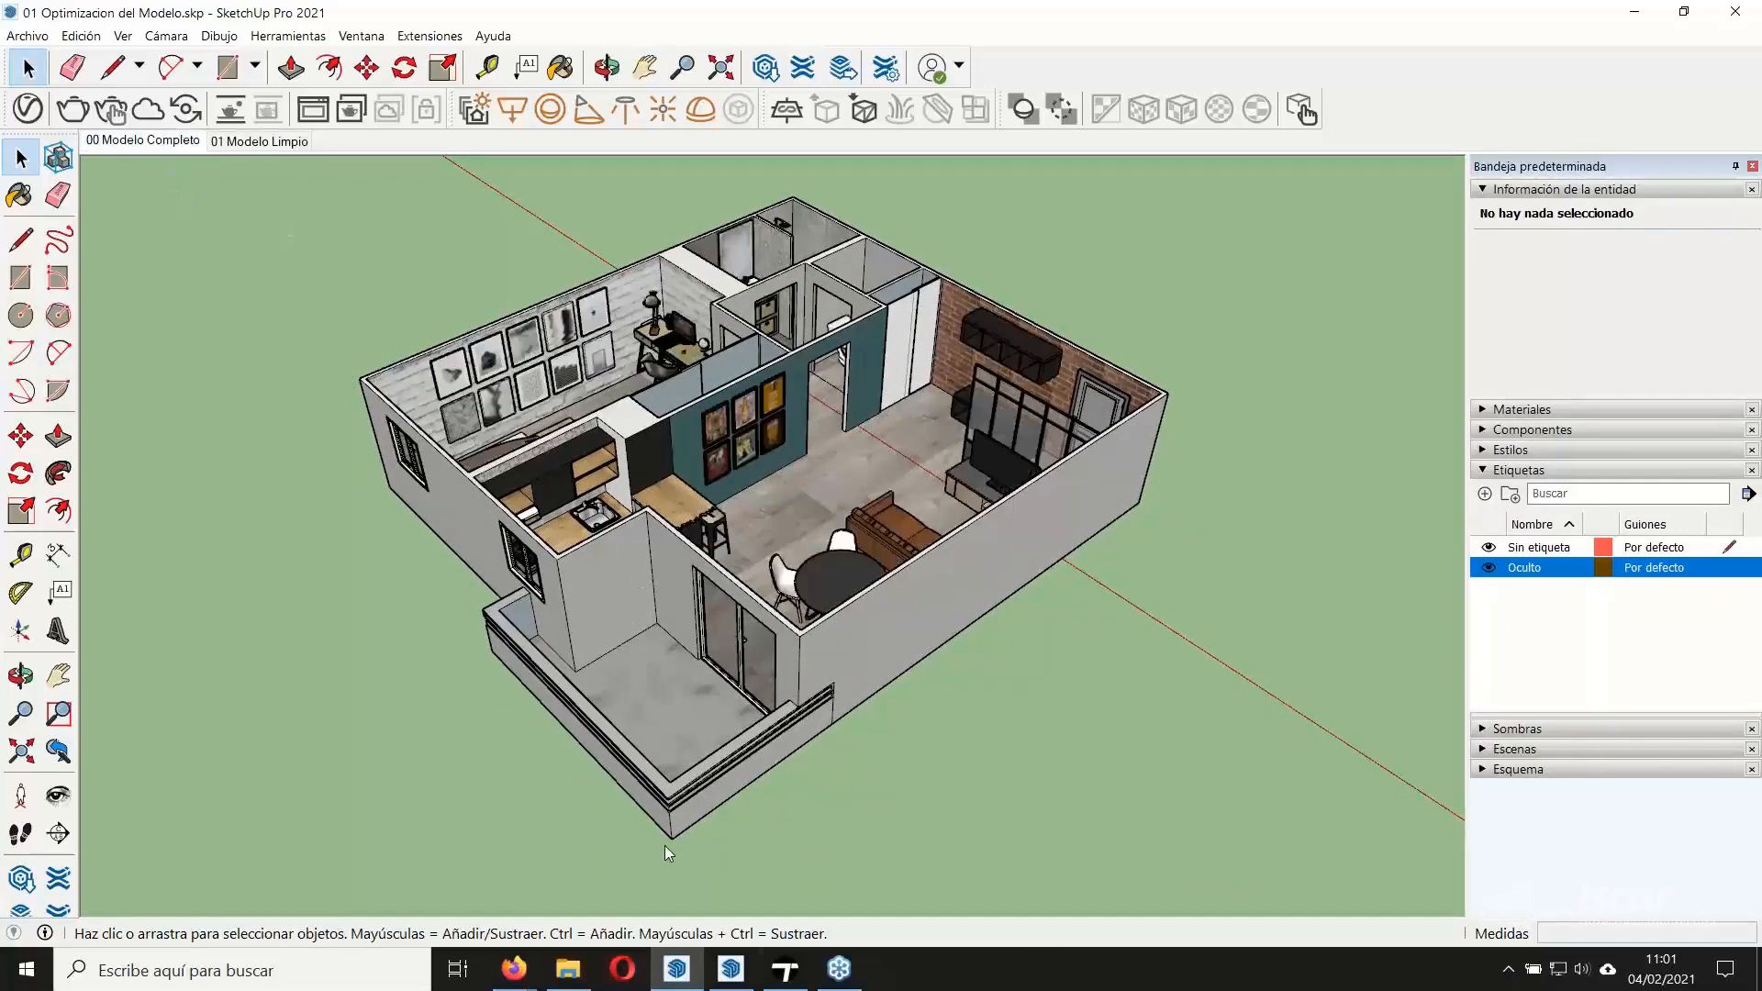
Switch back to Twinmotion and create a still image from the current view of the house front.
{"action": "left_click", "coordinate": [803, 975]}
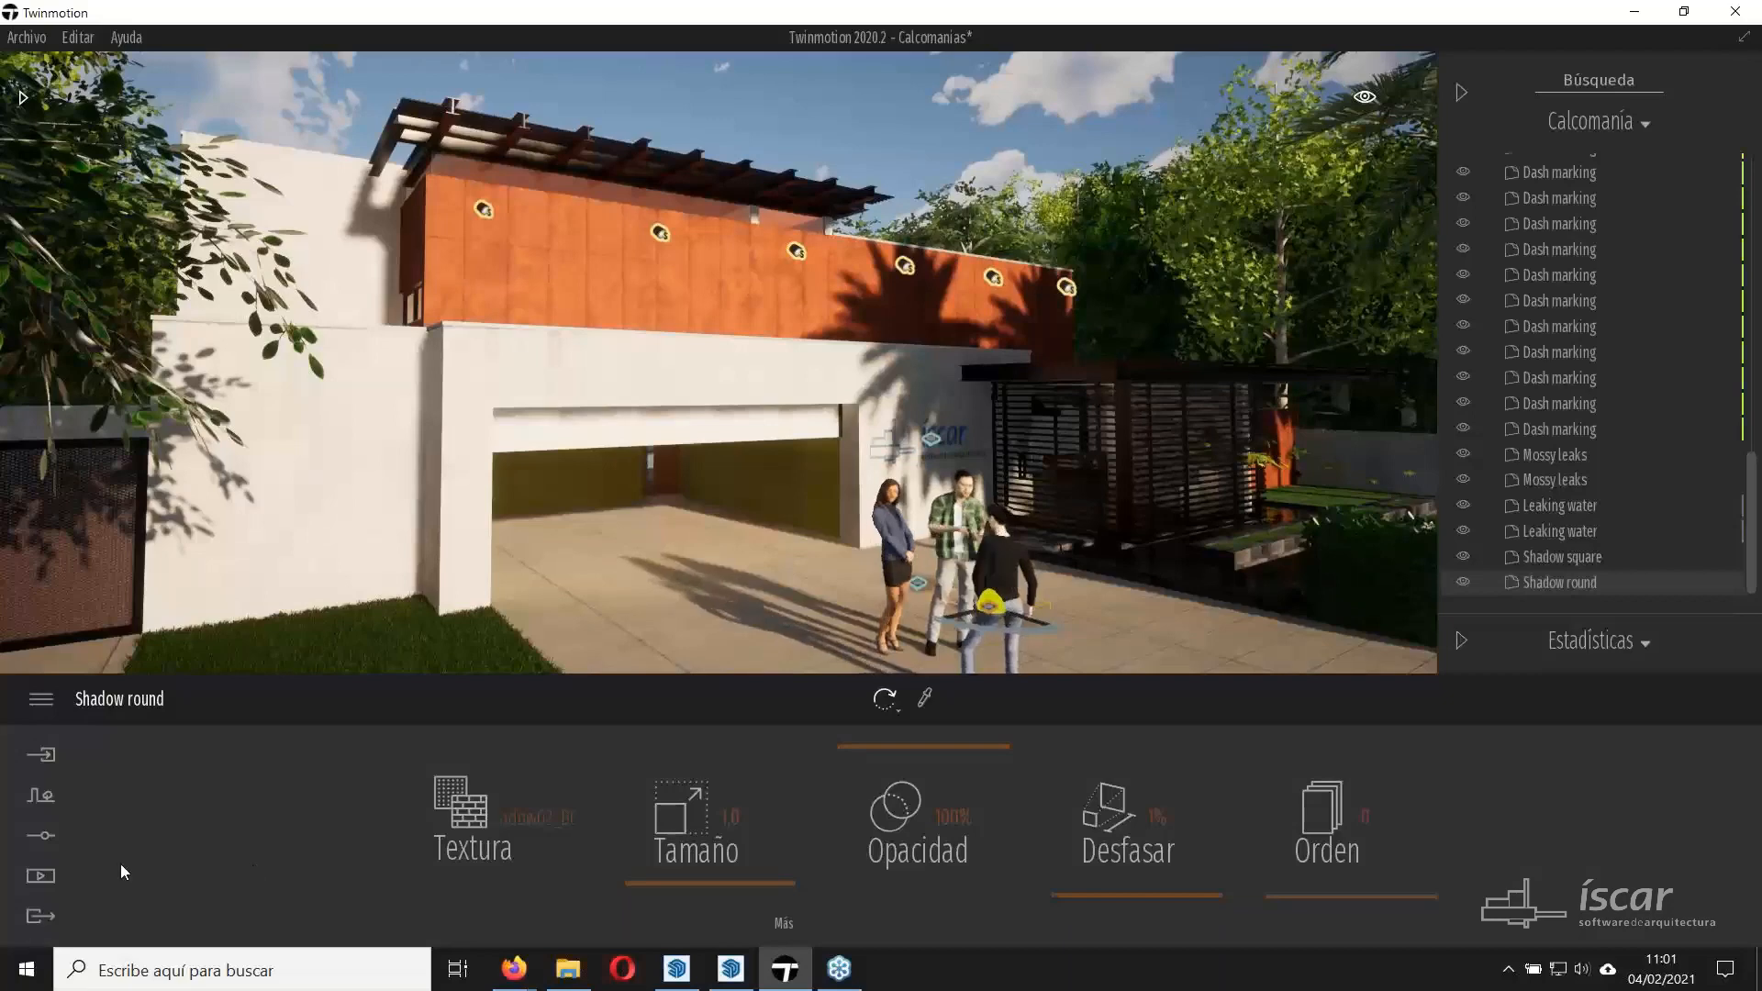
{"action": "left_click", "coordinate": [41, 876]}
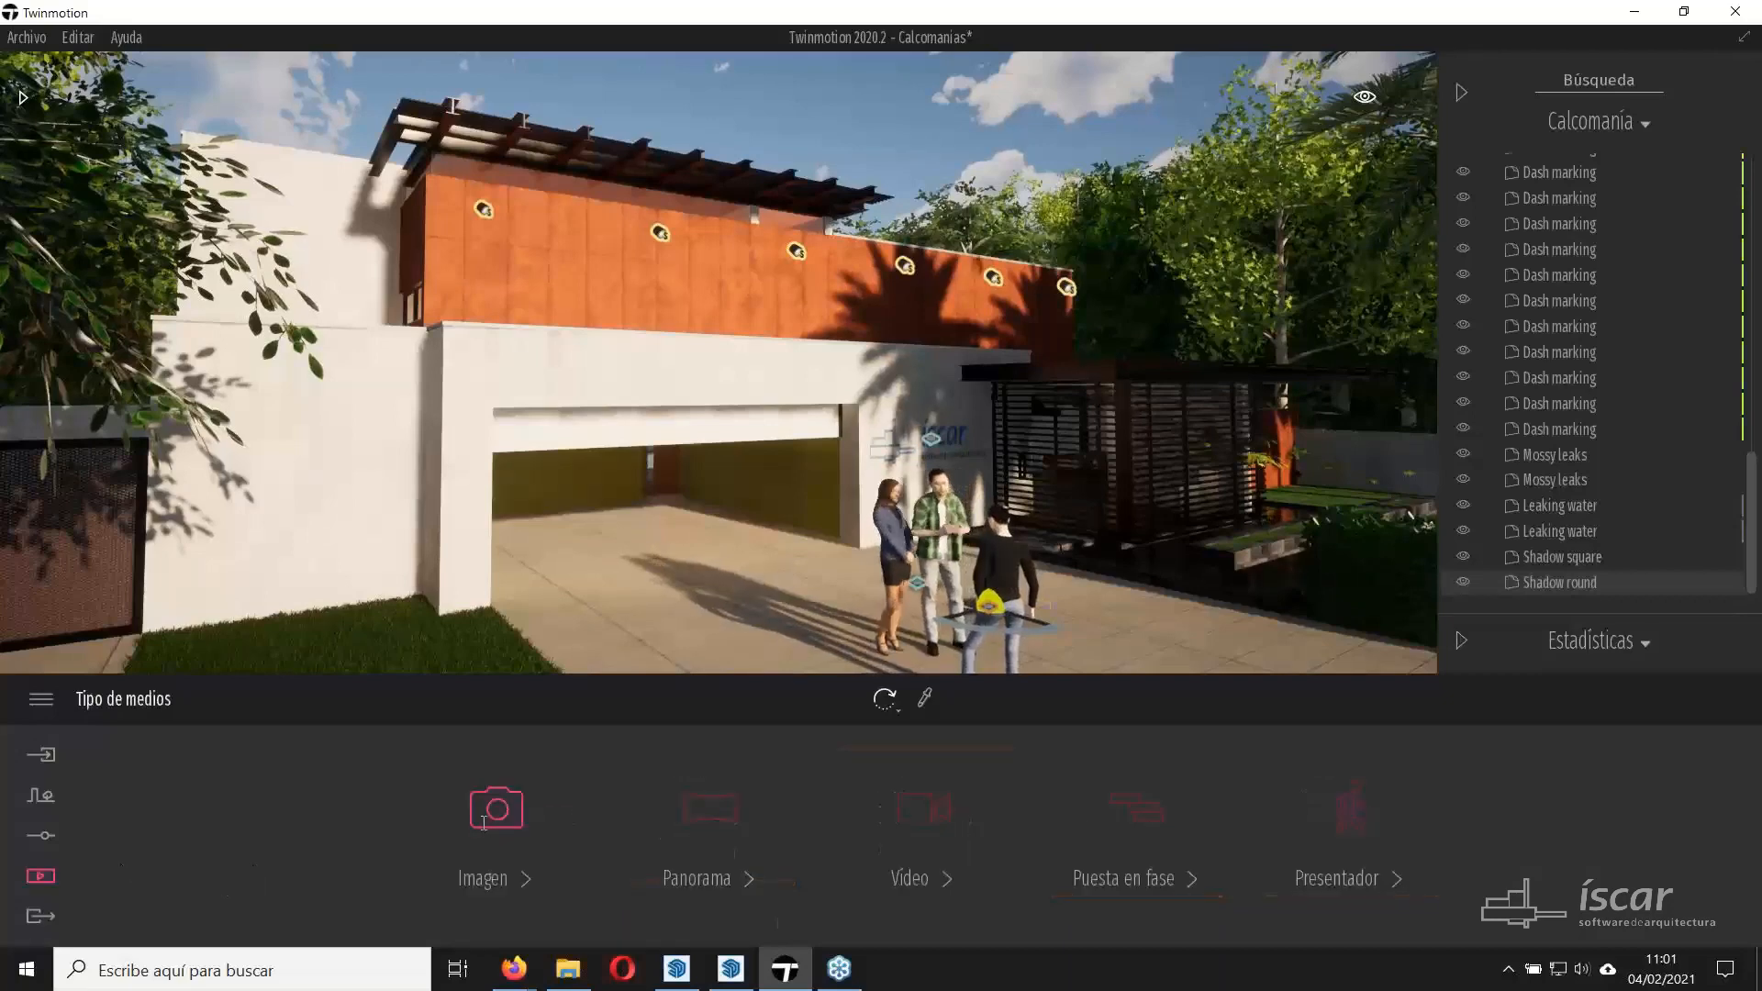
{"action": "left_click", "coordinate": [495, 810]}
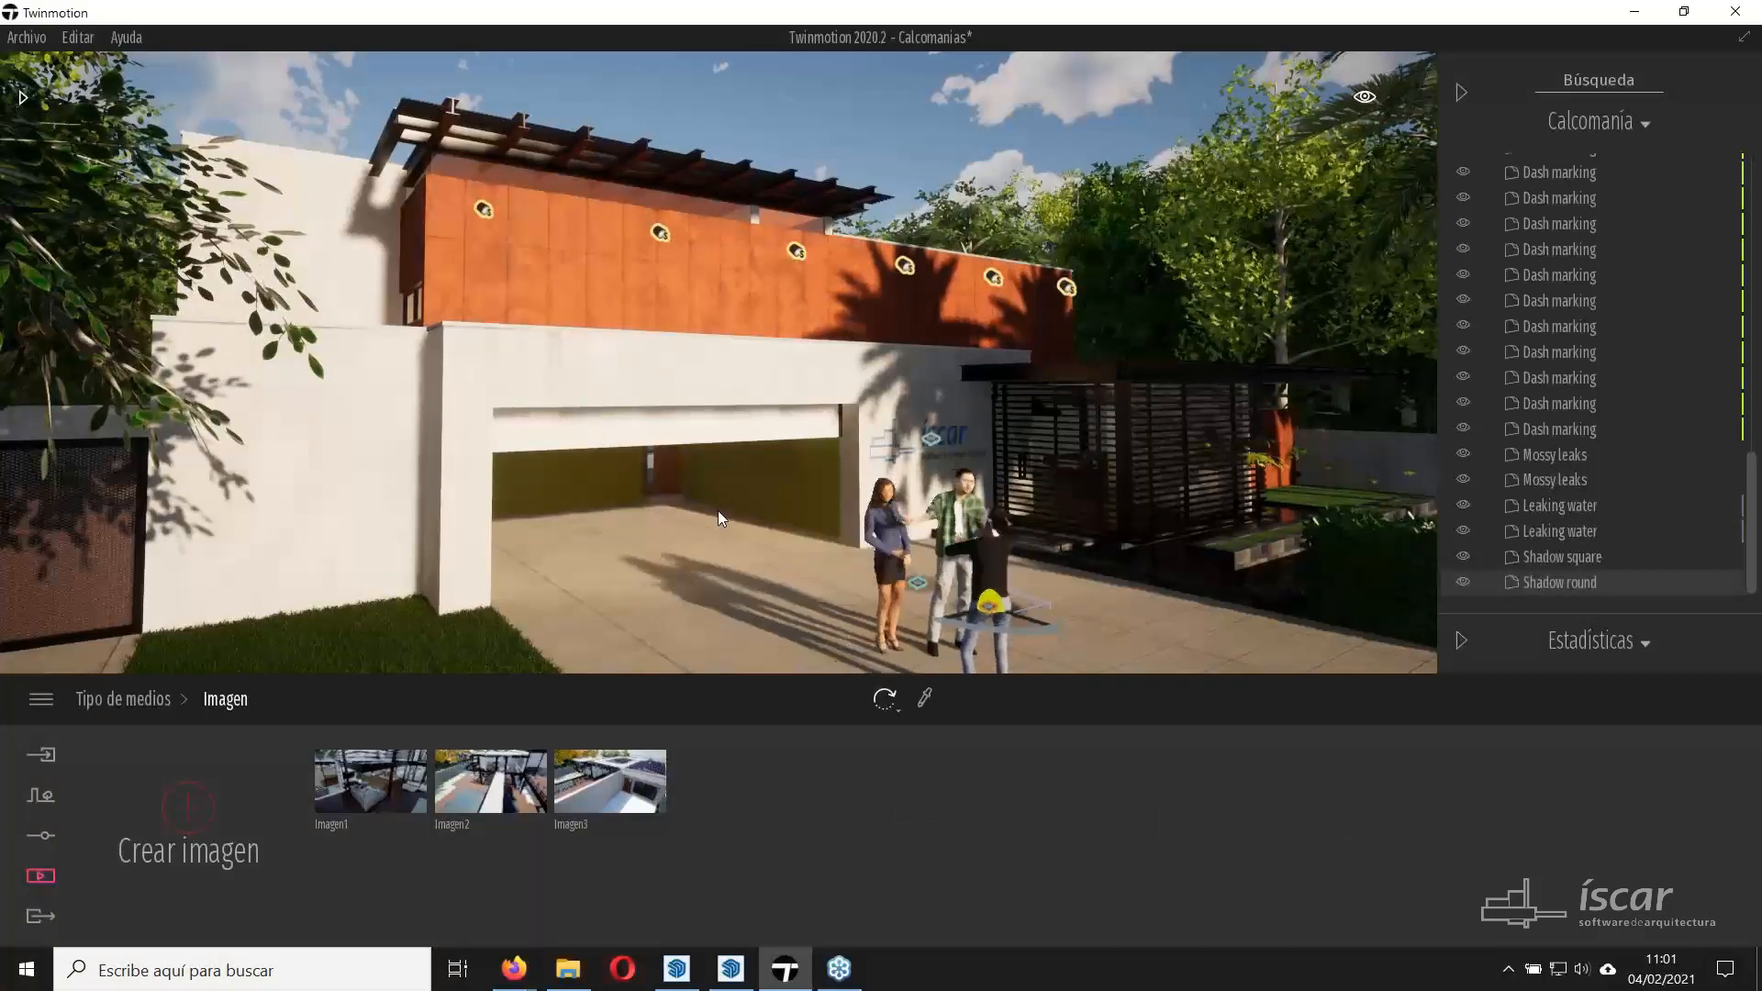
{"action": "left_click", "coordinate": [192, 858]}
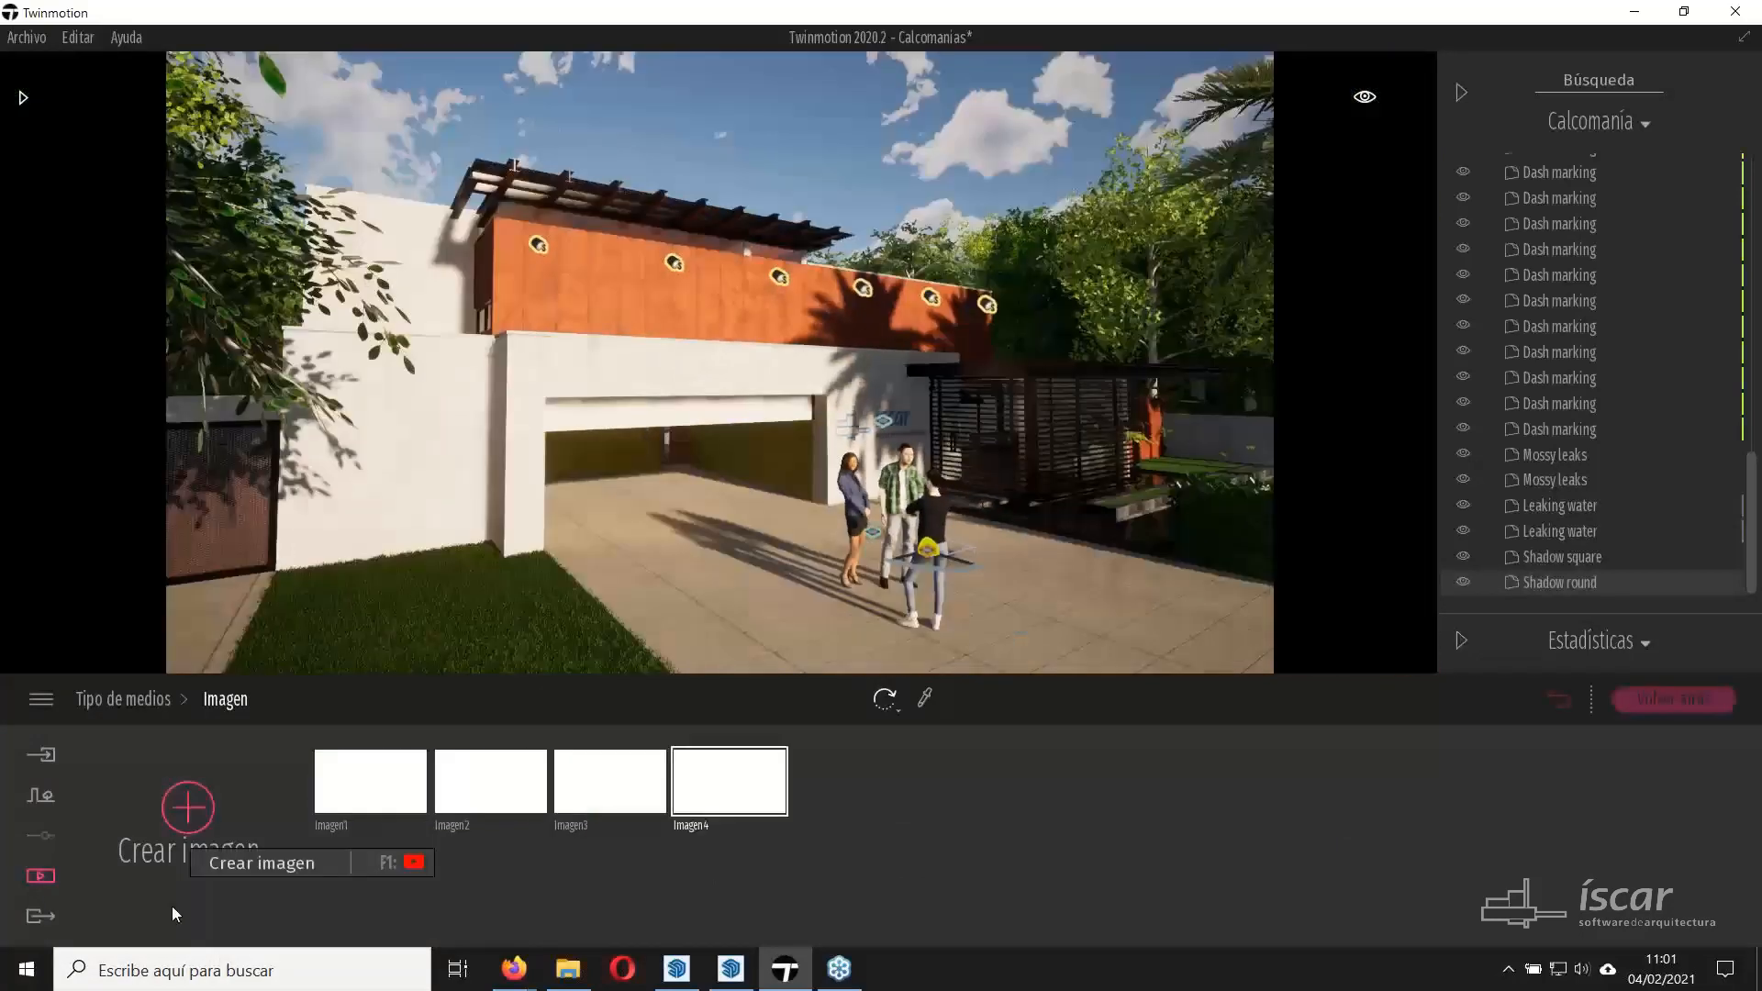
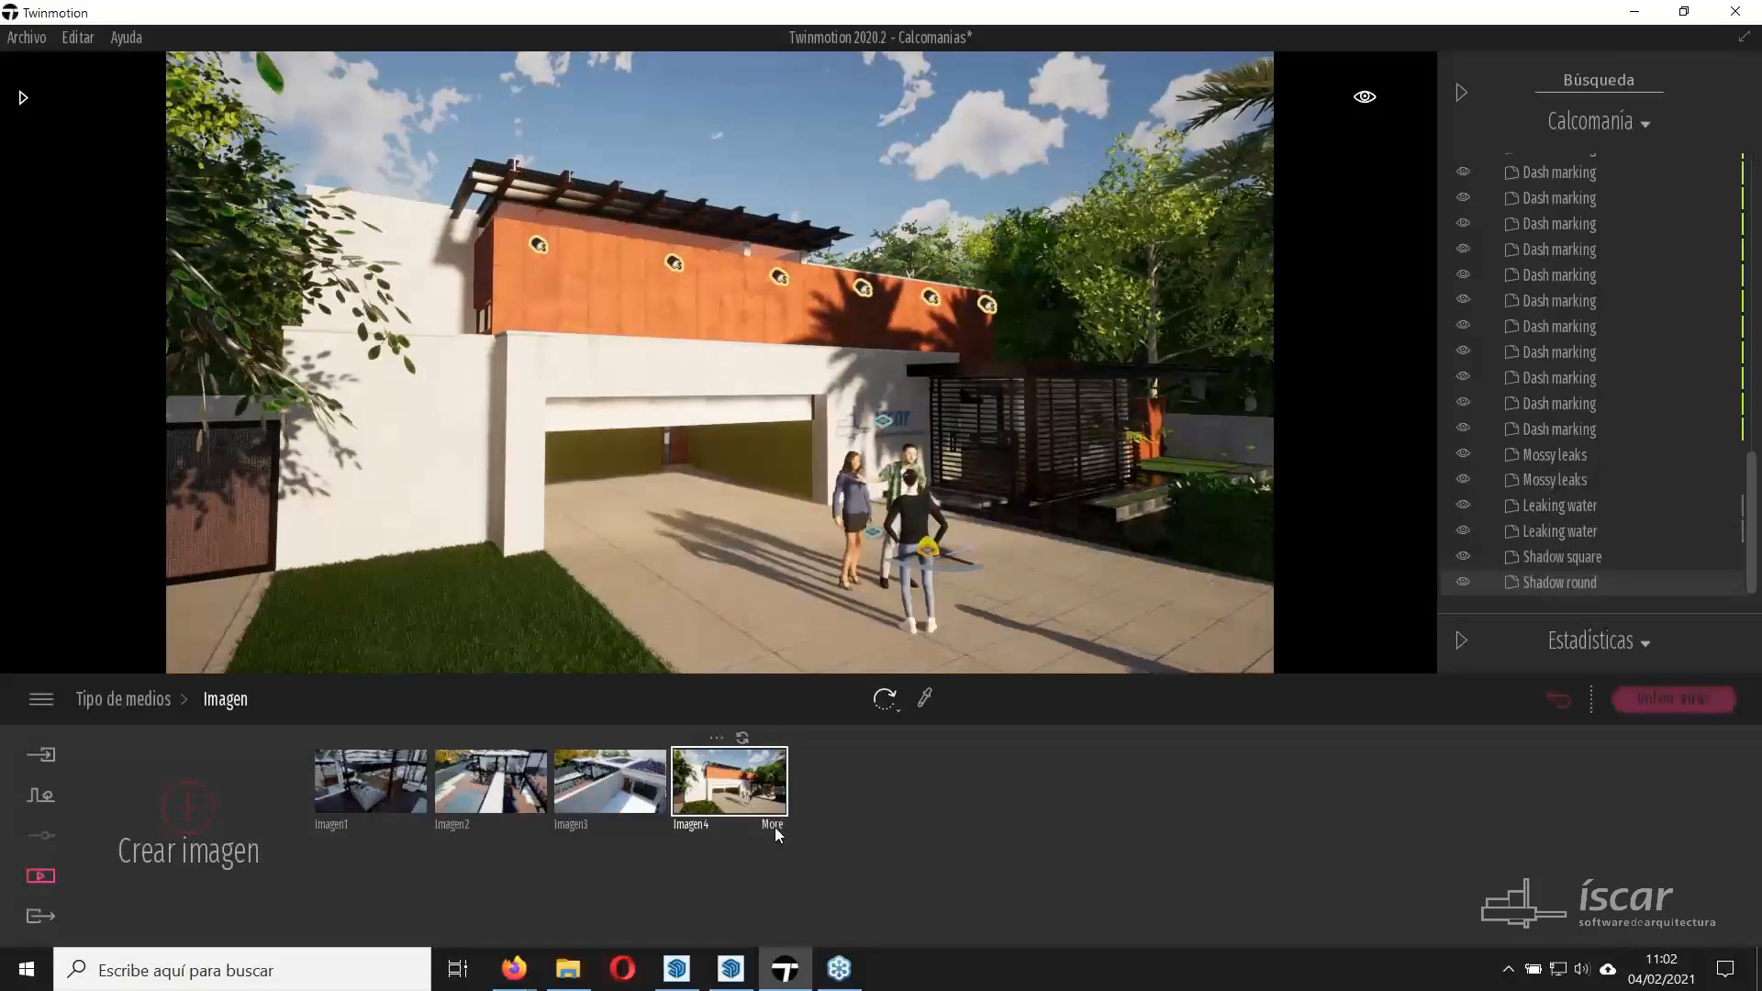
Set the weather of the house-front image to cloudy and leave the image's settings.
{"action": "left_click", "coordinate": [774, 826]}
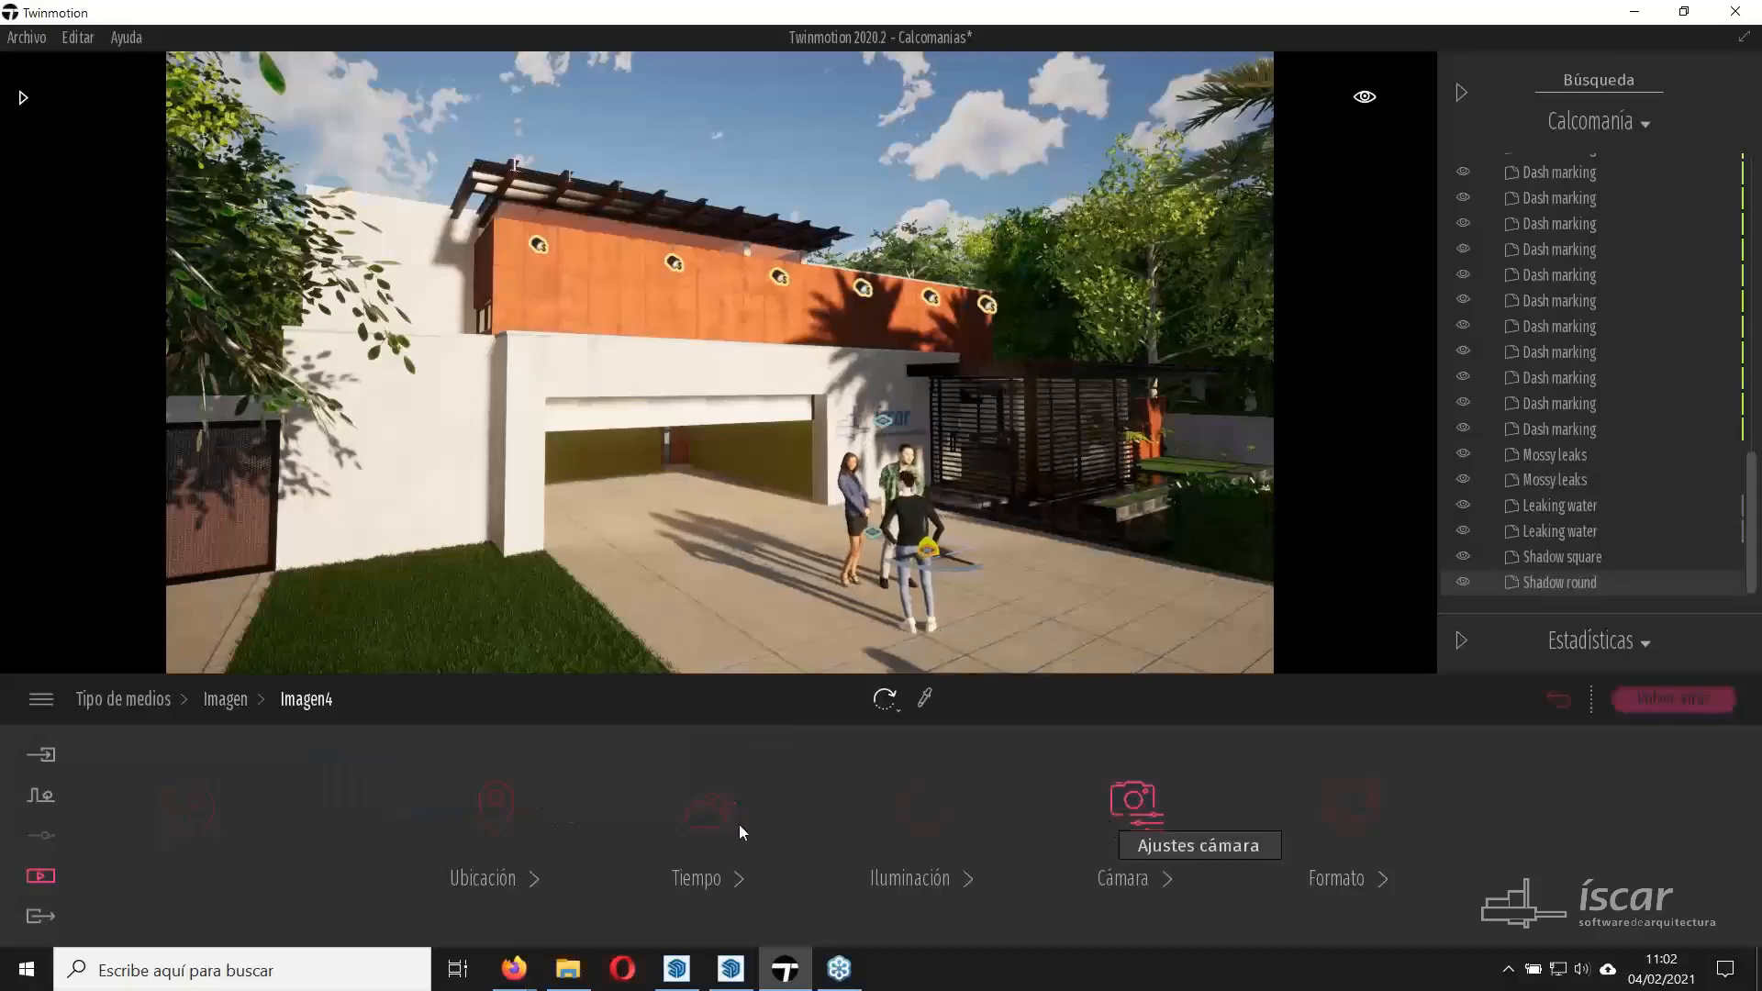
{"action": "left_click", "coordinate": [719, 879]}
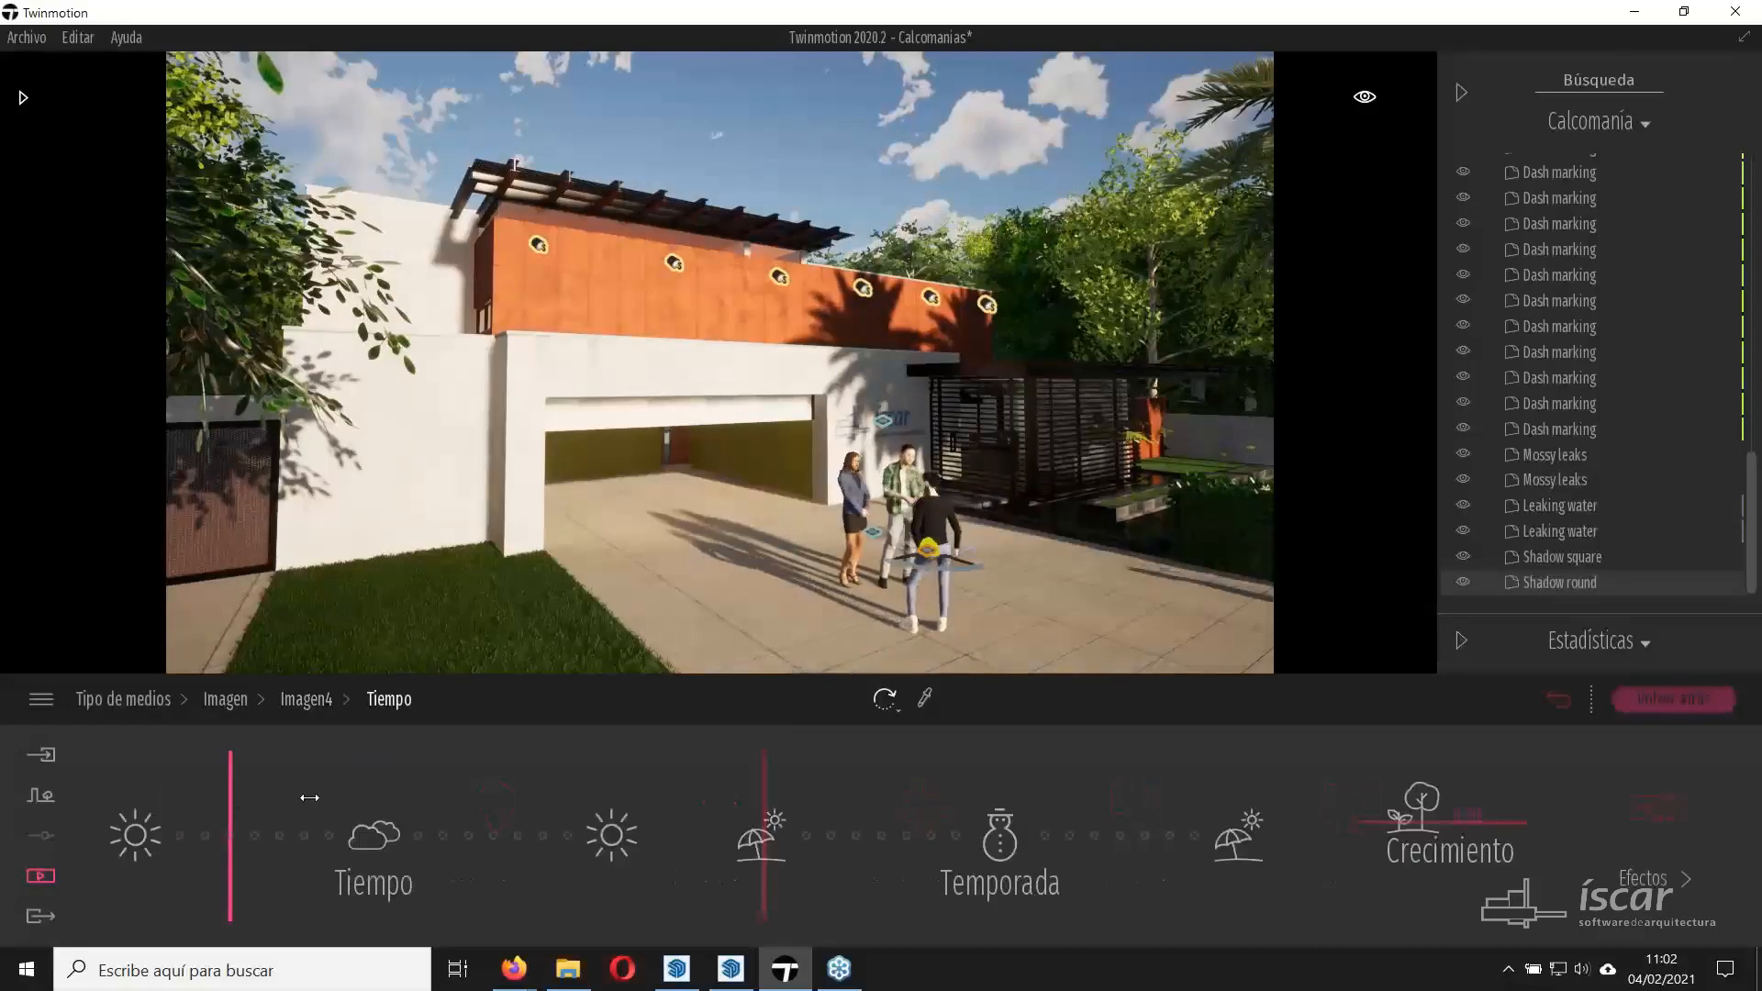
{"action": "left_click_drag", "start_coordinate": [339, 798], "coordinate": [371, 797]}
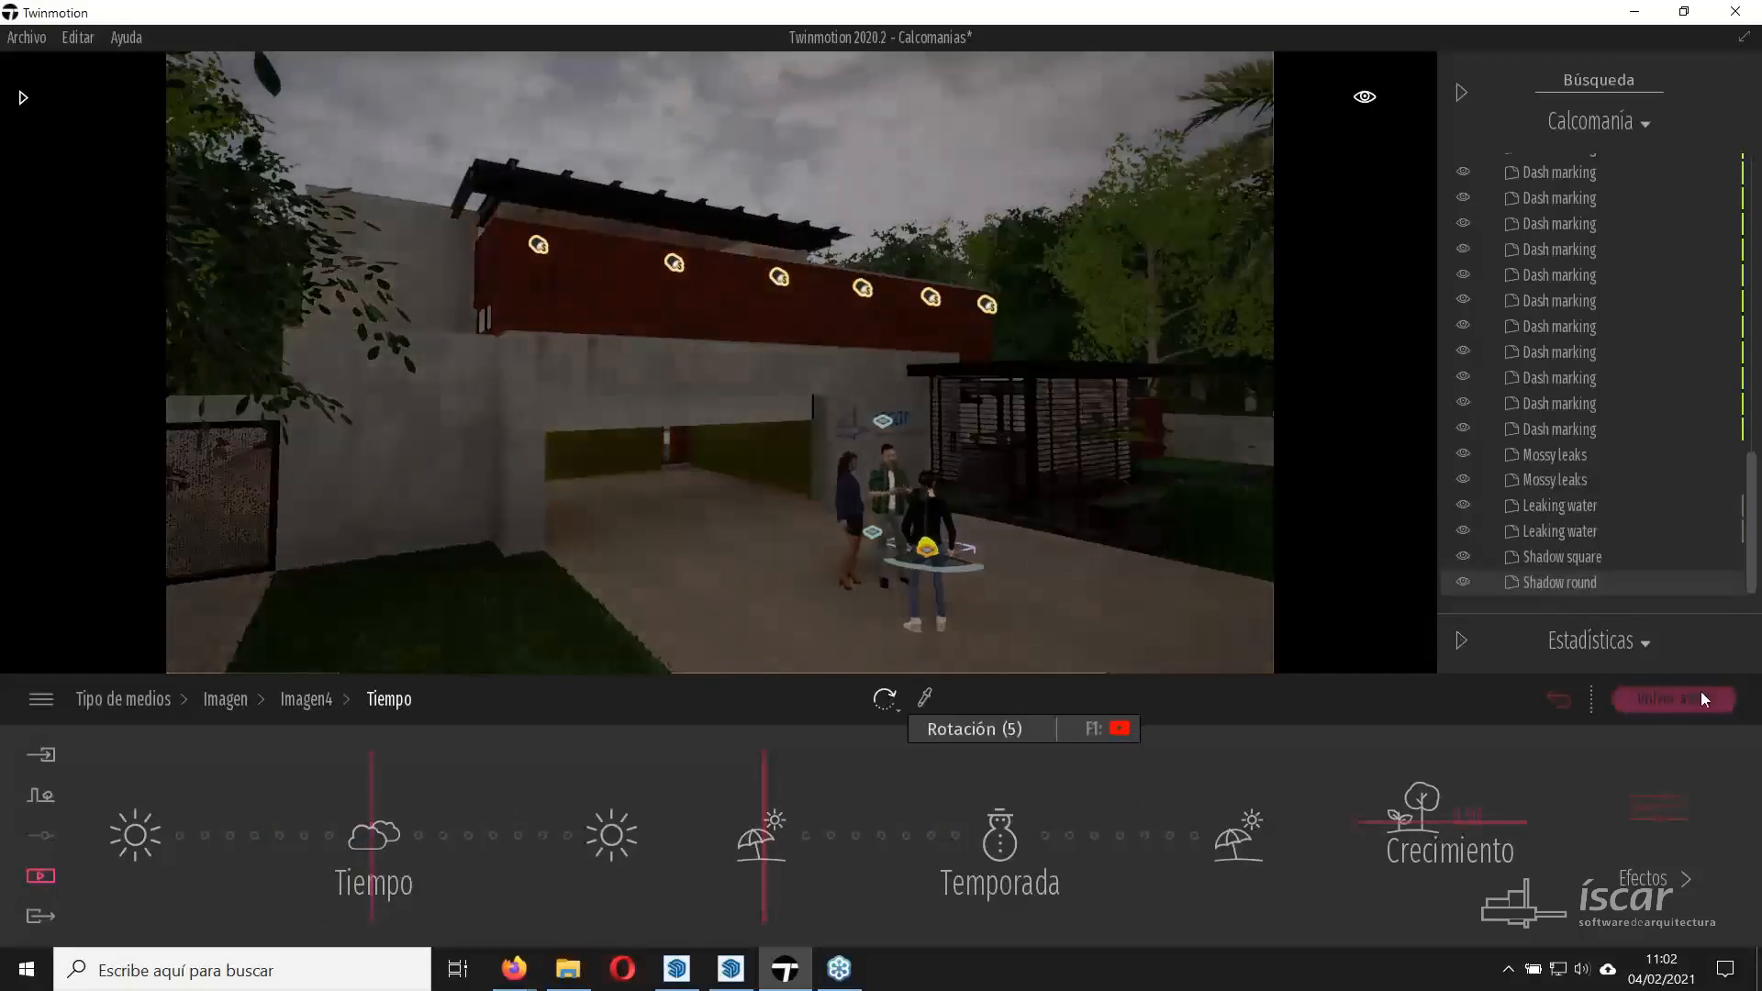
{"action": "left_click", "coordinate": [1650, 707]}
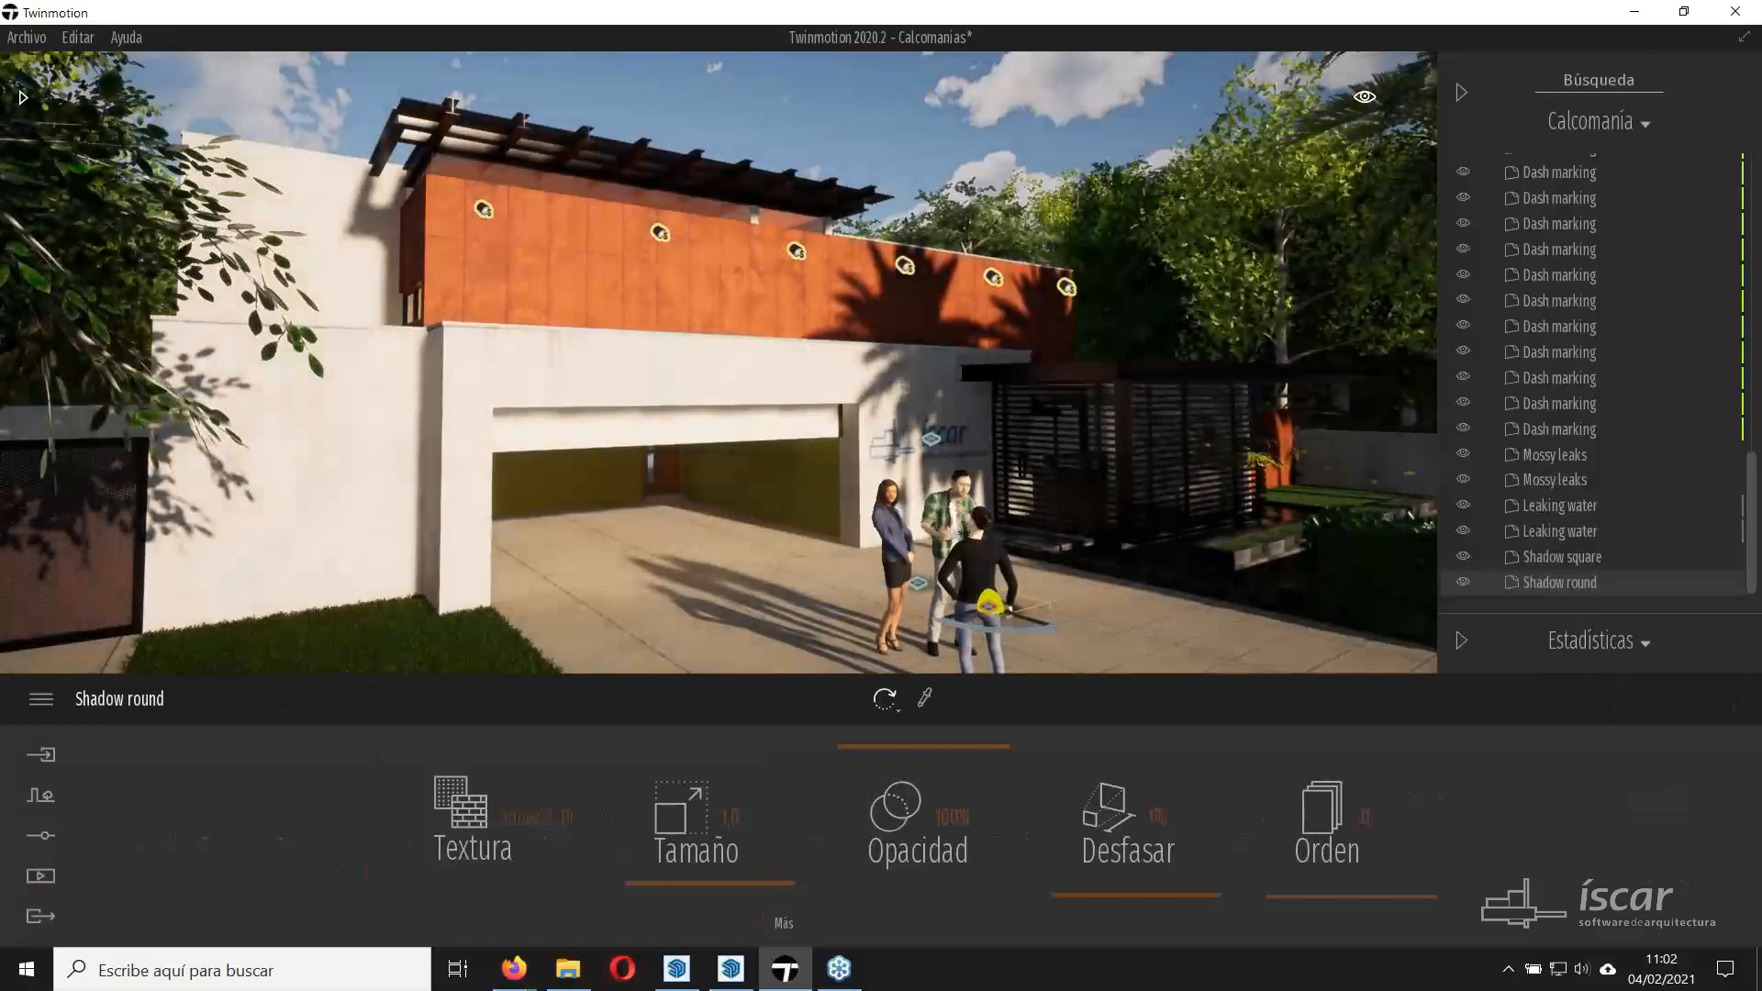
Look at the house front outside the saved image, then recall the cloudy Imagen4 from the saved images.
{"action": "right_click_drag", "start_coordinate": [802, 336], "coordinate": [639, 324]}
{"action": "key", "text": "d"}
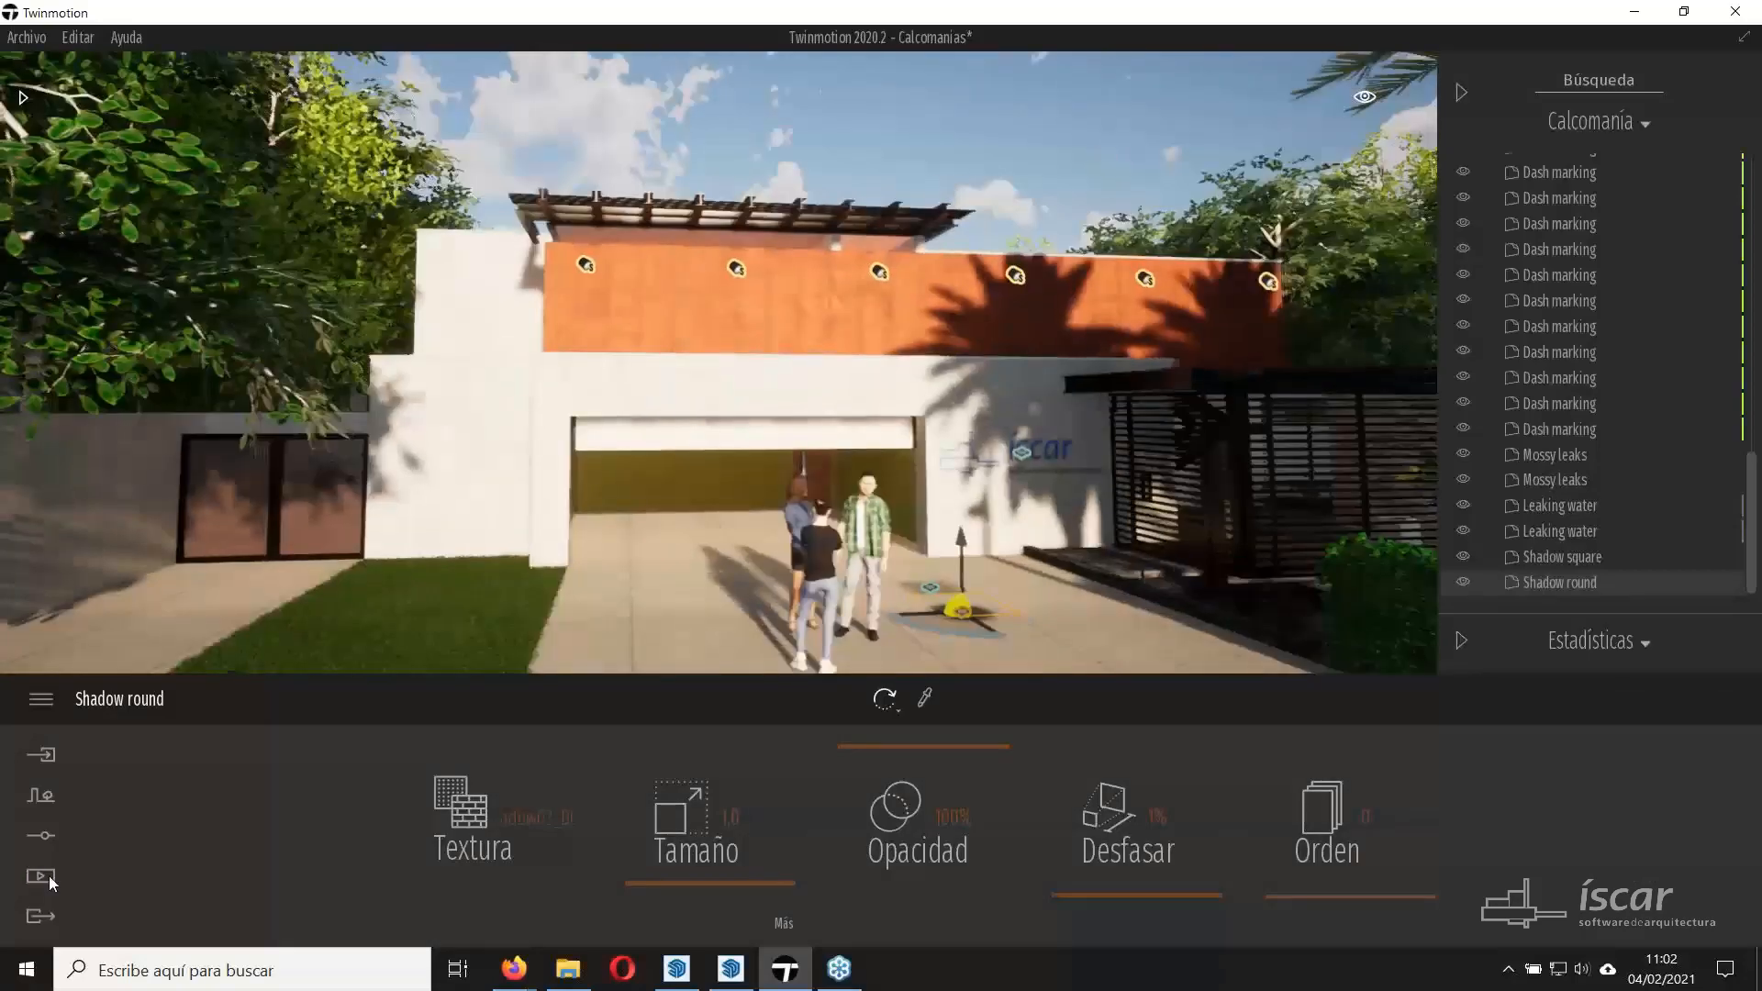
{"action": "left_click", "coordinate": [48, 875]}
{"action": "left_click", "coordinate": [489, 801]}
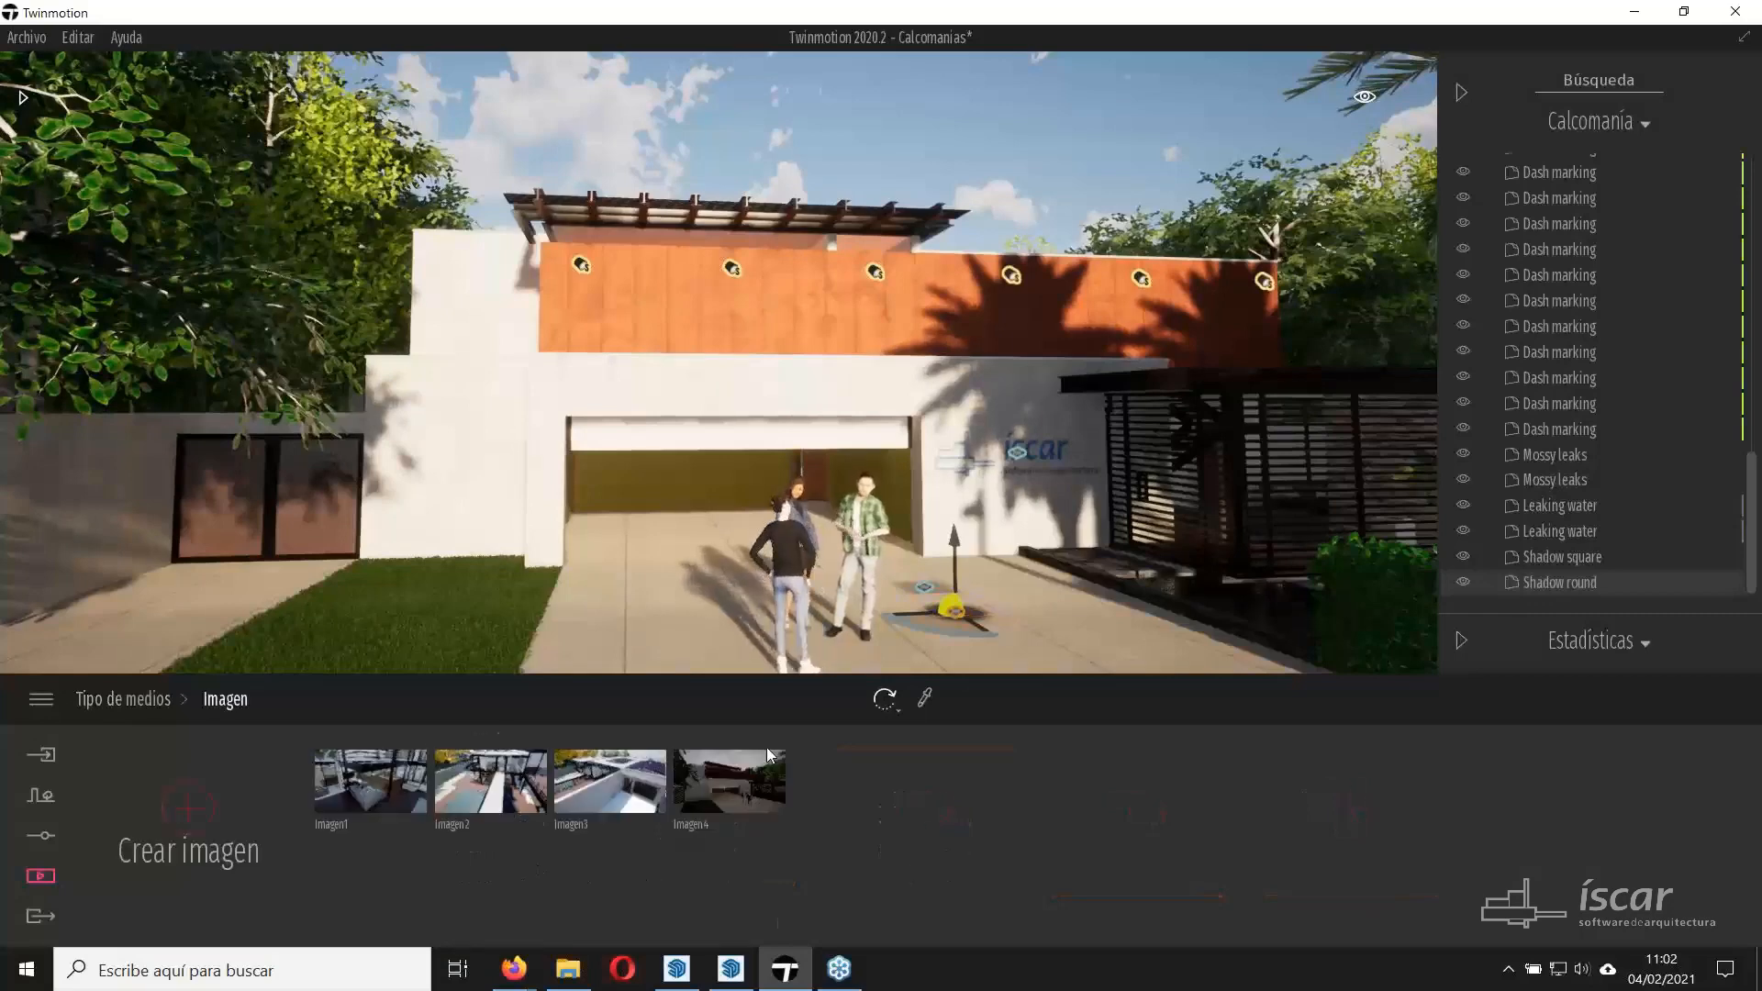
{"action": "left_click", "coordinate": [733, 779]}
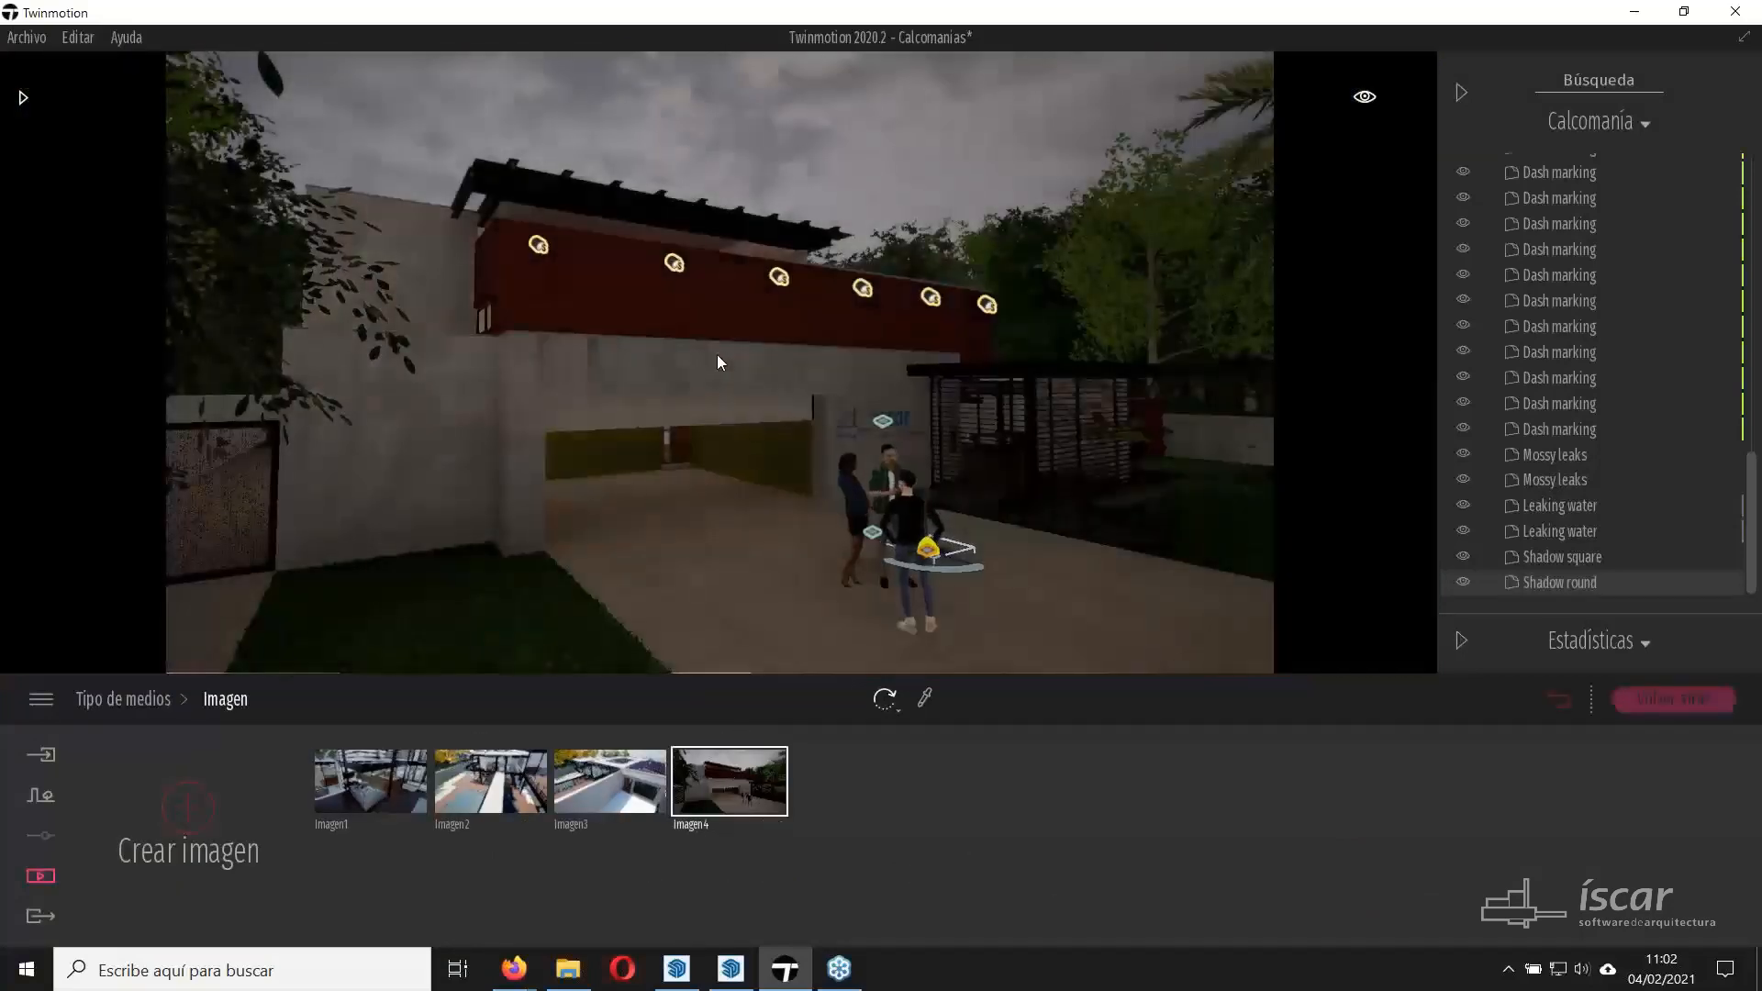
Create another still image that frames the pond, the stone-clad wall and the long orange wall beside the lawn.
{"action": "right_click_drag", "start_coordinate": [718, 355], "coordinate": [541, 366]}
{"action": "key", "text": "w"}
{"action": "key", "text": "w"}
{"action": "key", "text": "w"}
{"action": "key", "text": "s"}
{"action": "key", "text": "s"}
{"action": "right_click_drag", "start_coordinate": [624, 527], "coordinate": [673, 535]}
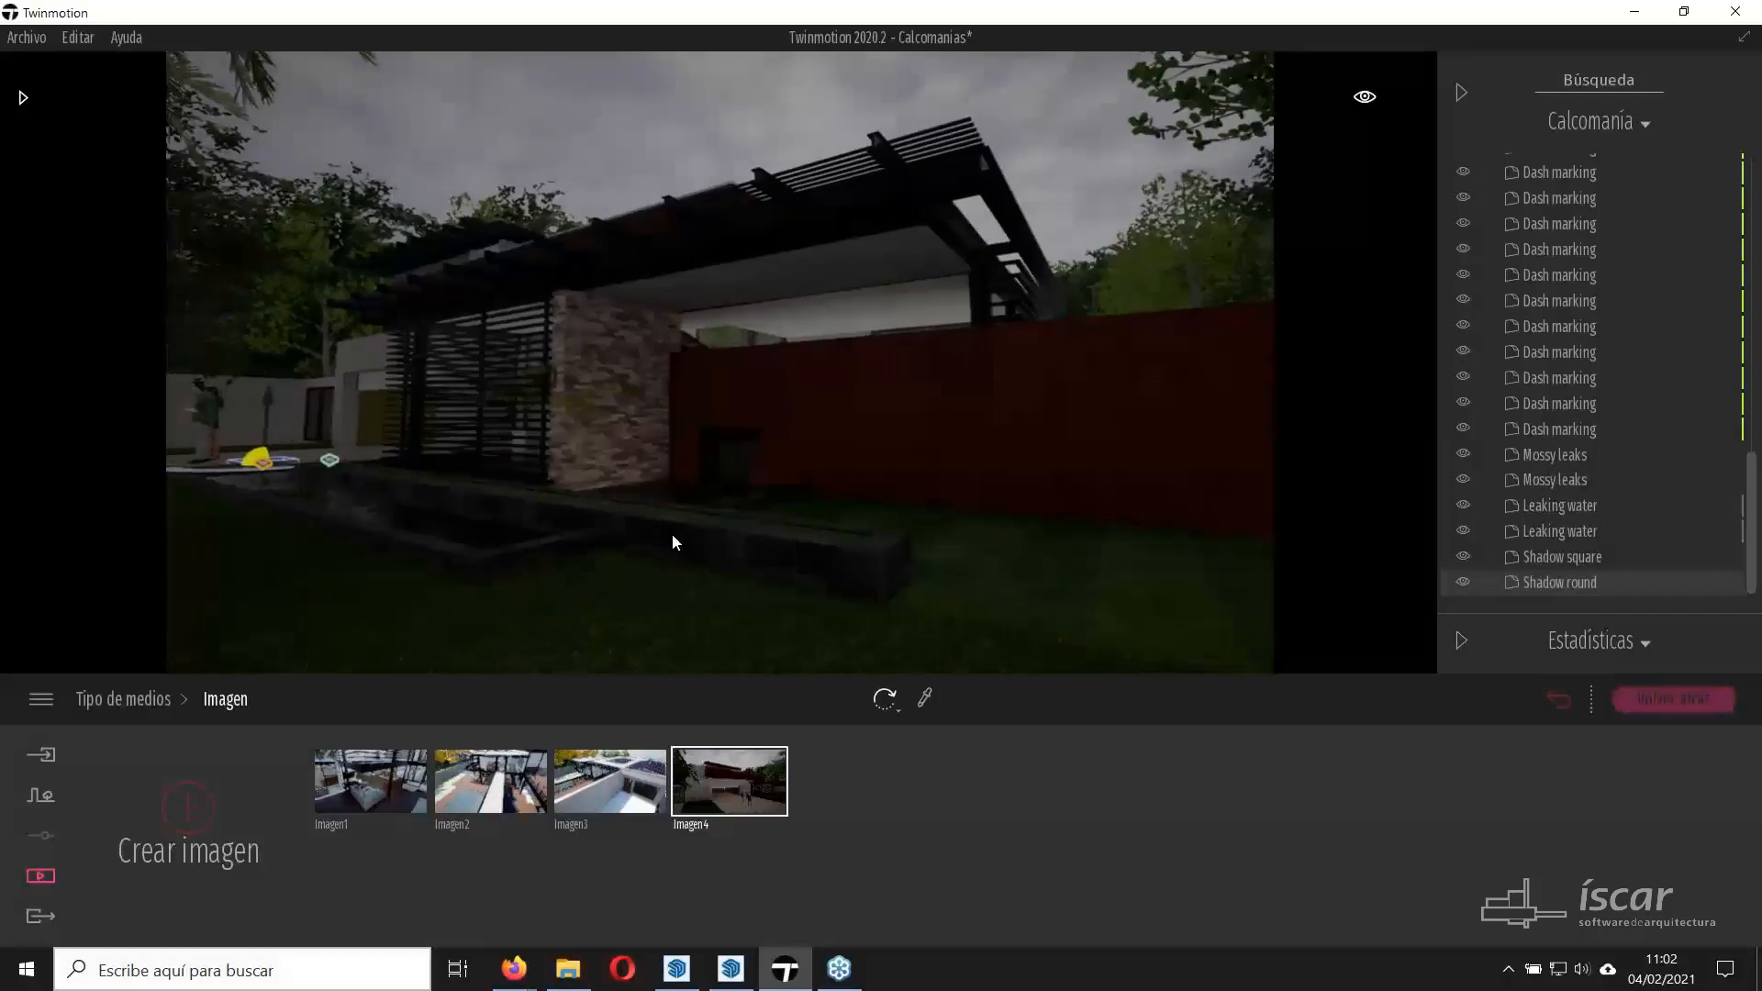
{"action": "left_click", "coordinate": [191, 822]}
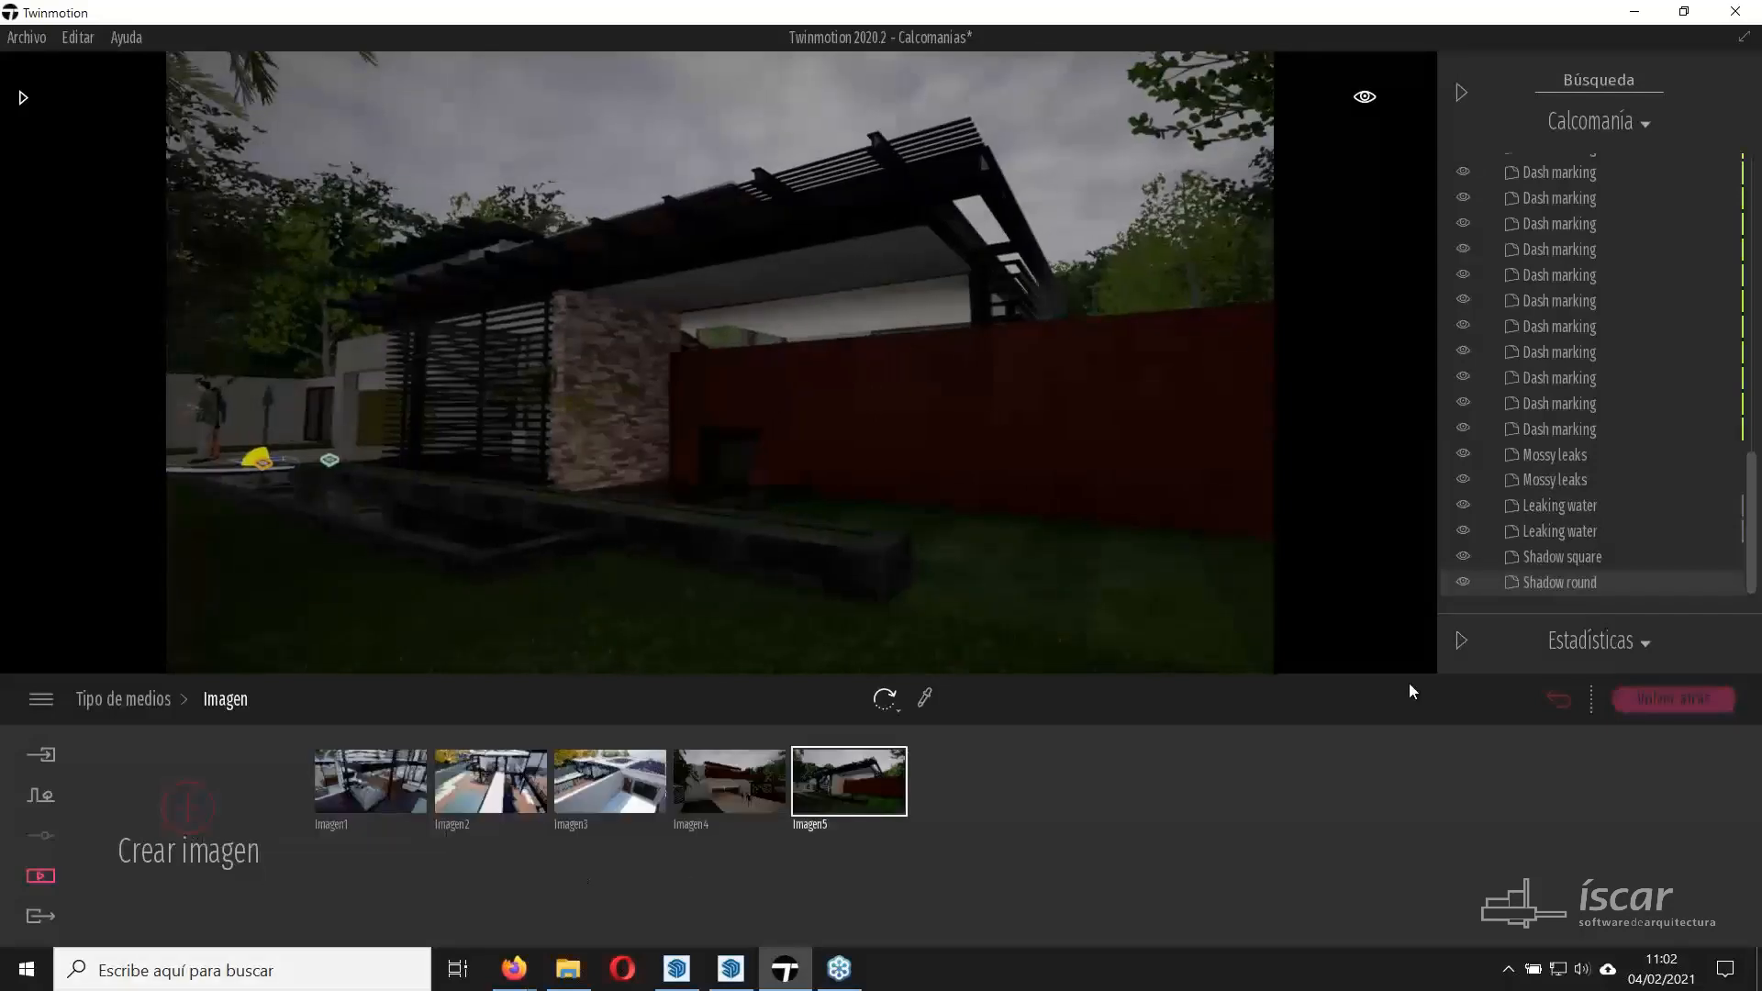
Set the weather of Imagen5 from cloudy to mostly sunny.
{"action": "double_click", "coordinate": [890, 821]}
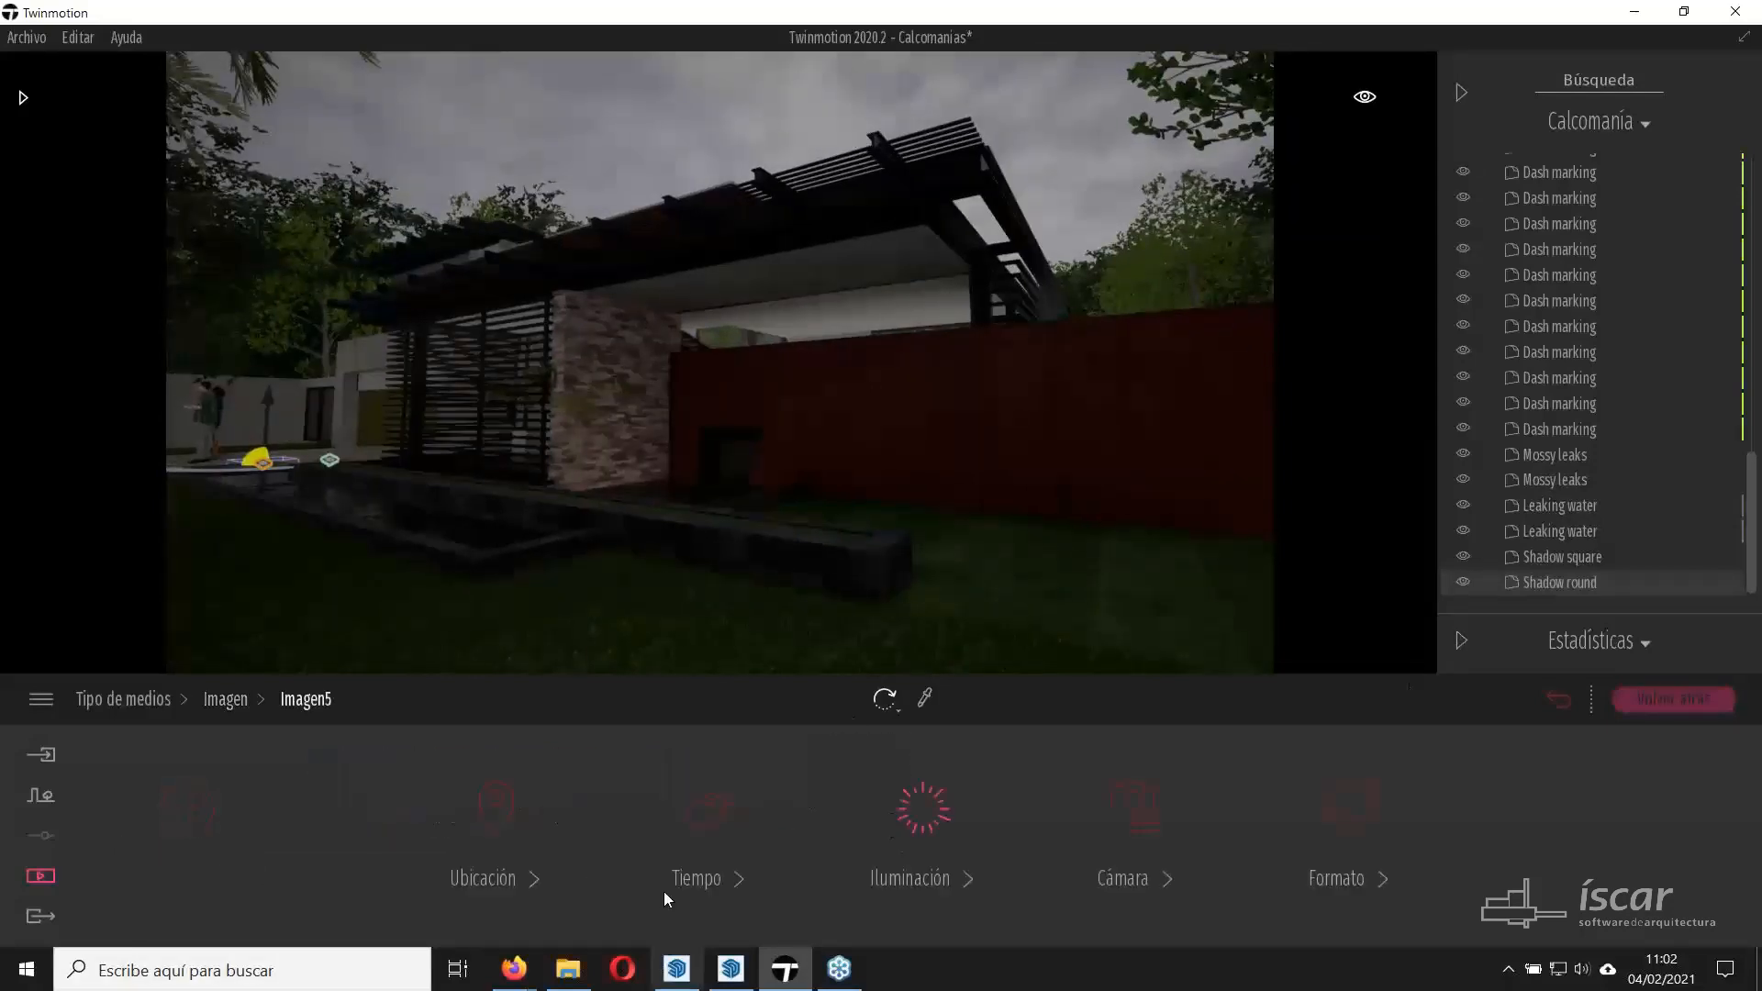
{"action": "left_click", "coordinate": [708, 826]}
{"action": "left_click_drag", "start_coordinate": [371, 779], "coordinate": [251, 793]}
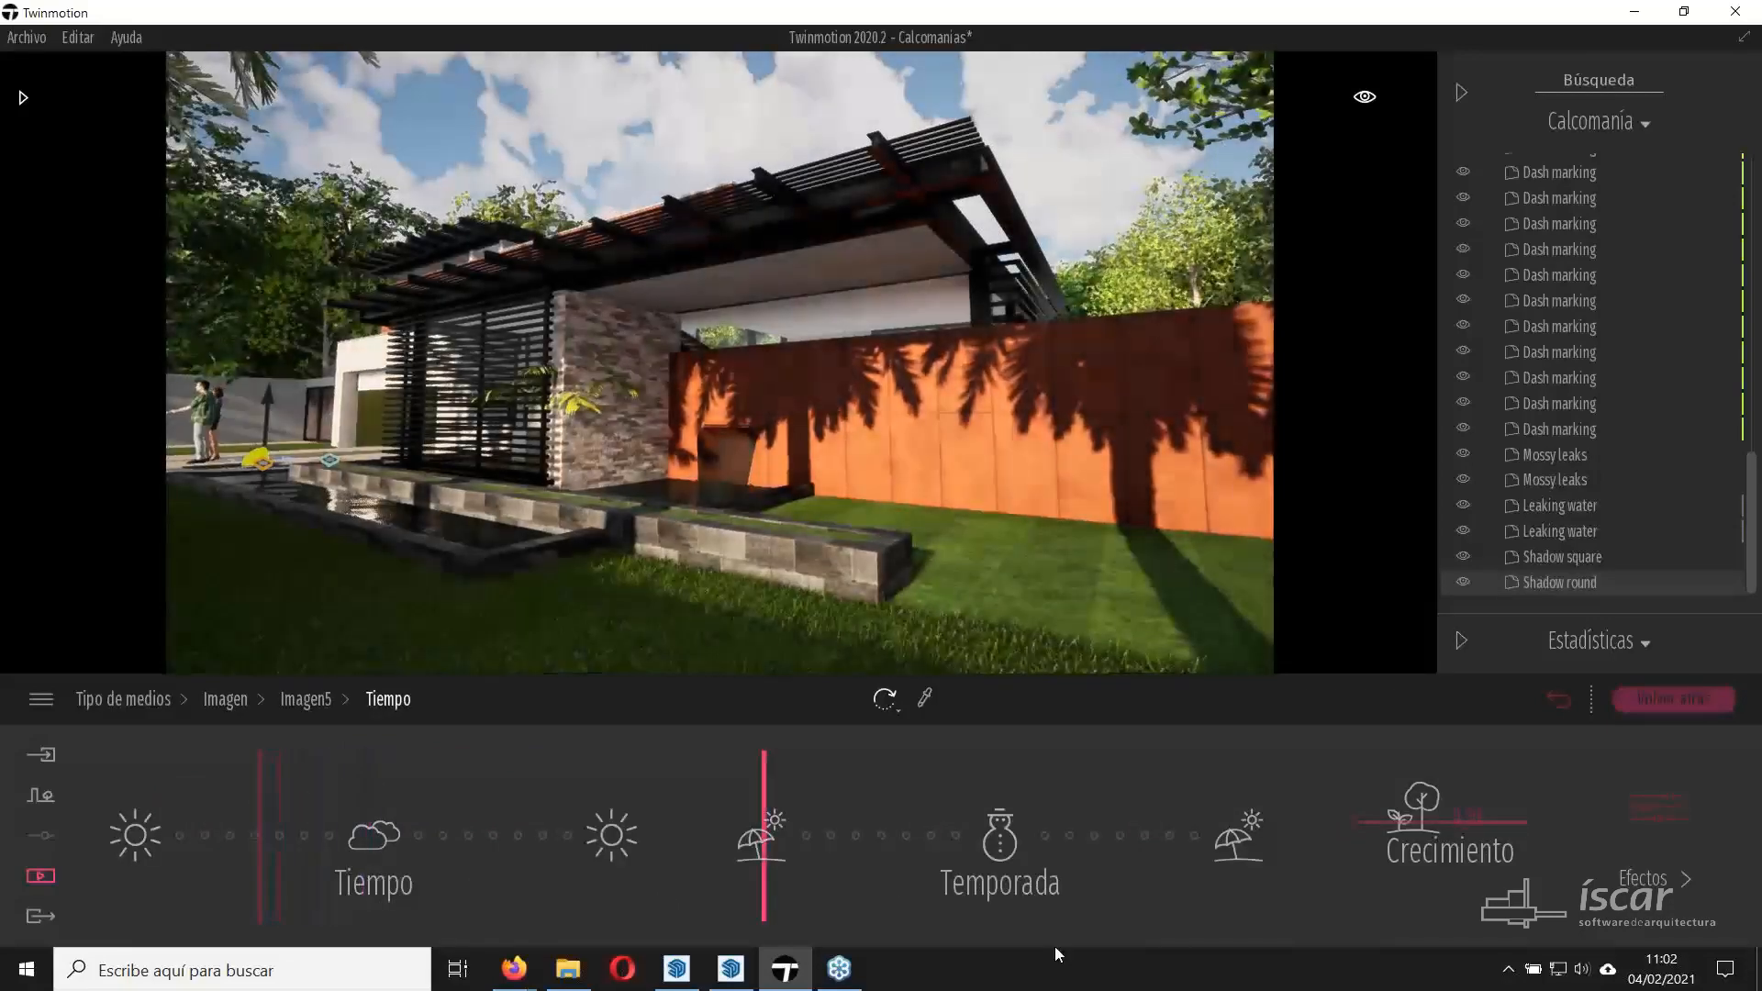
Turn on perspective correction in the camera settings of Imagen5.
{"action": "left_click", "coordinate": [310, 702]}
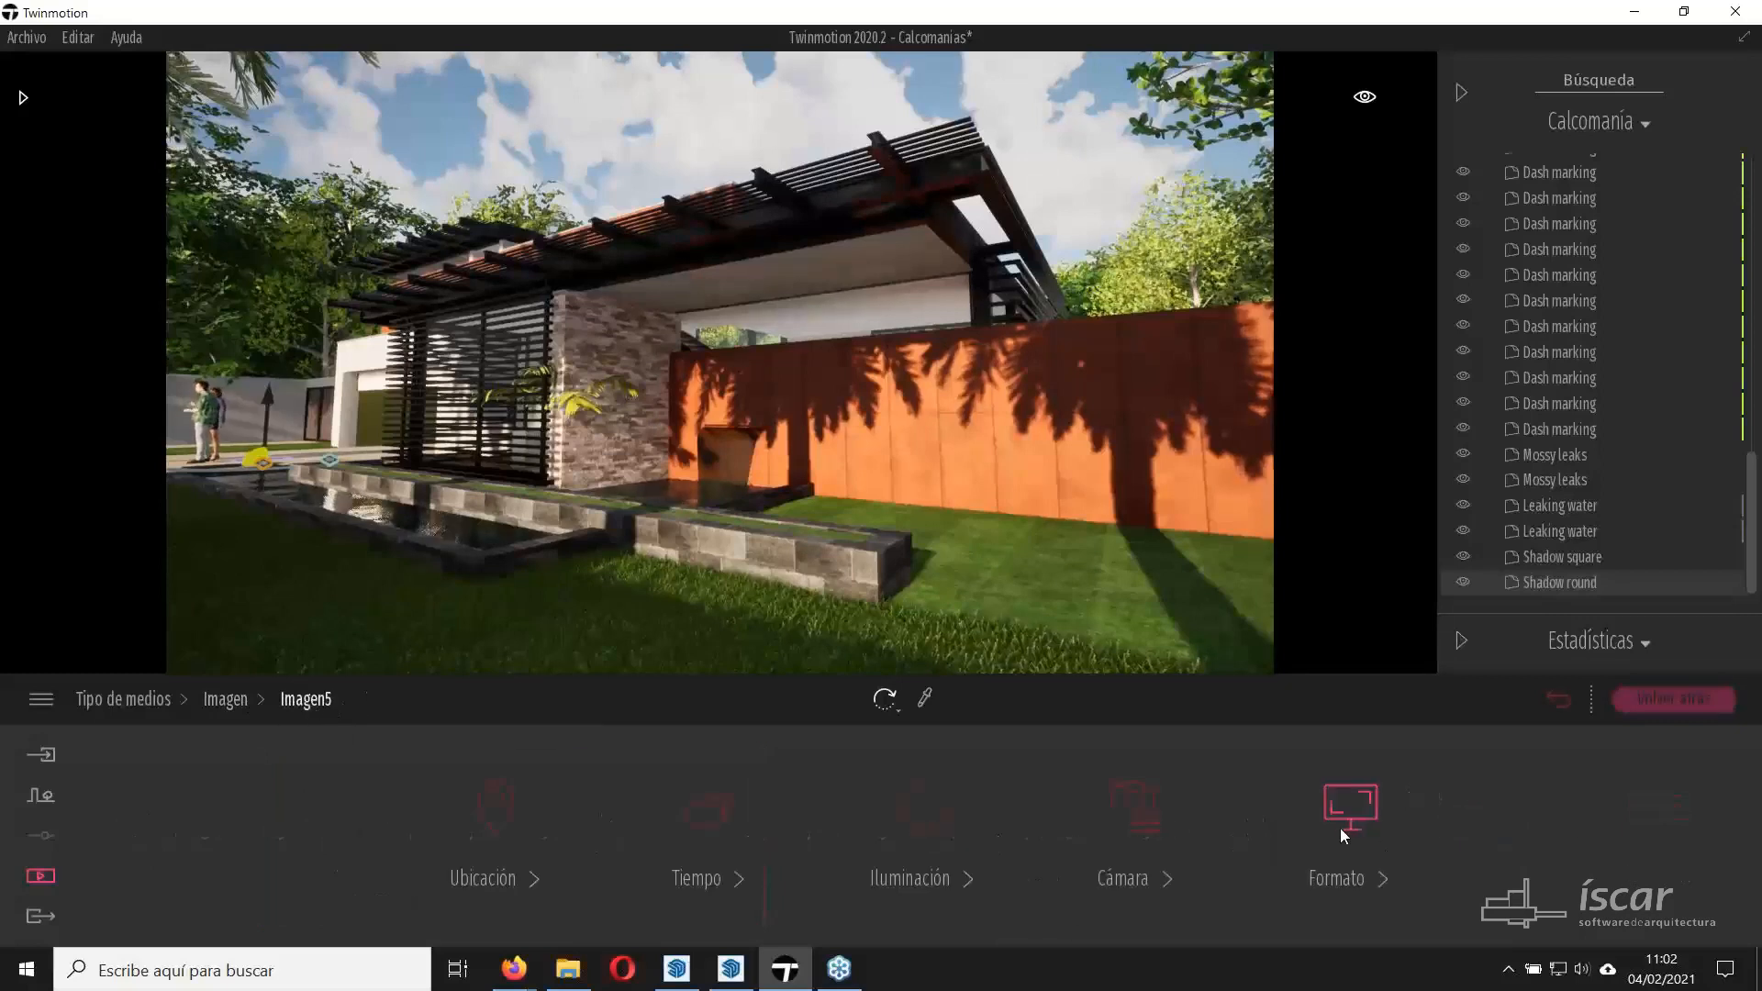
{"action": "left_click", "coordinate": [1138, 881]}
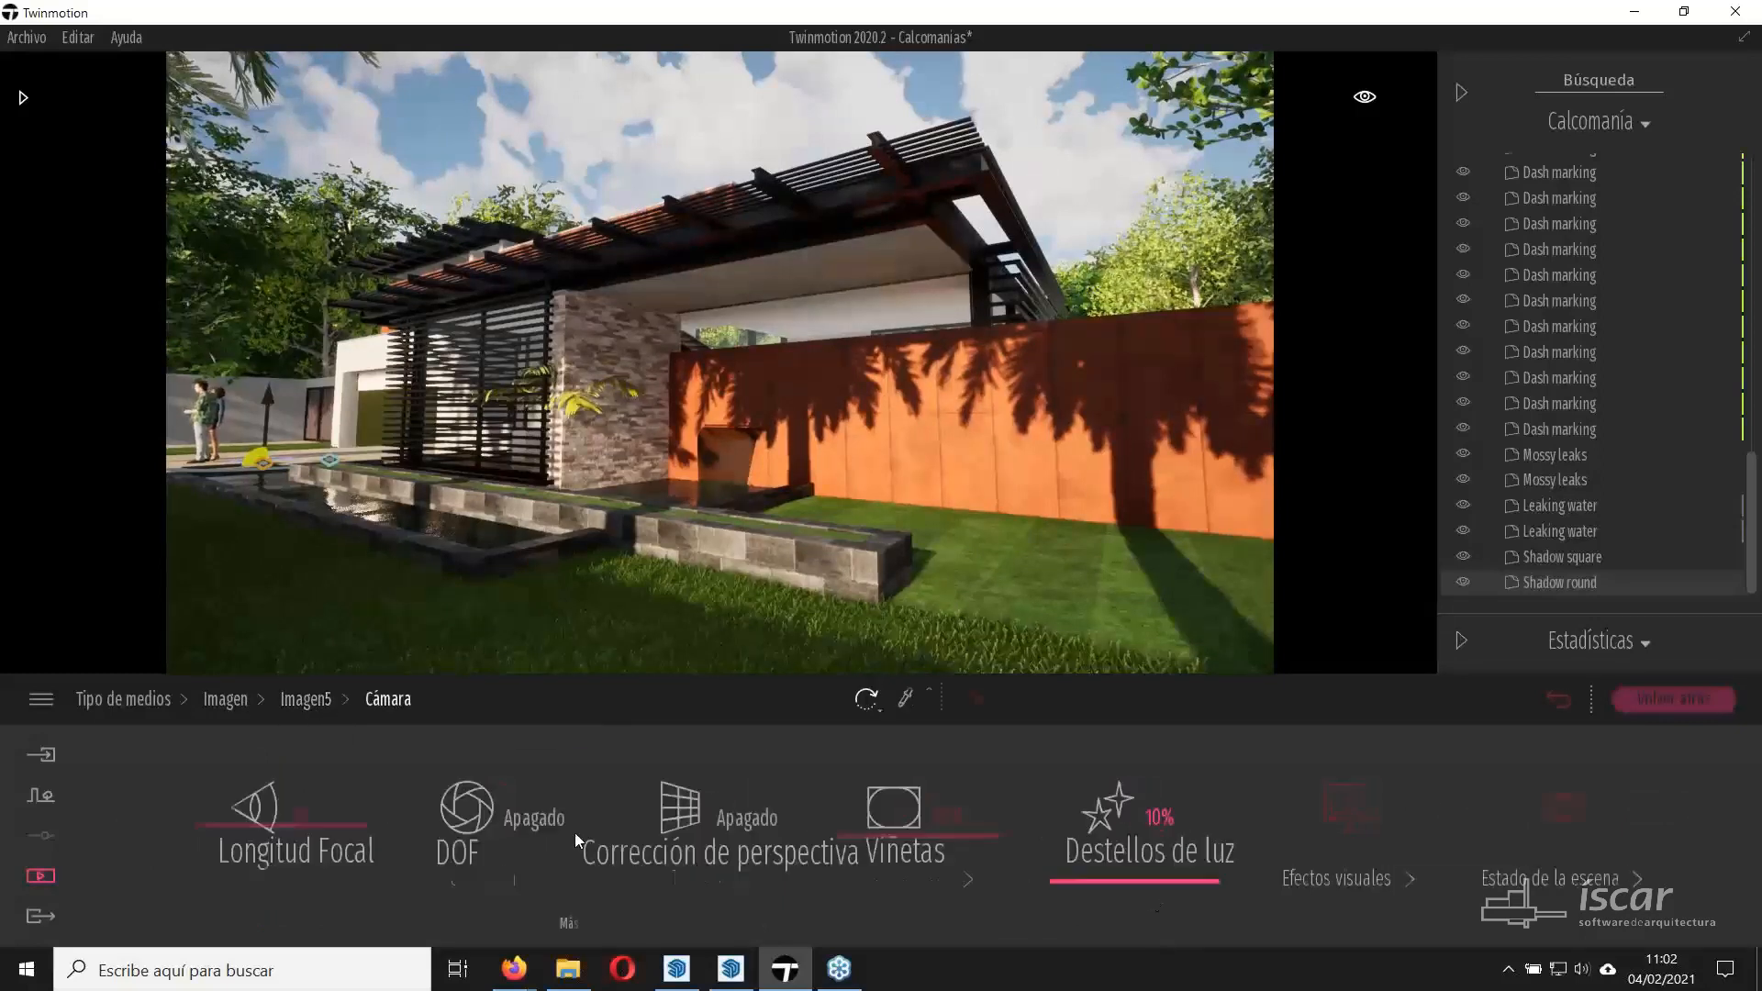
{"action": "left_click", "coordinate": [745, 818]}
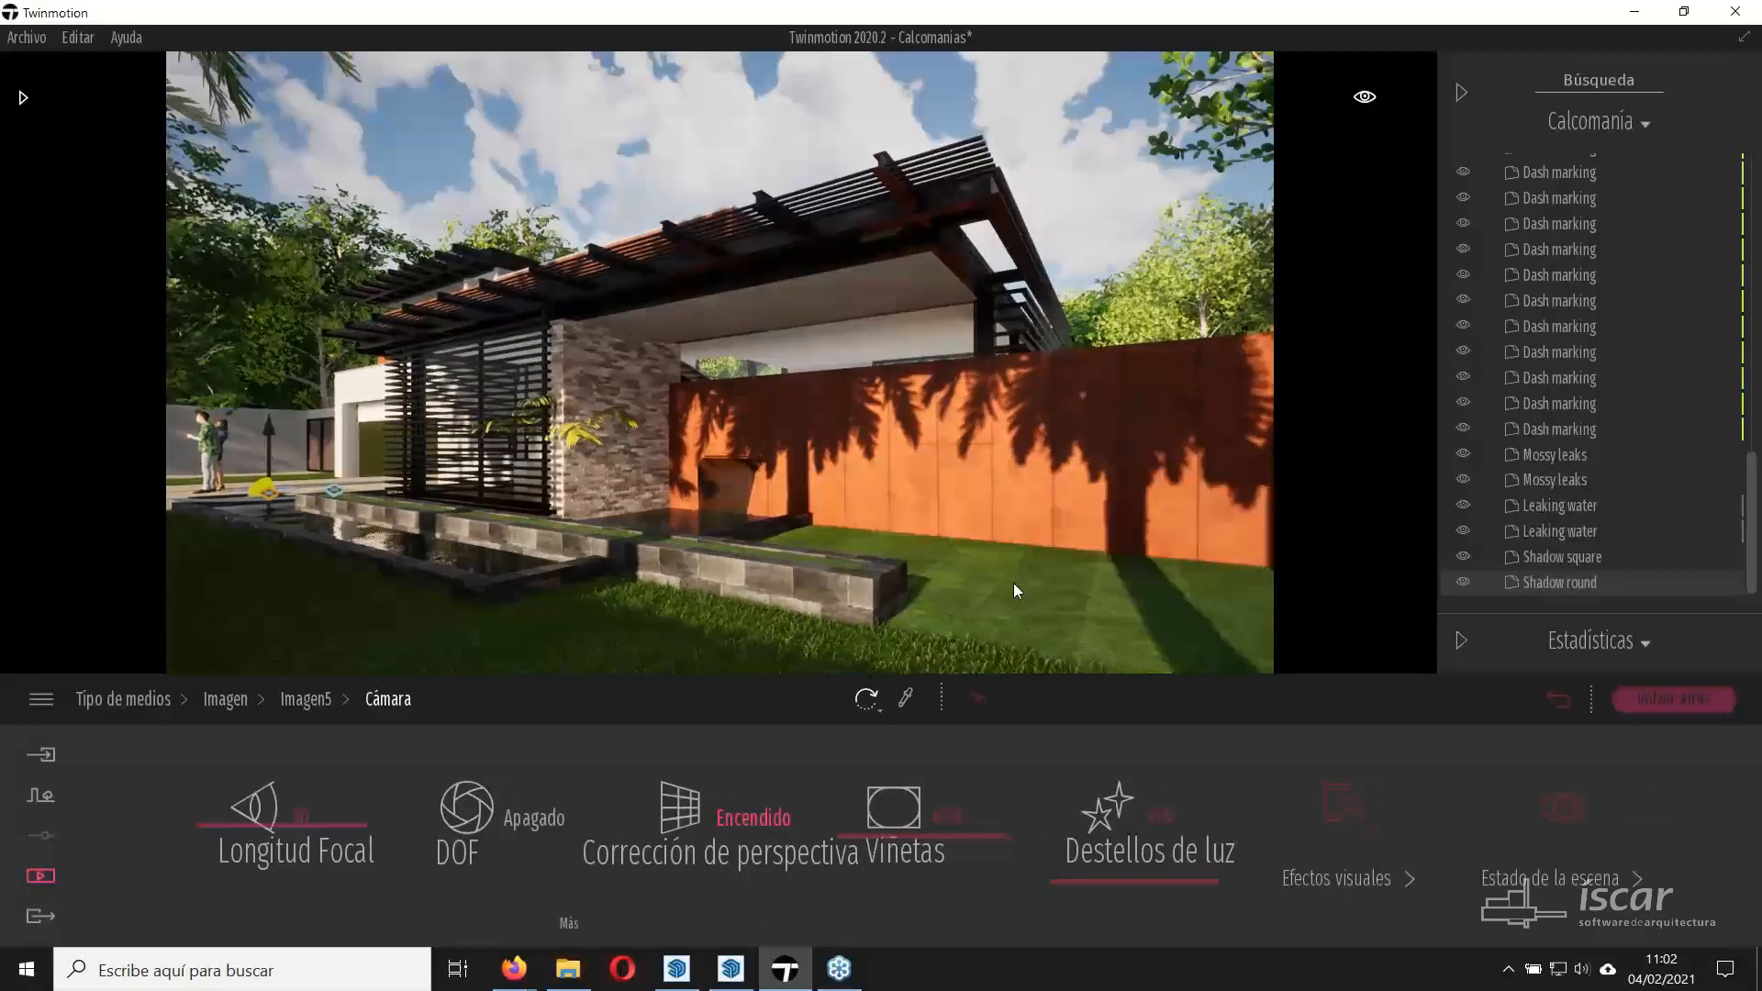
Reframe the view to show more lawn in front of the pond and recapture Imagen5 with this framing.
{"action": "mouse_move", "coordinate": [1081, 563]}
{"action": "right_mouse_down"}
{"action": "mouse_move", "coordinate": [1094, 551]}
{"action": "mouse_move", "coordinate": [1081, 584]}
{"action": "mouse_move", "coordinate": [1094, 574]}
{"action": "right_mouse_up"}
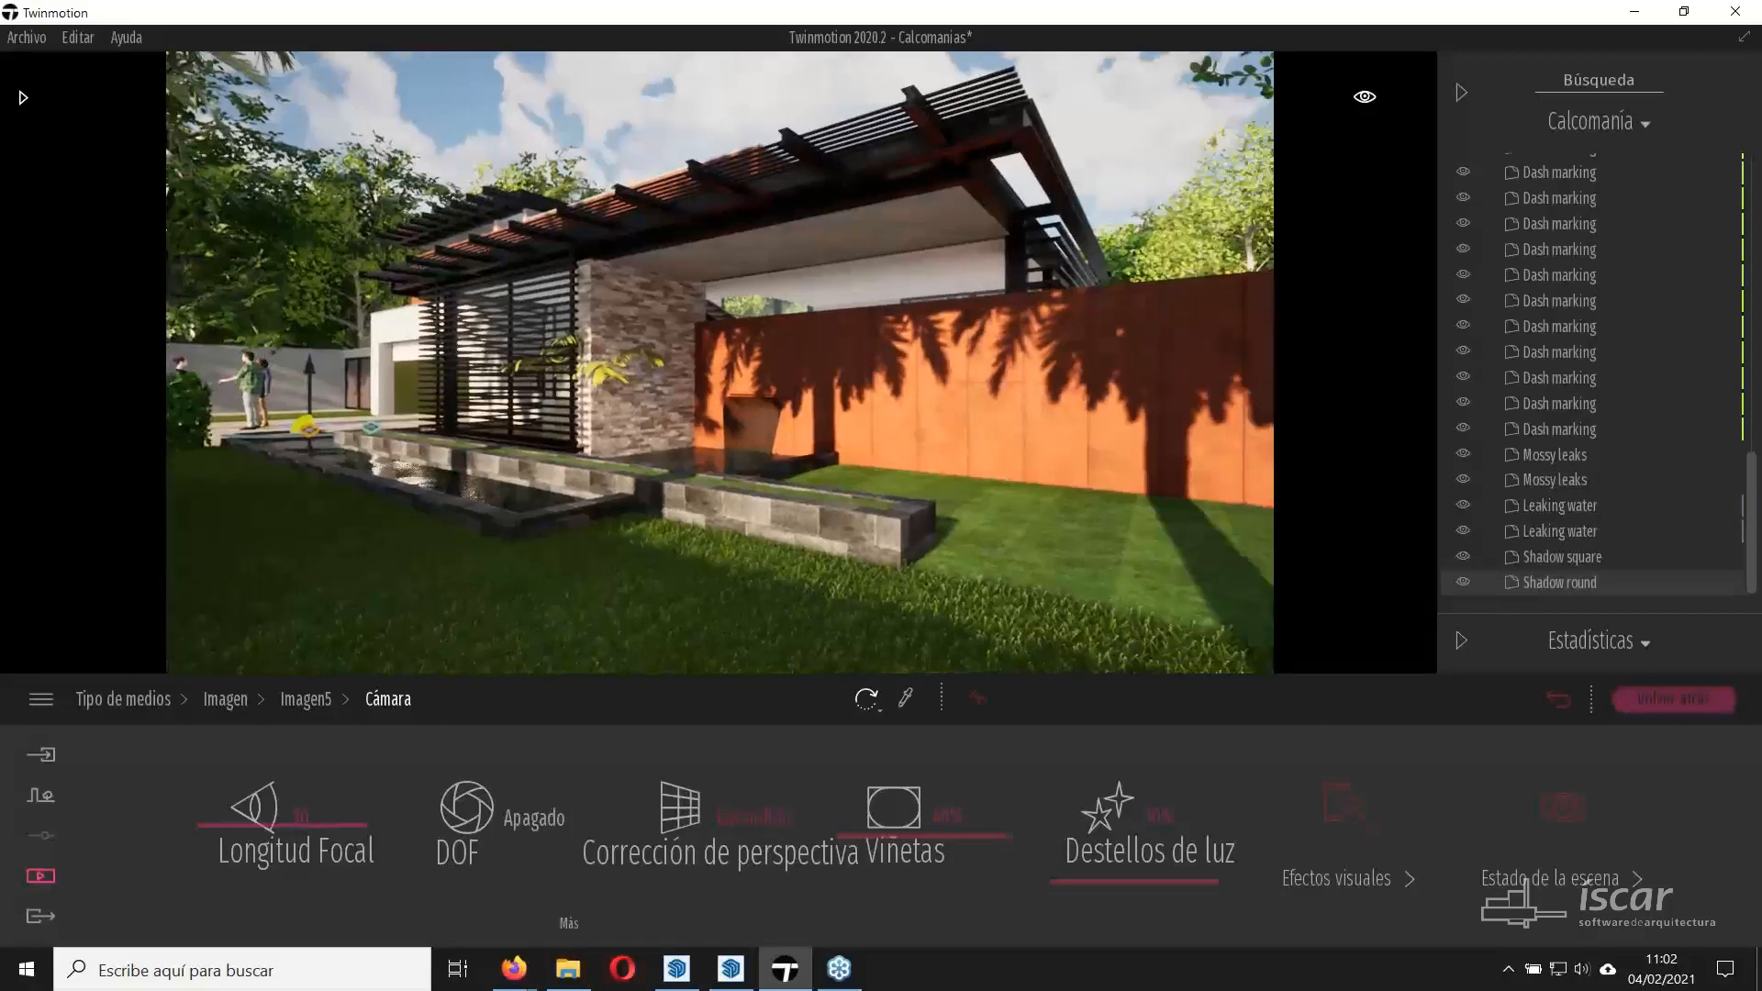
{"action": "left_click", "coordinate": [294, 697]}
{"action": "left_click", "coordinate": [225, 699]}
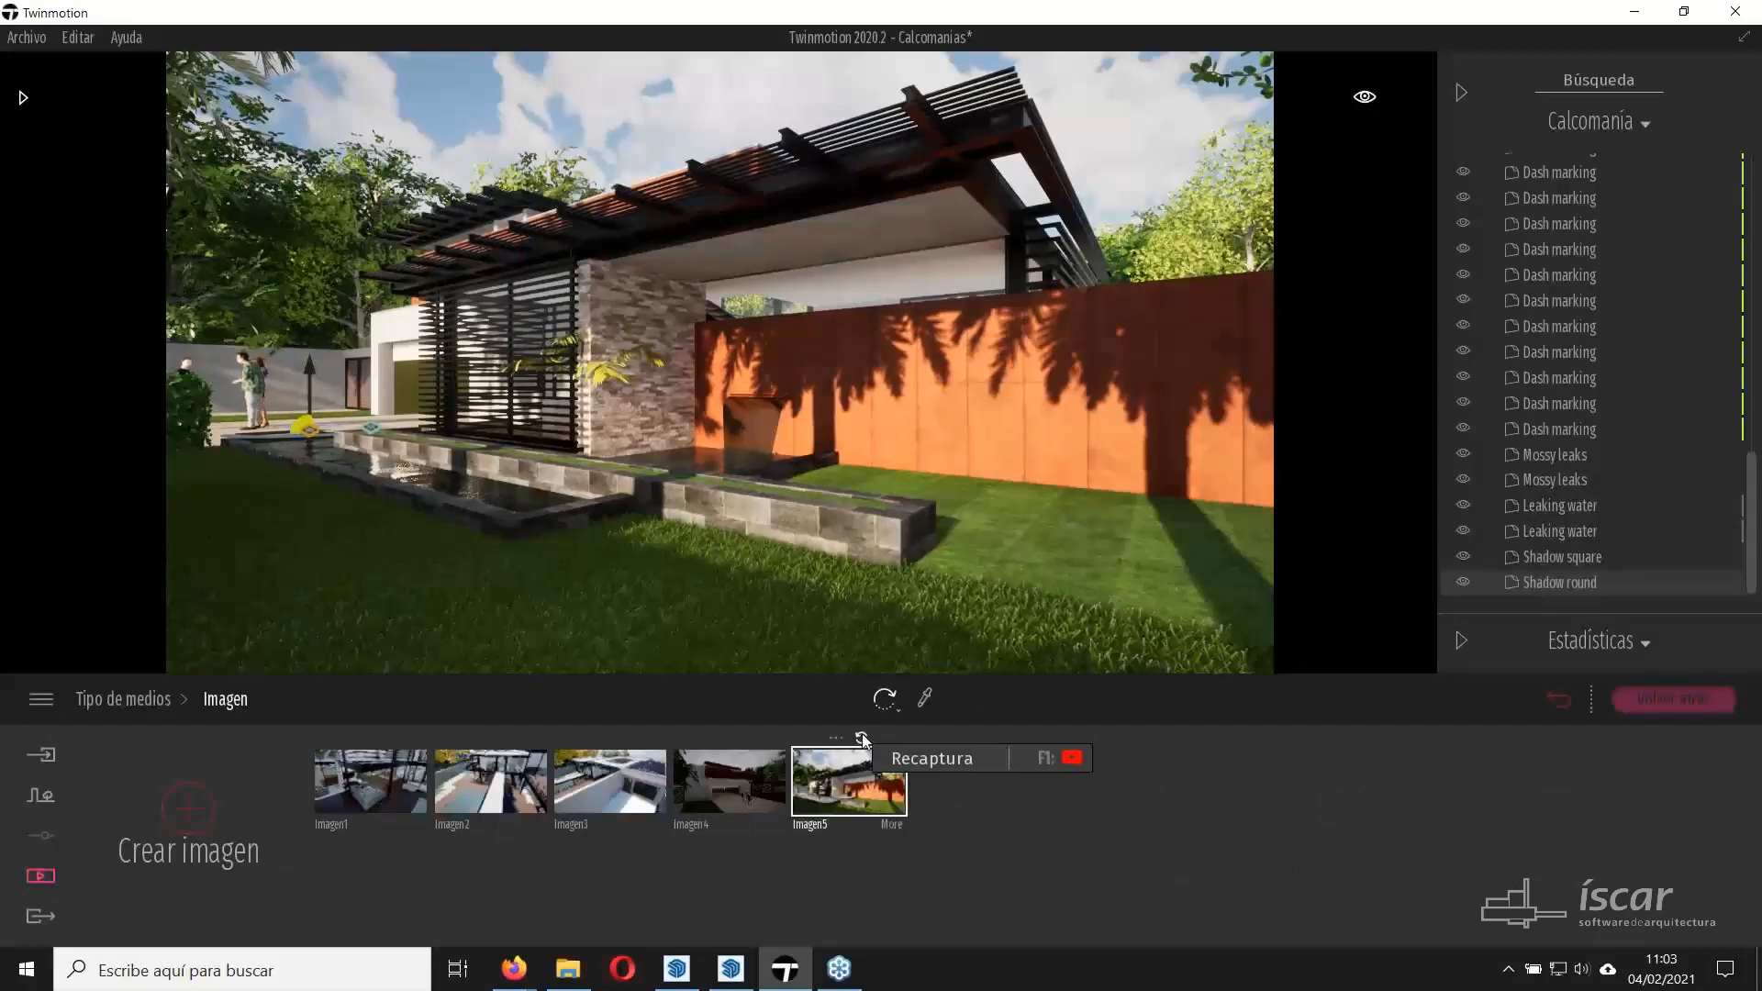
{"action": "left_click", "coordinate": [863, 740]}
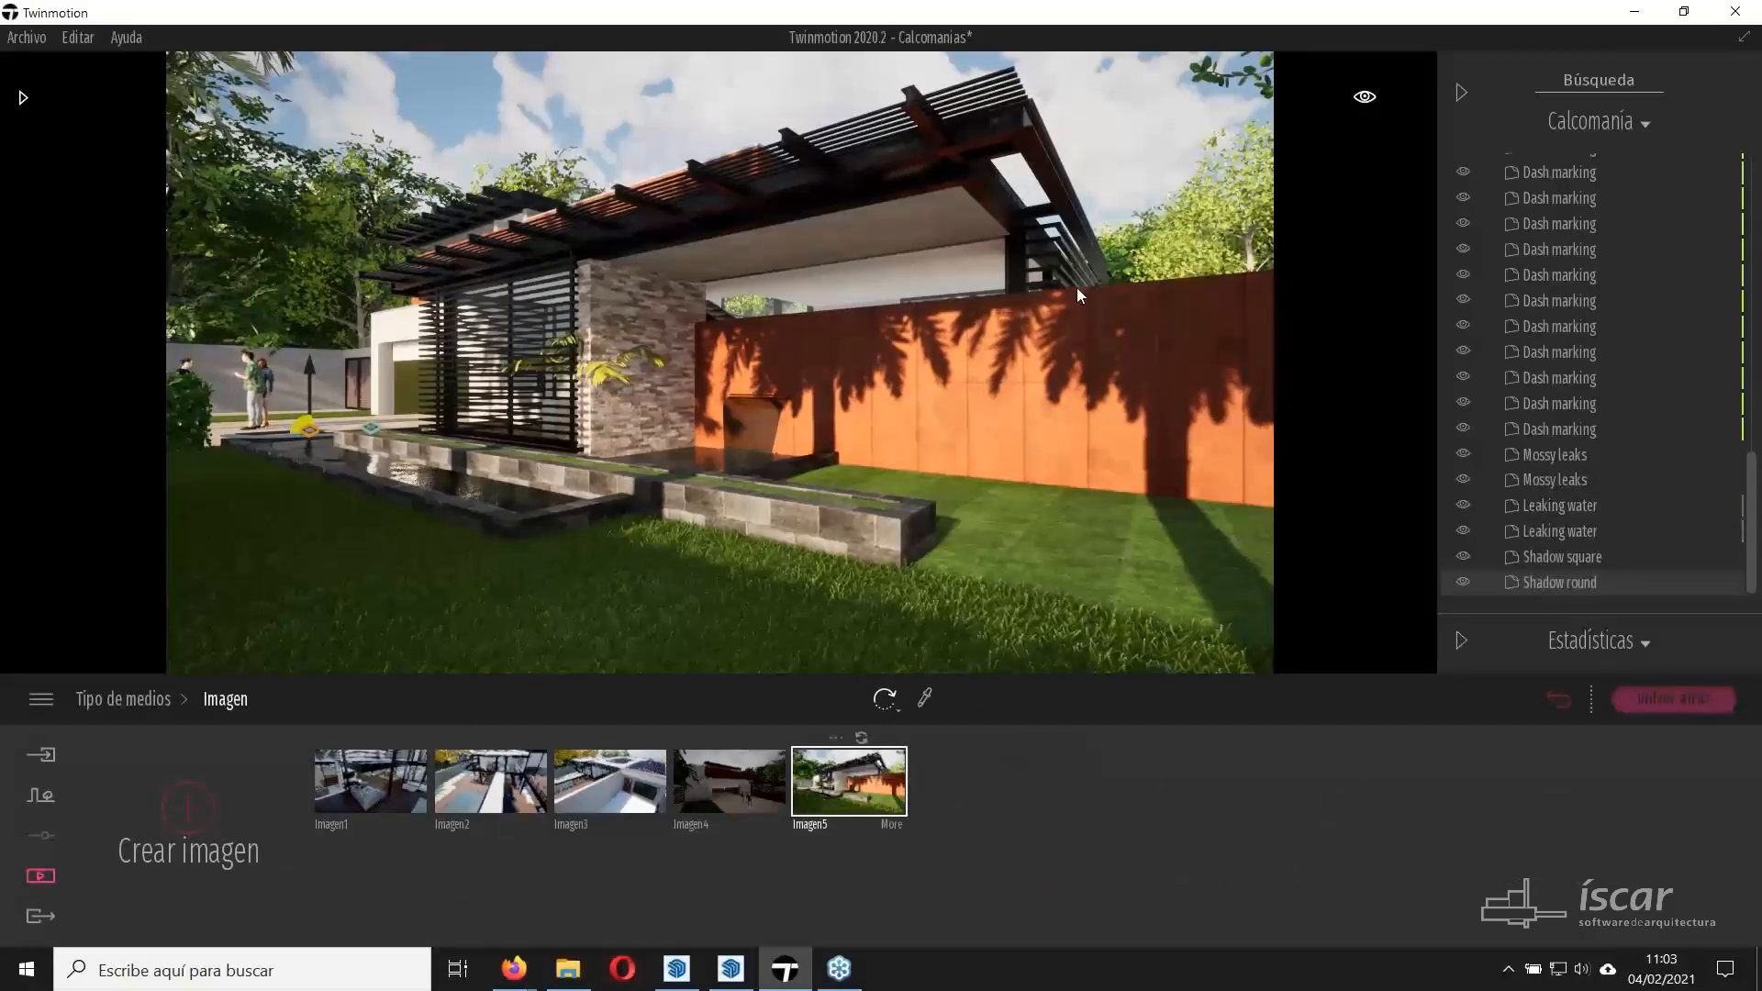
Switch back and forth between the saved Imagen4 and Imagen5 to compare their weather and framing.
{"action": "left_click", "coordinate": [707, 775]}
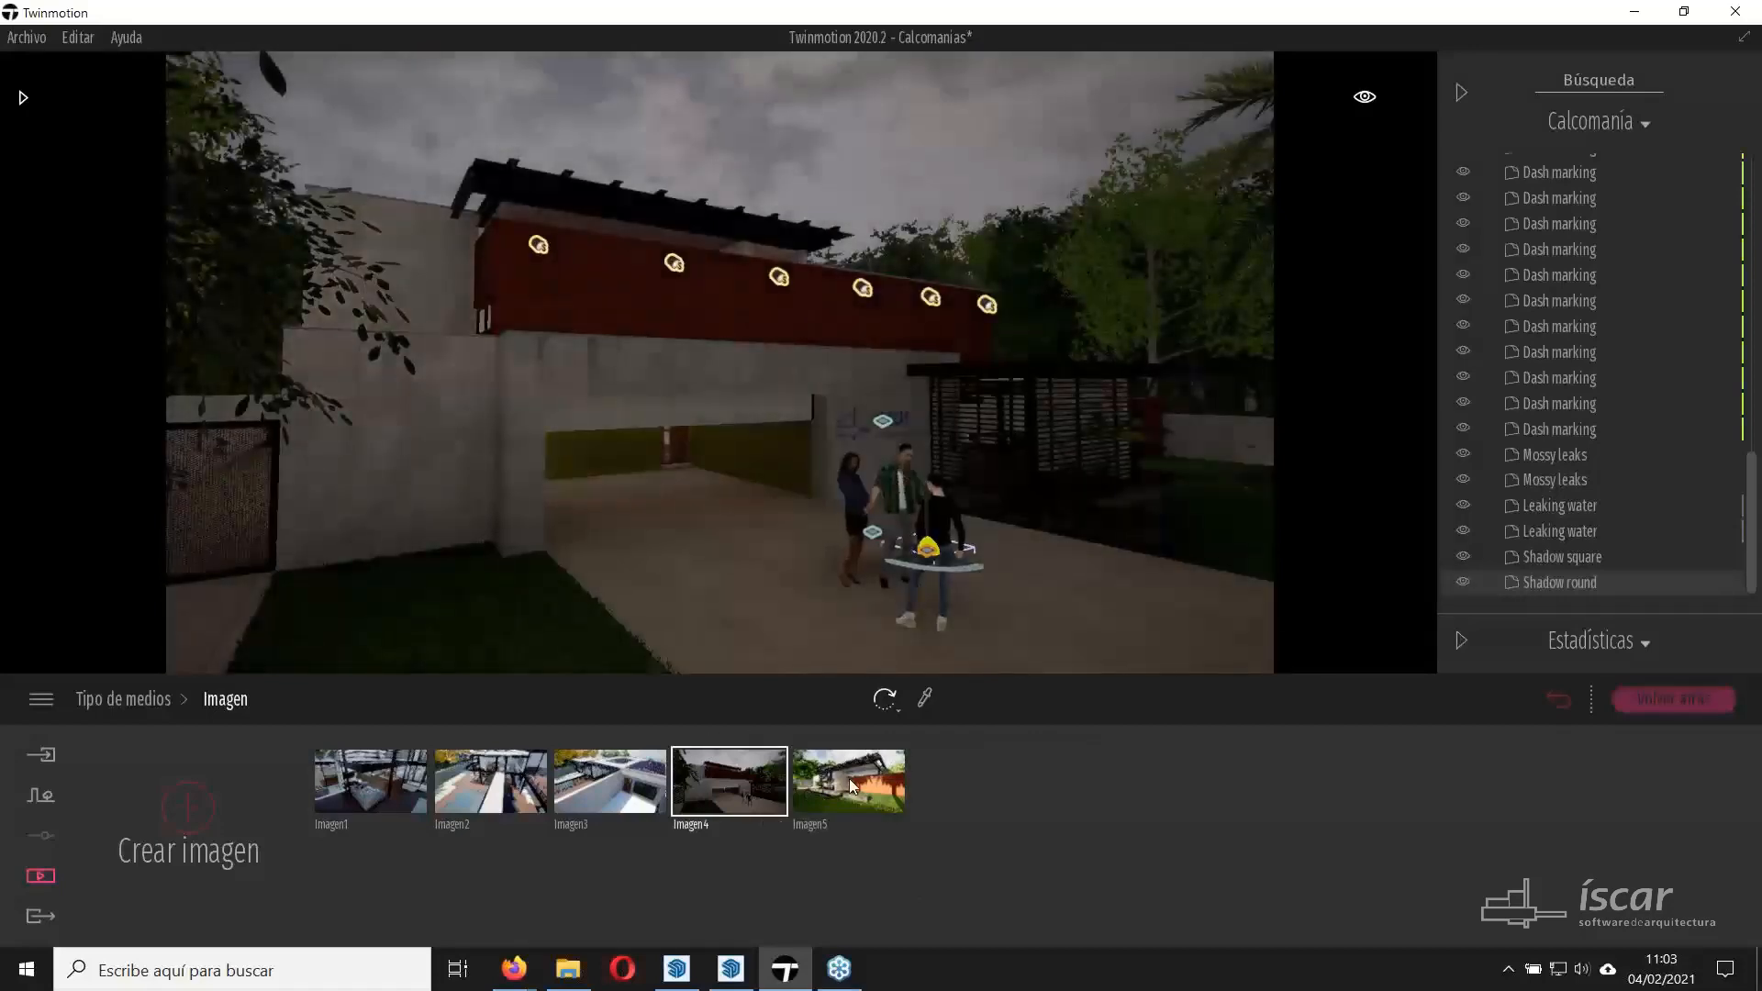
{"action": "left_click", "coordinate": [823, 780]}
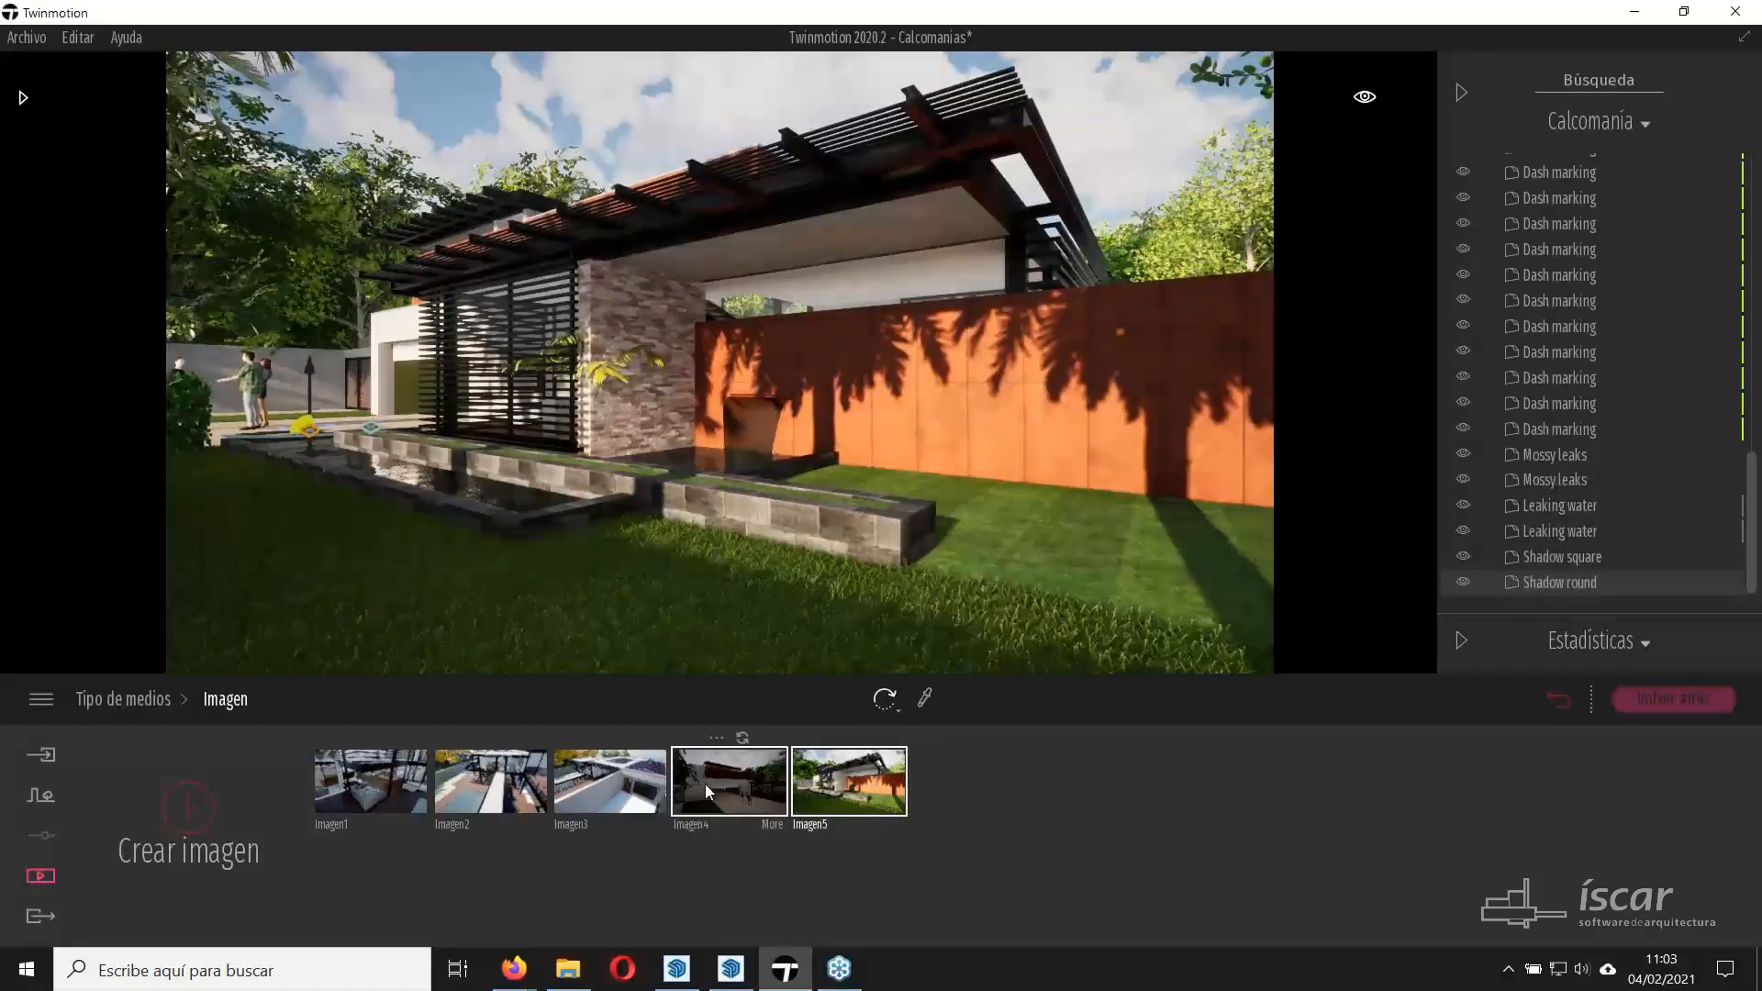
{"action": "left_click", "coordinate": [704, 784]}
{"action": "left_click", "coordinate": [839, 783]}
{"action": "left_click", "coordinate": [730, 791]}
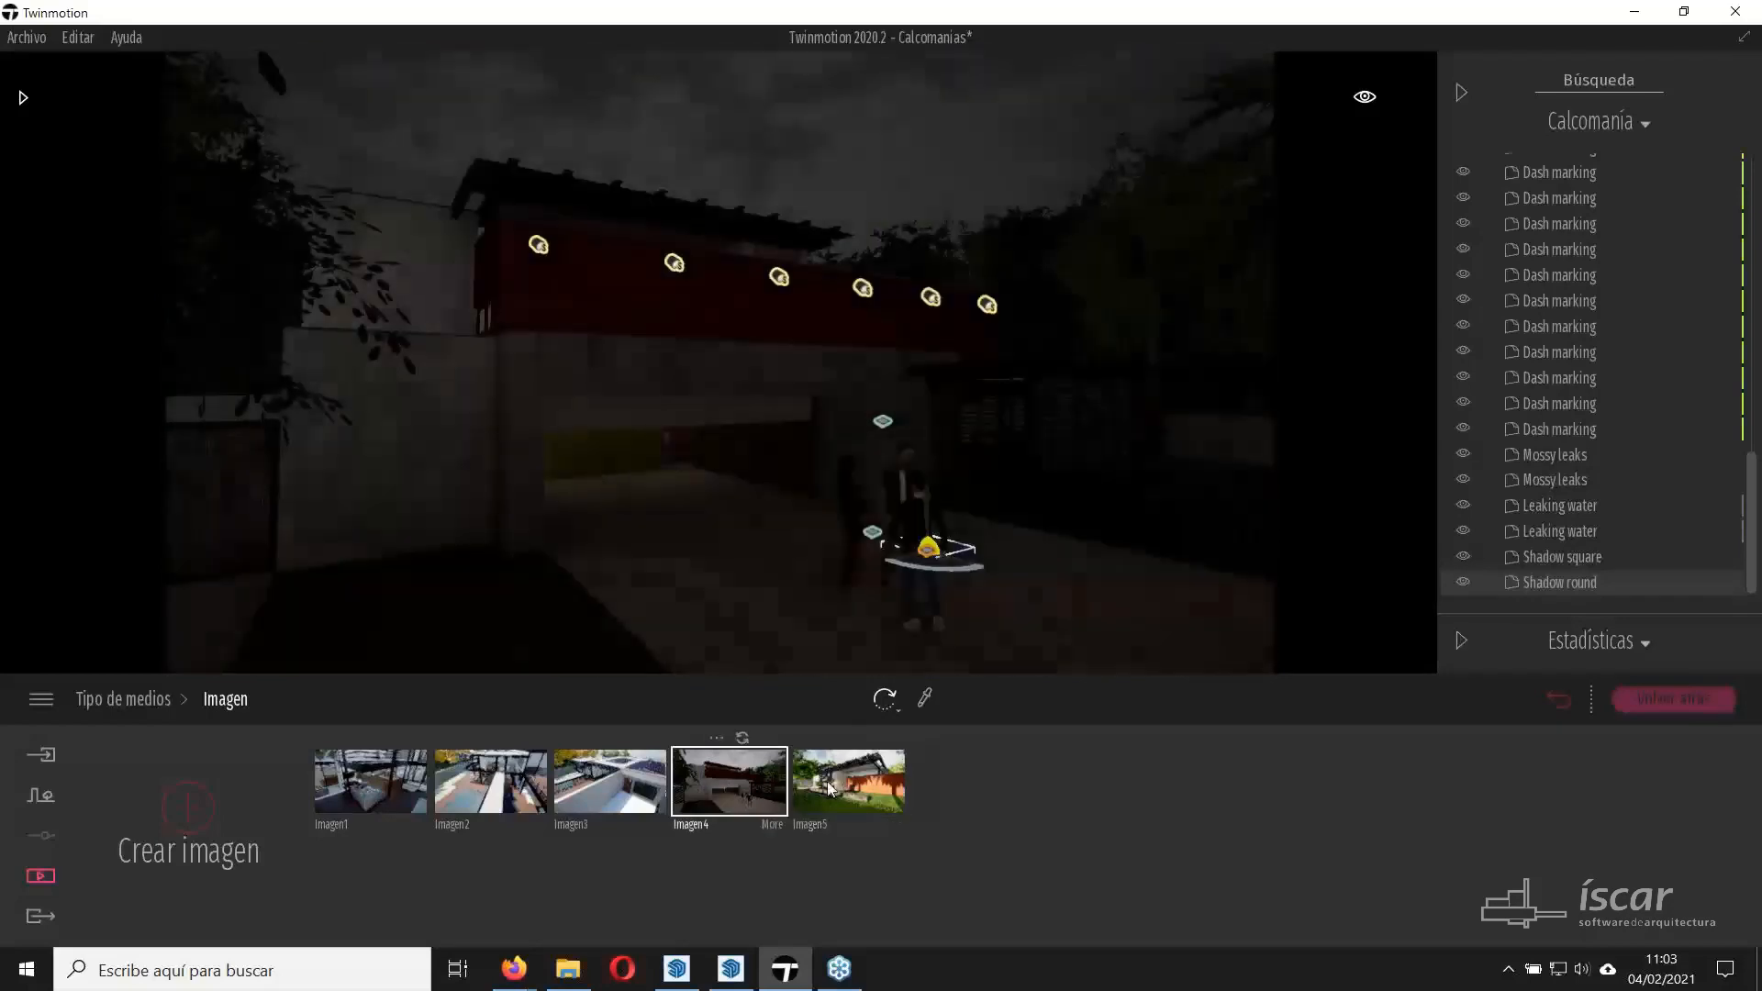
{"action": "left_click", "coordinate": [846, 790]}
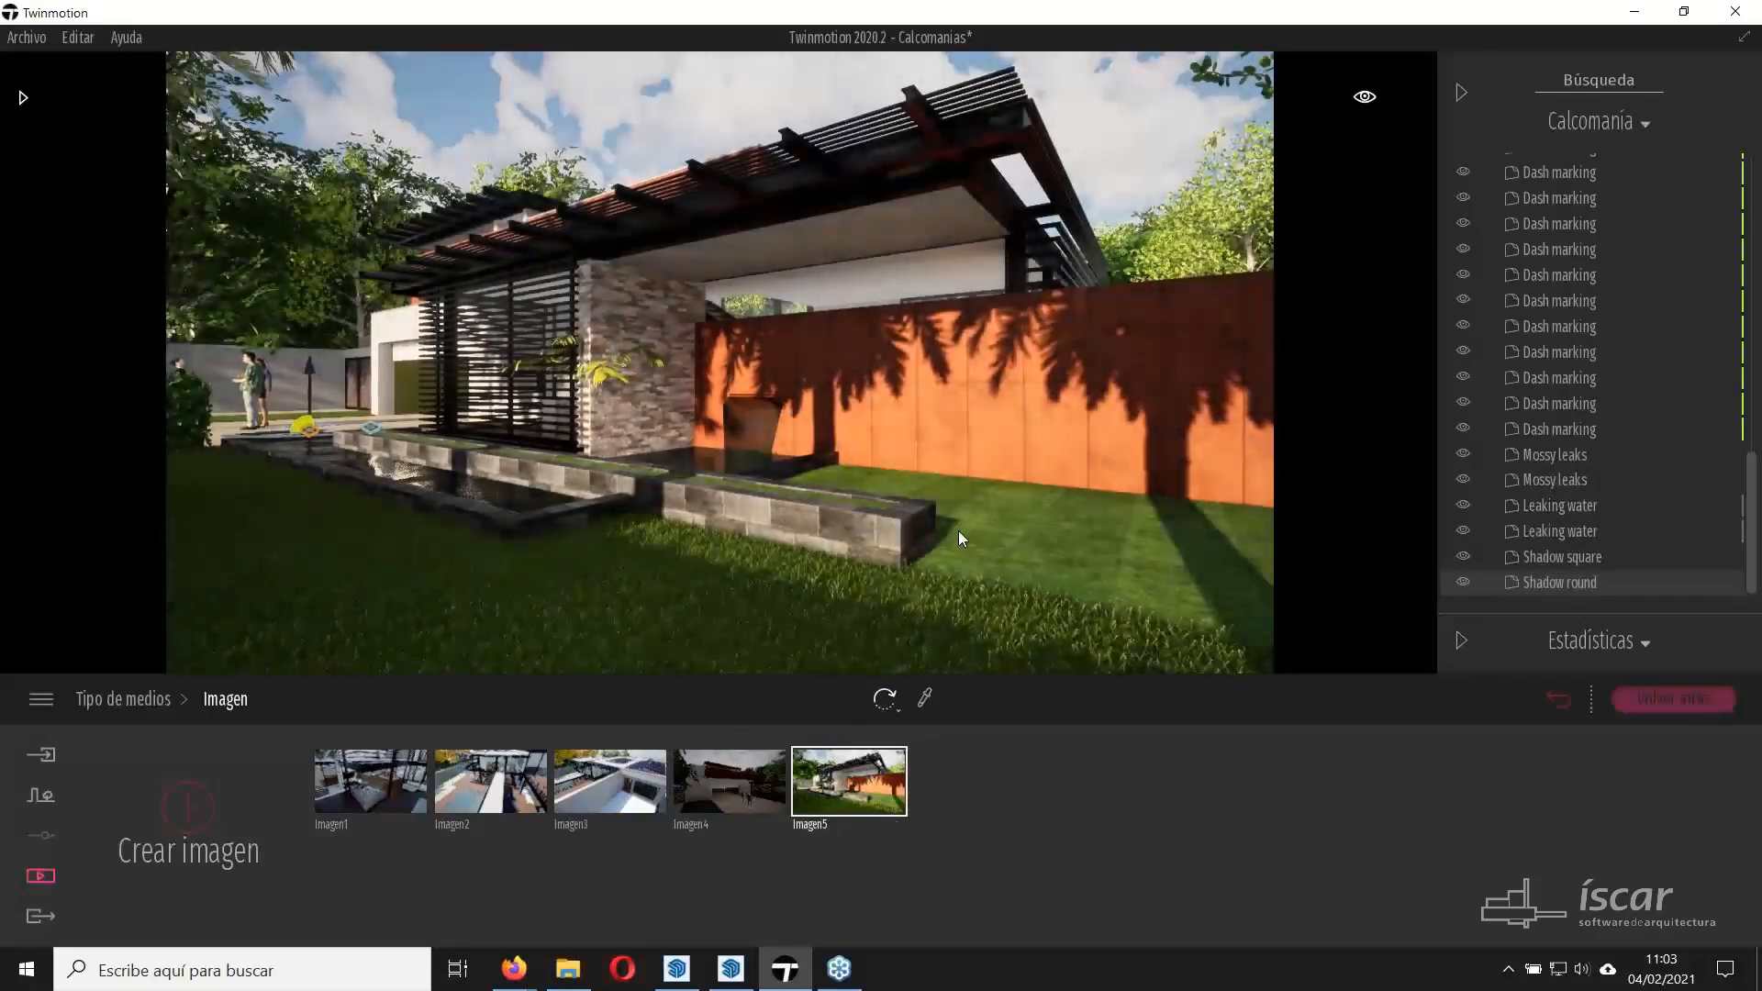
Select Imagen4 and Imagen5 as the still images for export.
{"action": "right_click_drag", "start_coordinate": [958, 530], "coordinate": [951, 485]}
{"action": "mouse_move", "coordinate": [881, 815]}
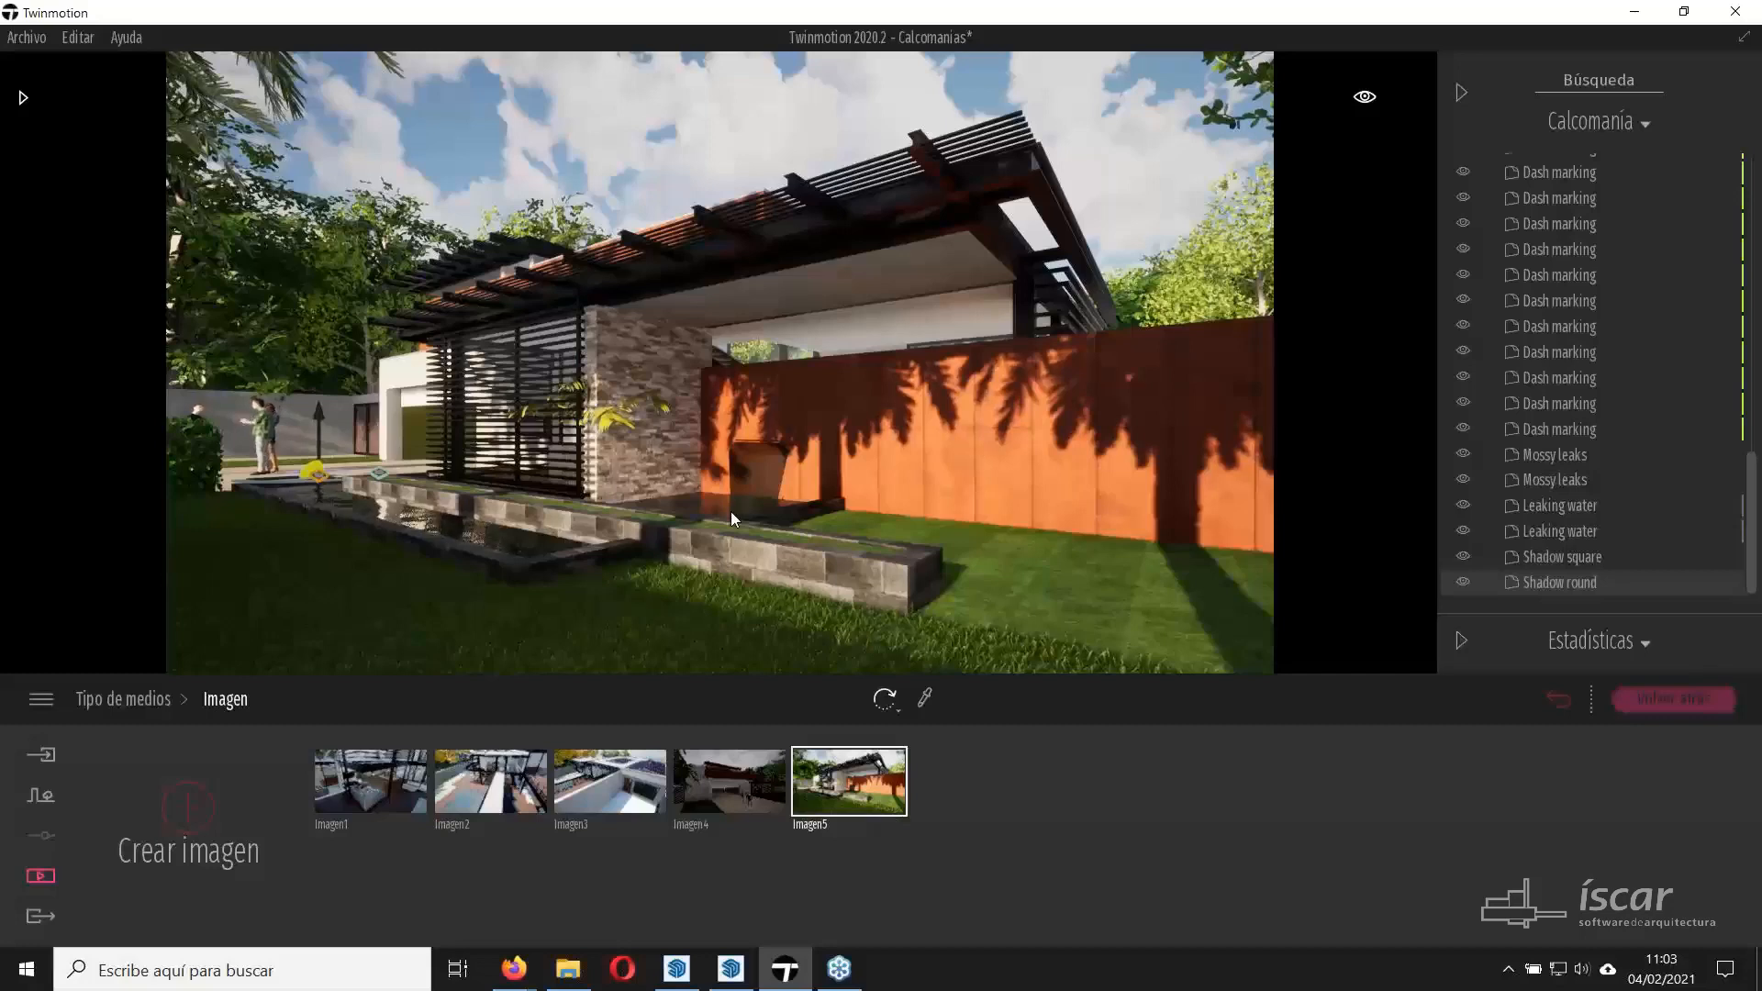
{"action": "left_click", "coordinate": [42, 917]}
{"action": "left_click", "coordinate": [405, 819]}
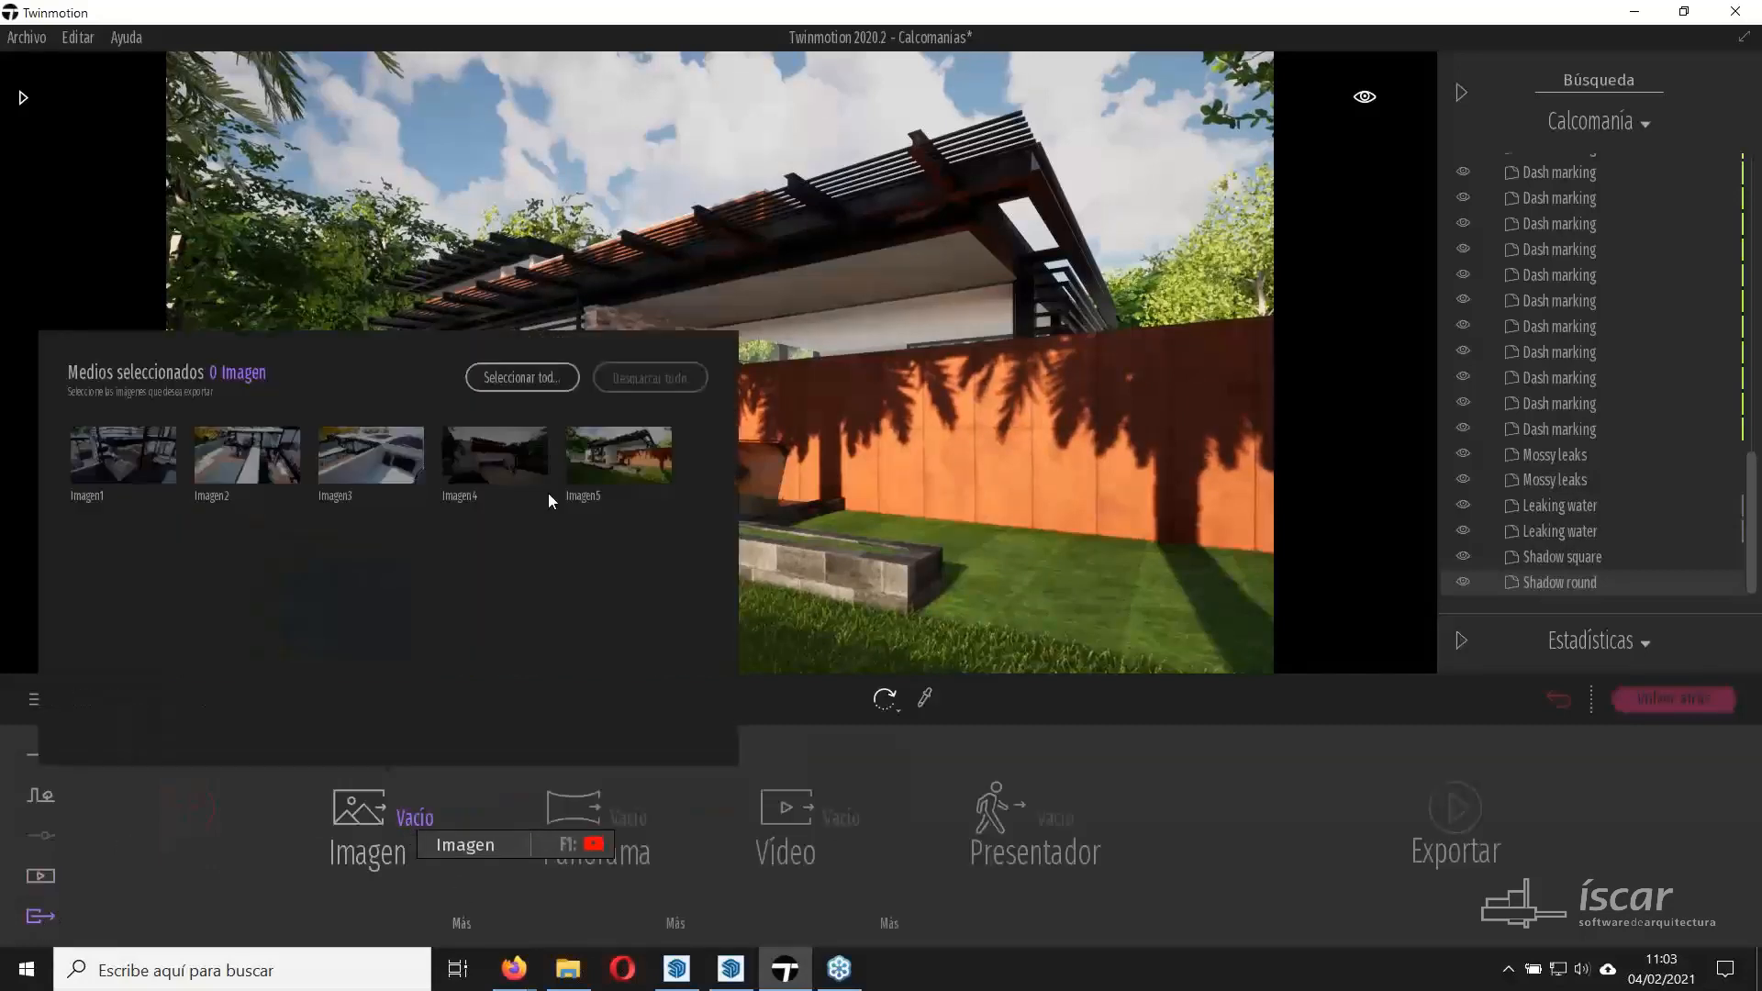
{"action": "left_click", "coordinate": [547, 477]}
{"action": "left_click", "coordinate": [589, 455]}
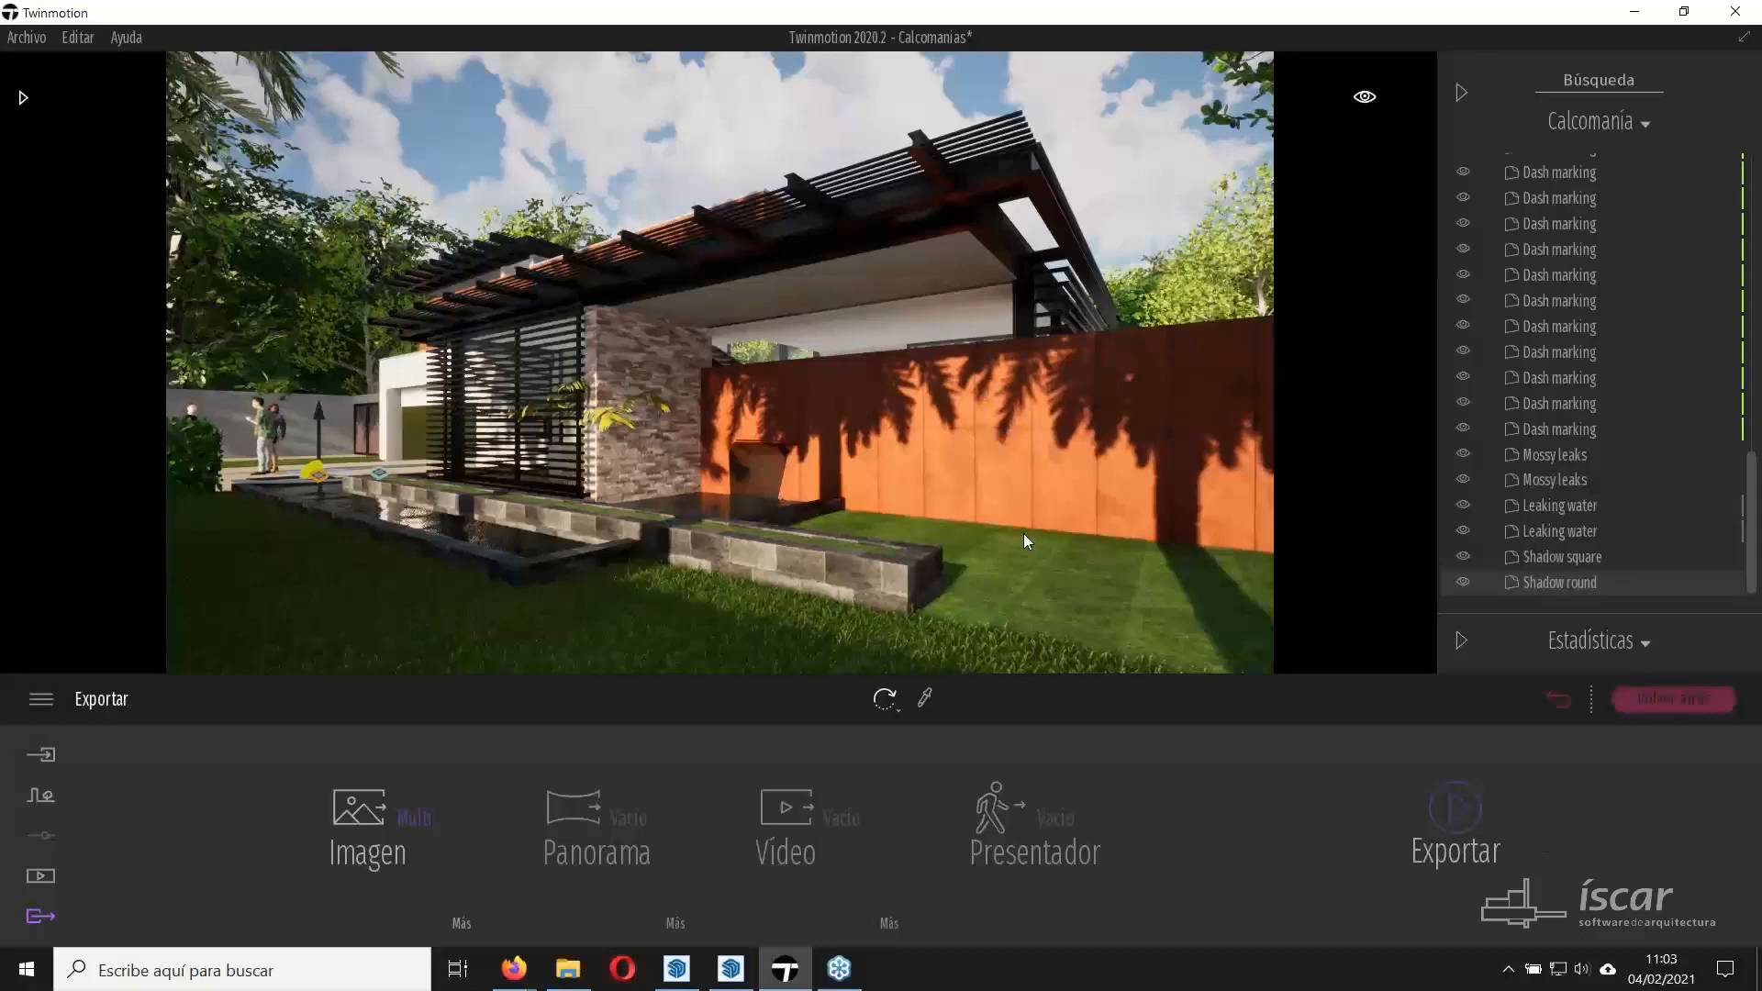
Switch to SketchUp to view the coloured cubes and the apartment model, then return to Twinmotion.
{"action": "left_click", "coordinate": [735, 968]}
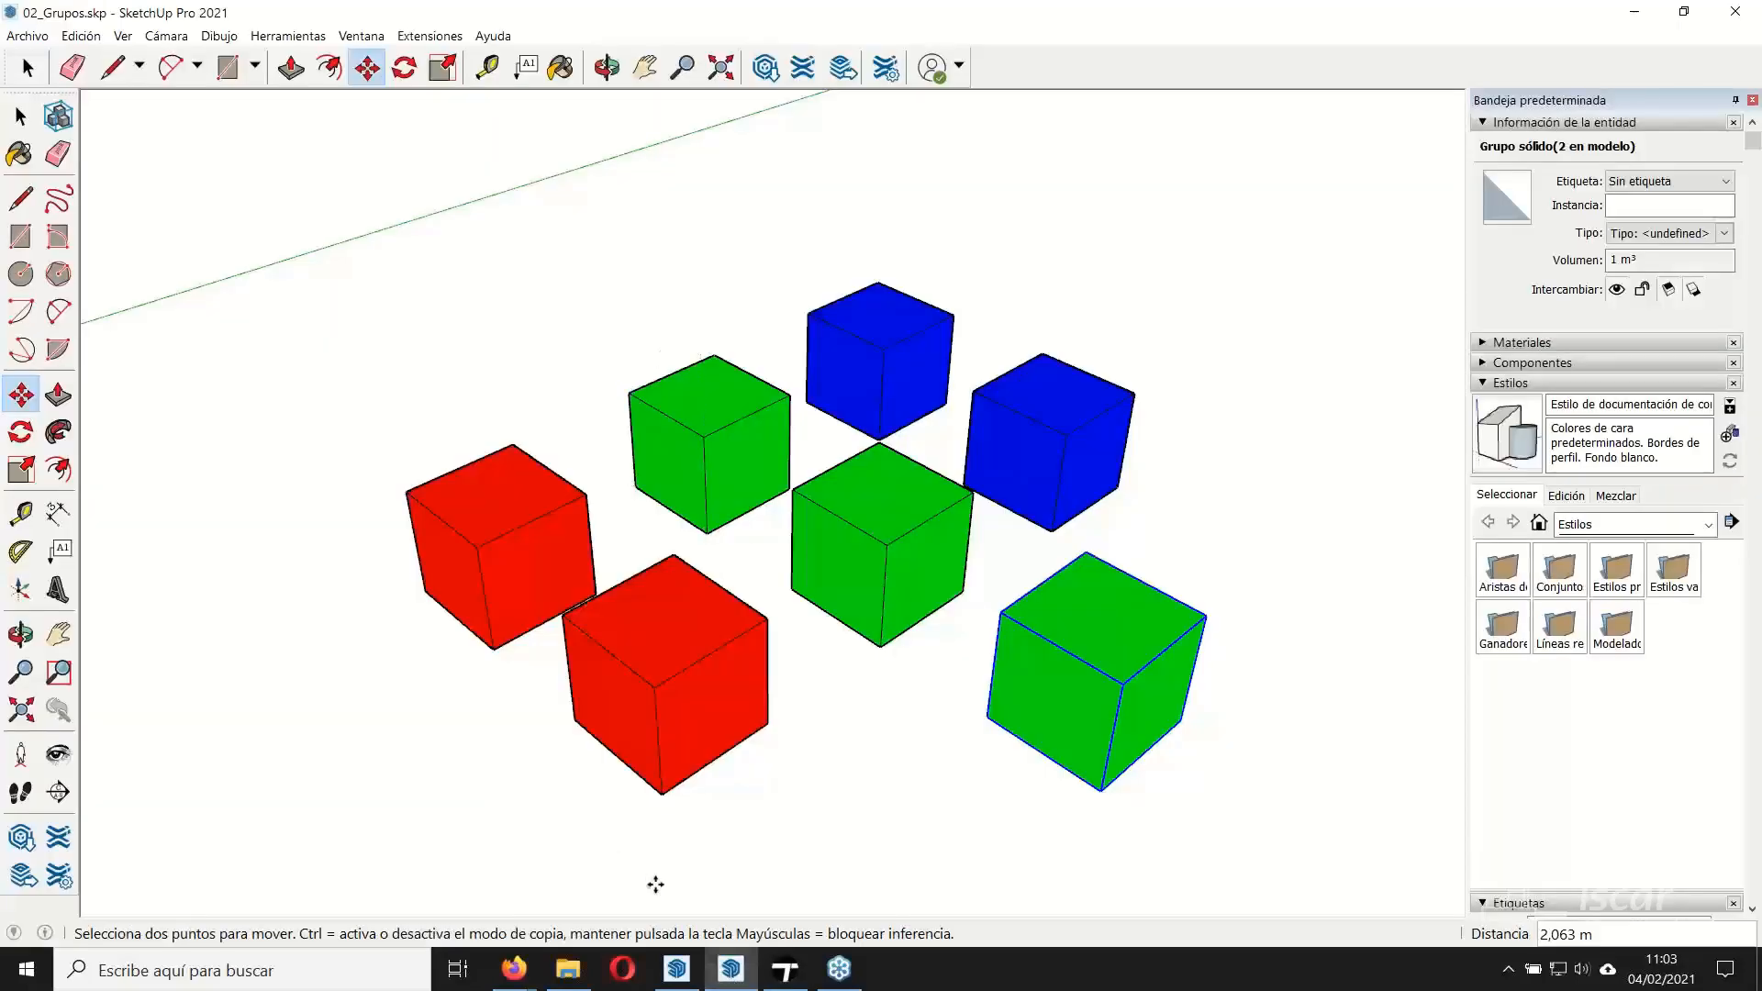
{"action": "left_click", "coordinate": [676, 969]}
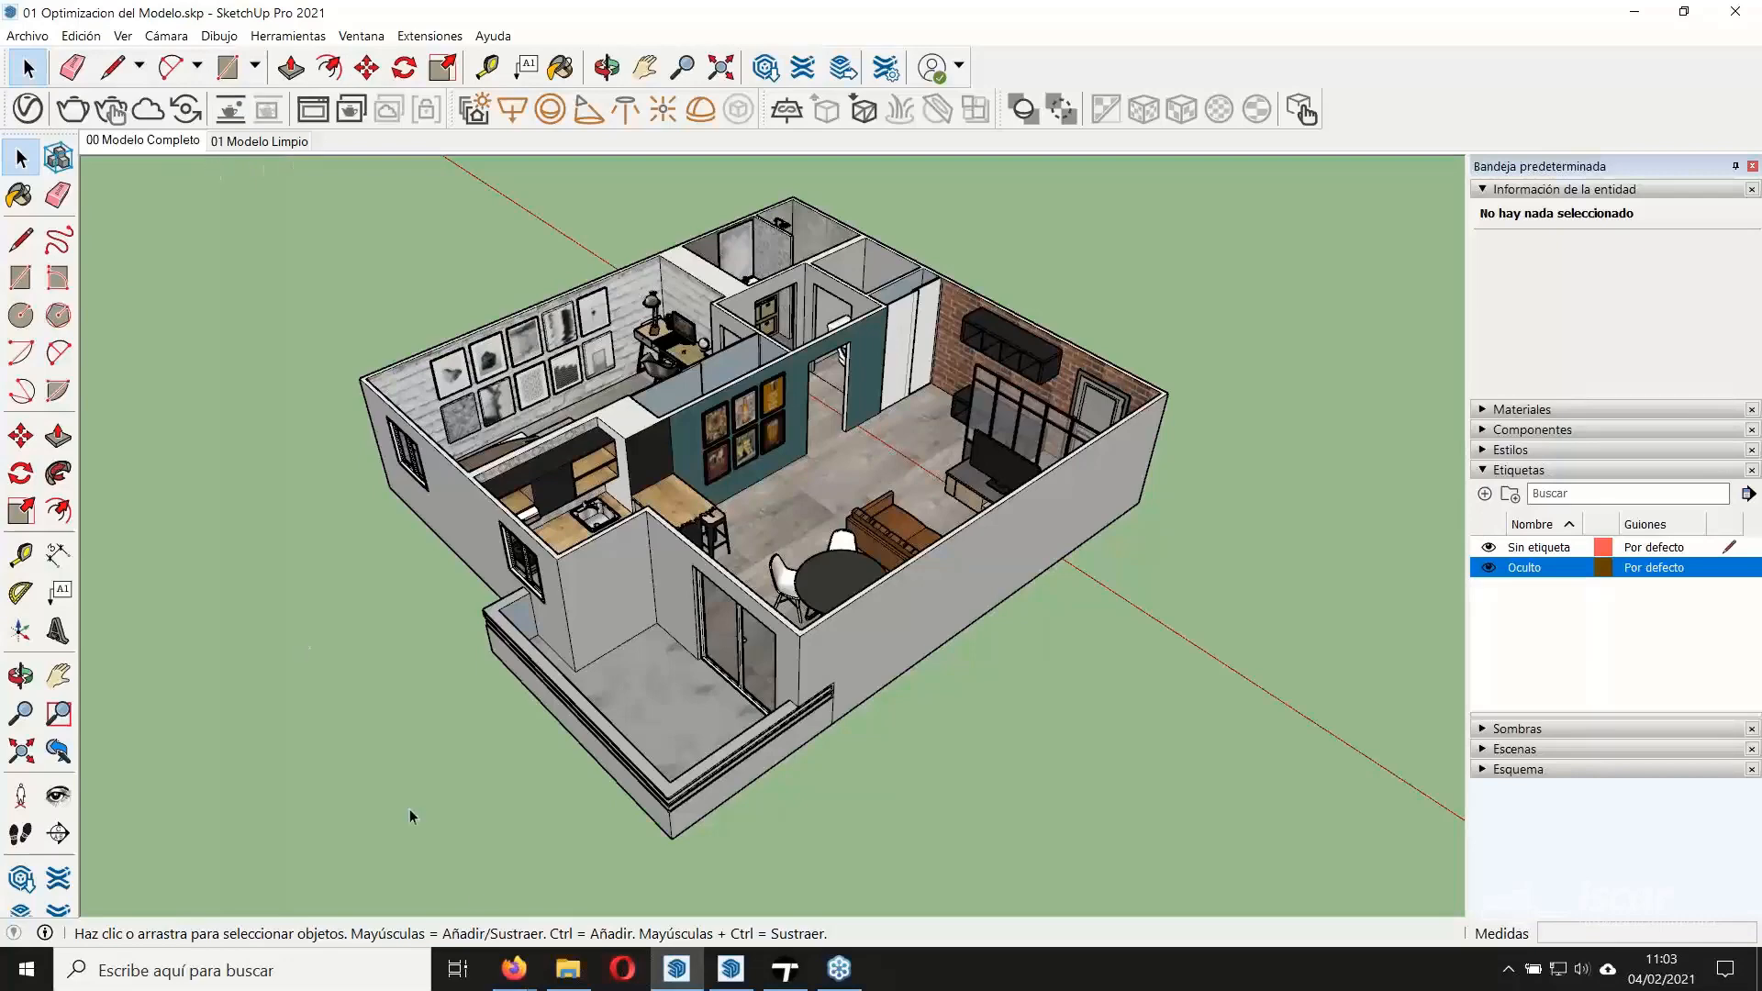
{"action": "left_click", "coordinate": [779, 978]}
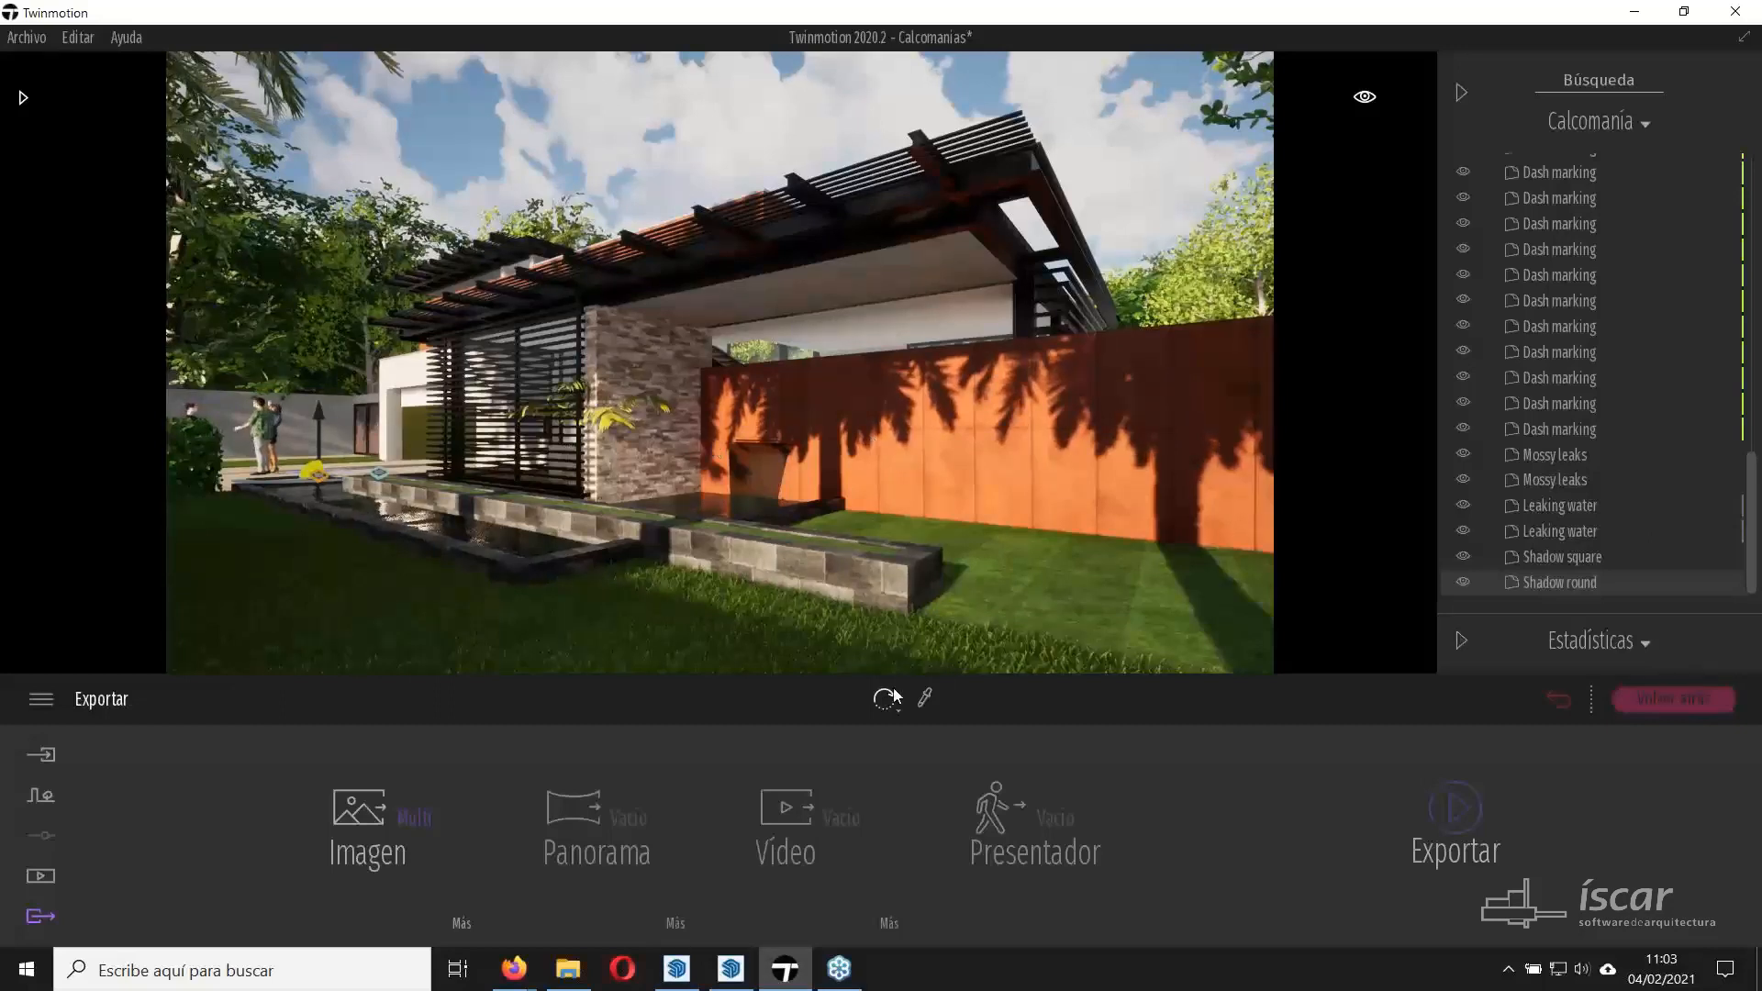
Return to the saved still images and open the individual settings of Imagen5.
{"action": "left_click", "coordinate": [43, 875]}
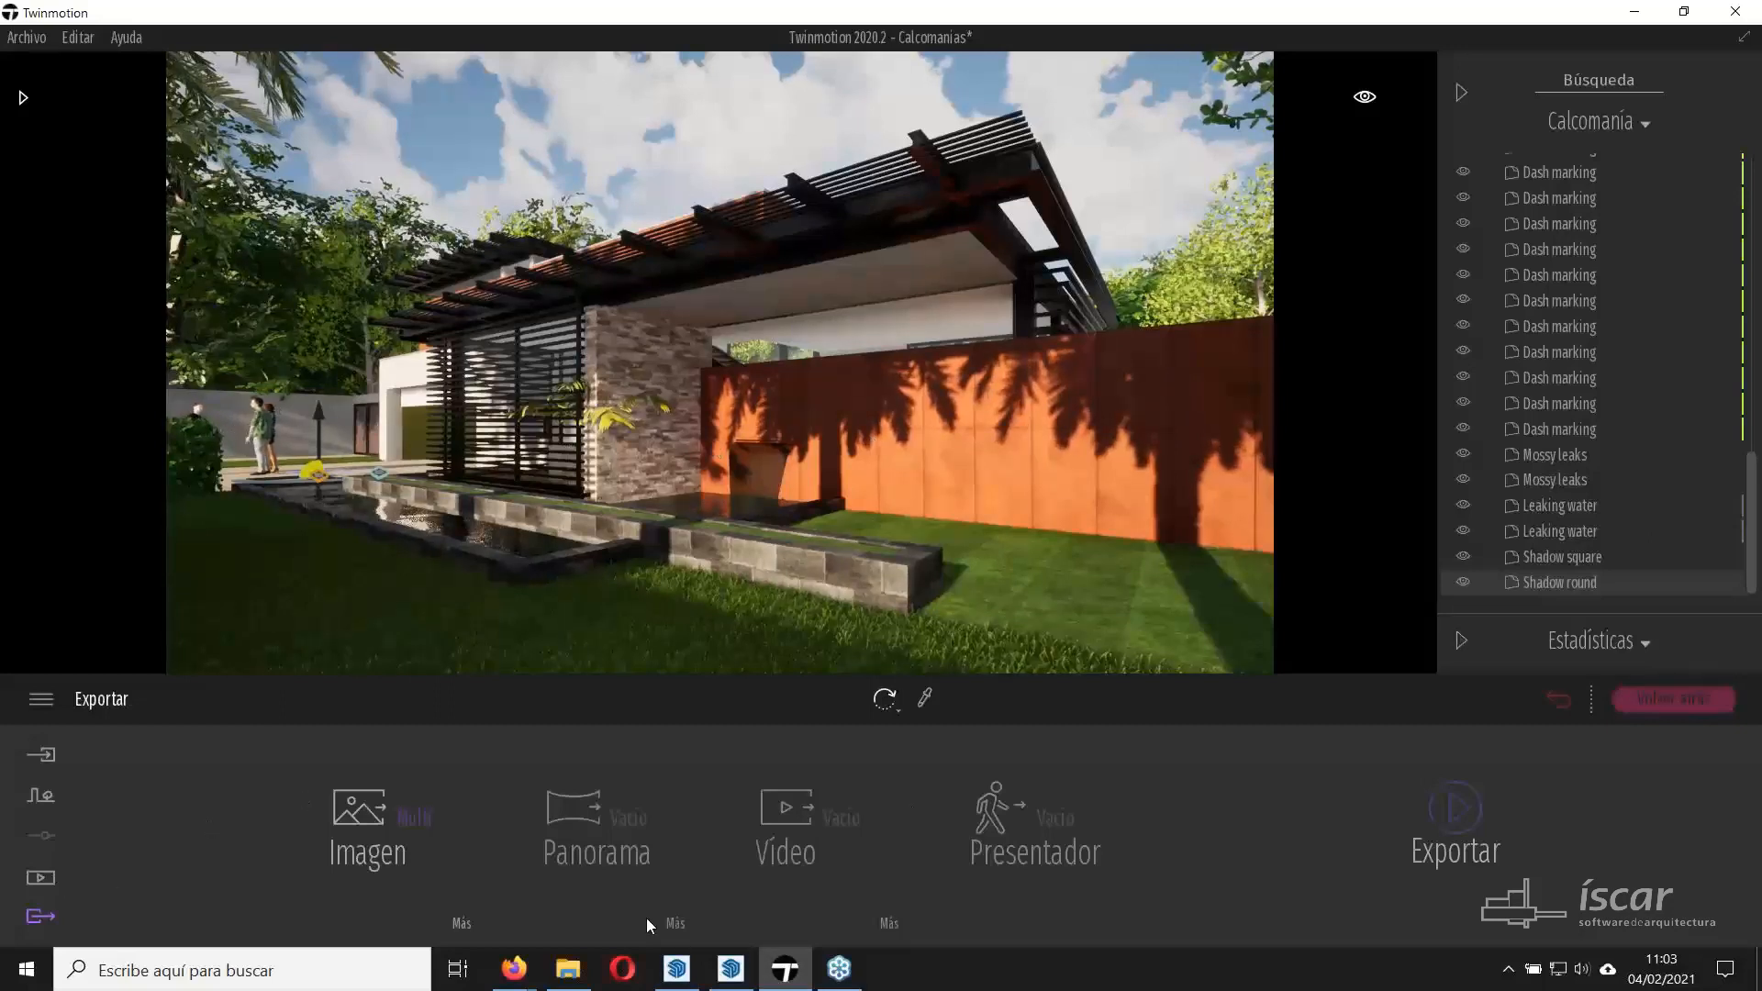
{"action": "left_click", "coordinate": [486, 808]}
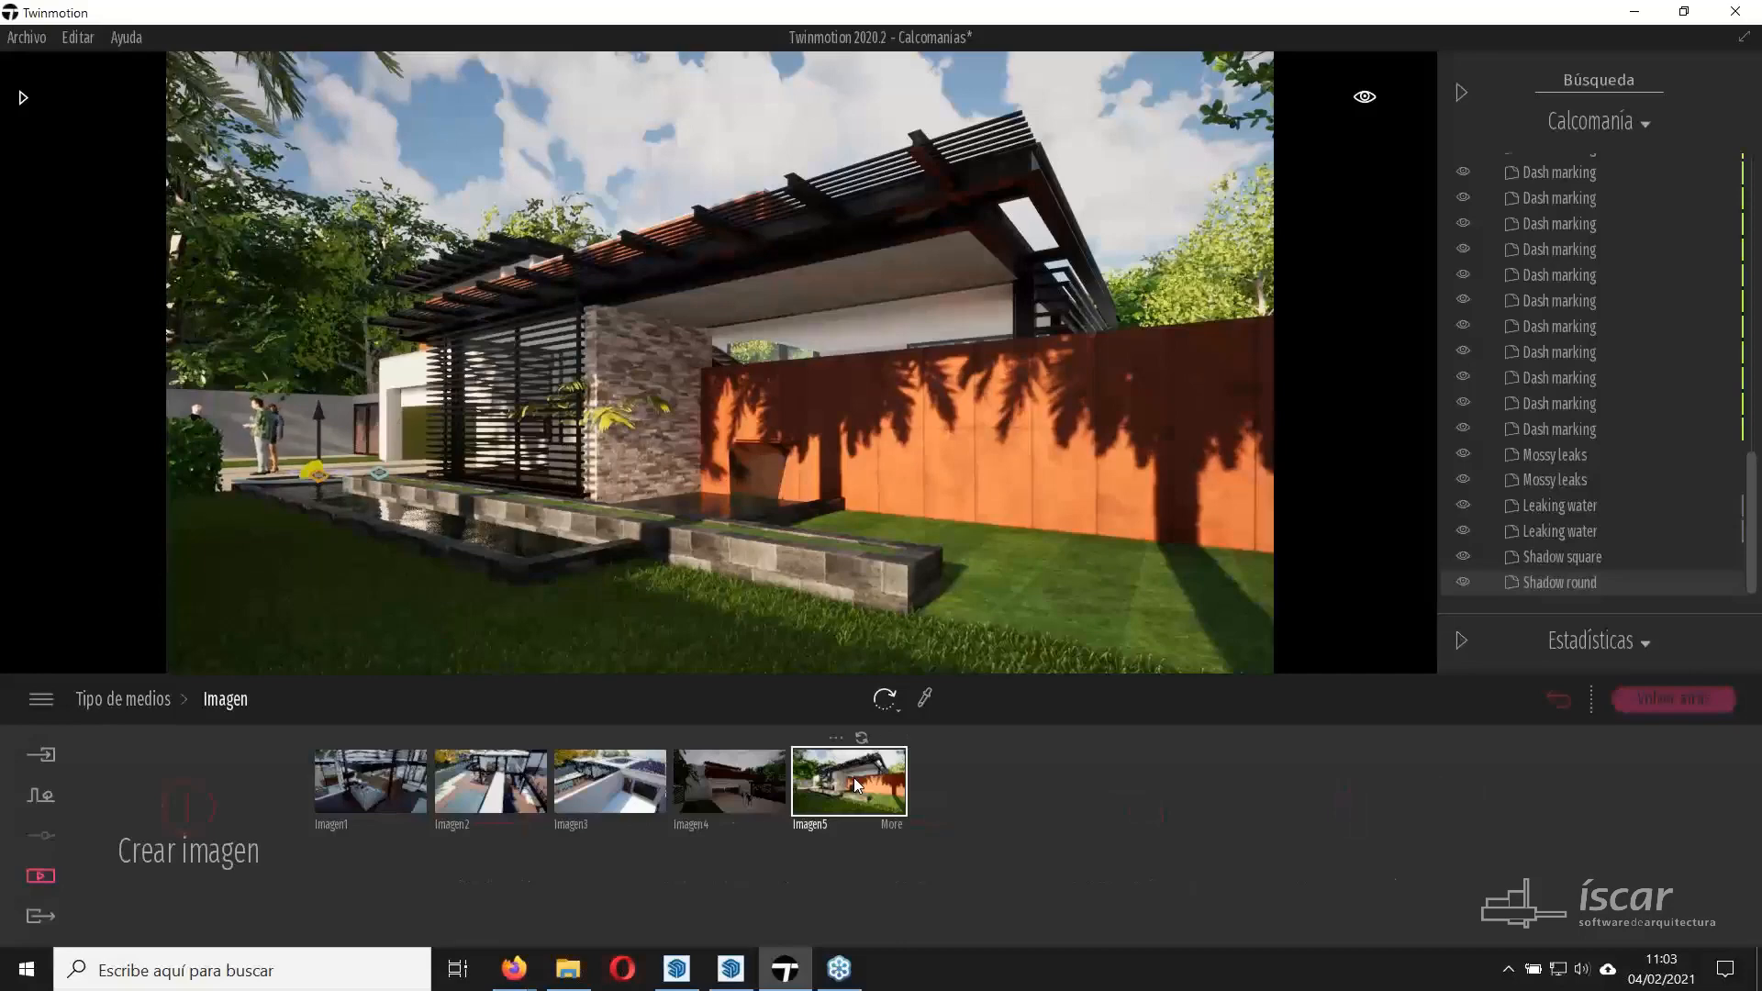
{"action": "left_click", "coordinate": [889, 826]}
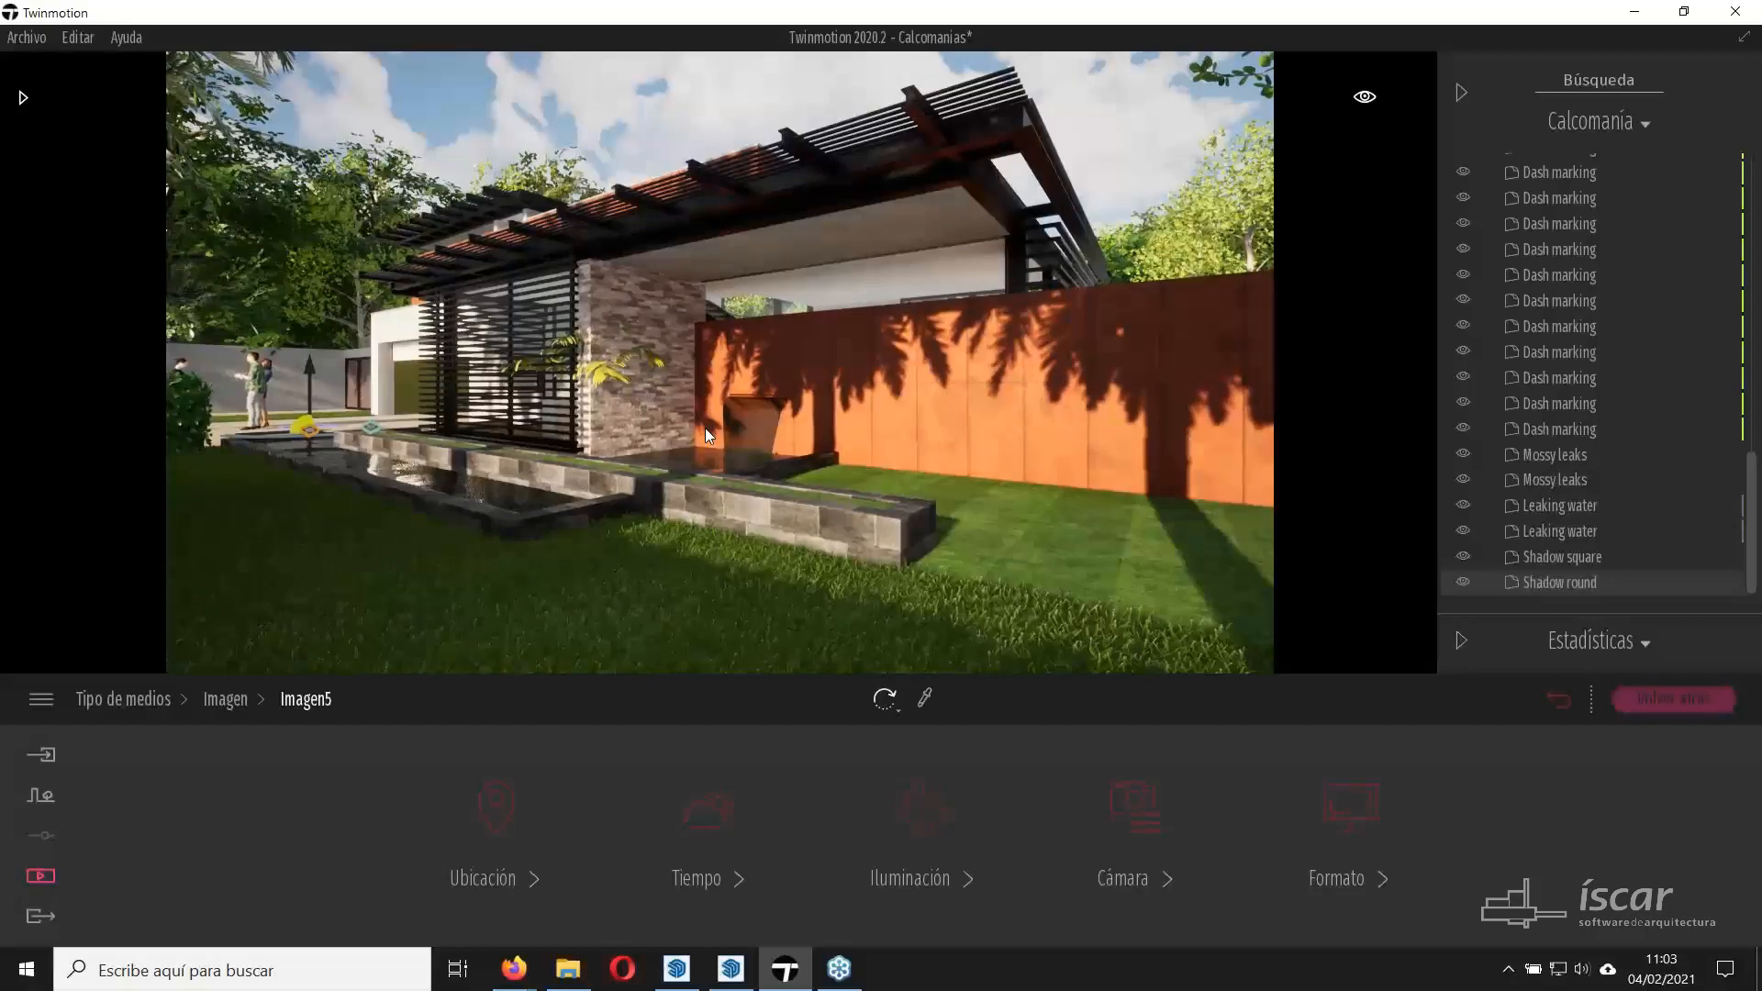
{"action": "right_click_drag", "start_coordinate": [720, 363], "coordinate": [712, 324]}
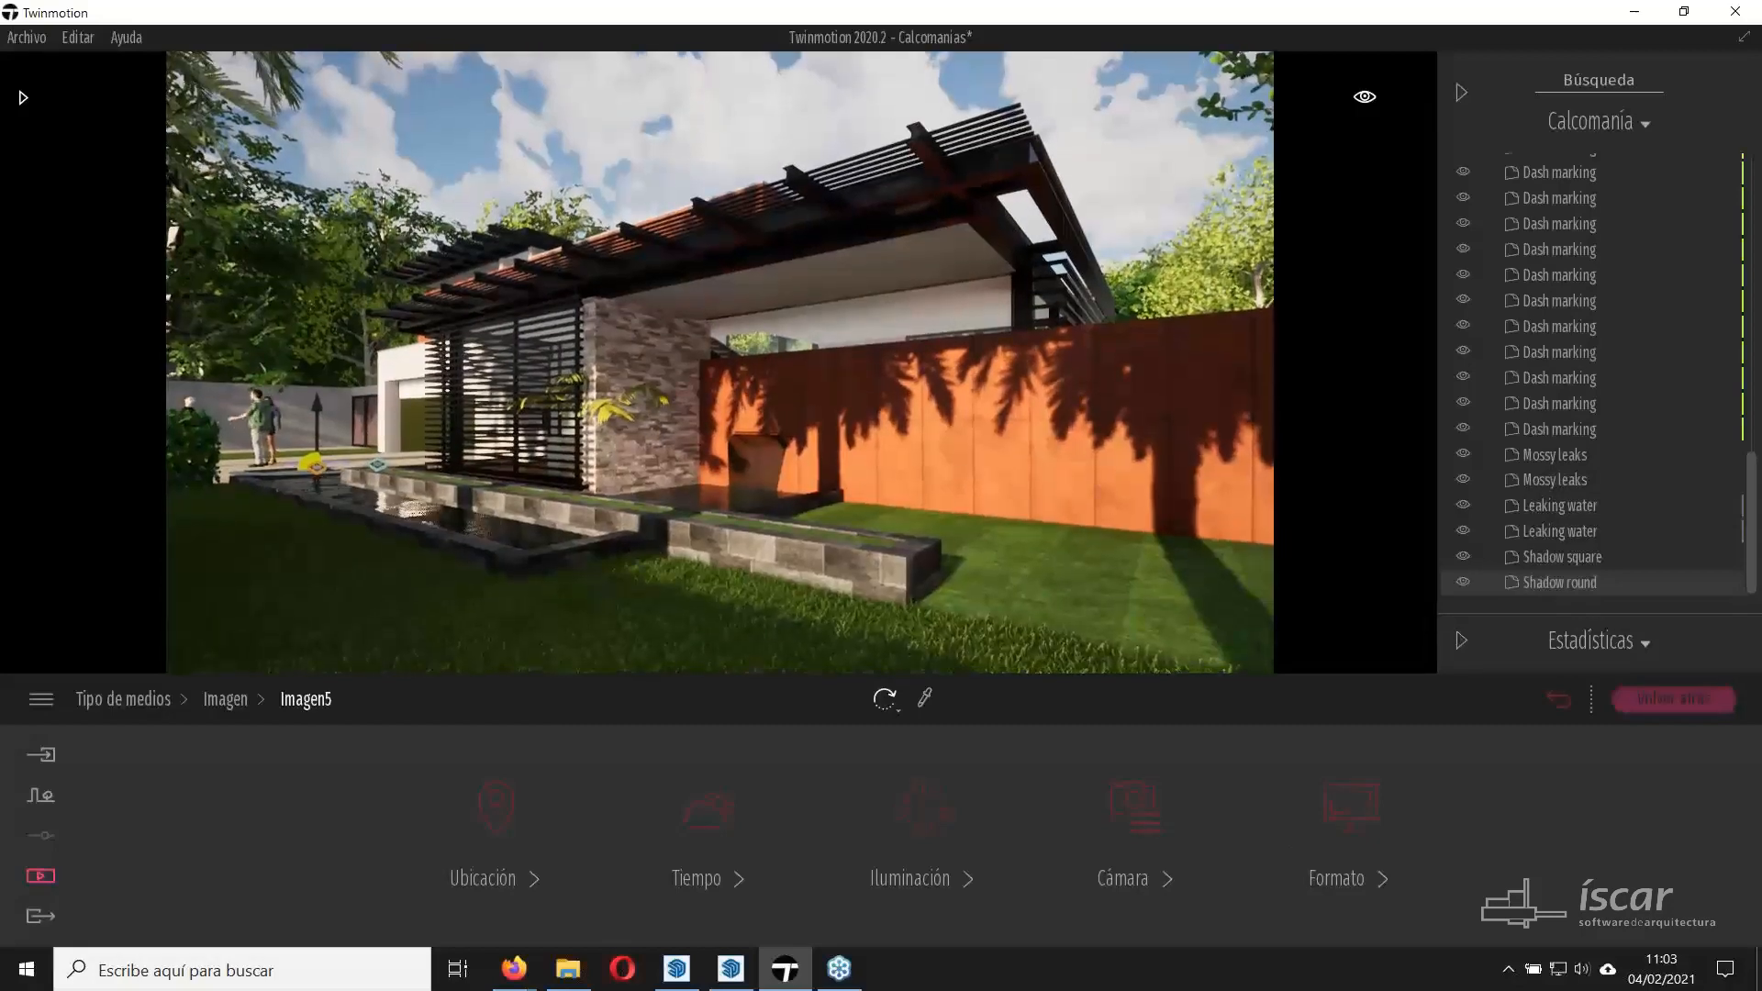